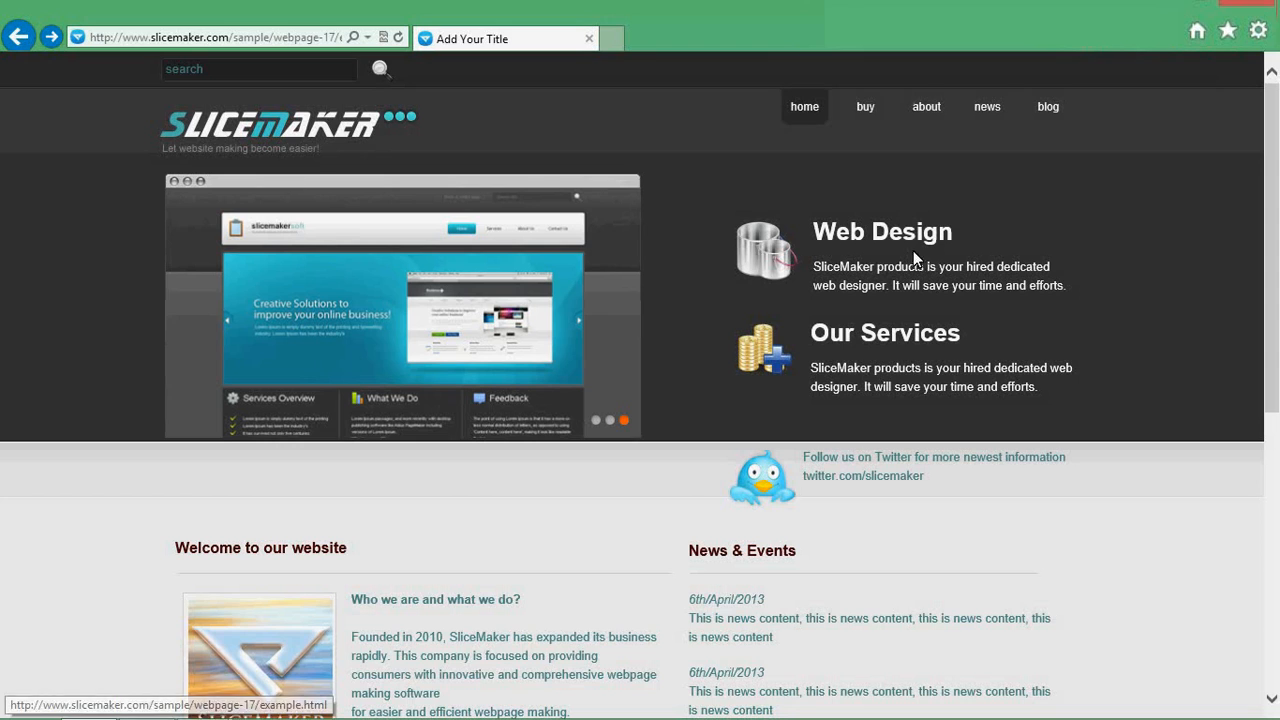
Examine the sample webpage's overall layout, its search box and the three slides of its image slider.
{"action": "scroll", "coordinate": [1254, 471], "scroll_direction": "down", "scroll_amount": 5}
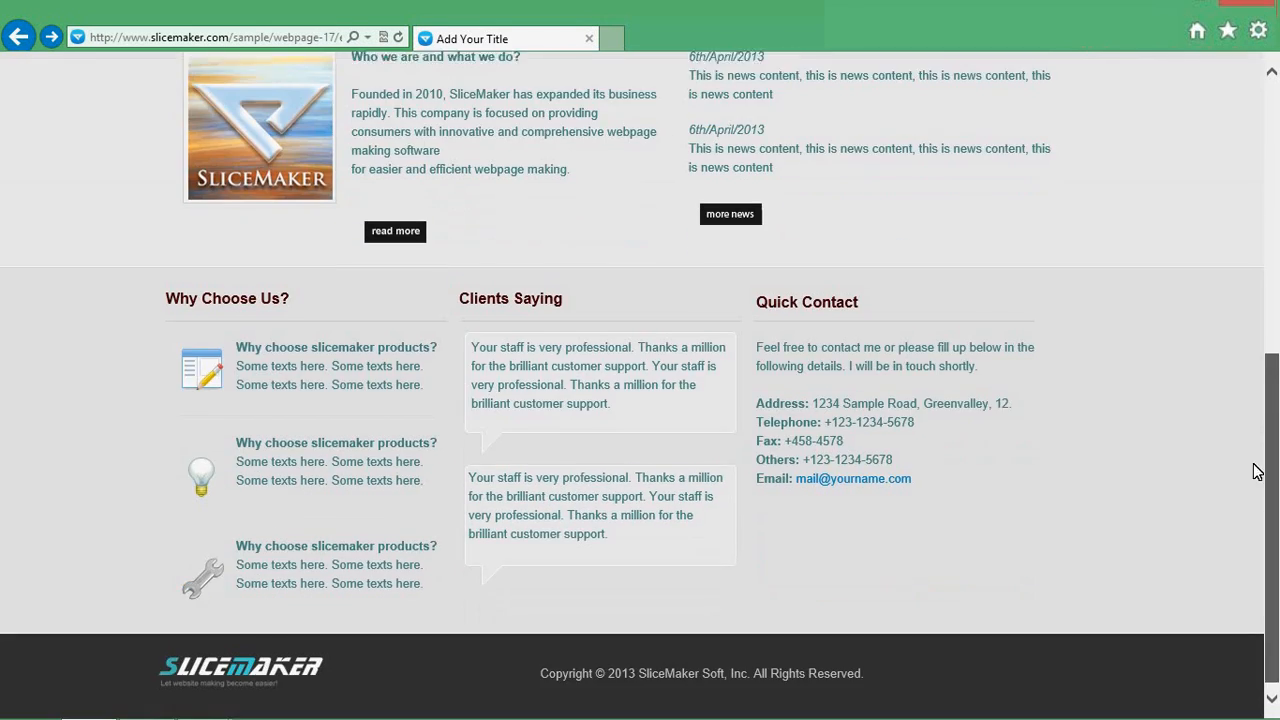
{"action": "scroll", "coordinate": [1254, 471], "scroll_direction": "up", "scroll_amount": 5}
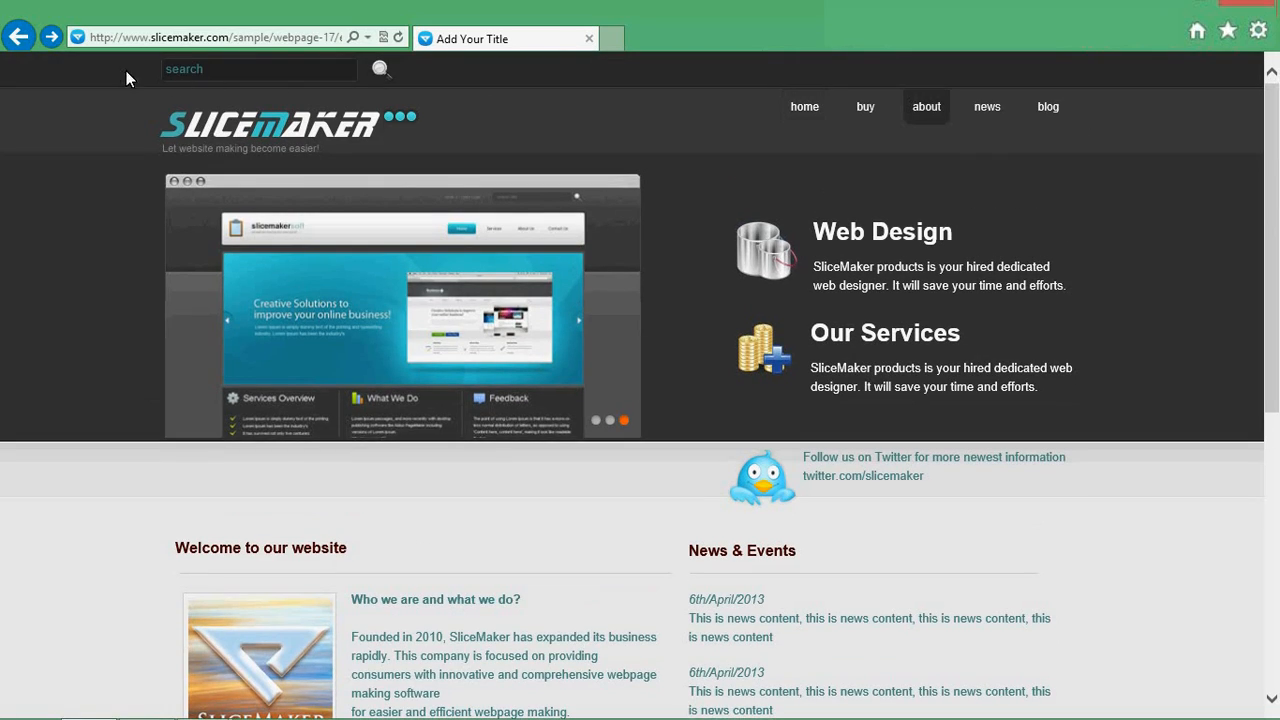
{"action": "left_click", "coordinate": [199, 67]}
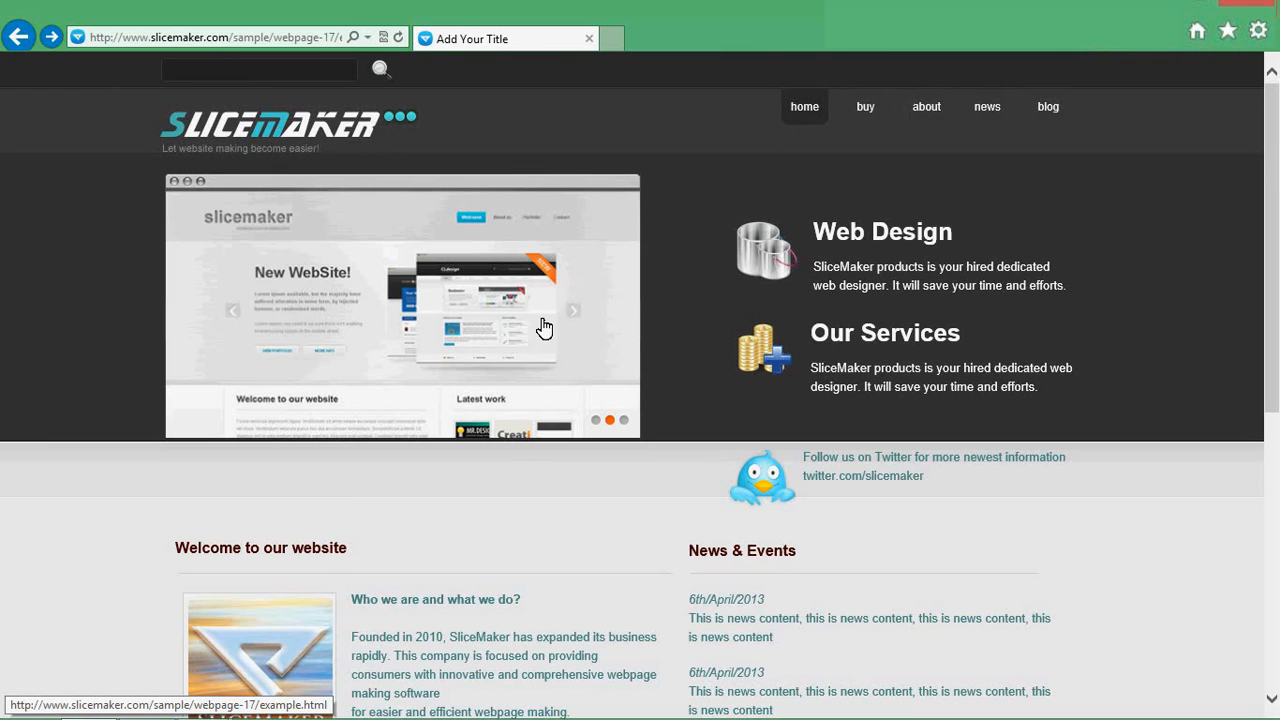
{"action": "left_click", "coordinate": [596, 420]}
{"action": "left_click", "coordinate": [610, 421]}
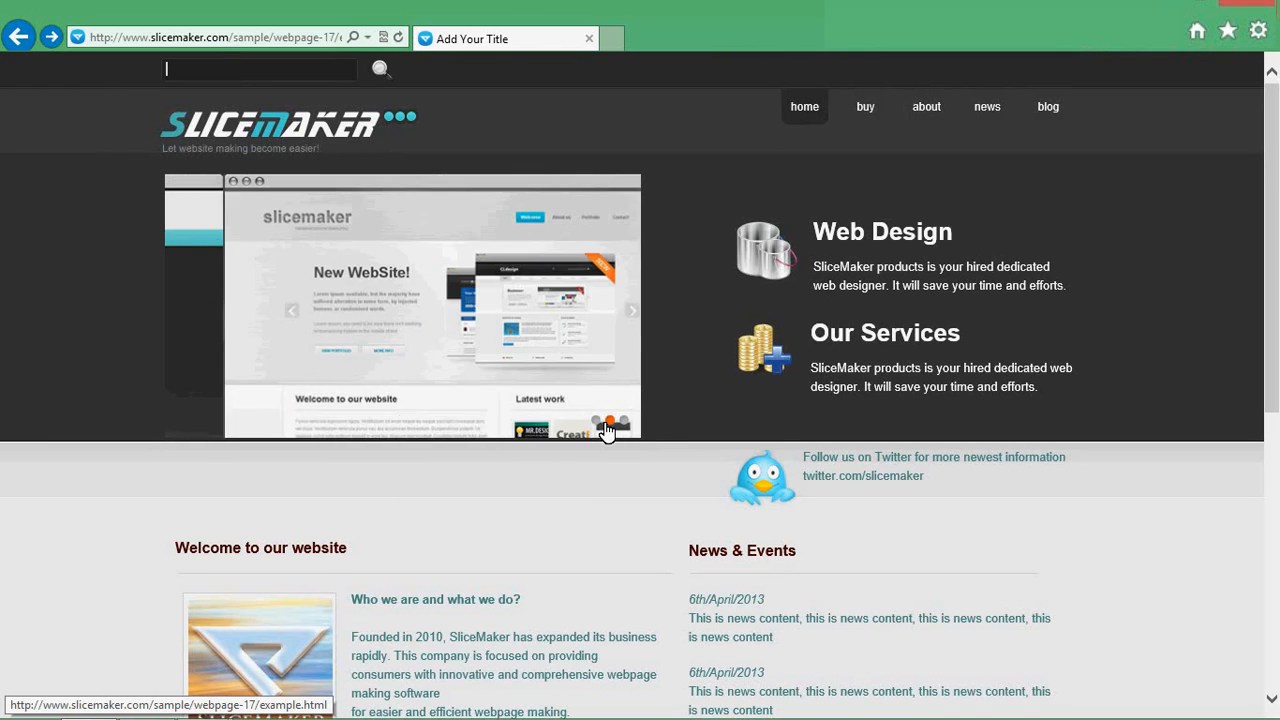
{"action": "left_click", "coordinate": [623, 421]}
Examine the sample webpage's text sections, from Web Design and the Twitter notice down to the contact block and copyright line.
{"action": "left_click_drag", "start_coordinate": [814, 232], "coordinate": [1076, 362]}
{"action": "scroll", "coordinate": [1078, 346], "scroll_direction": "down", "scroll_amount": 1}
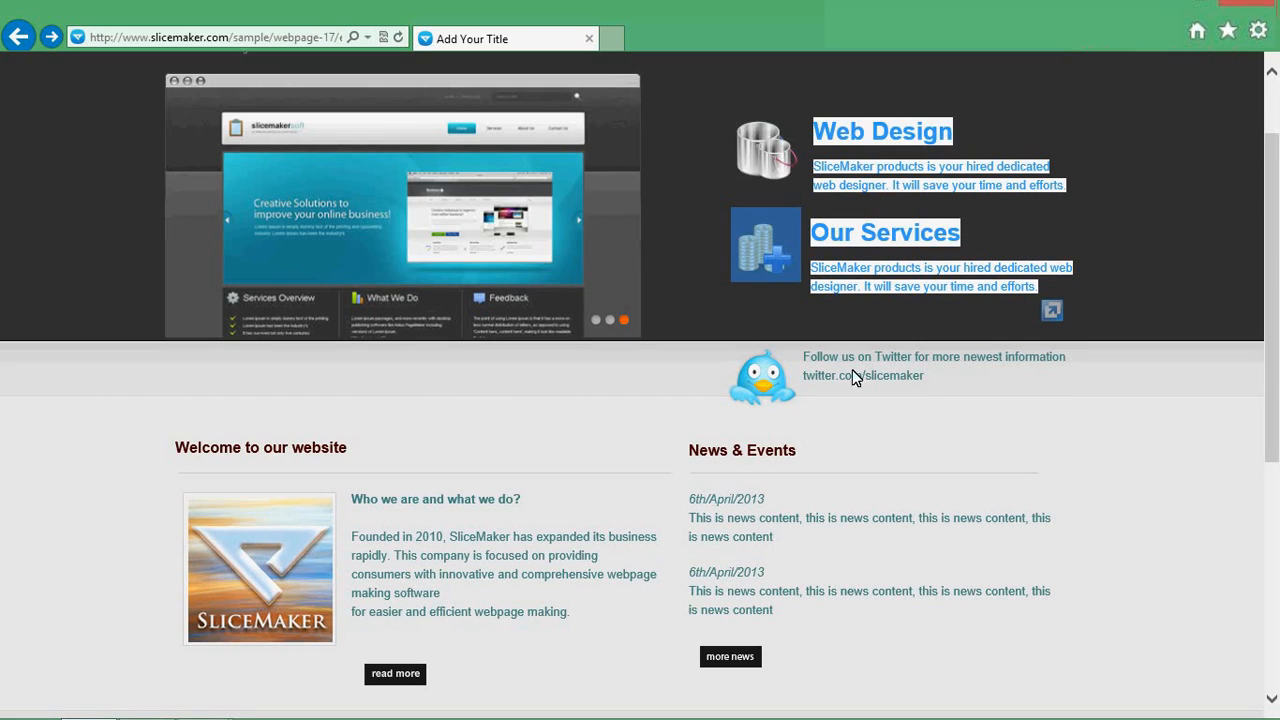
{"action": "left_click_drag", "start_coordinate": [804, 356], "coordinate": [939, 374]}
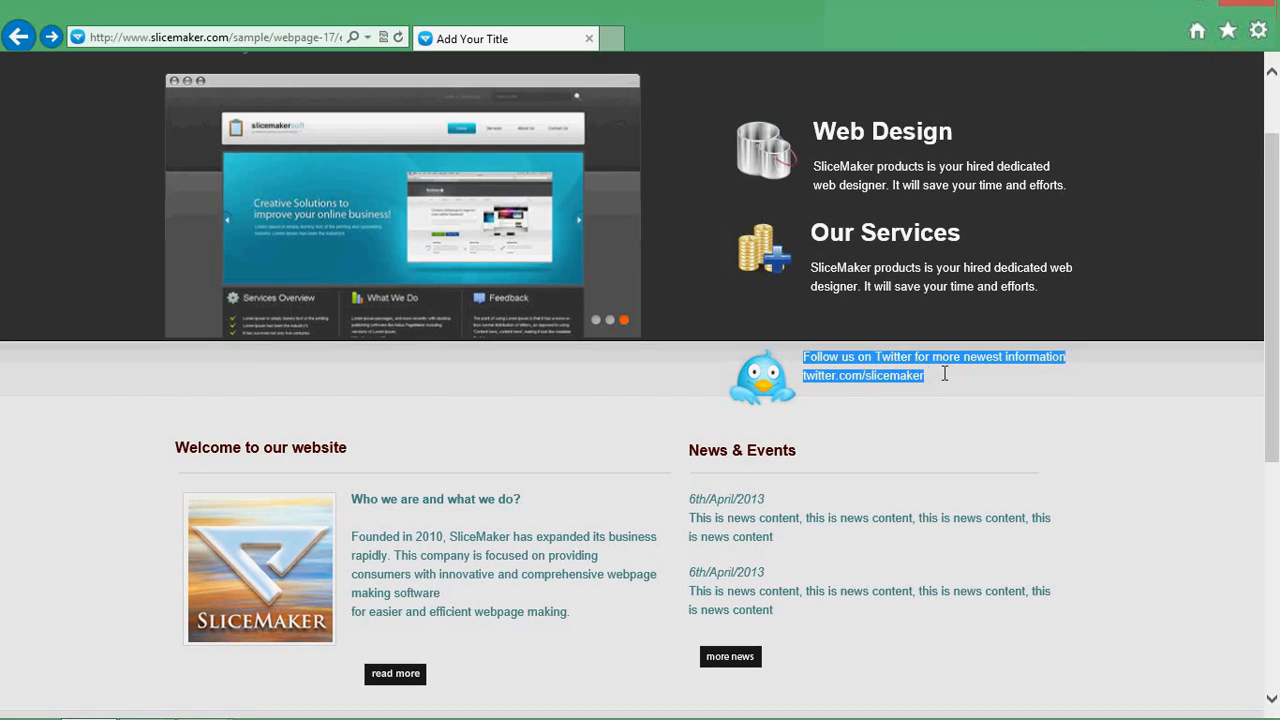
{"action": "scroll", "coordinate": [834, 386], "scroll_direction": "down", "scroll_amount": 2}
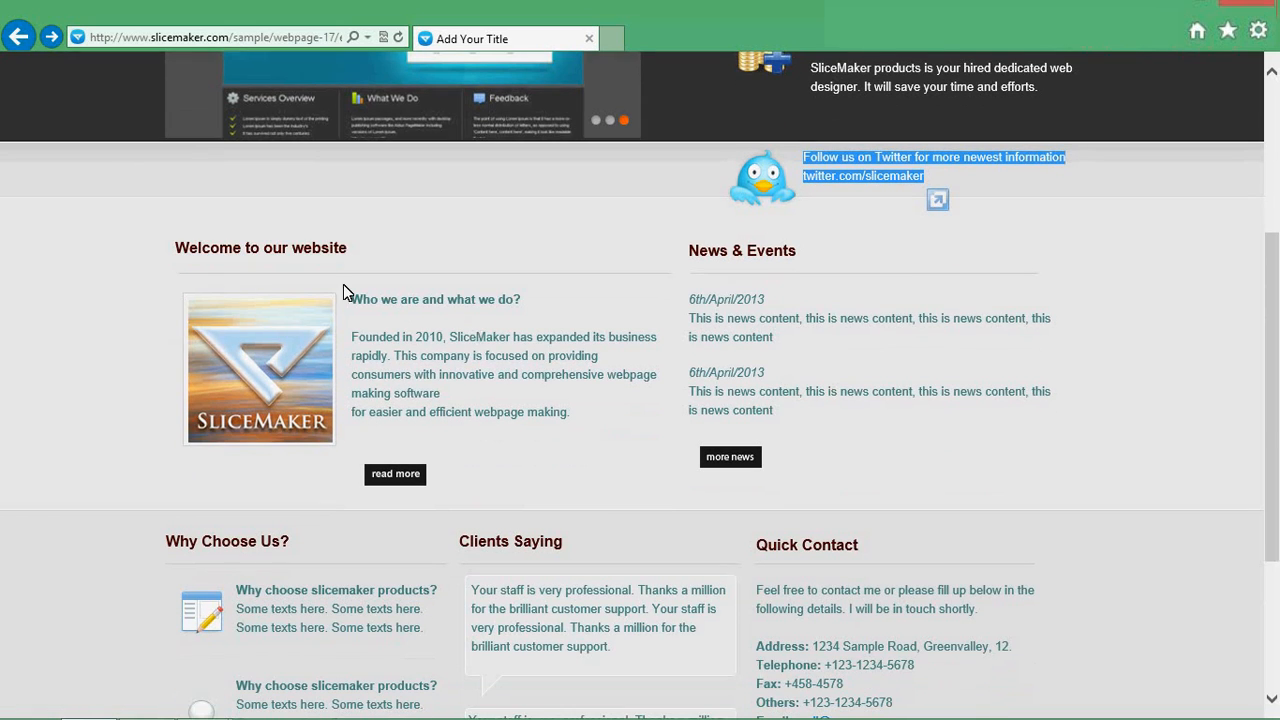
{"action": "left_click_drag", "start_coordinate": [180, 246], "coordinate": [799, 458]}
{"action": "scroll", "coordinate": [800, 455], "scroll_direction": "down", "scroll_amount": 3}
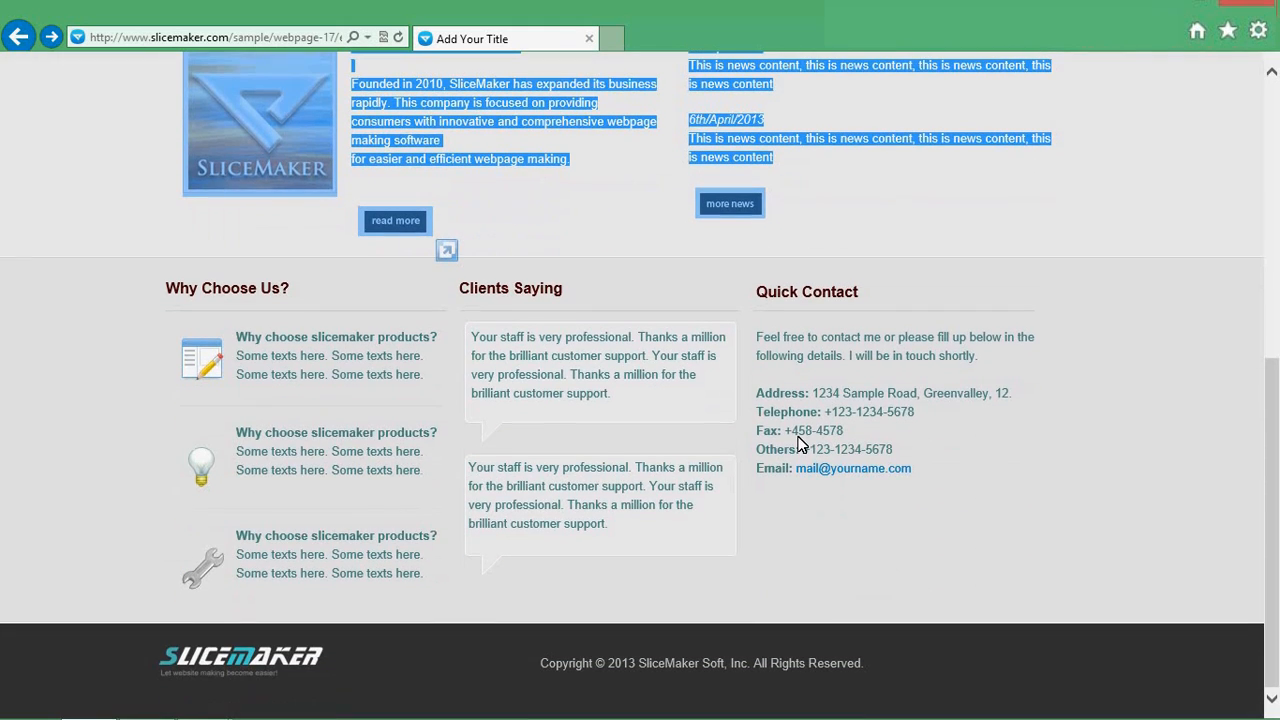
{"action": "left_click_drag", "start_coordinate": [169, 295], "coordinate": [685, 547]}
{"action": "left_click_drag", "start_coordinate": [959, 552], "coordinate": [1052, 467]}
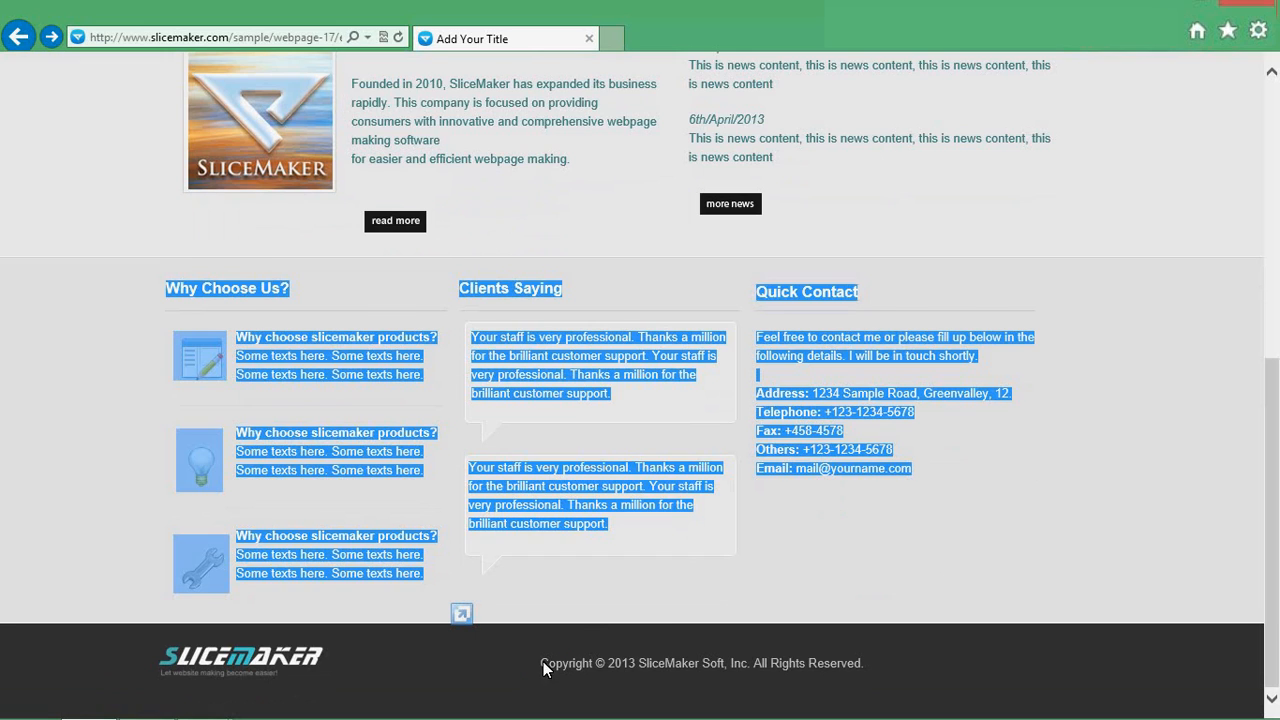
{"action": "left_click_drag", "start_coordinate": [541, 663], "coordinate": [890, 656]}
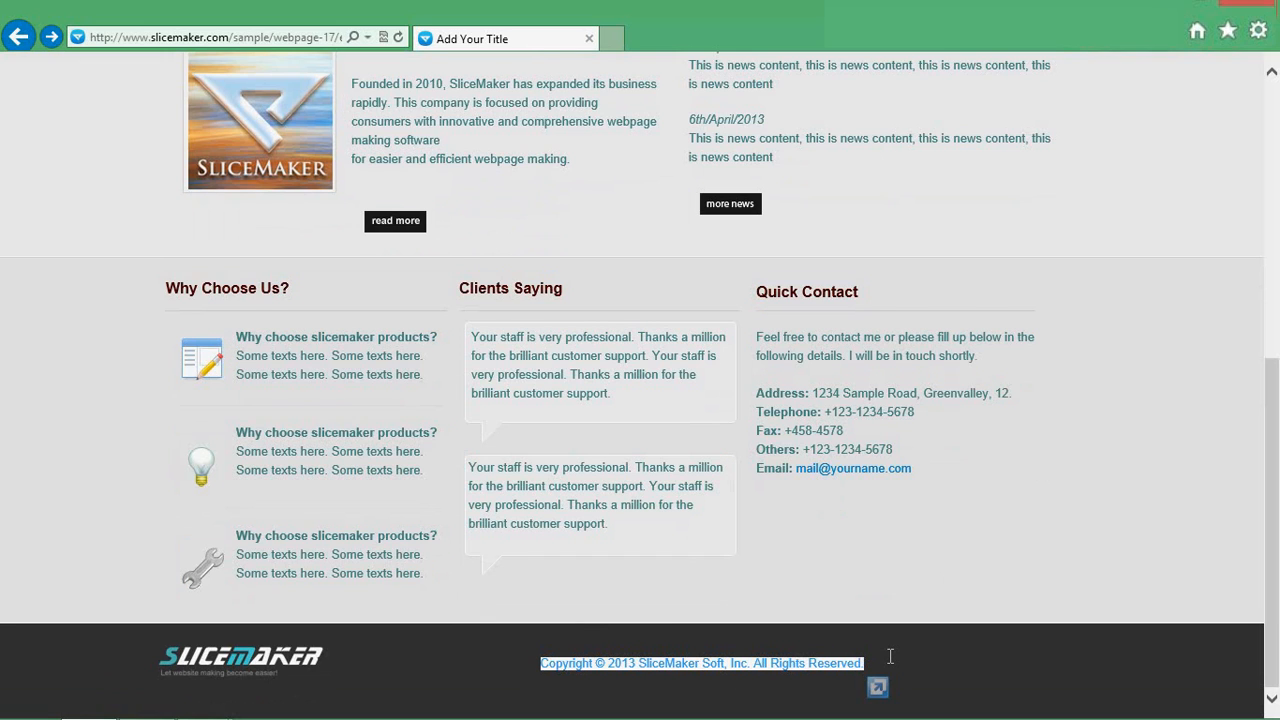
{"action": "left_click", "coordinate": [837, 668]}
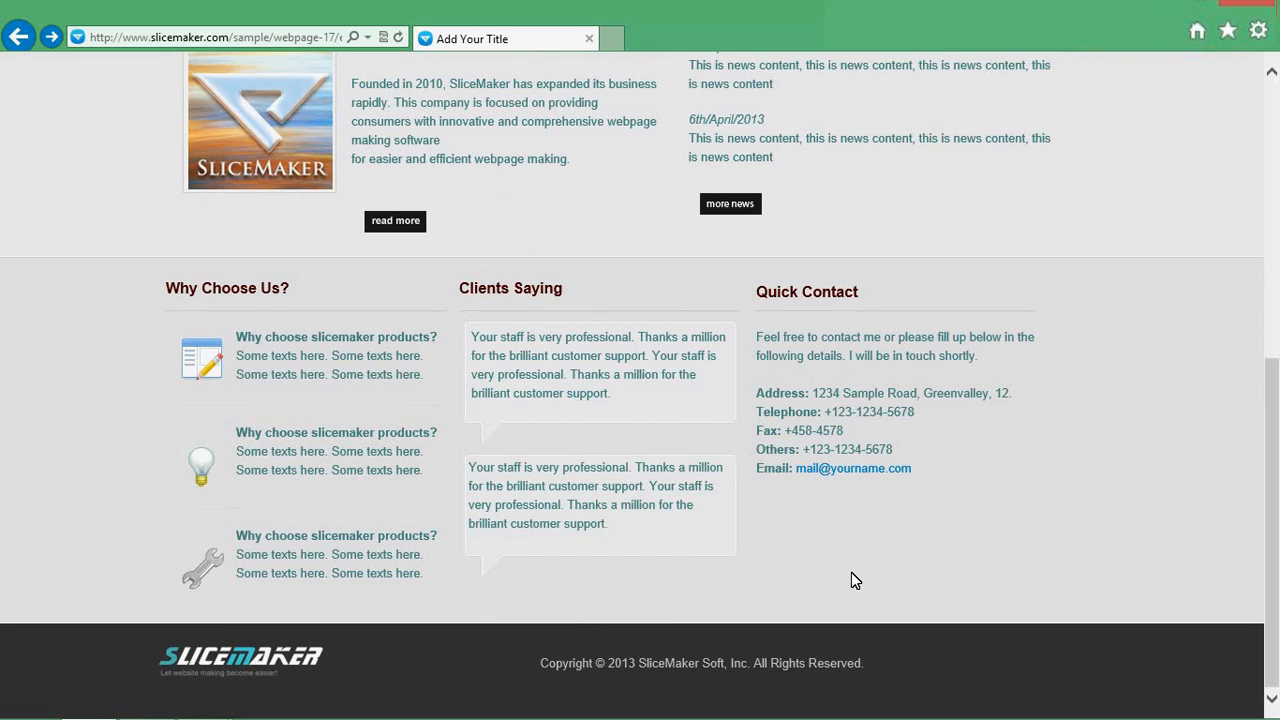
{"action": "scroll", "coordinate": [897, 545], "scroll_direction": "up", "scroll_amount": 5}
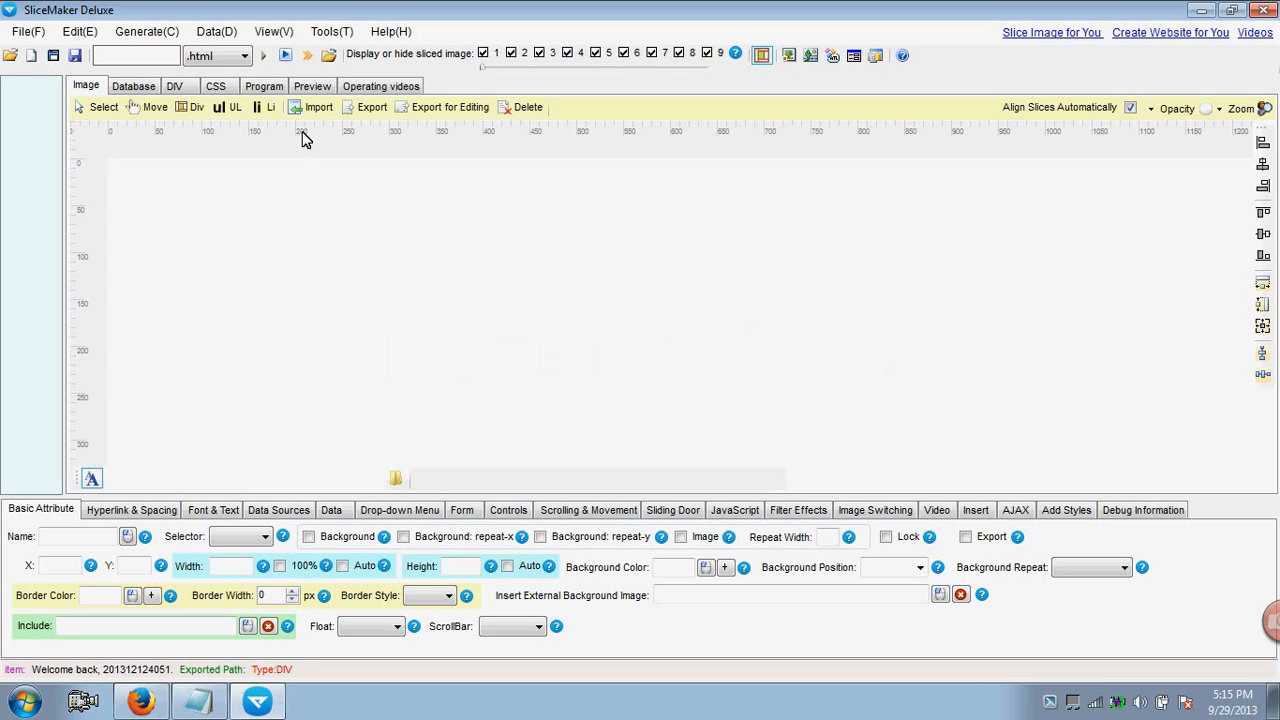
Switch to SliceMaker Deluxe and import design-image.png from the Desktop as the design to slice.
{"action": "left_click", "coordinate": [317, 108]}
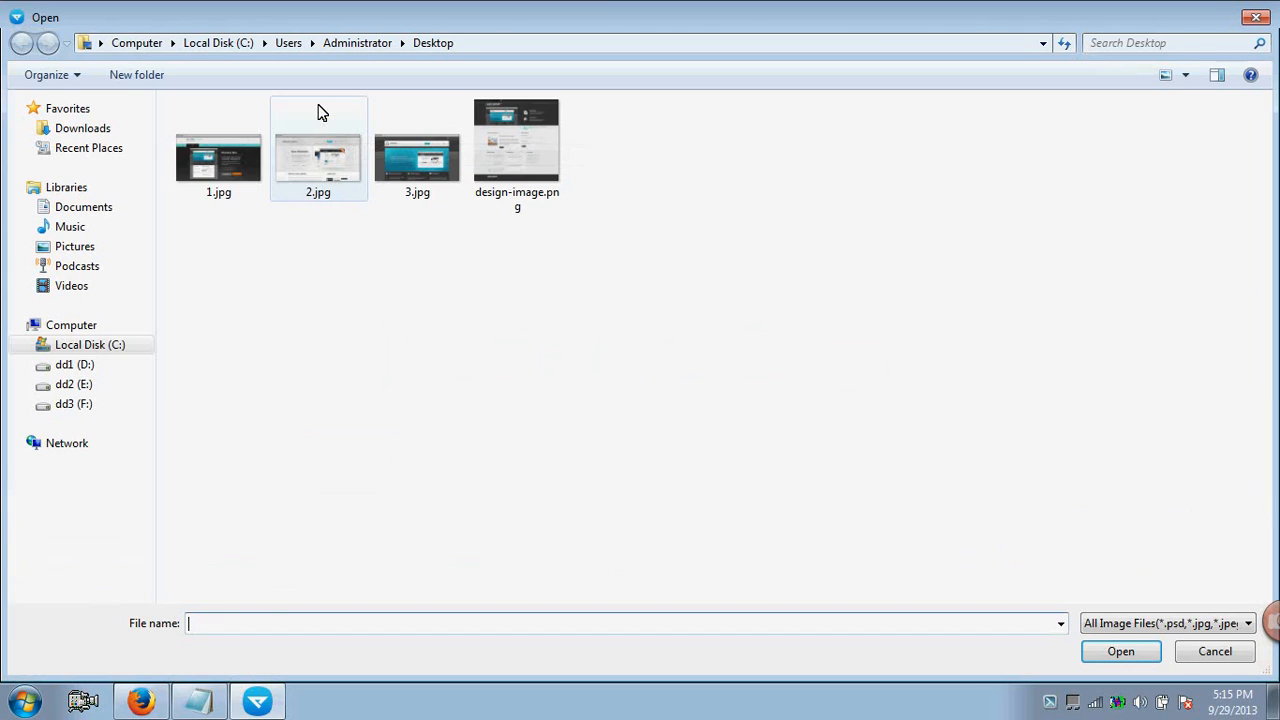
{"action": "left_click", "coordinate": [549, 146]}
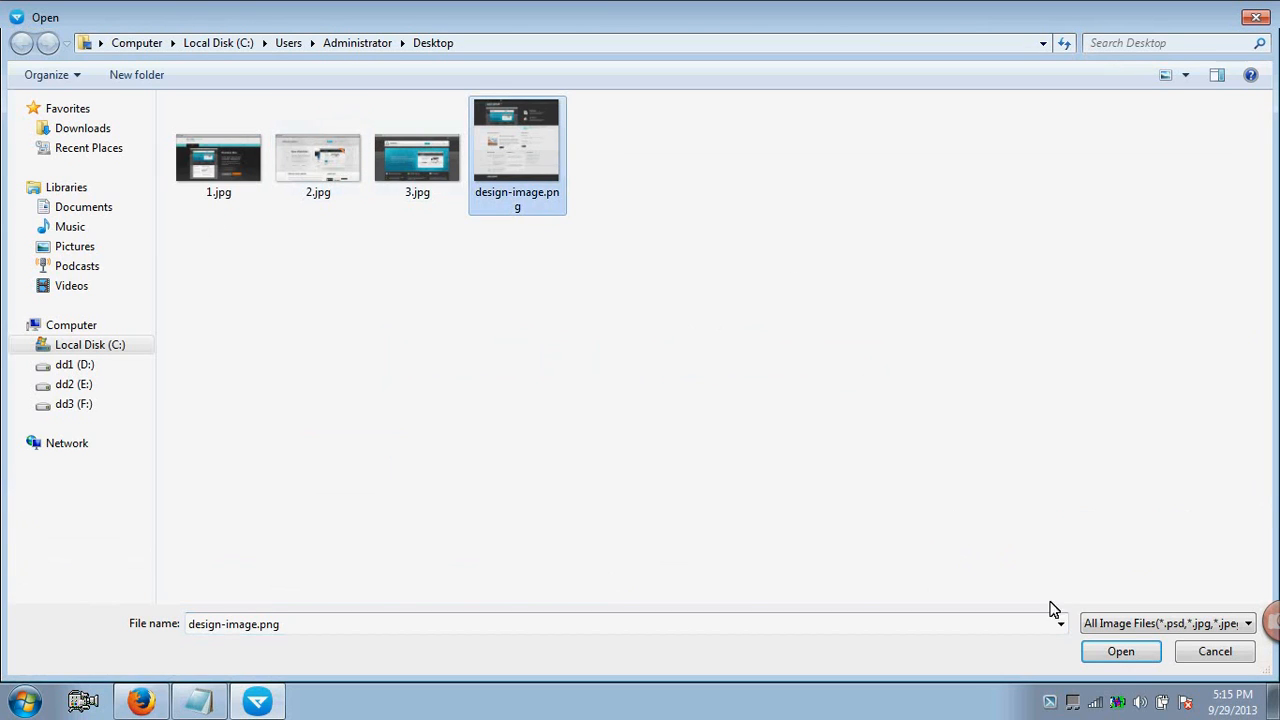
{"action": "left_click", "coordinate": [1117, 651]}
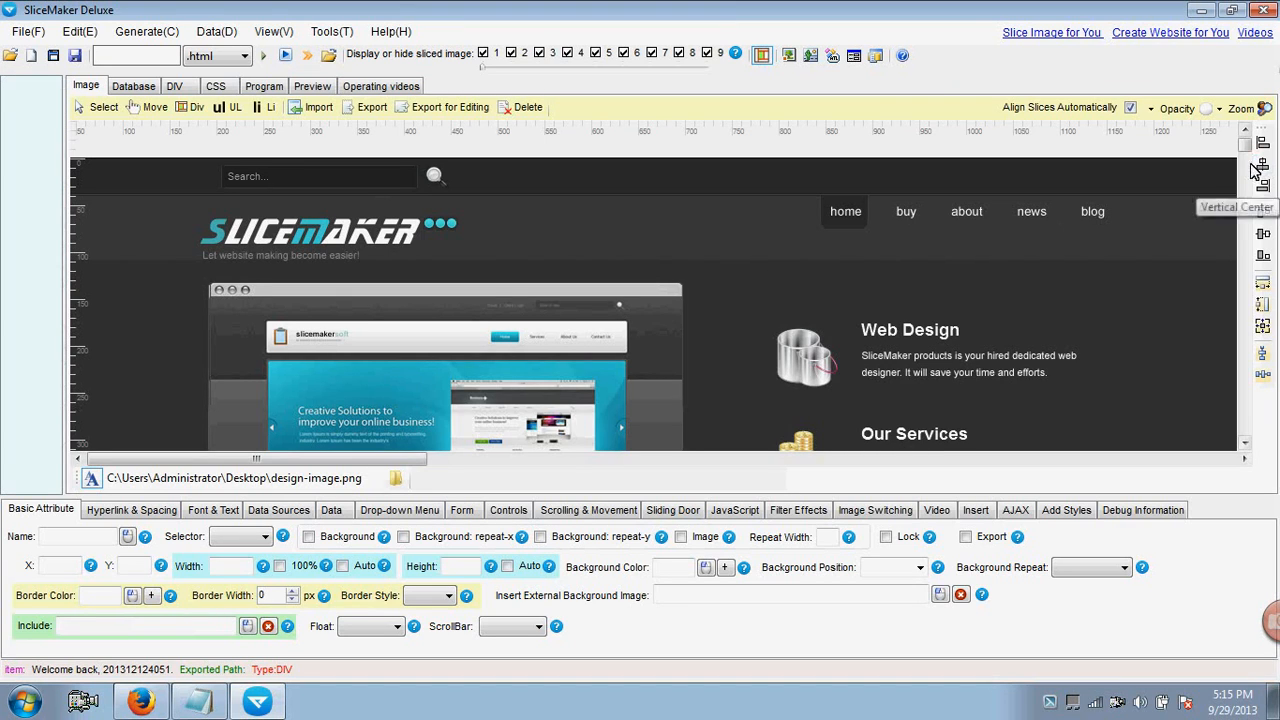
{"action": "mouse_move", "coordinate": [1245, 146]}
{"action": "left_mouse_down"}
{"action": "mouse_move", "coordinate": [1240, 443]}
{"action": "mouse_move", "coordinate": [1245, 148]}
{"action": "left_mouse_up"}
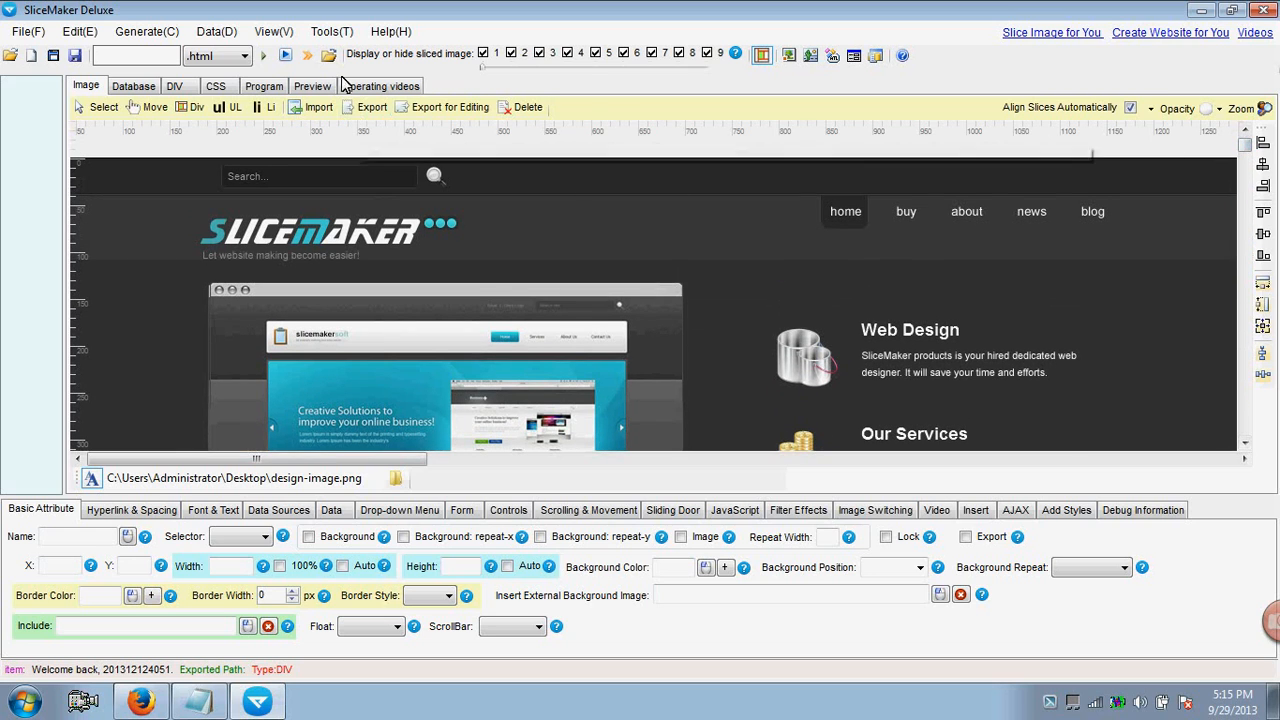
Create a folder named example on the Desktop and set it as the website root directory in the options.
{"action": "left_click", "coordinate": [331, 31]}
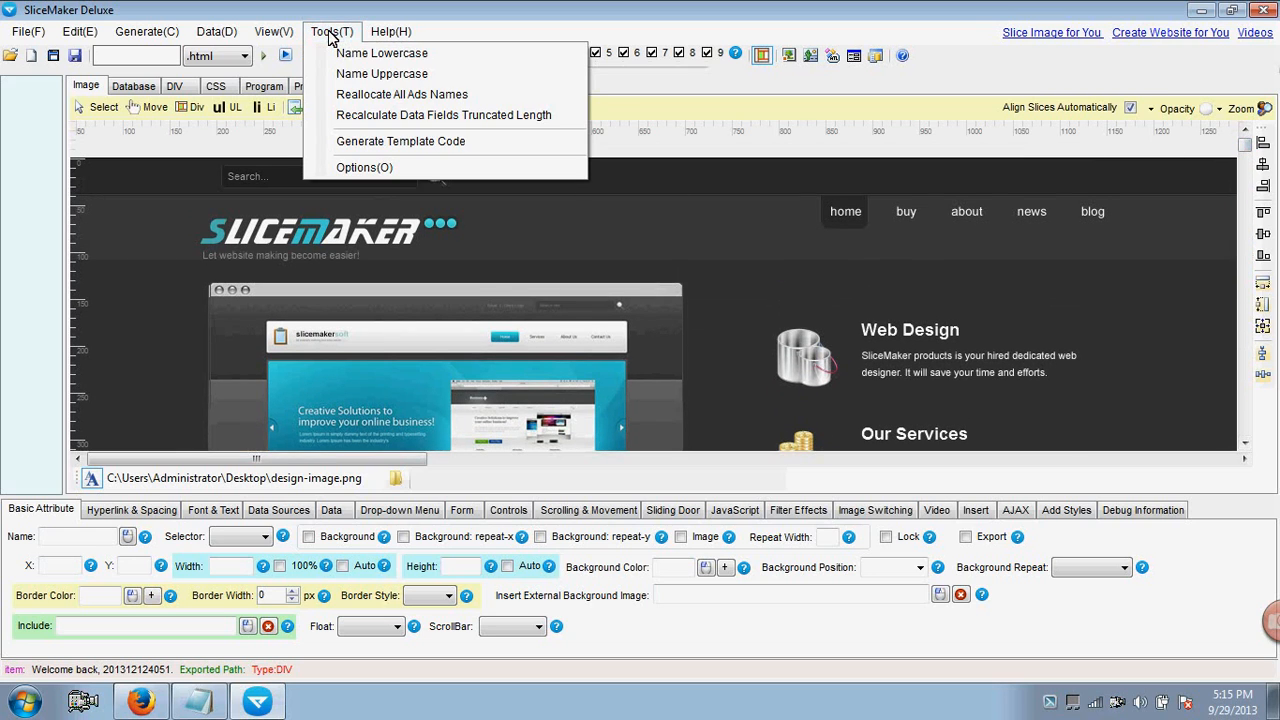
{"action": "left_click", "coordinate": [370, 165]}
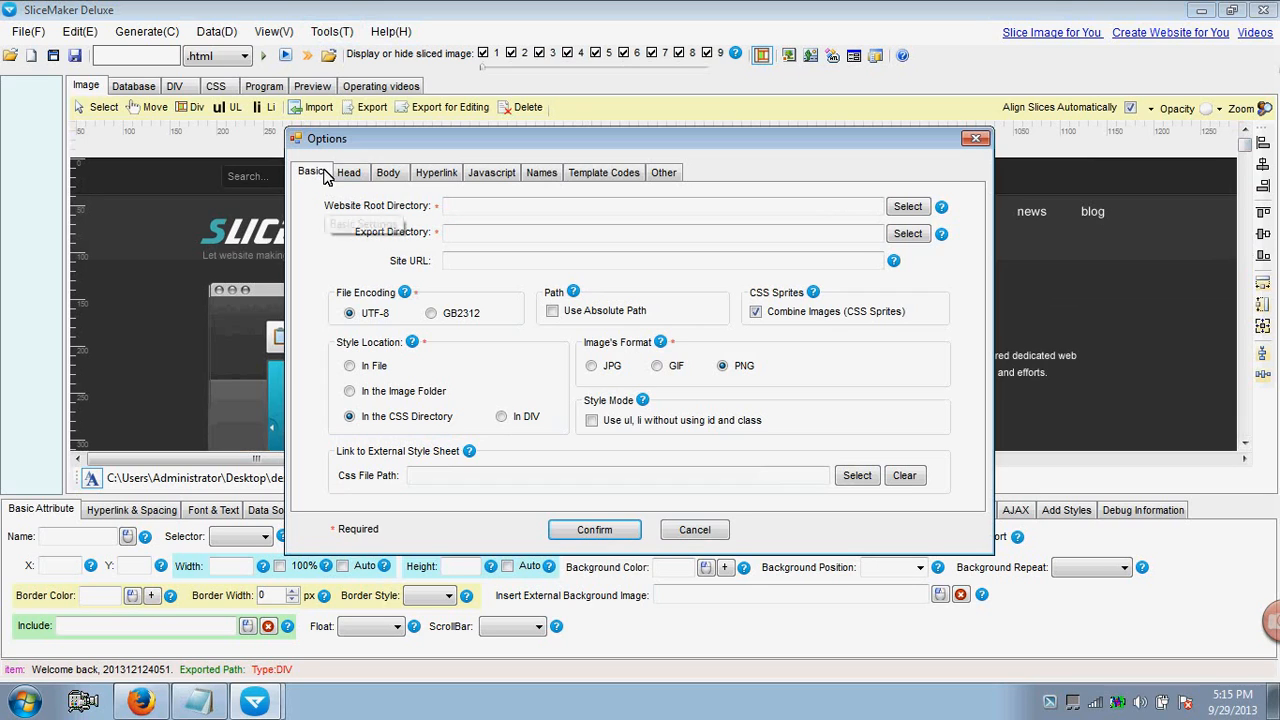
{"action": "left_click", "coordinate": [906, 207]}
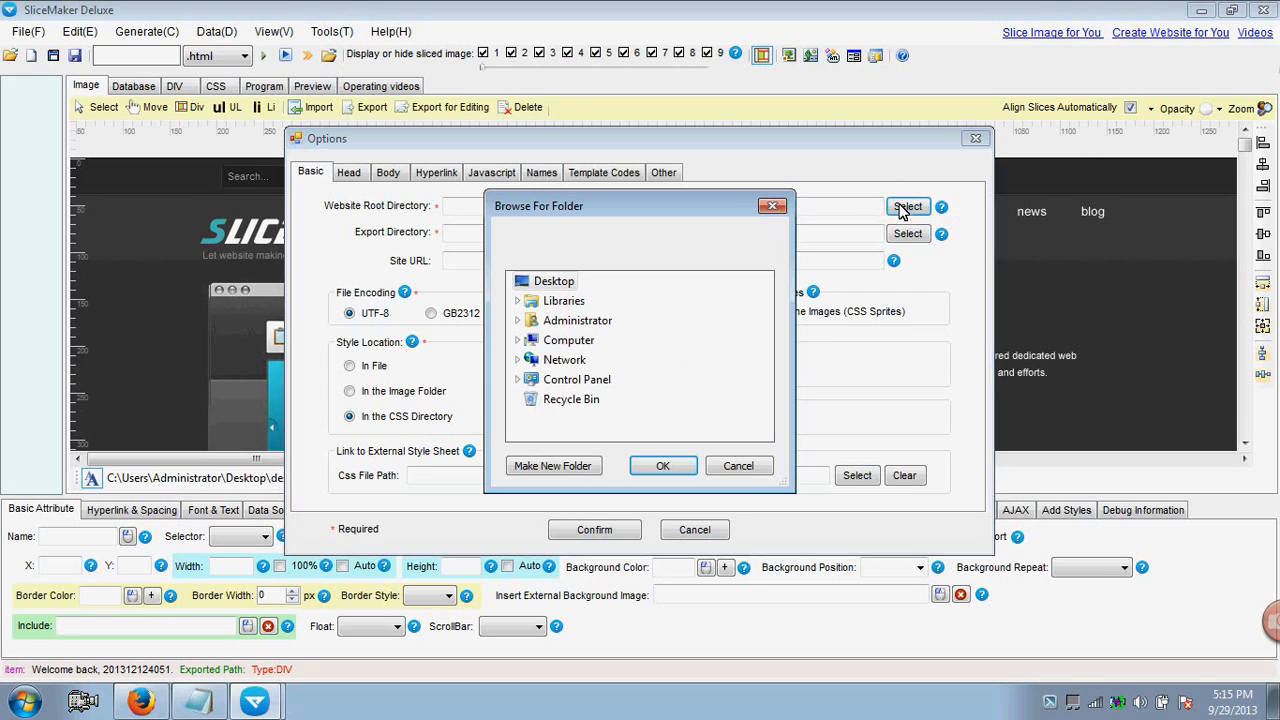
{"action": "left_click", "coordinate": [552, 463]}
{"action": "key", "text": "BackSpace"}
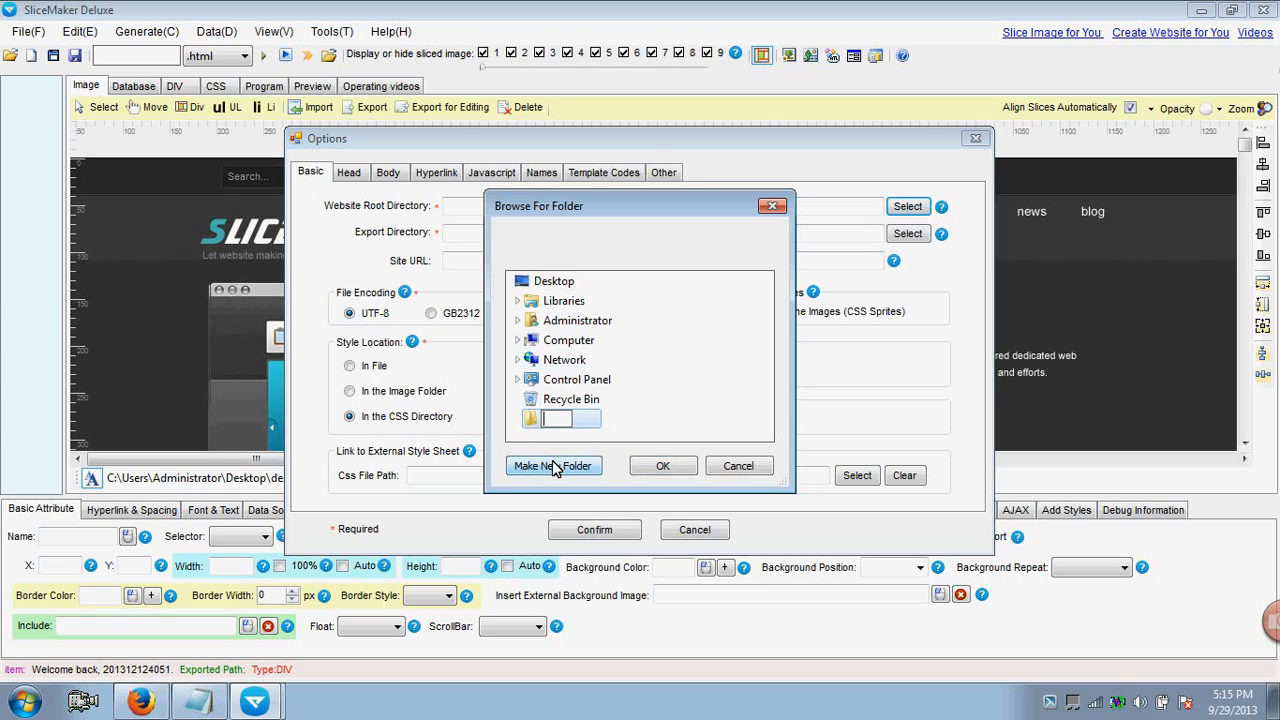
{"action": "type", "text": "example"}
{"action": "key", "text": "Return"}
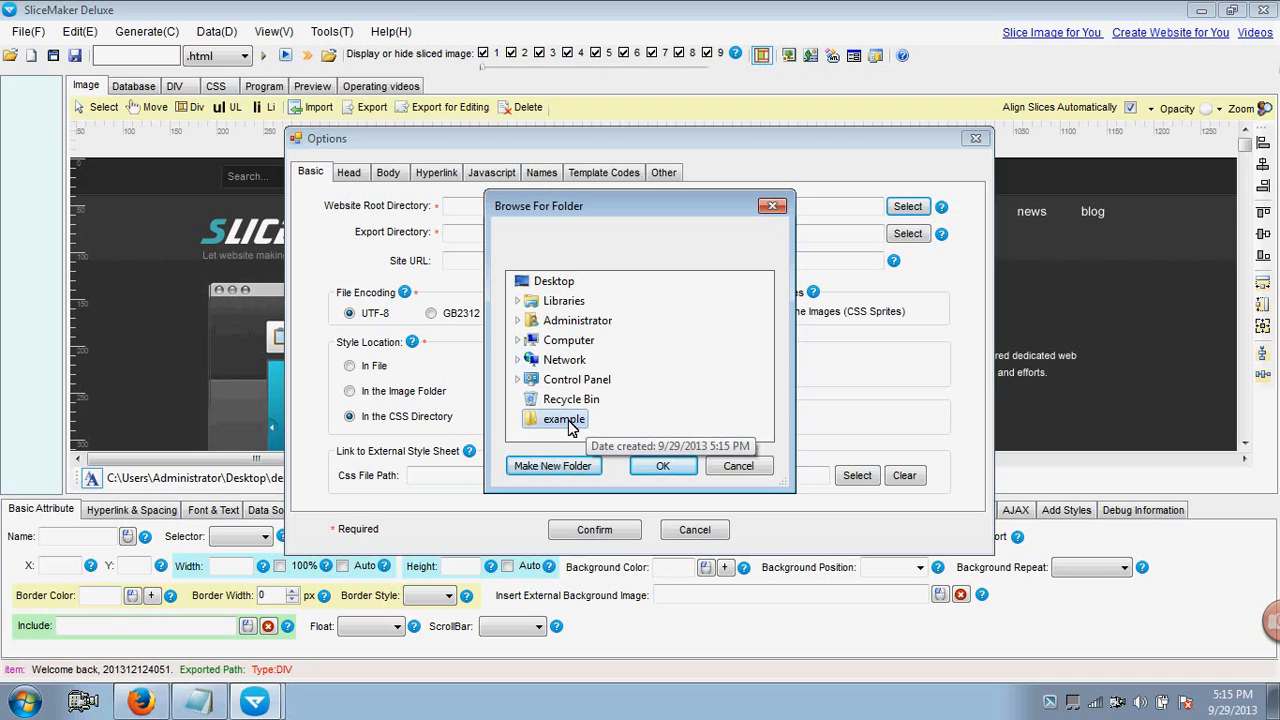
{"action": "left_click", "coordinate": [662, 465]}
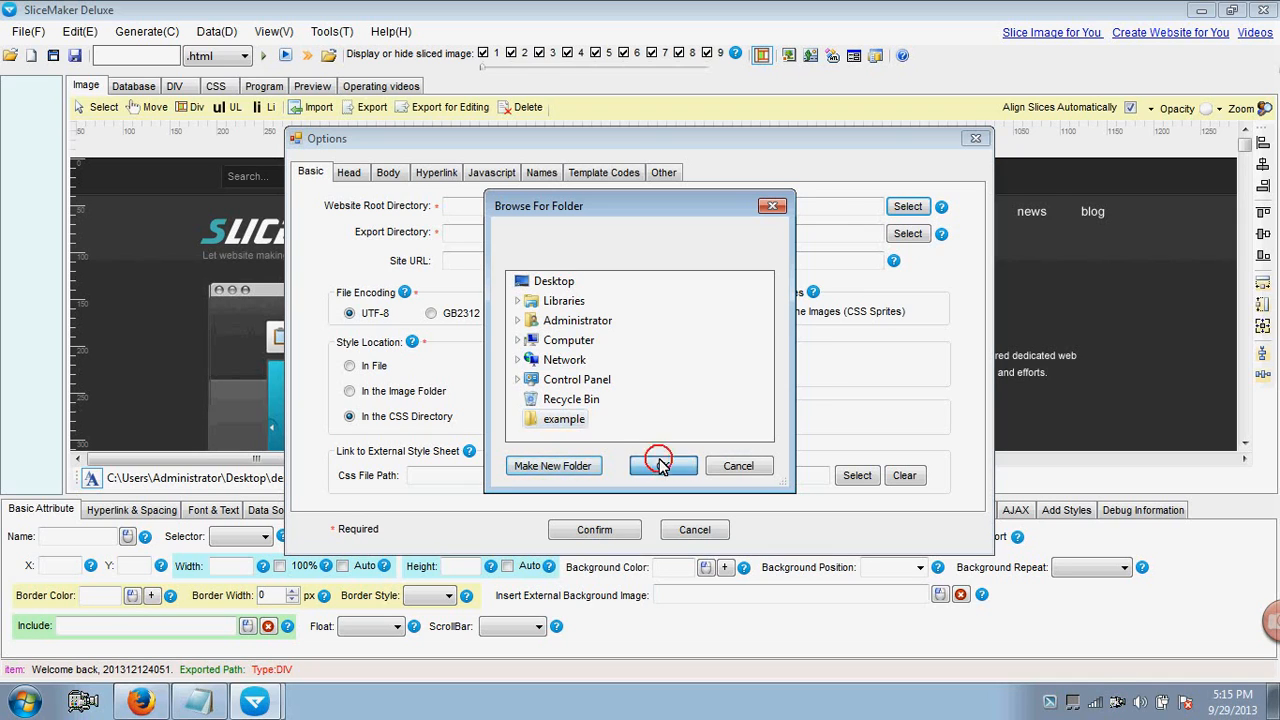
{"action": "left_click_drag", "start_coordinate": [590, 236], "coordinate": [652, 206]}
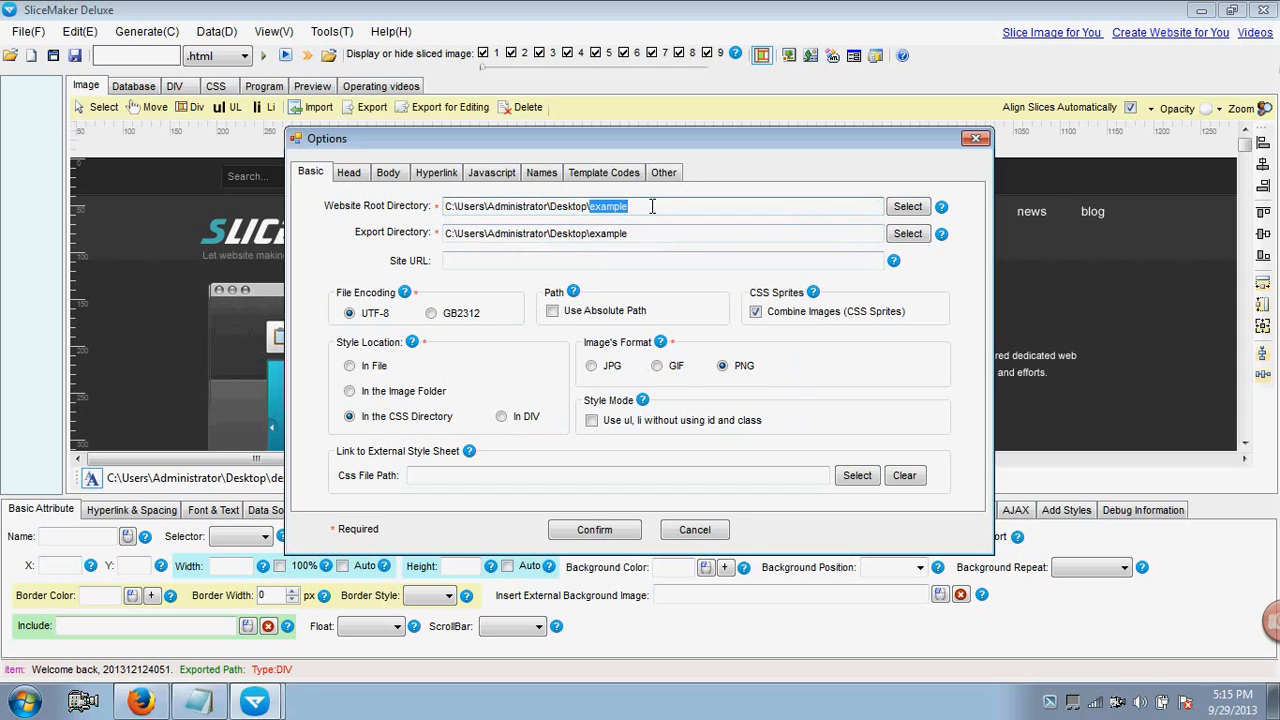
Set the page head's title, keywords and description to "Add Your Title" and apply the options.
{"action": "left_click", "coordinate": [349, 175]}
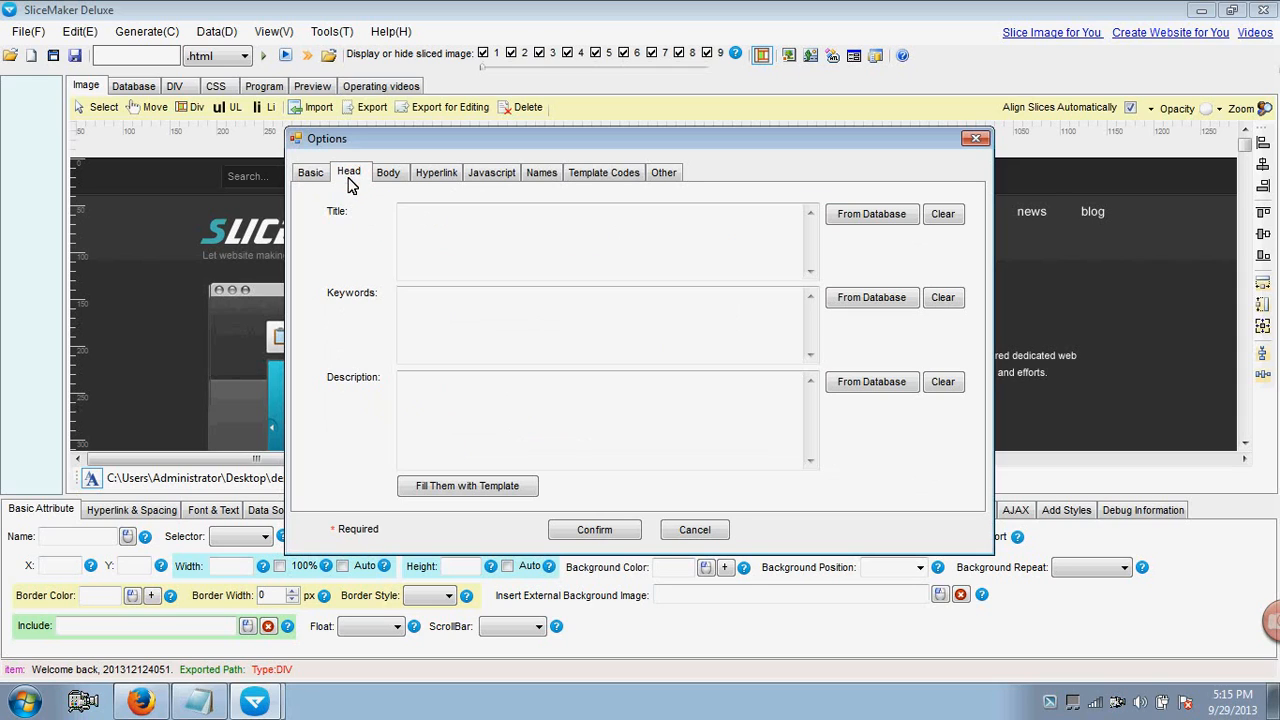
{"action": "left_click", "coordinate": [463, 212]}
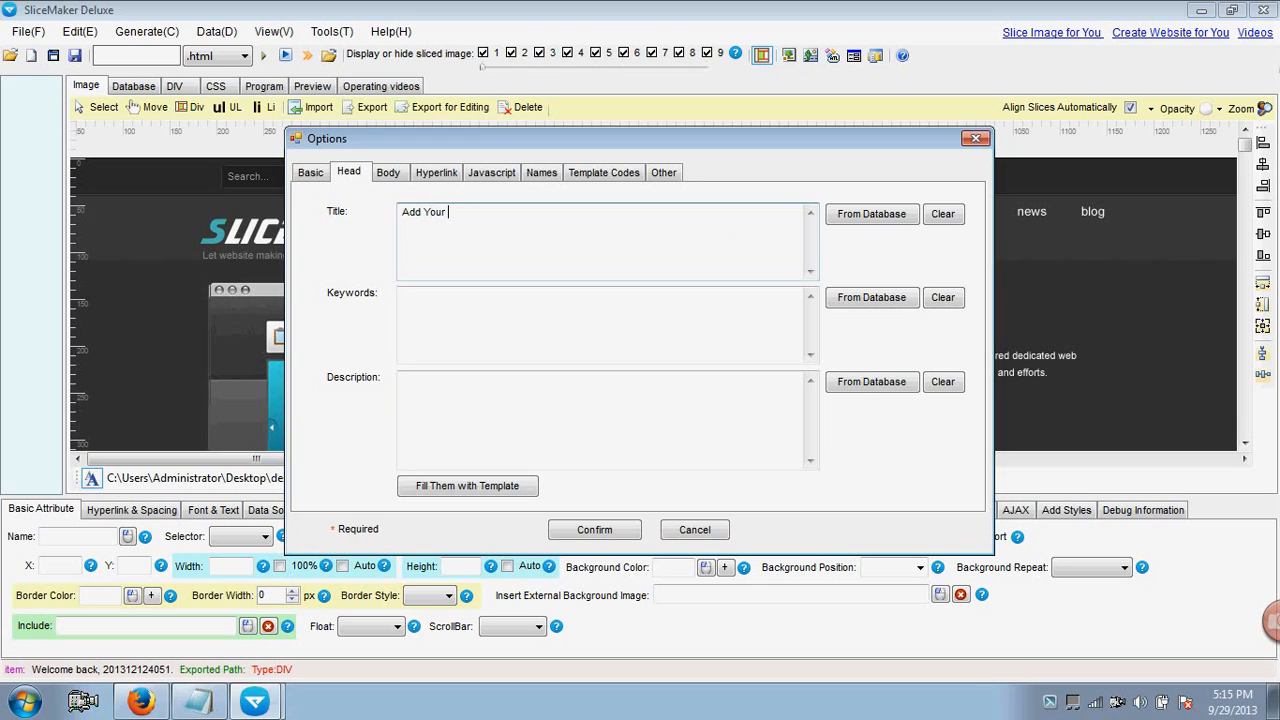
{"action": "key", "text": "ctrl+a"}
{"action": "key", "text": "ctrl+c"}
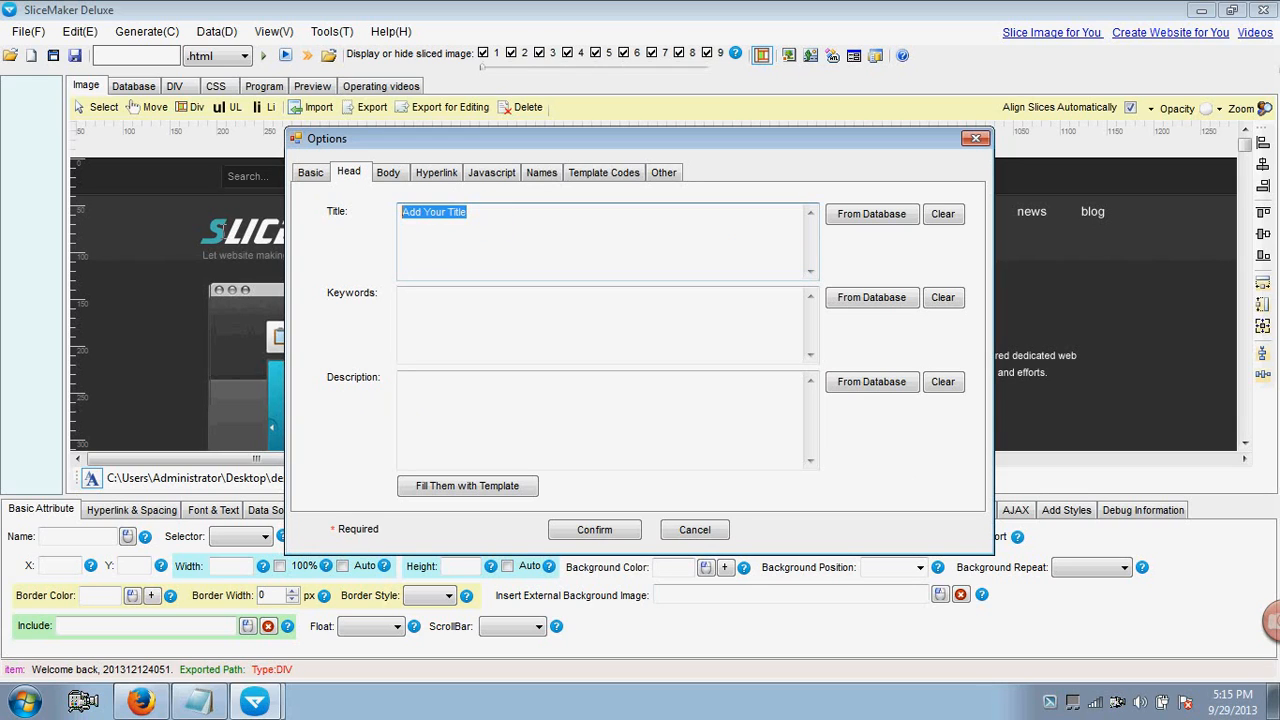
{"action": "left_click", "coordinate": [434, 314]}
{"action": "key", "text": "ctrl+v"}
{"action": "left_click", "coordinate": [457, 392]}
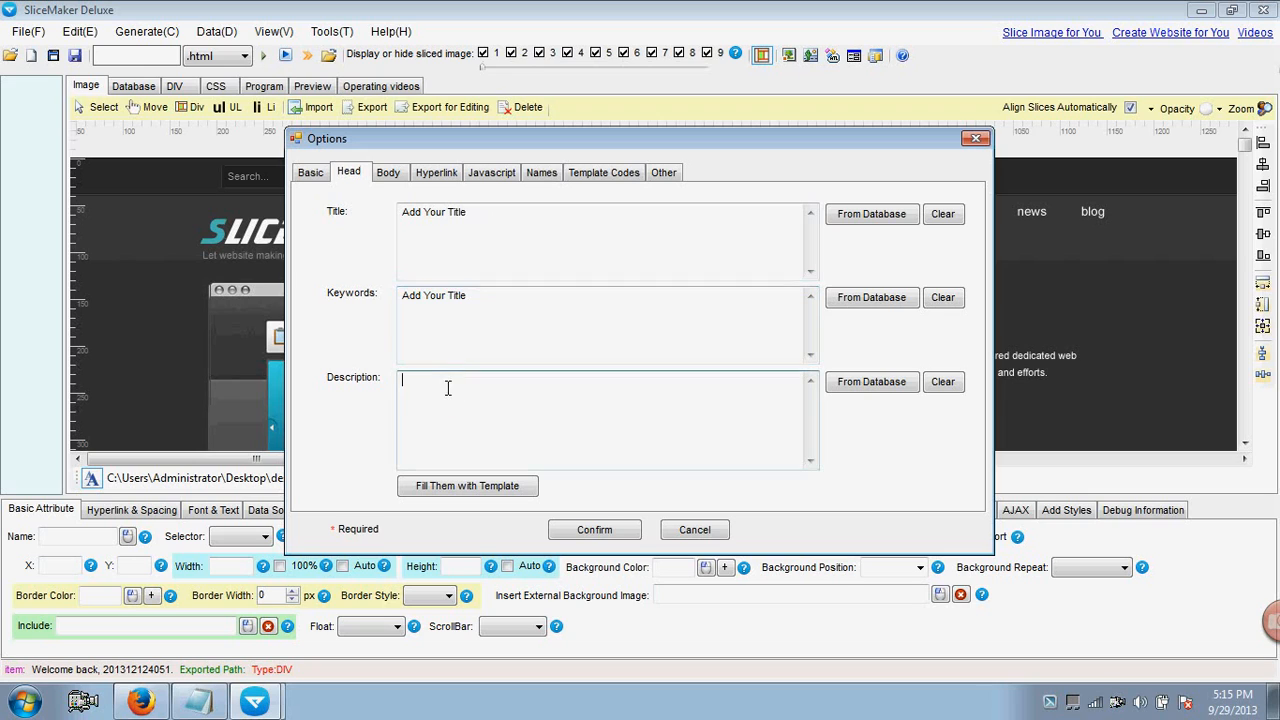
{"action": "key", "text": "ctrl+v"}
{"action": "left_click", "coordinate": [596, 530]}
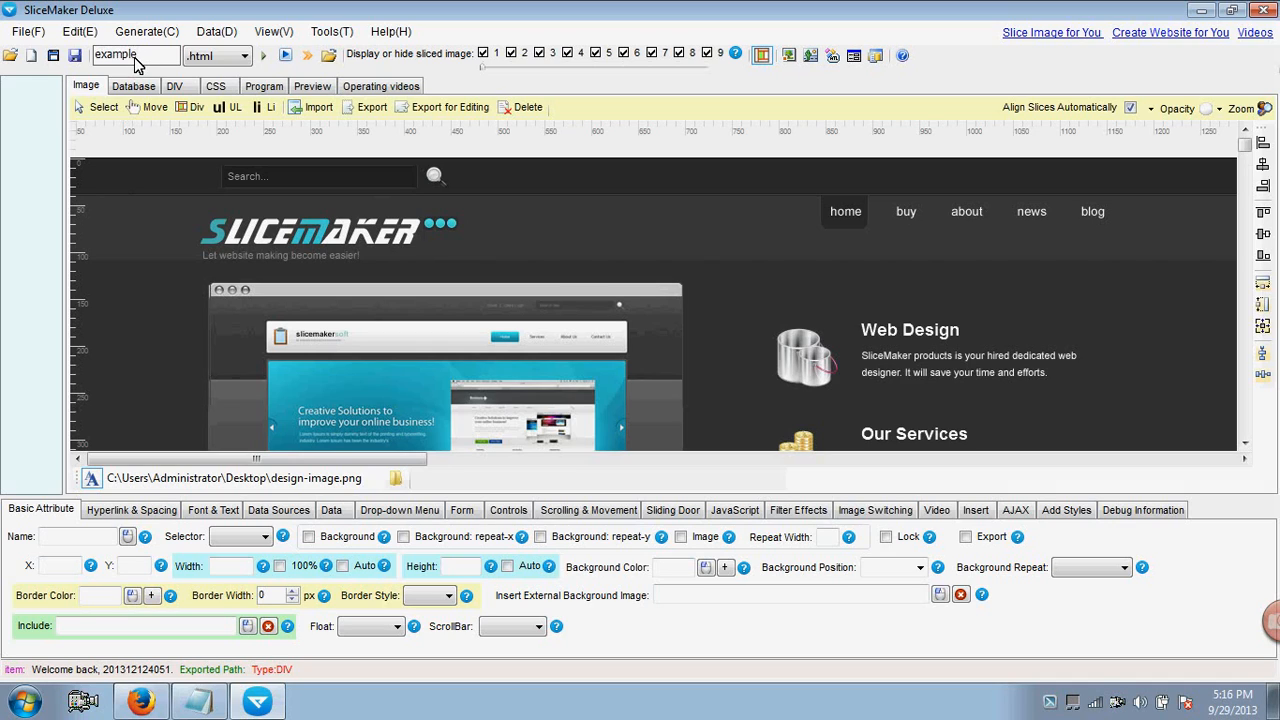
Name the page file example and choose .html as its file type.
{"action": "left_click", "coordinate": [199, 62]}
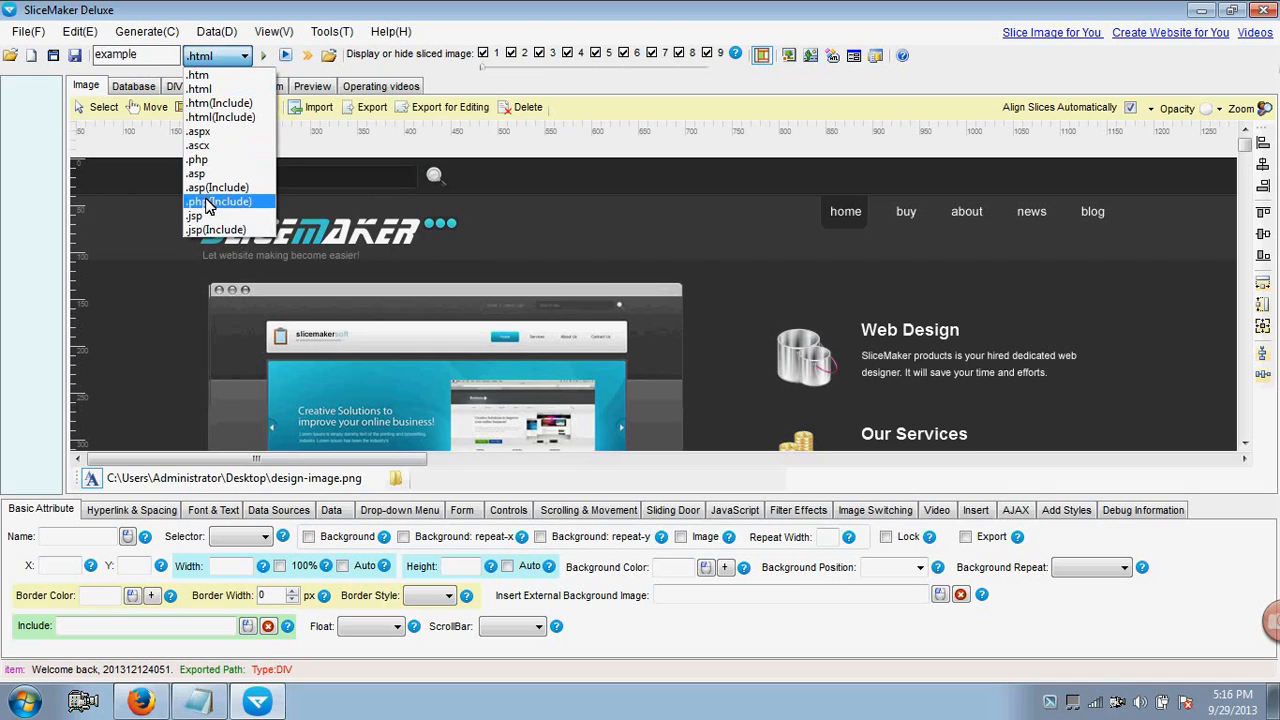
{"action": "left_click", "coordinate": [226, 89]}
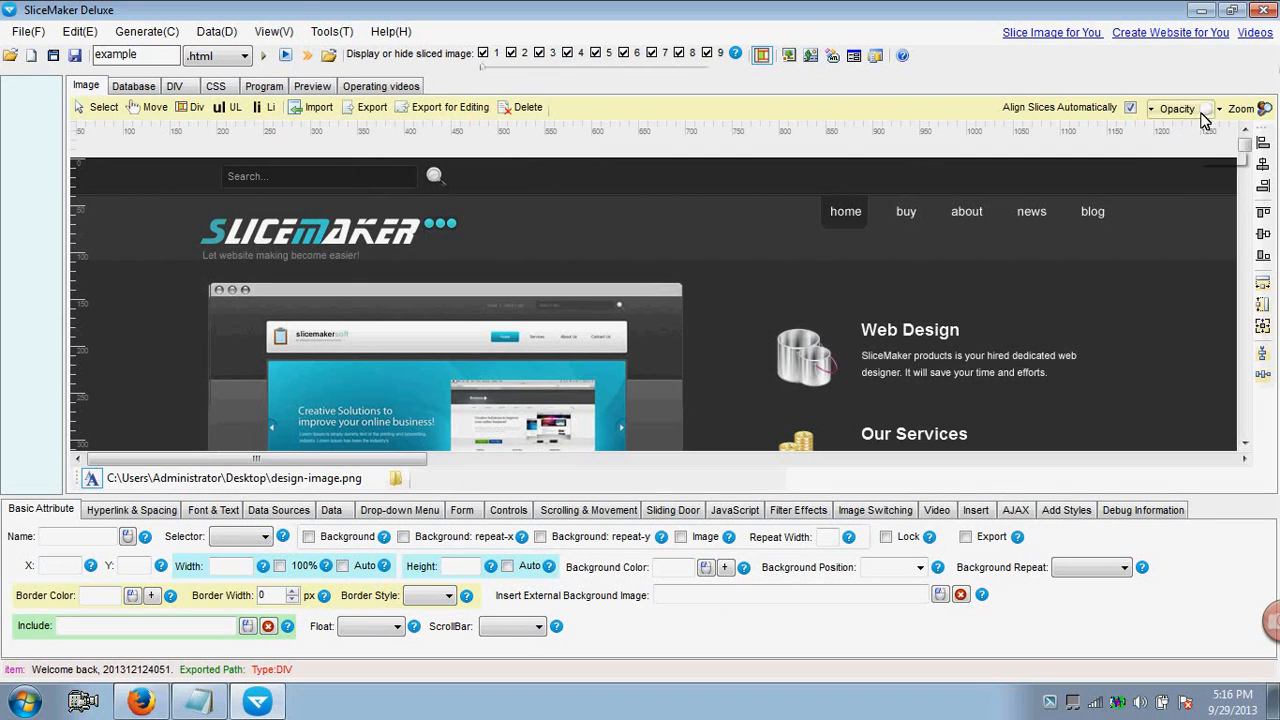
Draw a full-width Div slice over the dark search bar strip at the top of the design.
{"action": "left_click", "coordinate": [1238, 108]}
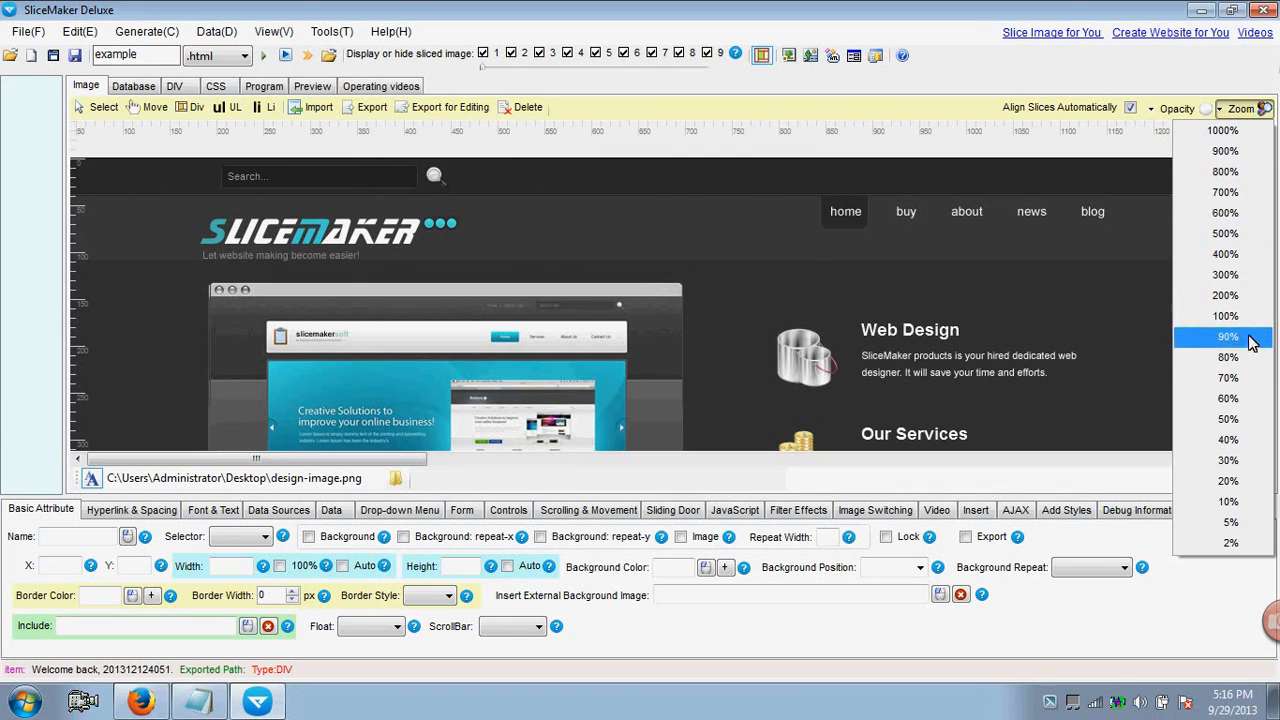
{"action": "left_click", "coordinate": [1240, 398]}
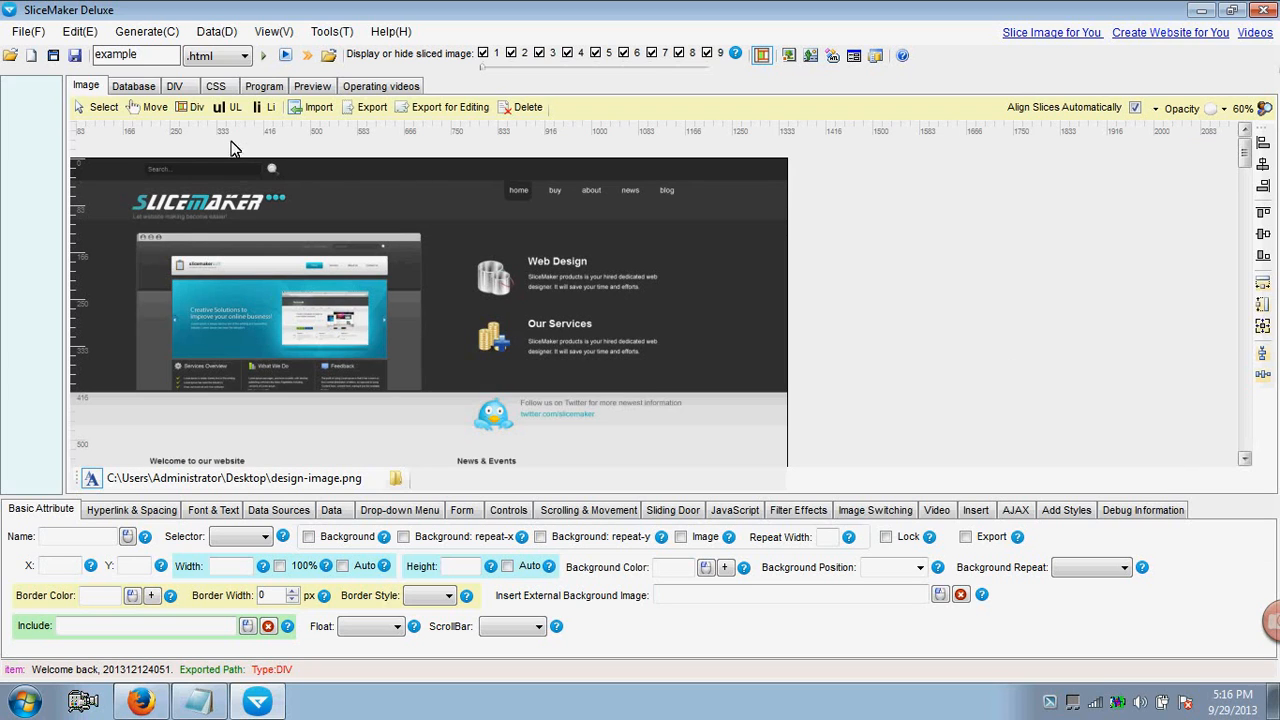
{"action": "left_click", "coordinate": [158, 108]}
{"action": "left_click_drag", "start_coordinate": [165, 228], "coordinate": [370, 230]}
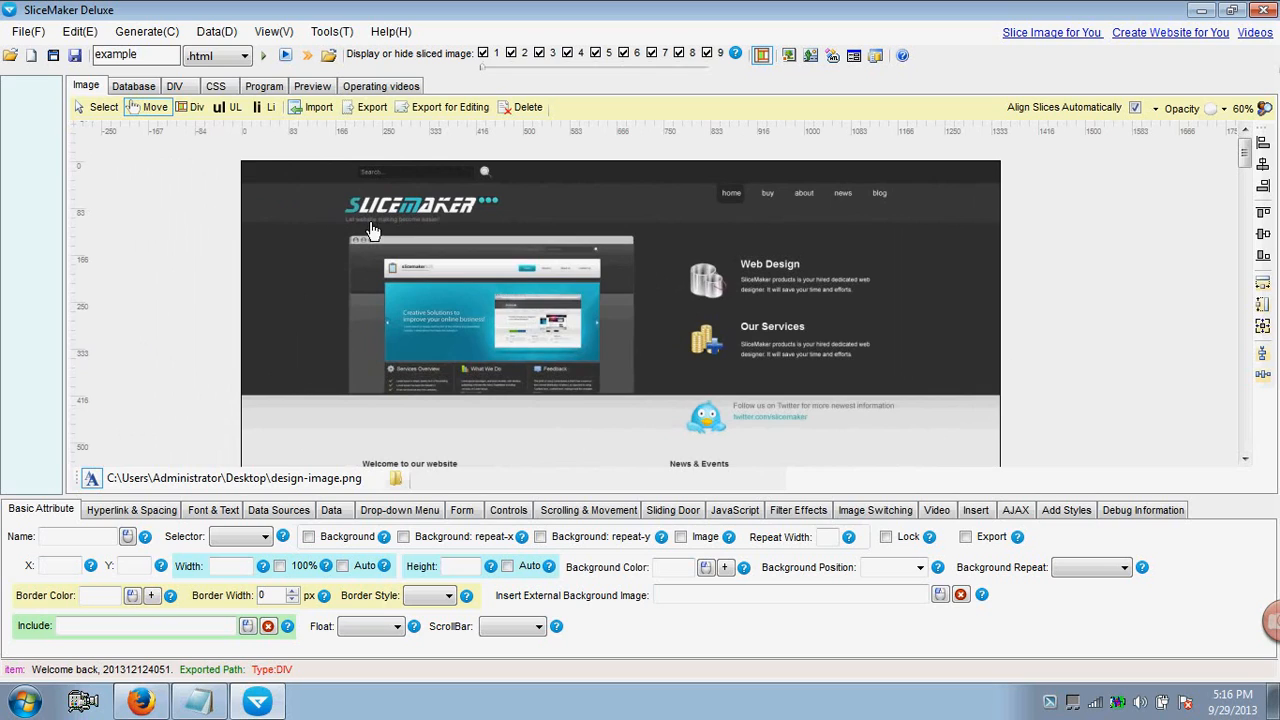
{"action": "left_click", "coordinate": [197, 109]}
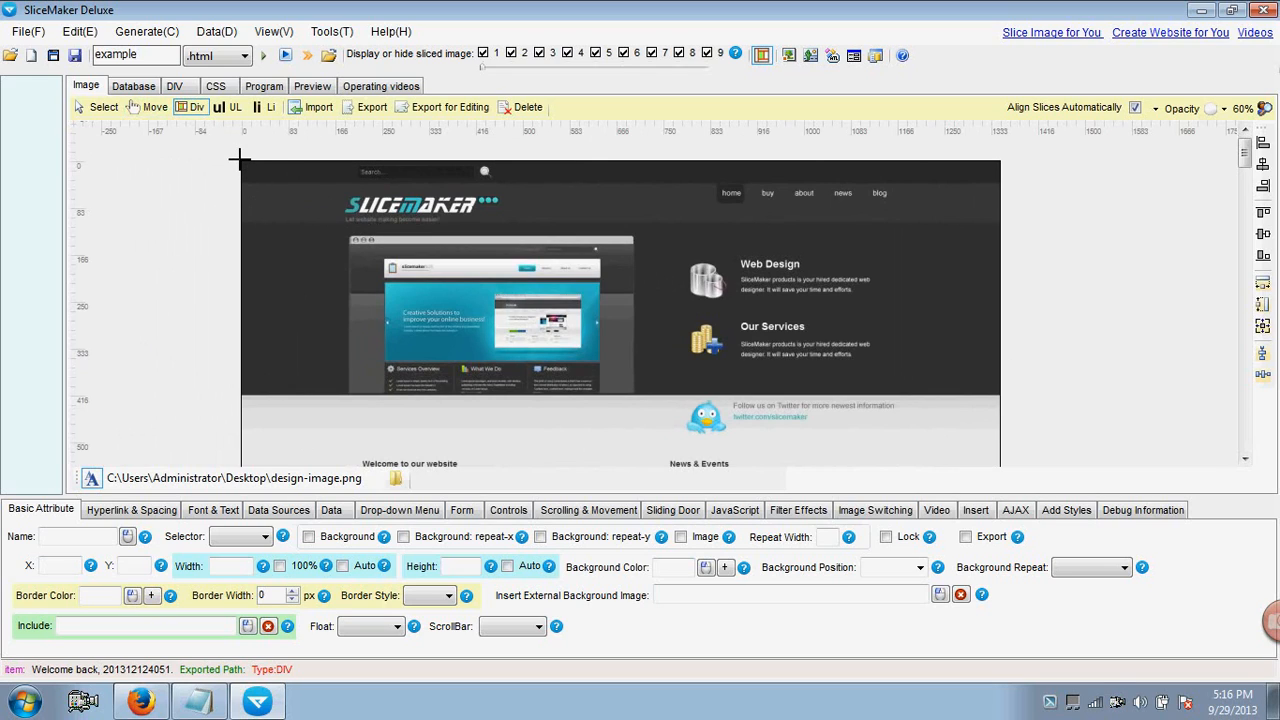
{"action": "left_click_drag", "start_coordinate": [240, 156], "coordinate": [1016, 181]}
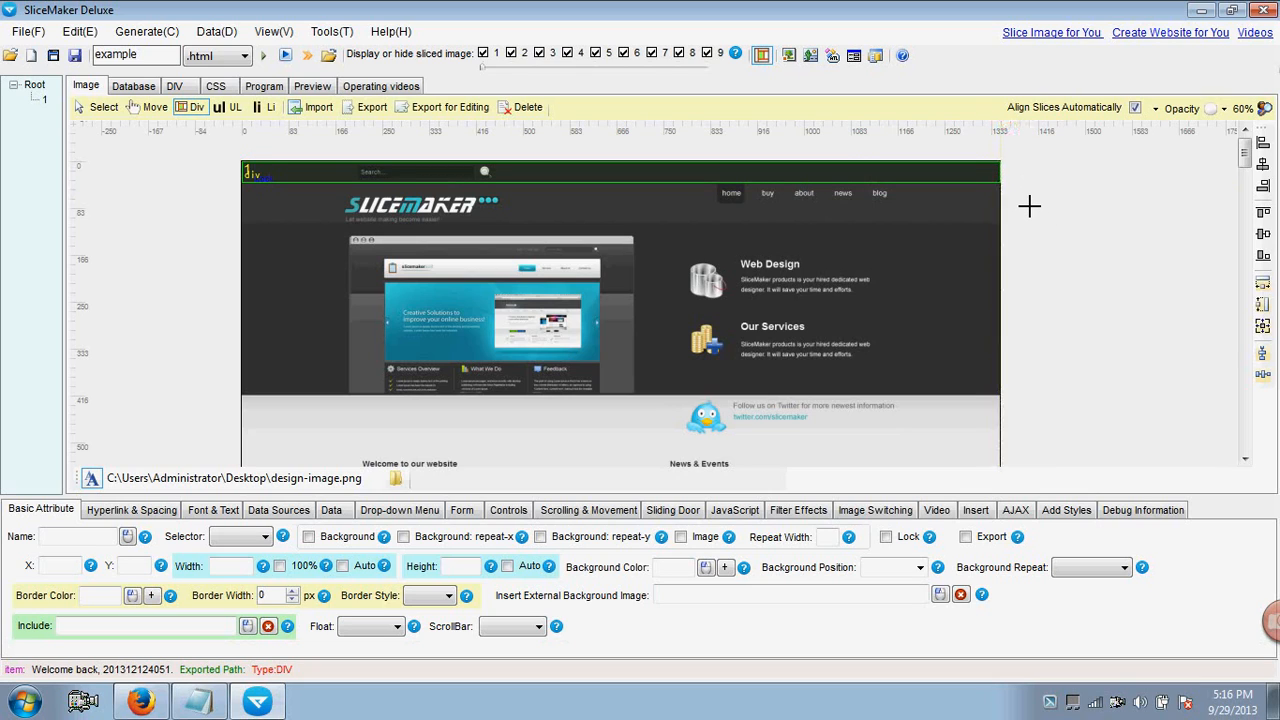
Set the top strip's Div slice as a horizontally repeating background (repeat-x) at 100% width.
{"action": "left_click", "coordinate": [99, 108]}
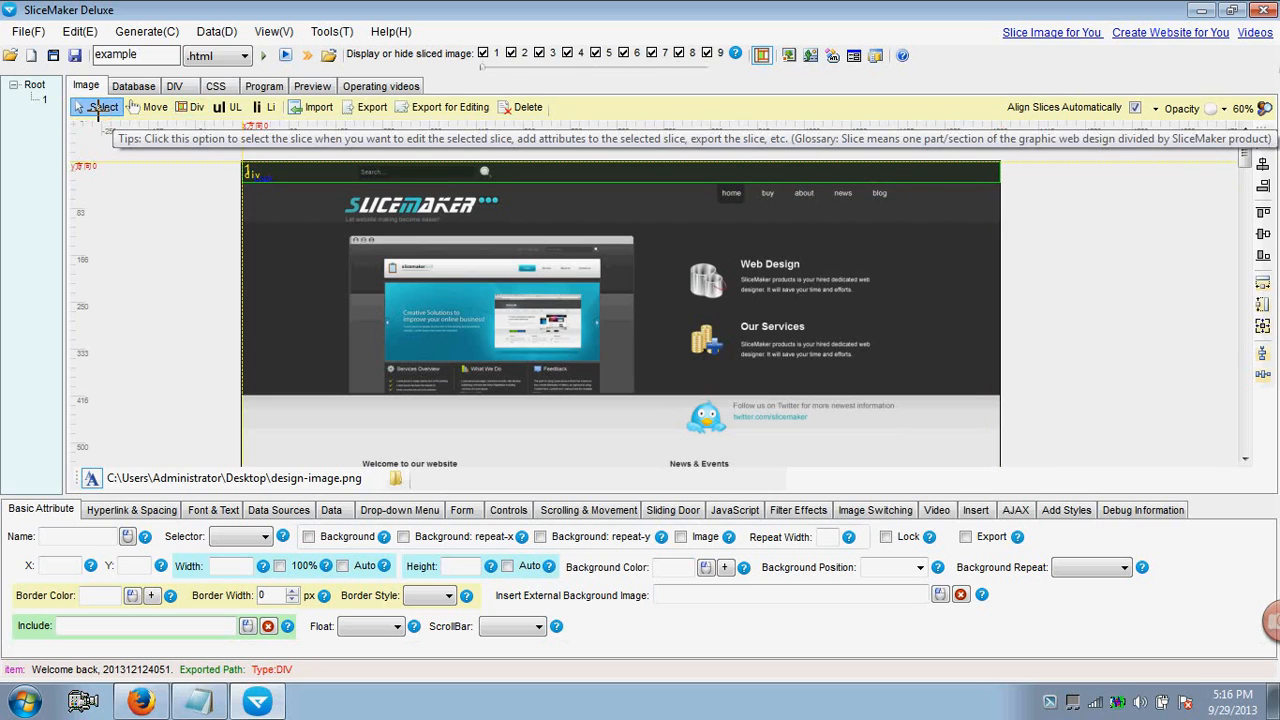
{"action": "left_click", "coordinate": [252, 173]}
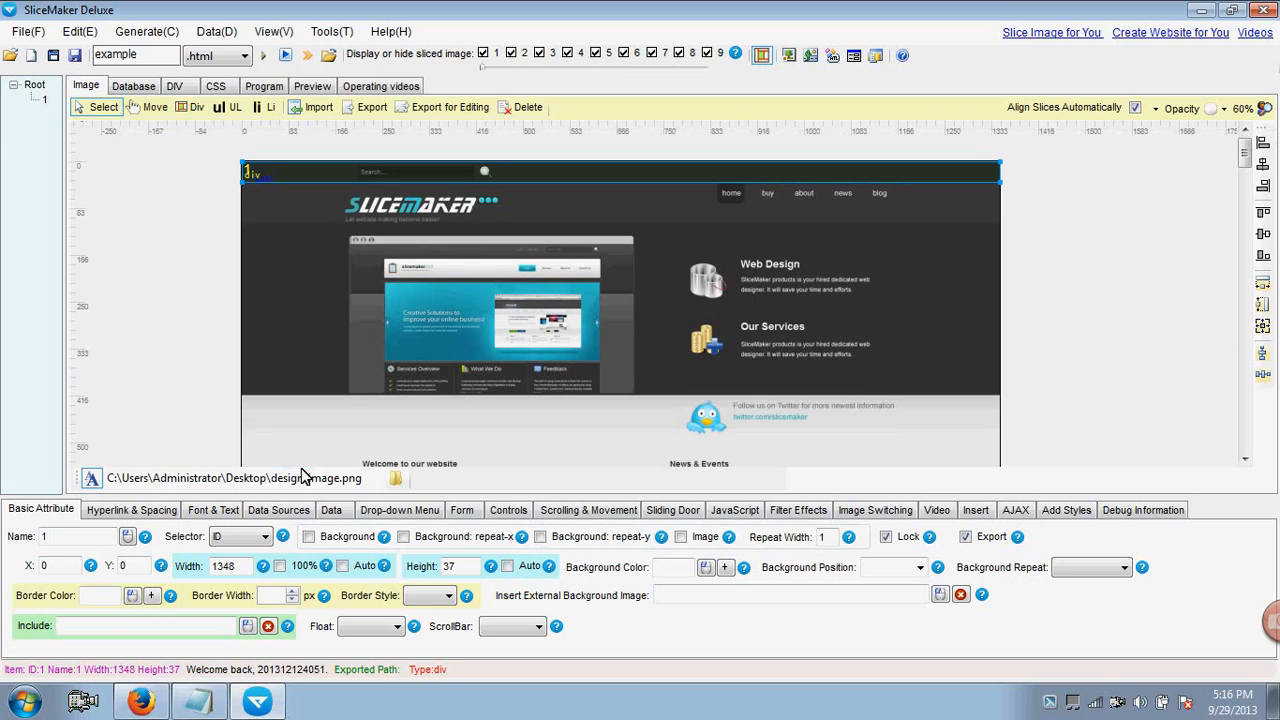
{"action": "left_click", "coordinate": [404, 538]}
Generate the page's DIV and CSS code and export it to files.
{"action": "left_click", "coordinate": [265, 57]}
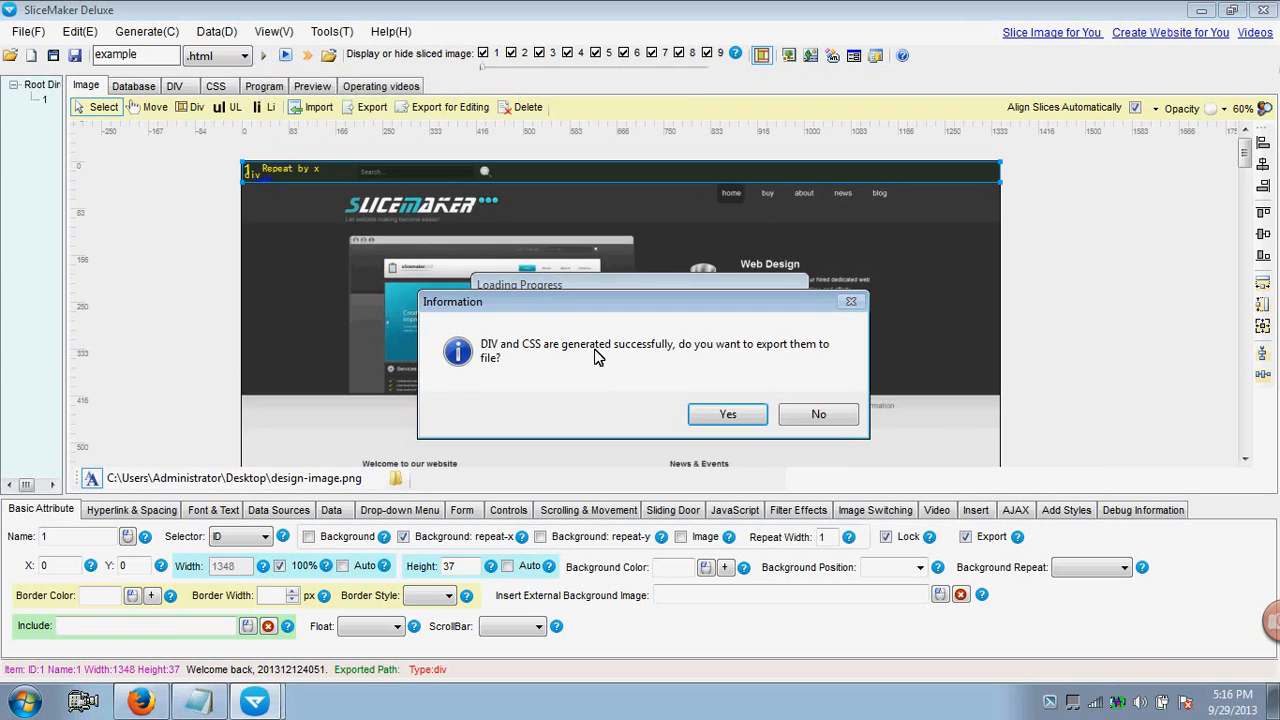
{"action": "left_click", "coordinate": [713, 415]}
{"action": "left_click", "coordinate": [789, 428]}
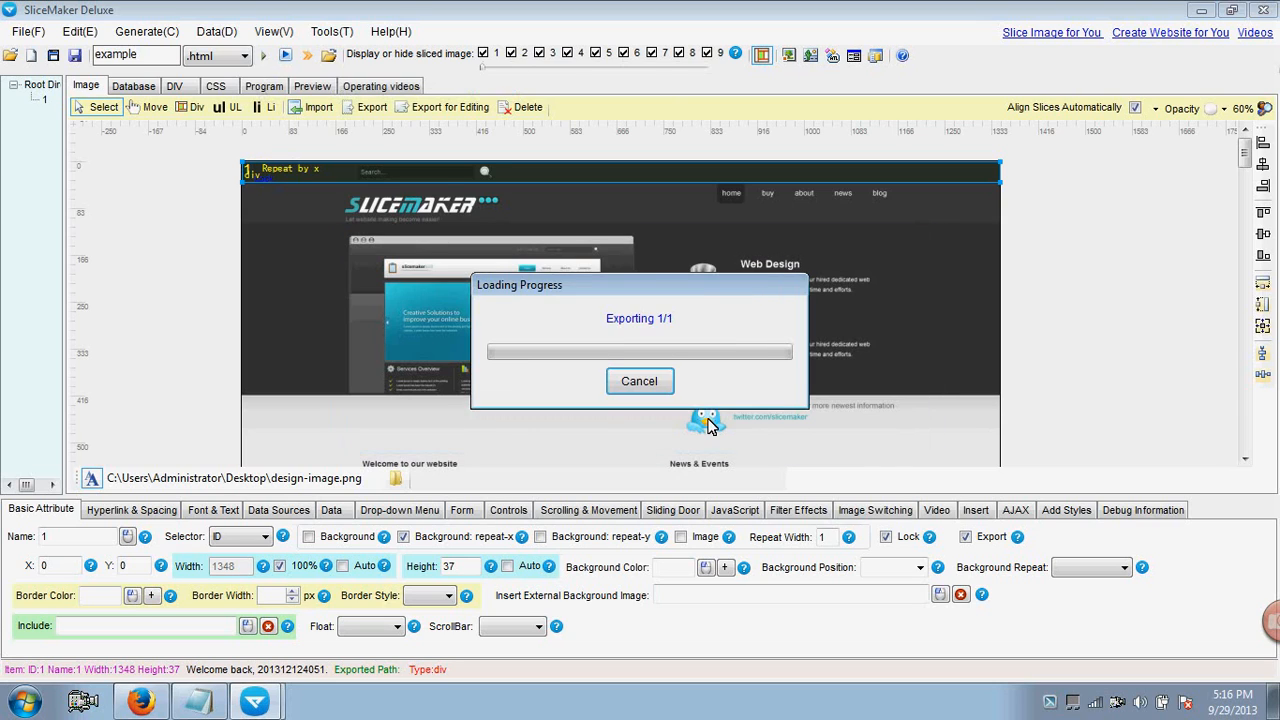
{"action": "left_click", "coordinate": [736, 397]}
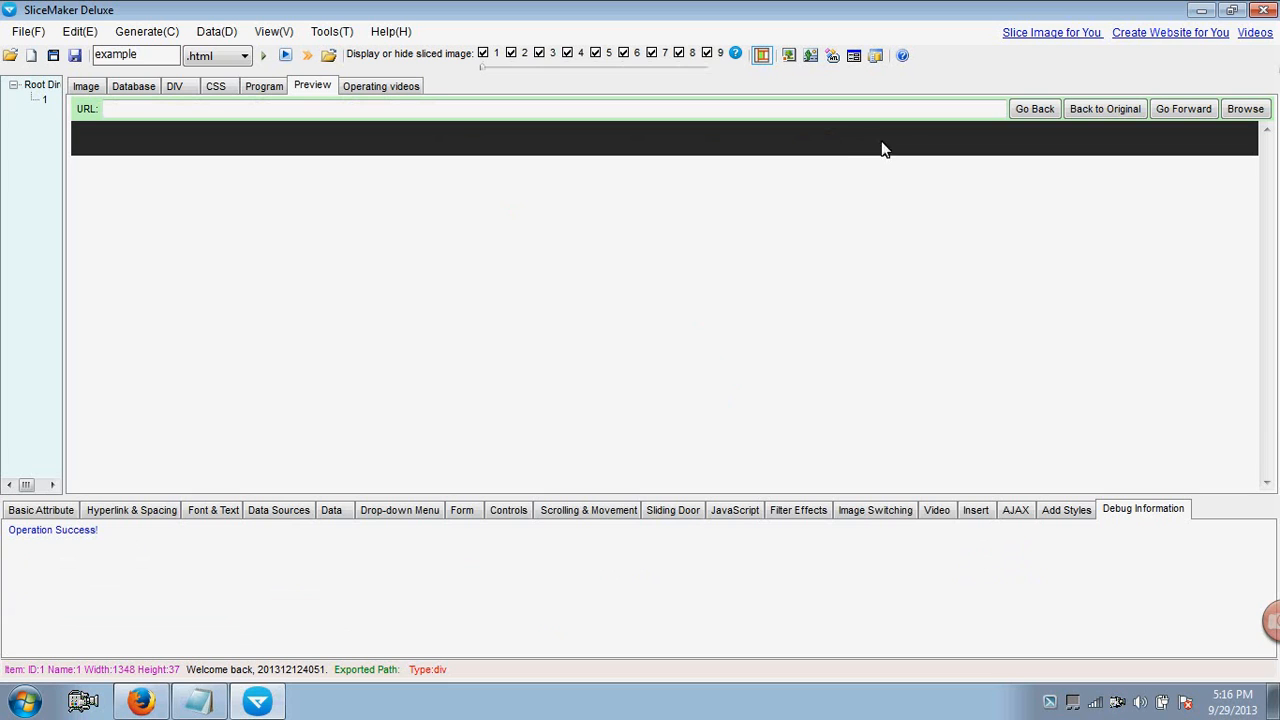
Browse to the exported example folder and open example.html in Firefox to check the page.
{"action": "left_click", "coordinate": [1245, 112]}
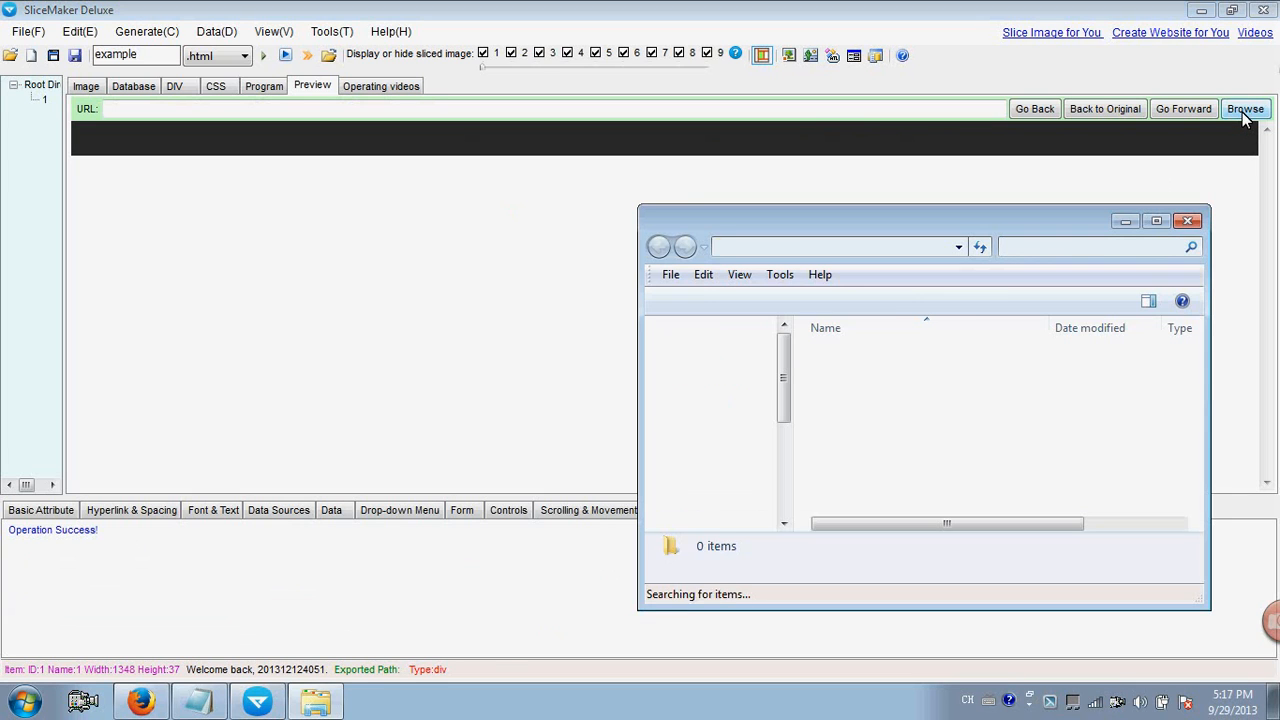
{"action": "left_click_drag", "start_coordinate": [1066, 226], "coordinate": [772, 106]}
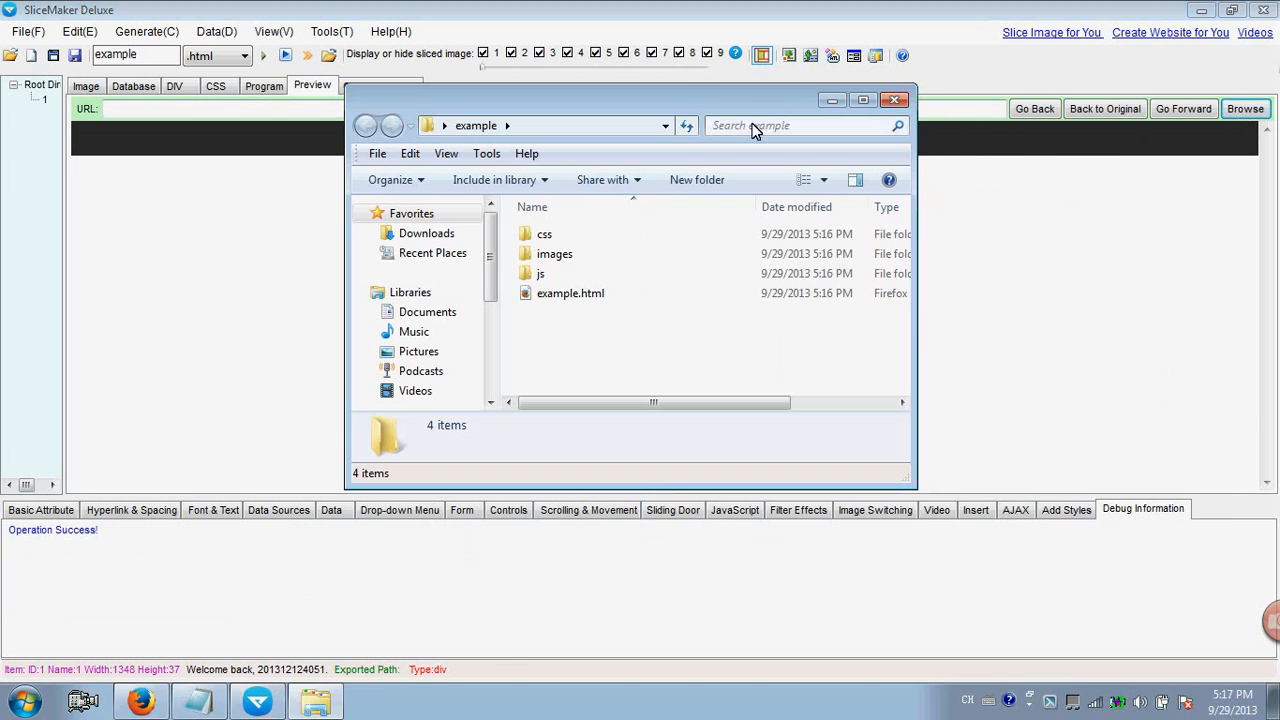
{"action": "left_click", "coordinate": [555, 297]}
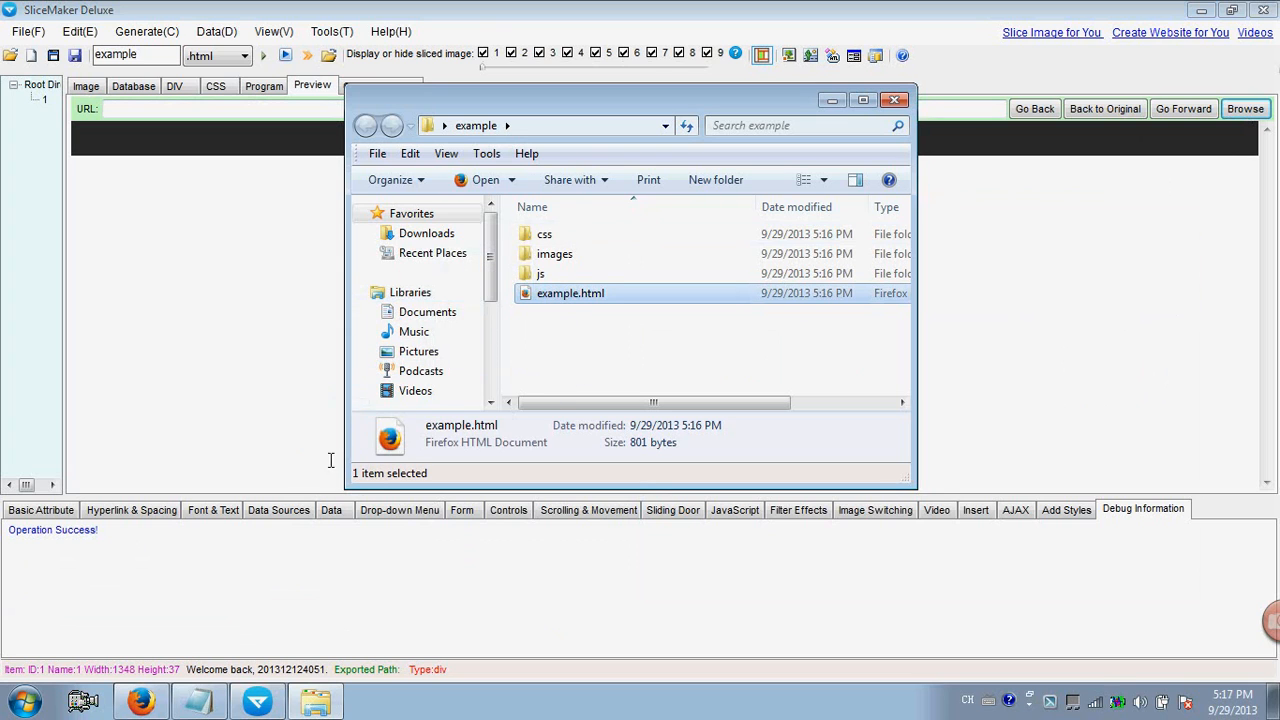
{"action": "left_click_drag", "start_coordinate": [168, 683], "coordinate": [199, 48]}
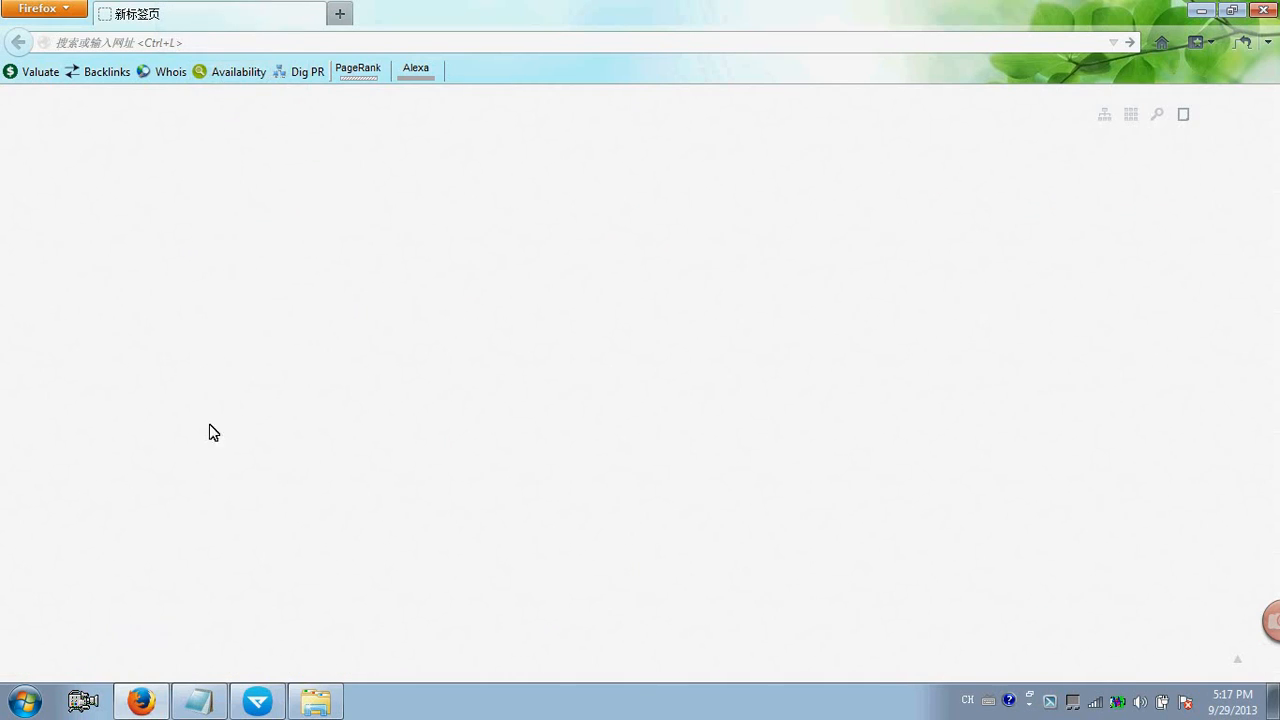
{"action": "left_click", "coordinate": [323, 703]}
{"action": "left_click_drag", "start_coordinate": [543, 303], "coordinate": [214, 20]}
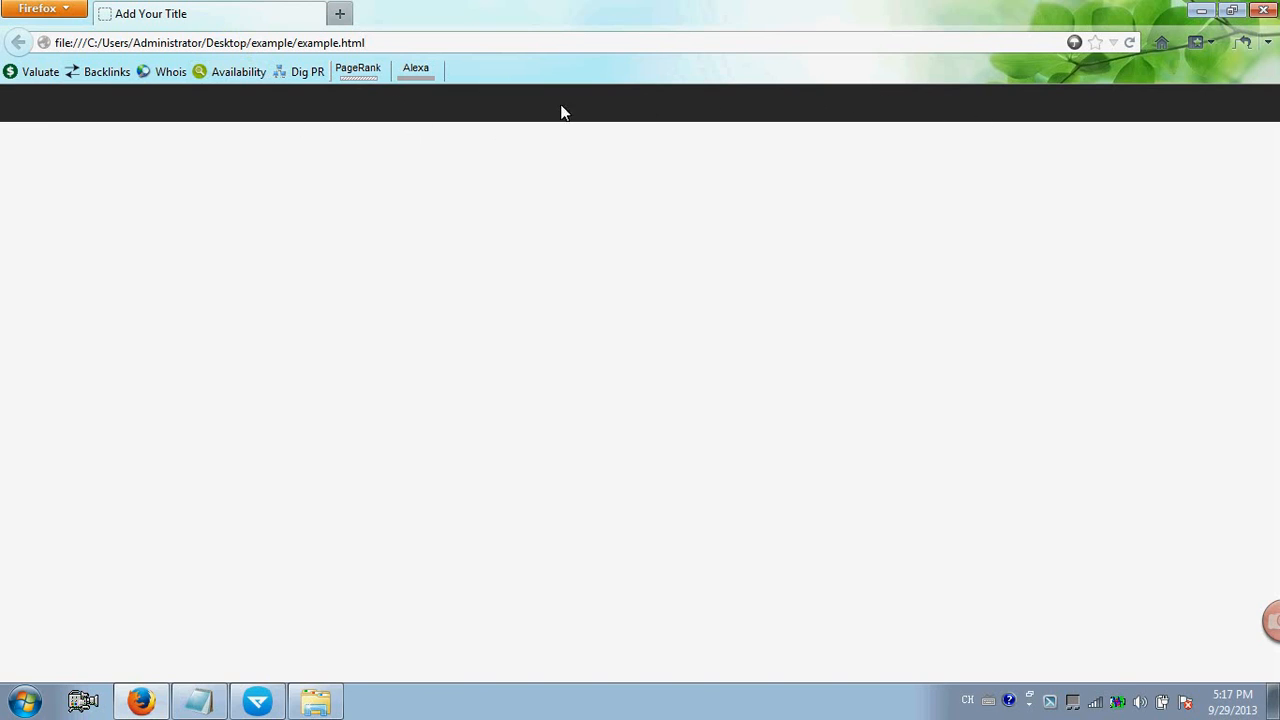
Return to the design image in SliceMaker and draw a second Div slice over the dark search strip at 100% zoom.
{"action": "left_click", "coordinate": [257, 701]}
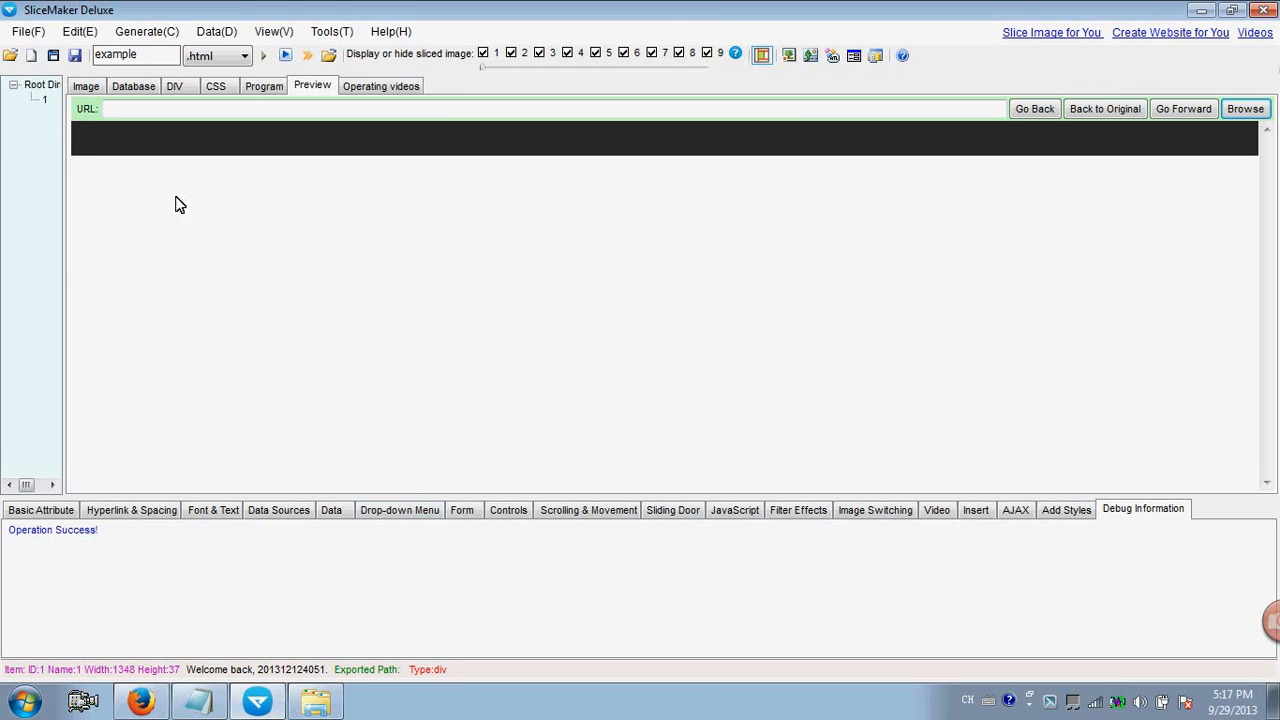
{"action": "left_click", "coordinate": [86, 92]}
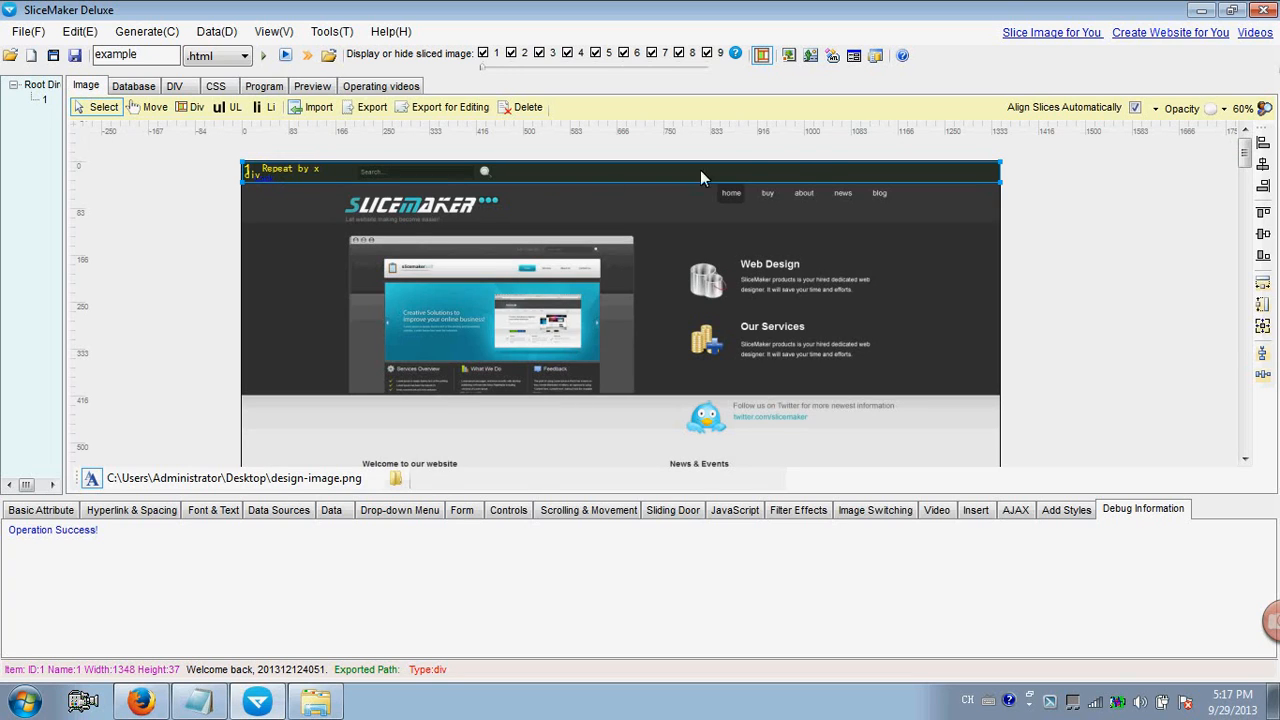
{"action": "left_click", "coordinate": [1224, 108]}
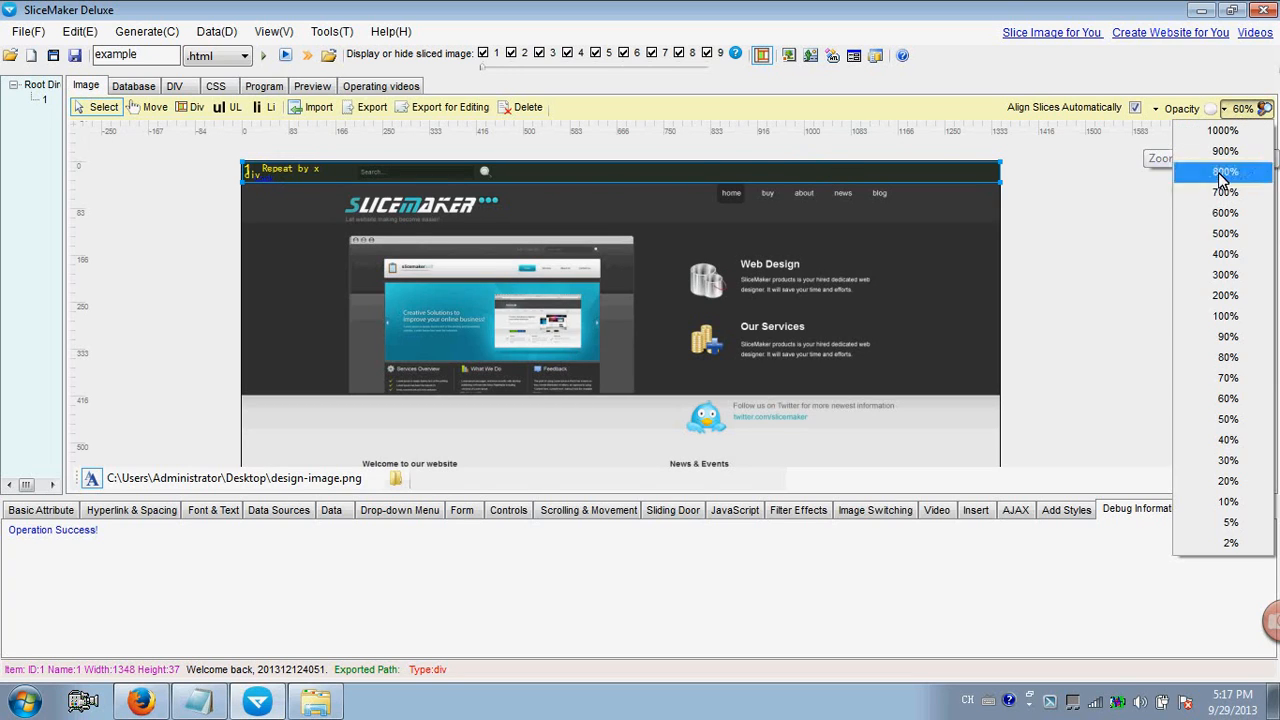
{"action": "left_click", "coordinate": [1226, 311]}
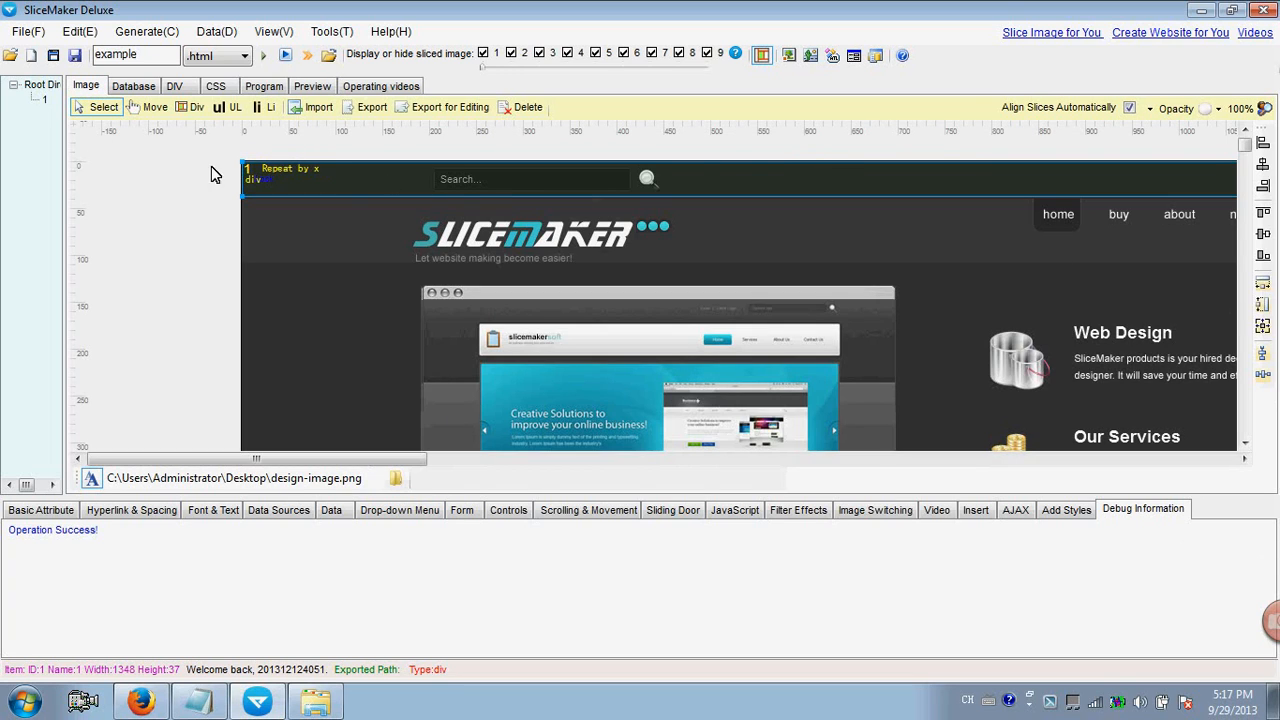
{"action": "left_click", "coordinate": [149, 107]}
{"action": "left_click_drag", "start_coordinate": [817, 240], "coordinate": [571, 251]}
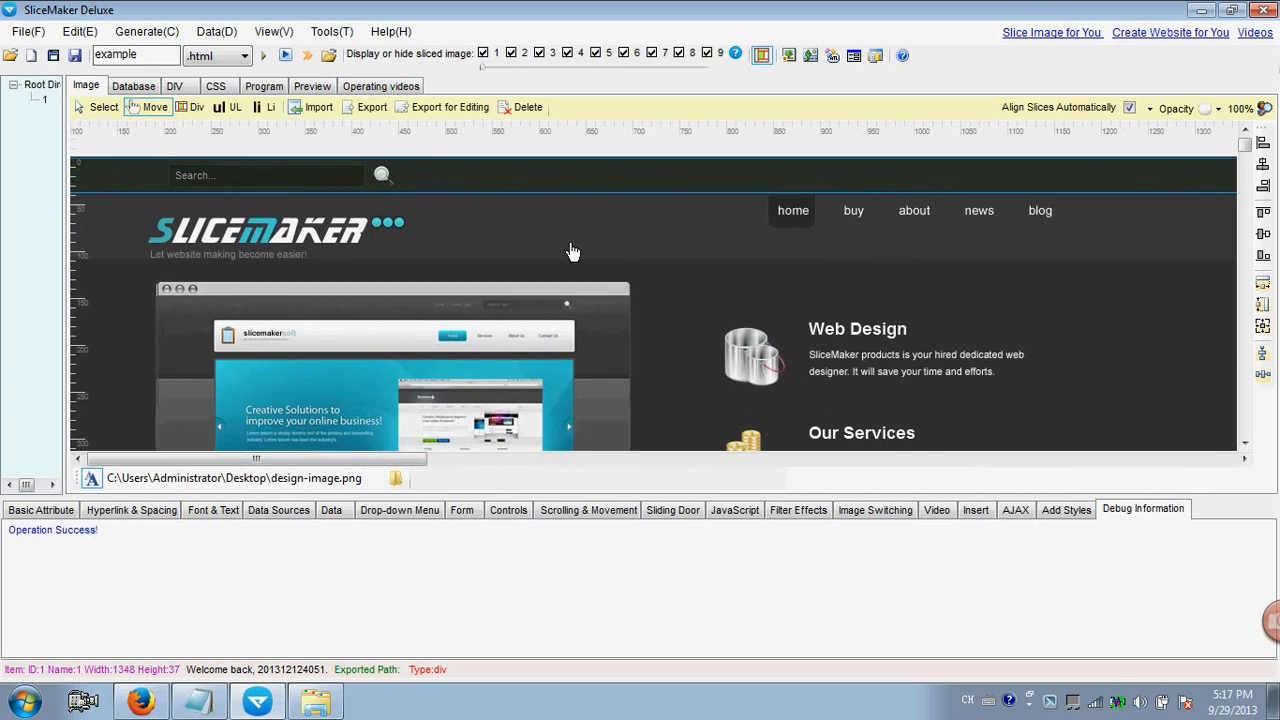
{"action": "left_click", "coordinate": [197, 108]}
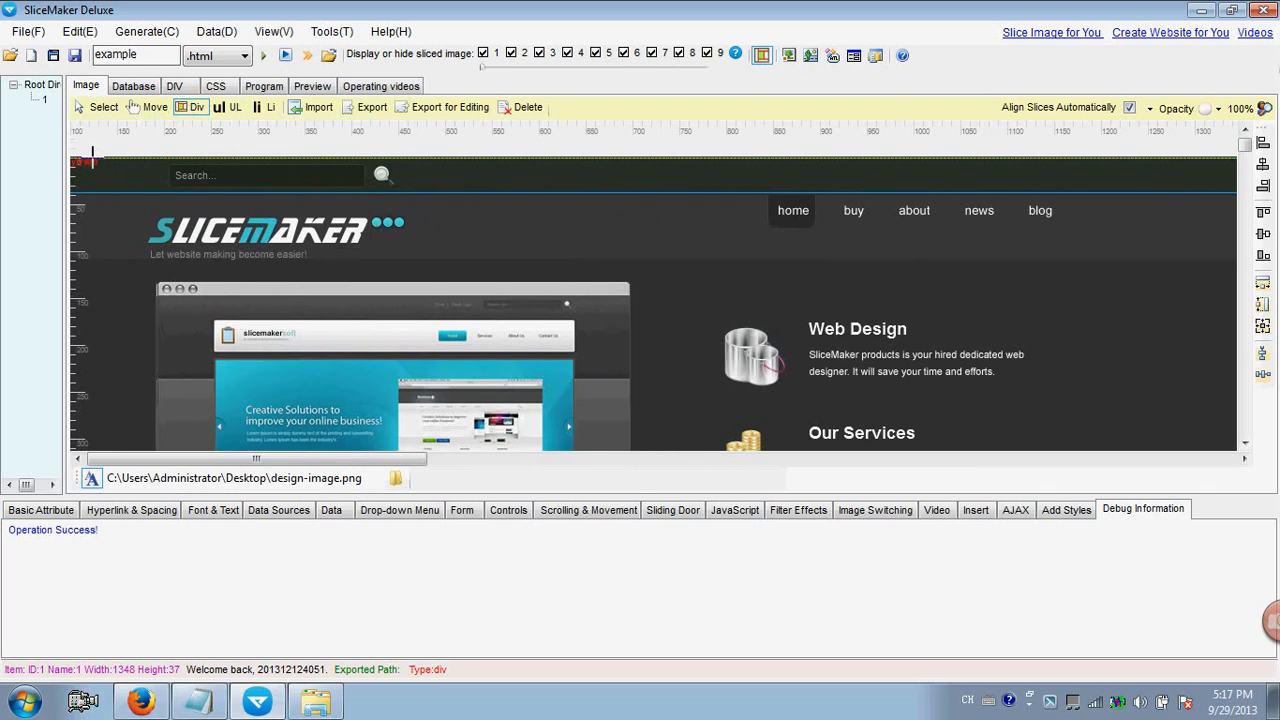
{"action": "left_click_drag", "start_coordinate": [92, 158], "coordinate": [1138, 190]}
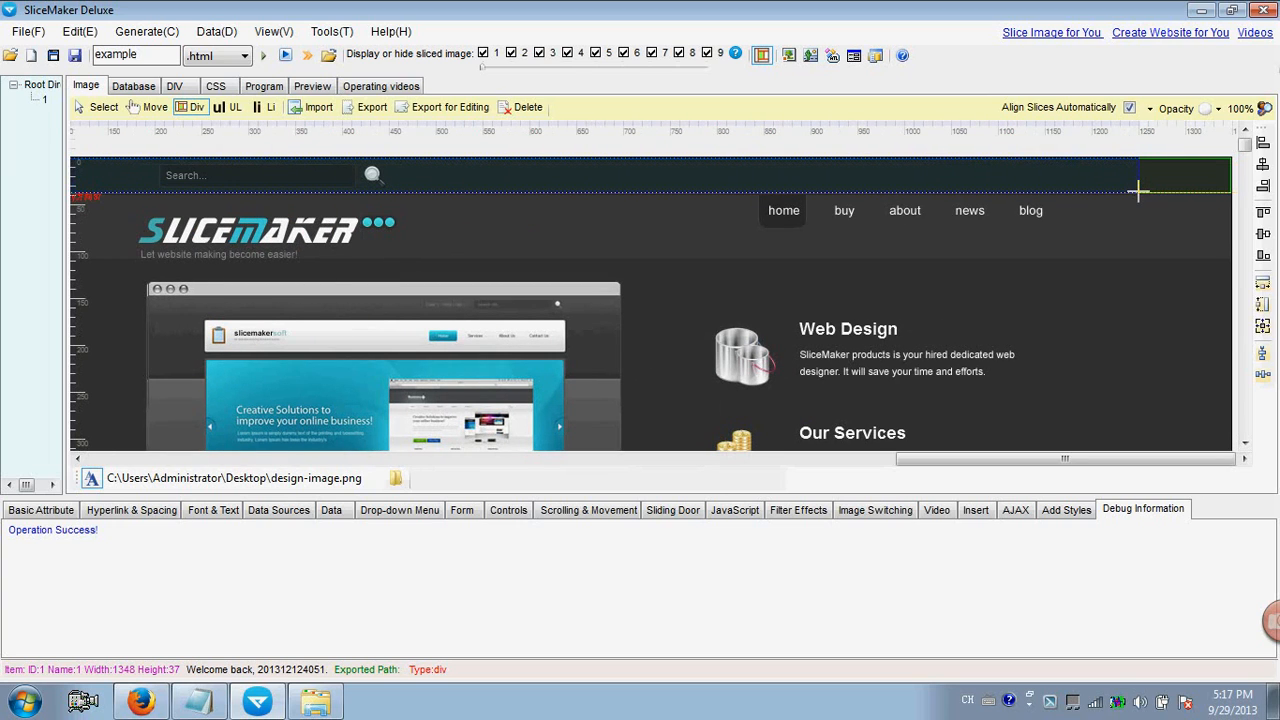
{"action": "left_click_drag", "start_coordinate": [1138, 190], "coordinate": [1137, 191]}
Move the second slice's left edge to just before the search box, making the slice about 1085 px wide.
{"action": "left_click_drag", "start_coordinate": [1017, 457], "coordinate": [170, 470]}
{"action": "left_click", "coordinate": [100, 107]}
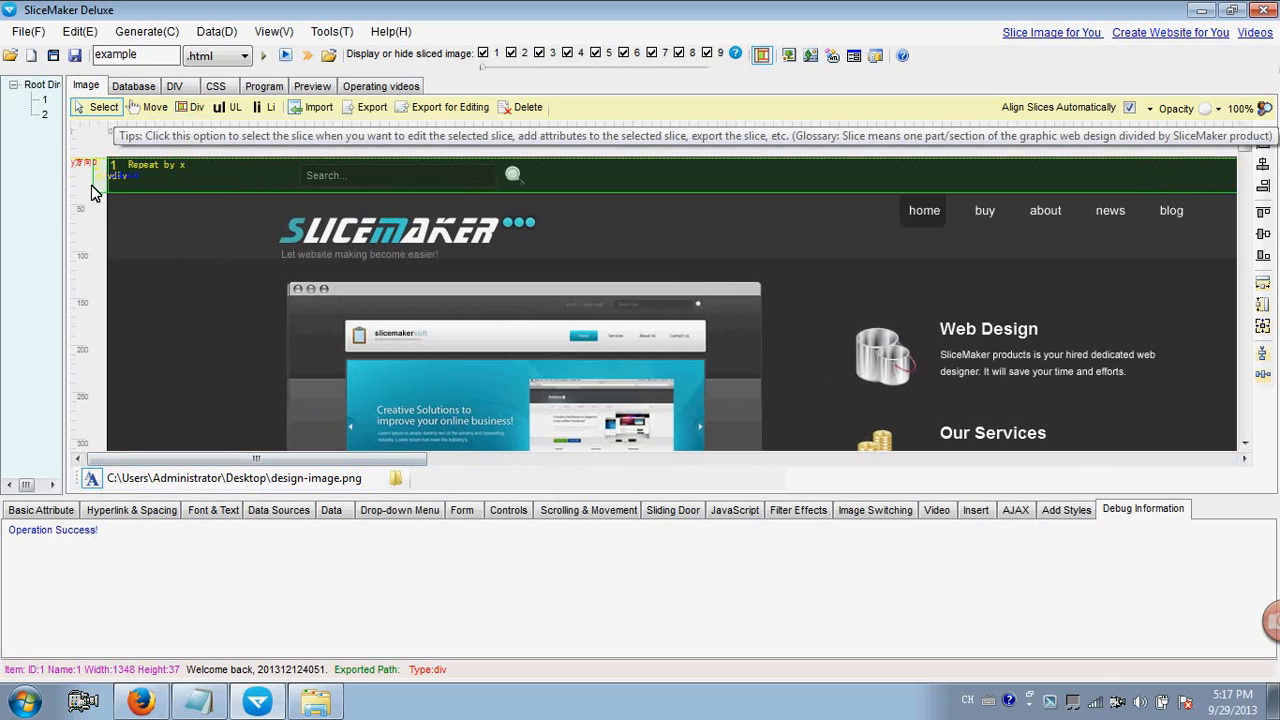
{"action": "left_click_drag", "start_coordinate": [94, 168], "coordinate": [263, 166]}
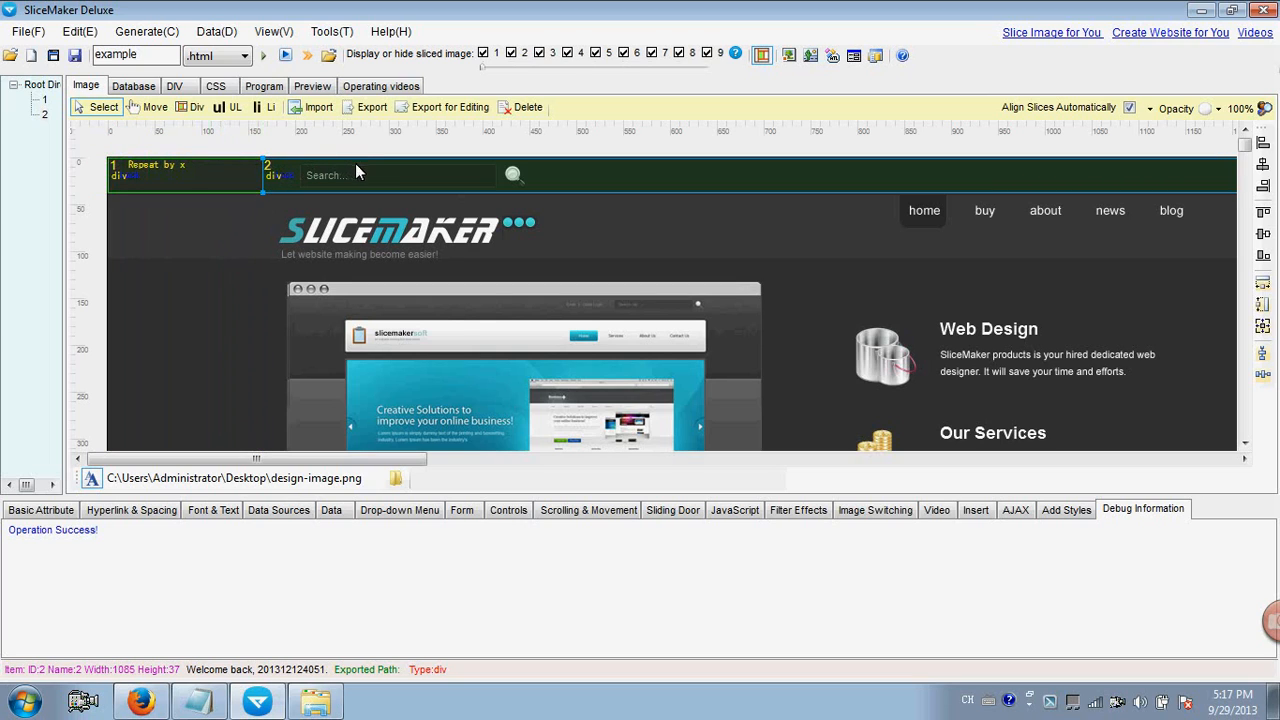
Draw a Div slice of about 211 by 27 px around the Search box inside the second slice.
{"action": "left_click_drag", "start_coordinate": [328, 459], "coordinate": [292, 470]}
{"action": "left_click", "coordinate": [192, 107]}
{"action": "left_click_drag", "start_coordinate": [300, 164], "coordinate": [497, 186]}
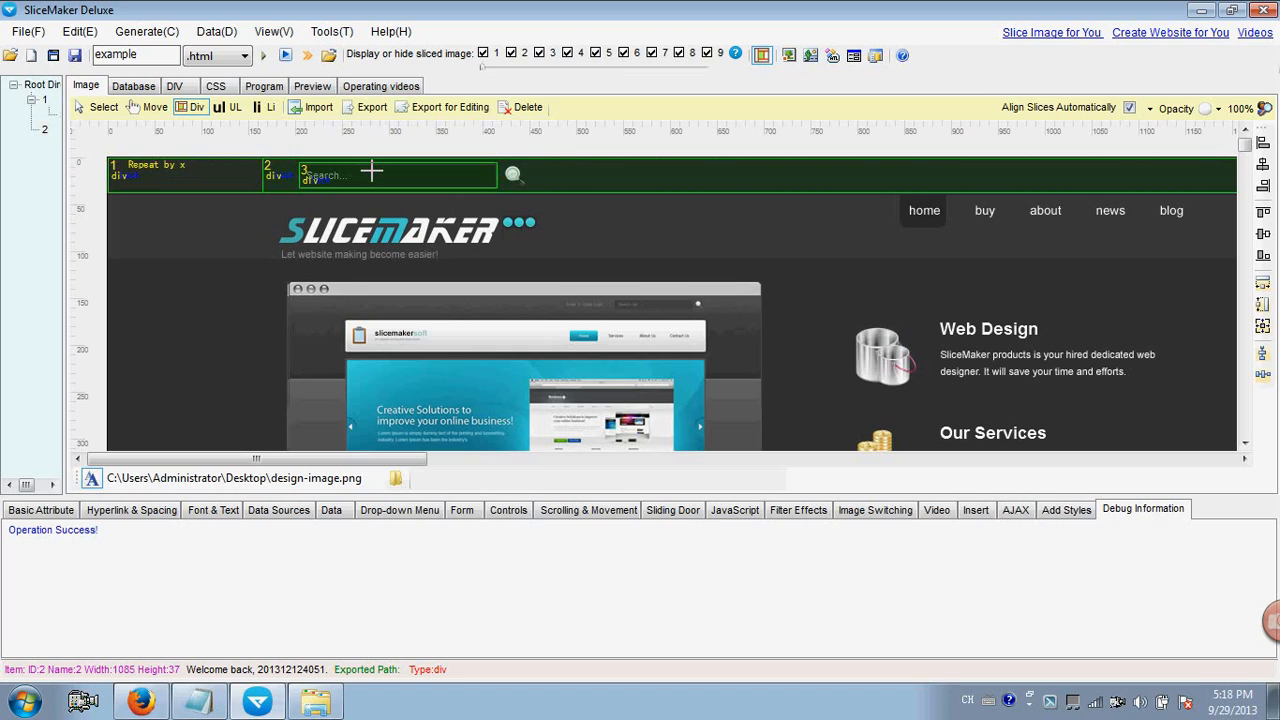
Export the search box slice as a PNG image named search-background into the images/example folder.
{"action": "left_click", "coordinate": [97, 107]}
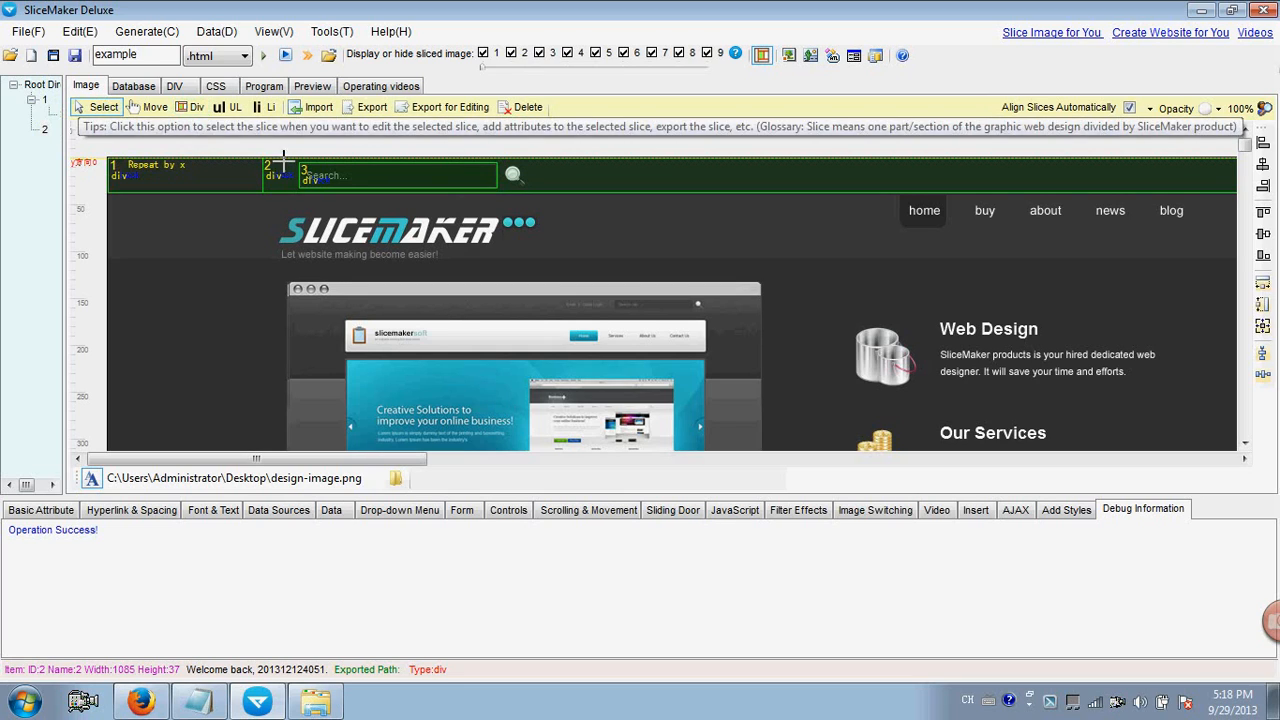
{"action": "left_click", "coordinate": [320, 177]}
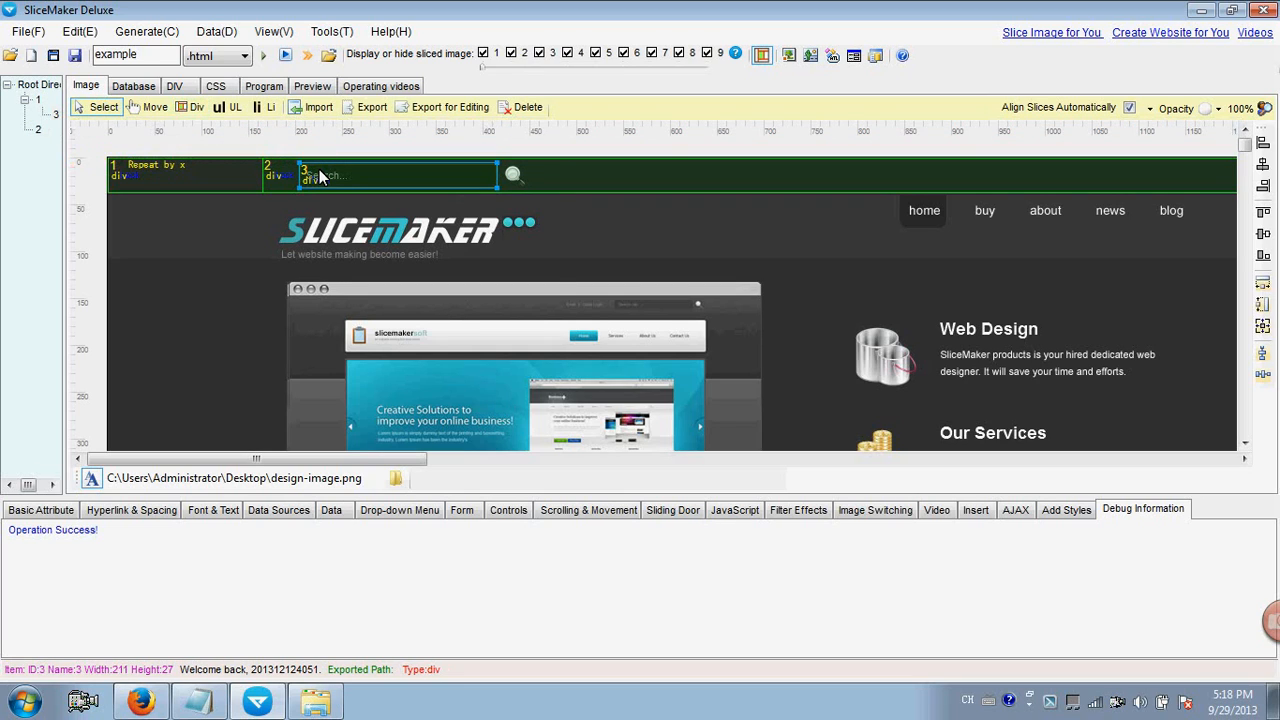
{"action": "right_click", "coordinate": [320, 177]}
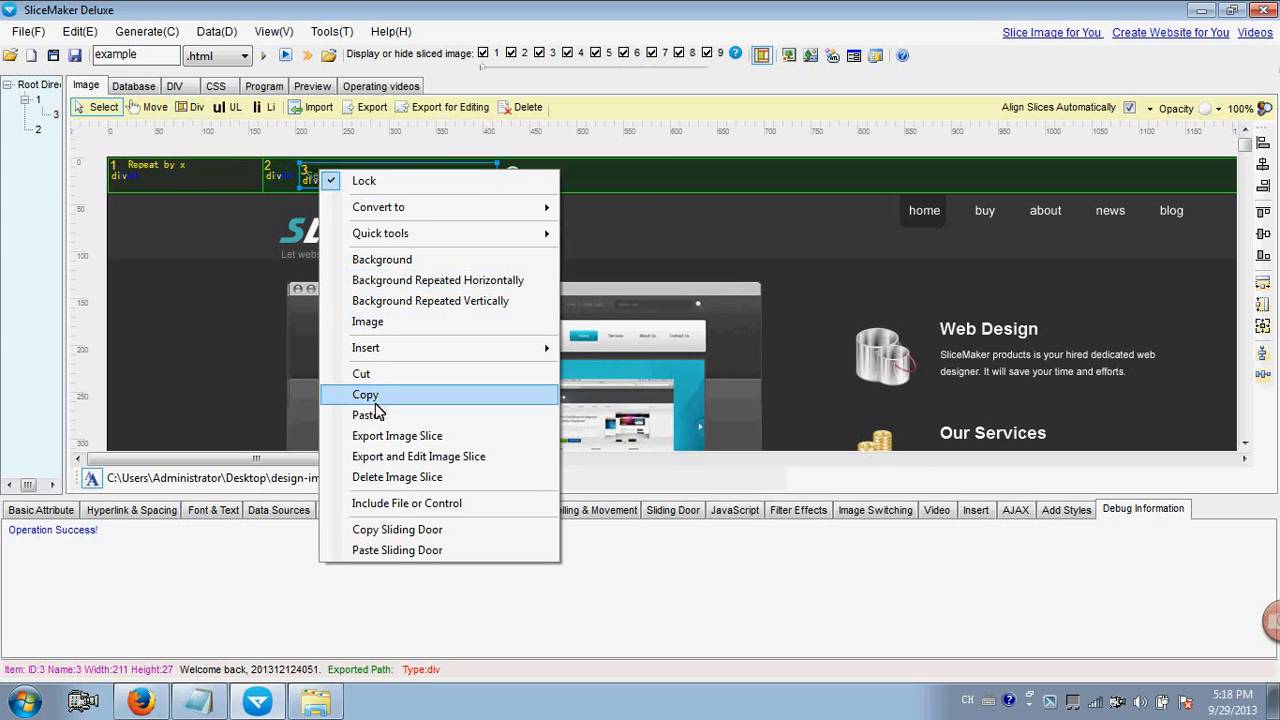
{"action": "left_click", "coordinate": [385, 437]}
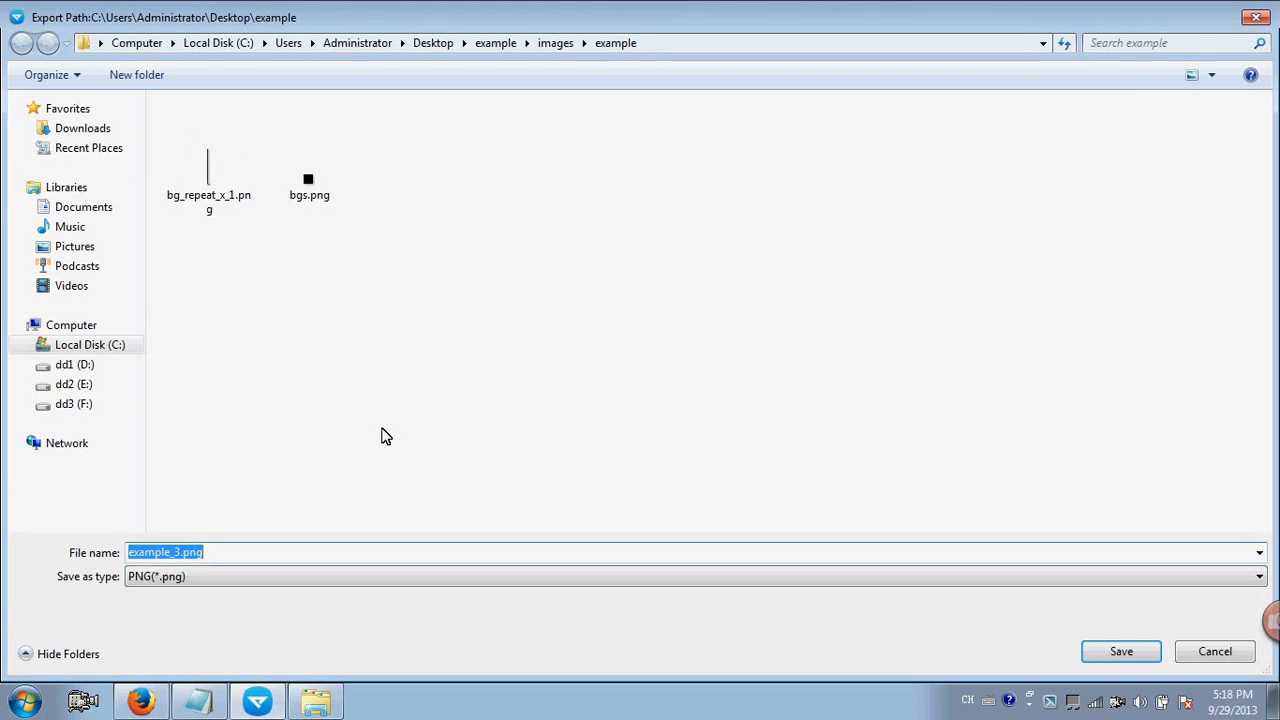
{"action": "key", "text": "BackSpace"}
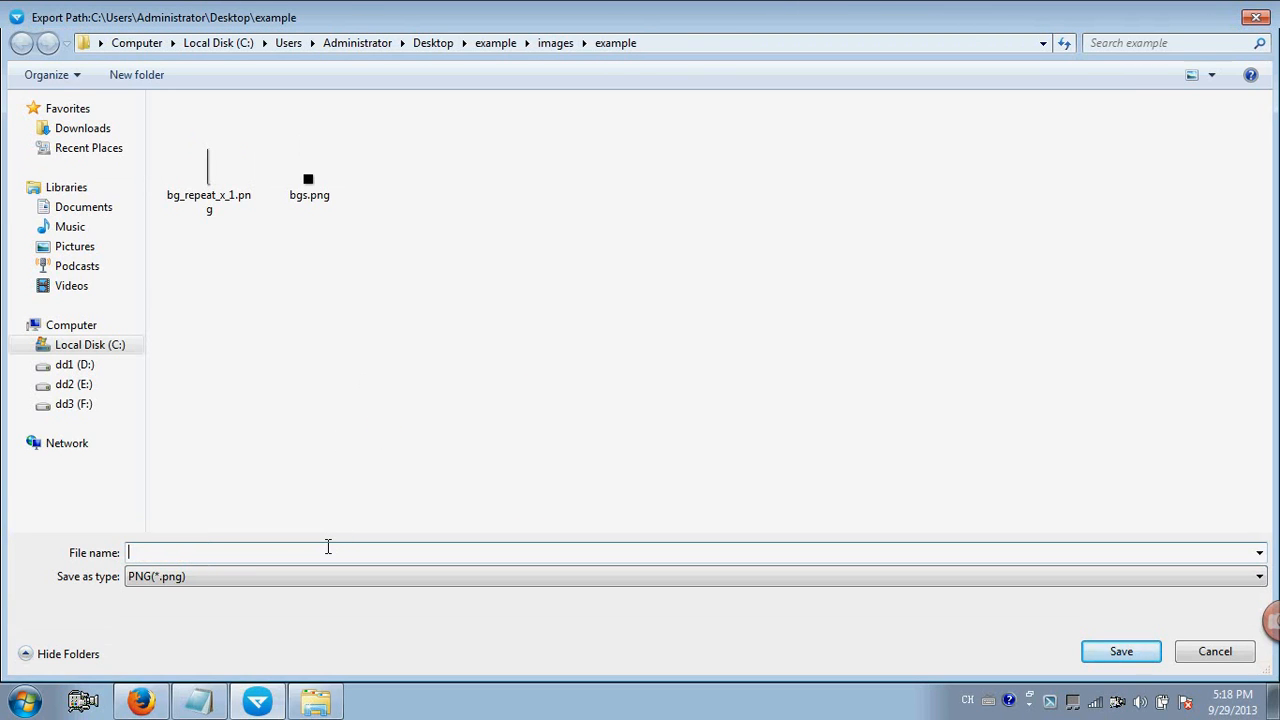
{"action": "type", "text": "search-background"}
{"action": "left_click_drag", "start_coordinate": [240, 550], "coordinate": [31, 589]}
{"action": "left_click", "coordinate": [1121, 651]}
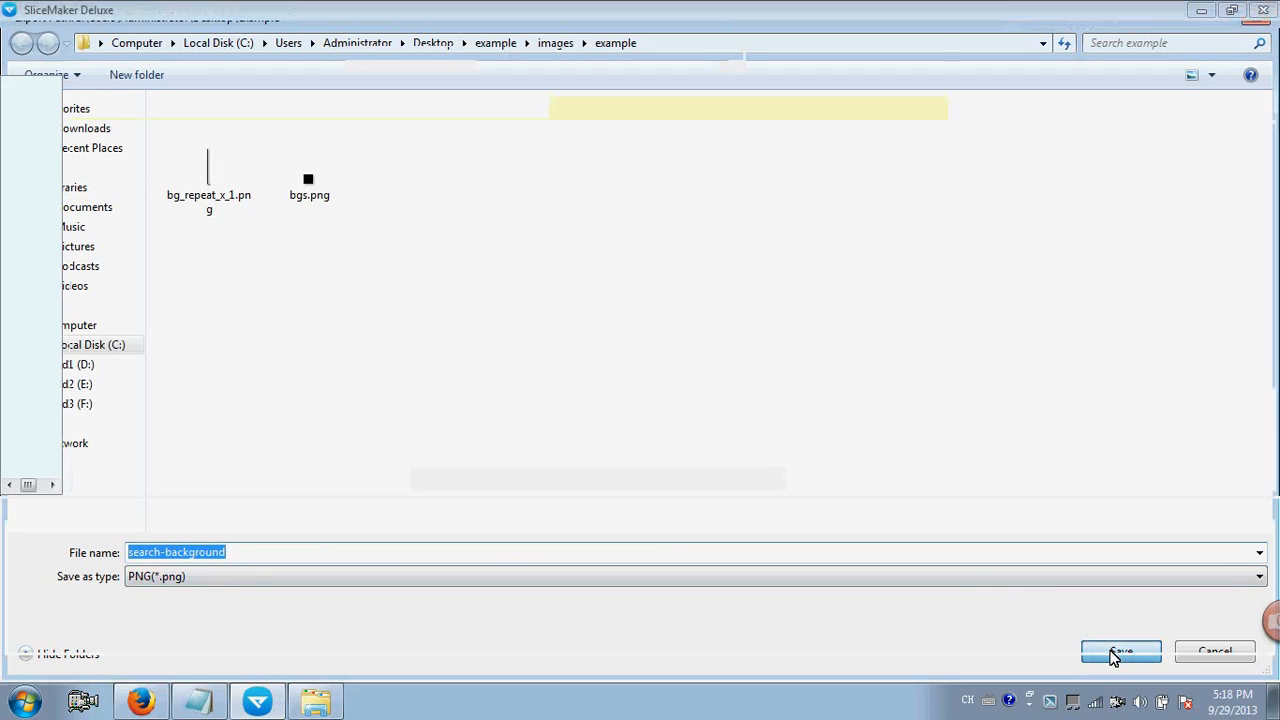
{"action": "left_click", "coordinate": [752, 400]}
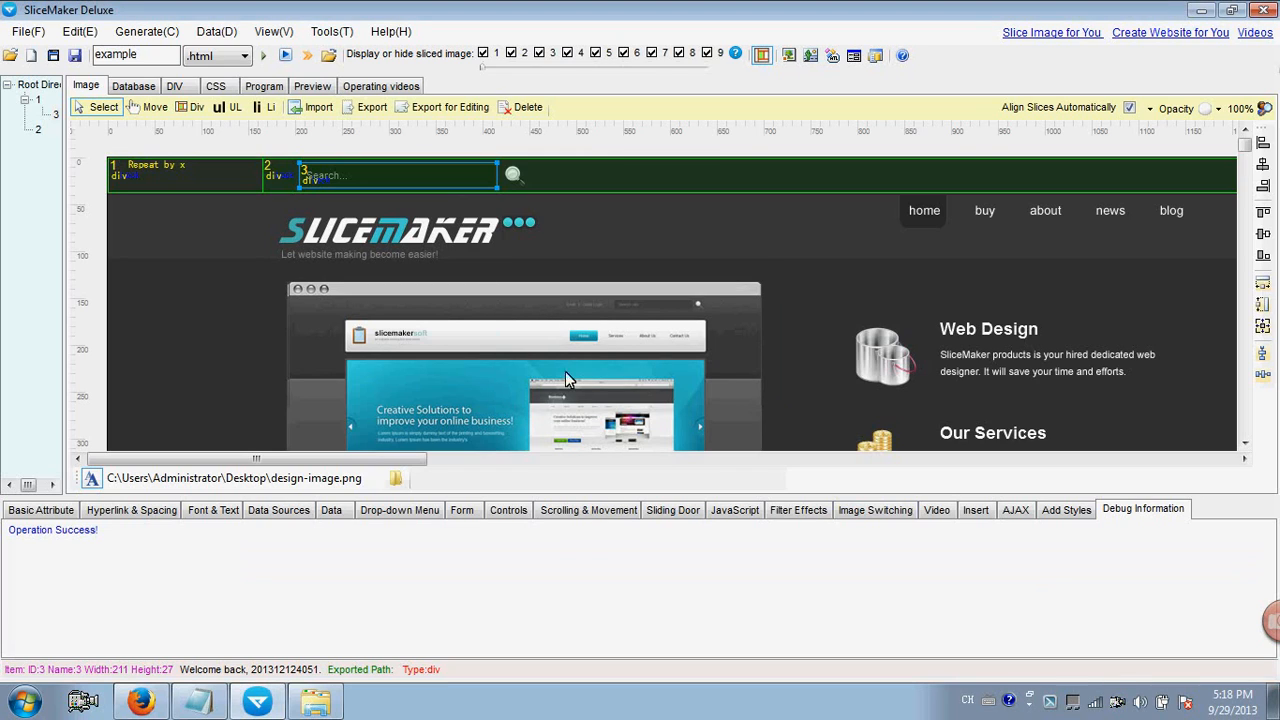
Find the exported search-background image in the images/example folder and open it in Snagit Editor.
{"action": "mouse_move", "coordinate": [315, 706]}
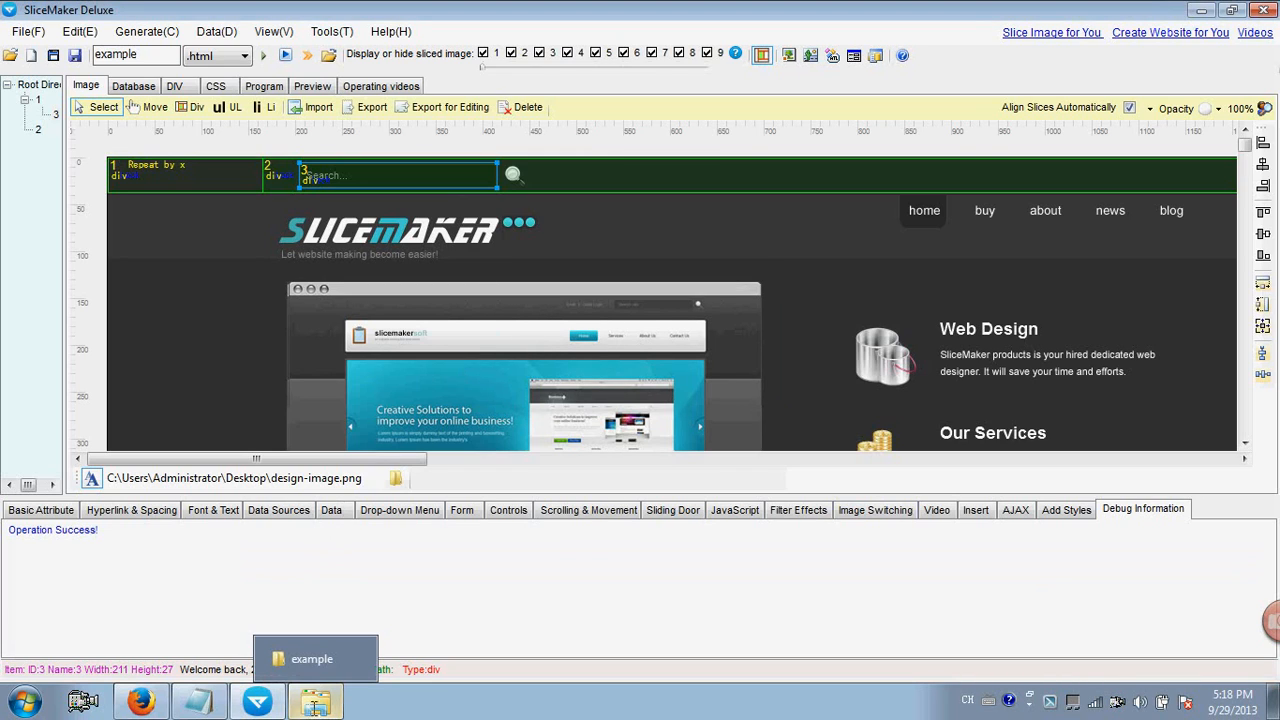
{"action": "left_click", "coordinate": [312, 659]}
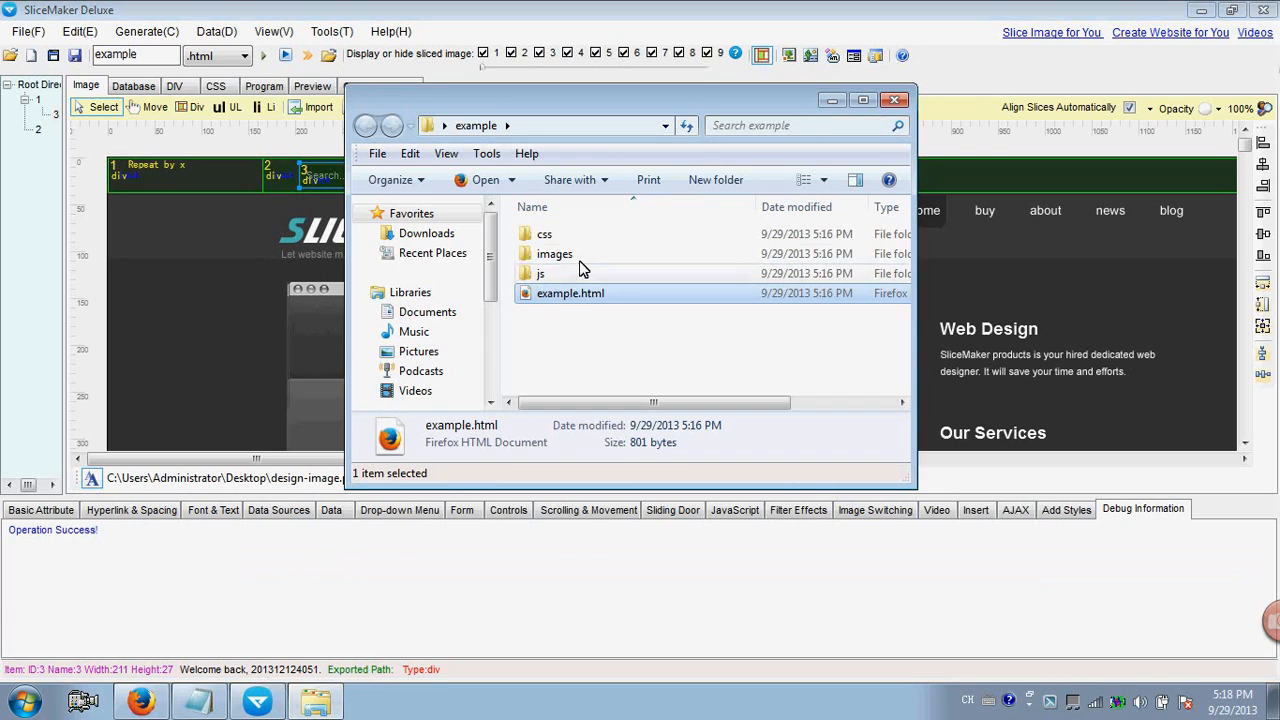
{"action": "double_click", "coordinate": [556, 254]}
{"action": "double_click", "coordinate": [566, 262]}
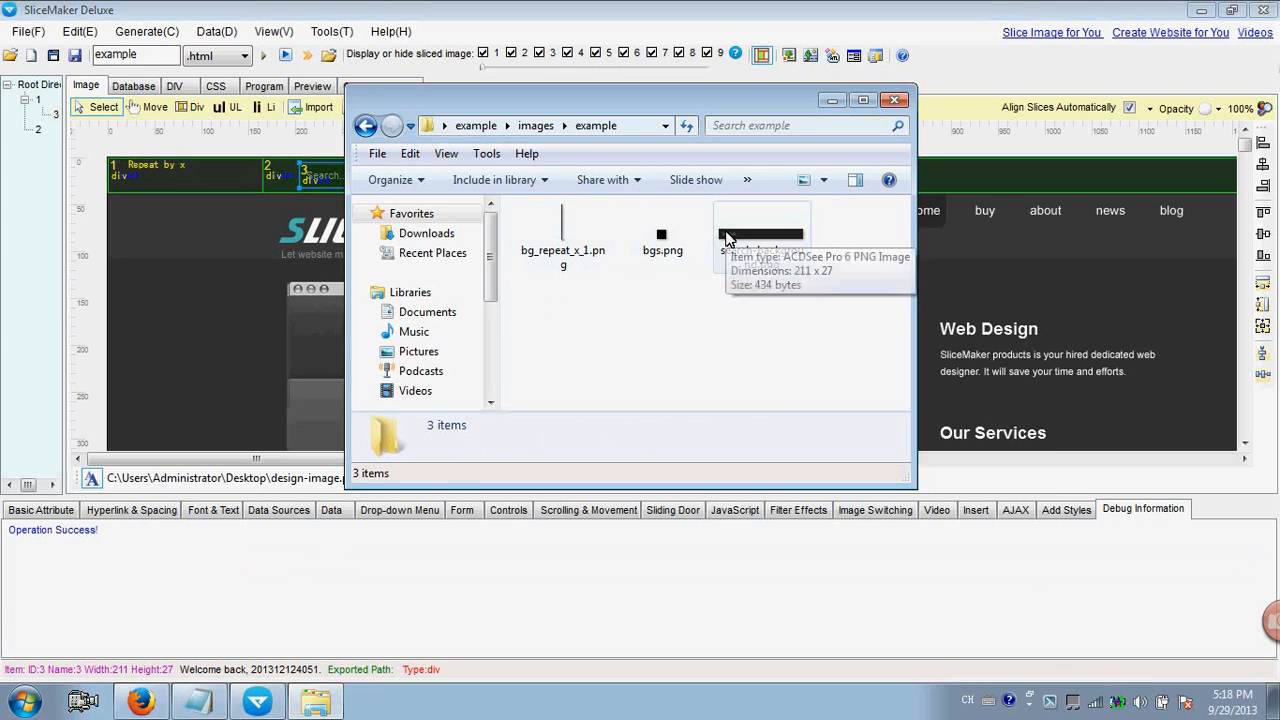
{"action": "left_click", "coordinate": [727, 238]}
{"action": "right_click", "coordinate": [727, 238]}
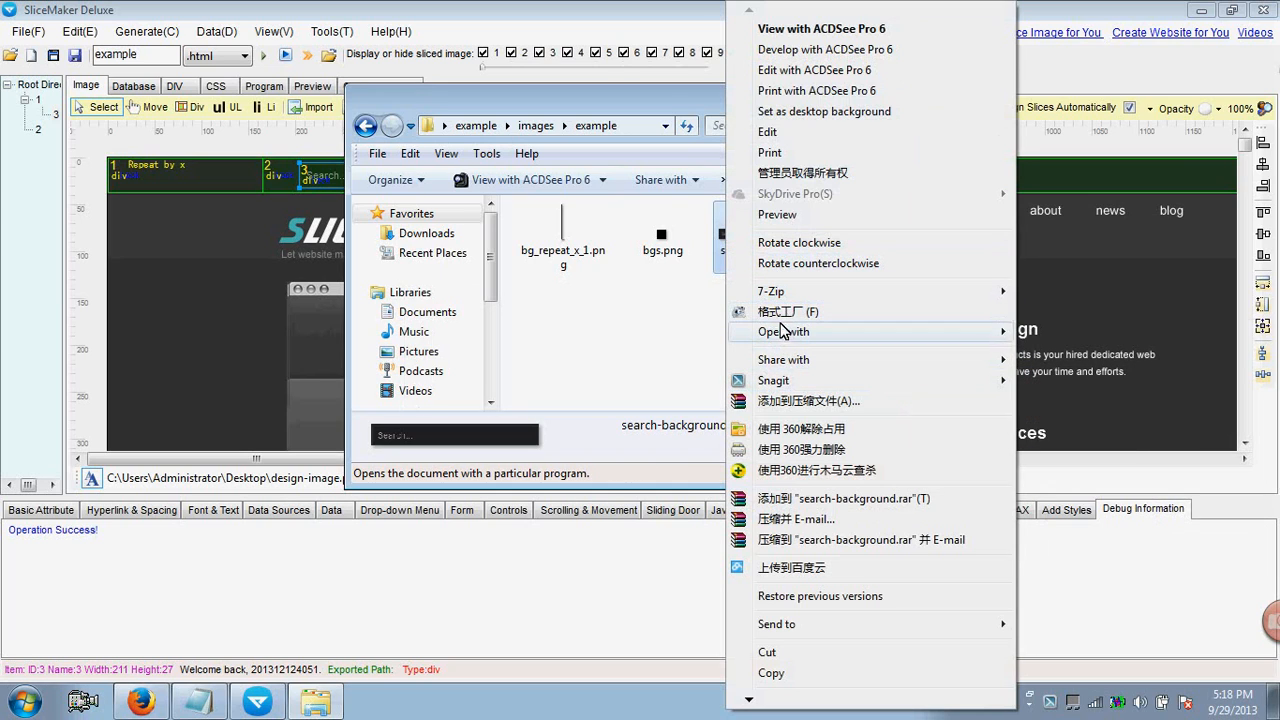
{"action": "mouse_move", "coordinate": [785, 335]}
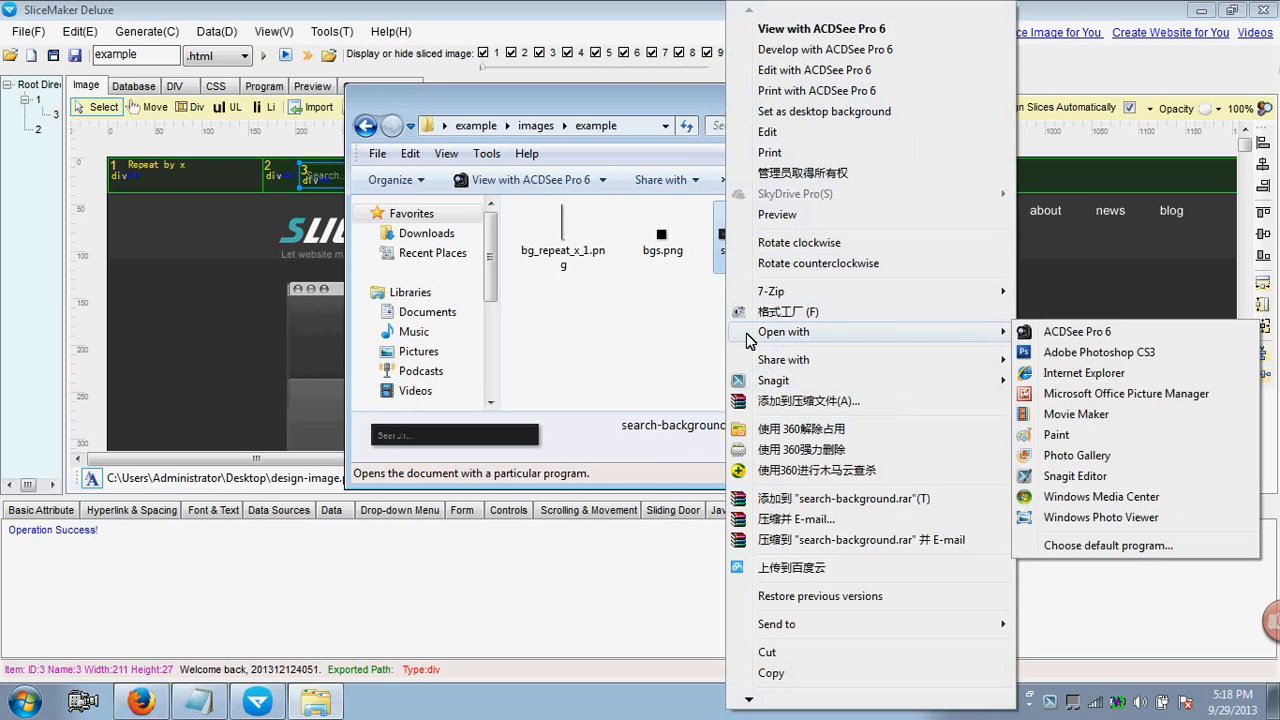
{"action": "left_click", "coordinate": [1085, 478]}
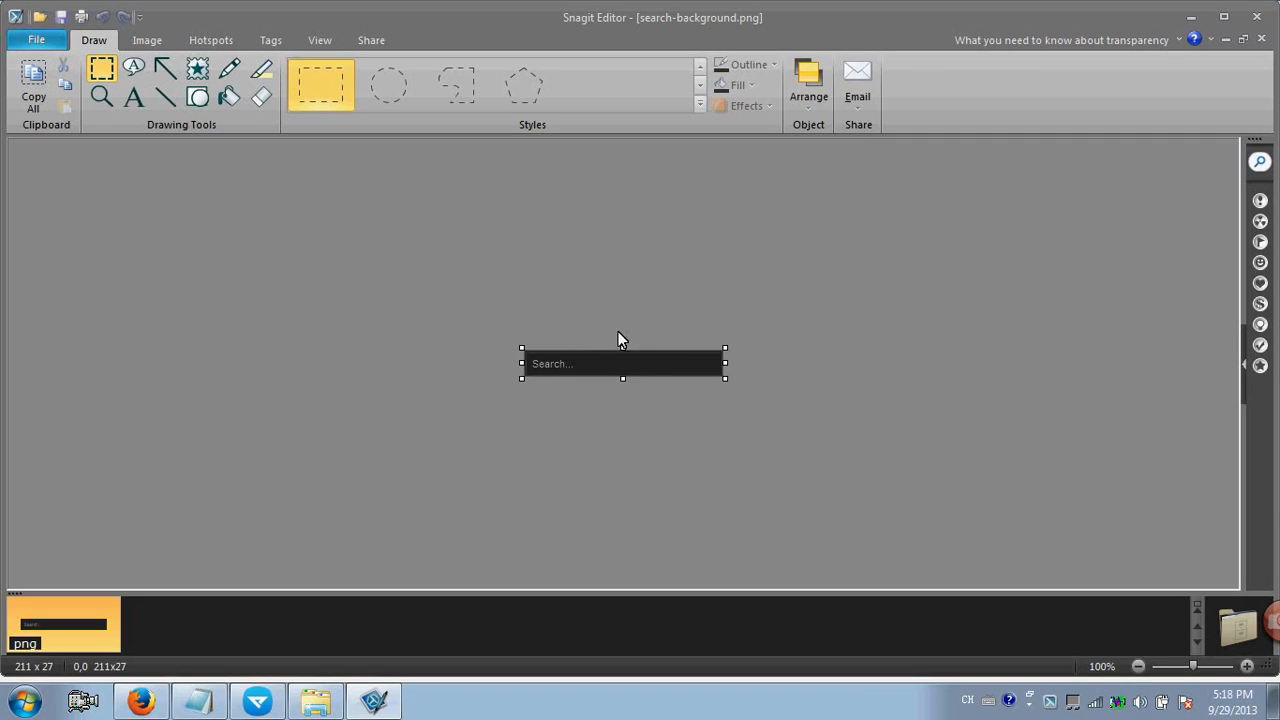
Cover the "Search..." text in the image by stretching a selected blank area of the dark background over it.
{"action": "left_click_drag", "start_coordinate": [583, 357], "coordinate": [526, 361]}
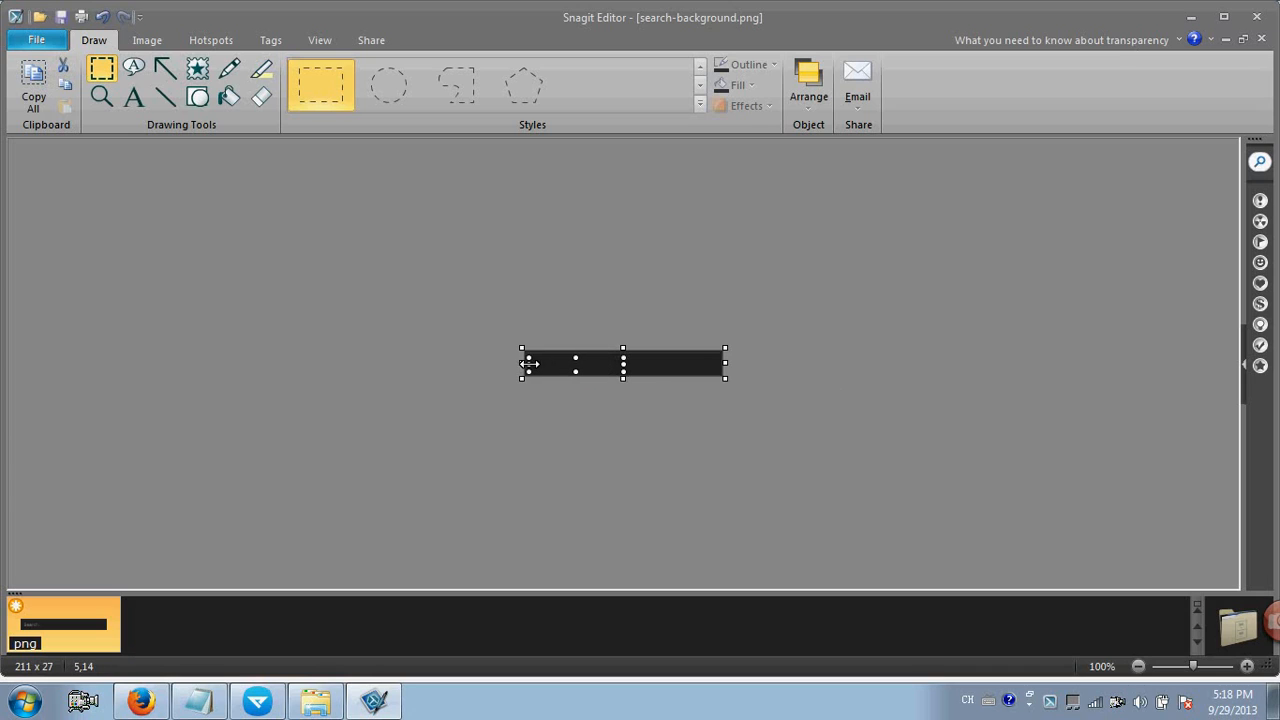
{"action": "left_click", "coordinate": [692, 320]}
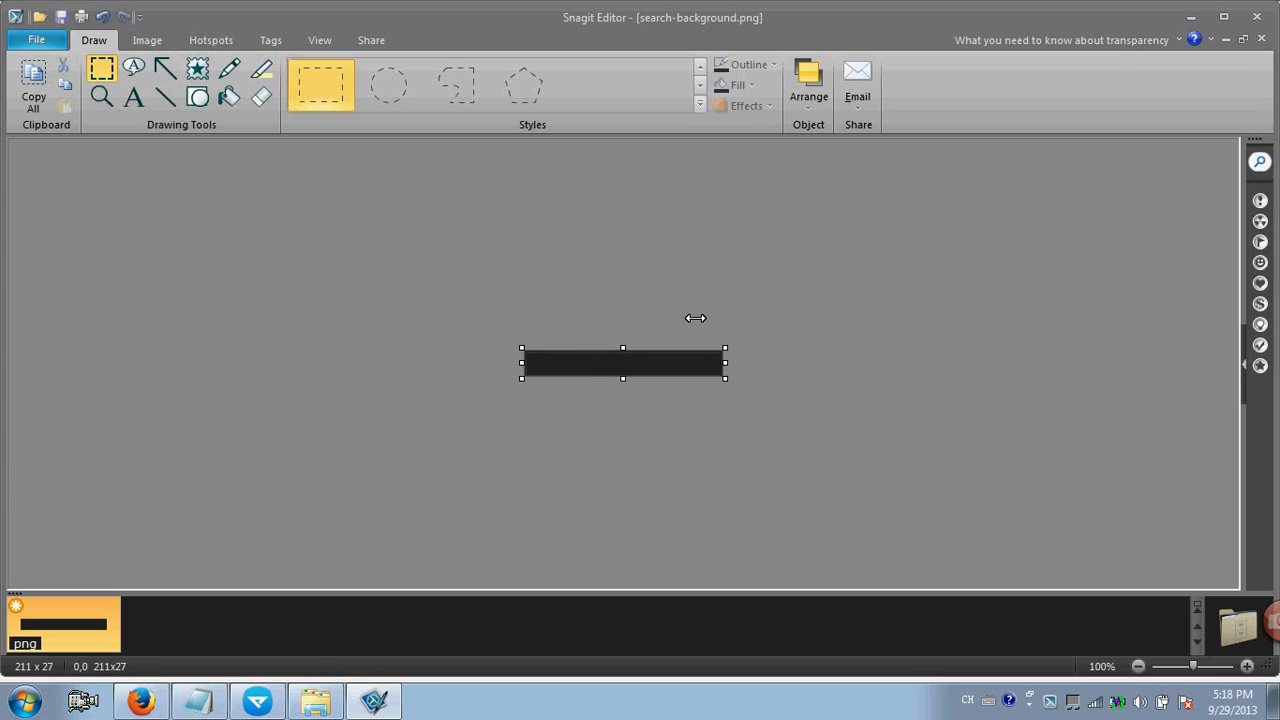
Save the edited search-background image and switch to SliceMaker Deluxe.
{"action": "left_click", "coordinate": [36, 39]}
{"action": "left_click", "coordinate": [40, 194]}
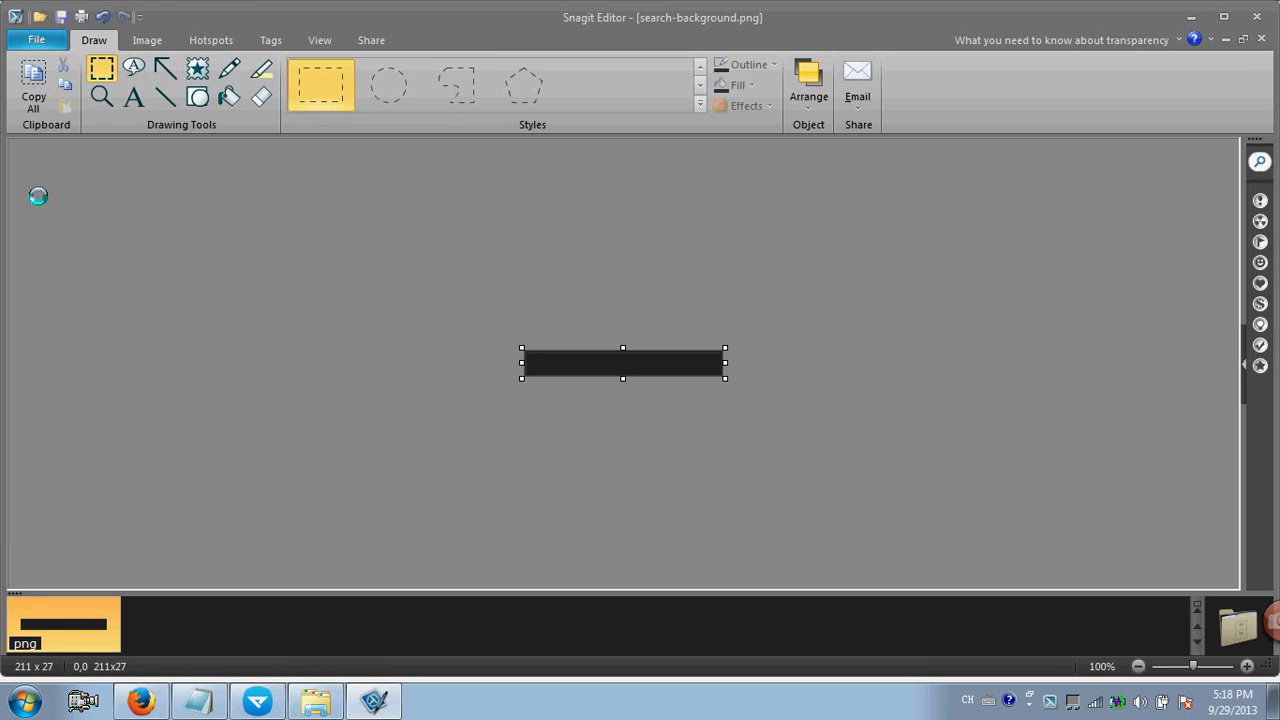
{"action": "left_click", "coordinate": [258, 700]}
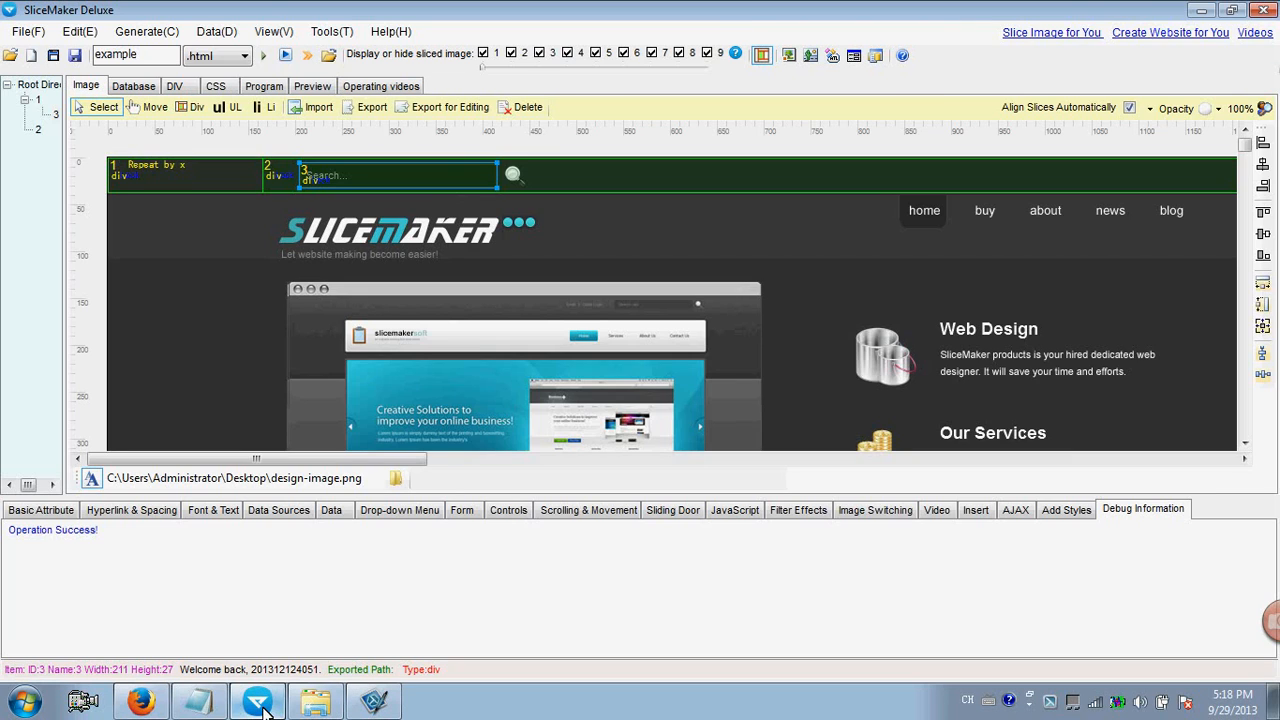
Insert search-background.png from images/example as the search box slice's external background image, with background repeat set to no-repeat.
{"action": "left_click", "coordinate": [38, 510]}
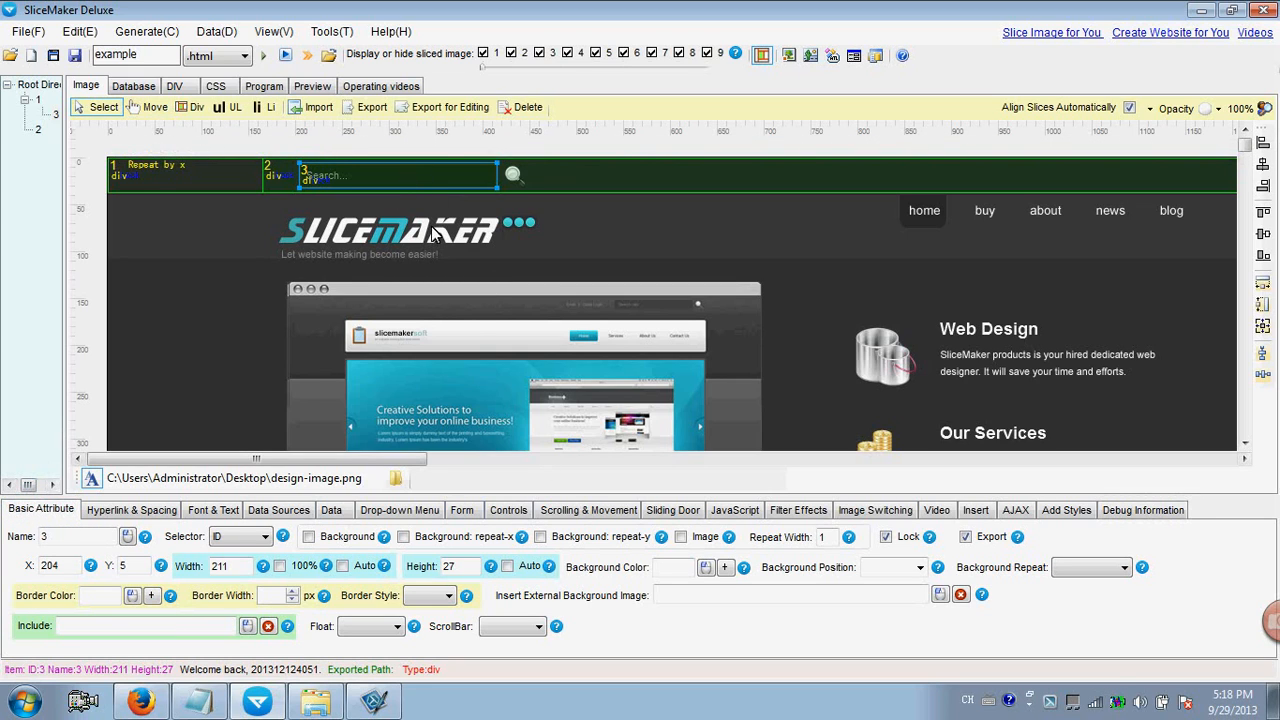
{"action": "left_click", "coordinate": [686, 597]}
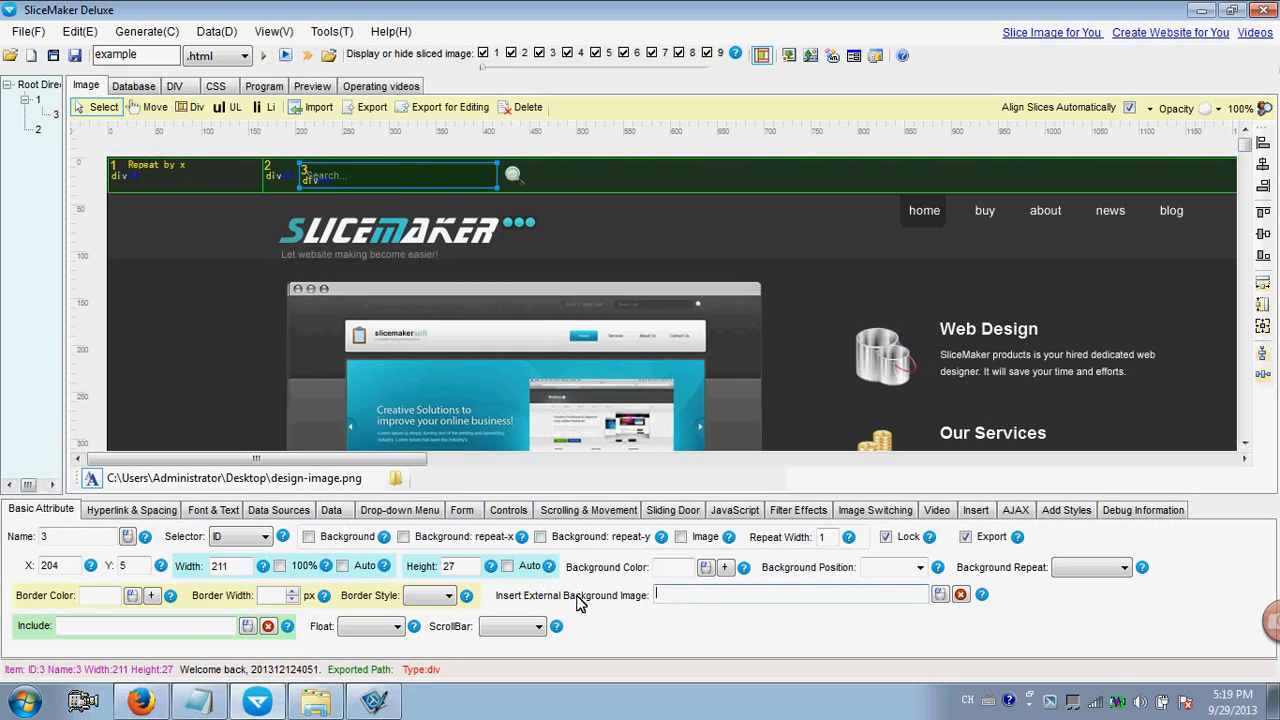
{"action": "left_click", "coordinate": [940, 595]}
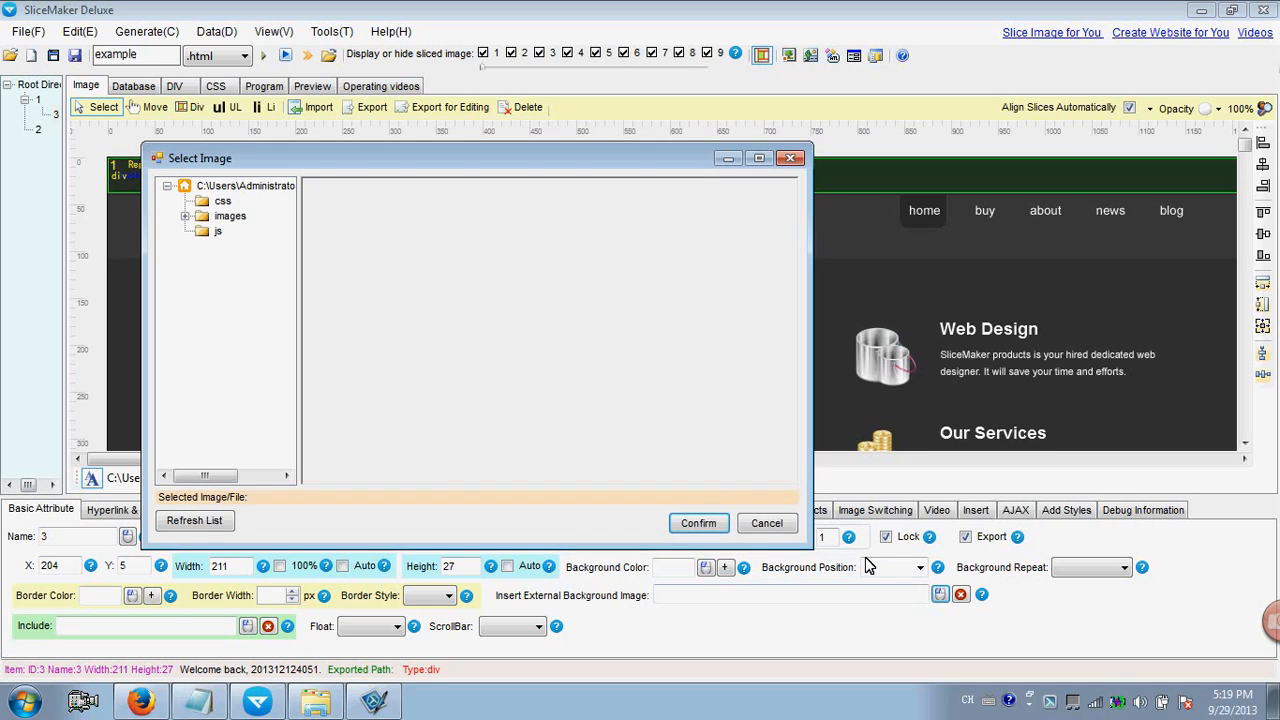
{"action": "double_click", "coordinate": [236, 216]}
{"action": "left_click", "coordinate": [250, 231]}
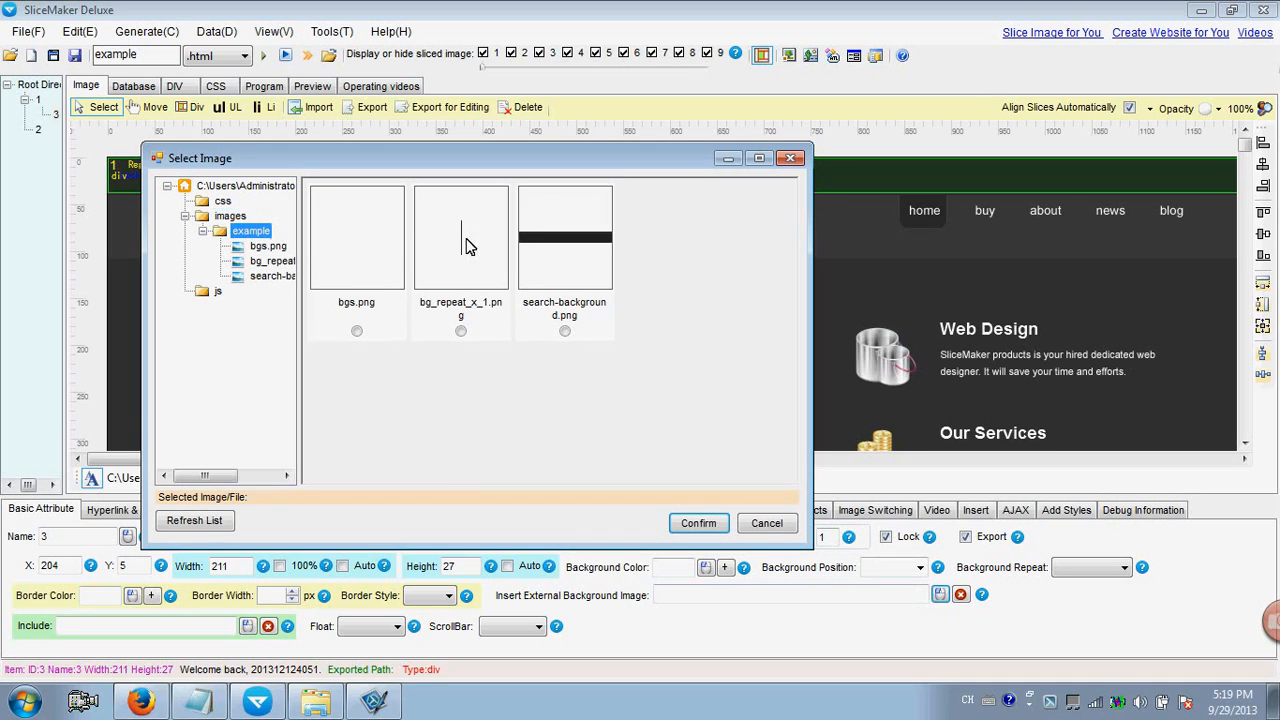
{"action": "left_click", "coordinate": [565, 332]}
{"action": "left_click", "coordinate": [698, 523]}
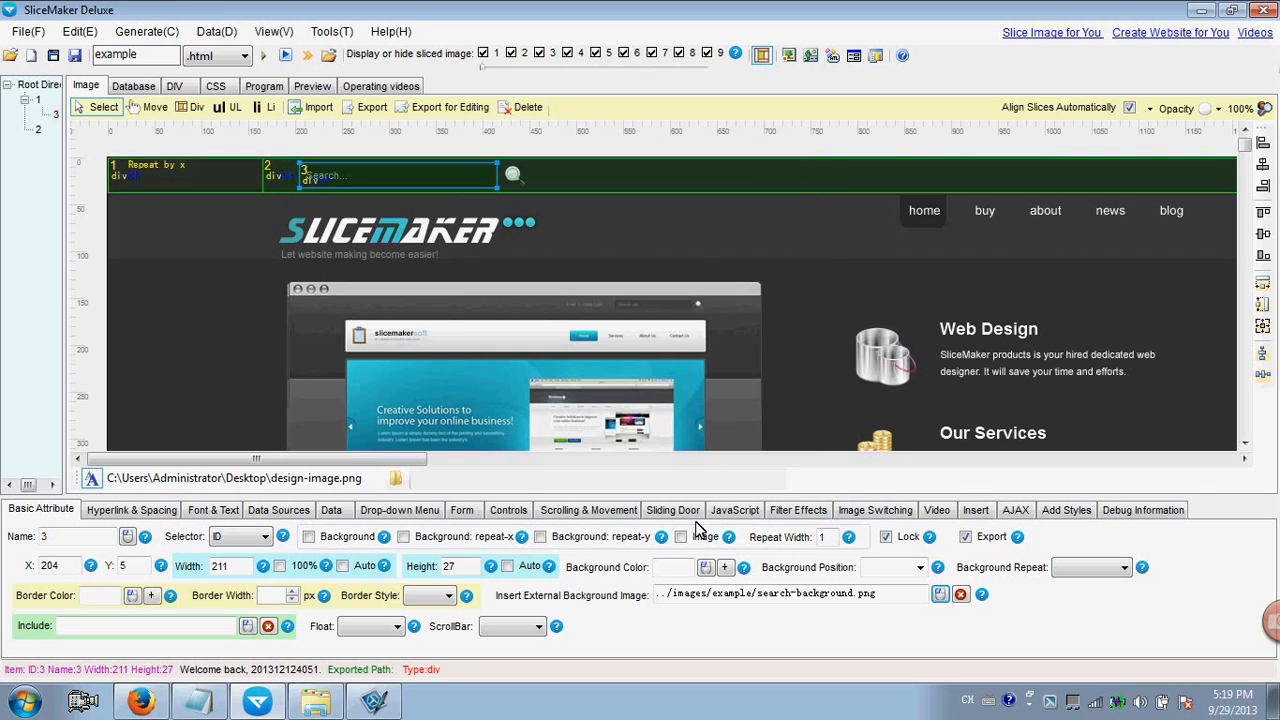
{"action": "left_click", "coordinate": [1122, 570]}
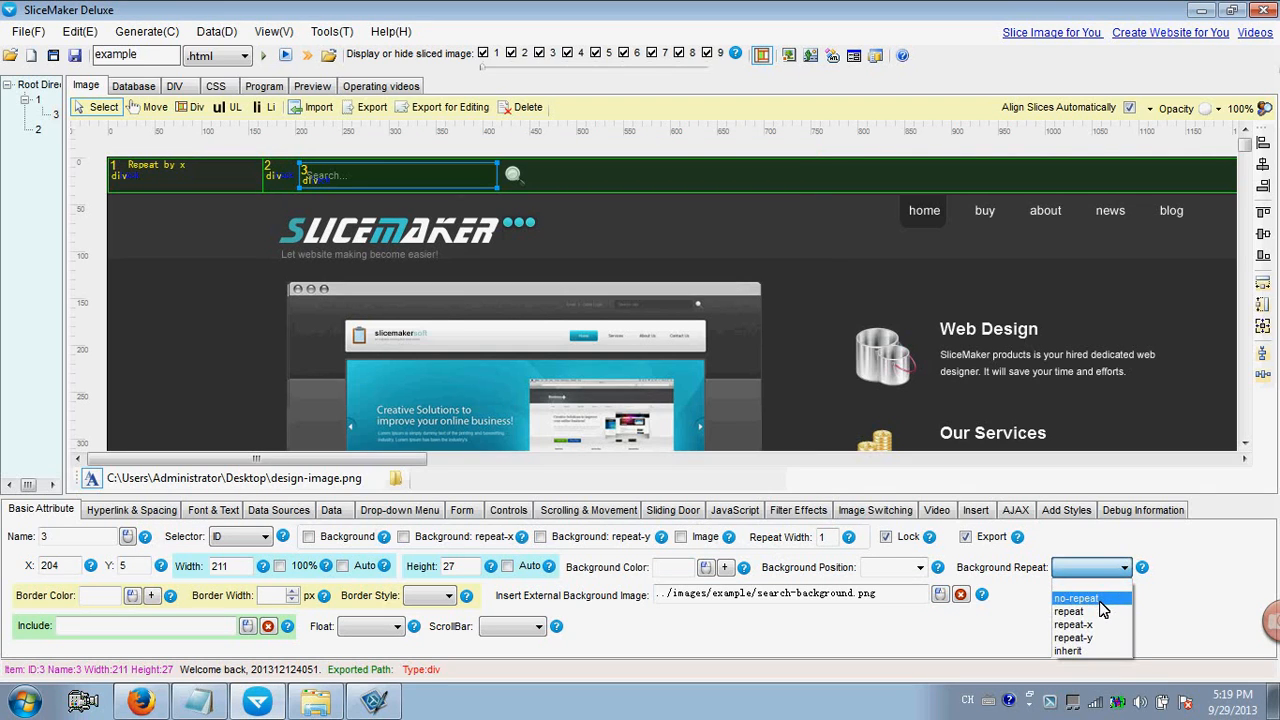
{"action": "left_click", "coordinate": [1104, 601]}
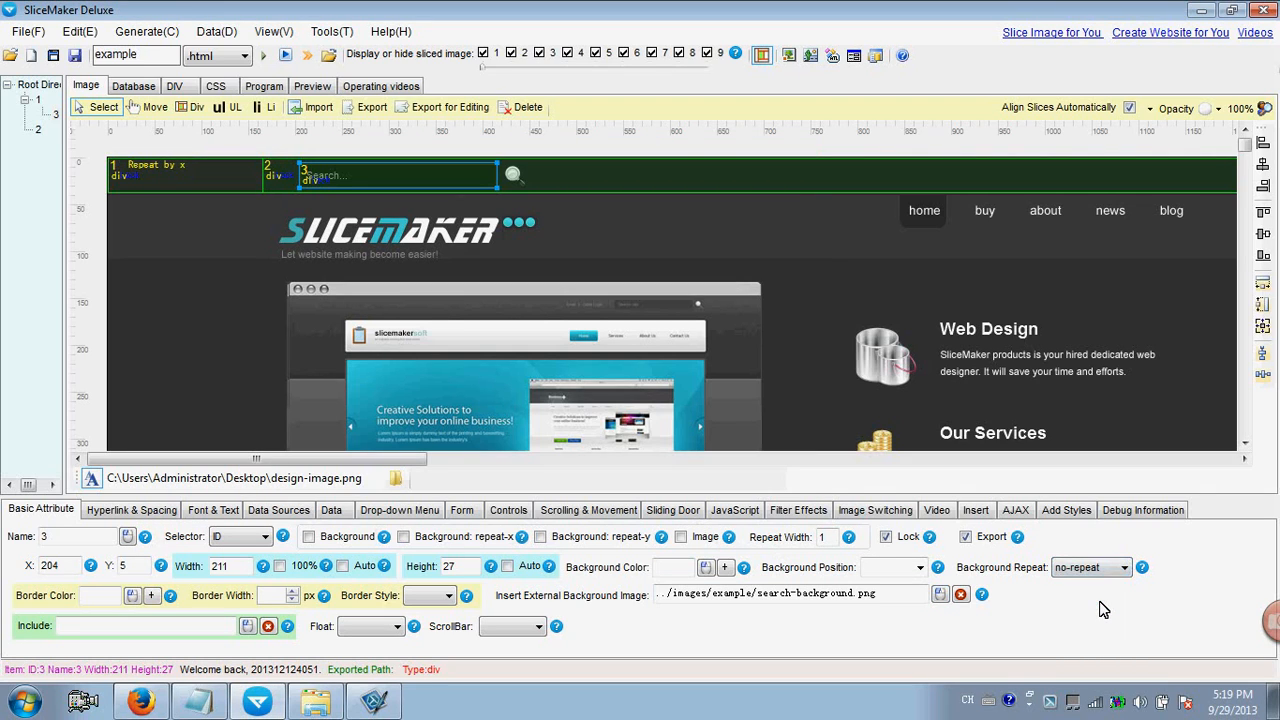
Generate the example webpage and export its images, CSS, HTML and Javascript files to the example folder on the Desktop.
{"action": "left_click", "coordinate": [263, 55]}
{"action": "left_click", "coordinate": [722, 419]}
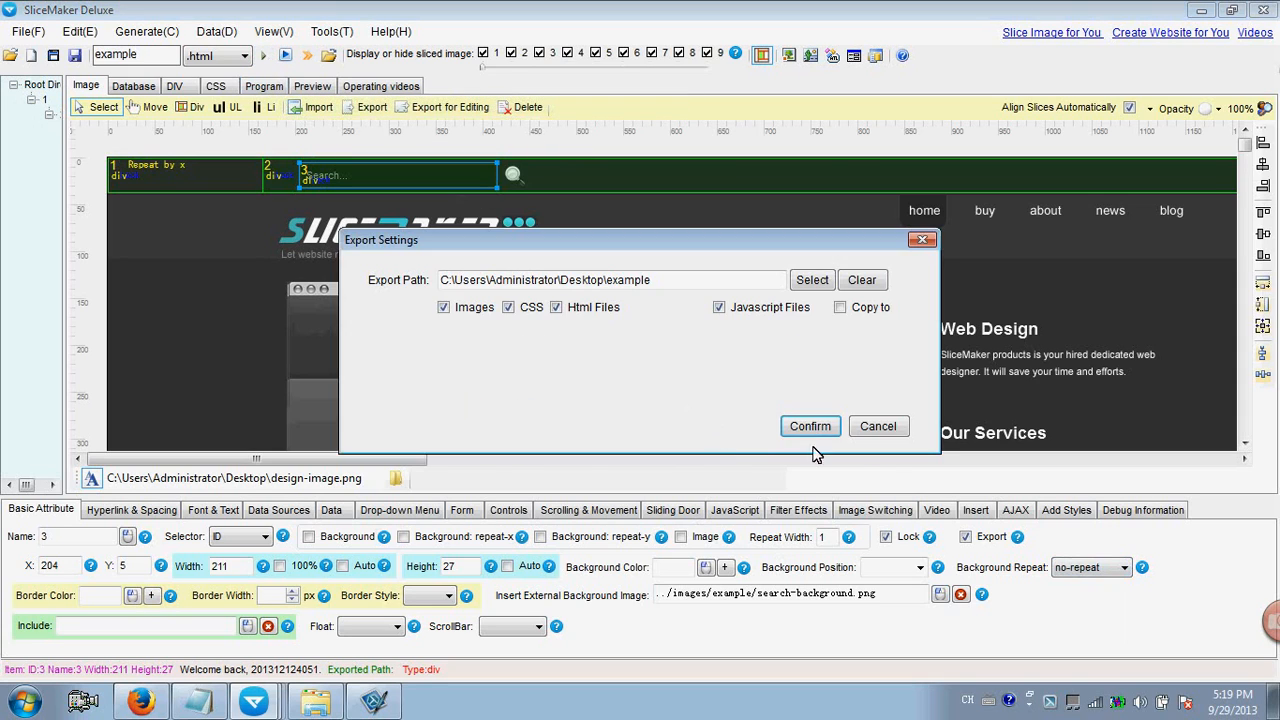
{"action": "left_click", "coordinate": [822, 426]}
{"action": "left_click", "coordinate": [737, 420]}
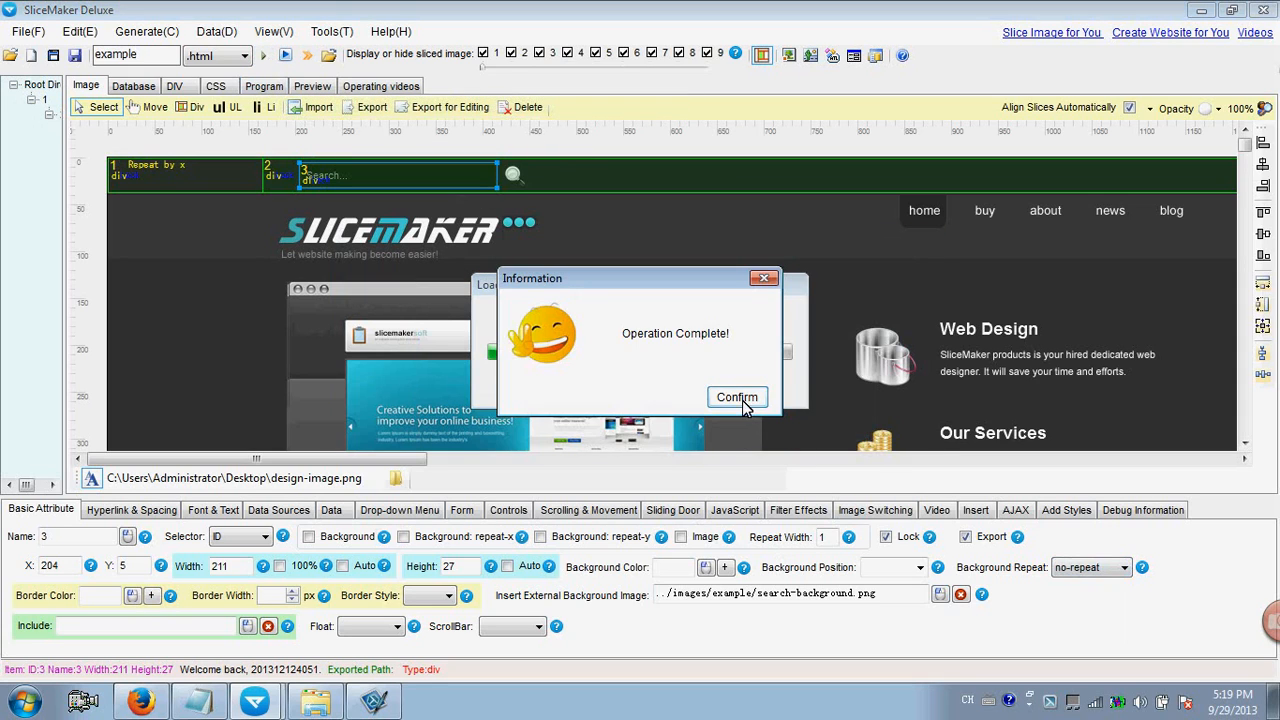
{"action": "left_click", "coordinate": [740, 398]}
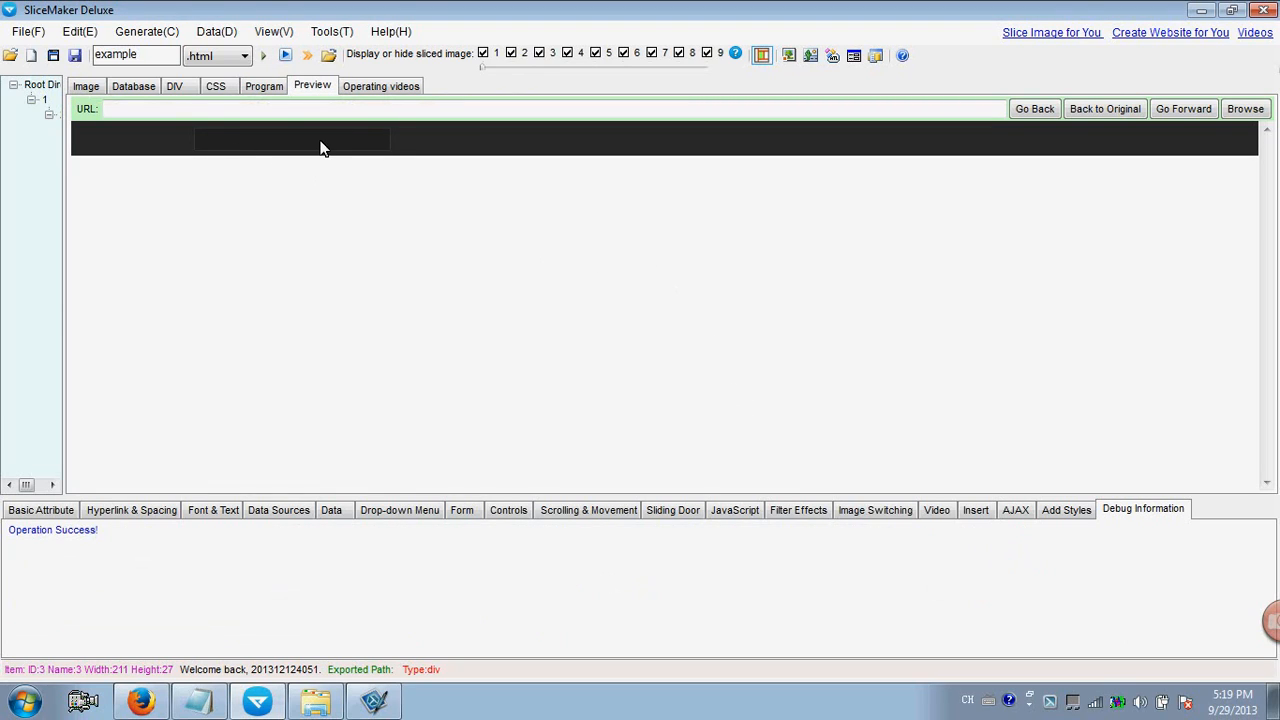
Reload example.html in Firefox to check the search box background, and switch back to SliceMaker Deluxe.
{"action": "left_click", "coordinate": [158, 666]}
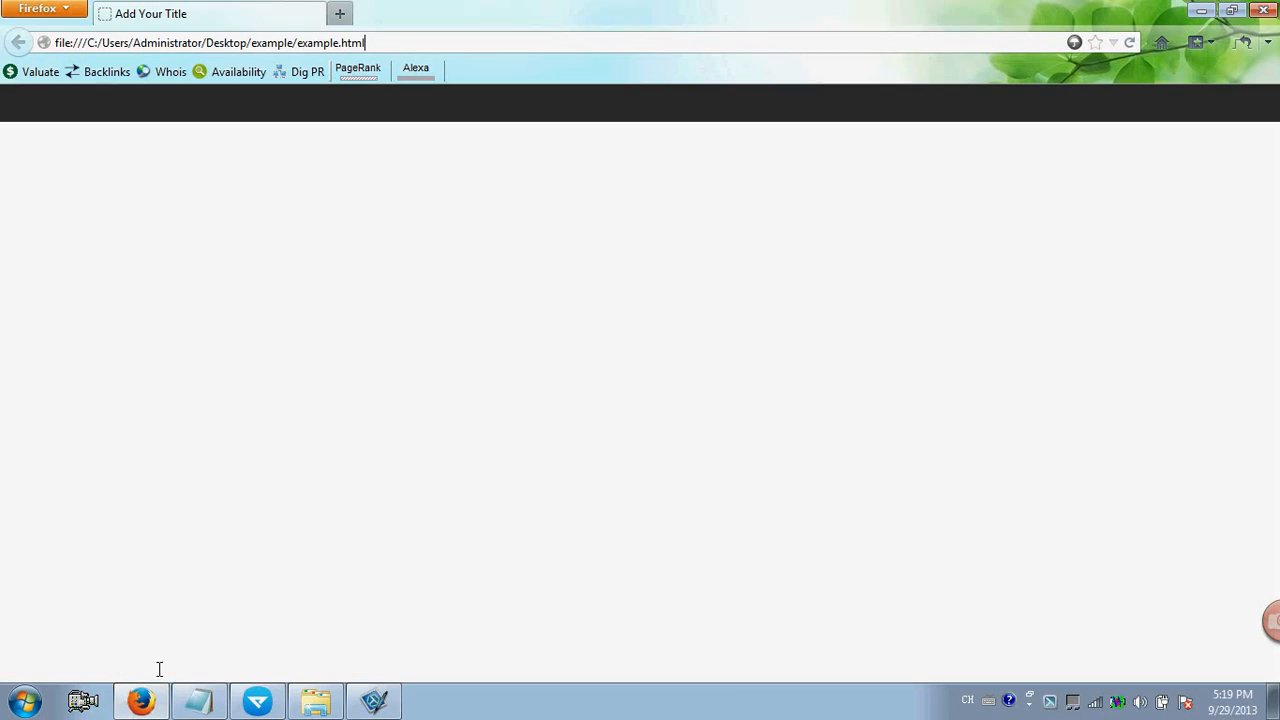
{"action": "left_click", "coordinate": [1130, 42]}
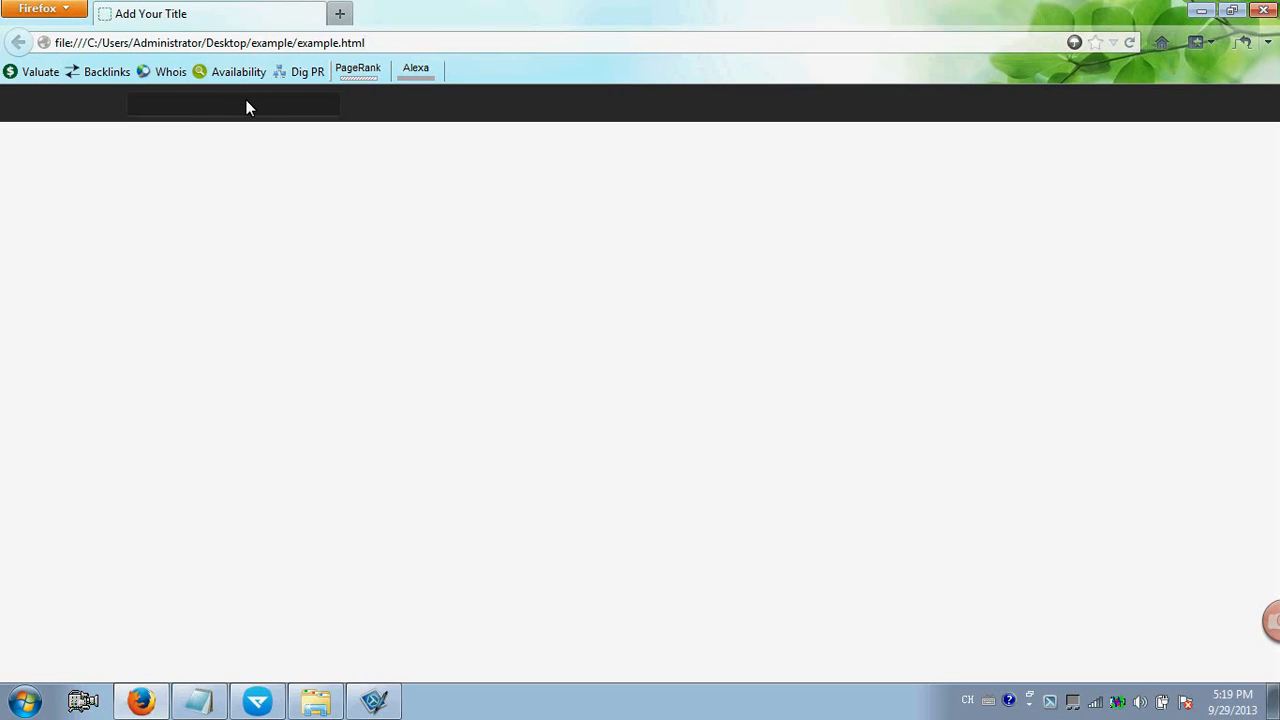
{"action": "left_click", "coordinate": [270, 670]}
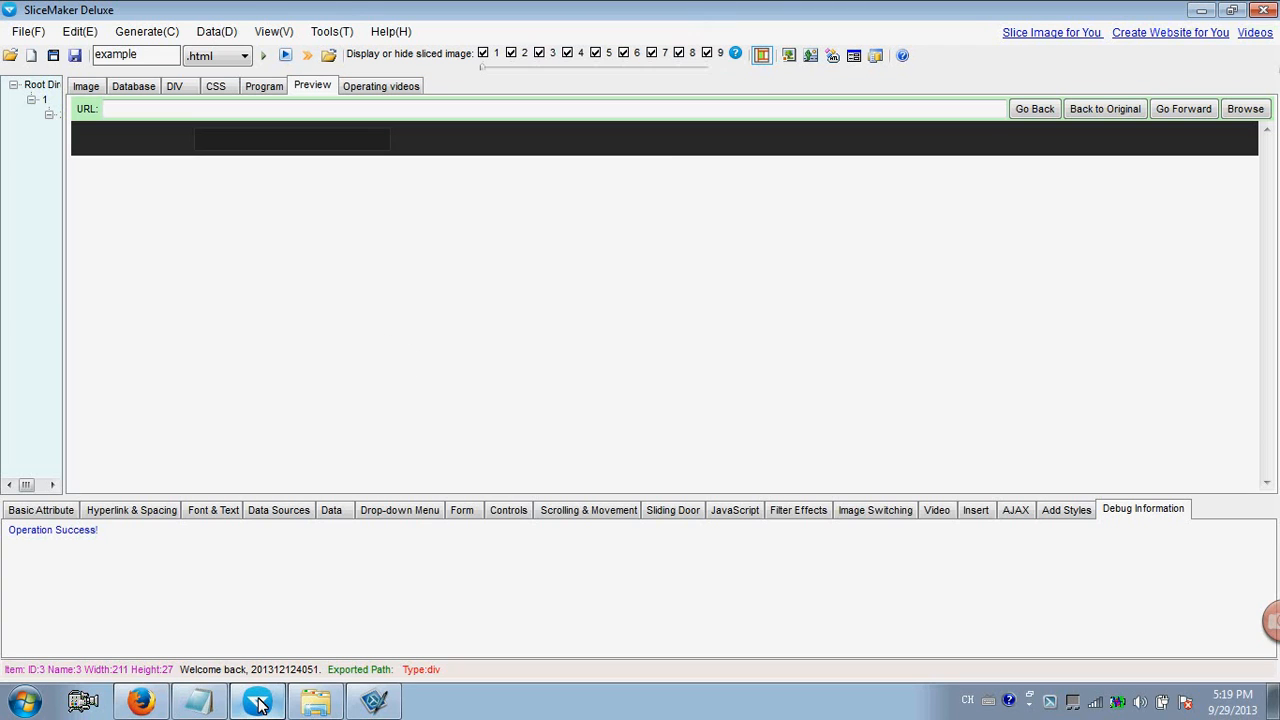
Make the search box slice in the design image a TextBox control with "search" as both control ID and control name.
{"action": "left_click", "coordinate": [86, 86]}
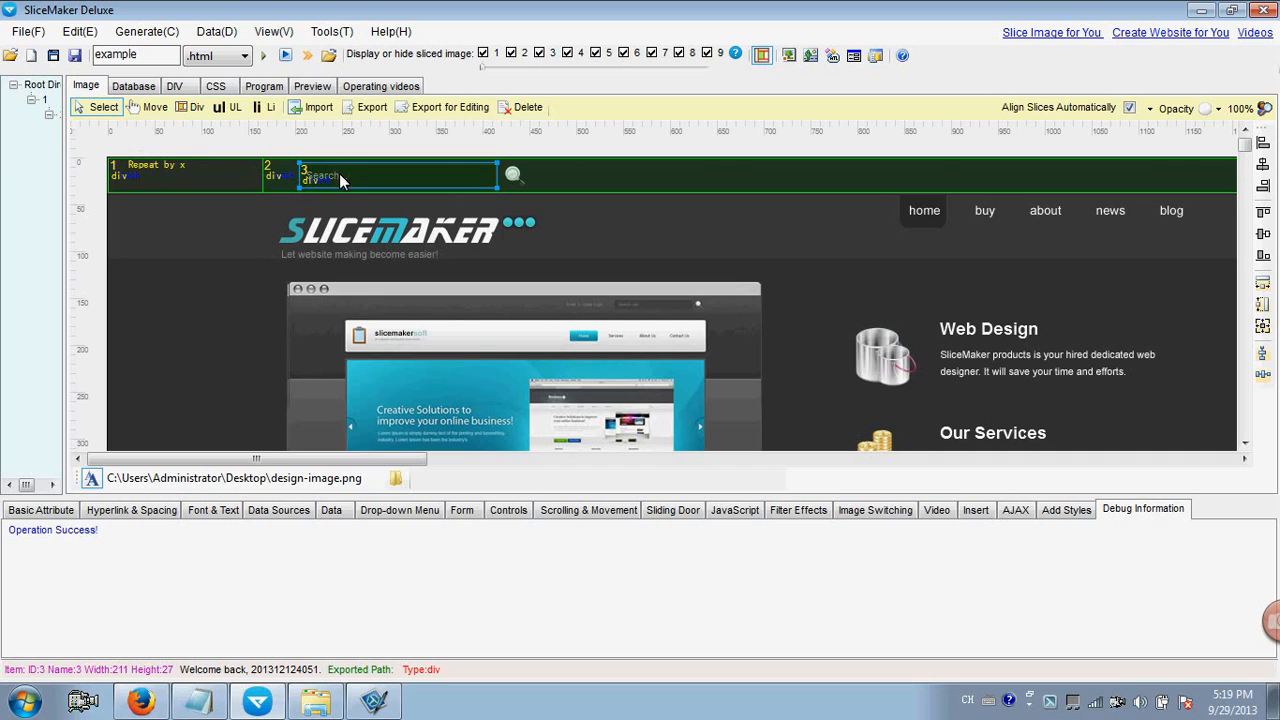
{"action": "left_click", "coordinate": [503, 511]}
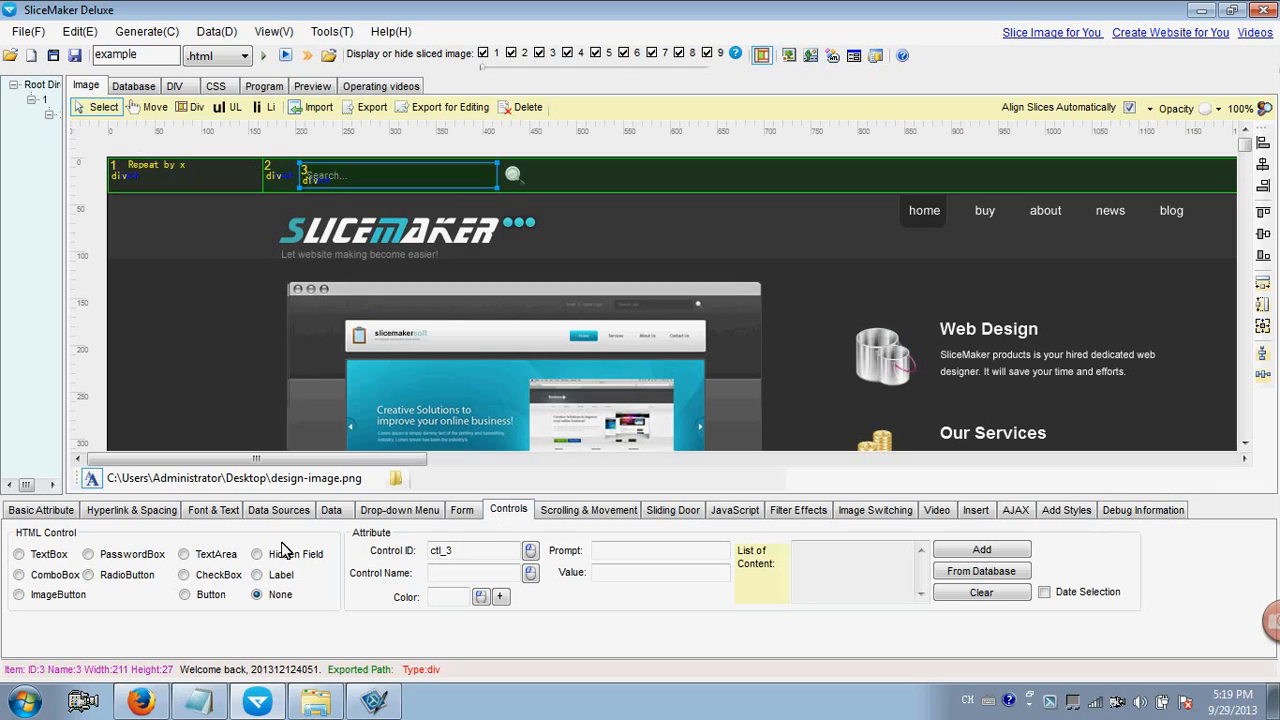
{"action": "left_click", "coordinate": [20, 555]}
{"action": "left_click_drag", "start_coordinate": [478, 550], "coordinate": [401, 549]}
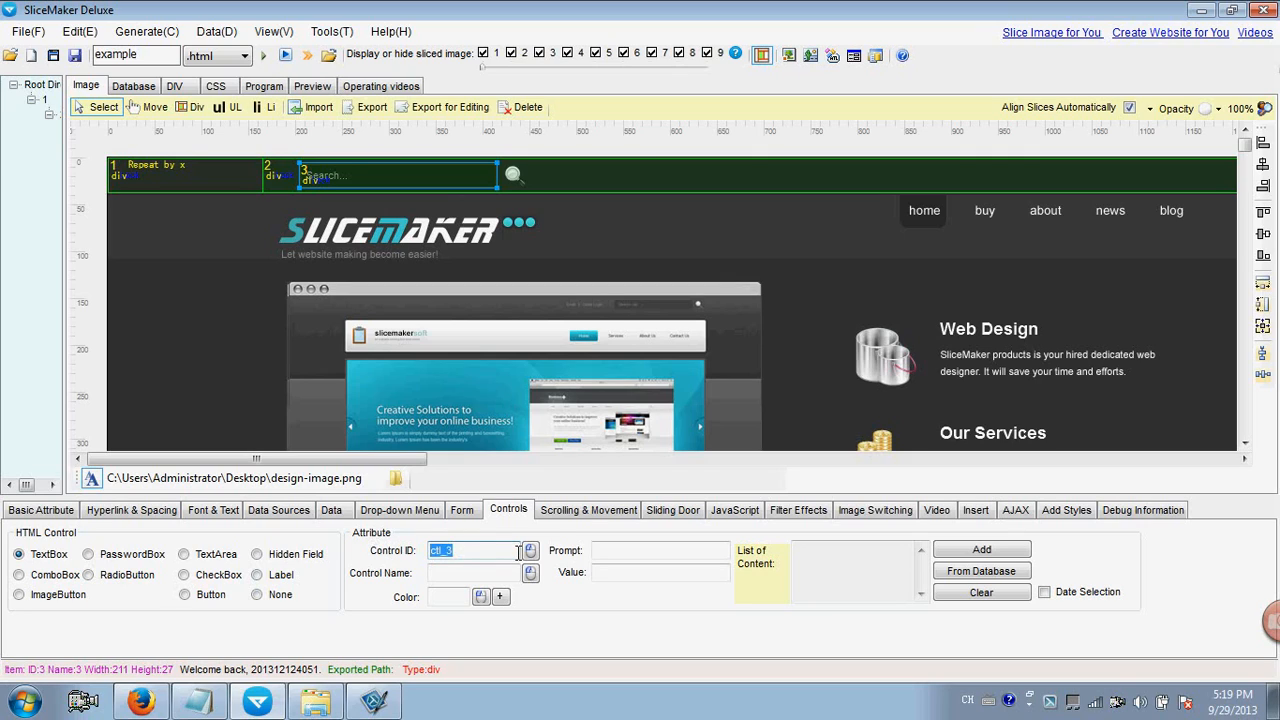
{"action": "type", "text": "search"}
{"action": "double_click", "coordinate": [455, 550]}
{"action": "key", "text": "ctrl+c"}
{"action": "left_click", "coordinate": [457, 572]}
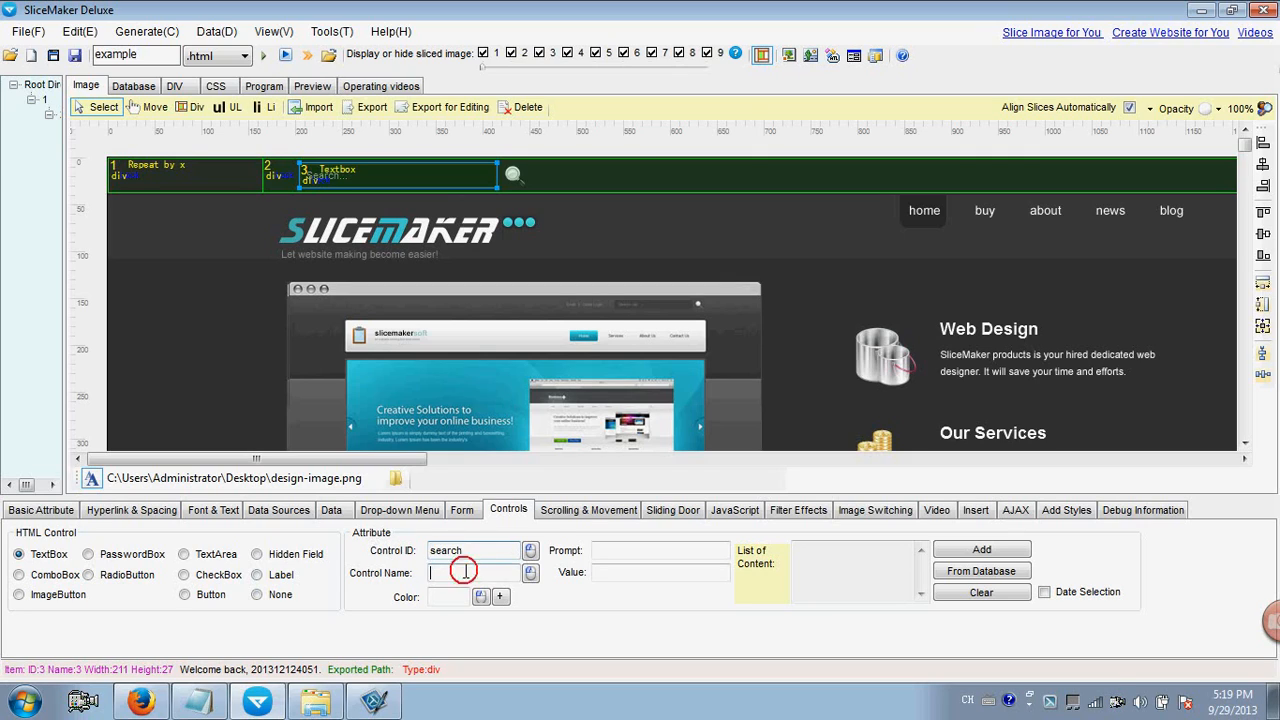
{"action": "key", "text": "ctrl+v"}
Set the search text box's color to the muted teal basic color.
{"action": "left_click", "coordinate": [449, 597]}
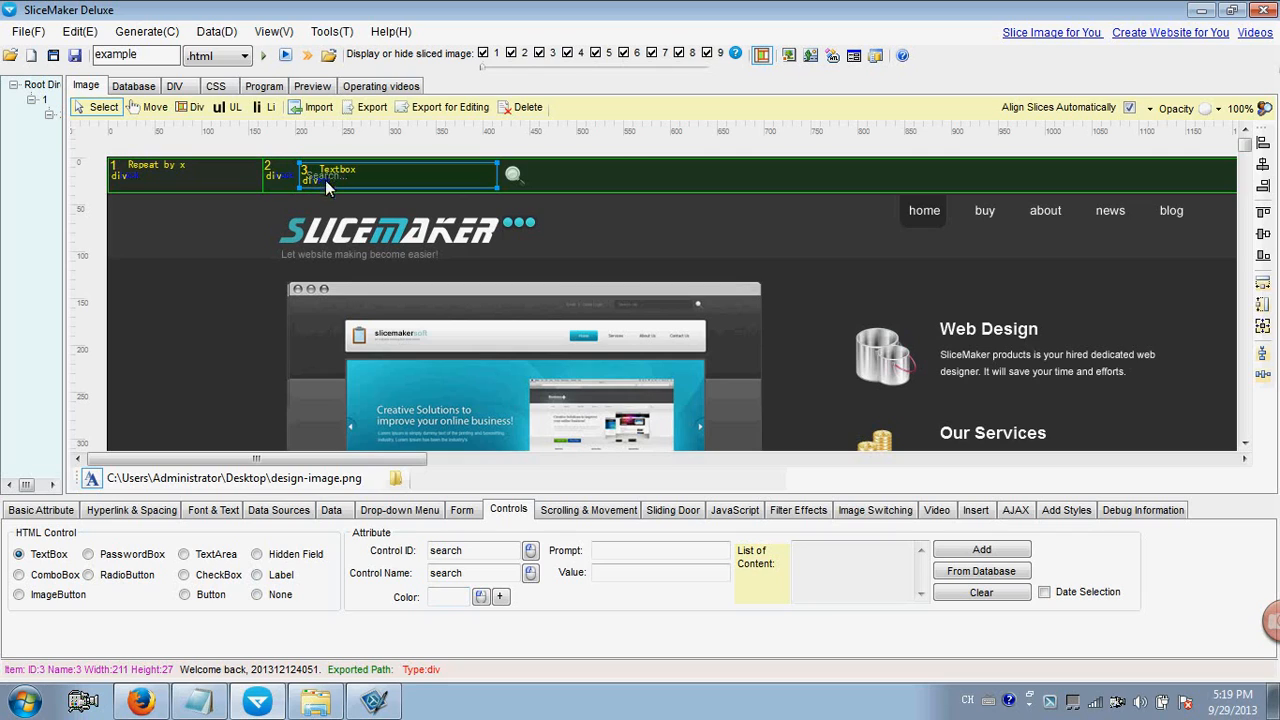
{"action": "left_click", "coordinate": [481, 596]}
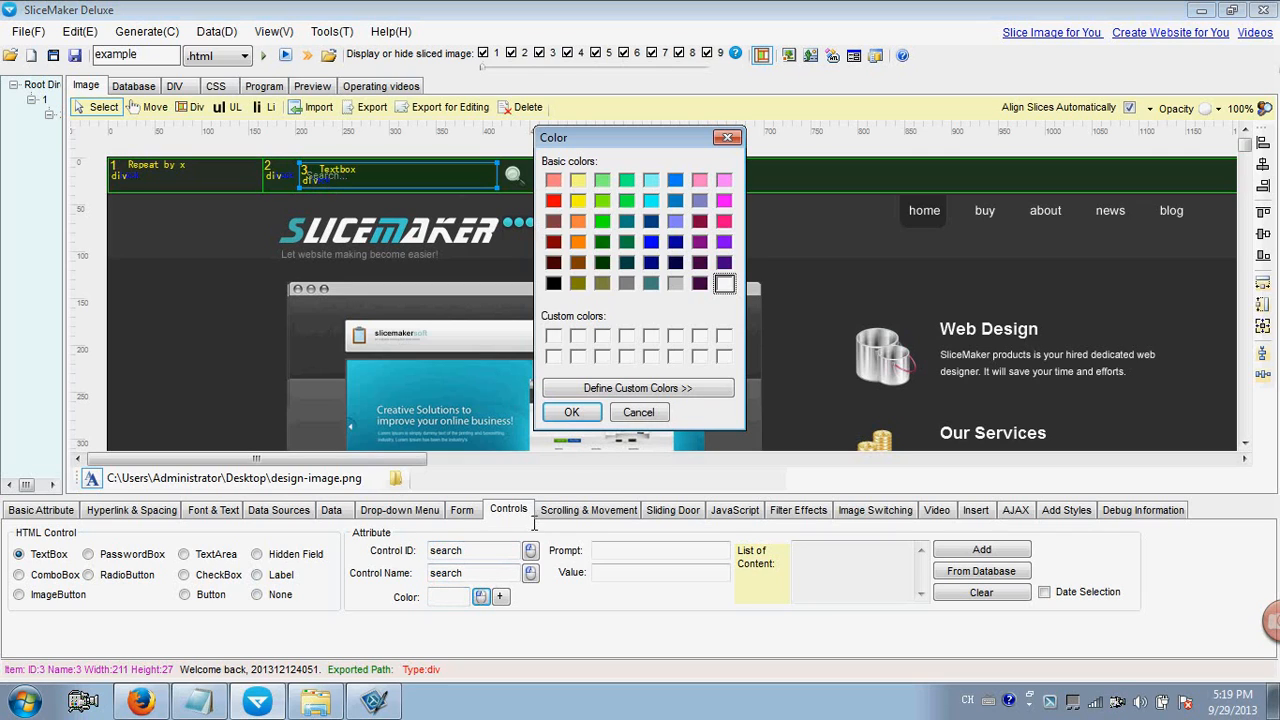
{"action": "left_click", "coordinate": [628, 284]}
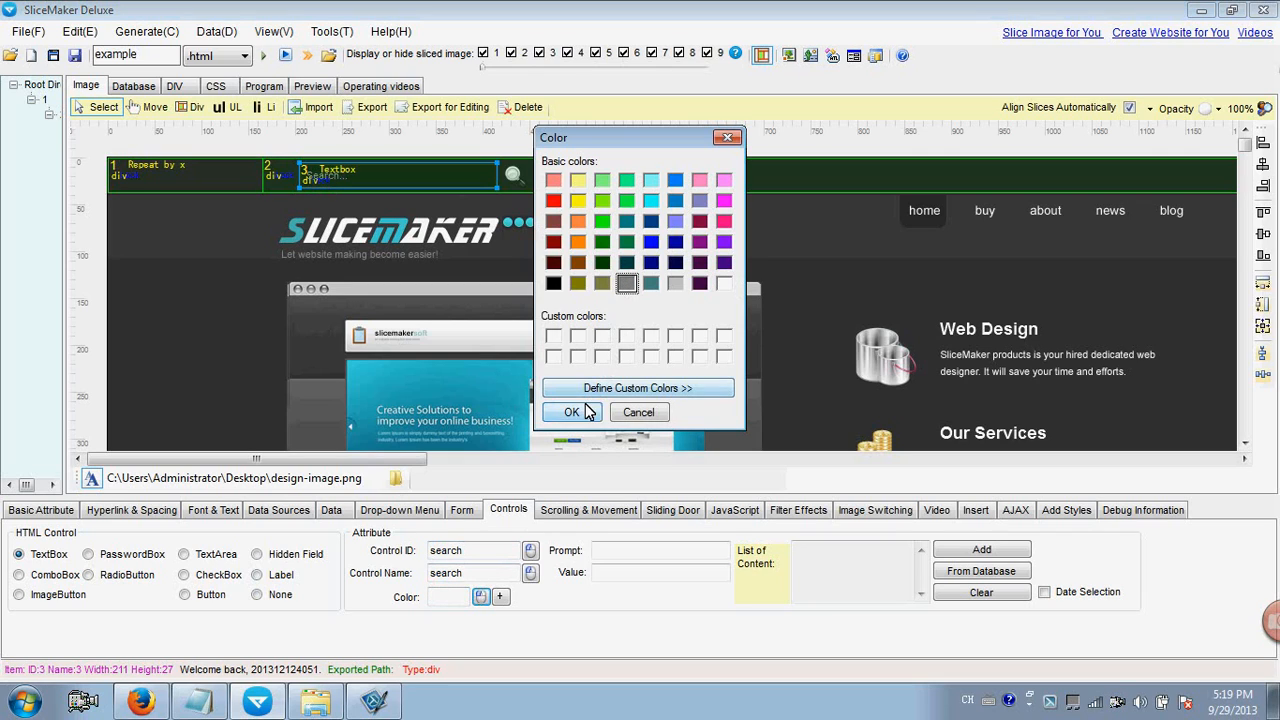
{"action": "left_click", "coordinate": [651, 285]}
{"action": "left_click", "coordinate": [575, 412]}
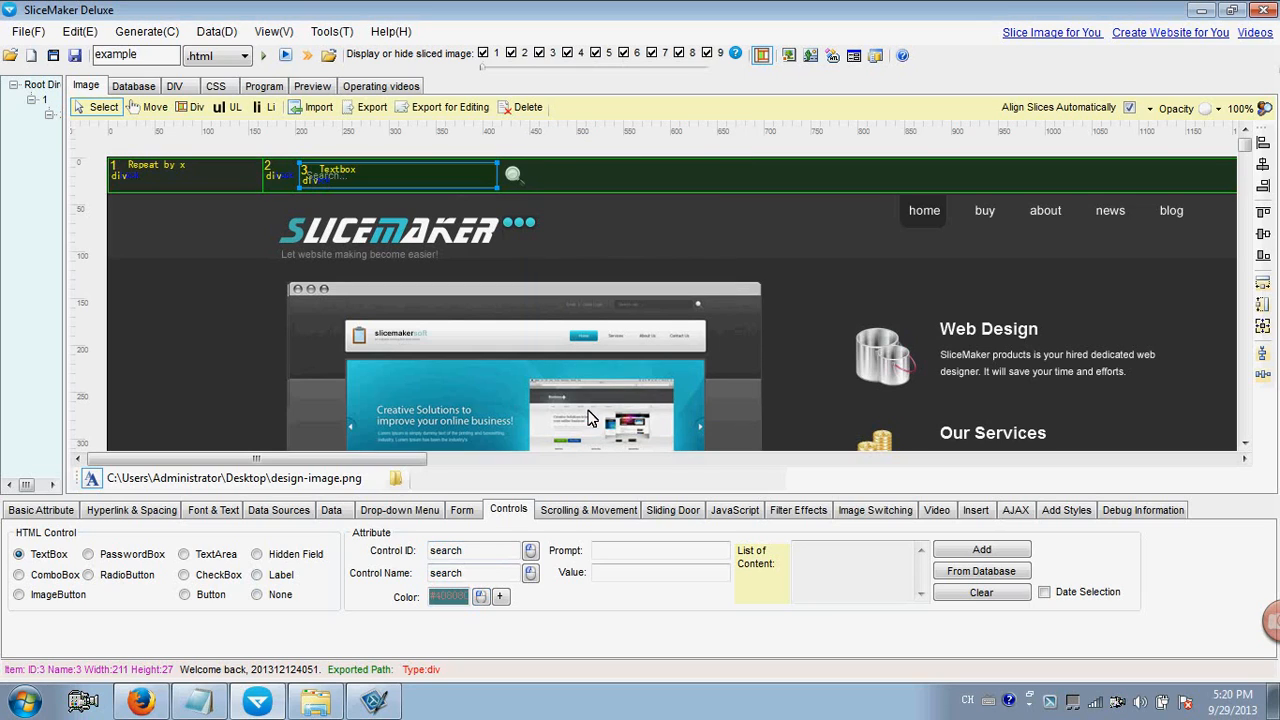
Enter "search" as the prompt of the search text box.
{"action": "left_click", "coordinate": [612, 551]}
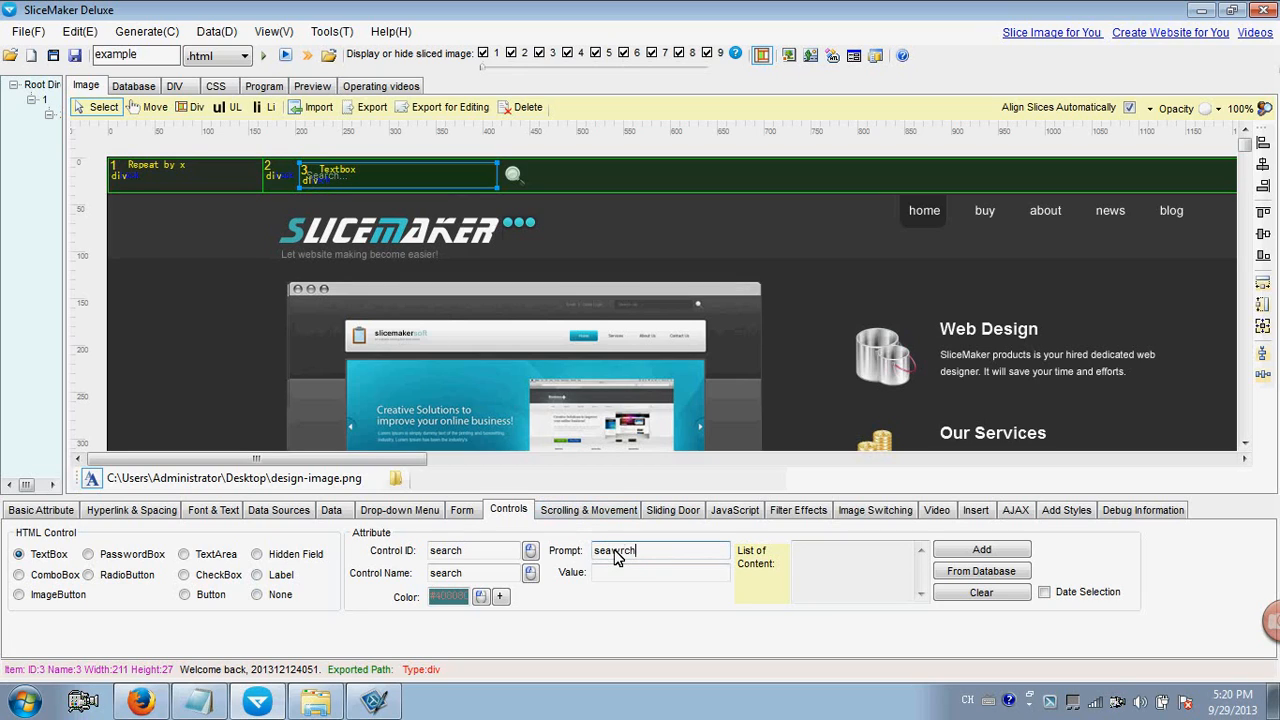
{"action": "type", "text": "searc"}
{"action": "left_click_drag", "start_coordinate": [637, 551], "coordinate": [592, 551]}
{"action": "left_click", "coordinate": [631, 554]}
{"action": "left_click", "coordinate": [629, 550]}
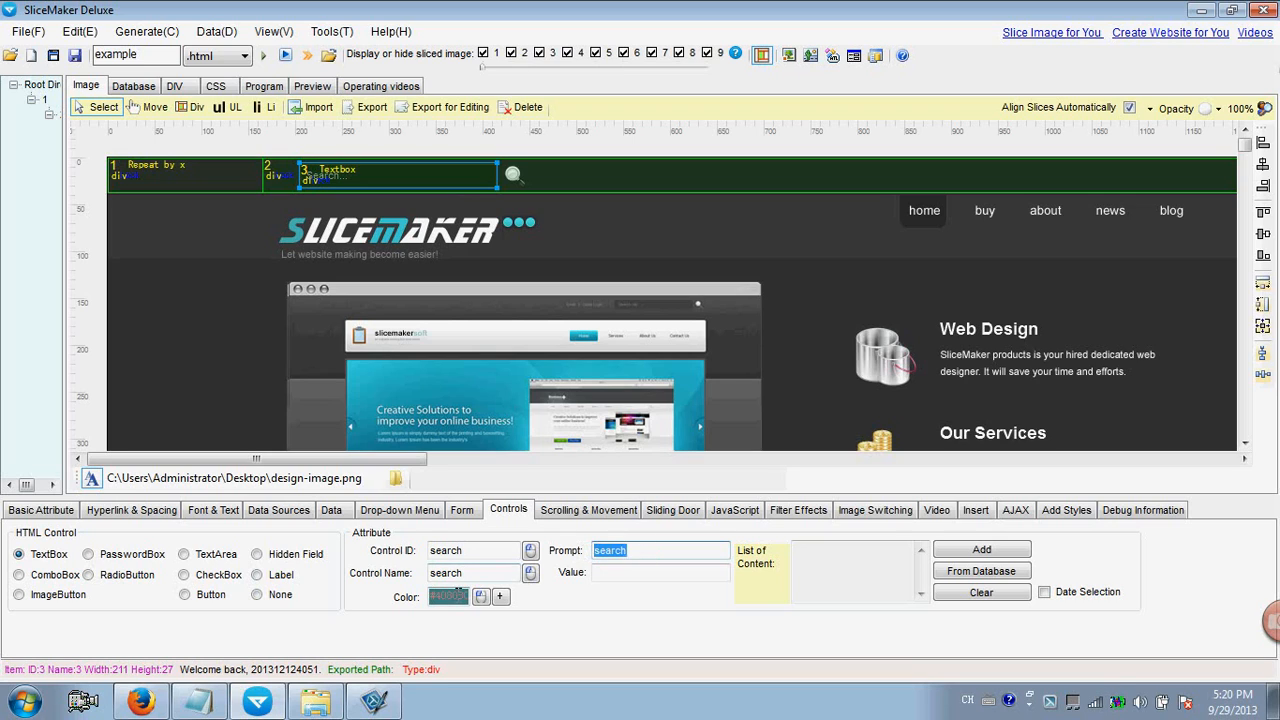
{"action": "left_click_drag", "start_coordinate": [468, 596], "coordinate": [431, 597]}
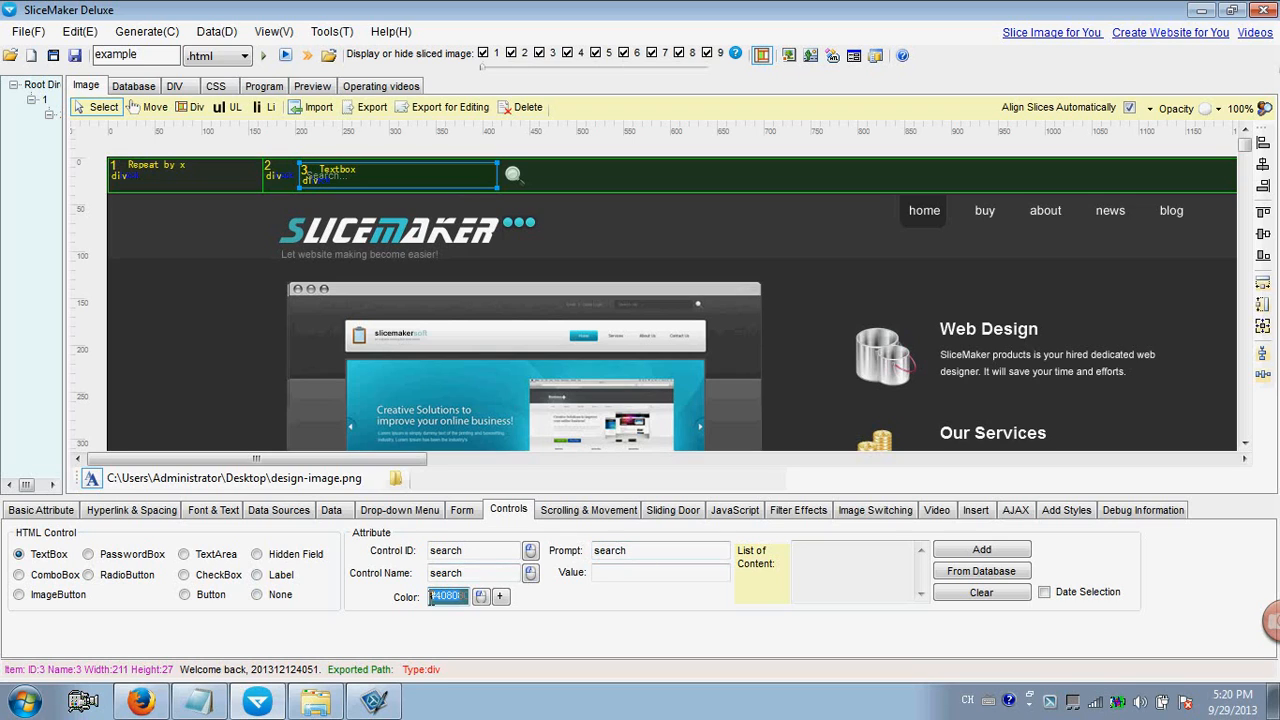
Set the search text box slice's left padding to 6 px.
{"action": "left_click", "coordinate": [133, 512]}
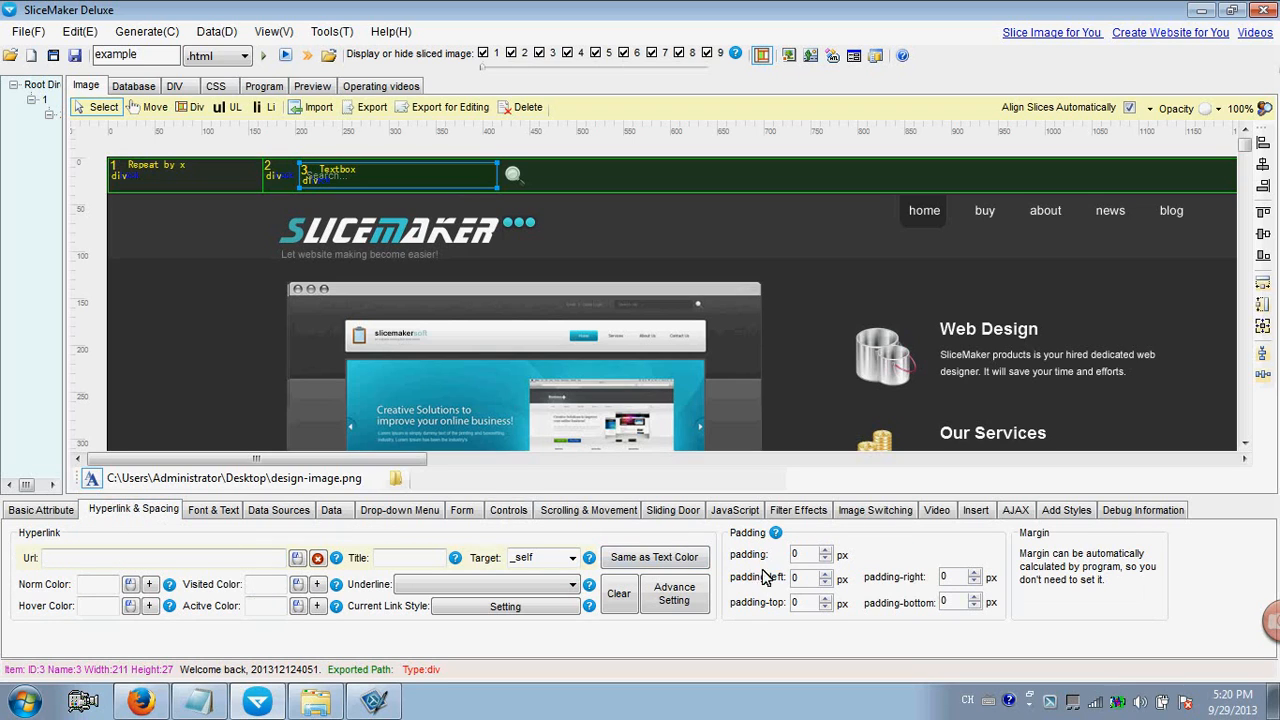
{"action": "double_click", "coordinate": [798, 578]}
{"action": "double_click", "coordinate": [808, 580]}
{"action": "type", "text": "6"}
Regenerate the example webpage with the search text box, exporting to the same example folder on the Desktop.
{"action": "left_click", "coordinate": [262, 58]}
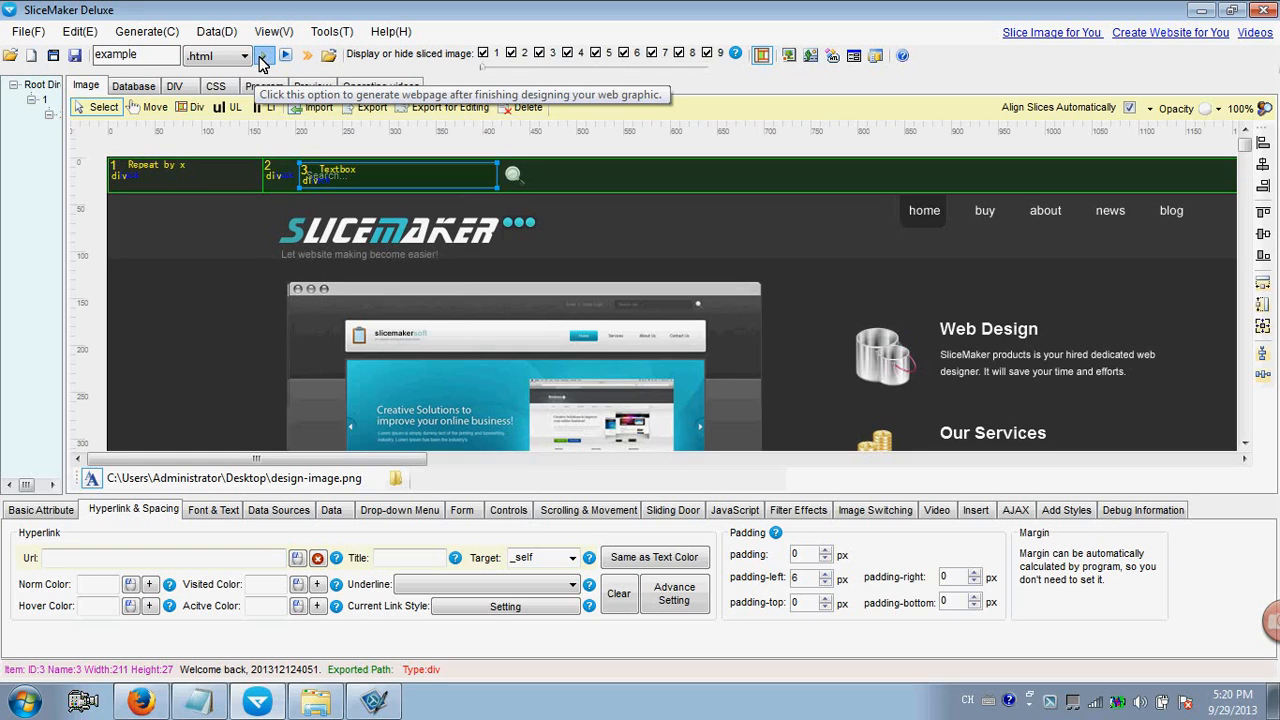
{"action": "left_click", "coordinate": [702, 412]}
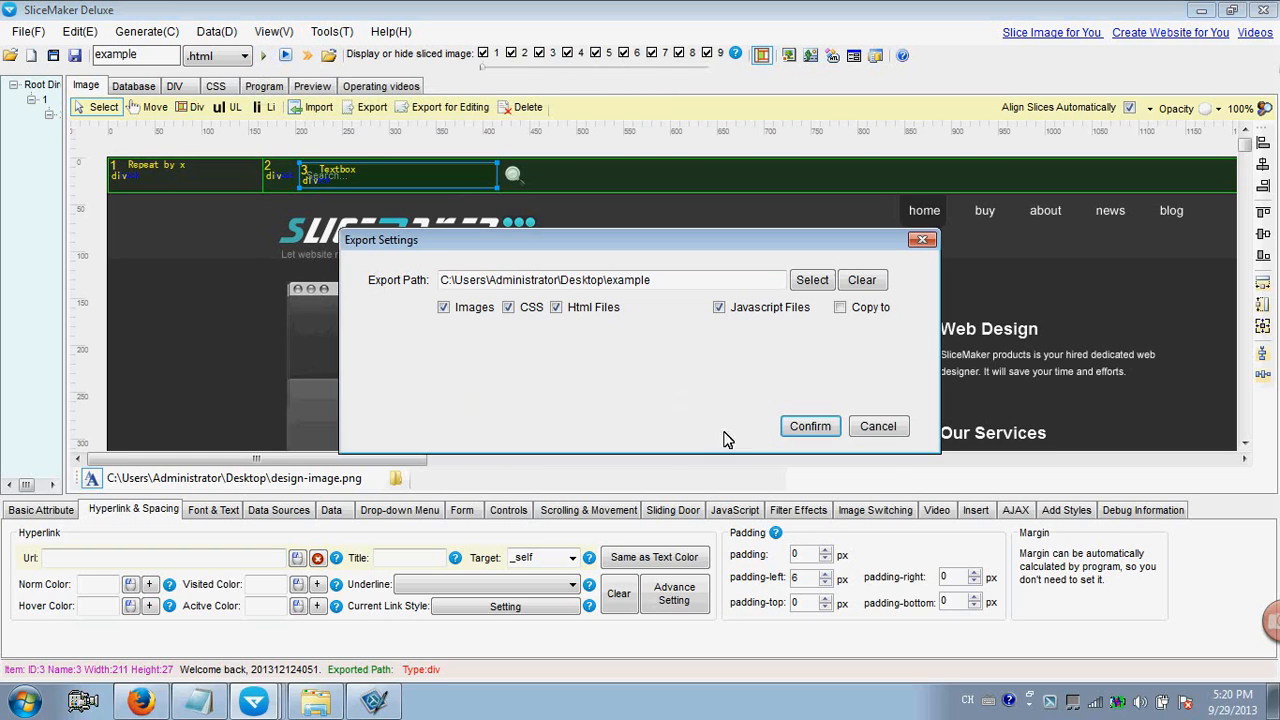
{"action": "left_click", "coordinate": [790, 428]}
{"action": "left_click", "coordinate": [745, 418]}
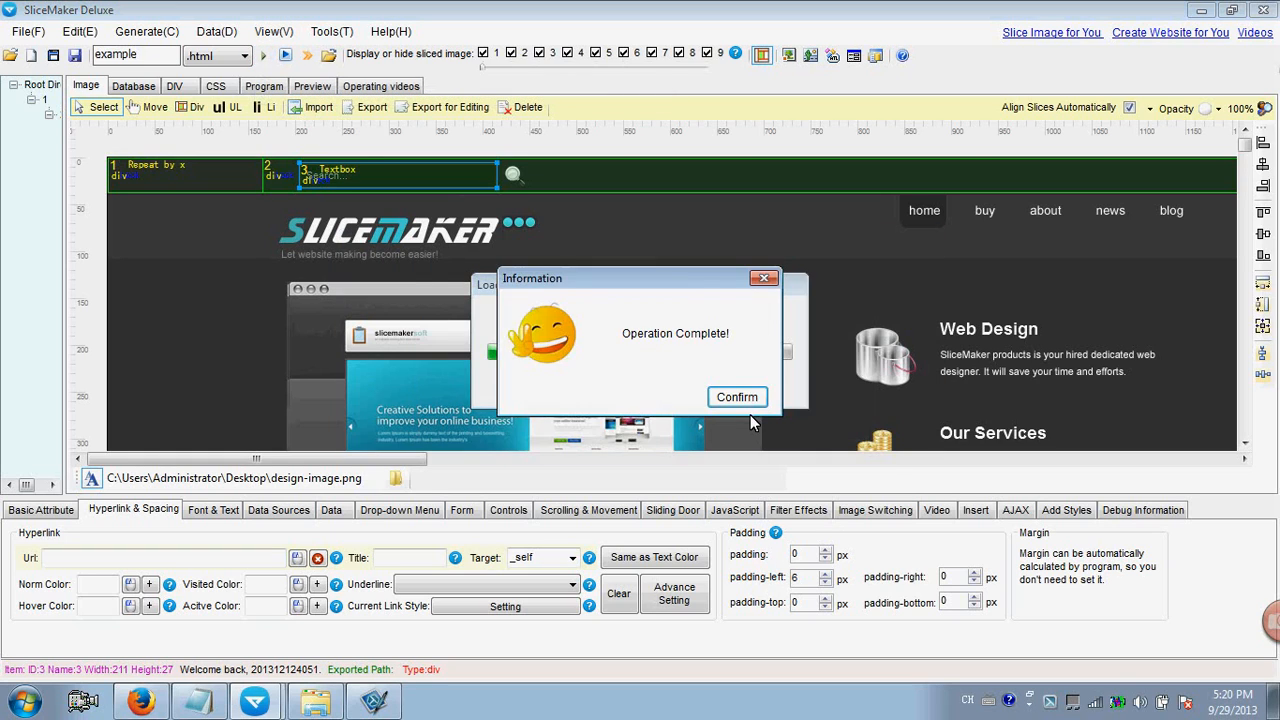
{"action": "left_click", "coordinate": [745, 398]}
Test the search text box in the preview and in the reloaded example.html in Firefox, entering and clearing sample text, and return to SliceMaker Deluxe.
{"action": "left_click", "coordinate": [240, 148]}
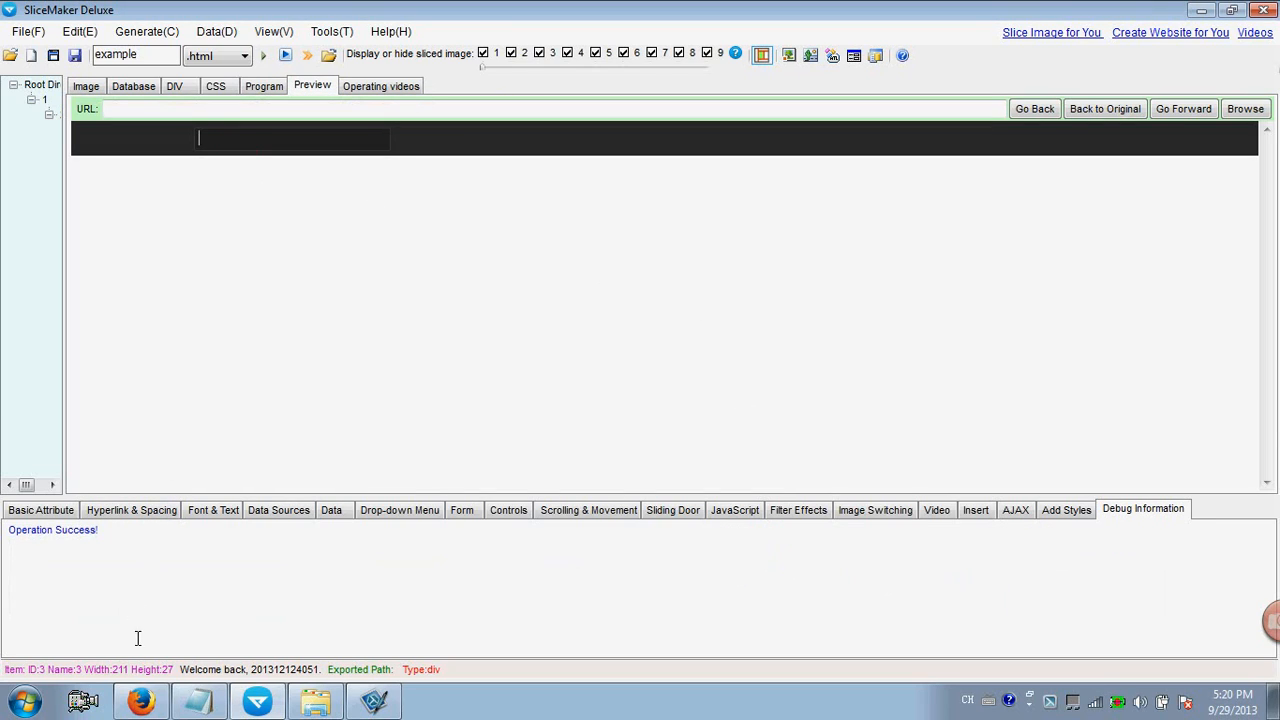
{"action": "left_click", "coordinate": [140, 700]}
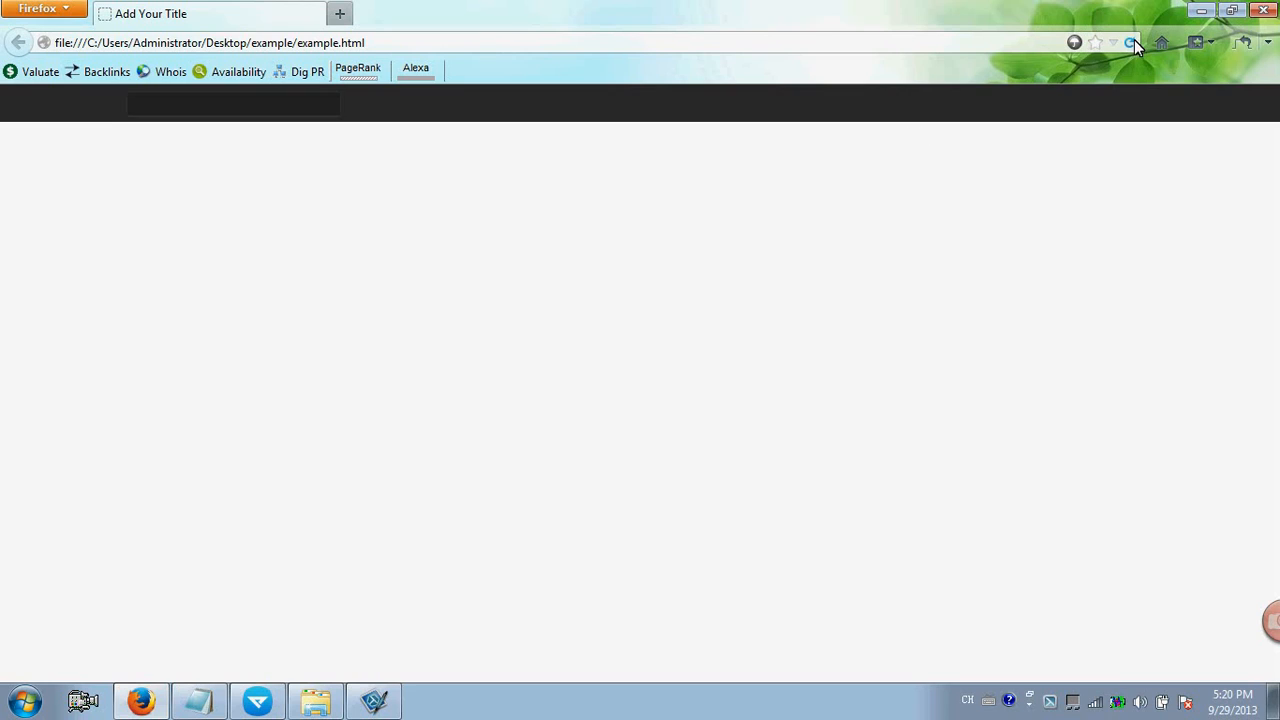
{"action": "left_click", "coordinate": [1131, 42]}
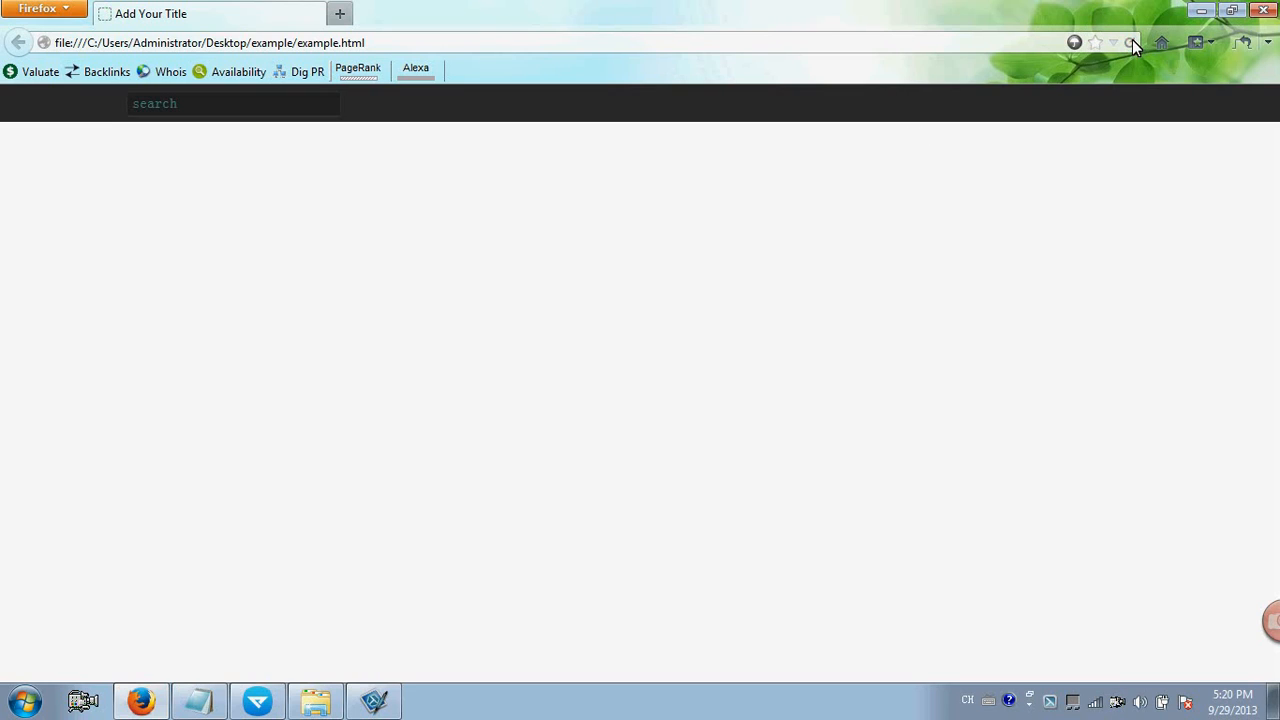
{"action": "left_click", "coordinate": [186, 104]}
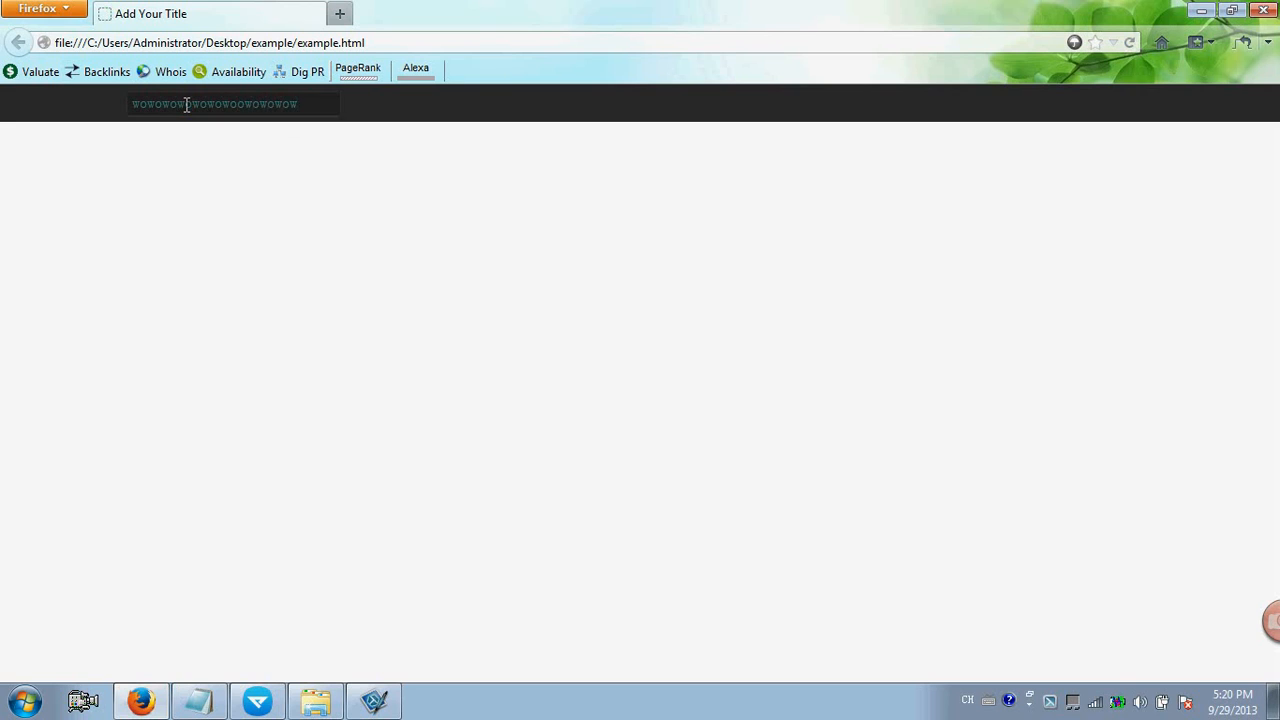
{"action": "key", "text": "BackSpace"}
{"action": "key", "text": "BackSpace"}
{"action": "key", "text": "BackSpace"}
{"action": "key", "text": "BackSpace"}
{"action": "key", "text": "BackSpace"}
{"action": "key", "text": "BackSpace"}
{"action": "key", "text": "BackSpace"}
{"action": "key", "text": "BackSpace"}
{"action": "key", "text": "BackSpace"}
{"action": "key", "text": "BackSpace"}
{"action": "key", "text": "BackSpace"}
{"action": "key", "text": "BackSpace"}
{"action": "key", "text": "BackSpace"}
{"action": "key", "text": "BackSpace"}
{"action": "key", "text": "BackSpace"}
{"action": "key", "text": "BackSpace"}
{"action": "key", "text": "BackSpace"}
{"action": "key", "text": "BackSpace"}
{"action": "left_click", "coordinate": [257, 700]}
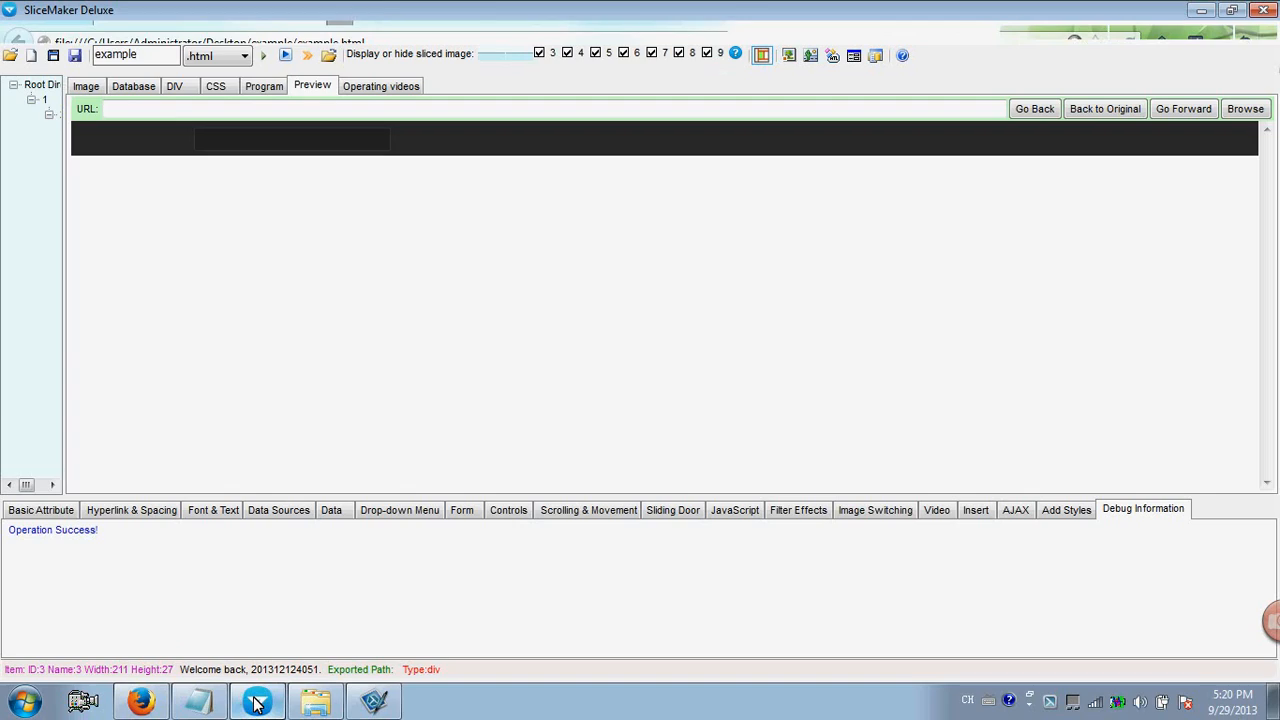
Draw a Div slice about 28 × 27 px around the magnifier icon beside the search text box.
{"action": "left_click", "coordinate": [86, 87]}
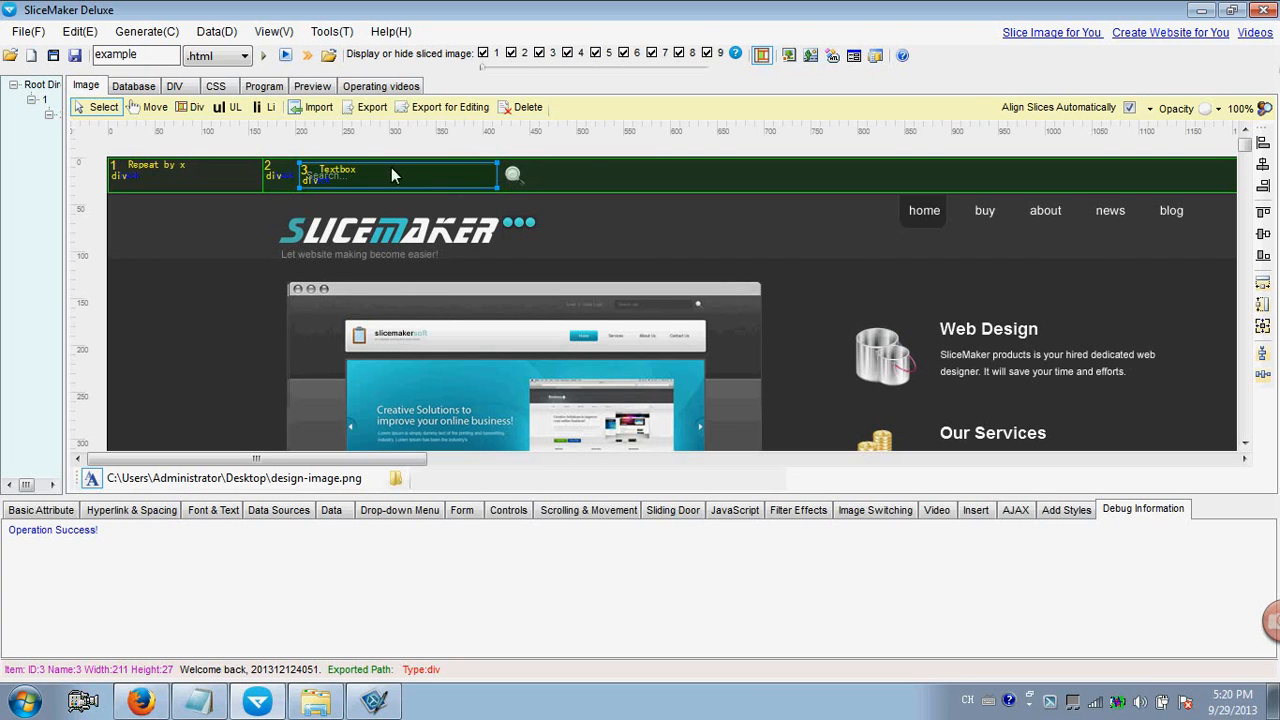
{"action": "left_click", "coordinate": [197, 107]}
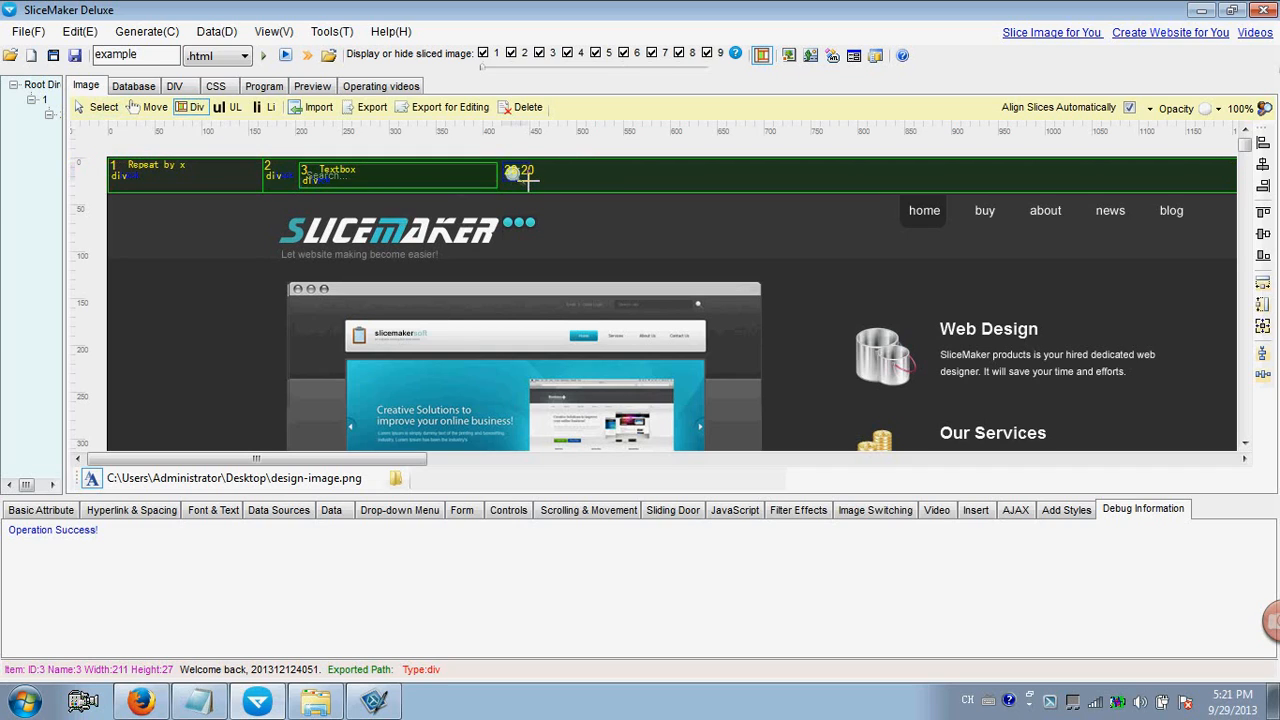
{"action": "left_click_drag", "start_coordinate": [527, 187], "coordinate": [528, 187]}
Make the magnifier icon slice an ImageButton control.
{"action": "left_click", "coordinate": [100, 107]}
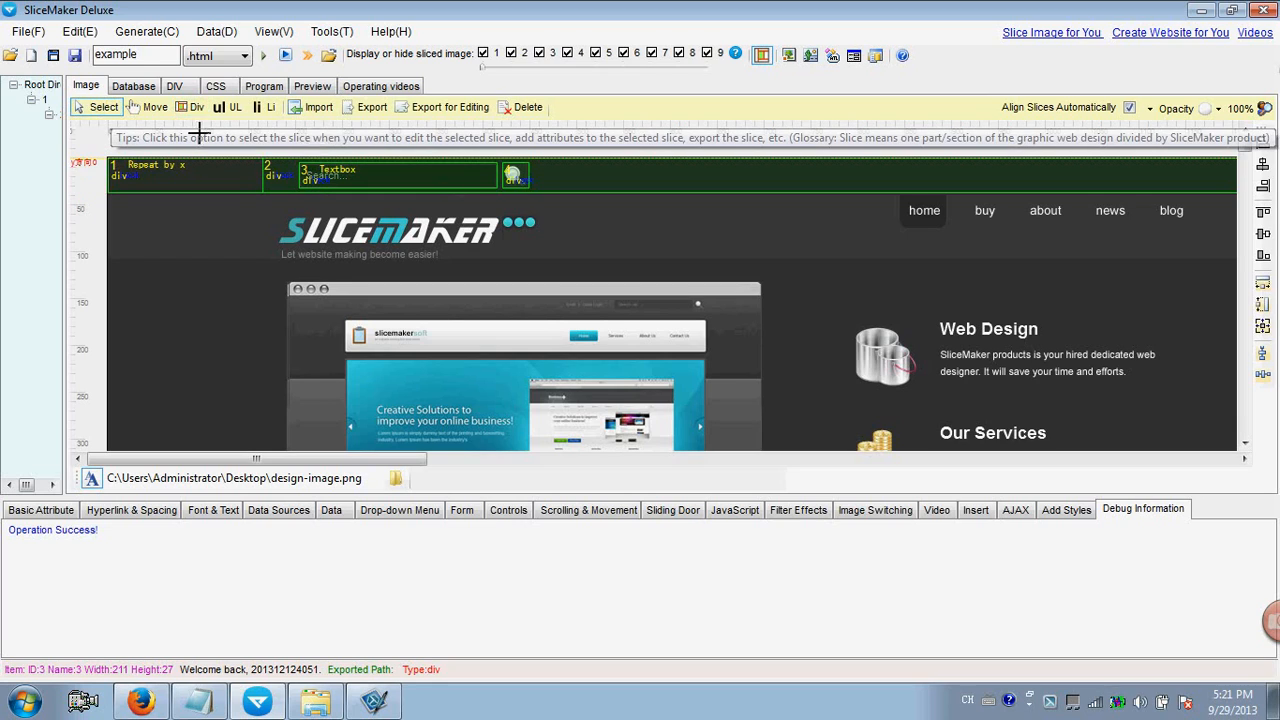
{"action": "left_click", "coordinate": [515, 176]}
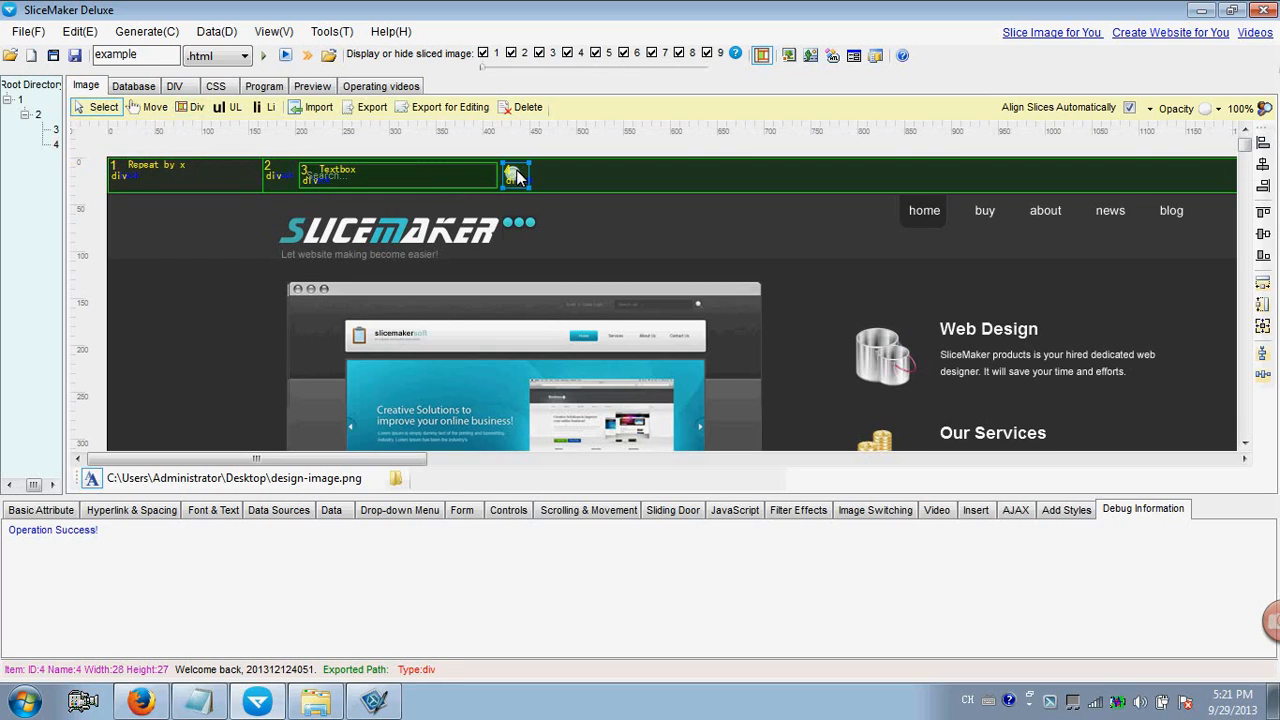
{"action": "left_click", "coordinate": [505, 512]}
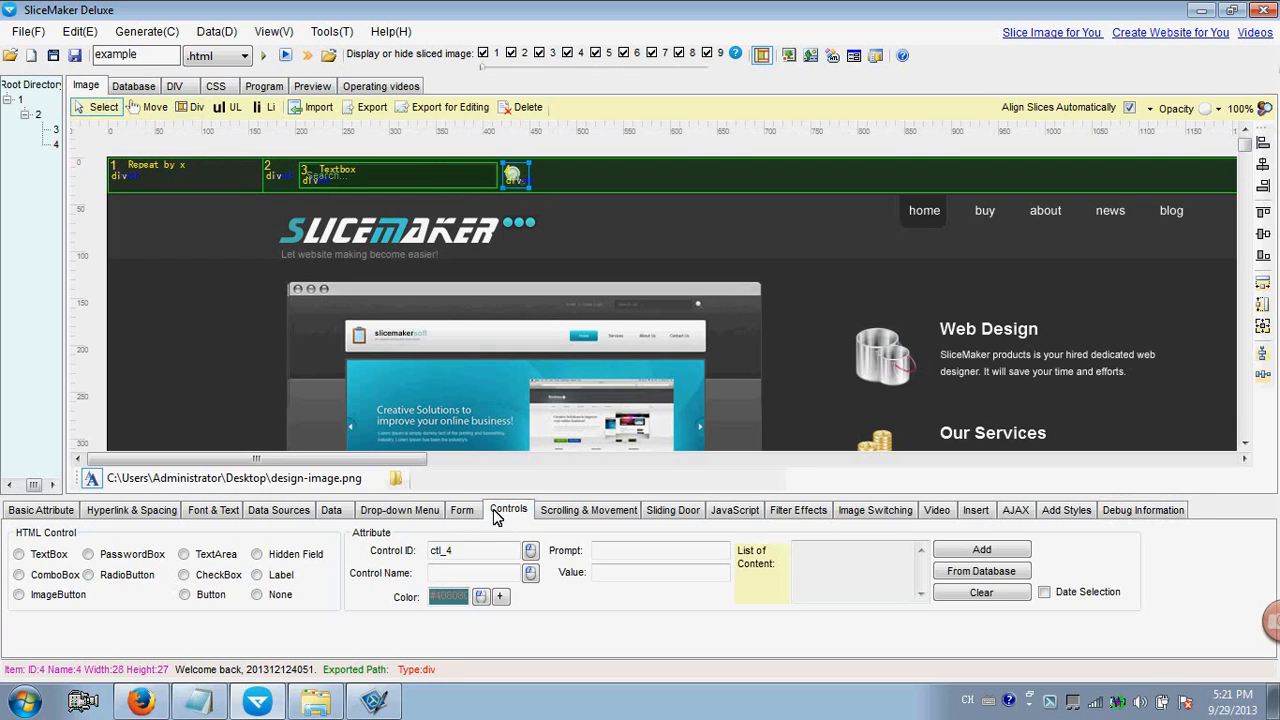
{"action": "left_click", "coordinate": [19, 594]}
Regenerate the webpage with the search image button and export it, overwriting example.html in the Desktop example folder.
{"action": "left_click", "coordinate": [263, 57]}
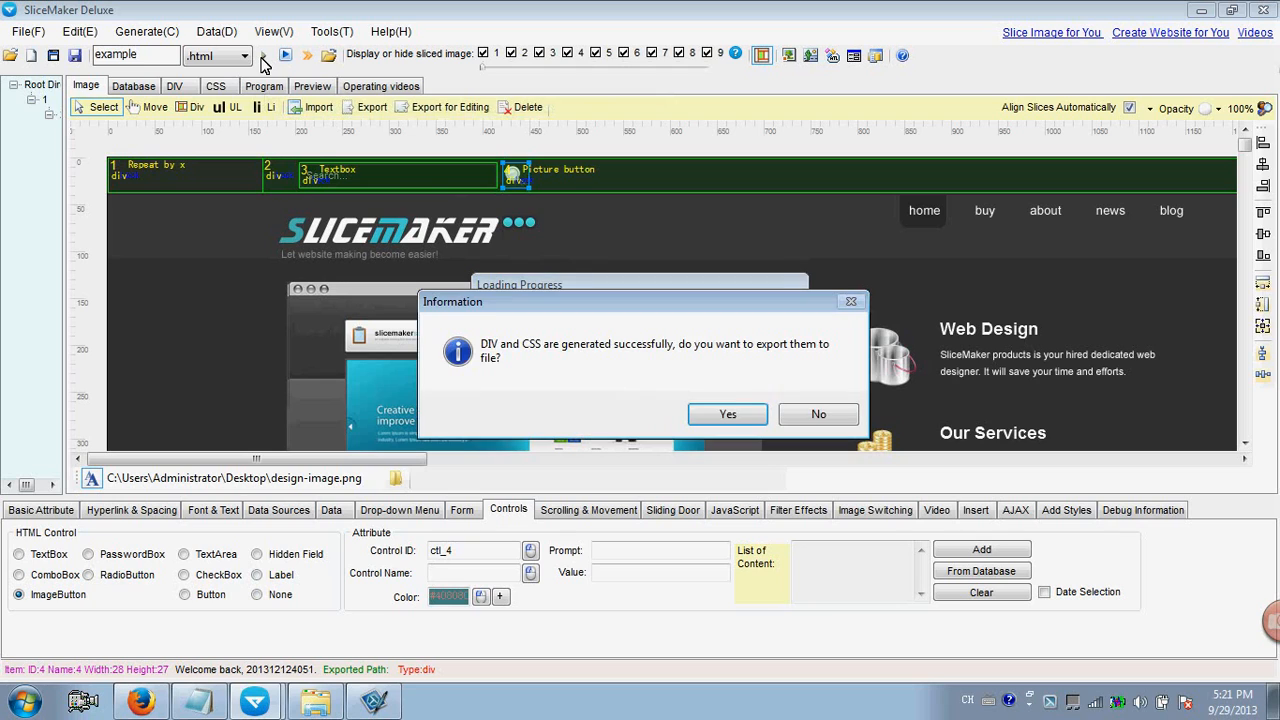
{"action": "left_click", "coordinate": [720, 410]}
{"action": "left_click", "coordinate": [805, 427]}
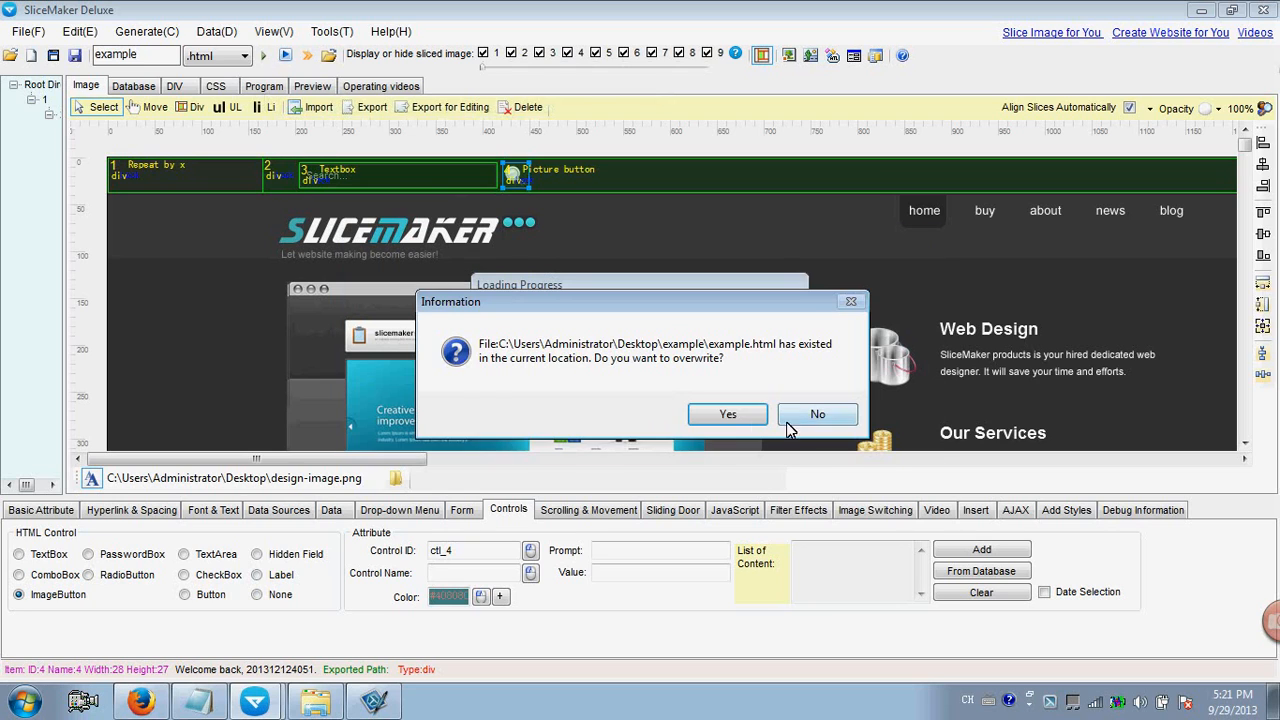
{"action": "left_click", "coordinate": [744, 418]}
{"action": "left_click", "coordinate": [737, 393]}
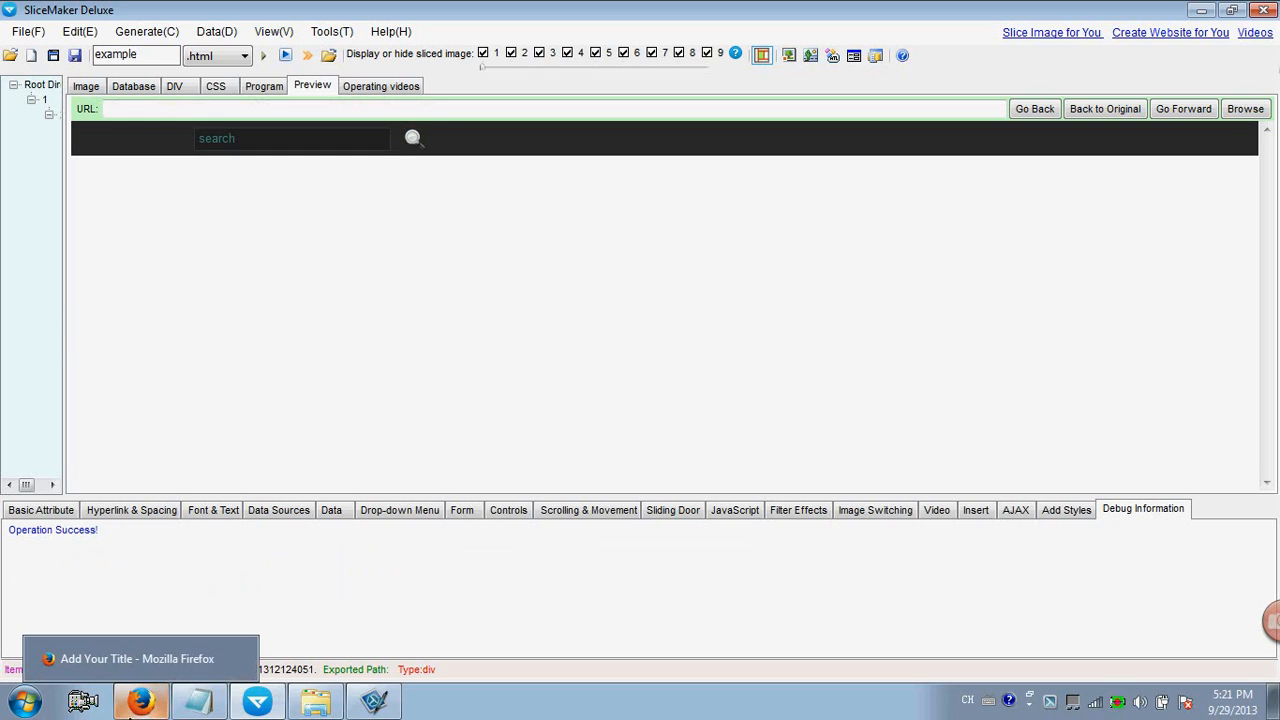
Switch to Firefox, reload example.html, test the search text box and magnifier button, and return to SliceMaker Deluxe.
{"action": "left_click", "coordinate": [144, 704]}
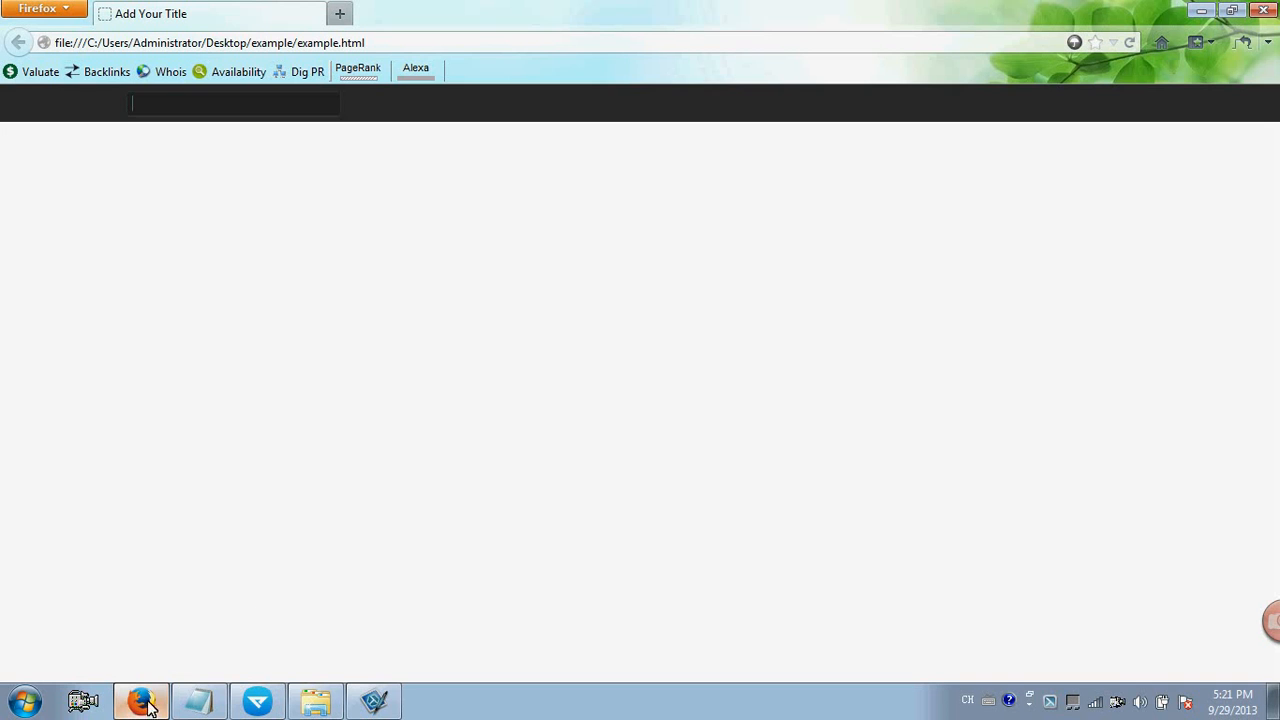
{"action": "left_click", "coordinate": [1128, 43]}
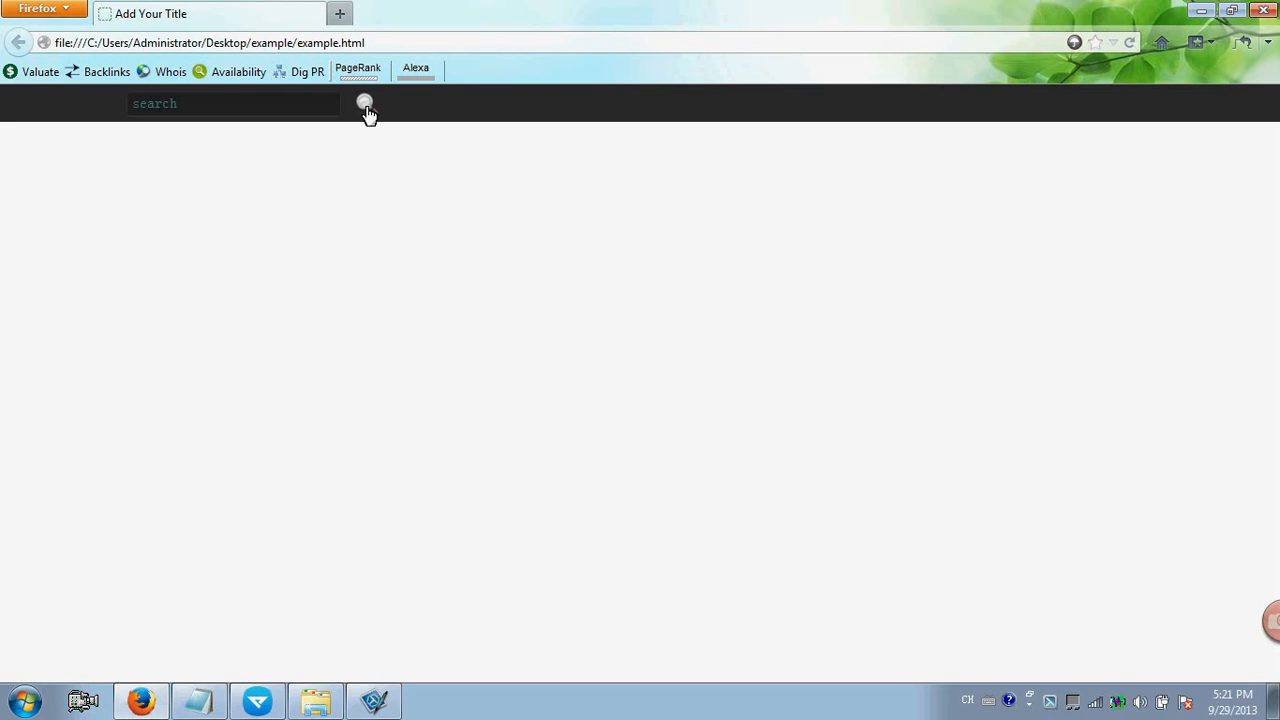
{"action": "left_click", "coordinate": [292, 114]}
{"action": "left_click", "coordinate": [362, 100]}
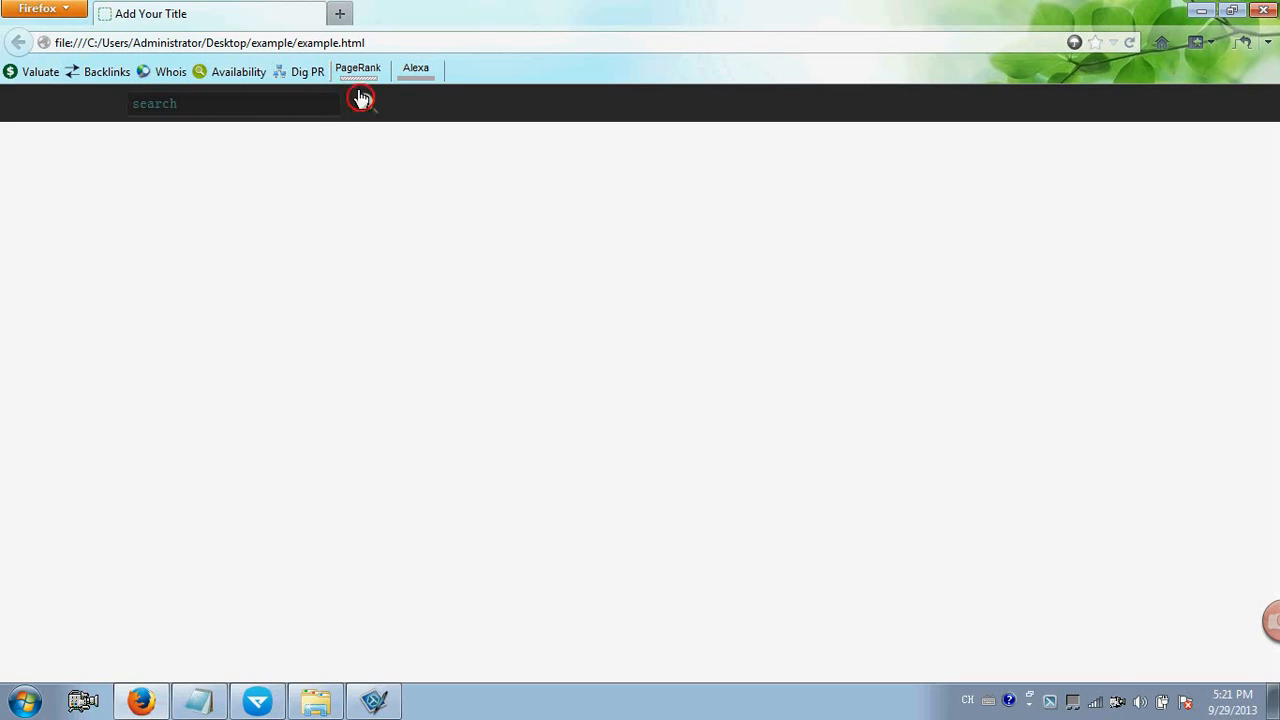
{"action": "left_click", "coordinate": [307, 112]}
{"action": "left_click", "coordinate": [257, 700]}
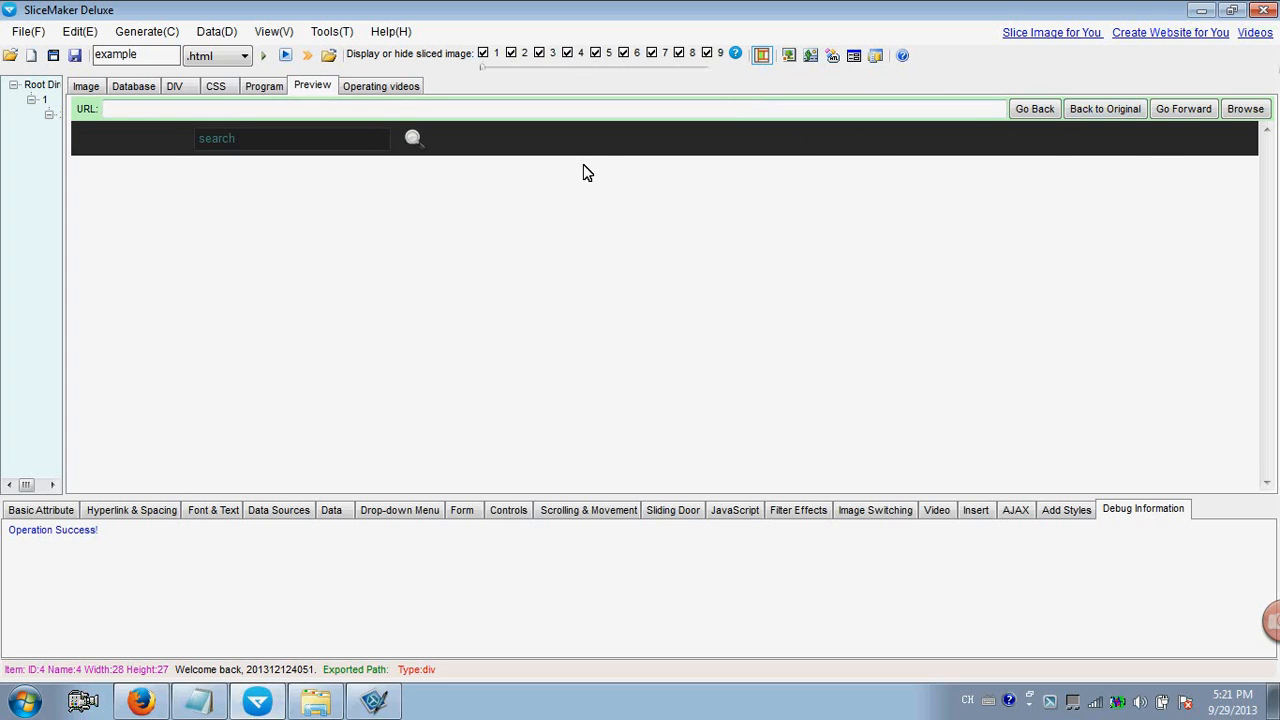
Draw a Div slice about 1348 × 83 px across the full-width logo and navigation band of the design image.
{"action": "left_click", "coordinate": [86, 86]}
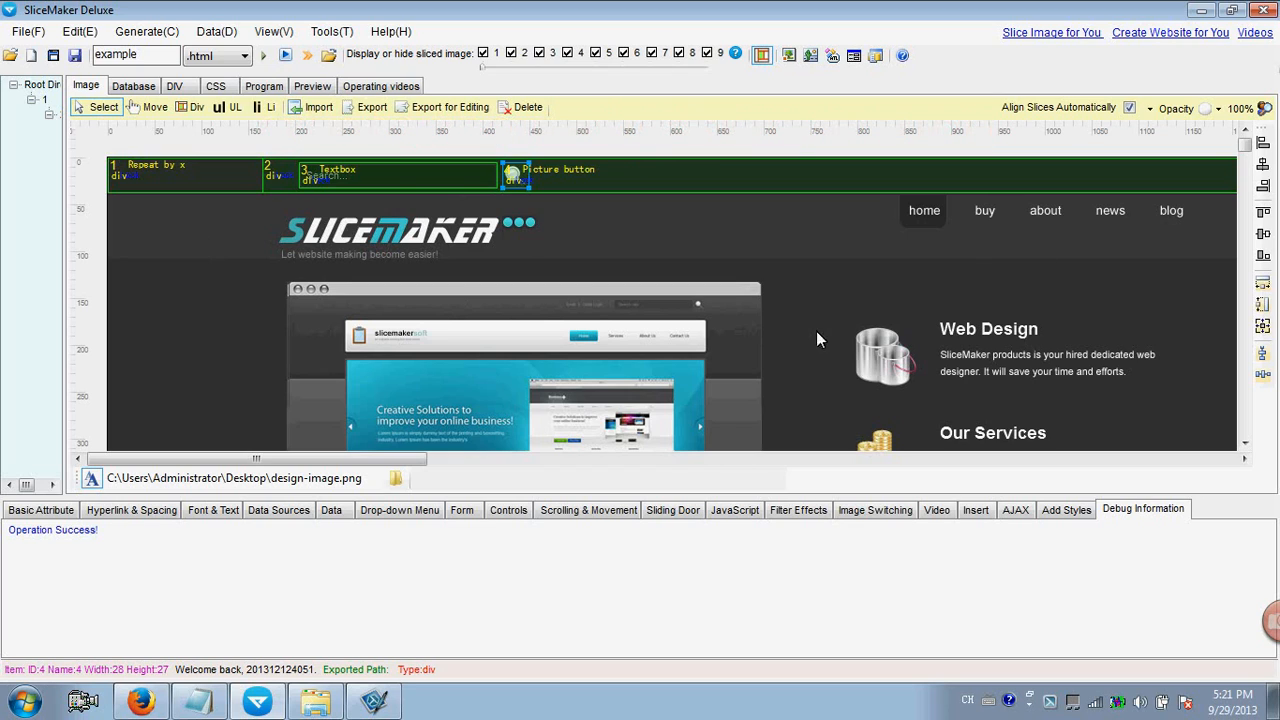
{"action": "left_click", "coordinate": [1240, 110]}
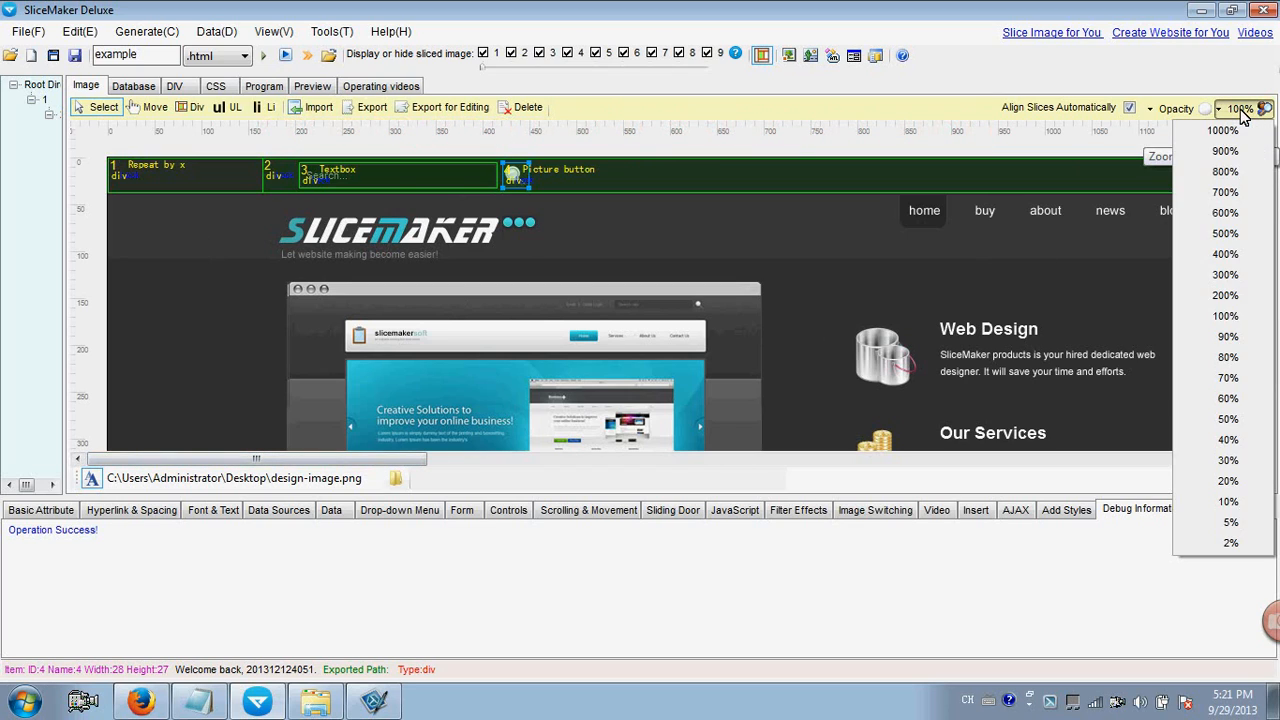
{"action": "left_click", "coordinate": [1226, 399]}
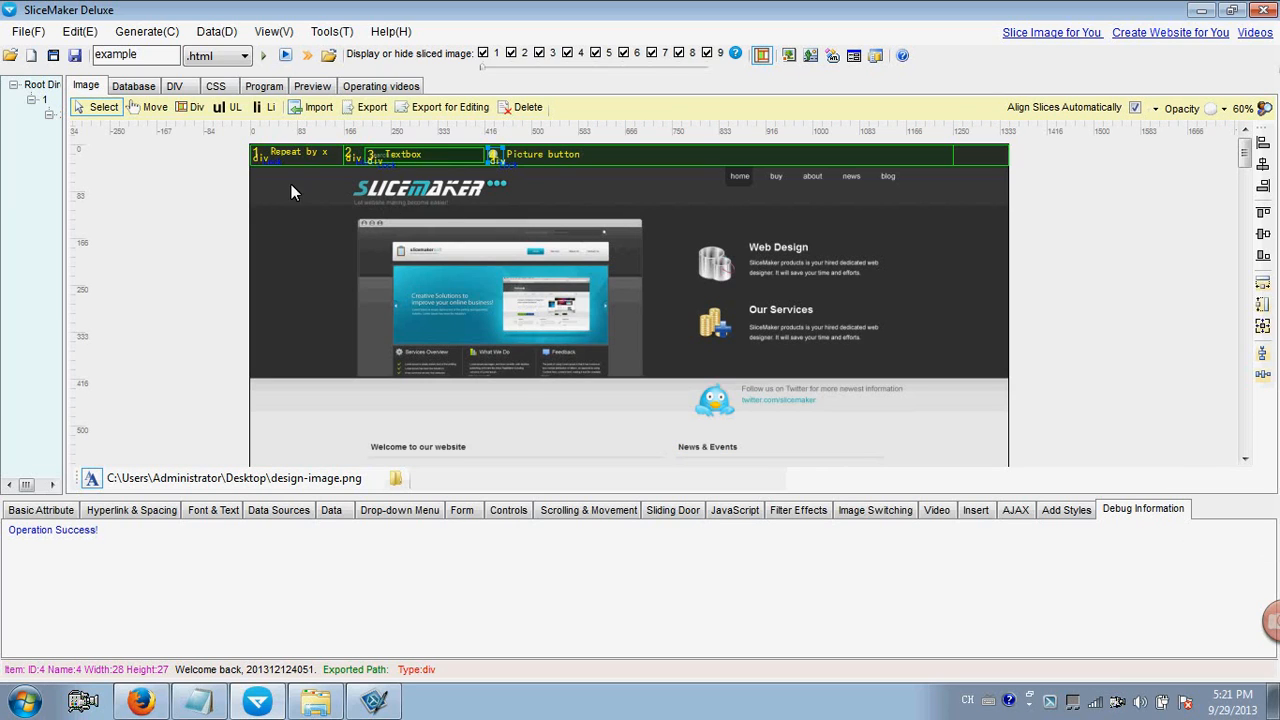
{"action": "left_click", "coordinate": [193, 107]}
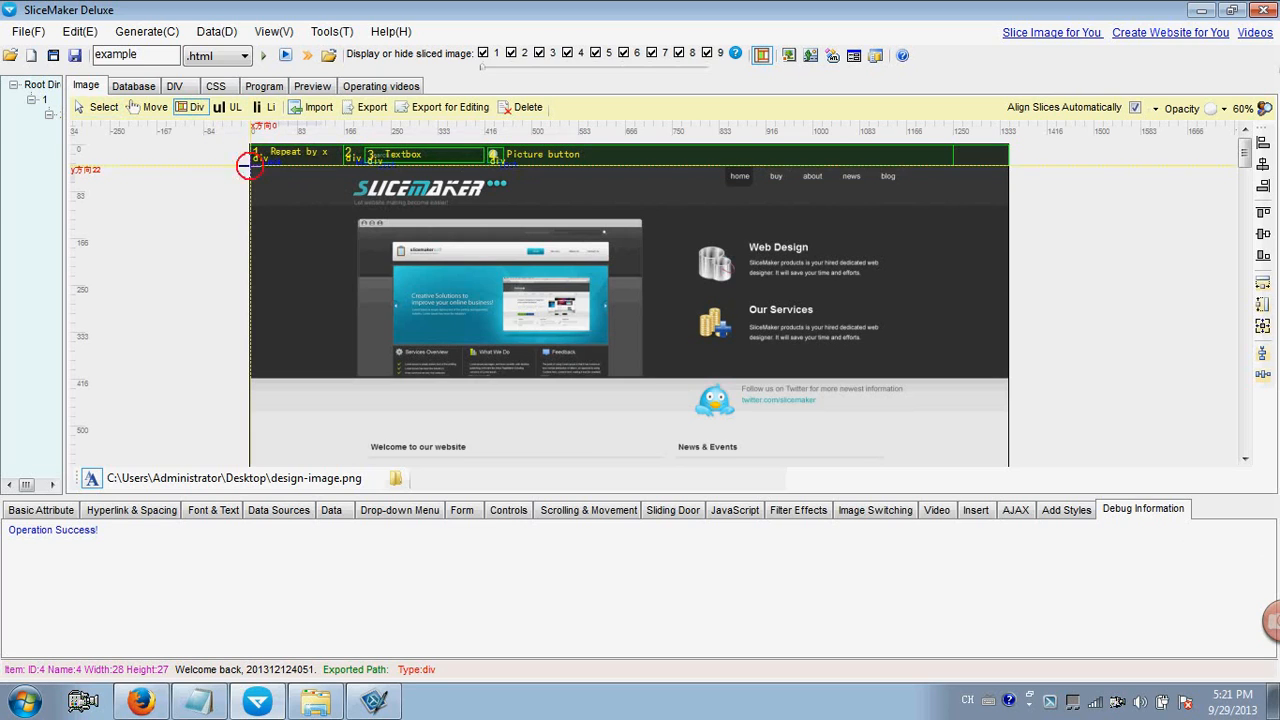
{"action": "left_click_drag", "start_coordinate": [250, 168], "coordinate": [1010, 210]}
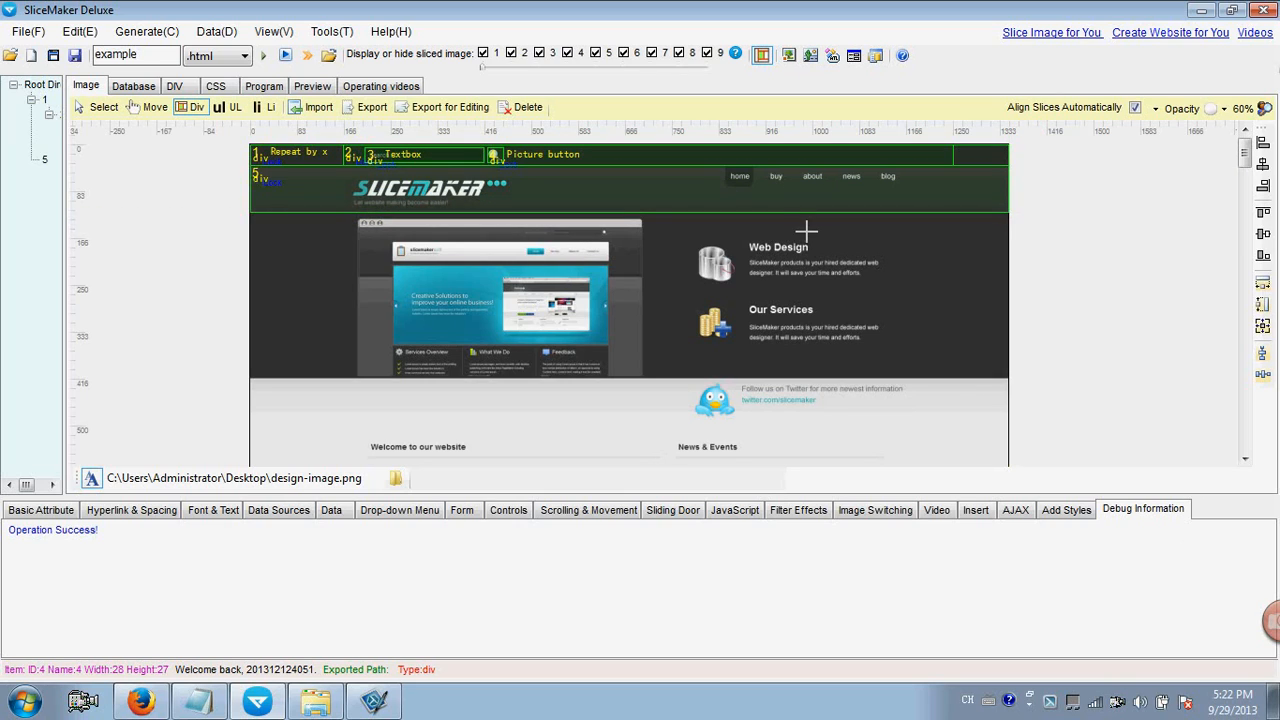
Set the header band slice to a repeat-x background and 100% width.
{"action": "left_click", "coordinate": [101, 107]}
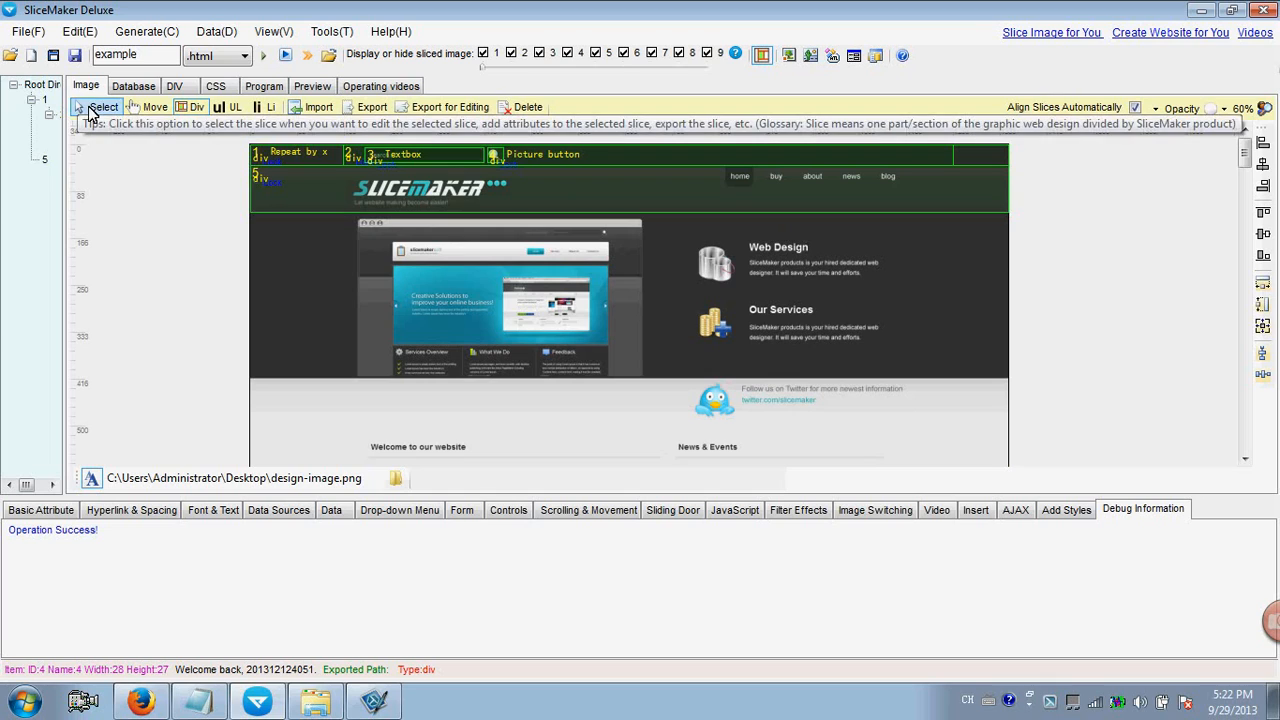
{"action": "left_click", "coordinate": [259, 174]}
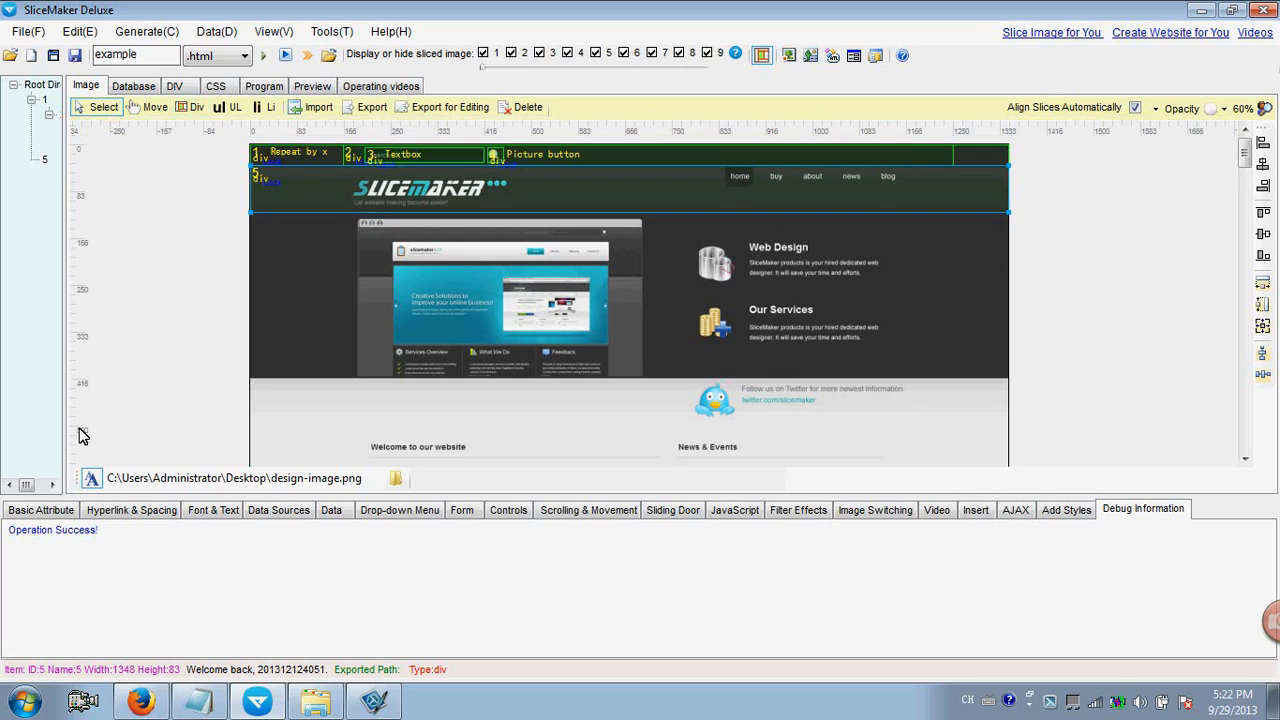
{"action": "left_click", "coordinate": [40, 510]}
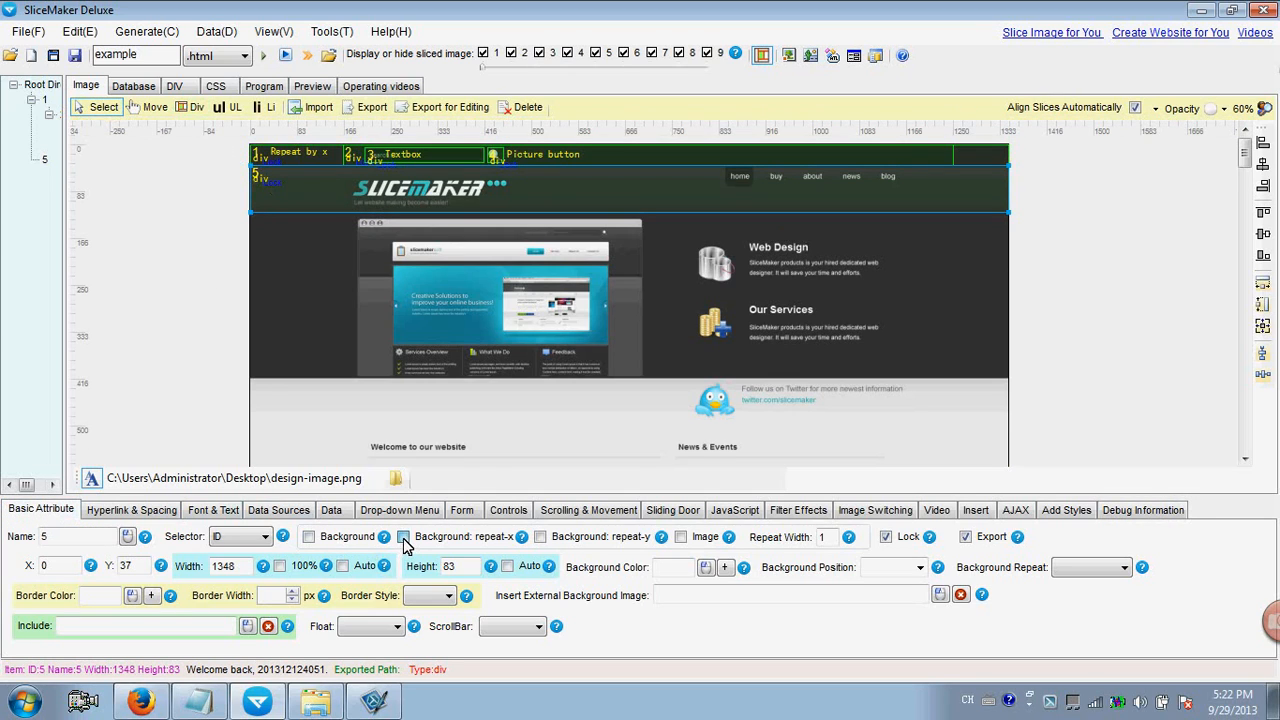
{"action": "left_click", "coordinate": [279, 566]}
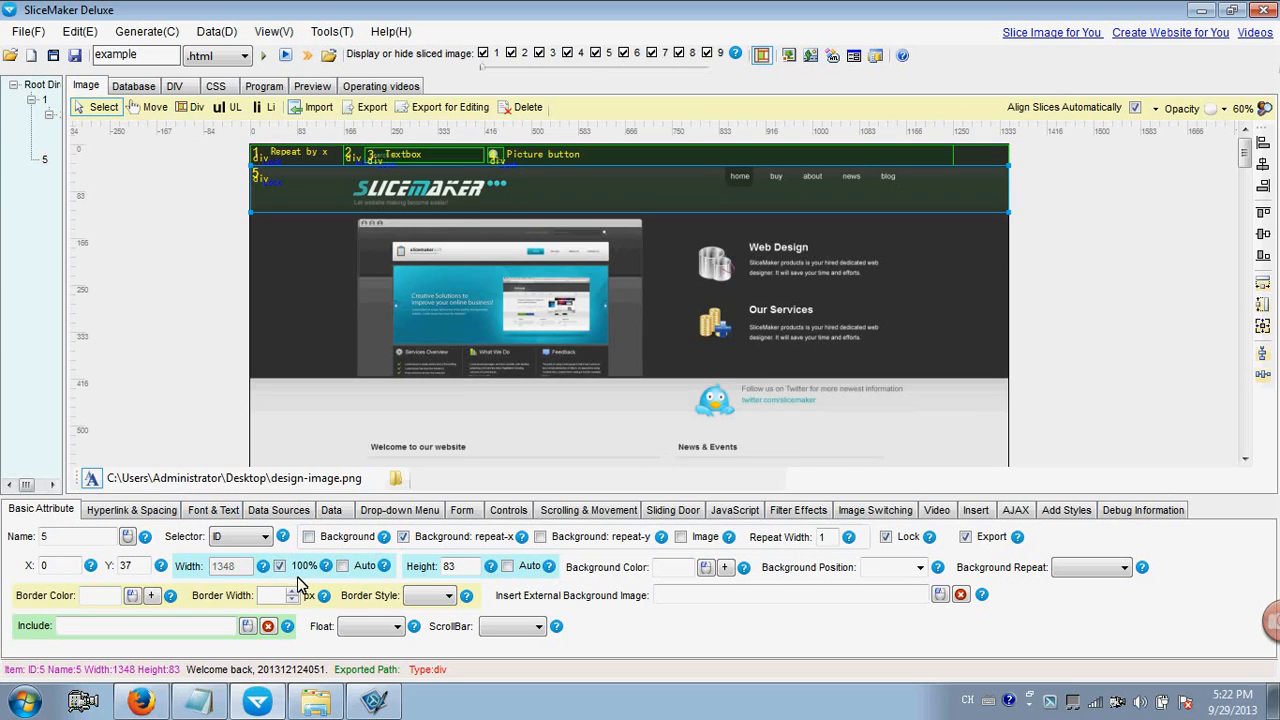
Regenerate the webpage with the header band and export it over the existing example.html.
{"action": "left_click", "coordinate": [263, 55]}
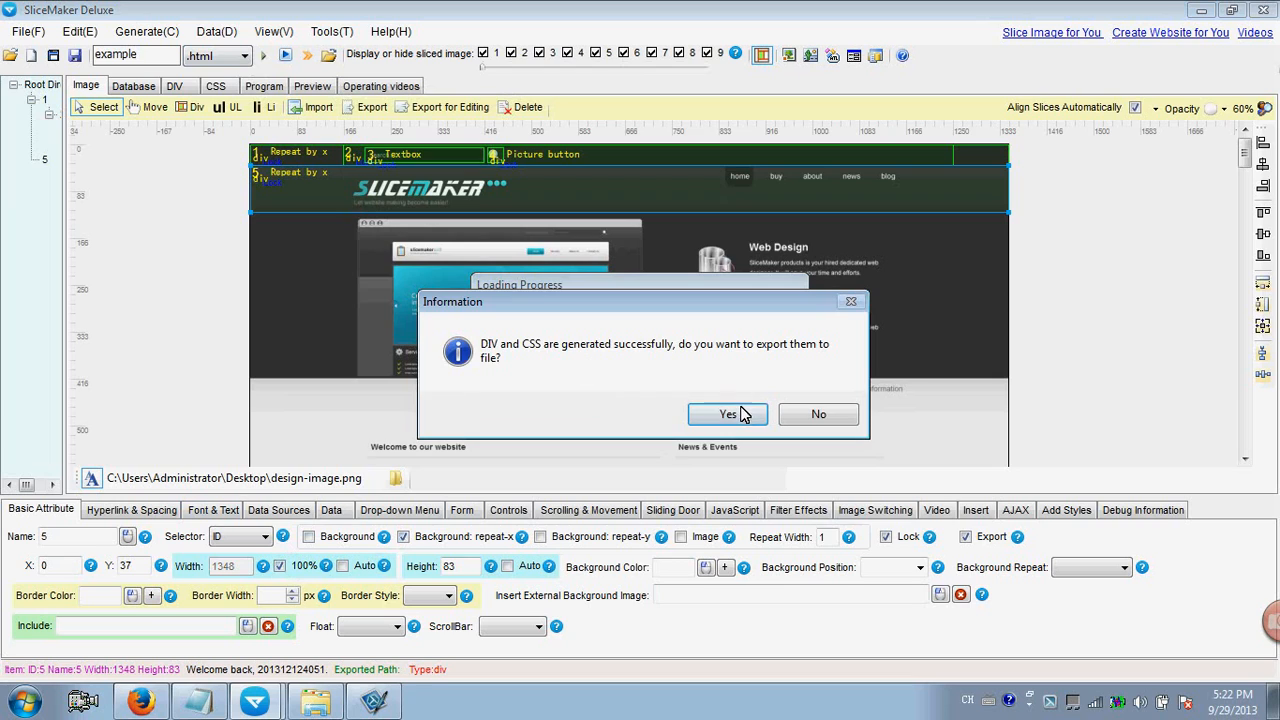
{"action": "left_click", "coordinate": [738, 414]}
{"action": "left_click", "coordinate": [810, 426]}
{"action": "left_click", "coordinate": [738, 416]}
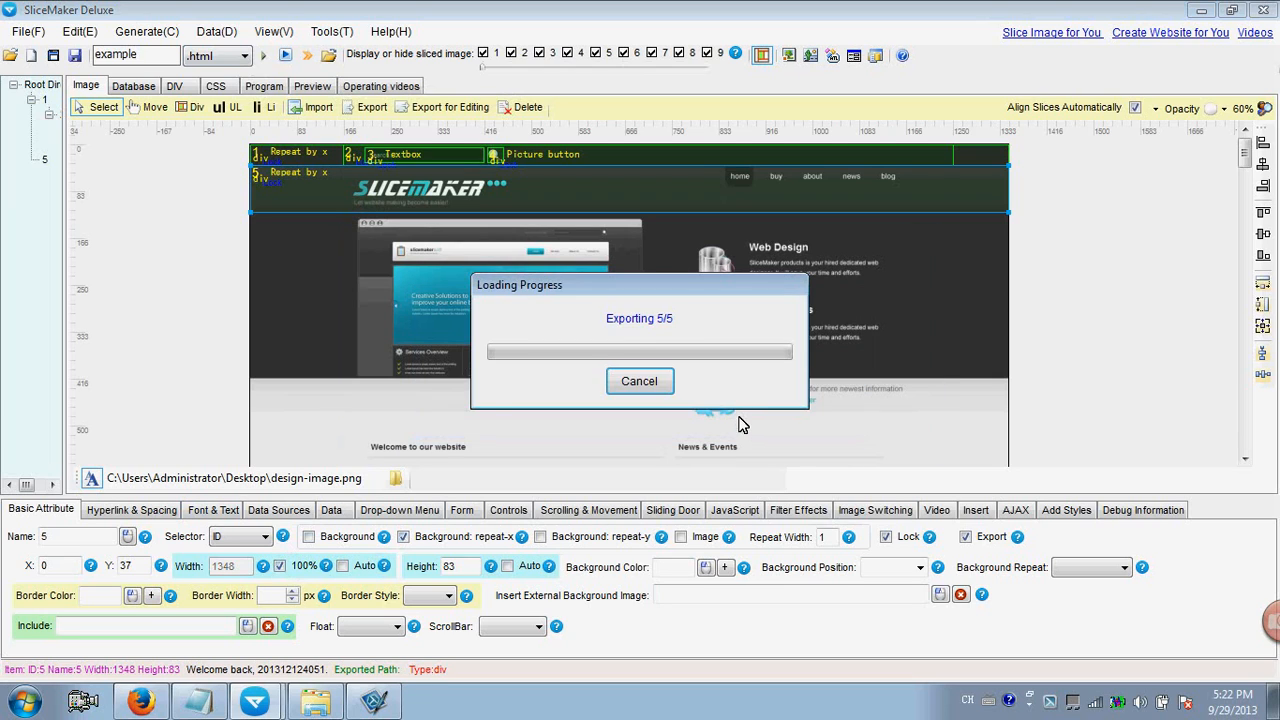
{"action": "left_click", "coordinate": [744, 398]}
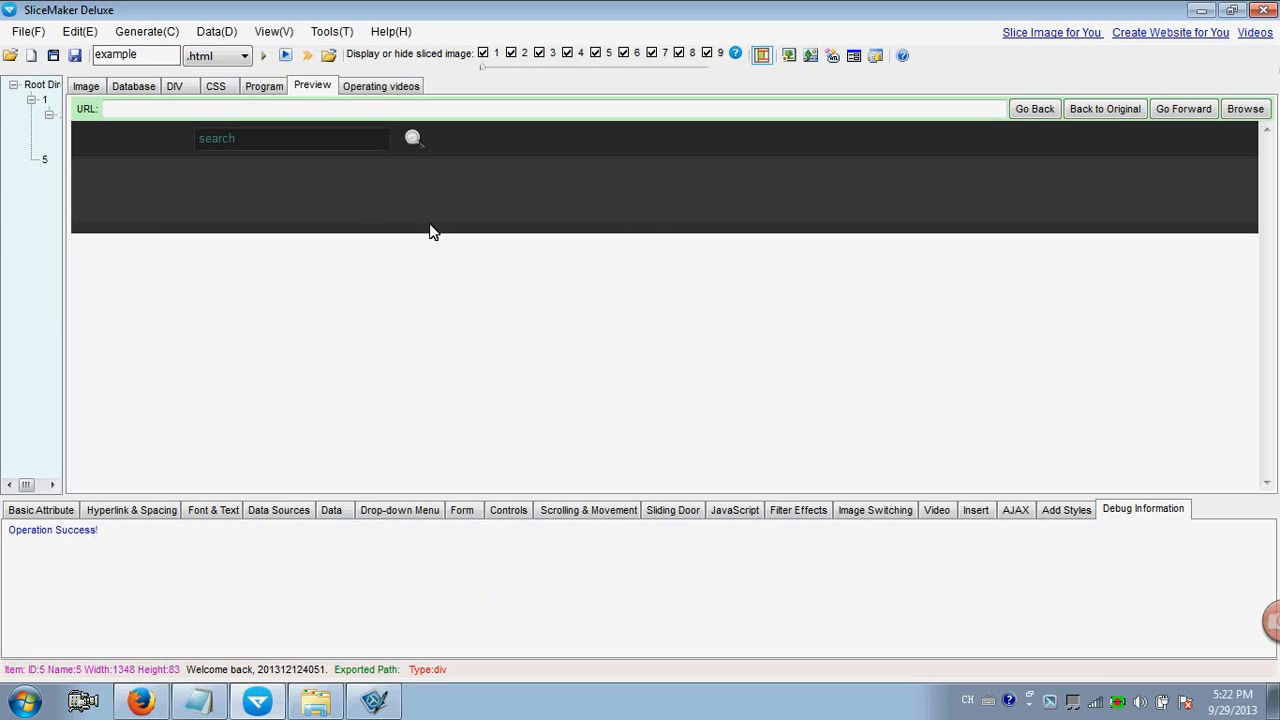
Check the header band in the reloaded example.html in Firefox and return to SliceMaker Deluxe.
{"action": "left_click", "coordinate": [145, 705]}
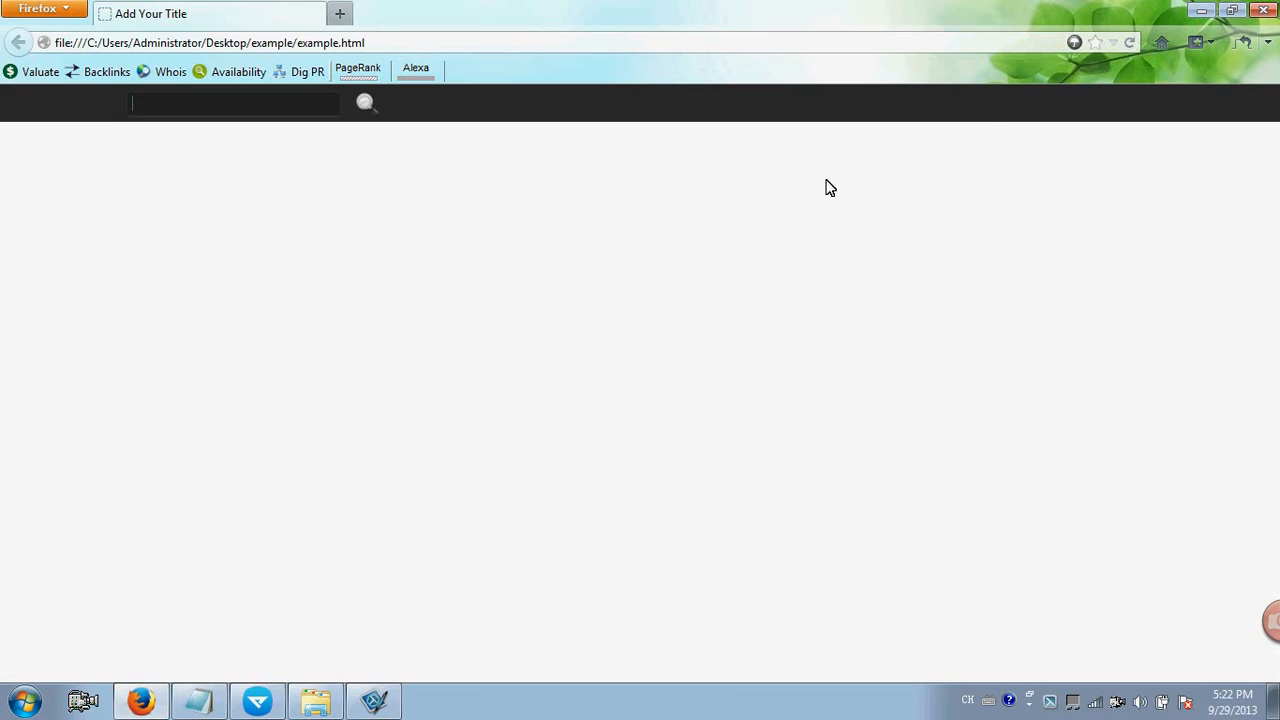
{"action": "left_click", "coordinate": [1130, 42]}
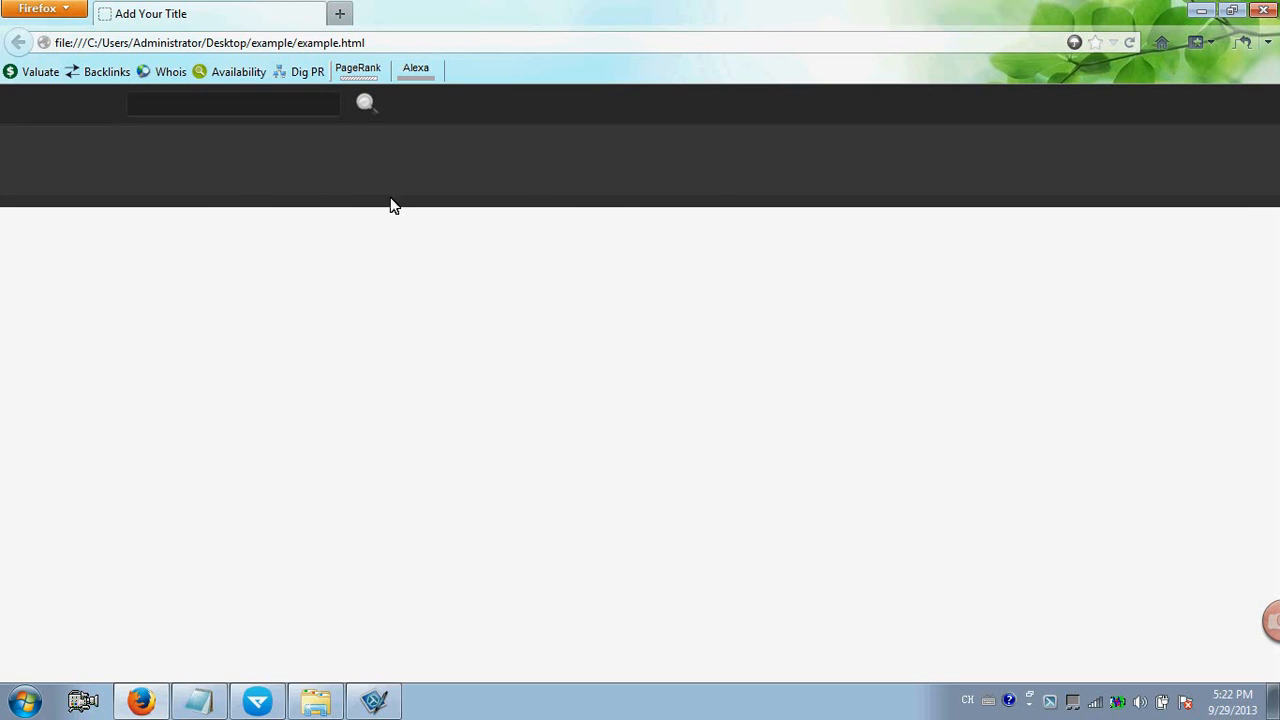
{"action": "left_click", "coordinate": [260, 702]}
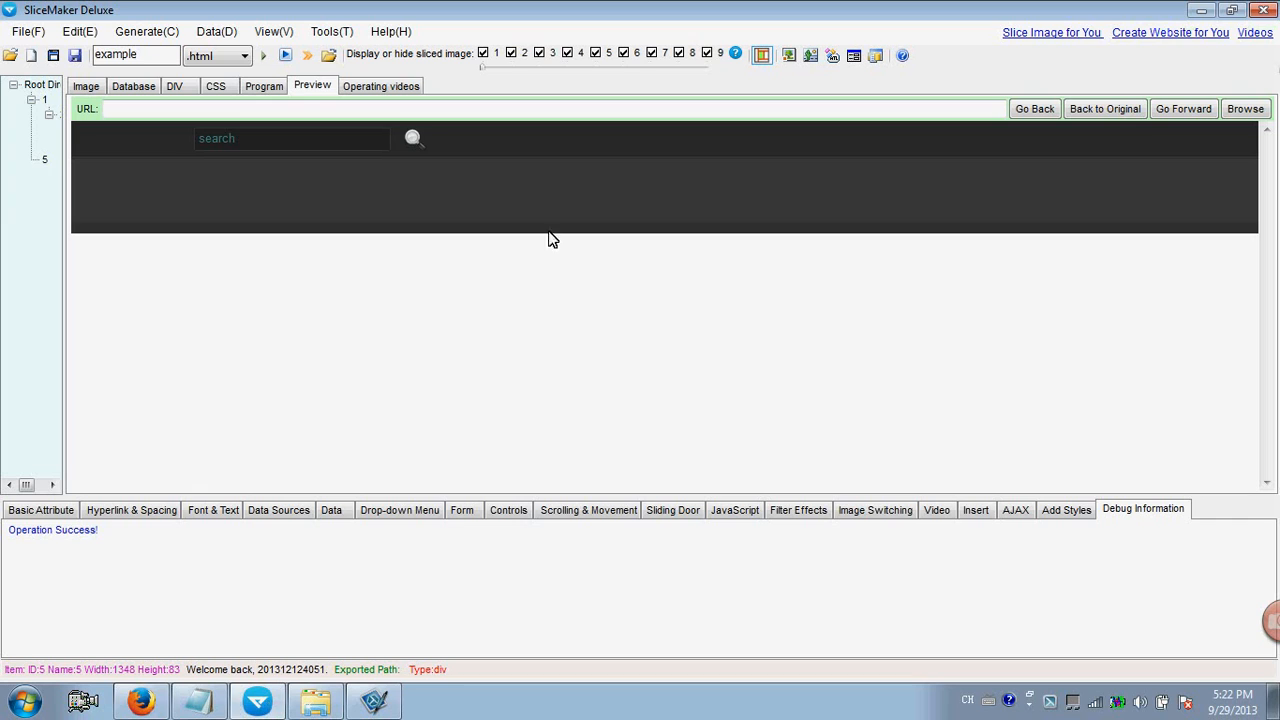
Draw a container Div slice inside the header band and a nested Div about 288 × 62 px around the SliceMaker logo and tagline.
{"action": "left_click", "coordinate": [85, 87]}
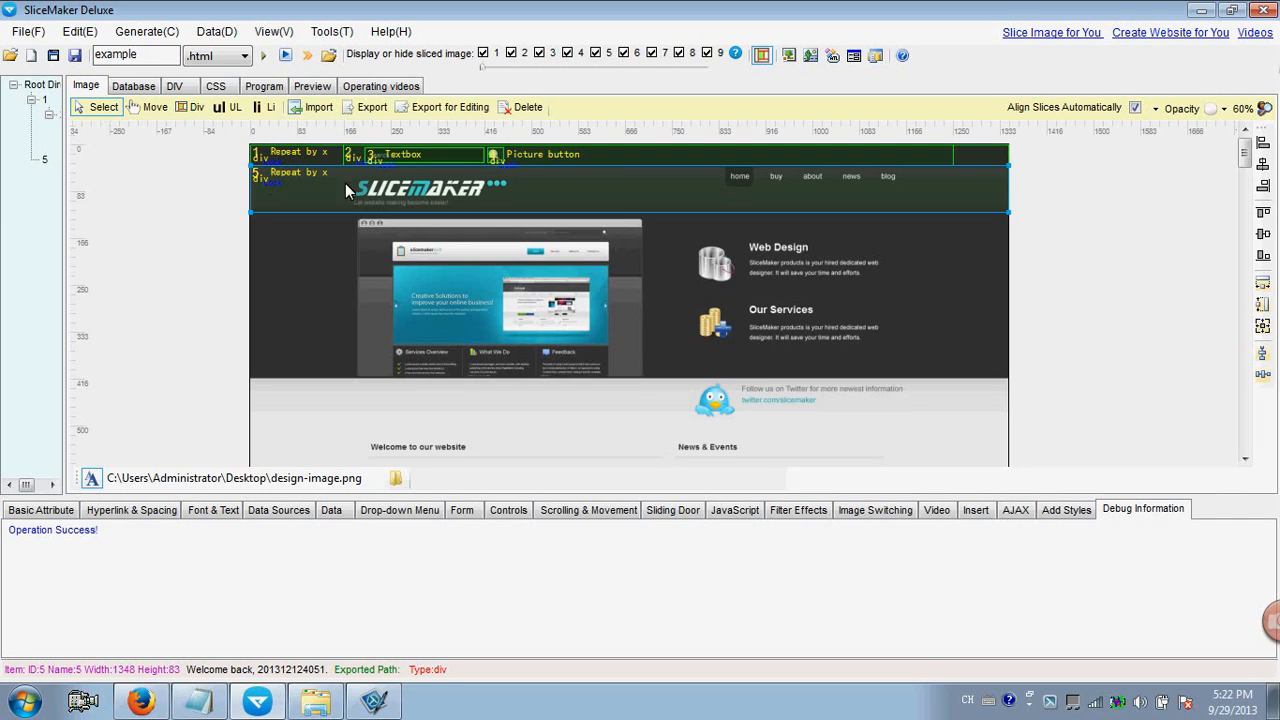
{"action": "left_click", "coordinate": [195, 107]}
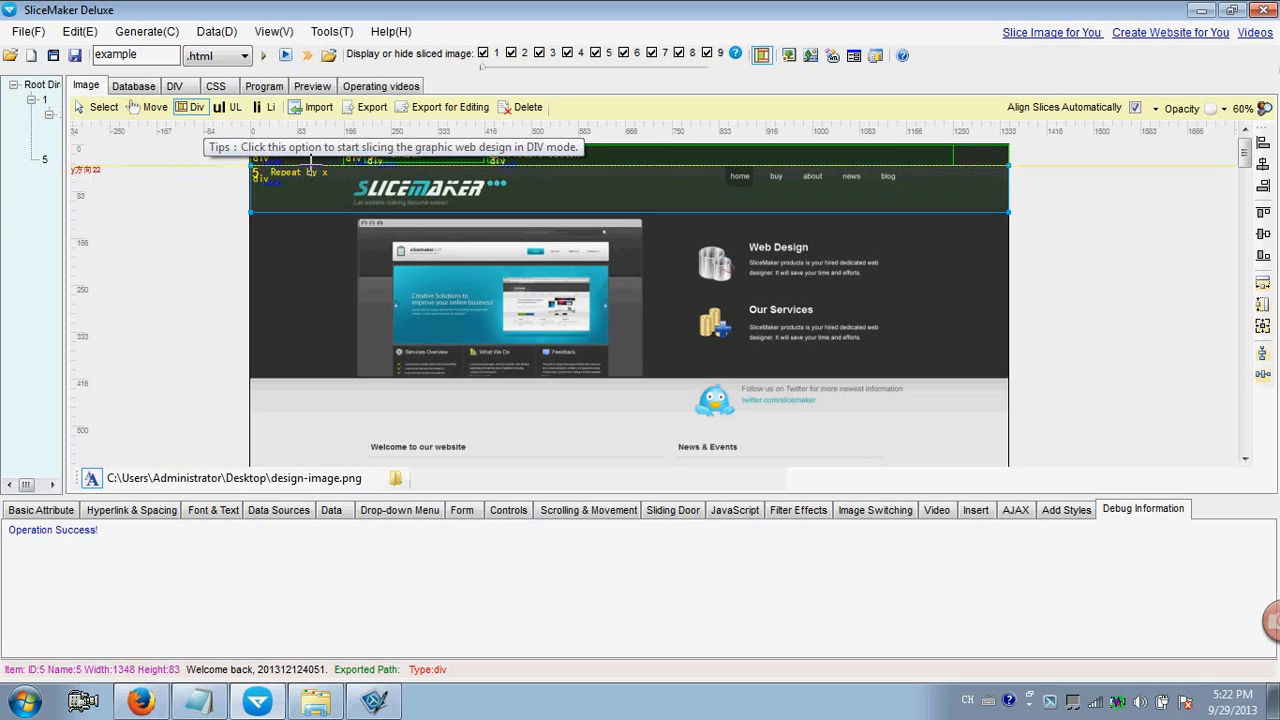
{"action": "left_click_drag", "start_coordinate": [310, 167], "coordinate": [962, 212]}
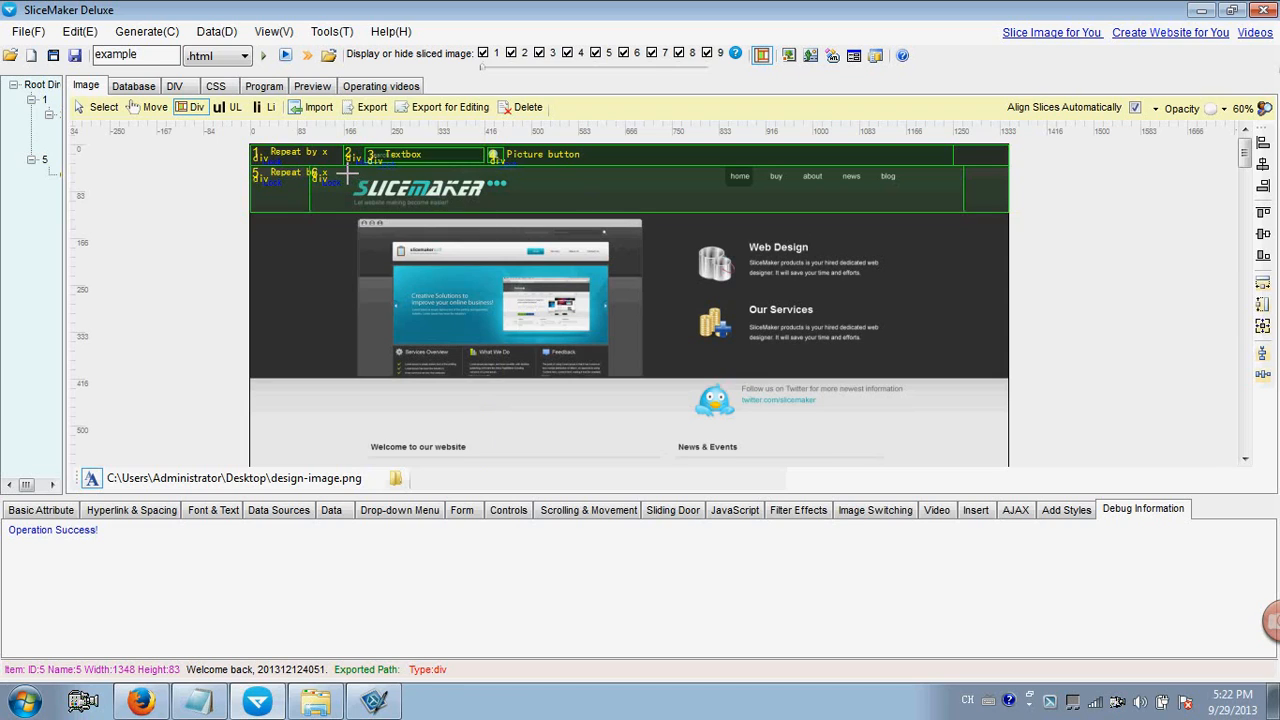
{"action": "left_click_drag", "start_coordinate": [349, 176], "coordinate": [510, 207]}
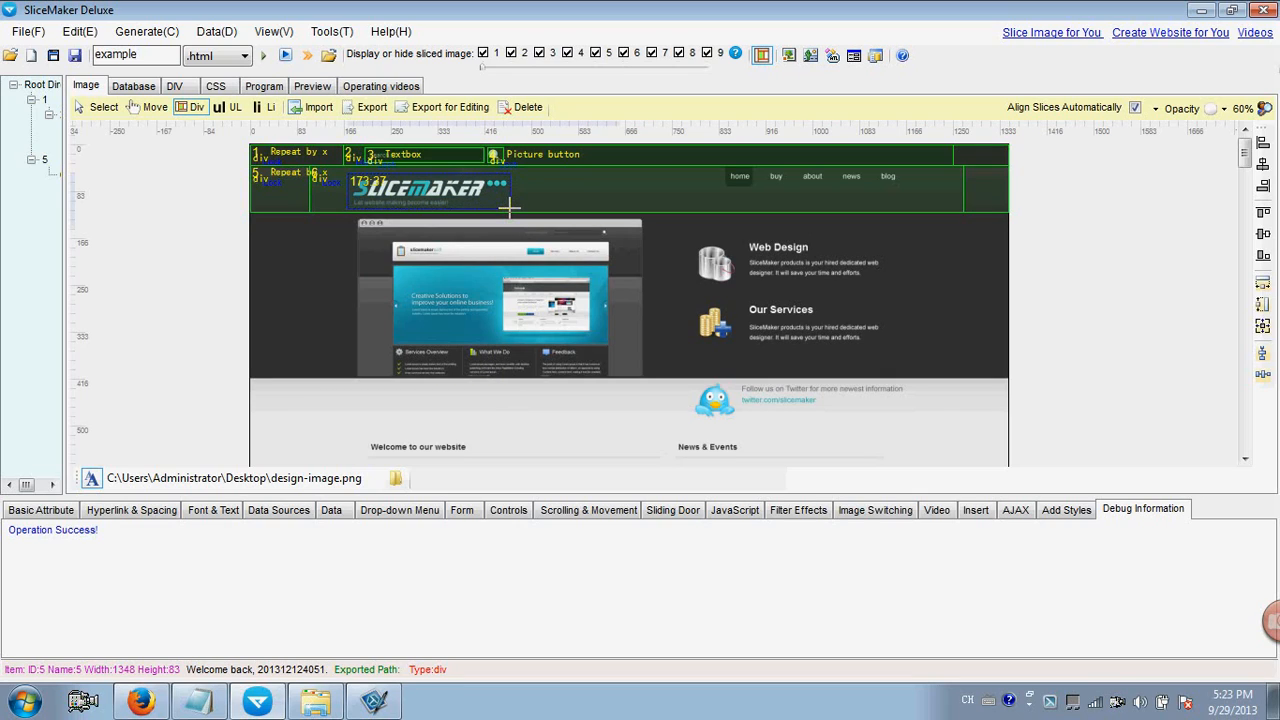
{"action": "left_click_drag", "start_coordinate": [510, 207], "coordinate": [510, 209]}
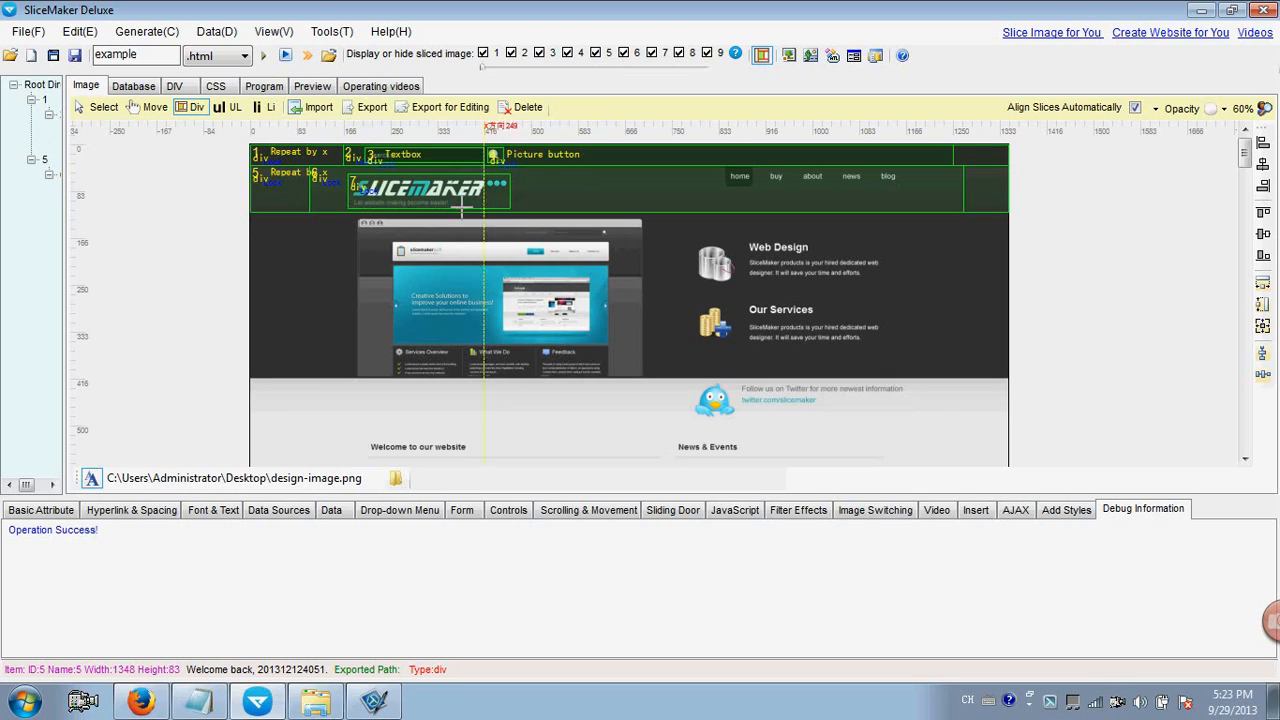
Set the logo slice to be output as an image.
{"action": "left_click", "coordinate": [100, 107]}
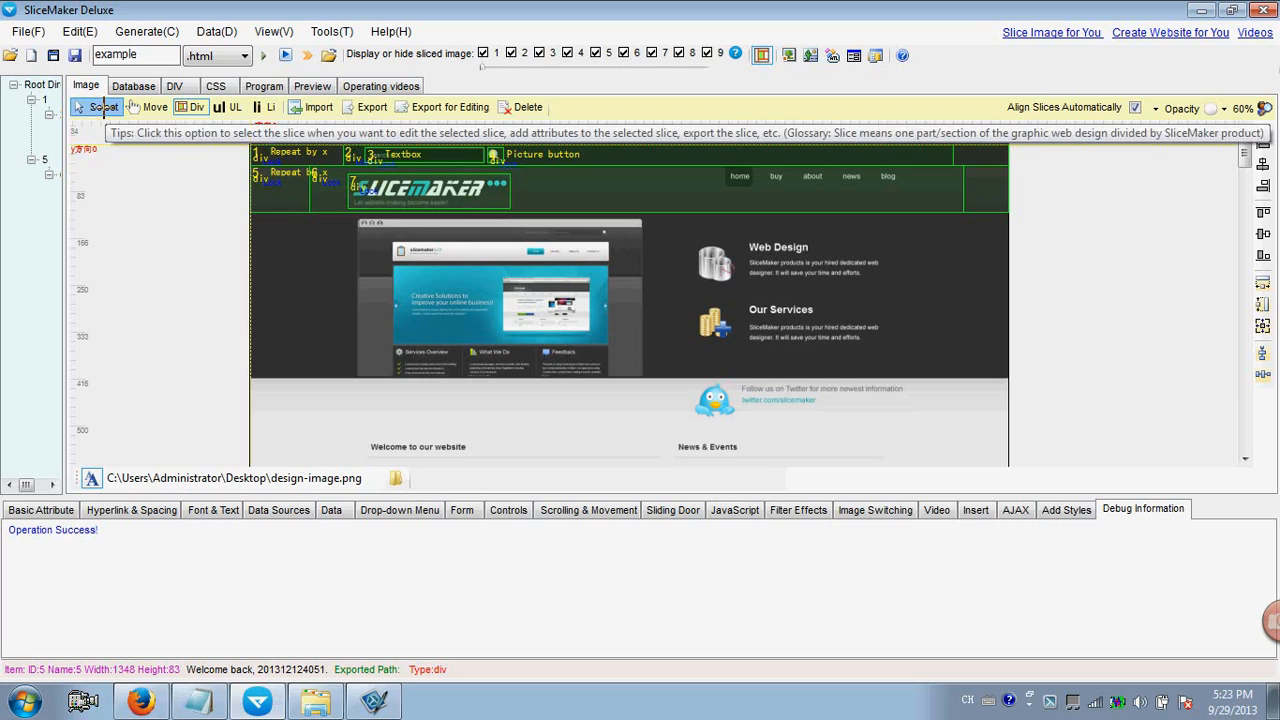
{"action": "left_click", "coordinate": [382, 190]}
{"action": "left_click", "coordinate": [40, 509]}
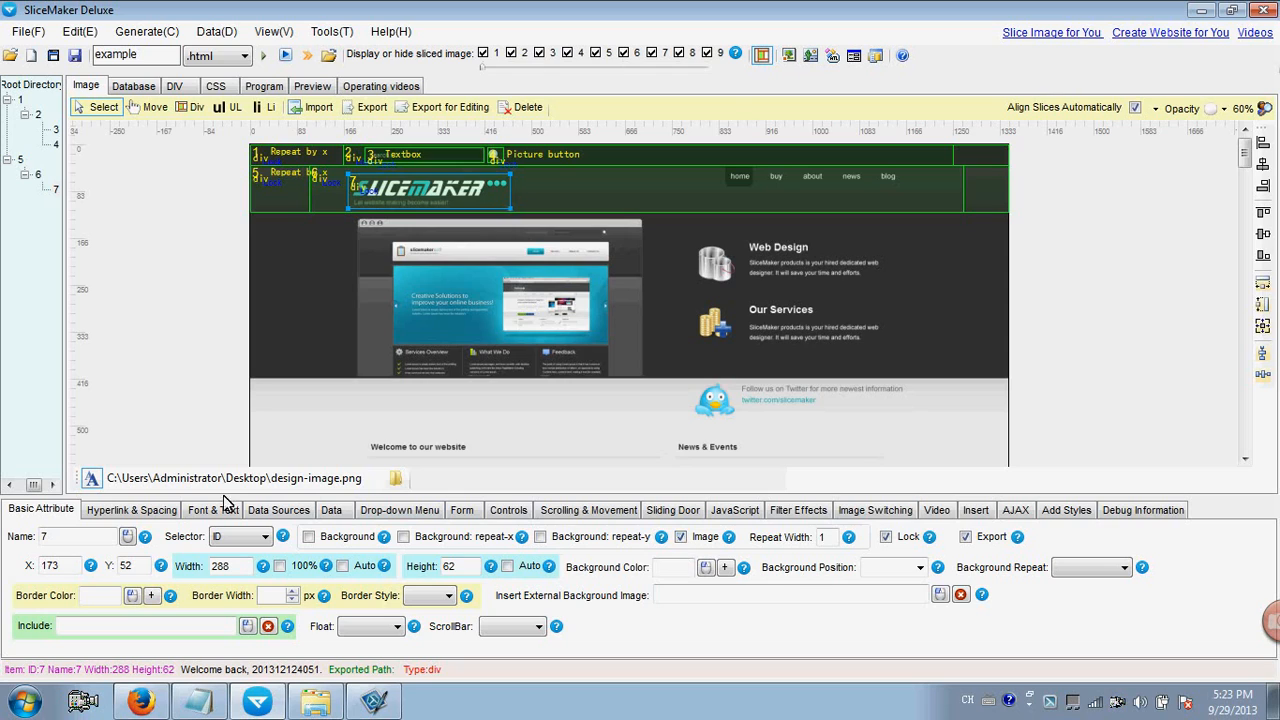
Link the logo slice to example.html and give the link the title "Our Homepage".
{"action": "left_click", "coordinate": [140, 510]}
{"action": "left_click", "coordinate": [158, 557]}
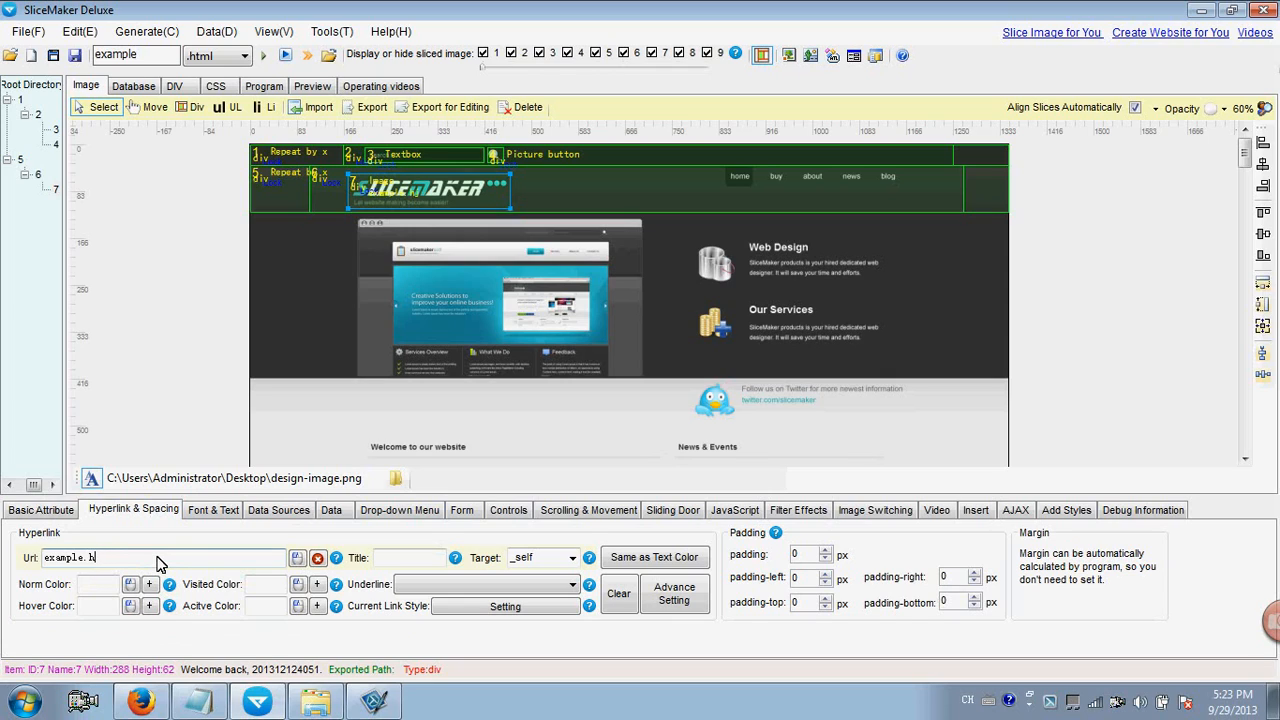
{"action": "type", "text": "example.html"}
{"action": "left_click", "coordinate": [422, 557]}
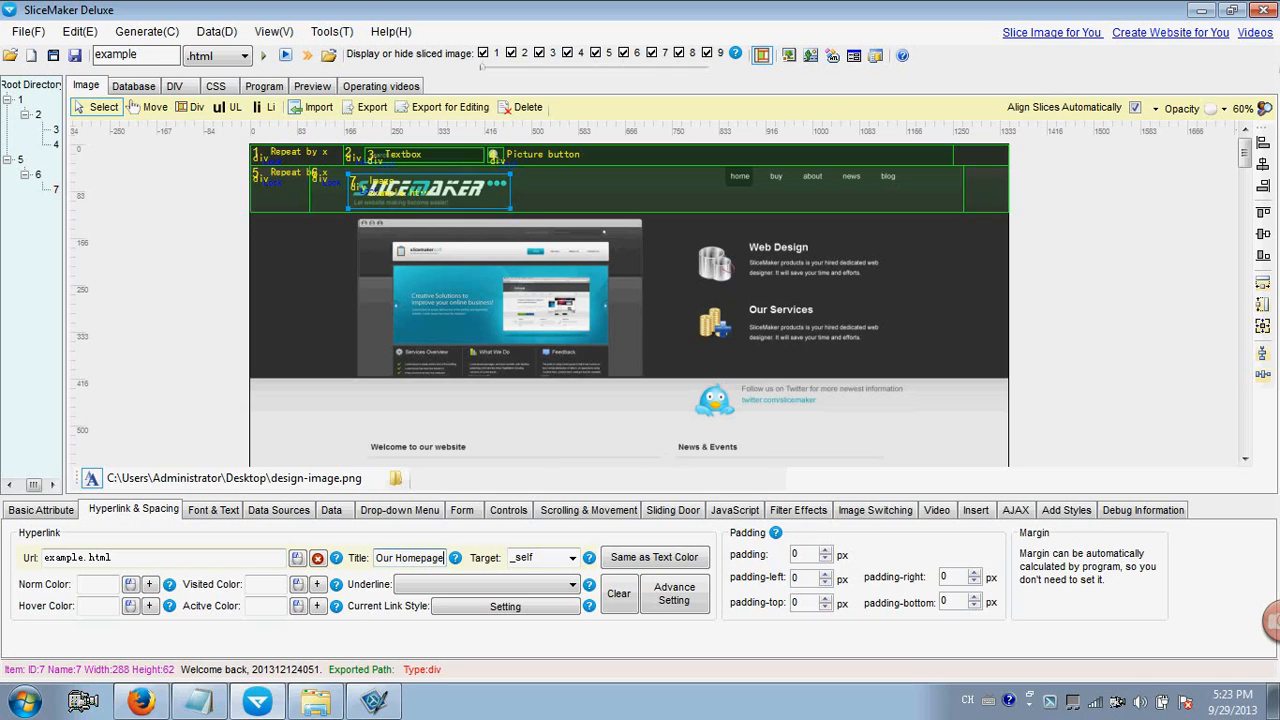
Regenerate the webpage with the linked logo and export it over the existing example.html.
{"action": "left_click", "coordinate": [264, 55]}
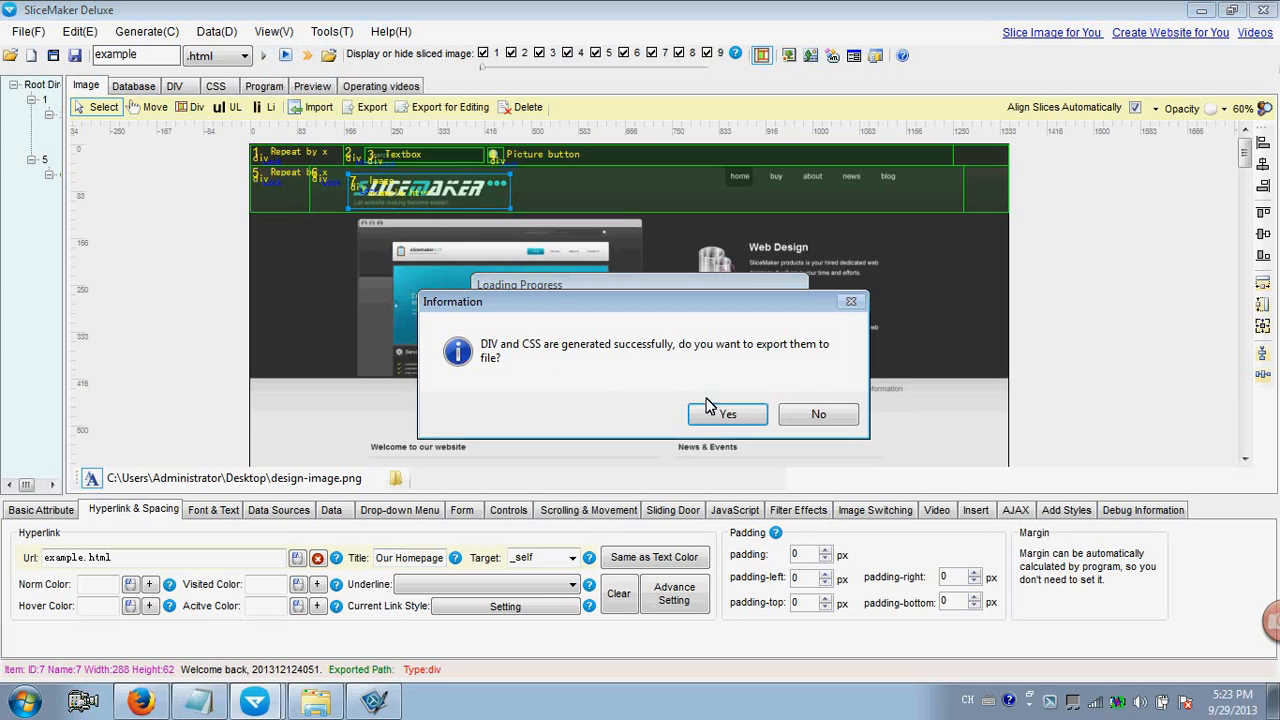
{"action": "left_click", "coordinate": [716, 412]}
{"action": "left_click", "coordinate": [795, 430]}
{"action": "left_click", "coordinate": [734, 414]}
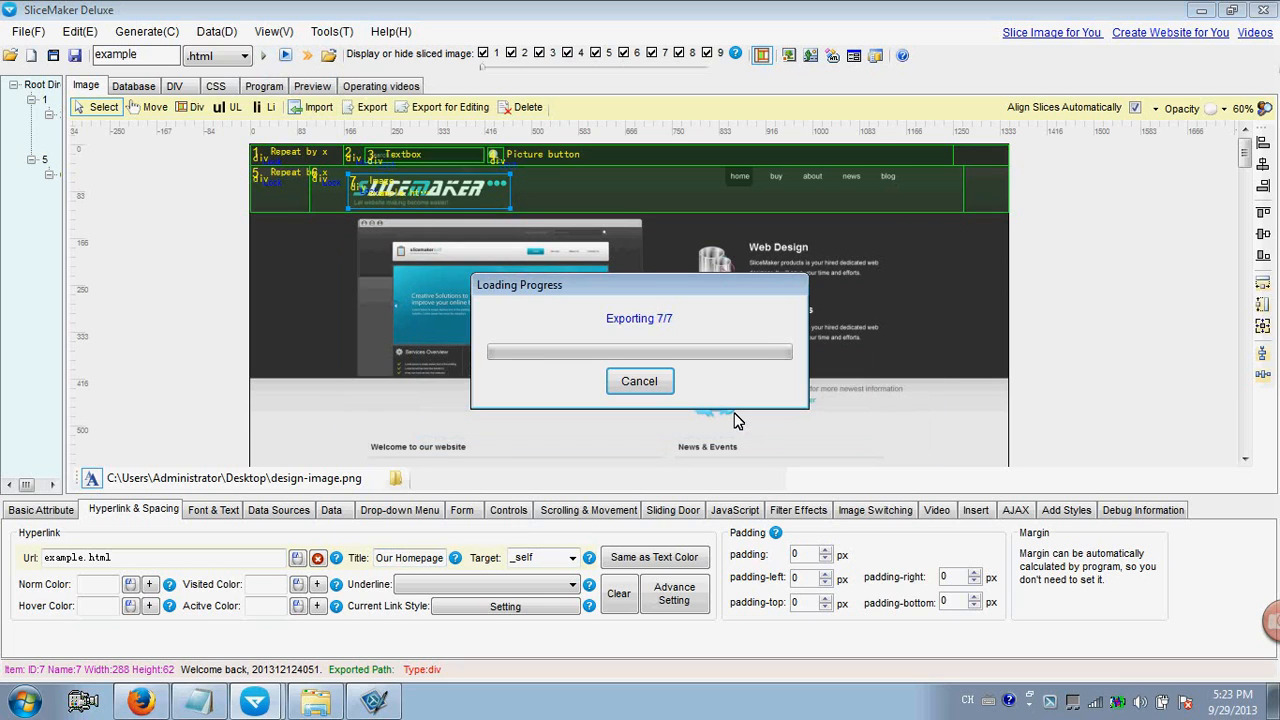
{"action": "left_click", "coordinate": [735, 395]}
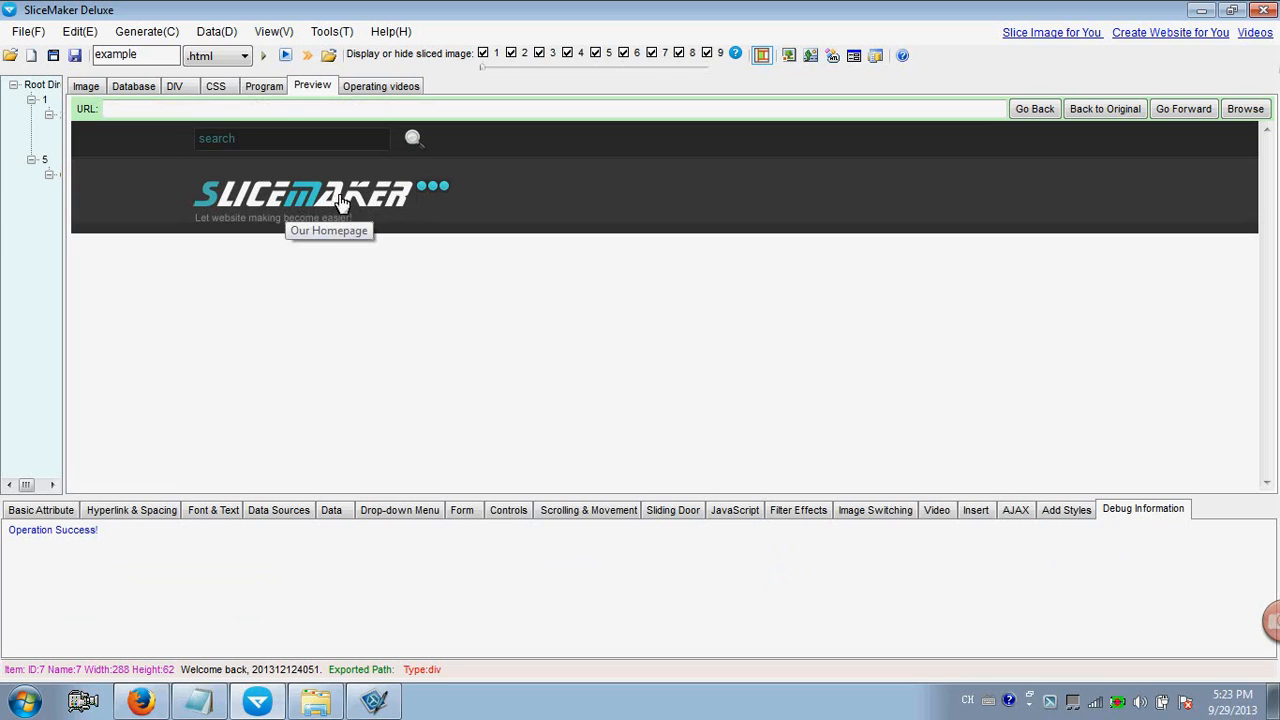
Check the logo link and search box of example.html in Firefox and return to SliceMaker Deluxe.
{"action": "left_click", "coordinate": [148, 706]}
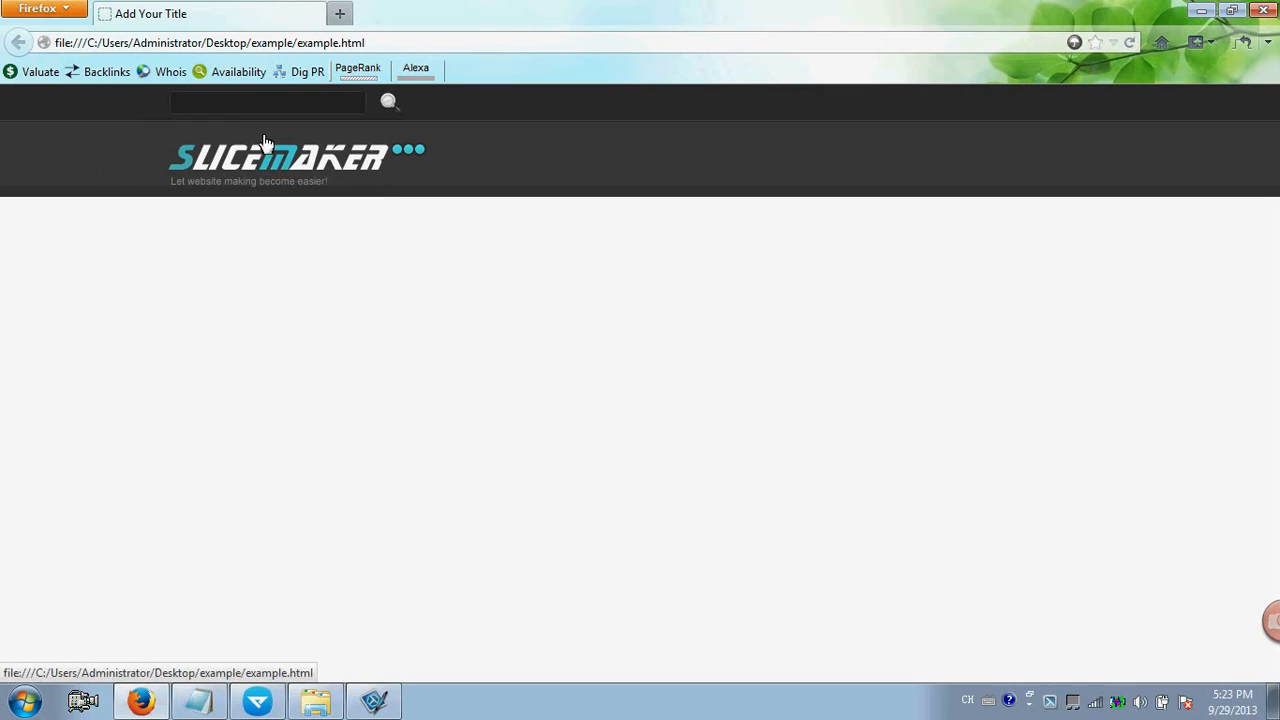
{"action": "left_click", "coordinate": [281, 108]}
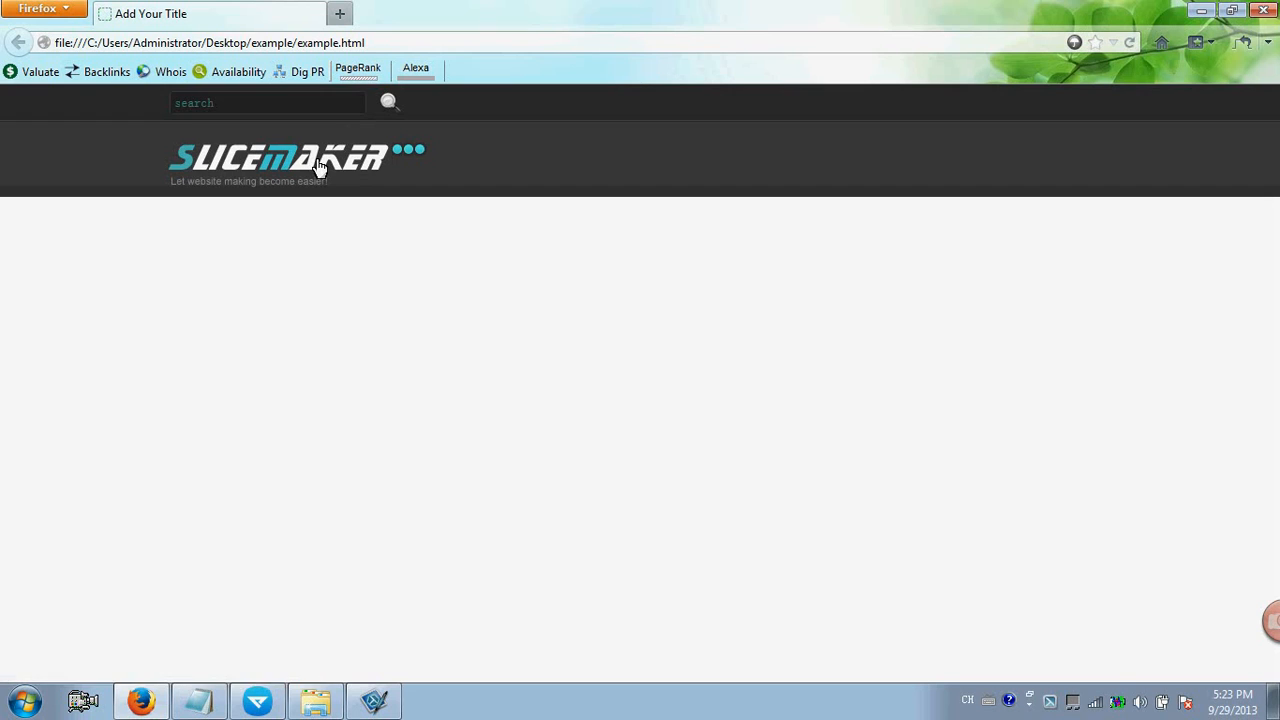
{"action": "left_click", "coordinate": [258, 703]}
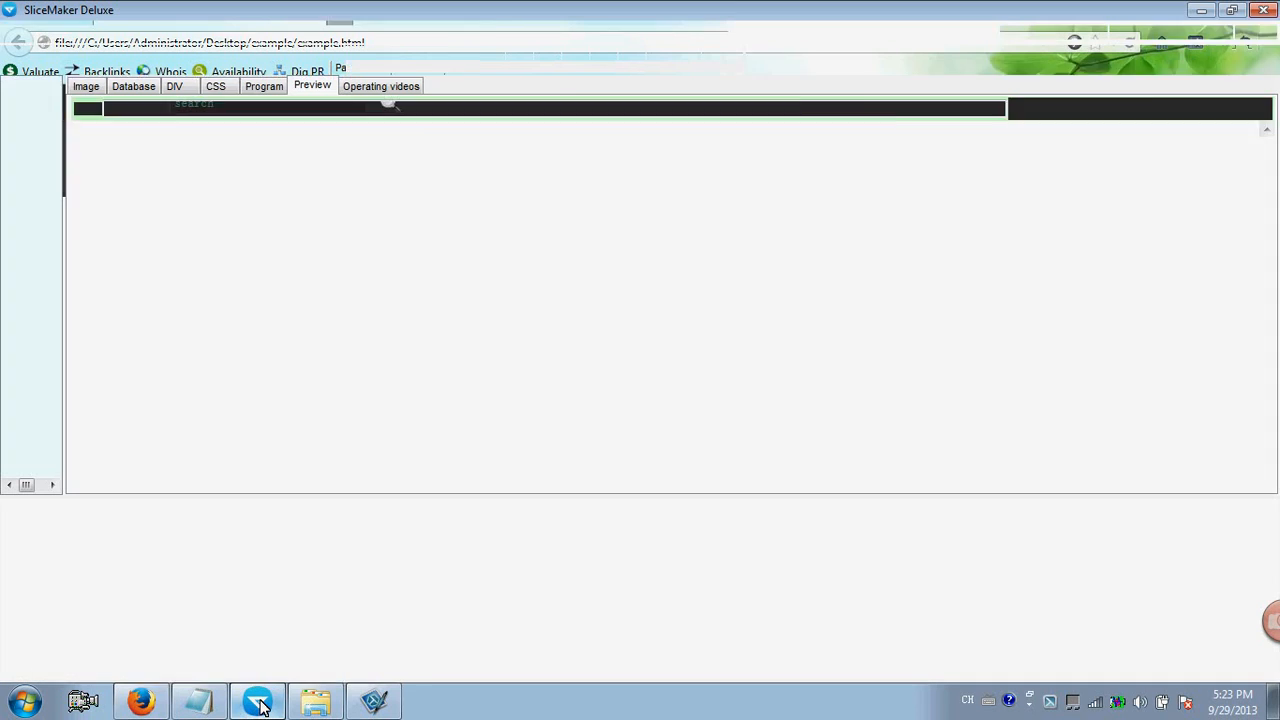
Draw a Div slice about 310 × 40 px around the home–blog navigation in the header band and select it.
{"action": "left_click", "coordinate": [87, 86]}
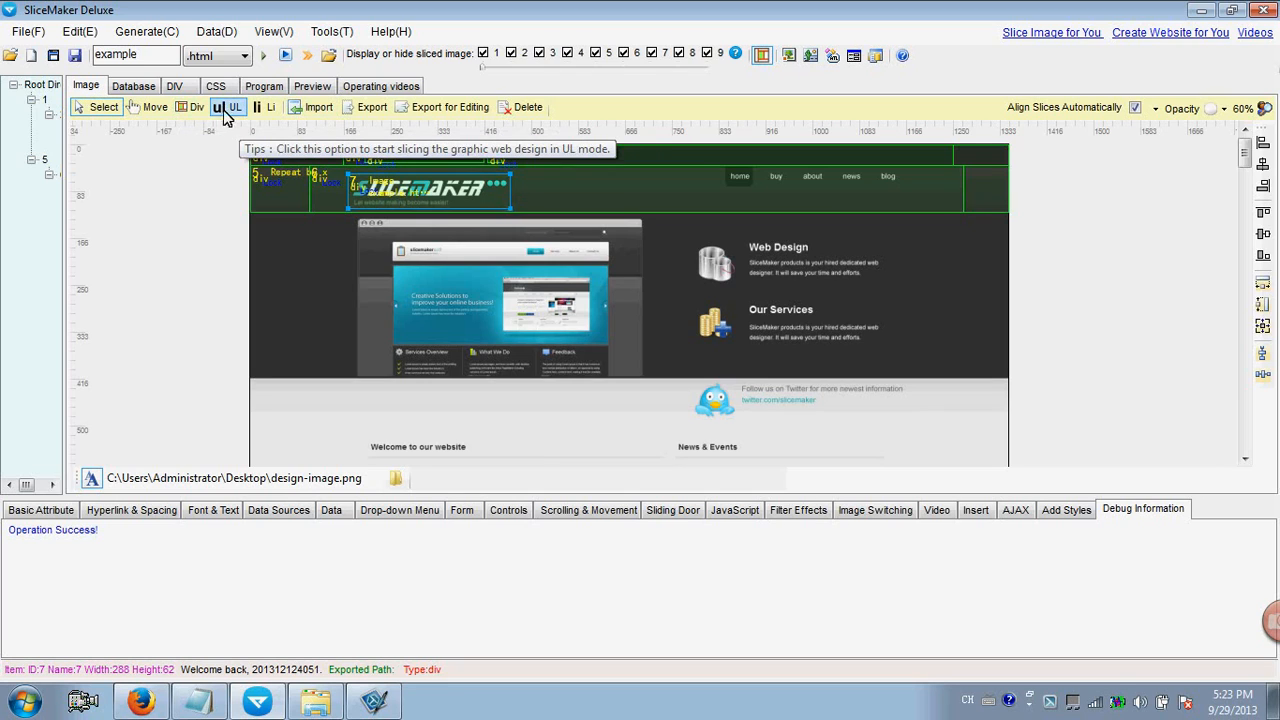
{"action": "left_click", "coordinate": [191, 107]}
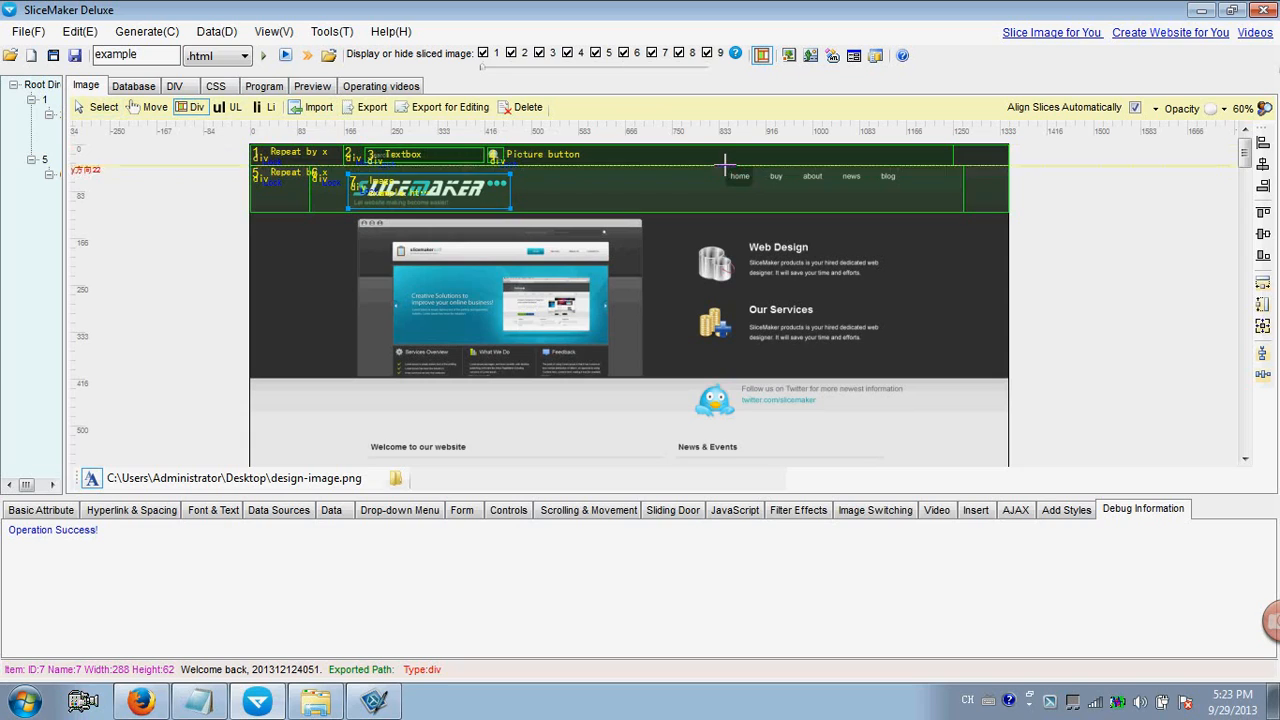
{"action": "left_click_drag", "start_coordinate": [727, 165], "coordinate": [899, 187]}
{"action": "left_click", "coordinate": [100, 107]}
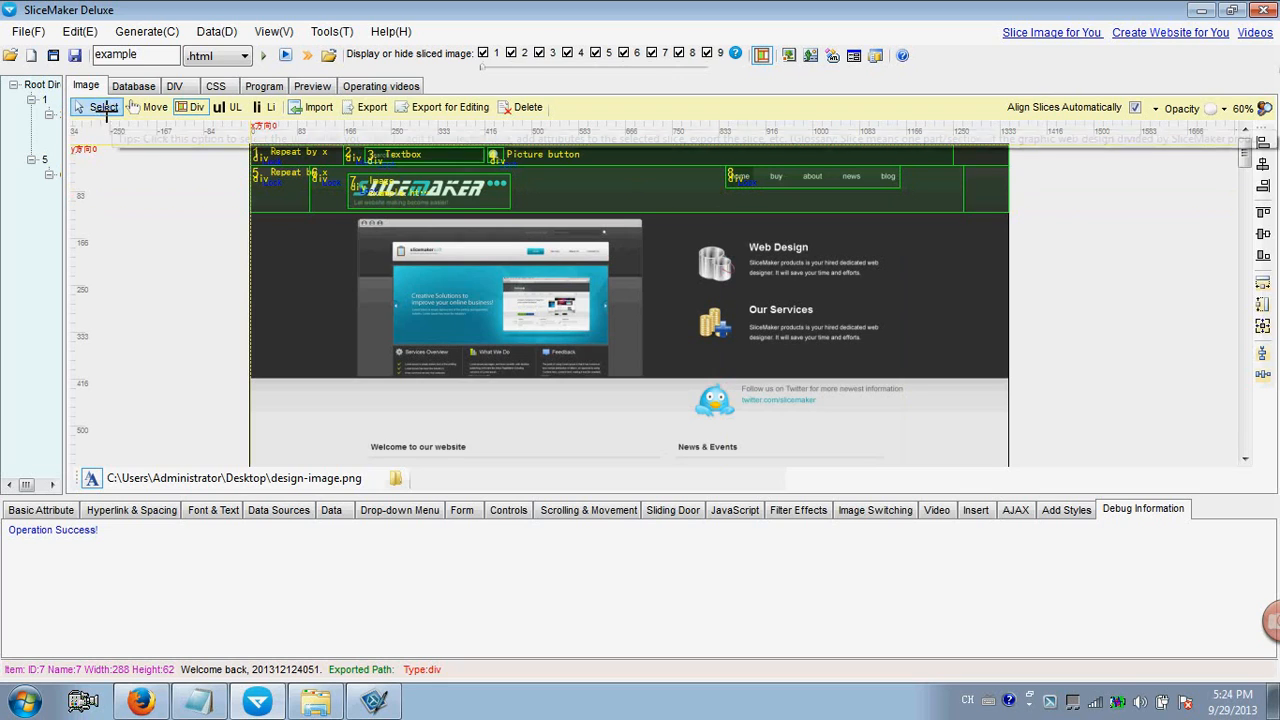
{"action": "left_click", "coordinate": [740, 180]}
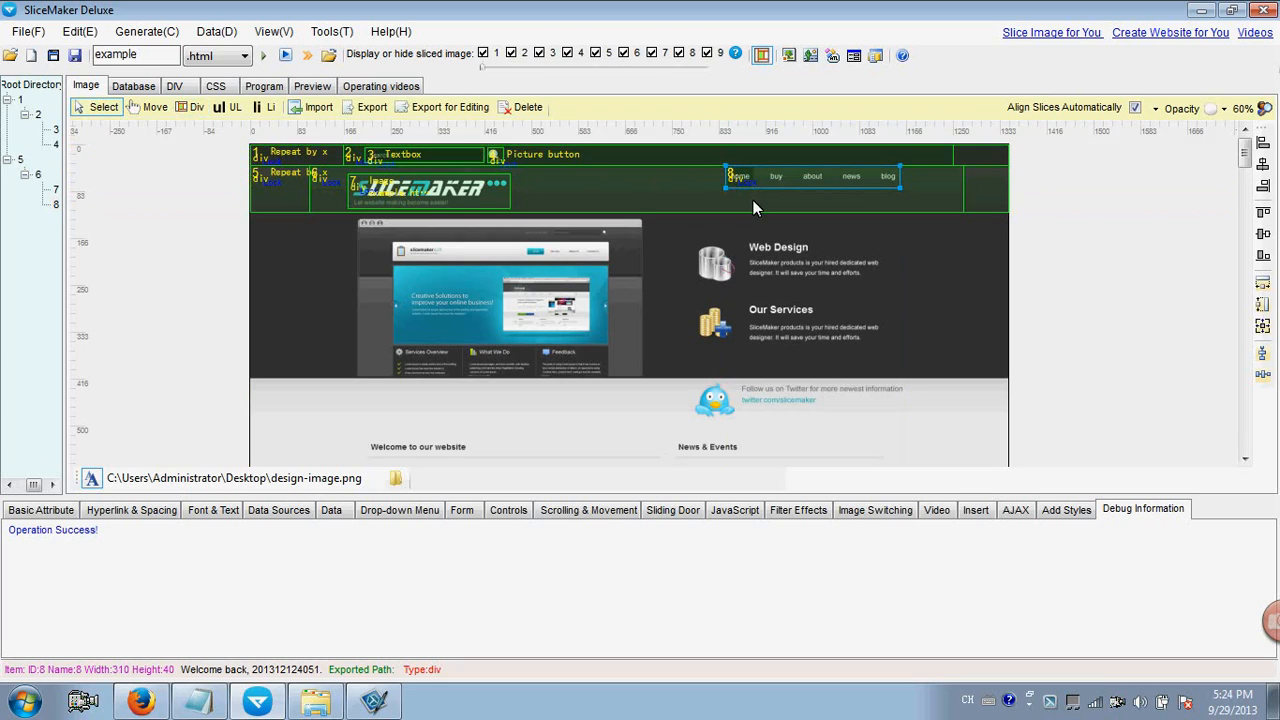
Set the navigation slice as a sliding door with the title bar on the top and a leading width of 0.
{"action": "left_click", "coordinate": [674, 509]}
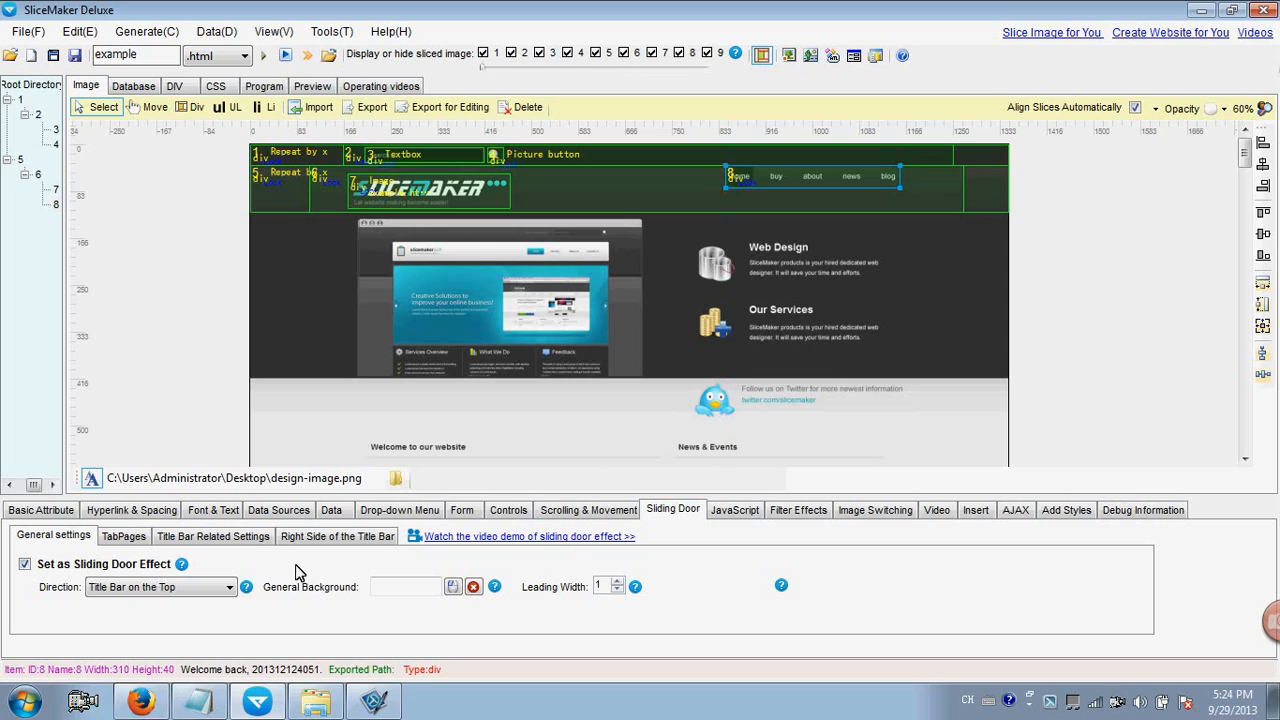
{"action": "left_click_drag", "start_coordinate": [601, 585], "coordinate": [587, 587]}
{"action": "type", "text": "0"}
Add five tab pages to the sliding door of the navigation slice.
{"action": "left_click", "coordinate": [1240, 108]}
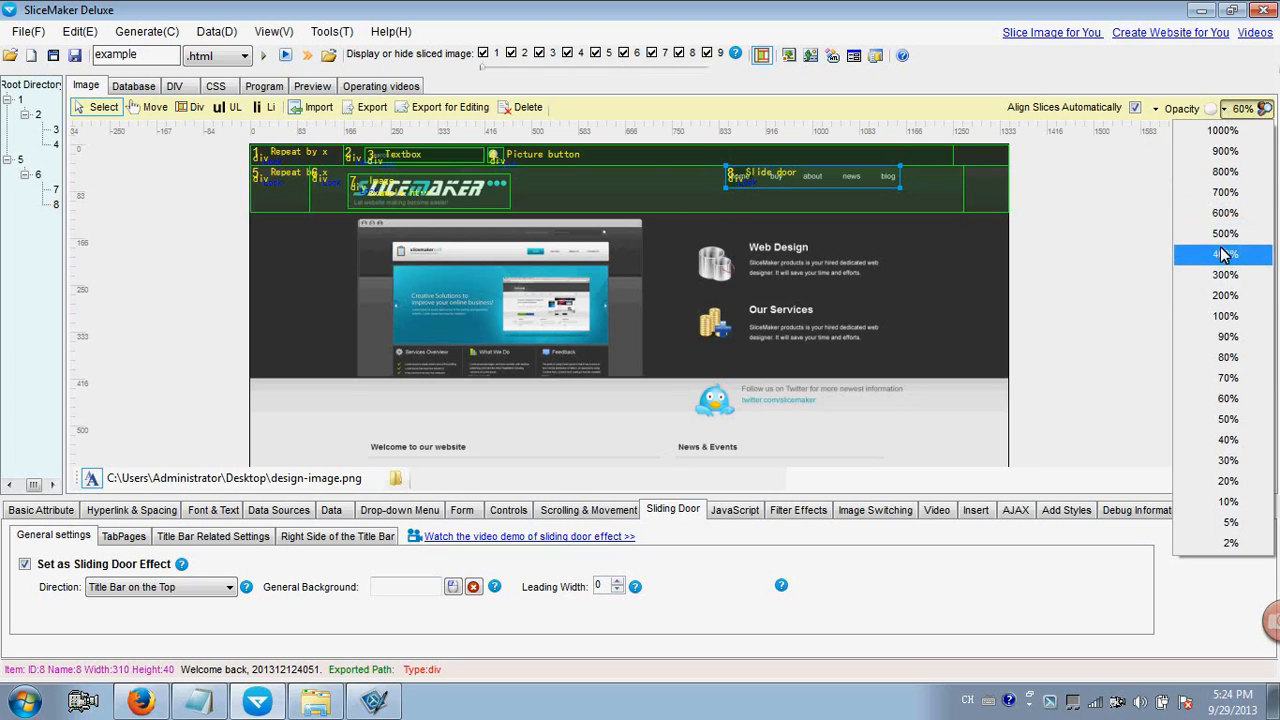
{"action": "left_click", "coordinate": [1230, 318]}
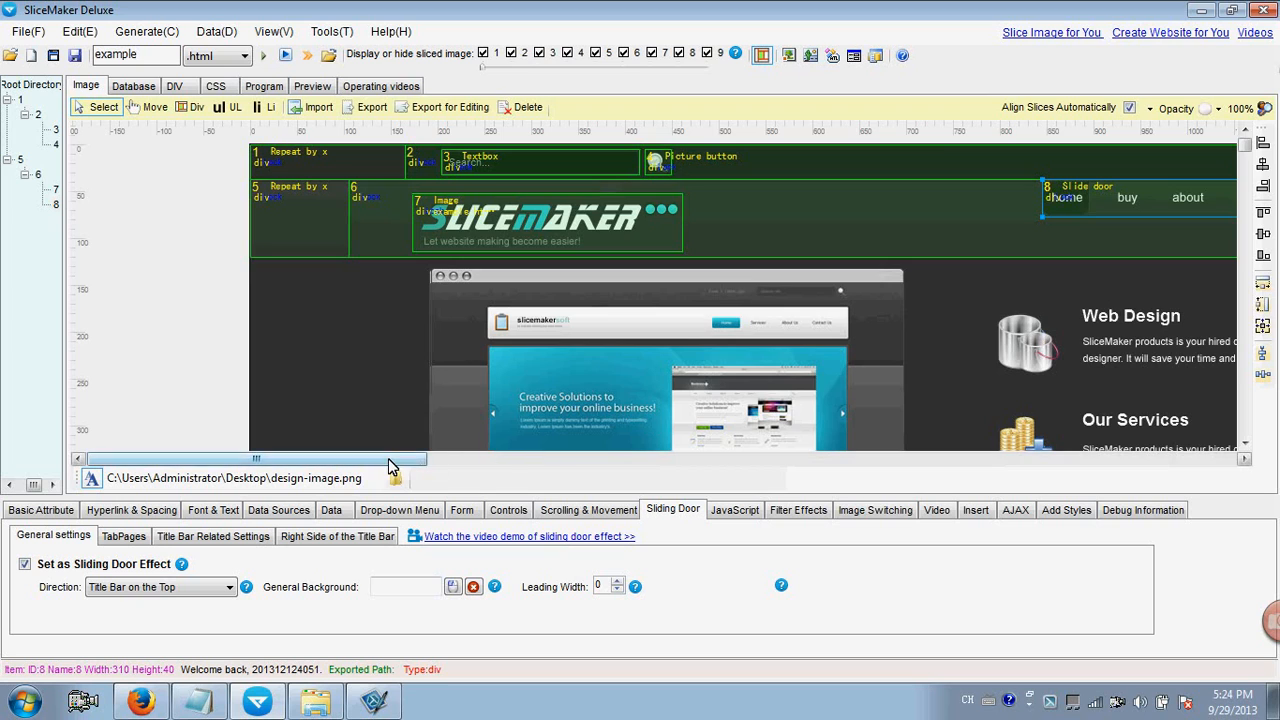
{"action": "left_click_drag", "start_coordinate": [388, 458], "coordinate": [1147, 502]}
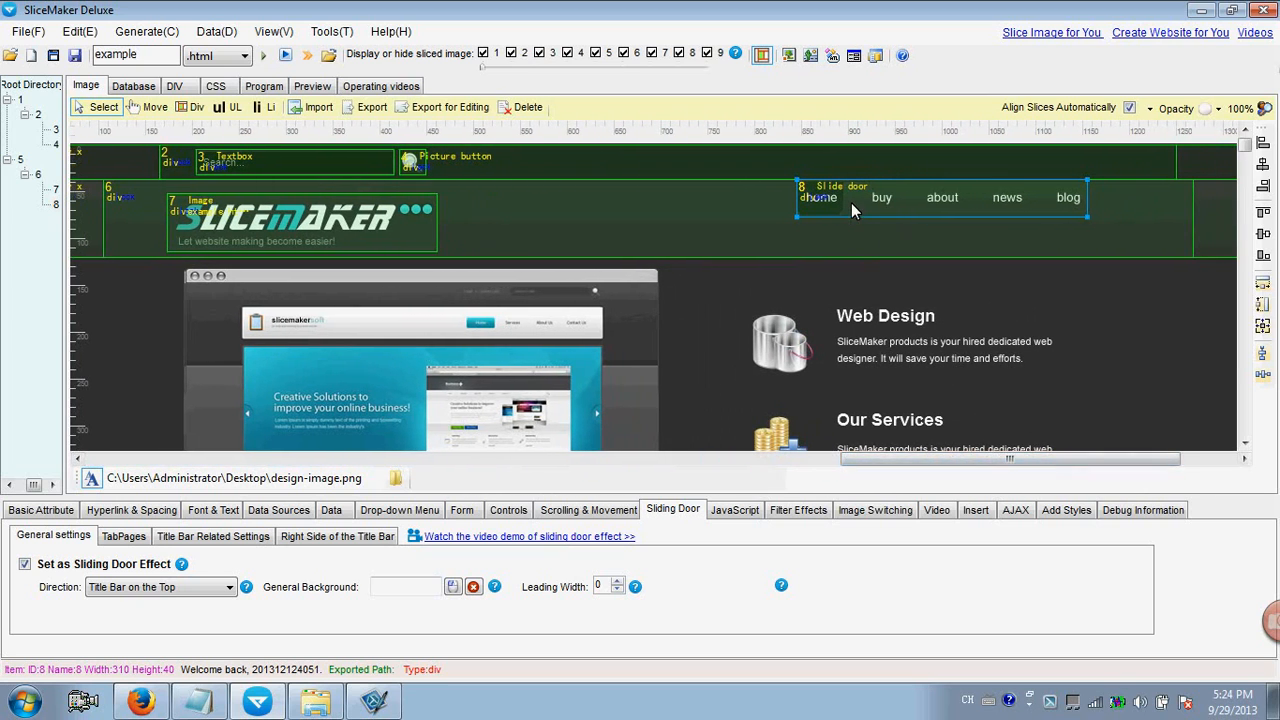
{"action": "left_click", "coordinate": [137, 537]}
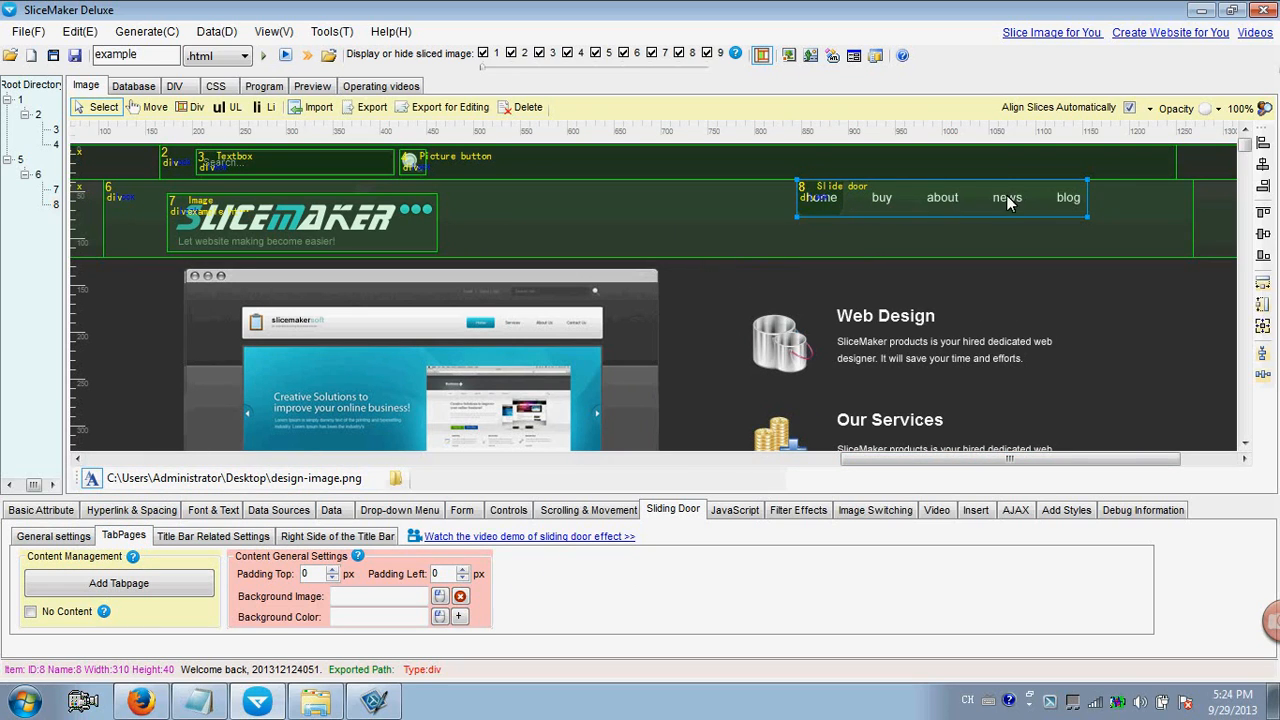
{"action": "left_click", "coordinate": [134, 592]}
{"action": "left_click", "coordinate": [193, 566]}
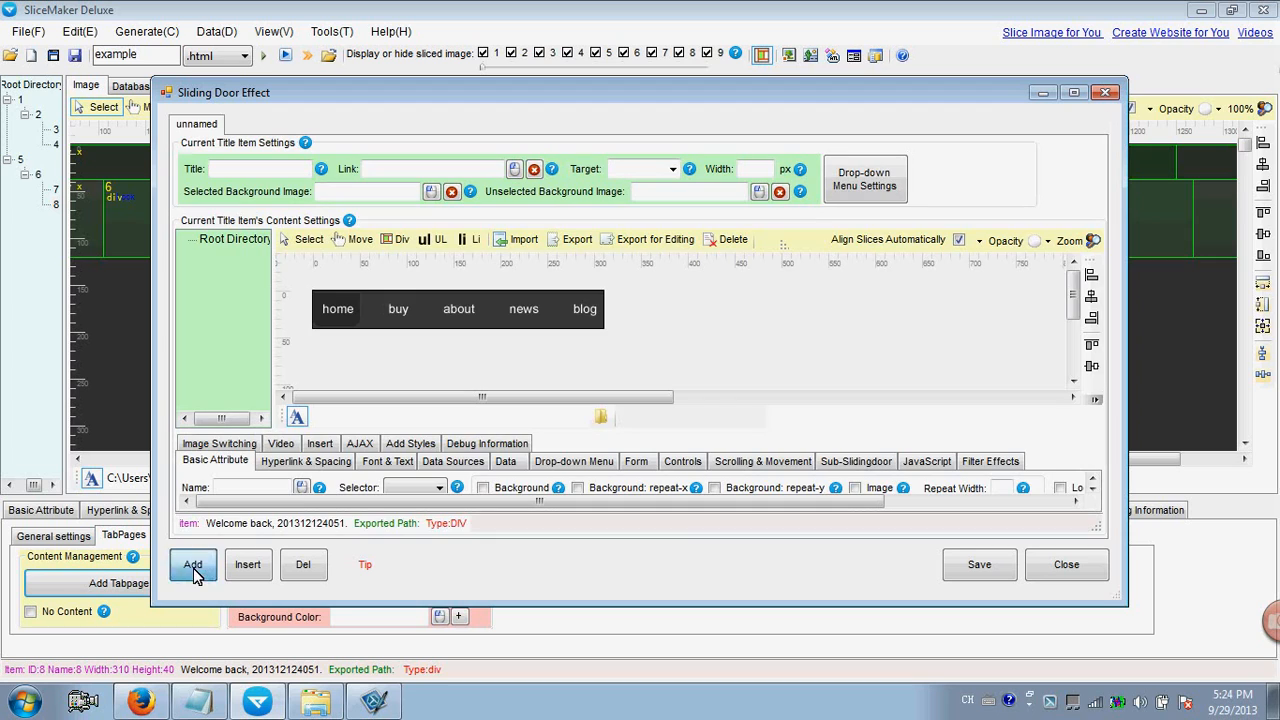
{"action": "left_click", "coordinate": [193, 566]}
{"action": "left_click", "coordinate": [193, 566]}
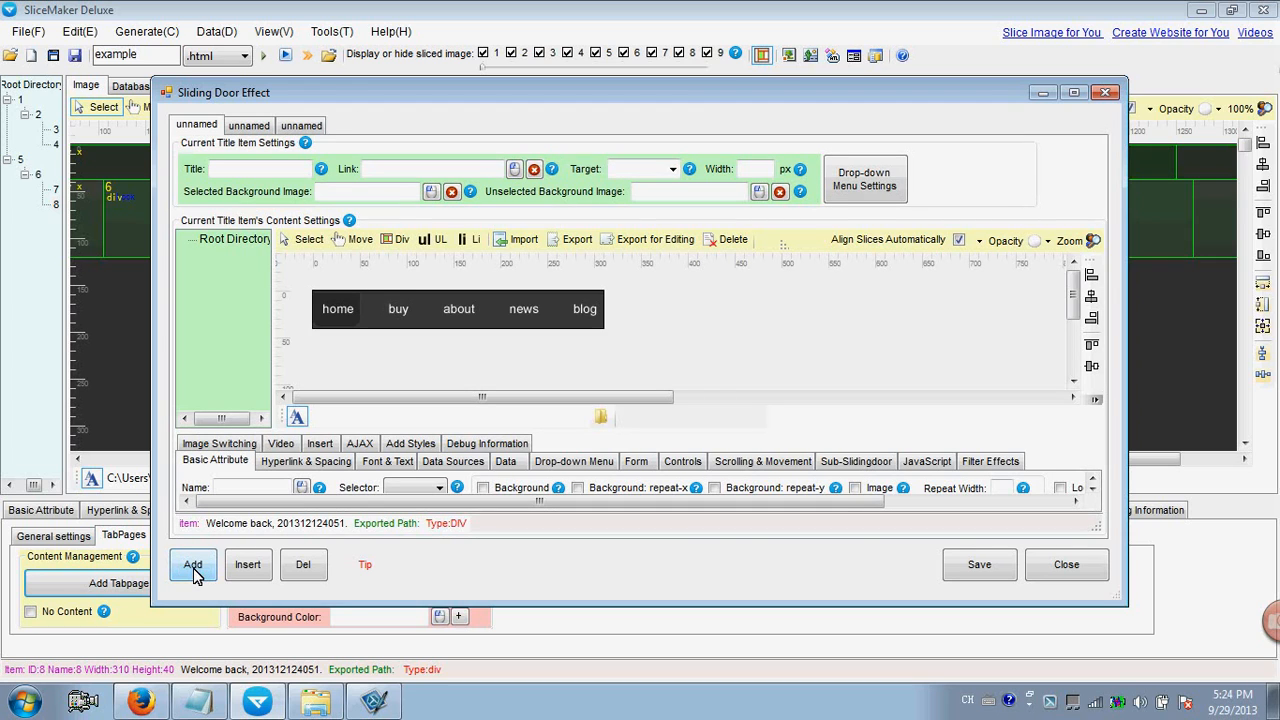
{"action": "left_click", "coordinate": [193, 566]}
{"action": "left_click", "coordinate": [193, 566]}
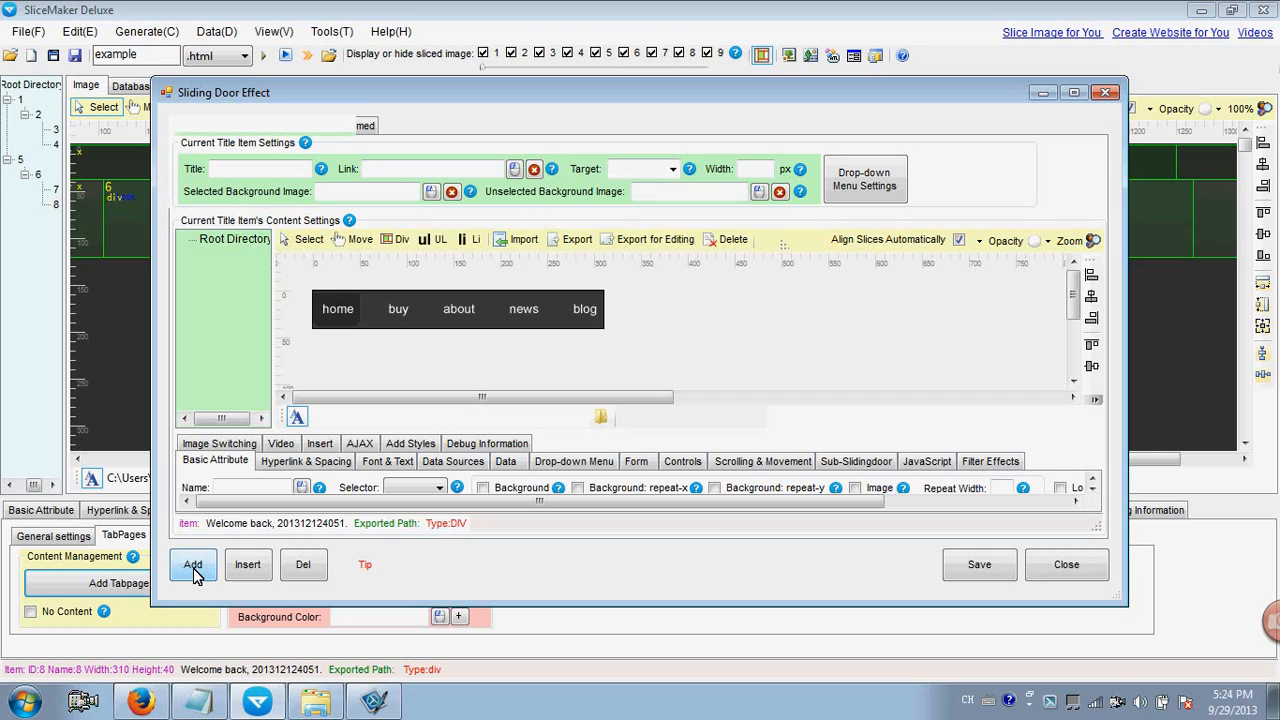
Title the first two sliding door tab pages "home" and "buy", with home in lowercase.
{"action": "left_click", "coordinate": [265, 172]}
{"action": "type", "text": "Home"}
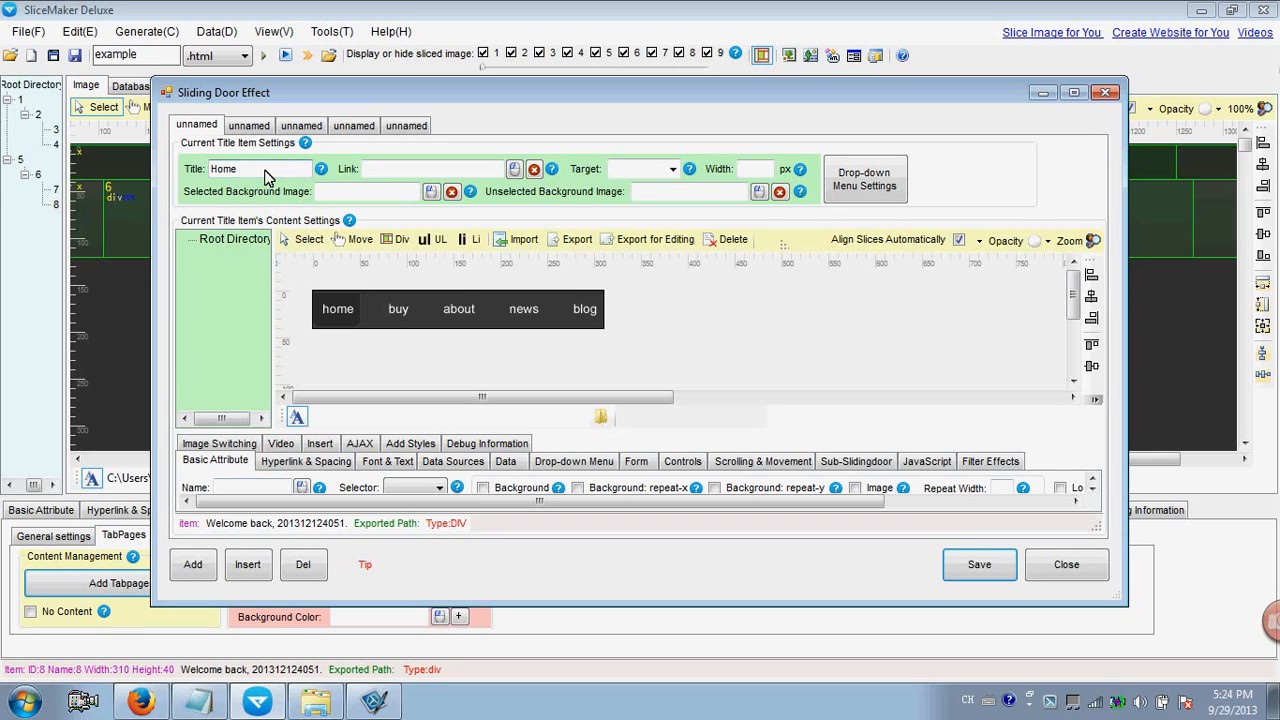
{"action": "left_click", "coordinate": [249, 126]}
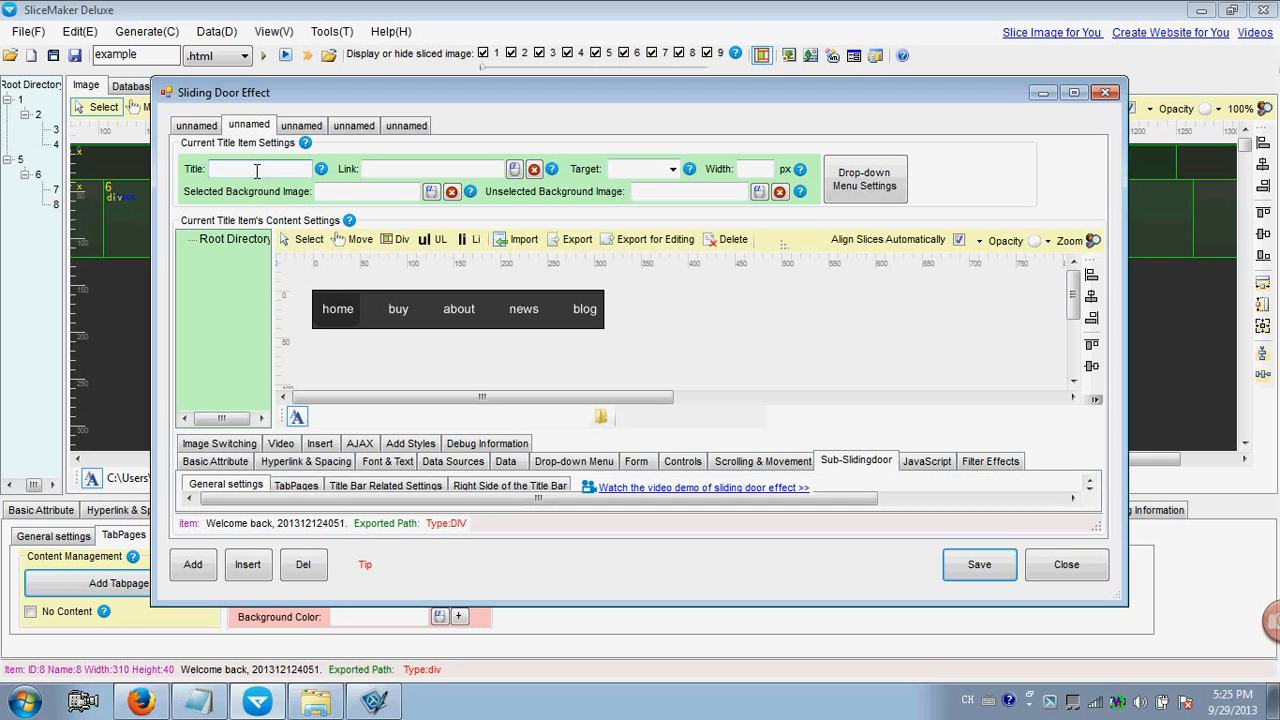
{"action": "type", "text": "buy"}
{"action": "left_click", "coordinate": [198, 126]}
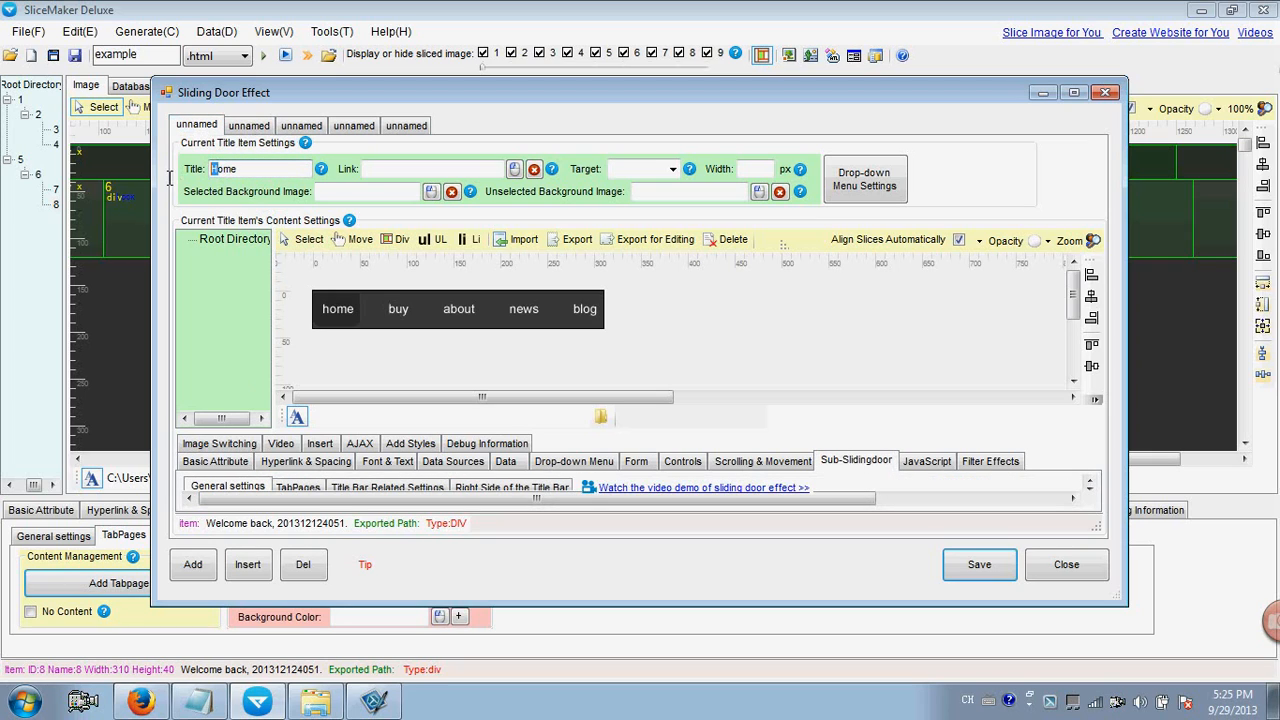
{"action": "left_click", "coordinate": [250, 127]}
Title the remaining three sliding door tab pages "about", "news" and "blog".
{"action": "left_click", "coordinate": [298, 127]}
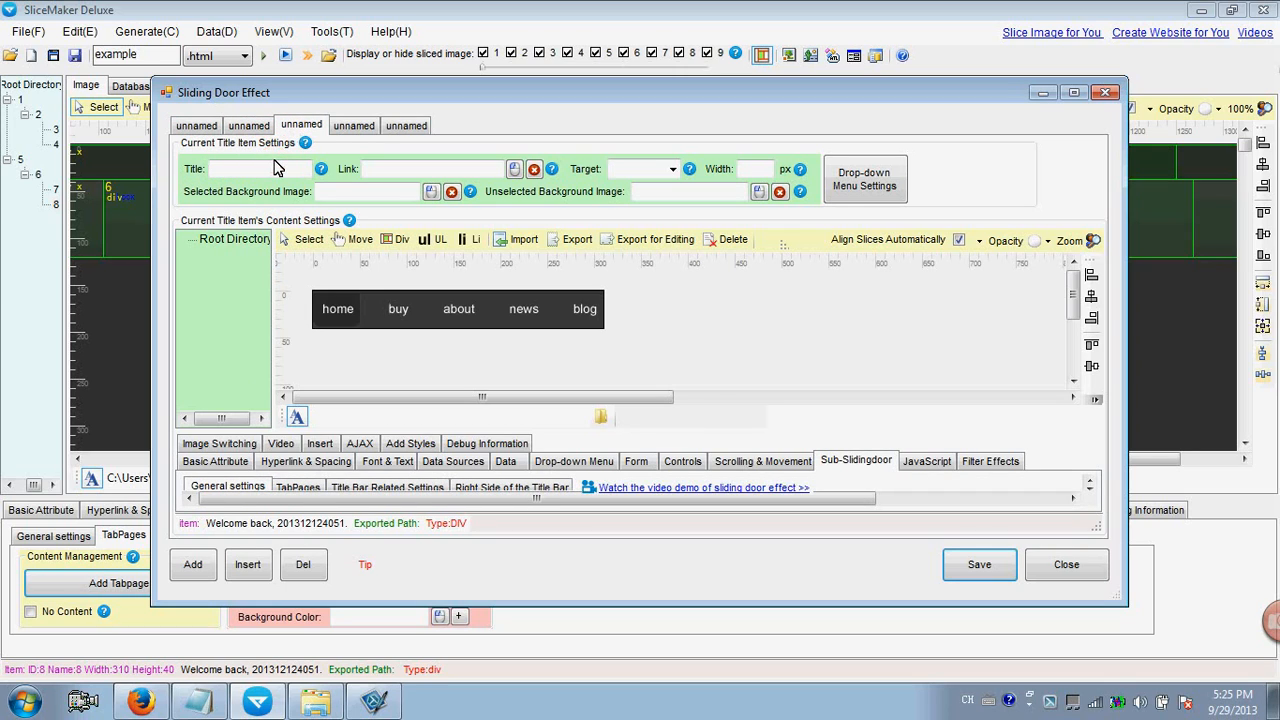
{"action": "left_click", "coordinate": [260, 170]}
{"action": "type", "text": "about"}
{"action": "left_click", "coordinate": [354, 126]}
{"action": "left_click", "coordinate": [278, 167]}
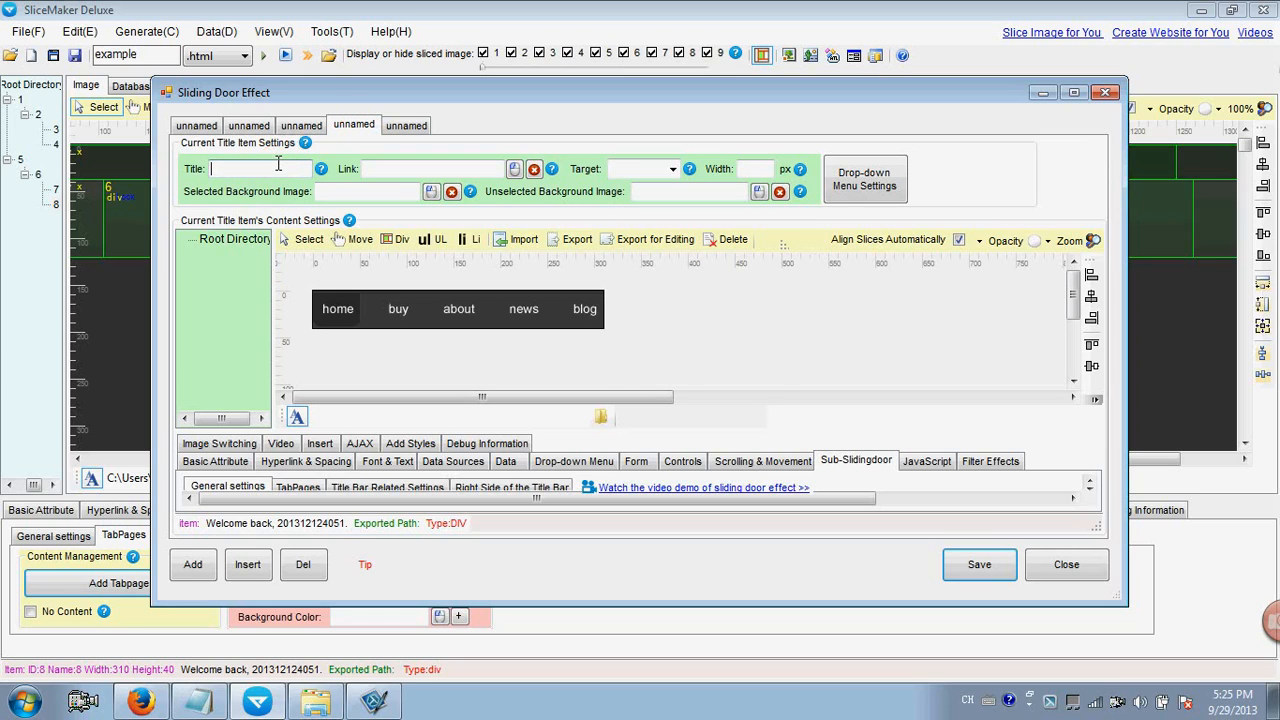
{"action": "type", "text": "news"}
{"action": "left_click", "coordinate": [406, 125]}
{"action": "left_click", "coordinate": [252, 168]}
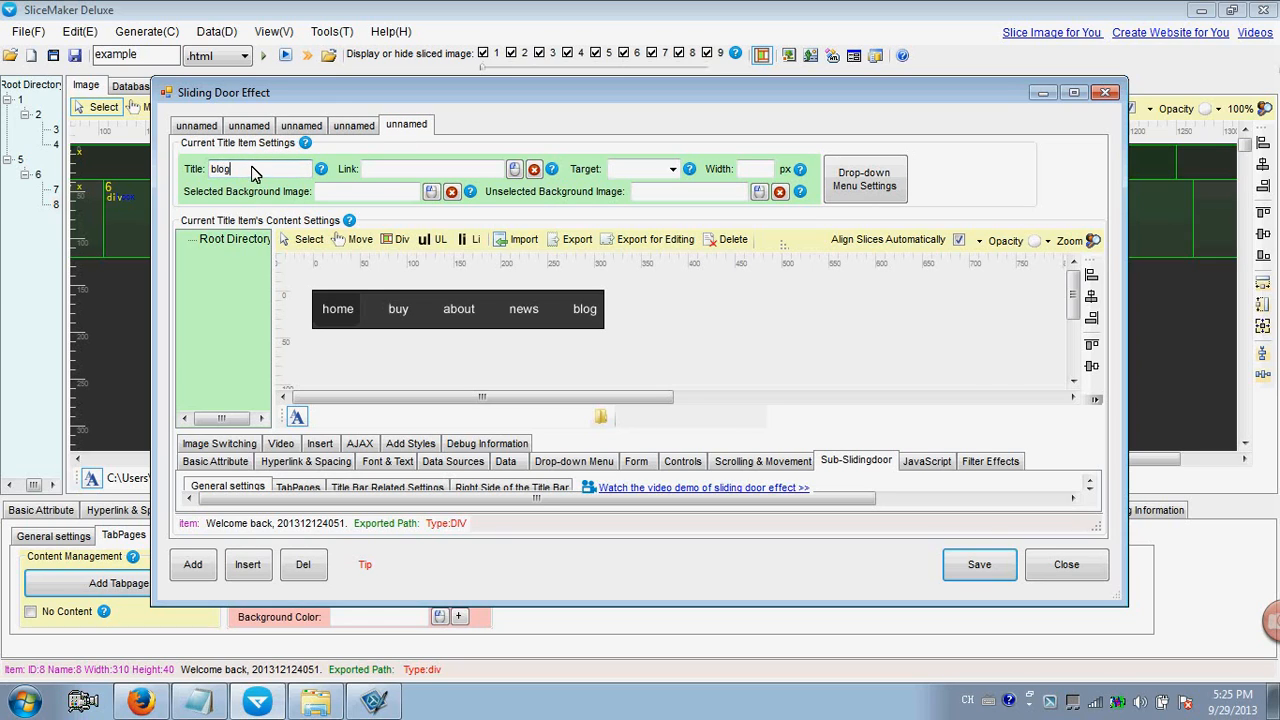
Link the home and buy tab pages to example.html.
{"action": "left_click", "coordinate": [196, 125]}
{"action": "left_click", "coordinate": [422, 170]}
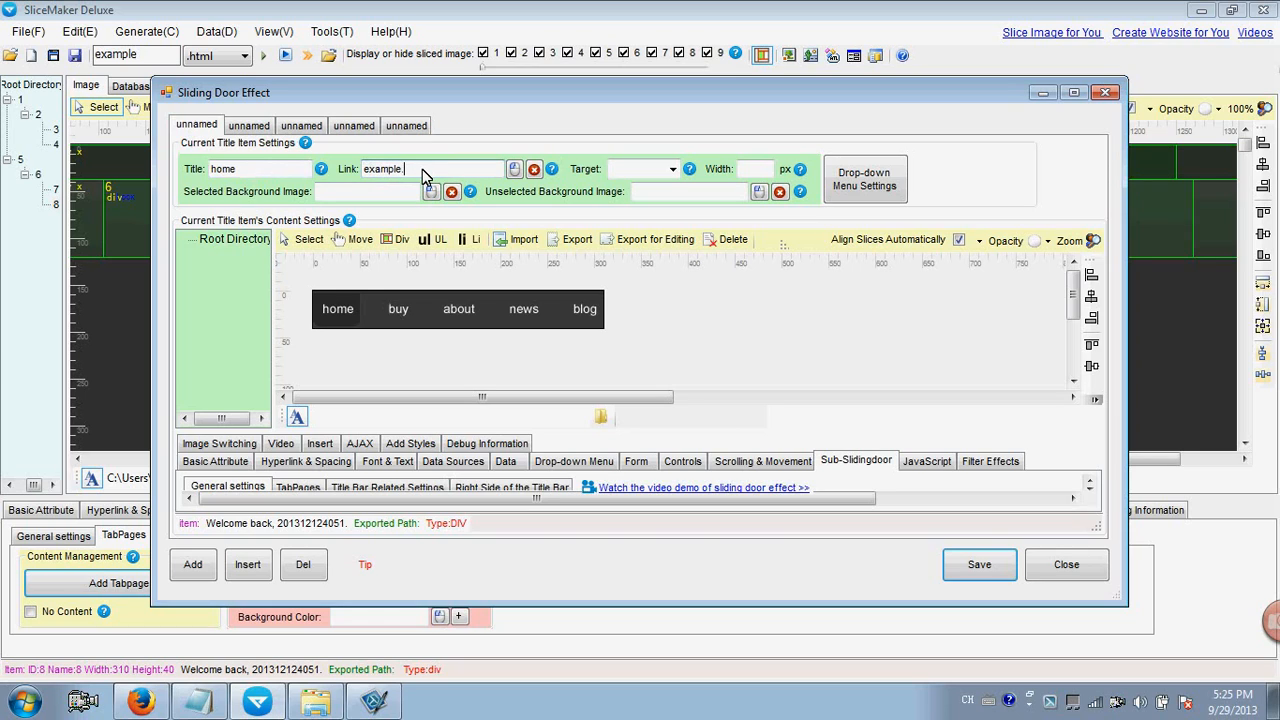
{"action": "double_click", "coordinate": [425, 176]}
{"action": "key", "text": "ctrl+c"}
{"action": "left_click", "coordinate": [249, 125]}
{"action": "left_click", "coordinate": [407, 178]}
{"action": "key", "text": "ctrl+v"}
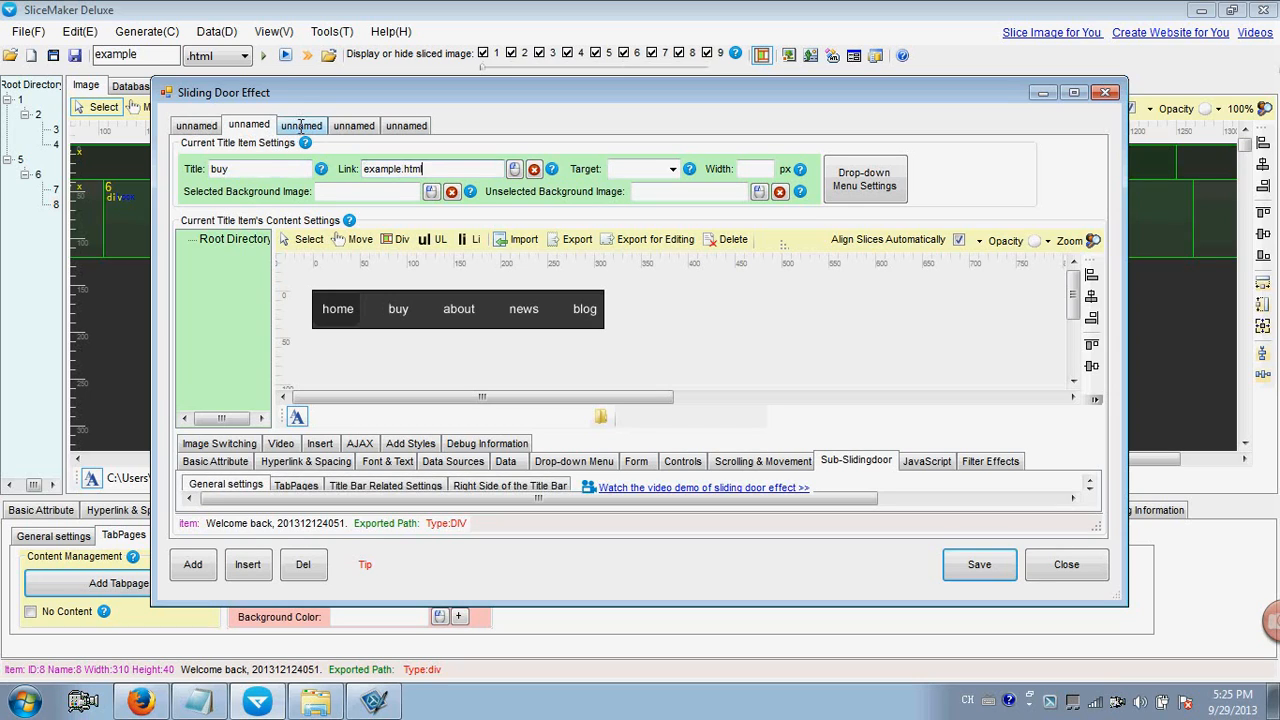
Link the about, news and blog tab pages to example.html as well.
{"action": "left_click", "coordinate": [301, 125]}
{"action": "left_click", "coordinate": [405, 170]}
{"action": "key", "text": "ctrl+v"}
{"action": "left_click", "coordinate": [354, 125]}
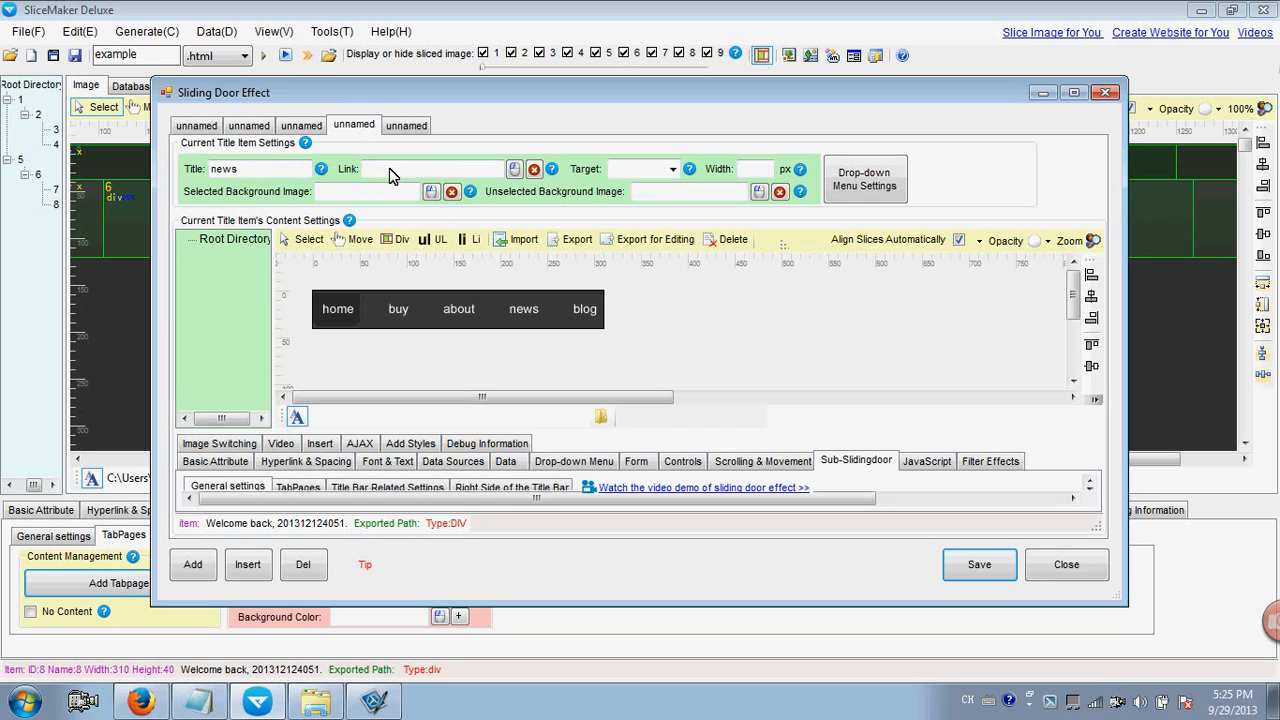
{"action": "left_click", "coordinate": [389, 168]}
{"action": "key", "text": "ctrl+v"}
{"action": "left_click", "coordinate": [406, 125]}
{"action": "left_click", "coordinate": [405, 168]}
{"action": "key", "text": "ctrl+v"}
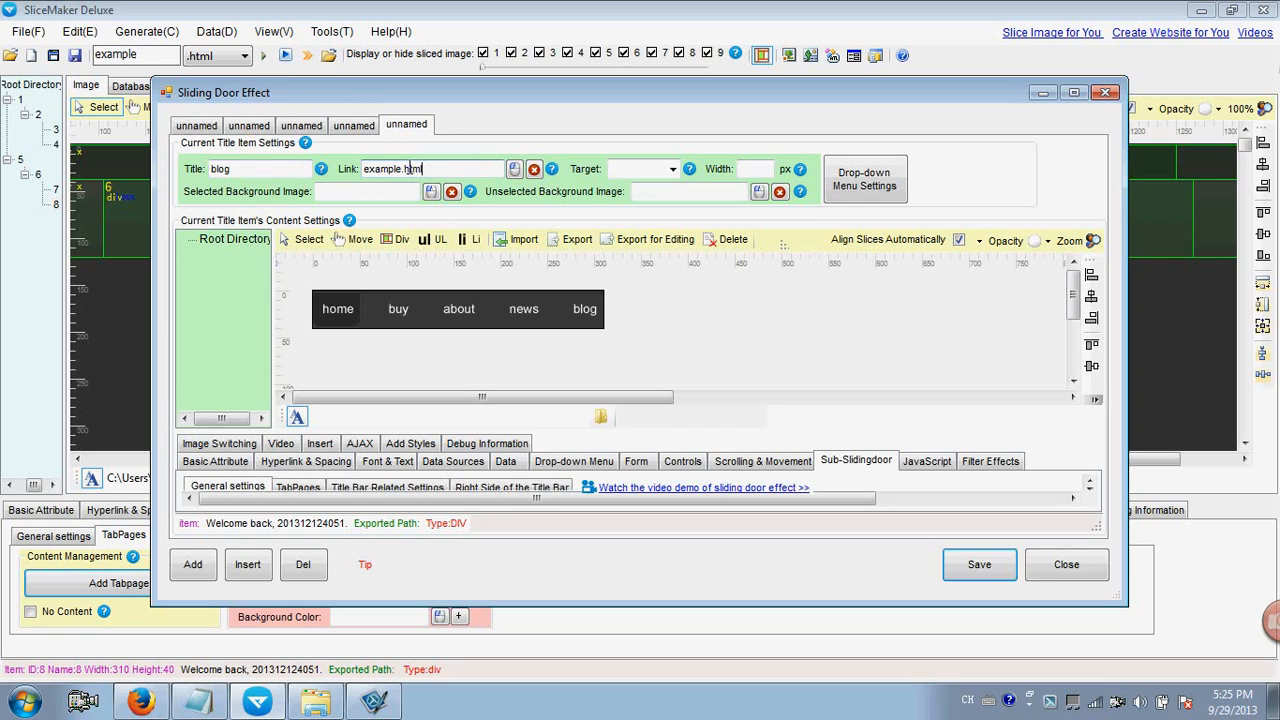
Save the sliding door tab pages, review each page's title and link, and close the Sliding Door Effect dialog.
{"action": "left_click", "coordinate": [973, 563]}
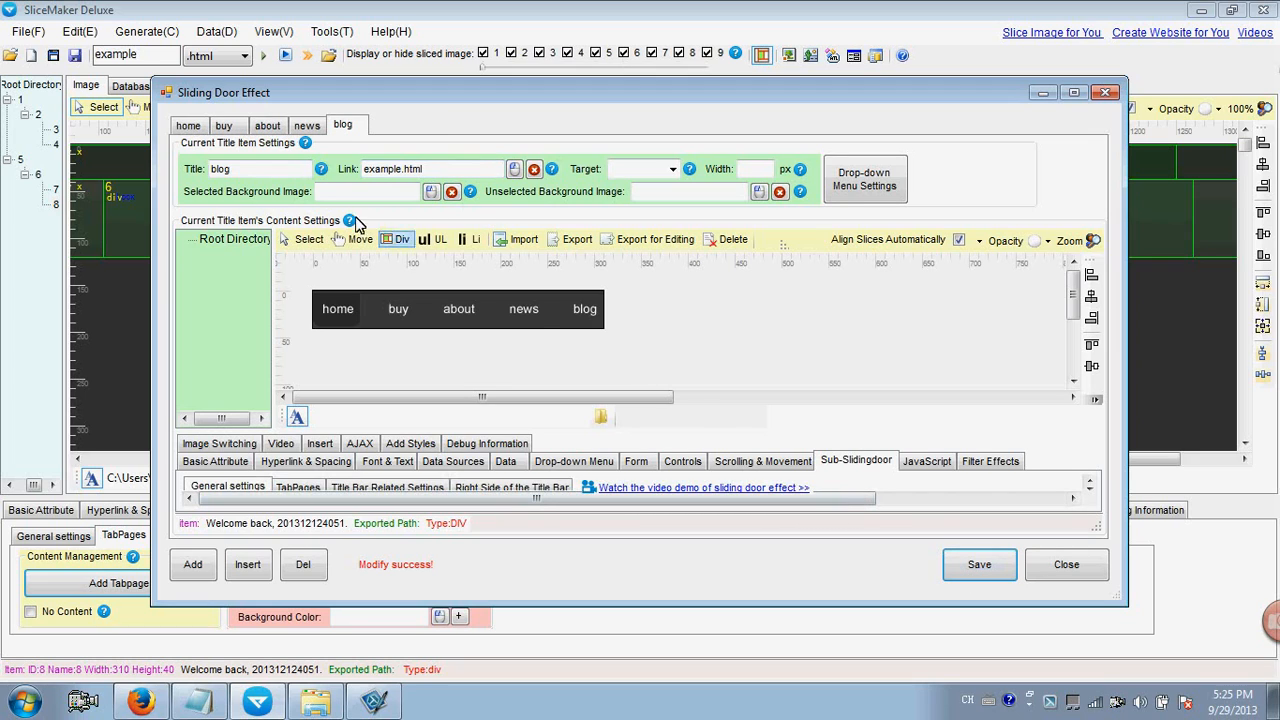
{"action": "left_click", "coordinate": [190, 127]}
{"action": "left_click", "coordinate": [224, 126]}
{"action": "left_click", "coordinate": [267, 126]}
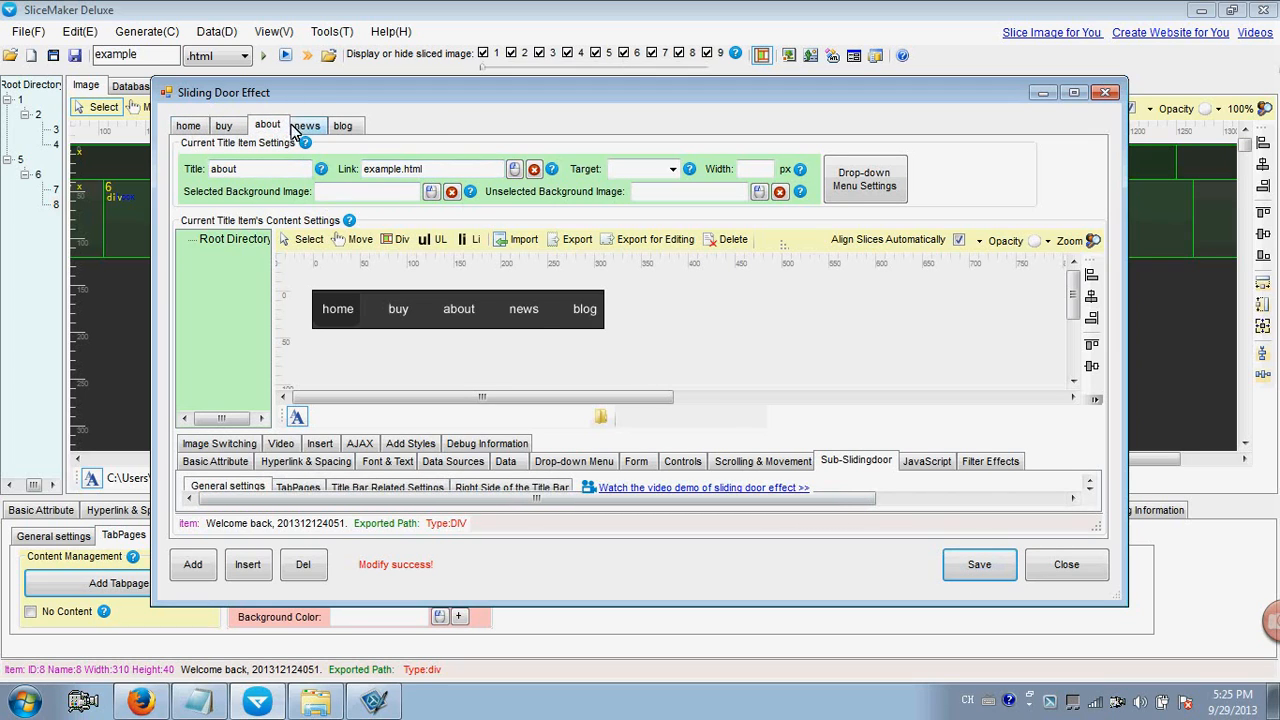
{"action": "left_click", "coordinate": [307, 126]}
{"action": "left_click", "coordinate": [343, 127]}
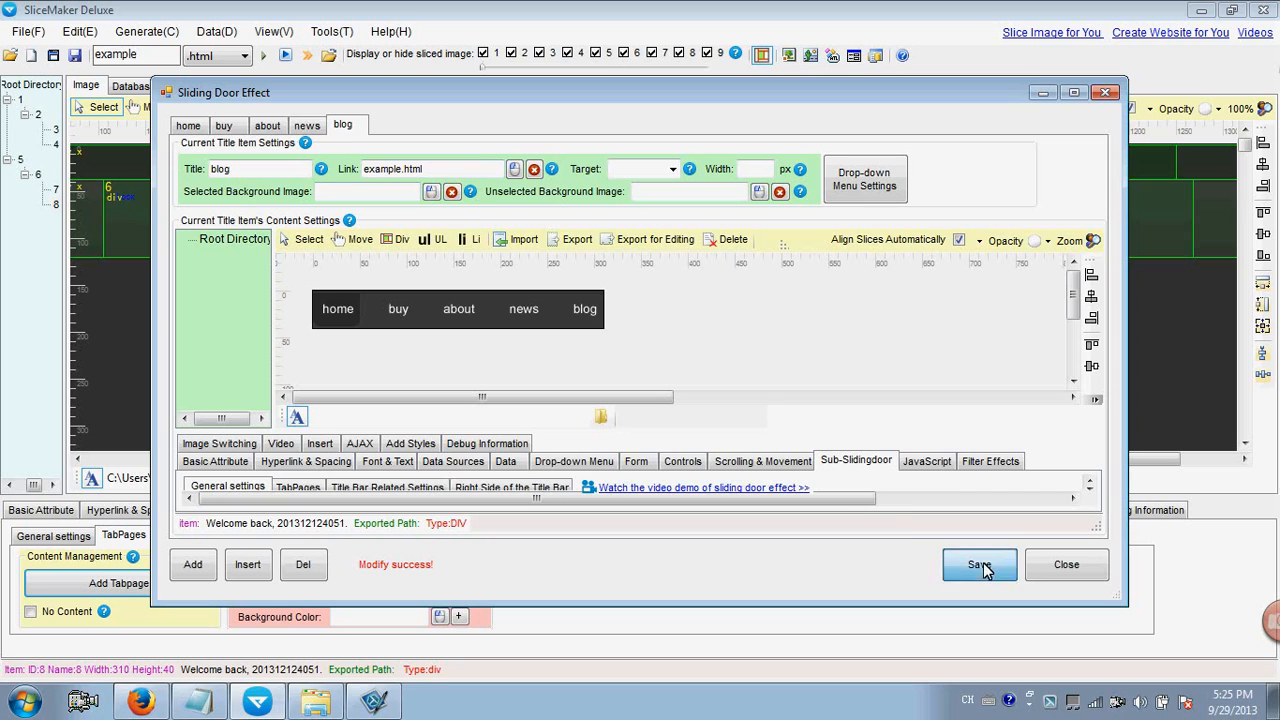
{"action": "left_click", "coordinate": [1062, 566]}
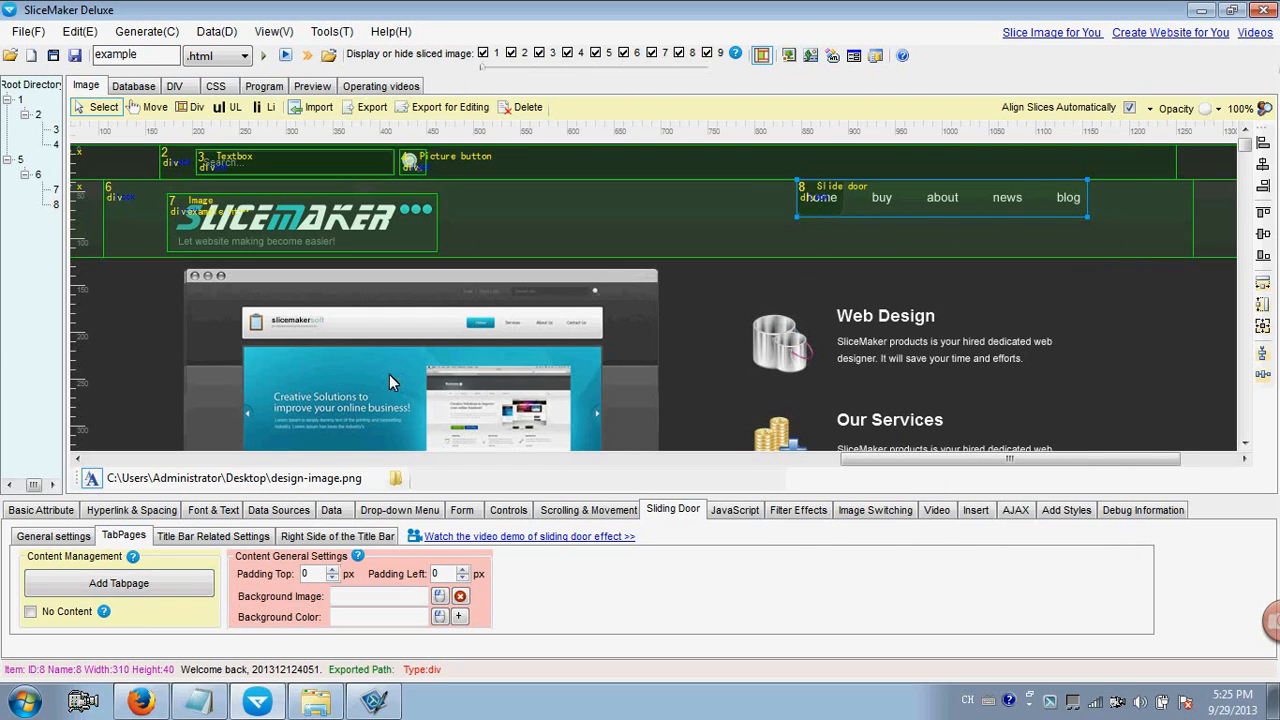
Set the font color of the sliding door's selected title item to white (#ffffff).
{"action": "left_click", "coordinate": [213, 538]}
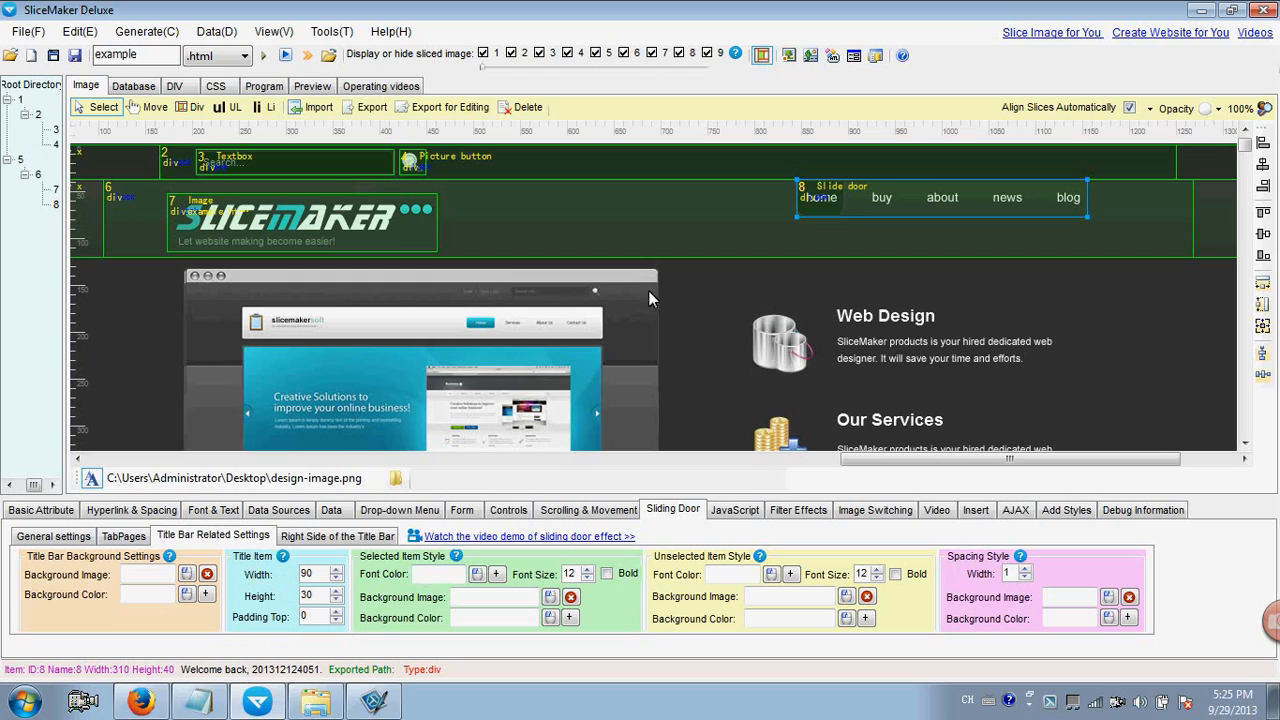
{"action": "left_click", "coordinate": [422, 575]}
{"action": "left_click", "coordinate": [476, 581]}
{"action": "left_click", "coordinate": [575, 412]}
{"action": "double_click", "coordinate": [562, 575]}
{"action": "left_click", "coordinate": [522, 597]}
{"action": "left_click", "coordinate": [477, 597]}
Slice a 50 x 40 px Div around the home item of the navigation menu and select it.
{"action": "left_click", "coordinate": [199, 110]}
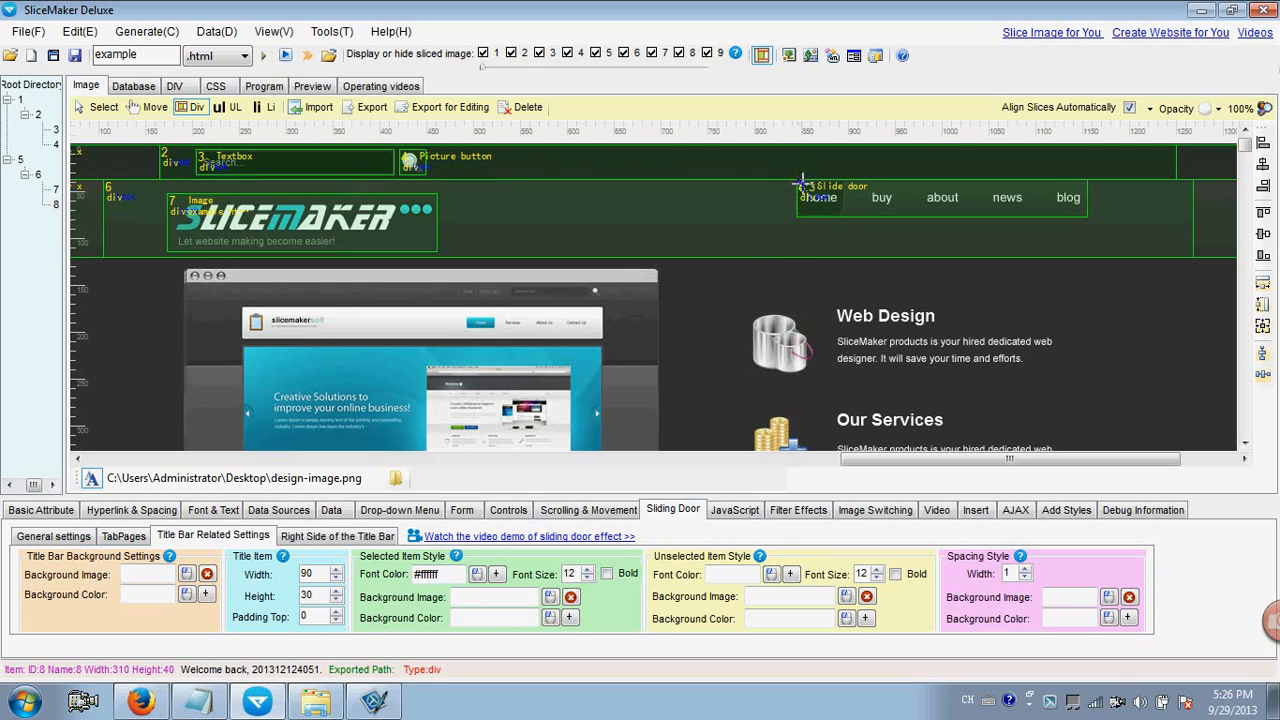
{"action": "left_click_drag", "start_coordinate": [797, 182], "coordinate": [843, 217]}
{"action": "left_click", "coordinate": [100, 107]}
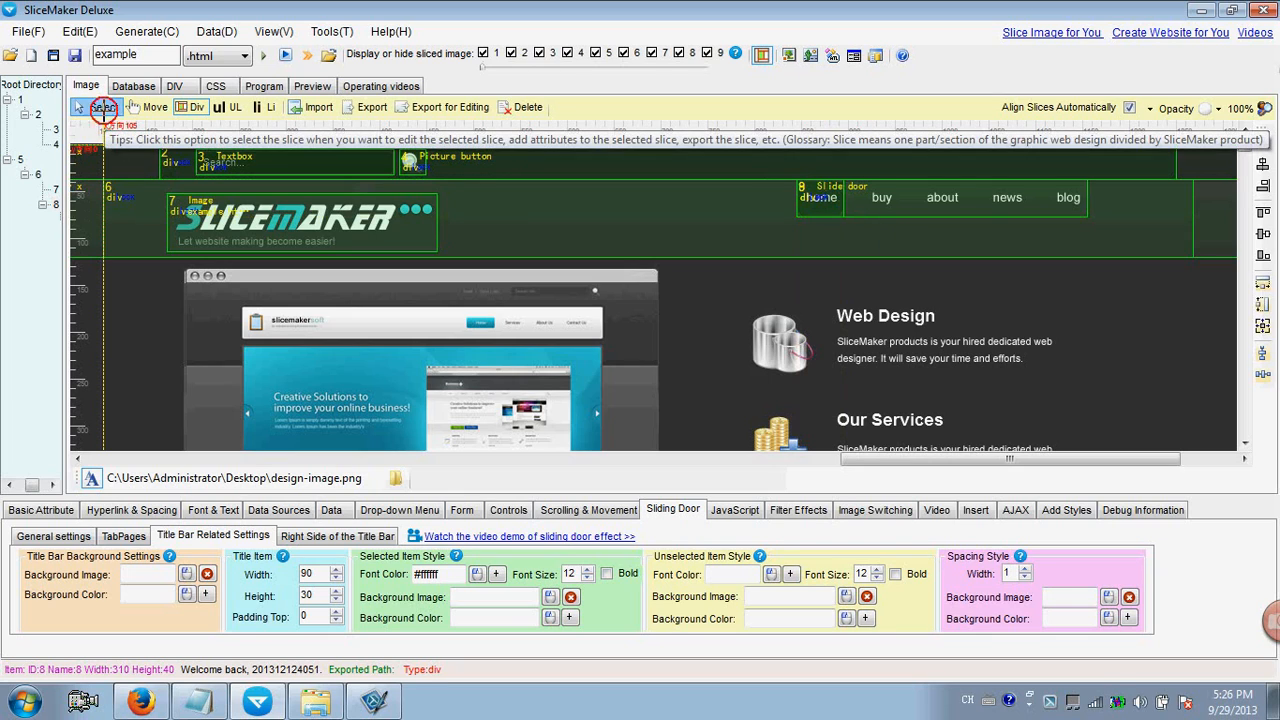
{"action": "left_click", "coordinate": [828, 196]}
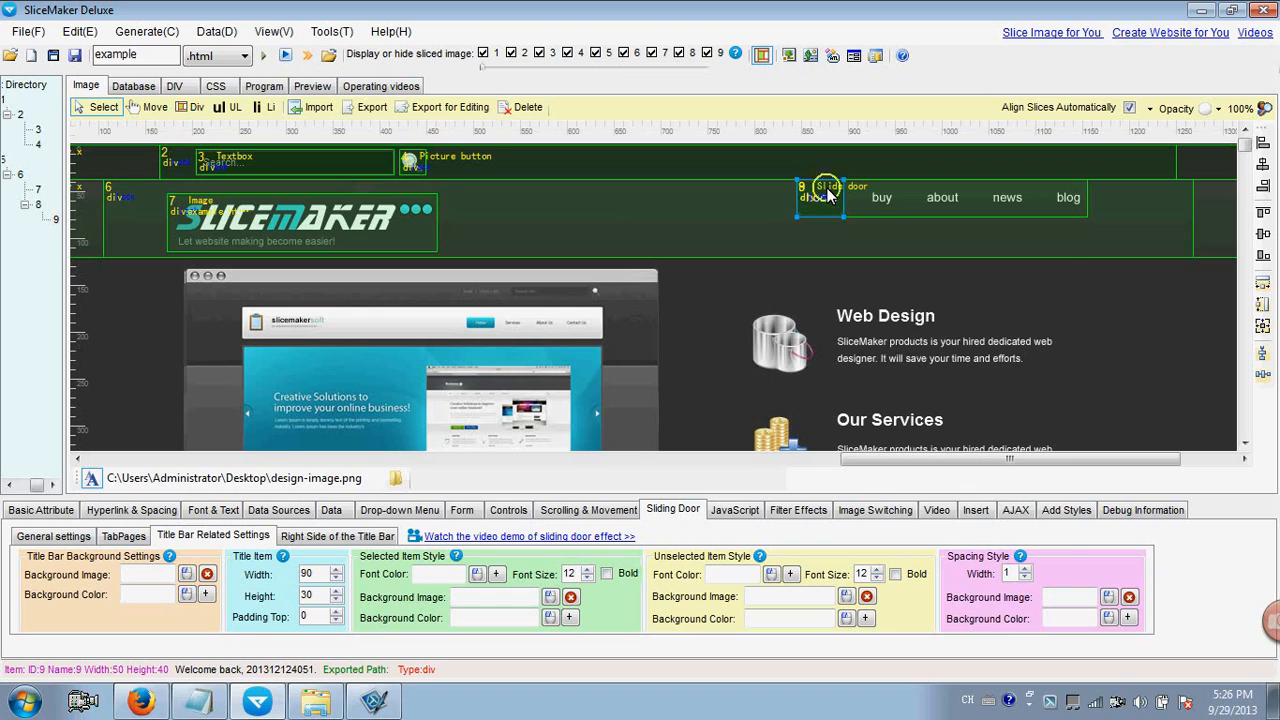
Export the home item's image slice as selected-background.png in the images/example folder.
{"action": "right_click", "coordinate": [828, 196]}
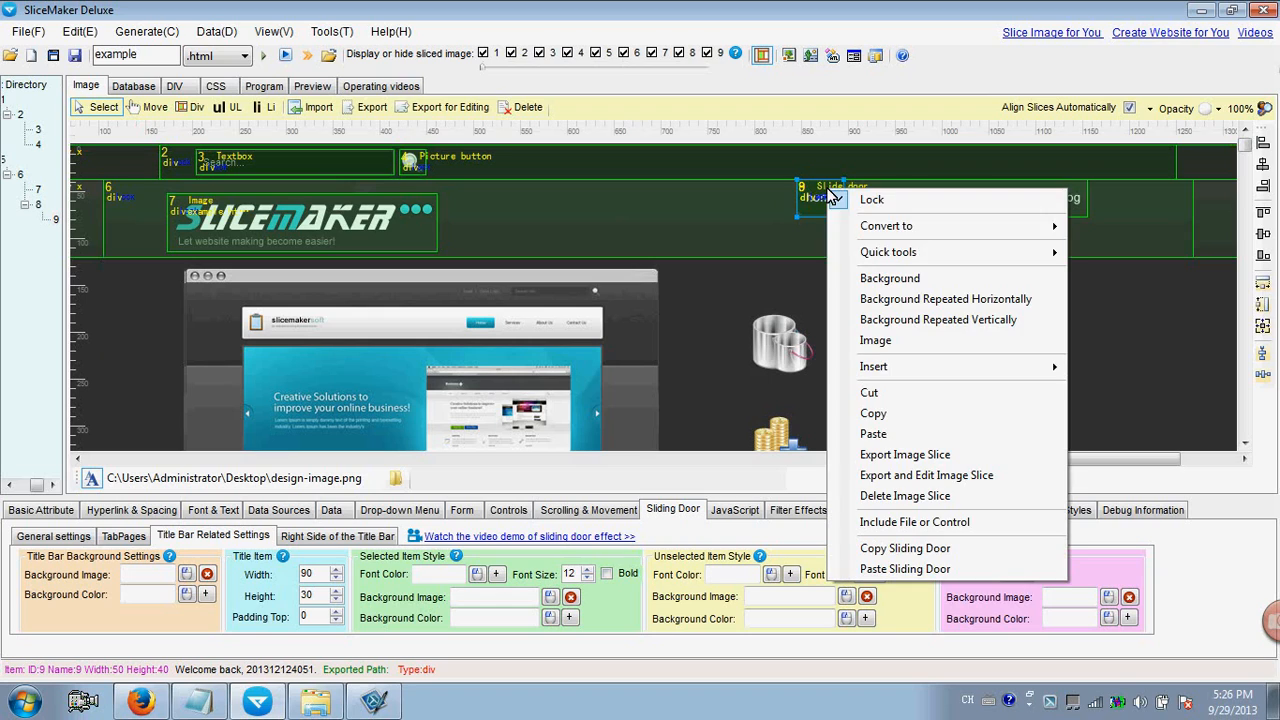
{"action": "left_click", "coordinate": [905, 456]}
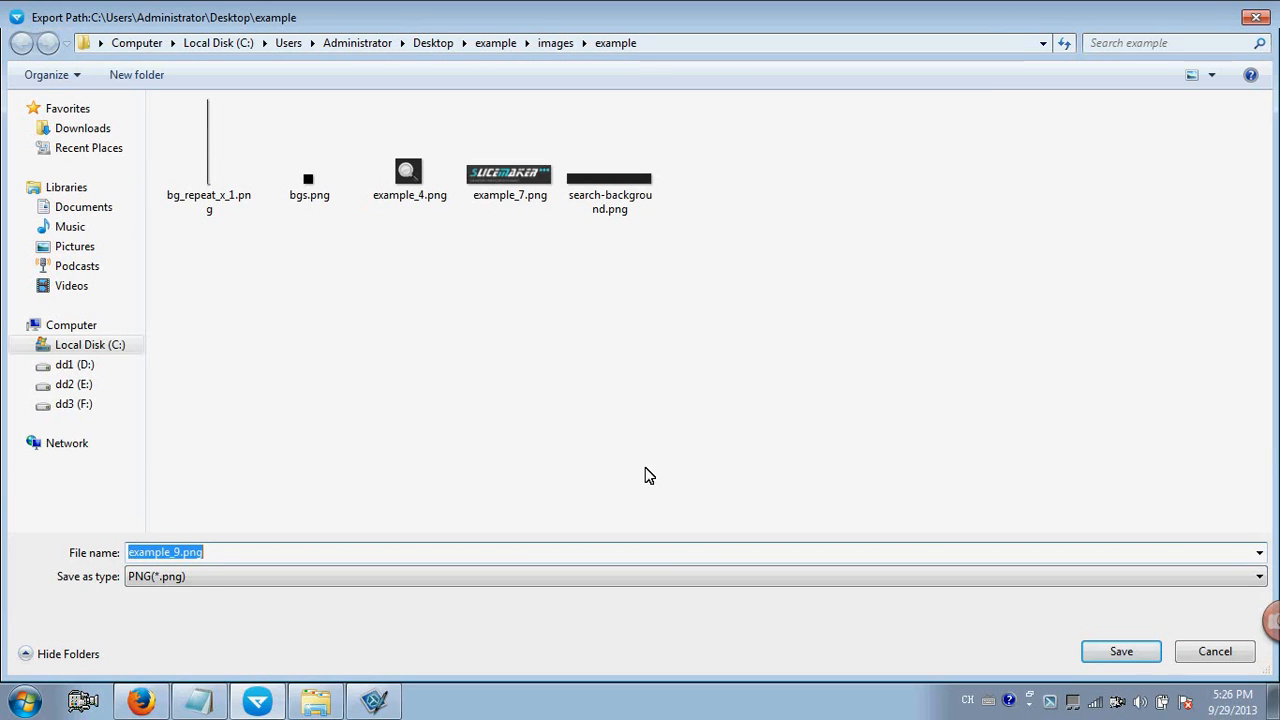
{"action": "type", "text": "selected-"}
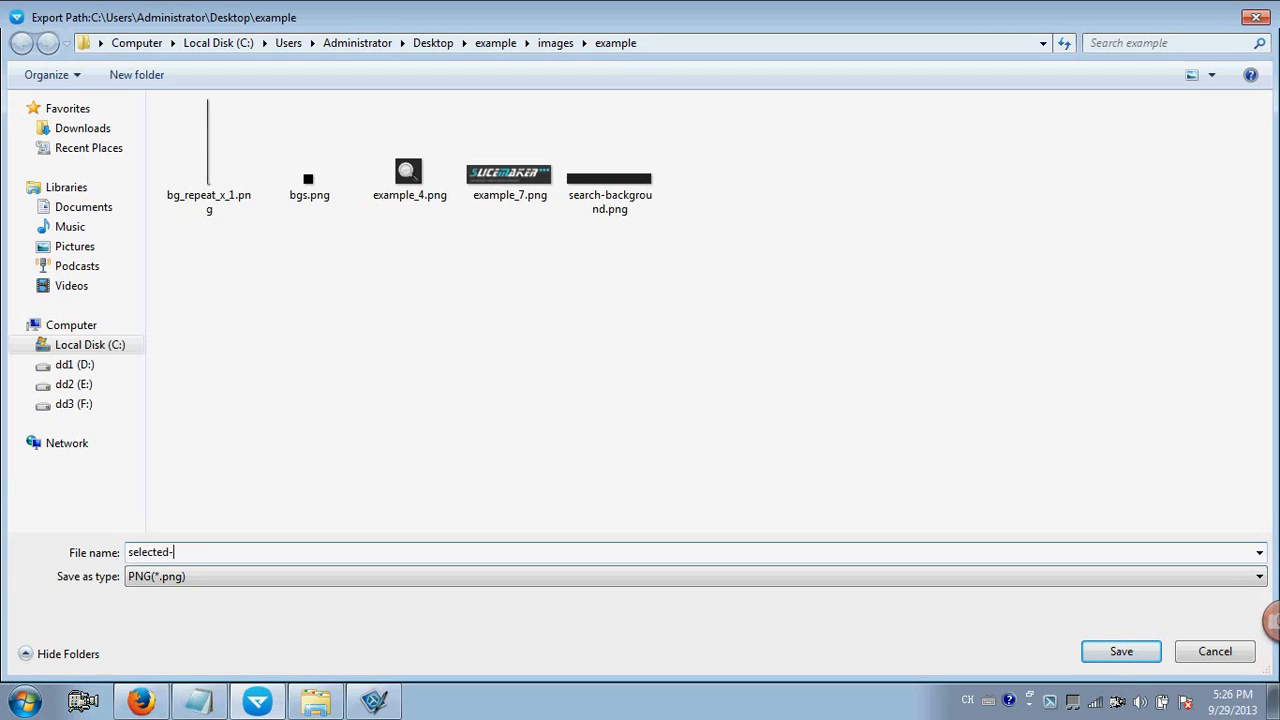
{"action": "type", "text": "backgroudn"}
{"action": "type", "text": "nd"}
{"action": "left_click", "coordinate": [1110, 650]}
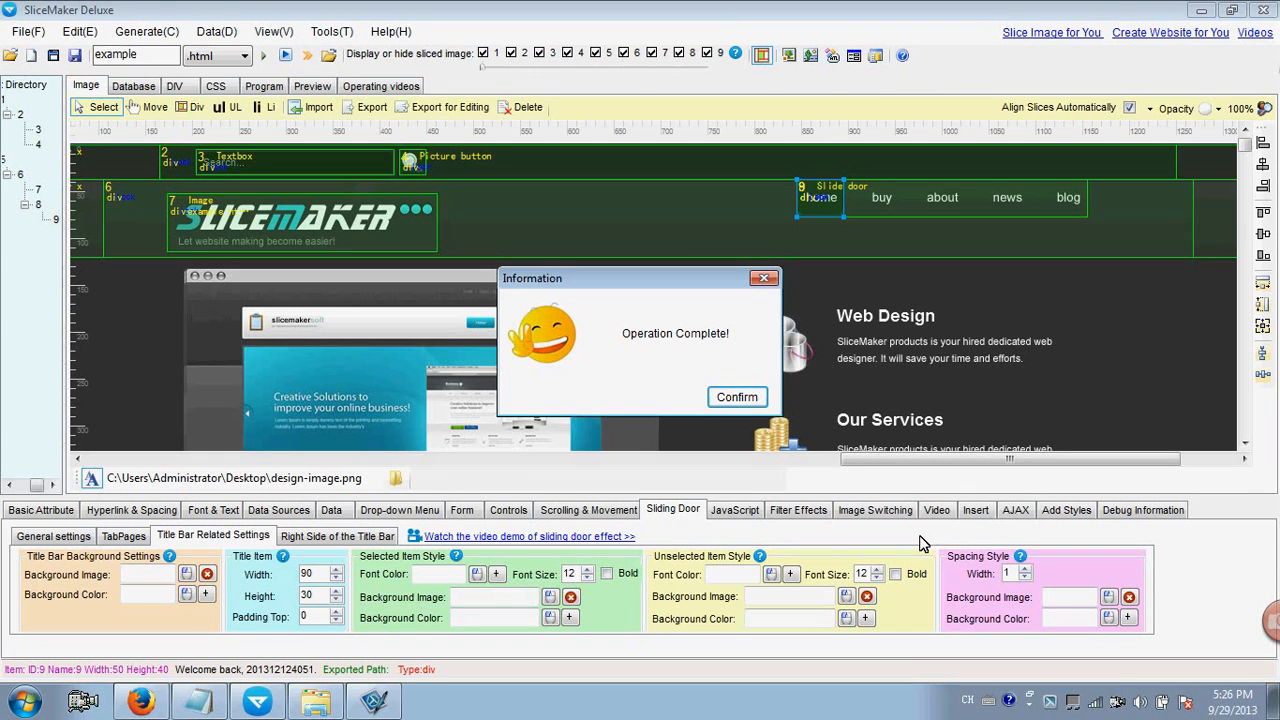
{"action": "left_click", "coordinate": [738, 397]}
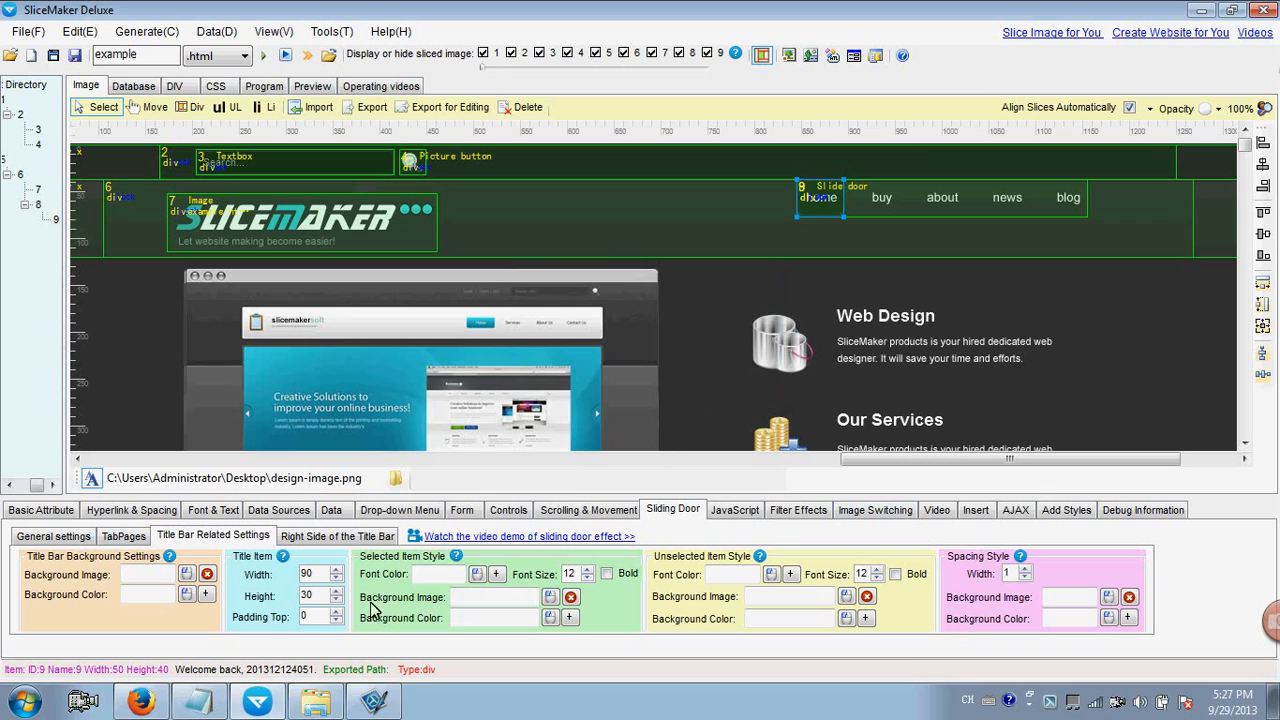
Open the exported selected-background.png from the images/example folder in Snagit Editor.
{"action": "left_click", "coordinate": [330, 690]}
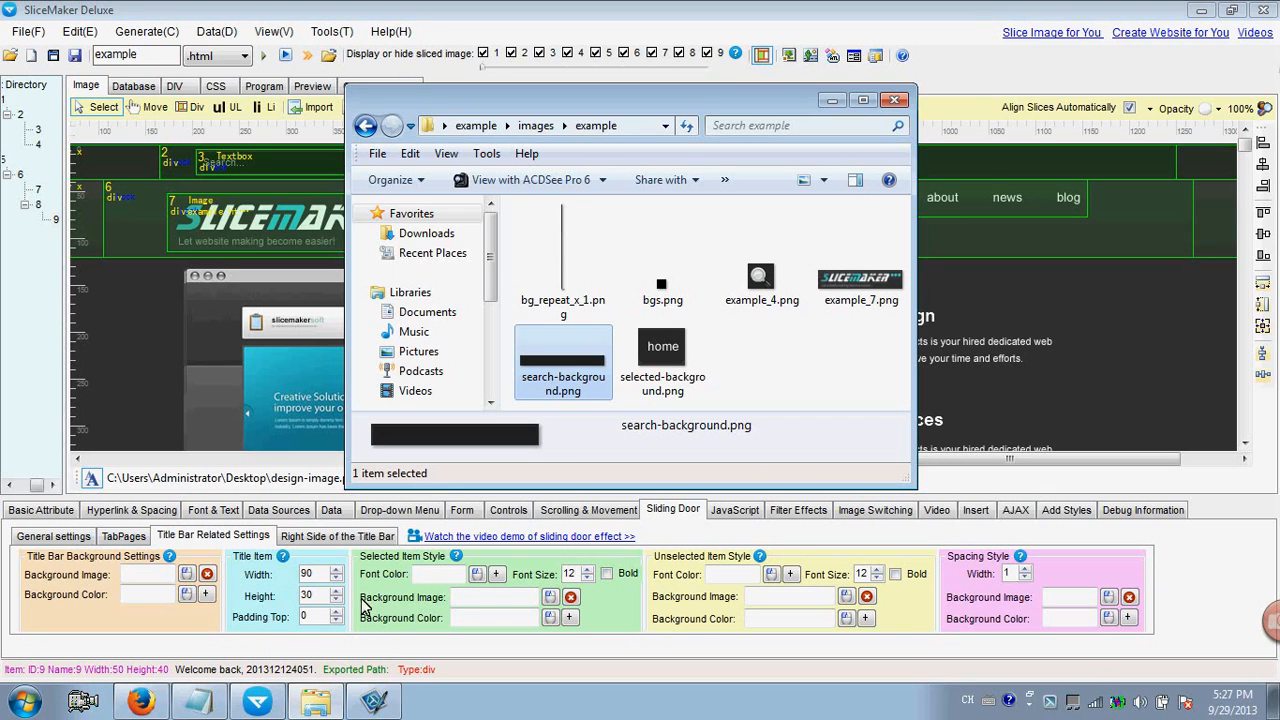
{"action": "left_click", "coordinate": [663, 355]}
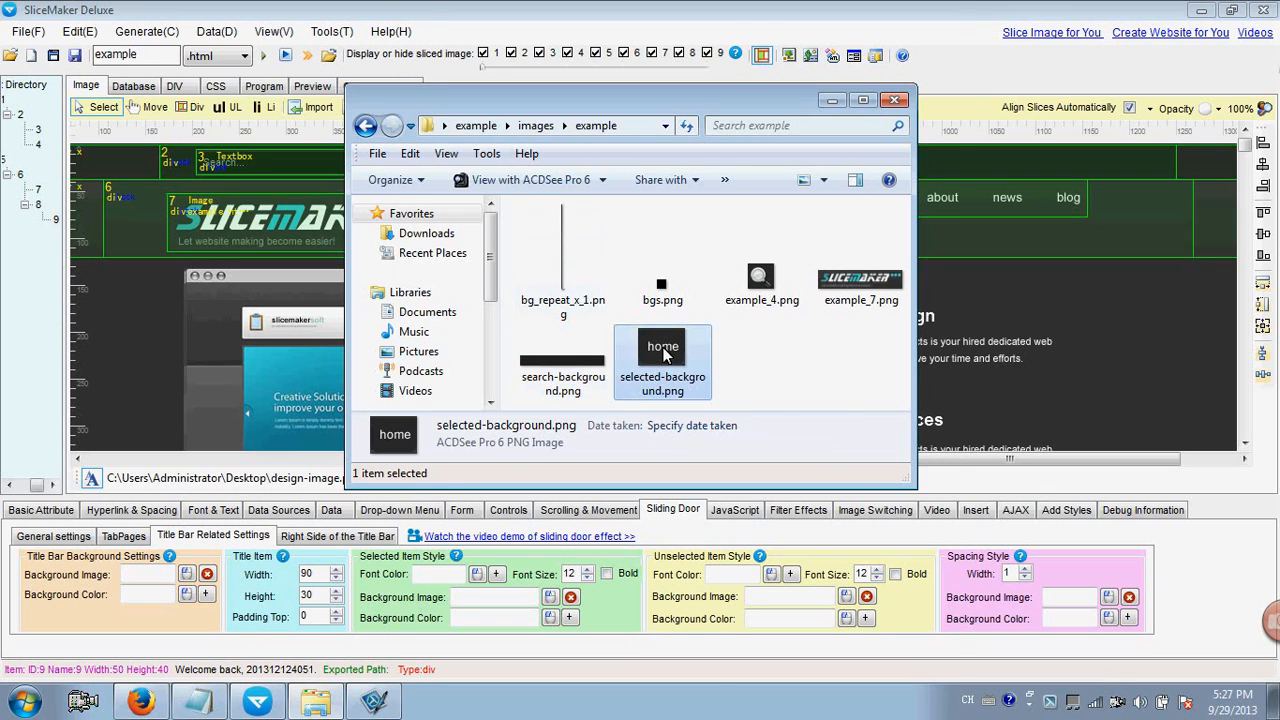
{"action": "right_click", "coordinate": [663, 355]}
{"action": "mouse_move", "coordinate": [730, 335]}
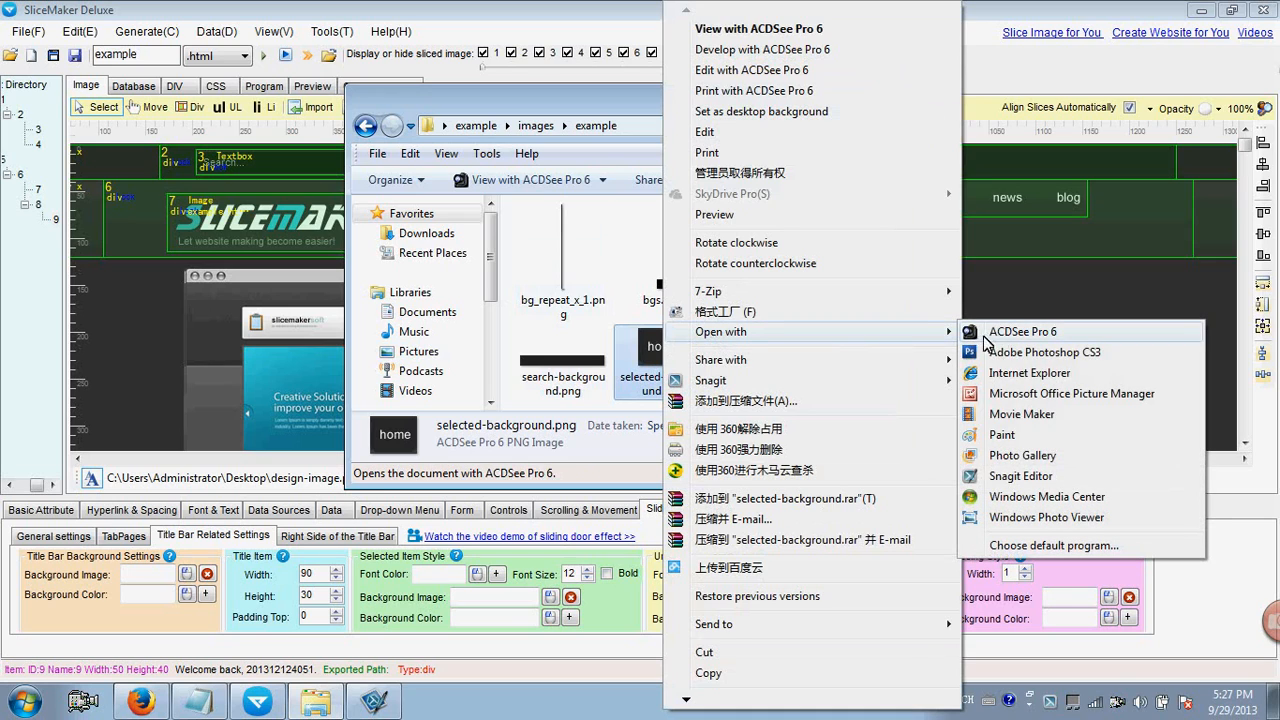
{"action": "left_click", "coordinate": [1022, 478]}
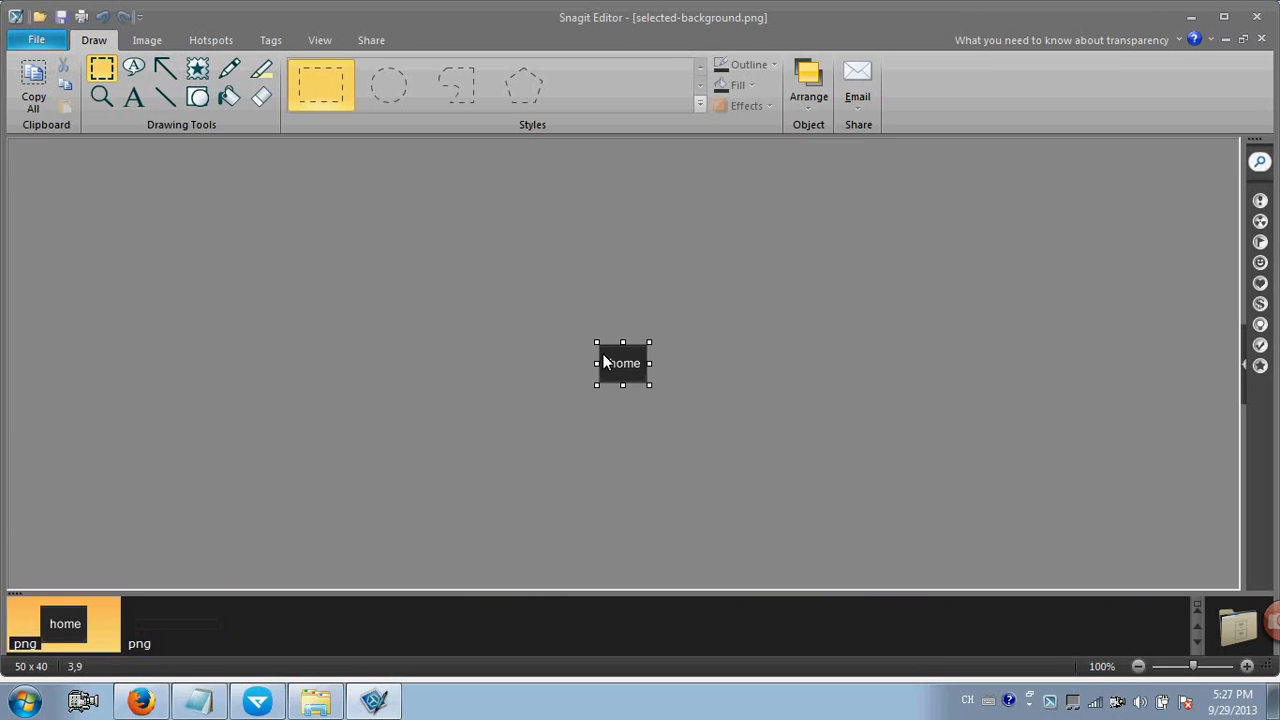
Cover the "home" text with the plain dark background and save selected-background.png.
{"action": "mouse_move", "coordinate": [599, 349]}
{"action": "left_mouse_down"}
{"action": "mouse_move", "coordinate": [606, 370]}
{"action": "mouse_move", "coordinate": [671, 362]}
{"action": "left_mouse_up"}
{"action": "left_click", "coordinate": [38, 42]}
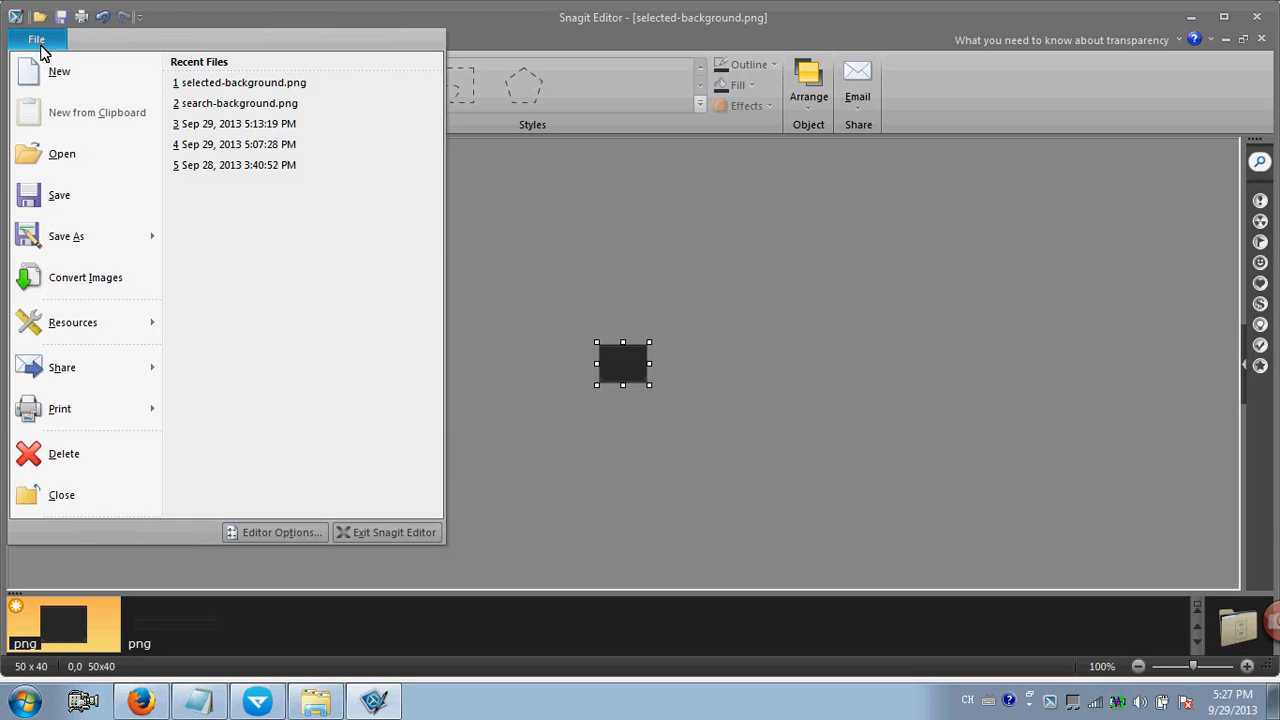
{"action": "left_click", "coordinate": [62, 197]}
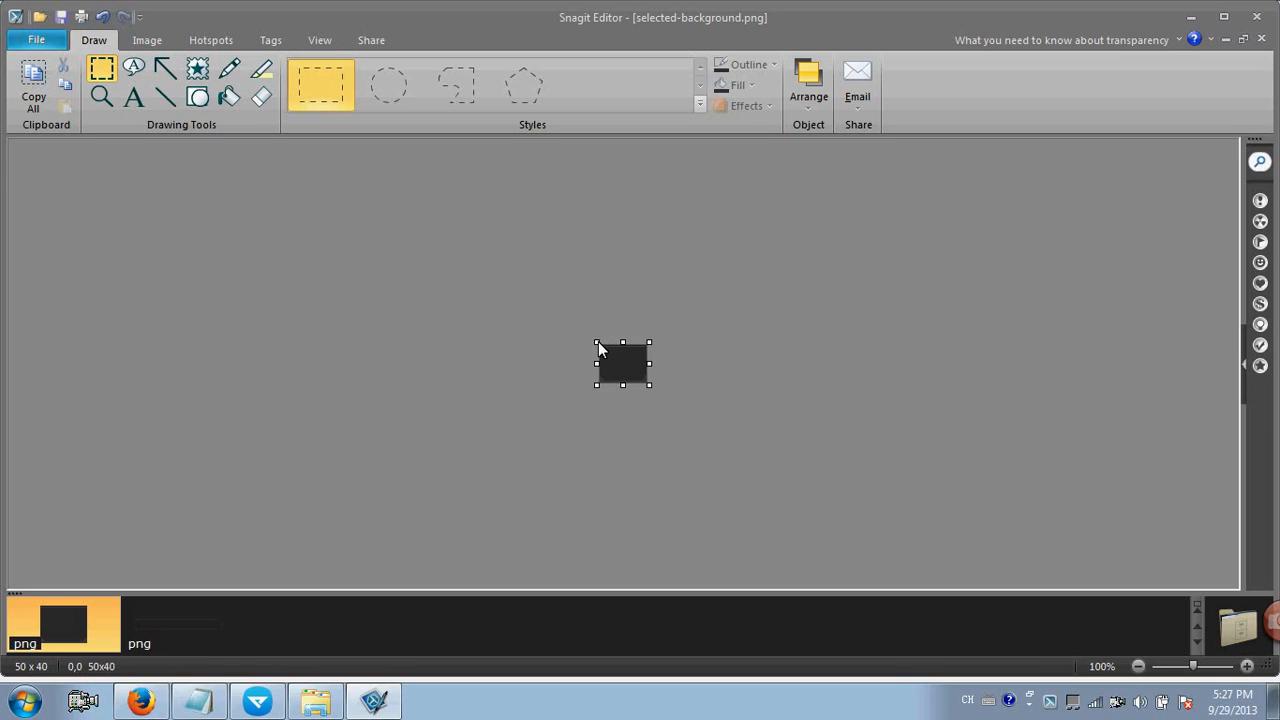
Switch back to SliceMaker Deluxe, delete the slice over the home item and reselect the sliding door slice.
{"action": "left_click", "coordinate": [260, 705]}
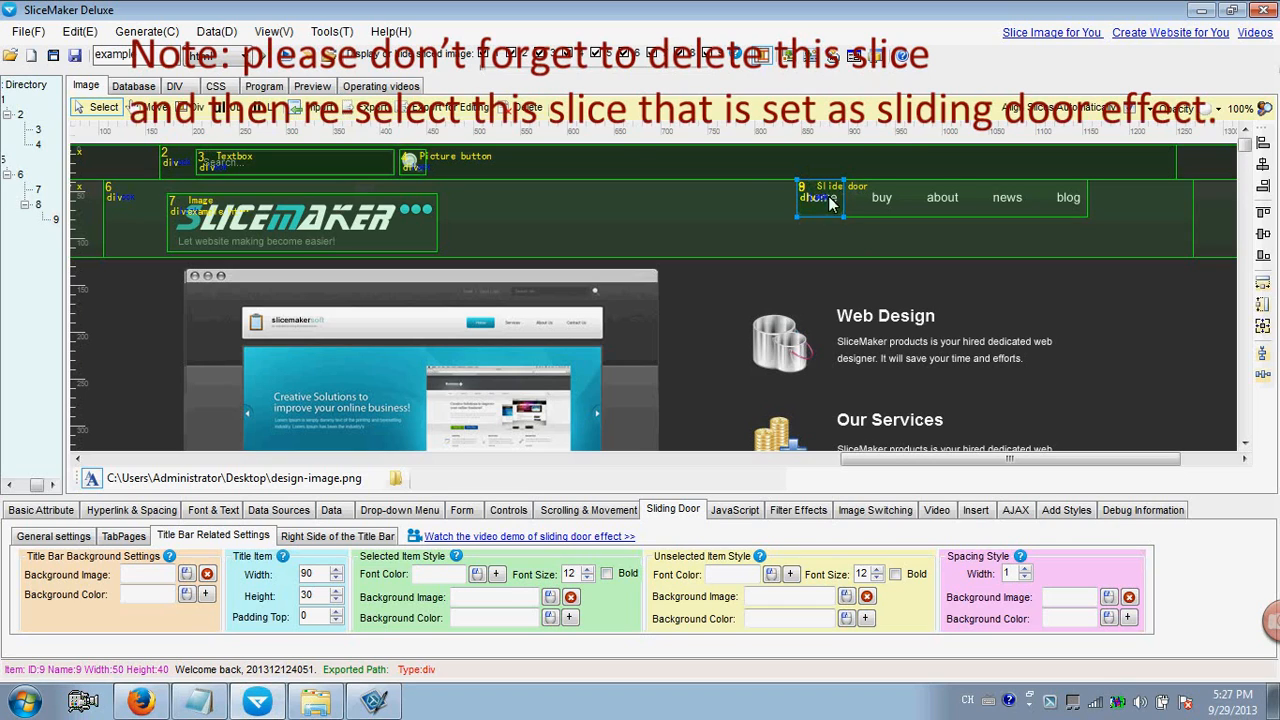
{"action": "left_click", "coordinate": [536, 110]}
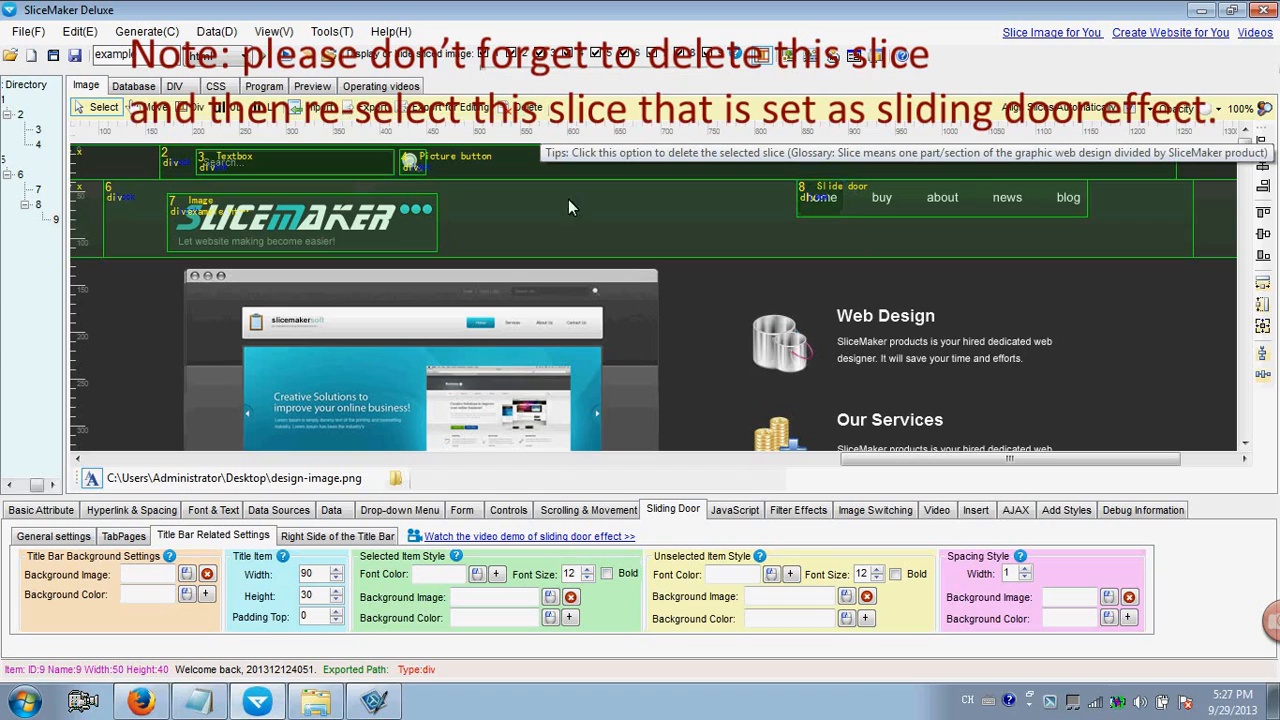
{"action": "left_click", "coordinate": [808, 190]}
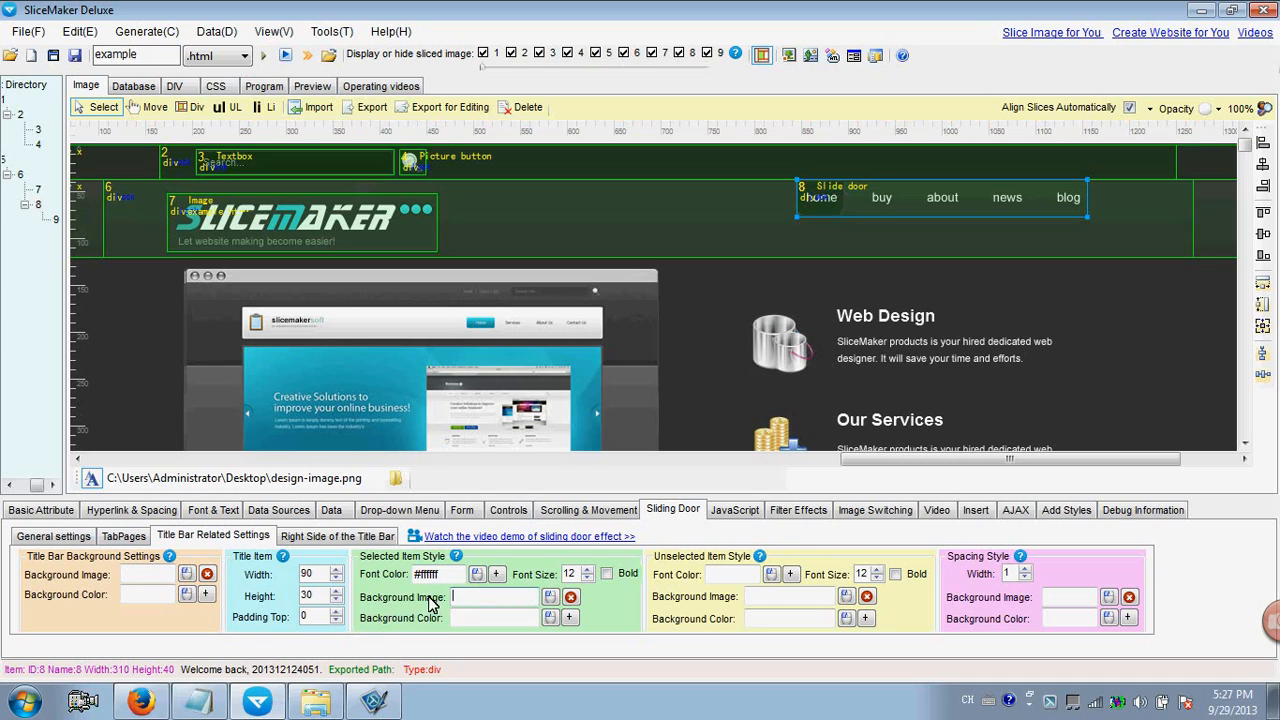
Refresh the image list and set selected-background.png as the background image of the selected title item.
{"action": "left_click", "coordinate": [550, 596]}
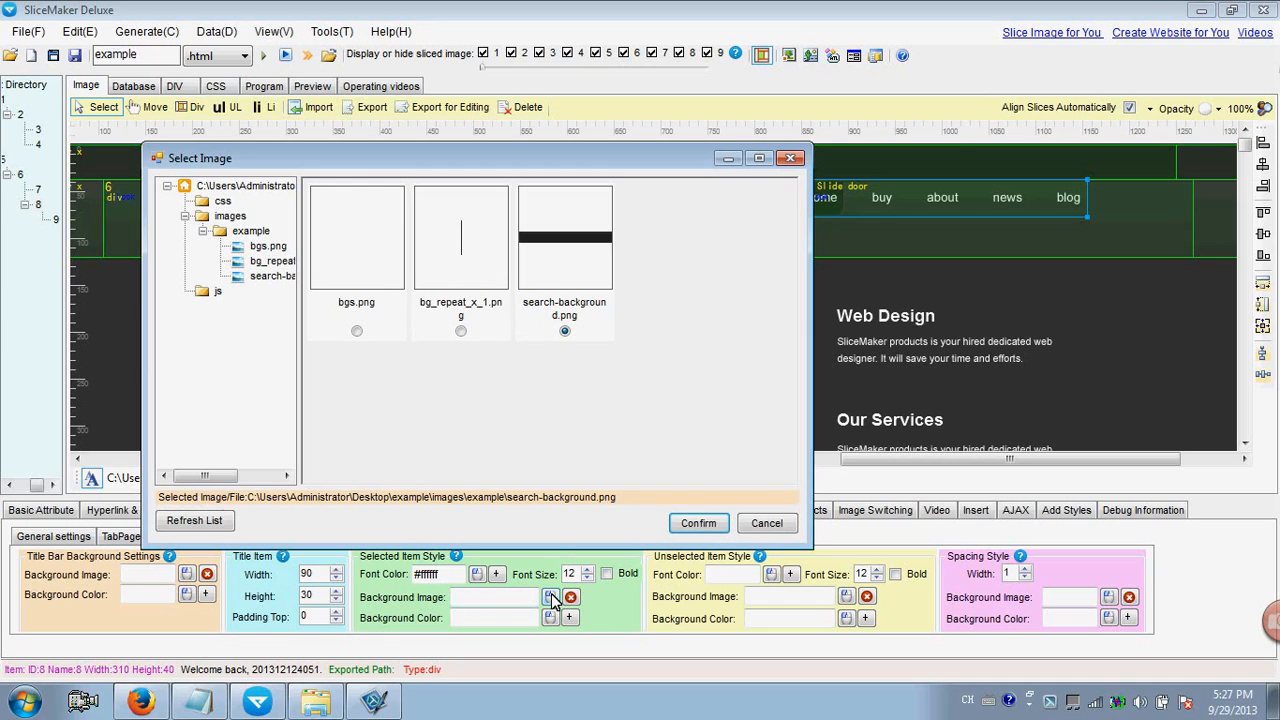
{"action": "left_click", "coordinate": [195, 521]}
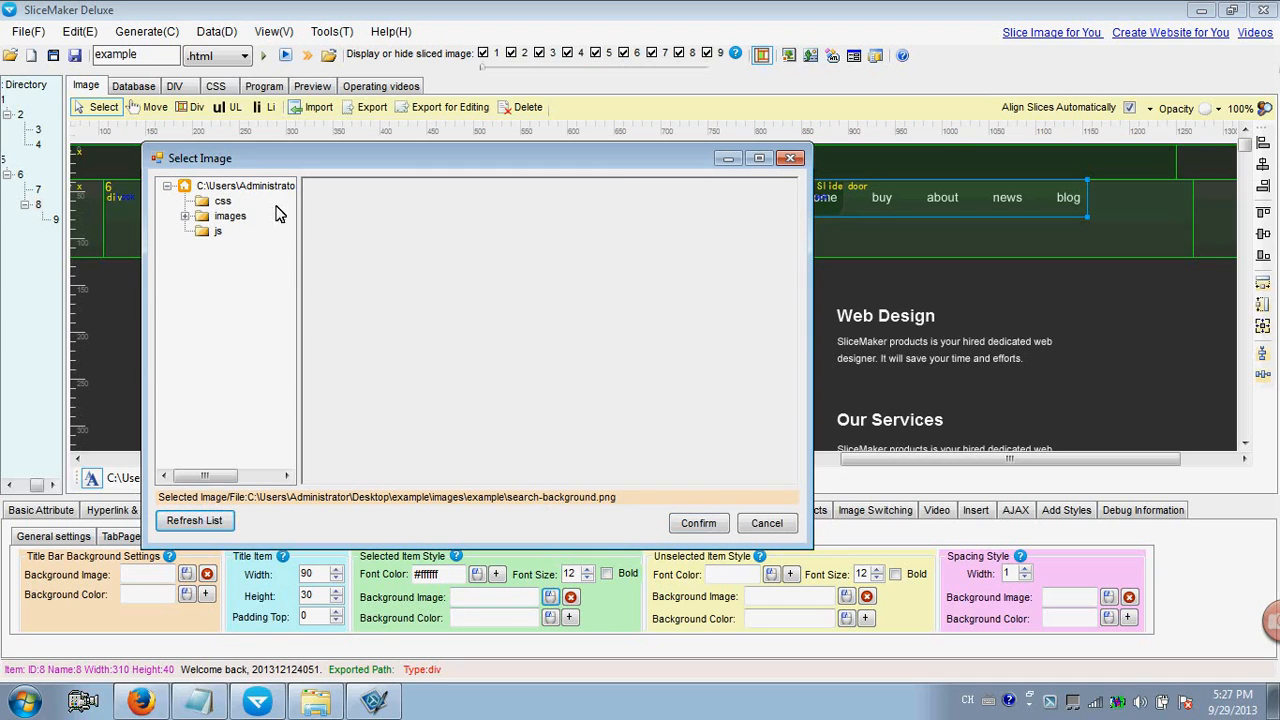
{"action": "left_click", "coordinate": [236, 217]}
{"action": "left_click", "coordinate": [242, 235]}
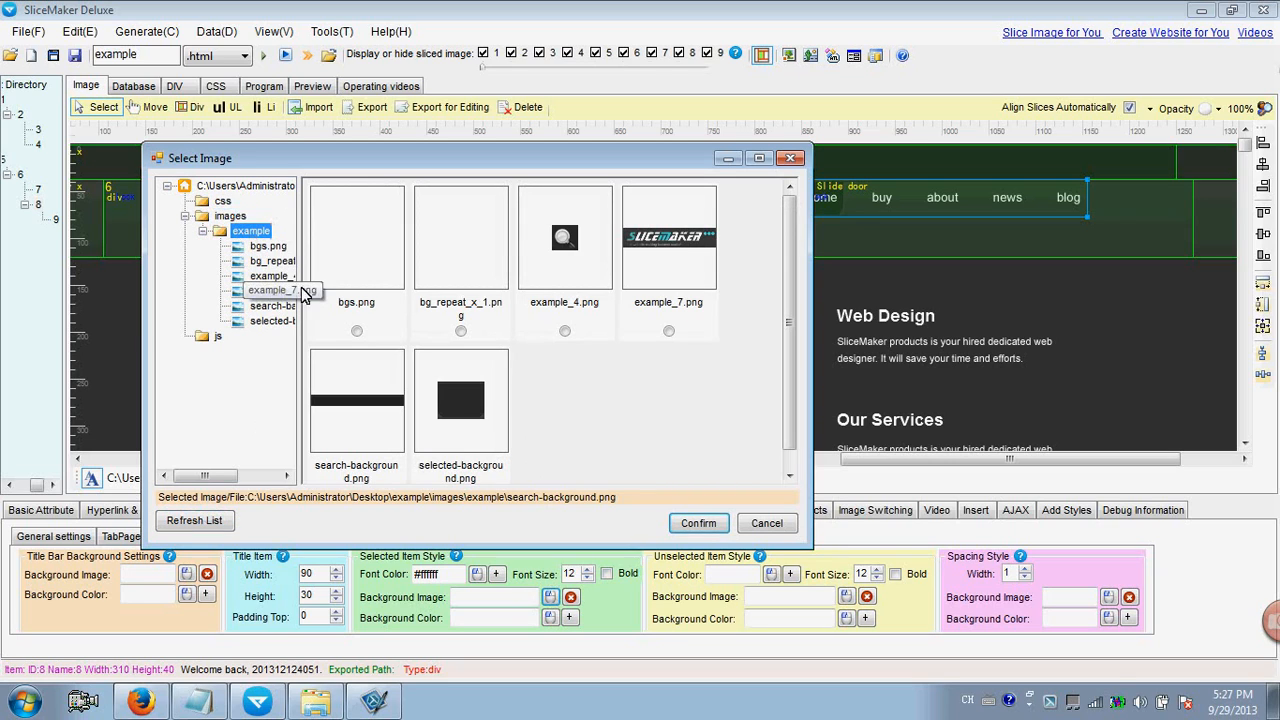
{"action": "left_click_drag", "start_coordinate": [790, 308], "coordinate": [788, 402]}
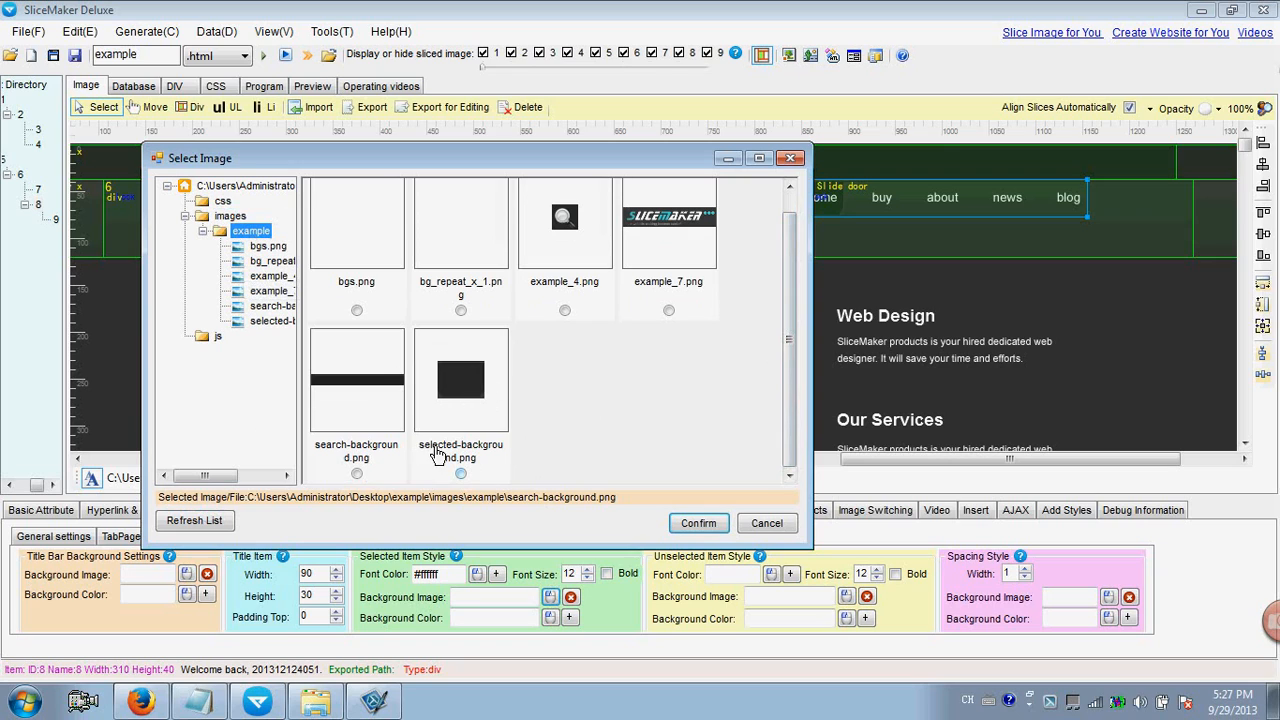
{"action": "left_click", "coordinate": [460, 474]}
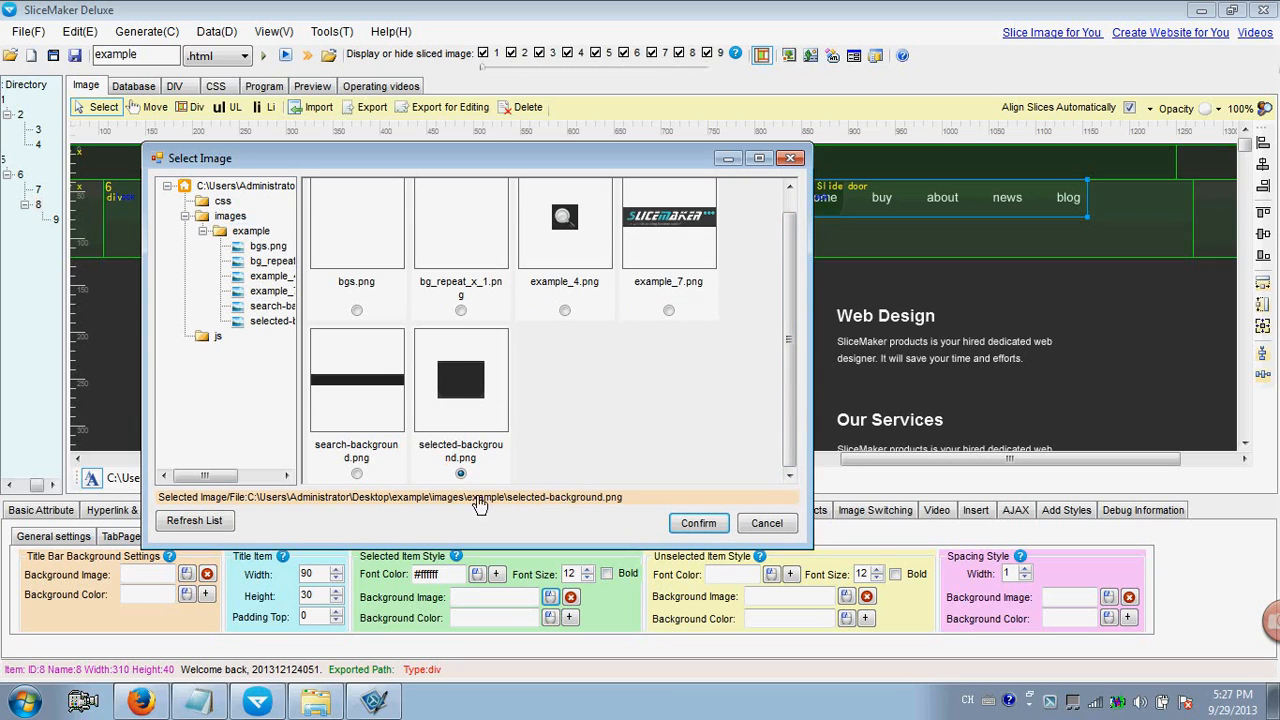
{"action": "left_click", "coordinate": [698, 523]}
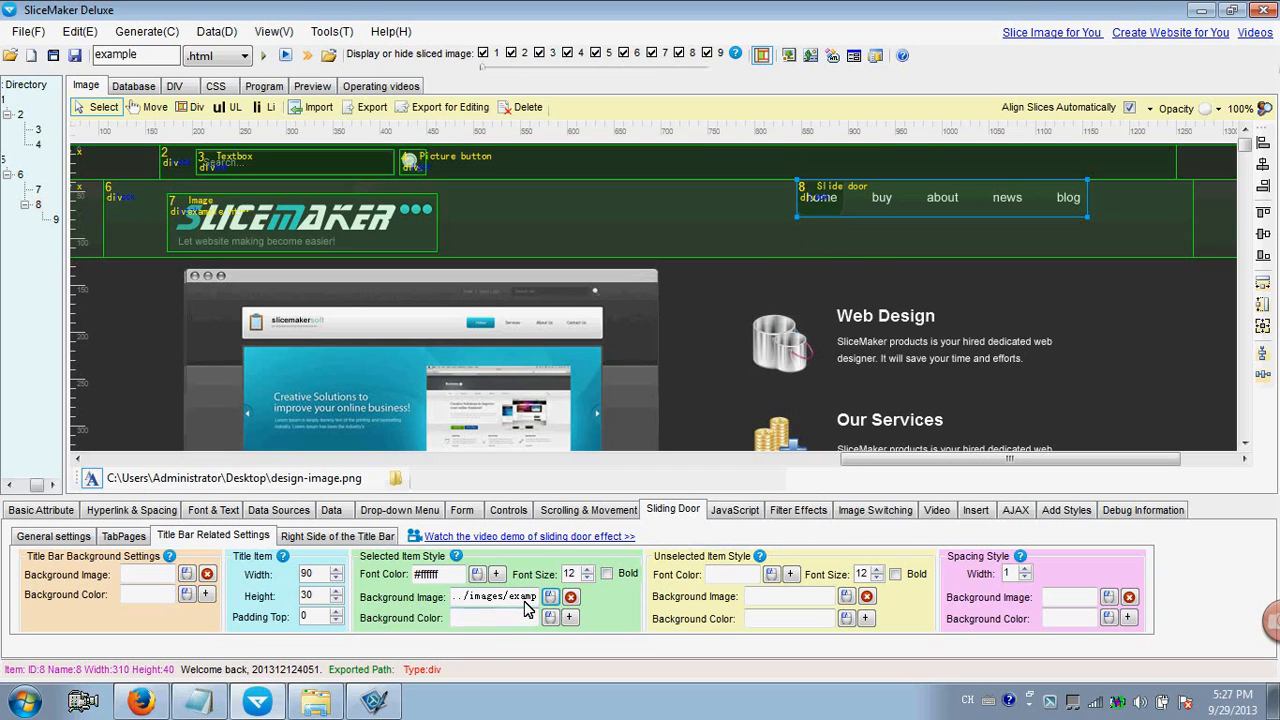
{"action": "left_click_drag", "start_coordinate": [530, 598], "coordinate": [424, 605]}
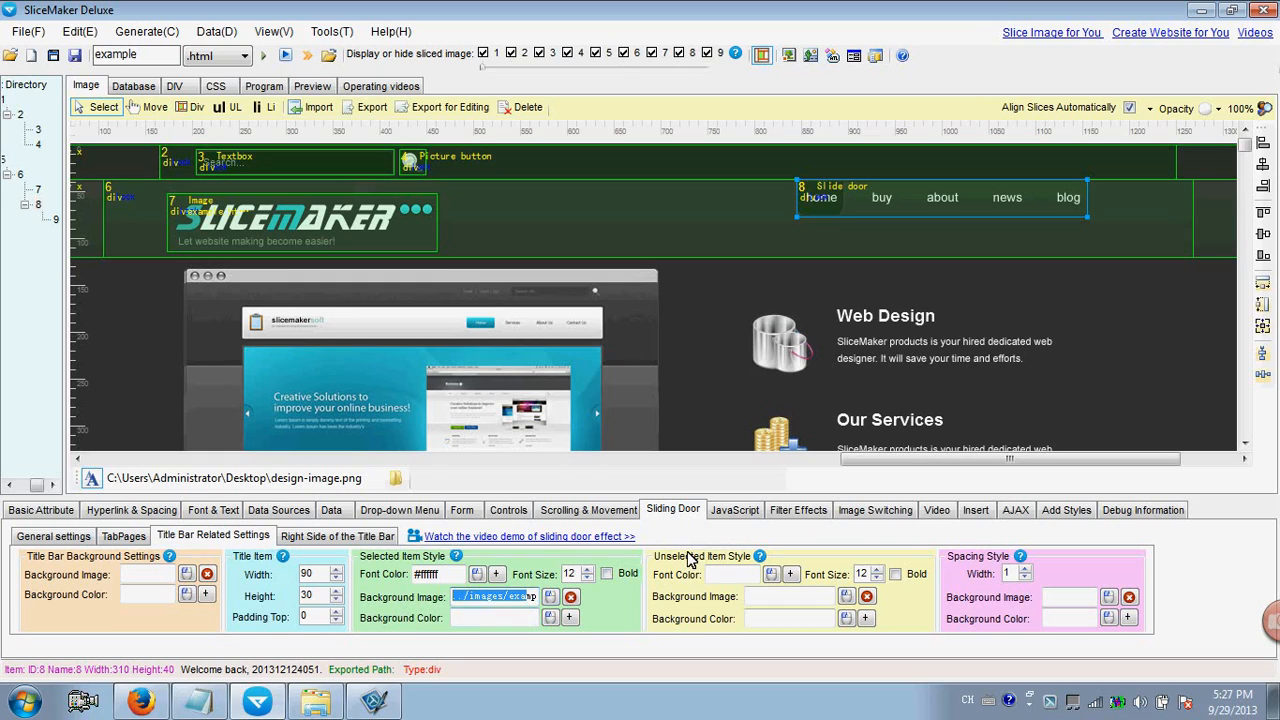
Set the font color of the sliding door's unselected title items to white (#ffffff).
{"action": "left_click", "coordinate": [712, 580]}
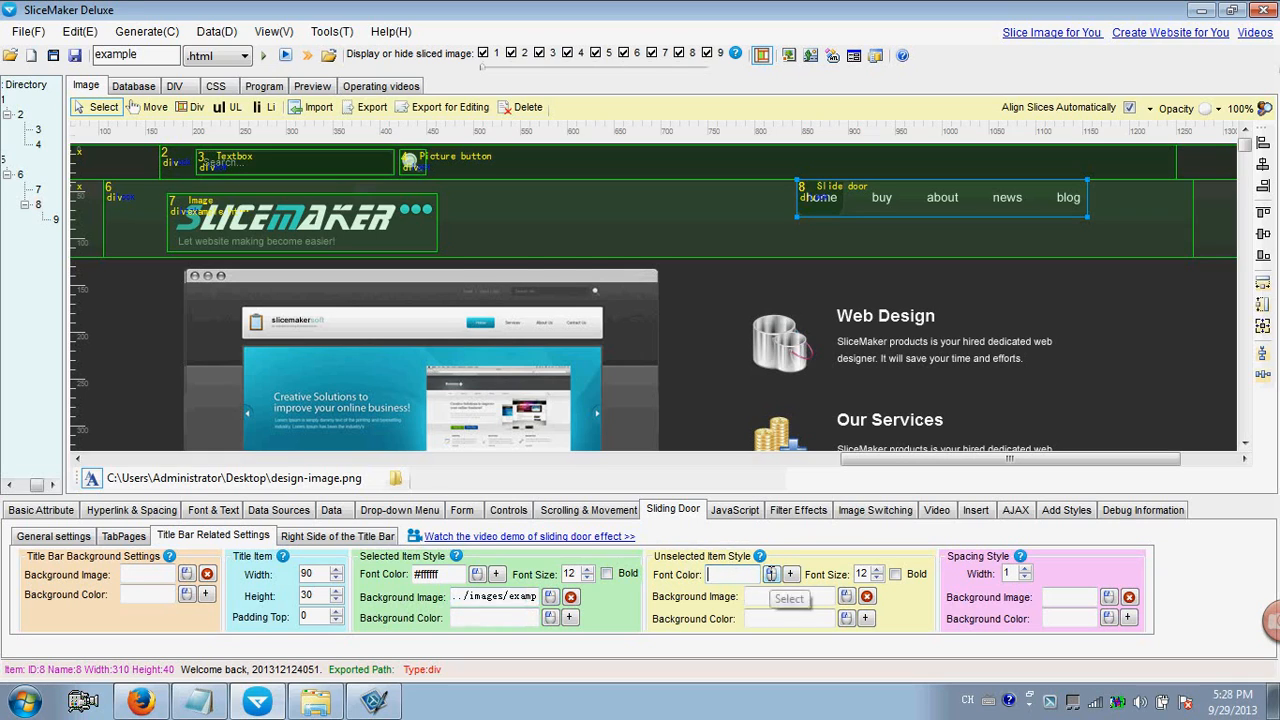
{"action": "left_click", "coordinate": [771, 574]}
{"action": "left_click", "coordinate": [555, 339]}
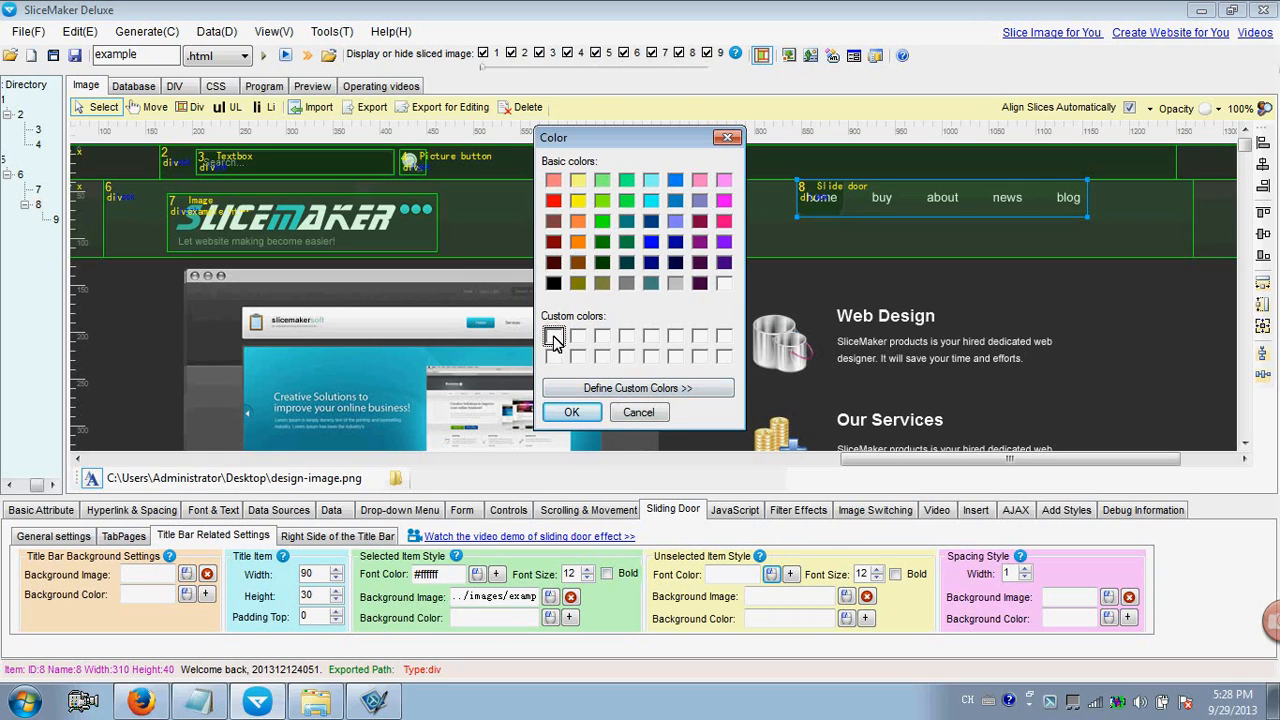
{"action": "left_click", "coordinate": [571, 412]}
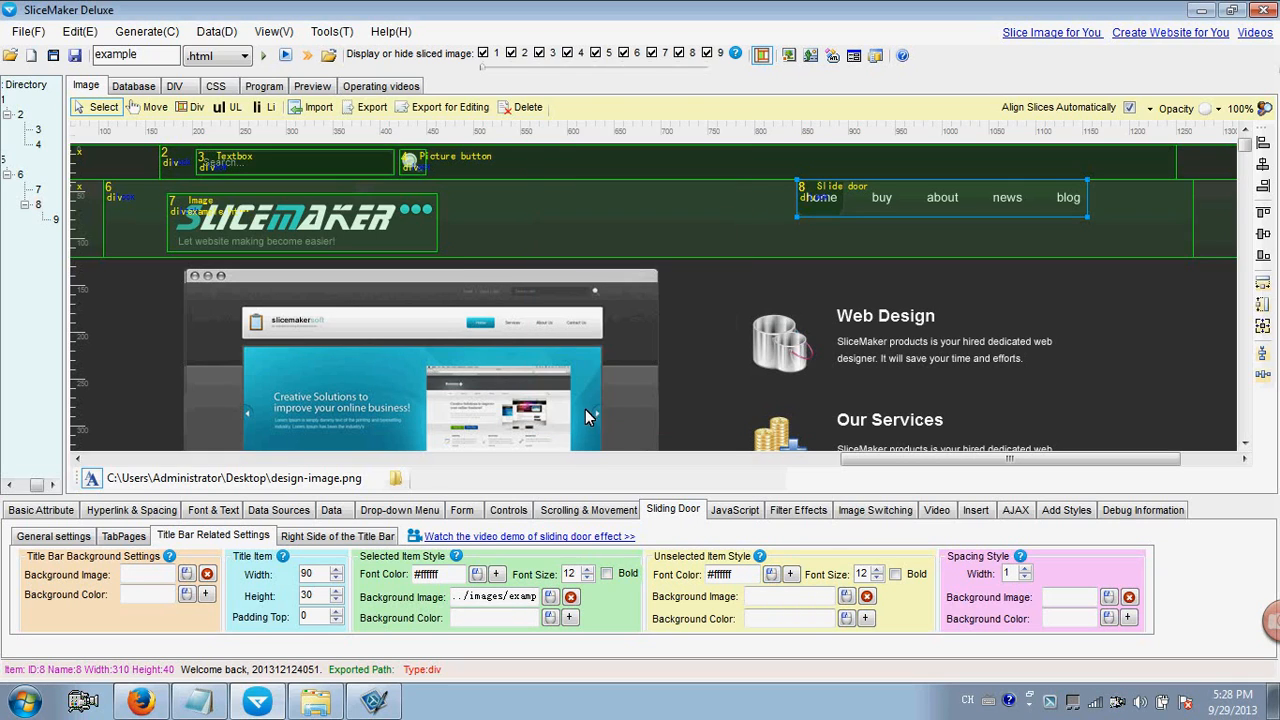
{"action": "double_click", "coordinate": [863, 574]}
Sample the header color beside the navigation menu as the unselected items' background color, #3a3a3a.
{"action": "left_click", "coordinate": [866, 619]}
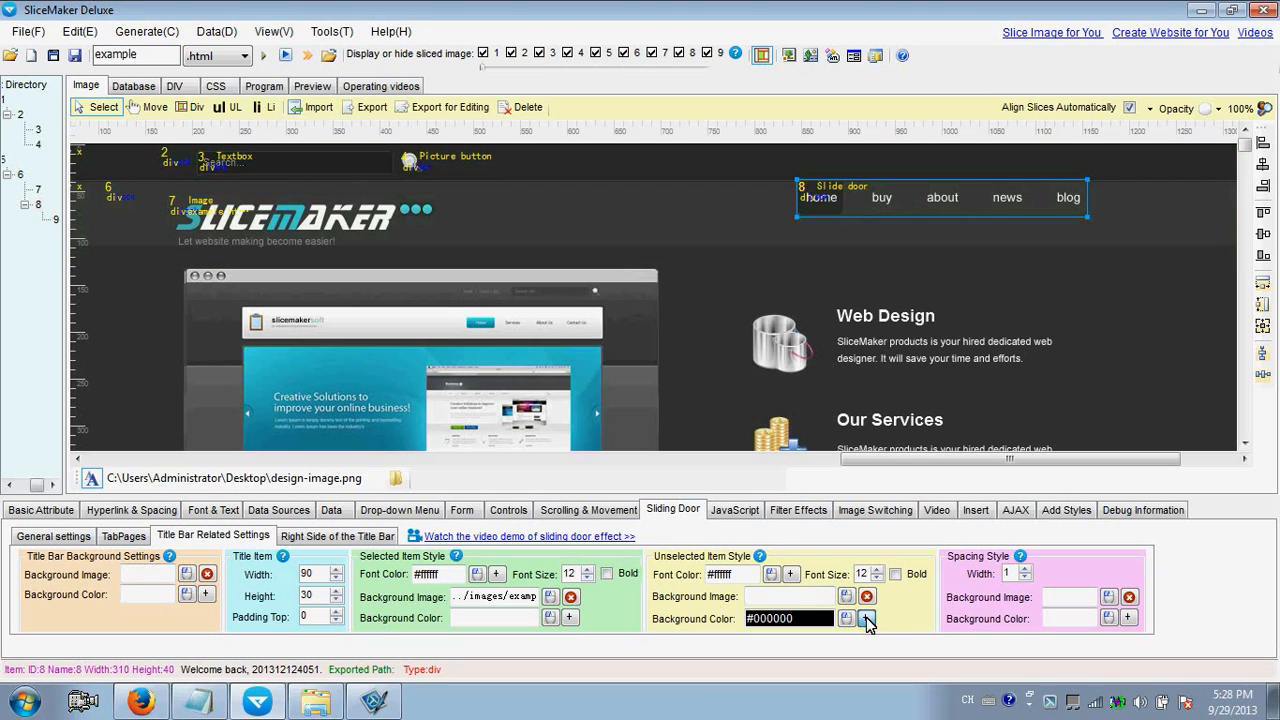
{"action": "left_click", "coordinate": [1107, 196]}
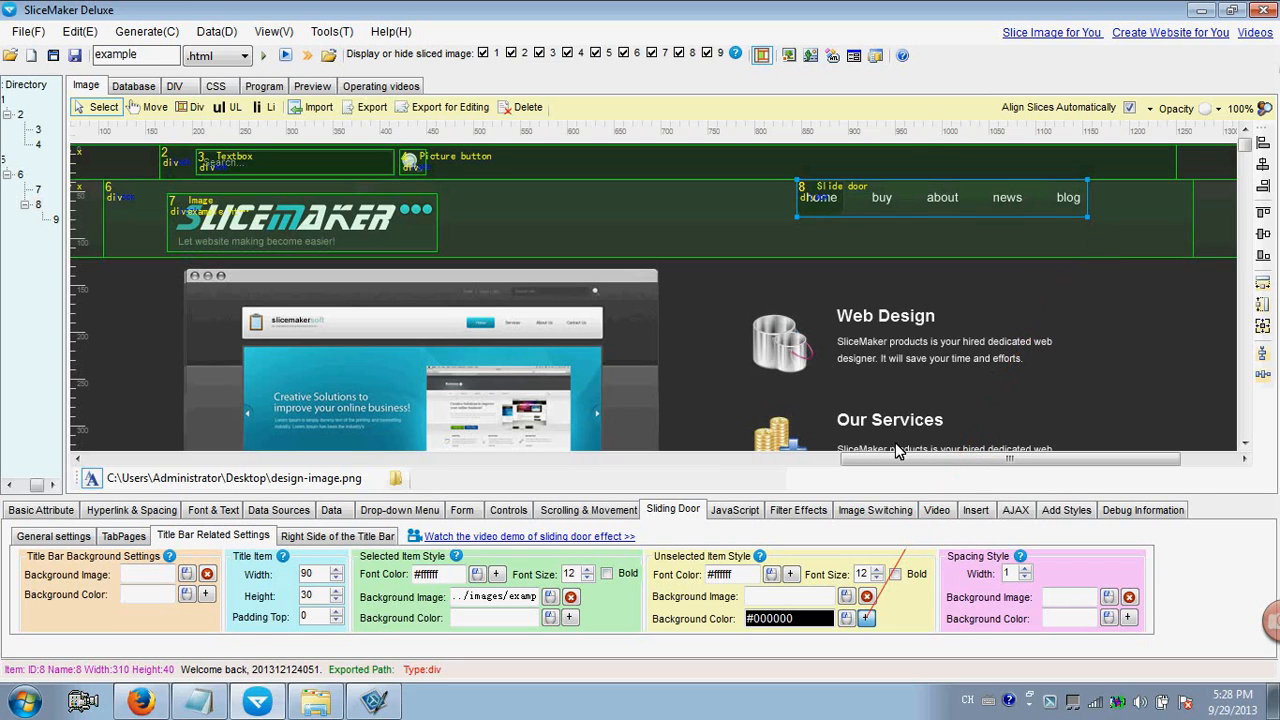
{"action": "left_click", "coordinate": [787, 618]}
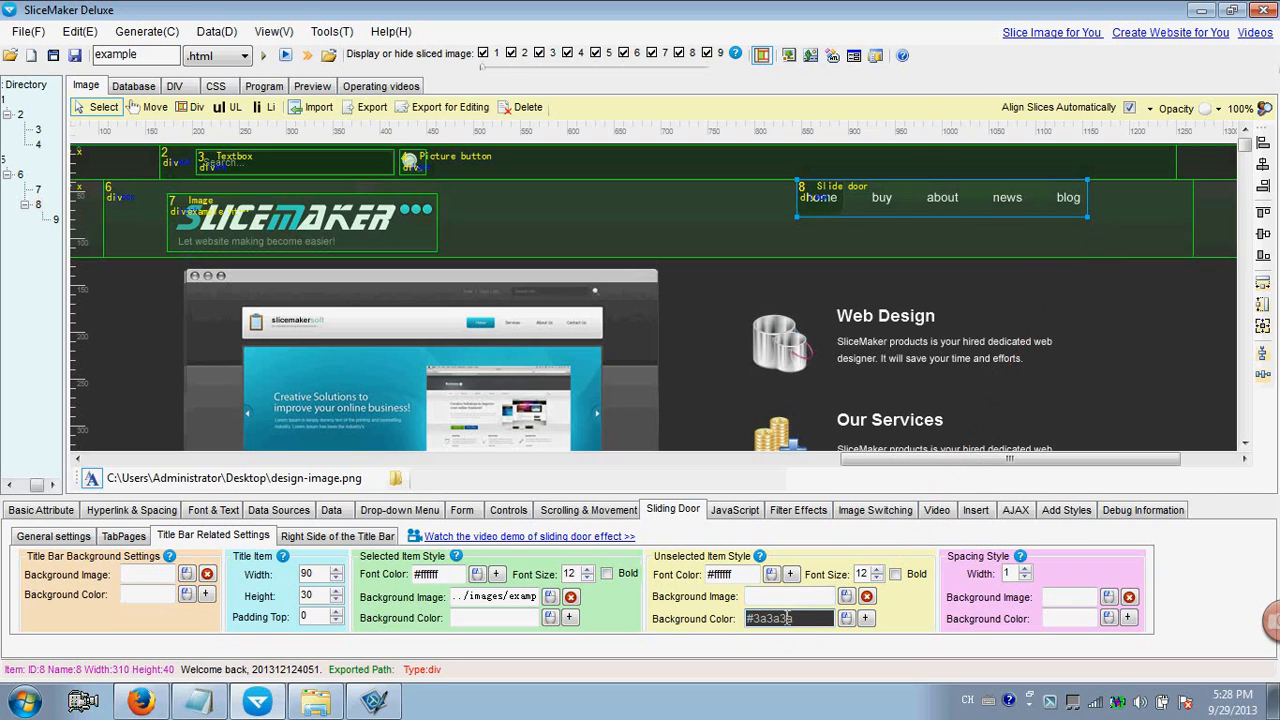
Set the title item spacing to width 15 with background color #3a3a3a, and open the settings for the title bar's right side.
{"action": "double_click", "coordinate": [1010, 572]}
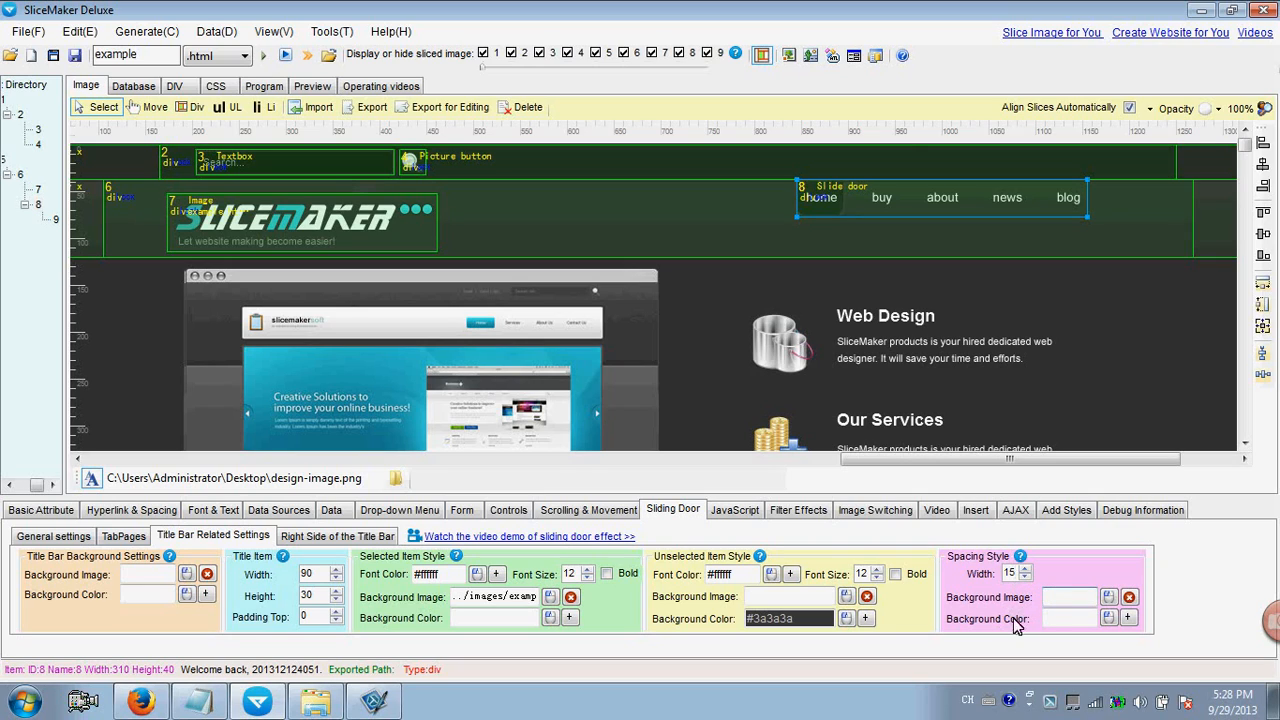
{"action": "left_click", "coordinate": [1051, 617]}
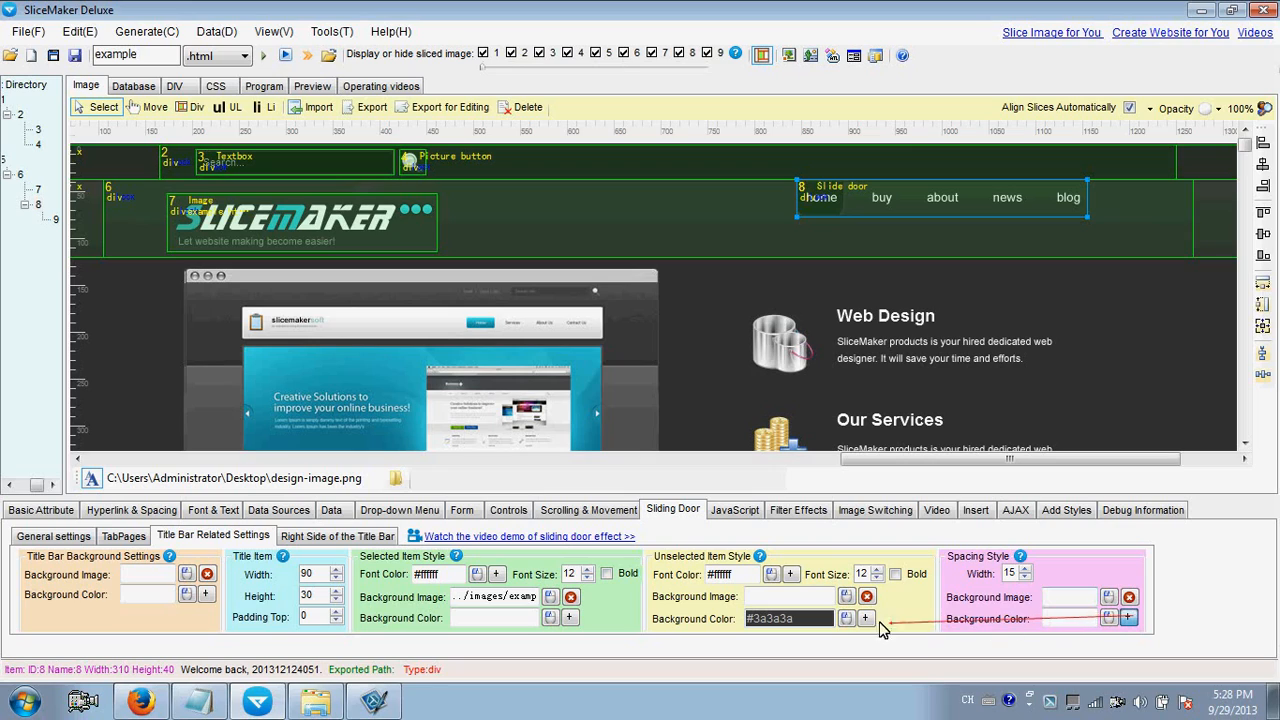
{"action": "key", "text": "Return"}
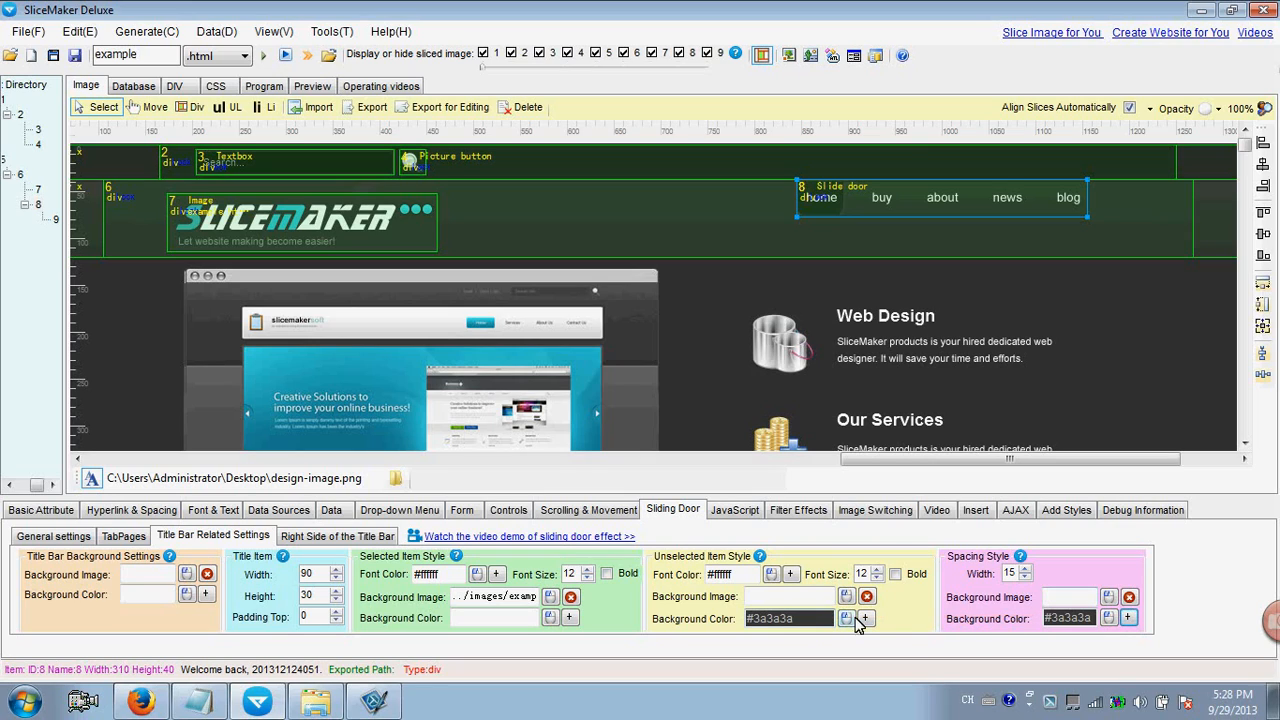
{"action": "left_click", "coordinate": [1066, 617]}
{"action": "type", "text": "#3a3a3a"}
{"action": "left_click", "coordinate": [350, 540]}
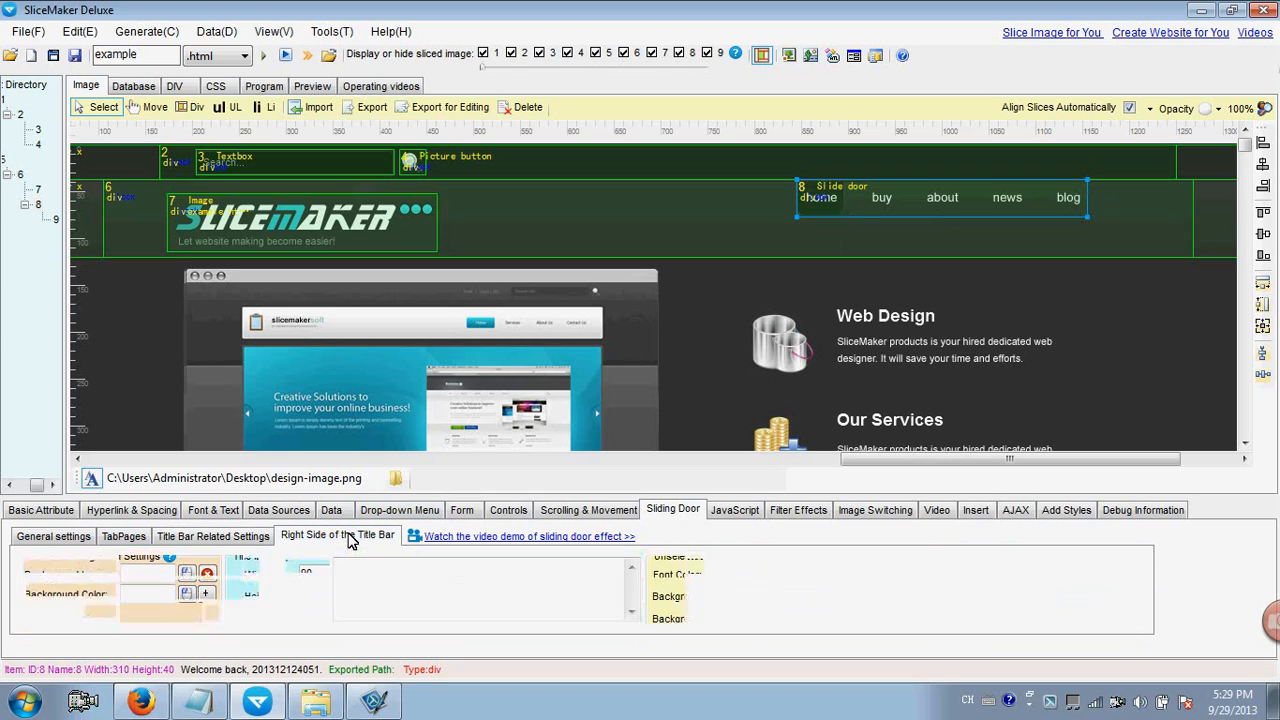
Sample the header color beside the navigation menu as the background color of the title bar's right side, #3a3a3a.
{"action": "left_click", "coordinate": [231, 589]}
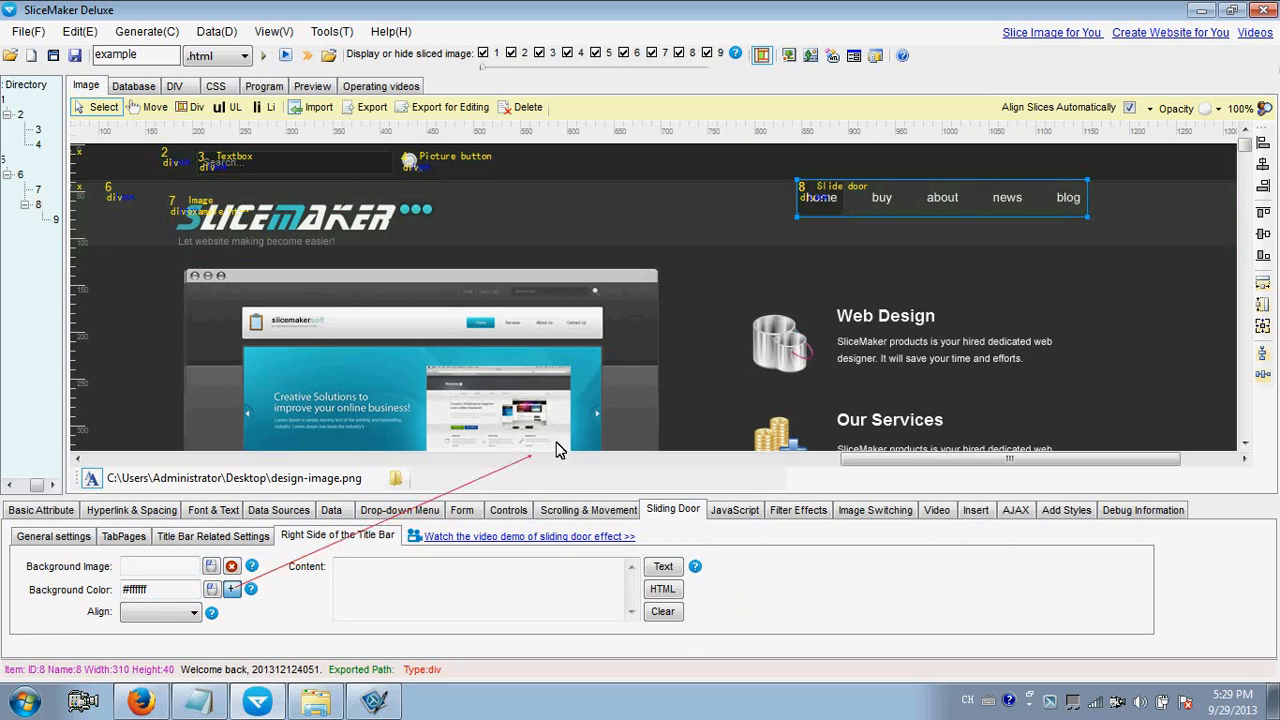
{"action": "left_click", "coordinate": [1098, 197]}
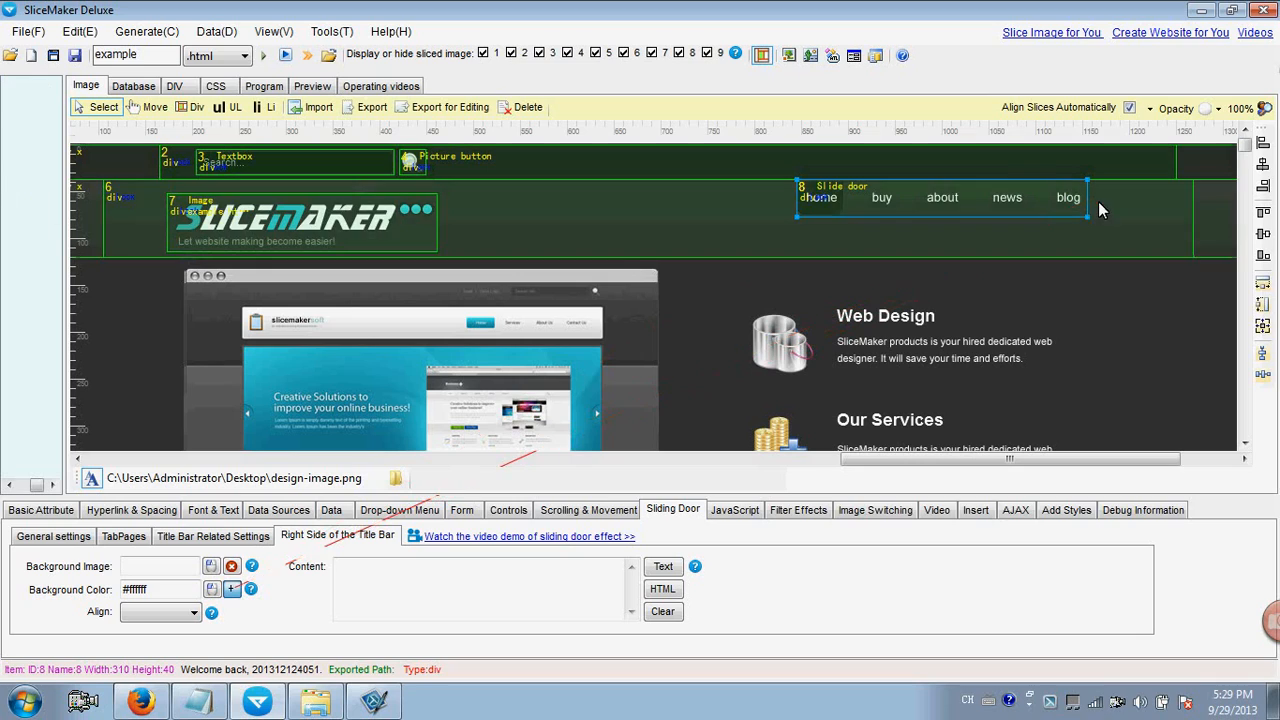
{"action": "double_click", "coordinate": [184, 589]}
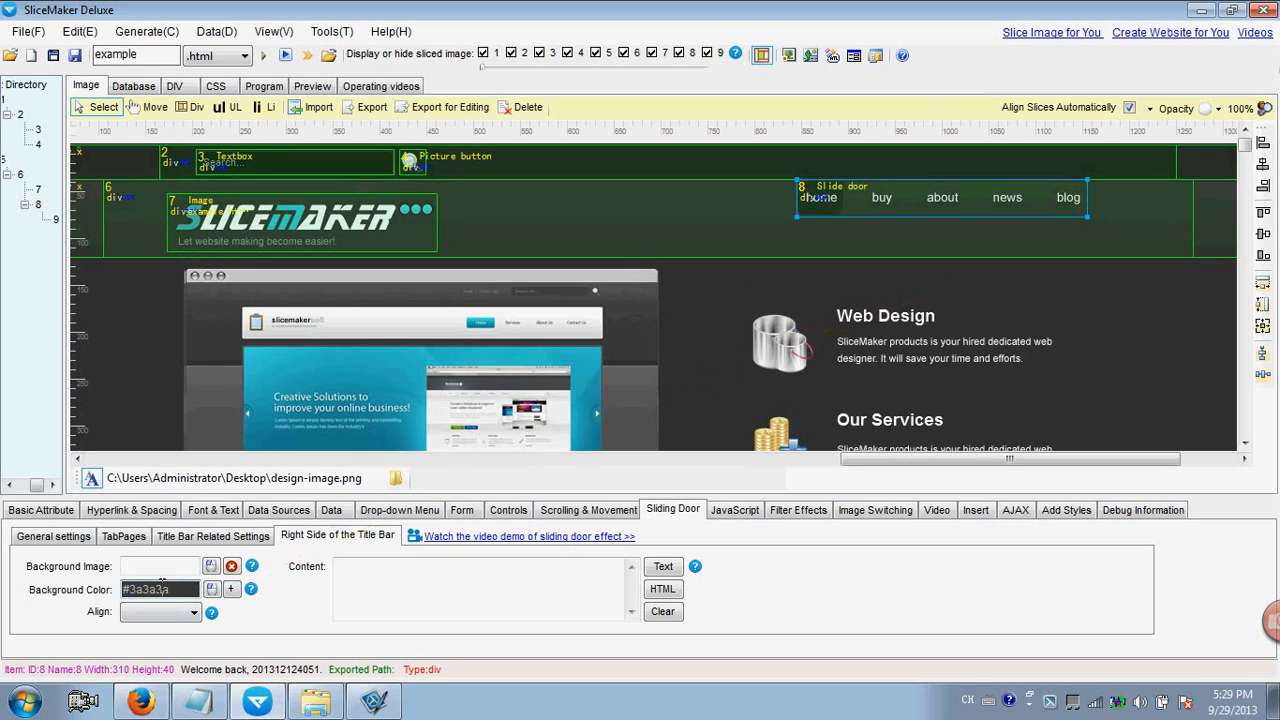
Check the pixel width and height of selected-background.png in its file properties for sizing the title items.
{"action": "left_click", "coordinate": [200, 537]}
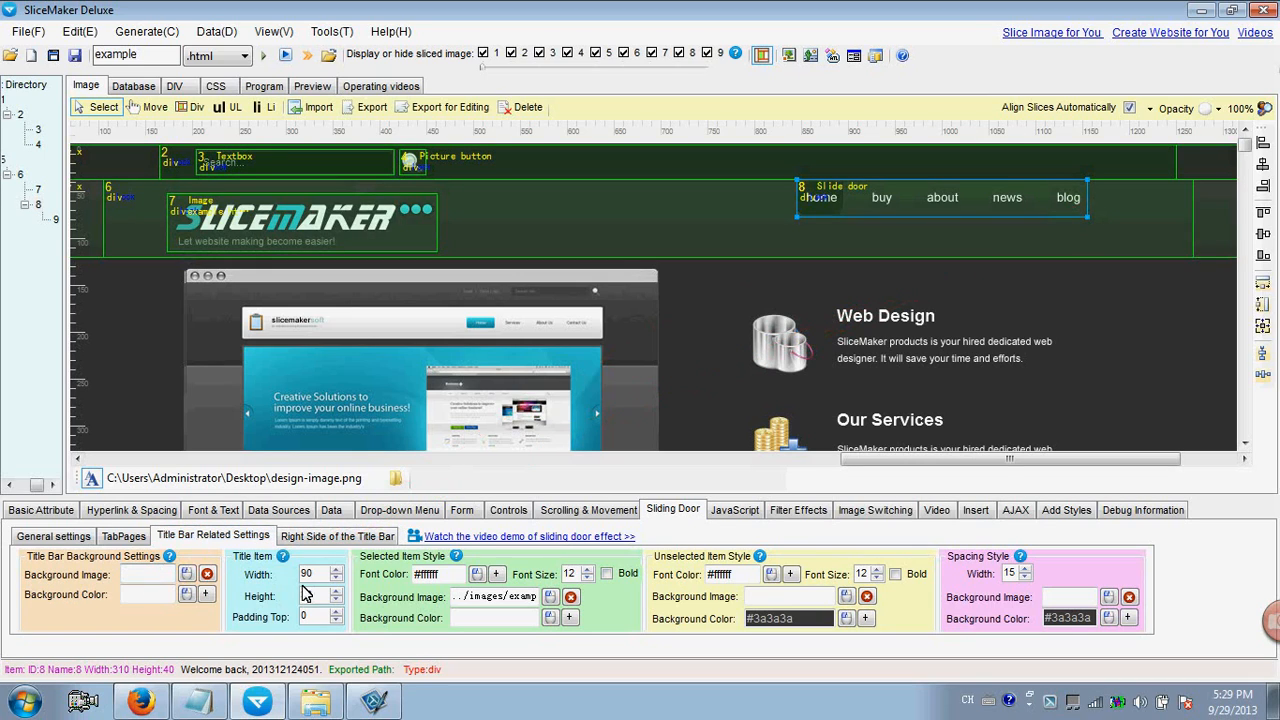
{"action": "left_click_drag", "start_coordinate": [314, 575], "coordinate": [290, 596]}
{"action": "left_click", "coordinate": [826, 197]}
{"action": "left_click", "coordinate": [318, 707]}
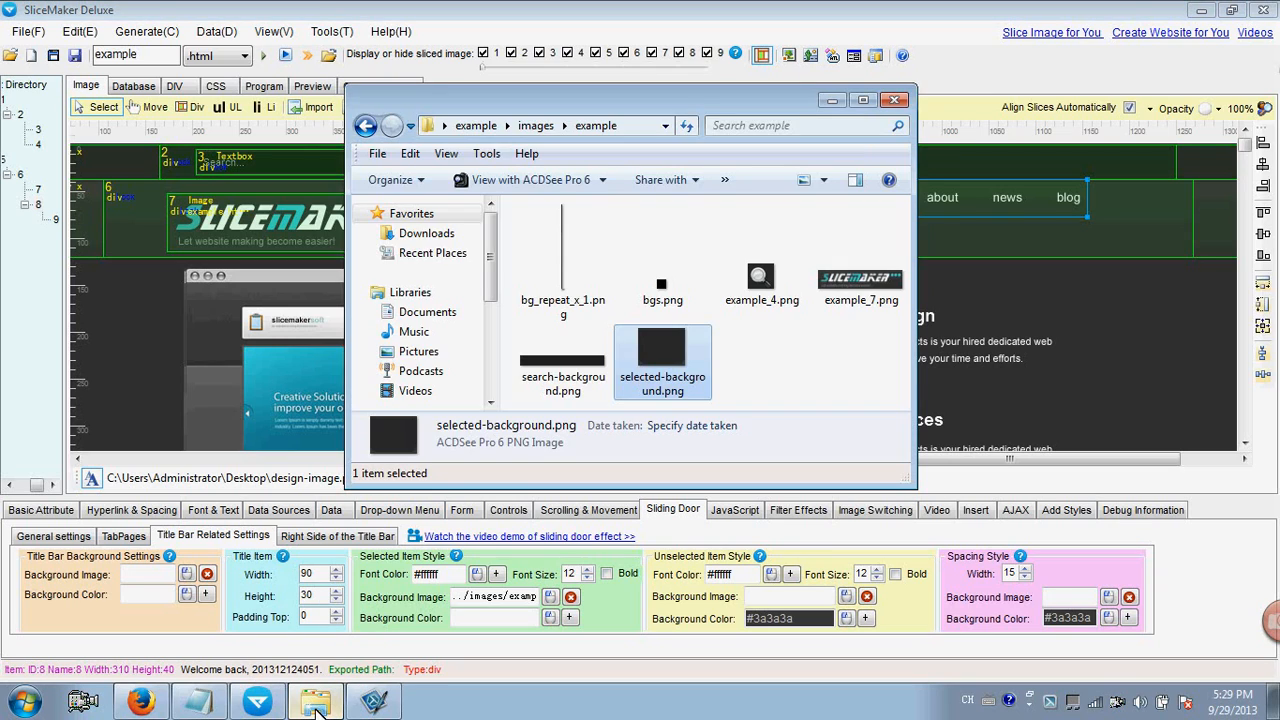
{"action": "right_click", "coordinate": [657, 355]}
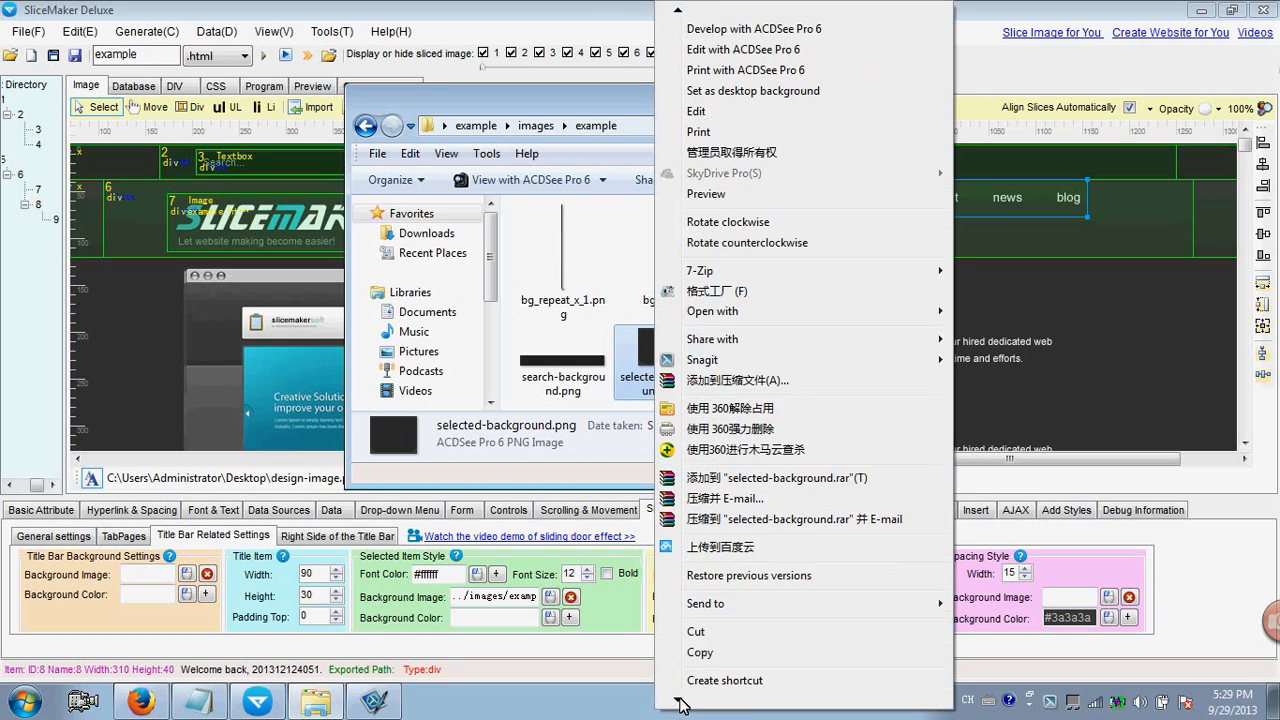
{"action": "left_click", "coordinate": [705, 669]}
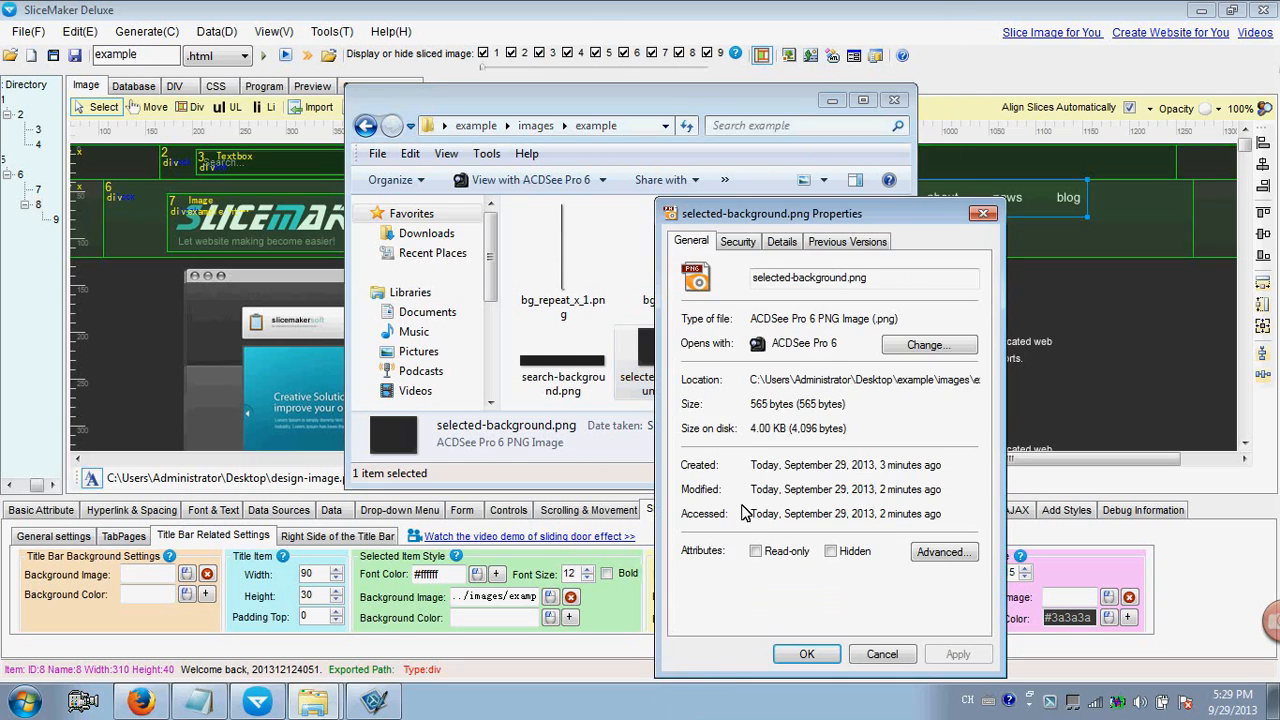
{"action": "left_click", "coordinate": [781, 241]}
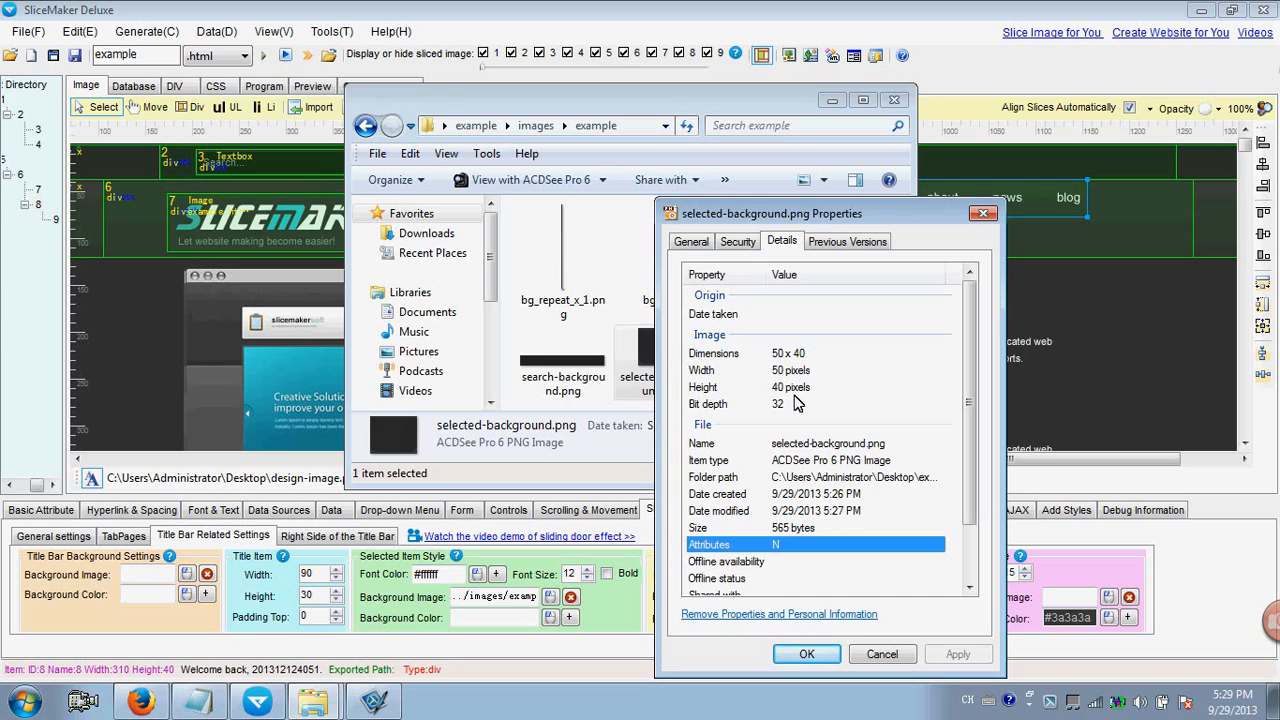
{"action": "left_click", "coordinate": [805, 656]}
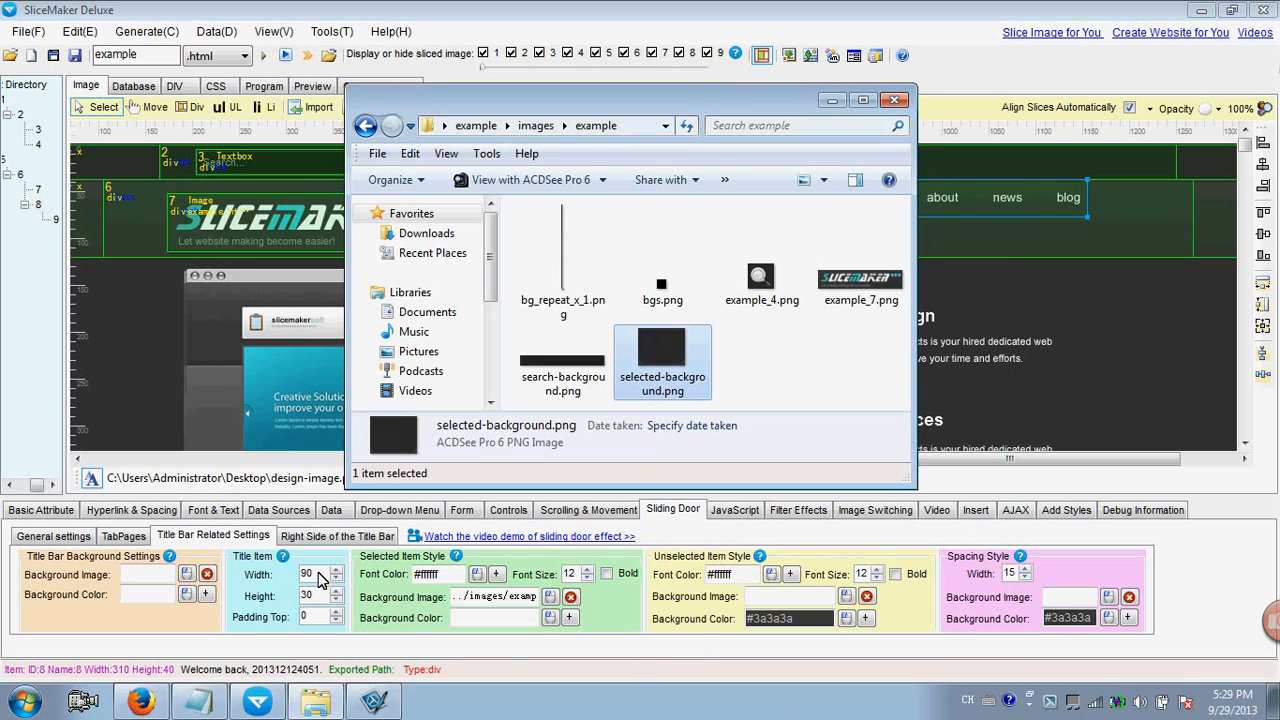
Set the sliding door's title items to width 50, height 40 and padding top 9.
{"action": "left_click", "coordinate": [317, 576]}
{"action": "left_click_drag", "start_coordinate": [320, 573], "coordinate": [294, 573]}
{"action": "type", "text": "50"}
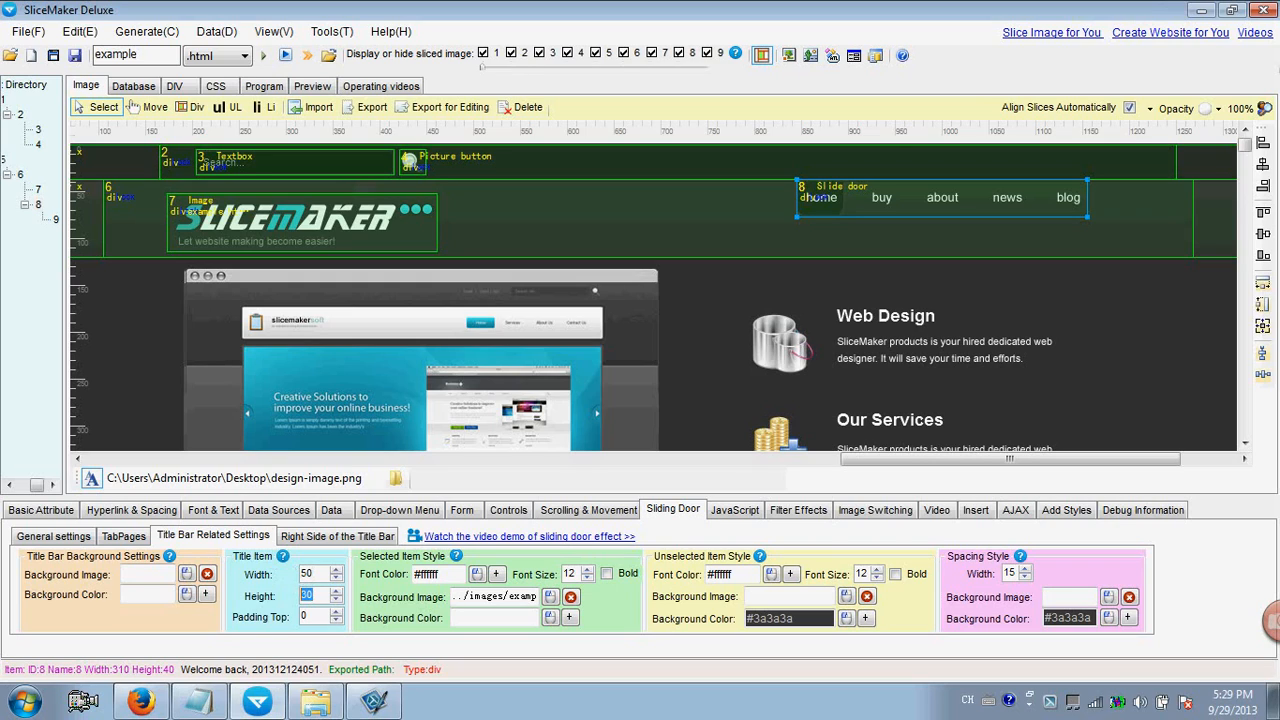
{"action": "type", "text": "40"}
{"action": "left_click", "coordinate": [881, 185]}
{"action": "left_click", "coordinate": [314, 613]}
{"action": "left_click_drag", "start_coordinate": [314, 613], "coordinate": [276, 621]}
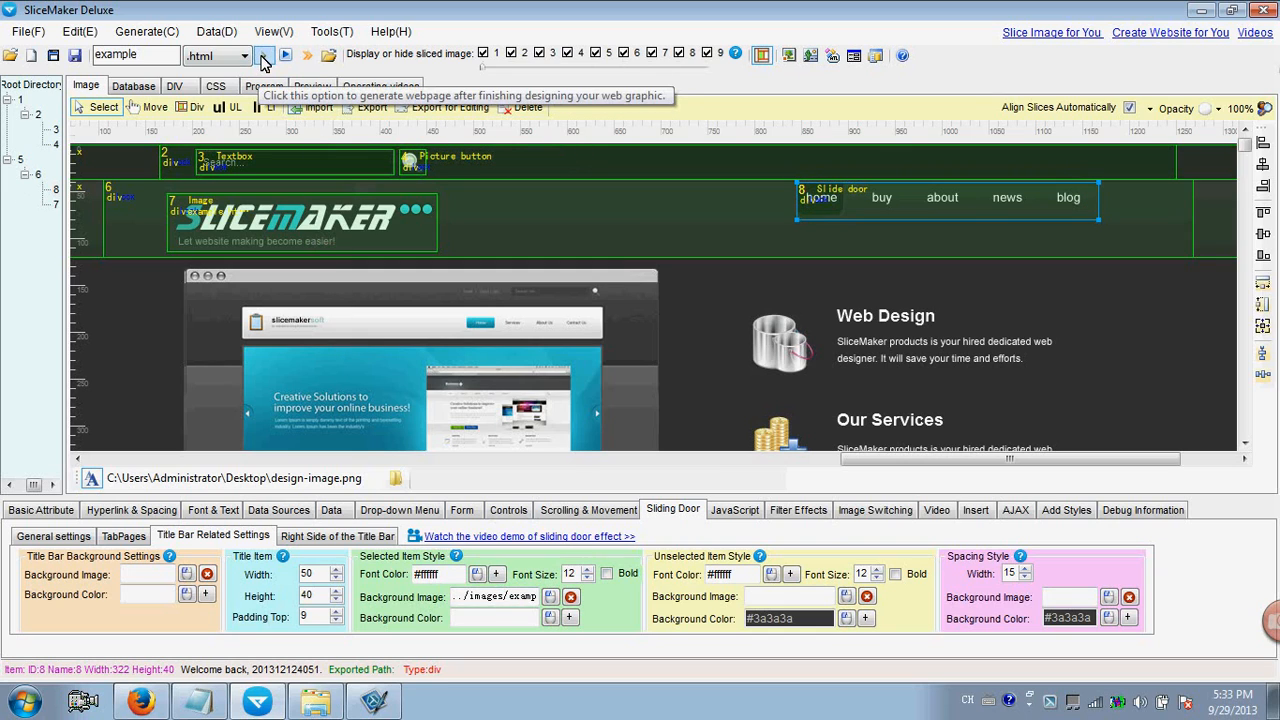
Generate the example page with the resized menu items, exporting images, CSS, HTML and JavaScript files to Desktop\example.
{"action": "left_click", "coordinate": [263, 58]}
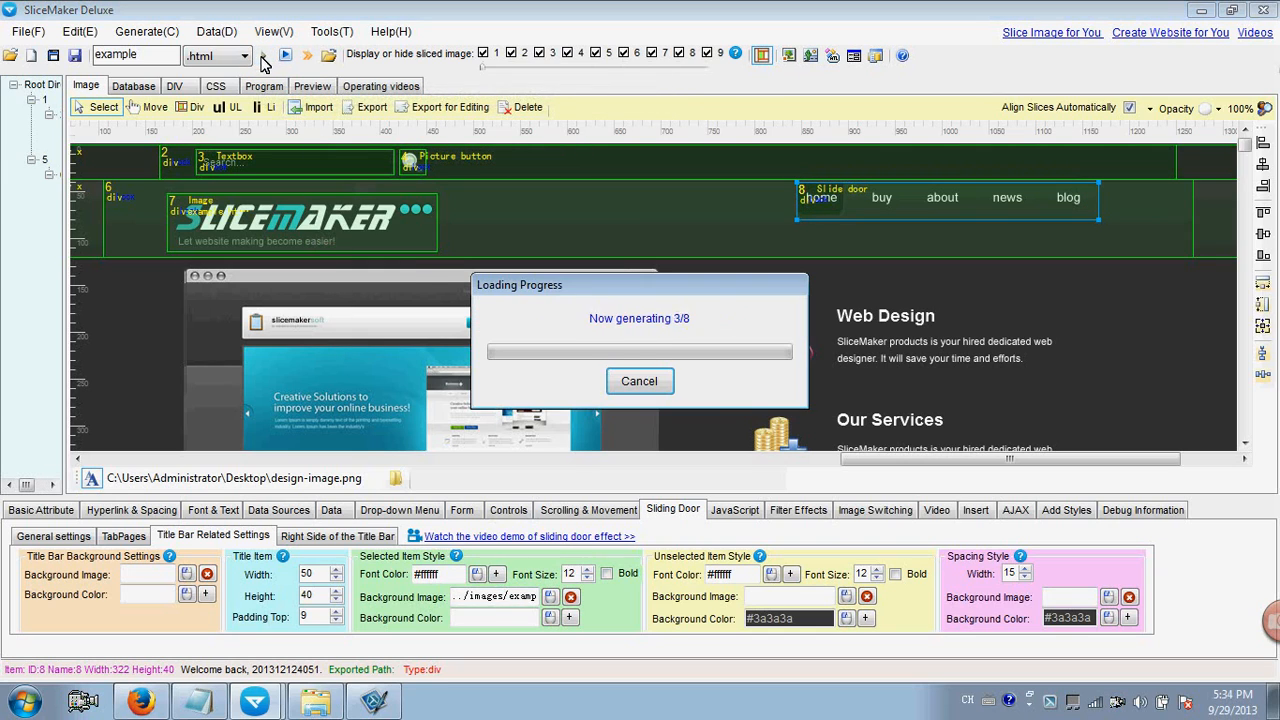
{"action": "left_click", "coordinate": [730, 415]}
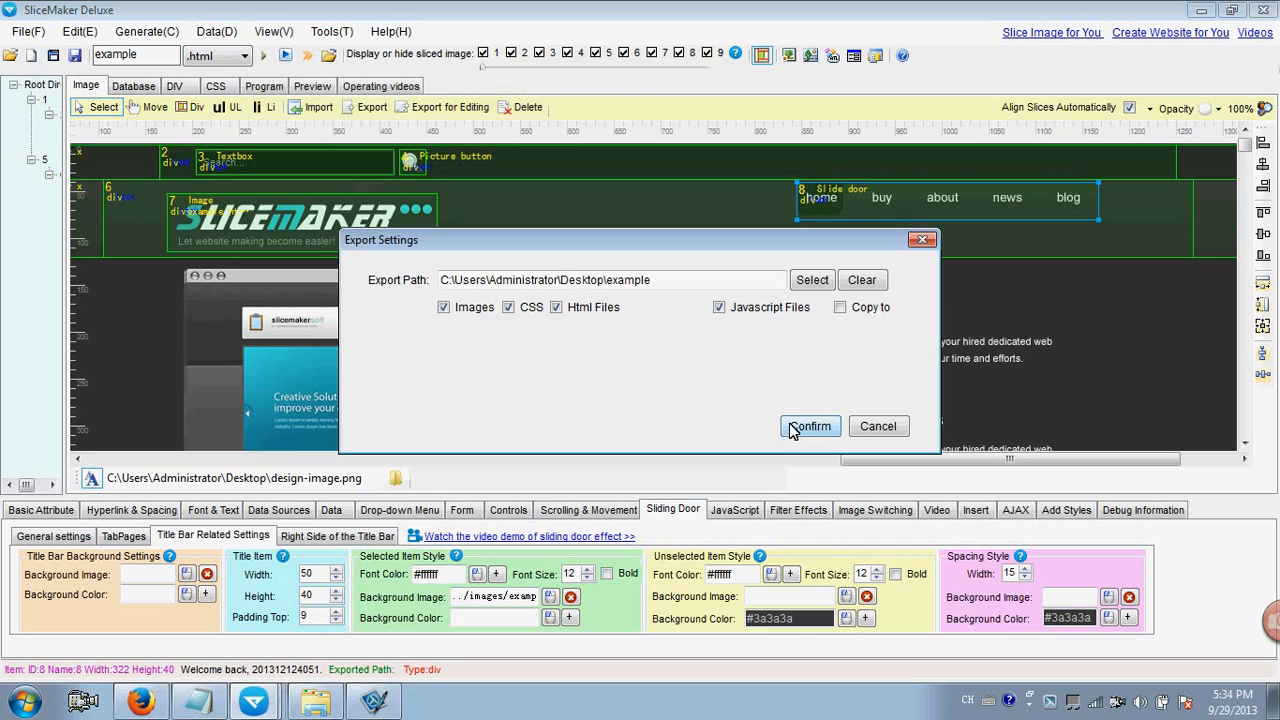
{"action": "left_click", "coordinate": [790, 424]}
{"action": "left_click", "coordinate": [735, 416]}
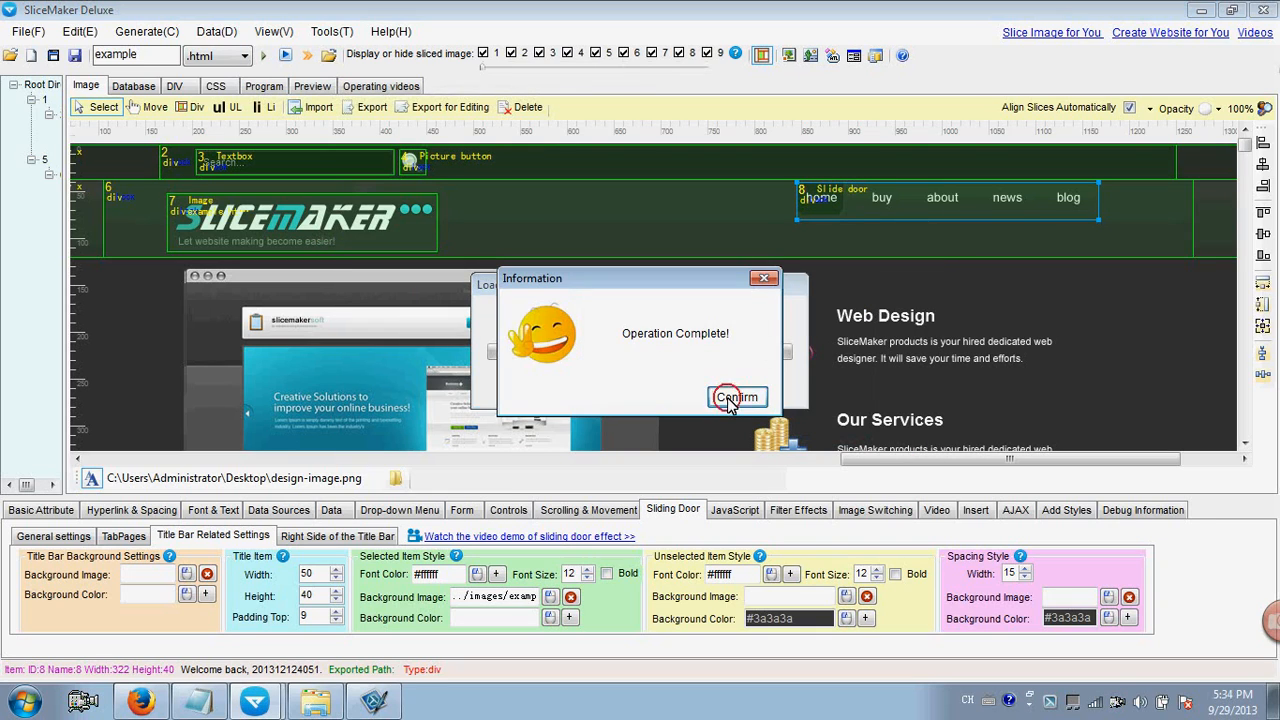
{"action": "left_click", "coordinate": [734, 395]}
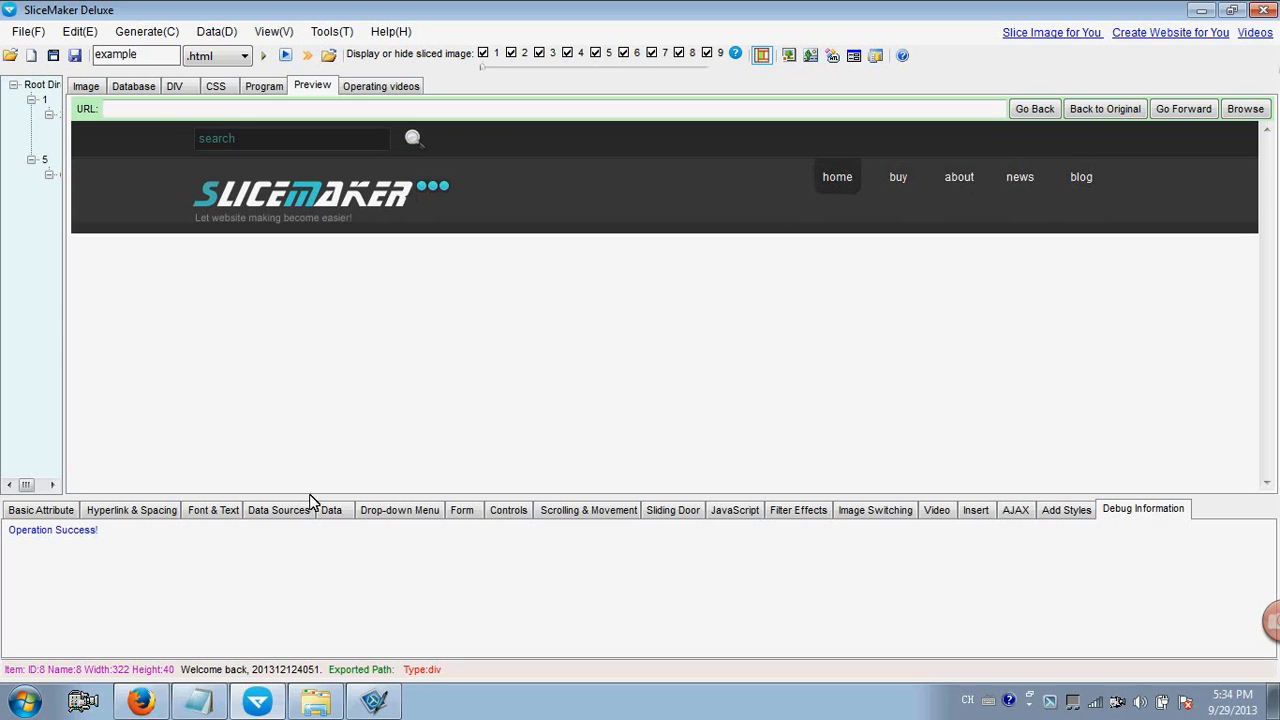
Switch to Firefox, enlarge example.html, test the home menu item and reload the page.
{"action": "left_click", "coordinate": [145, 703]}
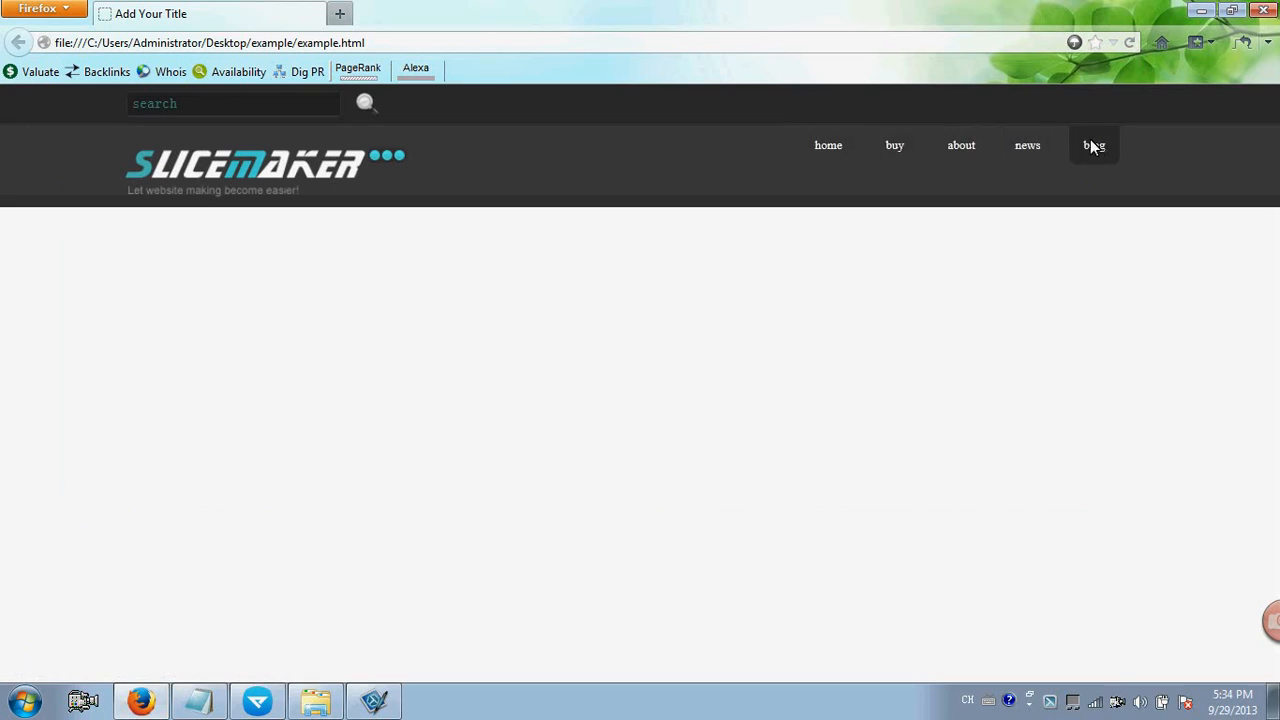
{"action": "key", "text": "ctrl+plus"}
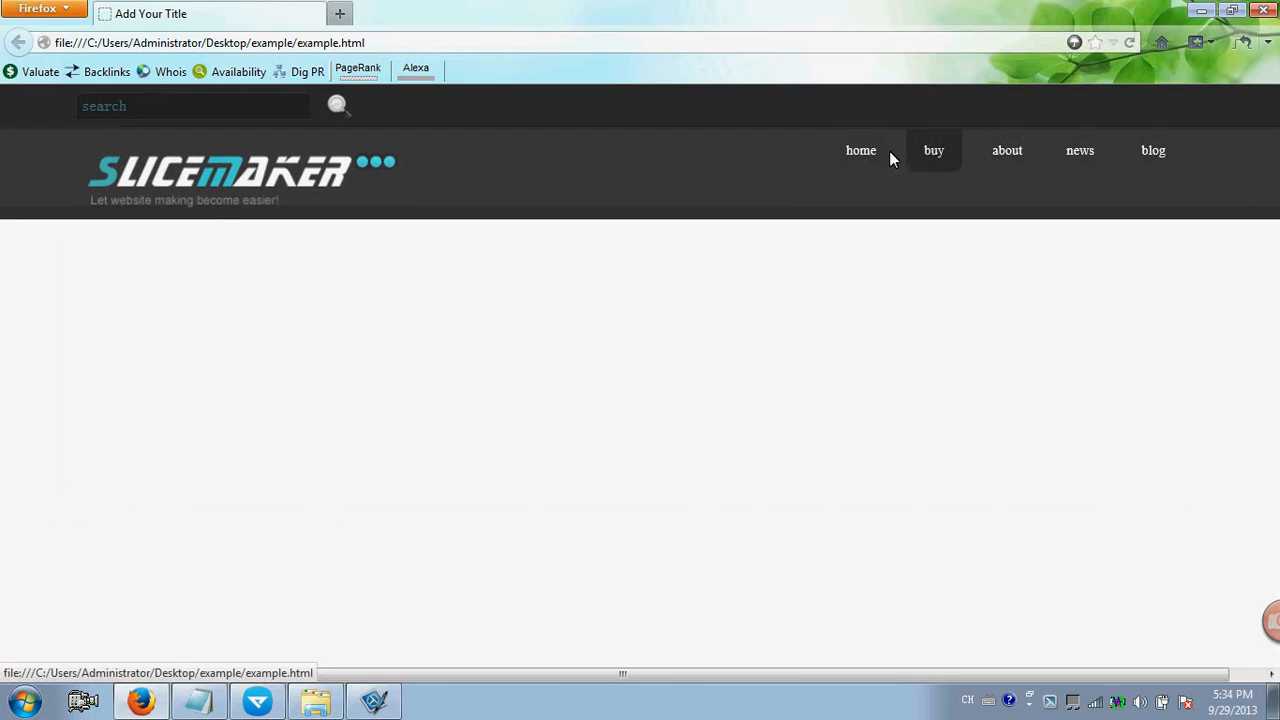
{"action": "left_click", "coordinate": [855, 155]}
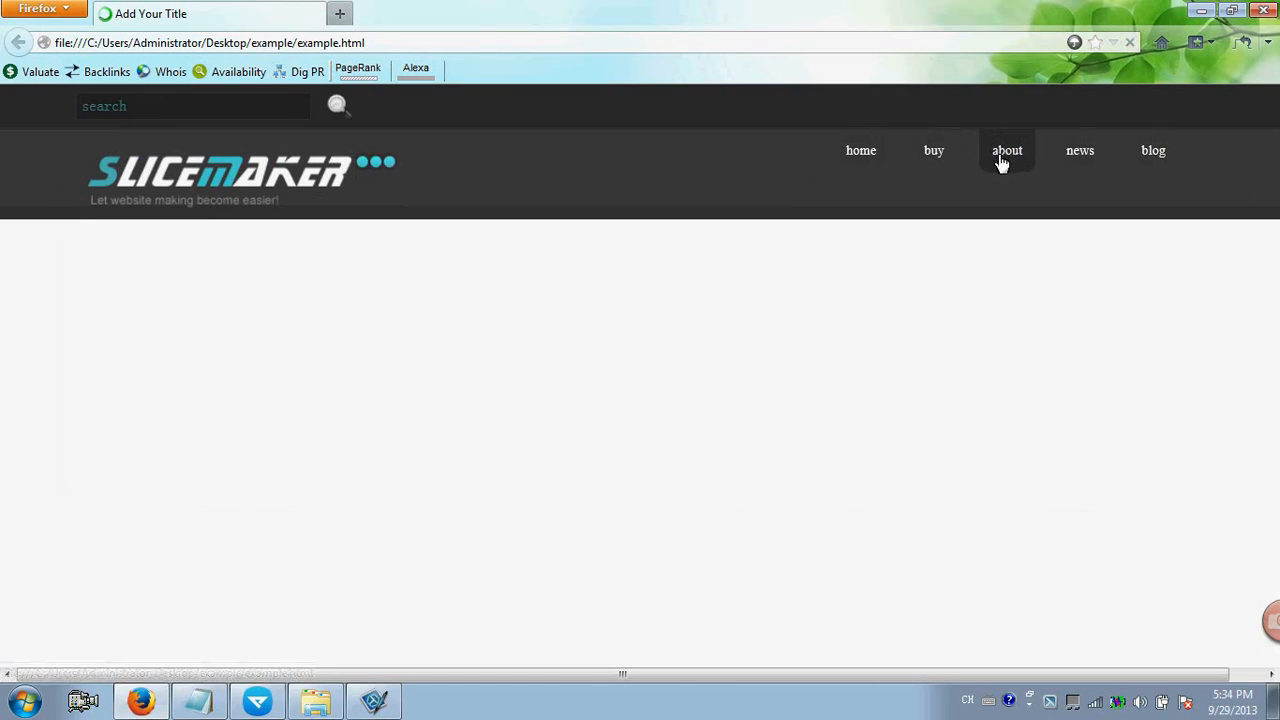
{"action": "left_click", "coordinate": [1125, 48]}
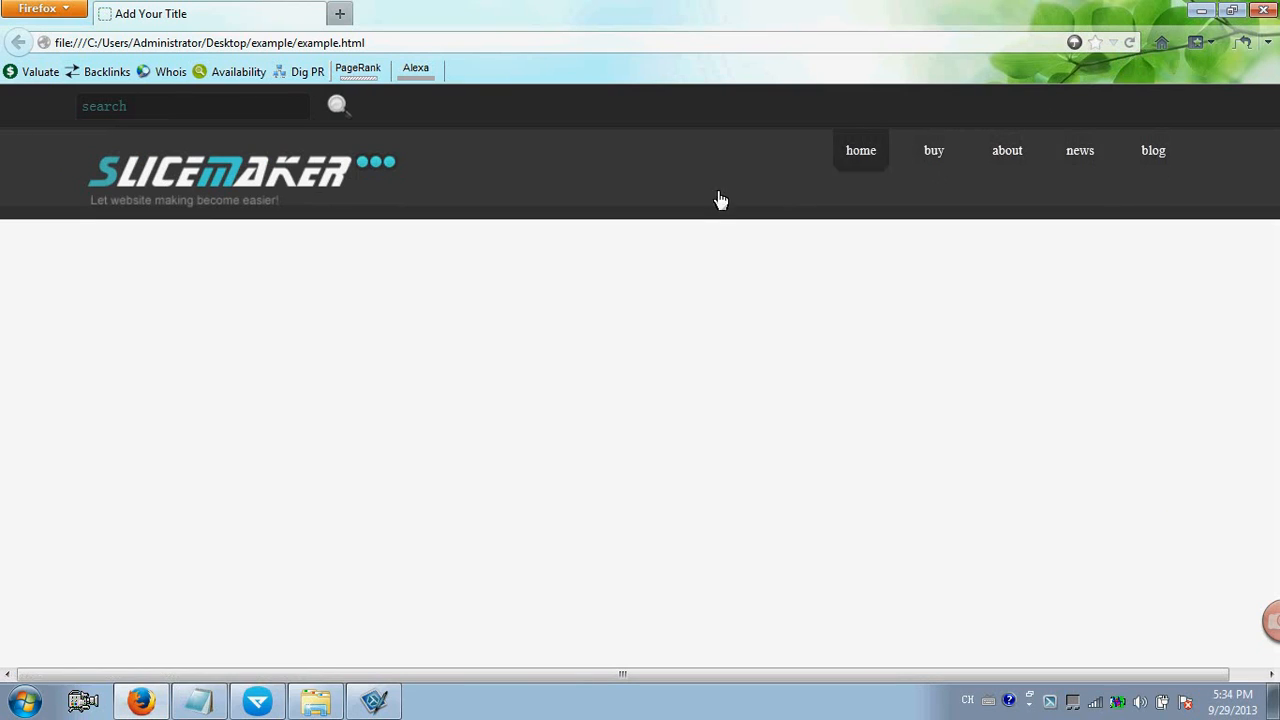
Switch back to SliceMaker Deluxe and slice the full-width banner section below the header as a Div of about 1348 x 295 at 60% zoom.
{"action": "mouse_move", "coordinate": [258, 700]}
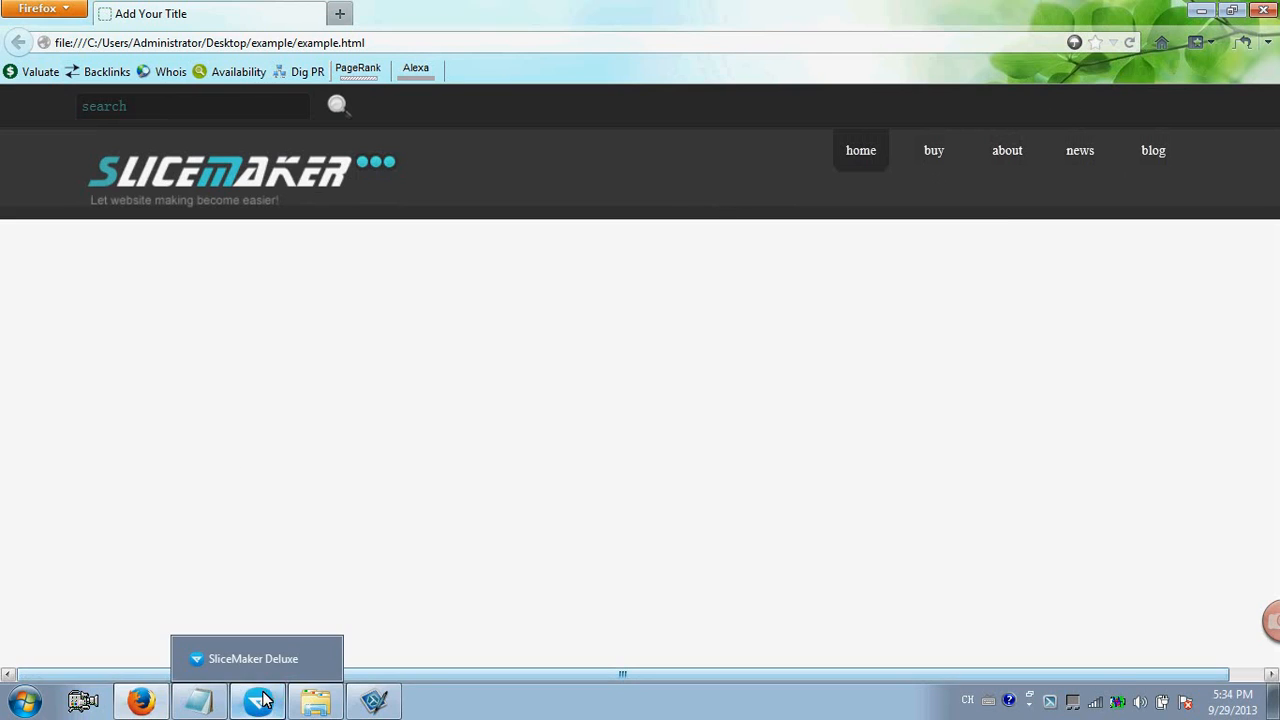
{"action": "left_click", "coordinate": [257, 656]}
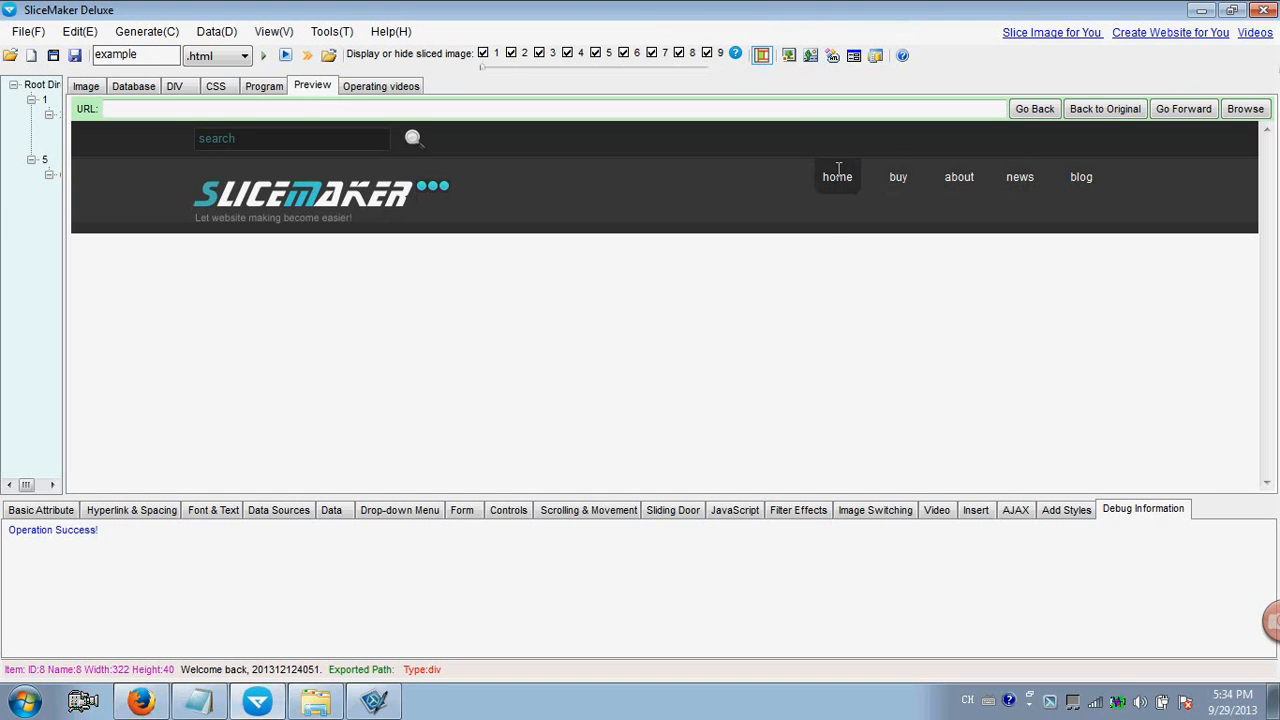
{"action": "left_click", "coordinate": [86, 86]}
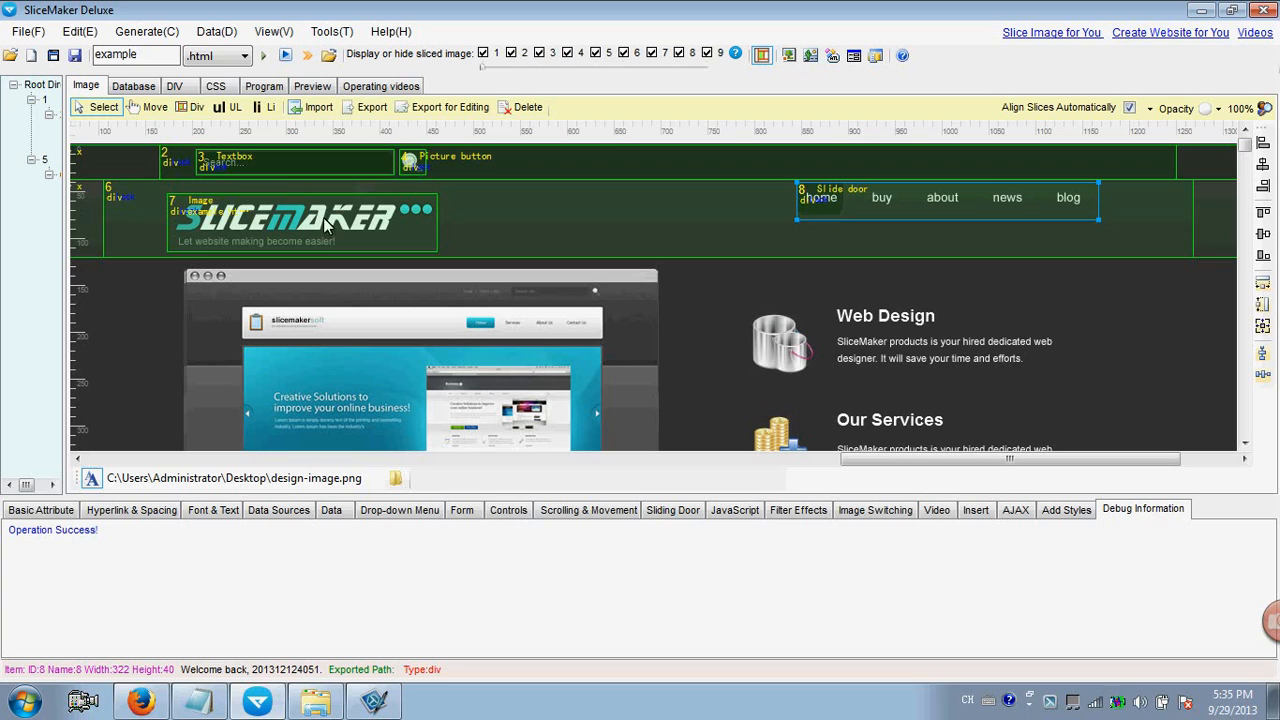
{"action": "left_click_drag", "start_coordinate": [1245, 145], "coordinate": [1258, 191]}
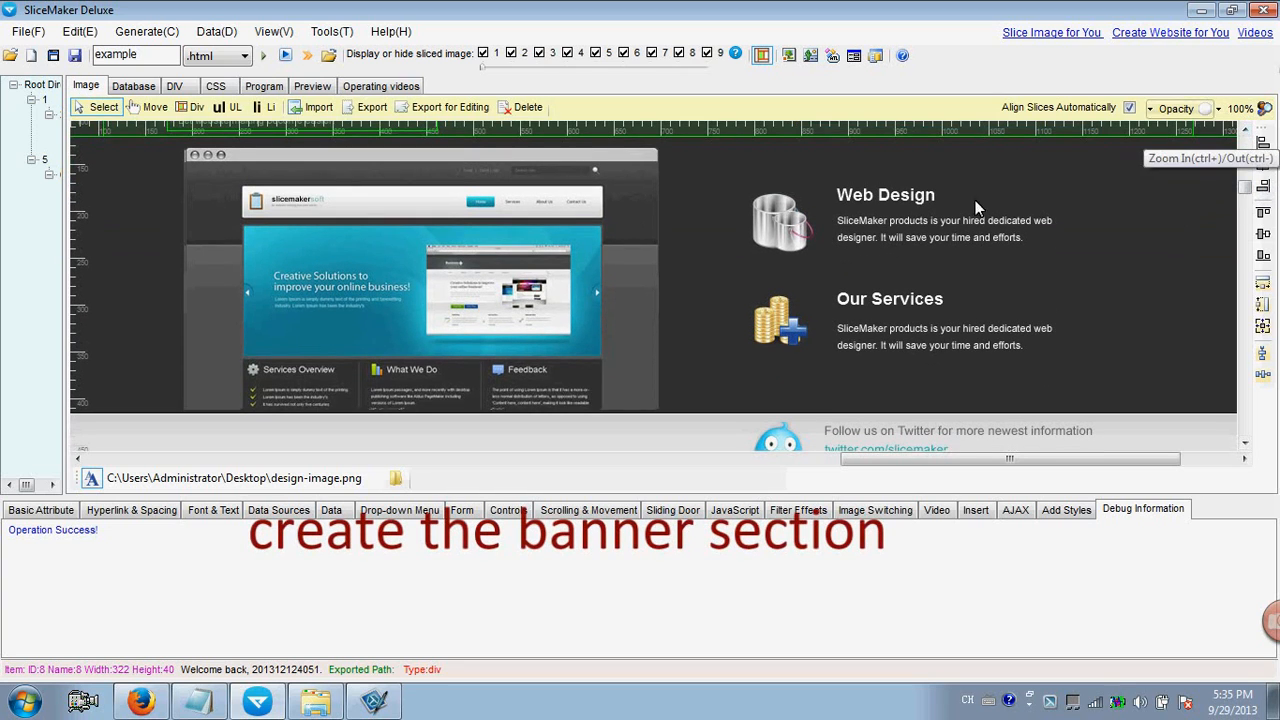
{"action": "left_click", "coordinate": [1219, 109]}
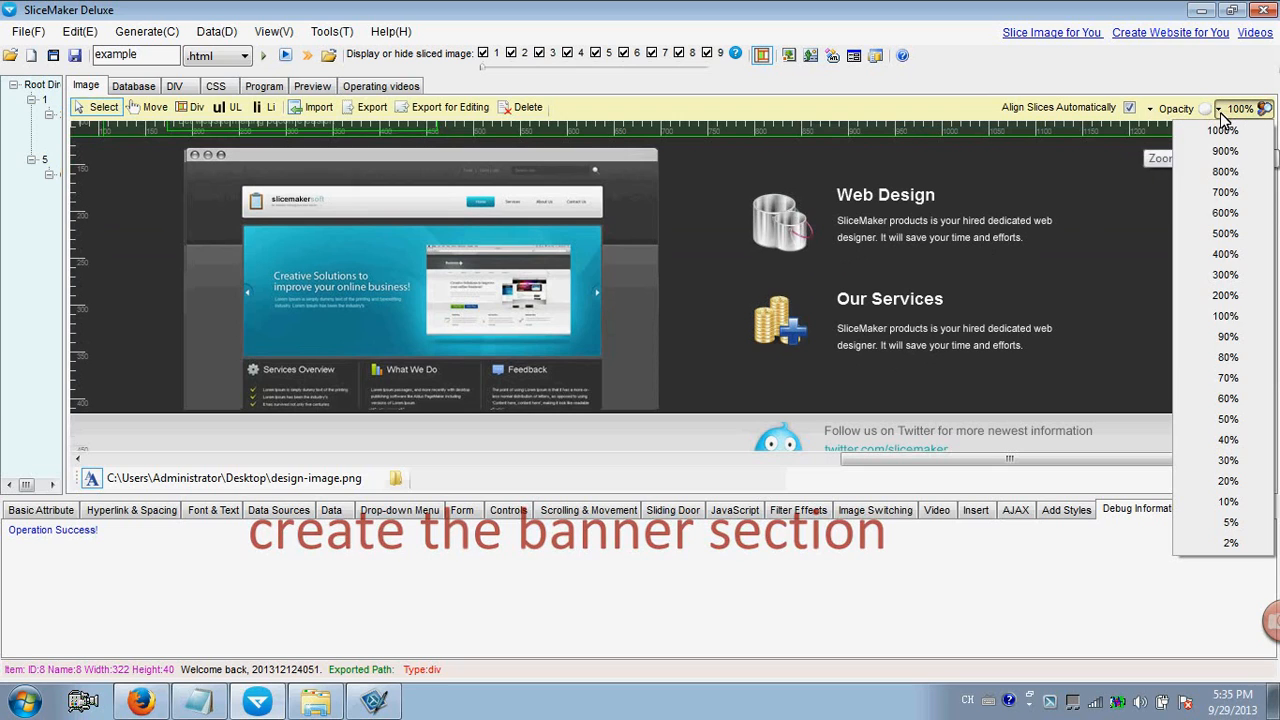
{"action": "left_click", "coordinate": [1228, 399]}
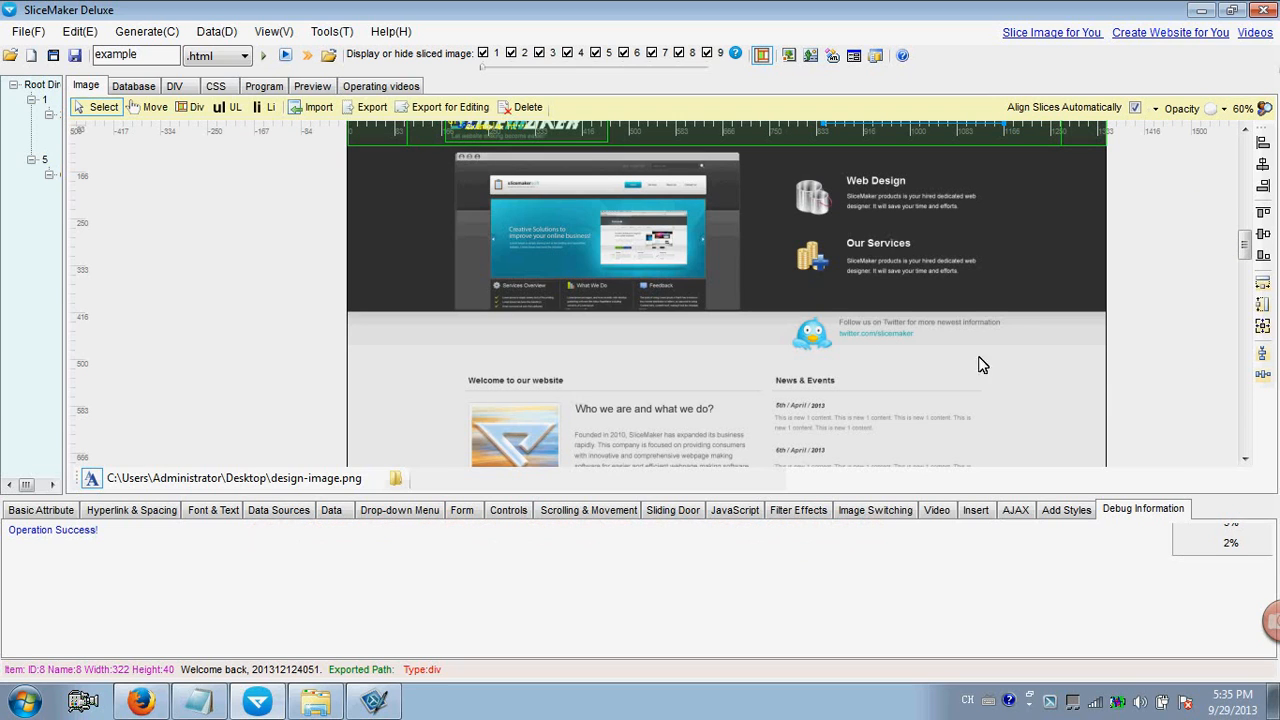
{"action": "left_click", "coordinate": [150, 107]}
{"action": "left_click_drag", "start_coordinate": [705, 222], "coordinate": [566, 256]}
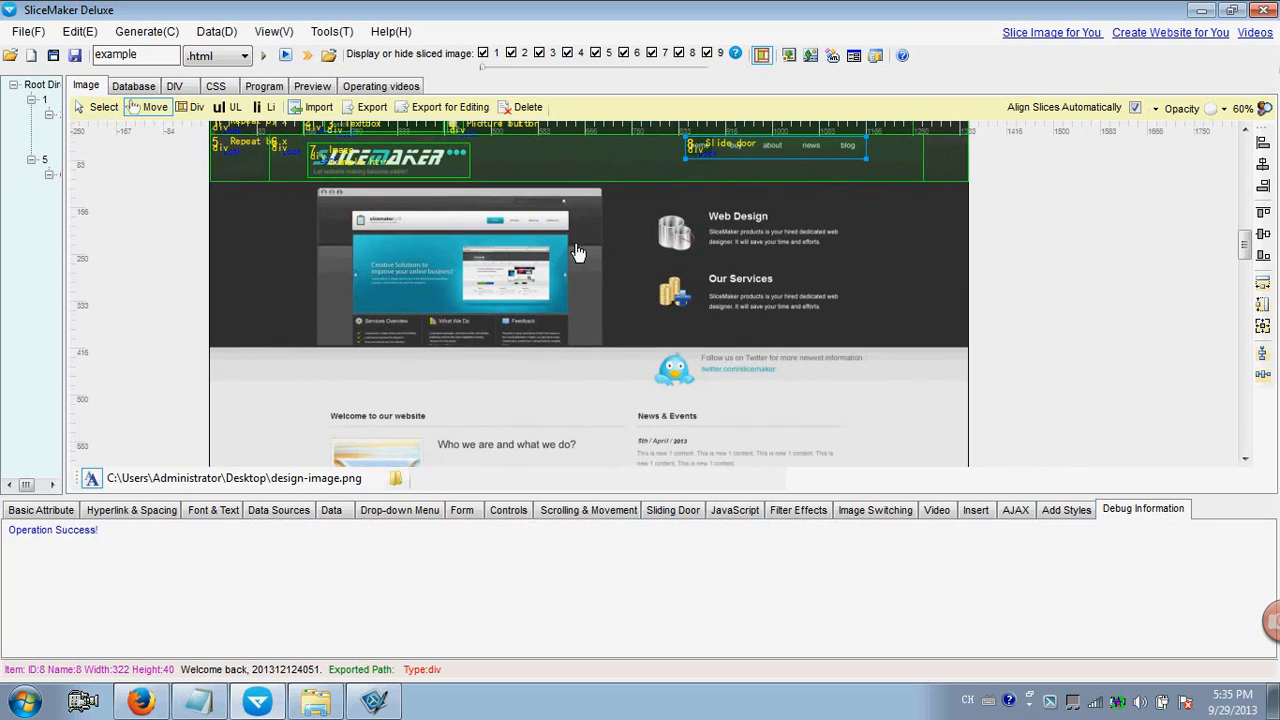
{"action": "left_click", "coordinate": [196, 108]}
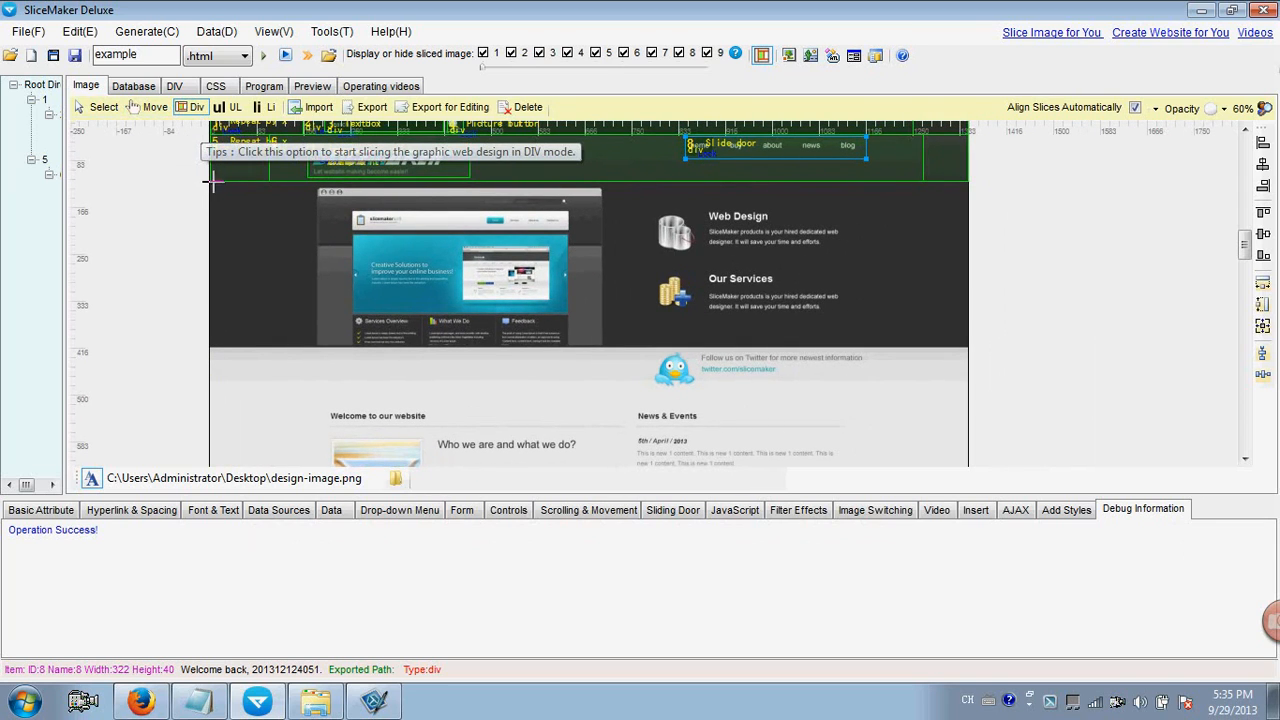
{"action": "left_click_drag", "start_coordinate": [210, 183], "coordinate": [985, 346]}
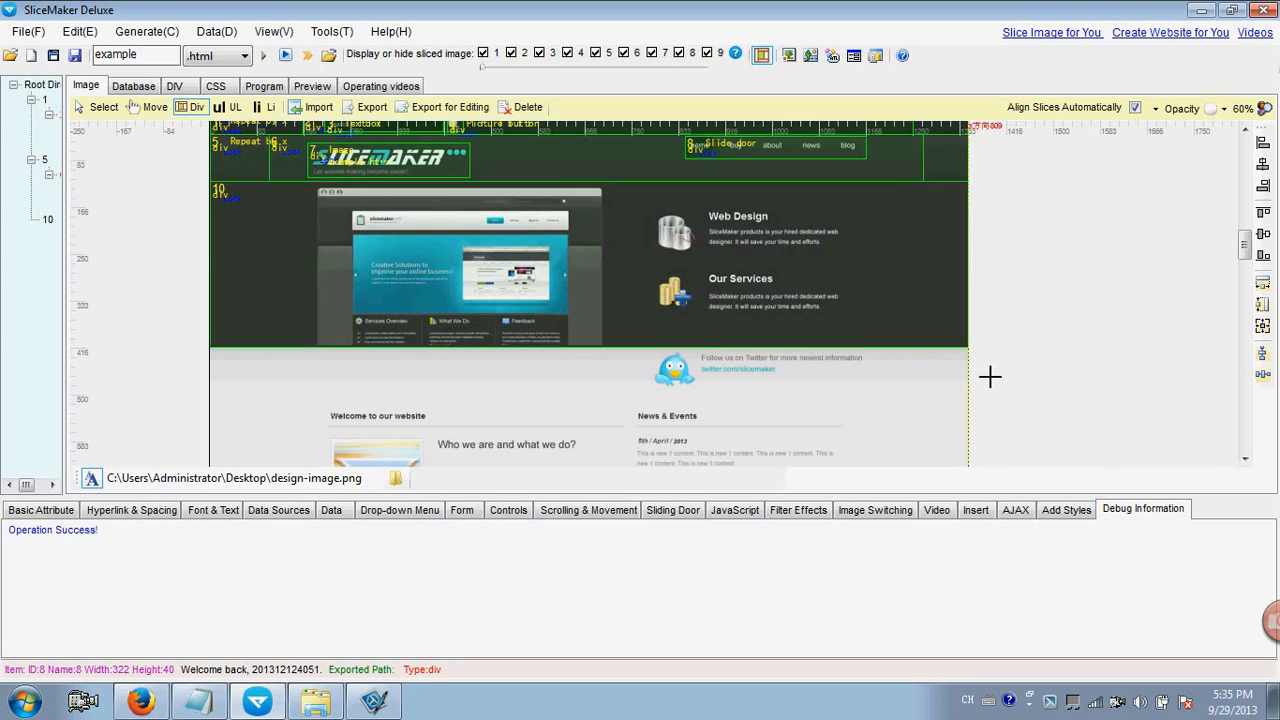
Set the banner Div to a repeat-x background and 100% width.
{"action": "left_click", "coordinate": [102, 107]}
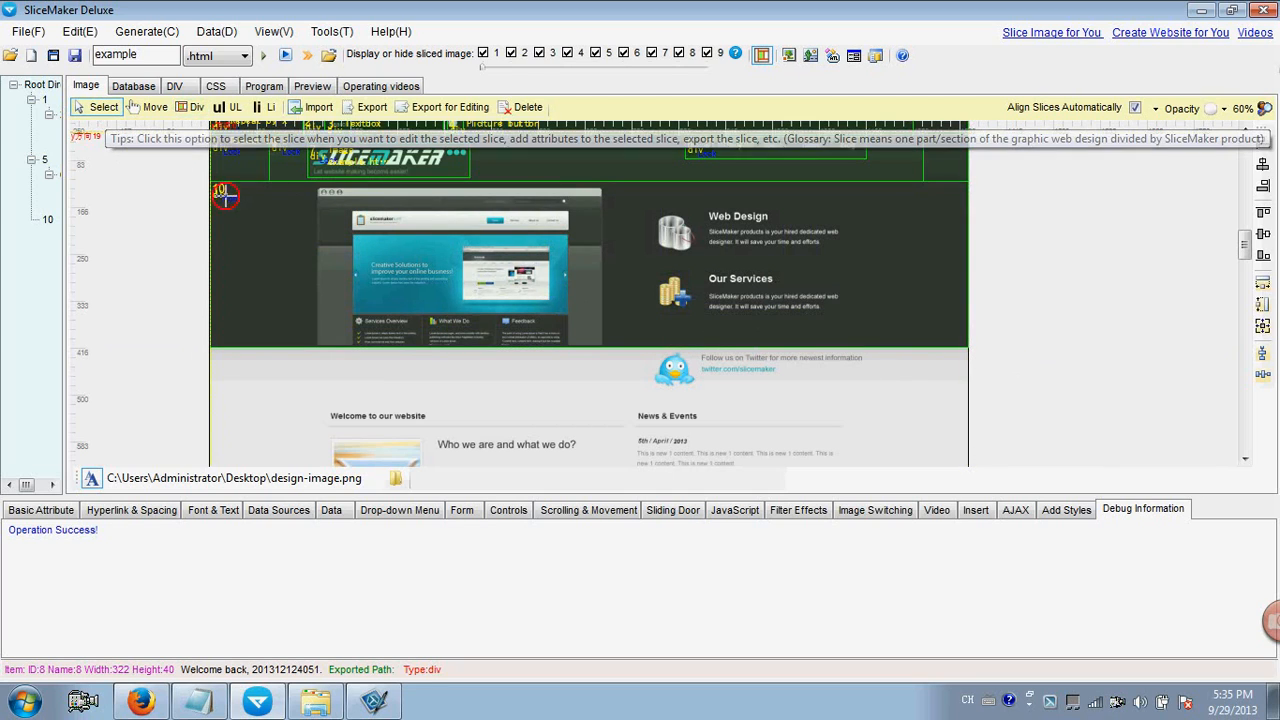
{"action": "left_click", "coordinate": [228, 203]}
{"action": "left_click", "coordinate": [42, 510]}
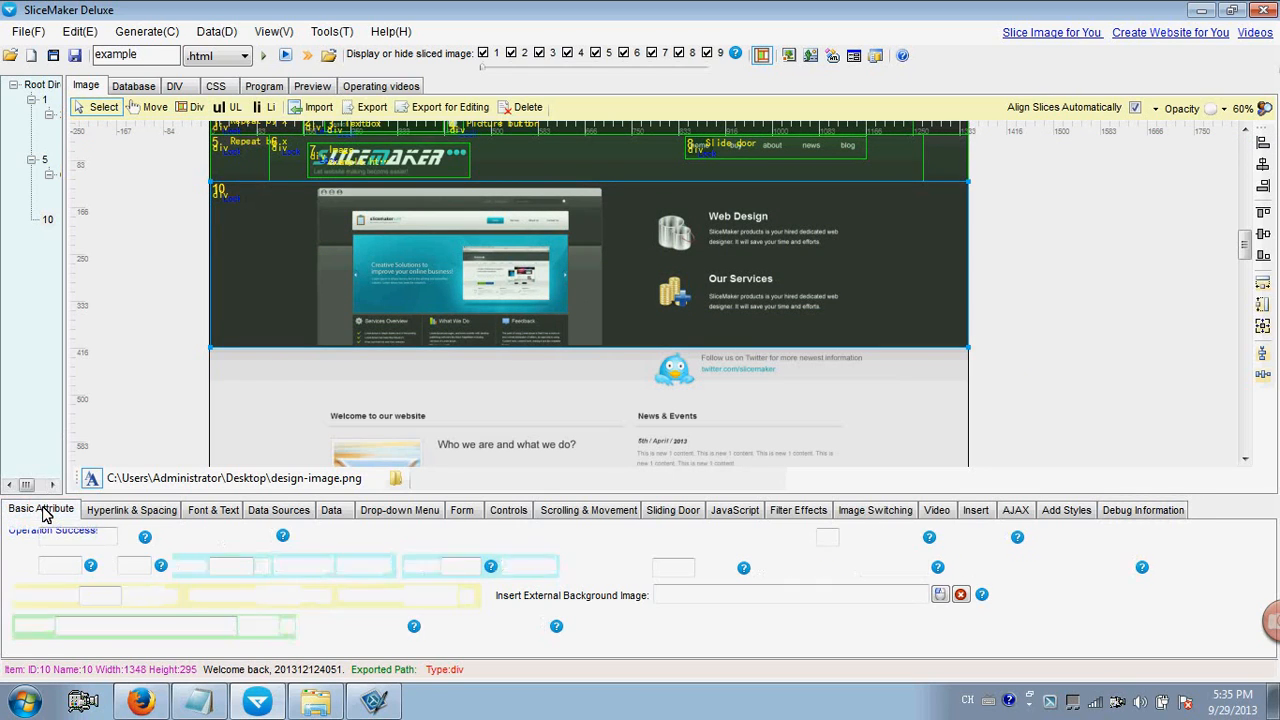
{"action": "left_click", "coordinate": [404, 537]}
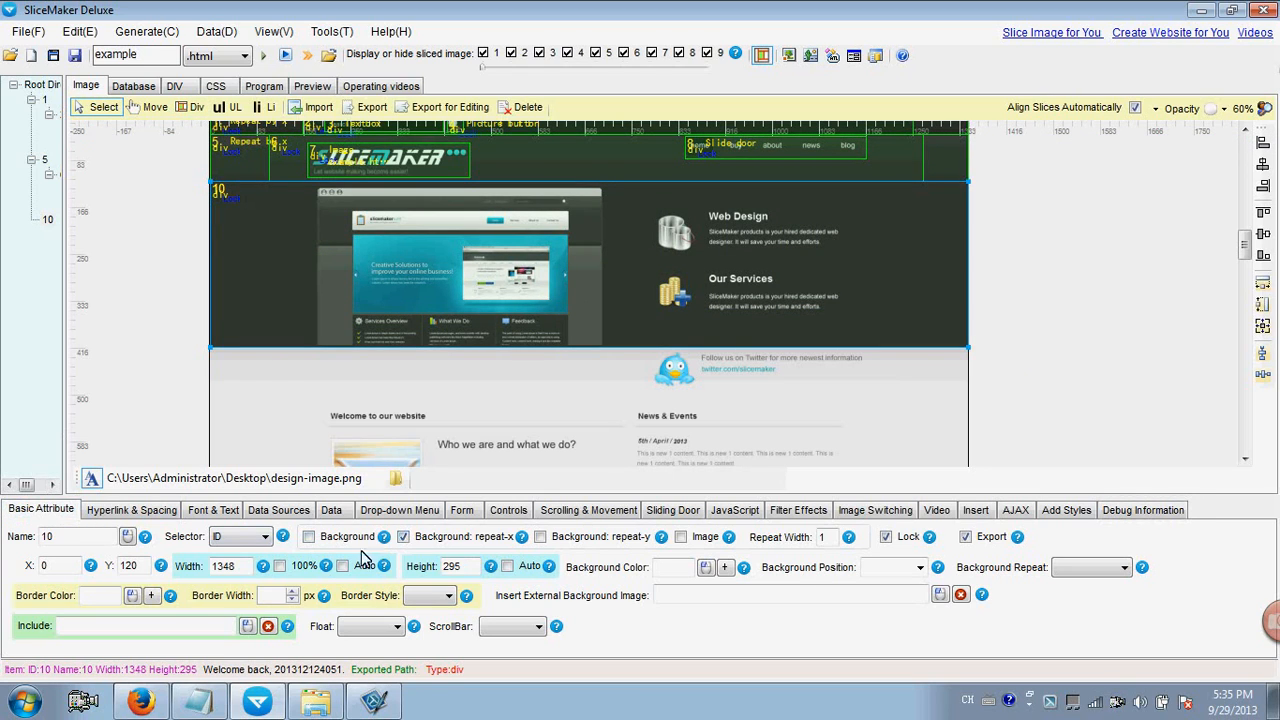
{"action": "left_click", "coordinate": [284, 566]}
Regenerate the example page with the banner band, exporting all file types to Desktop\example.
{"action": "left_click", "coordinate": [266, 57]}
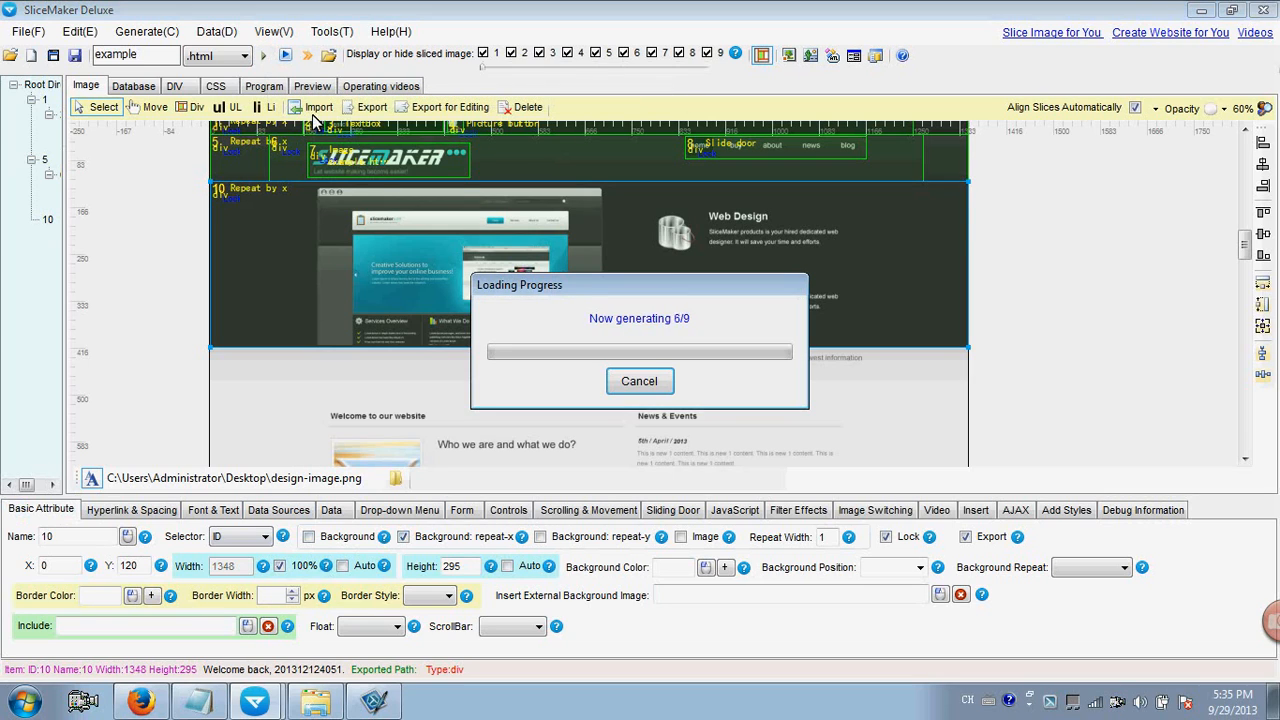
{"action": "left_click", "coordinate": [727, 414]}
{"action": "left_click", "coordinate": [811, 426]}
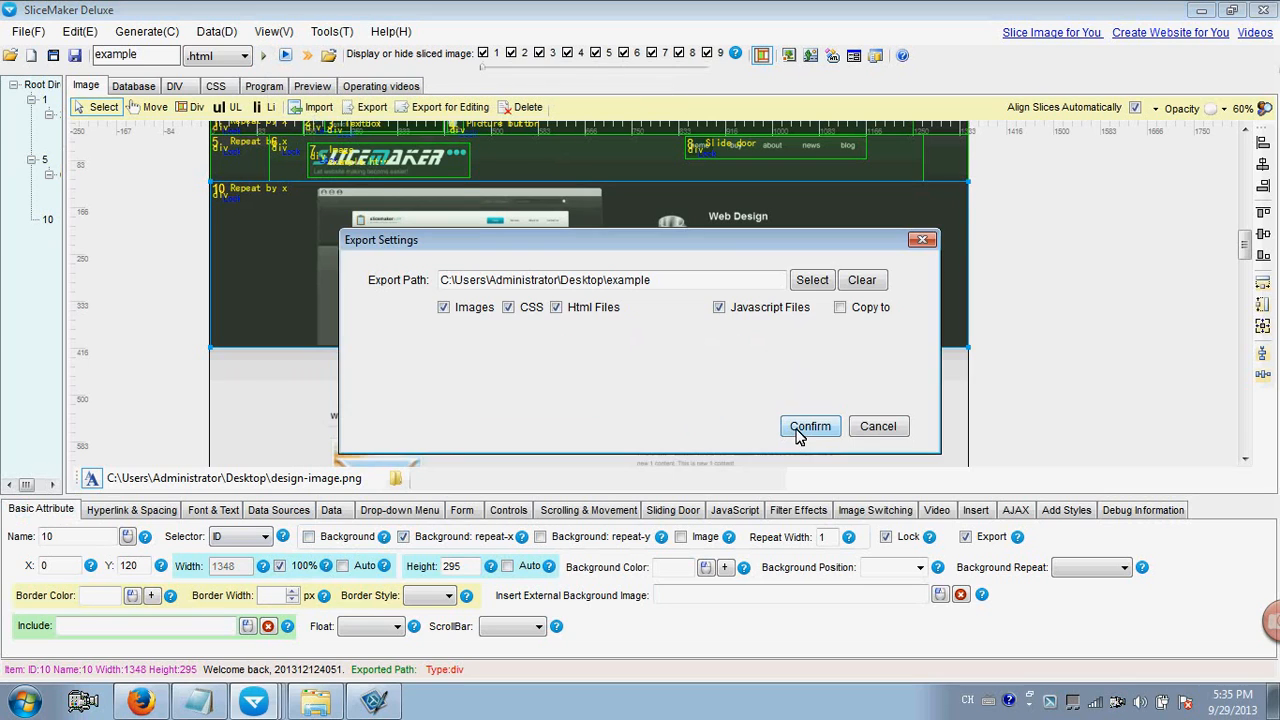
{"action": "left_click", "coordinate": [729, 411]}
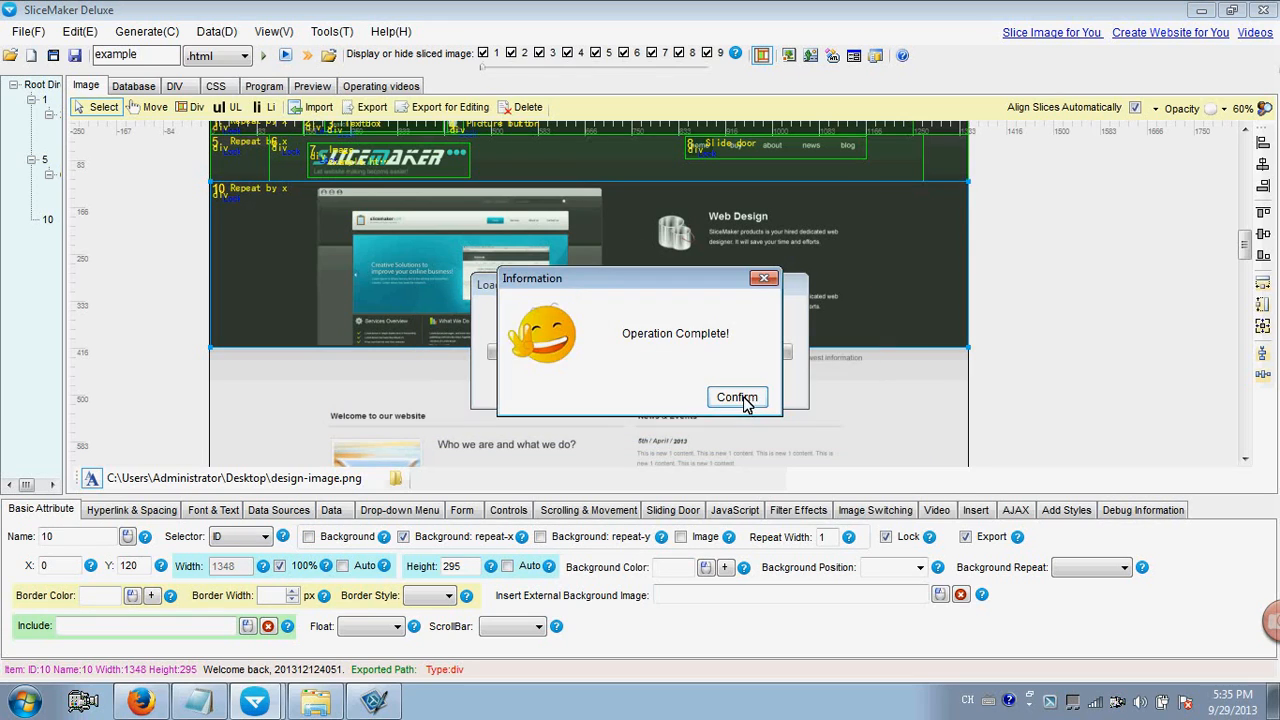
{"action": "left_click", "coordinate": [746, 398]}
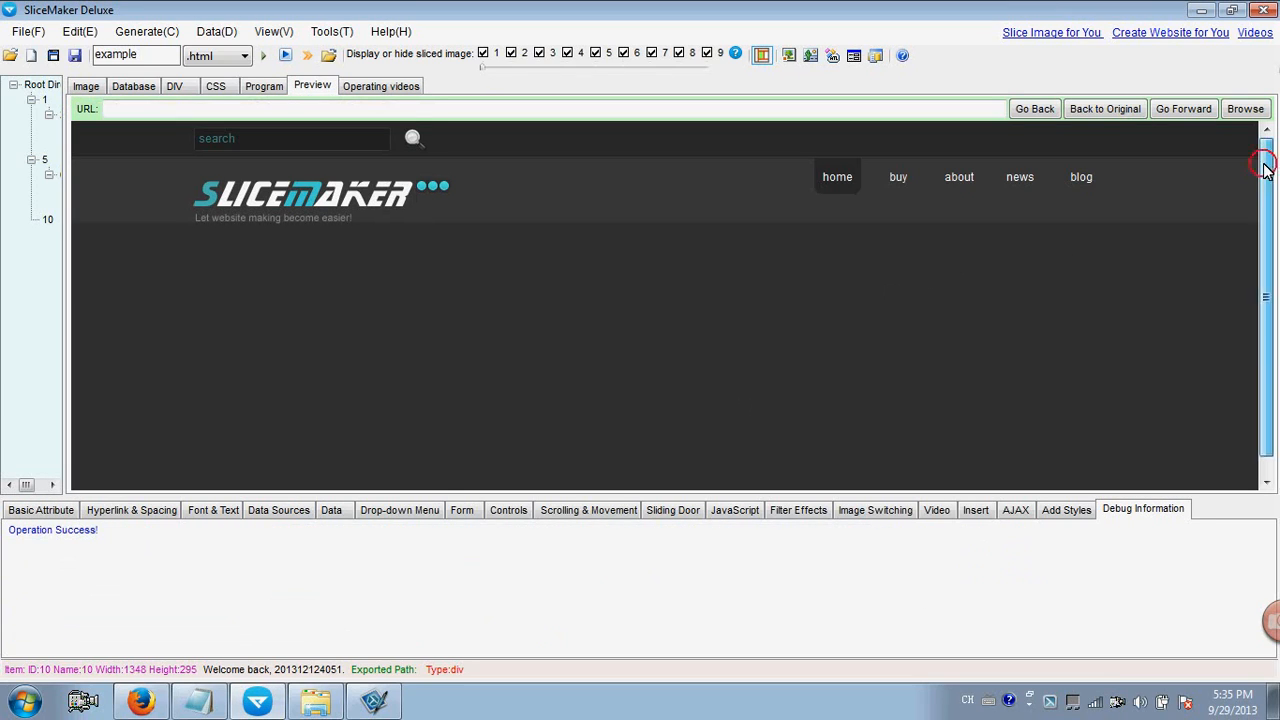
Check the banner band in the preview and reload example.html in Firefox.
{"action": "left_click_drag", "start_coordinate": [1266, 166], "coordinate": [1266, 222]}
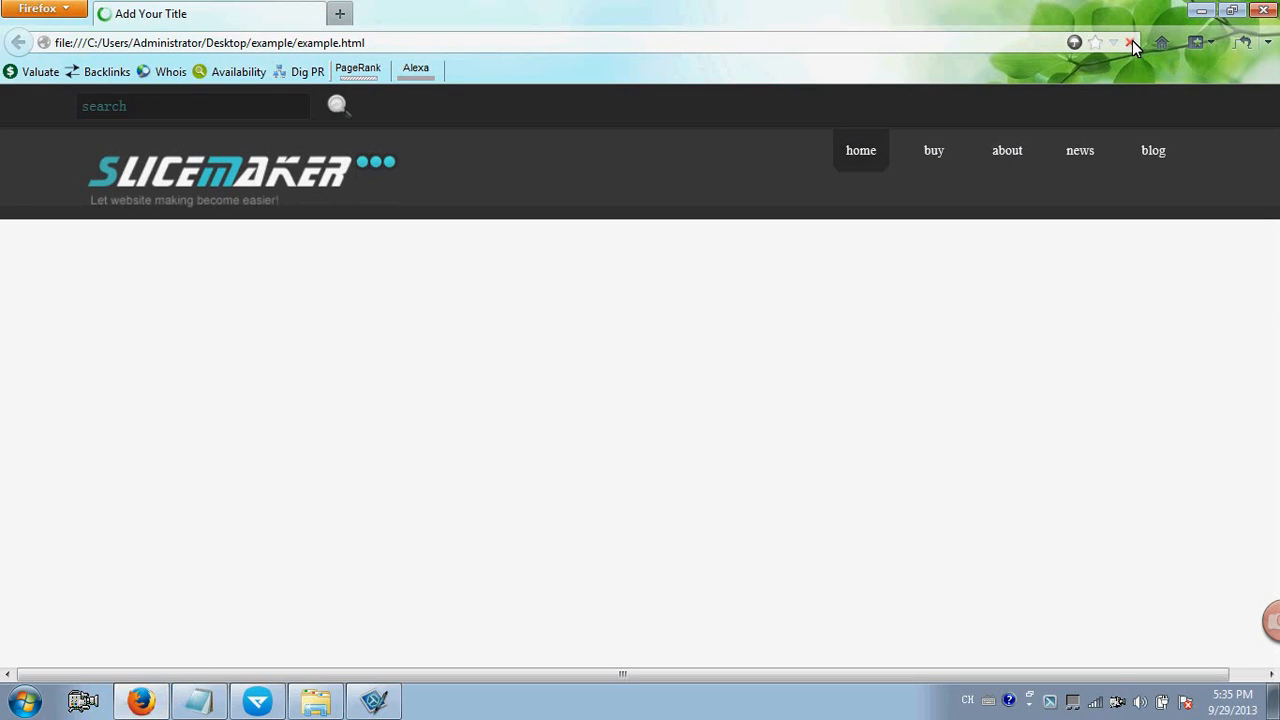
{"action": "left_click", "coordinate": [1130, 43]}
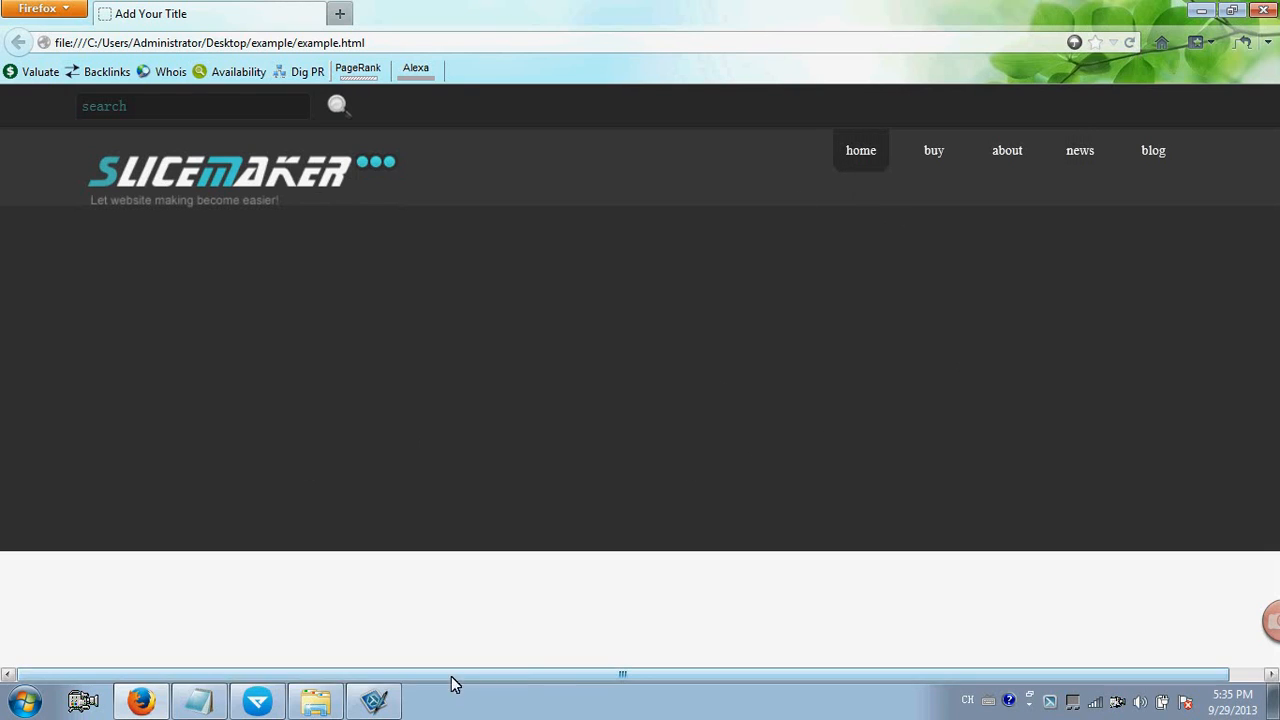
Switch back to SliceMaker Deluxe and slice a centered container Div spanning the banner's full height, aligned with the header's container.
{"action": "left_click", "coordinate": [257, 701]}
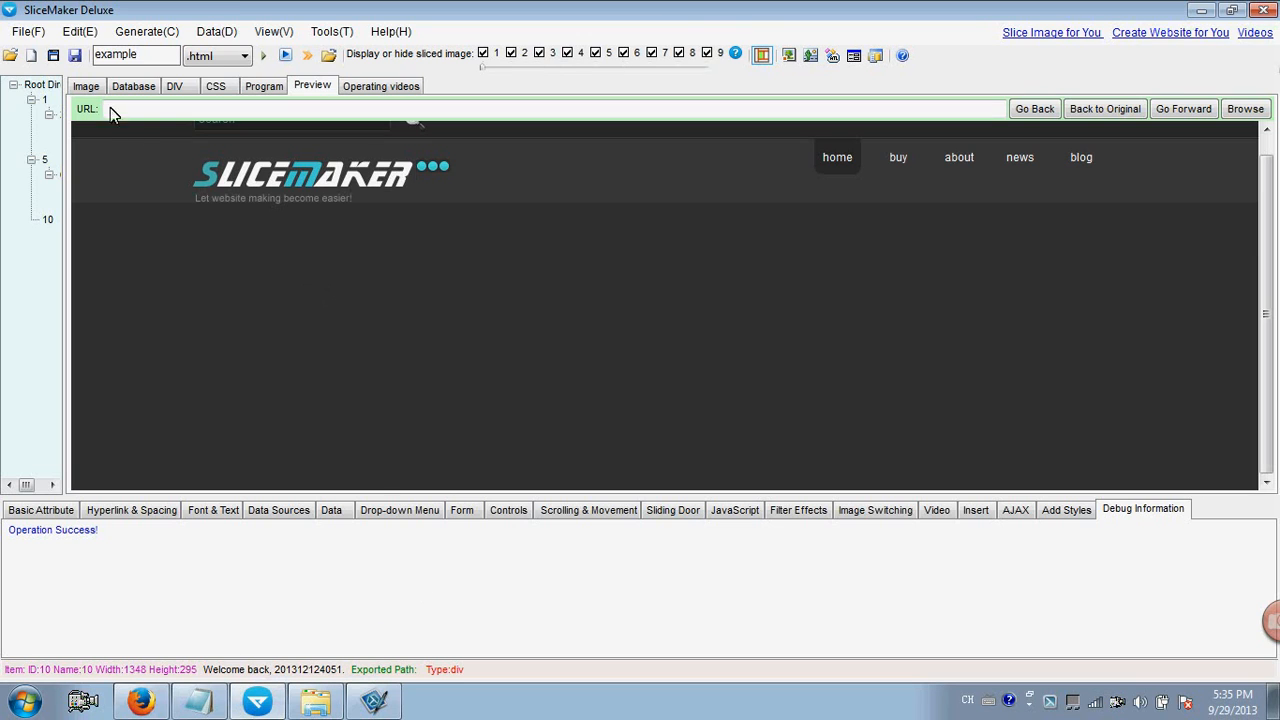
{"action": "left_click", "coordinate": [86, 86]}
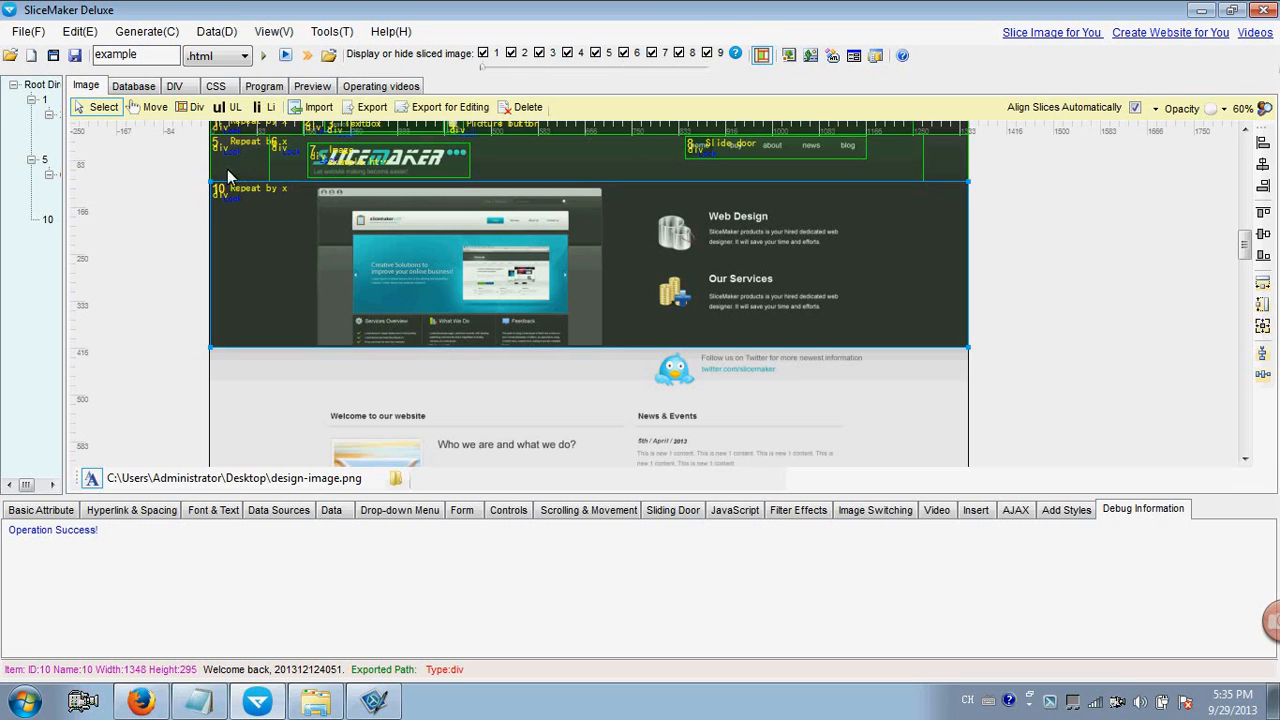
{"action": "left_click", "coordinate": [190, 107]}
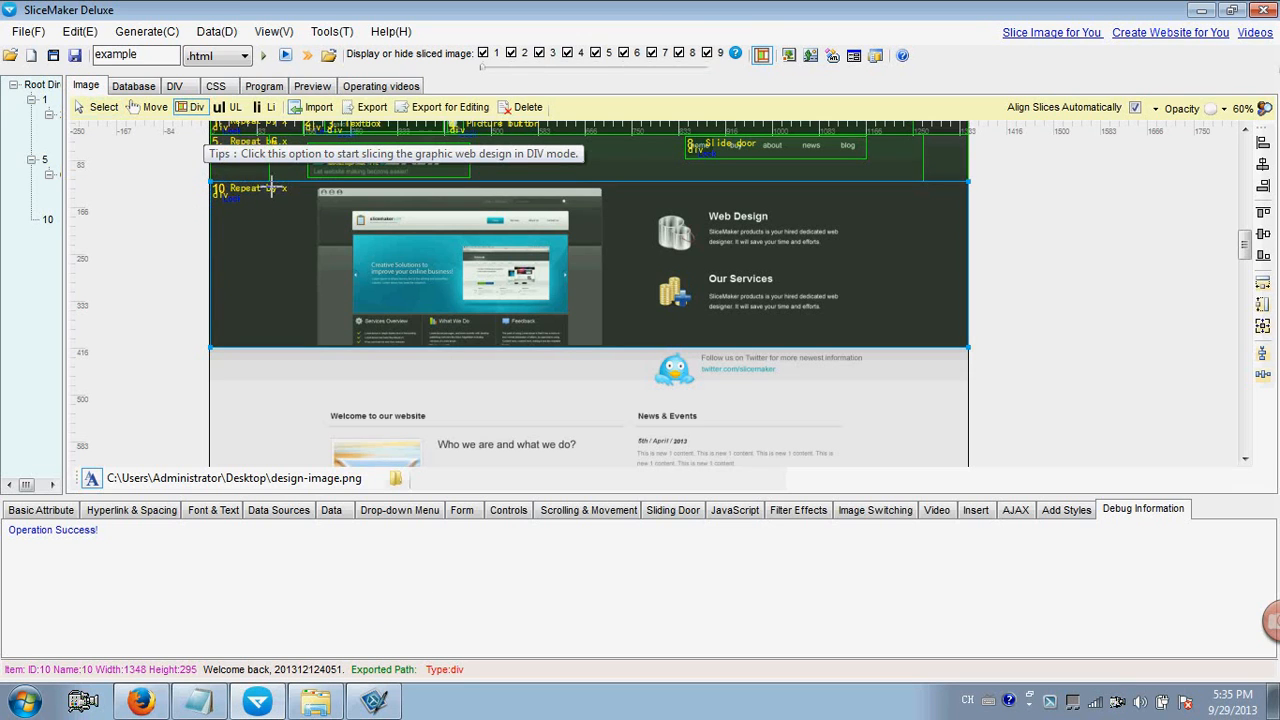
{"action": "left_click_drag", "start_coordinate": [270, 187], "coordinate": [922, 345]}
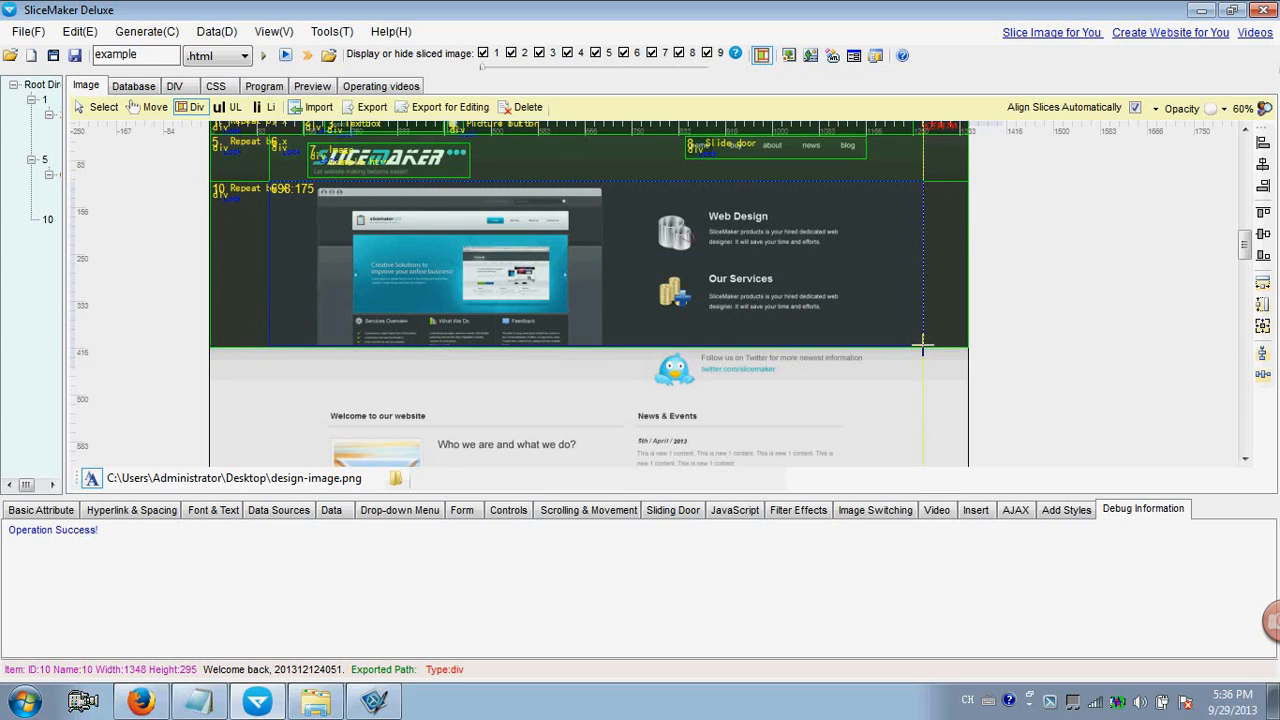
{"action": "left_click_drag", "start_coordinate": [923, 346], "coordinate": [923, 349]}
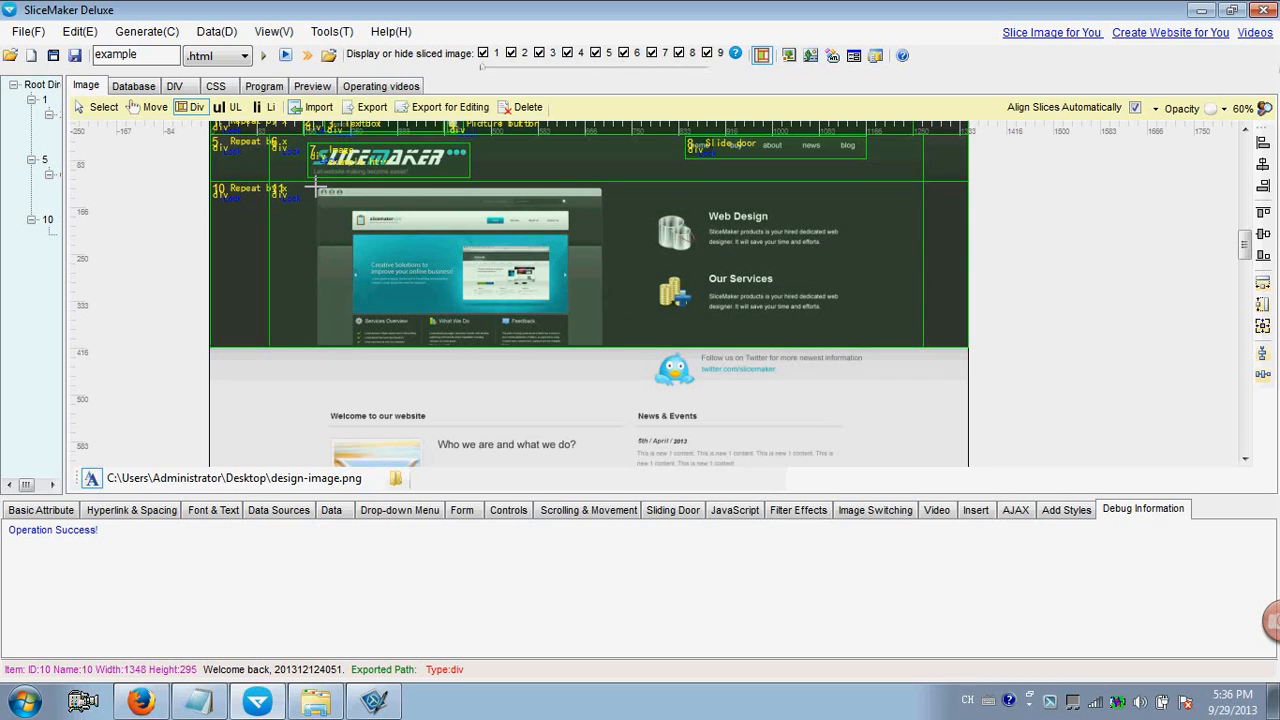
Inside the banner container, slice the website screenshot as a Div of about 508 x 282 and the Web Design/Our Services block as another.
{"action": "left_click_drag", "start_coordinate": [332, 198], "coordinate": [602, 346]}
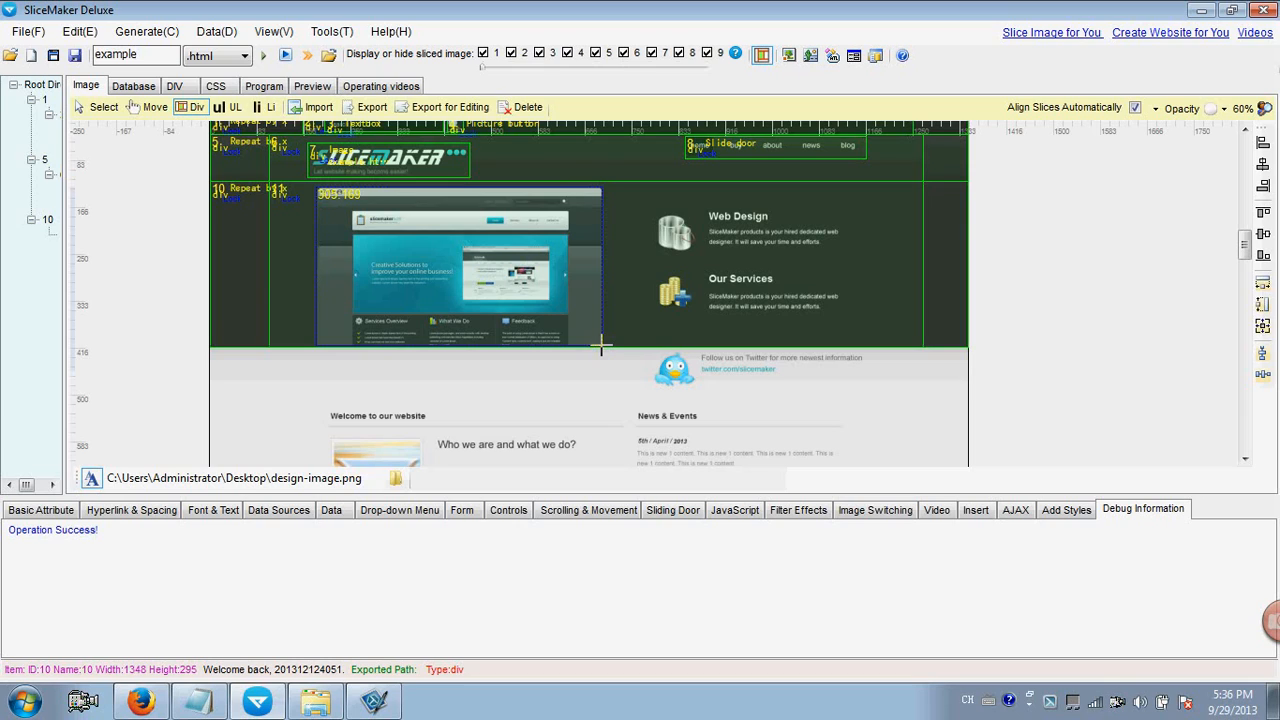
{"action": "left_click_drag", "start_coordinate": [601, 346], "coordinate": [602, 346]}
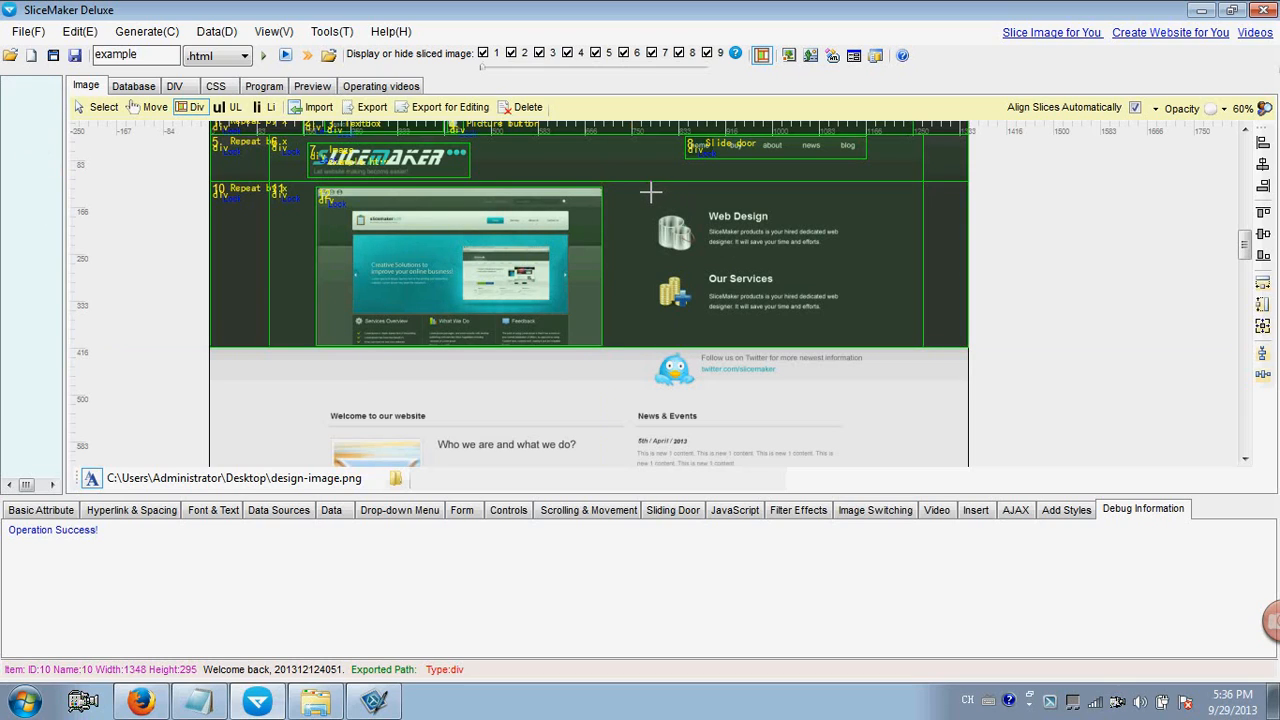
{"action": "left_click_drag", "start_coordinate": [645, 200], "coordinate": [869, 319]}
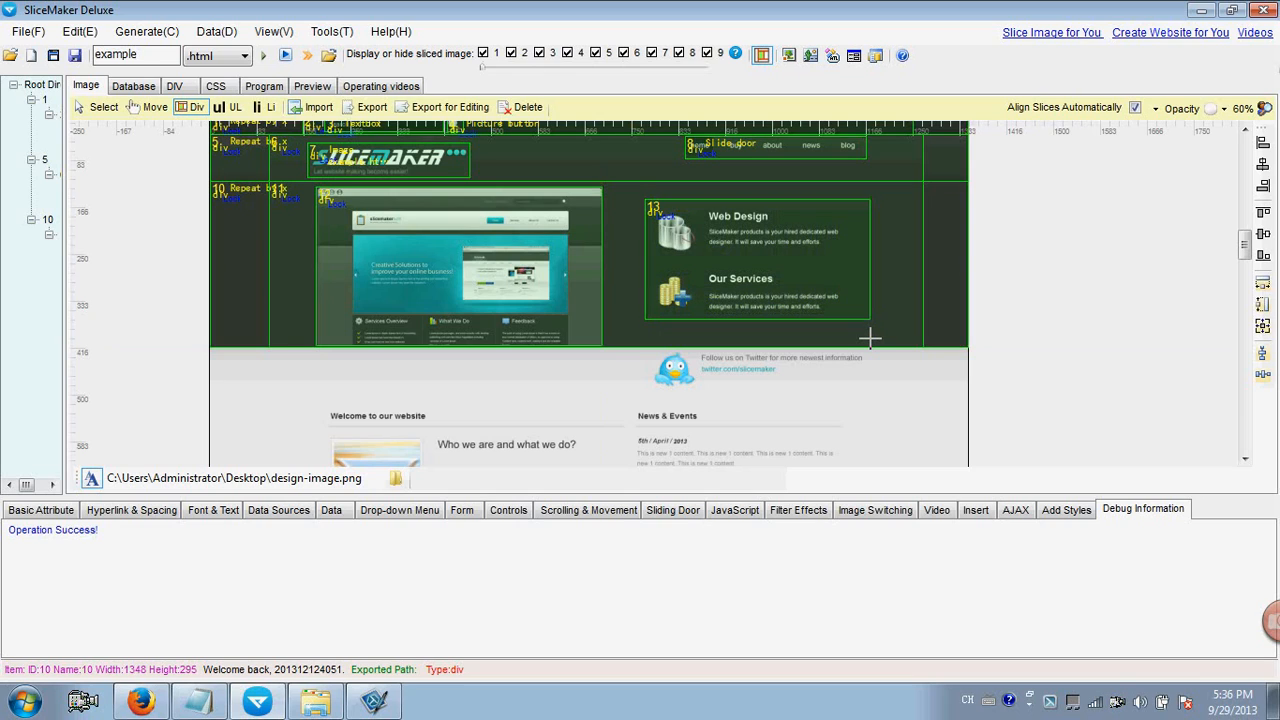
Set the banner screenshot Div as an image switching effect using the Jquery mode with tiny dot in lower right corner, without displaying titles.
{"action": "left_click", "coordinate": [100, 107]}
{"action": "left_click", "coordinate": [352, 213]}
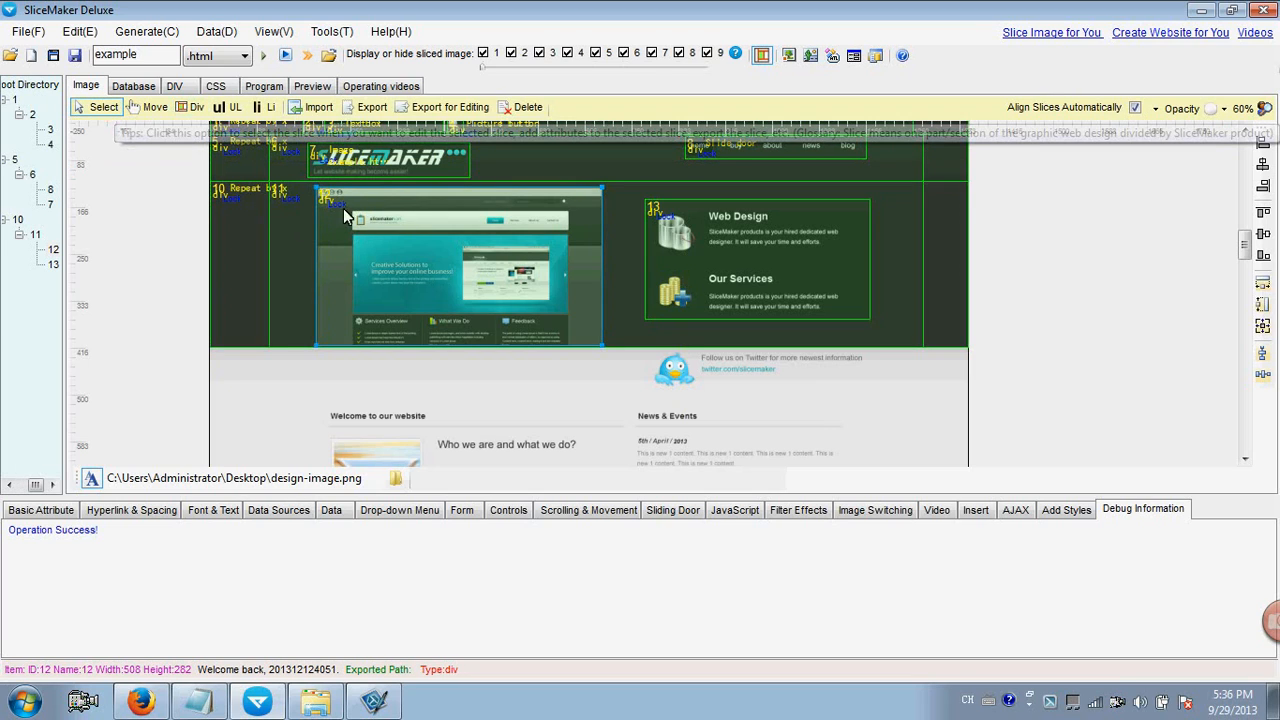
{"action": "left_click", "coordinate": [866, 512]}
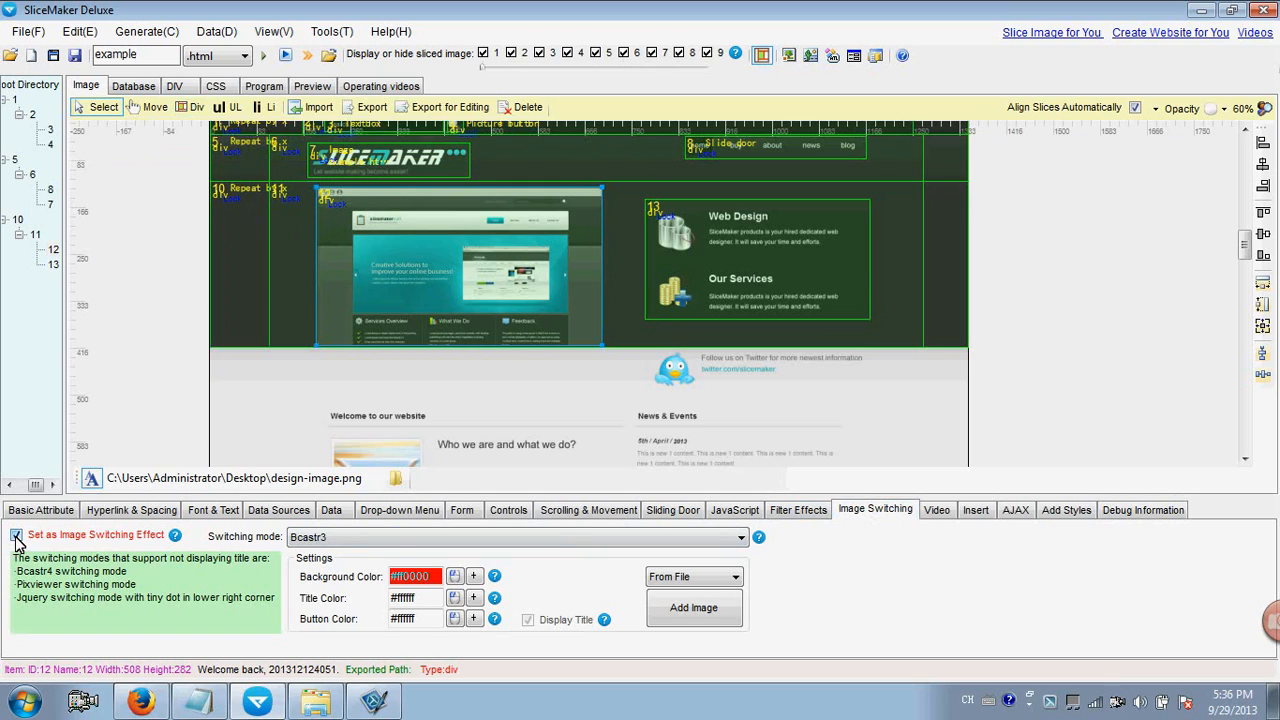
{"action": "left_click", "coordinate": [405, 539]}
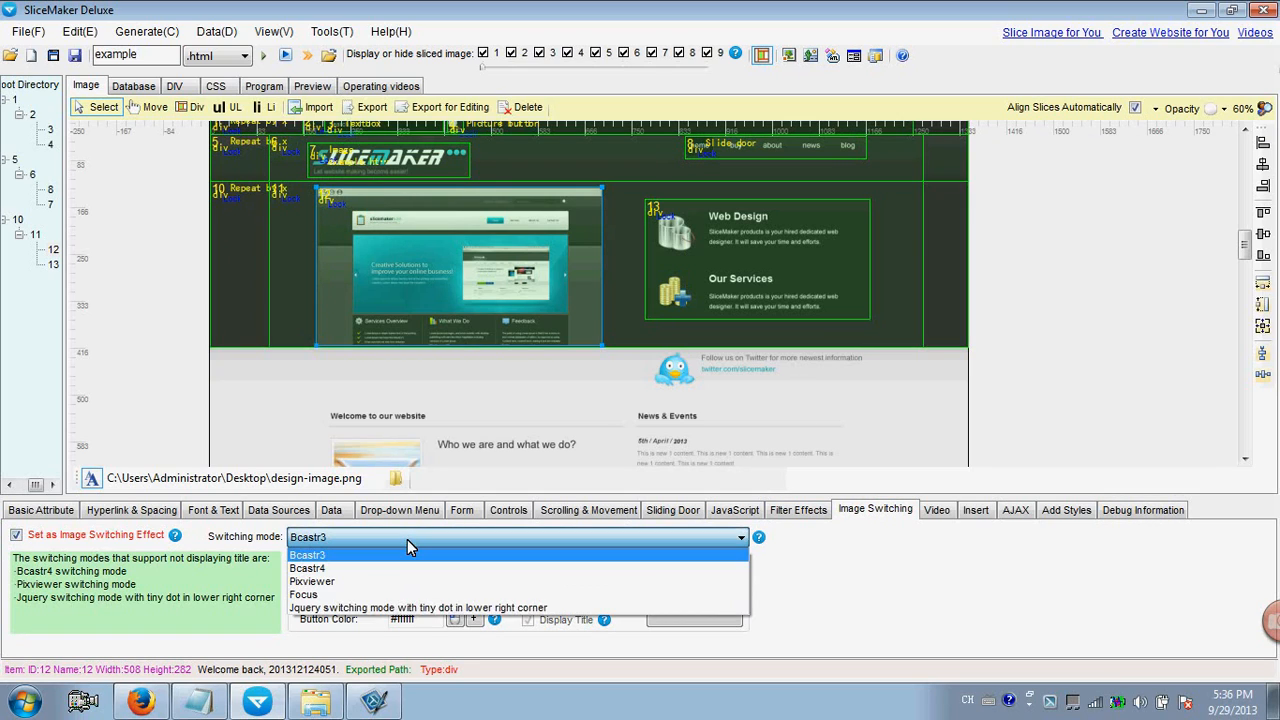
{"action": "left_click", "coordinate": [379, 609]}
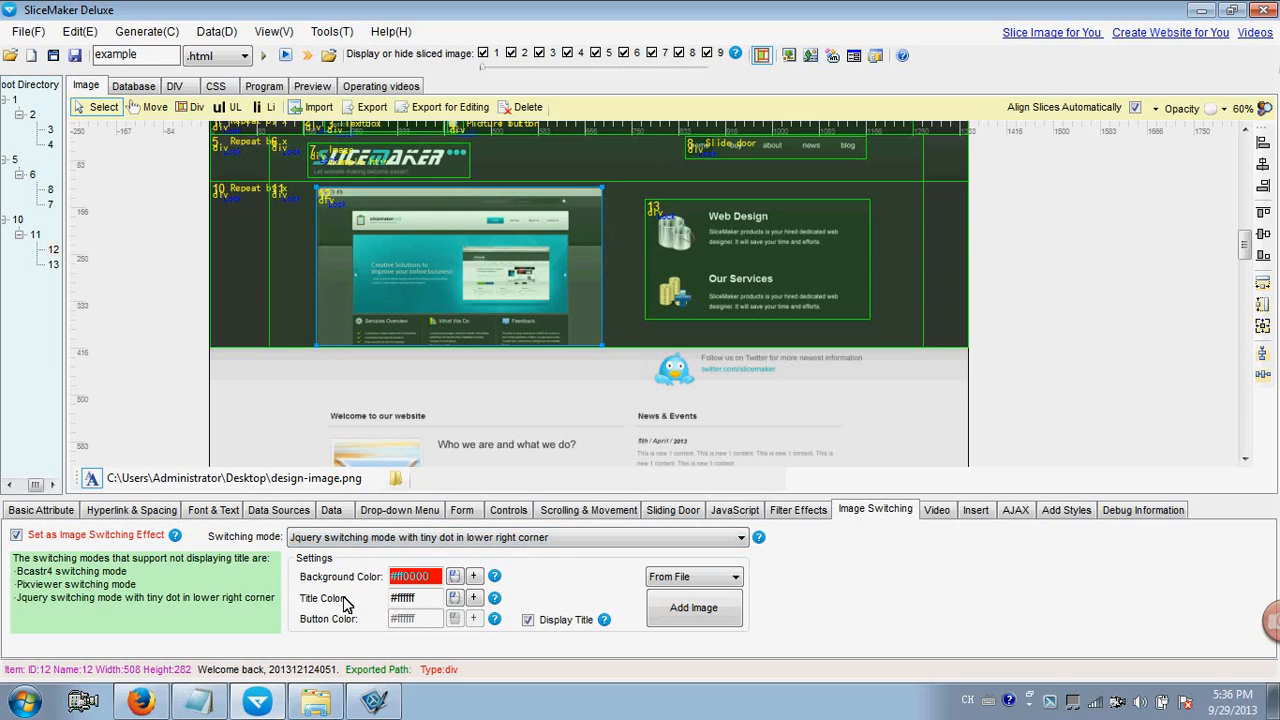
{"action": "left_click", "coordinate": [527, 621]}
Show the desktop and move 1.jpg, 2.jpg and 3.jpg into the example folder.
{"action": "right_click", "coordinate": [574, 706]}
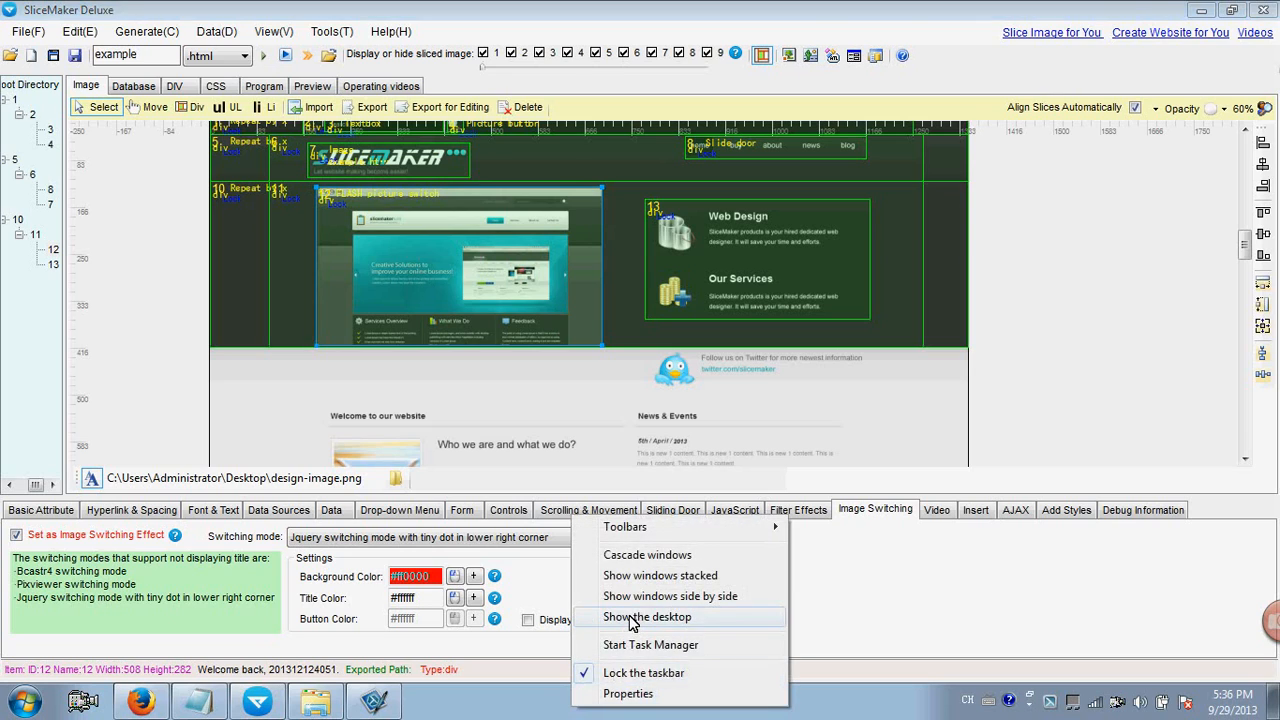
{"action": "left_click", "coordinate": [628, 618]}
{"action": "left_click", "coordinate": [420, 500]}
{"action": "left_click", "coordinate": [880, 548]}
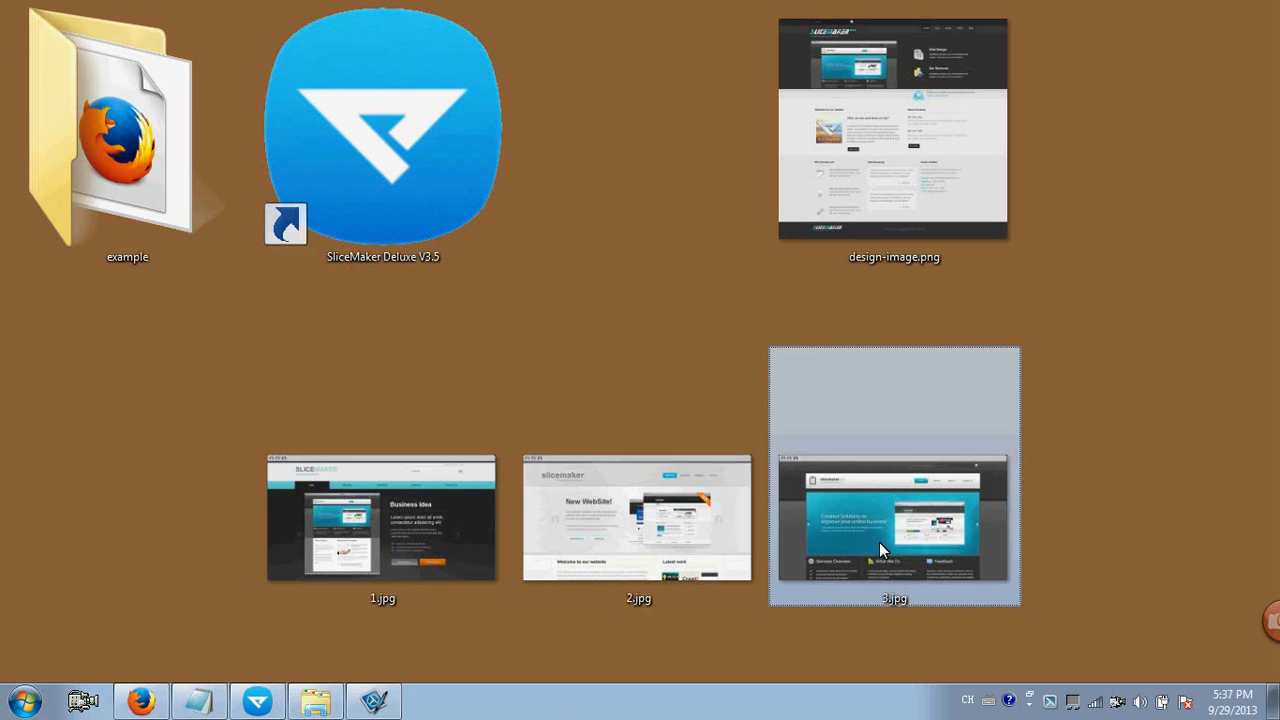
{"action": "left_click", "coordinate": [418, 545]}
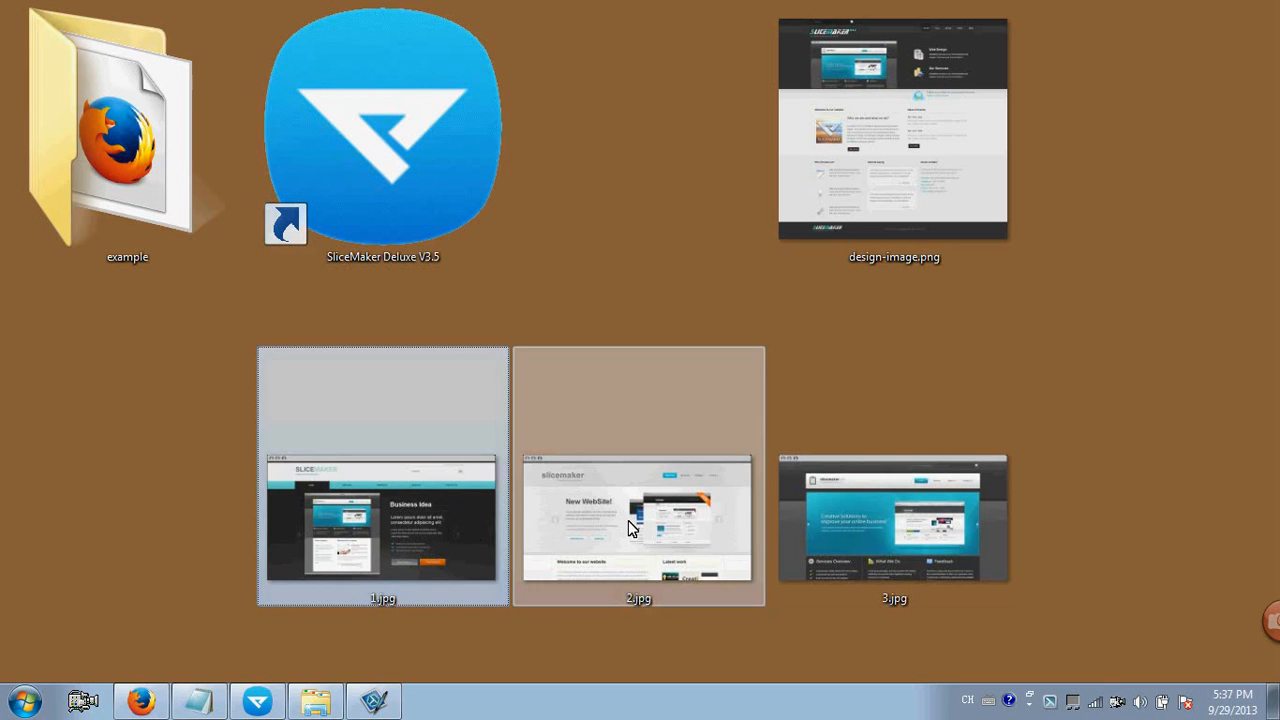
{"action": "left_click", "coordinate": [592, 530], "text": "ctrl"}
{"action": "left_click", "coordinate": [855, 539], "text": "ctrl"}
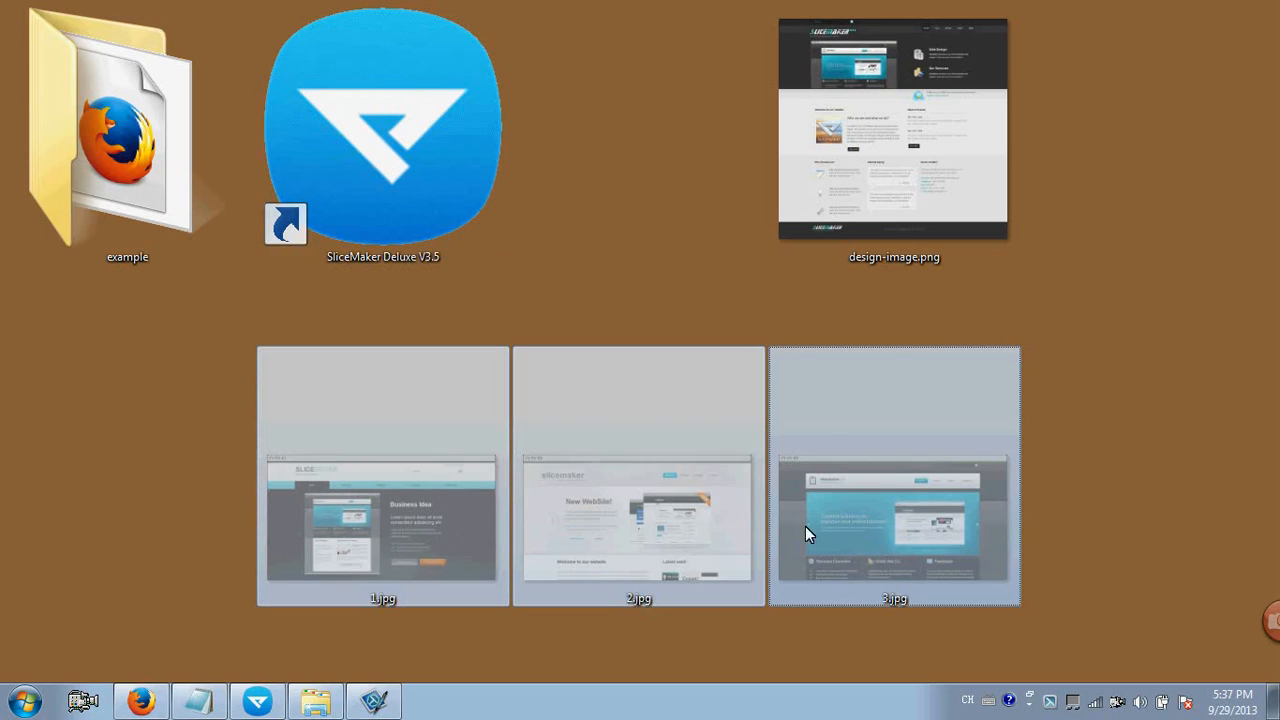
{"action": "left_click", "coordinate": [121, 134]}
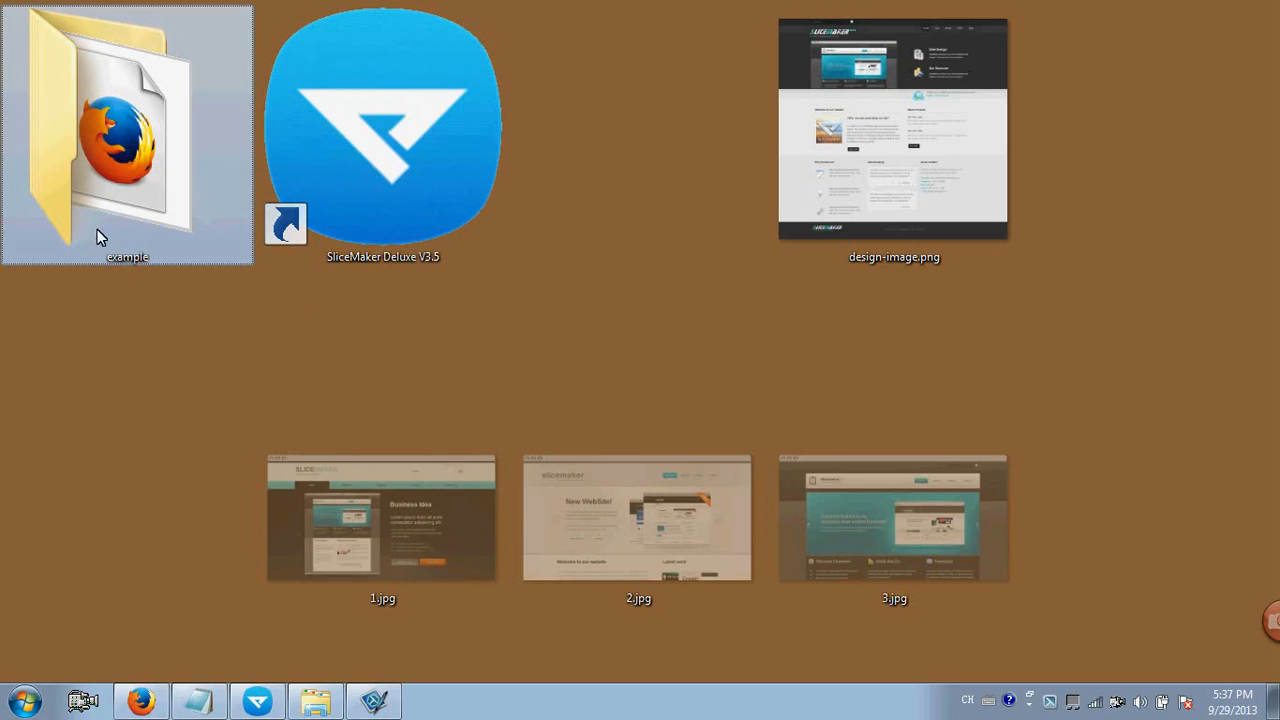
{"action": "double_click", "coordinate": [92, 152]}
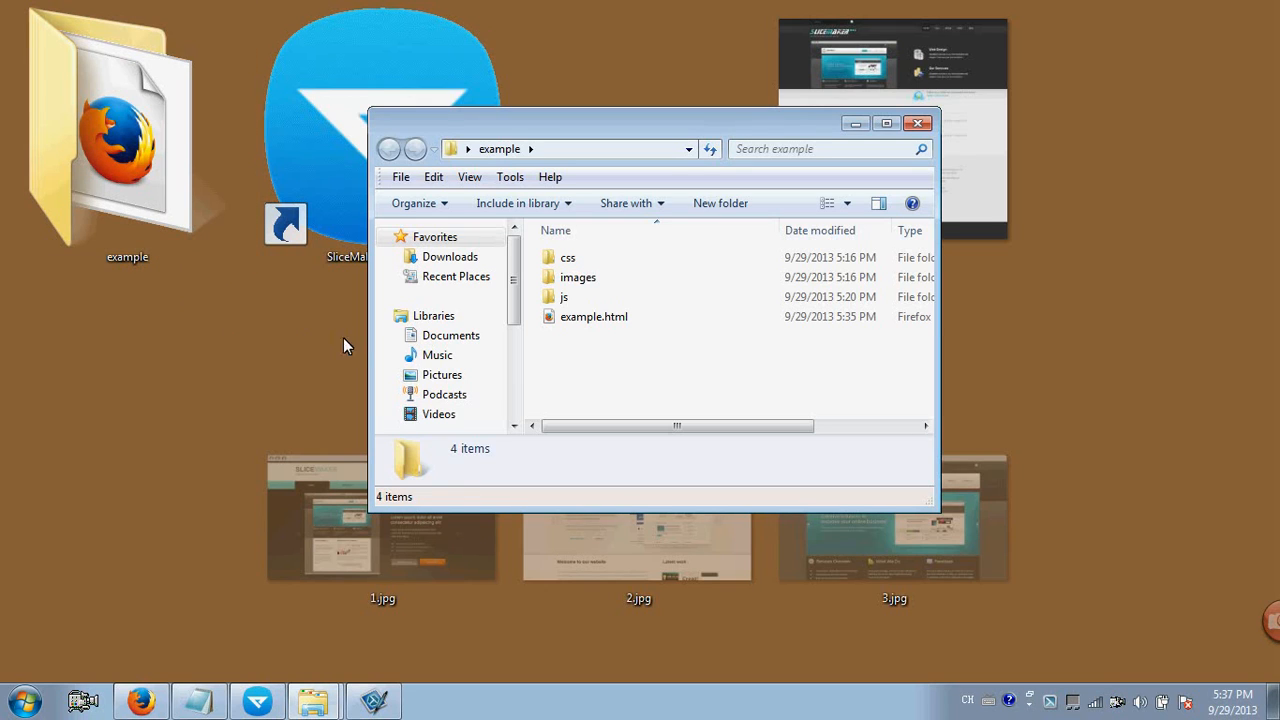
{"action": "right_click", "coordinate": [614, 347]}
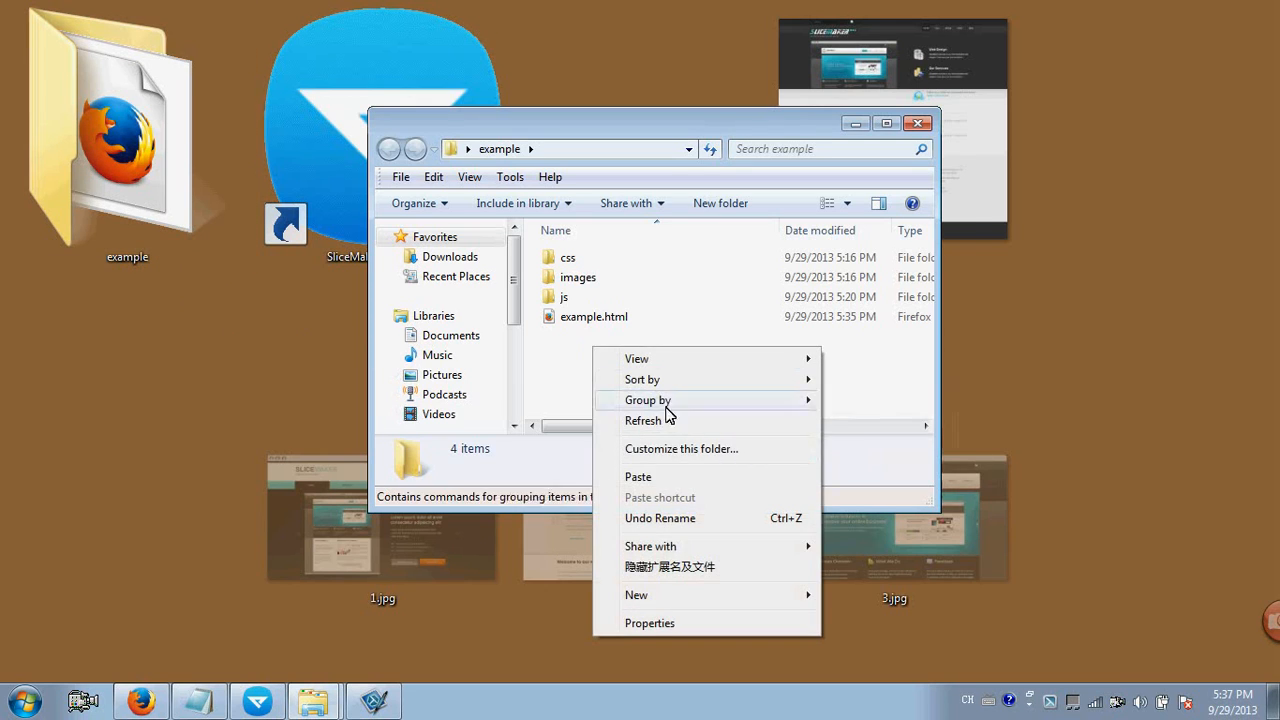
{"action": "left_click", "coordinate": [664, 478]}
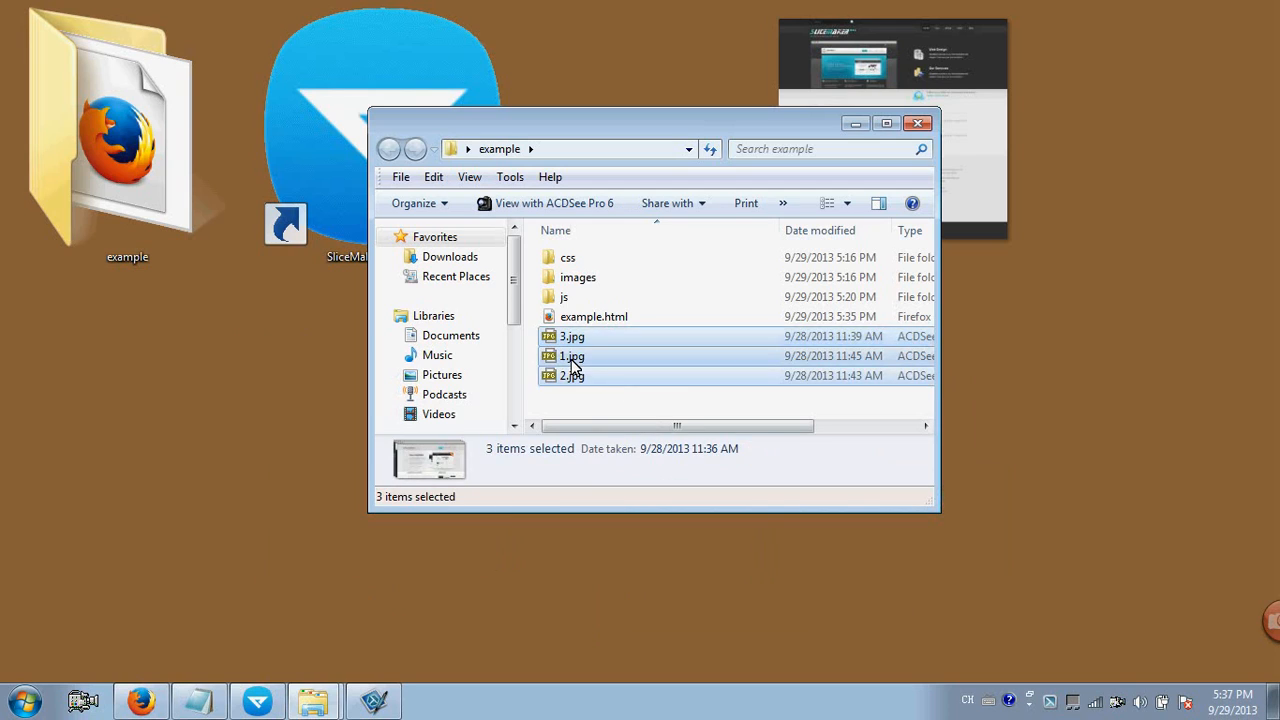
Look over the three moved images in the example folder and minimize its window.
{"action": "left_click", "coordinate": [571, 357]}
{"action": "left_click", "coordinate": [571, 375]}
{"action": "left_click", "coordinate": [570, 336]}
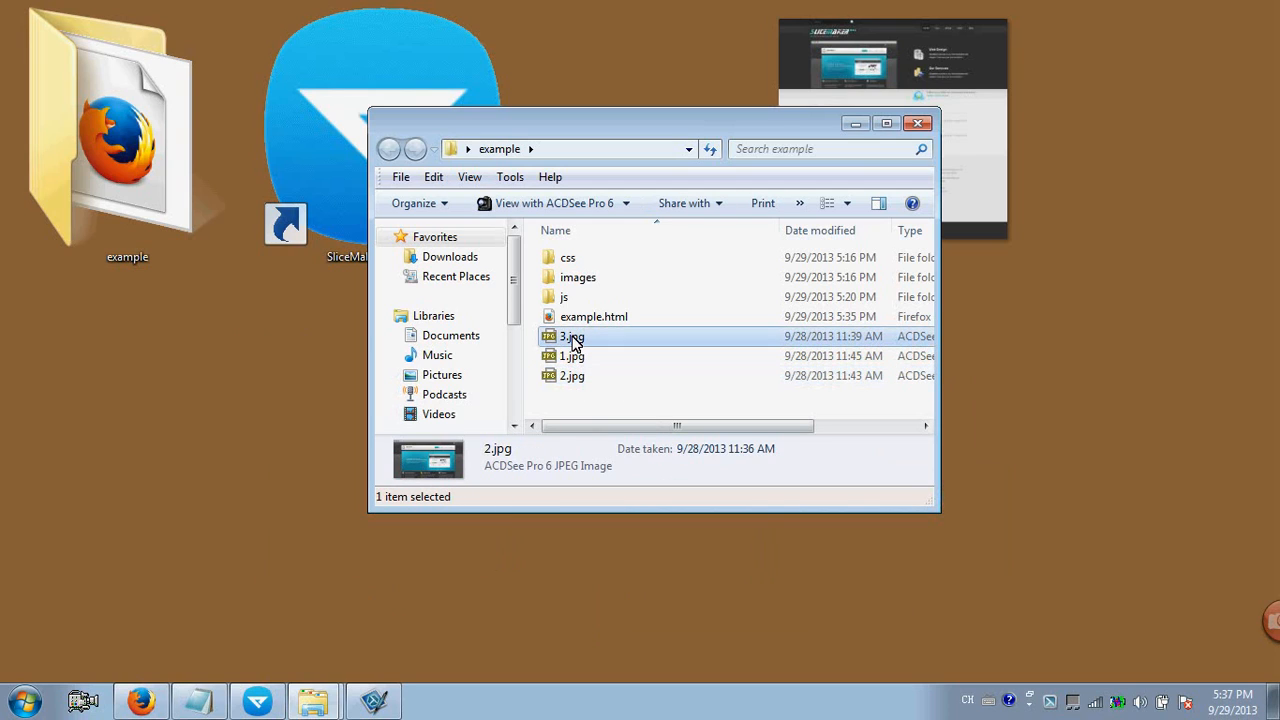
{"action": "left_click", "coordinate": [856, 124]}
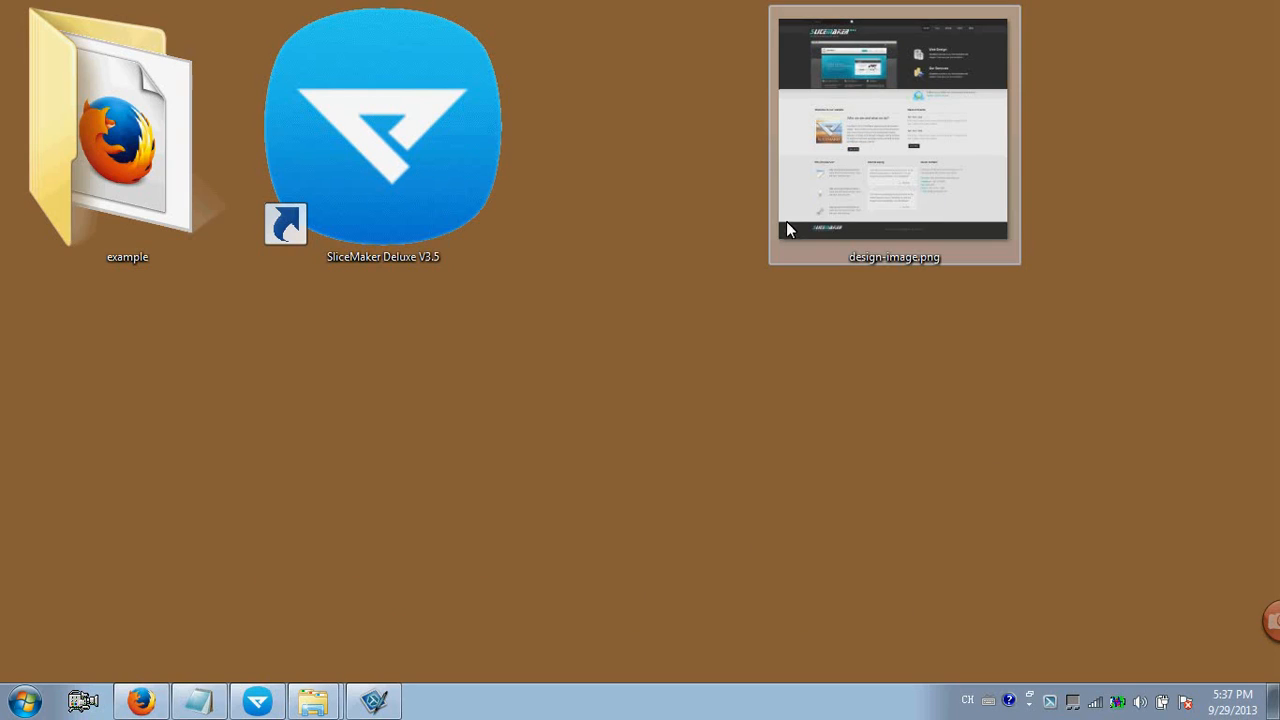
Return to SliceMaker Deluxe and add 1.jpg from Desktop\example as the first image switching source.
{"action": "left_click", "coordinate": [258, 700]}
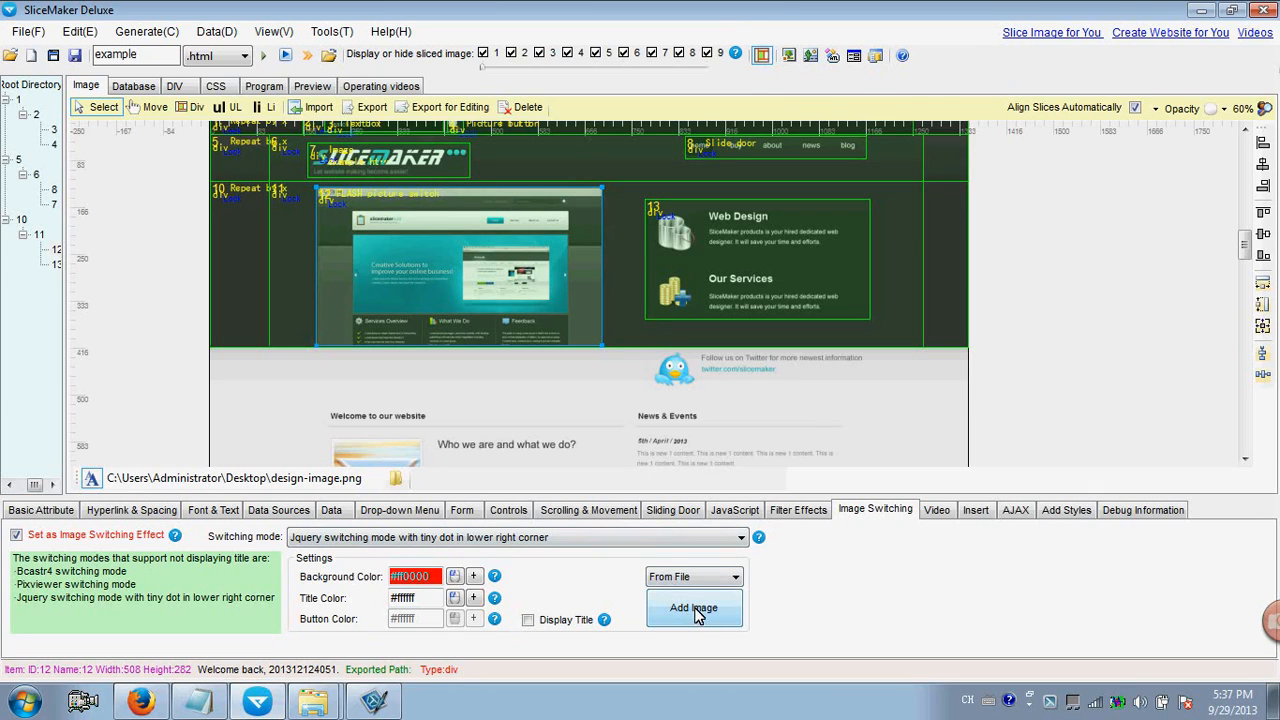
{"action": "left_click", "coordinate": [697, 614]}
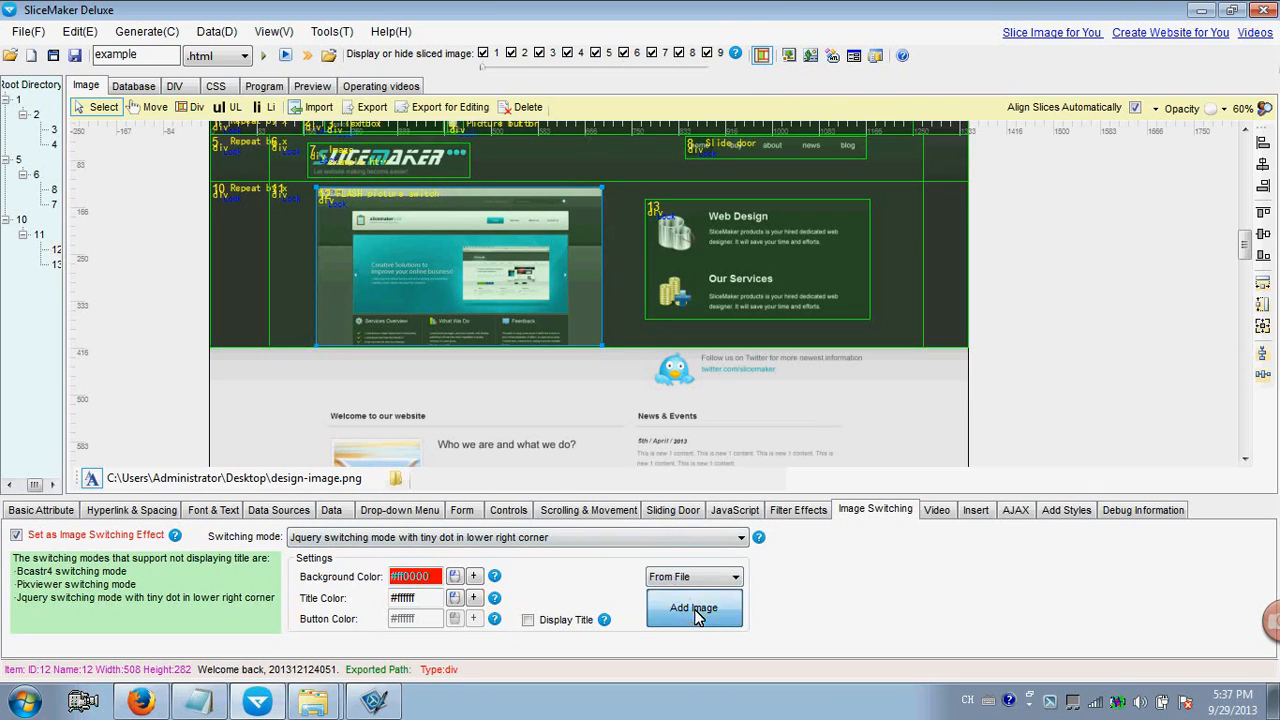
{"action": "left_click", "coordinate": [219, 490]}
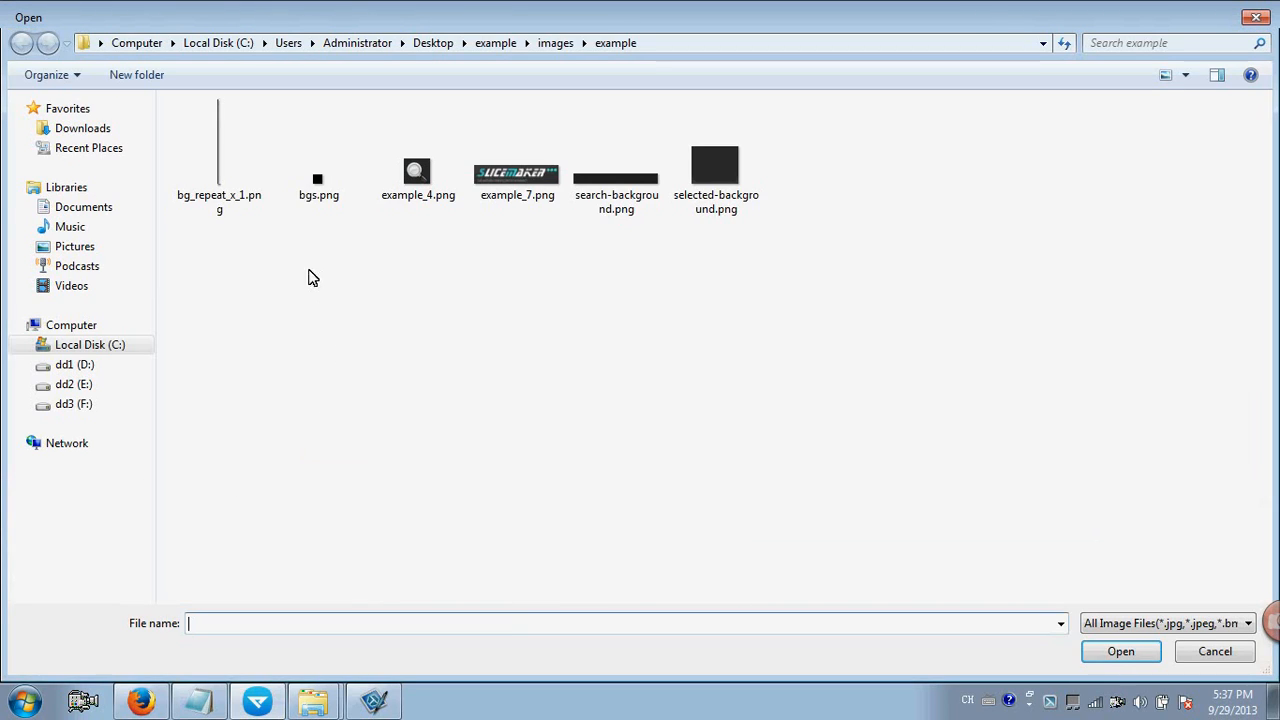
{"action": "left_click", "coordinate": [494, 45]}
{"action": "left_click", "coordinate": [198, 189]}
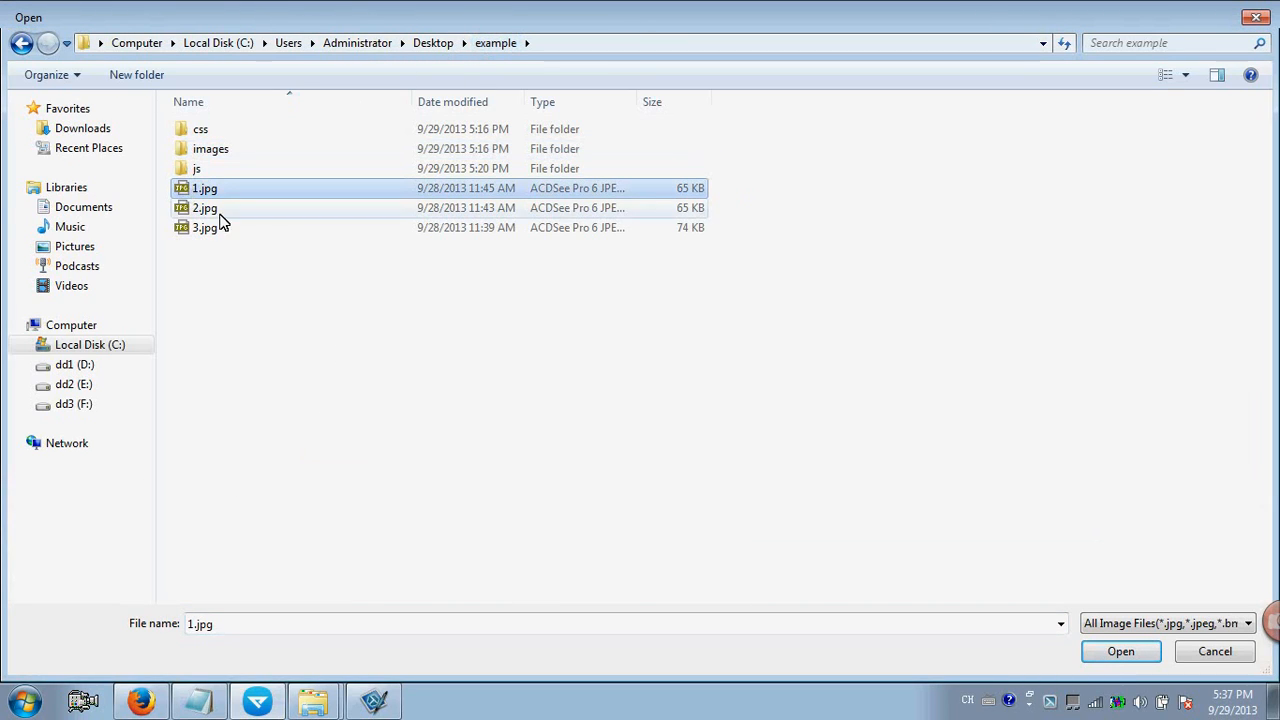
{"action": "left_click", "coordinate": [1119, 652]}
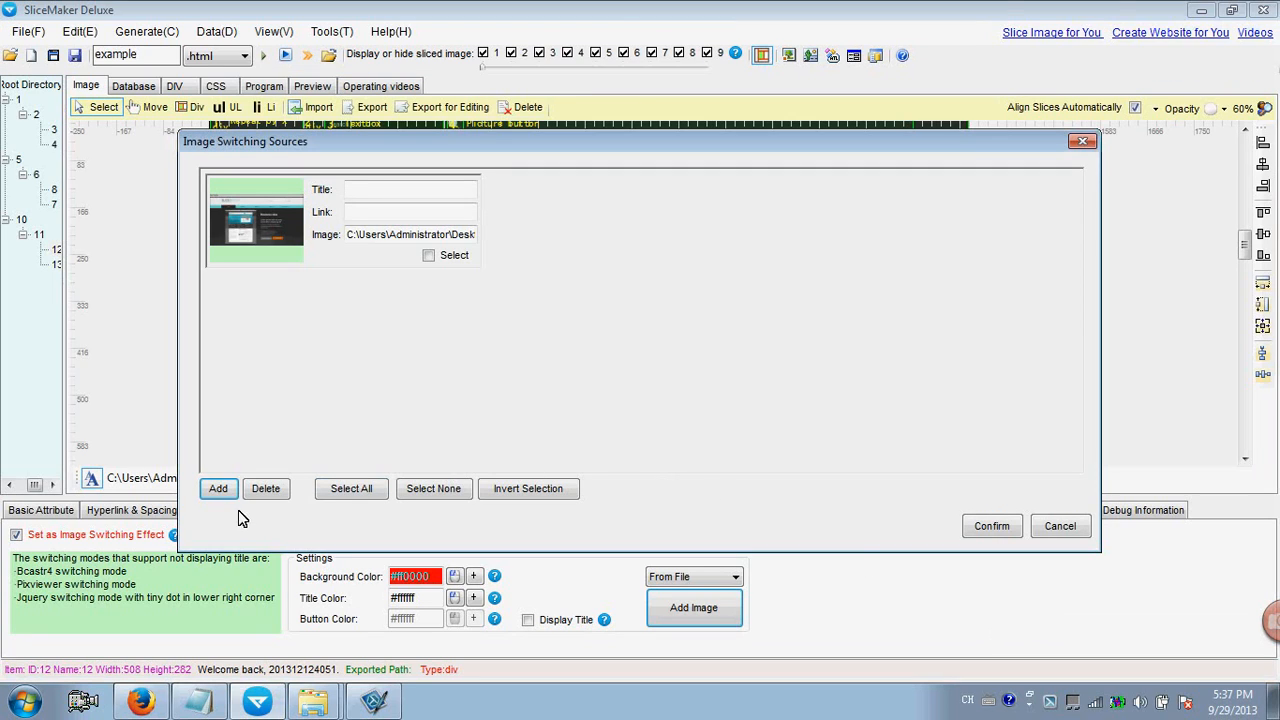
Add 2.jpg and 3.jpg from the example folder as further image switching sources.
{"action": "left_click", "coordinate": [228, 495]}
{"action": "left_click", "coordinate": [208, 209]}
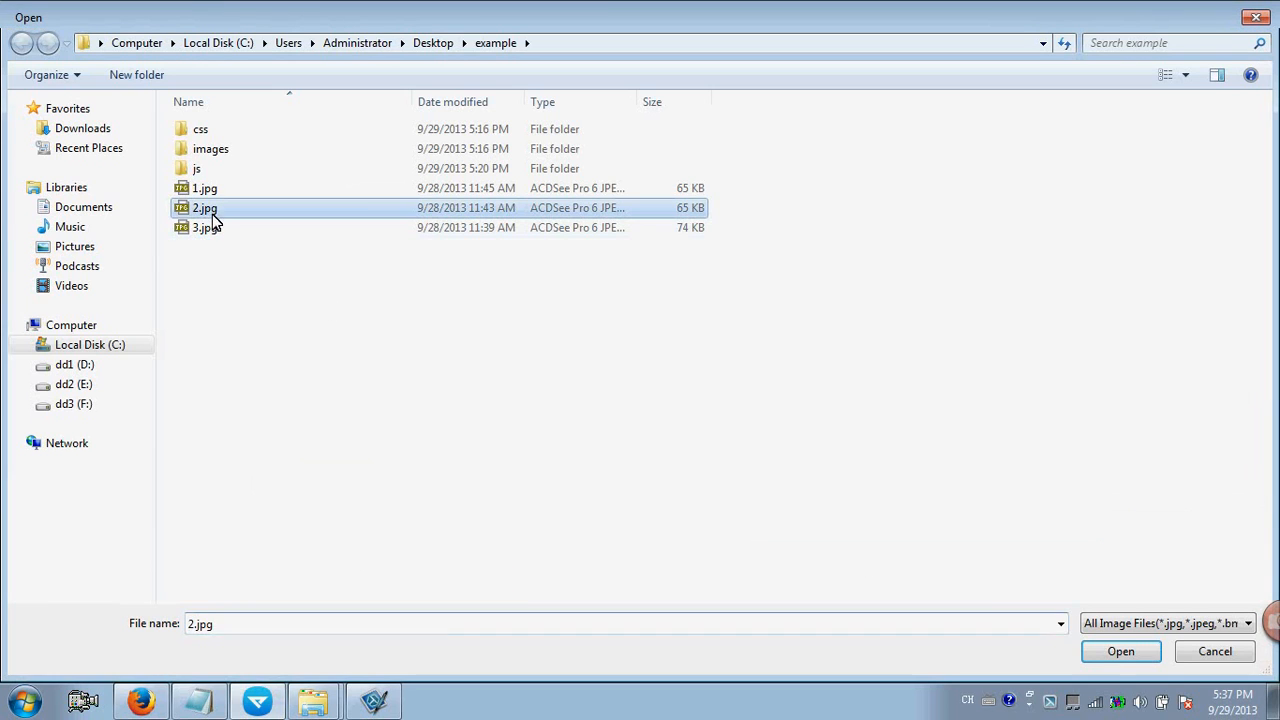
{"action": "left_click", "coordinate": [1118, 651]}
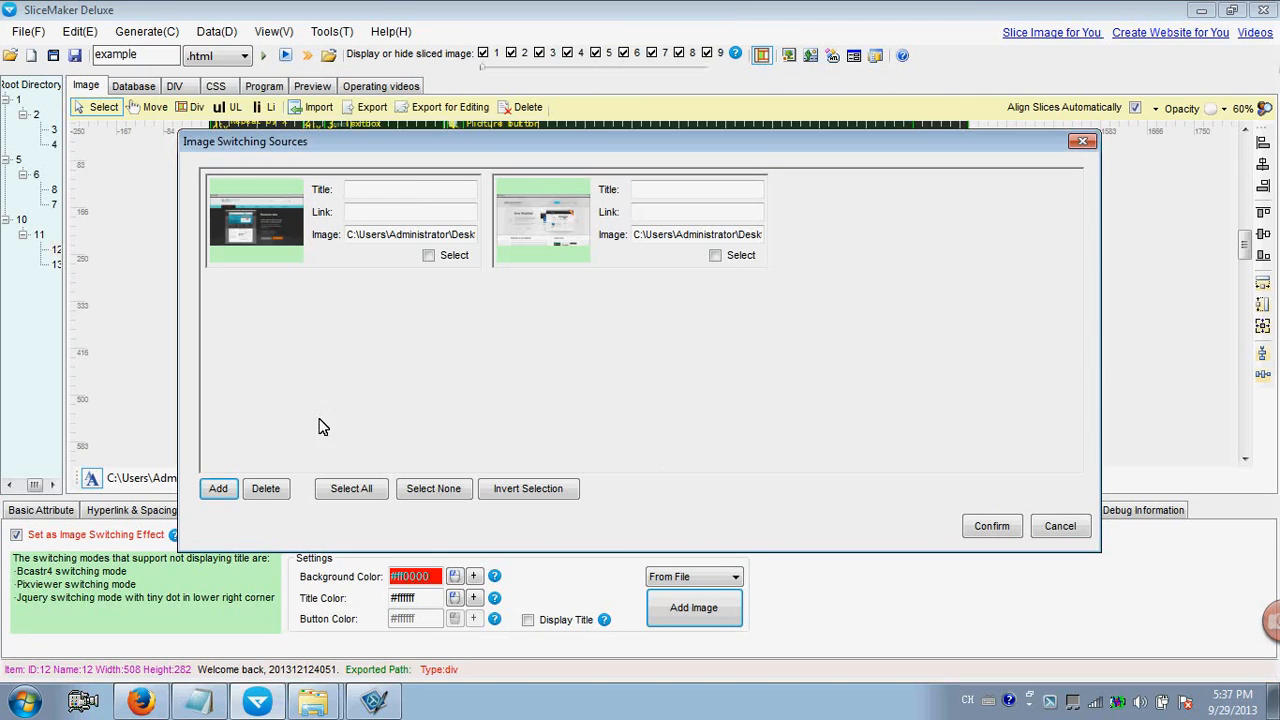
{"action": "left_click", "coordinate": [218, 495]}
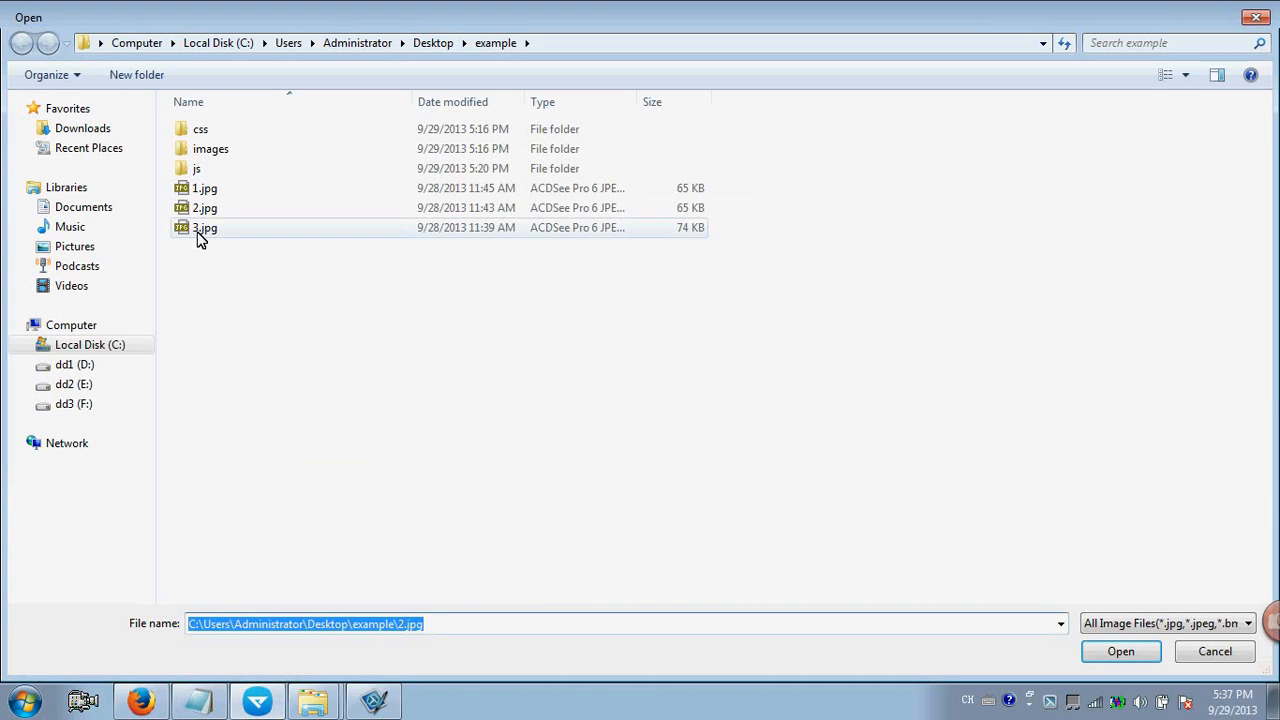
{"action": "left_click", "coordinate": [200, 238]}
{"action": "left_click", "coordinate": [1100, 655]}
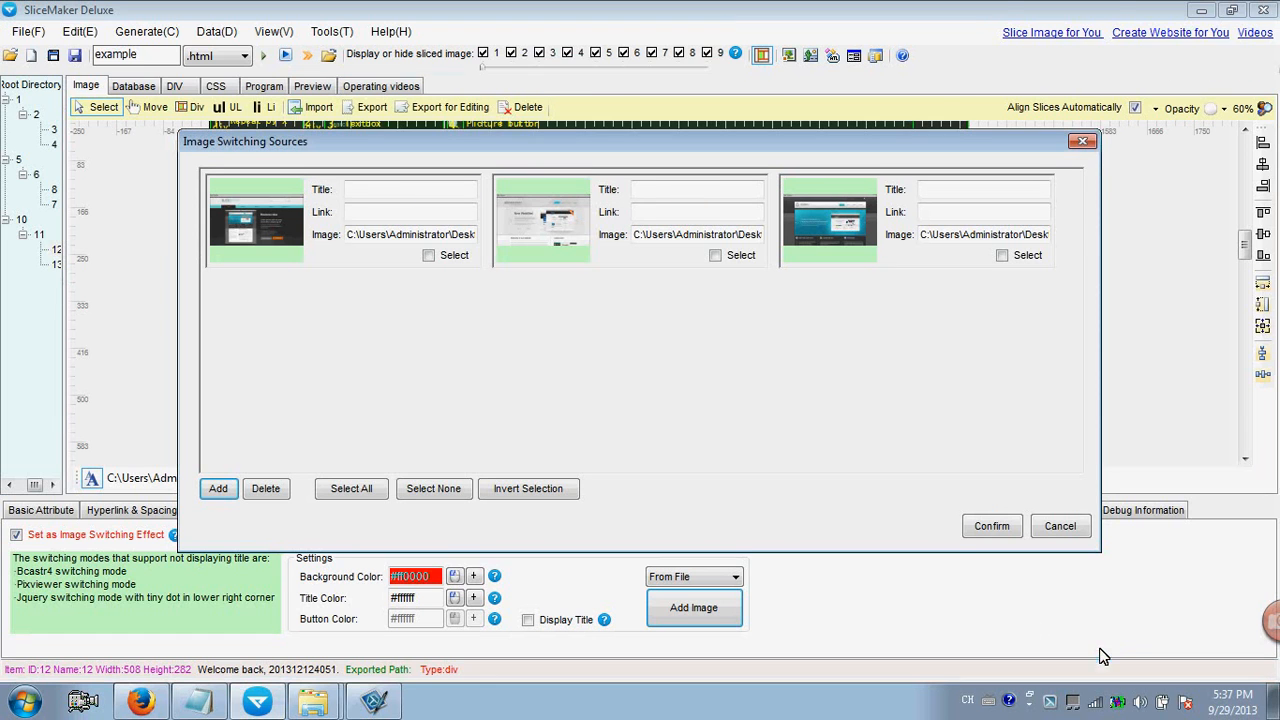
Set example.html as the link of all three image switching sources and confirm the sources.
{"action": "left_click", "coordinate": [374, 214]}
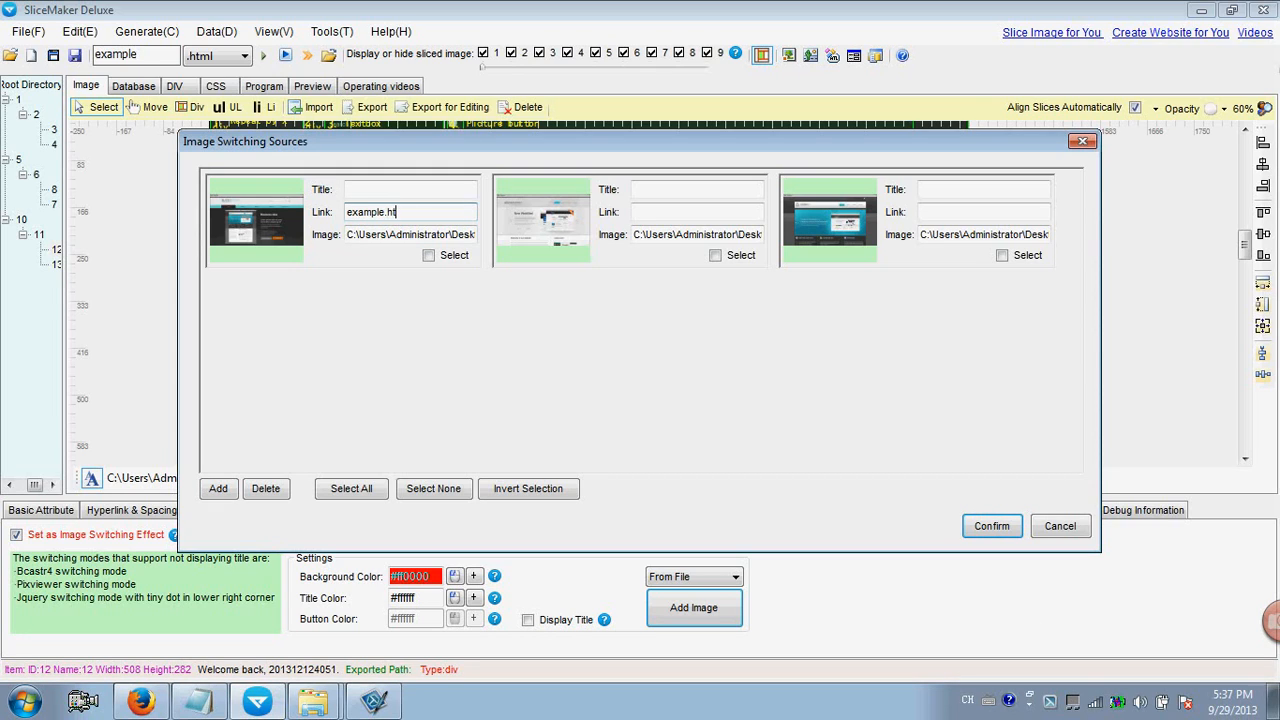
{"action": "left_click_drag", "start_coordinate": [406, 212], "coordinate": [346, 212]}
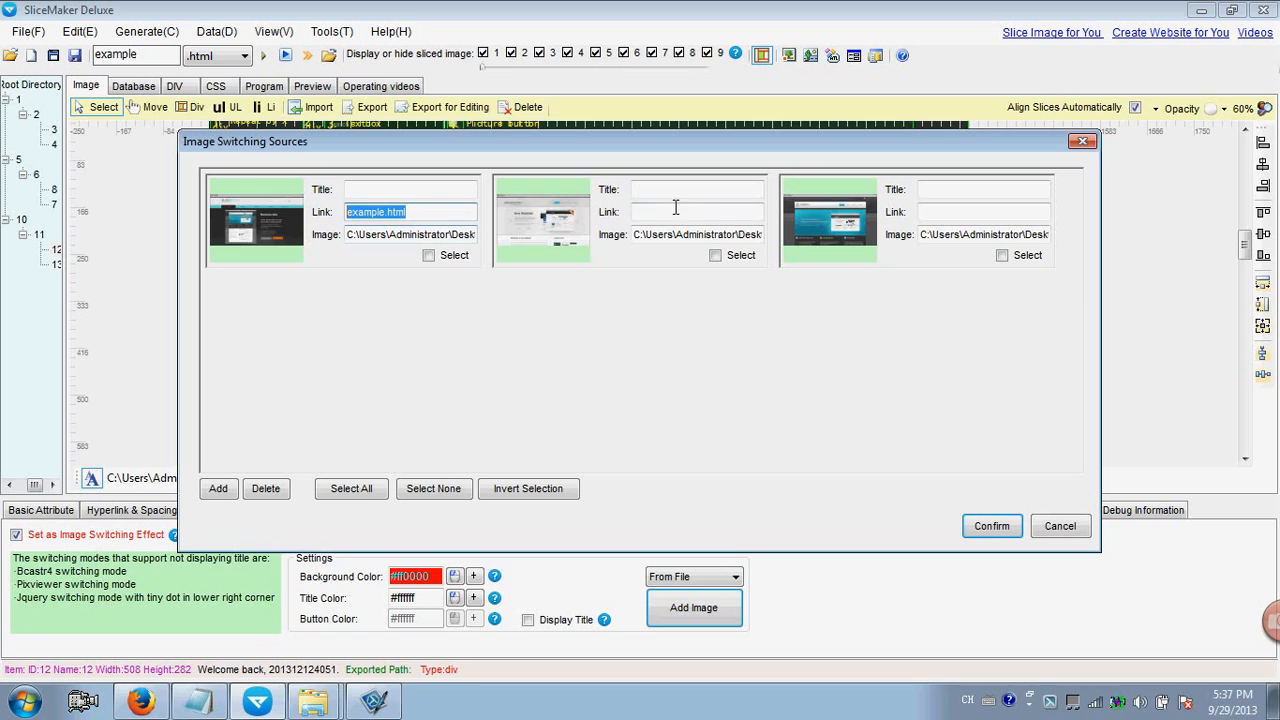
{"action": "key", "text": "ctrl+c"}
{"action": "left_click", "coordinate": [677, 211]}
{"action": "key", "text": "ctrl+v"}
{"action": "left_click", "coordinate": [950, 213]}
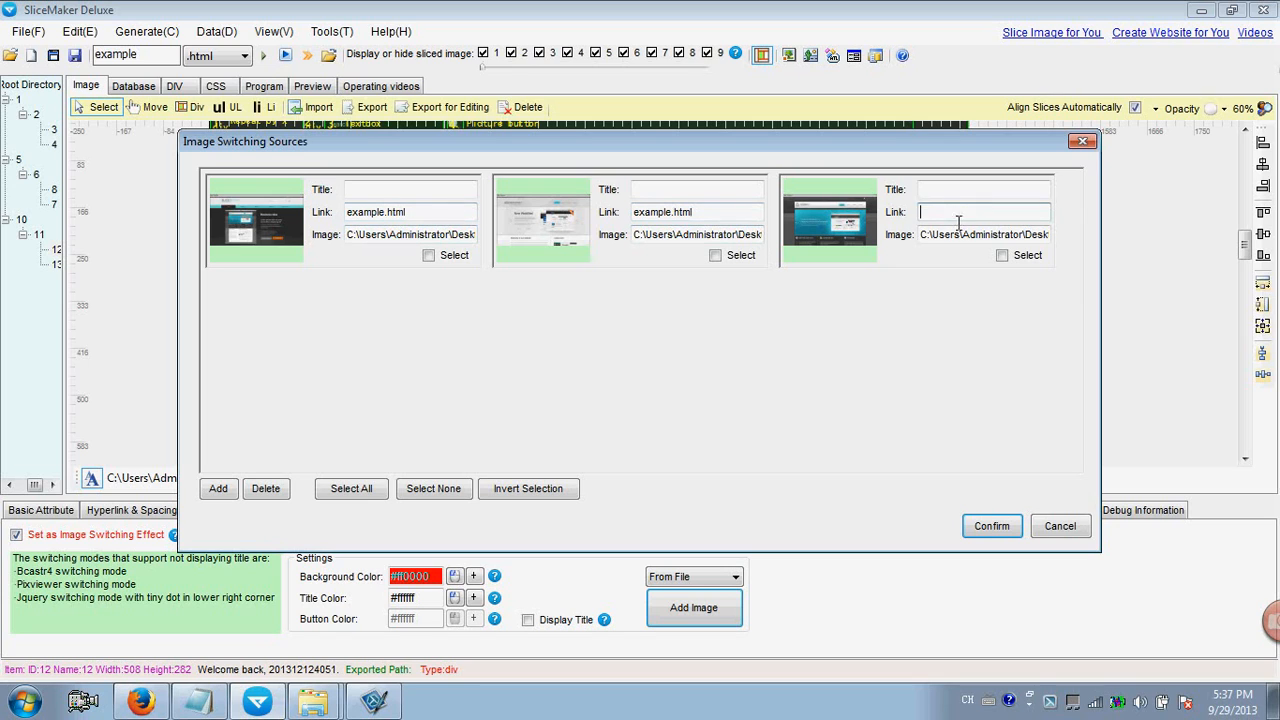
{"action": "key", "text": "ctrl+v"}
{"action": "left_click", "coordinate": [1003, 527]}
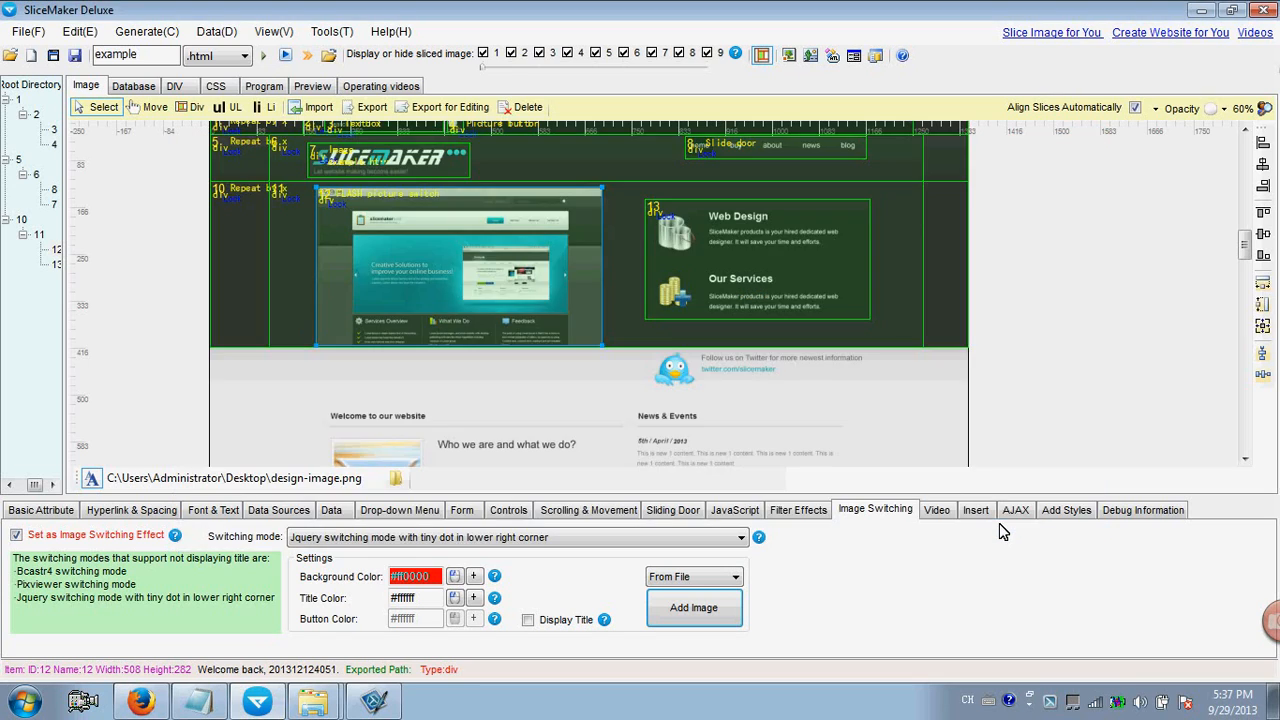
Generate the DIV and CSS code and export it, overwriting the existing example.html.
{"action": "left_click", "coordinate": [263, 55]}
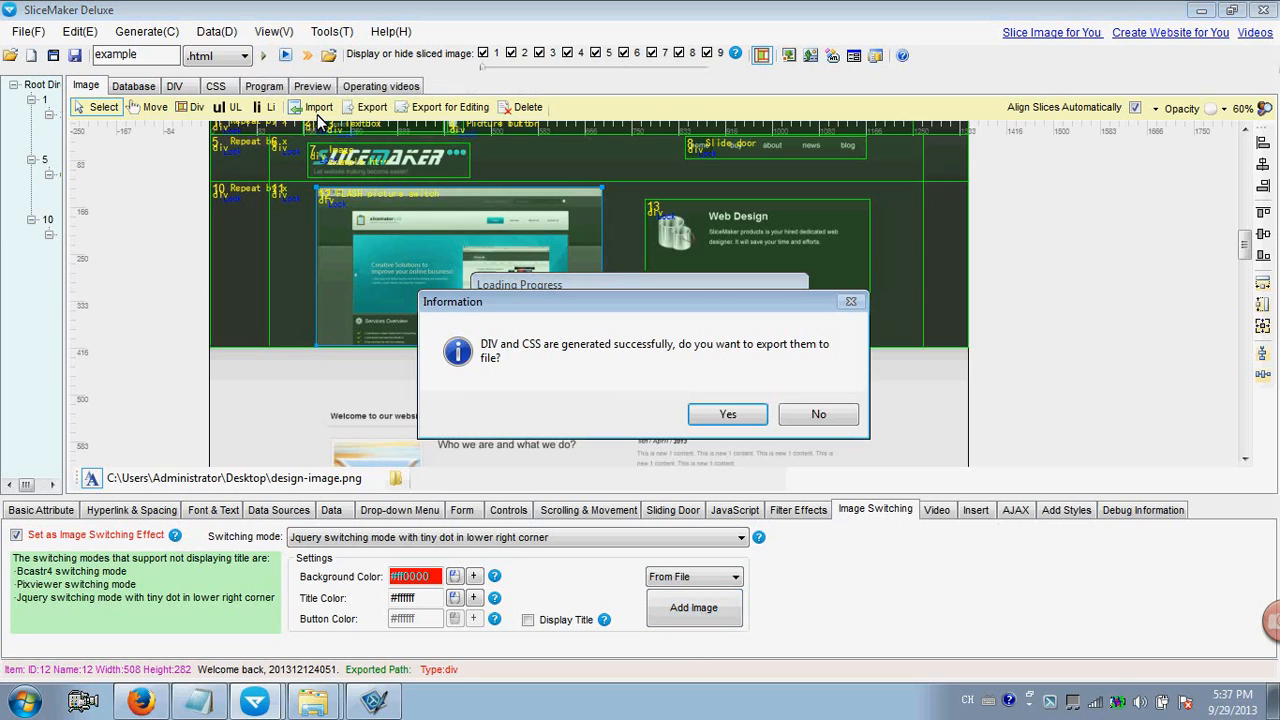
{"action": "left_click", "coordinate": [714, 414]}
{"action": "left_click", "coordinate": [797, 428]}
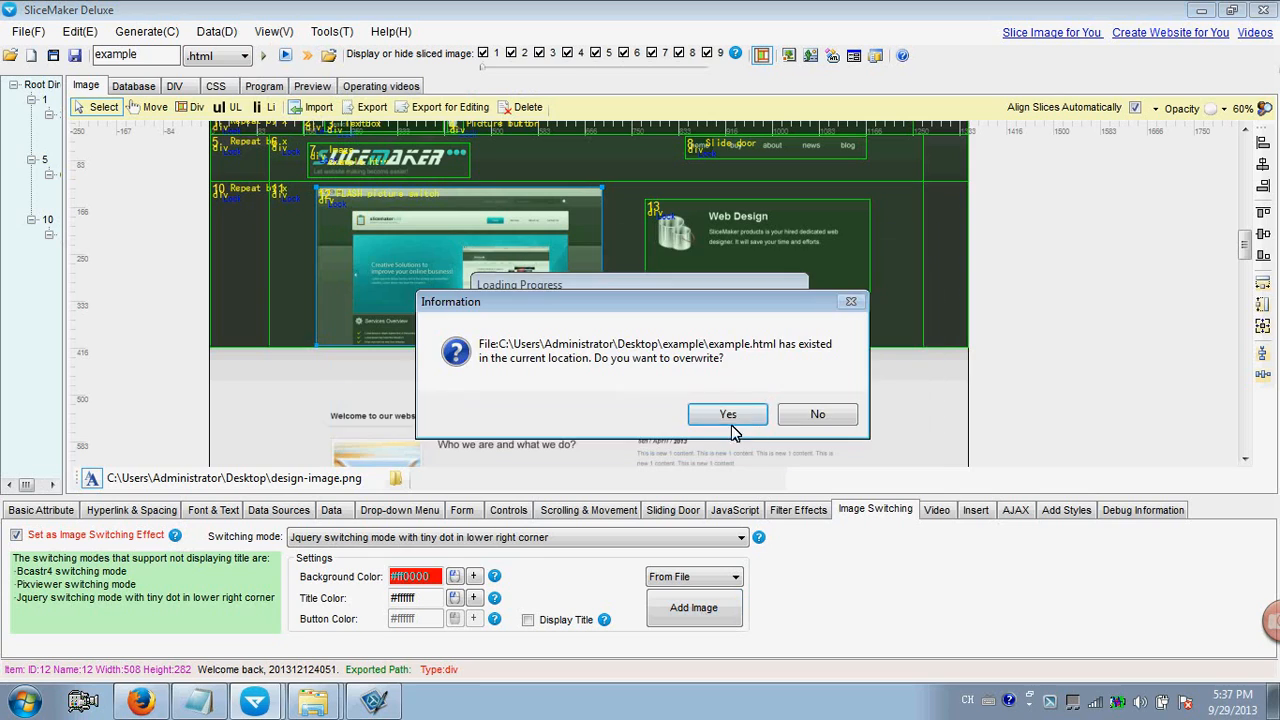
{"action": "left_click", "coordinate": [728, 416]}
{"action": "left_click", "coordinate": [739, 398]}
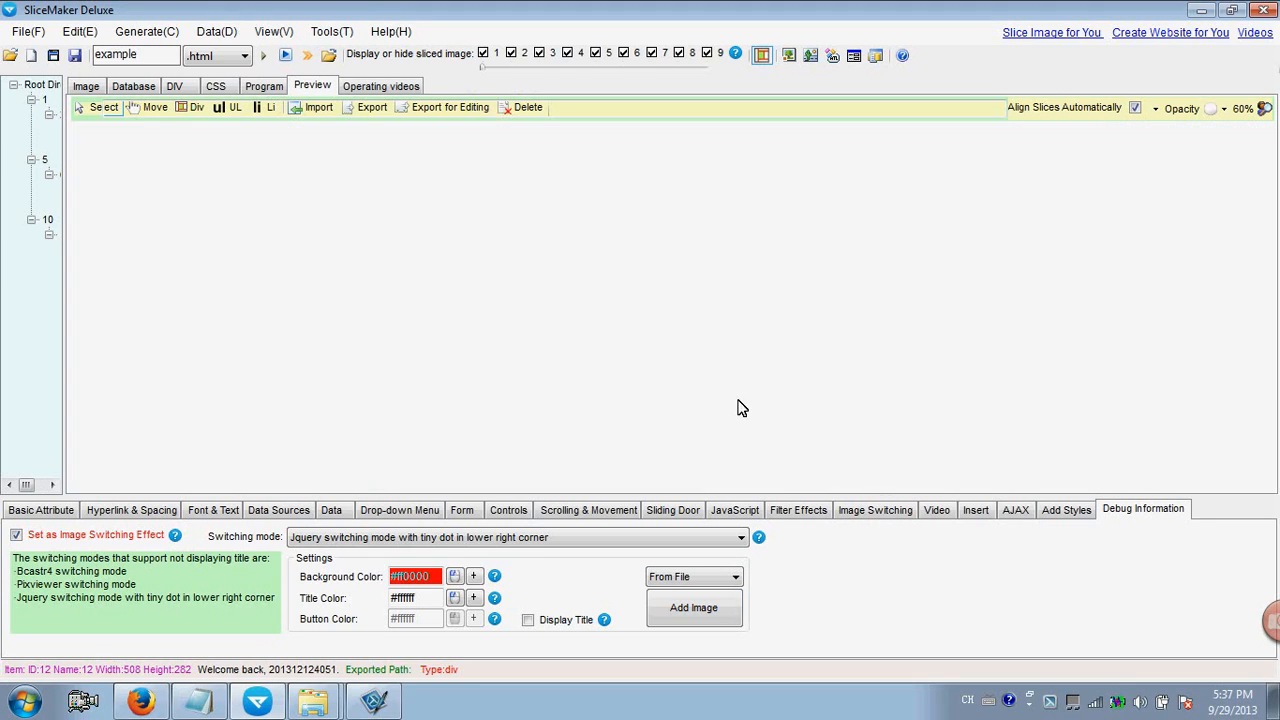
Test the banner's image switching dots in the built-in page preview.
{"action": "scroll", "coordinate": [1270, 210], "scroll_direction": "down", "scroll_amount": 1}
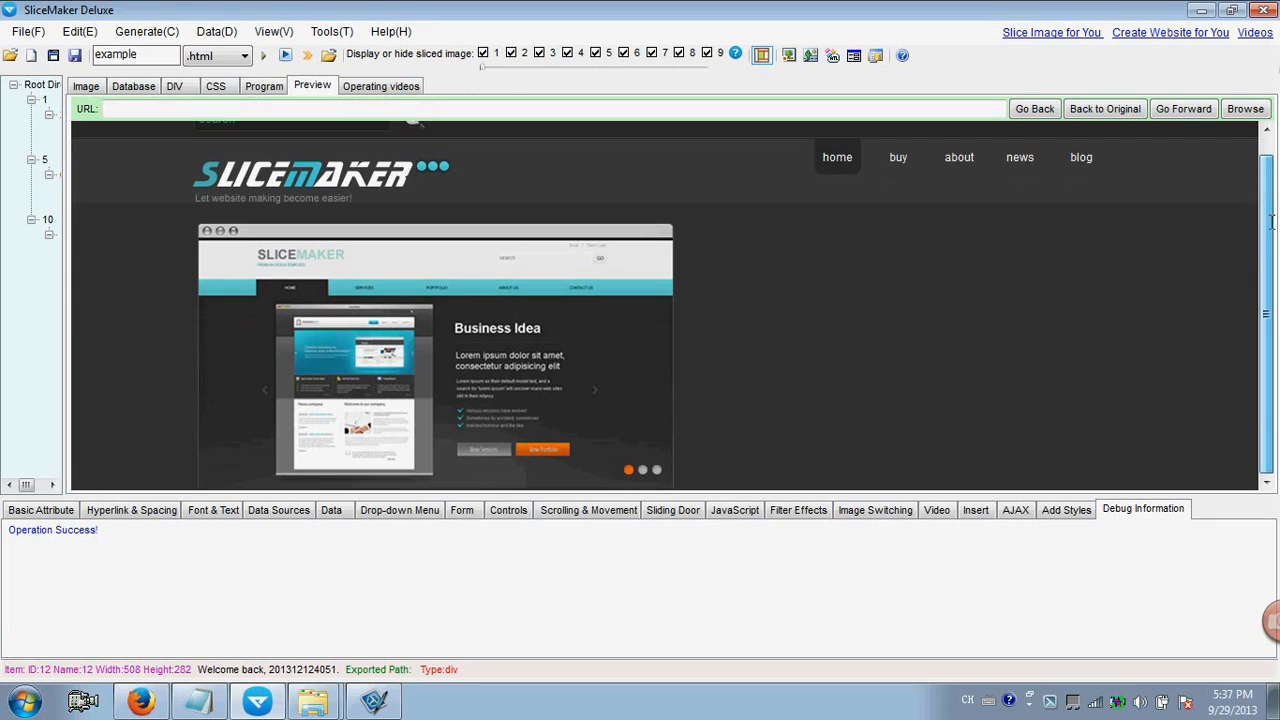
{"action": "left_click", "coordinate": [656, 469]}
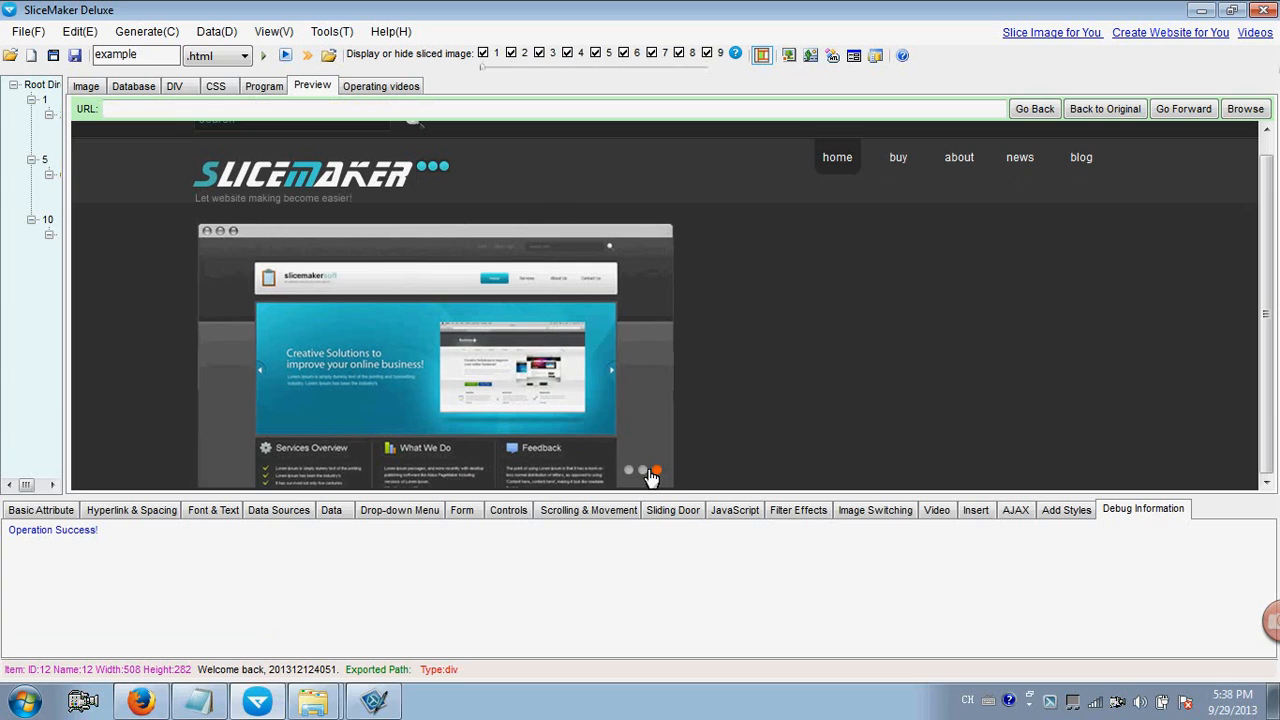
{"action": "left_click", "coordinate": [643, 470]}
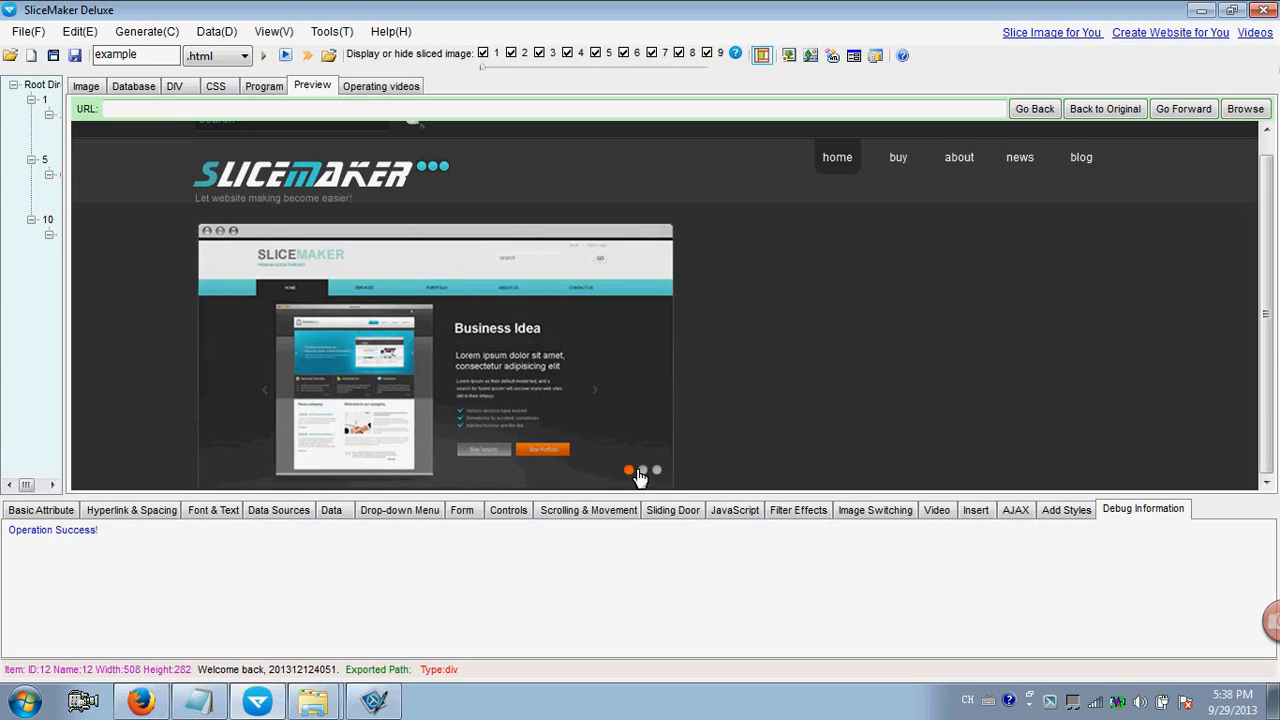
{"action": "left_click", "coordinate": [655, 471]}
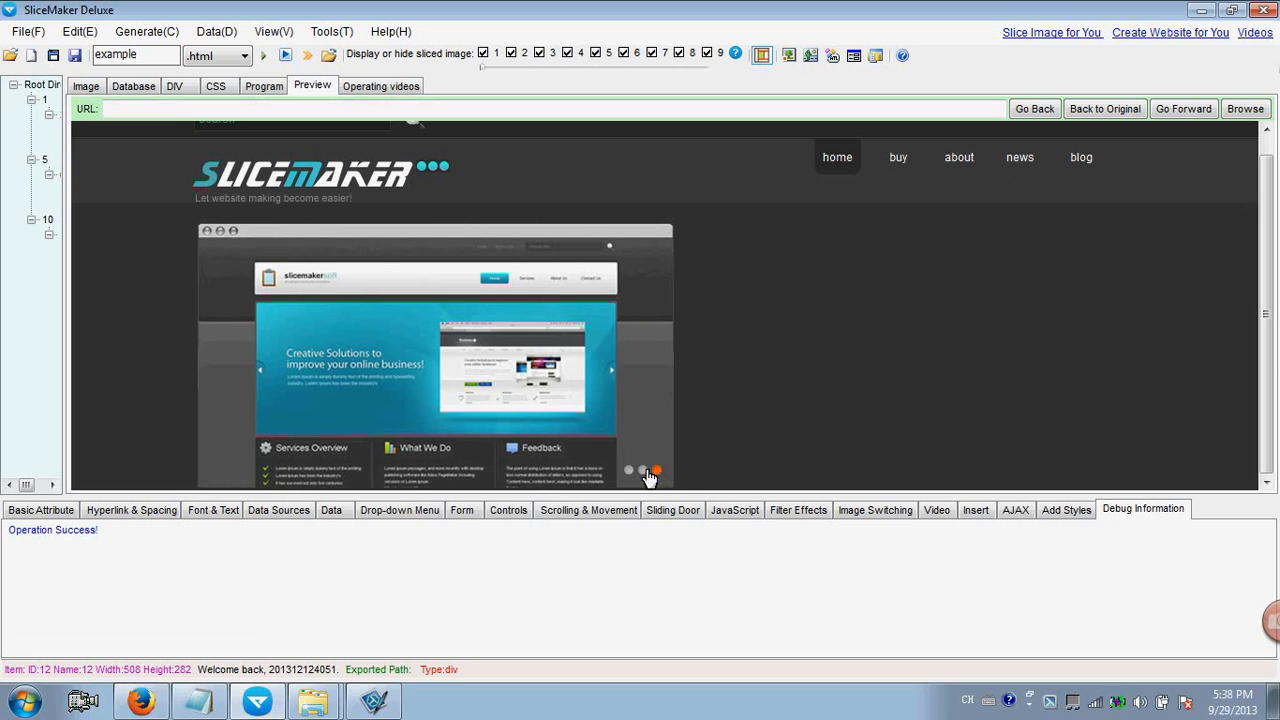
{"action": "left_click", "coordinate": [645, 471]}
Switch to Firefox, reload example.html and test the banner's image switching dots.
{"action": "left_click", "coordinate": [140, 701]}
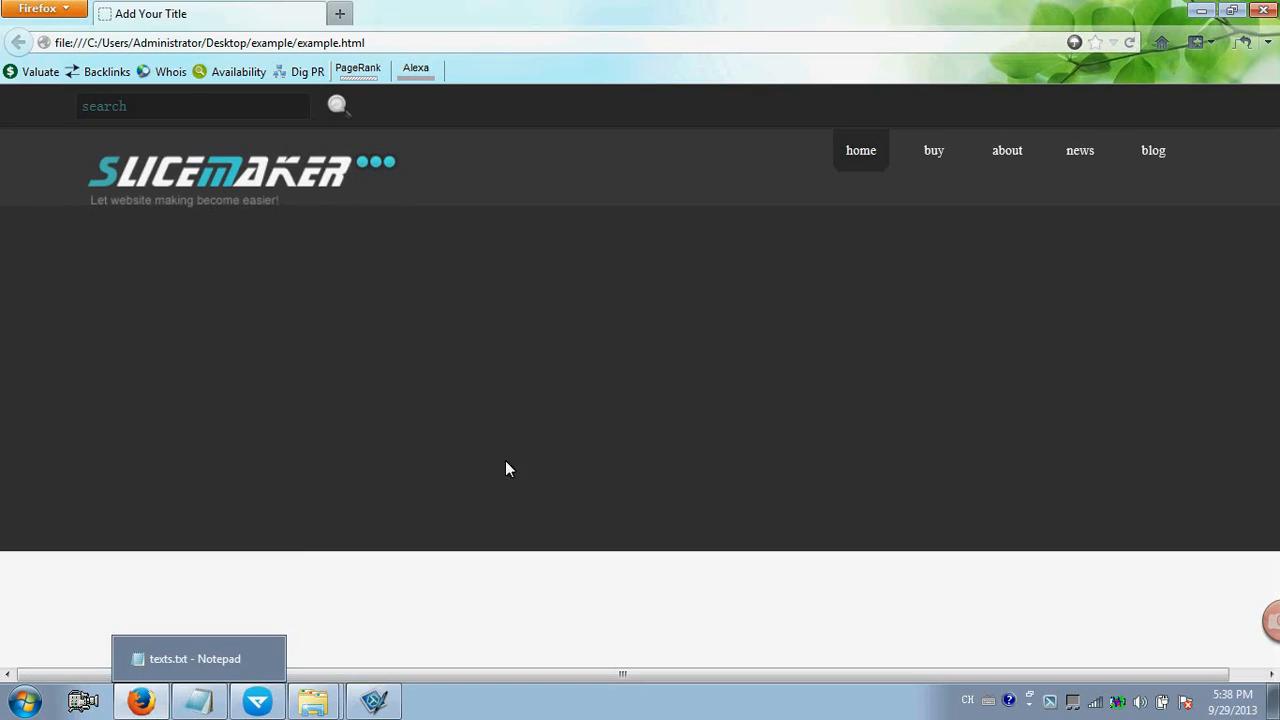
{"action": "left_click", "coordinate": [1127, 43]}
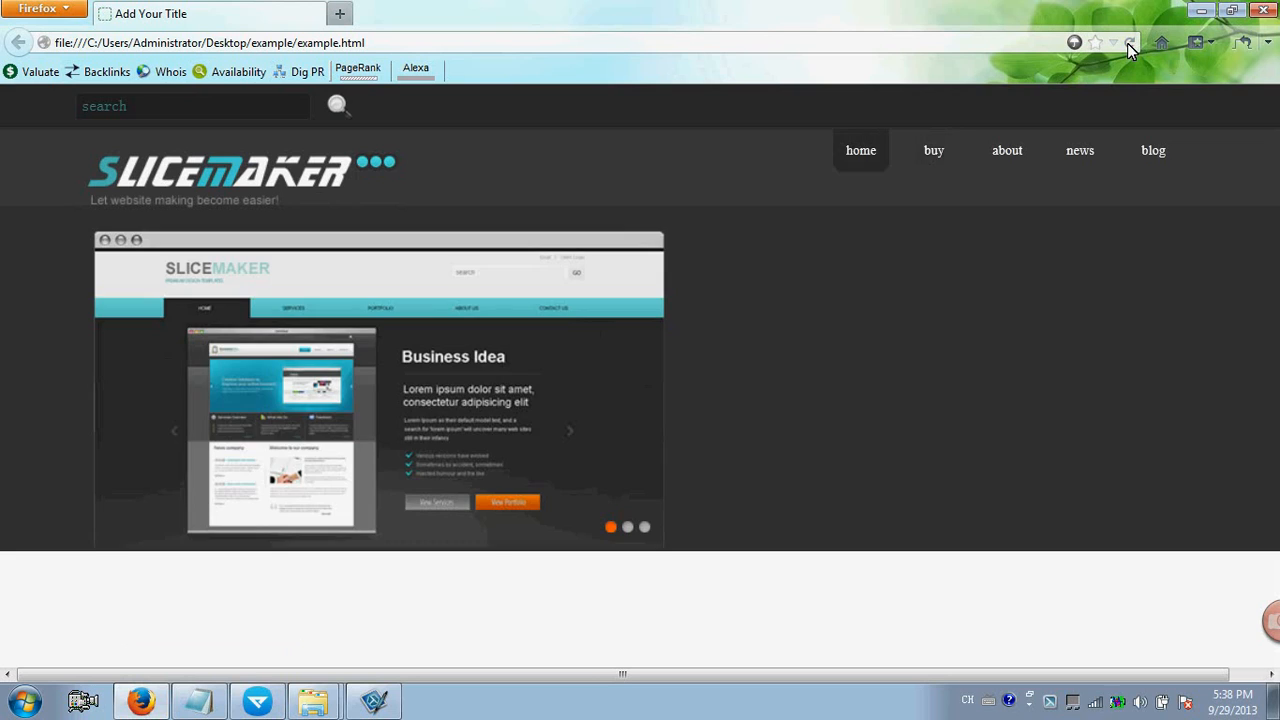
{"action": "left_click", "coordinate": [628, 527]}
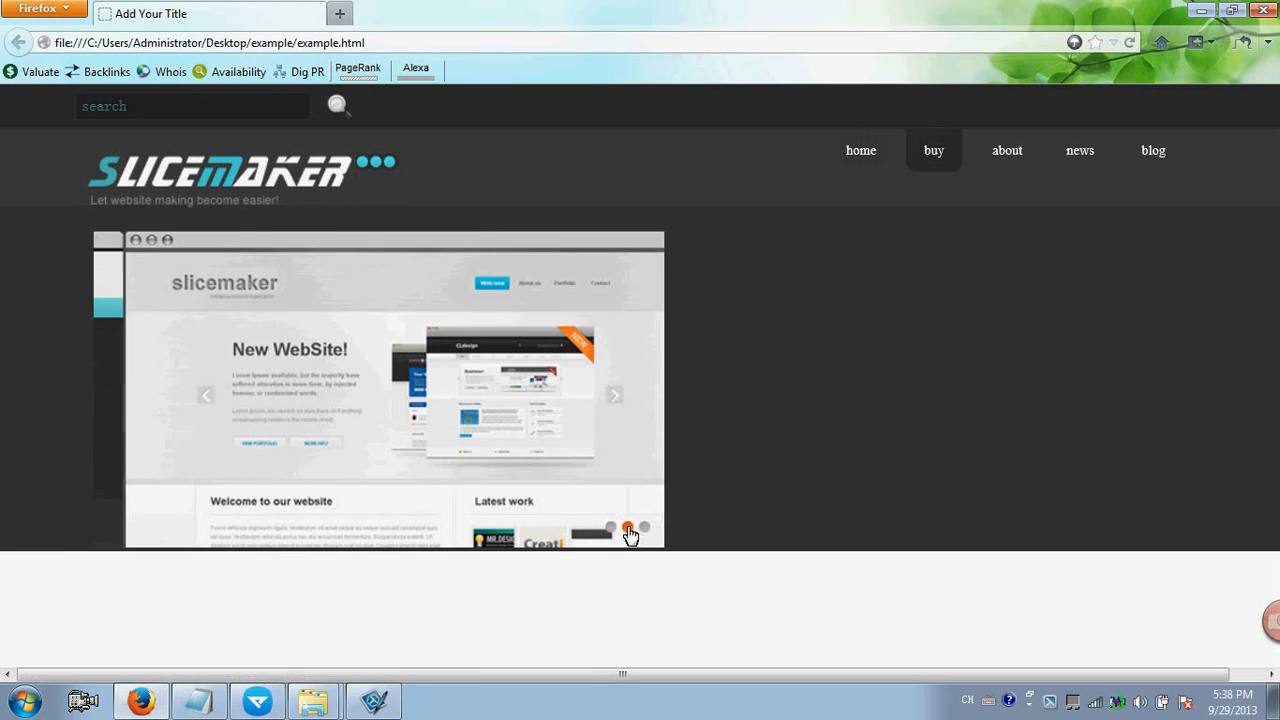
{"action": "left_click", "coordinate": [645, 527]}
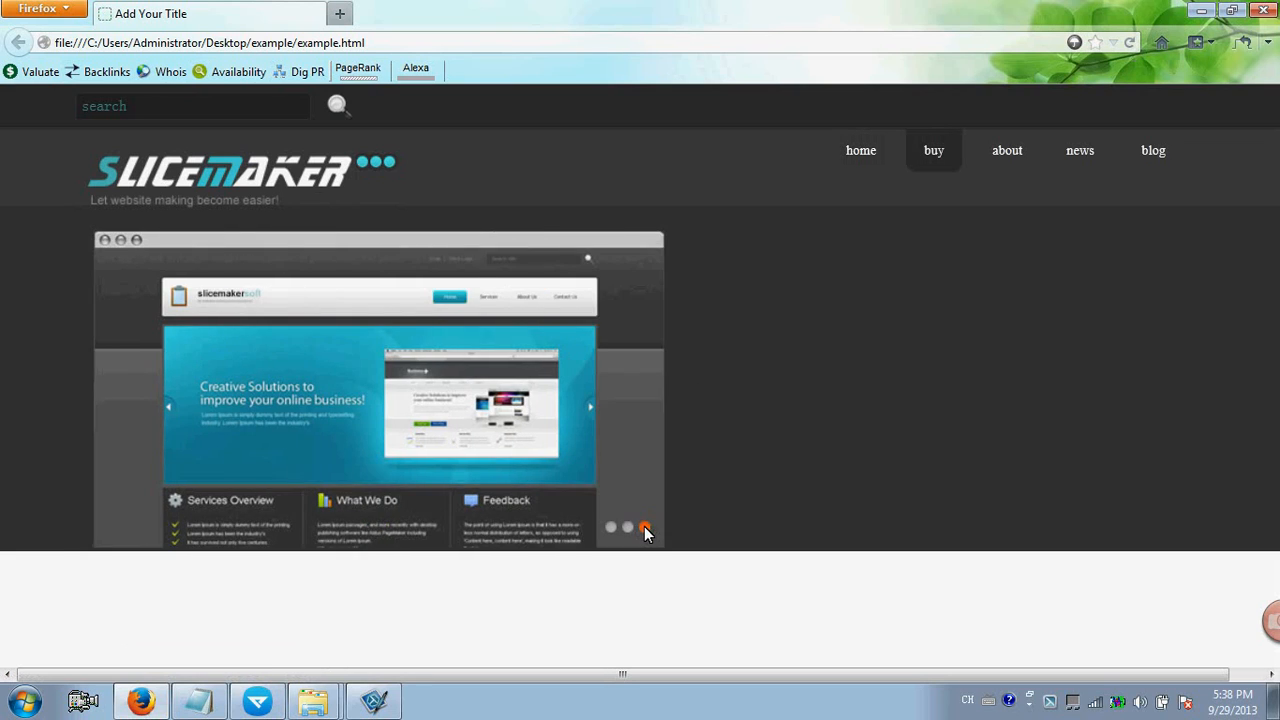
{"action": "left_click", "coordinate": [628, 527]}
{"action": "left_click", "coordinate": [611, 527]}
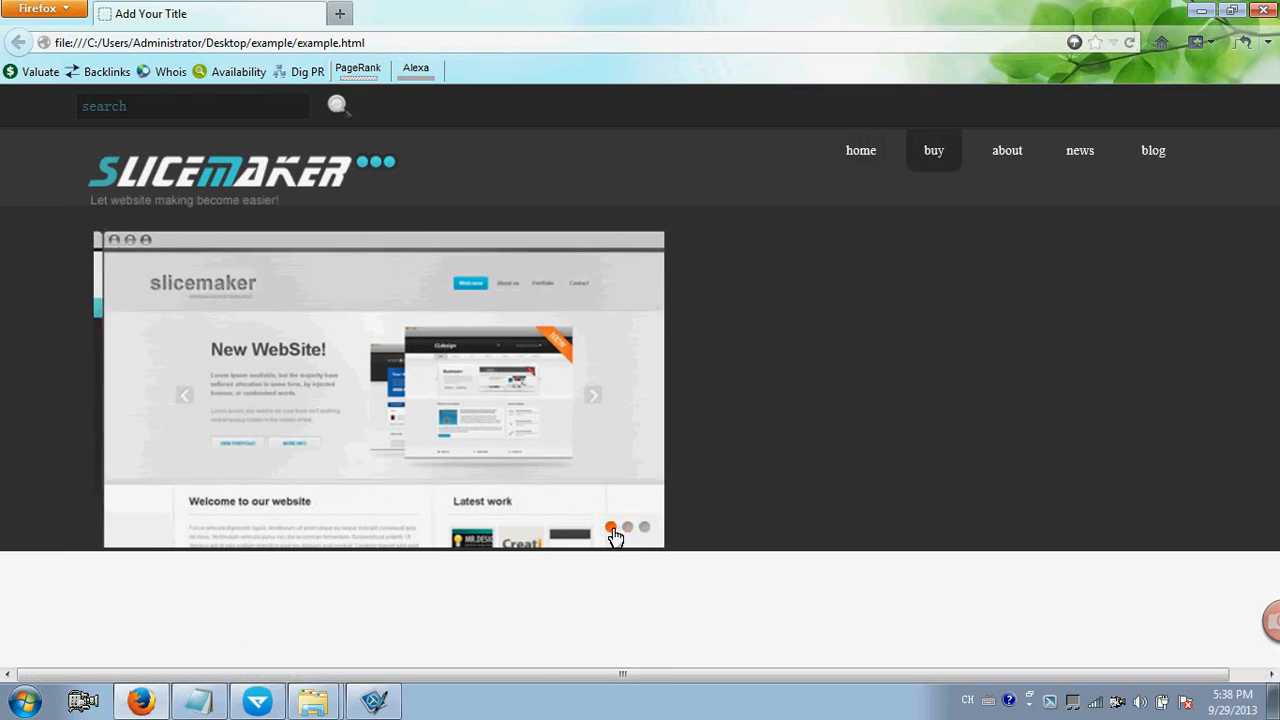
Return to SliceMaker Deluxe and draw Div slices around the Web Design block, about 380 by 97 px, and the Our Services block.
{"action": "left_click", "coordinate": [257, 701]}
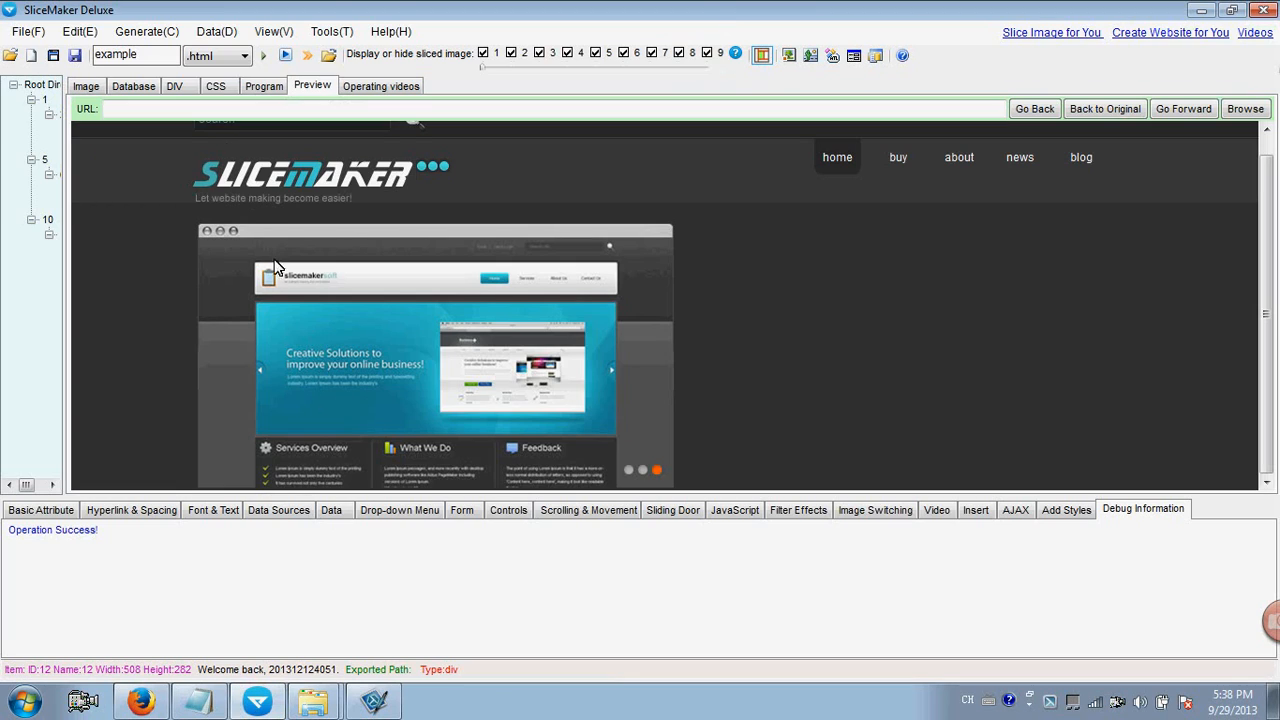
{"action": "left_click", "coordinate": [87, 87]}
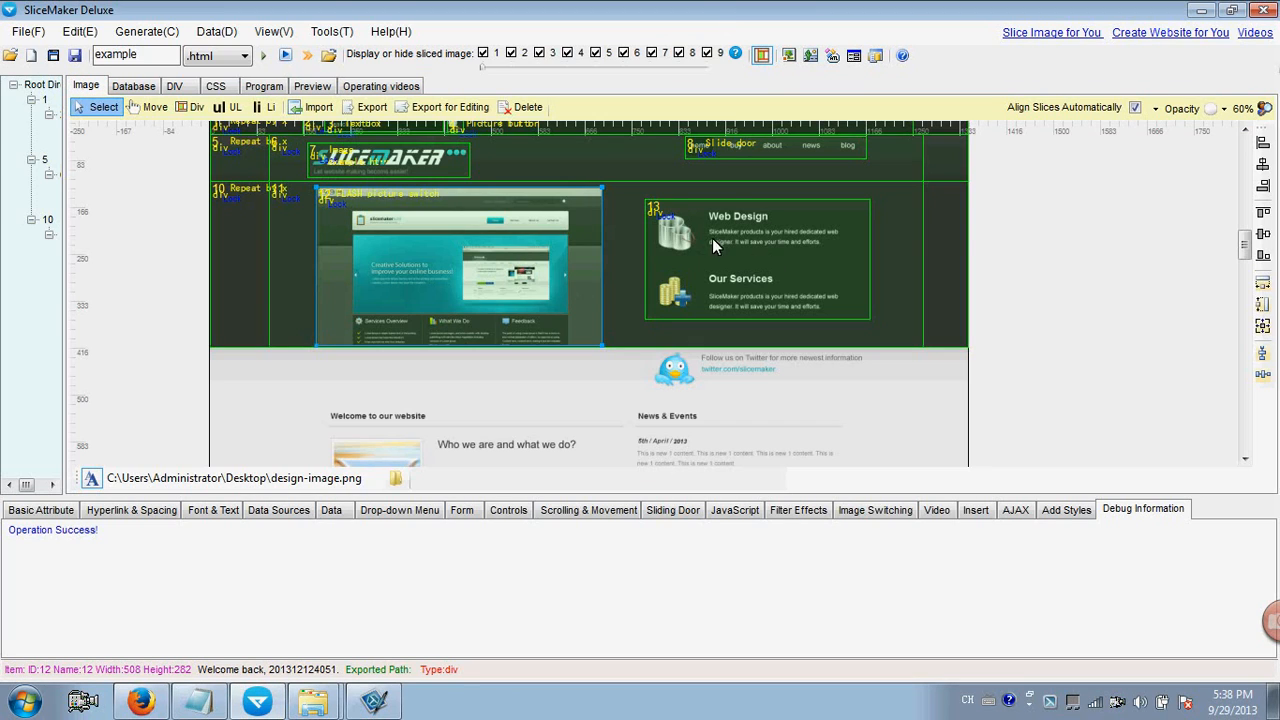
{"action": "left_click", "coordinate": [712, 237]}
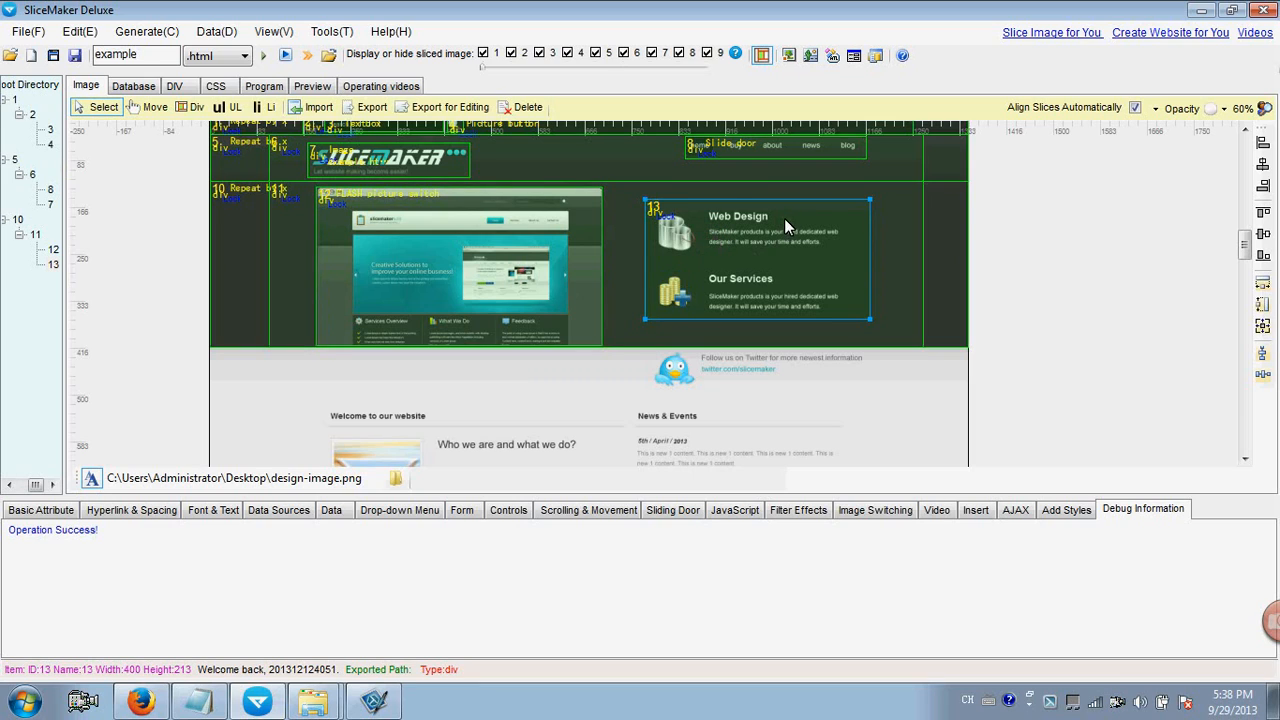
{"action": "left_click", "coordinate": [191, 107]}
{"action": "left_click_drag", "start_coordinate": [650, 205], "coordinate": [865, 258]}
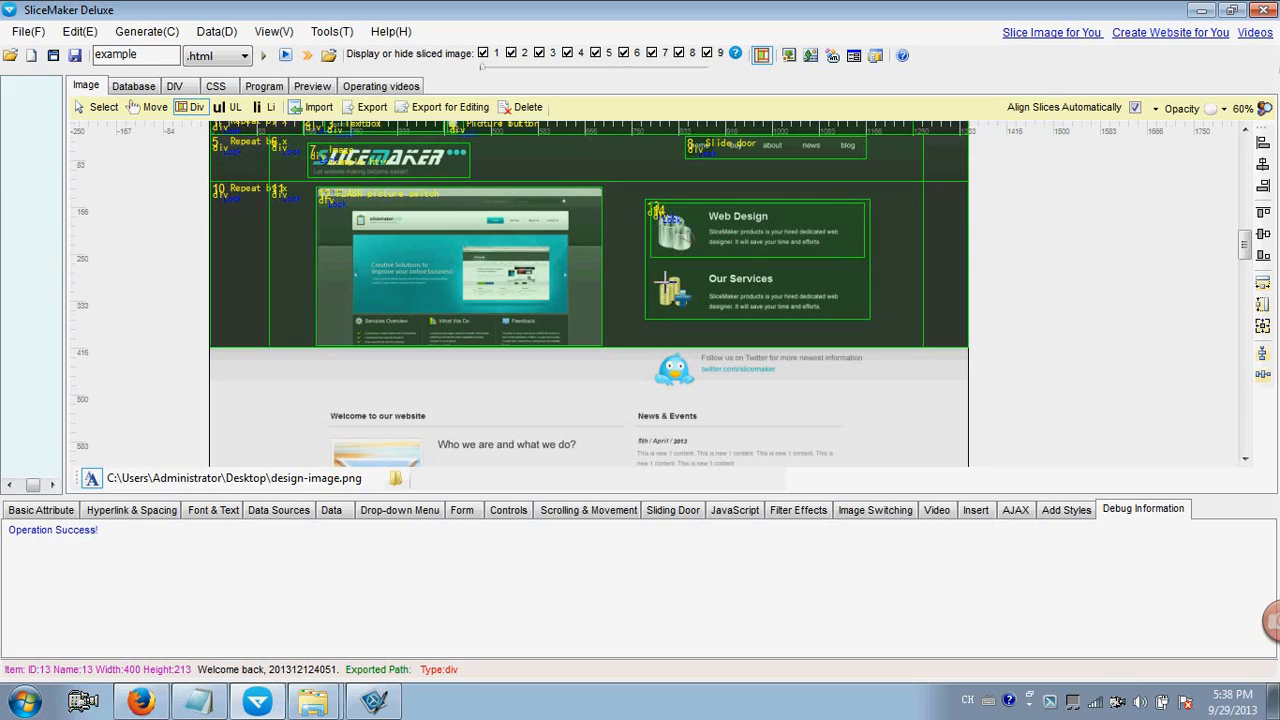
{"action": "left_click_drag", "start_coordinate": [653, 263], "coordinate": [865, 317]}
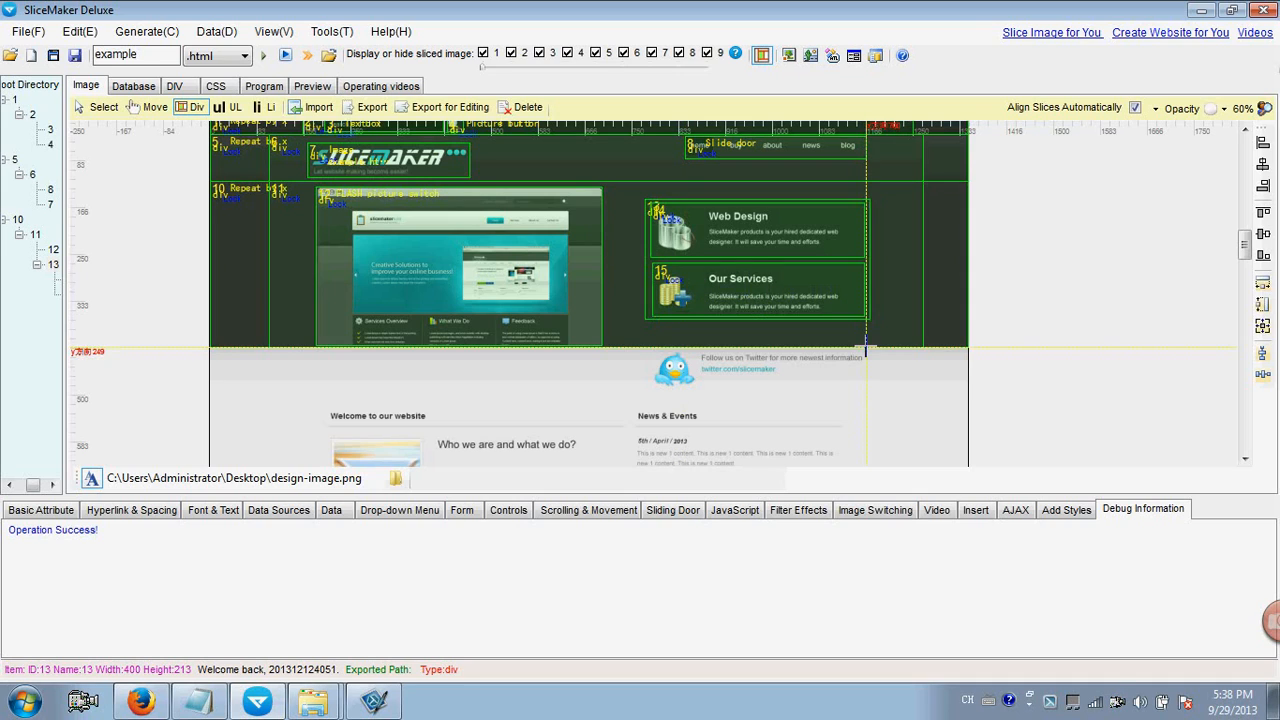
Inside the Web Design slice, draw Divs around the icon, about 75 by 83 px, and the text, about 255 by 80 px.
{"action": "left_click", "coordinate": [100, 107]}
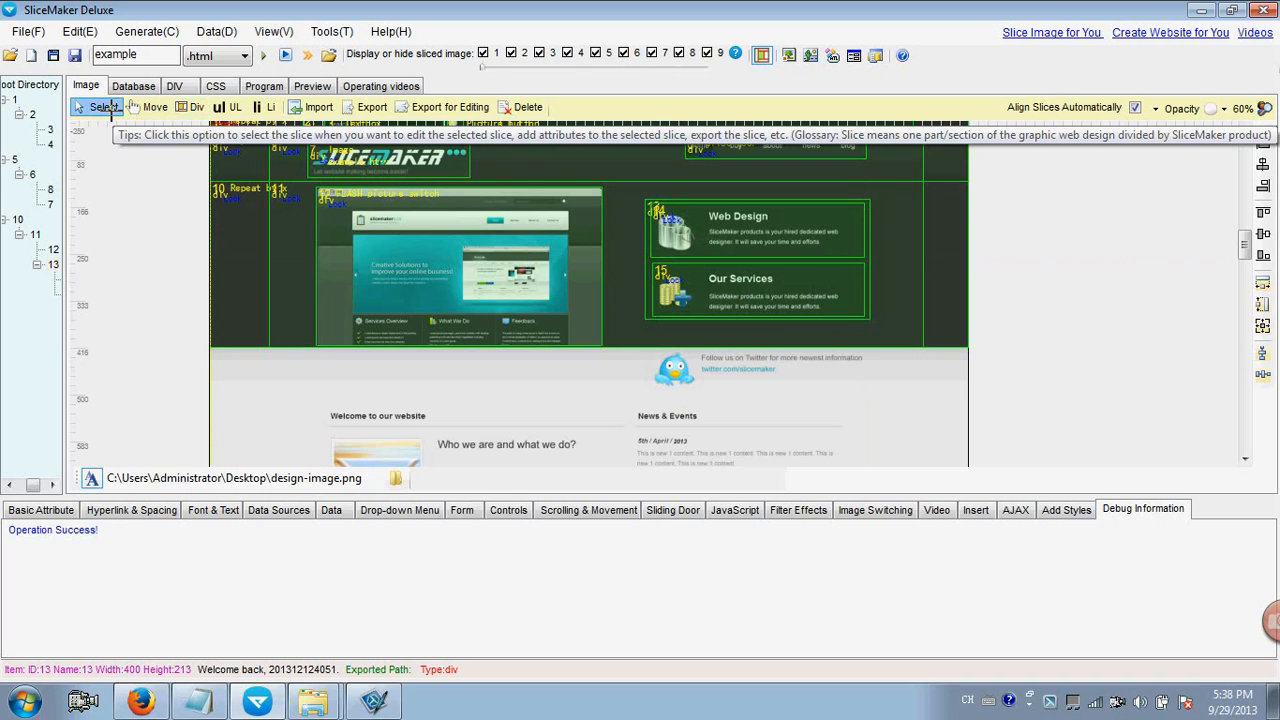
{"action": "left_click", "coordinate": [668, 228]}
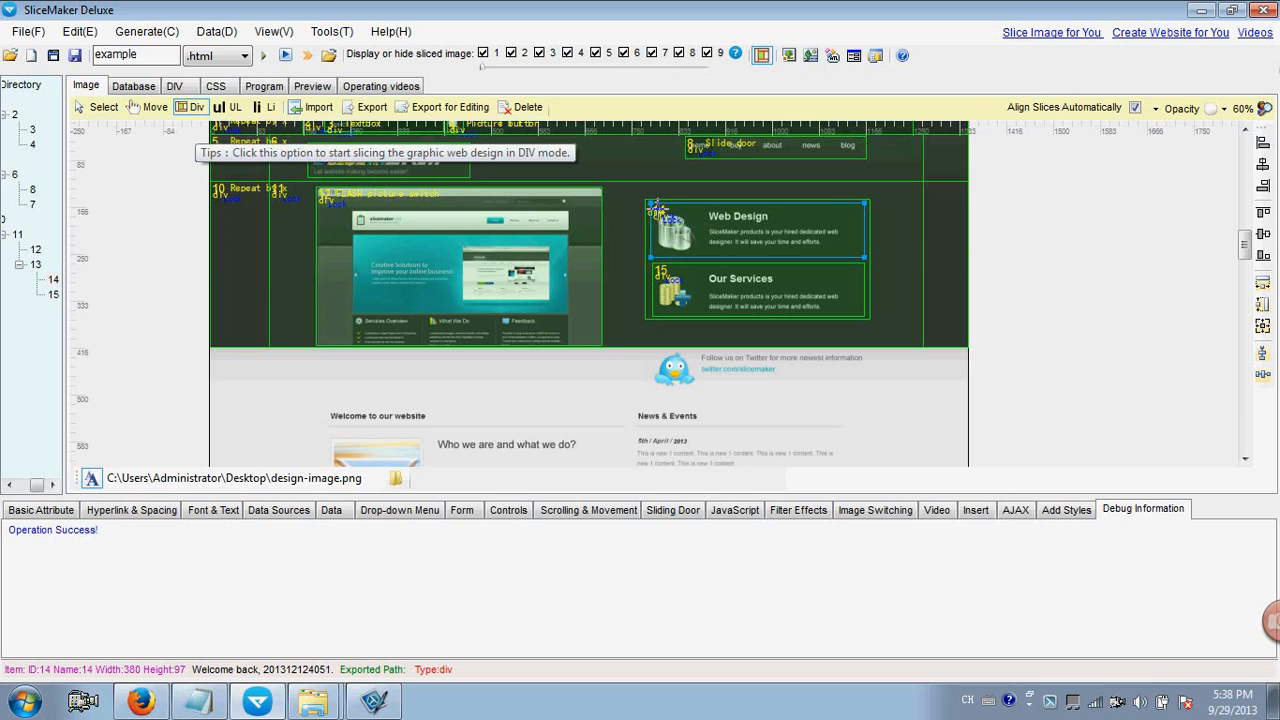
{"action": "left_click_drag", "start_coordinate": [670, 220], "coordinate": [697, 251]}
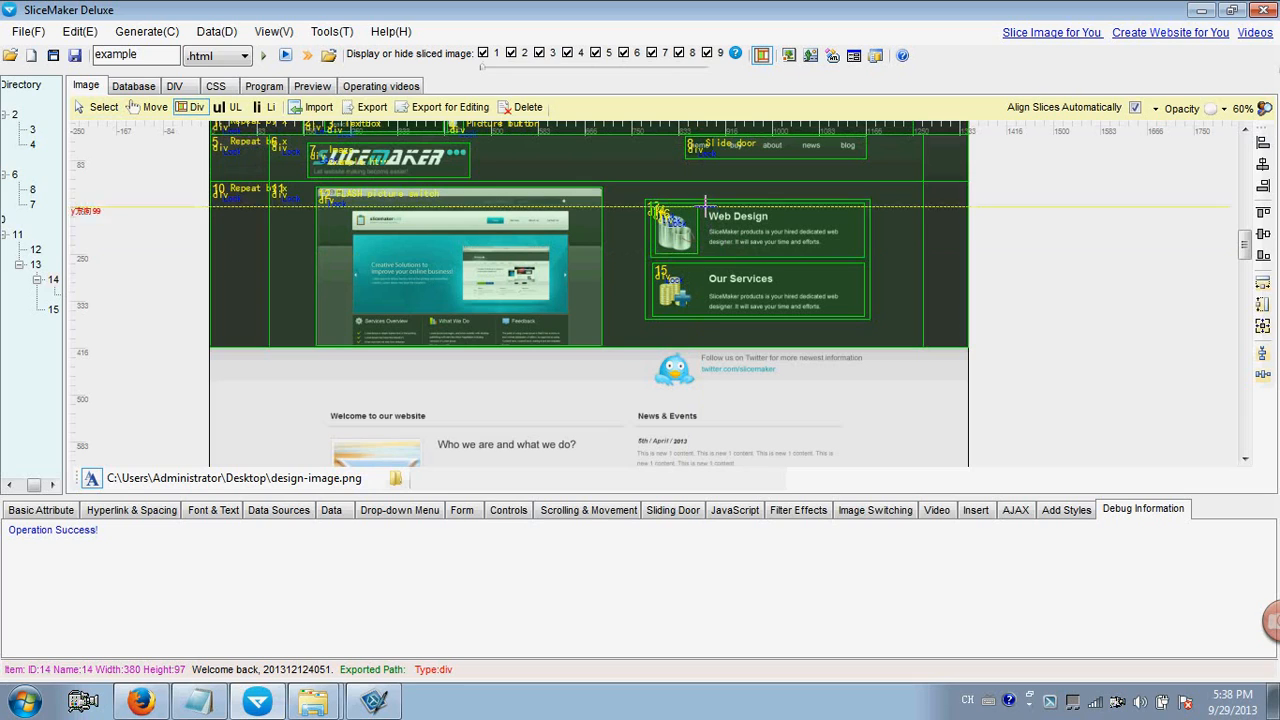
{"action": "left_click_drag", "start_coordinate": [706, 207], "coordinate": [840, 250]}
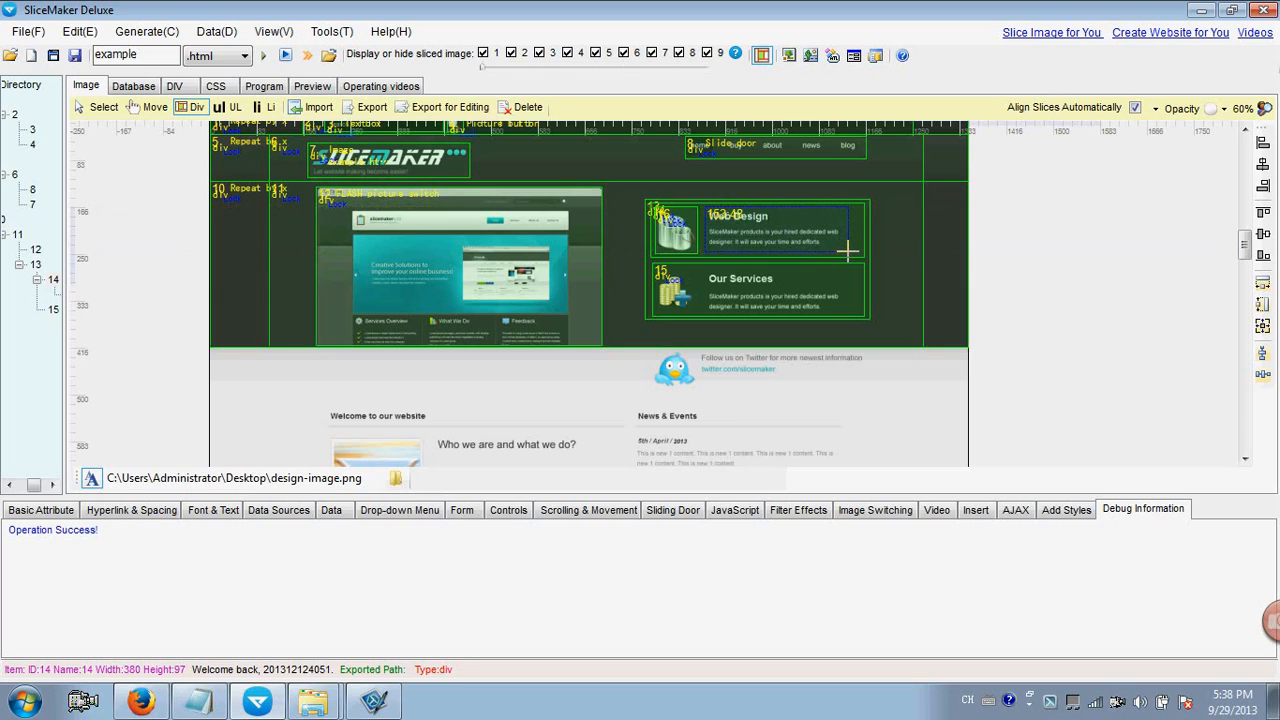
{"action": "left_click_drag", "start_coordinate": [848, 250], "coordinate": [848, 251]}
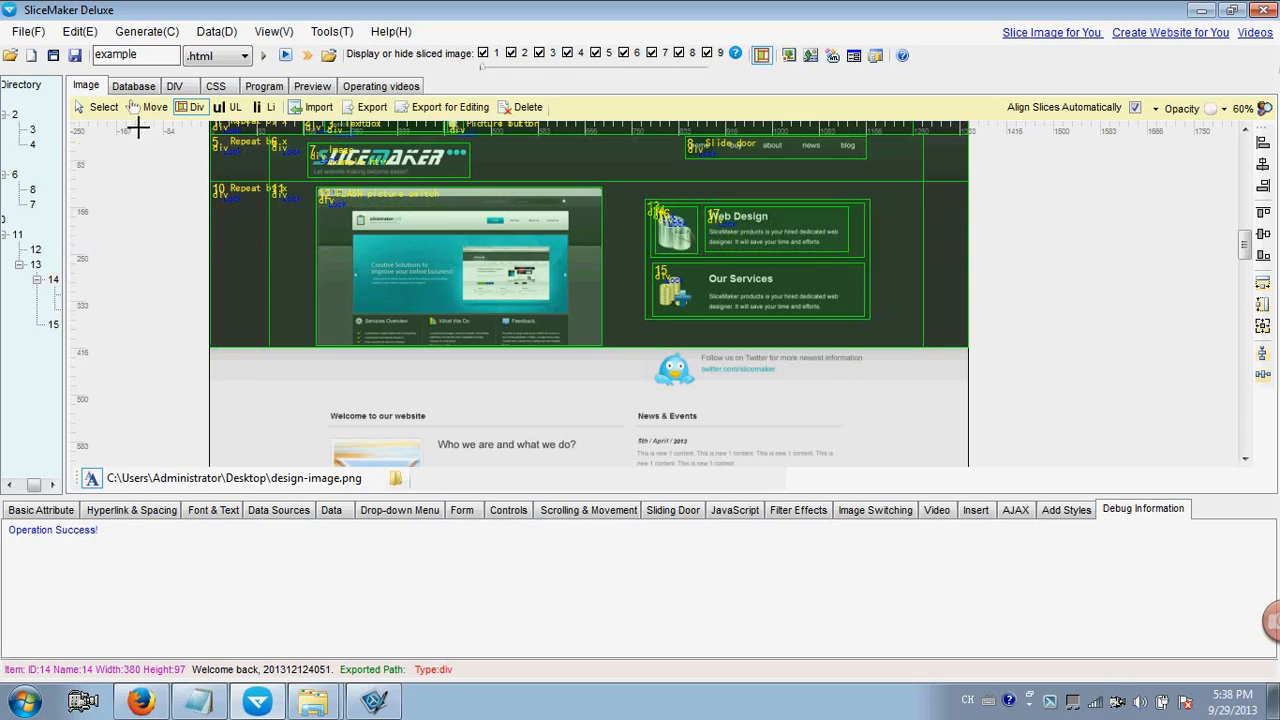
Set the Web Design icon slice as an Image in its basic attributes.
{"action": "left_click", "coordinate": [97, 107]}
{"action": "left_click", "coordinate": [674, 220]}
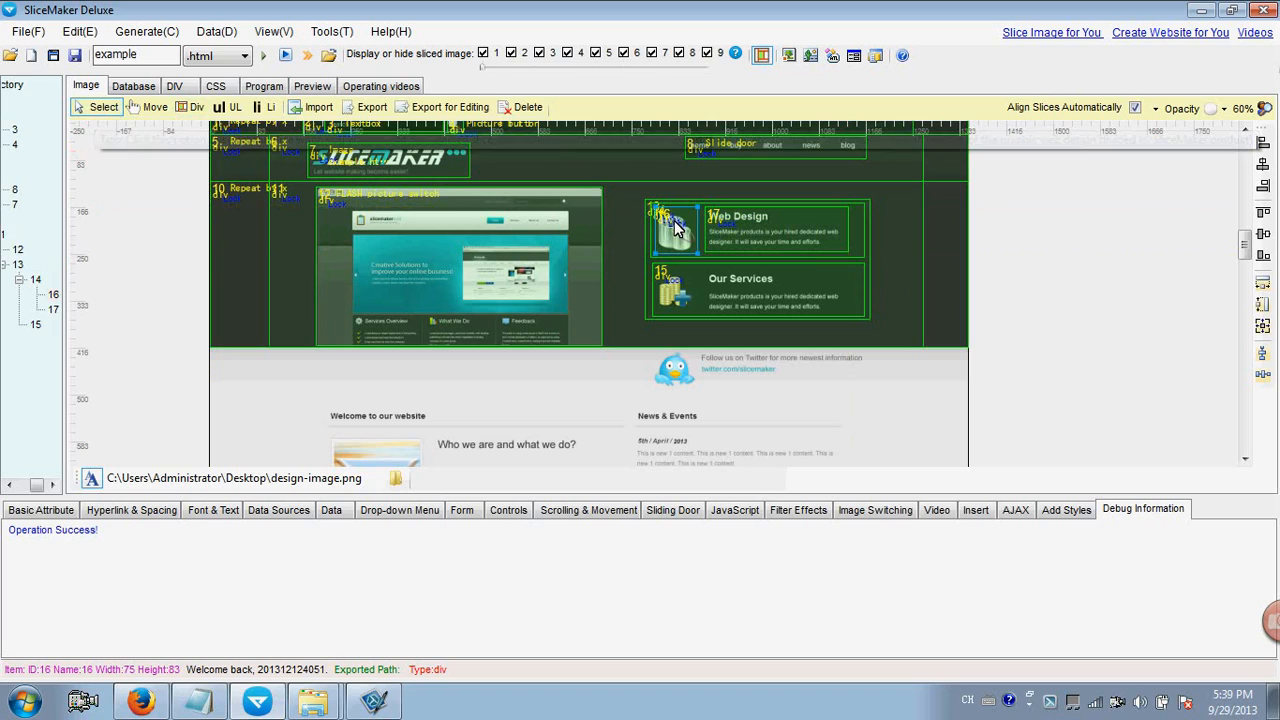
{"action": "left_click", "coordinate": [70, 509]}
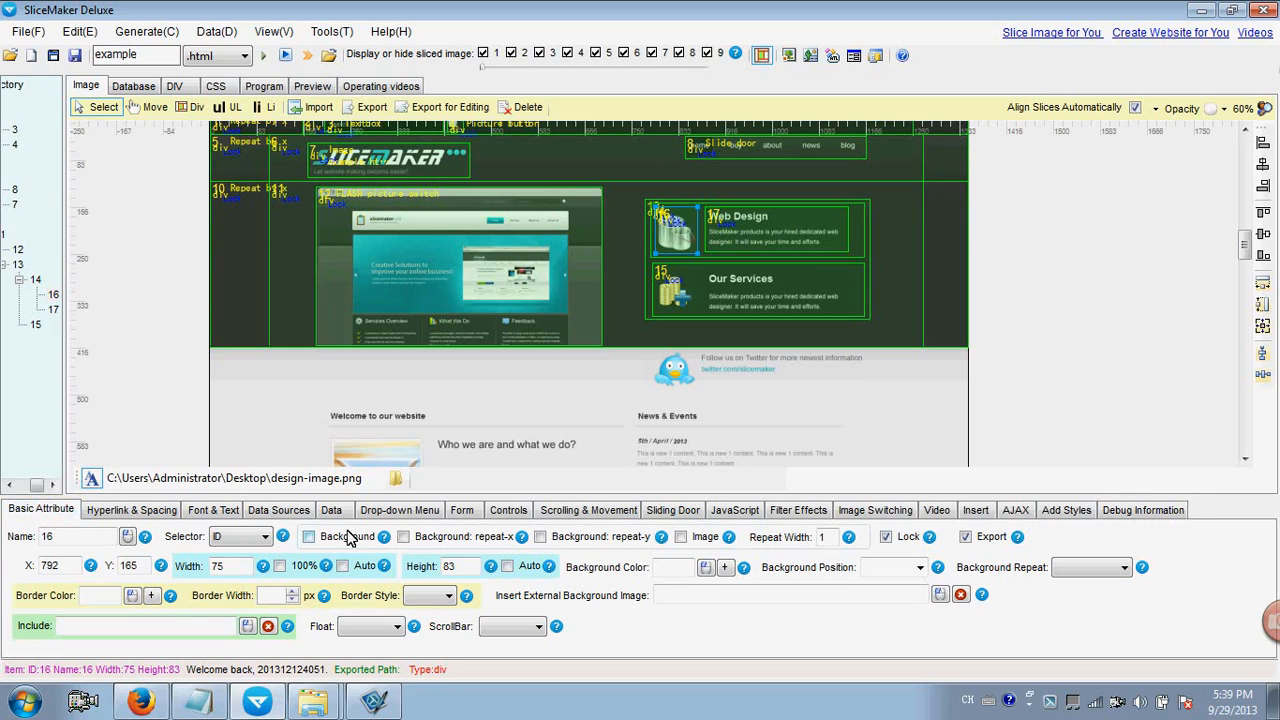
Open the HTML Text Editor for the Web Design text slice and move it clear of the design text.
{"action": "left_click", "coordinate": [738, 227]}
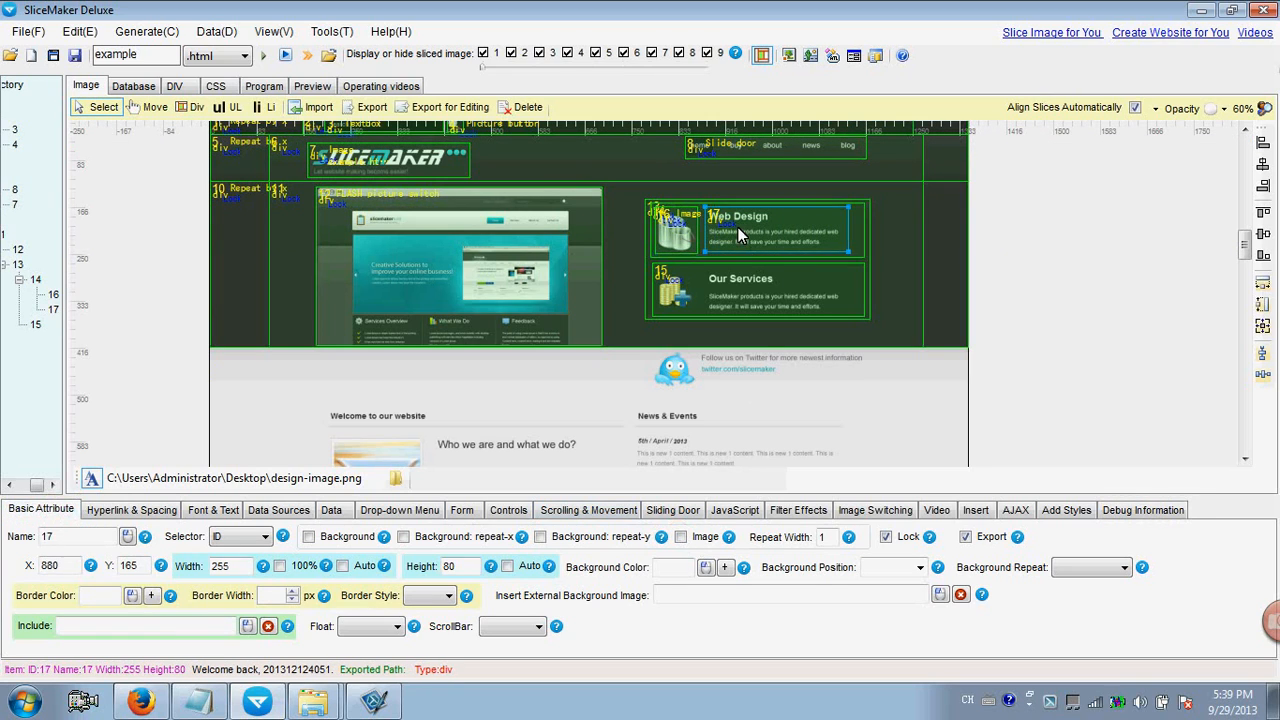
{"action": "left_click", "coordinate": [213, 511]}
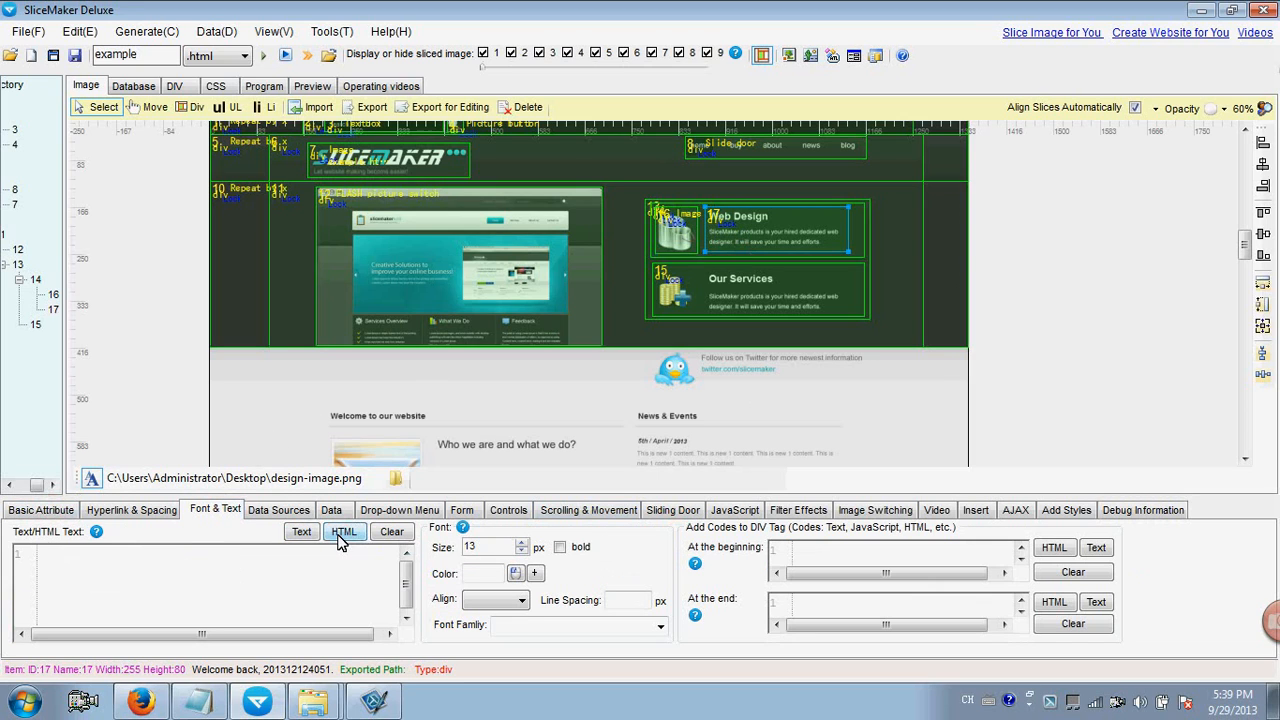
{"action": "left_click", "coordinate": [342, 533]}
{"action": "left_click_drag", "start_coordinate": [618, 158], "coordinate": [786, 328]}
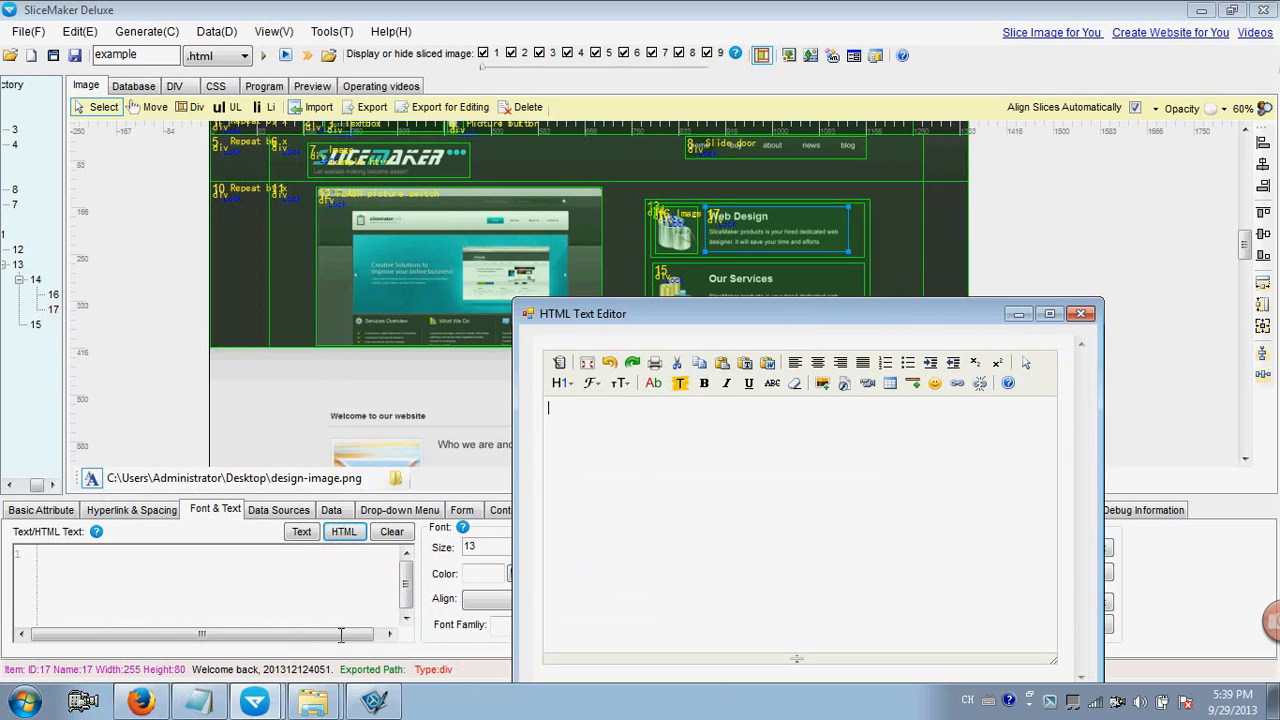
Switch to texts.txt in Notepad and copy the line "SliceMaker products is your hired dedicated web designer. It will save your time and efforts.".
{"action": "left_click", "coordinate": [198, 702]}
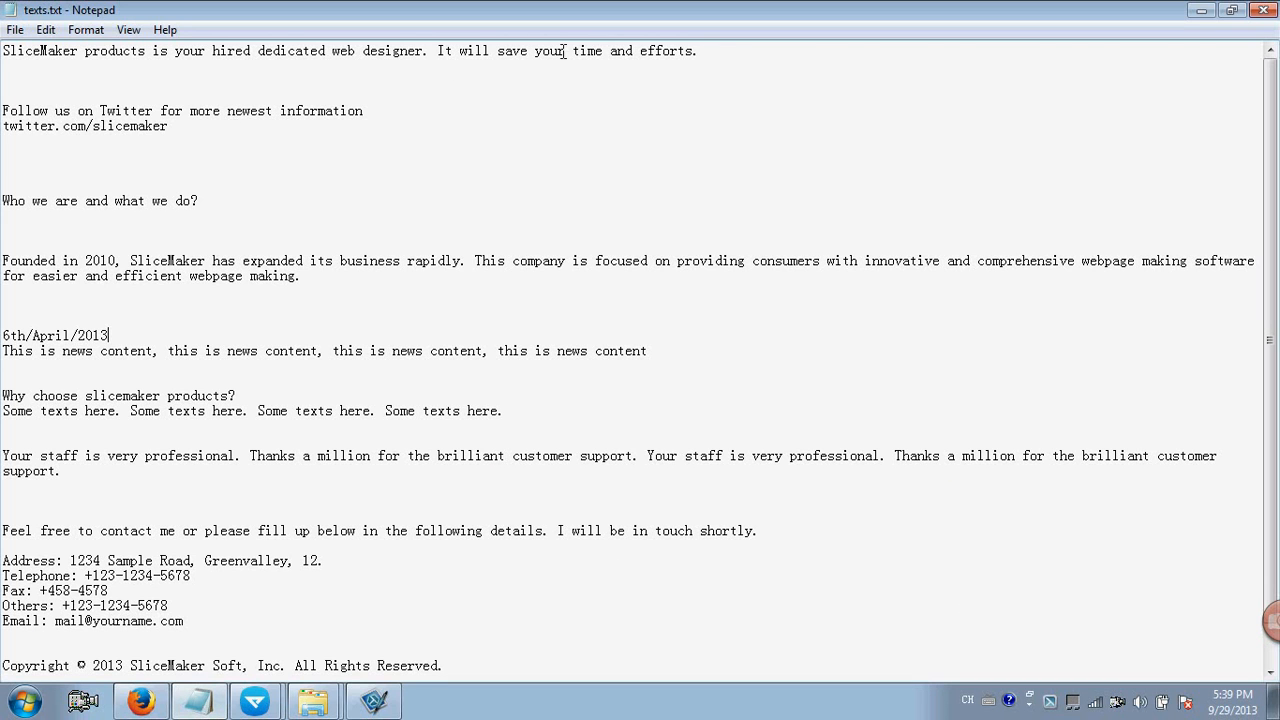
{"action": "left_click", "coordinate": [3, 56]}
{"action": "key", "text": "shift+End"}
{"action": "key", "text": "ctrl+c"}
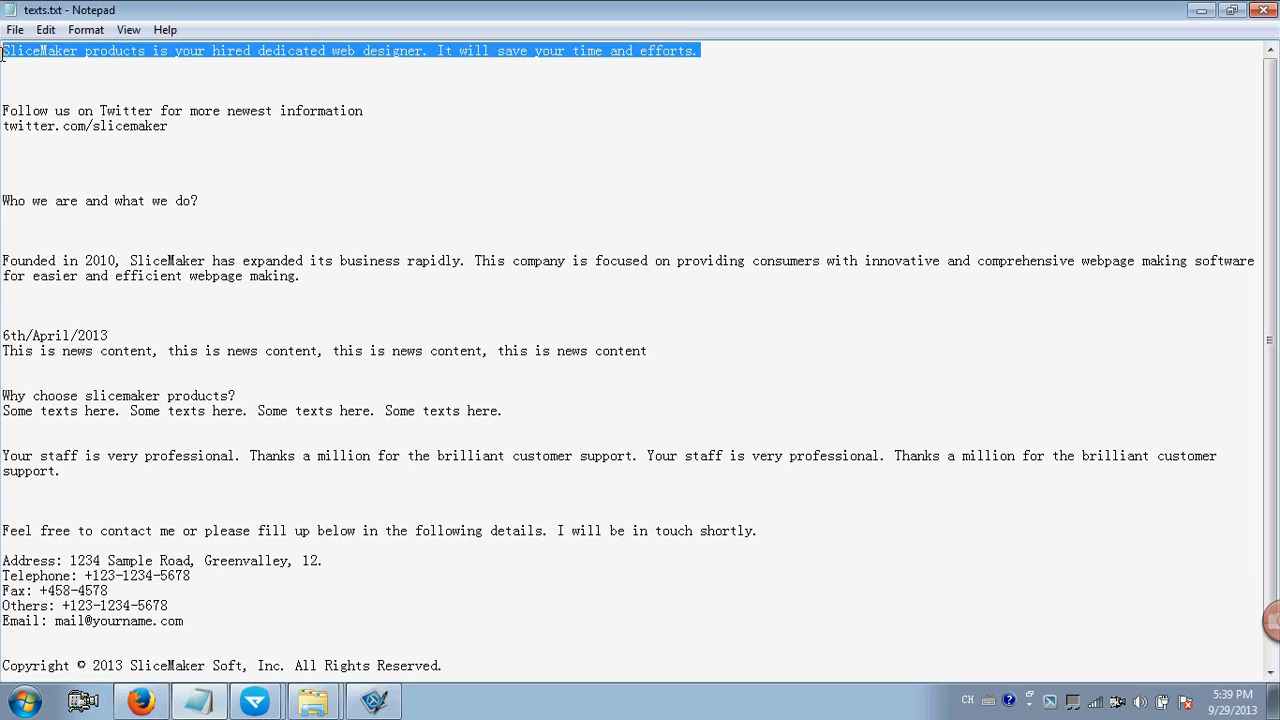
Return to the HTML Text Editor, enter "Web Design" as the first line and paste the copied sentence below it.
{"action": "mouse_move", "coordinate": [255, 702]}
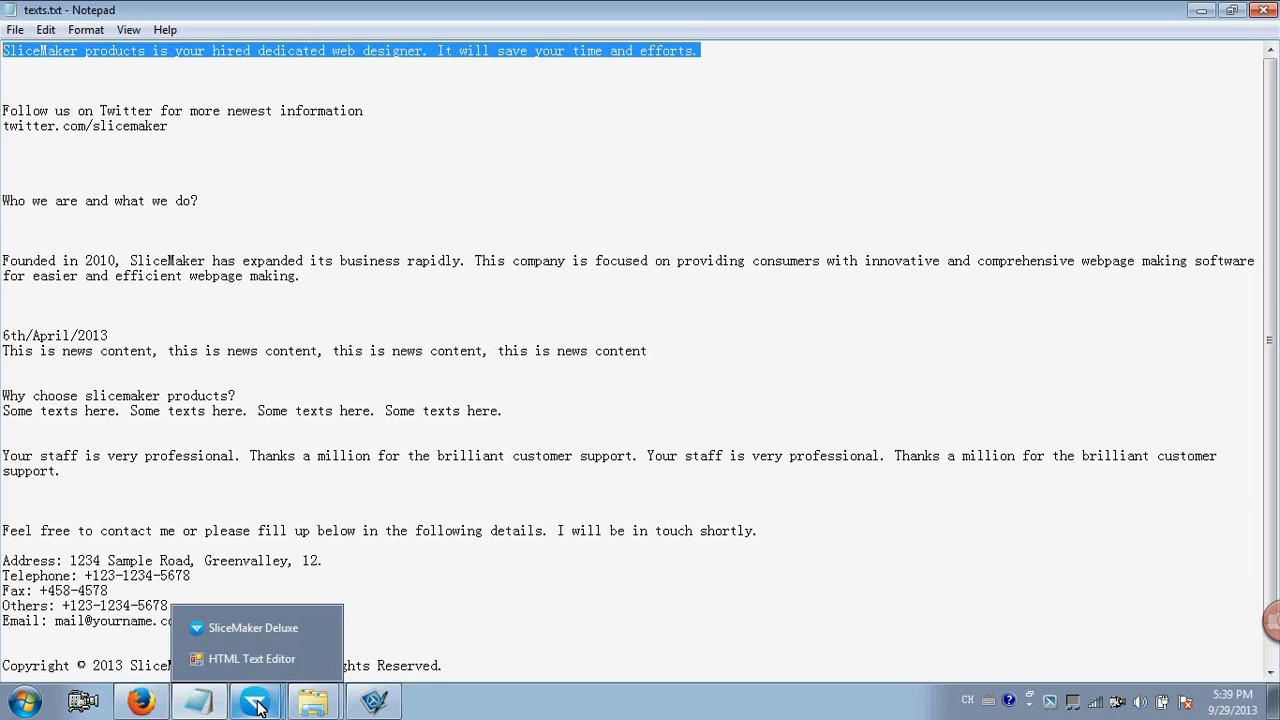
{"action": "left_click", "coordinate": [251, 660]}
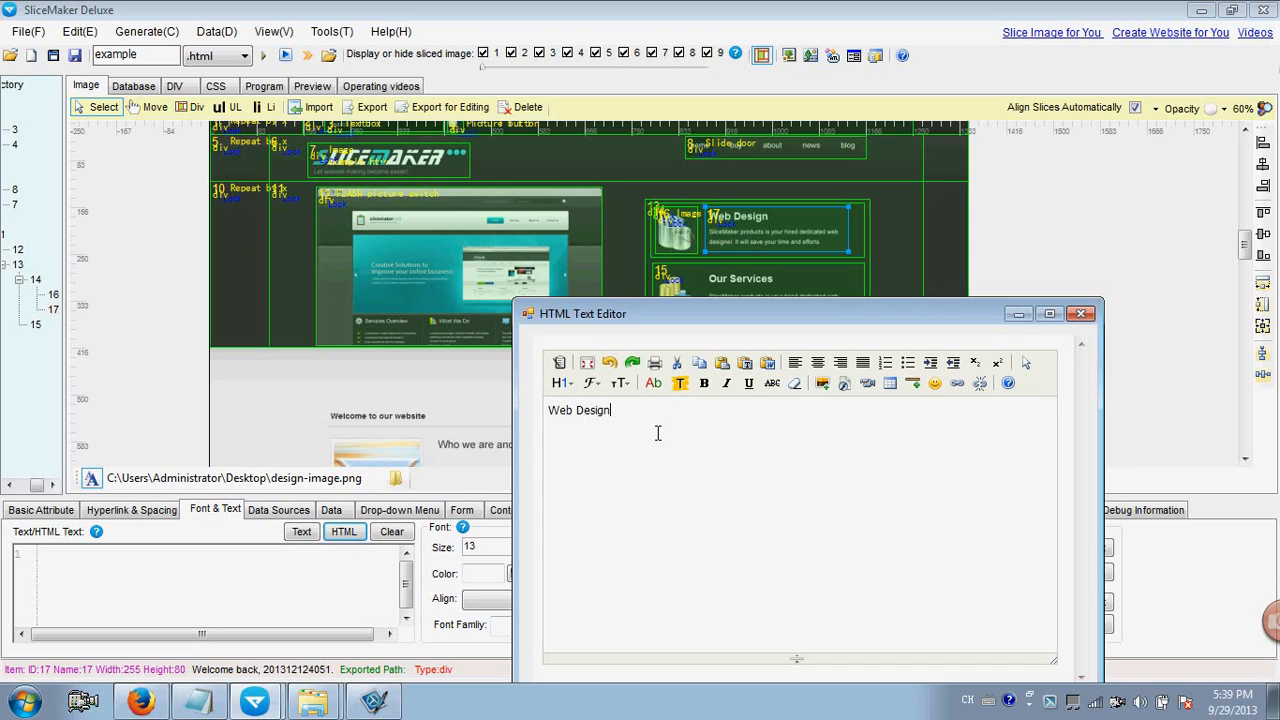
{"action": "key", "text": "ctrl+v"}
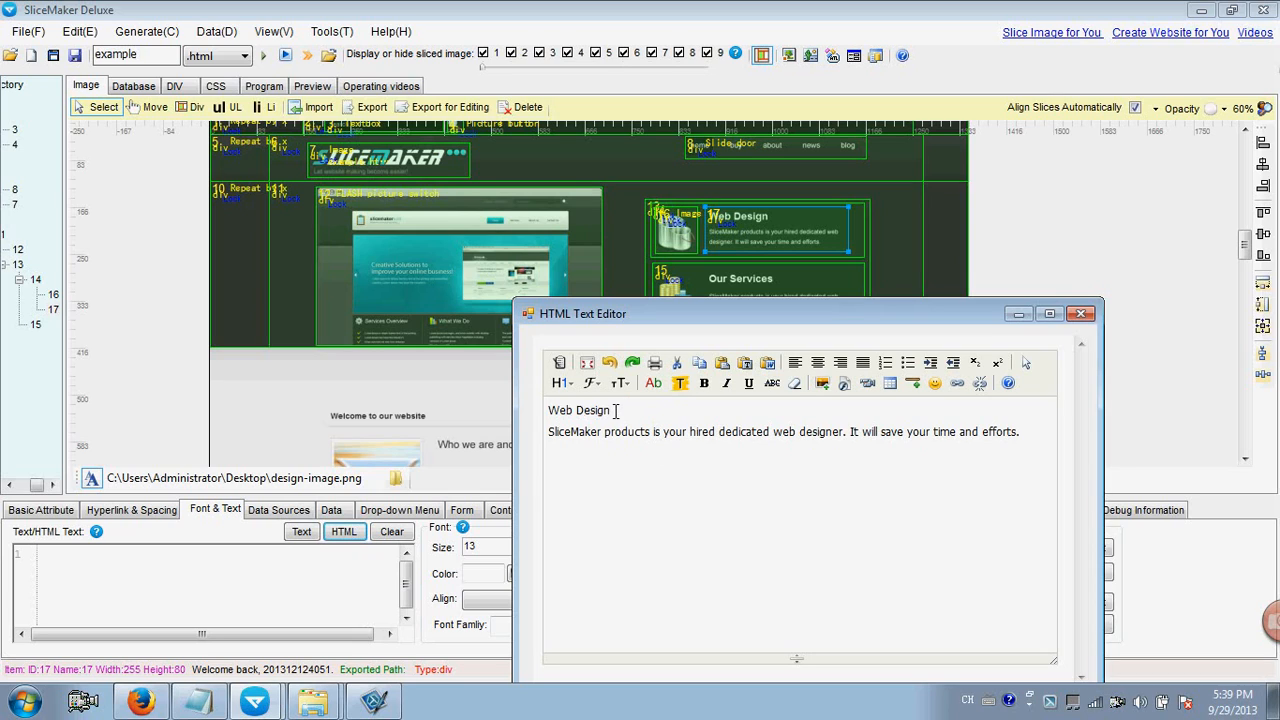
Format the "Web Design" line as an H1 heading and apply the edited text to the slice.
{"action": "left_click_drag", "start_coordinate": [612, 411], "coordinate": [547, 414]}
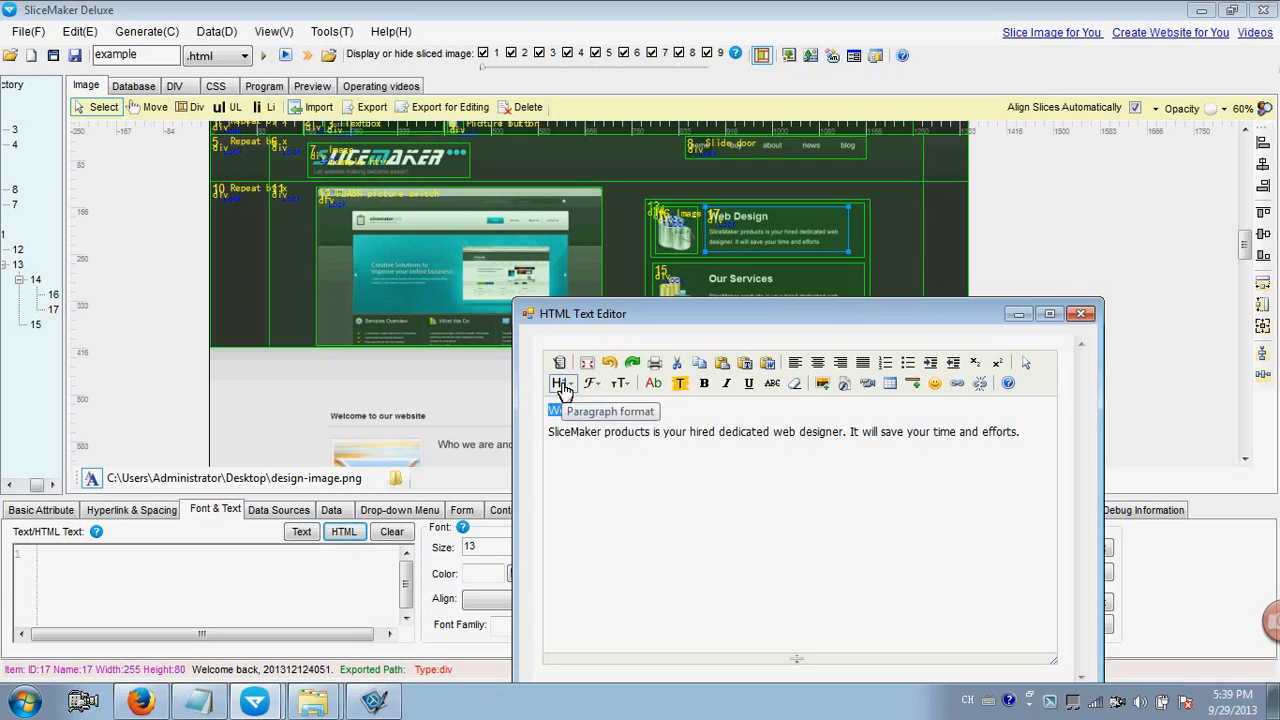
{"action": "left_click", "coordinate": [562, 384]}
{"action": "left_click", "coordinate": [622, 420]}
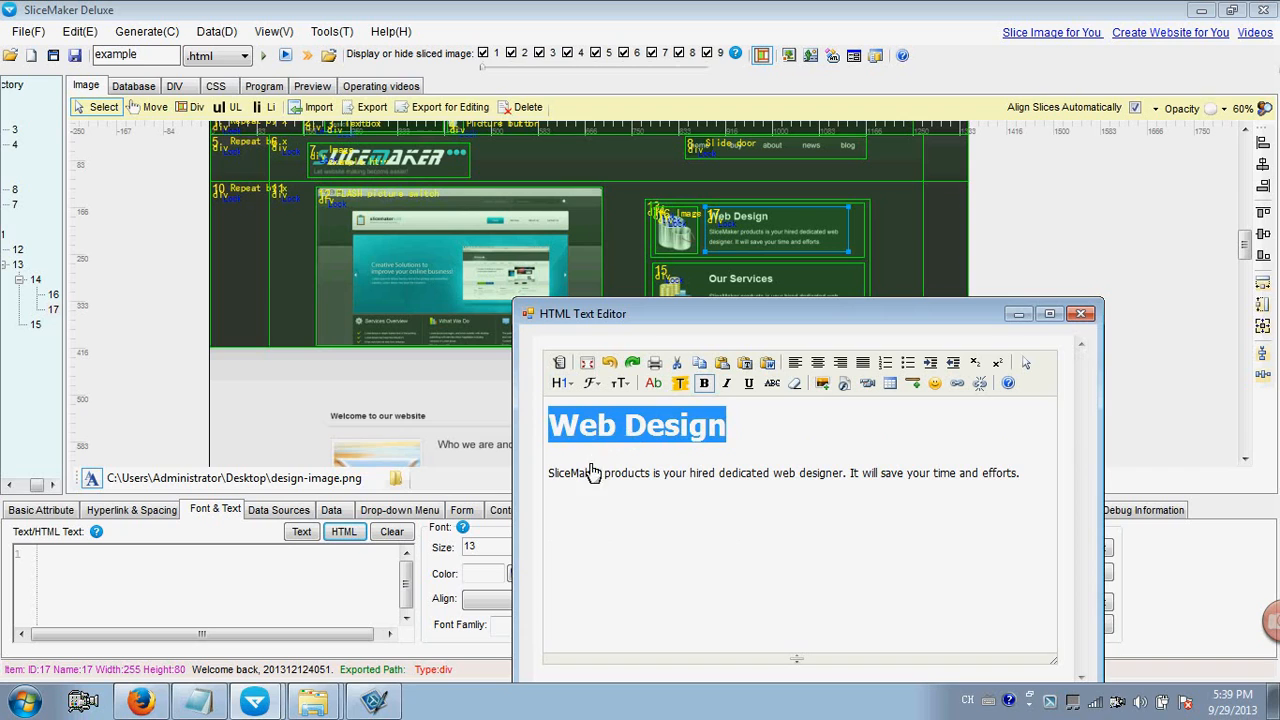
{"action": "left_click_drag", "start_coordinate": [550, 473], "coordinate": [1012, 473]}
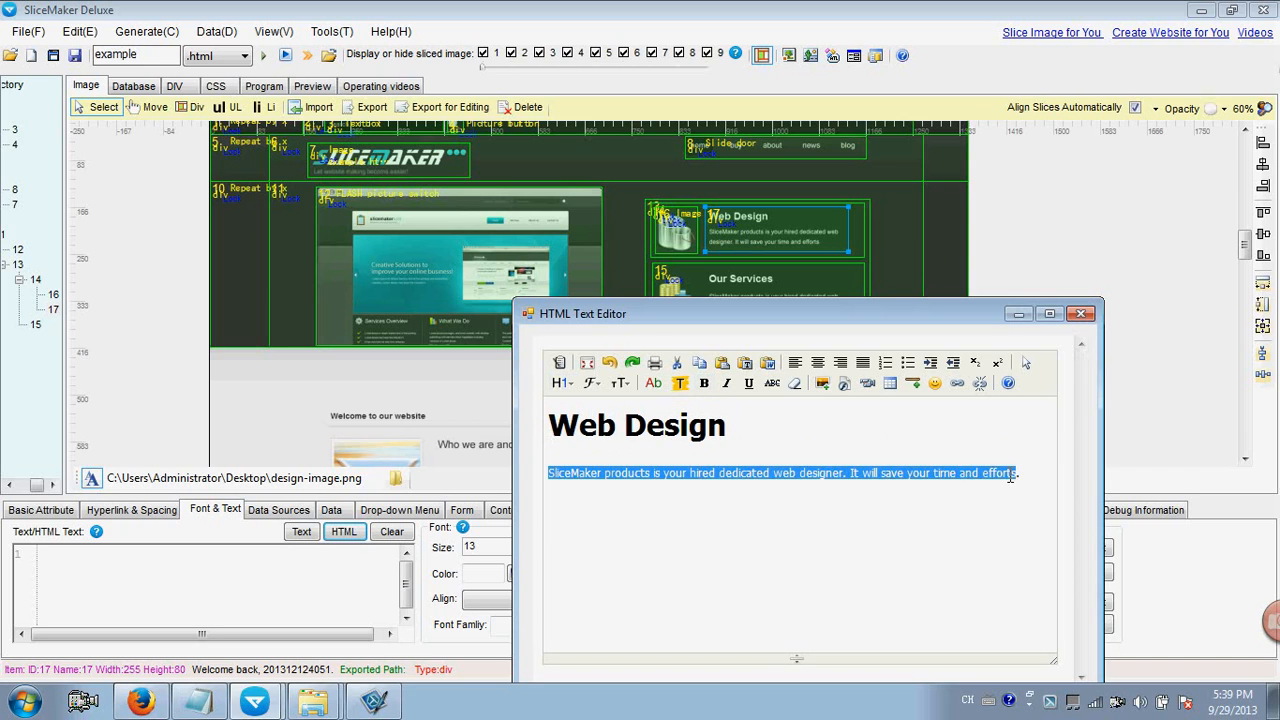
{"action": "left_click_drag", "start_coordinate": [892, 308], "coordinate": [622, 128]}
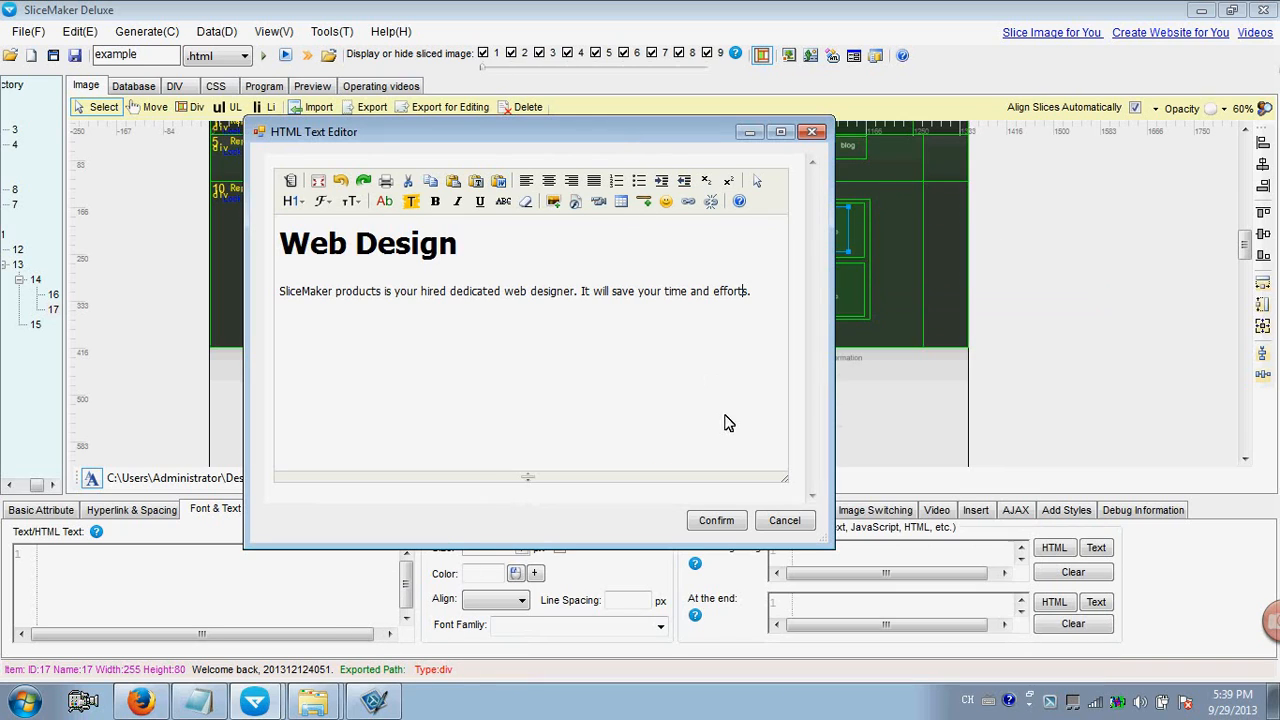
{"action": "left_click", "coordinate": [716, 521]}
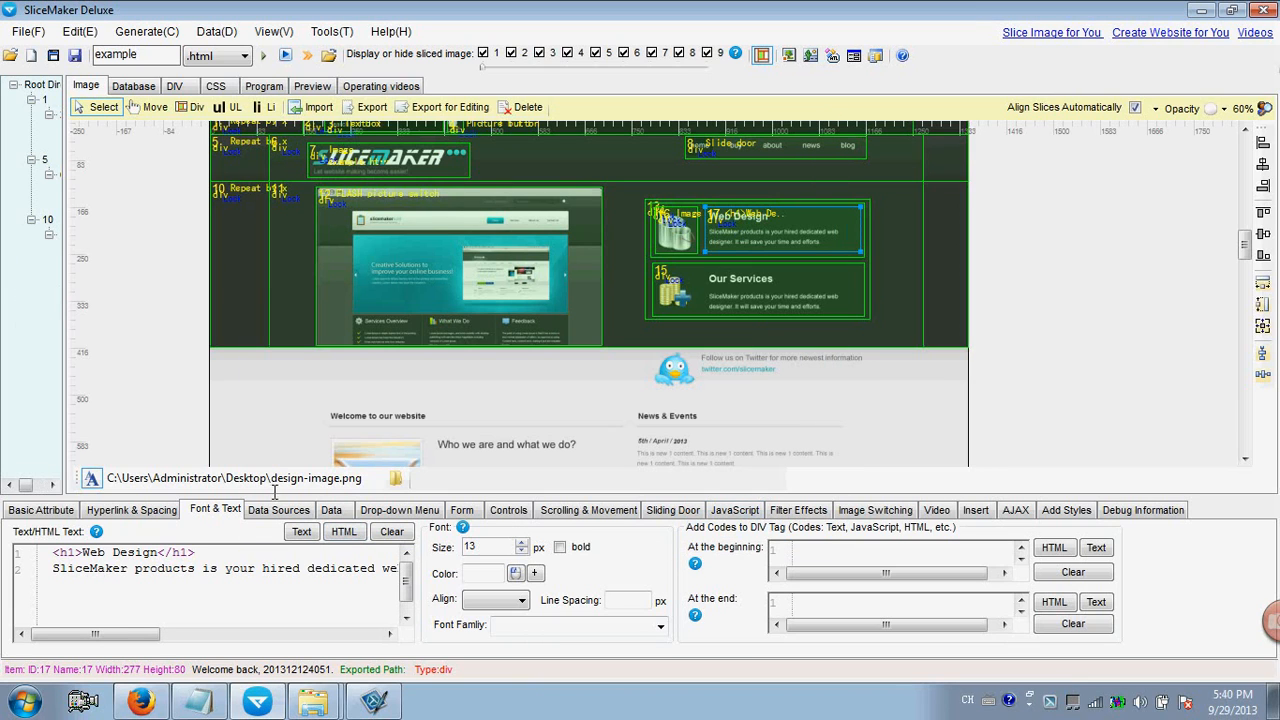
Set the font color of the Web Design text slice to the first custom color, white.
{"action": "left_click", "coordinate": [515, 573]}
{"action": "left_click", "coordinate": [555, 338]}
{"action": "left_click", "coordinate": [571, 412]}
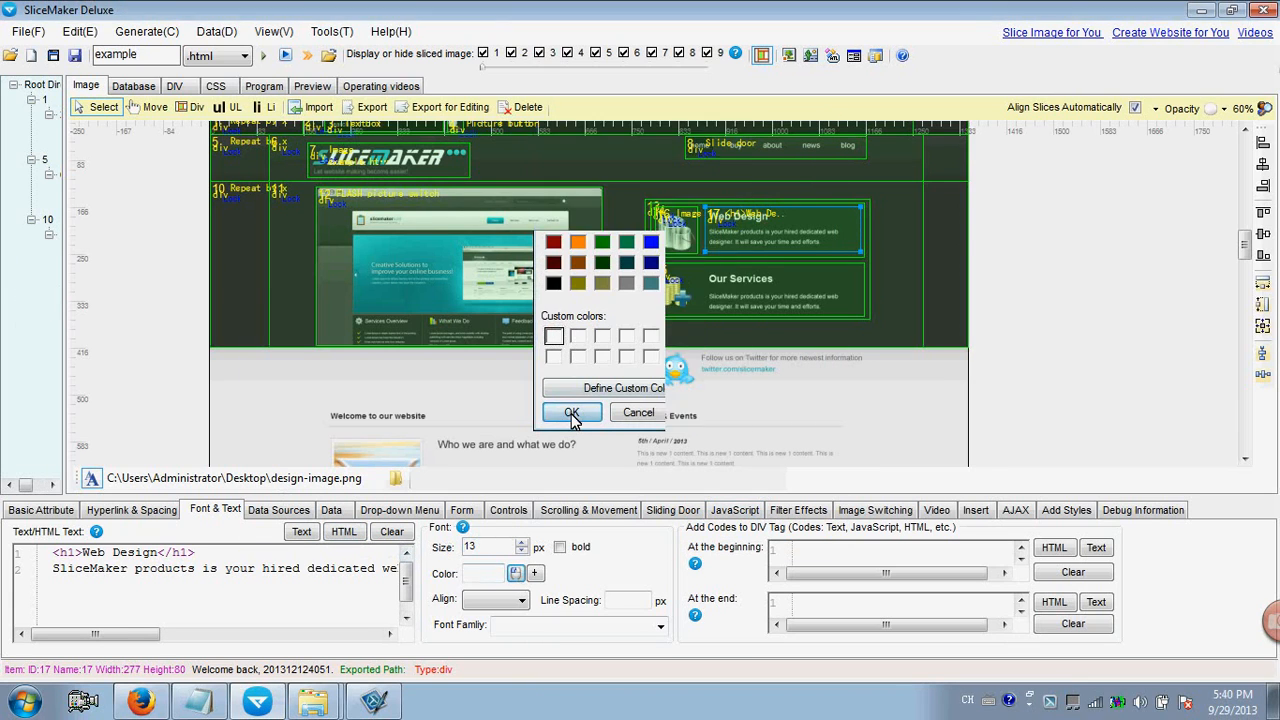
Set the Web Design text slice's font family to Arial, 'Times New Roman',Times, serif.
{"action": "left_click", "coordinate": [656, 627]}
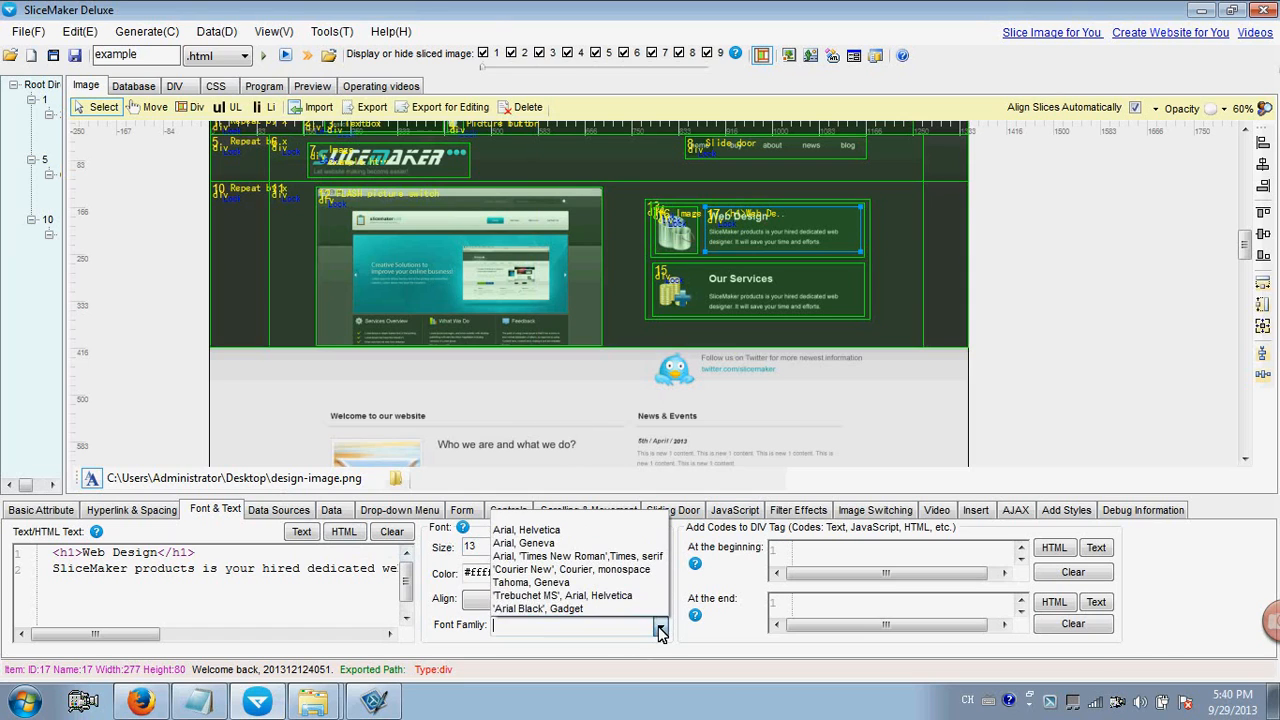
{"action": "left_click", "coordinate": [565, 553]}
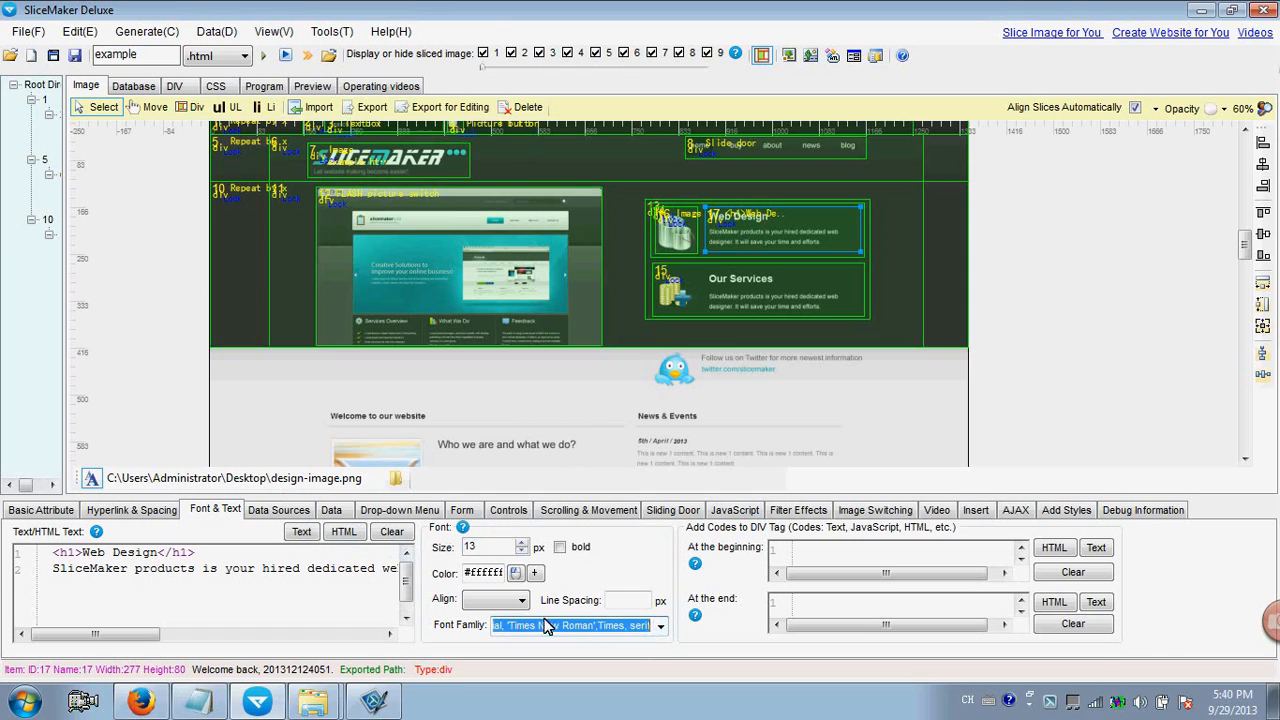
Generate the page's DIV and CSS code and export it, overwriting the existing example.html.
{"action": "left_click", "coordinate": [263, 55]}
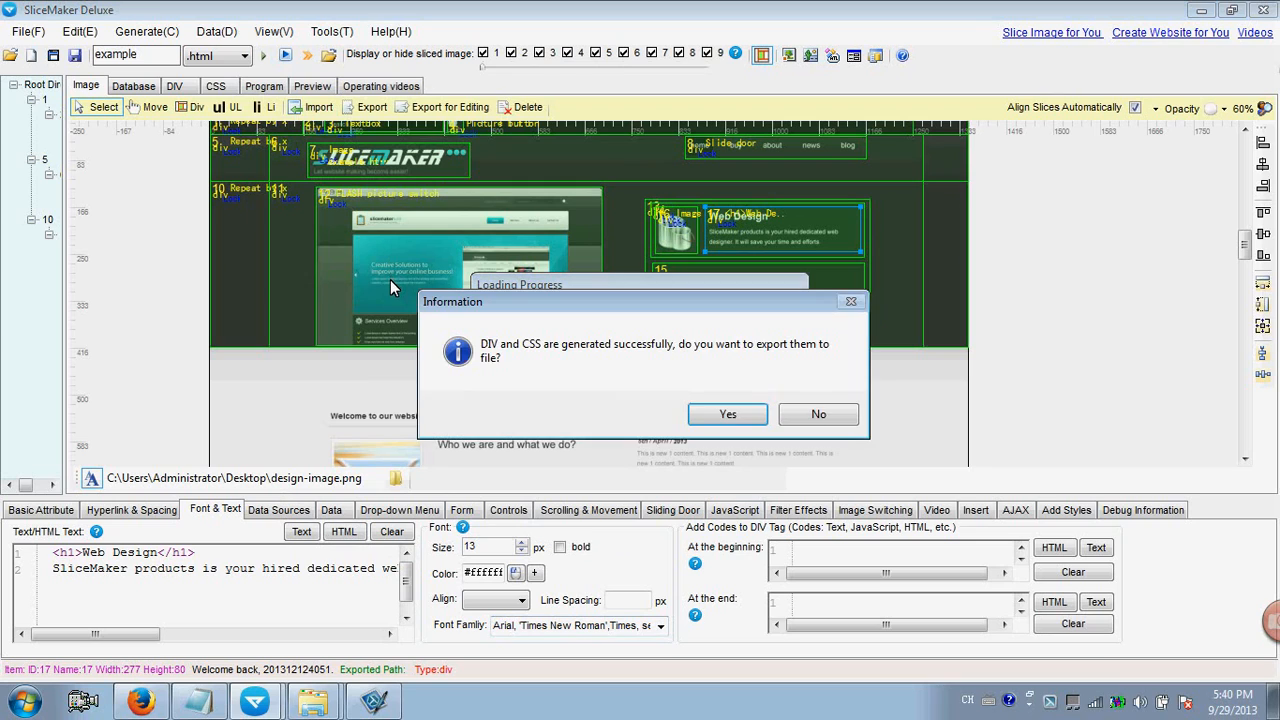
{"action": "left_click", "coordinate": [723, 415]}
{"action": "left_click", "coordinate": [808, 425]}
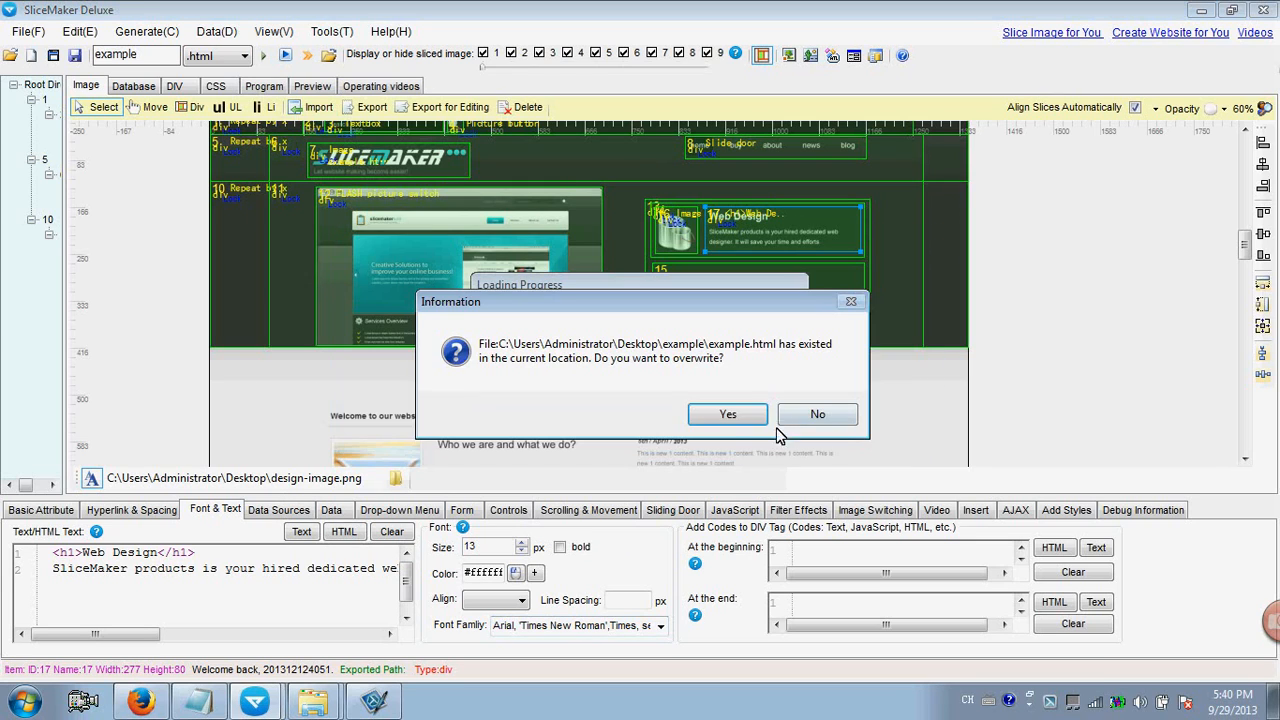
{"action": "left_click", "coordinate": [734, 416]}
{"action": "left_click", "coordinate": [733, 401]}
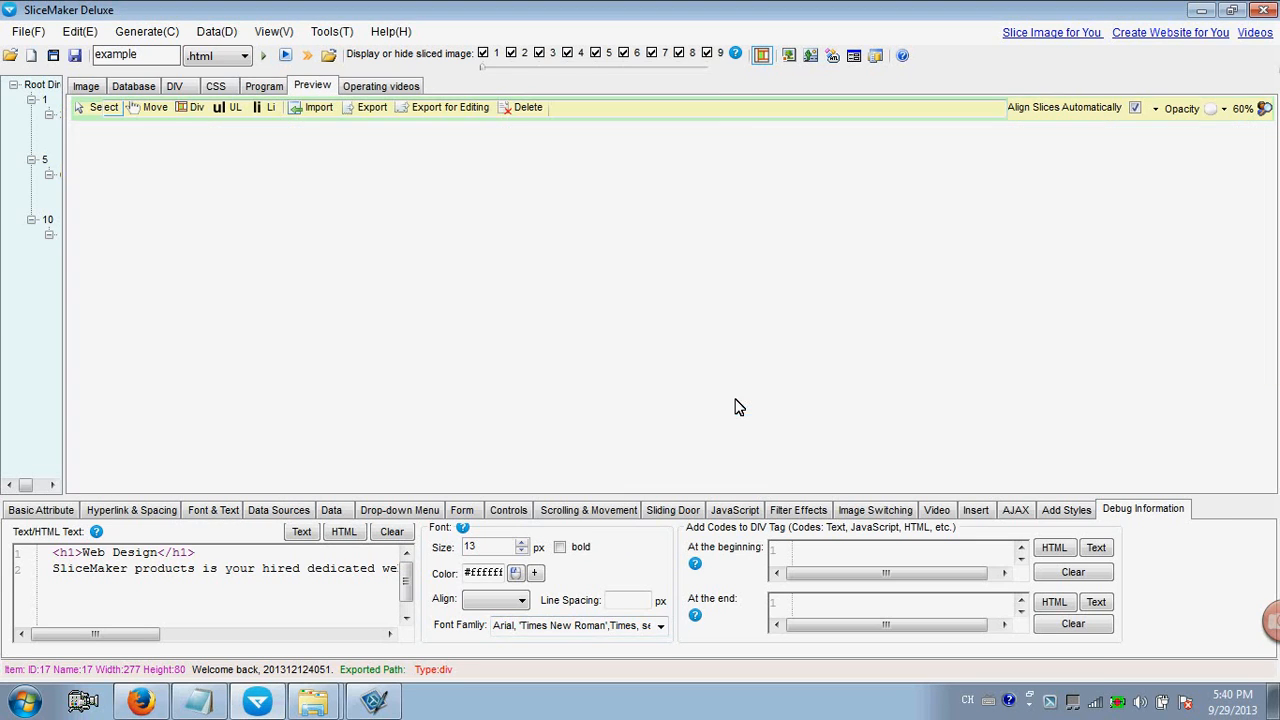
Check in the preview that the Web Design heading and its paragraph can be selected as text.
{"action": "left_click_drag", "start_coordinate": [859, 286], "coordinate": [1028, 288]}
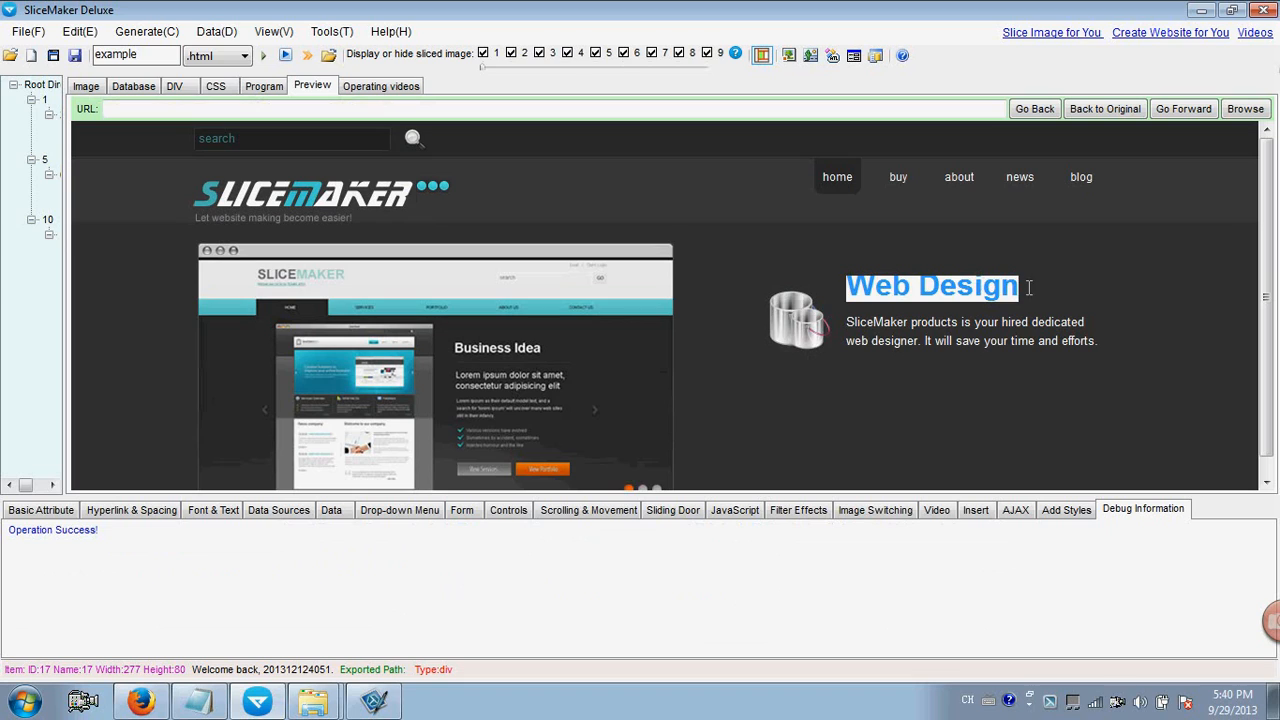
{"action": "left_click_drag", "start_coordinate": [847, 322], "coordinate": [1052, 344]}
{"action": "left_click", "coordinate": [884, 316]}
{"action": "left_click_drag", "start_coordinate": [847, 320], "coordinate": [1035, 339]}
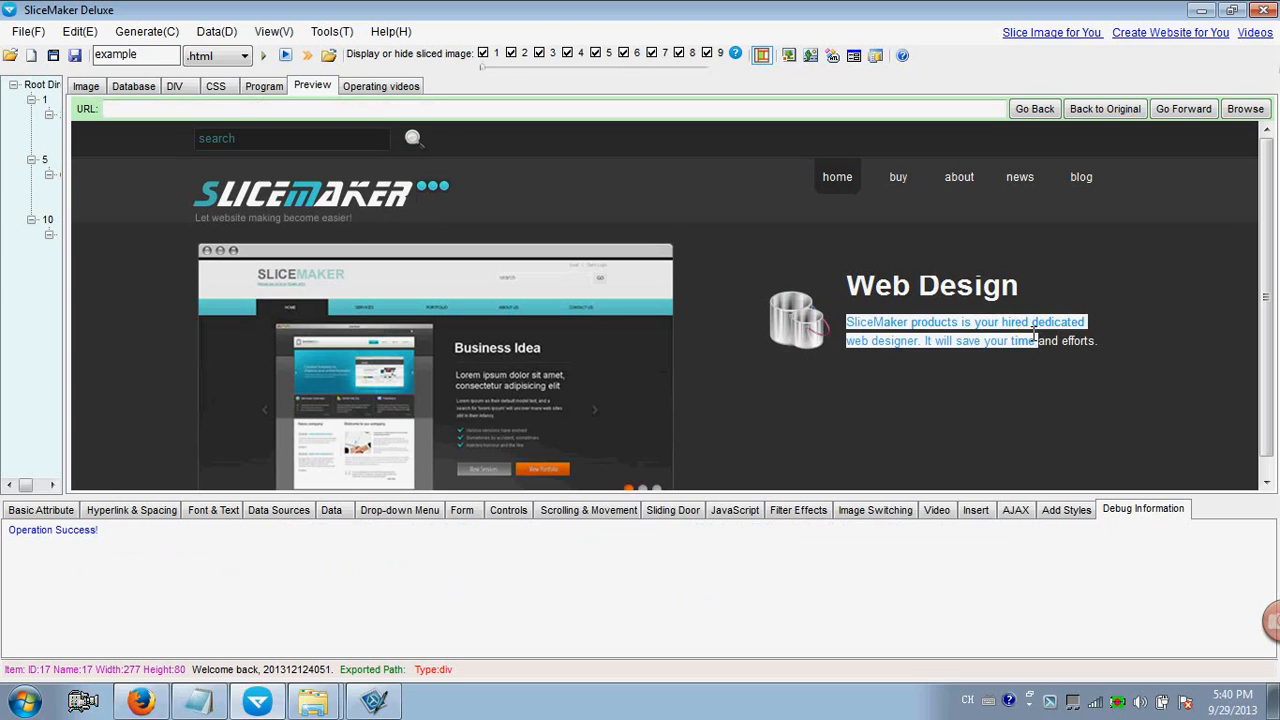
{"action": "left_click", "coordinate": [1000, 331]}
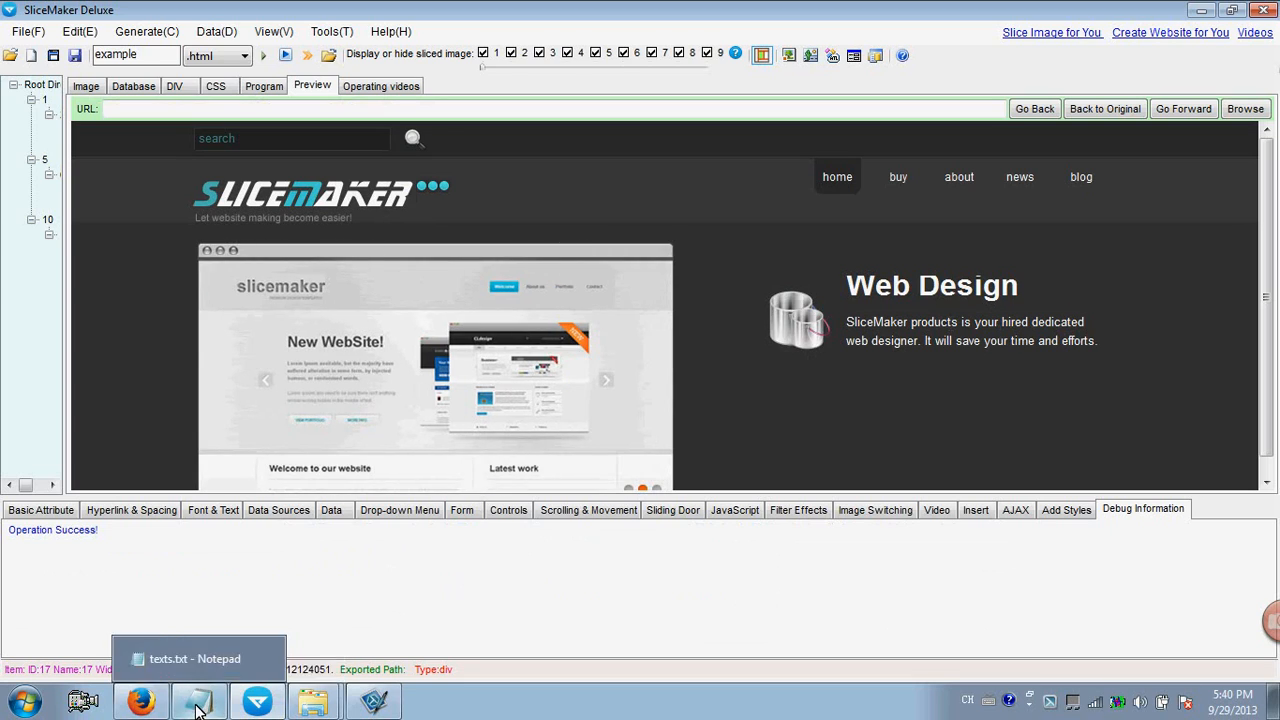
Switch to Firefox, reload example.html, and check the Web Design text and the picture slideshow.
{"action": "left_click", "coordinate": [145, 704]}
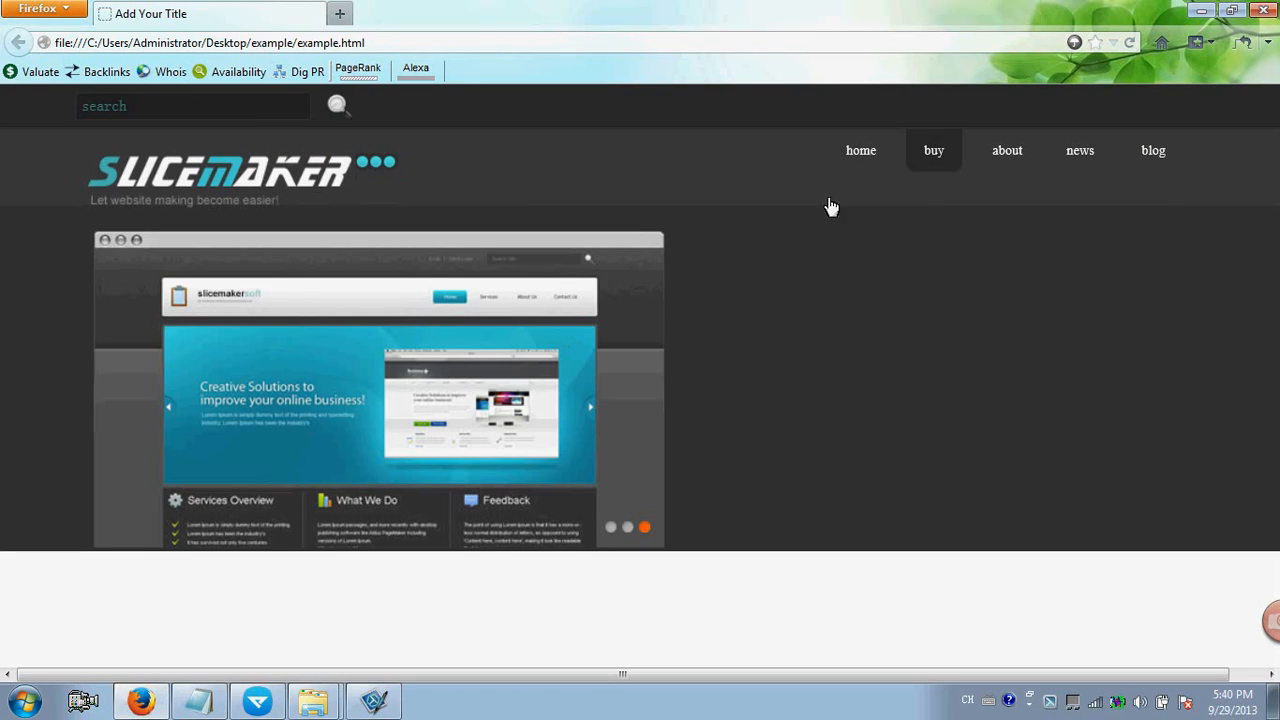
{"action": "left_click", "coordinate": [1128, 43]}
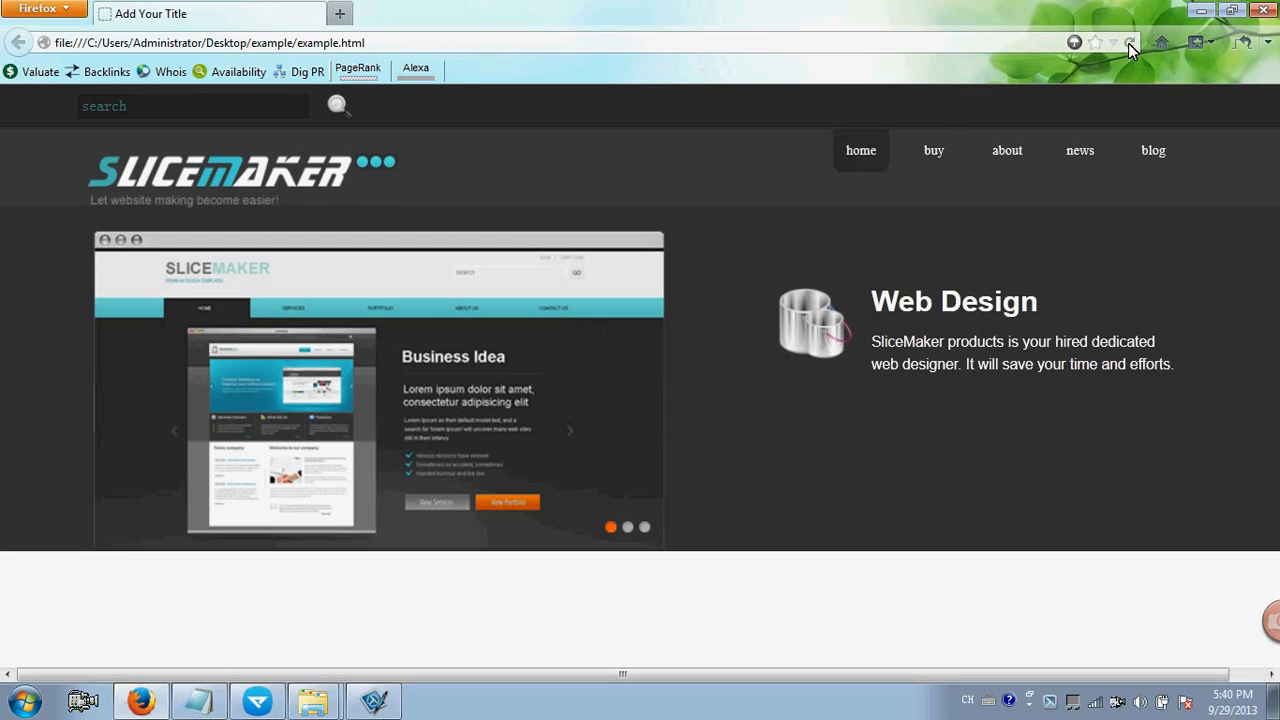
{"action": "left_click_drag", "start_coordinate": [879, 304], "coordinate": [1170, 366]}
{"action": "key", "text": "ctrl+c"}
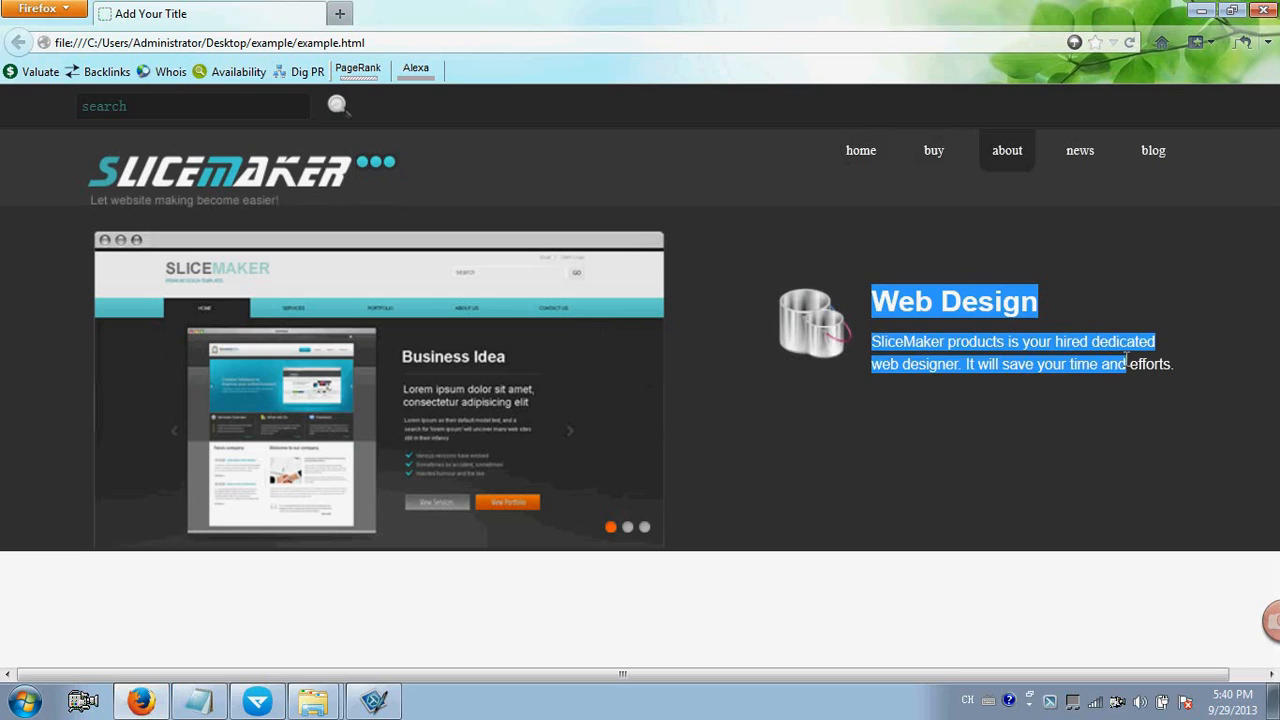
{"action": "left_click_drag", "start_coordinate": [930, 341], "coordinate": [1098, 364]}
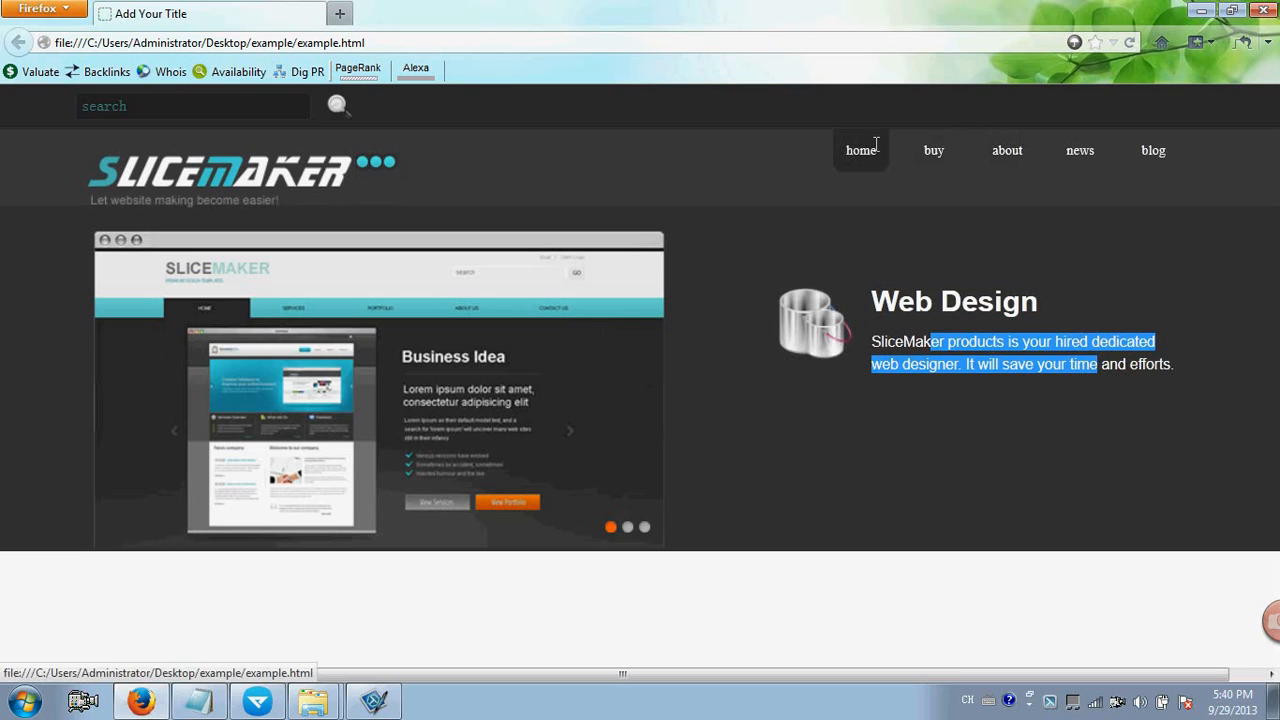
{"action": "left_click", "coordinate": [644, 527]}
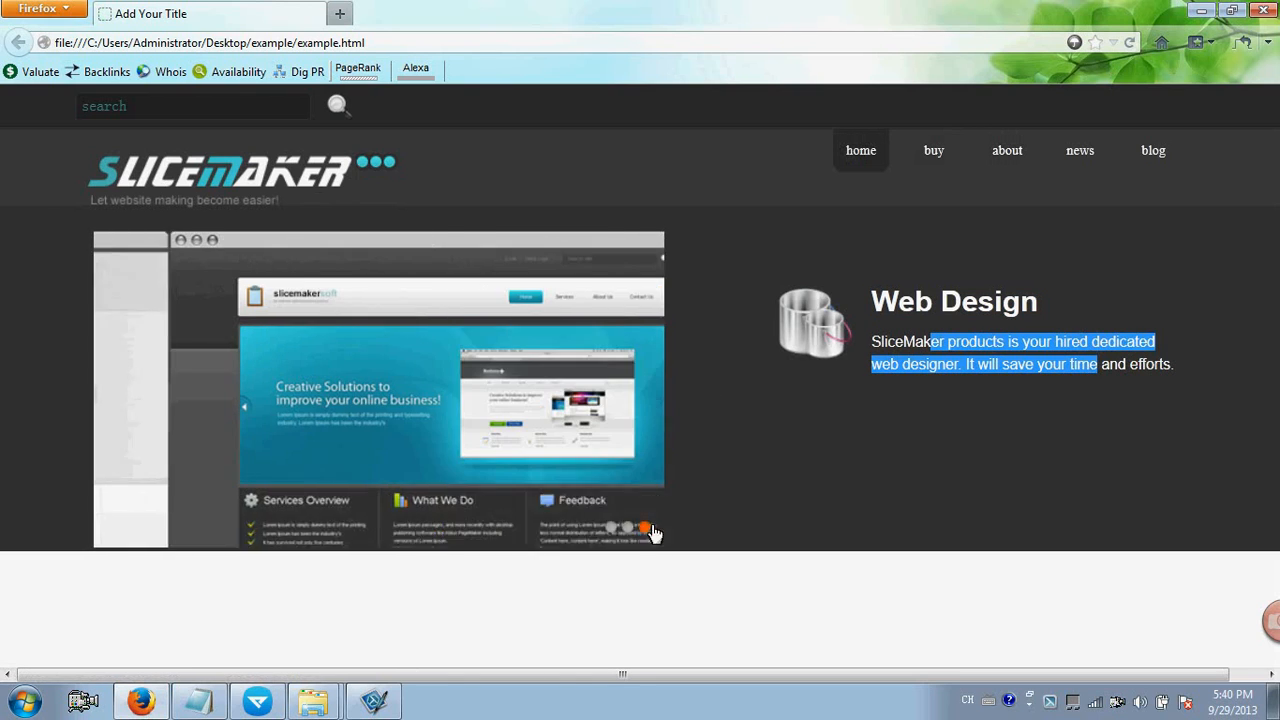
{"action": "left_click", "coordinate": [991, 363]}
{"action": "left_click_drag", "start_coordinate": [899, 342], "coordinate": [1090, 366]}
{"action": "left_click", "coordinate": [1074, 368]}
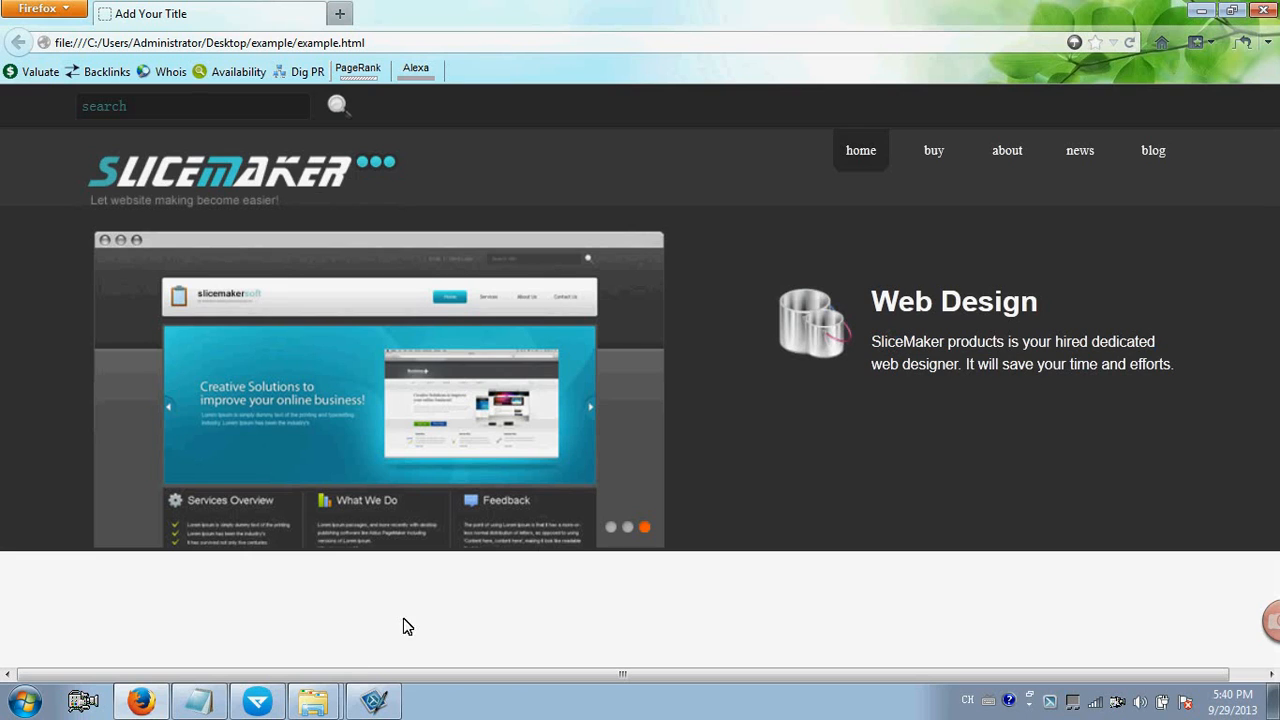
Back in SliceMaker's design image, slice the Our Services block into an icon DIV about 75 × 80 px and a text DIV about 280 × 80 px.
{"action": "left_click", "coordinate": [258, 701]}
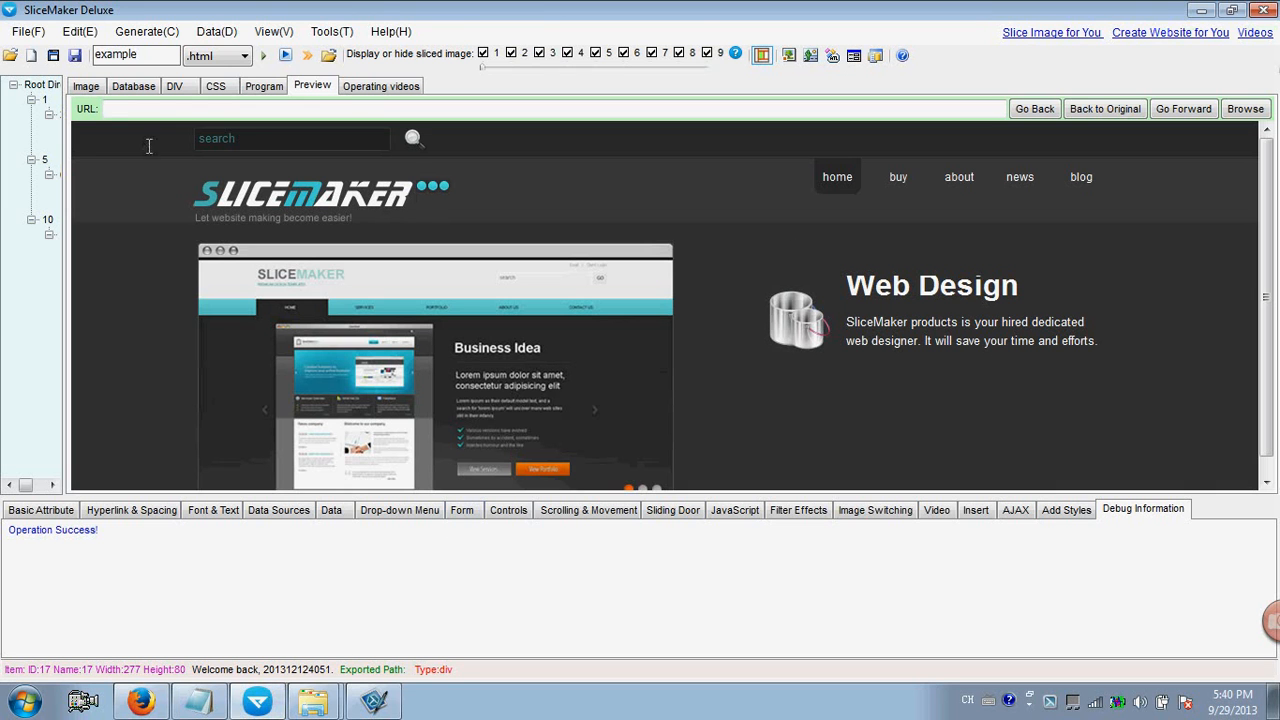
{"action": "left_click", "coordinate": [86, 86]}
{"action": "left_click", "coordinate": [676, 285]}
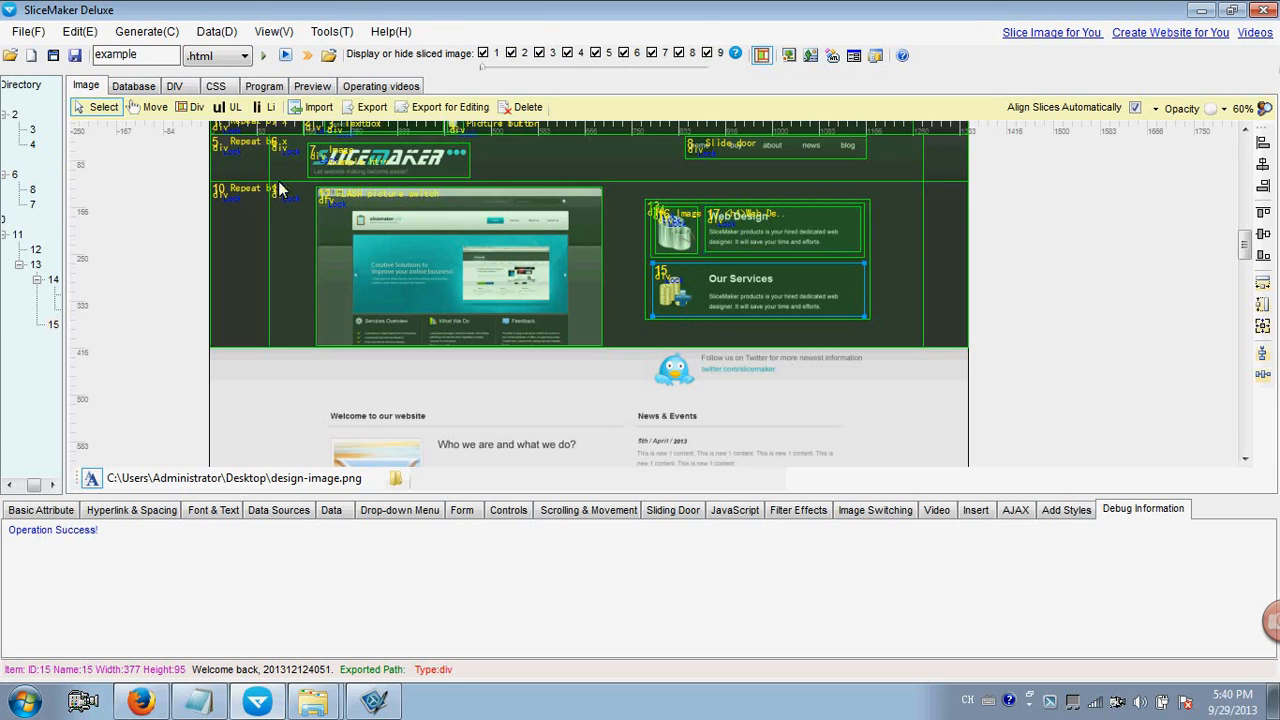
{"action": "left_click", "coordinate": [190, 107]}
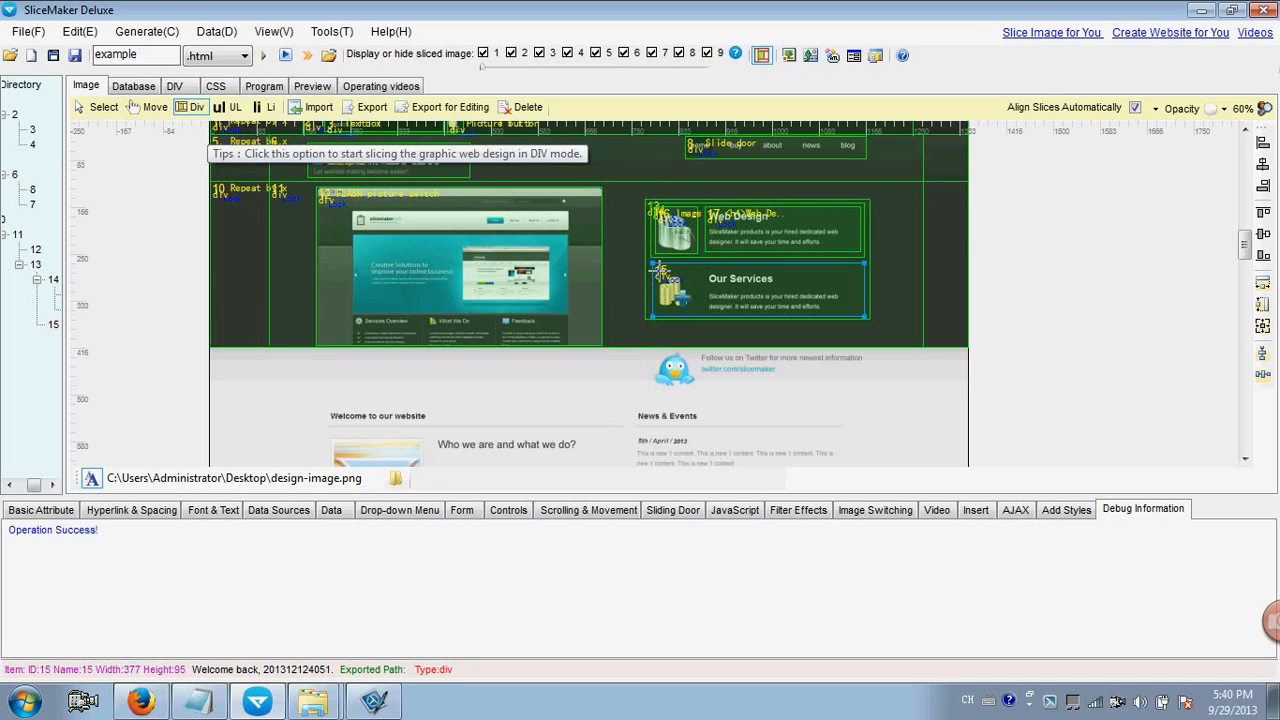
{"action": "left_click_drag", "start_coordinate": [655, 267], "coordinate": [698, 316]}
{"action": "left_click_drag", "start_coordinate": [708, 268], "coordinate": [859, 314]}
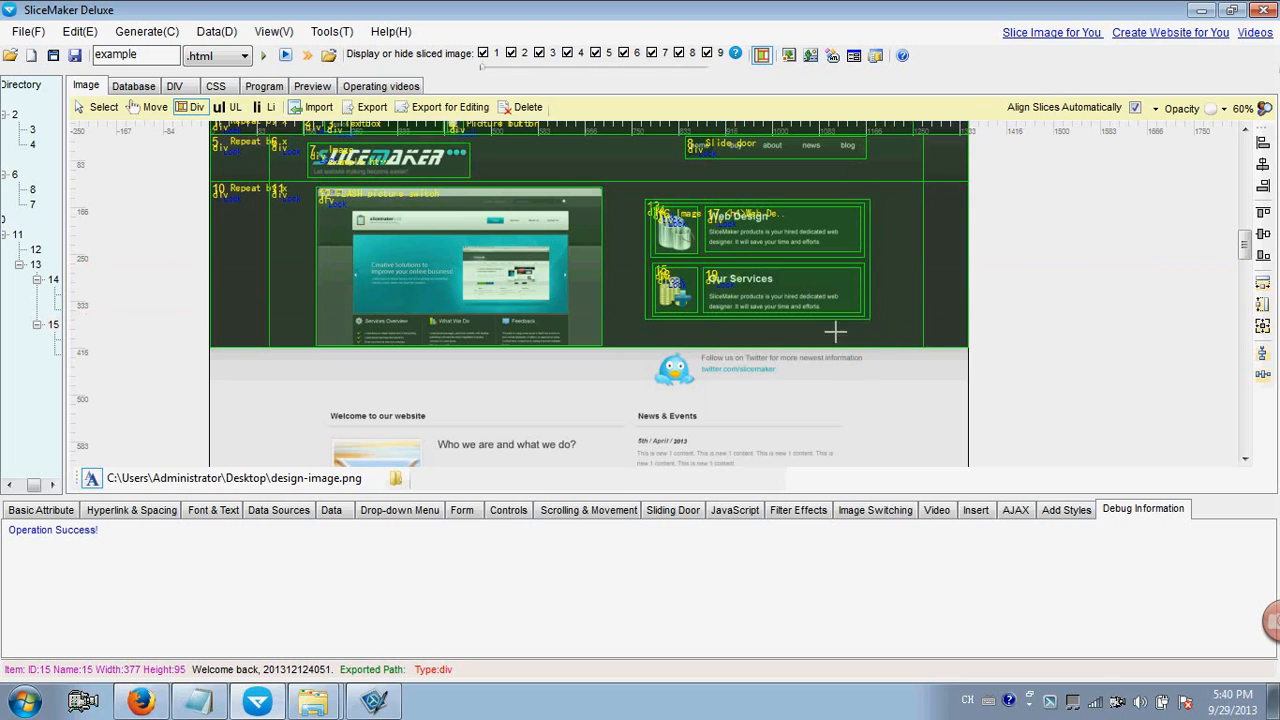
Mark the Our Services icon slice as Image in its basic attributes.
{"action": "left_click", "coordinate": [97, 107]}
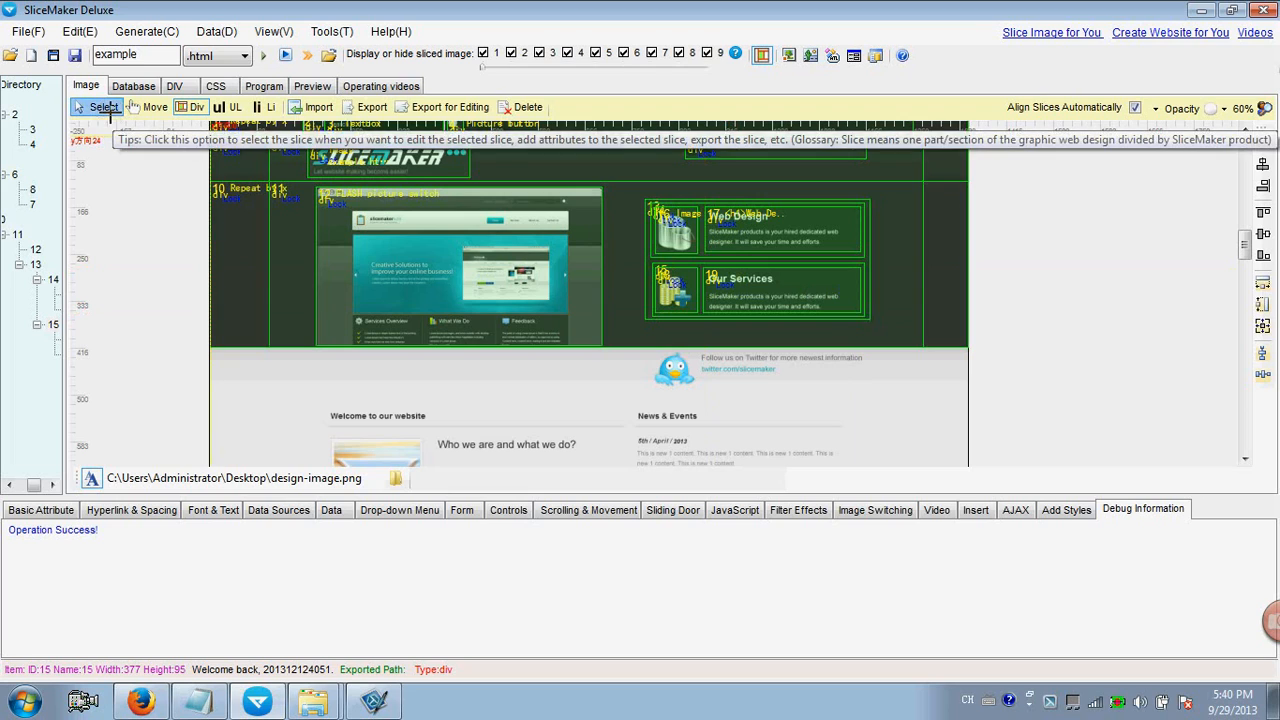
{"action": "left_click", "coordinate": [671, 280]}
{"action": "left_click", "coordinate": [24, 512]}
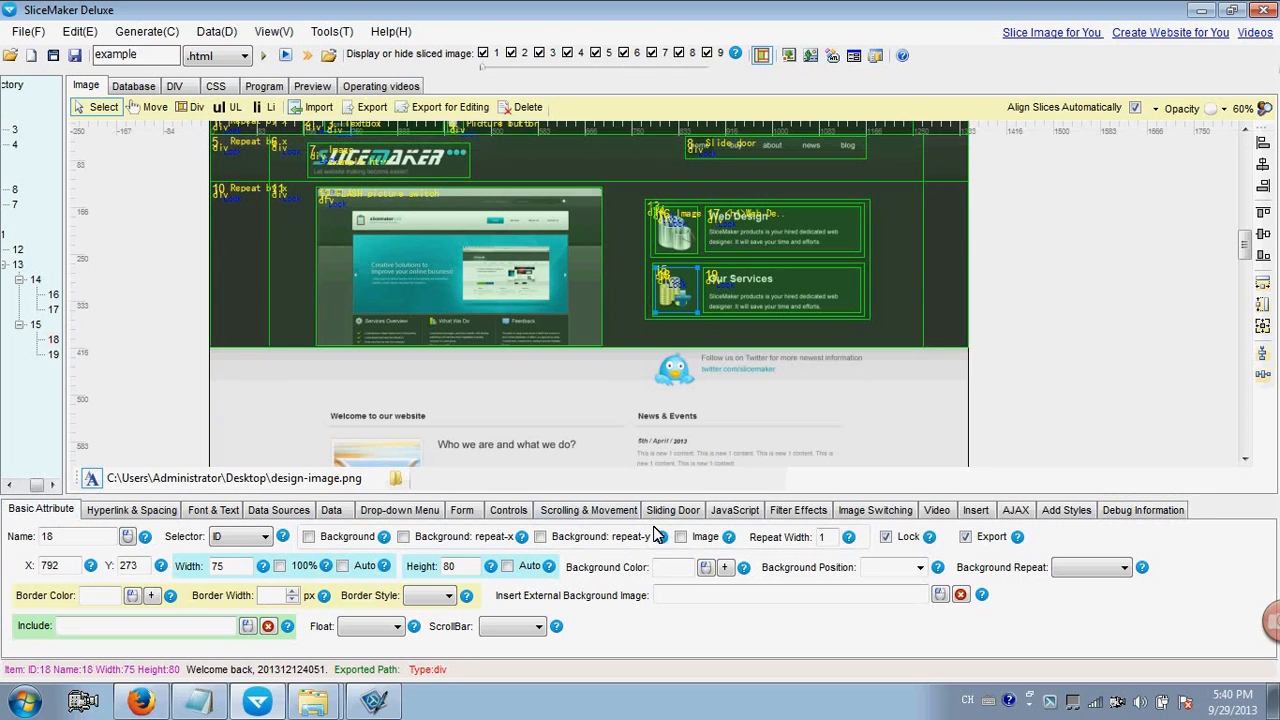
Enter "Our Services" and the paragraph "SliceMaker products is your hired dedicated web designer. It will save your time and efforts." as HTML text for the text slice.
{"action": "left_click", "coordinate": [741, 290]}
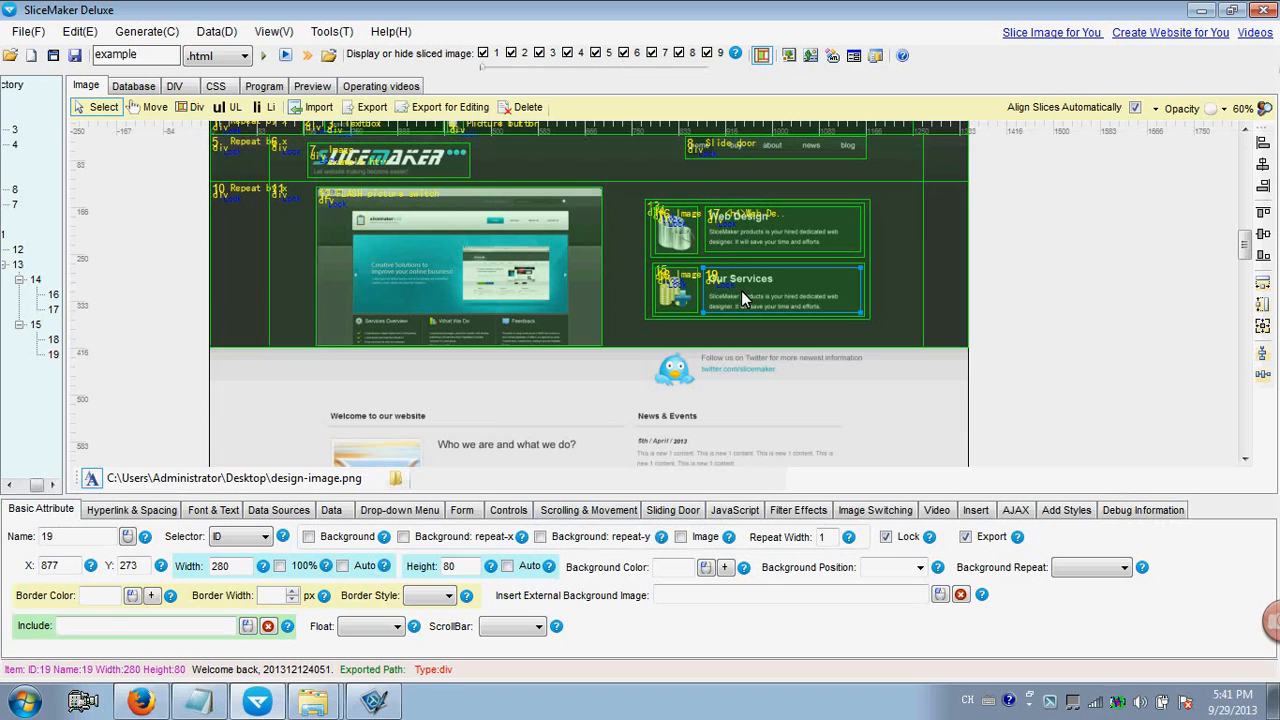
{"action": "left_click", "coordinate": [214, 510]}
{"action": "left_click", "coordinate": [342, 532]}
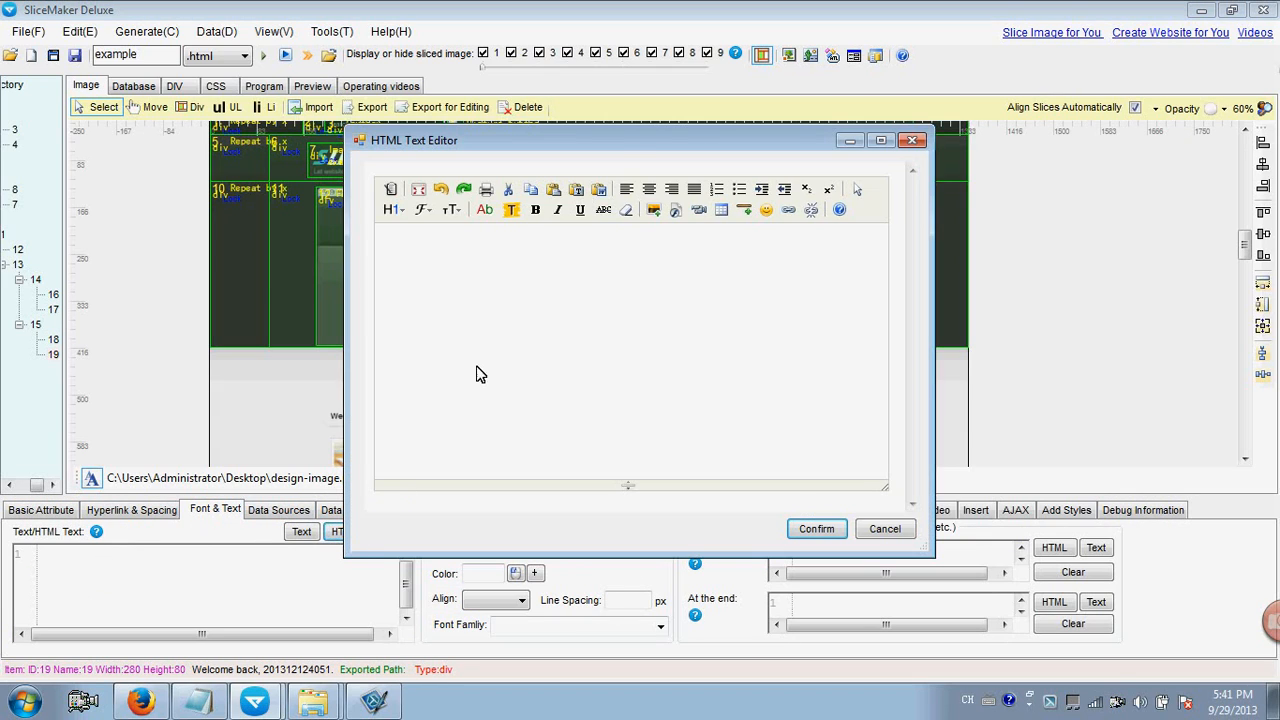
{"action": "left_click_drag", "start_coordinate": [623, 154], "coordinate": [414, 206]}
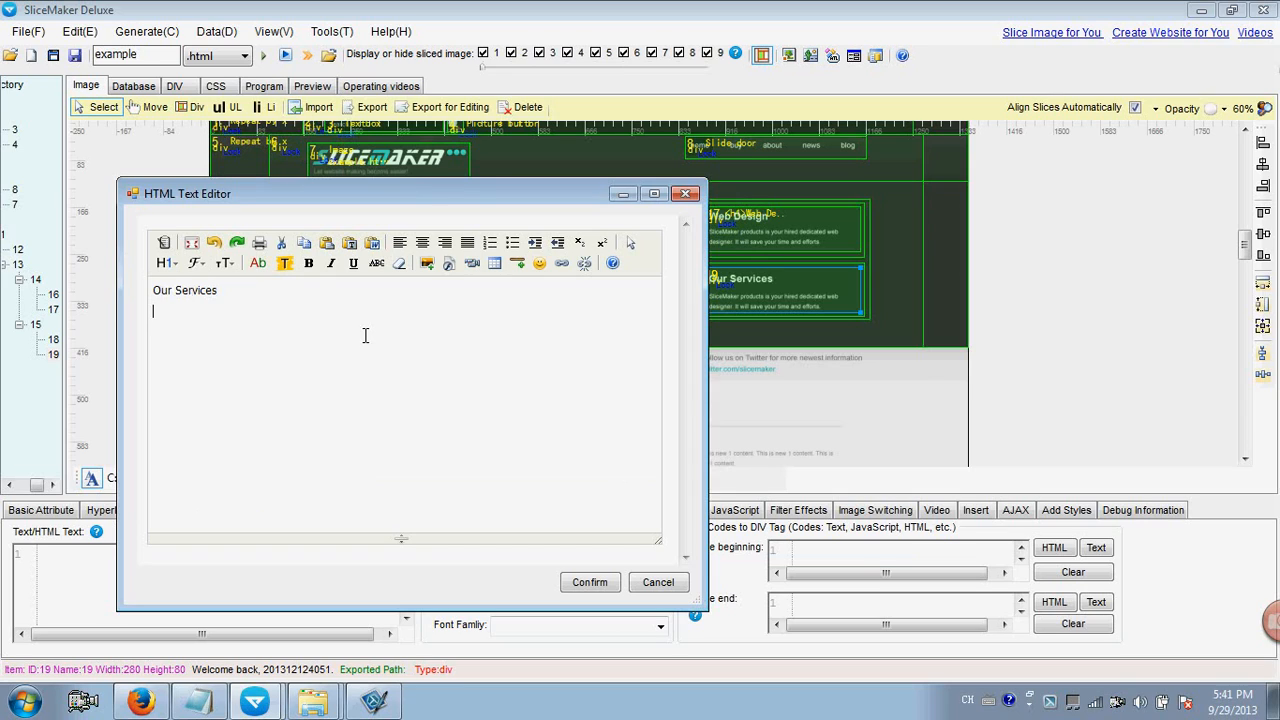
{"action": "key", "text": "ctrl+v"}
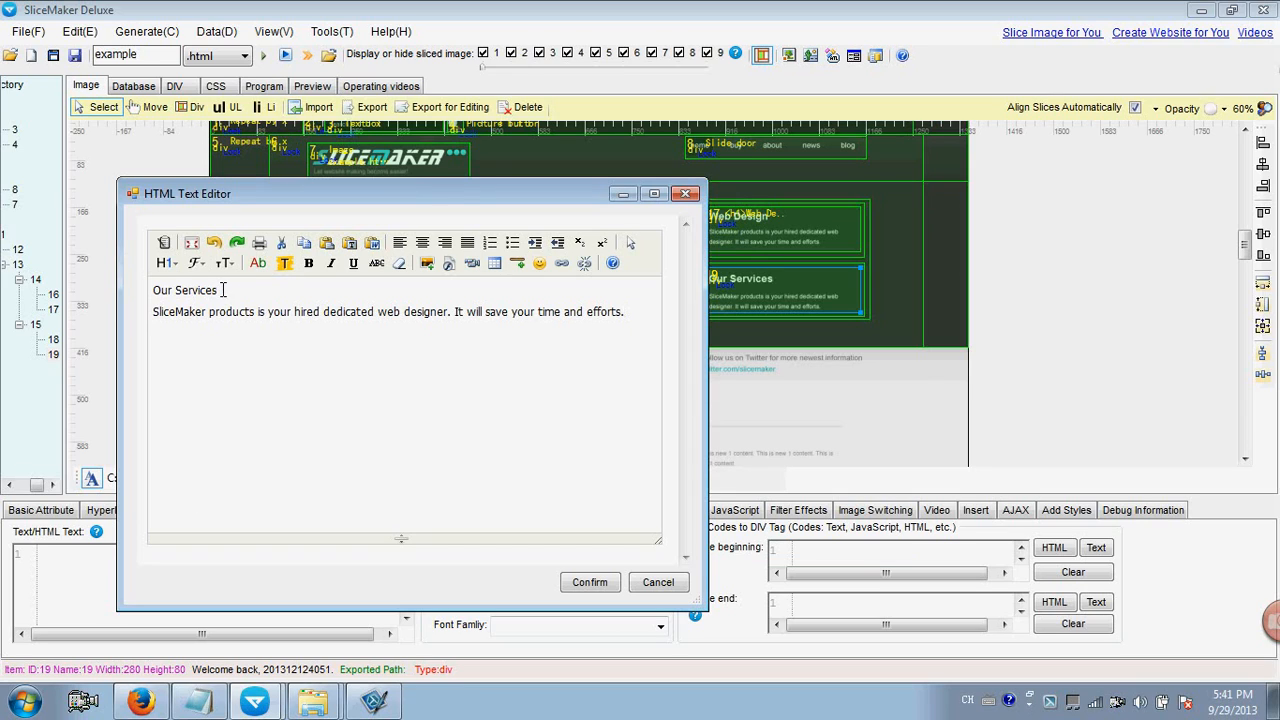
Format the "Our Services" line as a level 1 heading and confirm the HTML text.
{"action": "left_click_drag", "start_coordinate": [223, 290], "coordinate": [158, 292]}
{"action": "left_click", "coordinate": [167, 263]}
{"action": "left_click", "coordinate": [239, 295]}
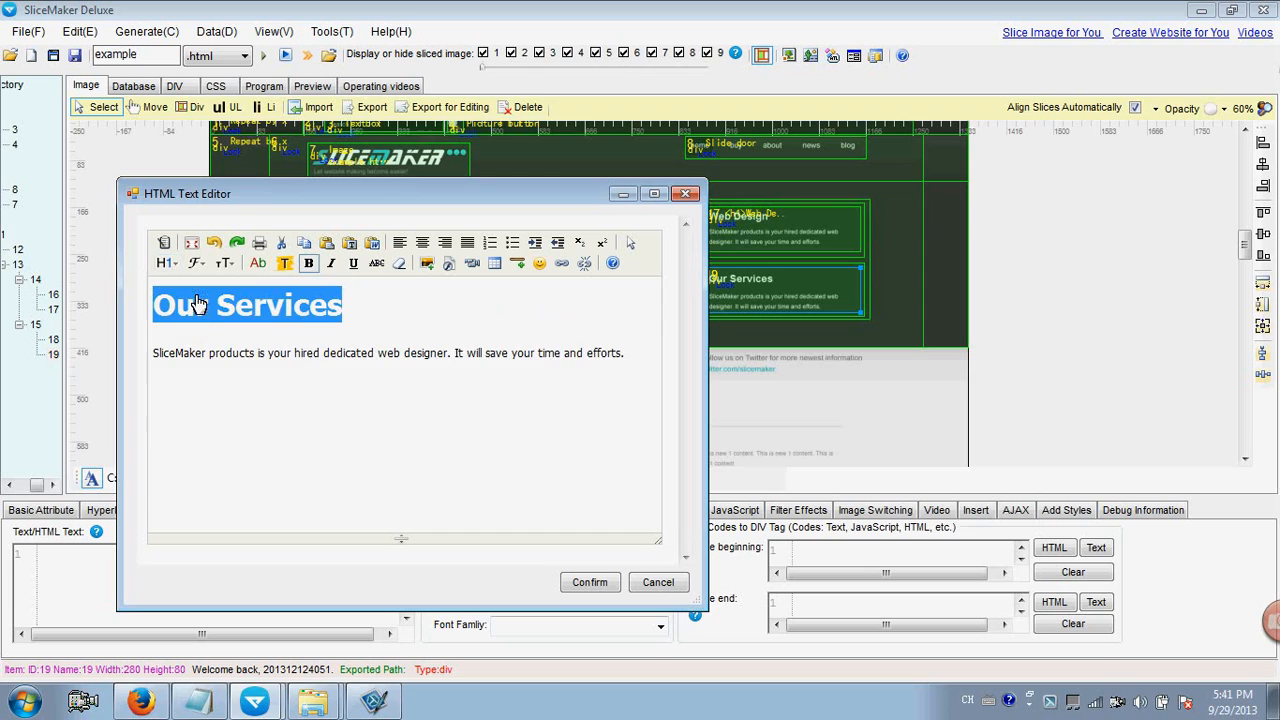
{"action": "left_click", "coordinate": [590, 583]}
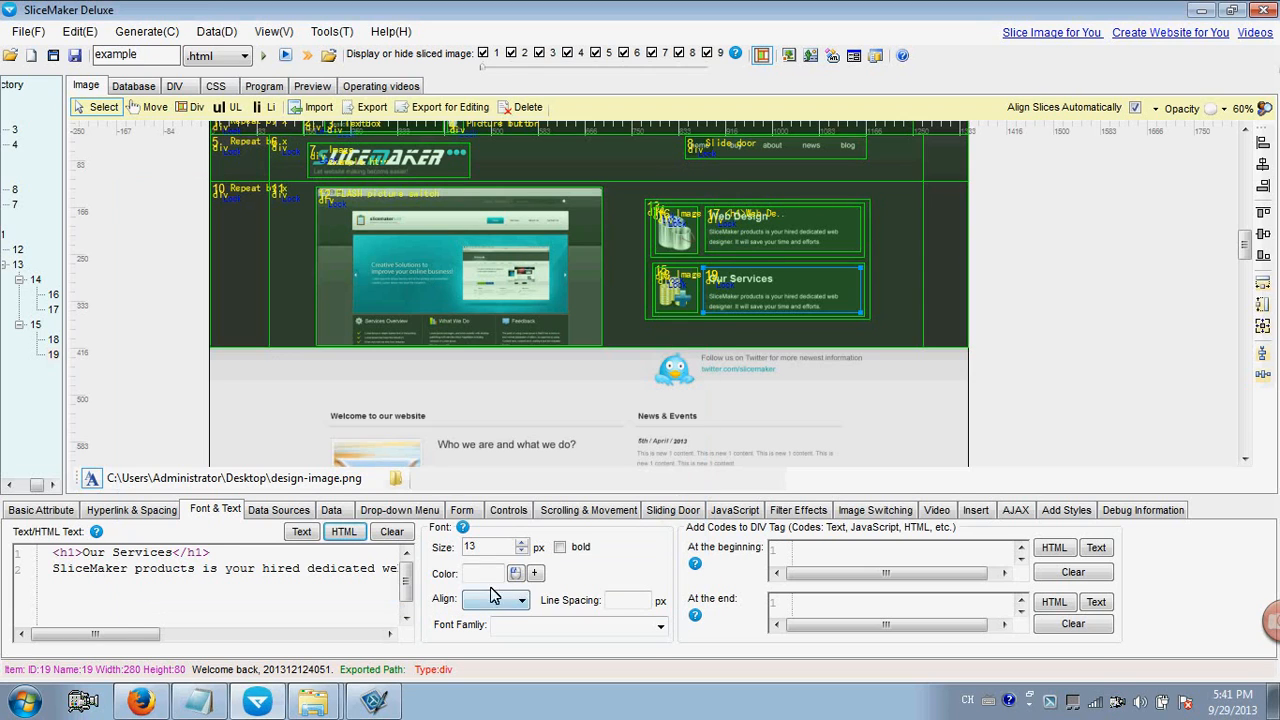
Set the Our Services text slice's font color to white (#ffffff) and font family to Arial, 'Times New Roman',Times, serif.
{"action": "left_click", "coordinate": [514, 573]}
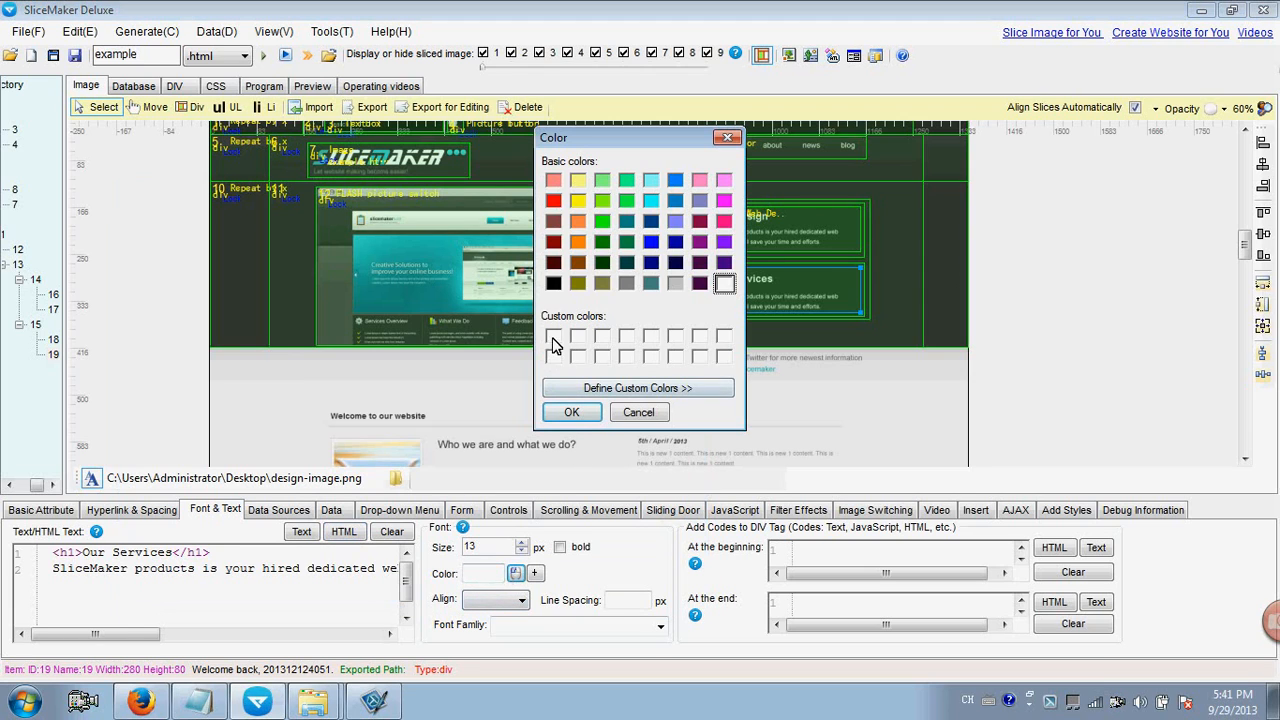
{"action": "left_click", "coordinate": [572, 412]}
{"action": "left_click", "coordinate": [660, 626]}
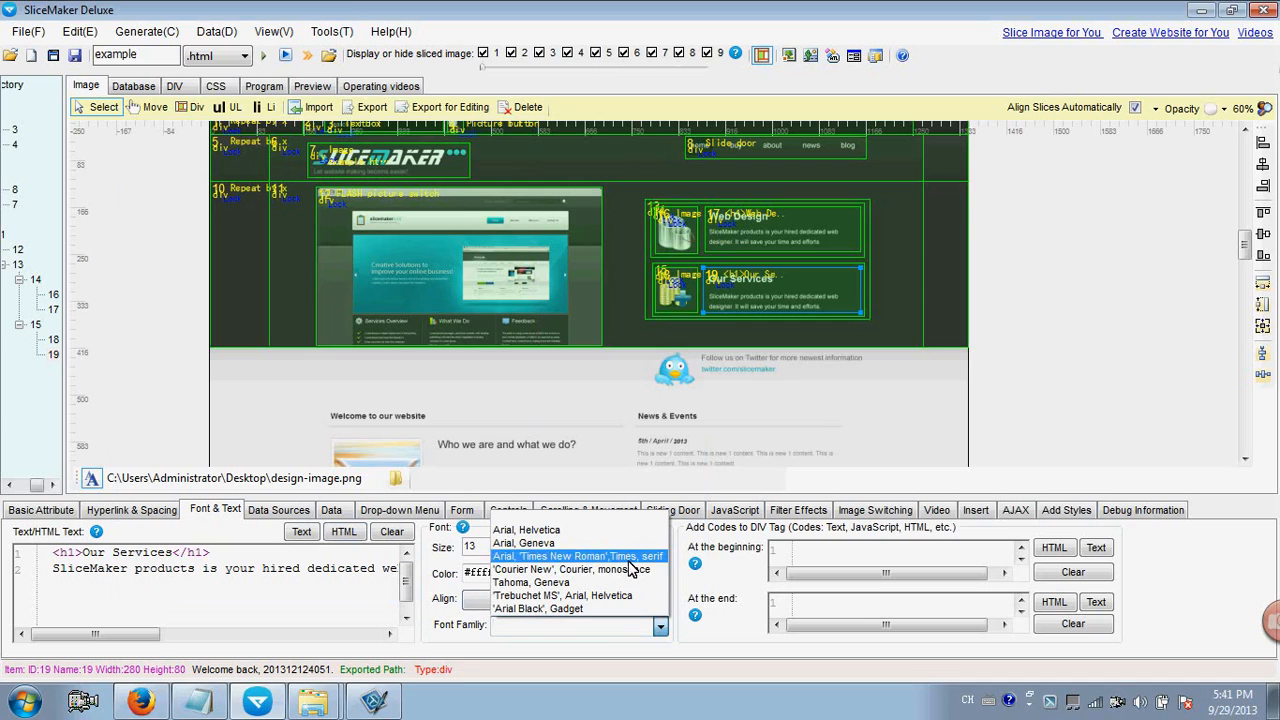
{"action": "left_click", "coordinate": [616, 558]}
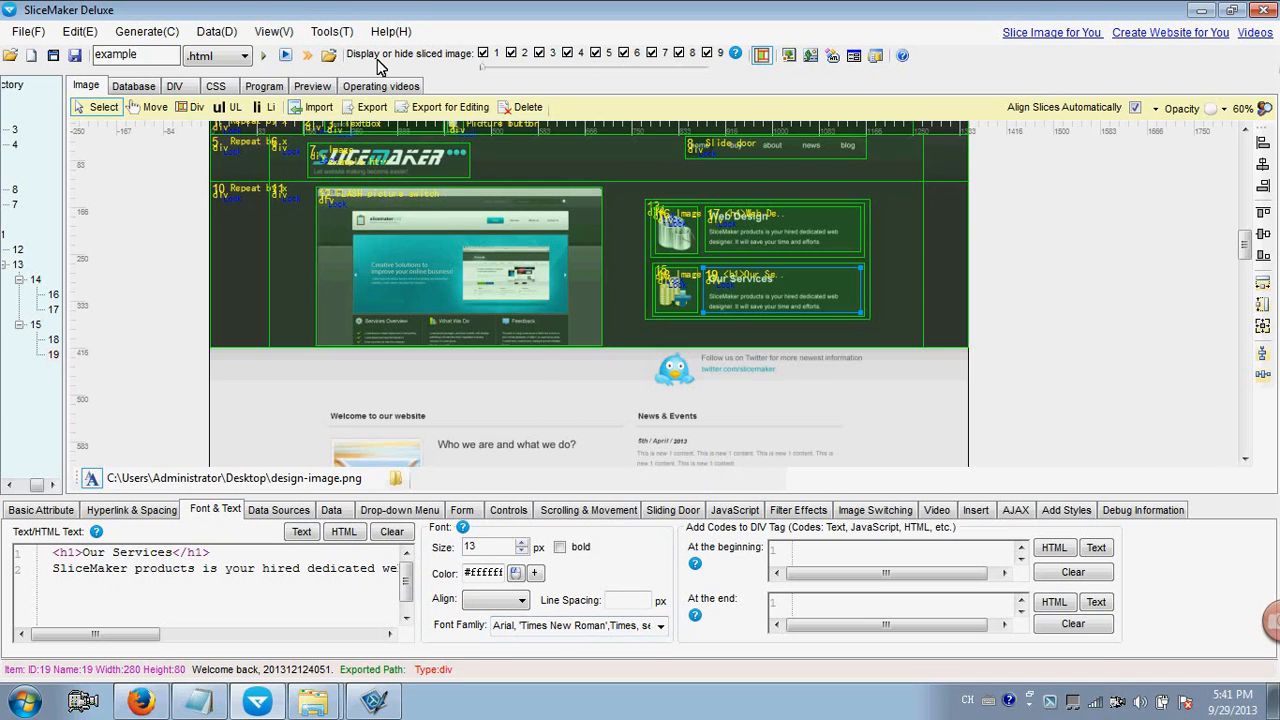
Regenerate the DIV and CSS with the Our Services block and export them over the existing example.html.
{"action": "left_click", "coordinate": [263, 55]}
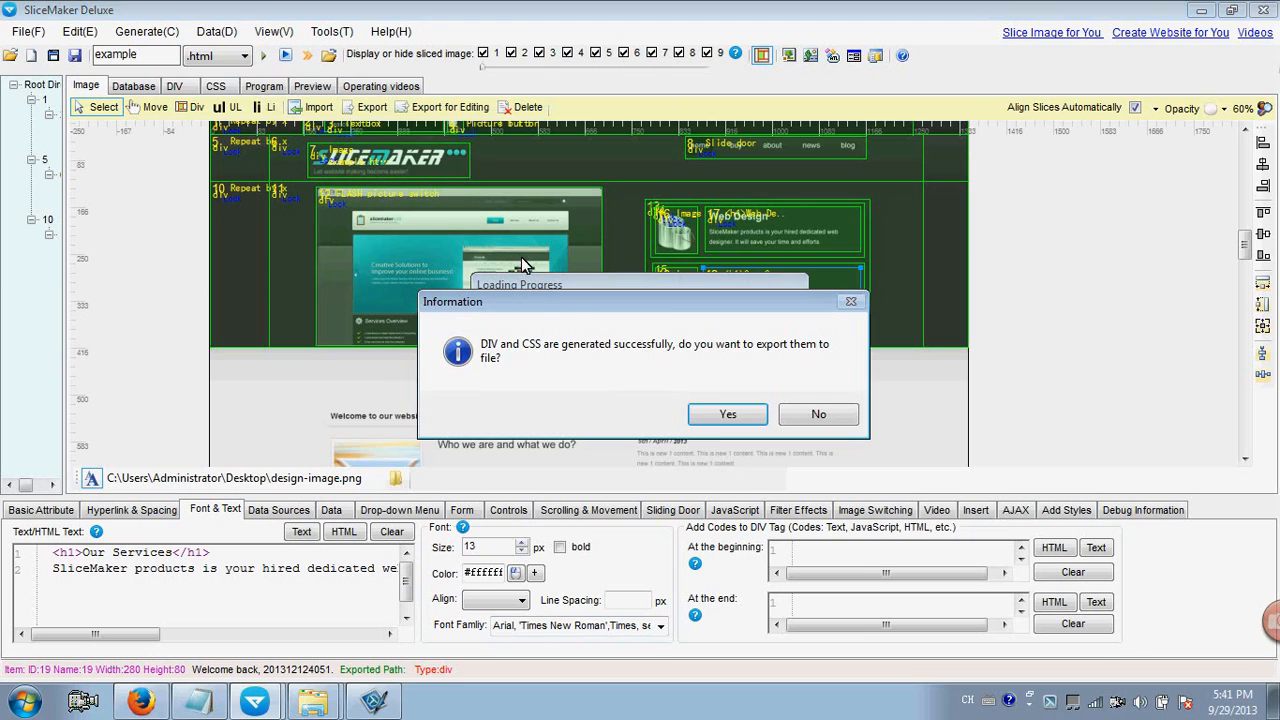
{"action": "left_click", "coordinate": [714, 424]}
{"action": "left_click", "coordinate": [808, 427]}
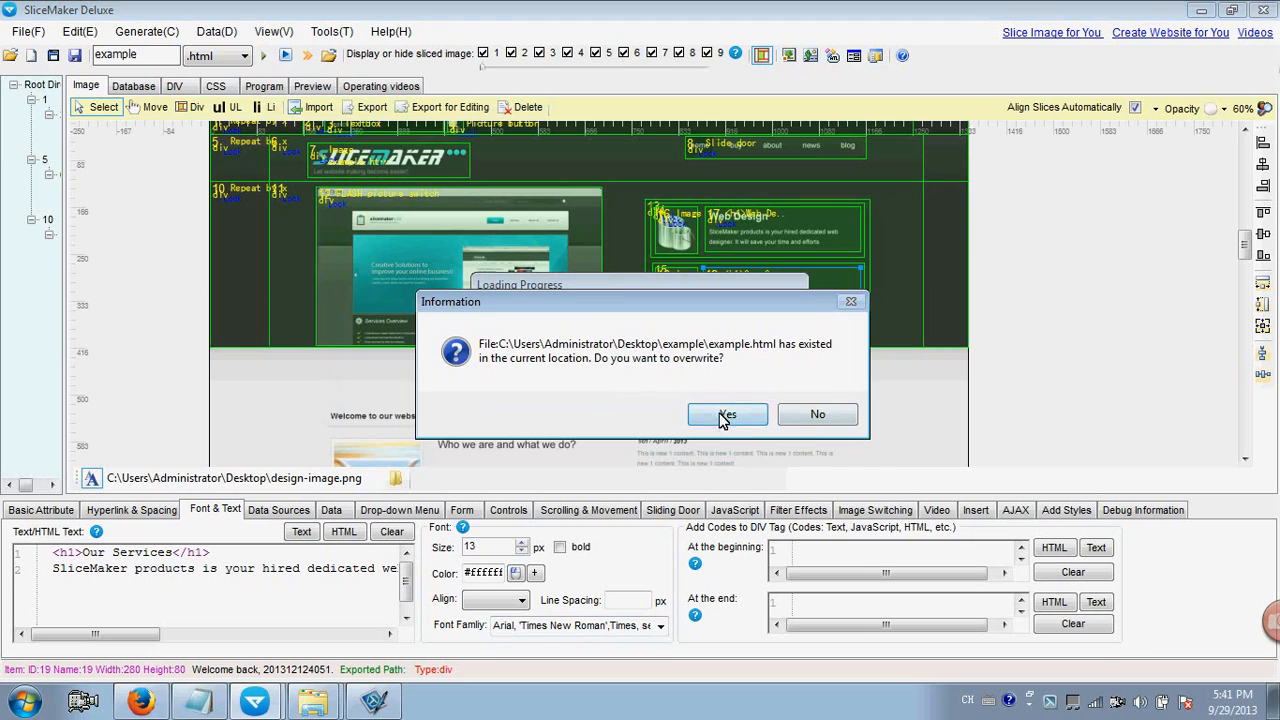
{"action": "left_click", "coordinate": [724, 418]}
{"action": "left_click", "coordinate": [733, 401]}
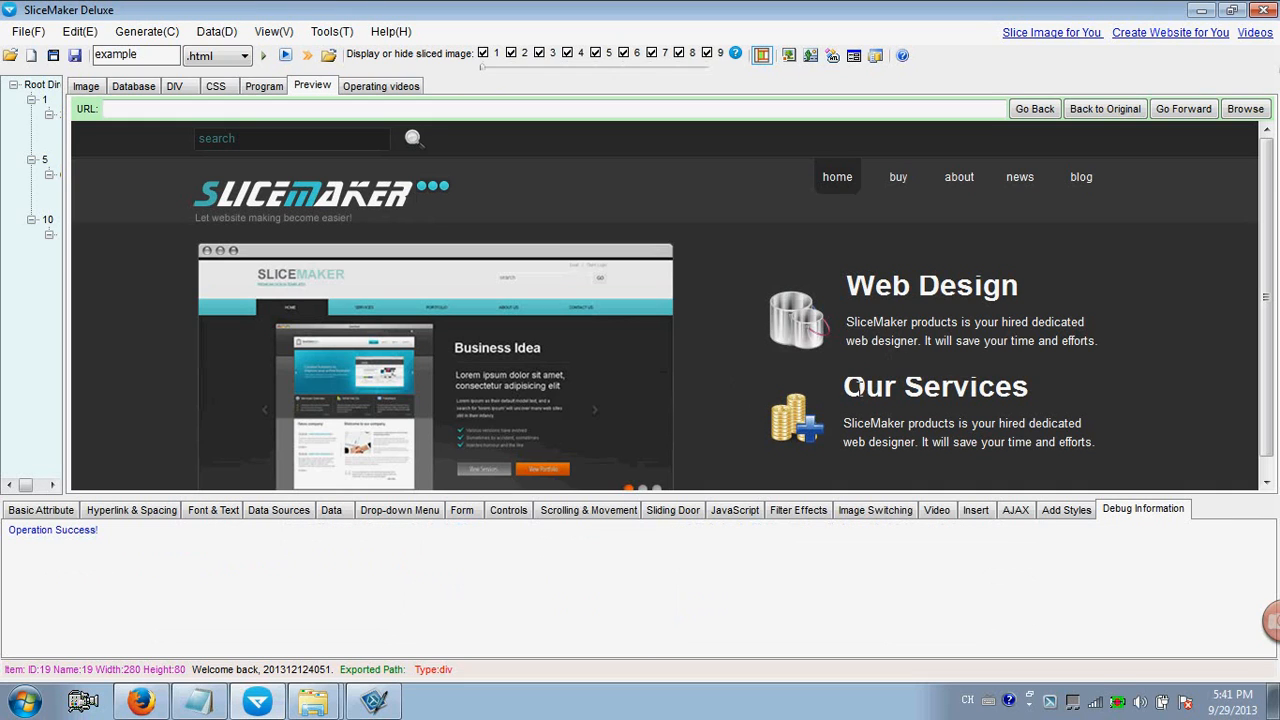
Check the Our Services heading and paragraph in the preview, and view the reloaded page in Firefox.
{"action": "triple_click", "coordinate": [856, 387]}
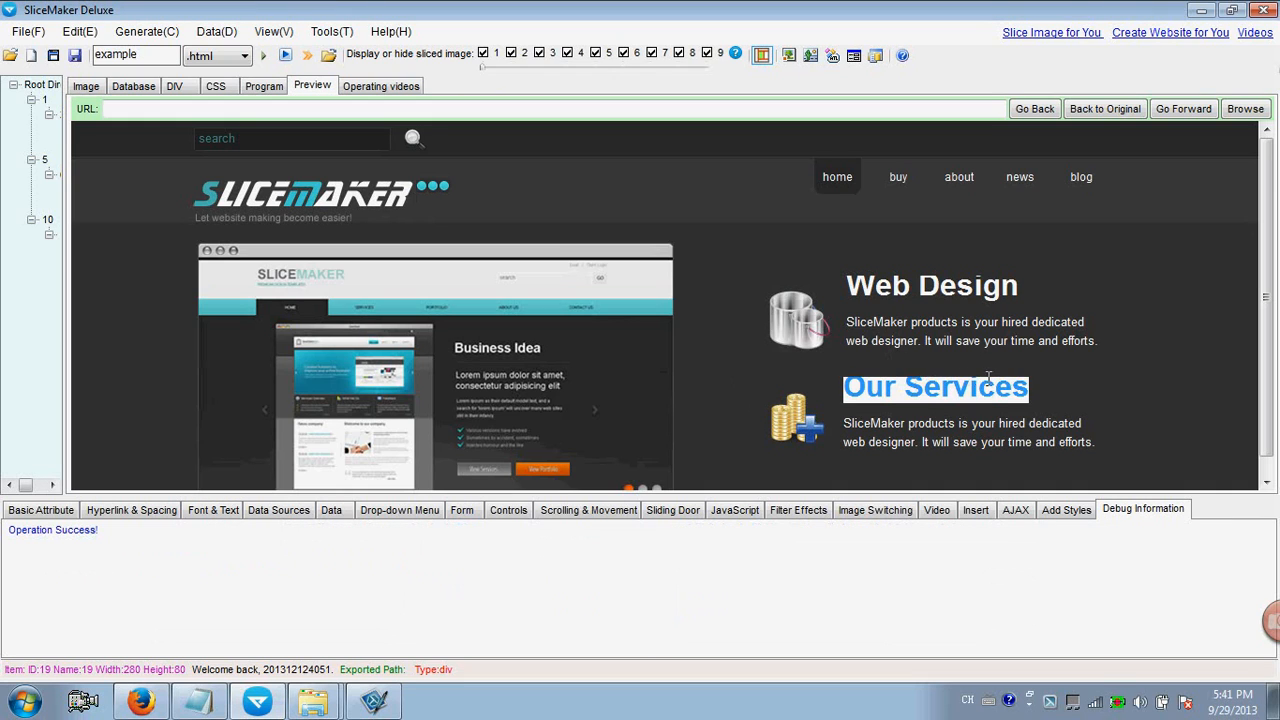
{"action": "left_click", "coordinate": [896, 415]}
{"action": "left_click_drag", "start_coordinate": [843, 423], "coordinate": [1057, 442]}
{"action": "left_click", "coordinate": [975, 427]}
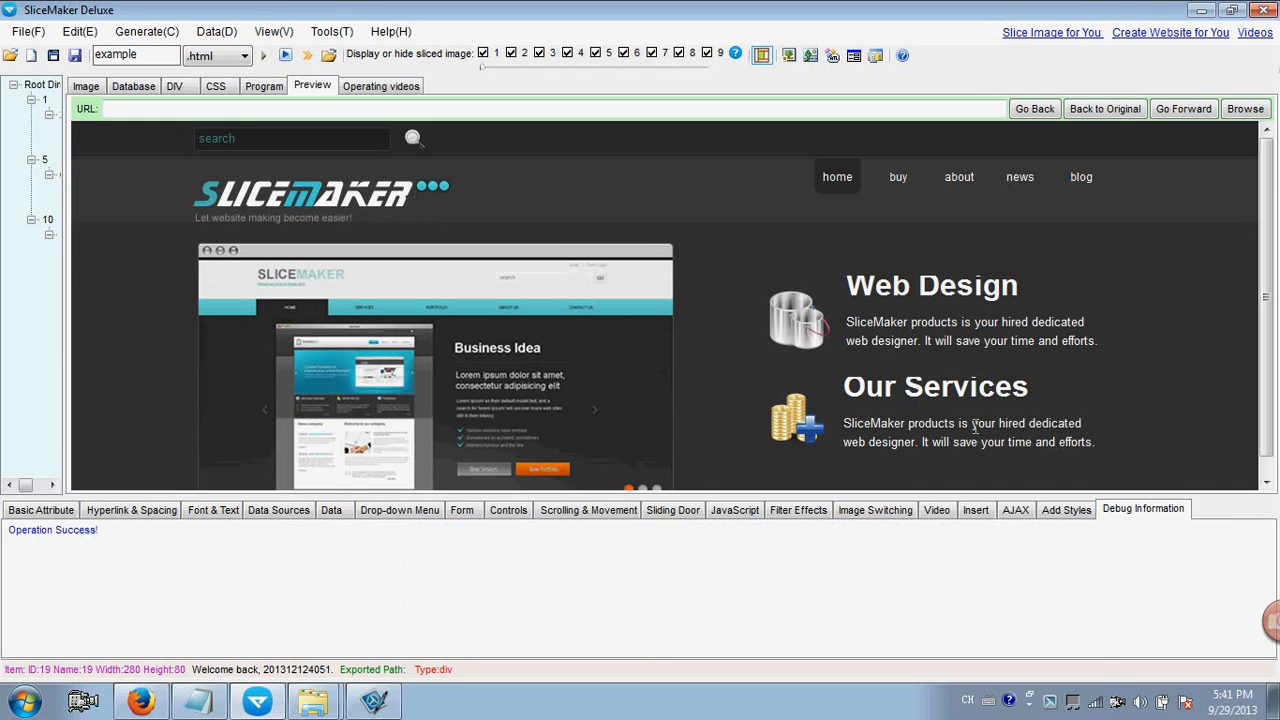
{"action": "left_click", "coordinate": [144, 700]}
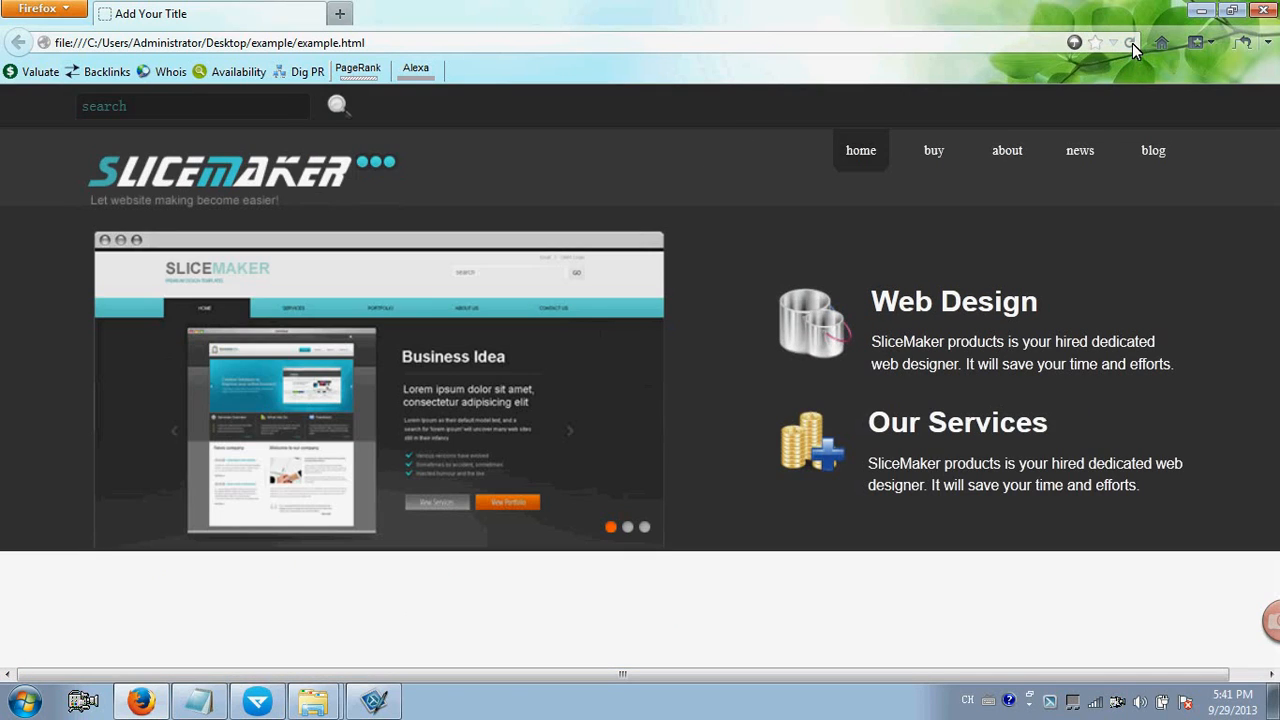
Examine the Web Design and Our Services headings and paragraphs on the page, highlighting each text block to check that it is selectable.
{"action": "left_click_drag", "start_coordinate": [905, 425], "coordinate": [1040, 426]}
{"action": "left_click", "coordinate": [1038, 426]}
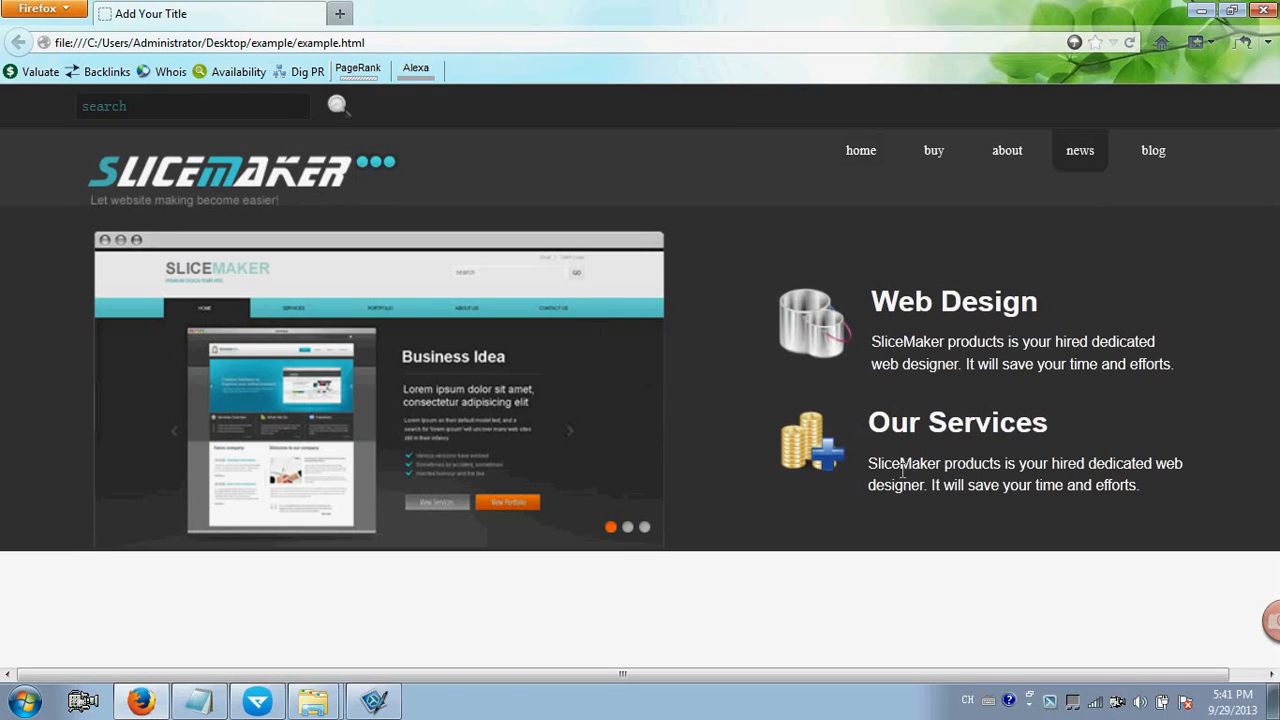
{"action": "left_click_drag", "start_coordinate": [900, 464], "coordinate": [1129, 487]}
{"action": "left_click", "coordinate": [1128, 488]}
{"action": "left_click_drag", "start_coordinate": [897, 334], "coordinate": [1118, 365]}
{"action": "left_click_drag", "start_coordinate": [1118, 365], "coordinate": [1109, 365]}
{"action": "left_click_drag", "start_coordinate": [887, 332], "coordinate": [1157, 370]}
{"action": "left_click", "coordinate": [1157, 370]}
{"action": "left_click_drag", "start_coordinate": [881, 296], "coordinate": [1012, 307]}
{"action": "left_click", "coordinate": [951, 301]}
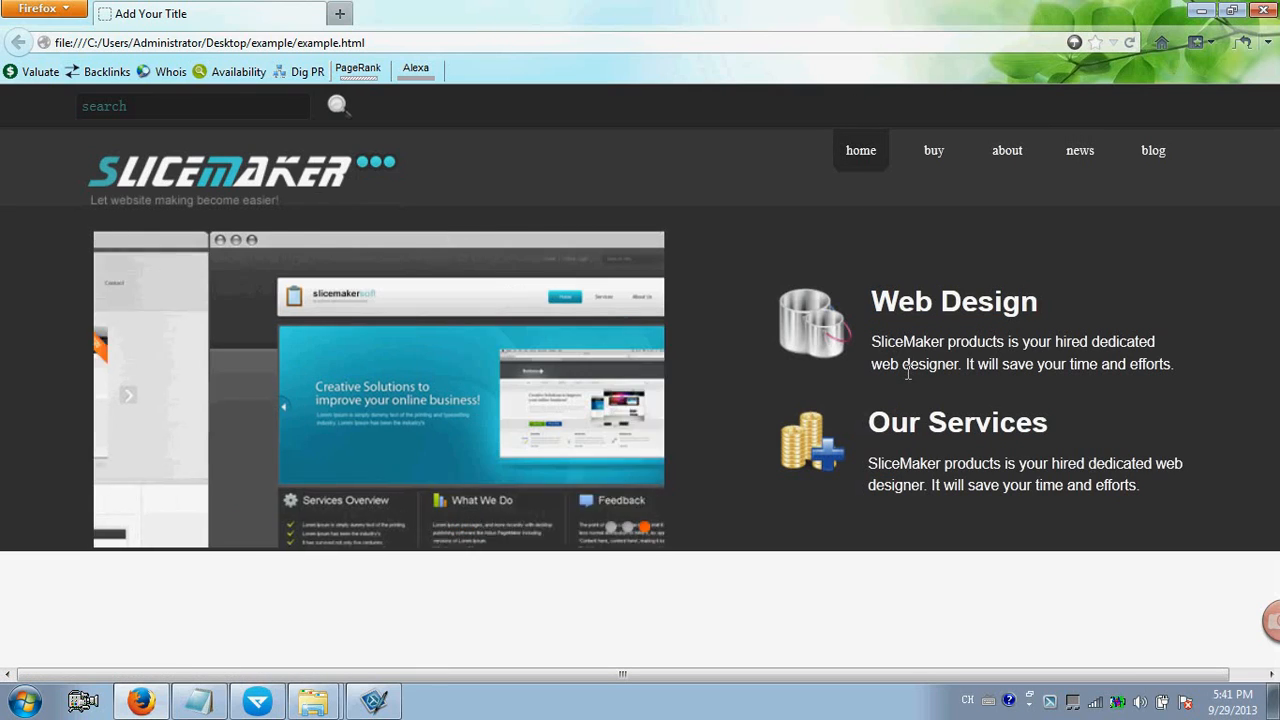
{"action": "left_click_drag", "start_coordinate": [905, 352], "coordinate": [1079, 379]}
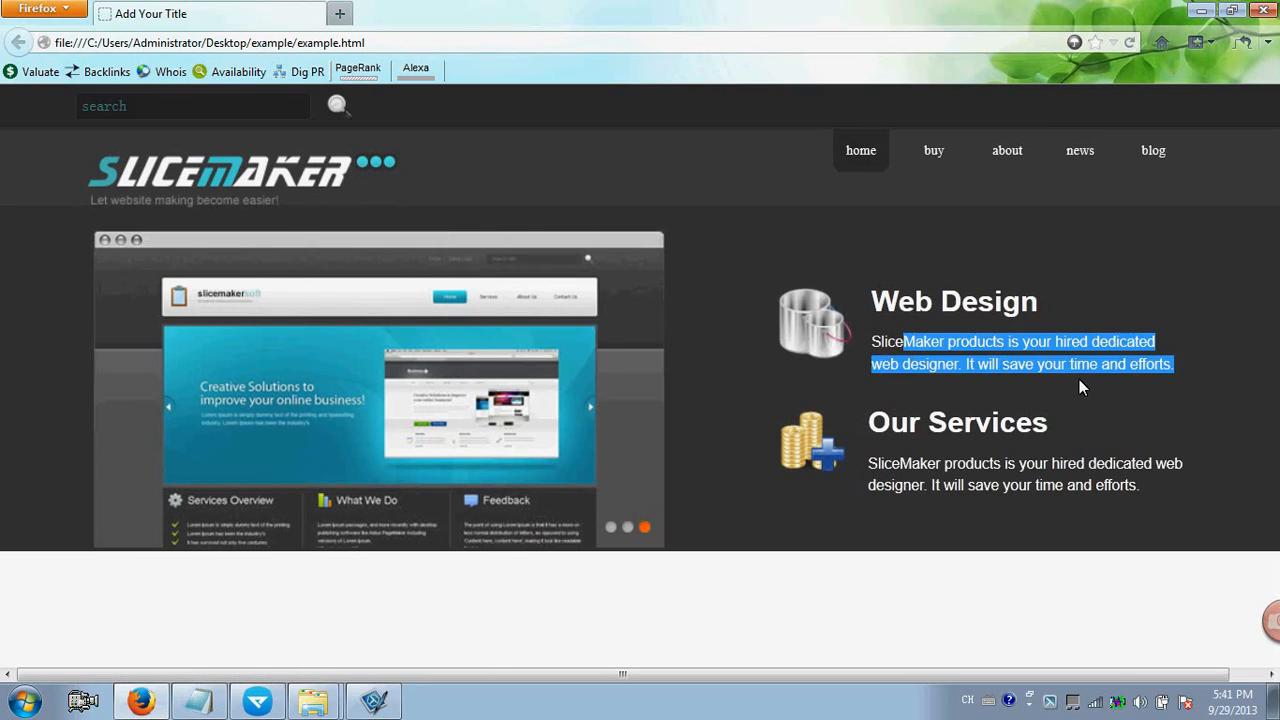
{"action": "left_click", "coordinate": [1079, 379]}
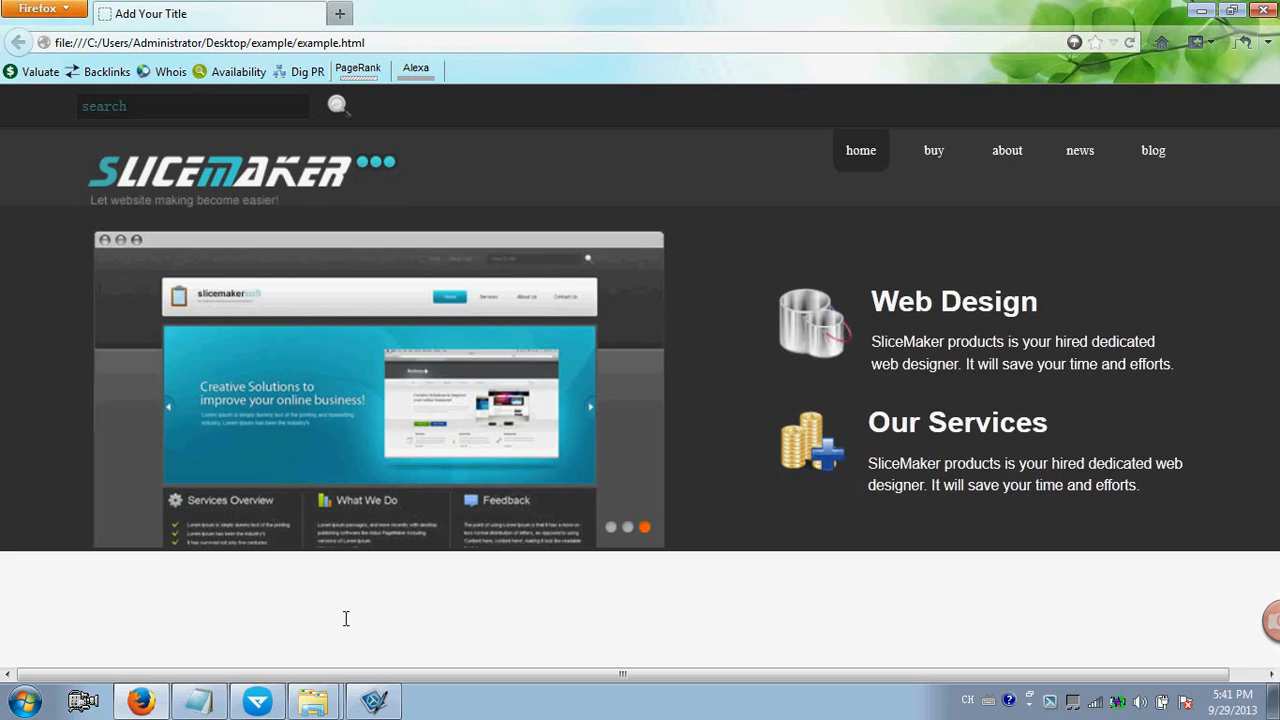
Switch to SliceMaker and slice a full-width DIV about 1348 by 72 px over the Twitter band below the banner section.
{"action": "left_click", "coordinate": [258, 701]}
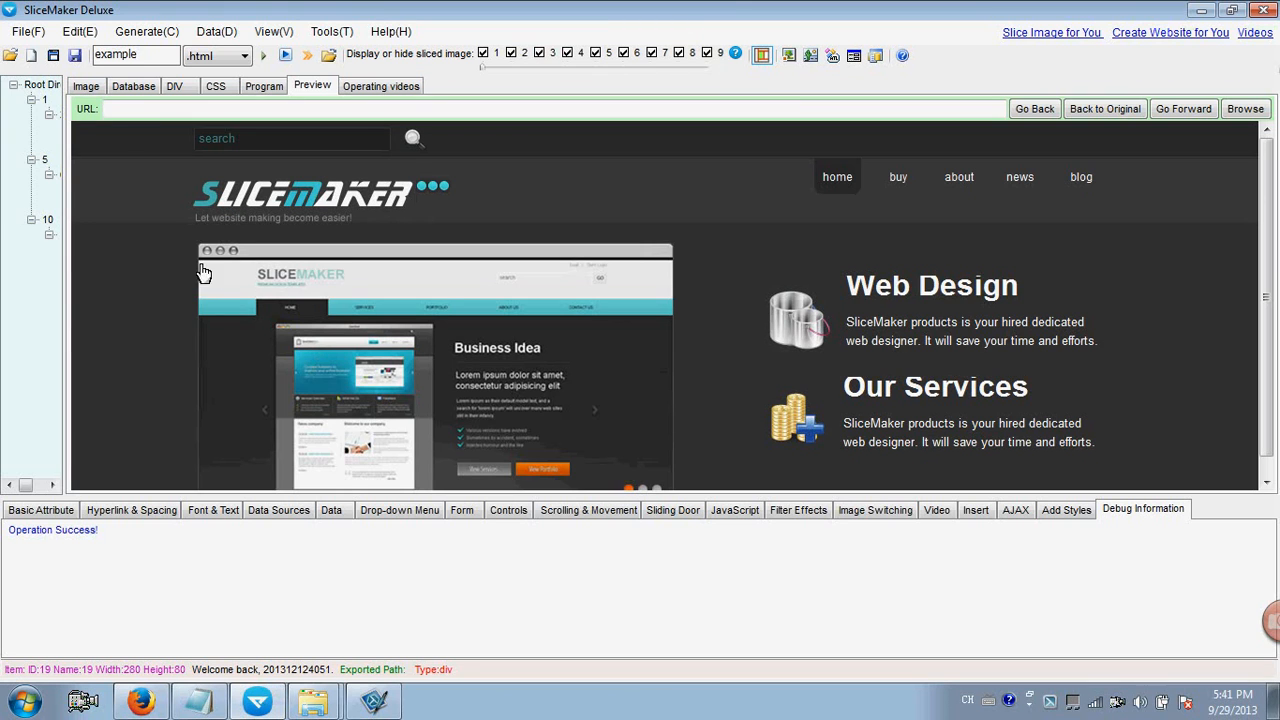
{"action": "left_click", "coordinate": [86, 86]}
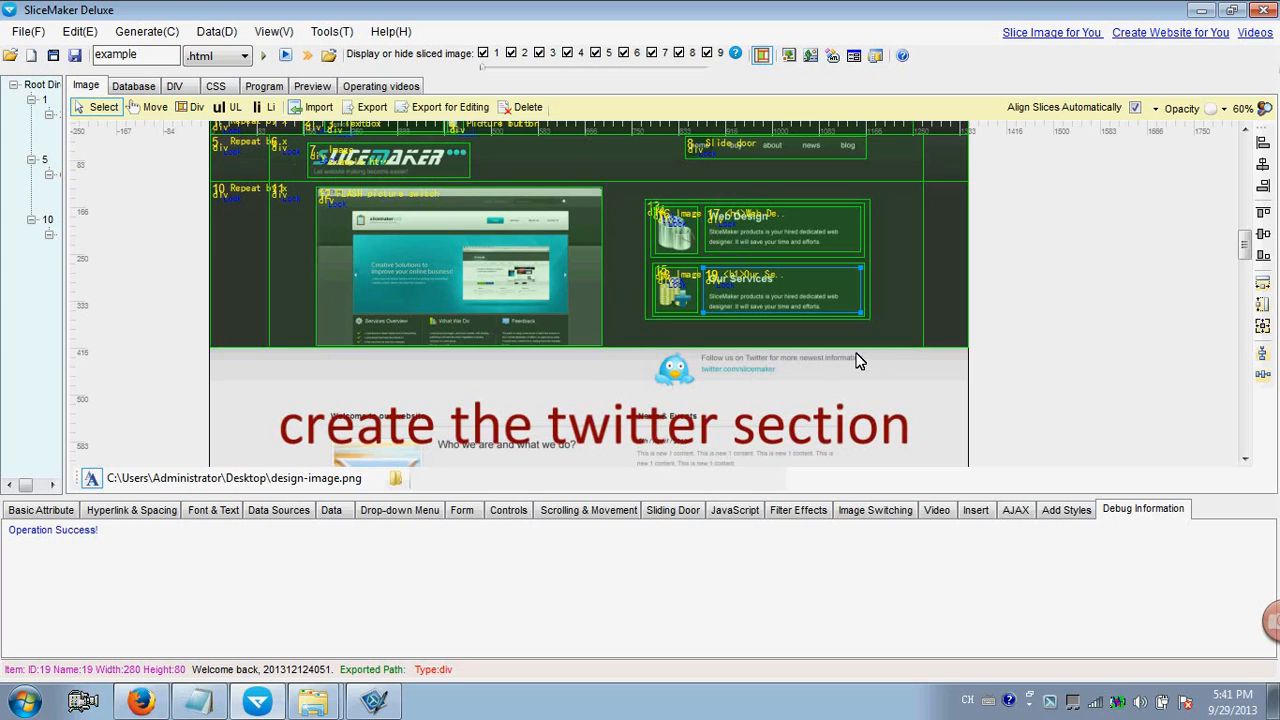
{"action": "left_click", "coordinate": [195, 108]}
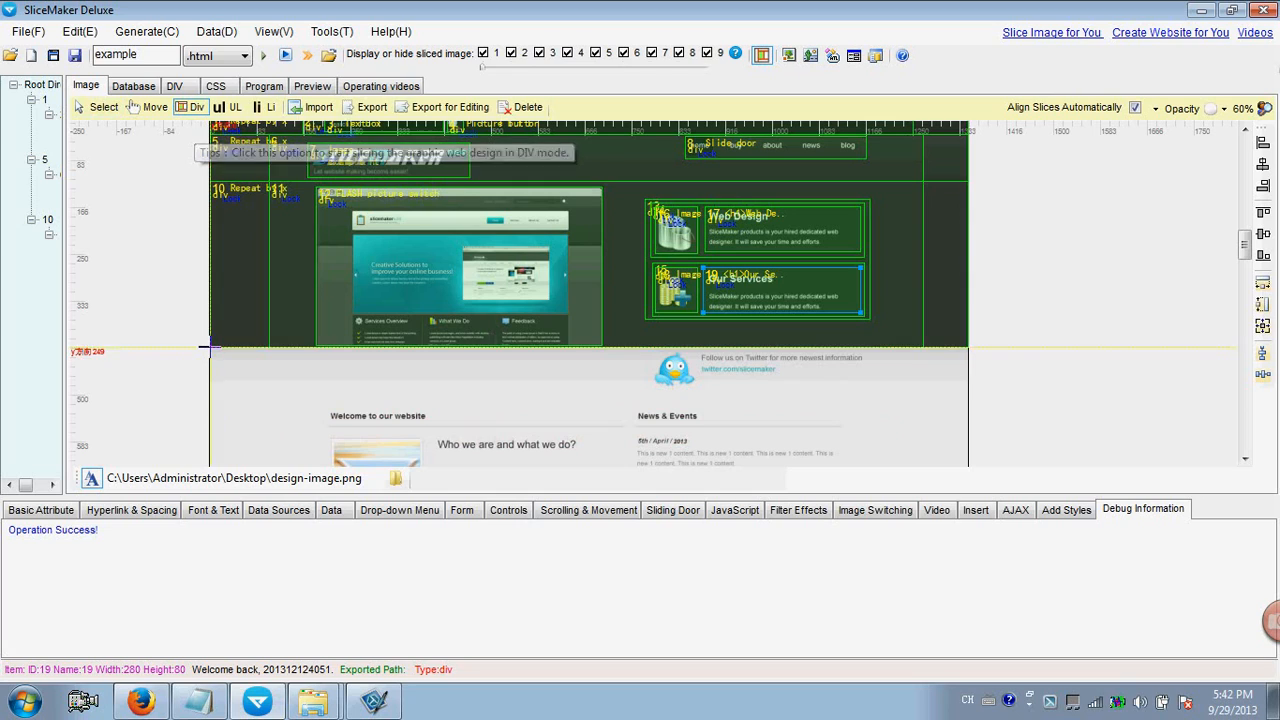
{"action": "mouse_move", "coordinate": [210, 349]}
{"action": "left_mouse_down"}
{"action": "mouse_move", "coordinate": [286, 363]}
{"action": "mouse_move", "coordinate": [970, 384]}
{"action": "left_mouse_up"}
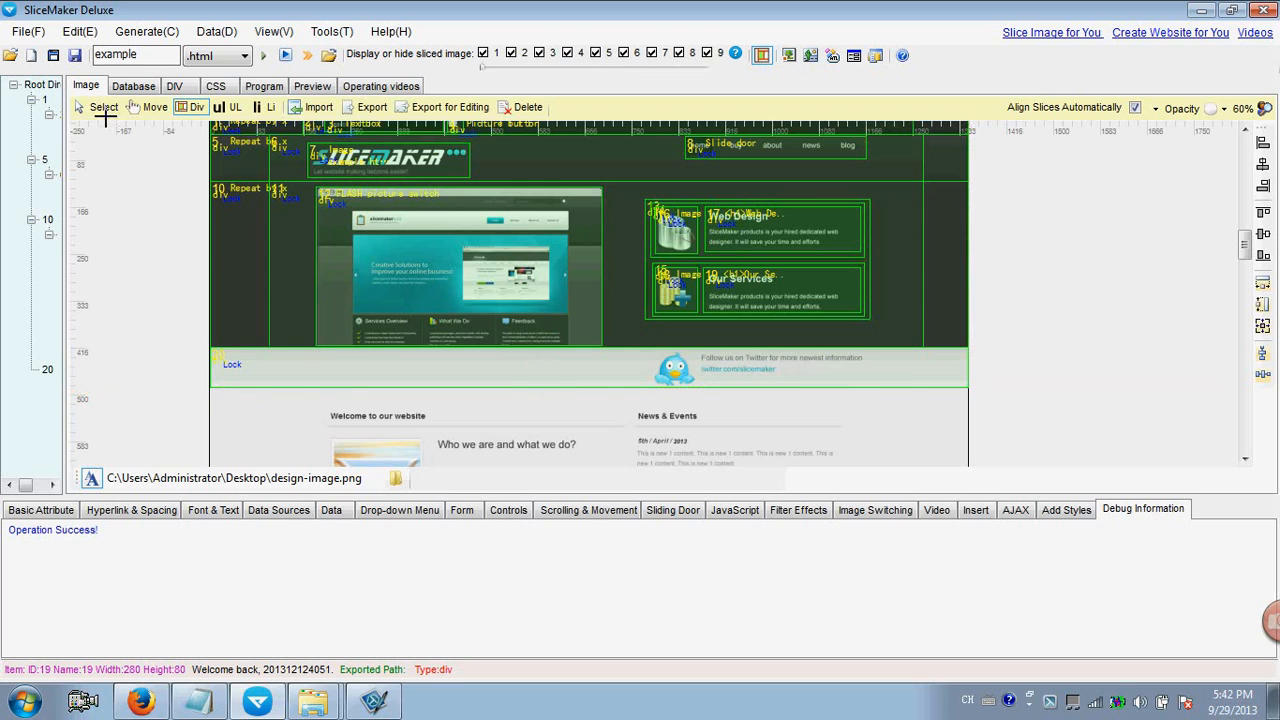
Set the full-width Twitter band slice to a repeat-x background and 100% width.
{"action": "left_click", "coordinate": [104, 110]}
{"action": "left_click", "coordinate": [230, 368]}
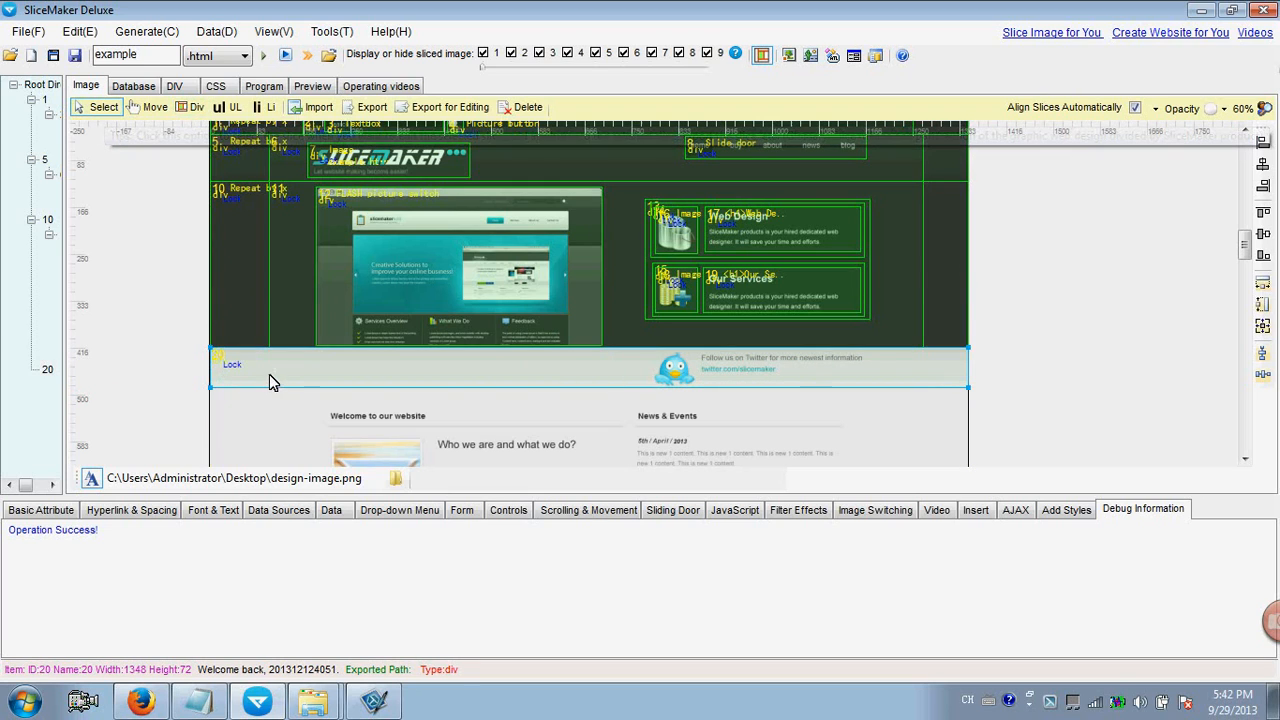
{"action": "left_click", "coordinate": [42, 512]}
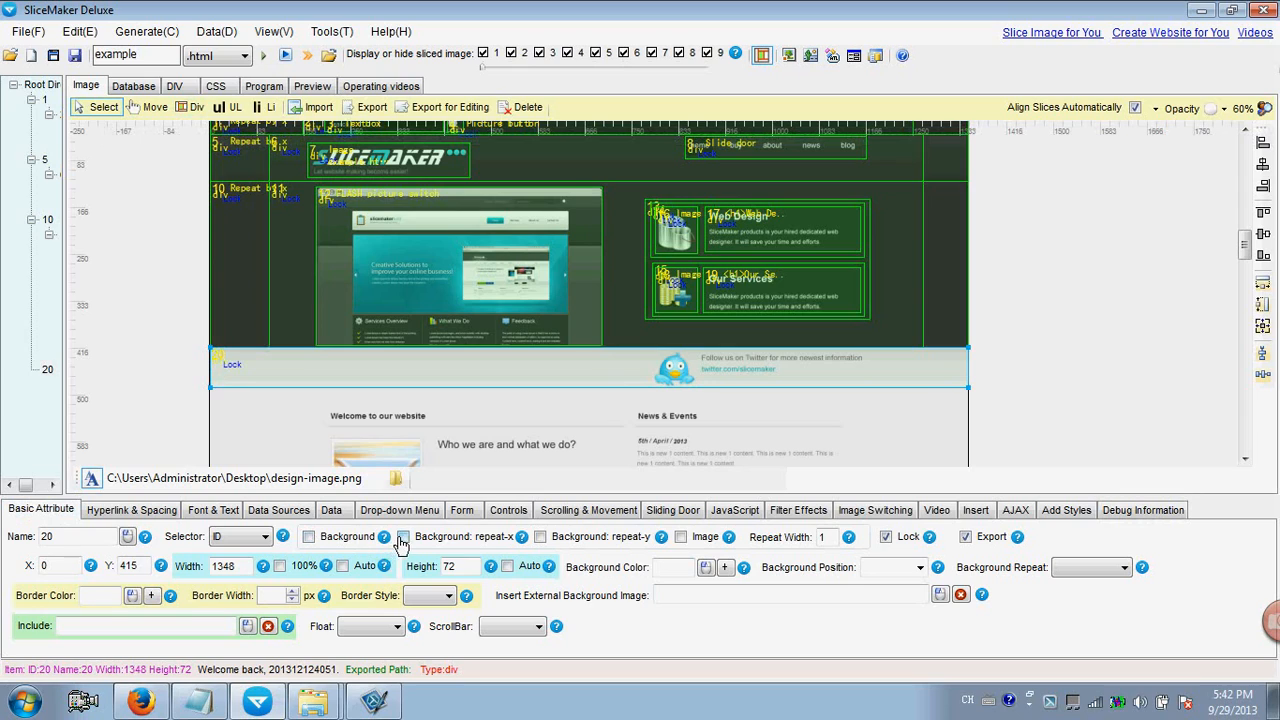
{"action": "left_click", "coordinate": [402, 538]}
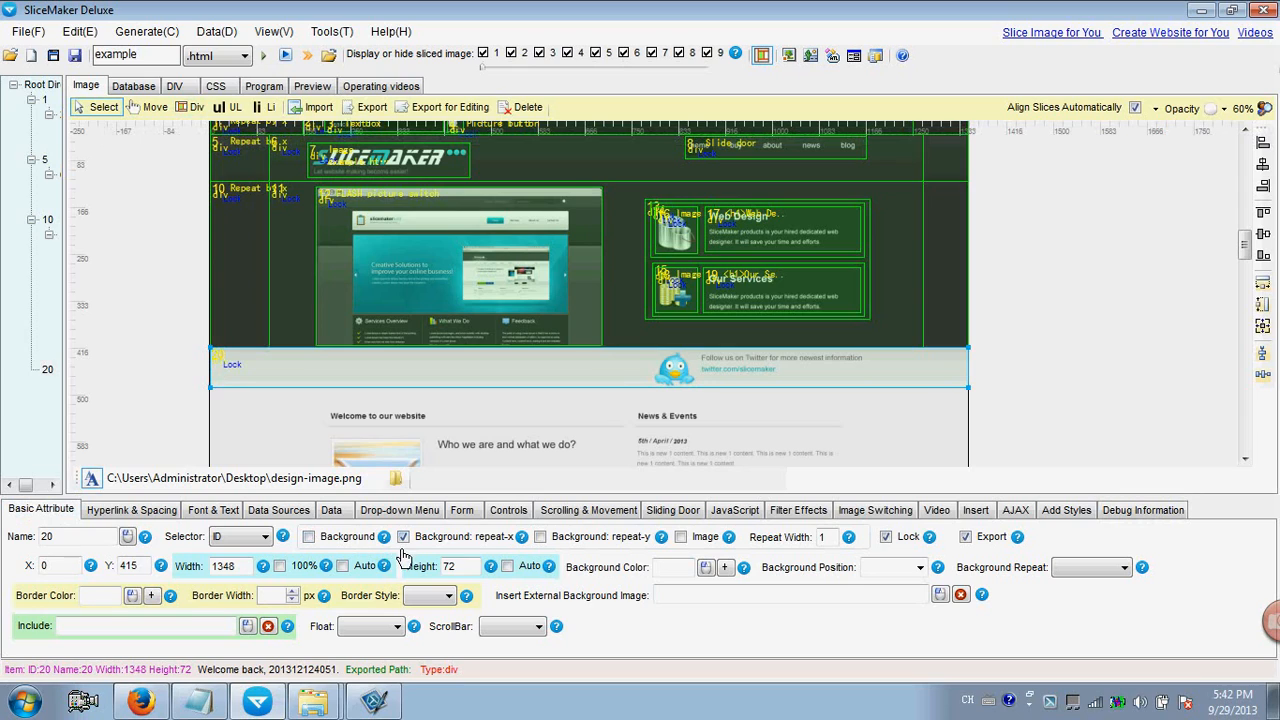
{"action": "left_click", "coordinate": [281, 566]}
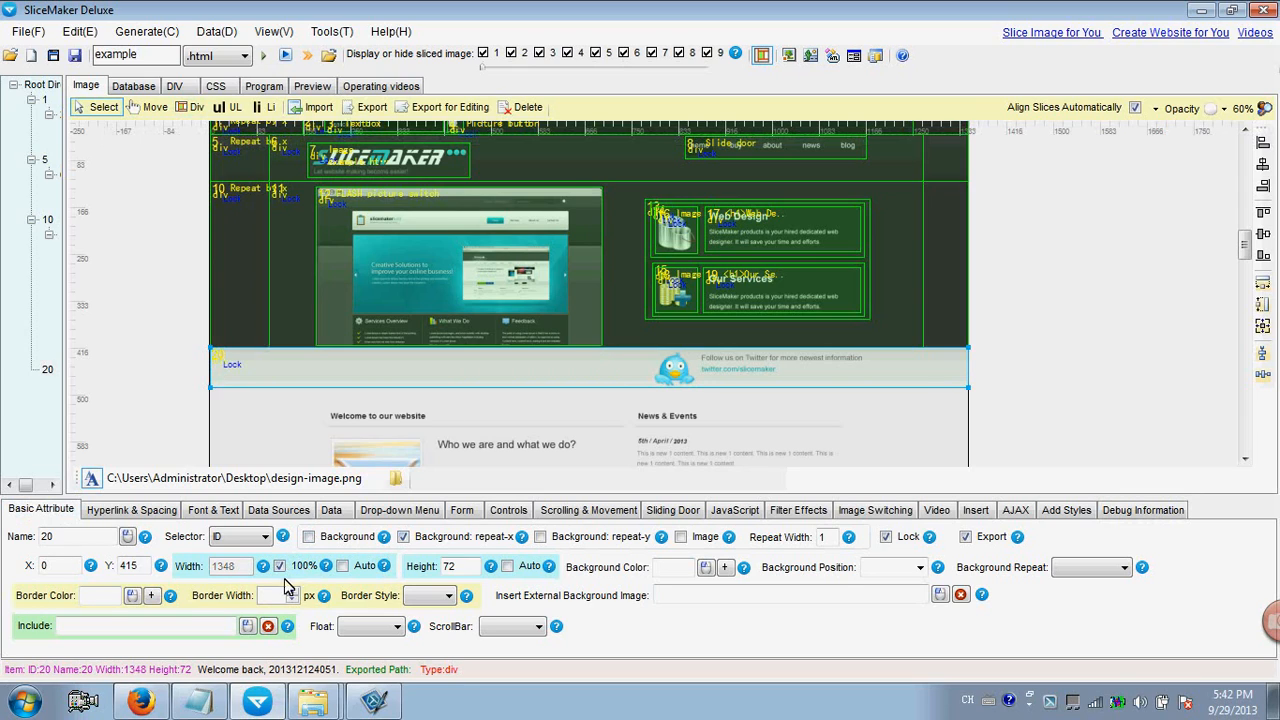
Generate the DIV and CSS with the Twitter band and export them to file.
{"action": "left_click", "coordinate": [264, 56]}
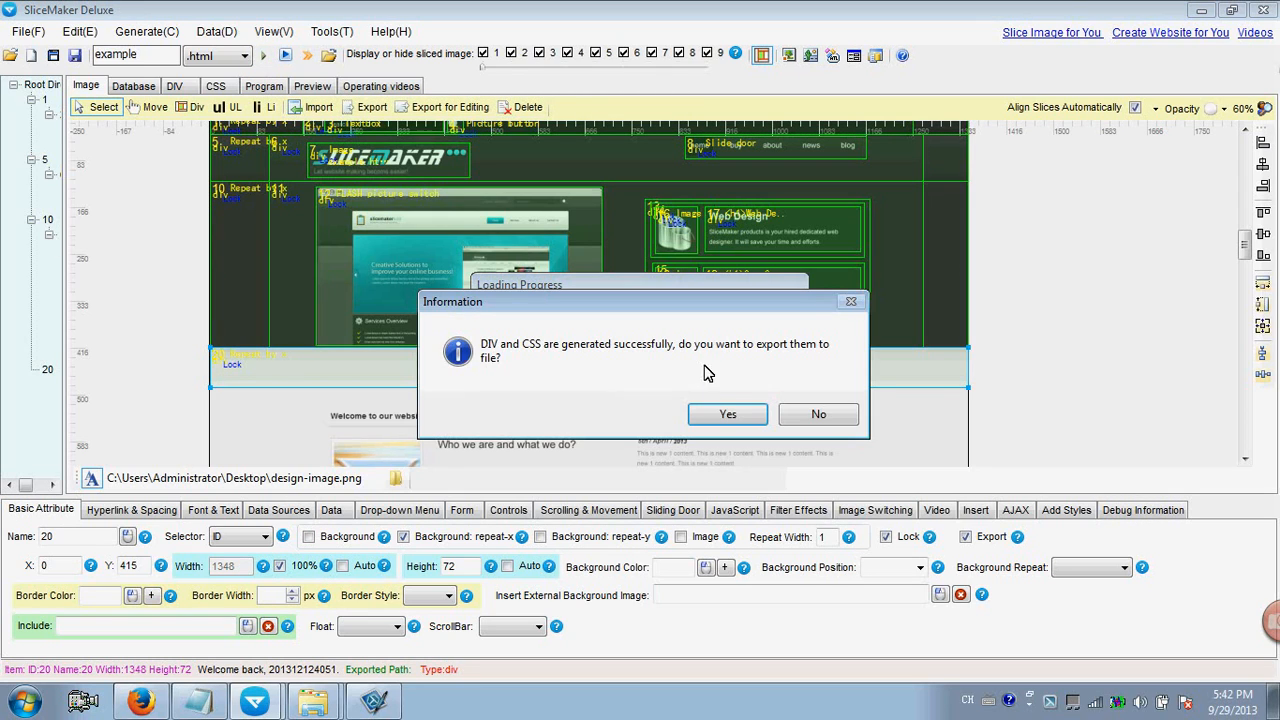
{"action": "left_click", "coordinate": [727, 415]}
{"action": "left_click", "coordinate": [822, 427]}
{"action": "left_click", "coordinate": [728, 415]}
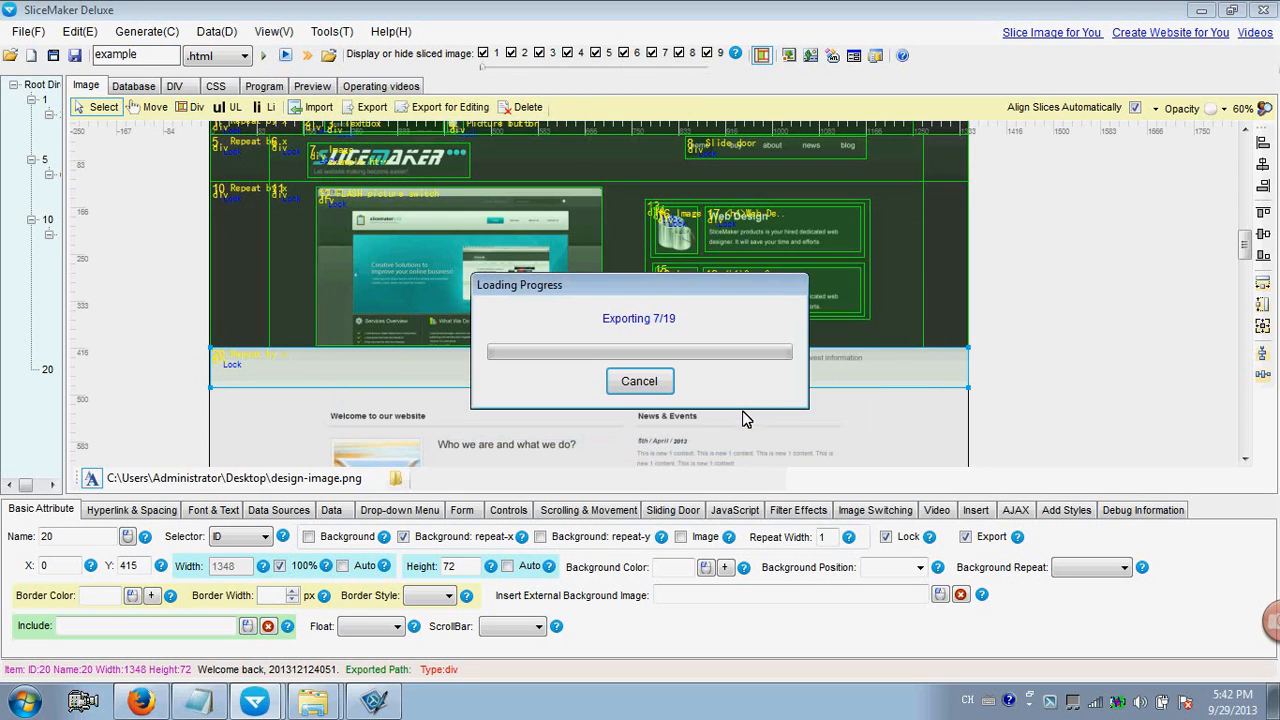
{"action": "left_click", "coordinate": [738, 398]}
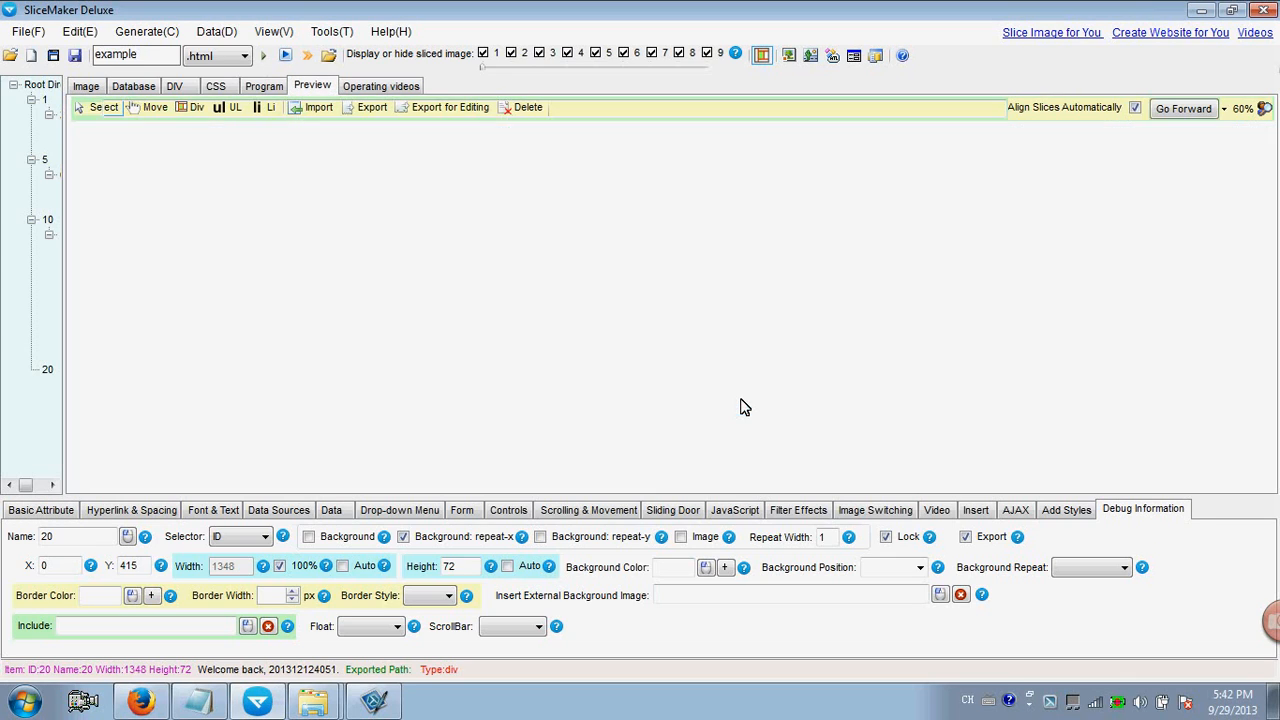
Check the Twitter band's background in the preview, and reload example.html in Firefox to view it there.
{"action": "scroll", "coordinate": [1272, 218], "scroll_direction": "down", "scroll_amount": 2}
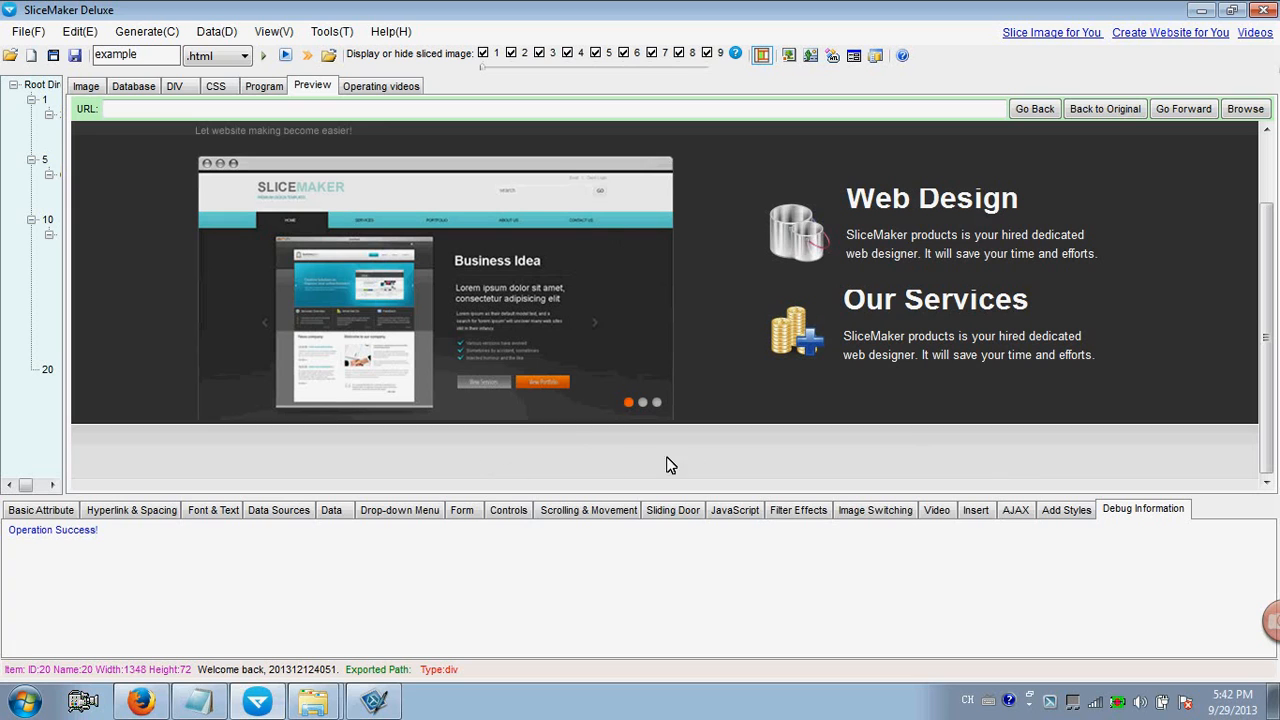
{"action": "left_click", "coordinate": [140, 702]}
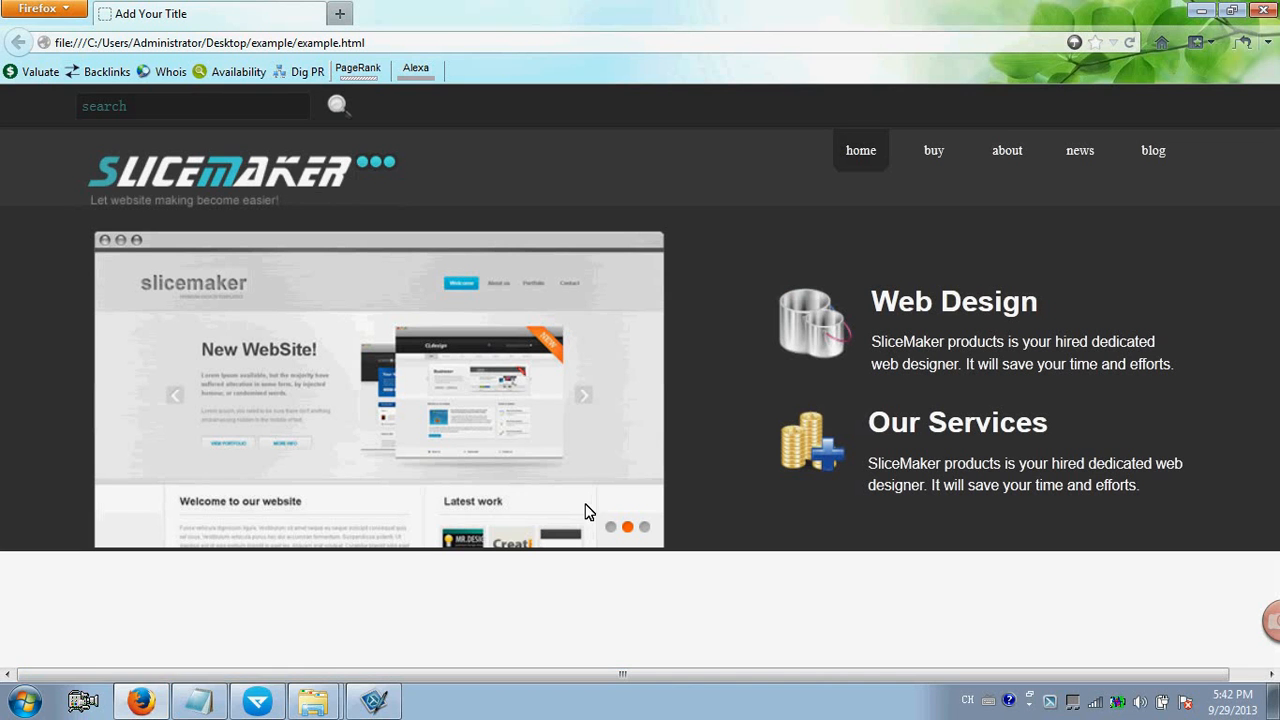
{"action": "left_click", "coordinate": [1127, 43]}
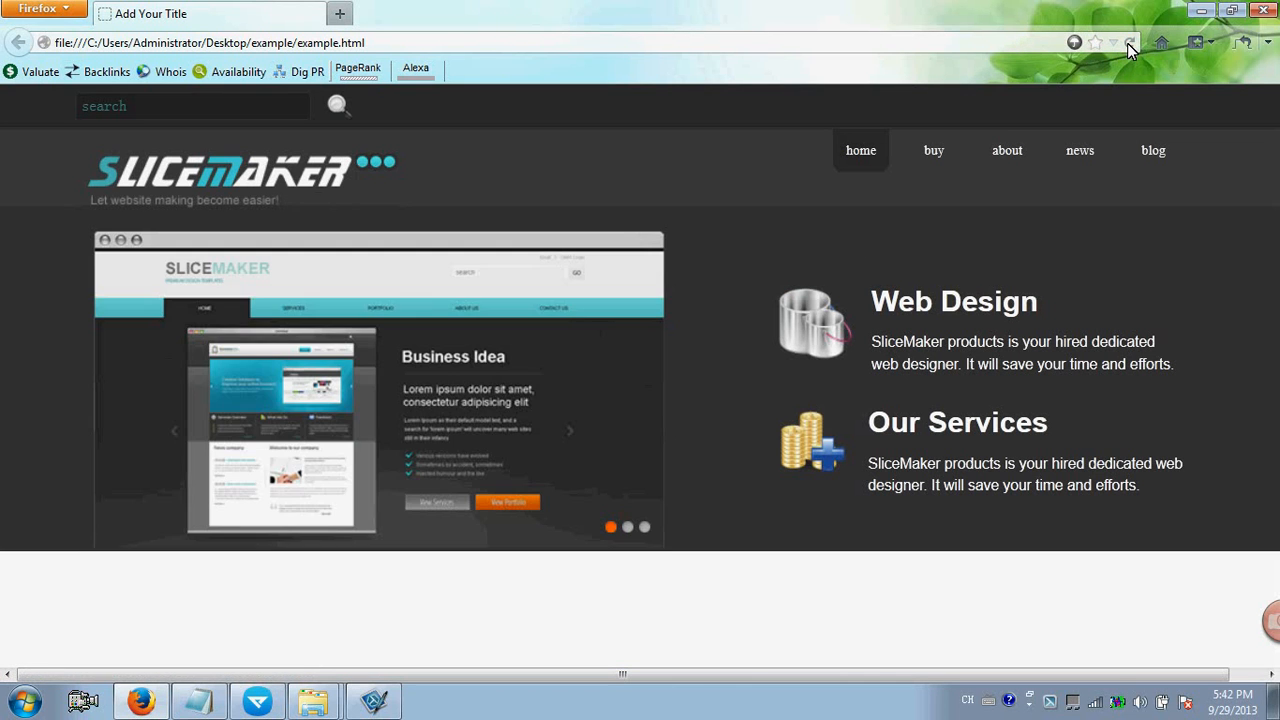
{"action": "left_click", "coordinate": [1130, 44]}
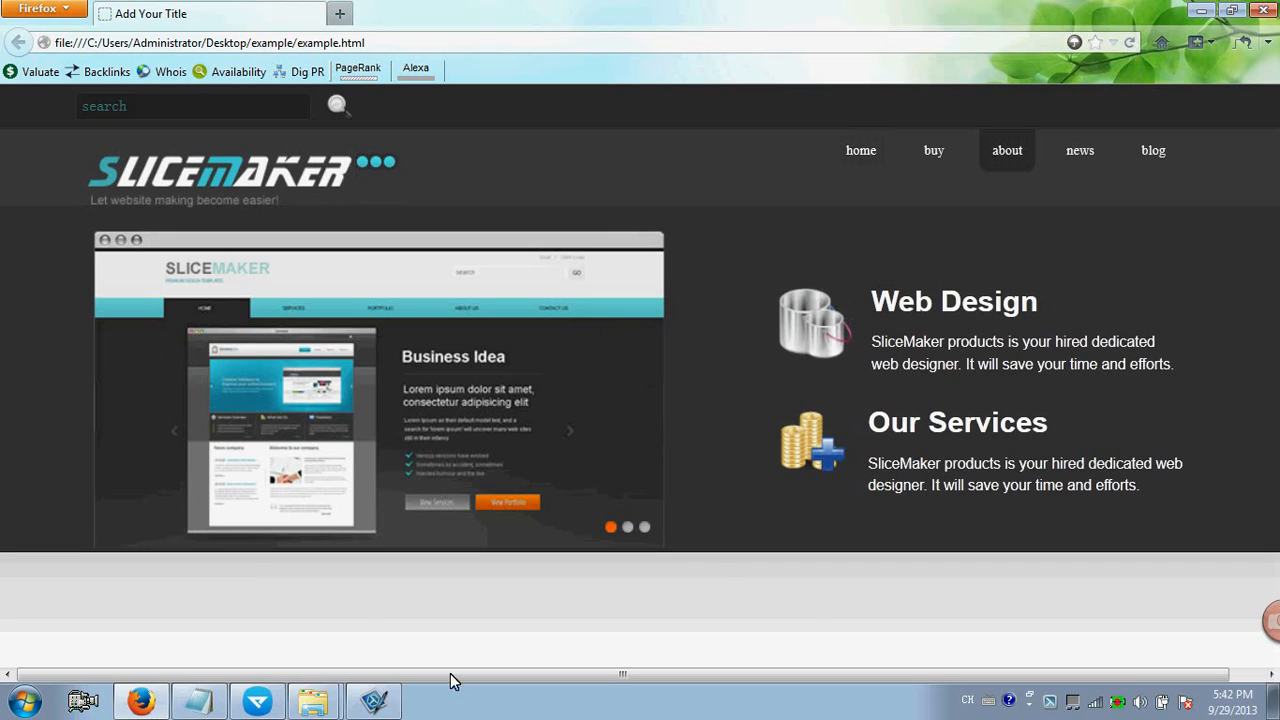
Return to SliceMaker and slice an inner container DIV in the Twitter band, full band height and aligned with the container above.
{"action": "mouse_move", "coordinate": [257, 702]}
{"action": "left_click", "coordinate": [358, 604]}
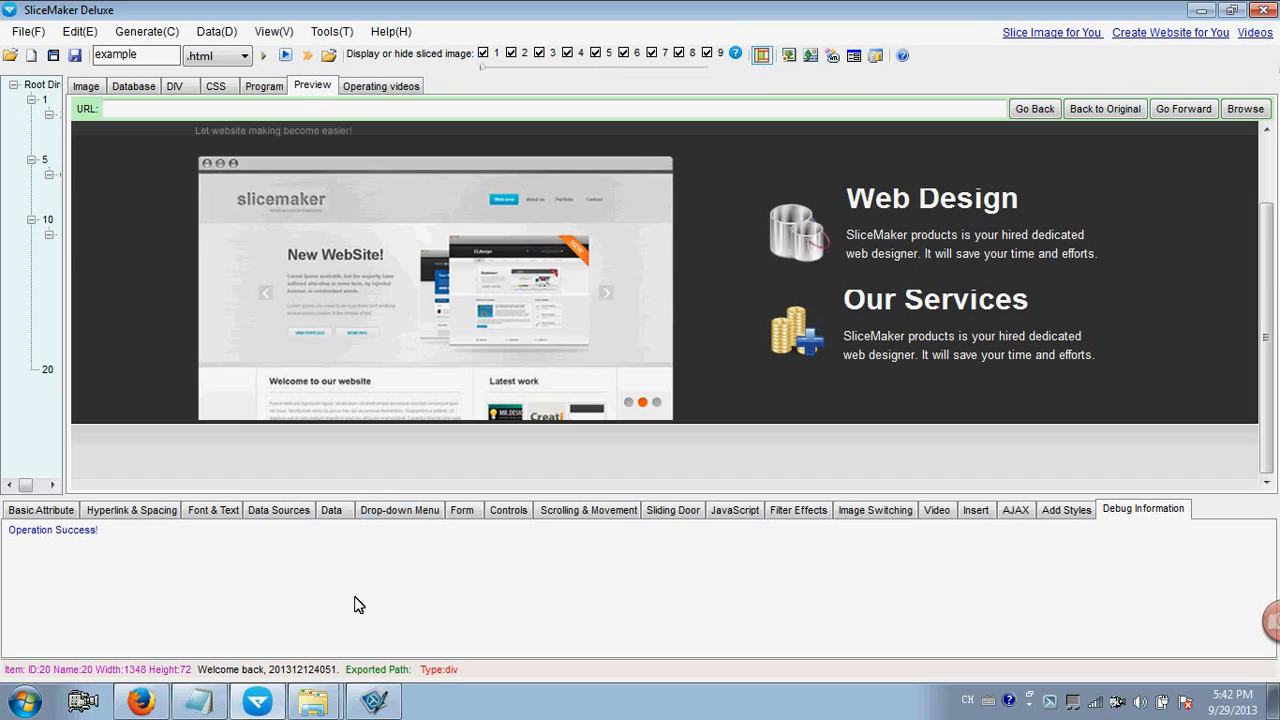
{"action": "left_click", "coordinate": [86, 87]}
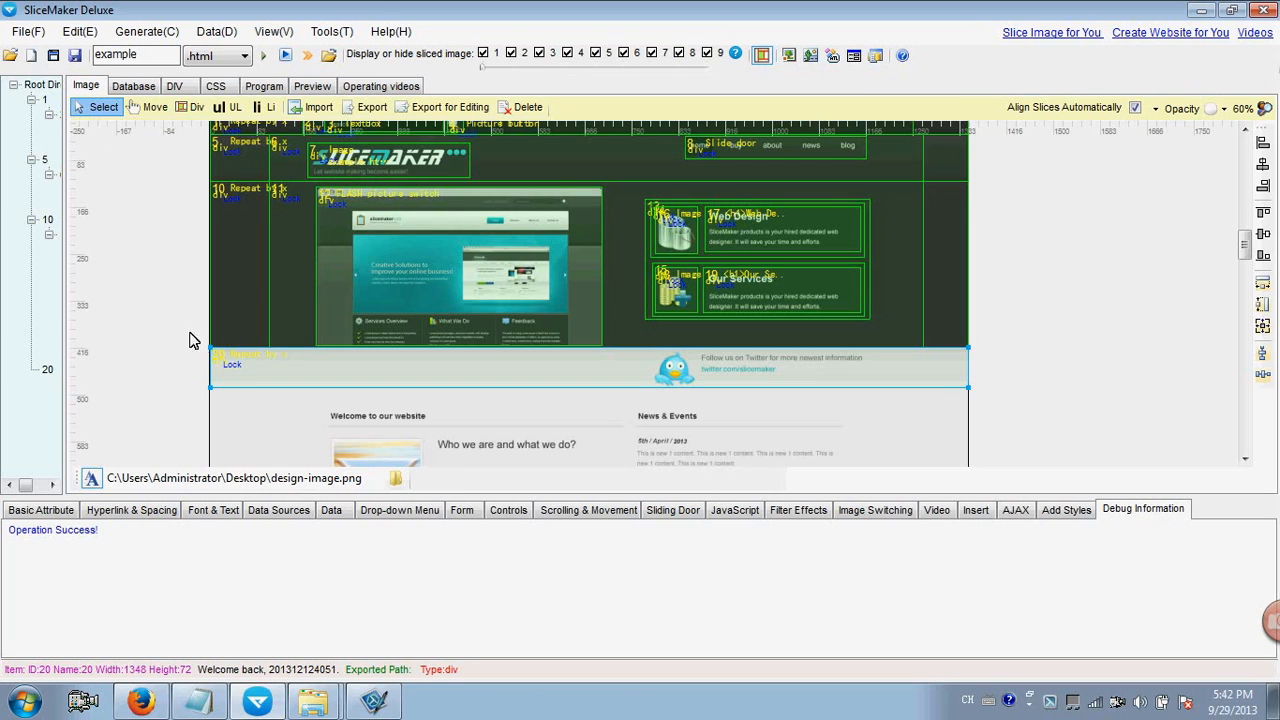
{"action": "left_click", "coordinate": [195, 108]}
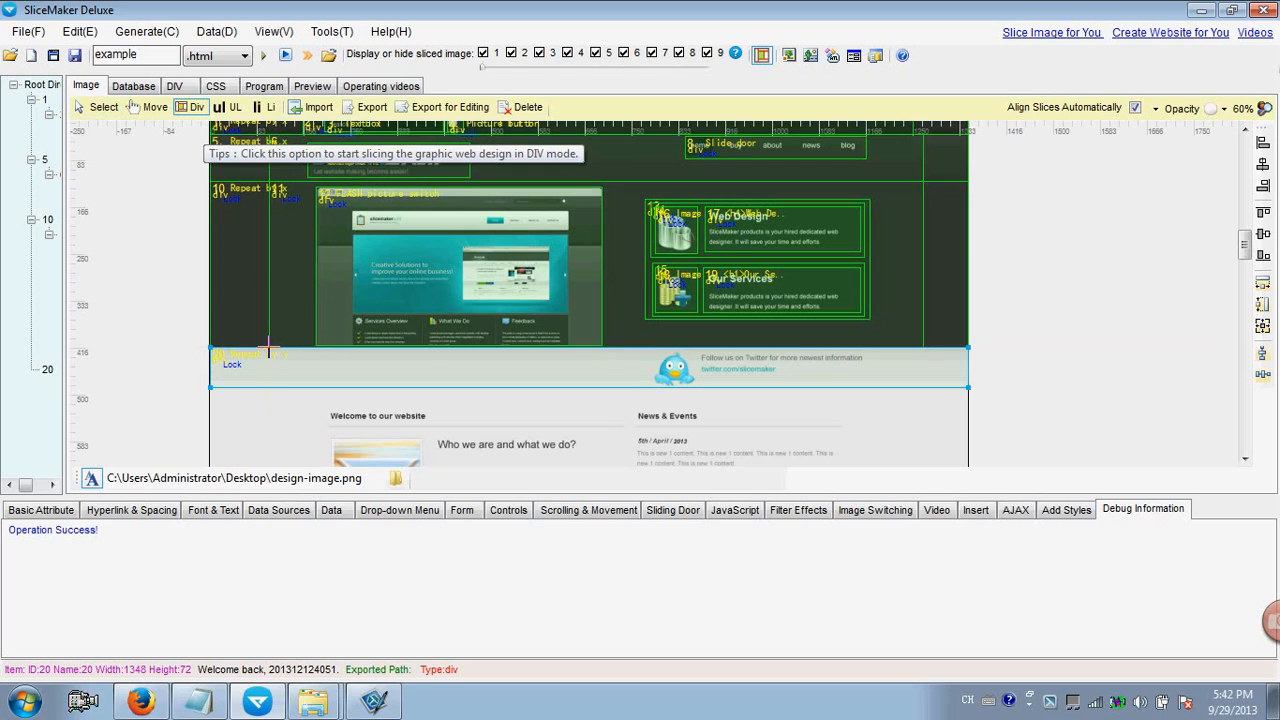
{"action": "left_click_drag", "start_coordinate": [268, 347], "coordinate": [924, 390]}
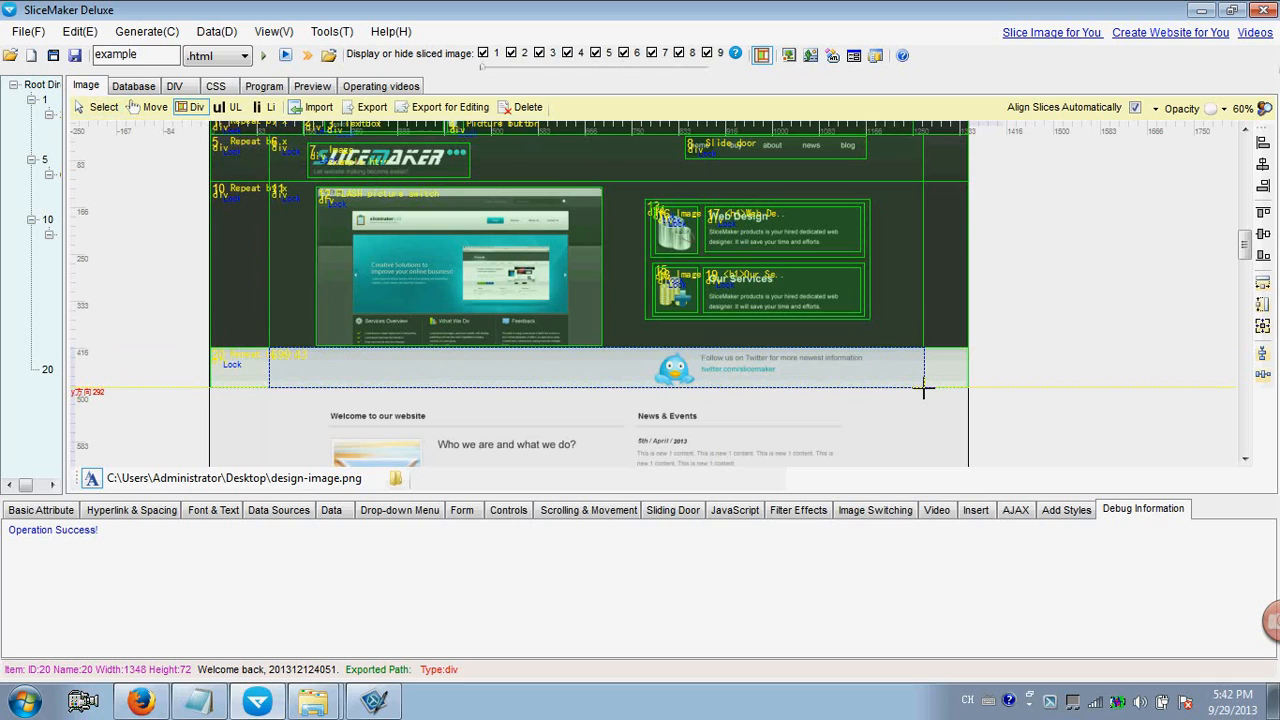
{"action": "left_click_drag", "start_coordinate": [924, 390], "coordinate": [924, 389]}
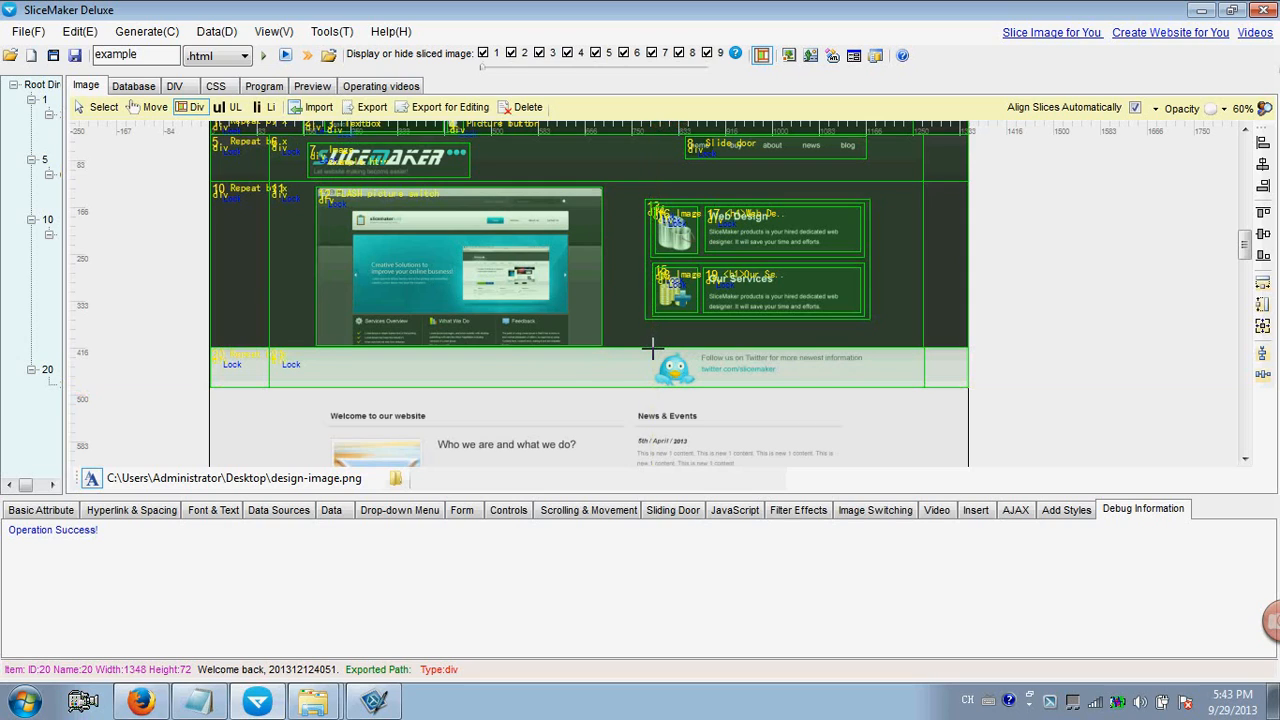
Slice a DIV about 77 by 72 px around the Twitter bird and another about 323 by 40 px around the adjacent text.
{"action": "left_click_drag", "start_coordinate": [652, 348], "coordinate": [694, 389]}
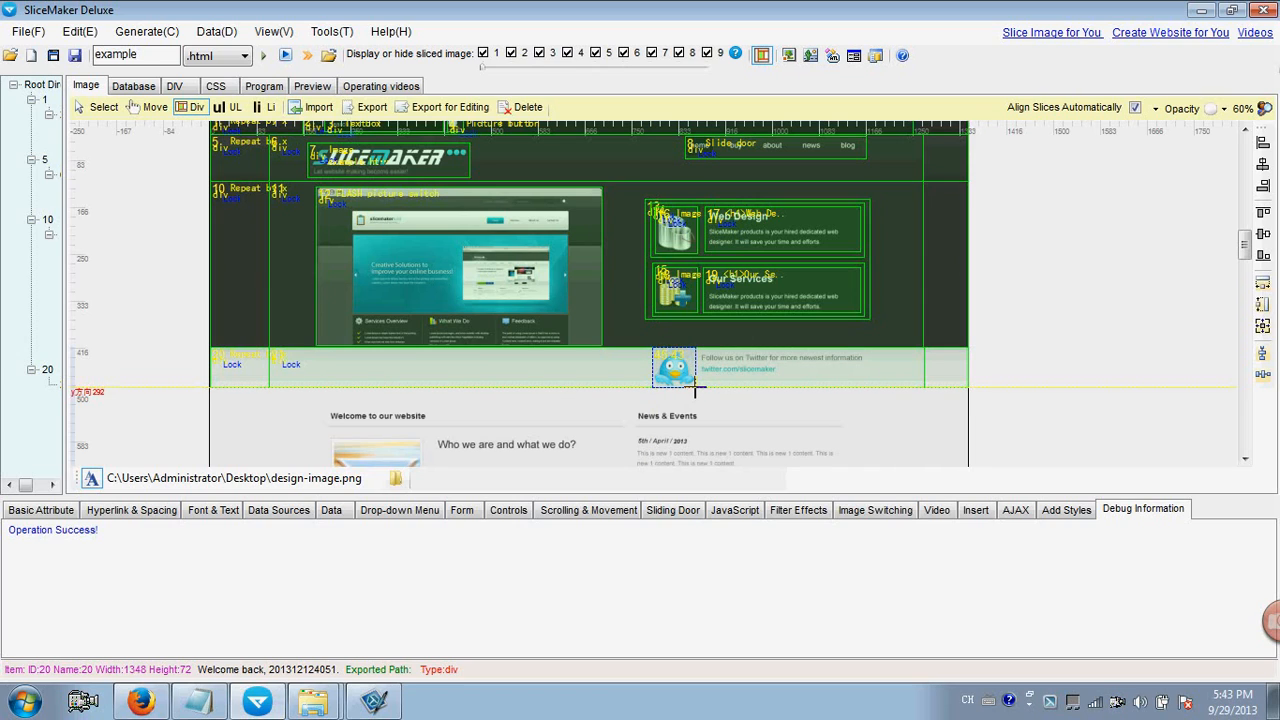
{"action": "left_click_drag", "start_coordinate": [695, 390], "coordinate": [696, 389]}
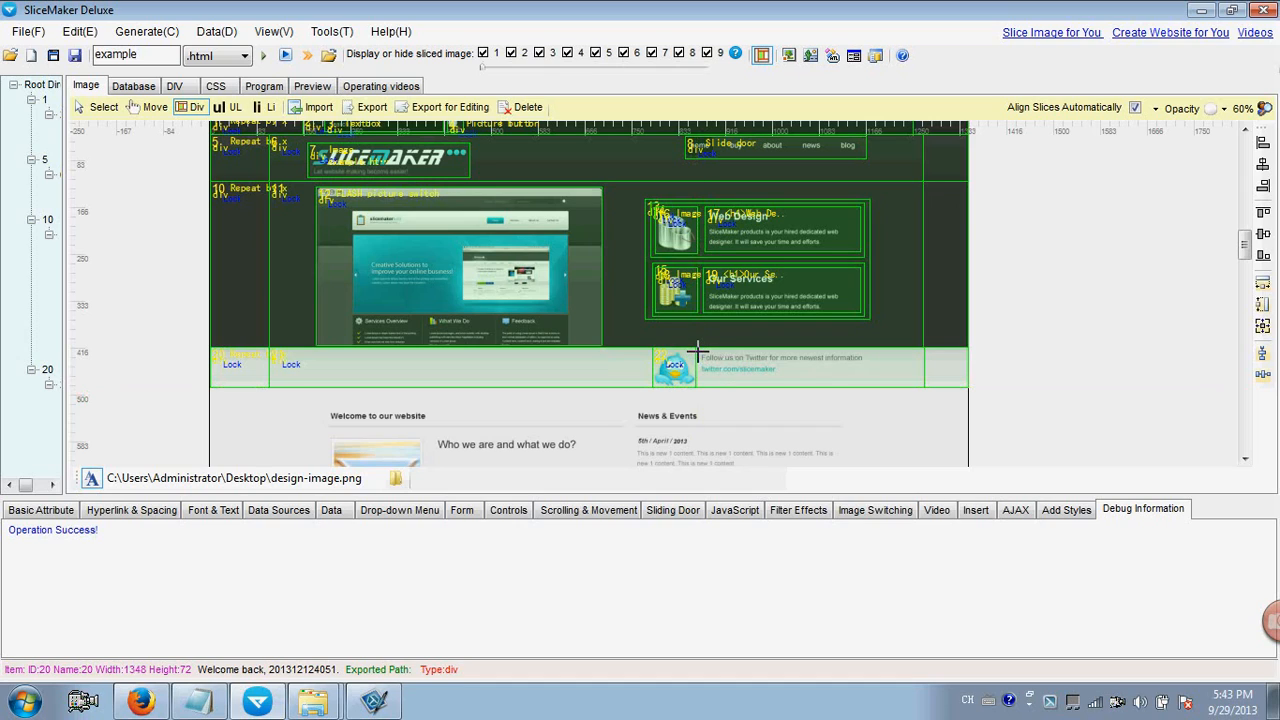
{"action": "left_click_drag", "start_coordinate": [738, 362], "coordinate": [883, 377]}
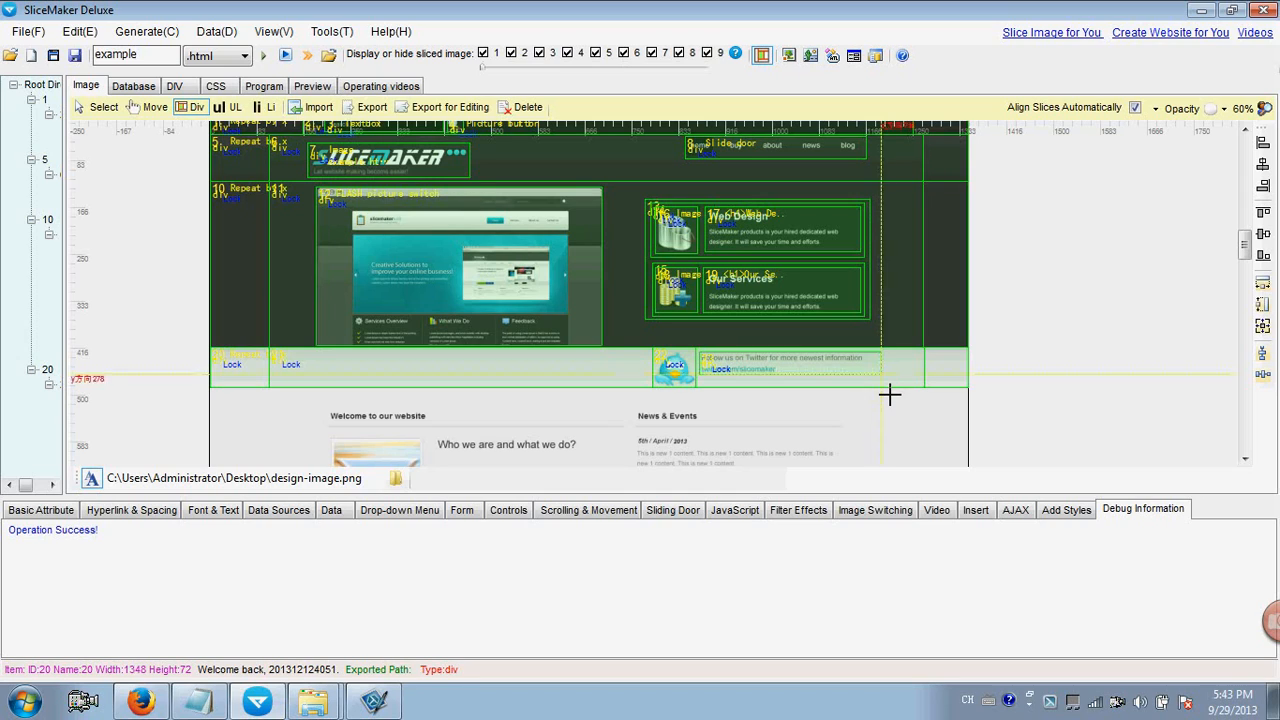
Set the Twitter bird slice as an image.
{"action": "left_click", "coordinate": [100, 107]}
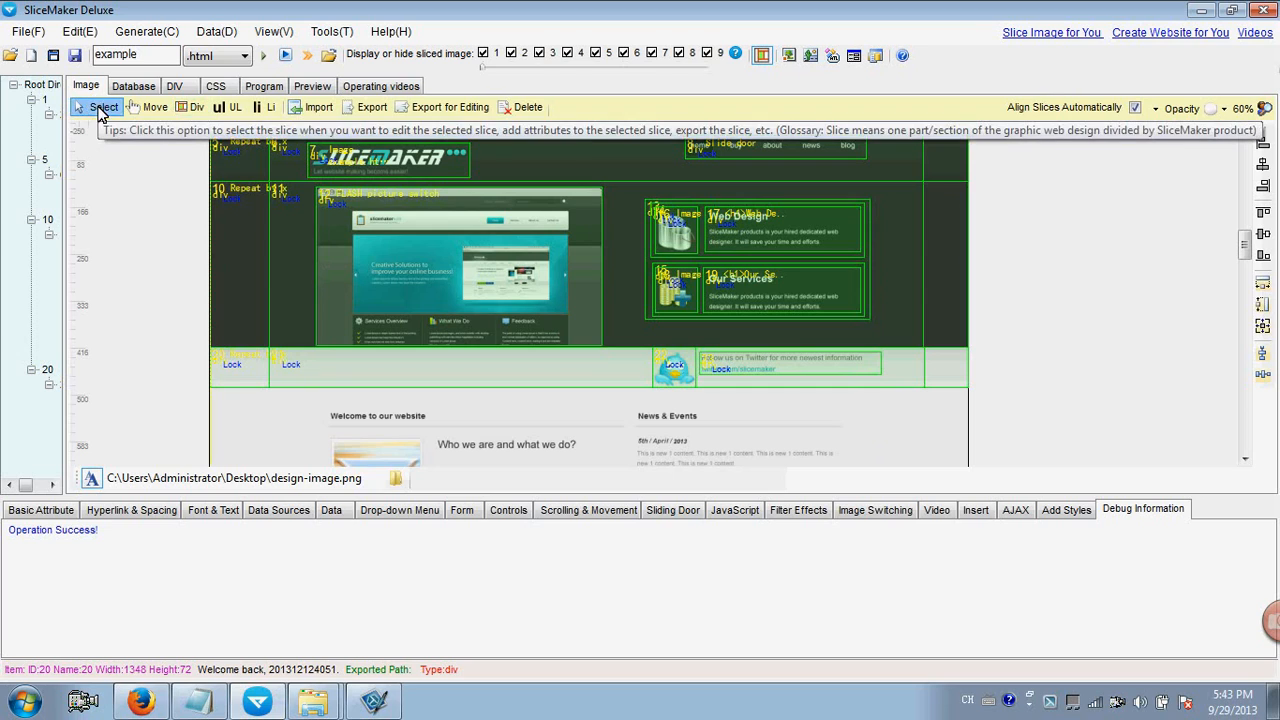
{"action": "left_click", "coordinate": [662, 367]}
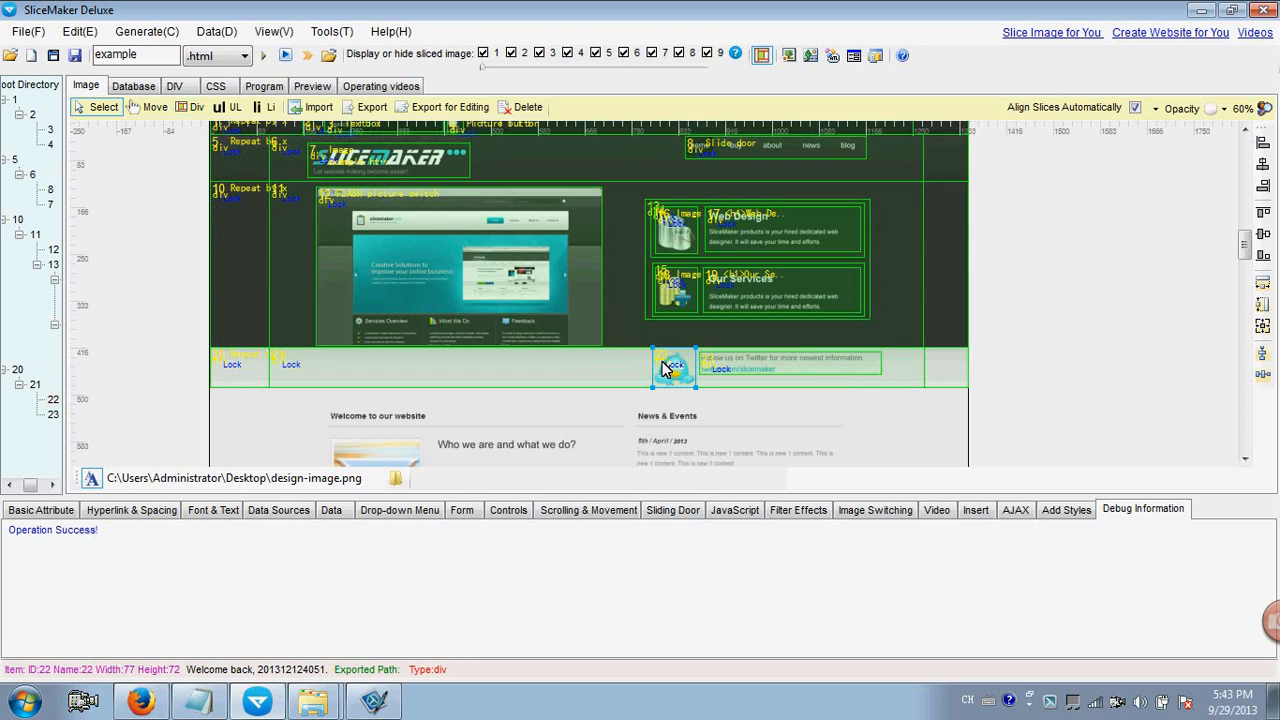
{"action": "left_click", "coordinate": [62, 510]}
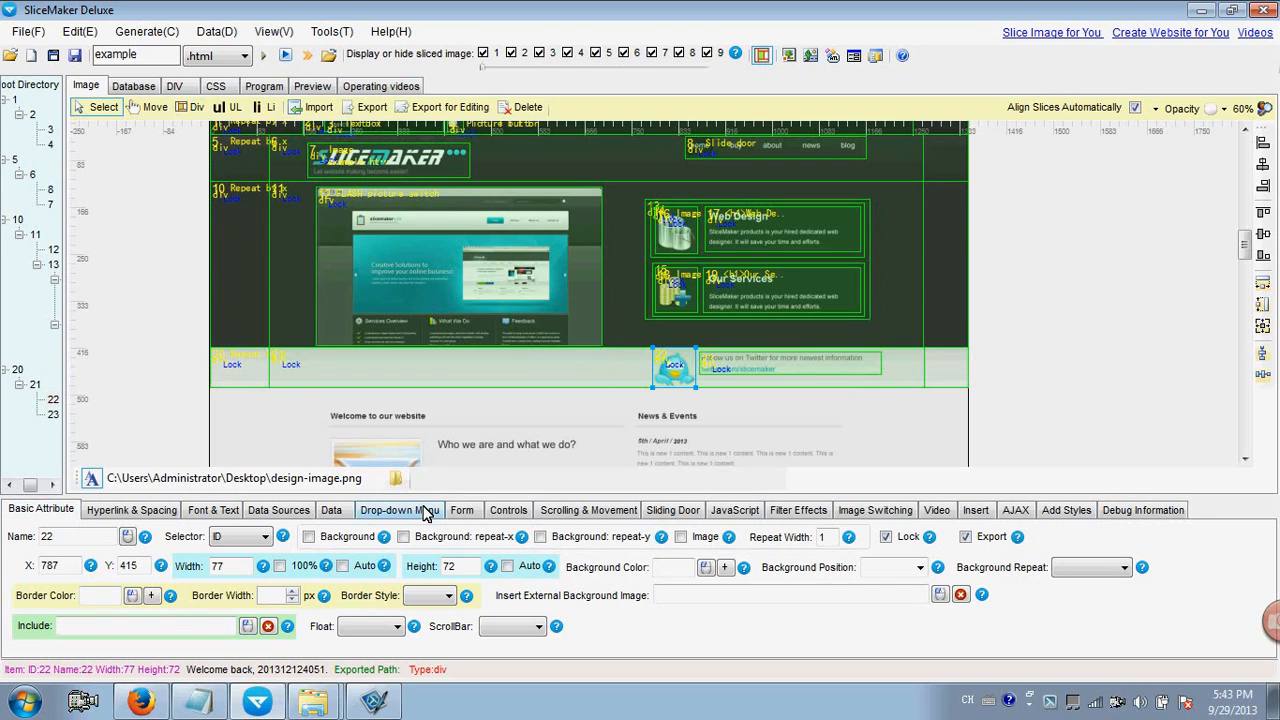
{"action": "left_click", "coordinate": [681, 537]}
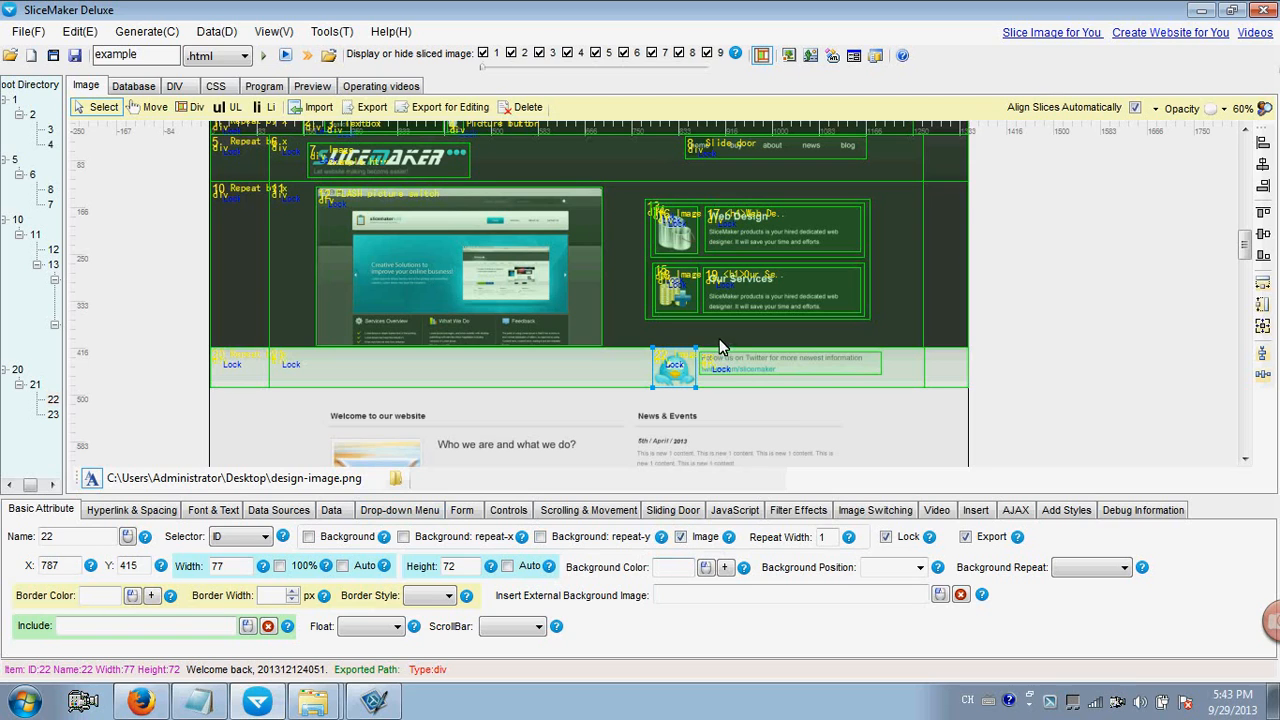
With the Twitter text slice selected, copy "Follow us on Twitter for more newest information" and "twitter.com/slicemaker" from texts.txt in Notepad and return to SliceMaker.
{"action": "left_click", "coordinate": [728, 368]}
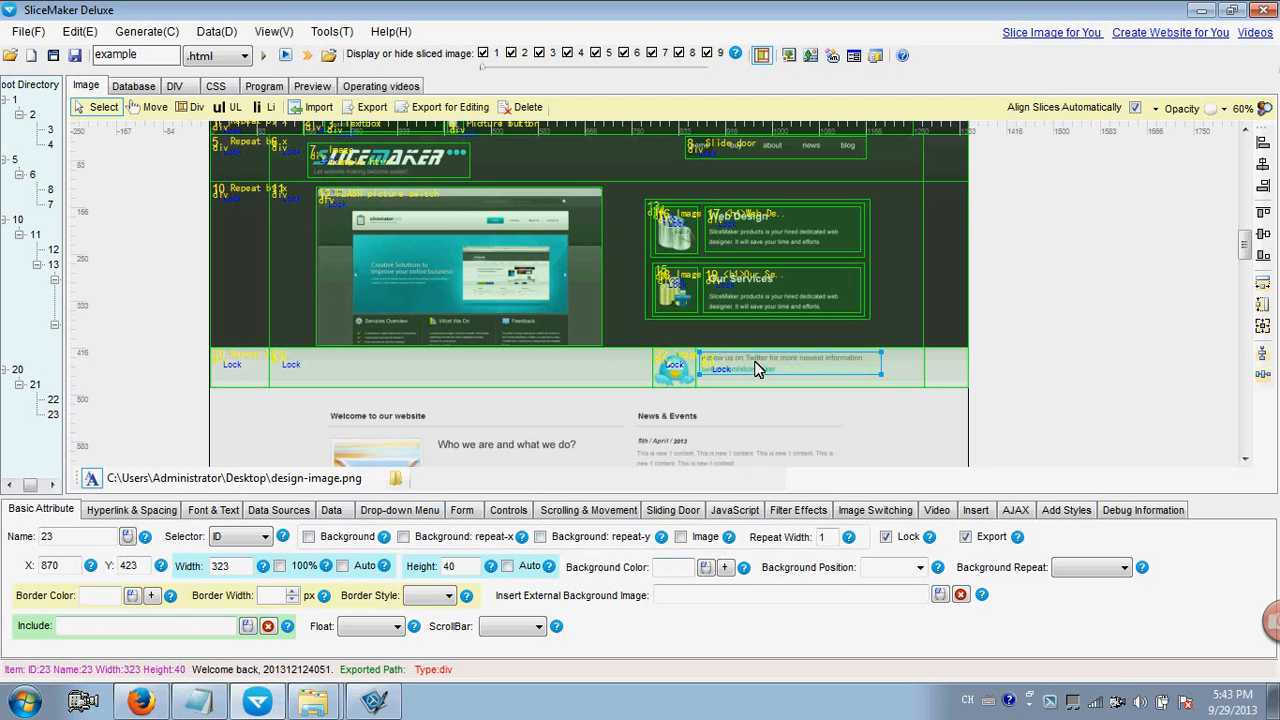
{"action": "left_click", "coordinate": [199, 701]}
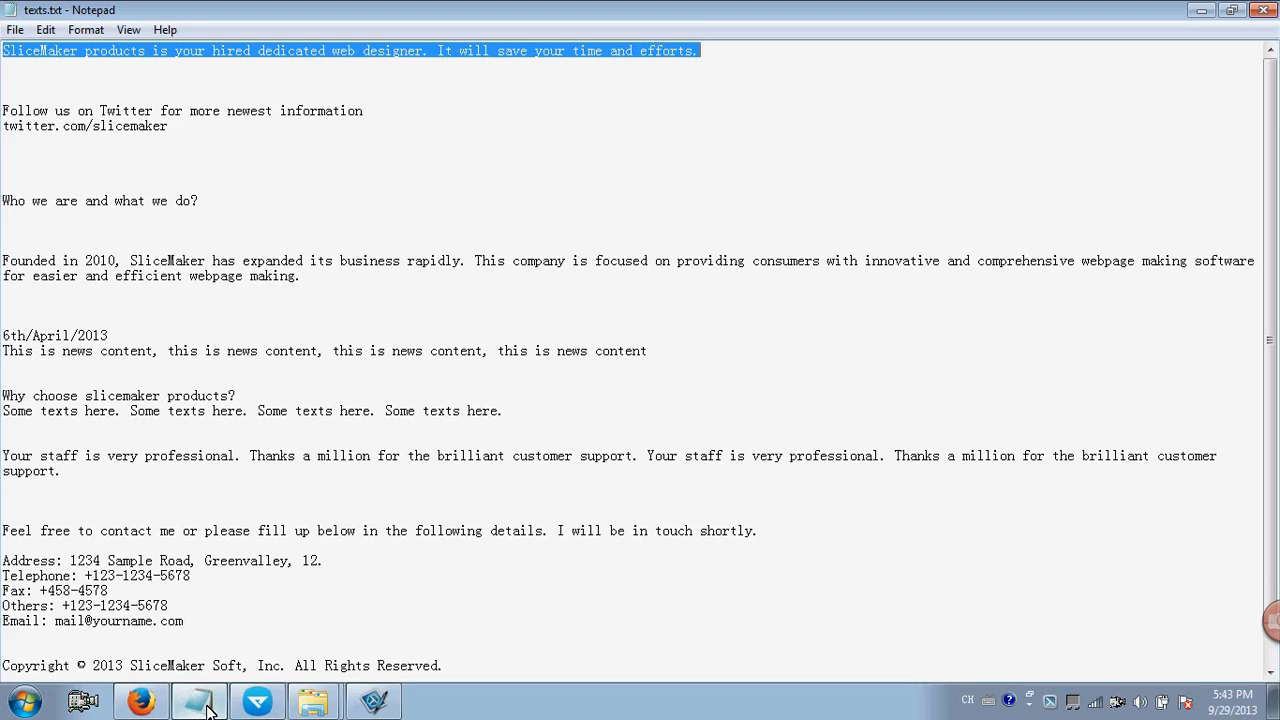
{"action": "left_click_drag", "start_coordinate": [3, 110], "coordinate": [172, 126]}
{"action": "key", "text": "ctrl+c"}
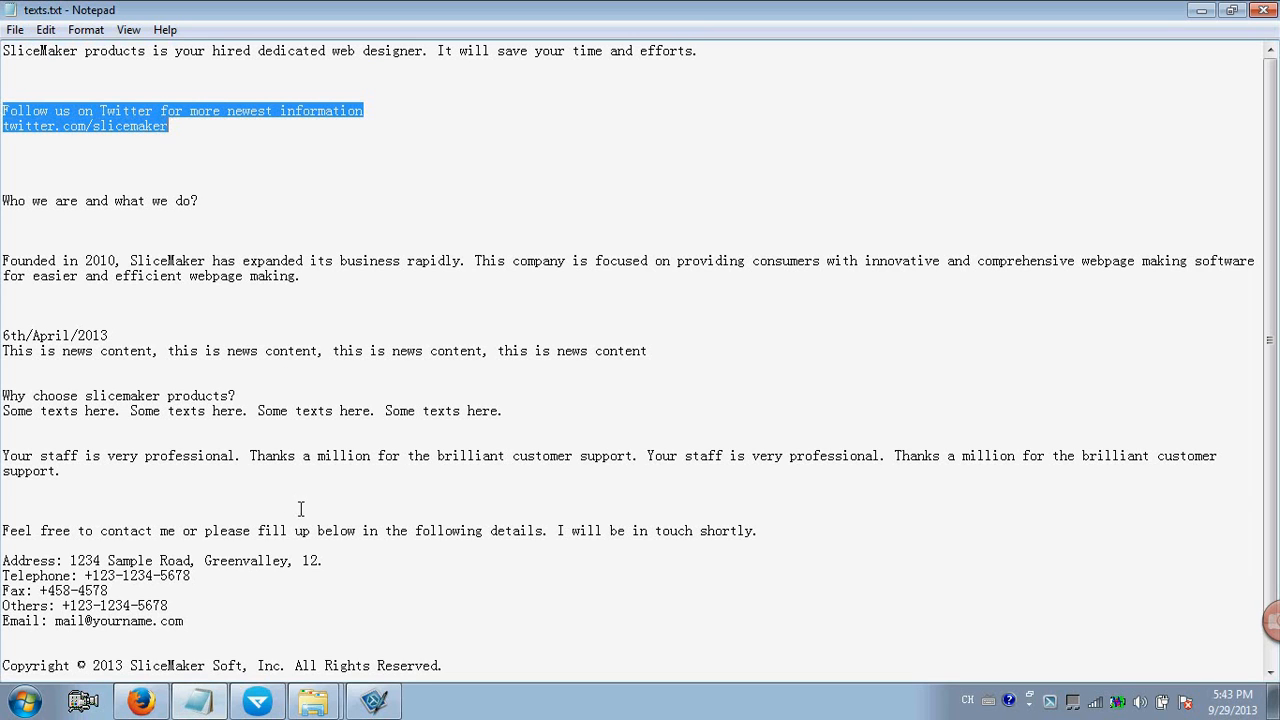
{"action": "left_click", "coordinate": [257, 701]}
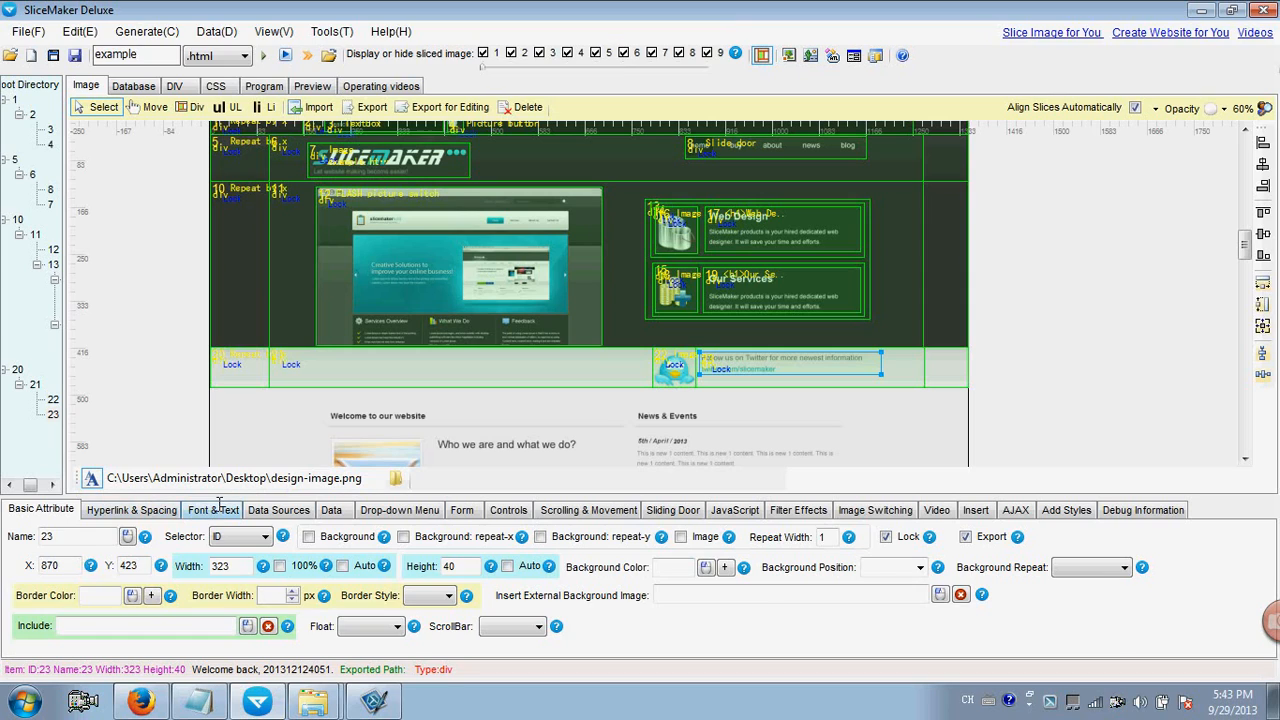
Insert the copied text "Follow us on Twitter for more newest information" and "twitter.com/slicemaker" as HTML text in the Twitter text slice.
{"action": "left_click", "coordinate": [212, 510]}
{"action": "left_click", "coordinate": [339, 532]}
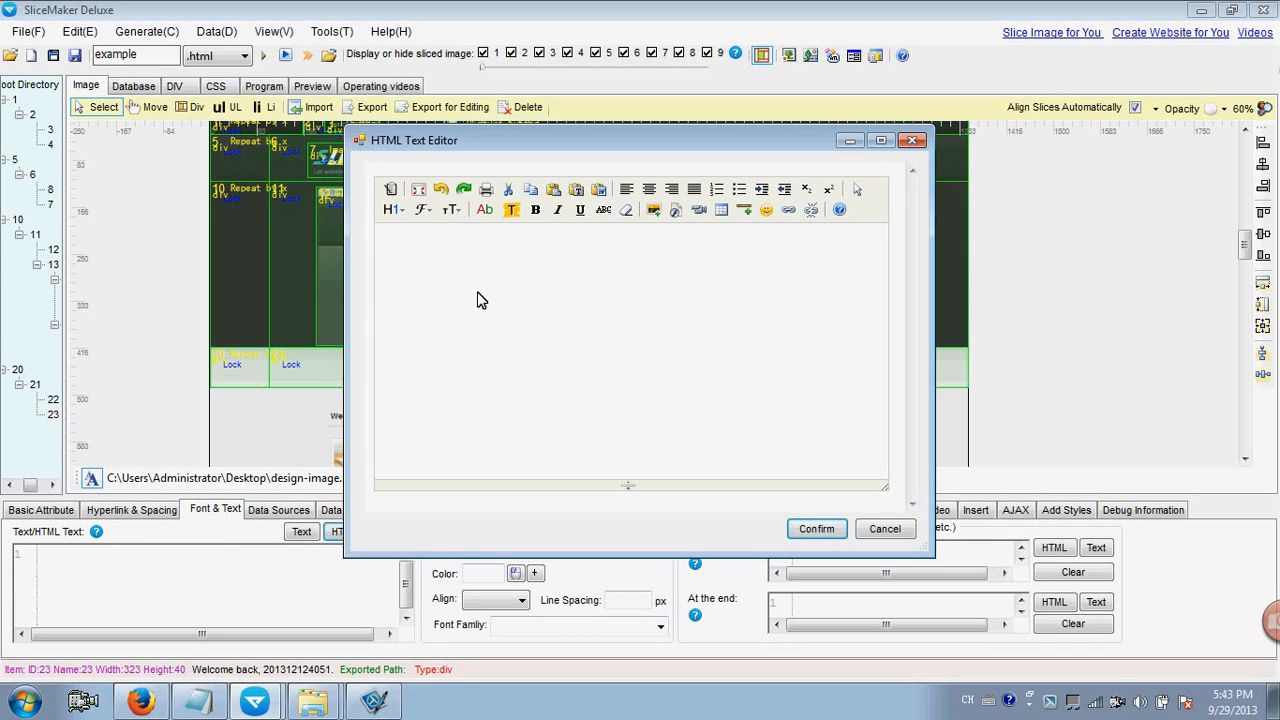
{"action": "key", "text": "ctrl+v"}
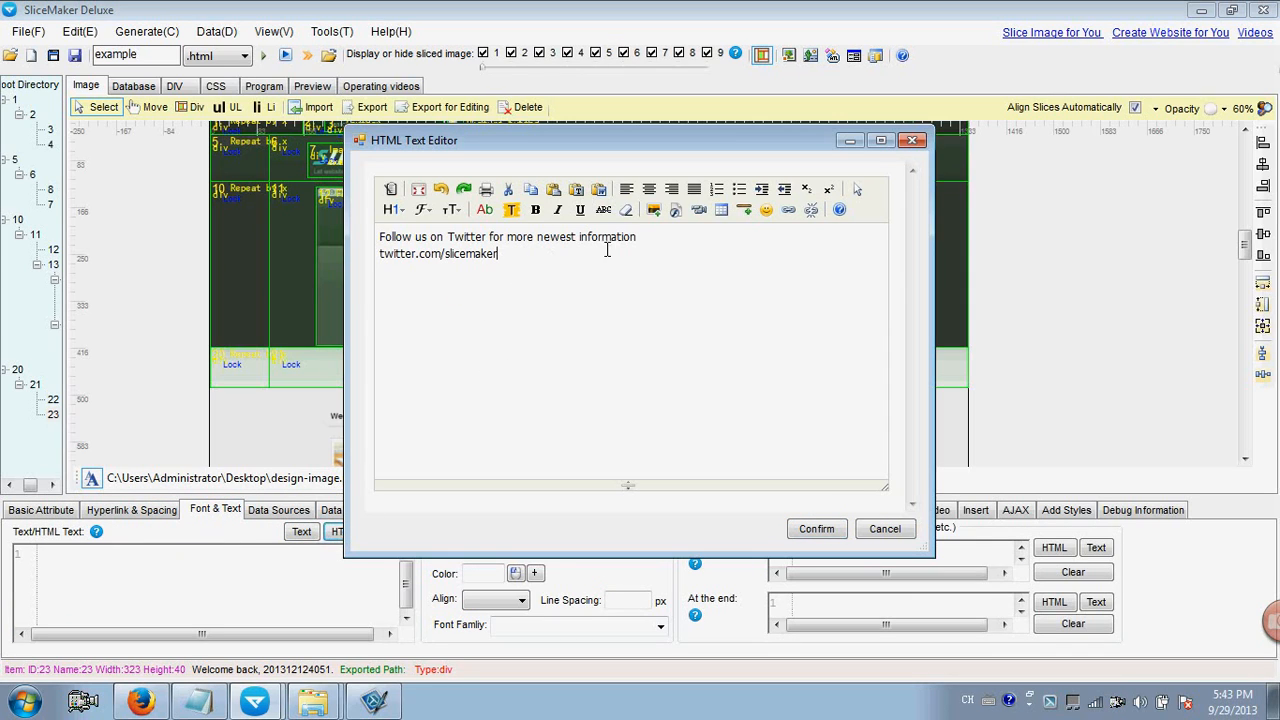
{"action": "left_click", "coordinate": [816, 530]}
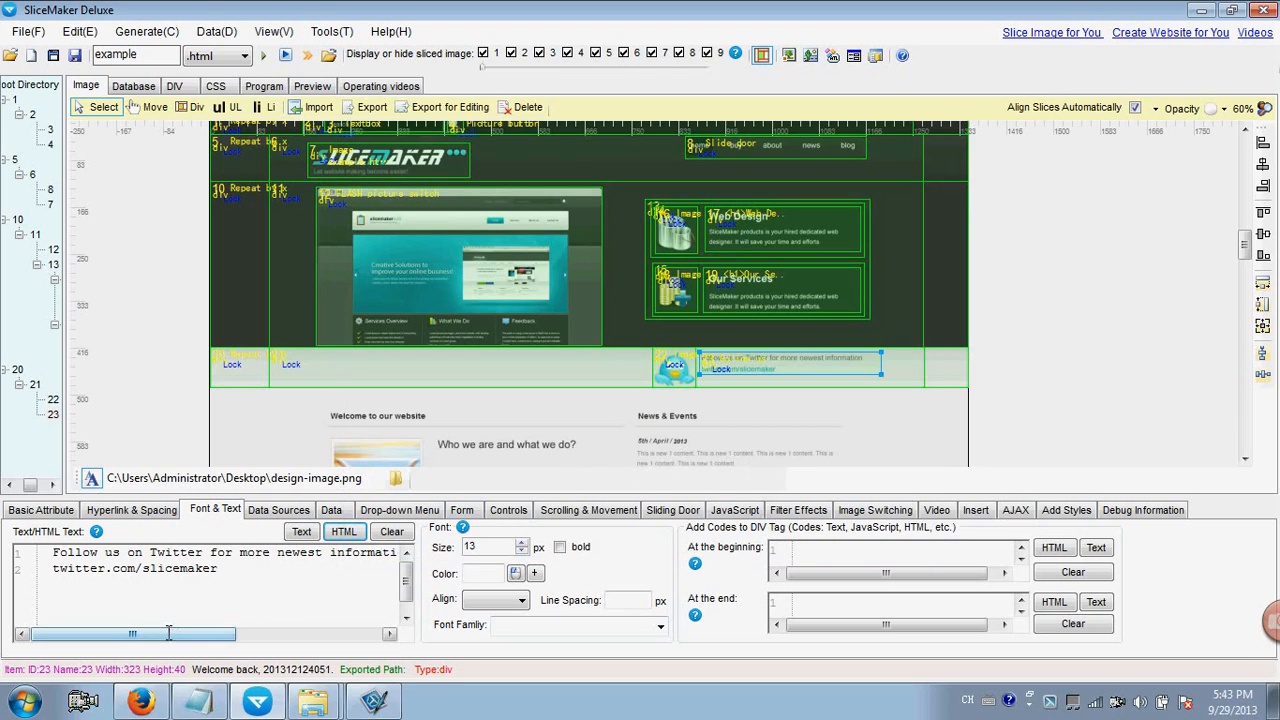
{"action": "mouse_move", "coordinate": [194, 634]}
{"action": "left_mouse_down"}
{"action": "mouse_move", "coordinate": [340, 634]}
{"action": "mouse_move", "coordinate": [176, 634]}
{"action": "left_mouse_up"}
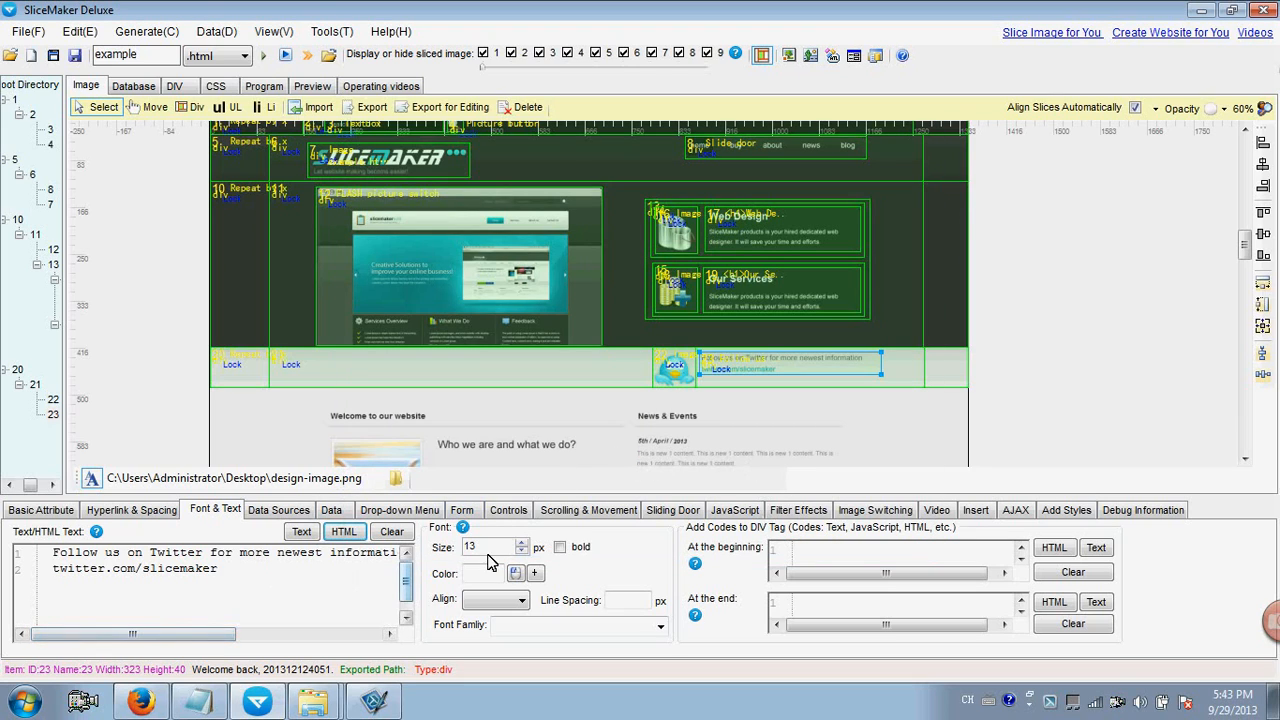
Set the Twitter text's color to dark grayish teal and its font family to Arial, 'Times New Roman', Times, serif.
{"action": "left_click", "coordinate": [515, 572]}
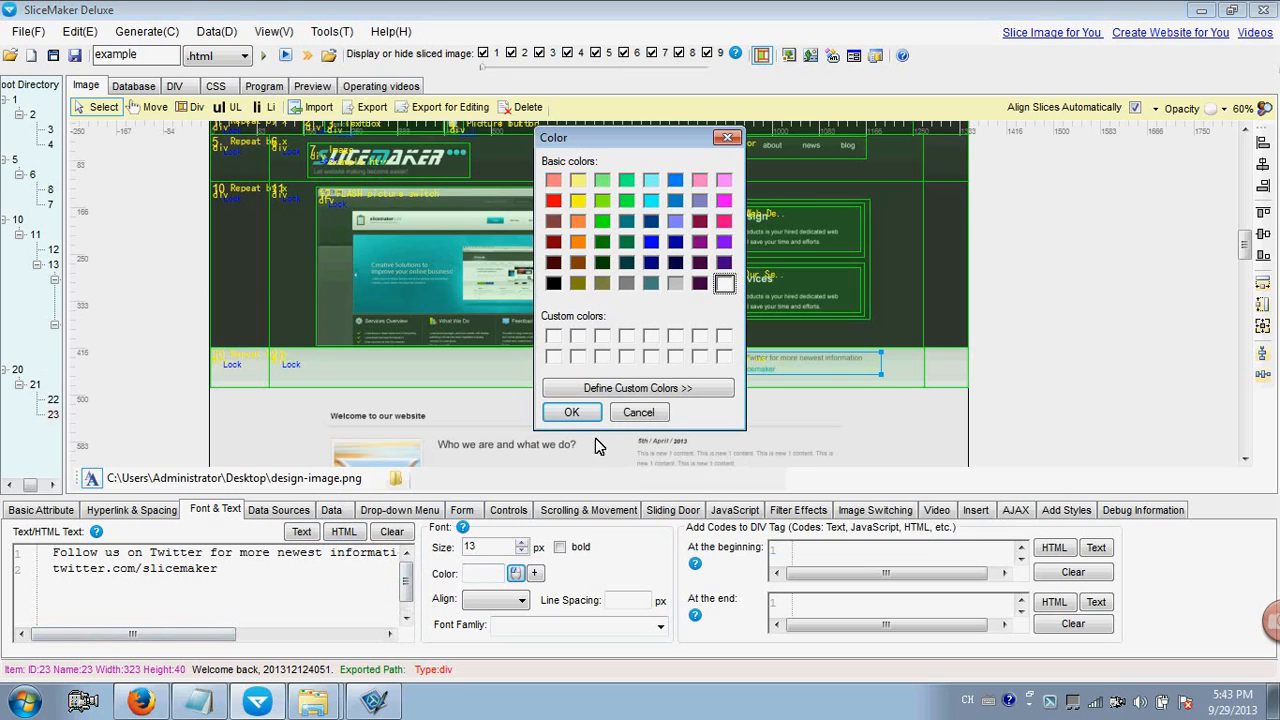
{"action": "left_click", "coordinate": [626, 284]}
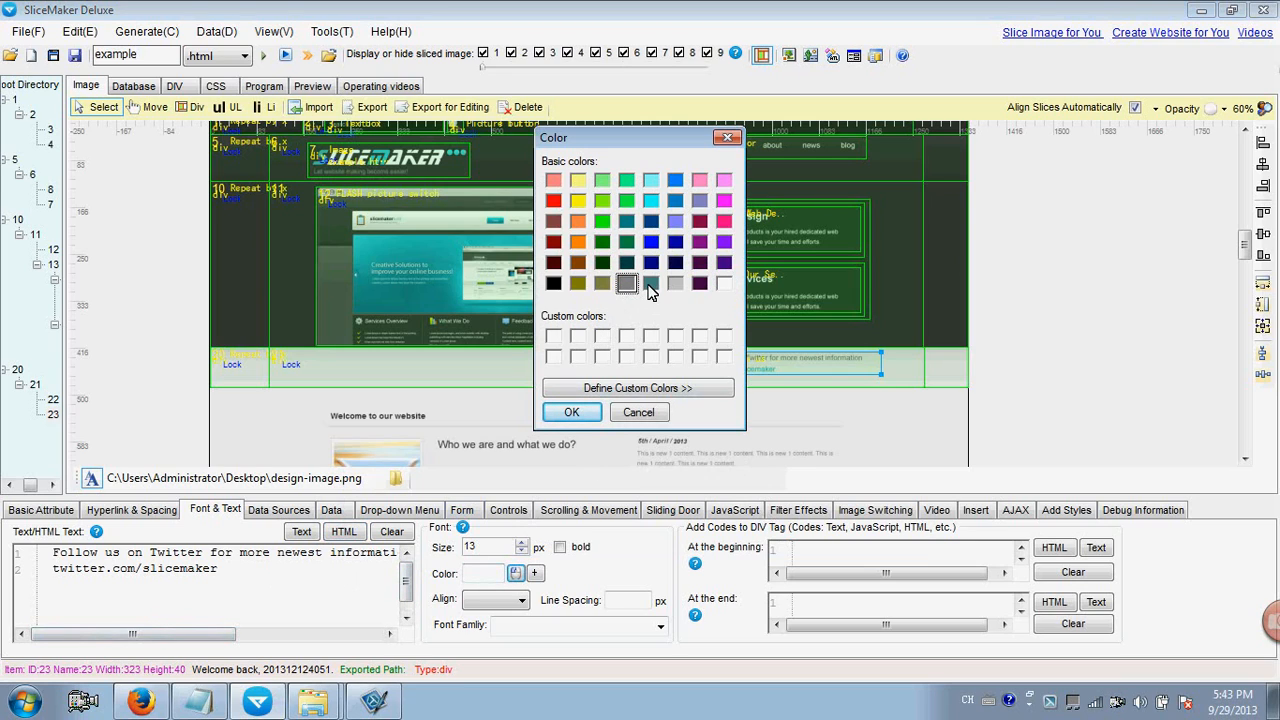
{"action": "left_click", "coordinate": [650, 284]}
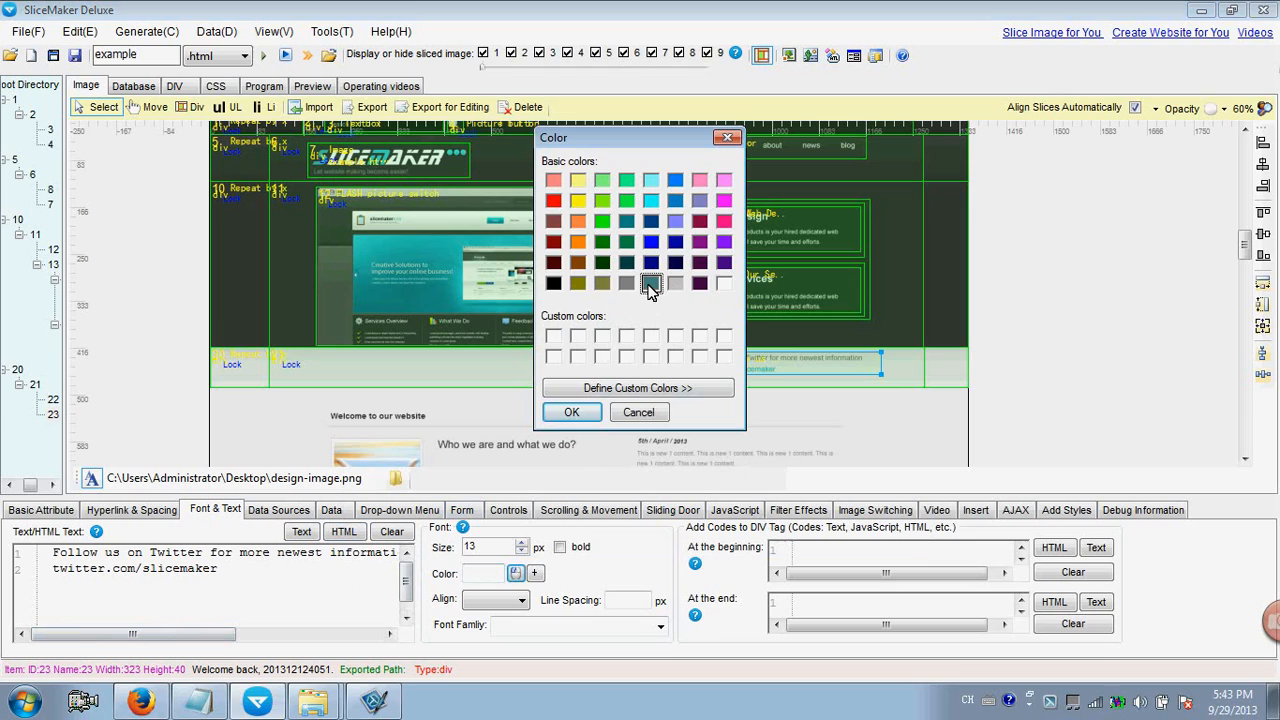
{"action": "left_click", "coordinate": [572, 412]}
{"action": "left_click", "coordinate": [660, 625]}
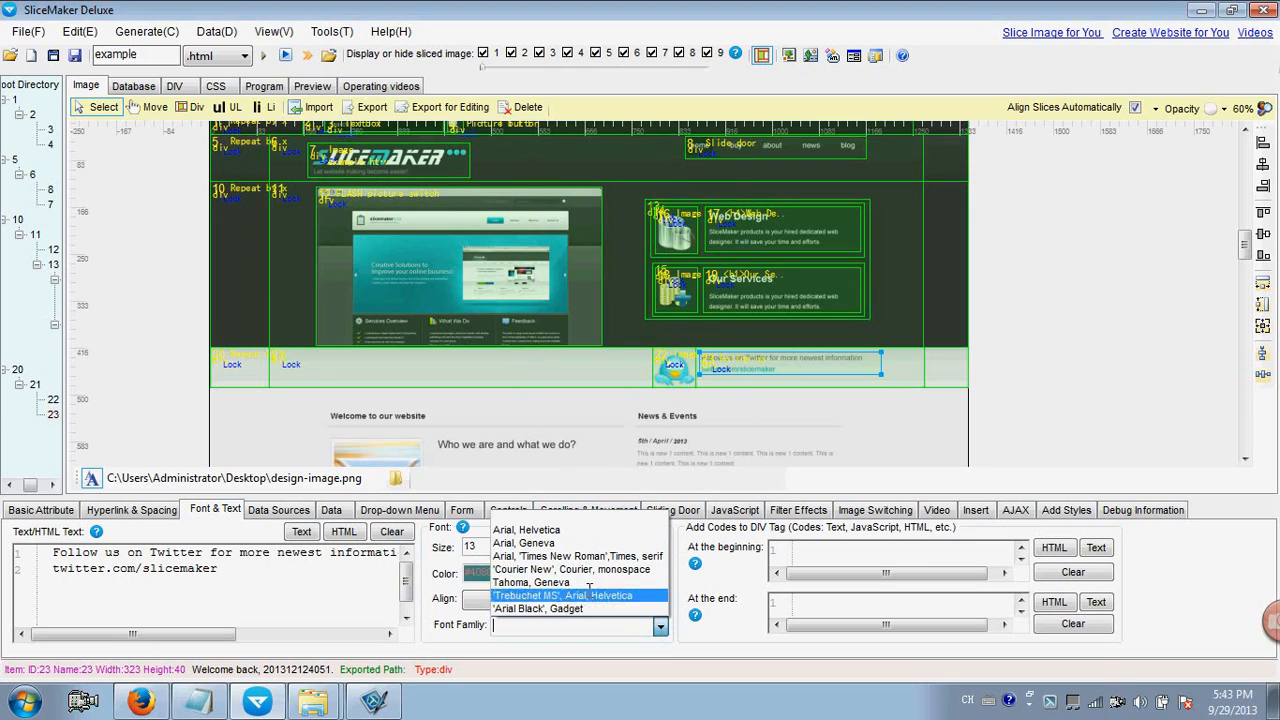
{"action": "left_click", "coordinate": [572, 566]}
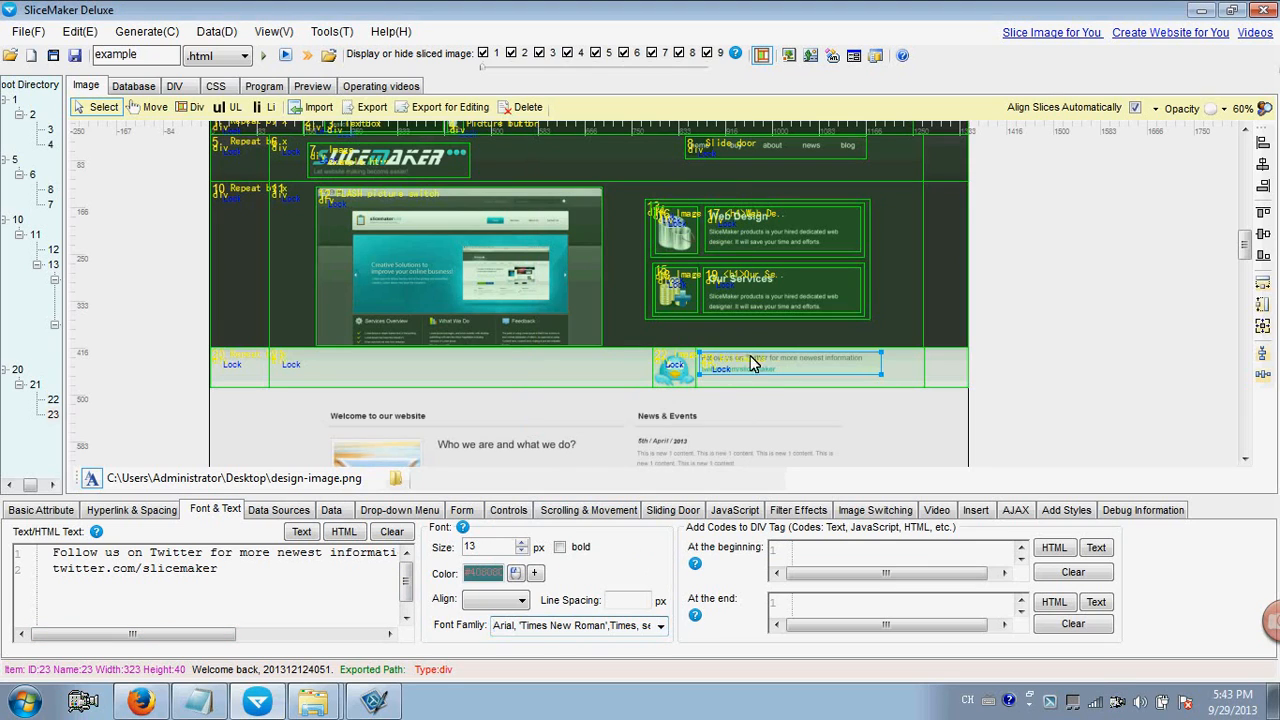
Generate the DIV and CSS code with the Twitter section and export it to C:\Users\Administrator\Desktop\example.
{"action": "left_click", "coordinate": [268, 58]}
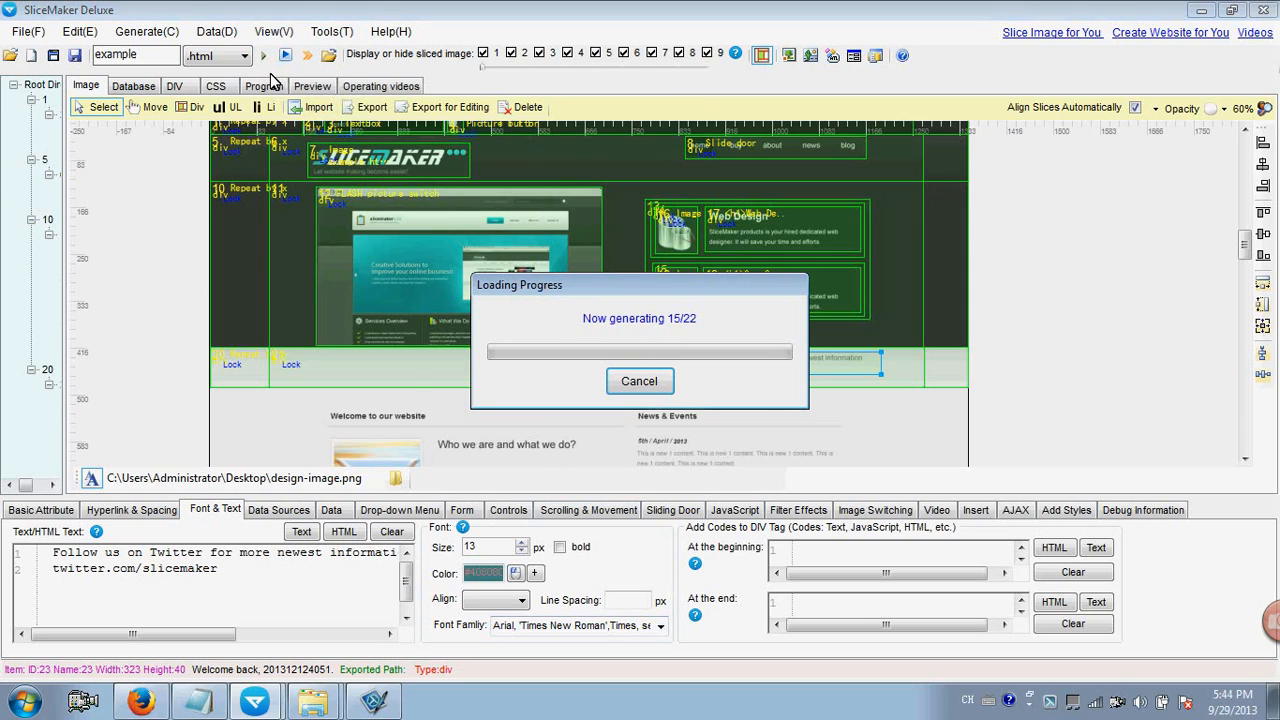
{"action": "left_click", "coordinate": [712, 416]}
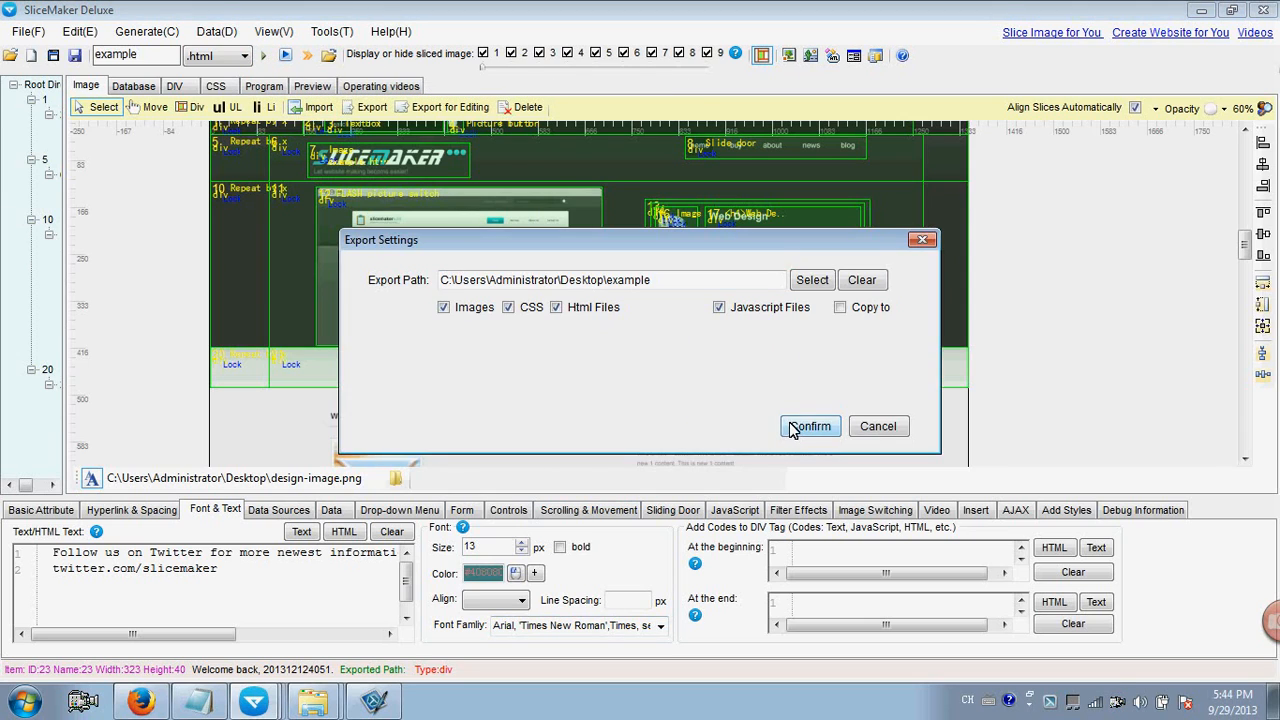
{"action": "left_click", "coordinate": [795, 430]}
{"action": "left_click", "coordinate": [731, 414]}
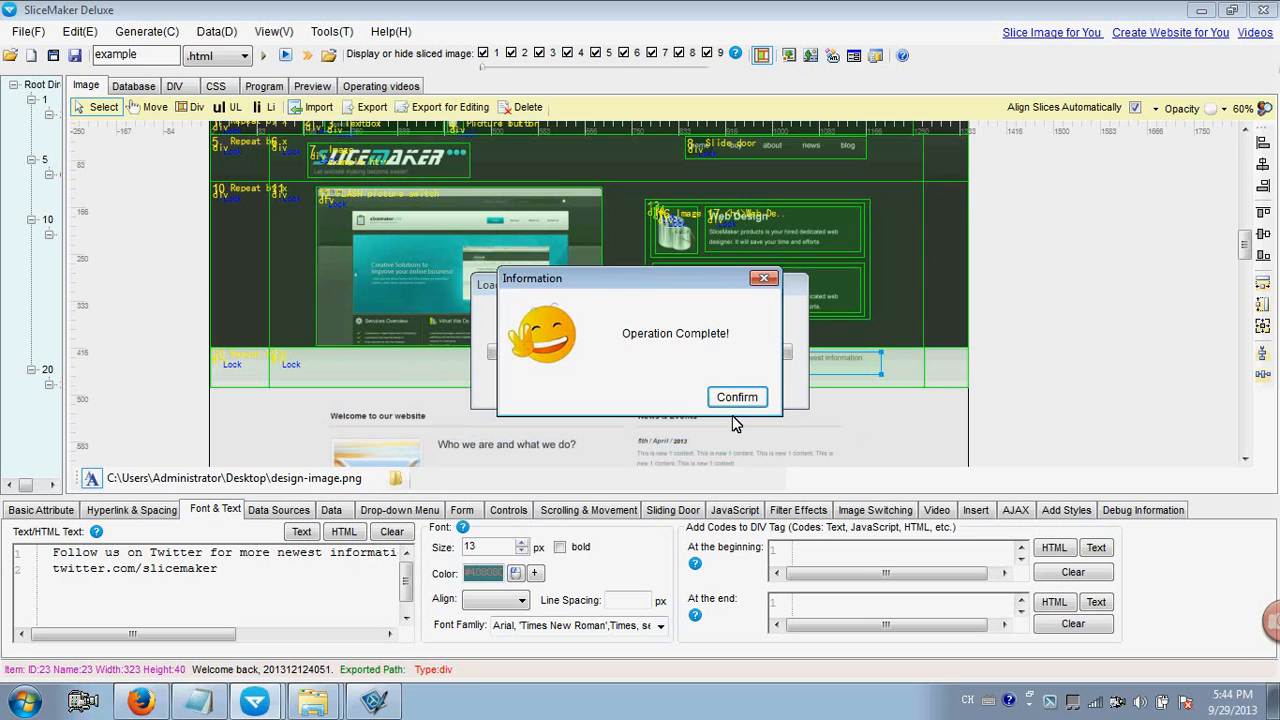
{"action": "left_click", "coordinate": [736, 398]}
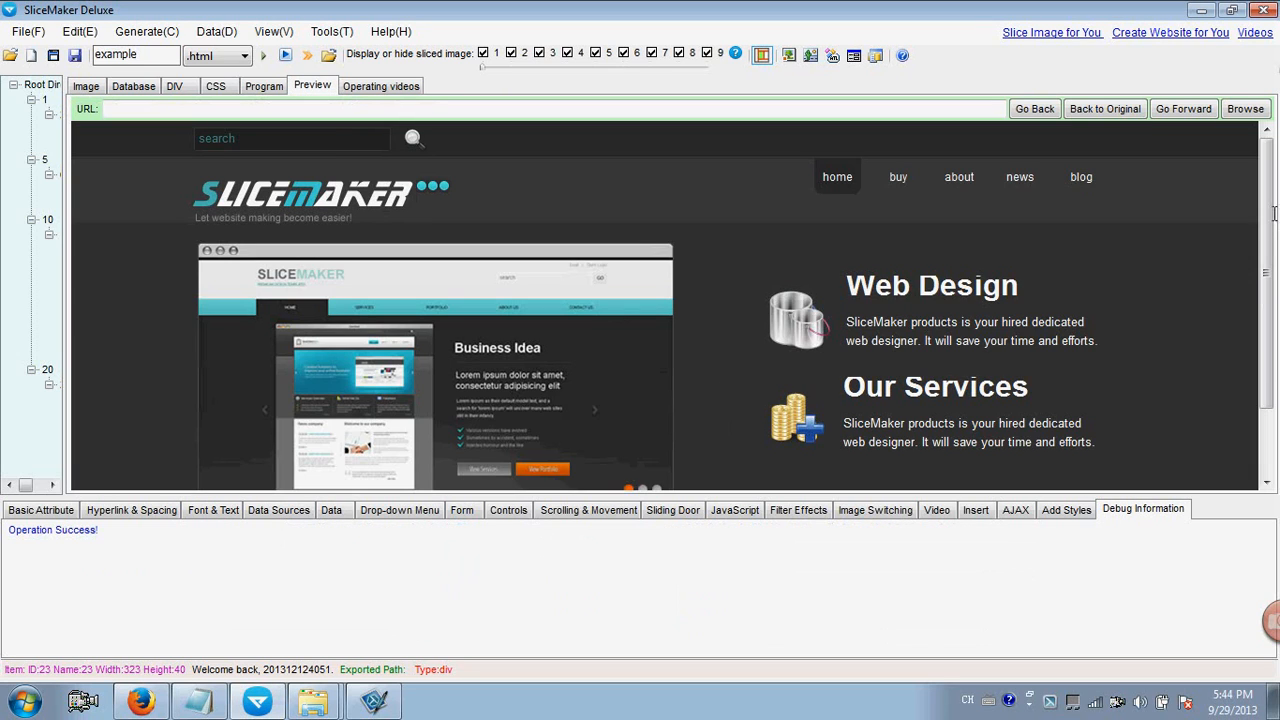
Examine the Twitter band in the page preview, checking the bird image and both lines of text.
{"action": "scroll", "coordinate": [1274, 213], "scroll_direction": "down", "scroll_amount": 2}
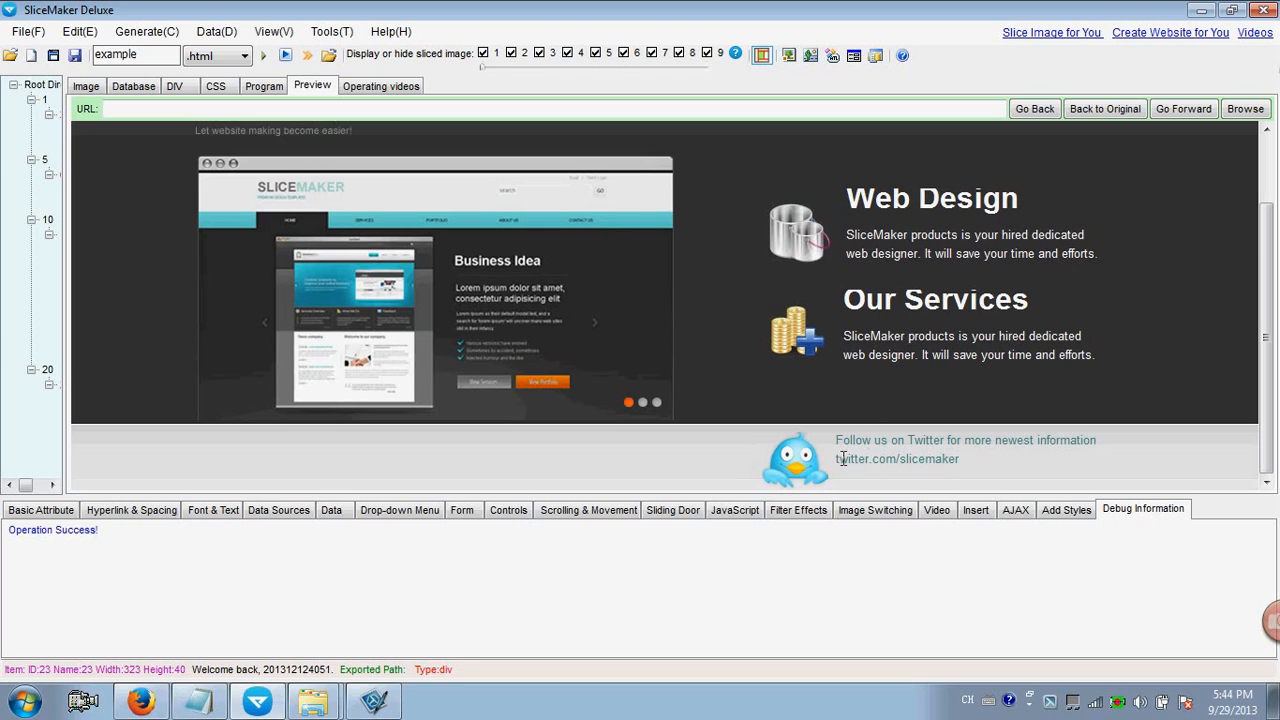
{"action": "left_click_drag", "start_coordinate": [843, 458], "coordinate": [960, 458]}
{"action": "left_click", "coordinate": [960, 460]}
{"action": "left_click_drag", "start_coordinate": [838, 440], "coordinate": [1090, 432]}
{"action": "left_click", "coordinate": [1088, 432]}
{"action": "left_click_drag", "start_coordinate": [838, 459], "coordinate": [980, 456]}
{"action": "left_click", "coordinate": [980, 456]}
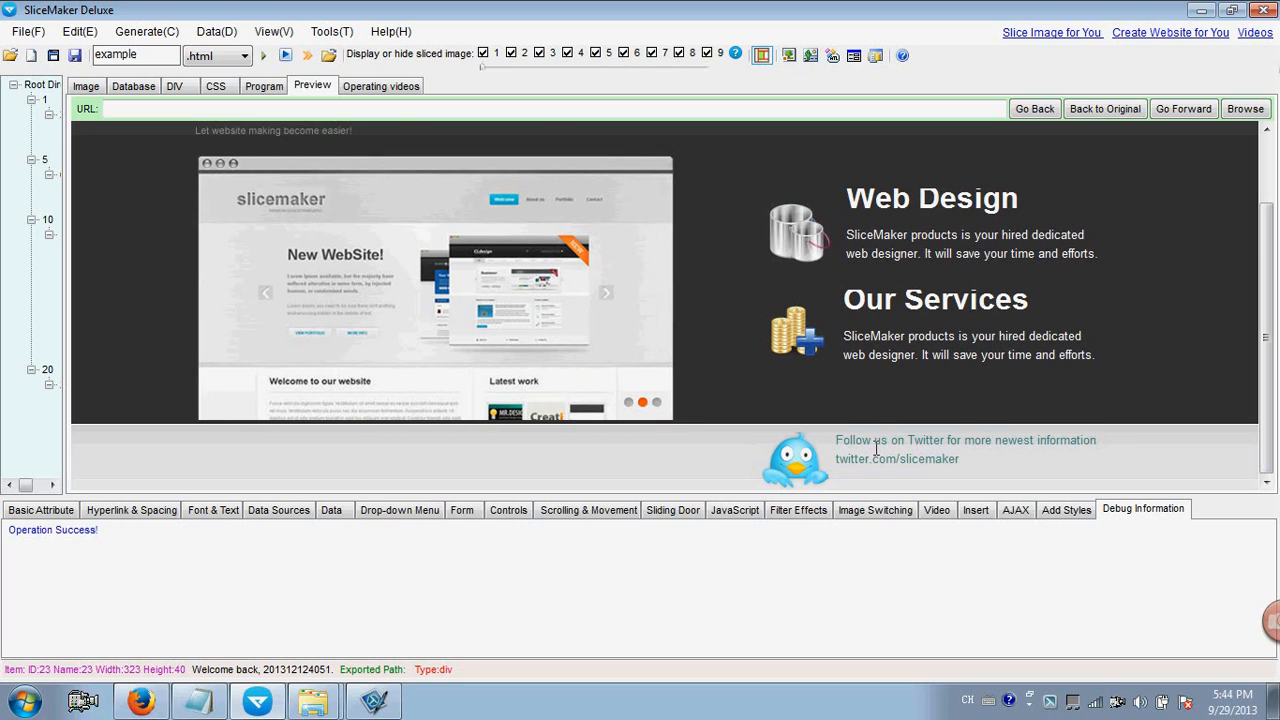
{"action": "left_click_drag", "start_coordinate": [876, 442], "coordinate": [1098, 440]}
{"action": "left_click", "coordinate": [1068, 444]}
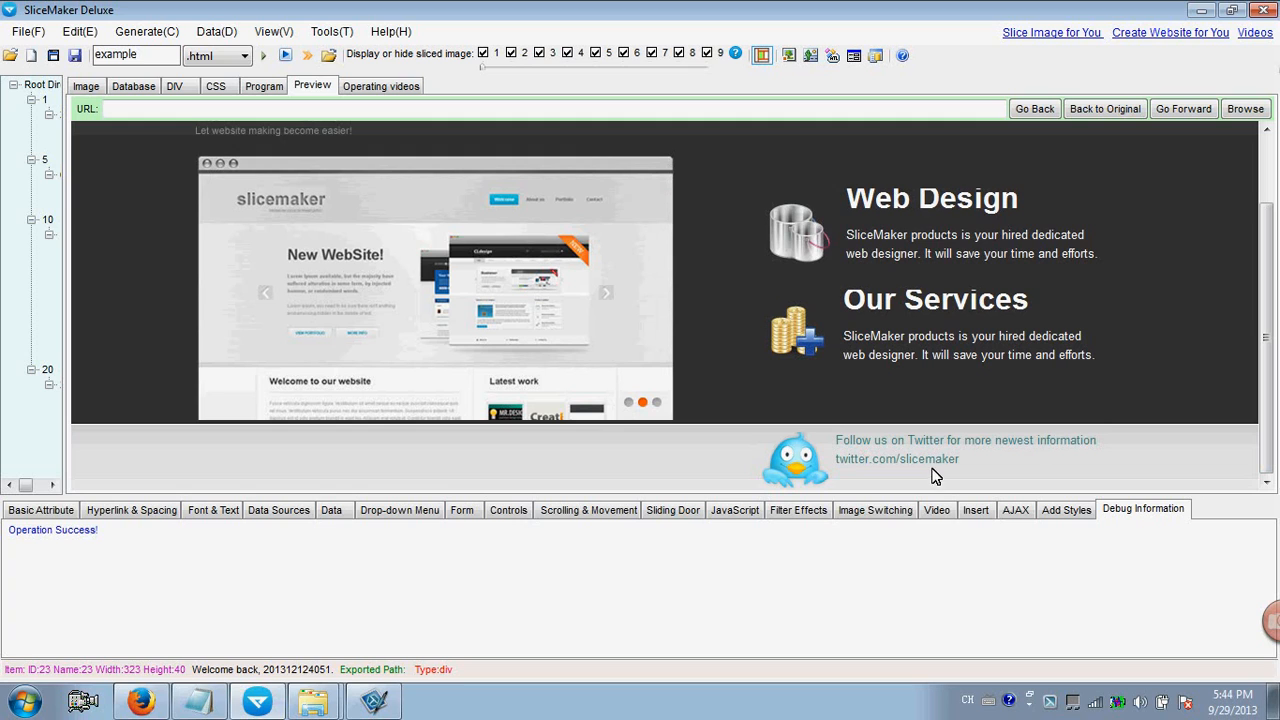
Switch to Firefox, reload example.html, check that the Twitter text is selectable, and return to SliceMaker.
{"action": "left_click", "coordinate": [140, 703]}
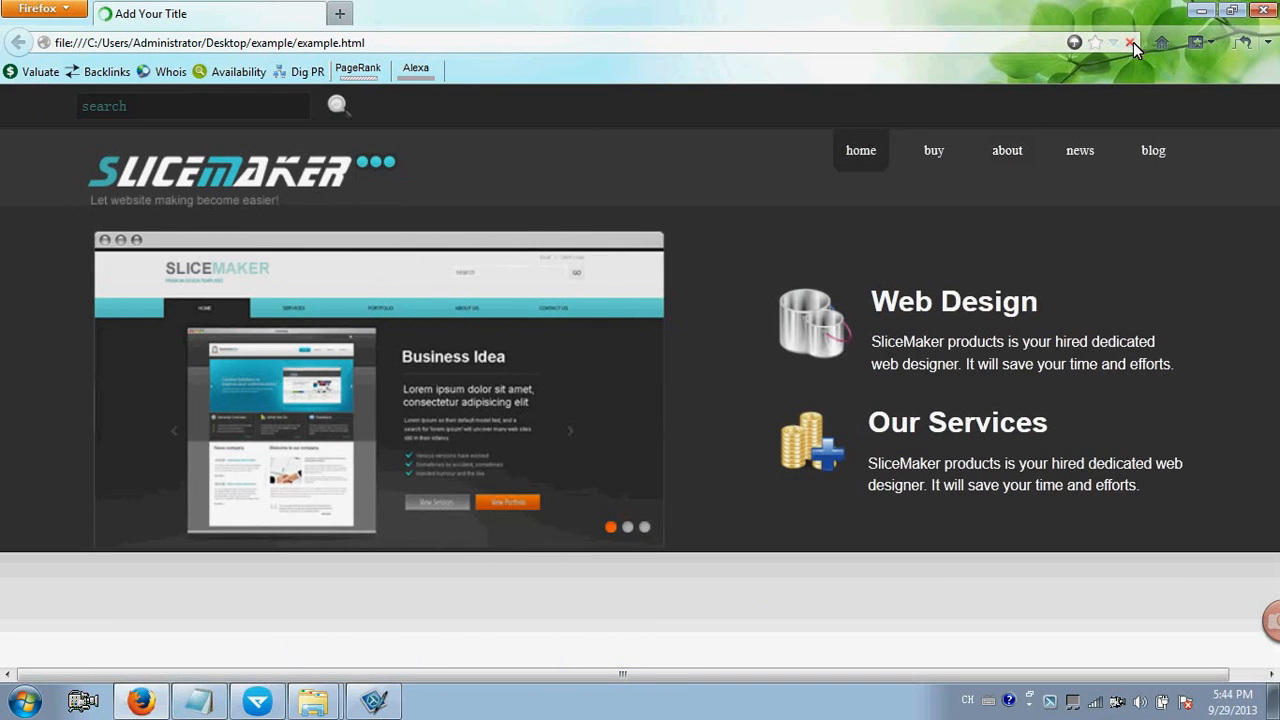
{"action": "left_click_drag", "start_coordinate": [868, 567], "coordinate": [1026, 591]}
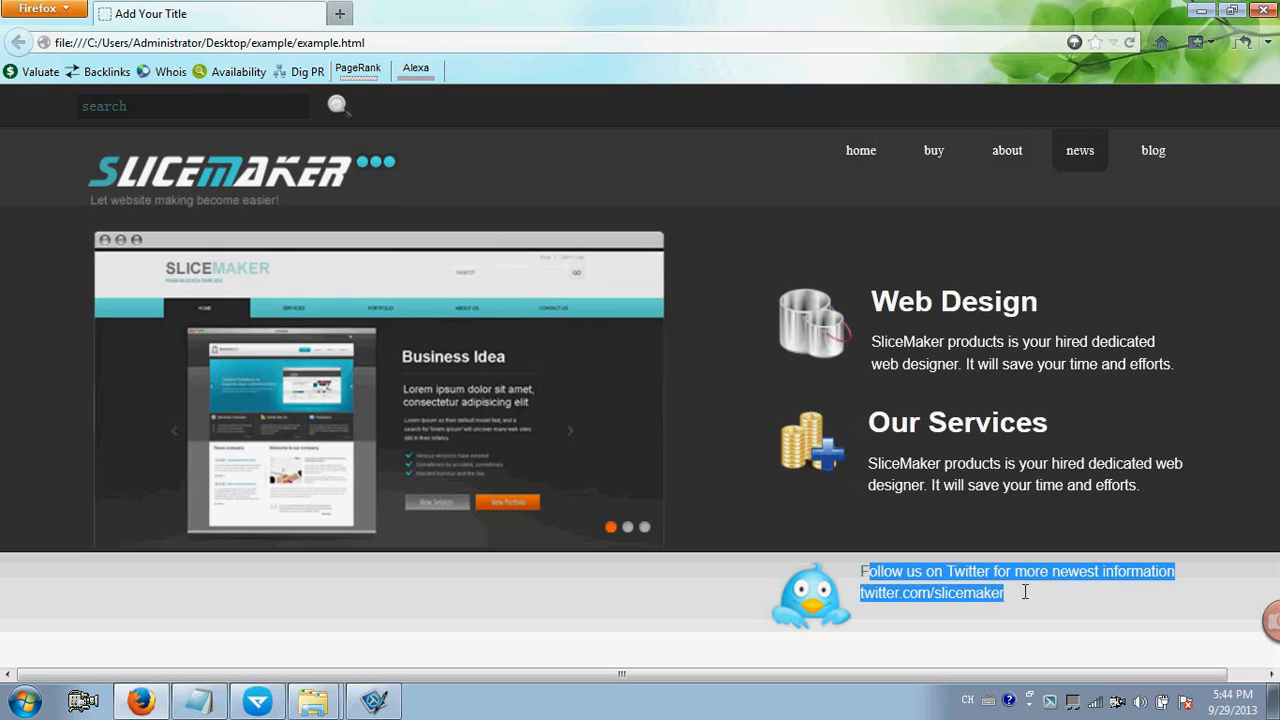
{"action": "left_click", "coordinate": [1010, 598]}
{"action": "left_click_drag", "start_coordinate": [909, 593], "coordinate": [1040, 600]}
{"action": "left_click", "coordinate": [1040, 600]}
{"action": "left_click_drag", "start_coordinate": [891, 568], "coordinate": [1000, 598]}
{"action": "left_click", "coordinate": [996, 603]}
{"action": "left_click", "coordinate": [257, 701]}
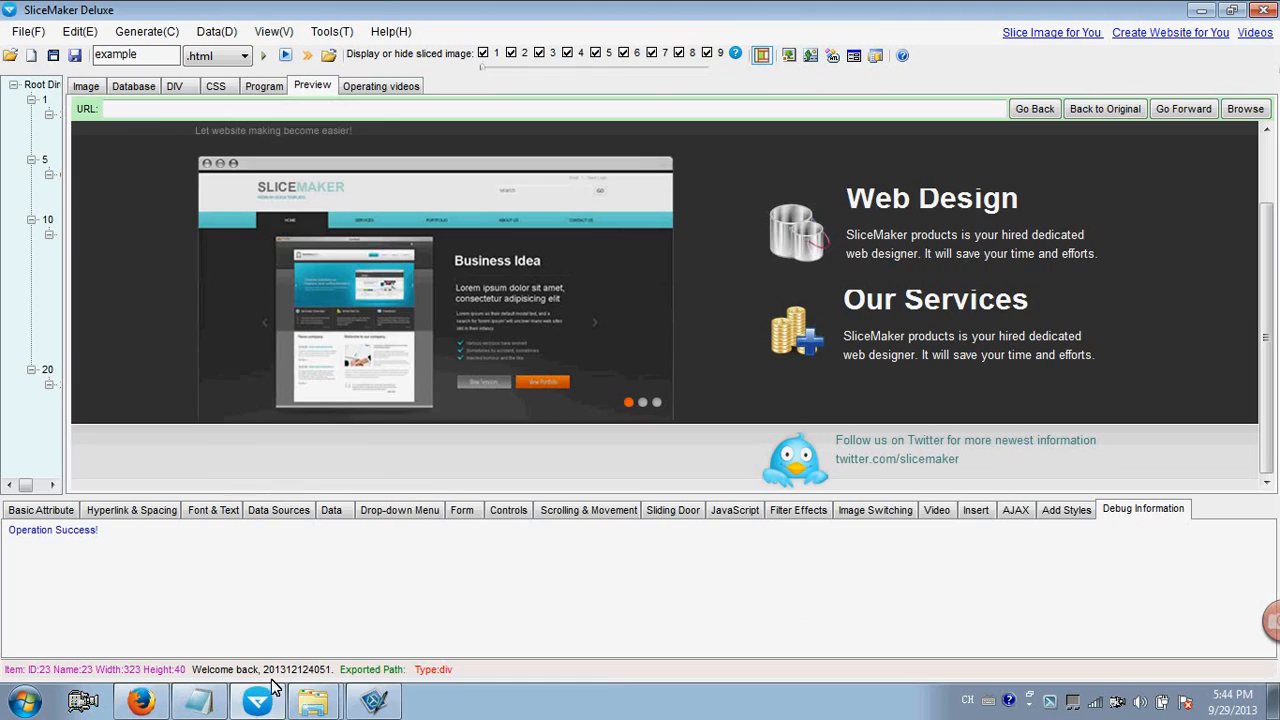
On the design image, slice a full-width DIV about 1348 by 323 px around the welcome and news section below the Twitter band.
{"action": "left_click", "coordinate": [86, 86]}
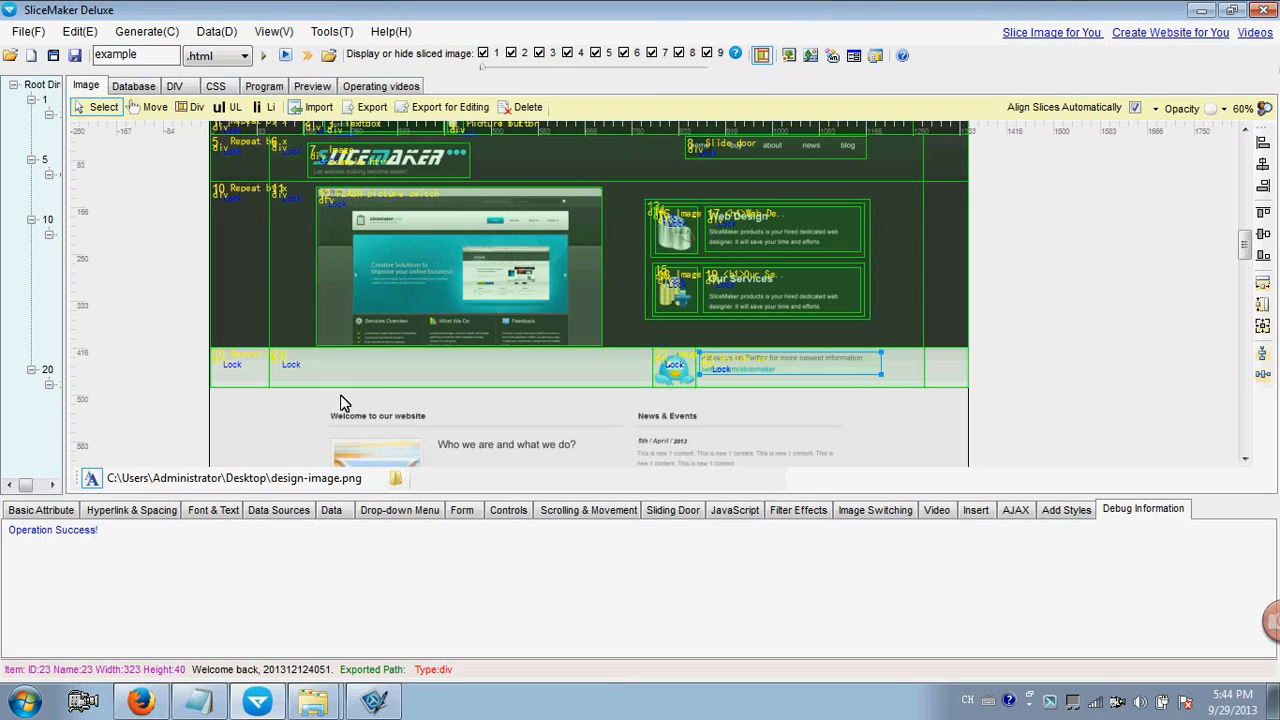
{"action": "left_click_drag", "start_coordinate": [1247, 256], "coordinate": [1247, 292]}
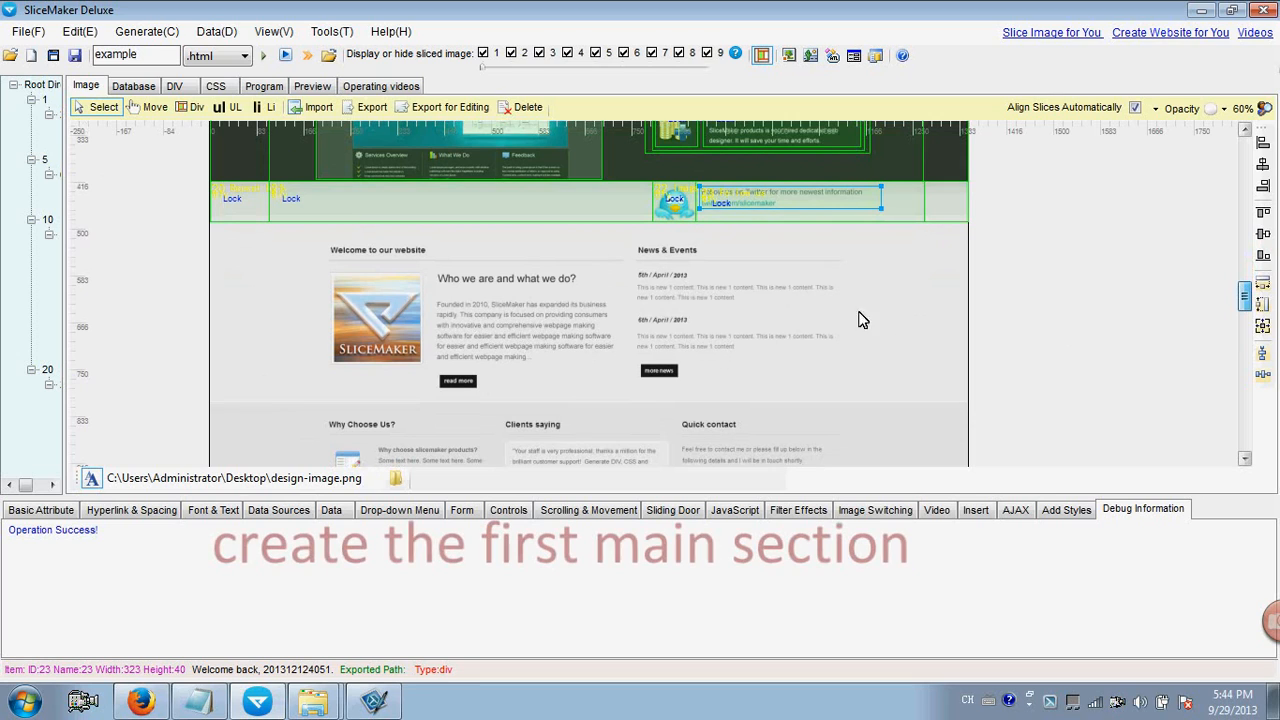
{"action": "left_click", "coordinate": [192, 107]}
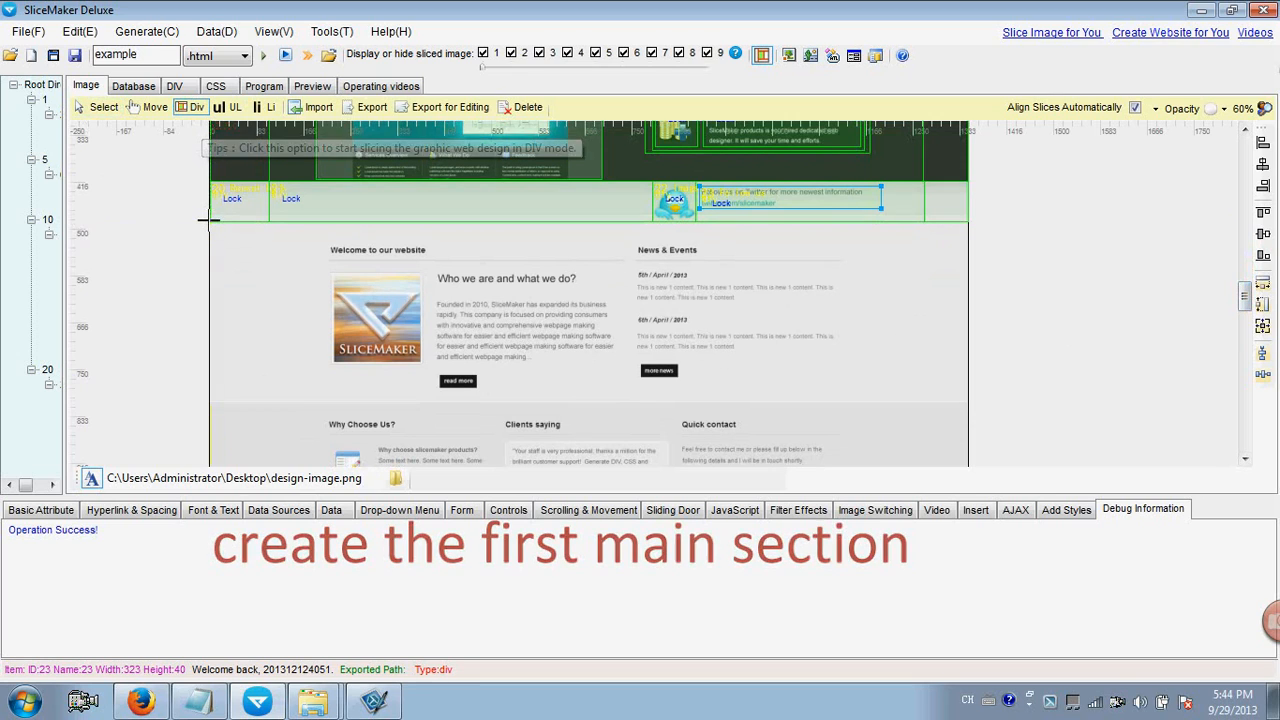
{"action": "left_click_drag", "start_coordinate": [210, 222], "coordinate": [1004, 403]}
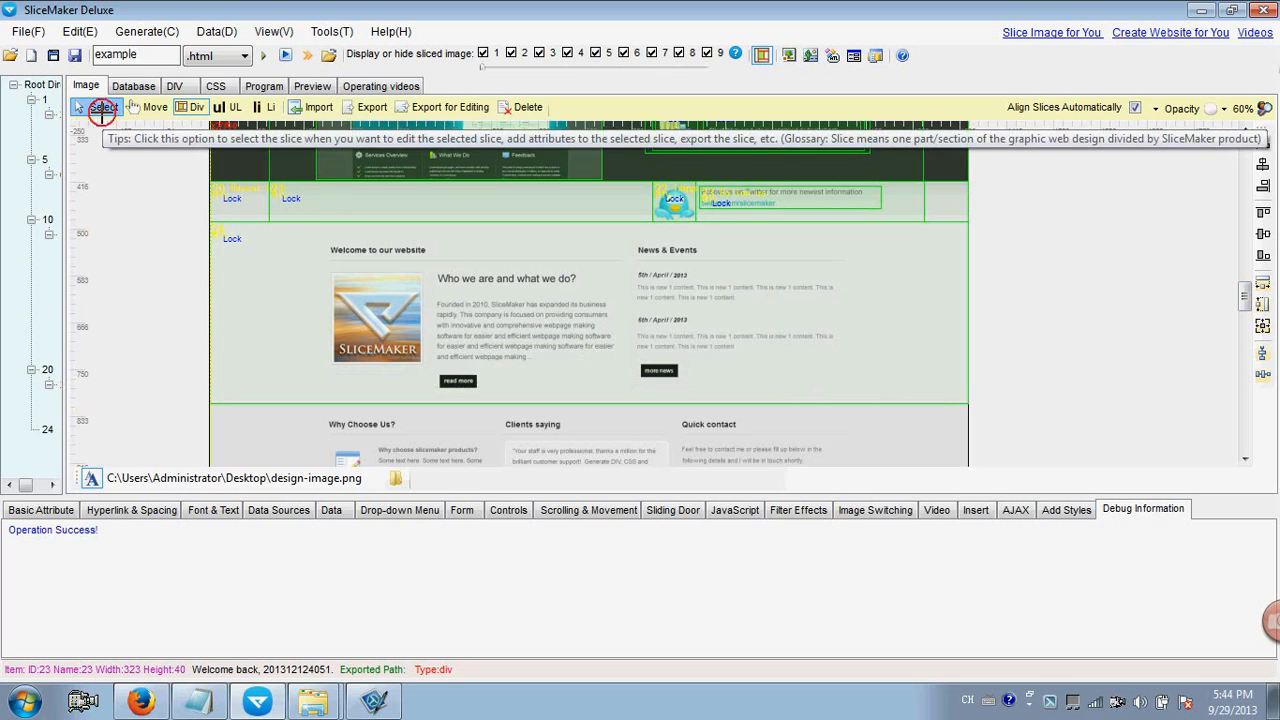
Set the welcome and news section's DIV to a repeat-x background with 100% width.
{"action": "left_click", "coordinate": [98, 108]}
{"action": "left_click", "coordinate": [234, 250]}
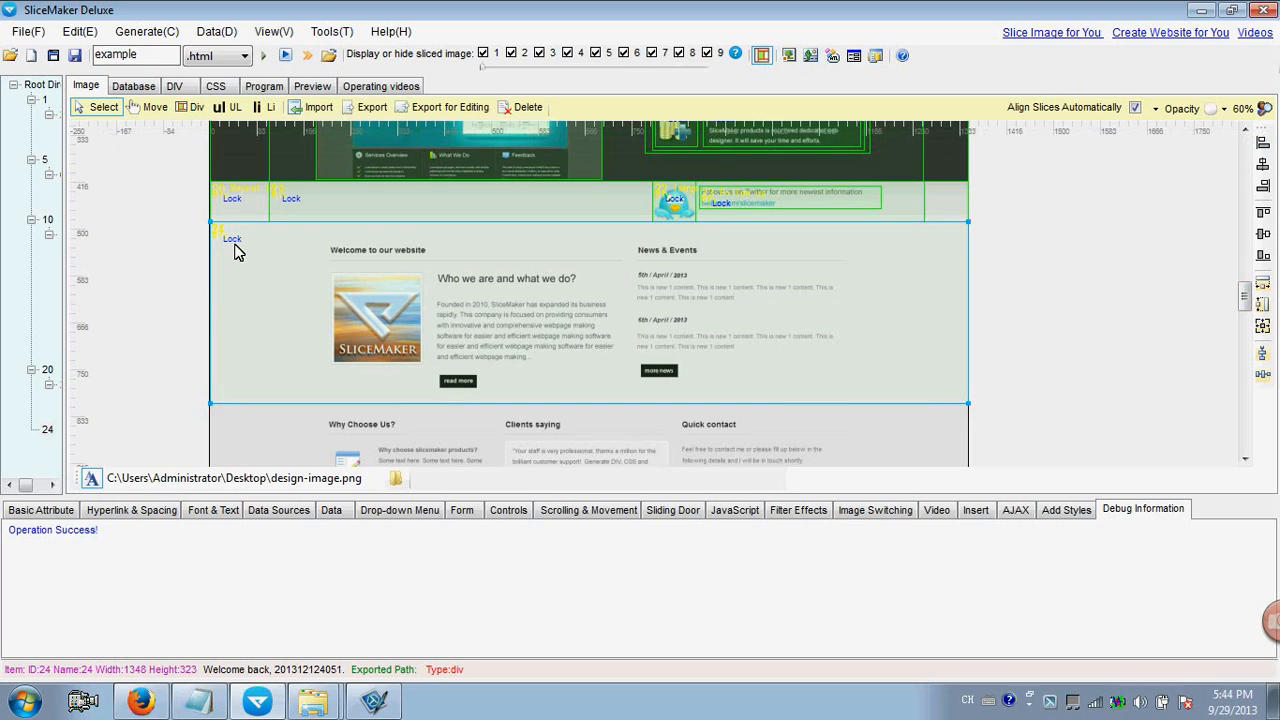
{"action": "left_click", "coordinate": [48, 515]}
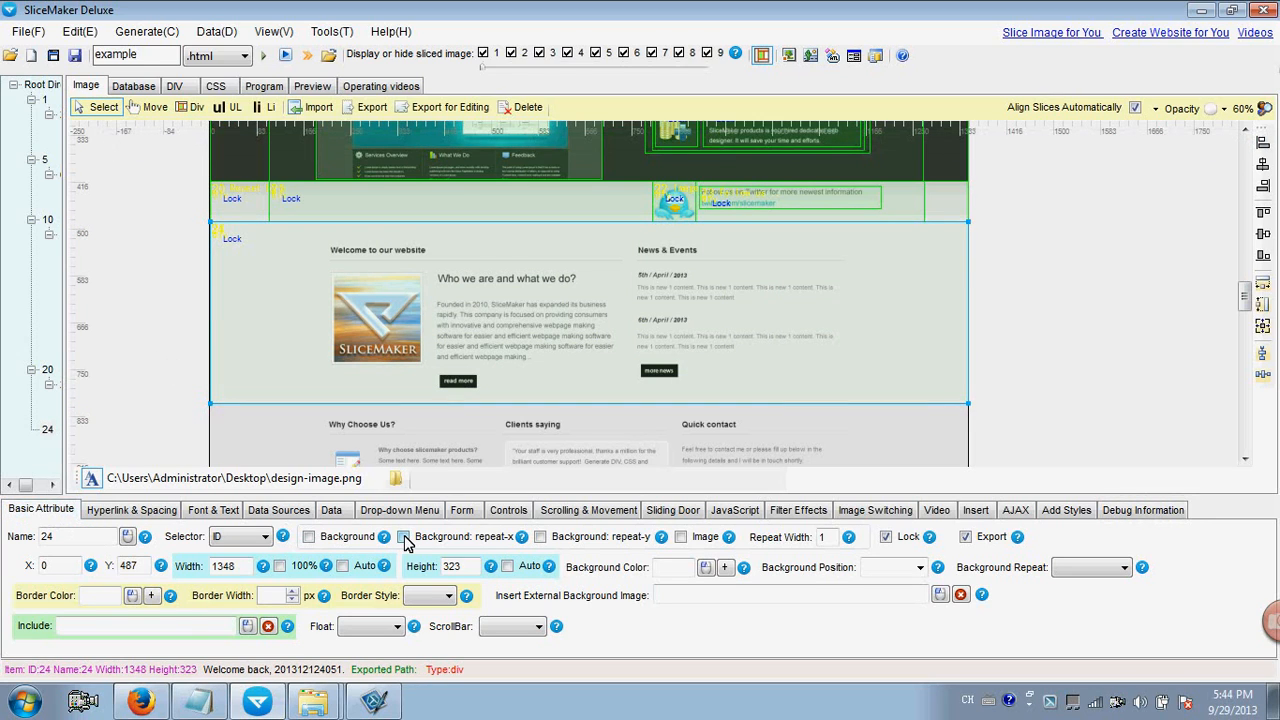
{"action": "left_click", "coordinate": [280, 566]}
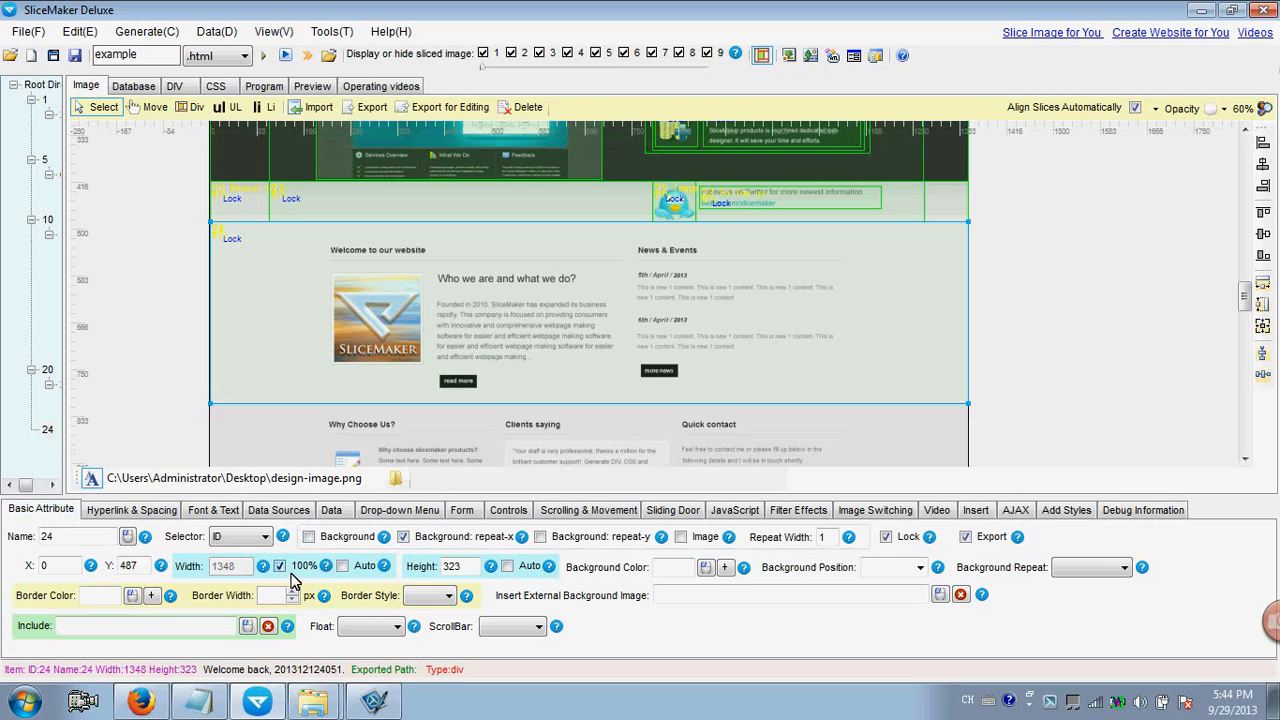
Regenerate the DIV and CSS code including the first main section's background and export the files.
{"action": "left_click", "coordinate": [263, 55]}
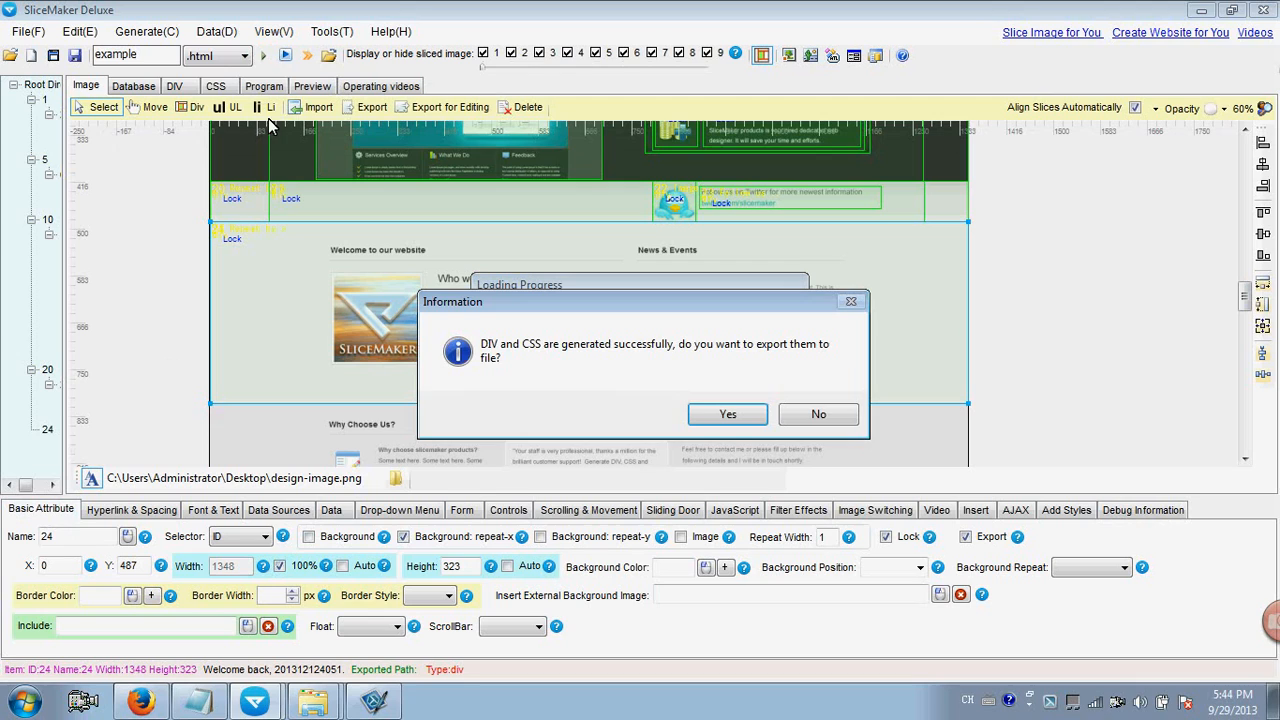
{"action": "left_click", "coordinate": [706, 414]}
{"action": "left_click", "coordinate": [790, 428]}
{"action": "left_click", "coordinate": [728, 414]}
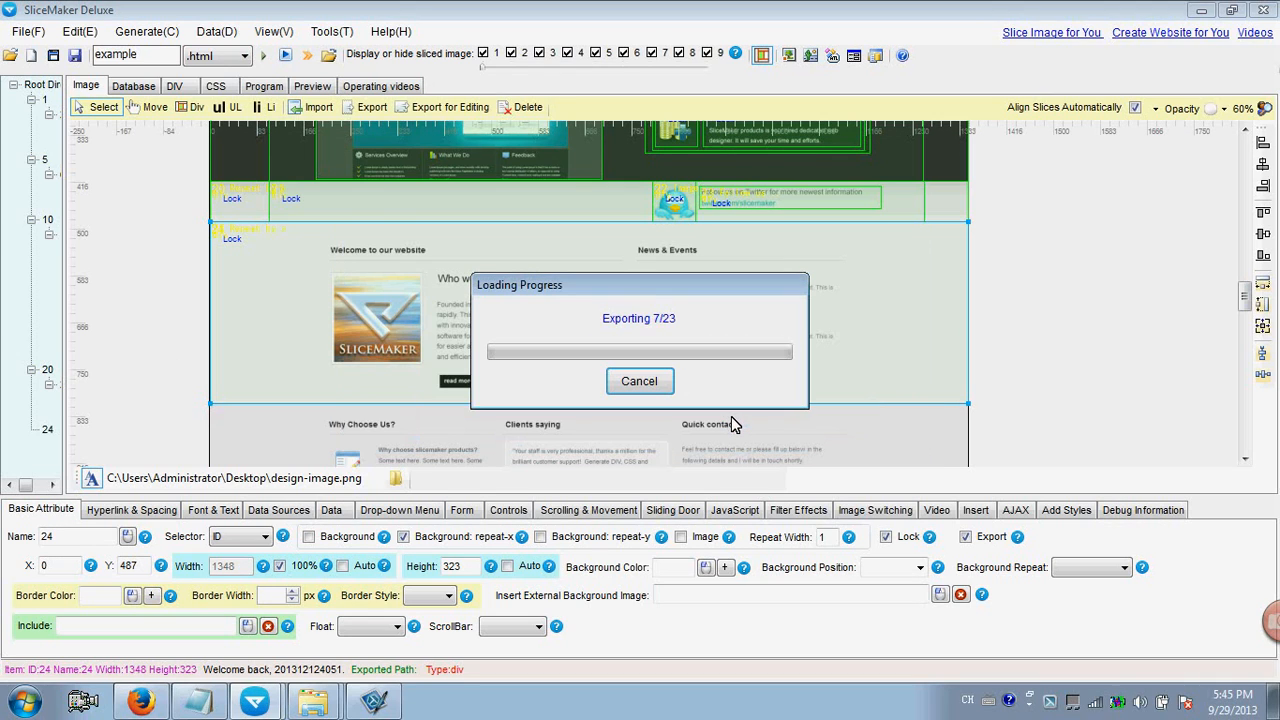
{"action": "left_click", "coordinate": [738, 401]}
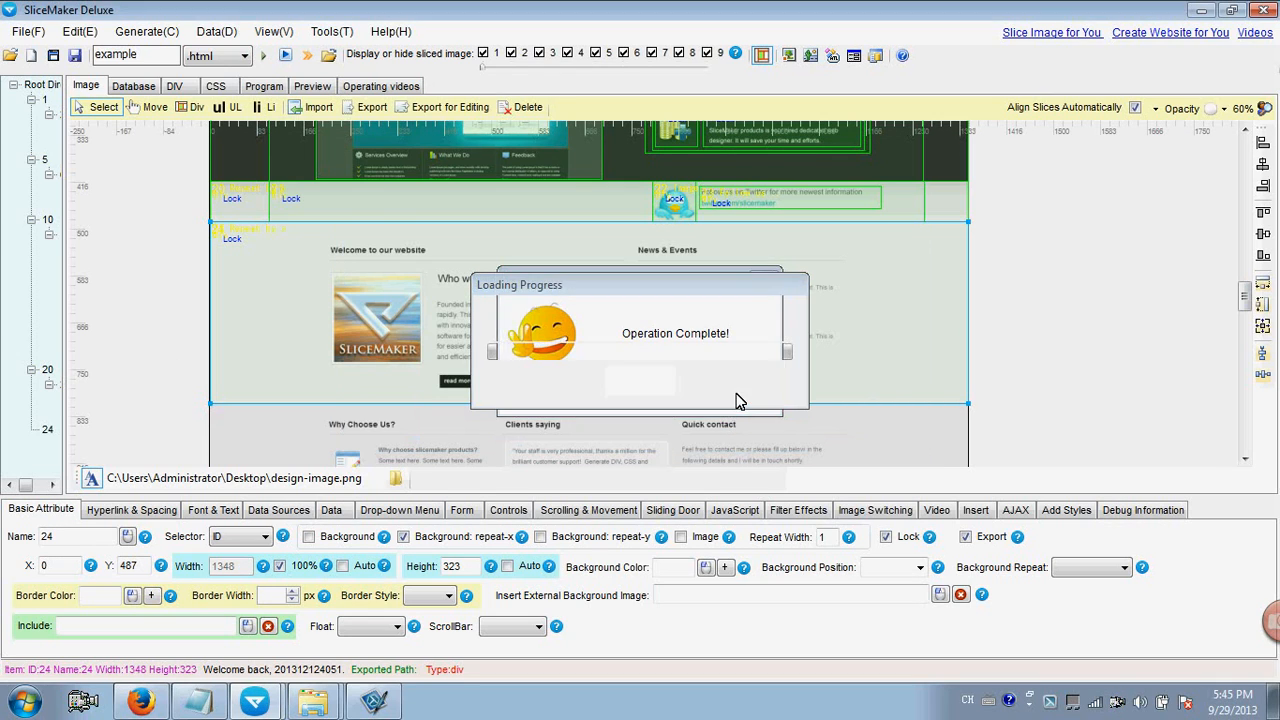
Check the new section's background in the preview and in the reloaded example.html in Firefox, and return to the design image in SliceMaker.
{"action": "left_click_drag", "start_coordinate": [1266, 222], "coordinate": [1266, 396]}
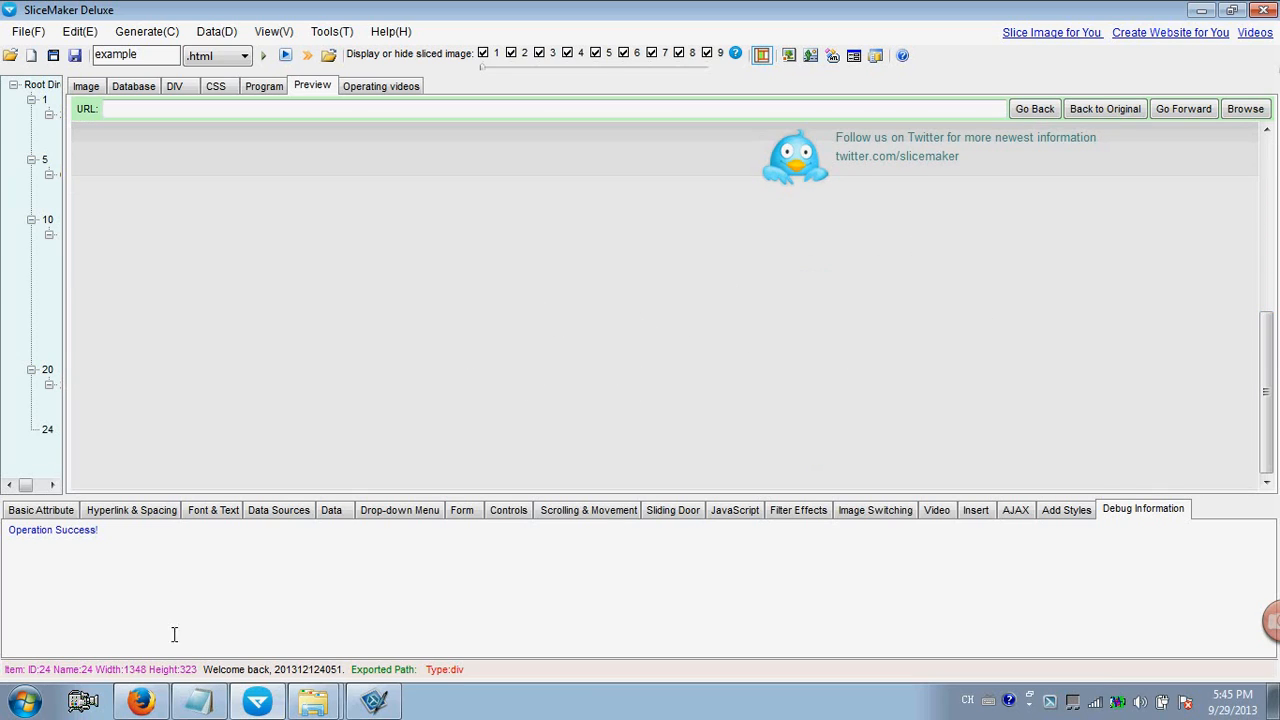
{"action": "left_click", "coordinate": [140, 701]}
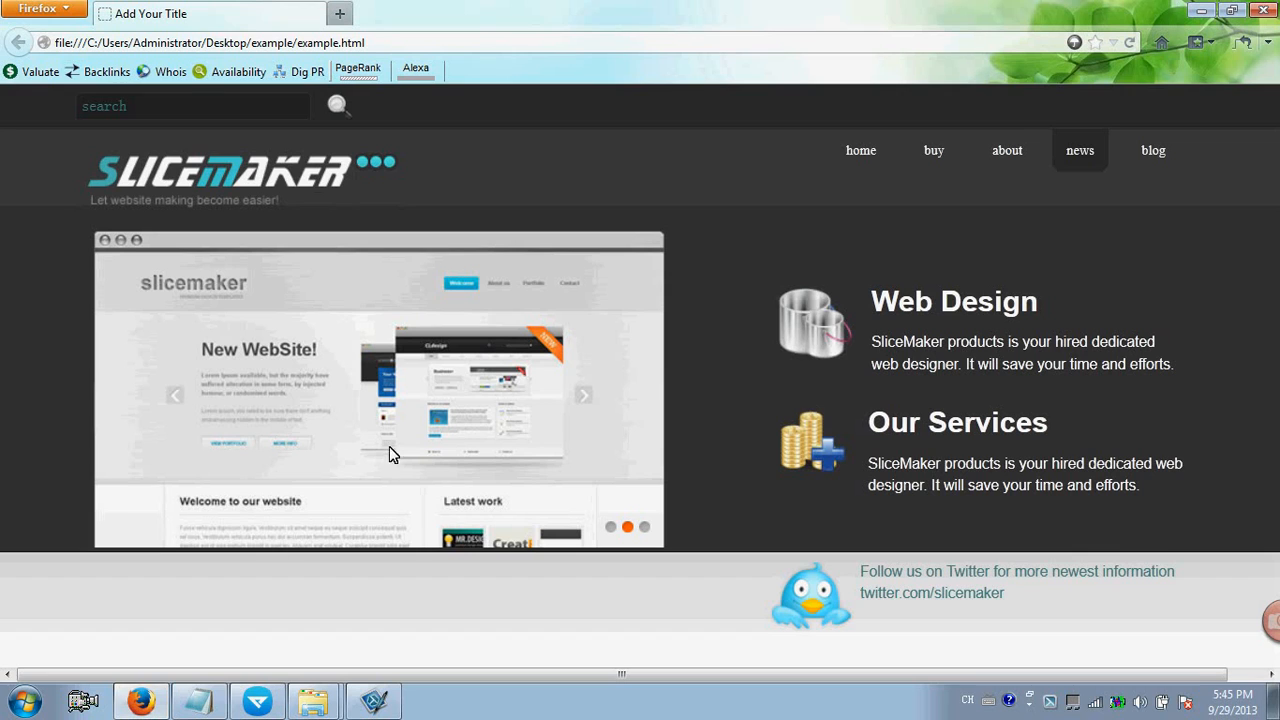
{"action": "left_click", "coordinate": [1125, 43]}
{"action": "left_click_drag", "start_coordinate": [1275, 218], "coordinate": [1268, 414]}
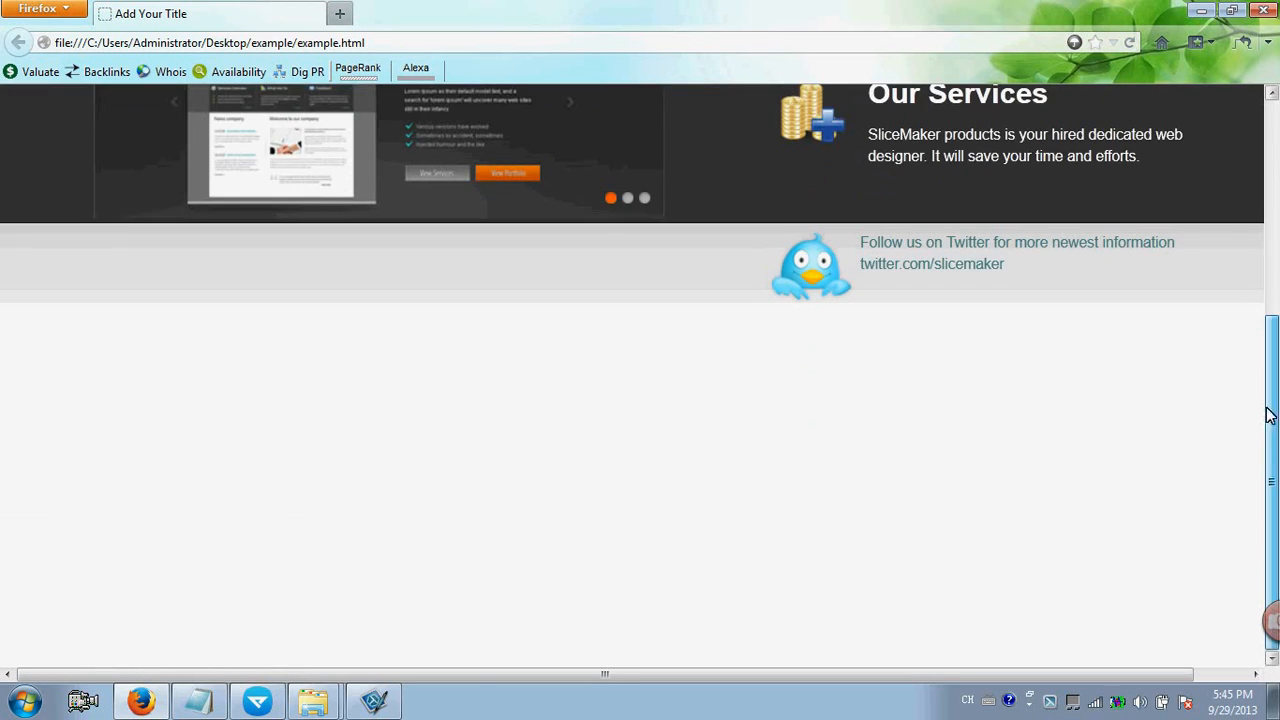
{"action": "left_click", "coordinate": [1128, 43]}
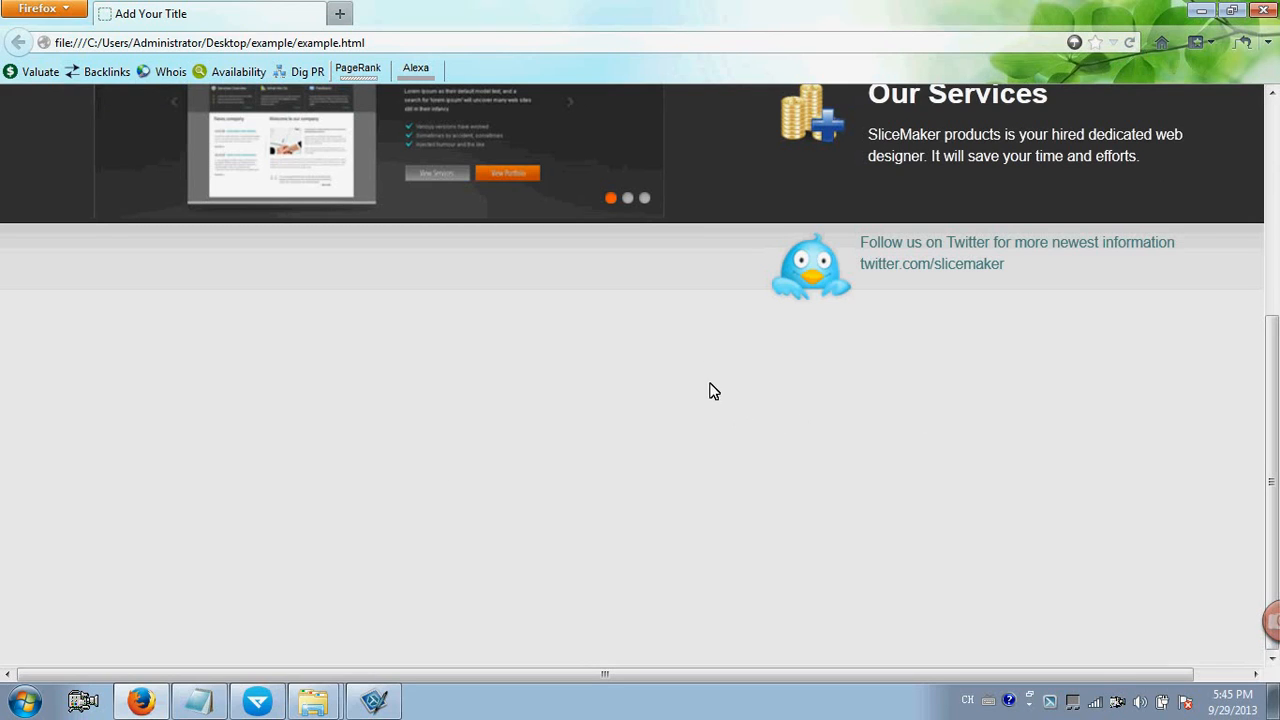
{"action": "left_click", "coordinate": [257, 702]}
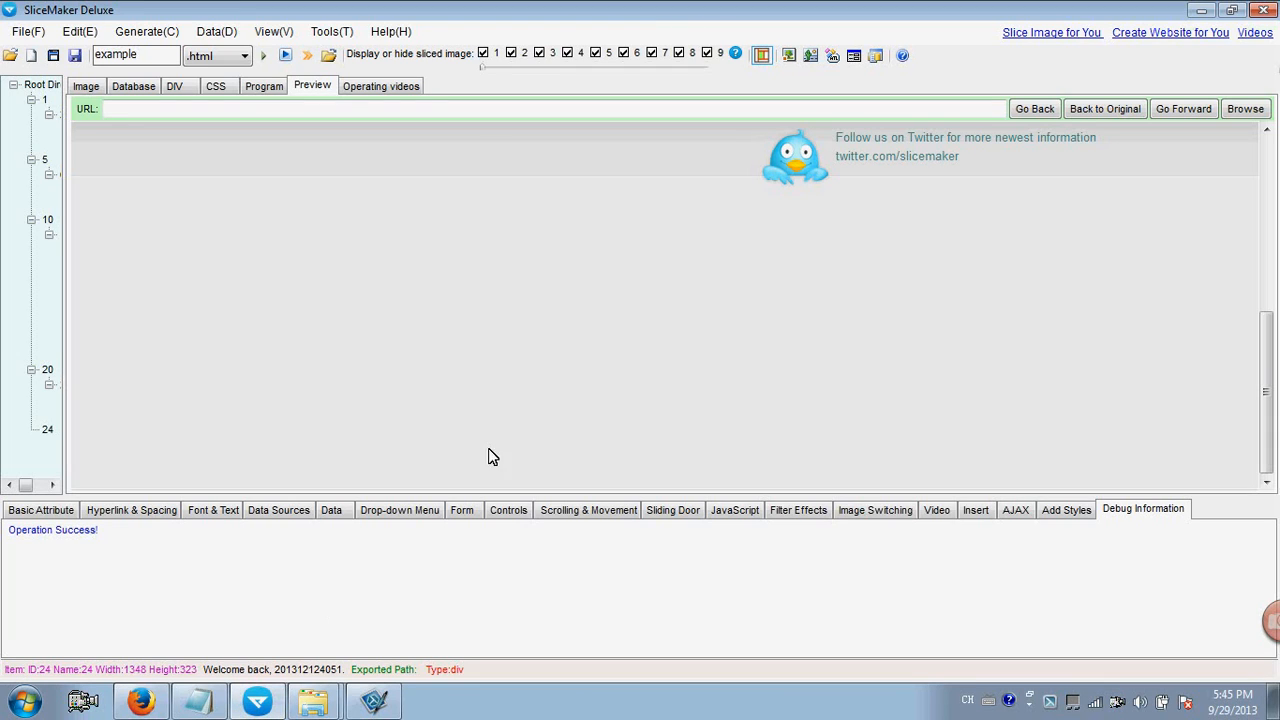
{"action": "left_click", "coordinate": [86, 86]}
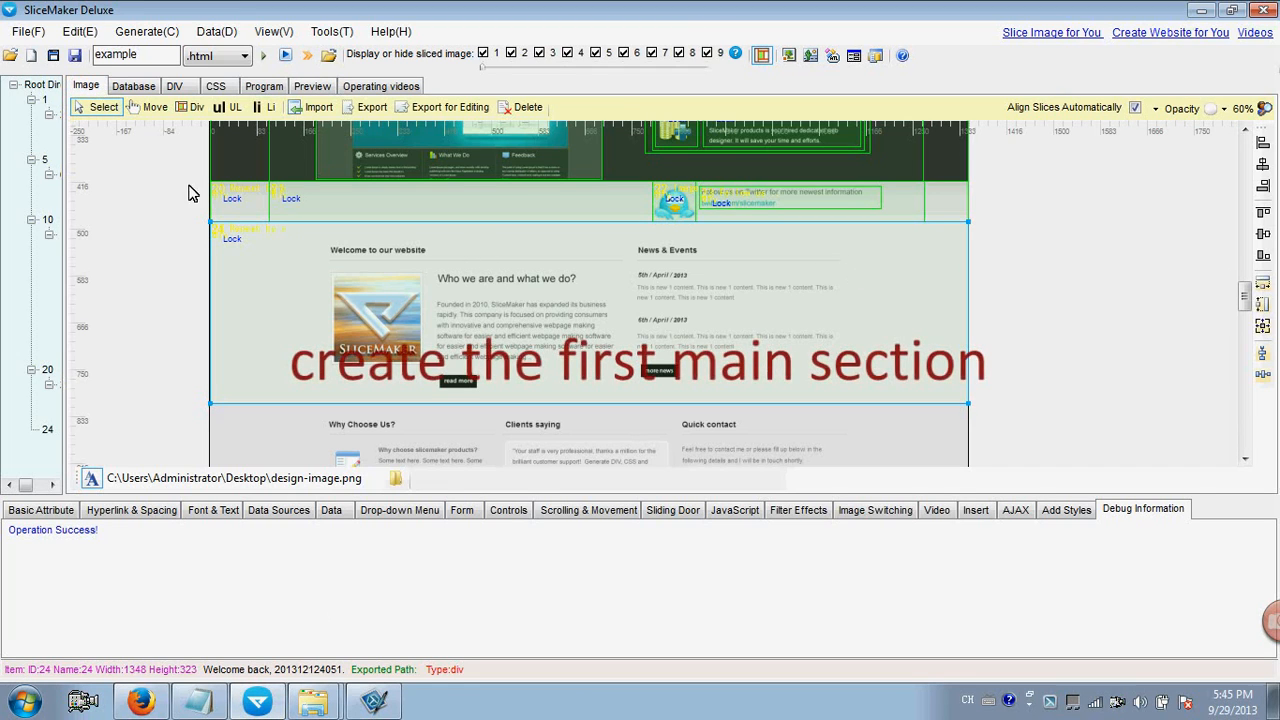
Slice a container DIV inside the first main section, with one DIV about 537 by 280 px around the welcome column and another around News & Events.
{"action": "left_click", "coordinate": [197, 108]}
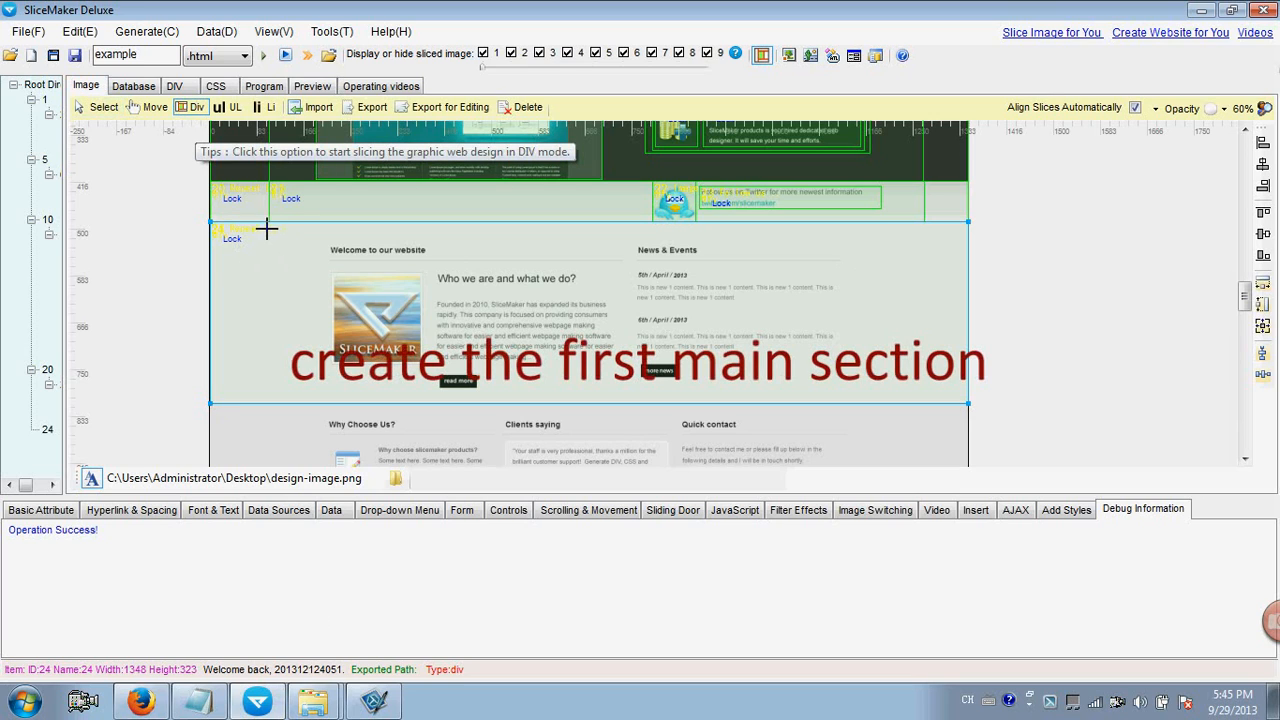
{"action": "left_click_drag", "start_coordinate": [265, 225], "coordinate": [936, 399]}
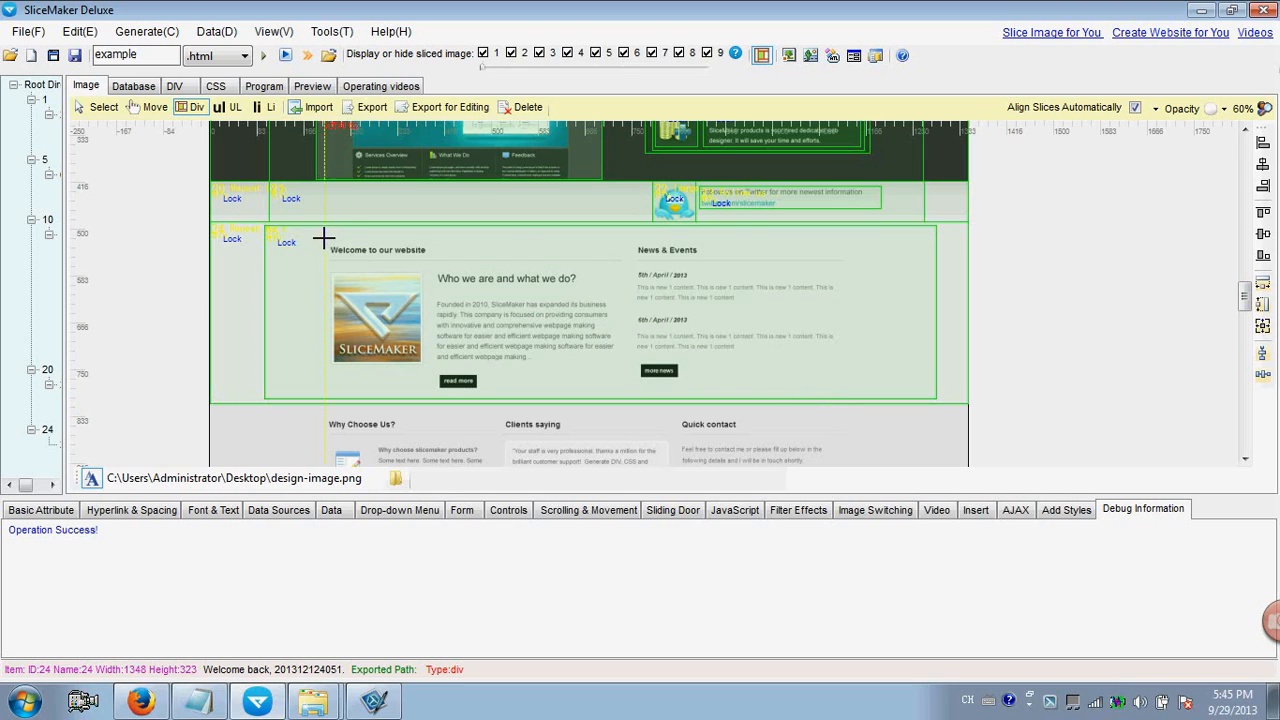
{"action": "left_click_drag", "start_coordinate": [322, 237], "coordinate": [625, 396]}
{"action": "left_click_drag", "start_coordinate": [624, 396], "coordinate": [626, 395]}
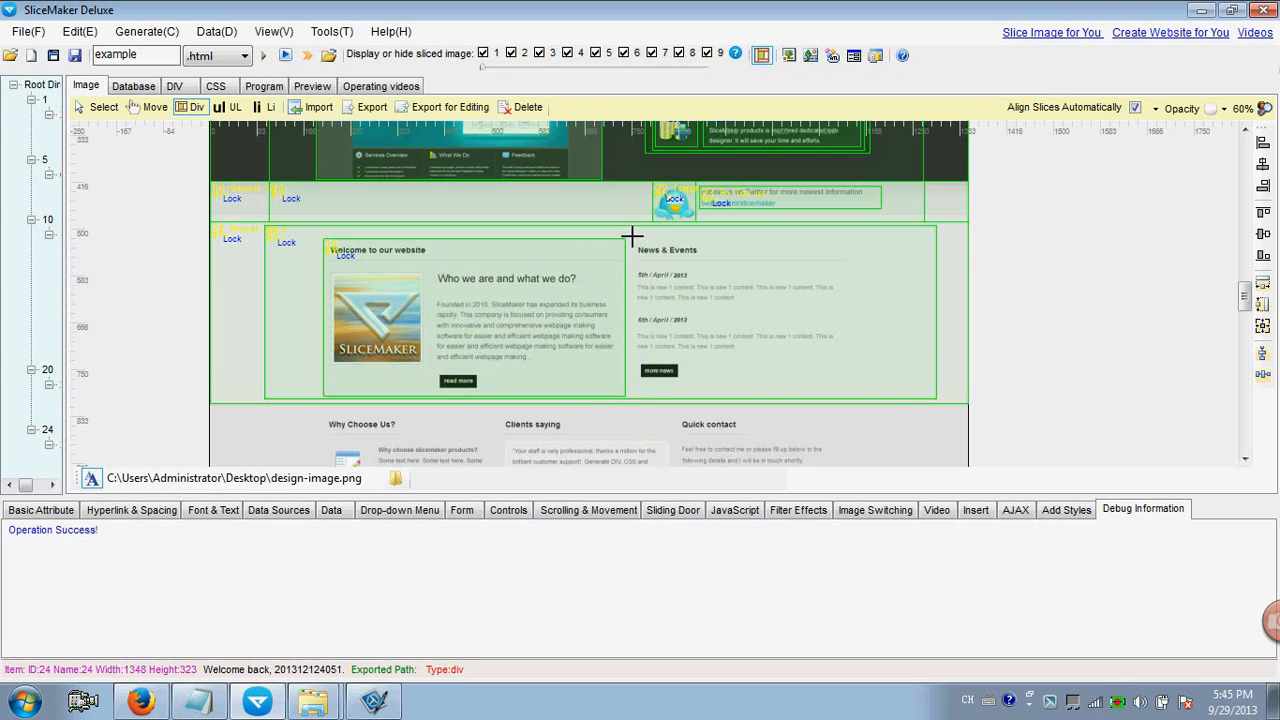
{"action": "left_click_drag", "start_coordinate": [631, 236], "coordinate": [893, 394]}
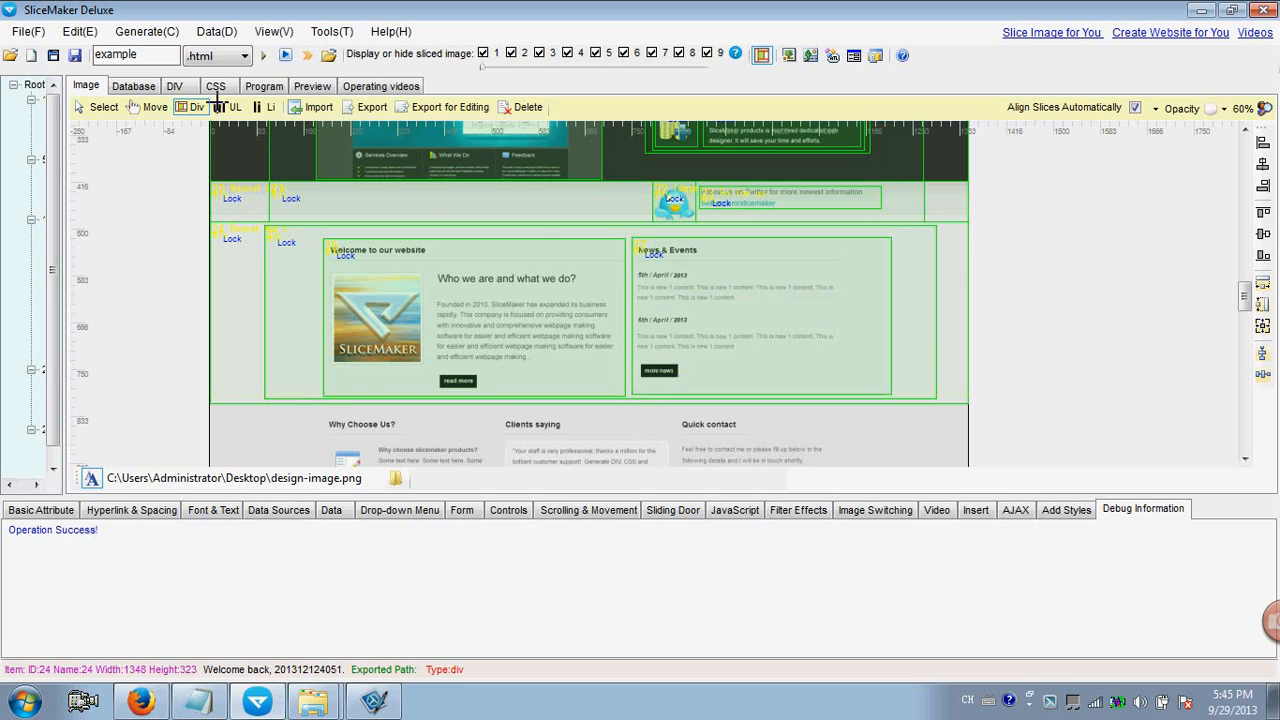
{"action": "left_click", "coordinate": [104, 107]}
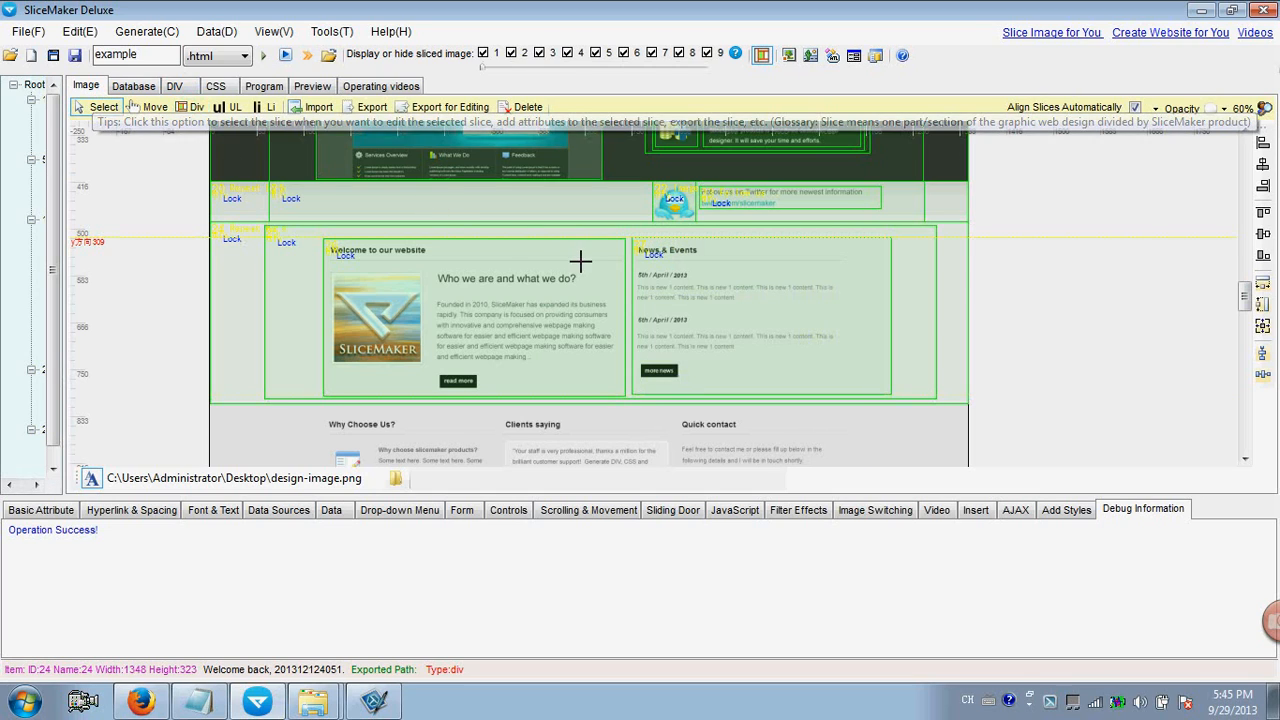
{"action": "left_click", "coordinate": [511, 253]}
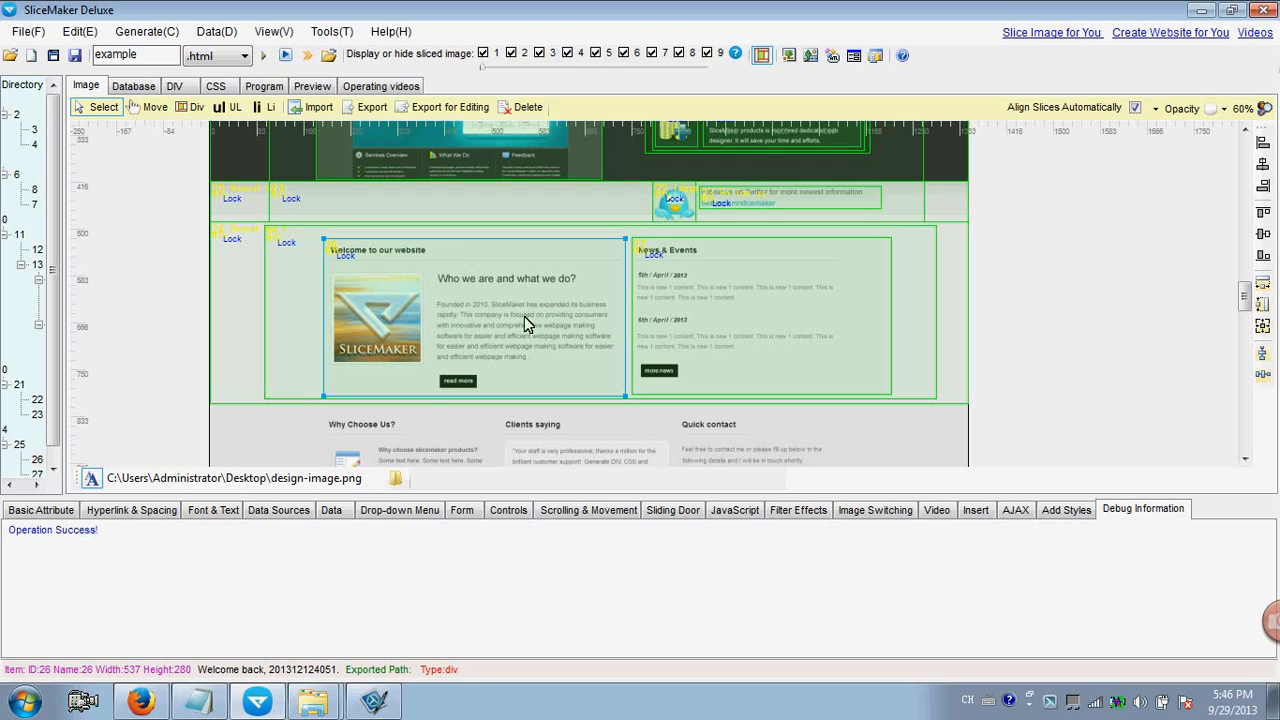
Slice a DIV about 287 by 28 px around the welcome column's heading and give it the text "Welcome to our website".
{"action": "left_click", "coordinate": [198, 108]}
{"action": "left_click_drag", "start_coordinate": [326, 241], "coordinate": [489, 255]}
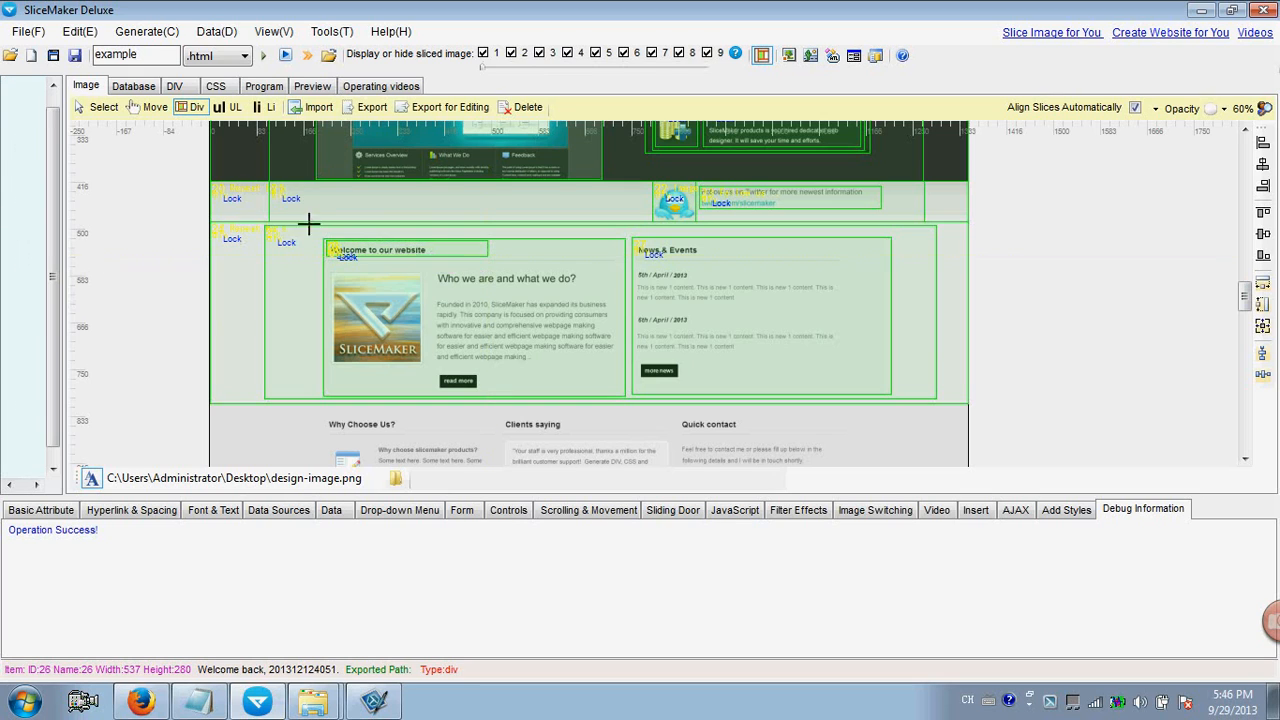
{"action": "left_click", "coordinate": [100, 107]}
{"action": "left_click", "coordinate": [352, 257]}
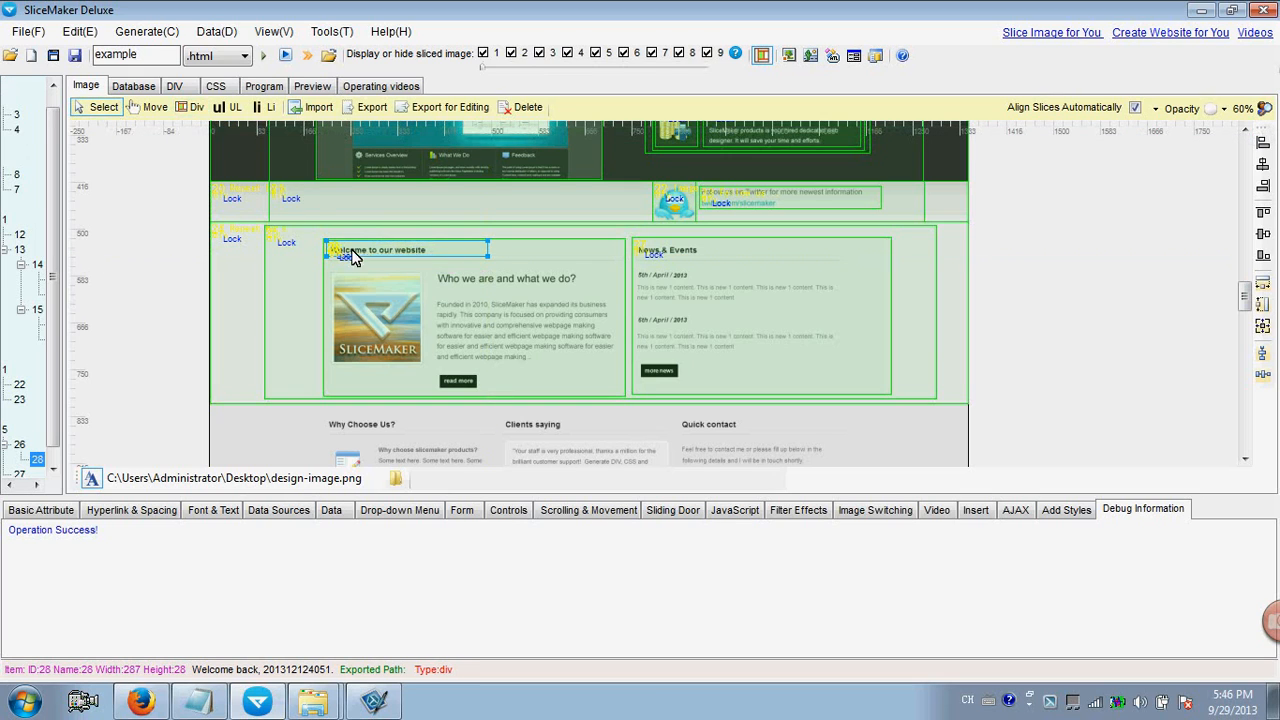
{"action": "left_click", "coordinate": [218, 511]}
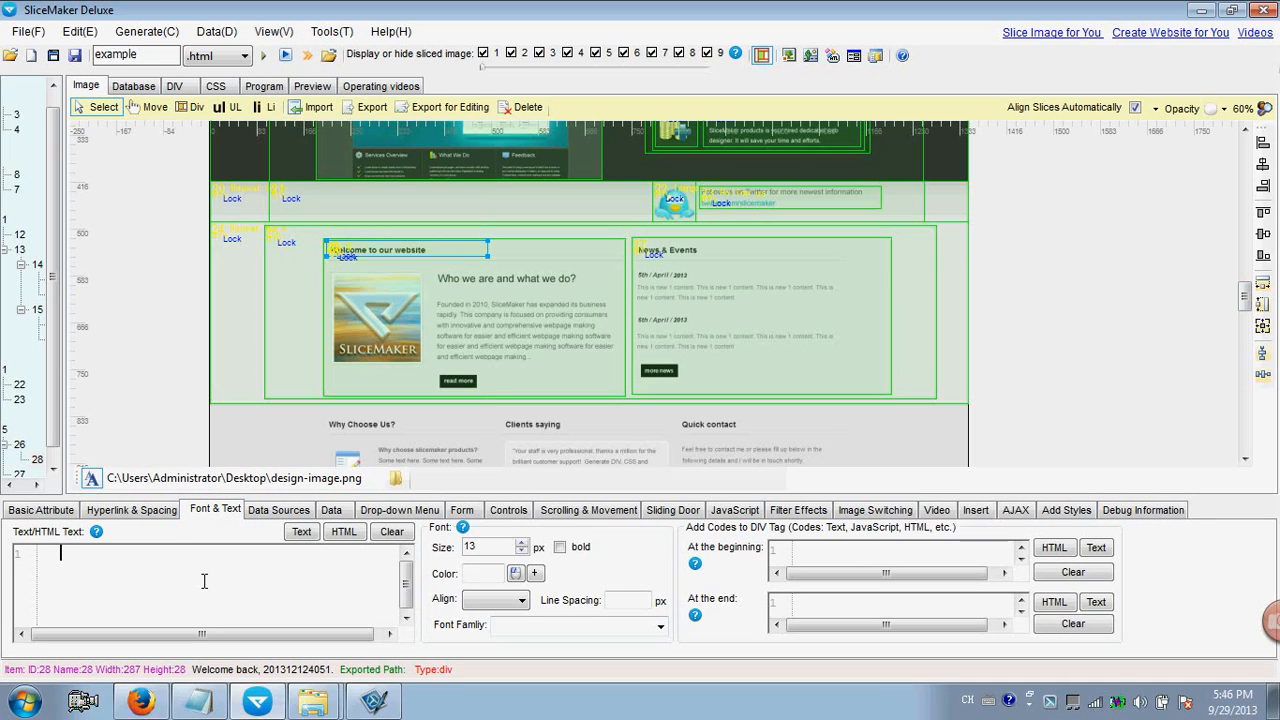
{"action": "type", "text": "We lcome to our website"}
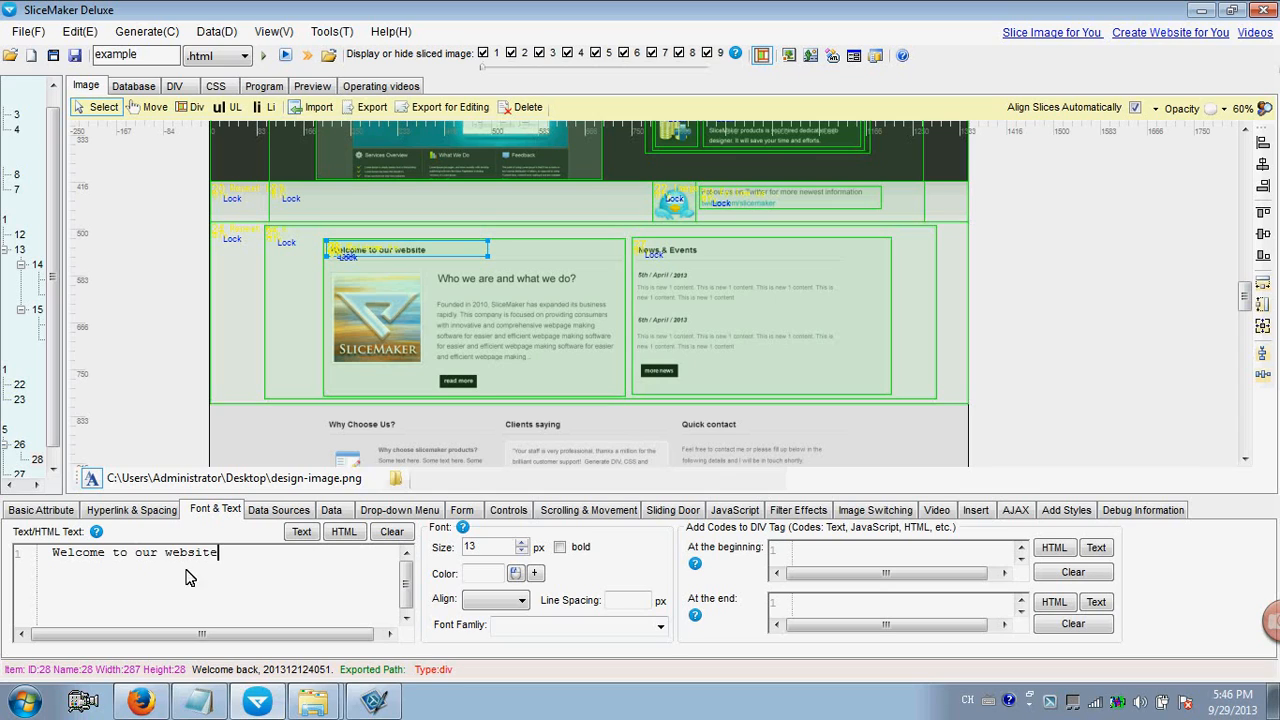
Format the welcome heading as 16 px bold in dark red #400000 with the Arial, 'Times New Roman', Times, serif font family.
{"action": "double_click", "coordinate": [494, 547]}
{"action": "left_click", "coordinate": [516, 572]}
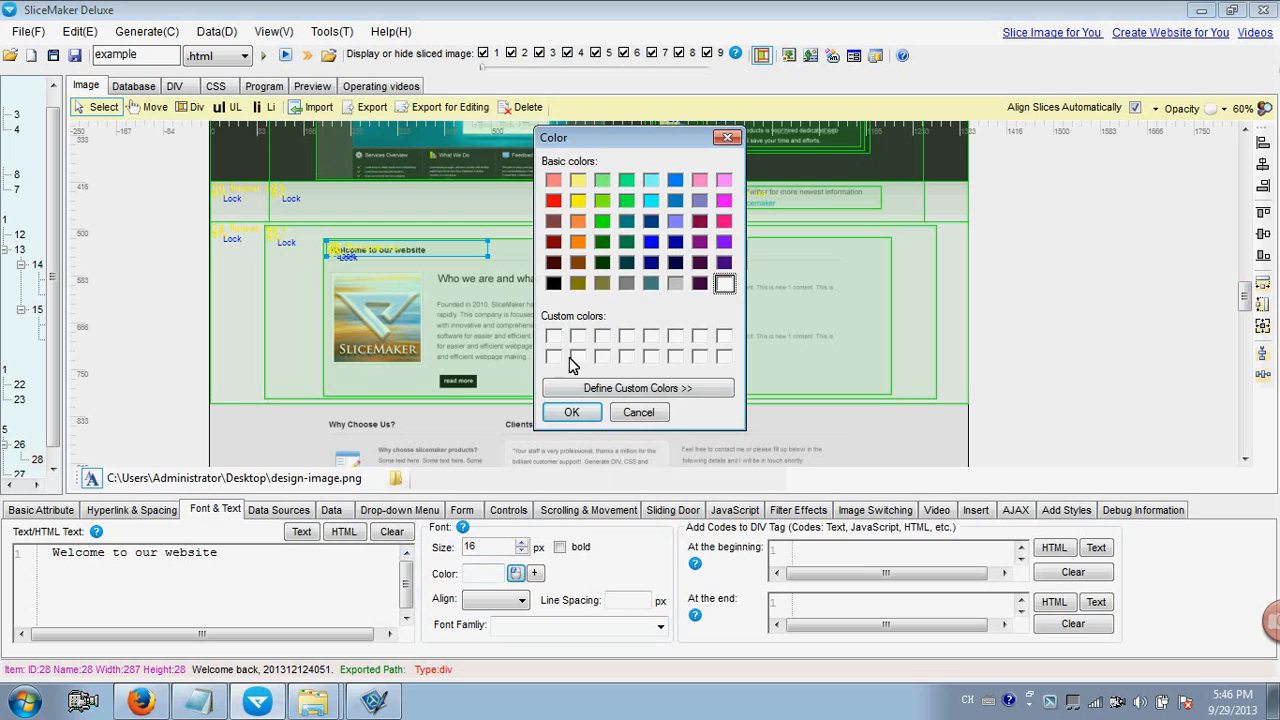
{"action": "left_click", "coordinate": [553, 263]}
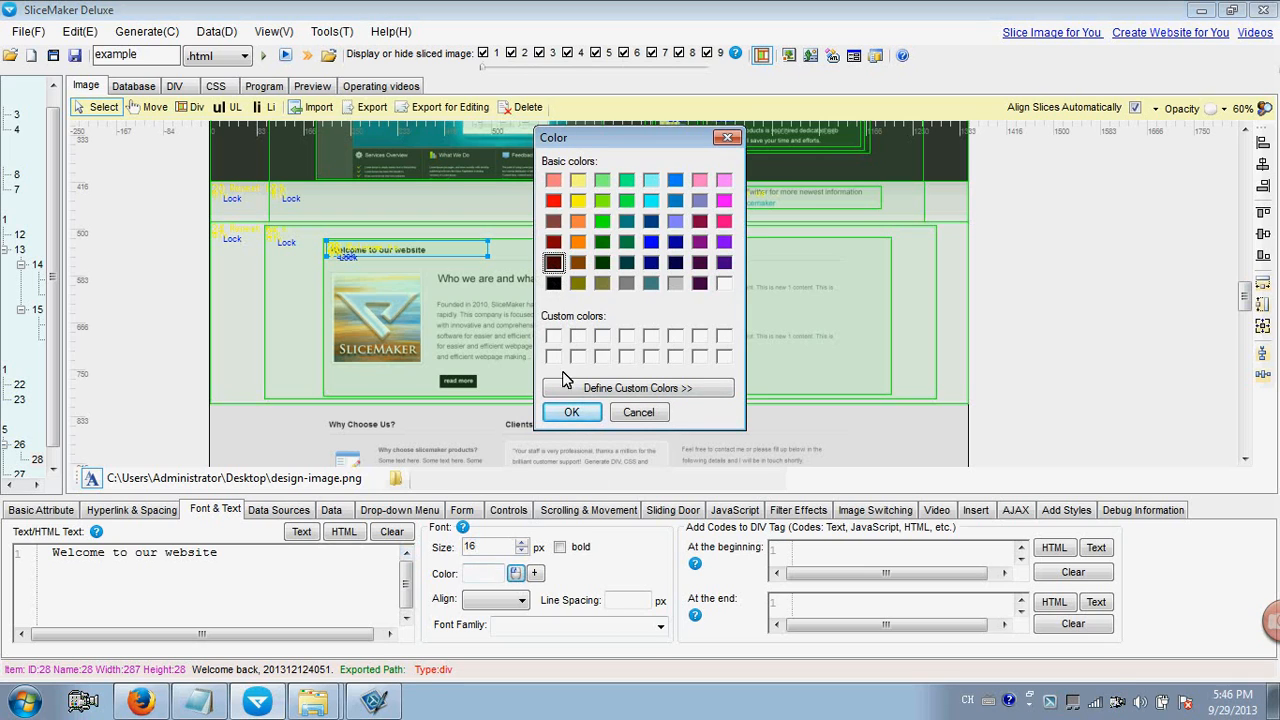
{"action": "left_click", "coordinate": [573, 413]}
{"action": "left_click", "coordinate": [524, 627]}
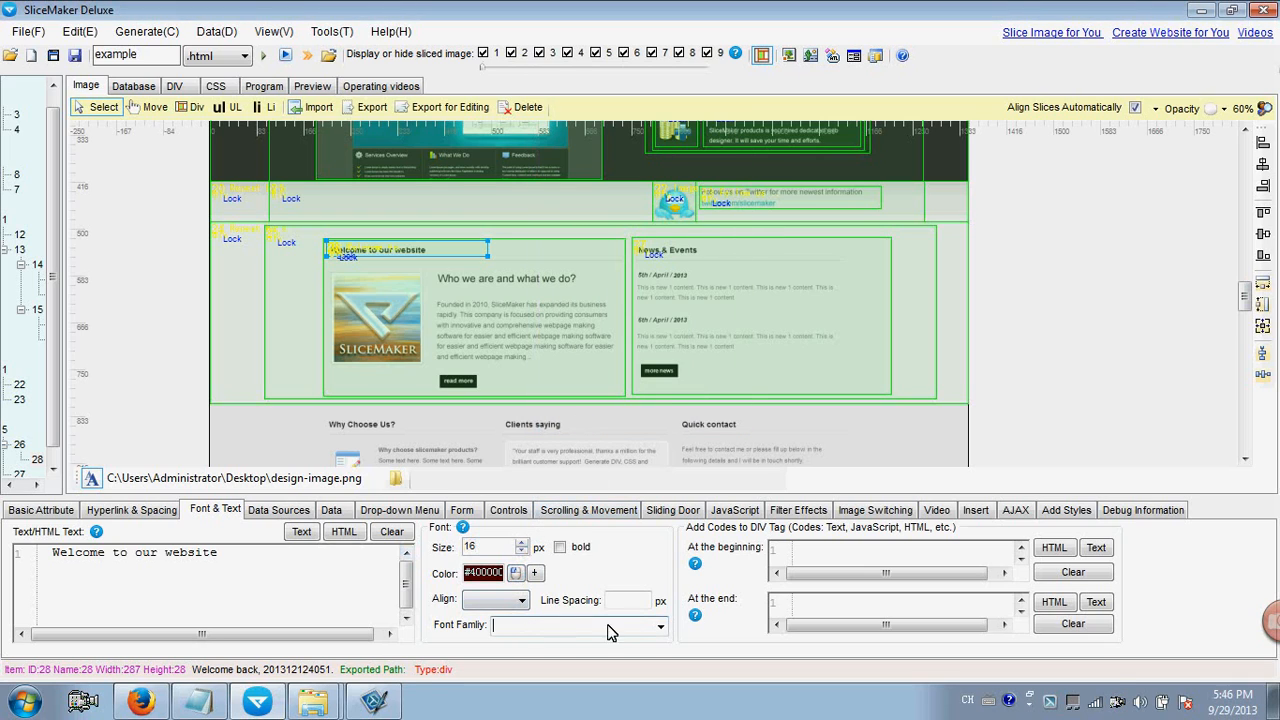
{"action": "left_click", "coordinate": [664, 627]}
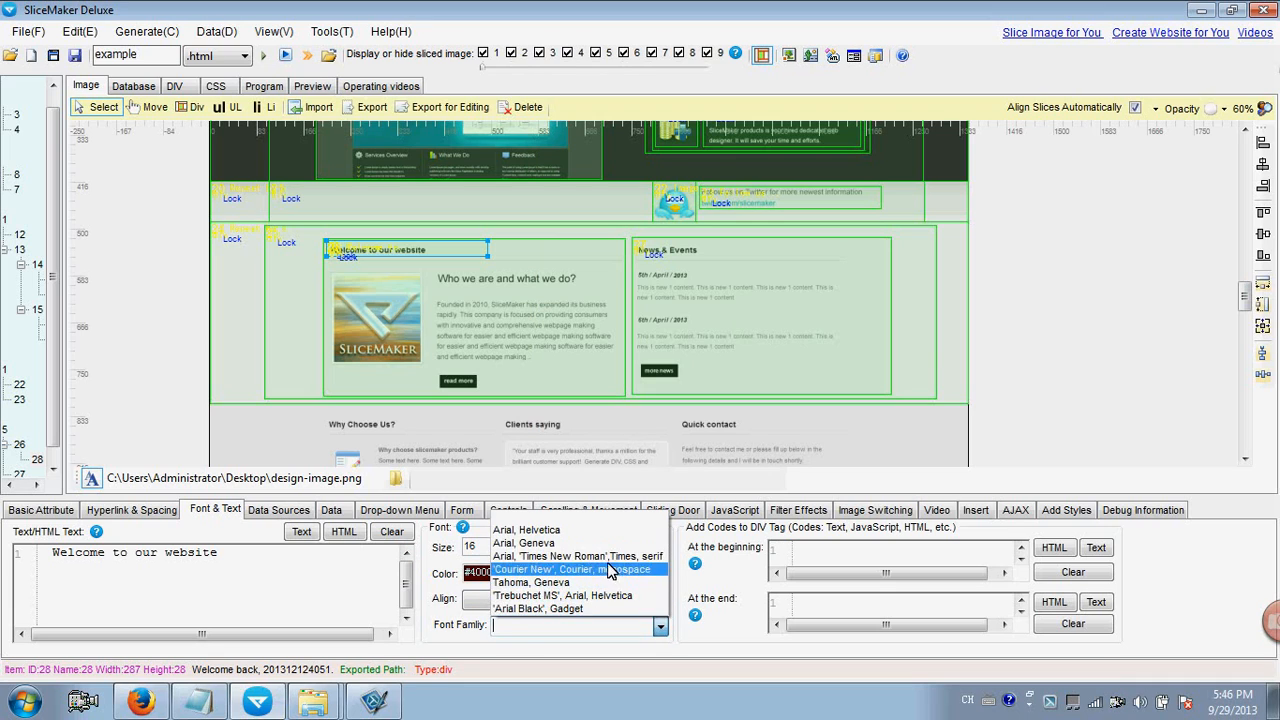
{"action": "left_click", "coordinate": [611, 568]}
{"action": "left_click", "coordinate": [560, 547]}
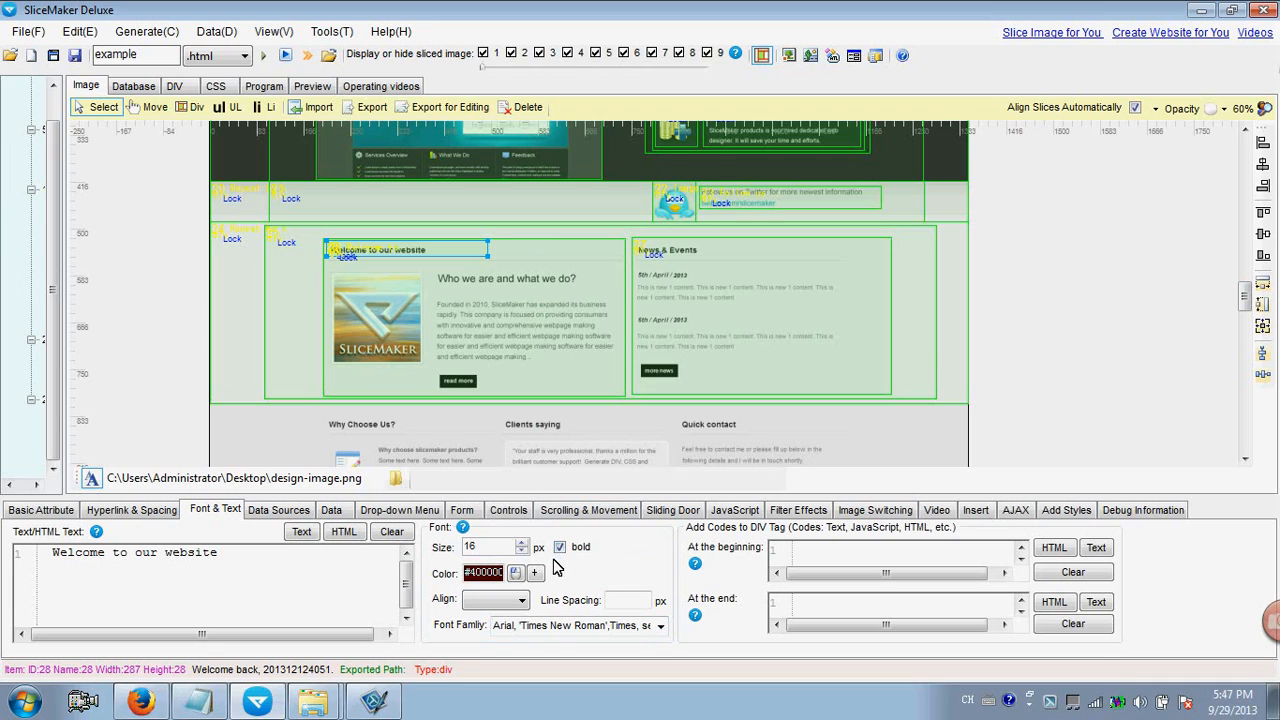
Generate the DIV and CSS code with the welcome heading and export it, overwriting example.html.
{"action": "left_click", "coordinate": [263, 55]}
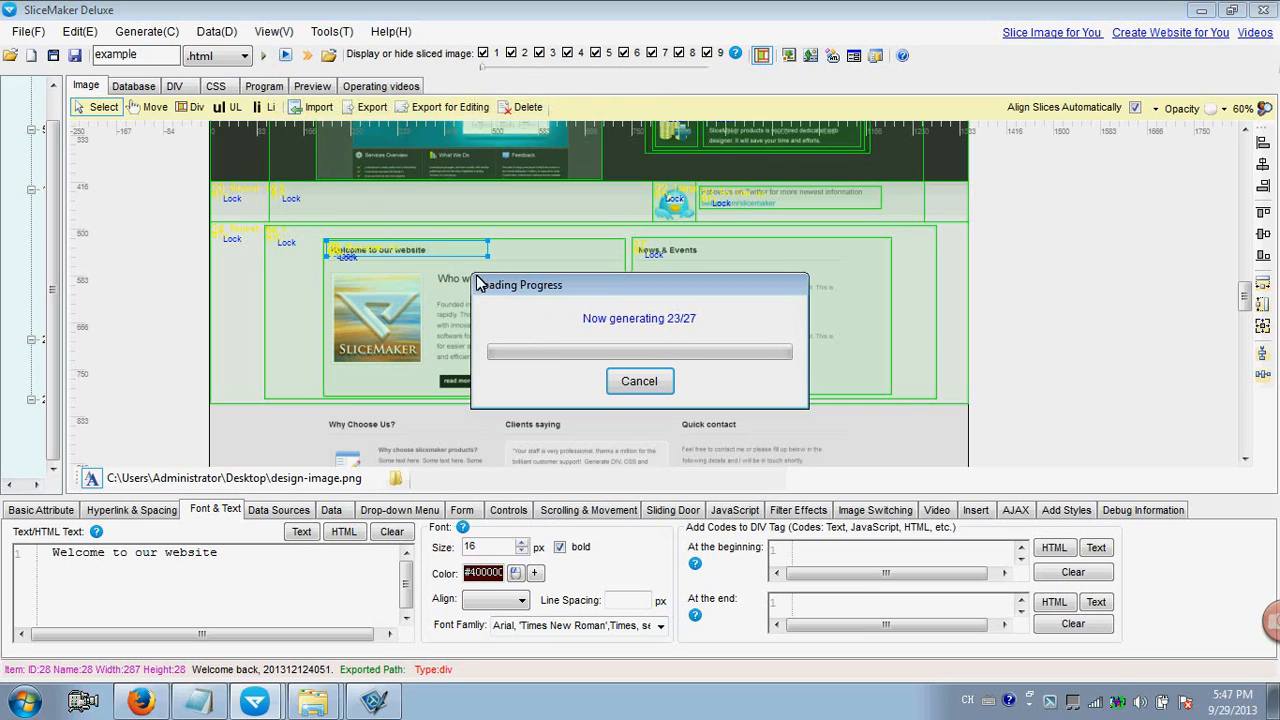
{"action": "left_click", "coordinate": [728, 414]}
{"action": "left_click", "coordinate": [808, 426]}
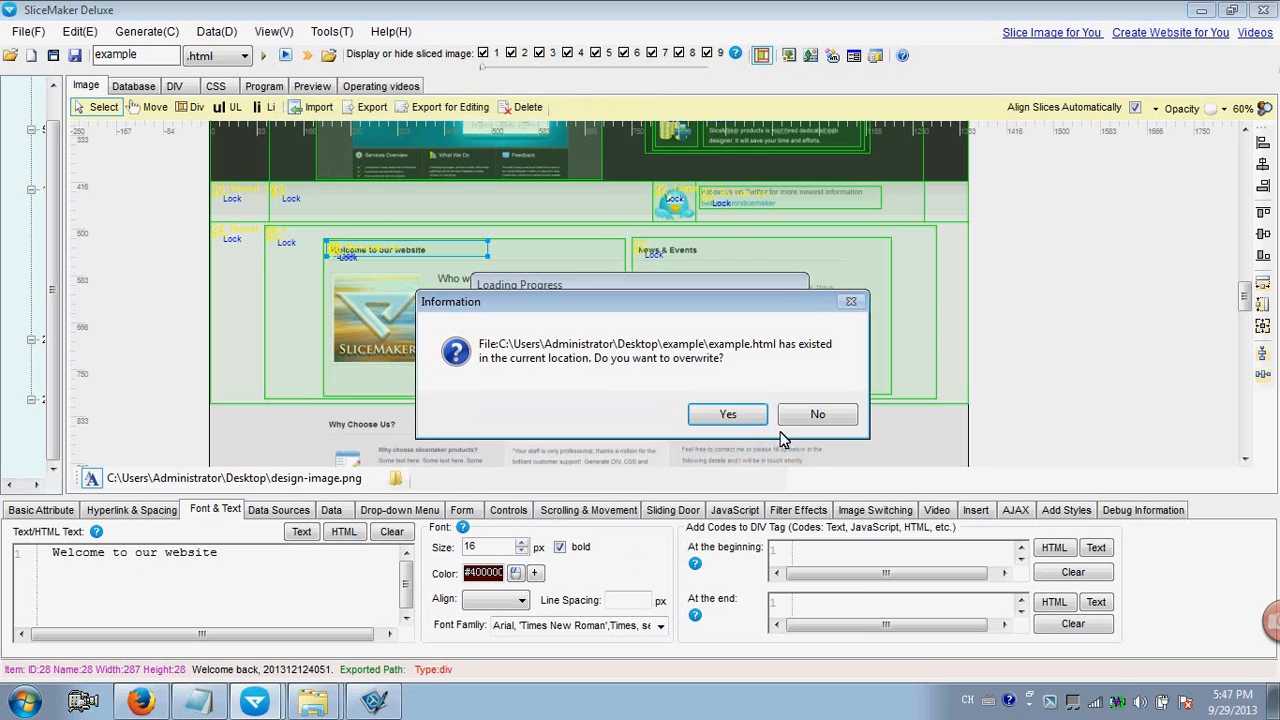
{"action": "left_click", "coordinate": [740, 418]}
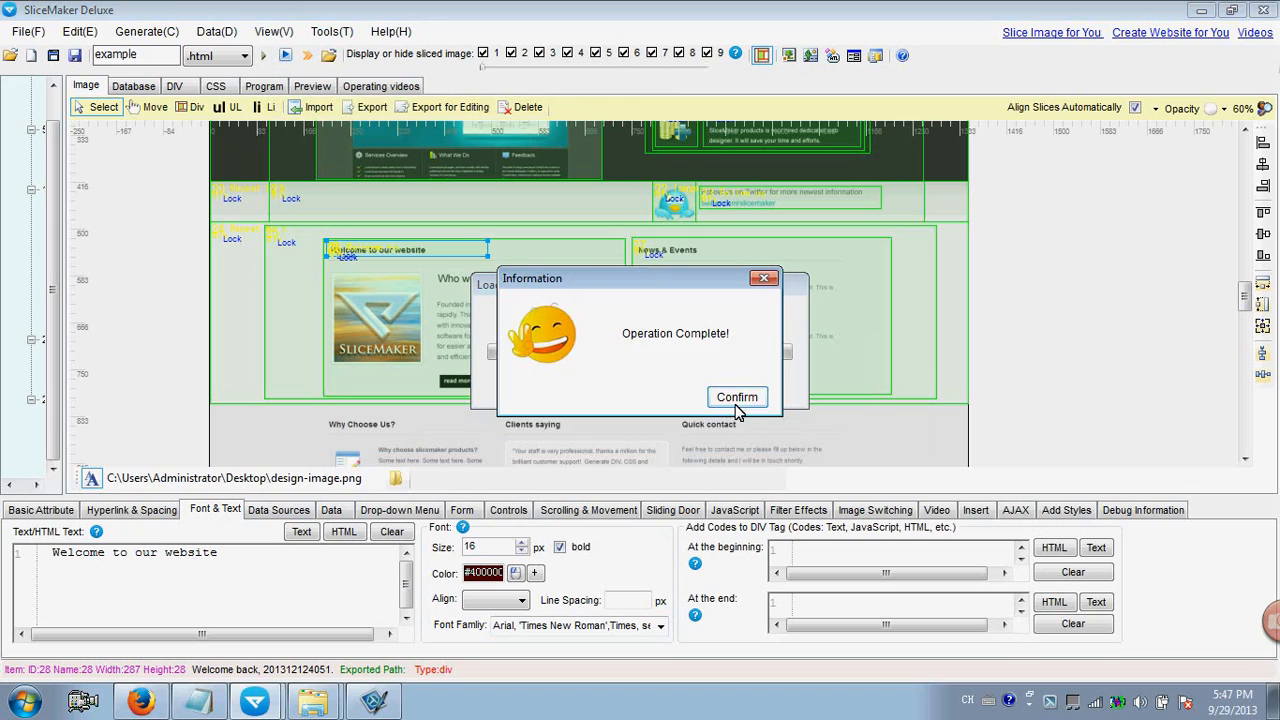
{"action": "left_click", "coordinate": [737, 400]}
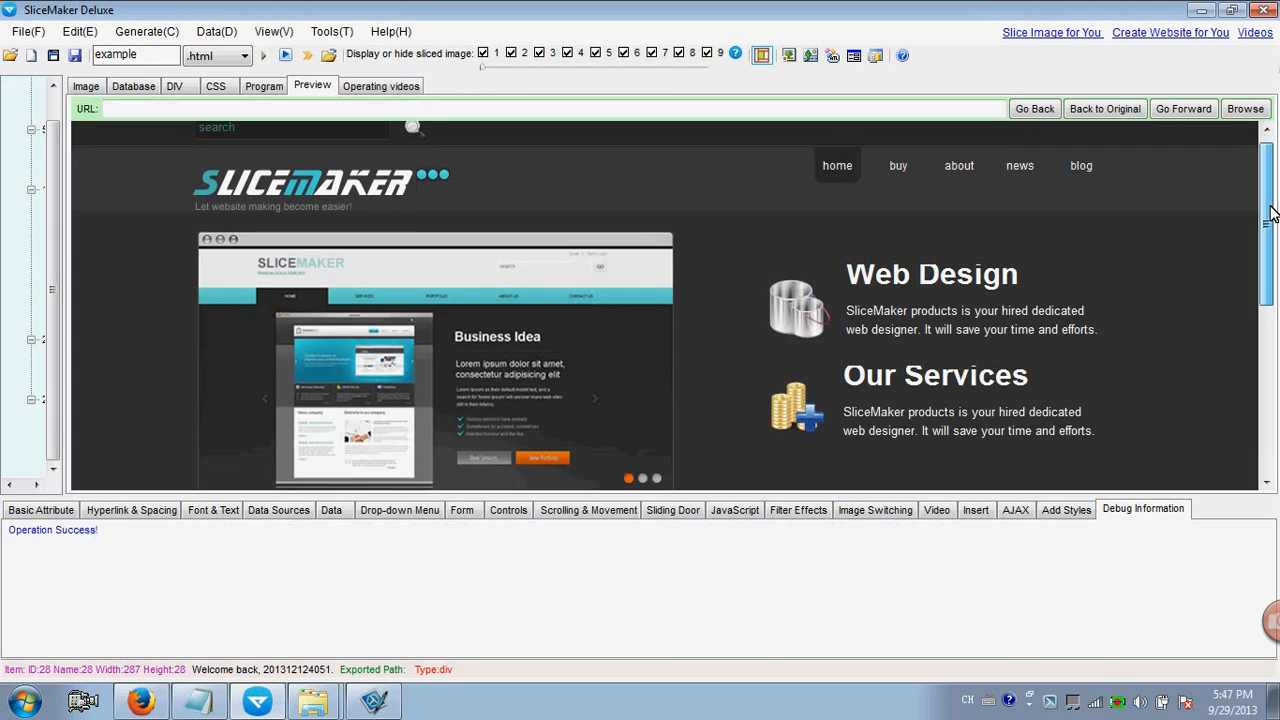
Check that the welcome heading is selectable text in the preview and in example.html in Firefox, and return to the design image in SliceMaker.
{"action": "left_click_drag", "start_coordinate": [1265, 218], "coordinate": [1265, 392]}
{"action": "left_click_drag", "start_coordinate": [228, 231], "coordinate": [403, 217]}
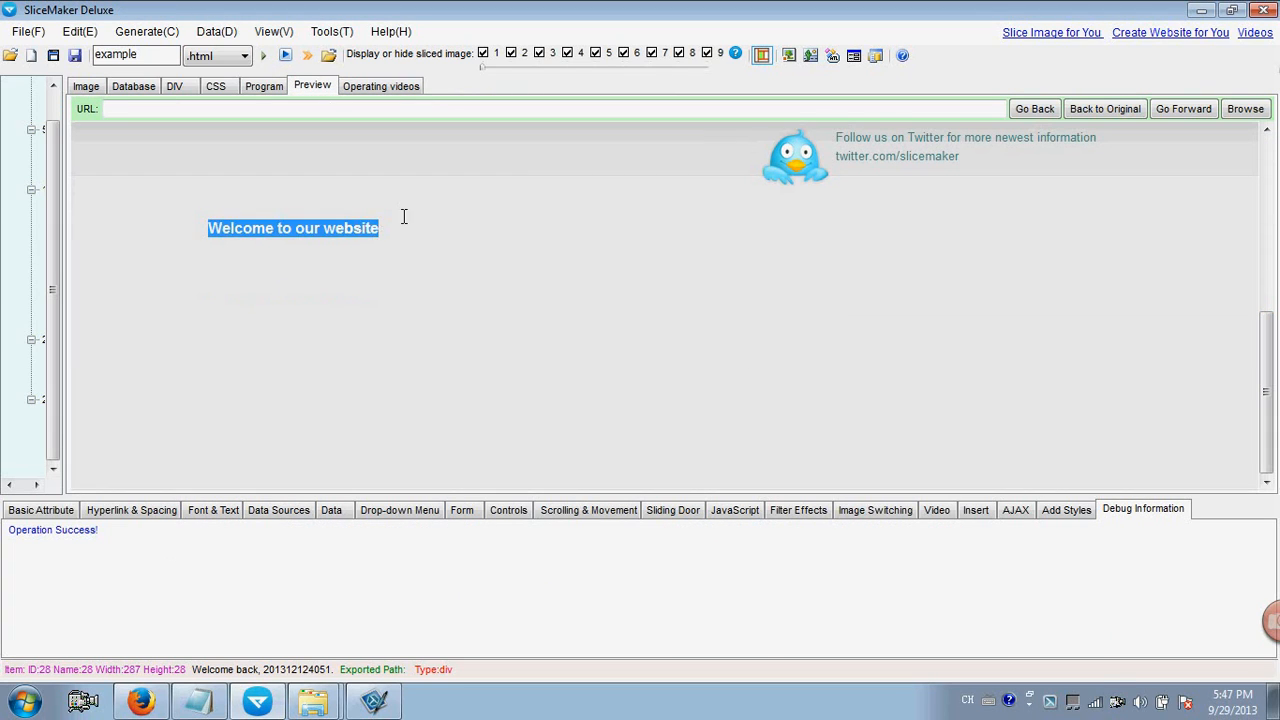
{"action": "left_click", "coordinate": [257, 228]}
{"action": "left_click_drag", "start_coordinate": [296, 228], "coordinate": [389, 227]}
{"action": "left_click", "coordinate": [389, 226]}
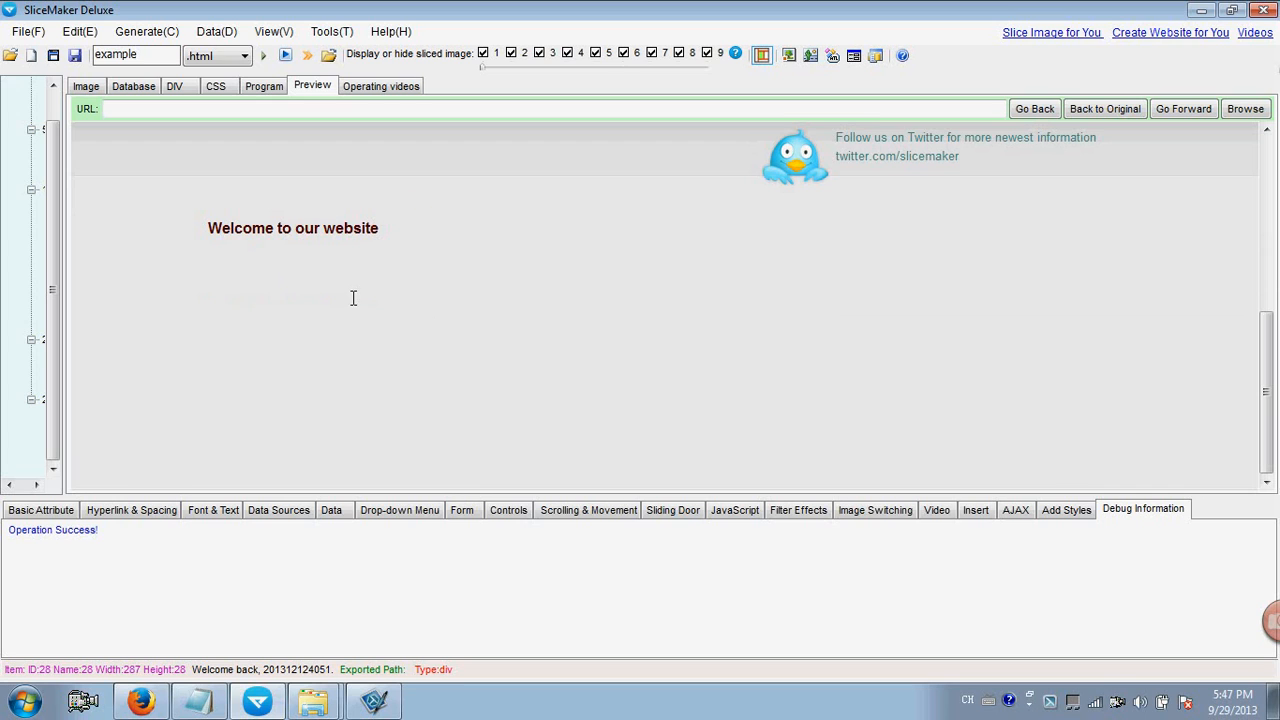
{"action": "left_click", "coordinate": [141, 704]}
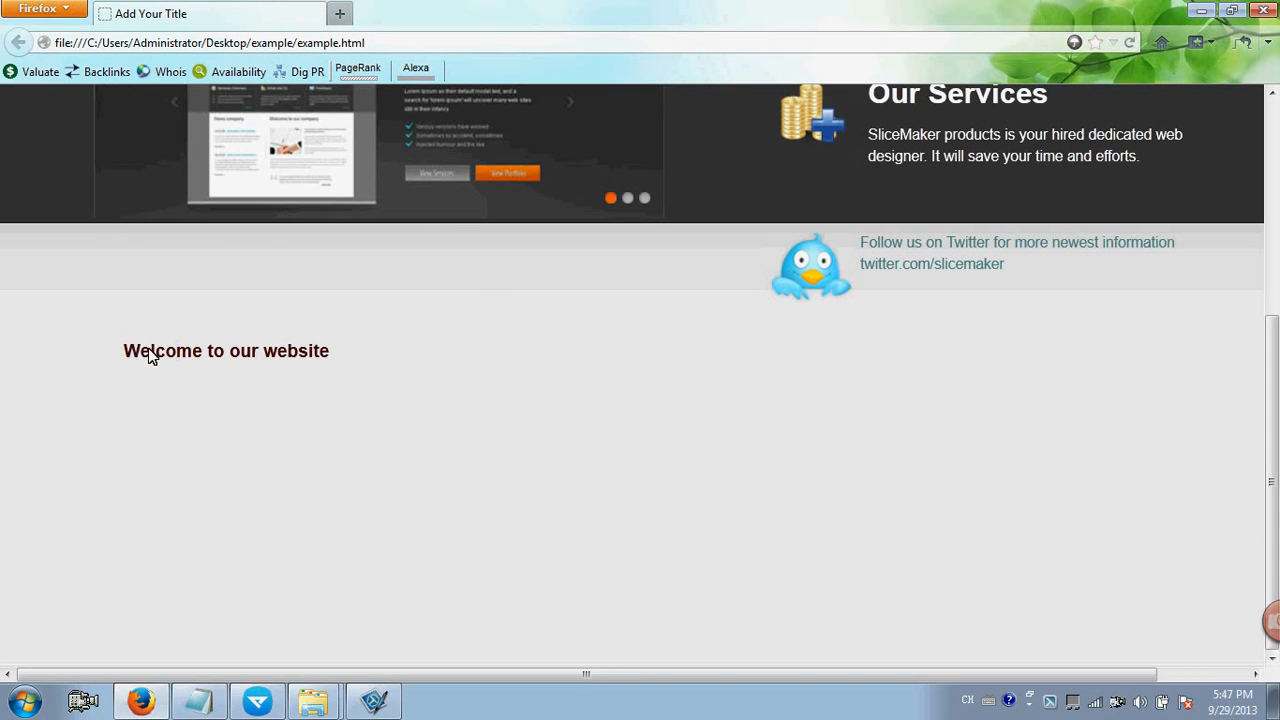
{"action": "left_click_drag", "start_coordinate": [148, 357], "coordinate": [374, 343]}
{"action": "left_click", "coordinate": [232, 355]}
{"action": "left_click_drag", "start_coordinate": [128, 357], "coordinate": [397, 347]}
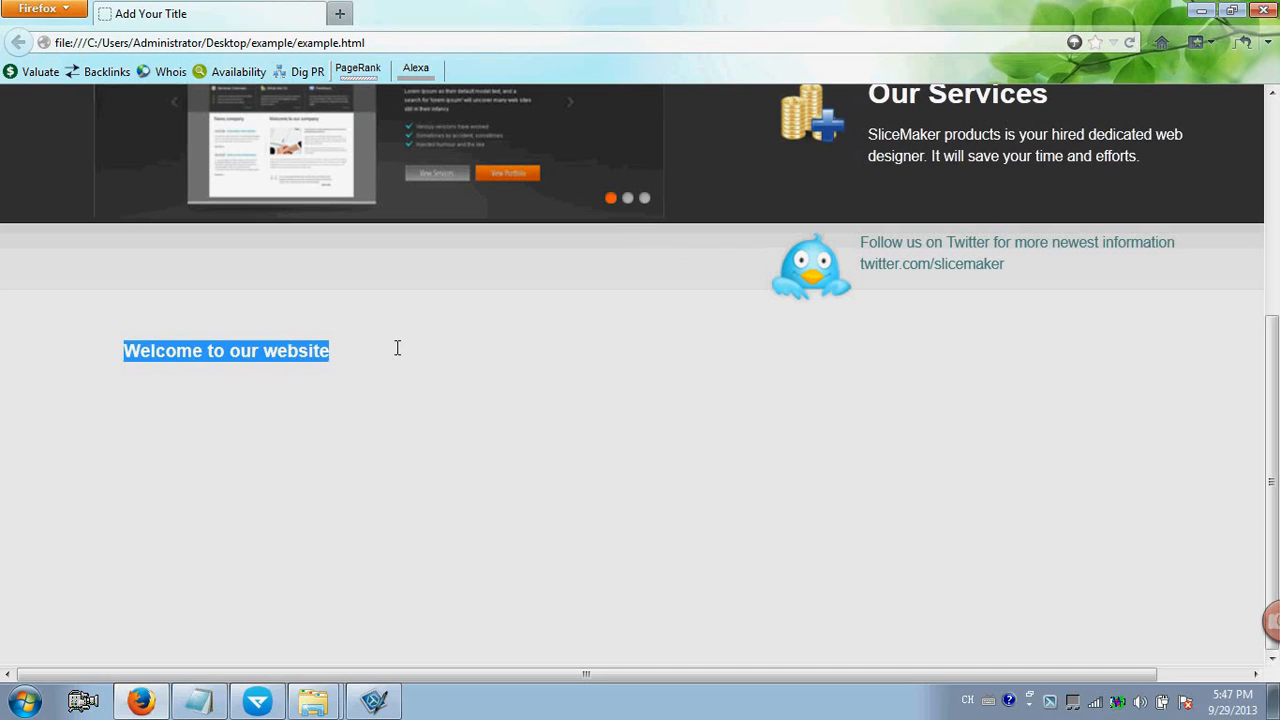
{"action": "left_click", "coordinate": [396, 349]}
{"action": "left_click", "coordinate": [258, 700]}
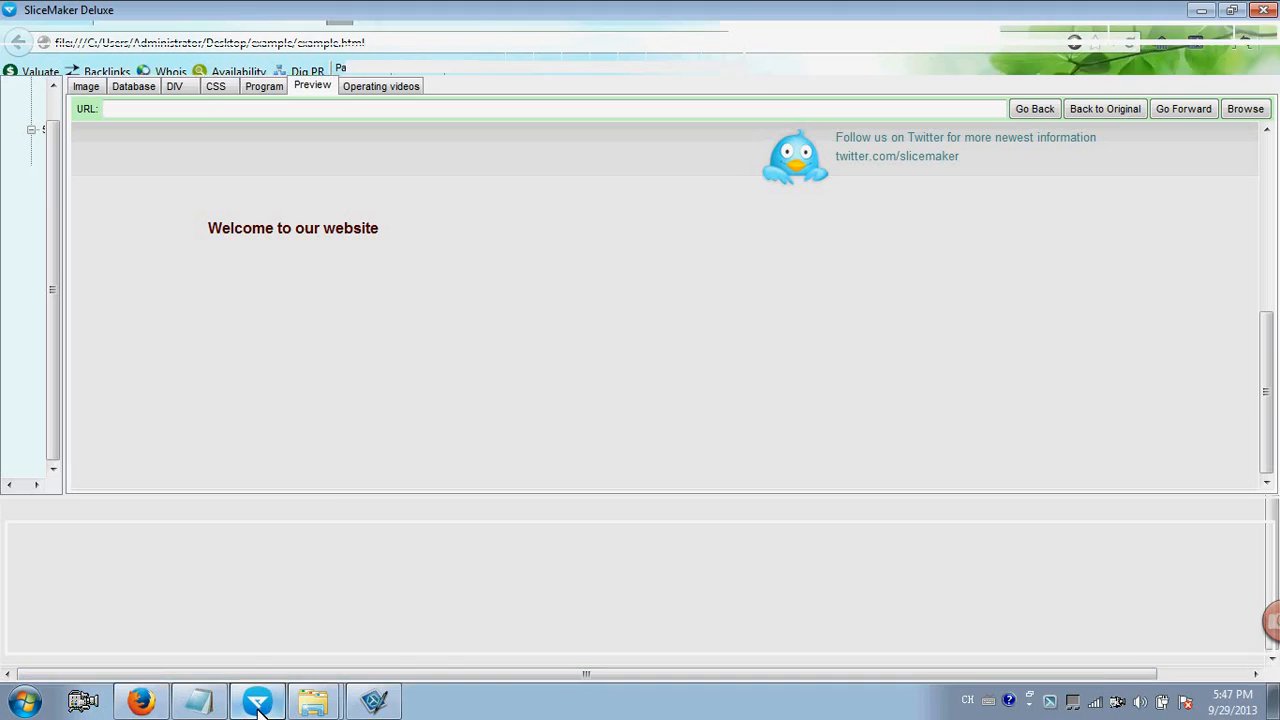
{"action": "left_click", "coordinate": [84, 86]}
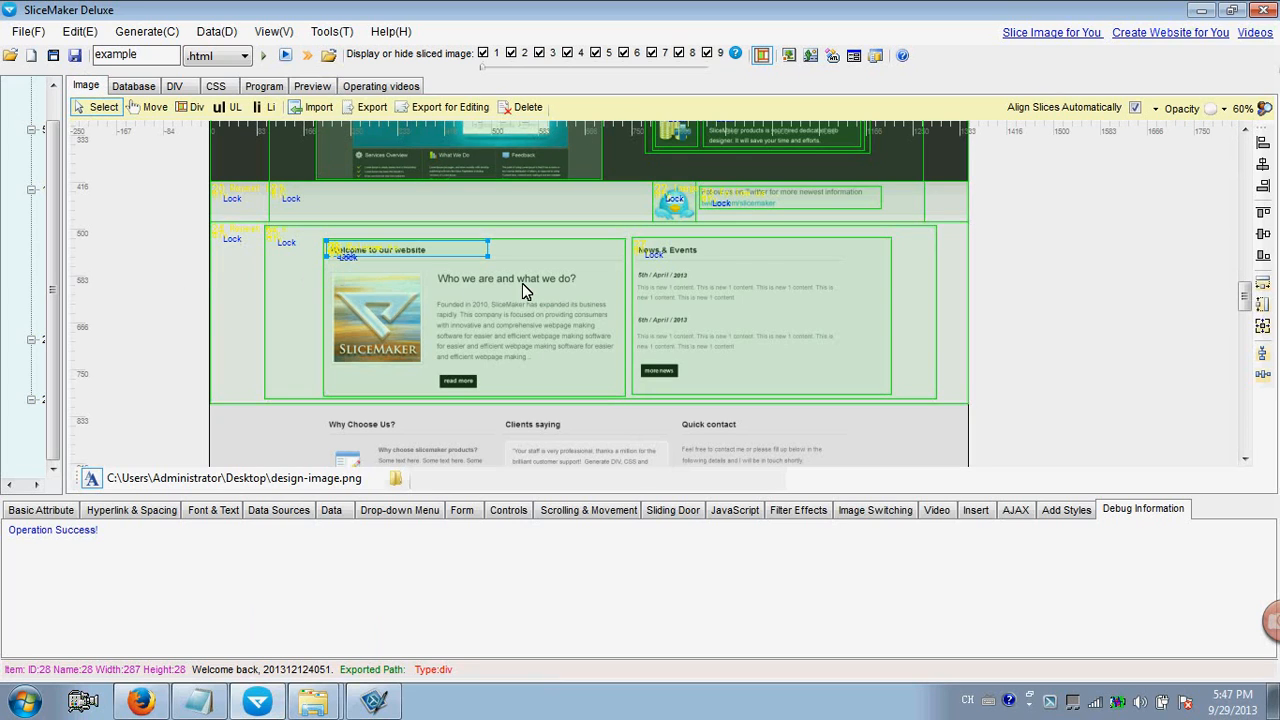
Slice a DIV about 532 by 13 px around the divider line below the welcome heading and show its basic attributes.
{"action": "left_click", "coordinate": [190, 107]}
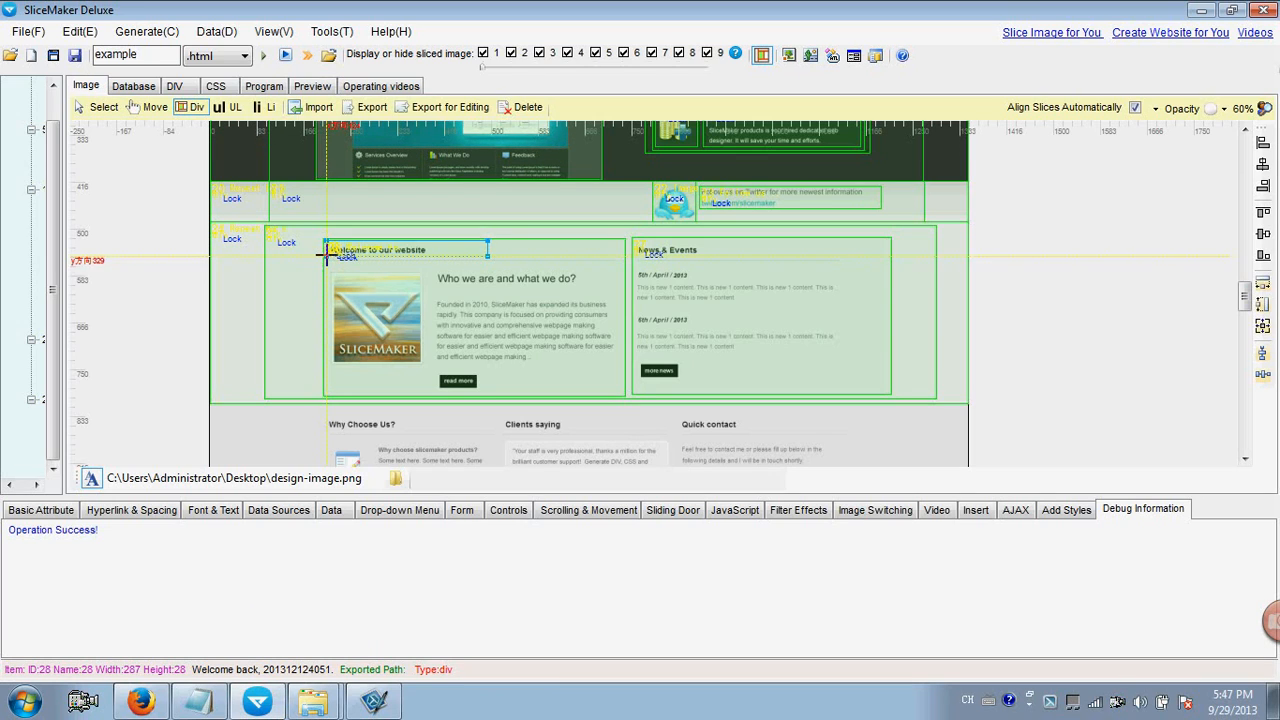
{"action": "left_click_drag", "start_coordinate": [346, 260], "coordinate": [626, 262]}
{"action": "left_click", "coordinate": [100, 106]}
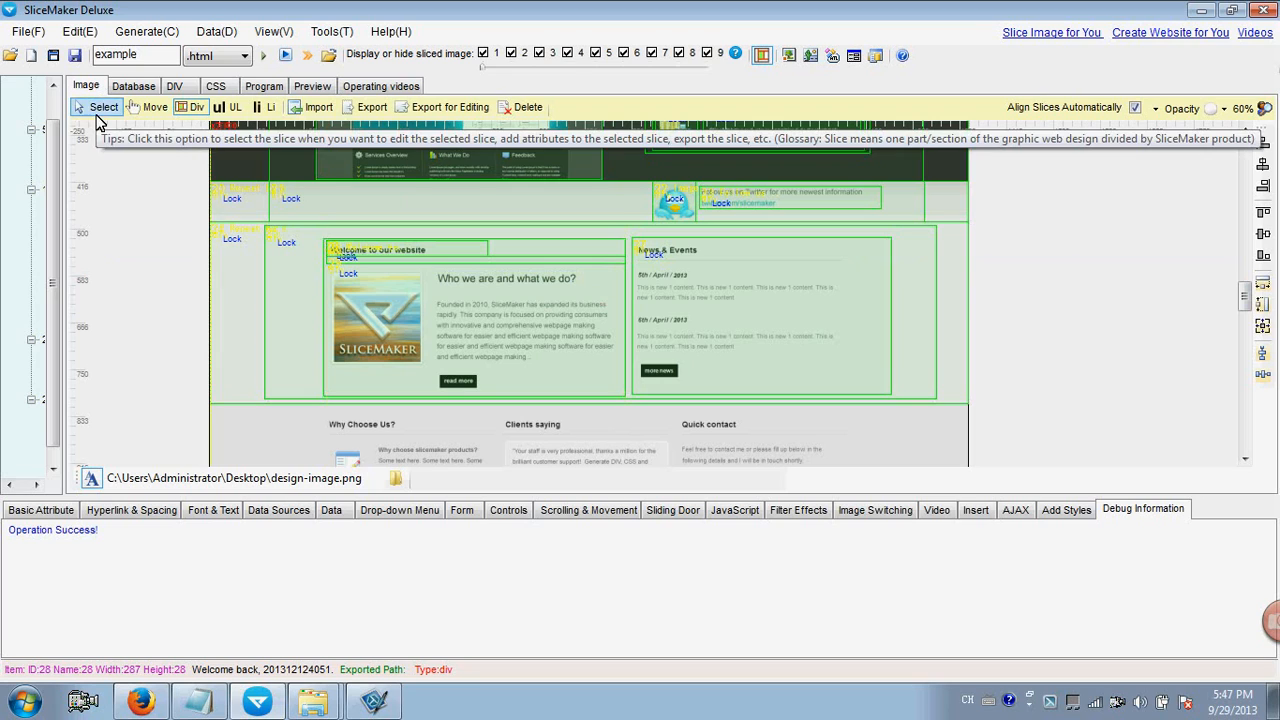
{"action": "left_click", "coordinate": [562, 266]}
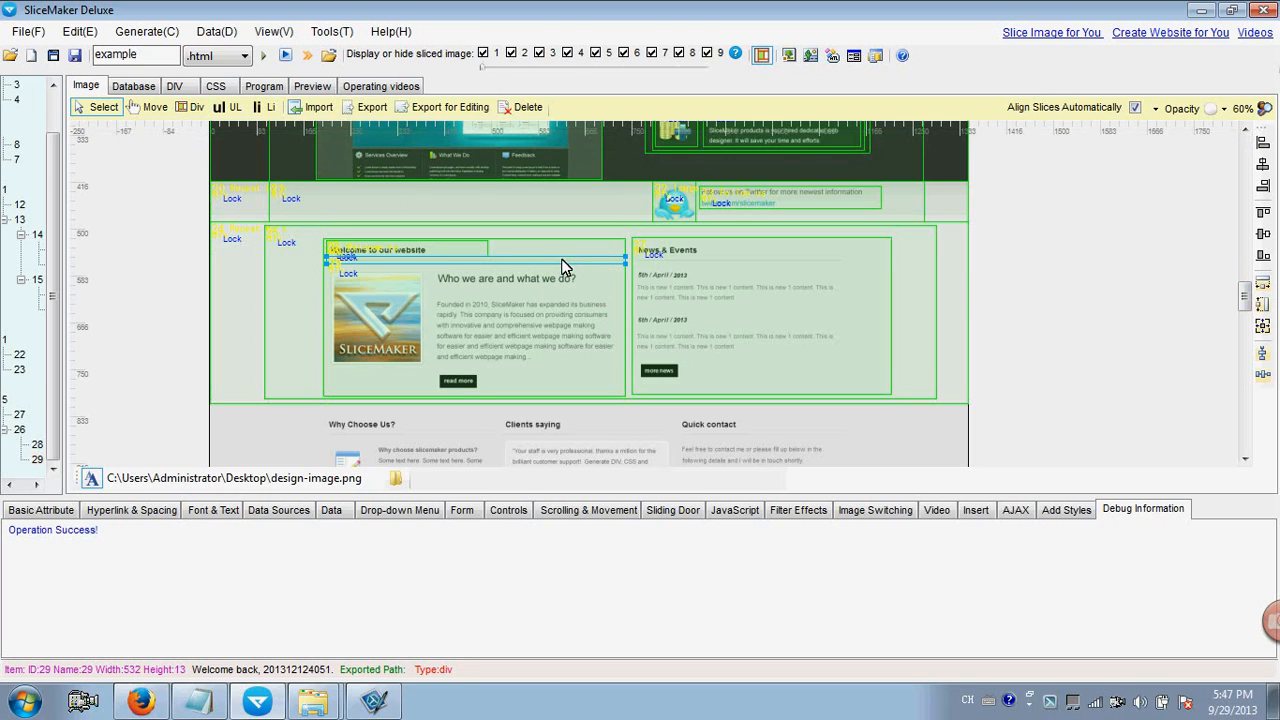
{"action": "left_click", "coordinate": [55, 510]}
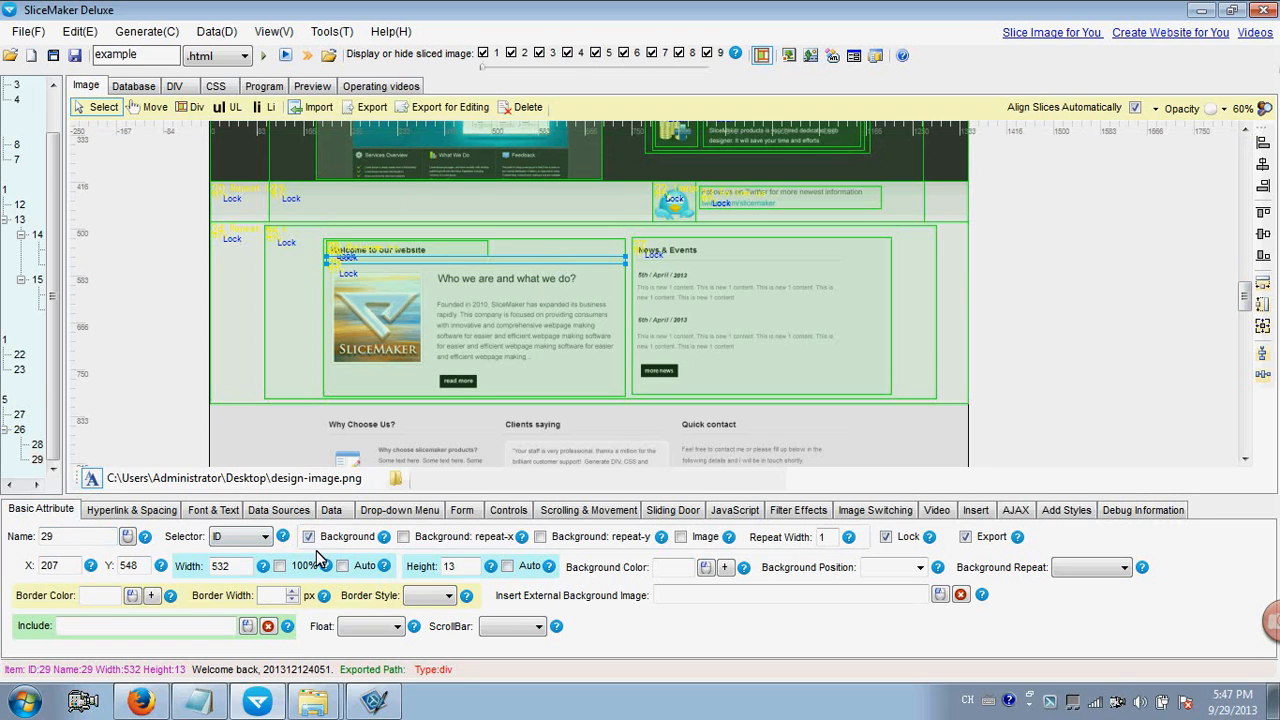
Regenerate the DIV and CSS code including the divider line and export it over the existing example.html.
{"action": "left_click", "coordinate": [263, 56]}
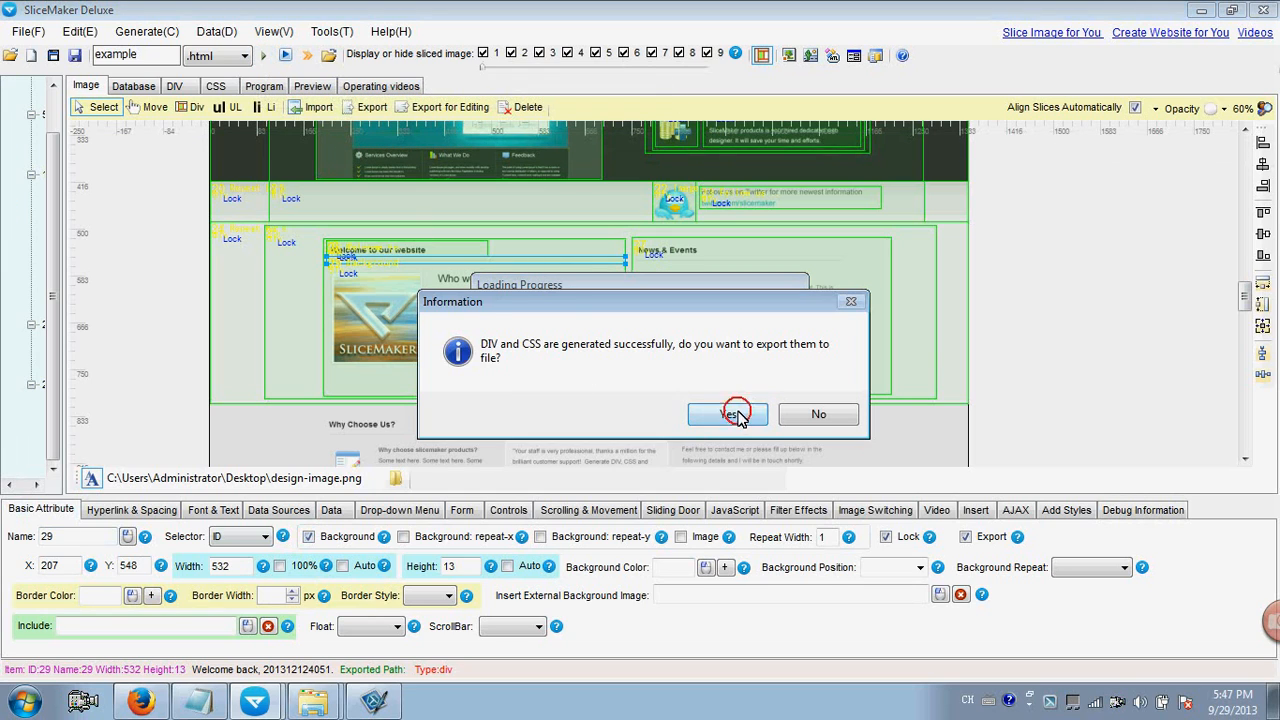
{"action": "left_click", "coordinate": [731, 415]}
{"action": "left_click", "coordinate": [810, 426]}
{"action": "left_click", "coordinate": [735, 418]}
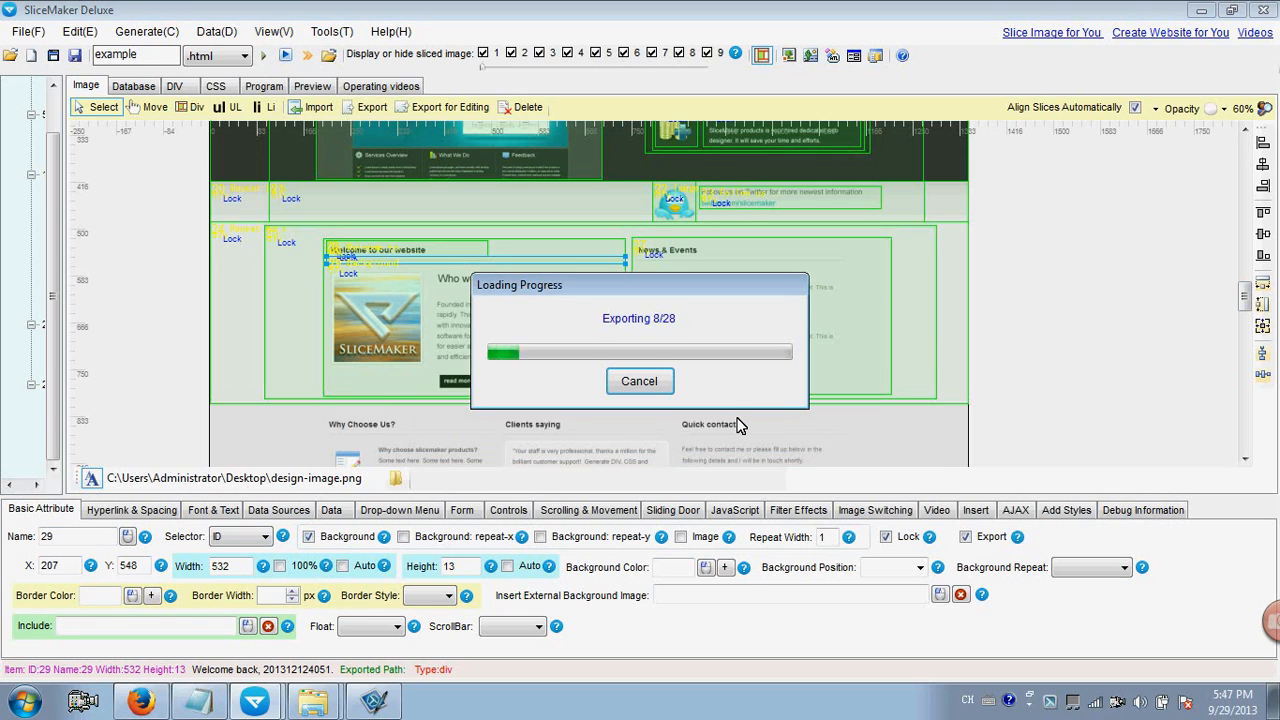
{"action": "left_click", "coordinate": [737, 396]}
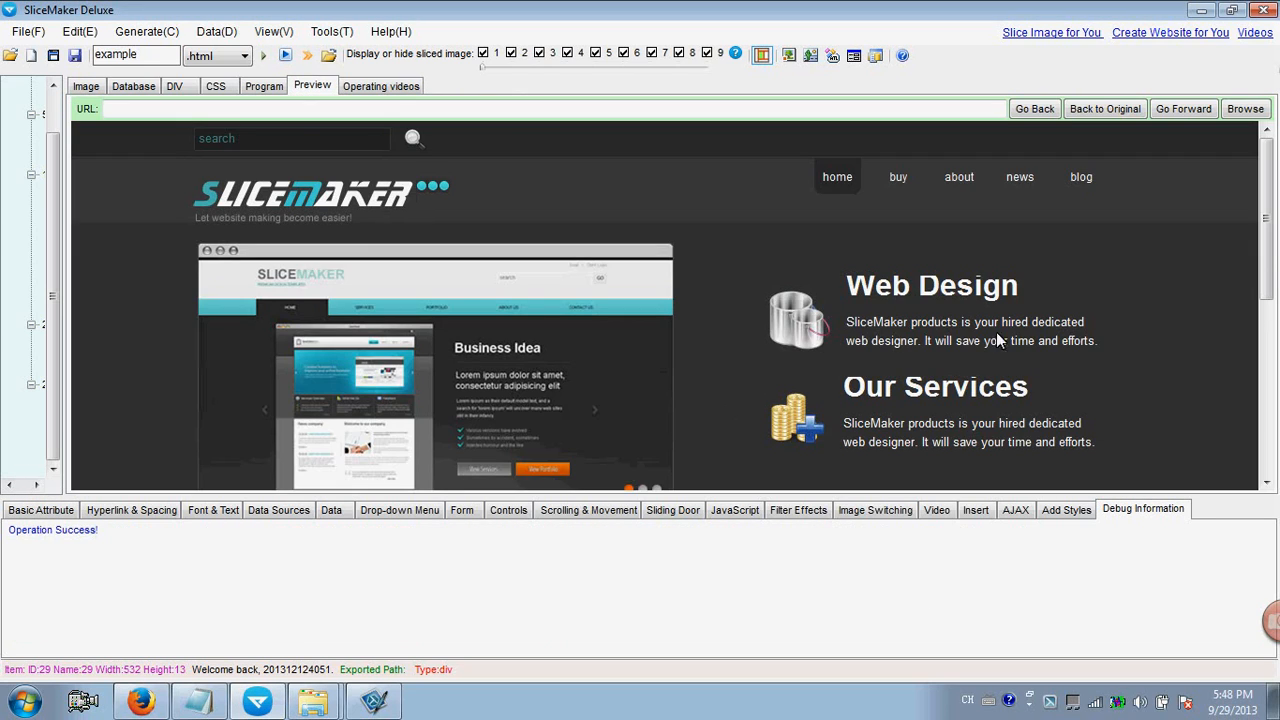
Check the divider line below the welcome heading in the preview and in the reloaded example.html in Firefox.
{"action": "left_click_drag", "start_coordinate": [1262, 229], "coordinate": [1273, 400]}
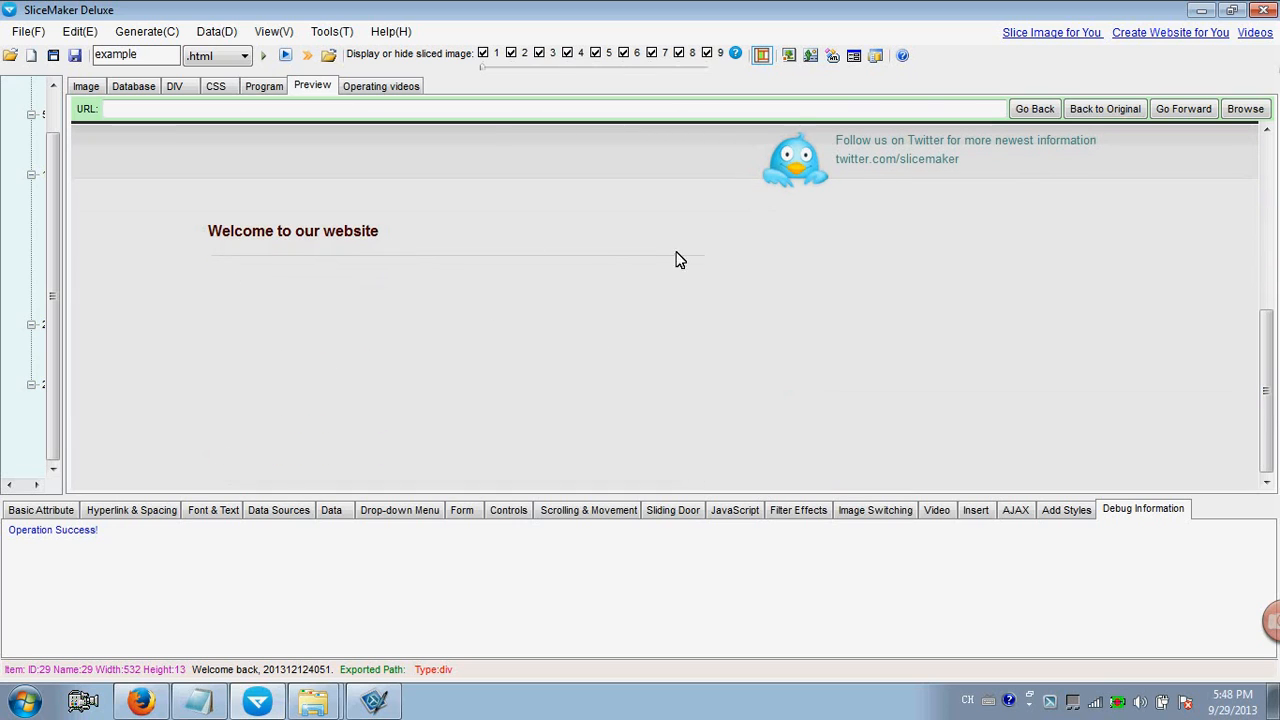
{"action": "left_click", "coordinate": [130, 655]}
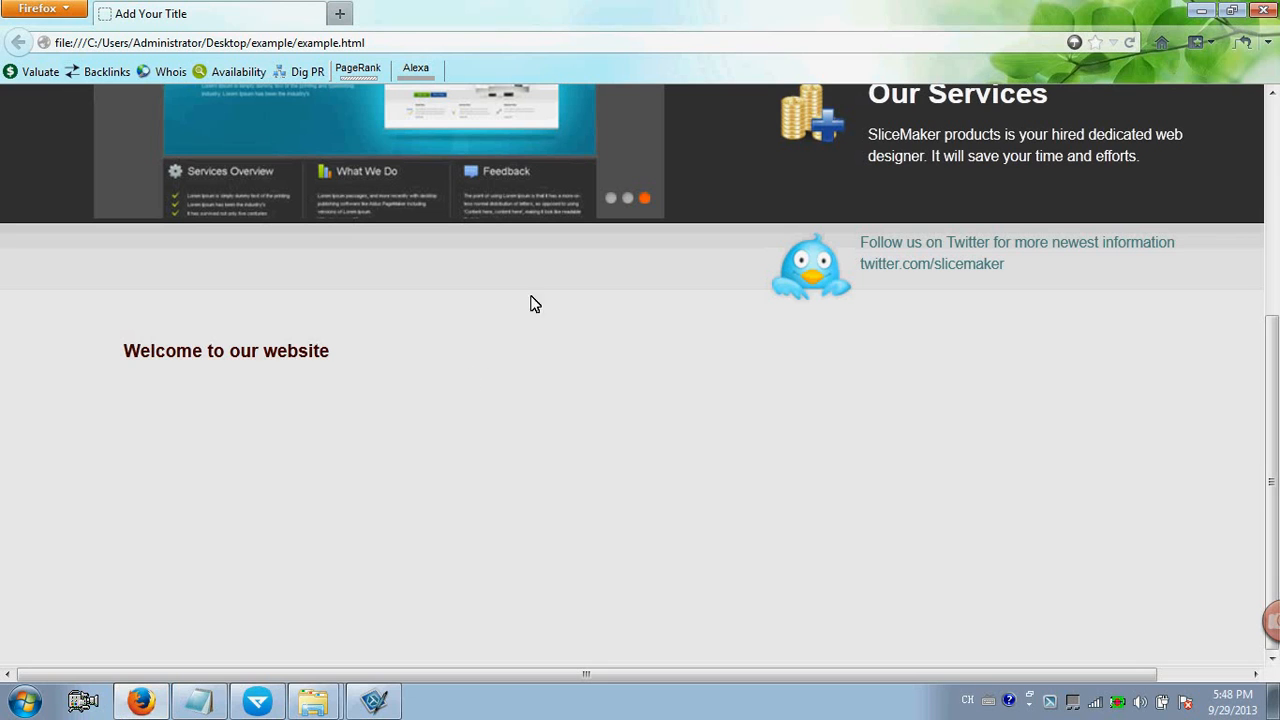
{"action": "left_click", "coordinate": [1131, 43]}
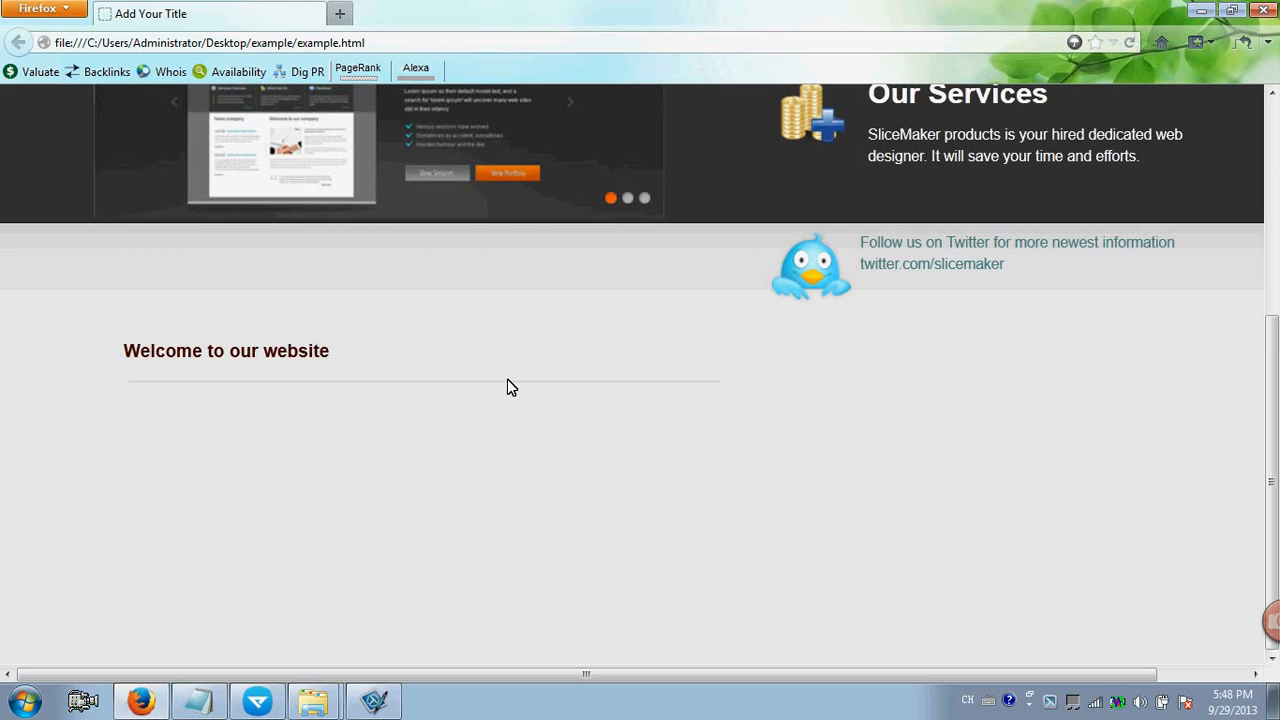
Check the welcome heading and divider line at different zoom levels in Firefox, and return to the design image in SliceMaker.
{"action": "scroll", "coordinate": [415, 555], "scroll_direction": "up", "scroll_amount": 1, "text": "ctrl"}
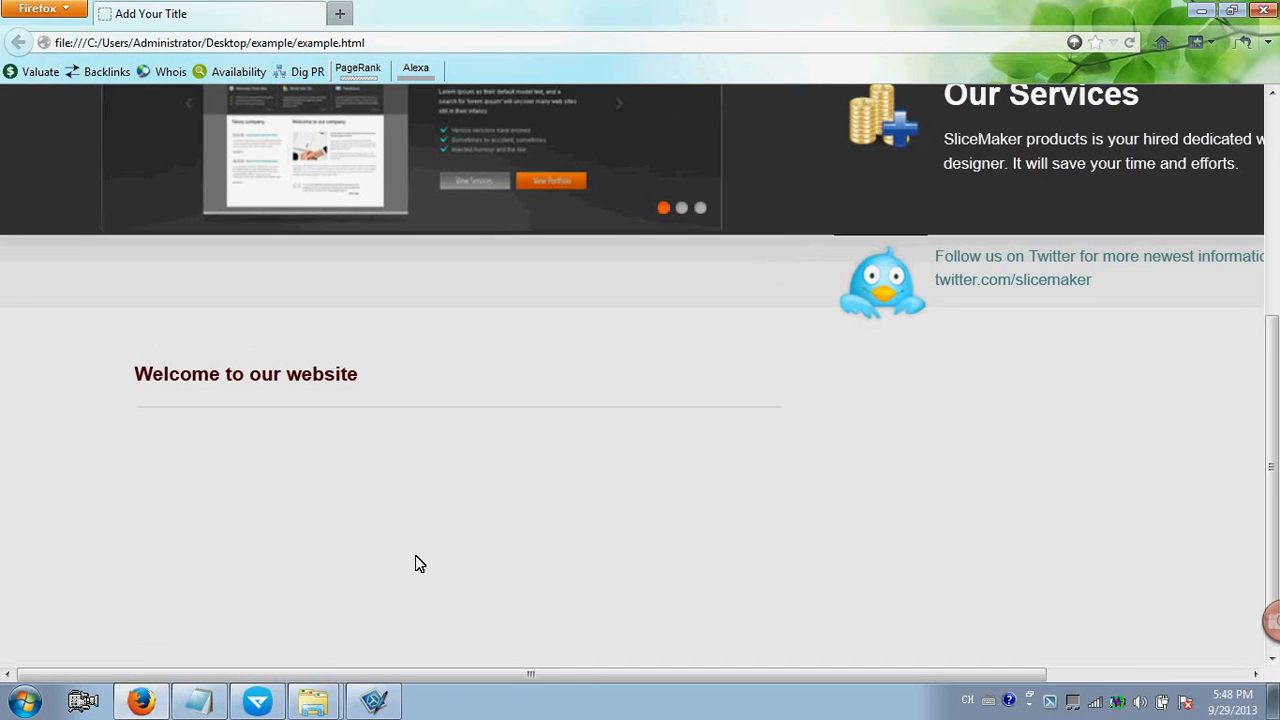
{"action": "scroll", "coordinate": [419, 564], "scroll_direction": "down", "scroll_amount": 1, "text": "ctrl"}
{"action": "scroll", "coordinate": [419, 564], "scroll_direction": "down", "scroll_amount": 1, "text": "ctrl"}
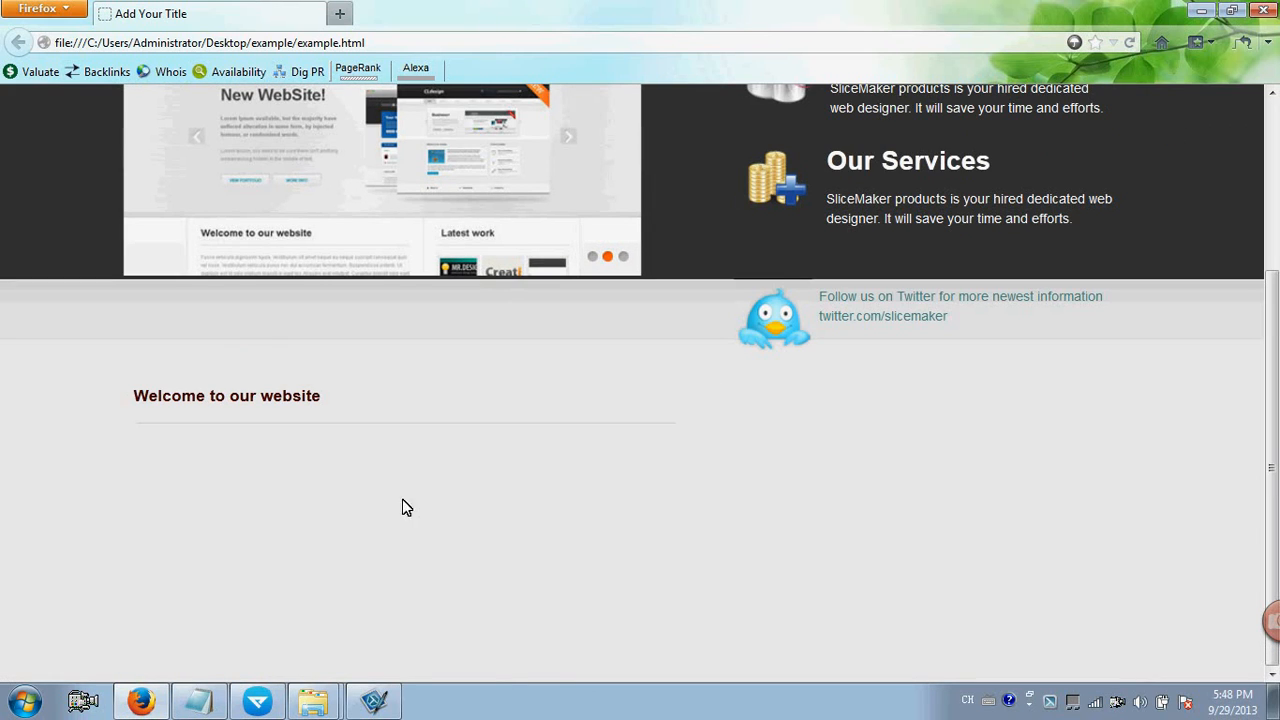
{"action": "left_click", "coordinate": [262, 705]}
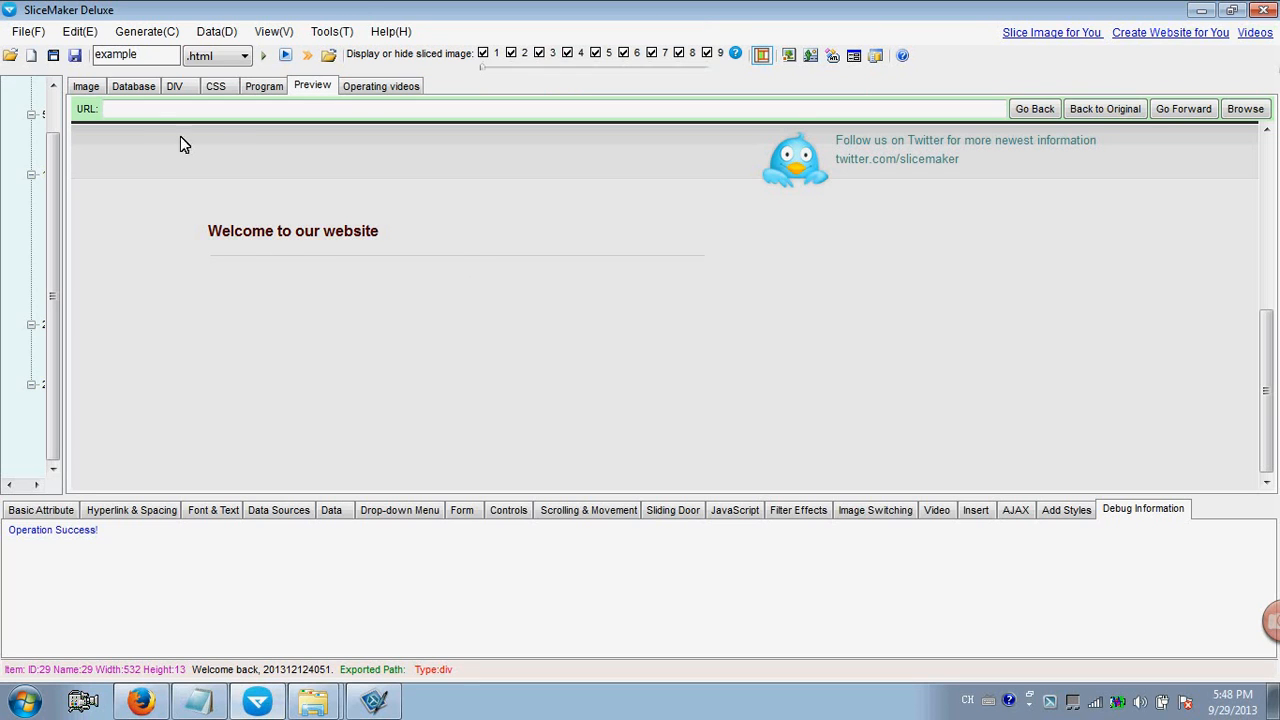
{"action": "left_click", "coordinate": [87, 87]}
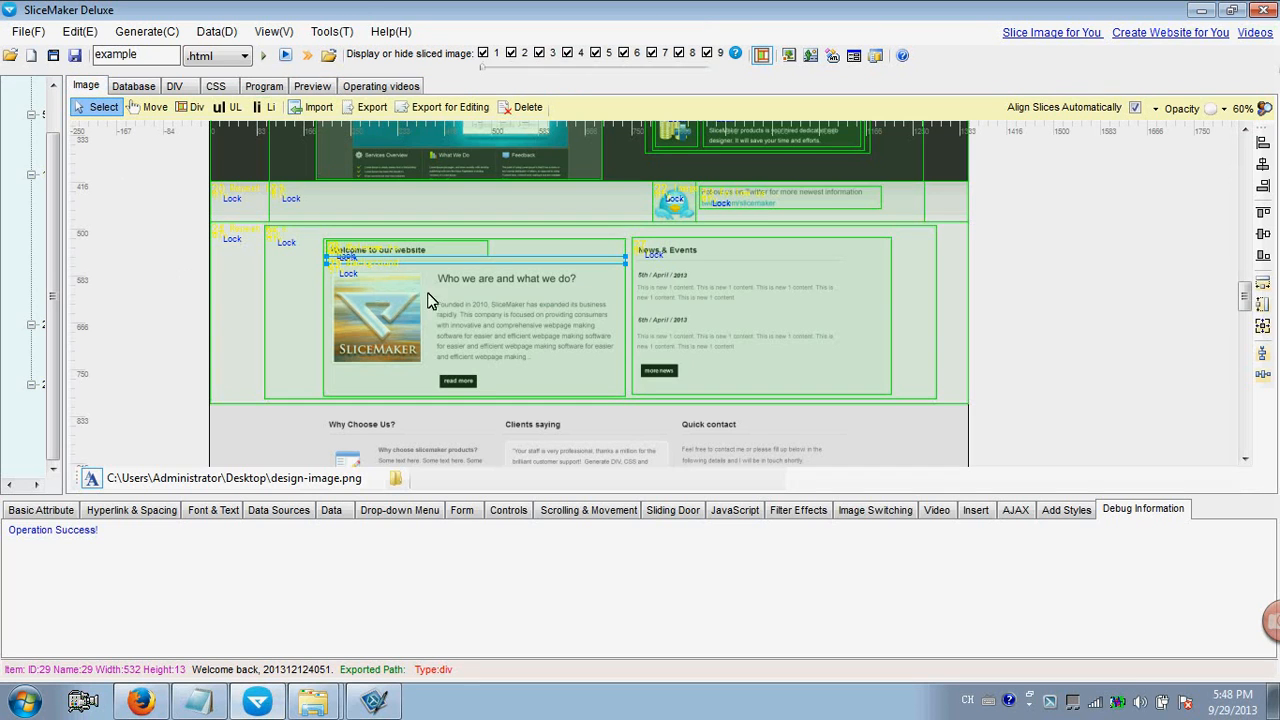
Slice a DIV about 520 by 175 px around the logo picture and intro text below the divider line, and select it.
{"action": "left_click", "coordinate": [192, 107]}
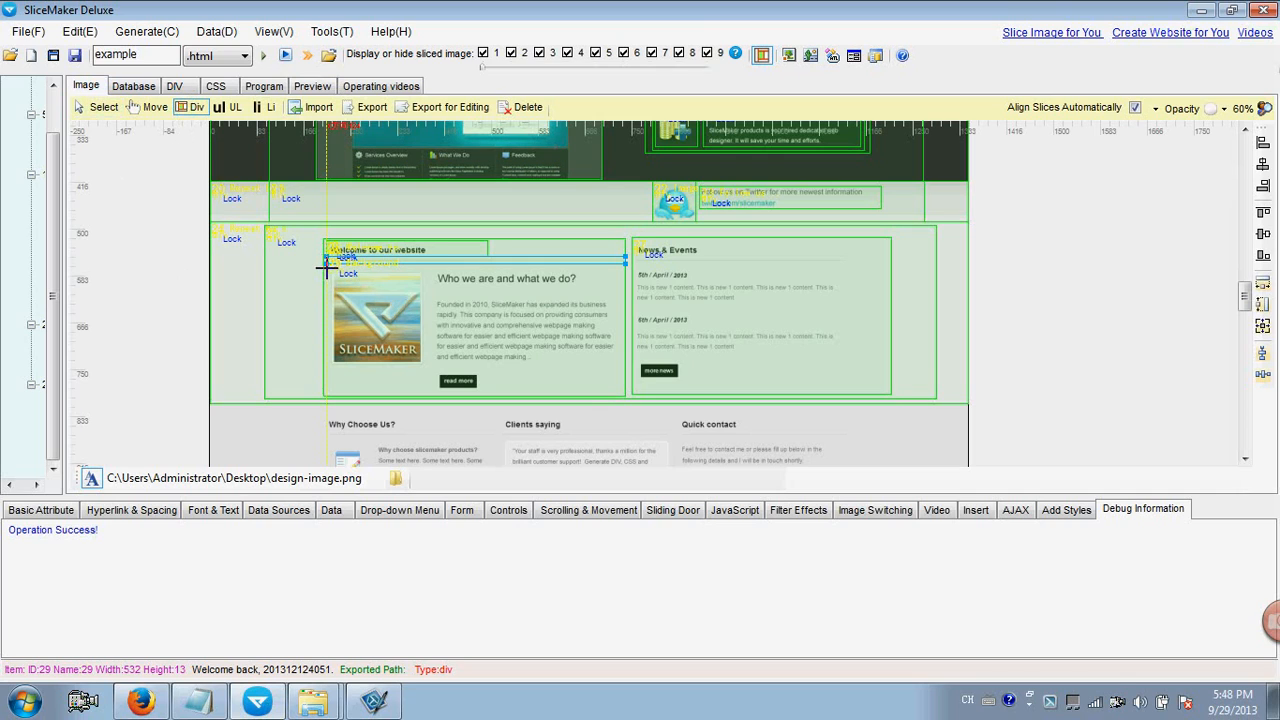
{"action": "left_click_drag", "start_coordinate": [326, 268], "coordinate": [618, 368]}
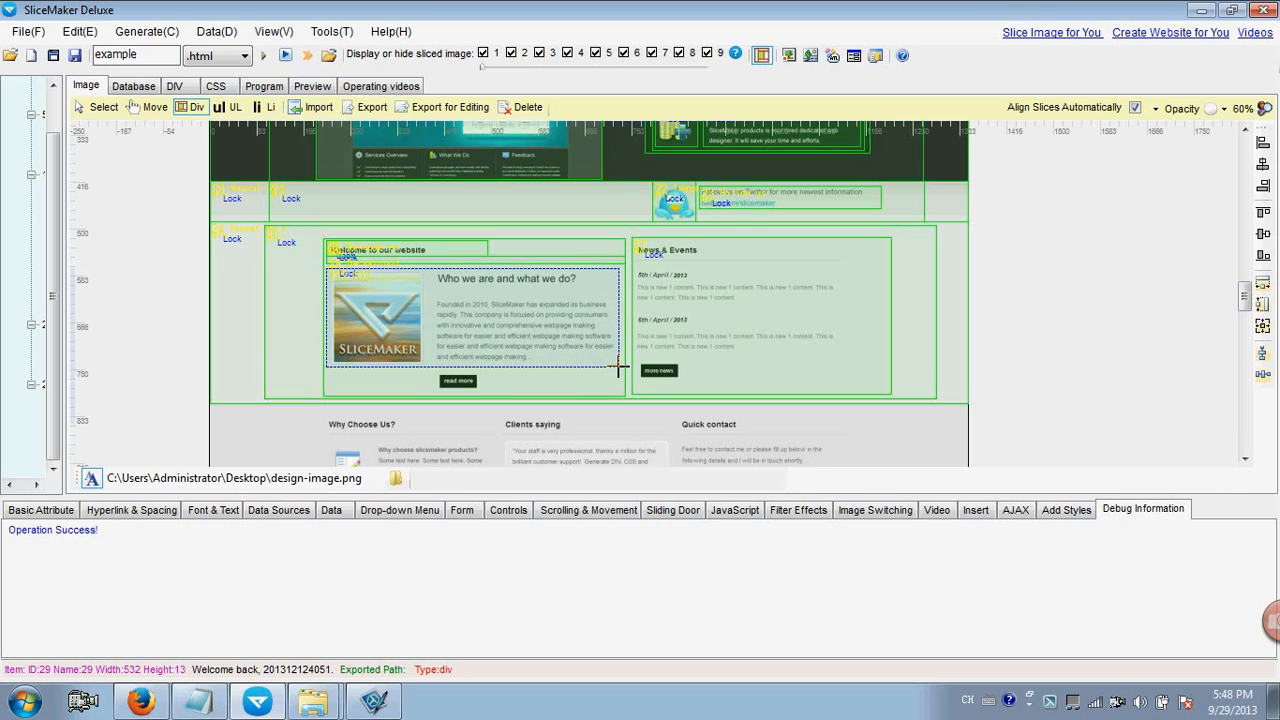
{"action": "left_click_drag", "start_coordinate": [618, 366], "coordinate": [619, 367]}
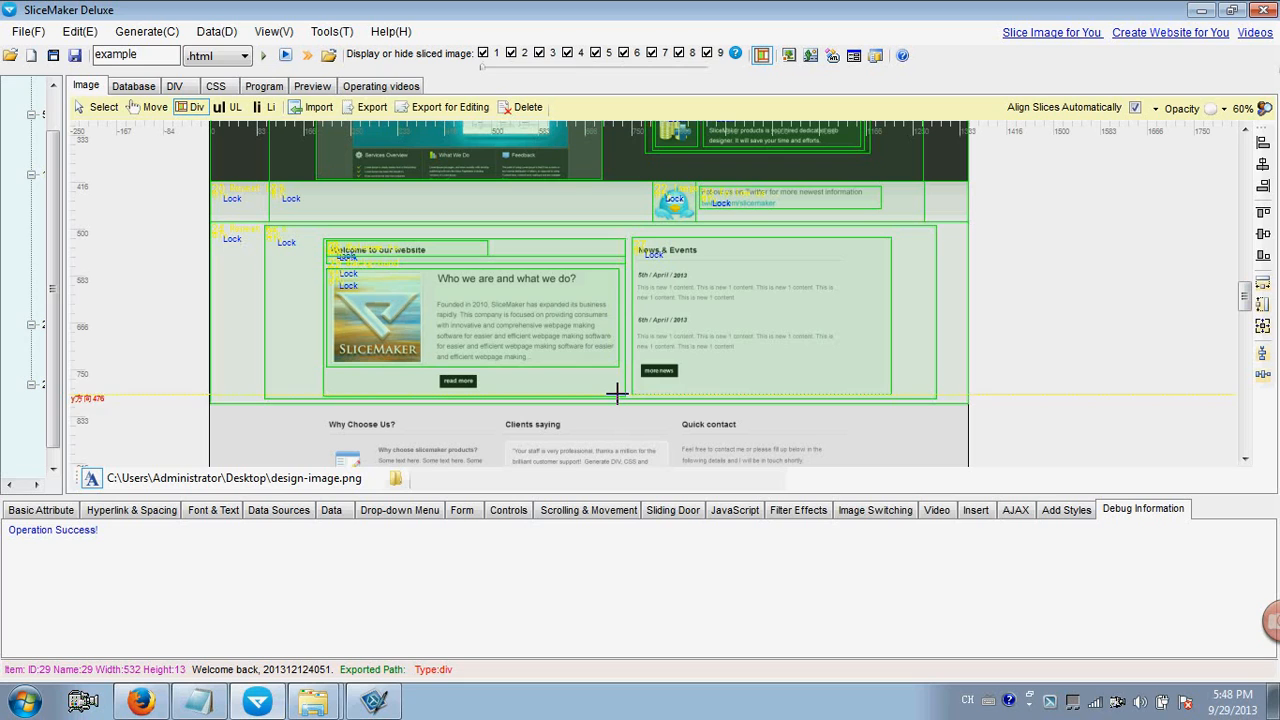
{"action": "left_click", "coordinate": [100, 107]}
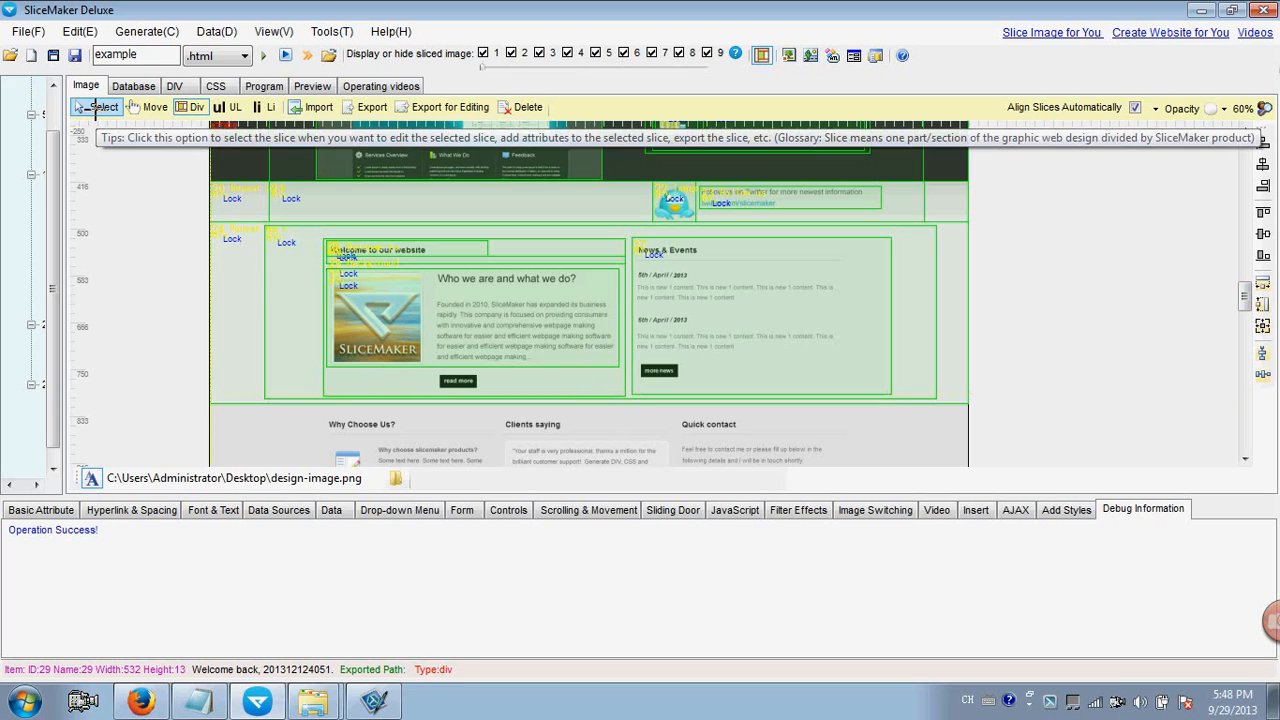
{"action": "left_click", "coordinate": [366, 310]}
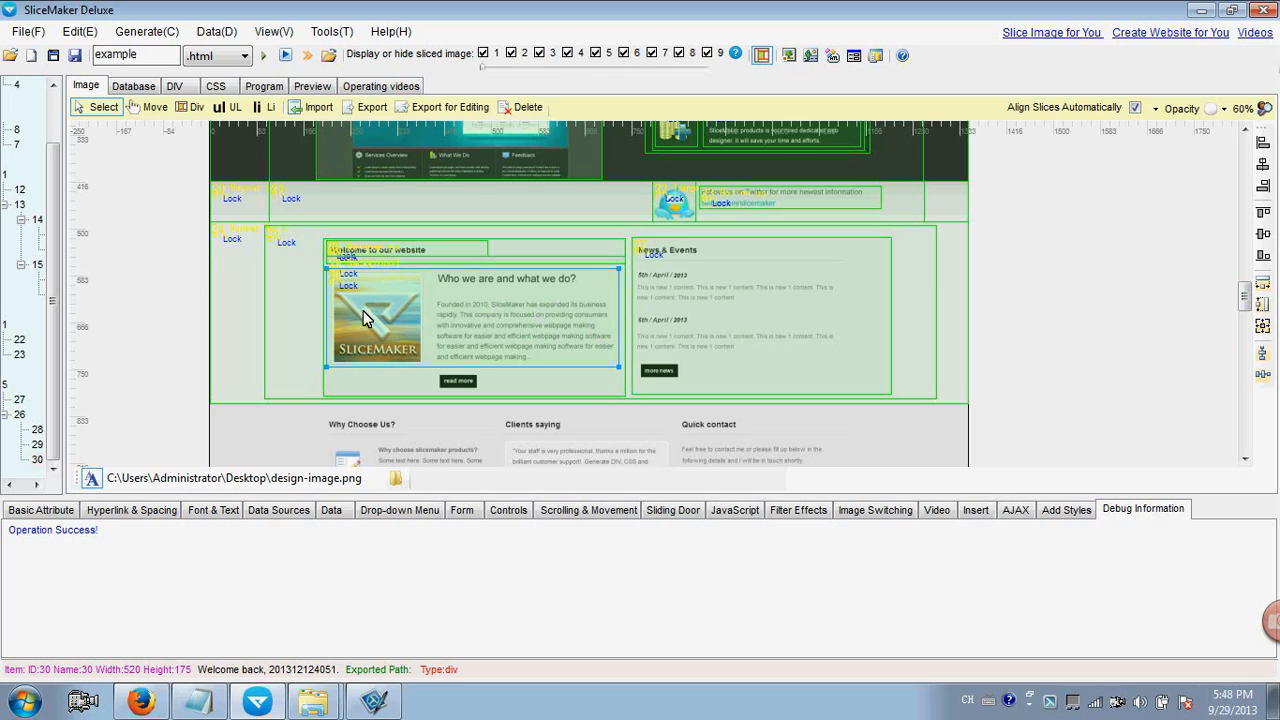
Slice a nested DIV about 165 by 175 px around the SliceMaker logo picture and set it to output as an image.
{"action": "left_click", "coordinate": [192, 107]}
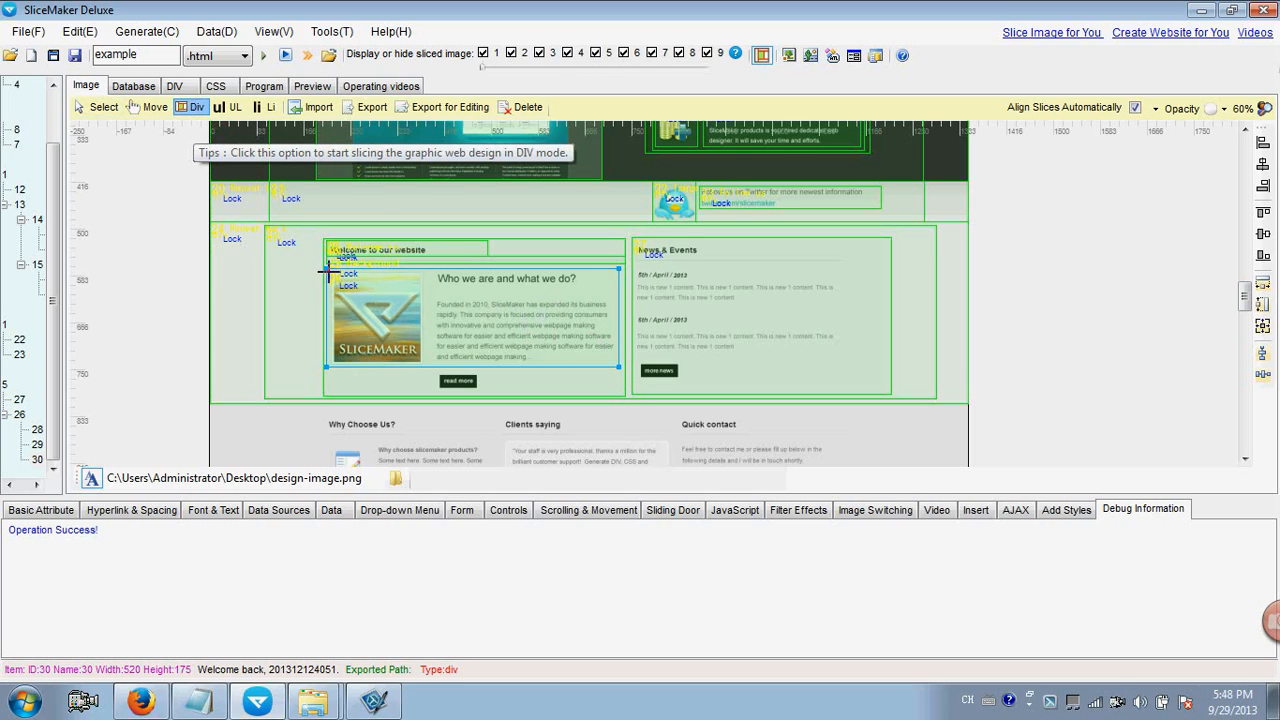
{"action": "left_click_drag", "start_coordinate": [330, 268], "coordinate": [424, 368]}
{"action": "left_click", "coordinate": [82, 107]}
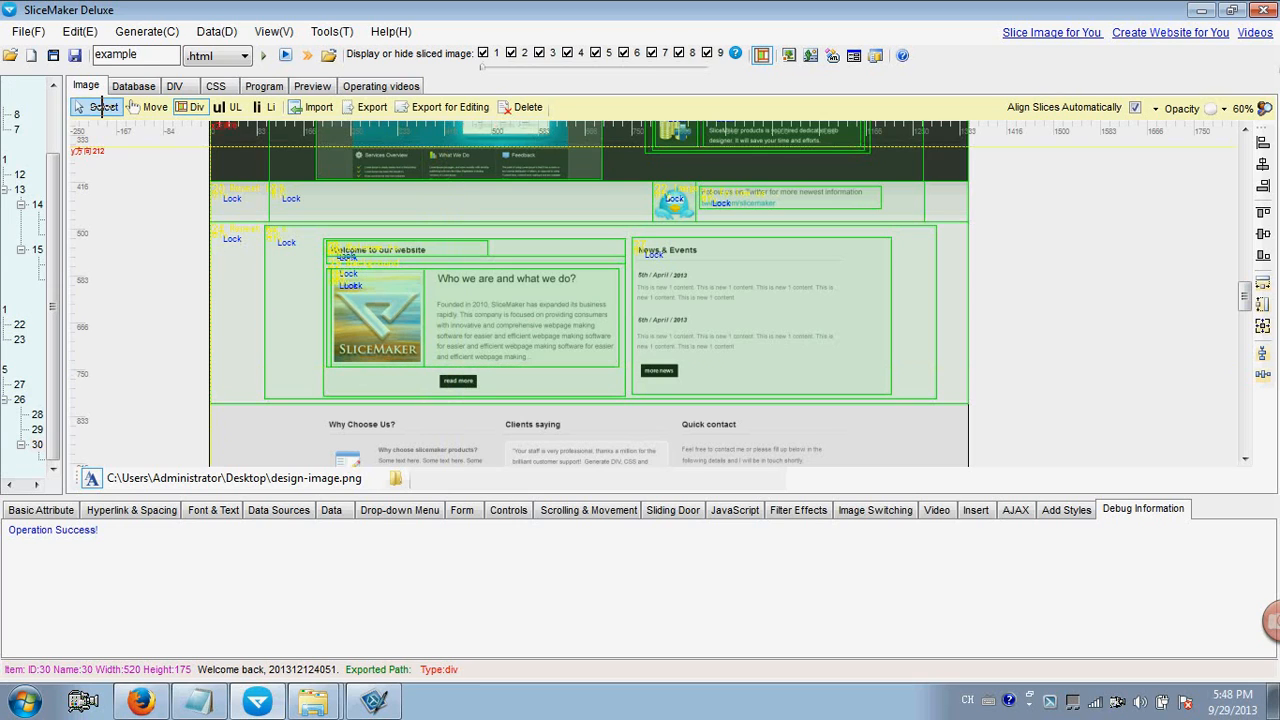
{"action": "left_click", "coordinate": [388, 322]}
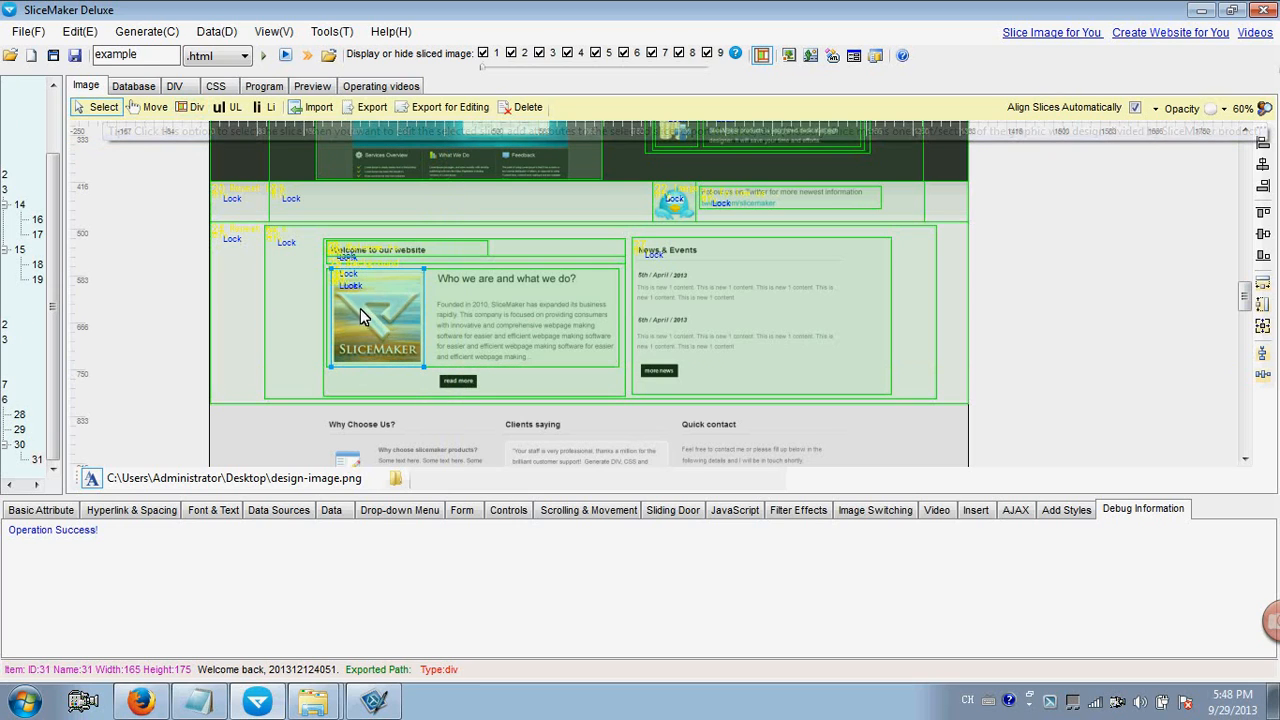
{"action": "left_click", "coordinate": [52, 510]}
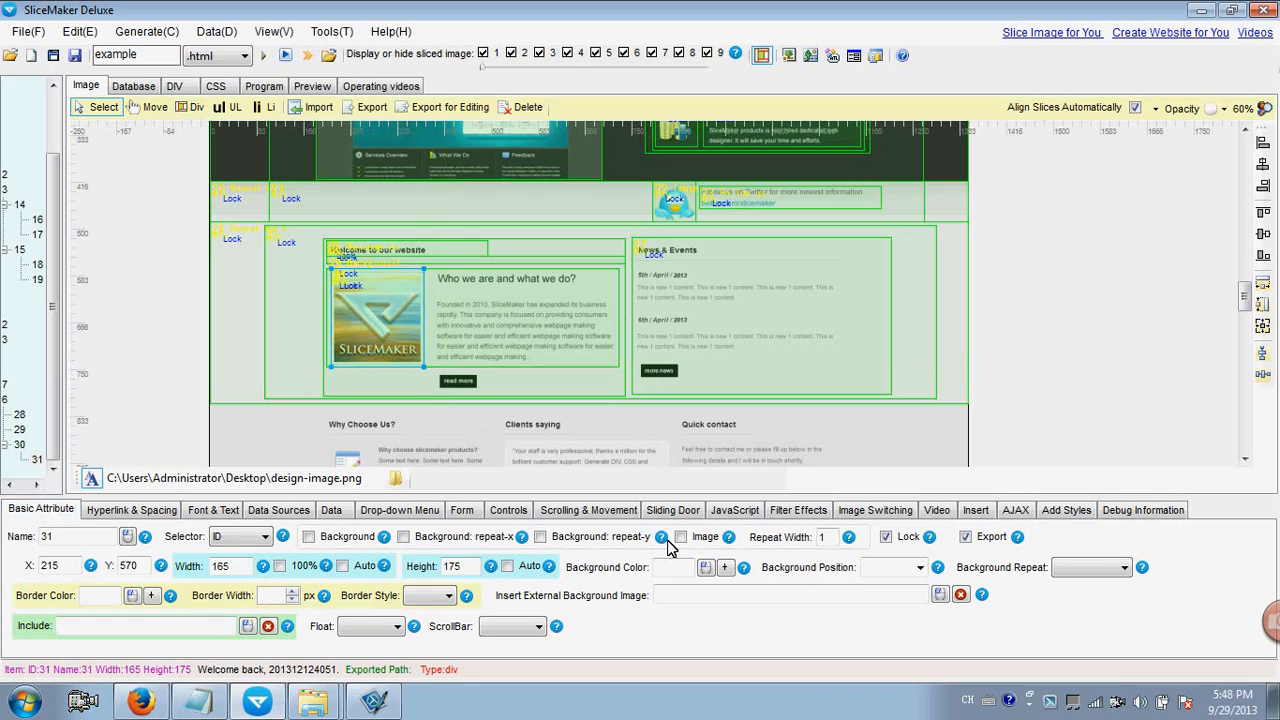
{"action": "left_click", "coordinate": [681, 537]}
Slice a DIV about 327 by 167 px around the "Who we are and what we do?" text block and select it.
{"action": "left_click", "coordinate": [191, 107]}
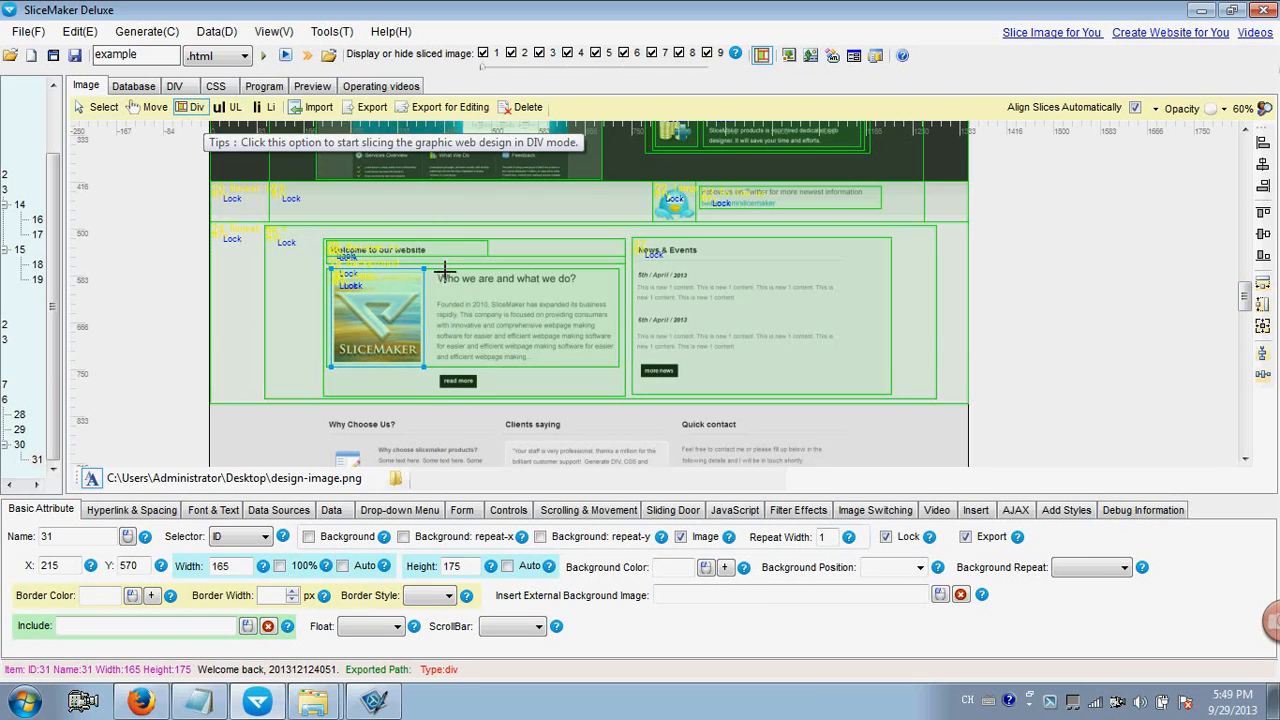
{"action": "left_click_drag", "start_coordinate": [433, 269], "coordinate": [615, 365]}
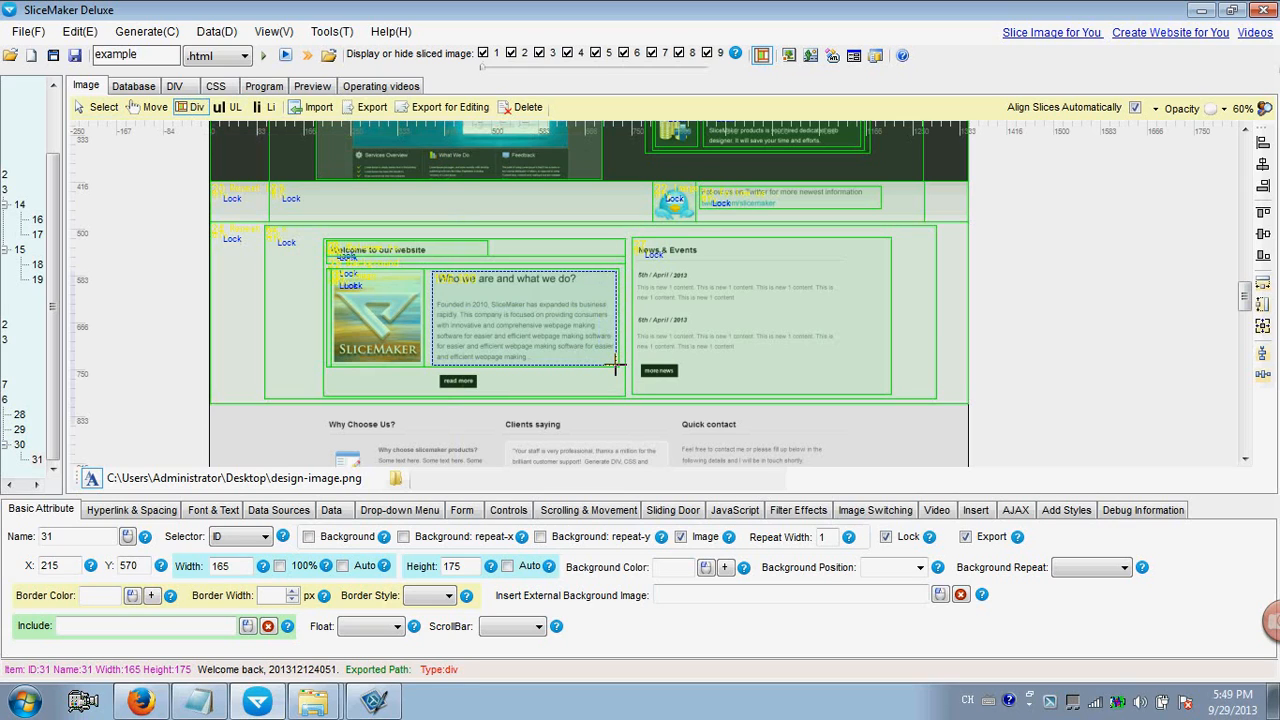
{"action": "left_click_drag", "start_coordinate": [615, 365], "coordinate": [615, 365]}
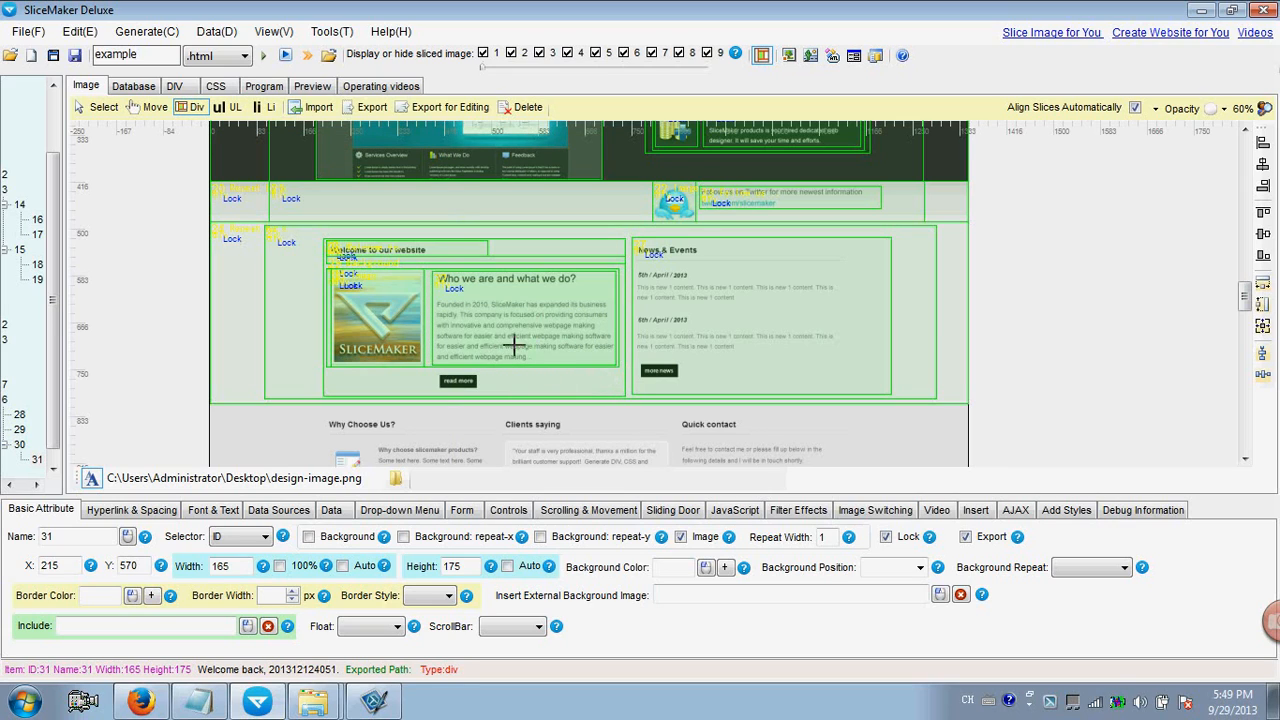
{"action": "left_click", "coordinate": [97, 107]}
{"action": "left_click", "coordinate": [491, 321]}
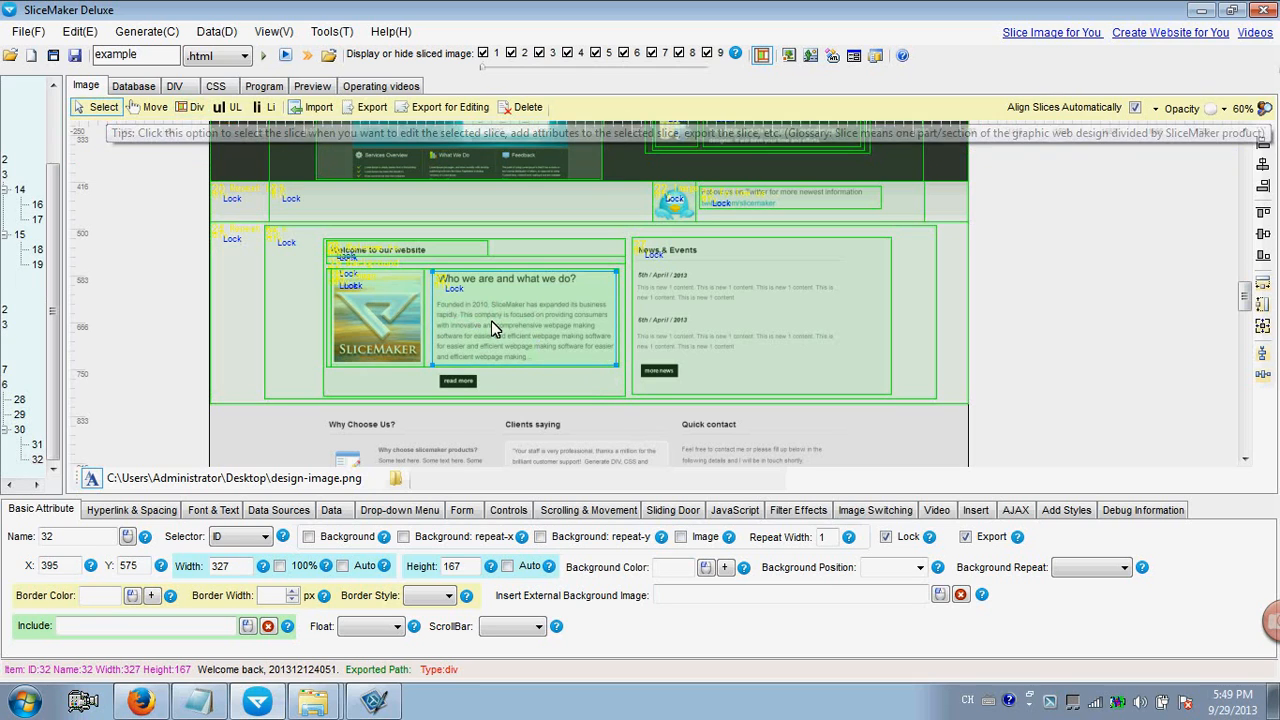
Copy the "Who we are and what we do?" heading and paragraph from texts.txt in Notepad into the selected DIV's HTML text in SliceMaker.
{"action": "left_click", "coordinate": [202, 702]}
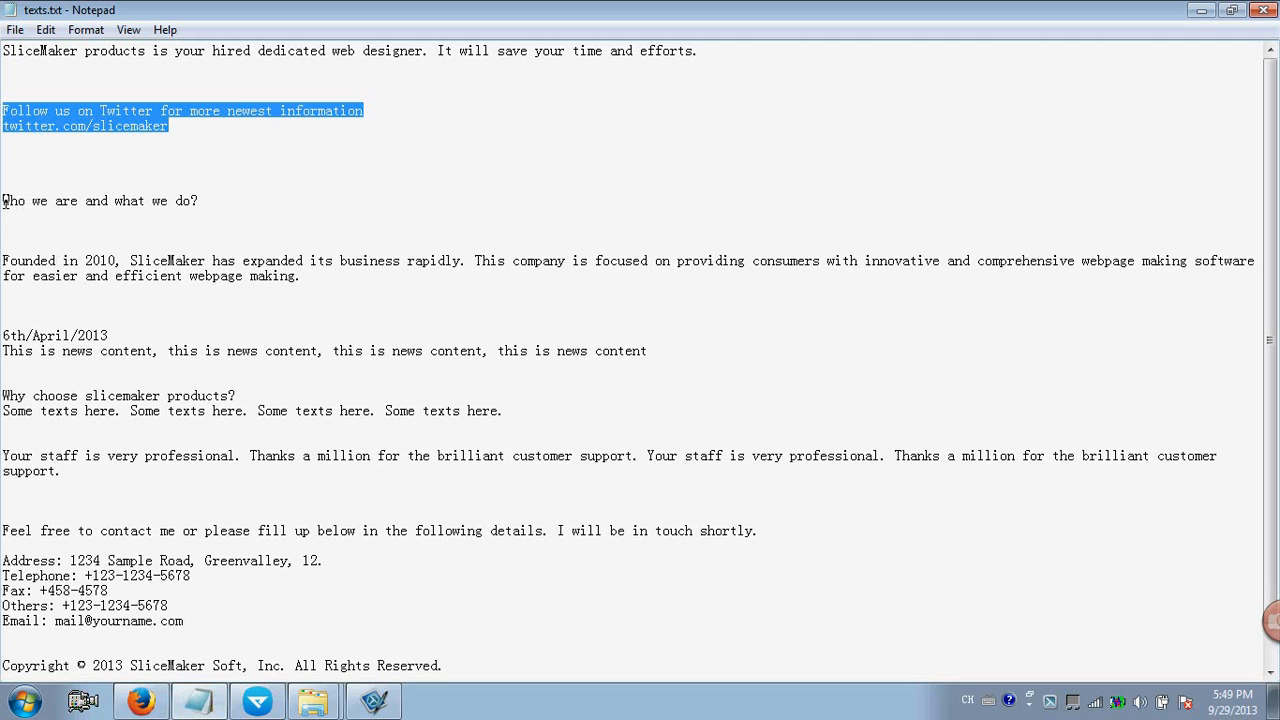
{"action": "left_click_drag", "start_coordinate": [5, 201], "coordinate": [302, 279]}
{"action": "key", "text": "ctrl+c"}
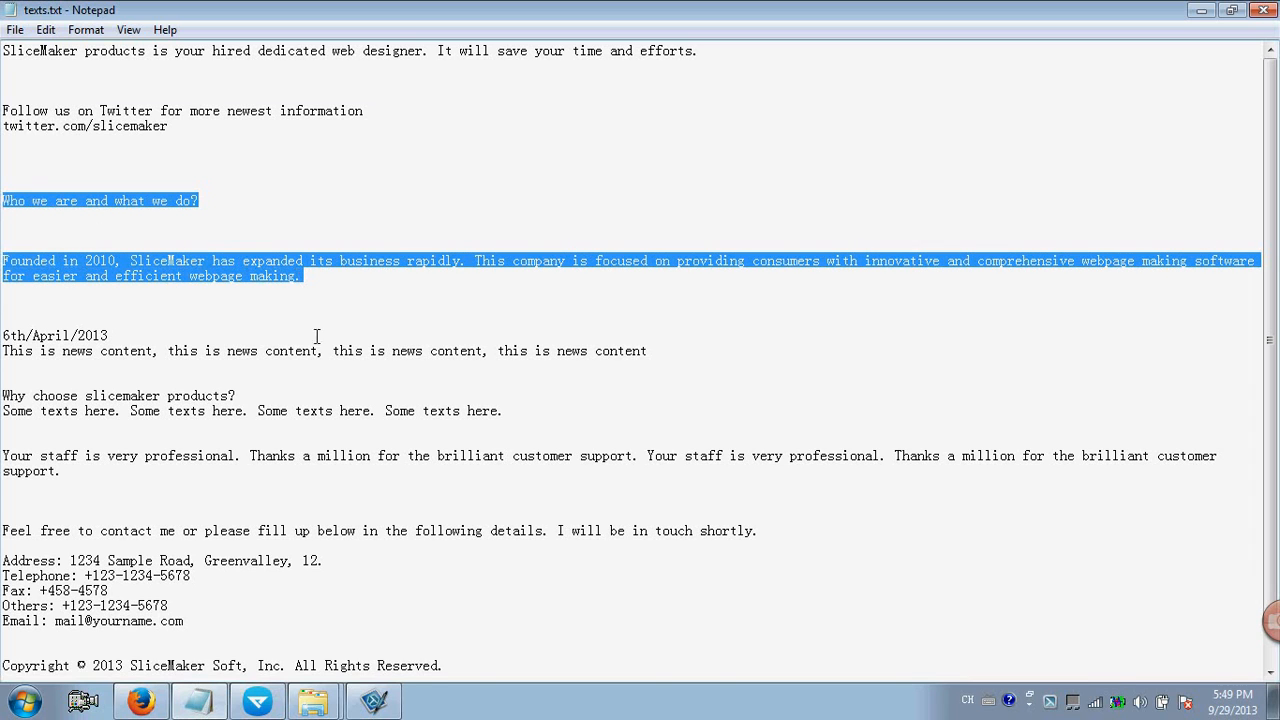
{"action": "left_click", "coordinate": [374, 702]}
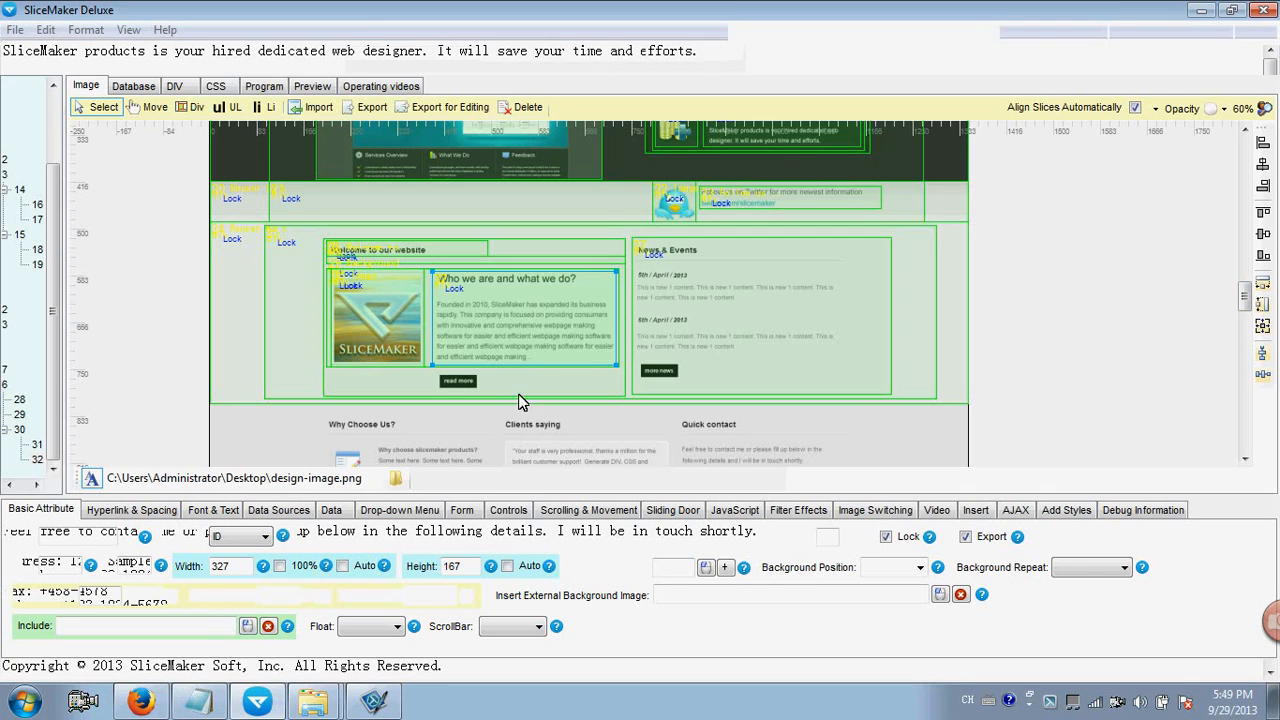
{"action": "left_click", "coordinate": [205, 510]}
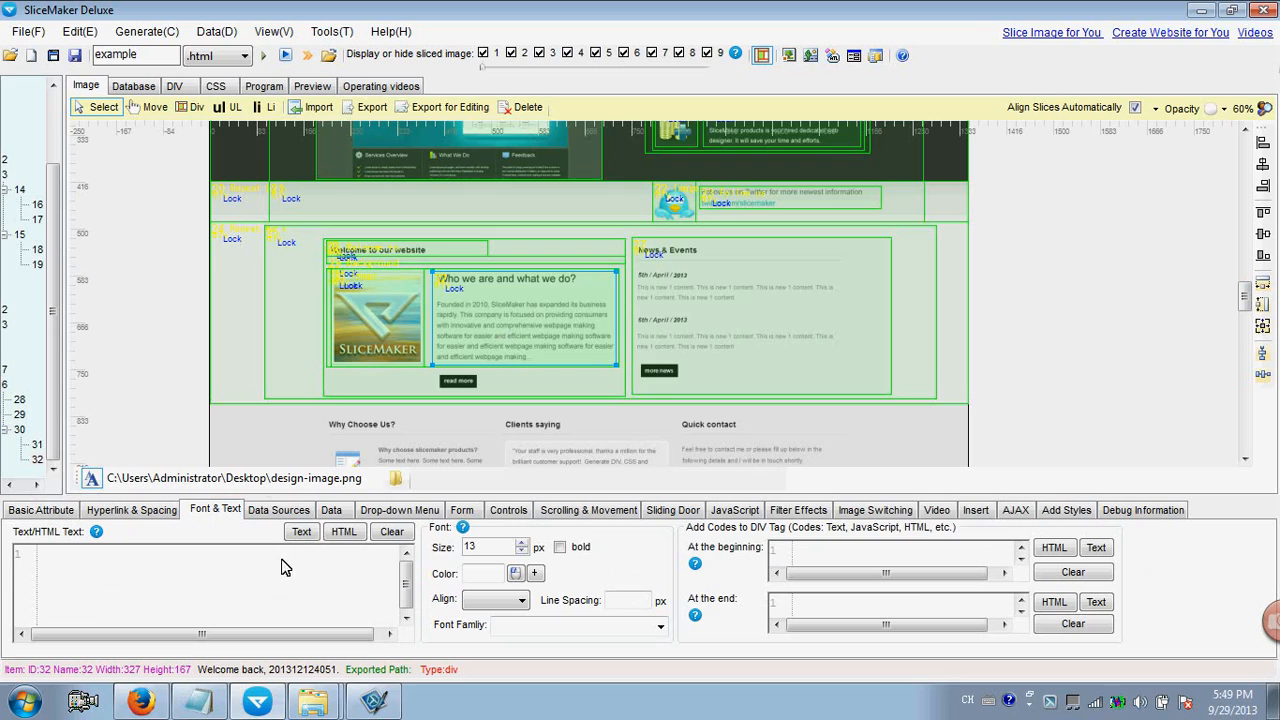
{"action": "left_click", "coordinate": [341, 531]}
{"action": "key", "text": "ctrl+v"}
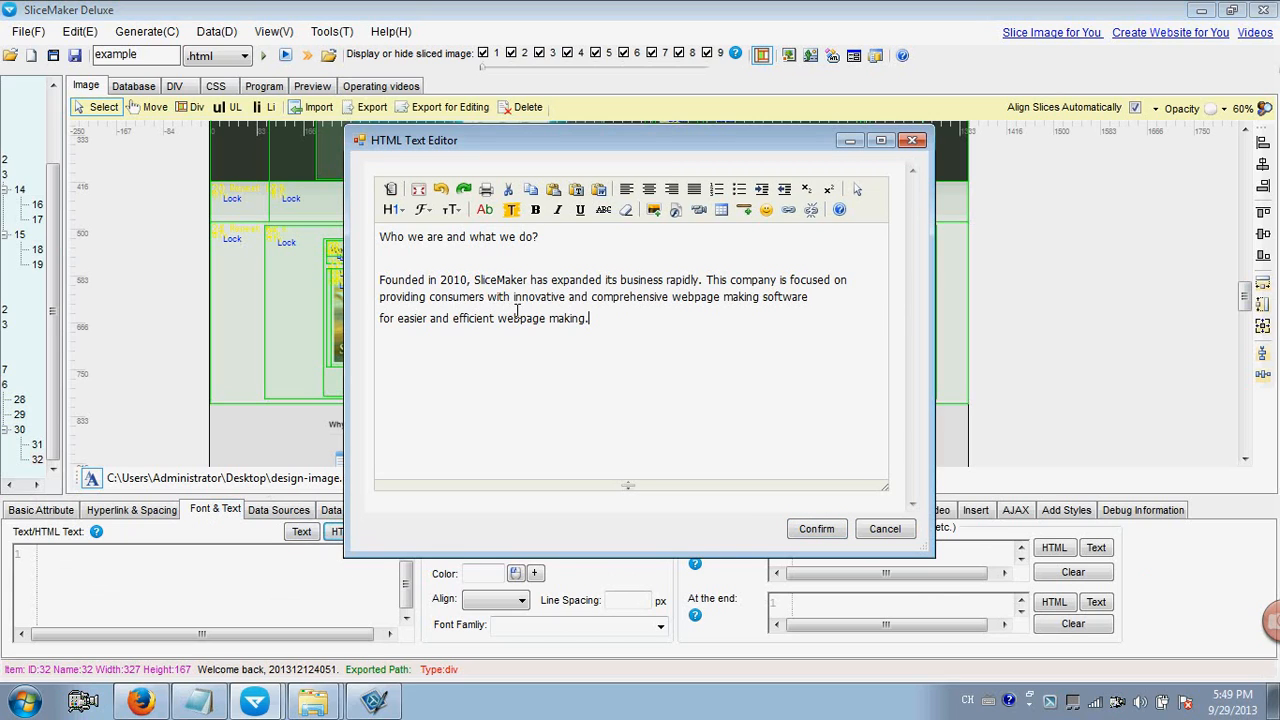
Make the heading "Who we are and what we do?" bold and apply the HTML text to the DIV.
{"action": "left_click_drag", "start_coordinate": [551, 236], "coordinate": [372, 237]}
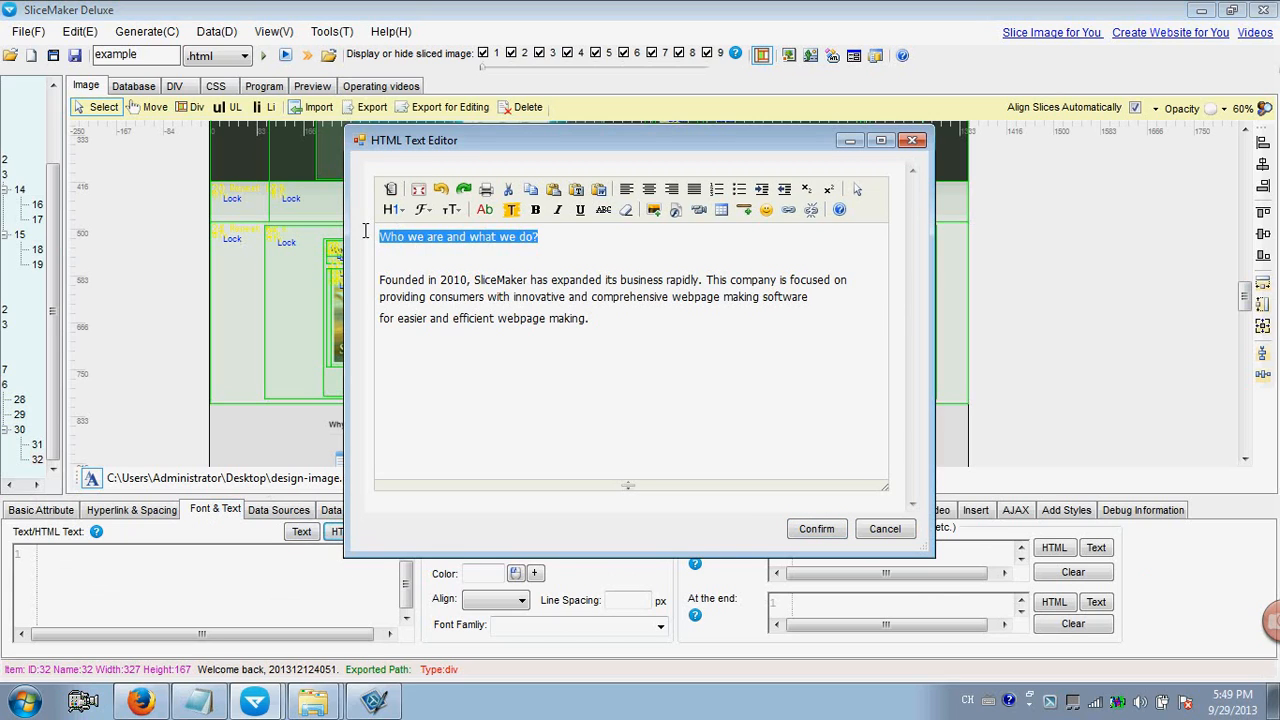
{"action": "left_click", "coordinate": [535, 210]}
{"action": "left_click", "coordinate": [510, 240]}
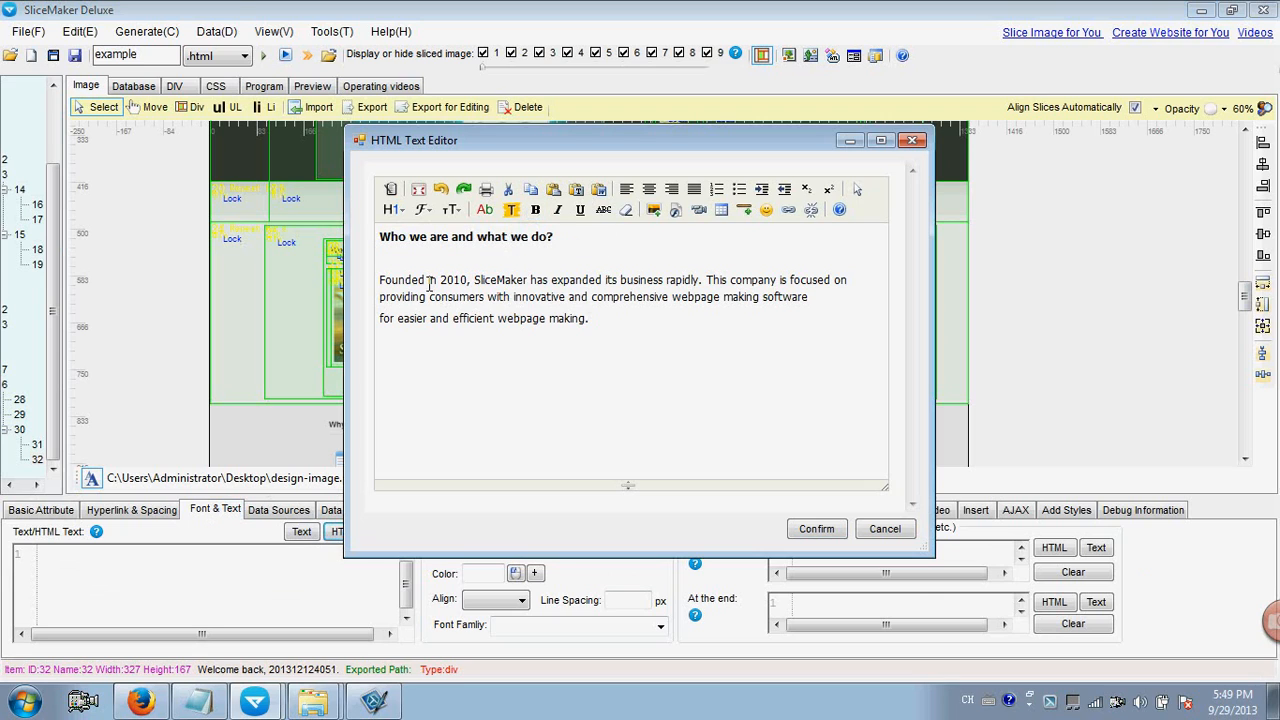
{"action": "left_click_drag", "start_coordinate": [429, 284], "coordinate": [600, 328]}
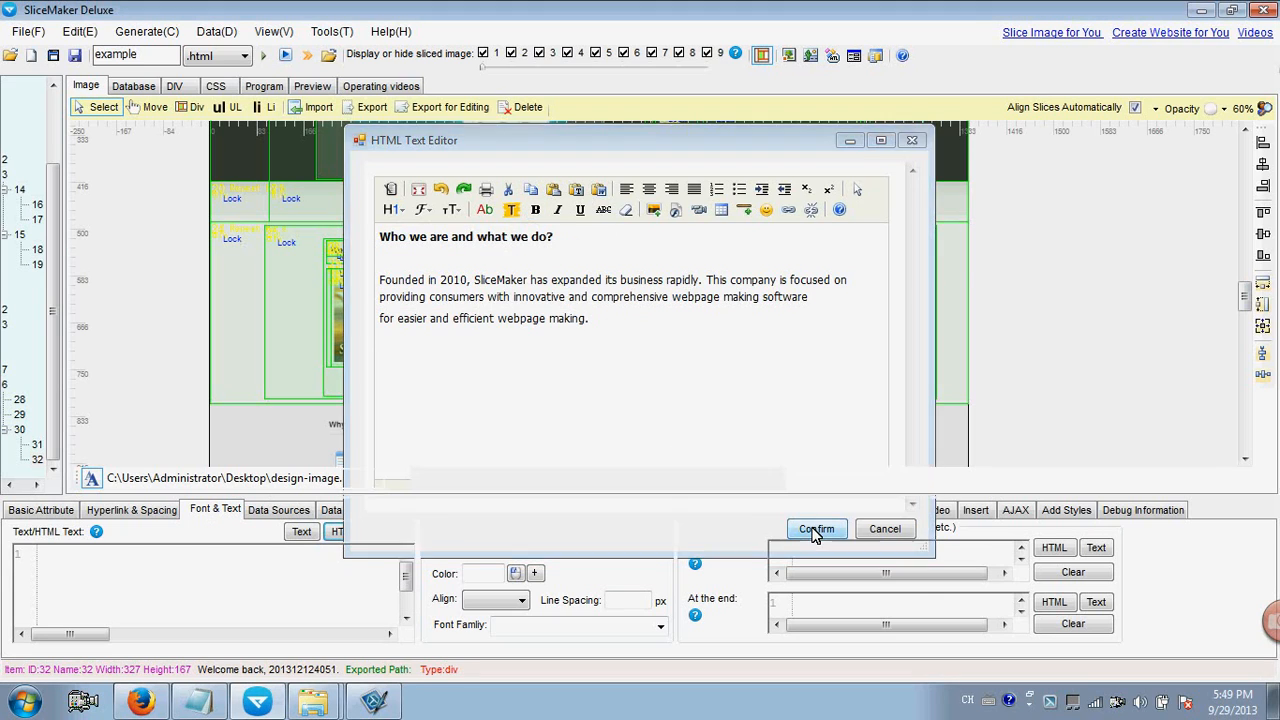
{"action": "left_click", "coordinate": [808, 528]}
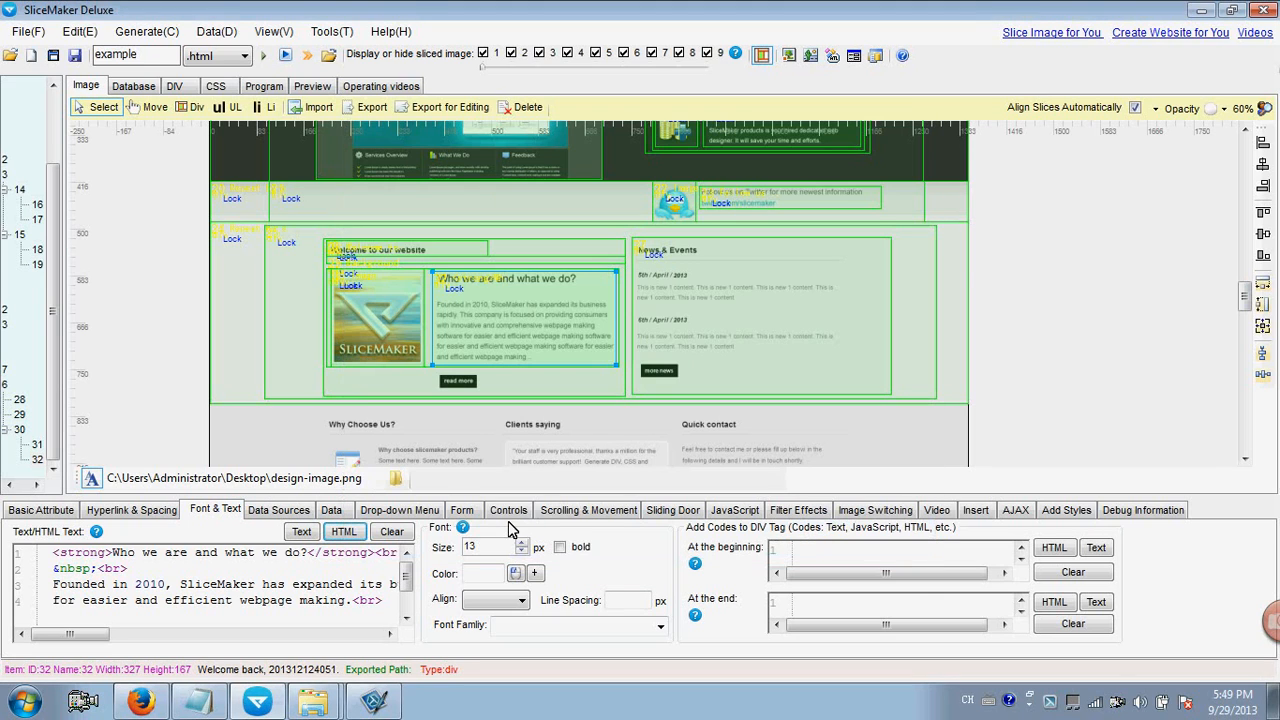
Set the intro text's font color to the grayish teal basic color and its font family to Arial, 'Times New Roman', Times, serif.
{"action": "left_click", "coordinate": [516, 572]}
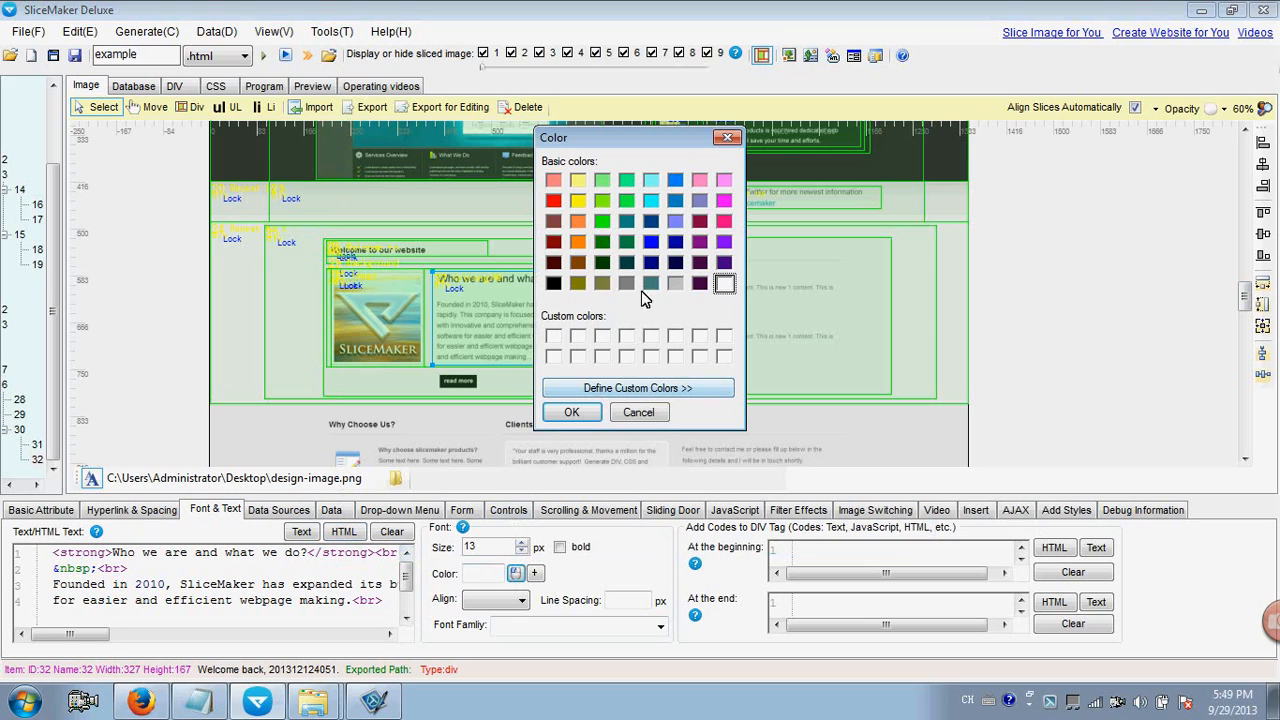
{"action": "left_click", "coordinate": [650, 283]}
{"action": "left_click", "coordinate": [571, 412]}
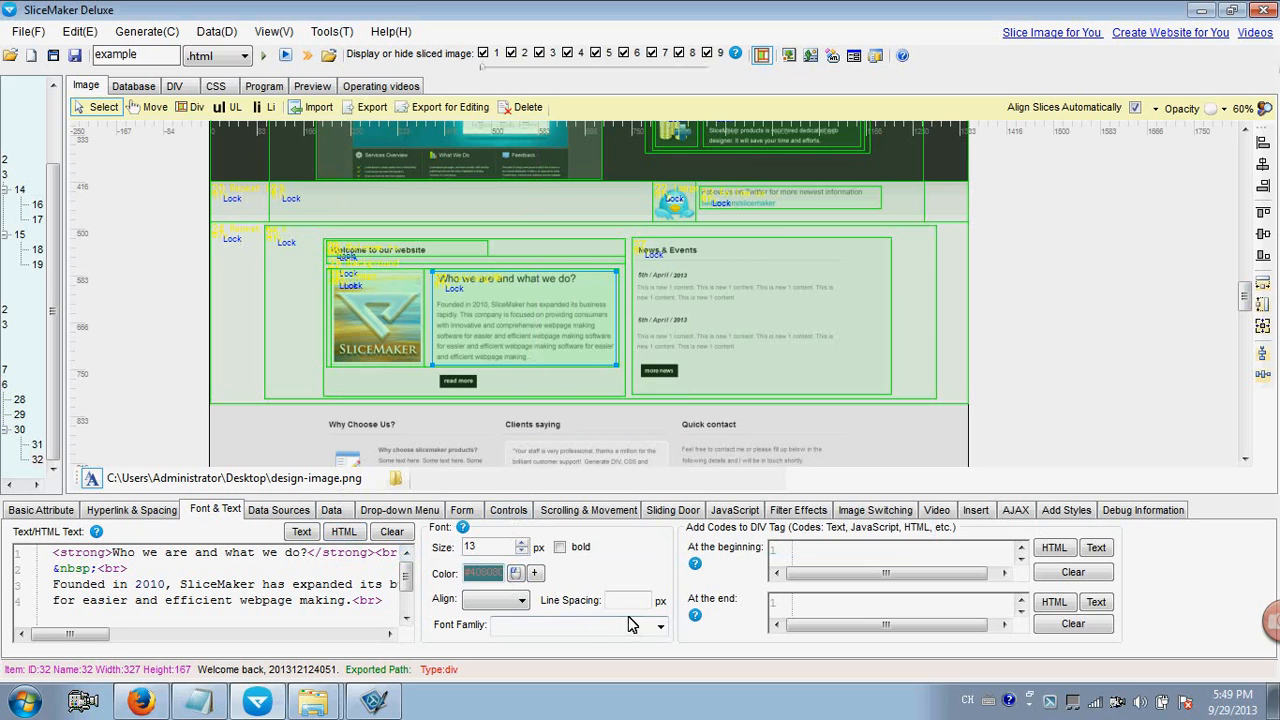
{"action": "left_click", "coordinate": [660, 628]}
{"action": "left_click", "coordinate": [587, 563]}
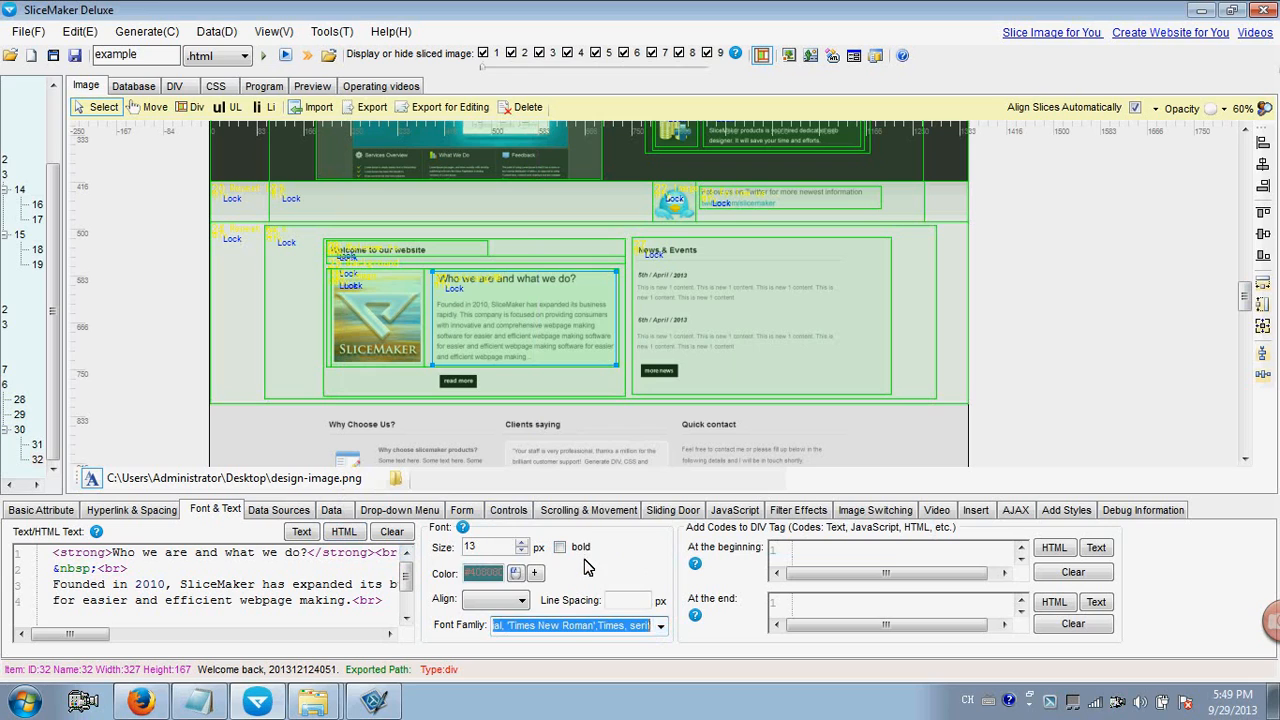
Regenerate the DIV and CSS code with the logo picture and intro text, and export it over the existing example.html.
{"action": "left_click", "coordinate": [263, 56]}
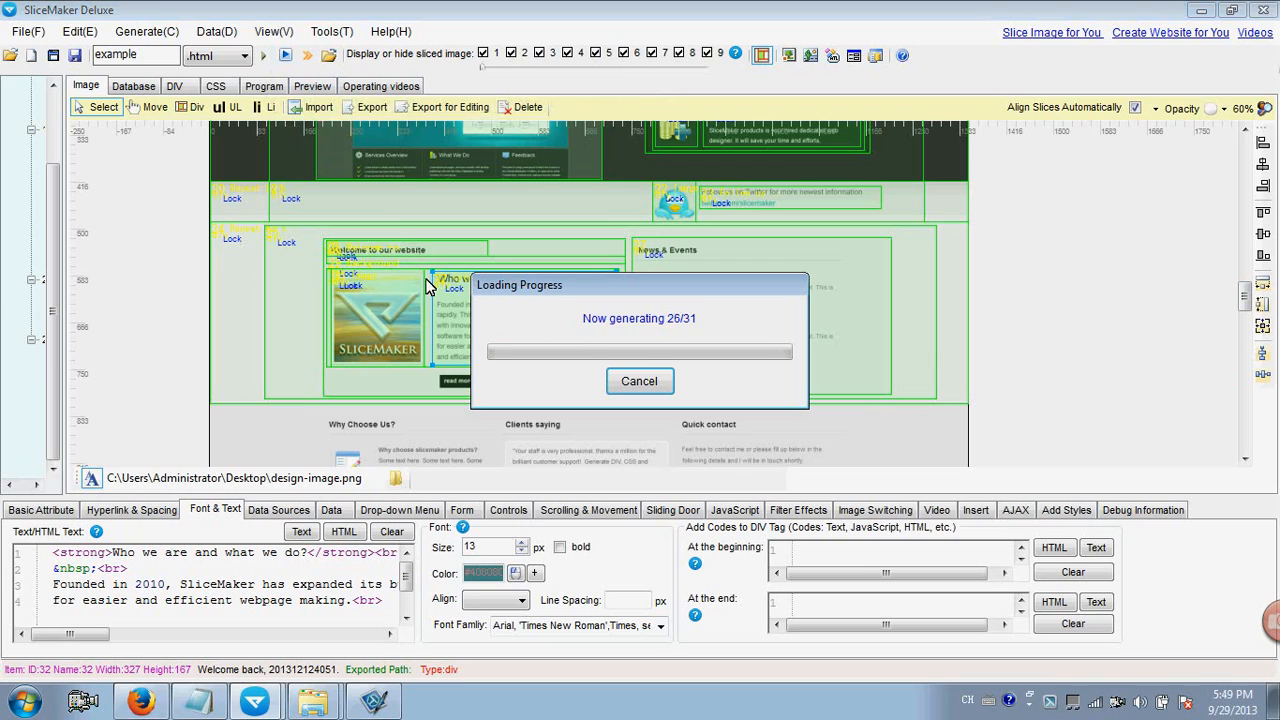
{"action": "left_click", "coordinate": [720, 411]}
{"action": "left_click", "coordinate": [795, 427]}
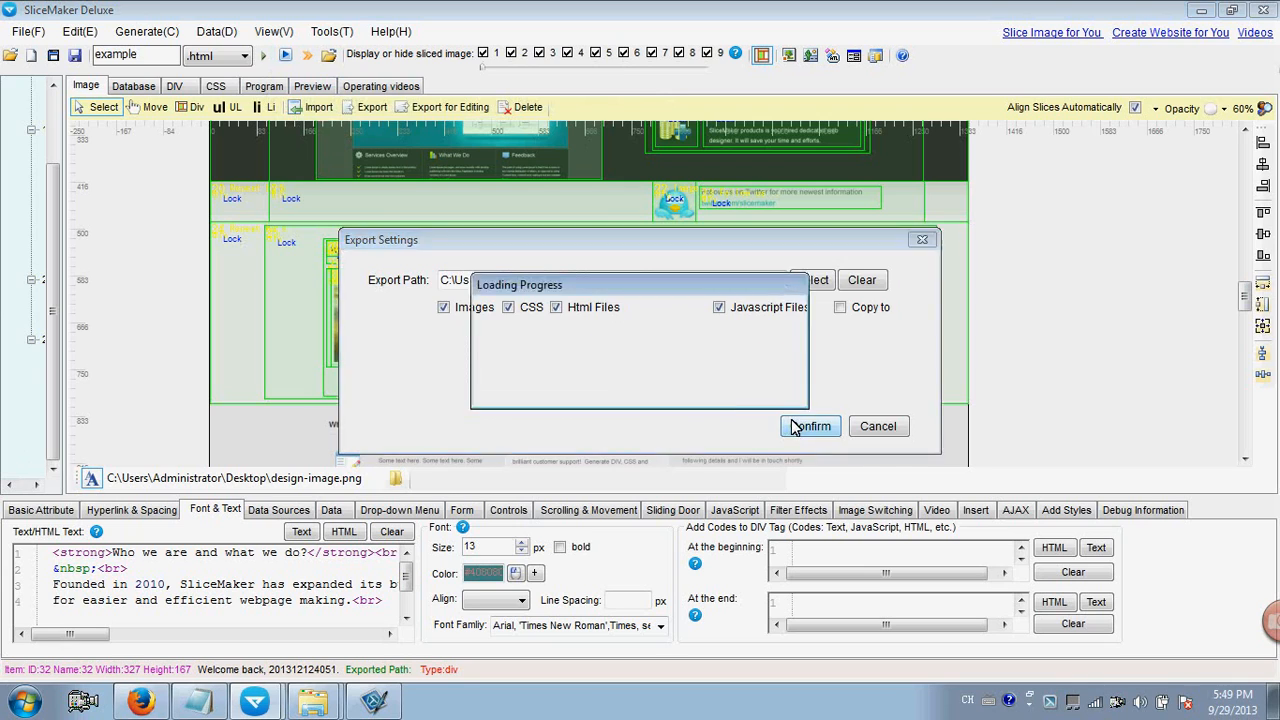
{"action": "left_click", "coordinate": [720, 418]}
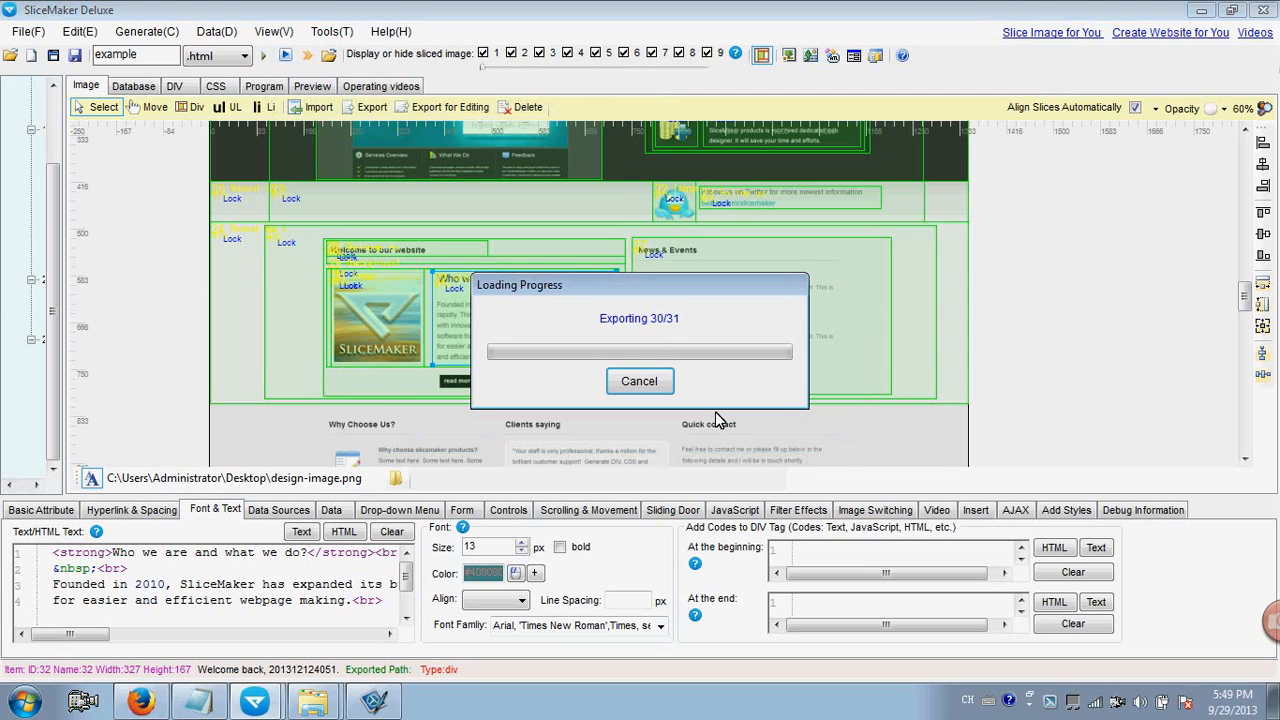
{"action": "left_click", "coordinate": [726, 398]}
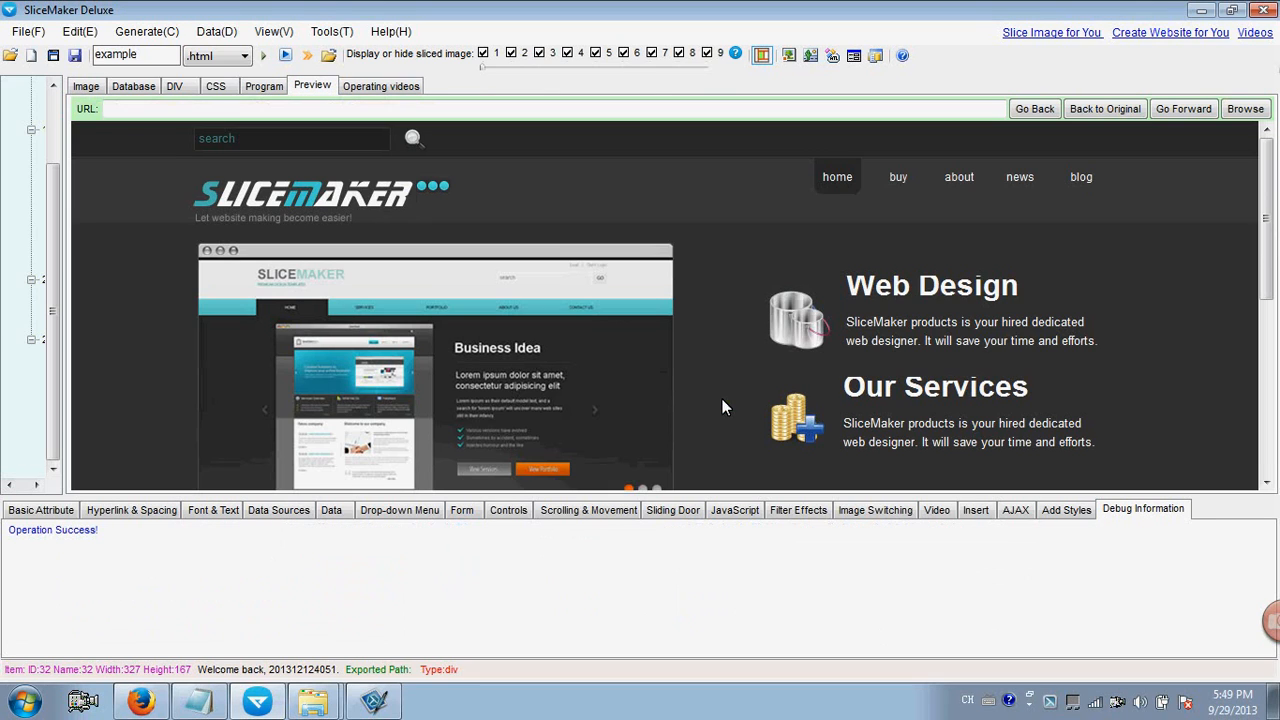
Check the logo picture in the preview and whether the "Who we are and what we do?" text is selectable.
{"action": "left_click_drag", "start_coordinate": [1267, 217], "coordinate": [1267, 392]}
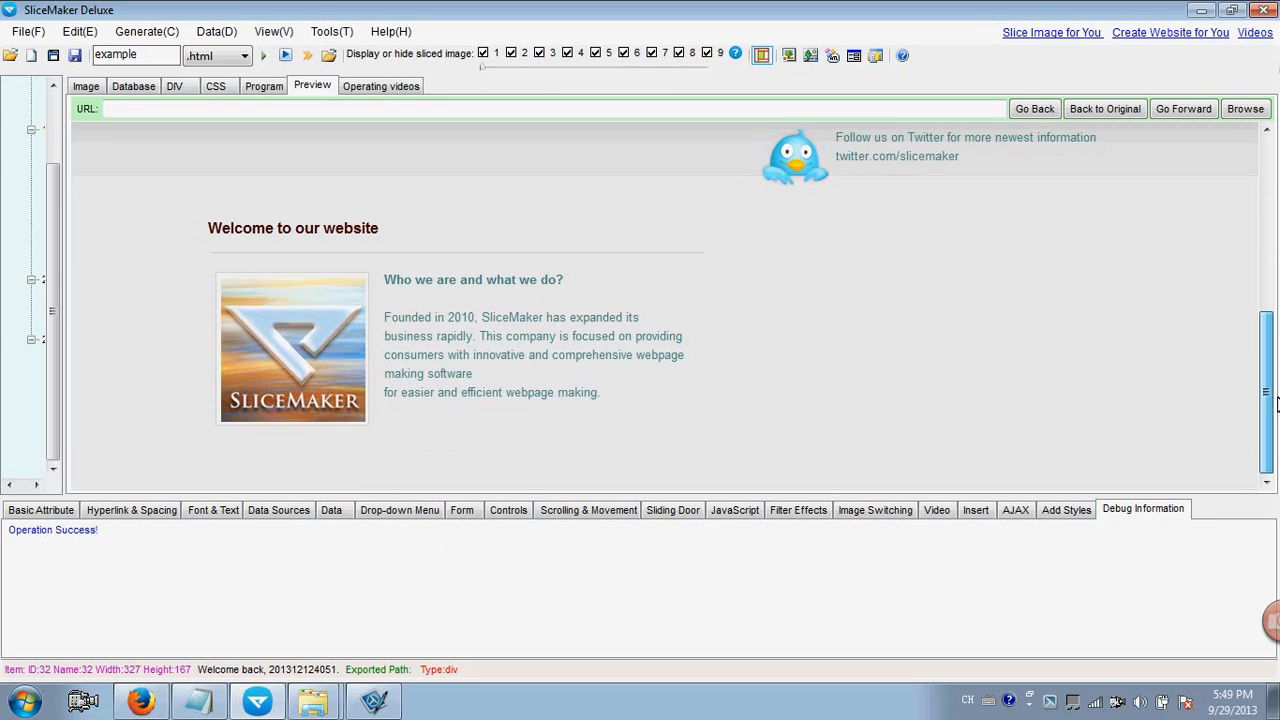
{"action": "left_click_drag", "start_coordinate": [386, 283], "coordinate": [523, 303]}
{"action": "left_click", "coordinate": [490, 318]}
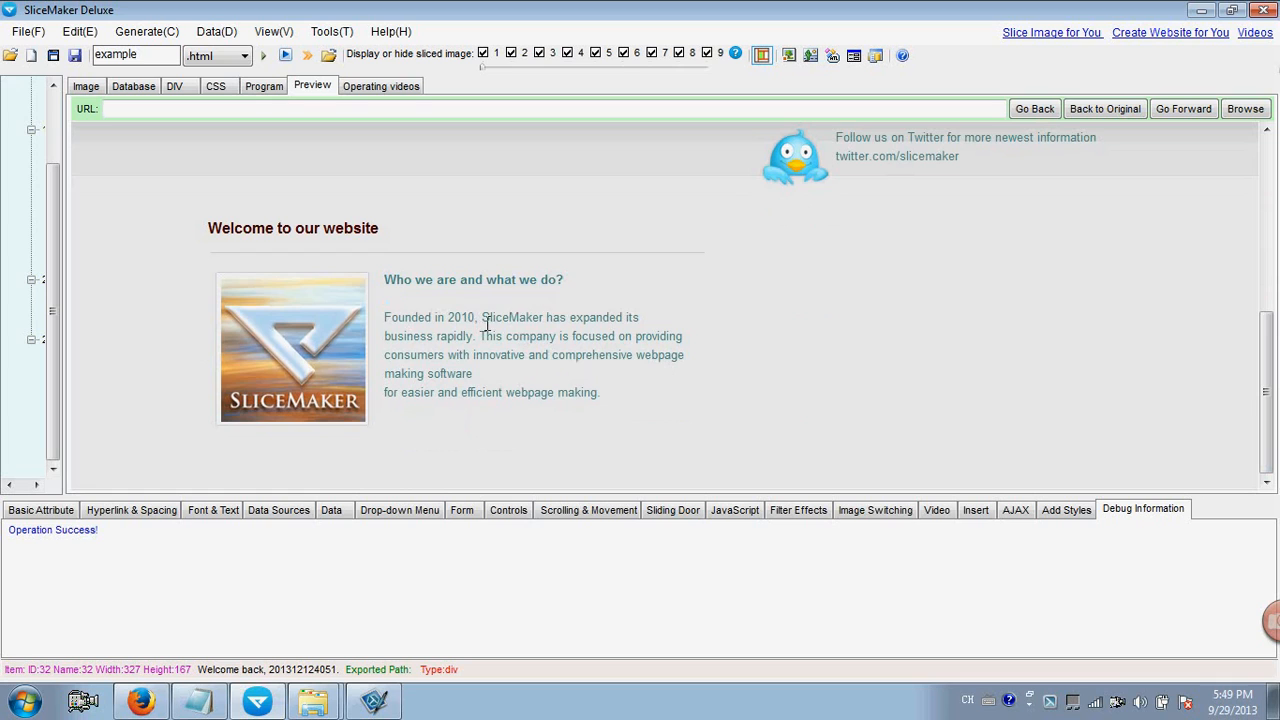
Check the welcome column's heading and intro text in the preview and in example.html reloaded in Firefox.
{"action": "left_click_drag", "start_coordinate": [386, 317], "coordinate": [621, 386]}
{"action": "left_click", "coordinate": [615, 389]}
{"action": "left_click", "coordinate": [140, 700]}
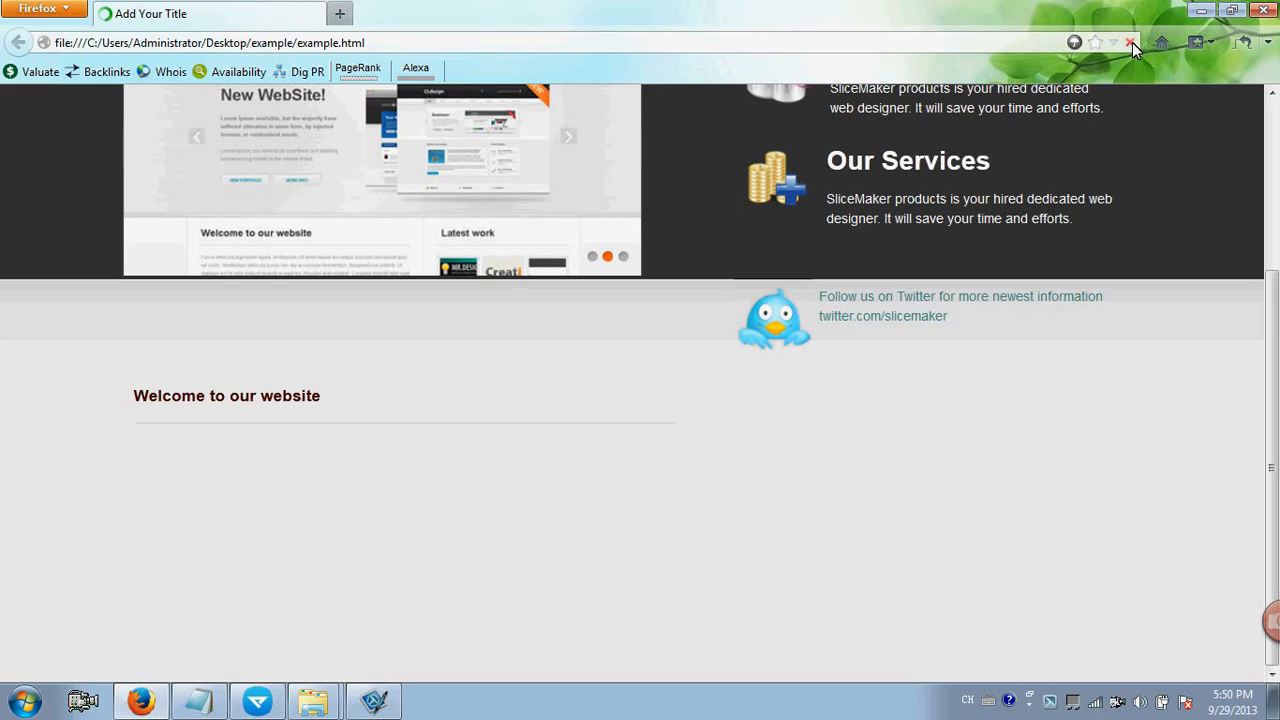
{"action": "triple_click", "coordinate": [344, 453]}
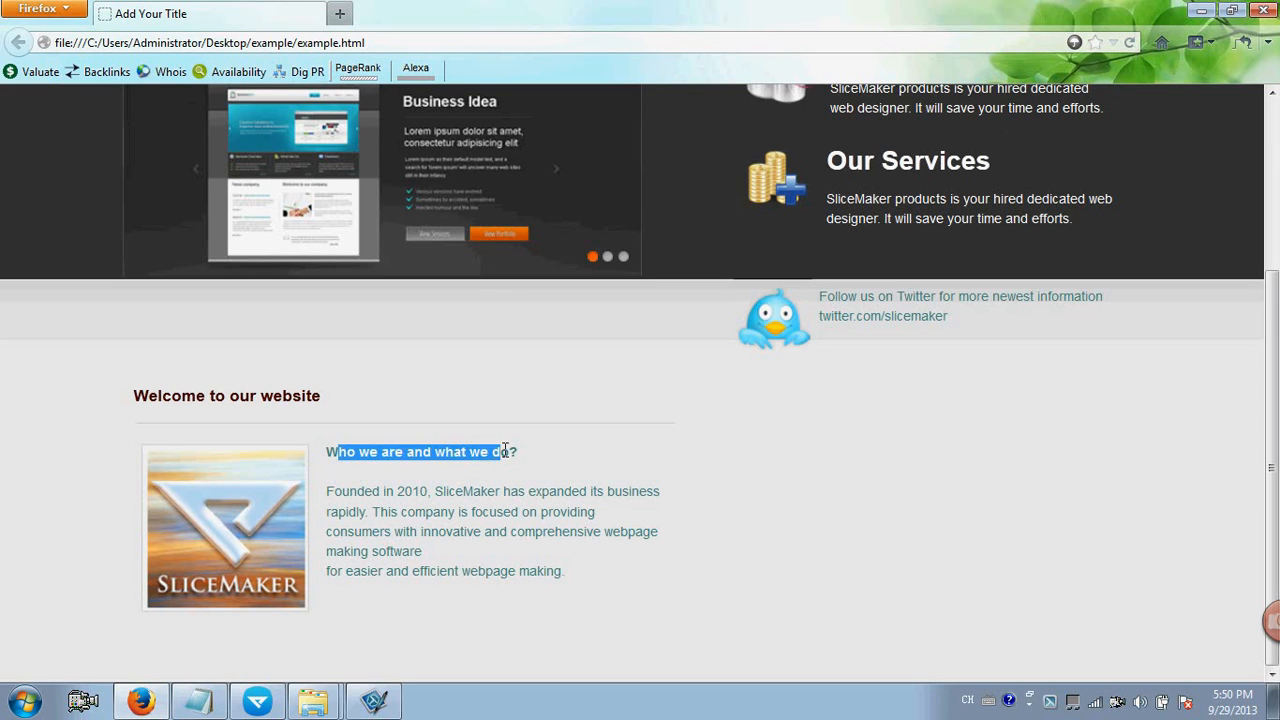
{"action": "left_click", "coordinate": [372, 495]}
{"action": "left_click_drag", "start_coordinate": [328, 491], "coordinate": [494, 553]}
{"action": "left_click", "coordinate": [520, 556]}
{"action": "left_click_drag", "start_coordinate": [360, 571], "coordinate": [466, 571]}
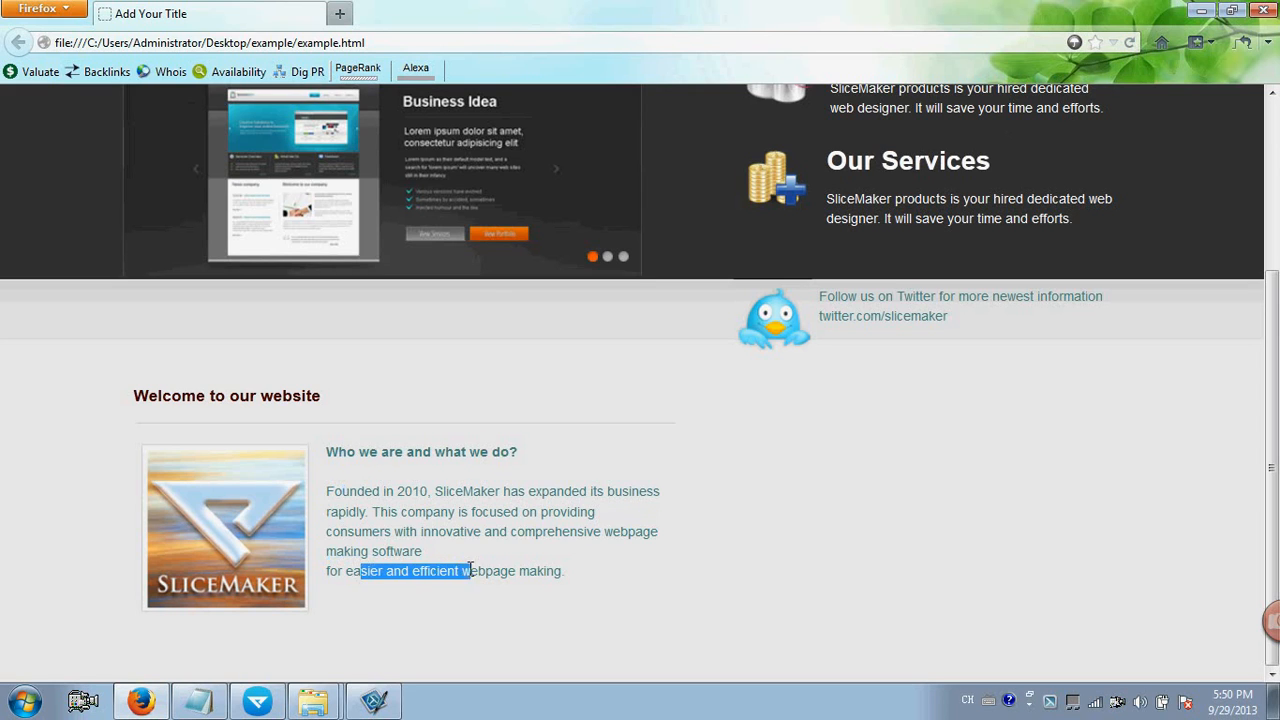
{"action": "left_click", "coordinate": [466, 571]}
{"action": "left_click_drag", "start_coordinate": [356, 512], "coordinate": [548, 518]}
{"action": "double_click", "coordinate": [466, 492]}
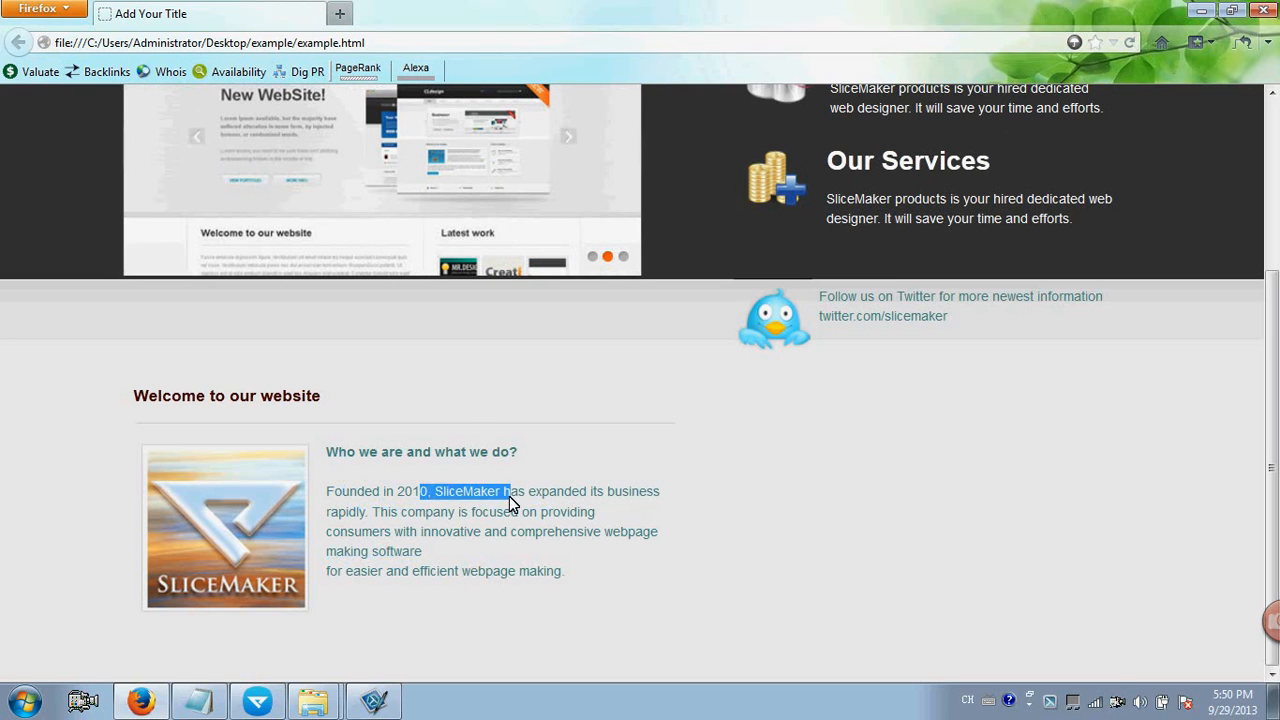
{"action": "left_click", "coordinate": [346, 512]}
Switch back to SliceMaker and slice an 80 x 32 px DIV around the "read more" button in the welcome column.
{"action": "mouse_move", "coordinate": [257, 700]}
{"action": "left_click", "coordinate": [300, 678]}
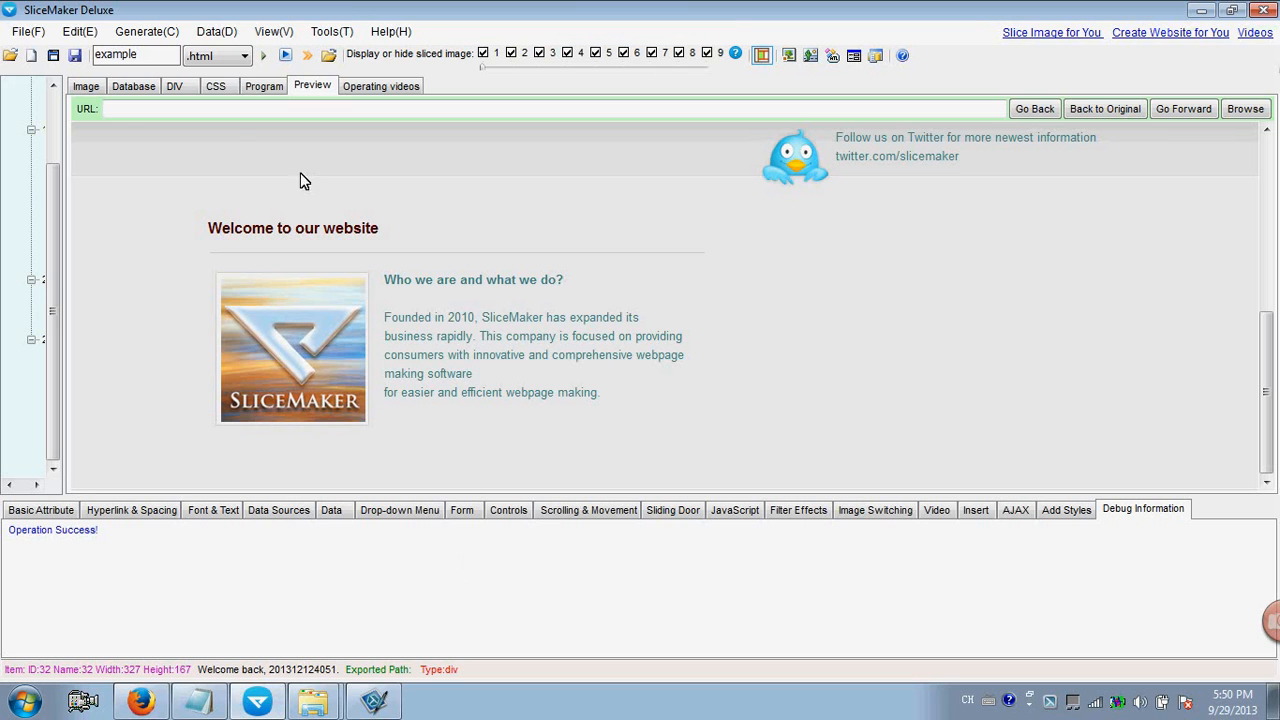
{"action": "left_click", "coordinate": [80, 88]}
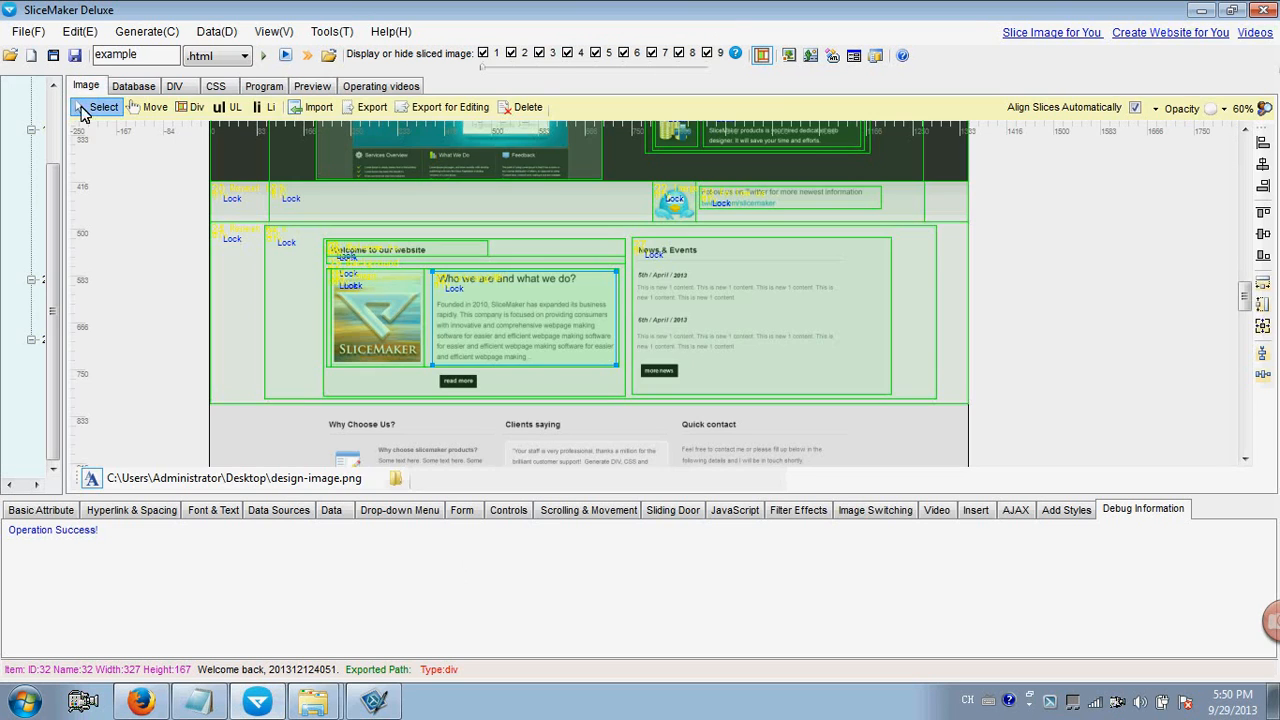
{"action": "left_click", "coordinate": [456, 390]}
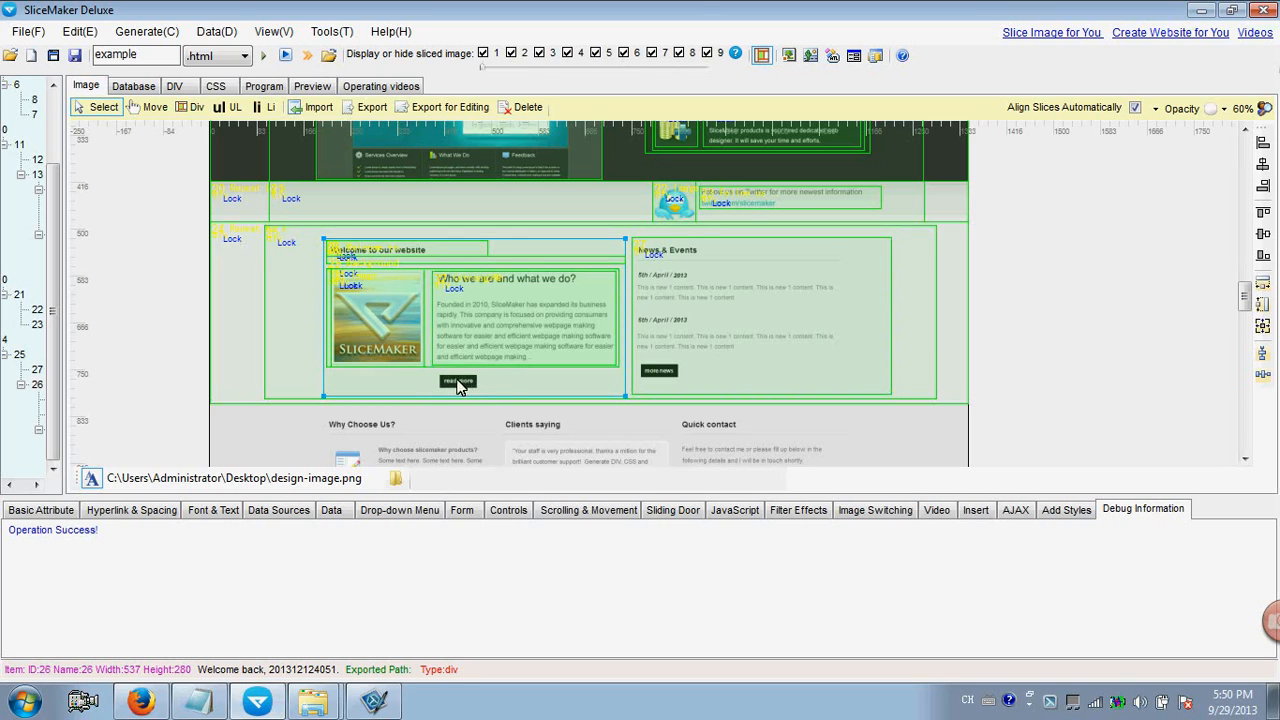
{"action": "left_click", "coordinate": [191, 107]}
{"action": "left_click_drag", "start_coordinate": [436, 373], "coordinate": [482, 392]}
{"action": "left_click", "coordinate": [98, 107]}
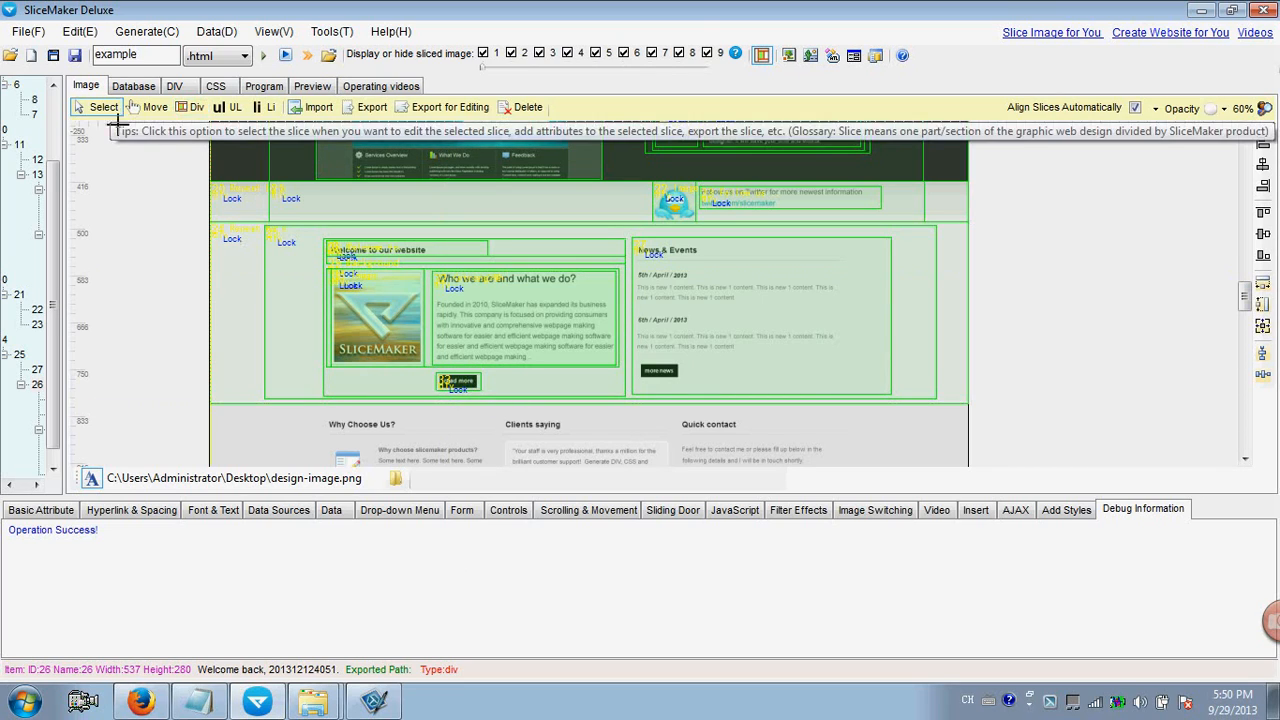
Set the "read more" DIV as an image that links to example.html with the title "Learn more".
{"action": "left_click", "coordinate": [453, 380]}
{"action": "left_click", "coordinate": [40, 509]}
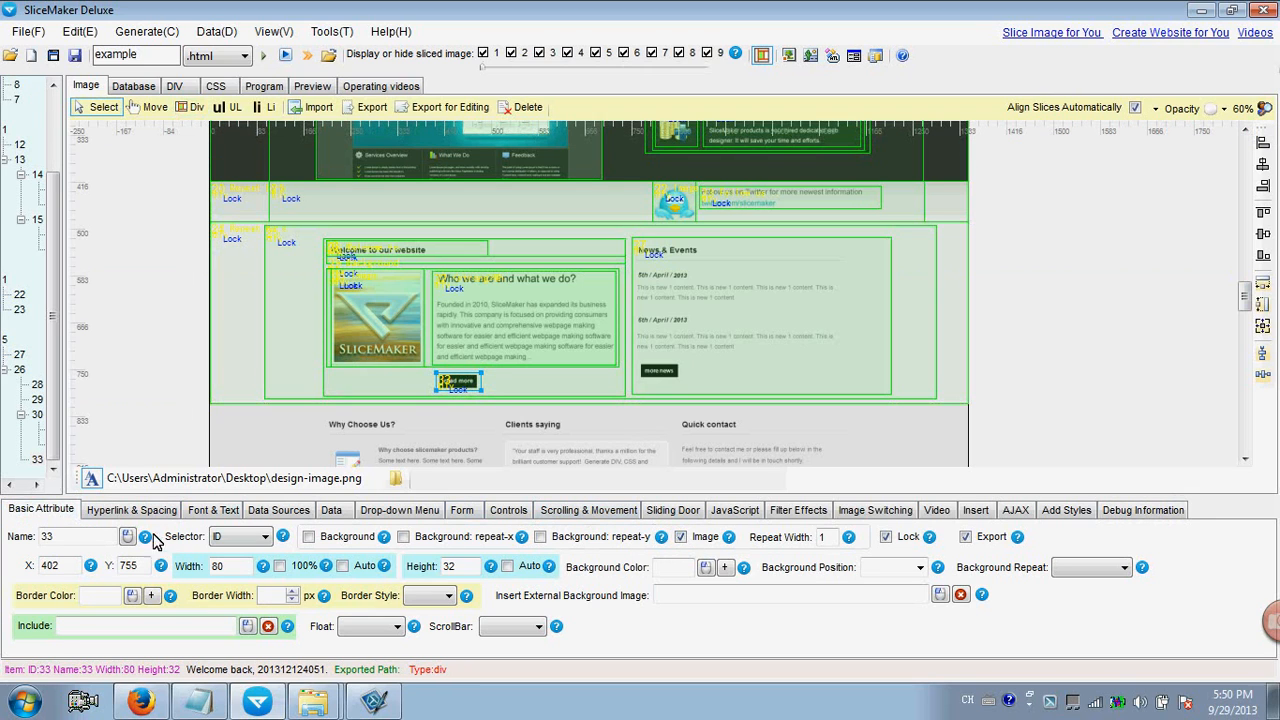
{"action": "left_click", "coordinate": [131, 510]}
{"action": "left_click", "coordinate": [170, 554]}
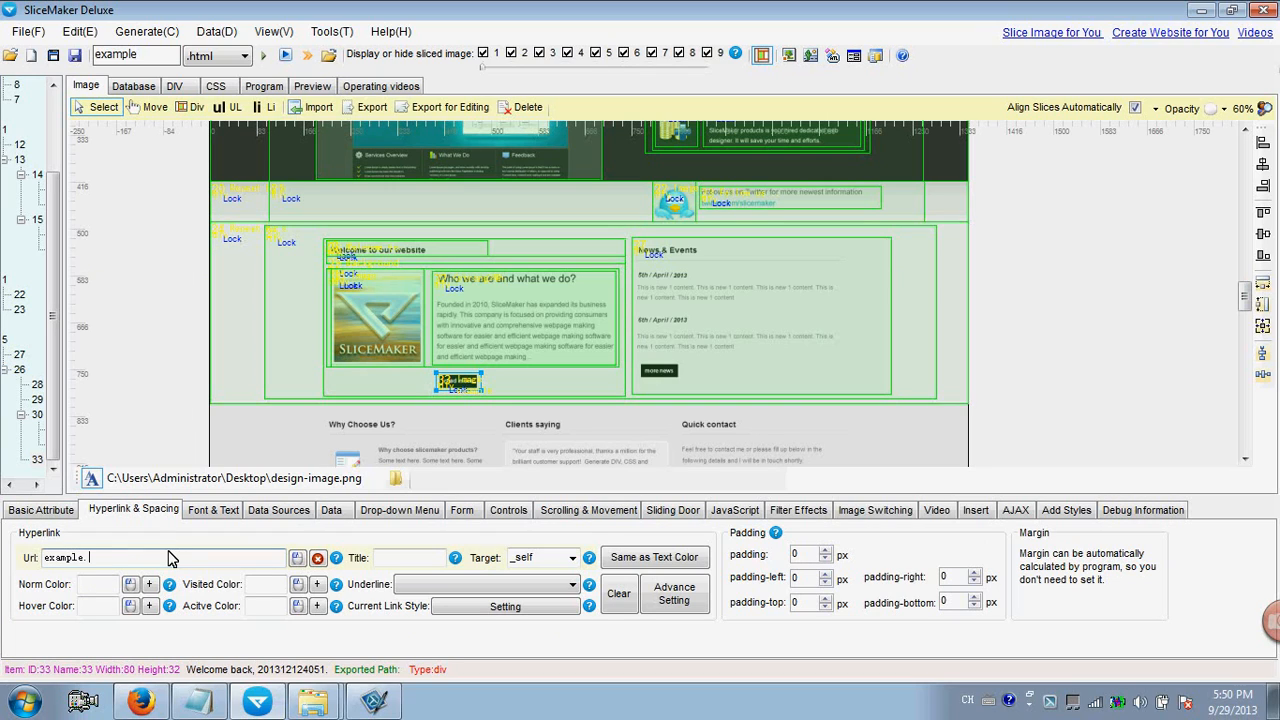
{"action": "left_click", "coordinate": [426, 559]}
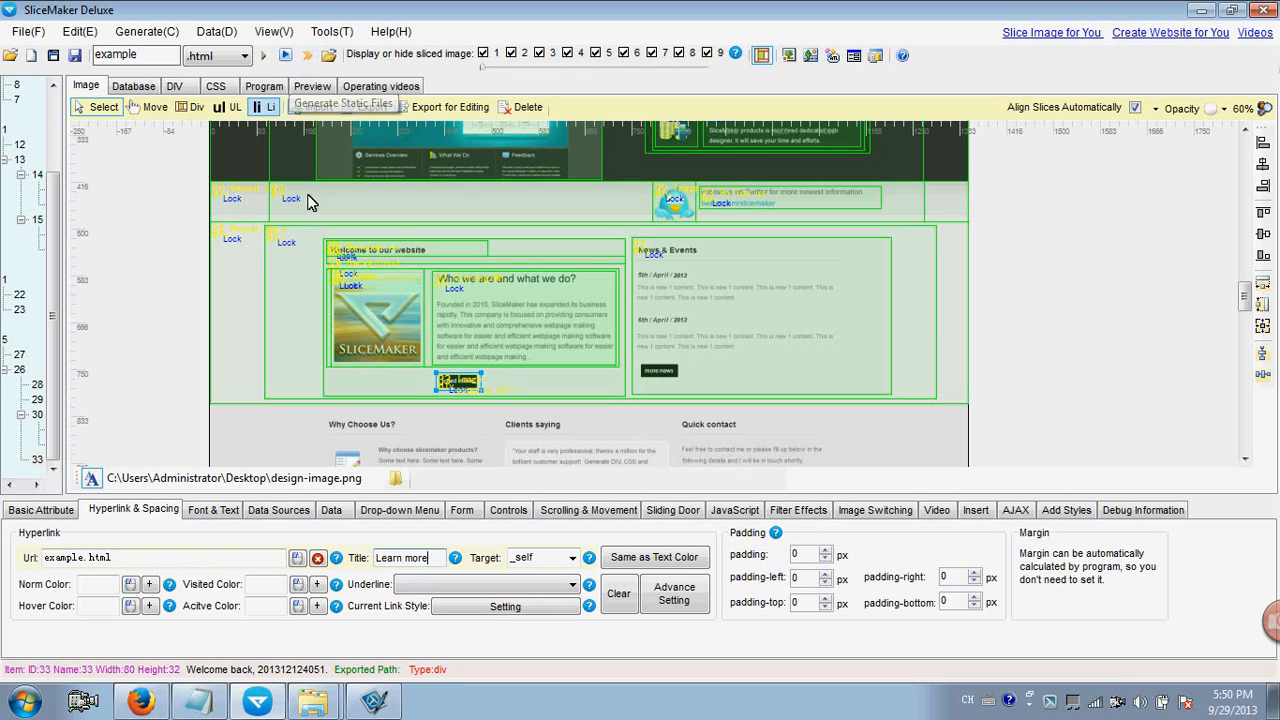
Regenerate the DIV and CSS code with the linked "read more" button and export it over the existing example.html.
{"action": "left_click", "coordinate": [265, 56]}
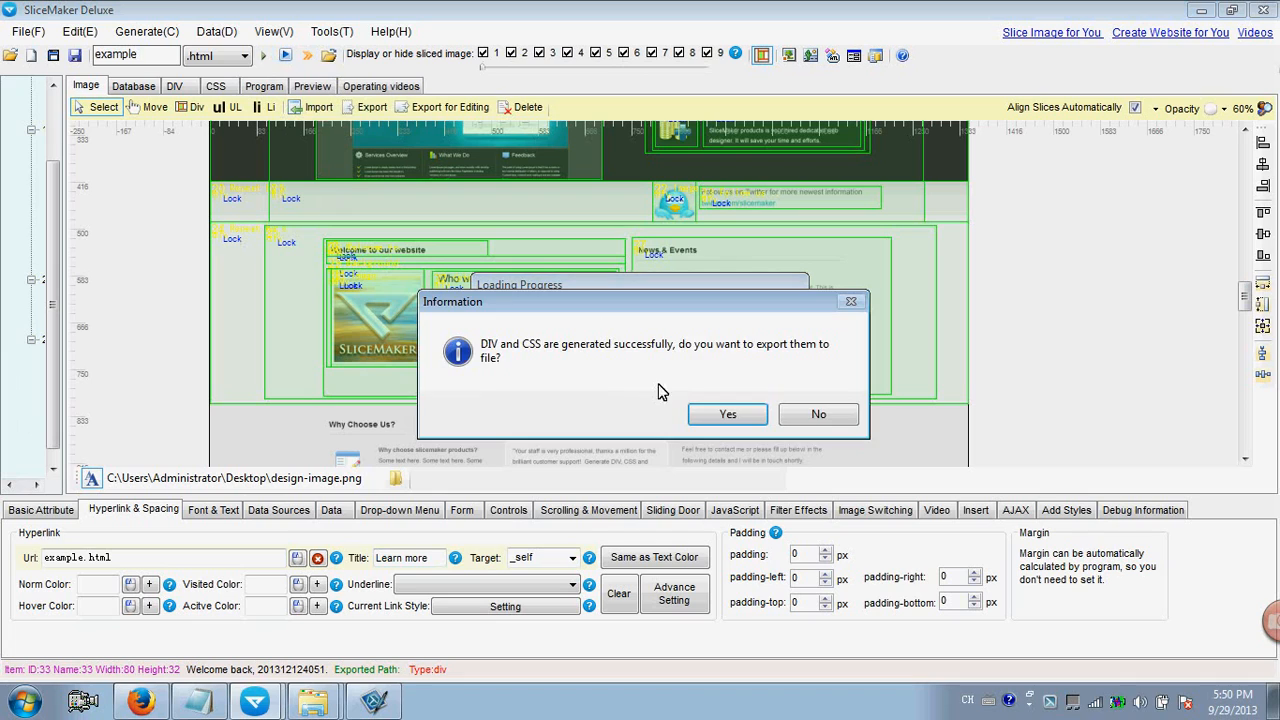
{"action": "left_click", "coordinate": [729, 414]}
{"action": "left_click", "coordinate": [786, 431]}
{"action": "left_click", "coordinate": [729, 414]}
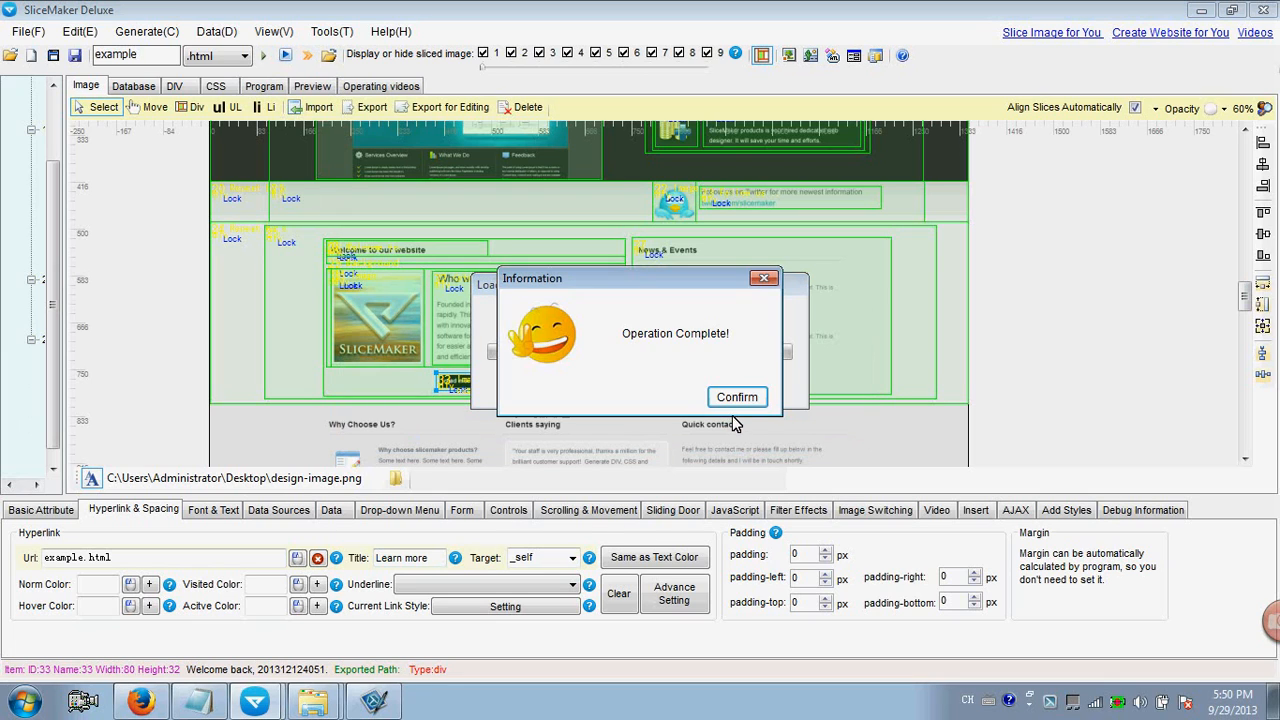
{"action": "left_click", "coordinate": [732, 398]}
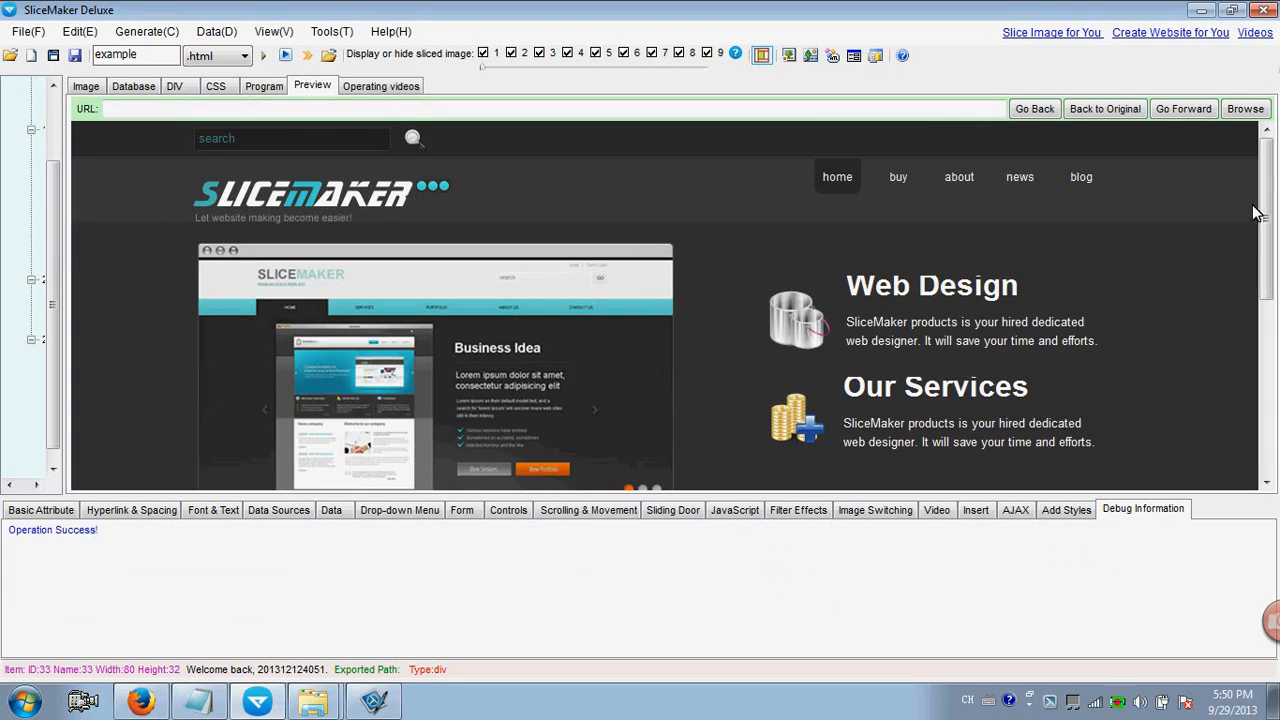
Check the "read more" button in the preview and whether the welcome column's text is selectable in Firefox.
{"action": "left_click_drag", "start_coordinate": [1266, 194], "coordinate": [1266, 372]}
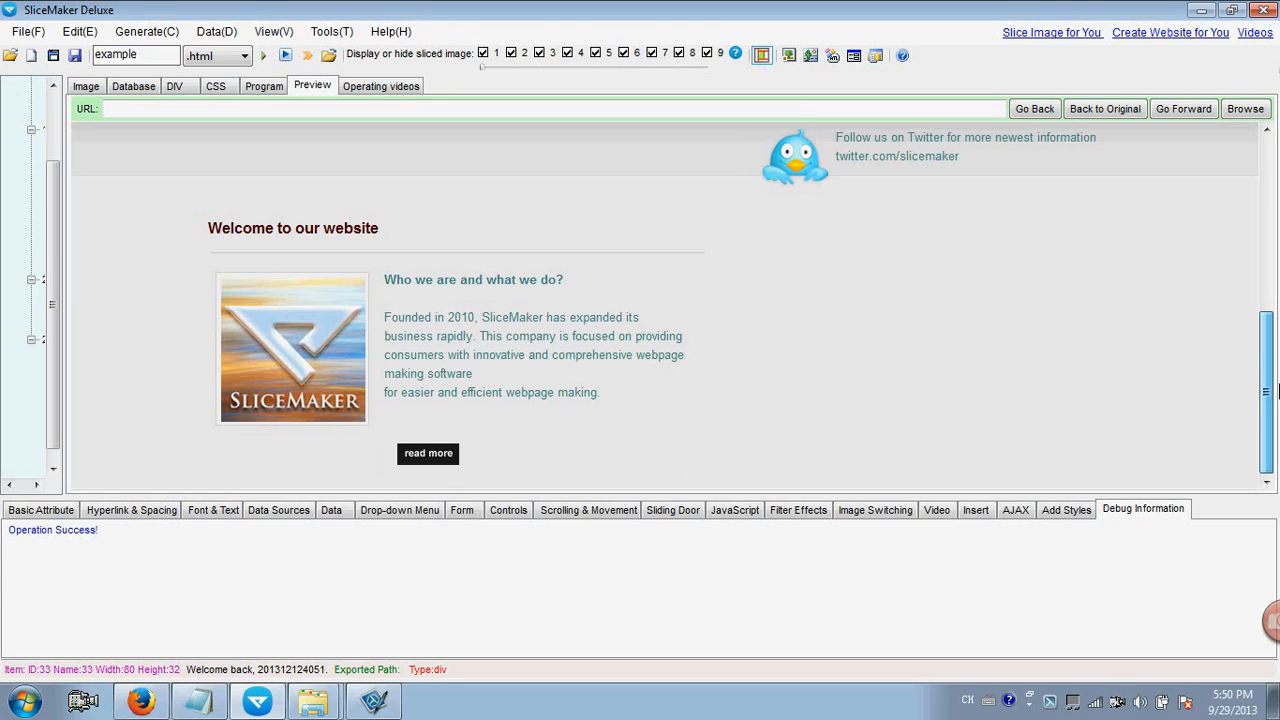
{"action": "left_click", "coordinate": [430, 456]}
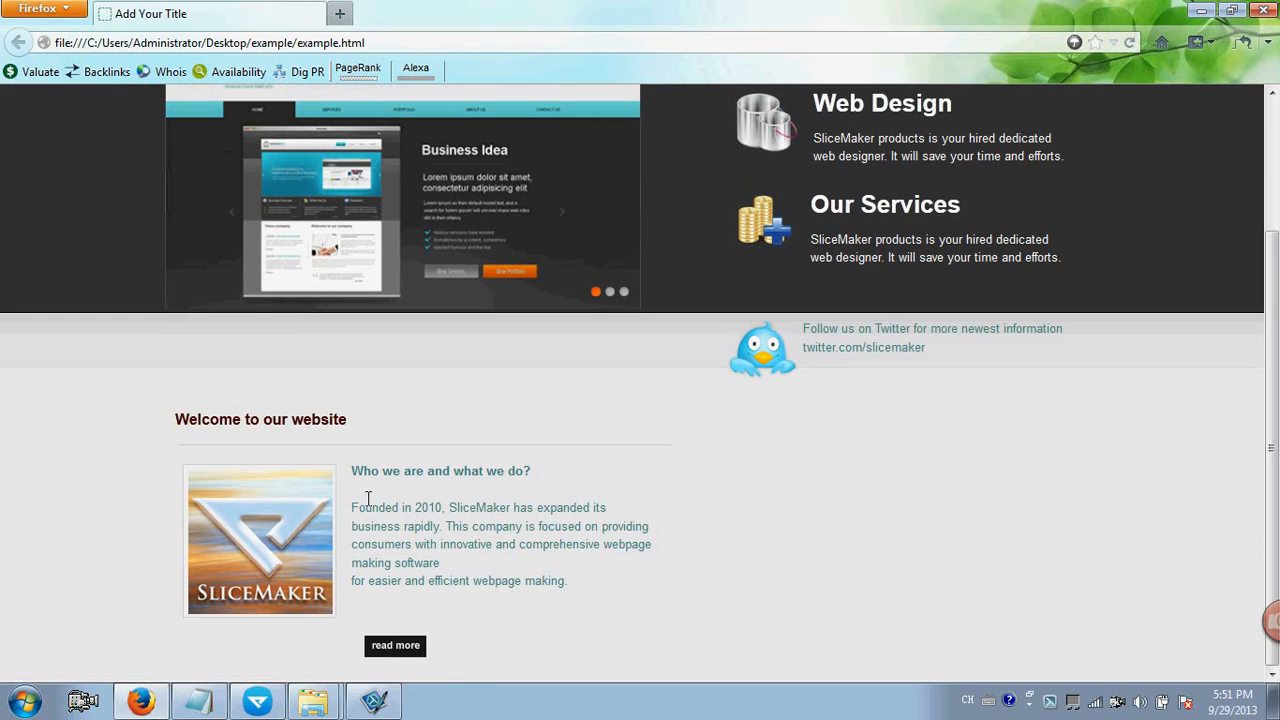
{"action": "left_click_drag", "start_coordinate": [369, 497], "coordinate": [526, 563]}
{"action": "left_click", "coordinate": [494, 567]}
{"action": "left_click_drag", "start_coordinate": [425, 583], "coordinate": [583, 582]}
{"action": "left_click", "coordinate": [566, 562]}
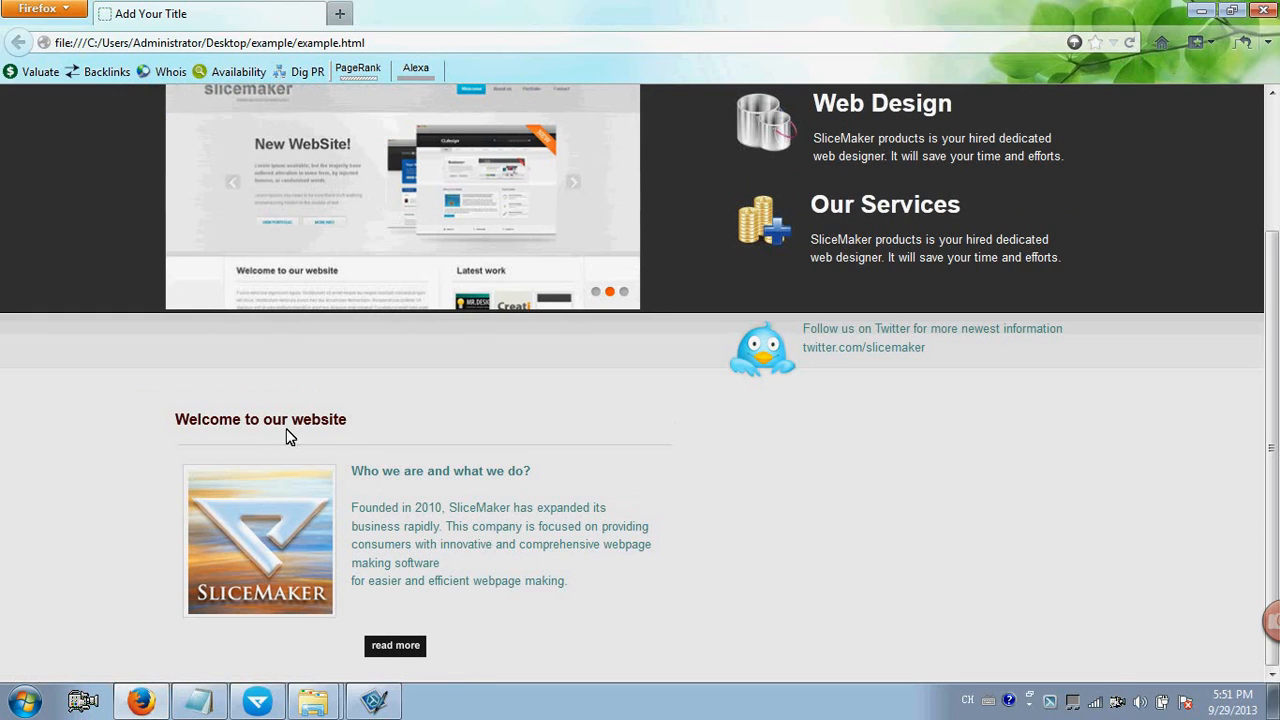
{"action": "left_click_drag", "start_coordinate": [220, 423], "coordinate": [176, 420]}
{"action": "left_click_drag", "start_coordinate": [370, 467], "coordinate": [488, 473]}
{"action": "left_click", "coordinate": [508, 488]}
Return to the design image in SliceMaker and slice a DIV of about 177 x 25 px around the "News & Events" heading.
{"action": "left_click", "coordinate": [374, 700]}
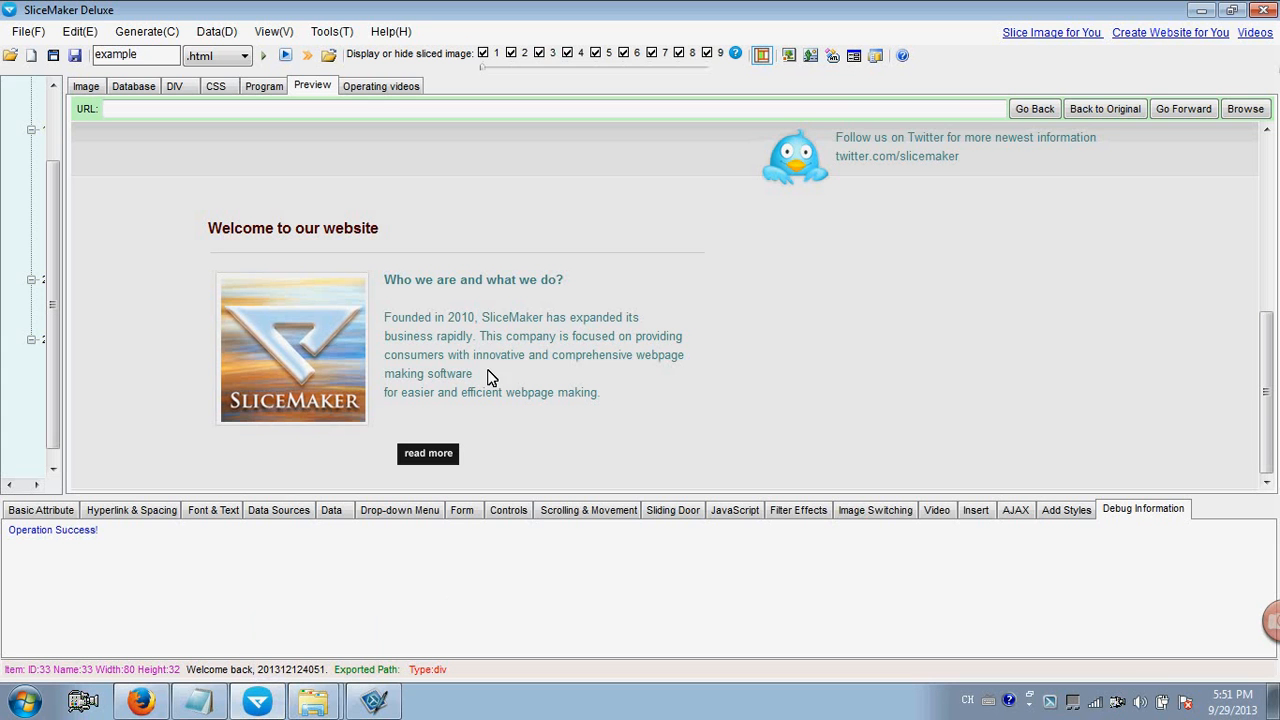
{"action": "left_click", "coordinate": [85, 87]}
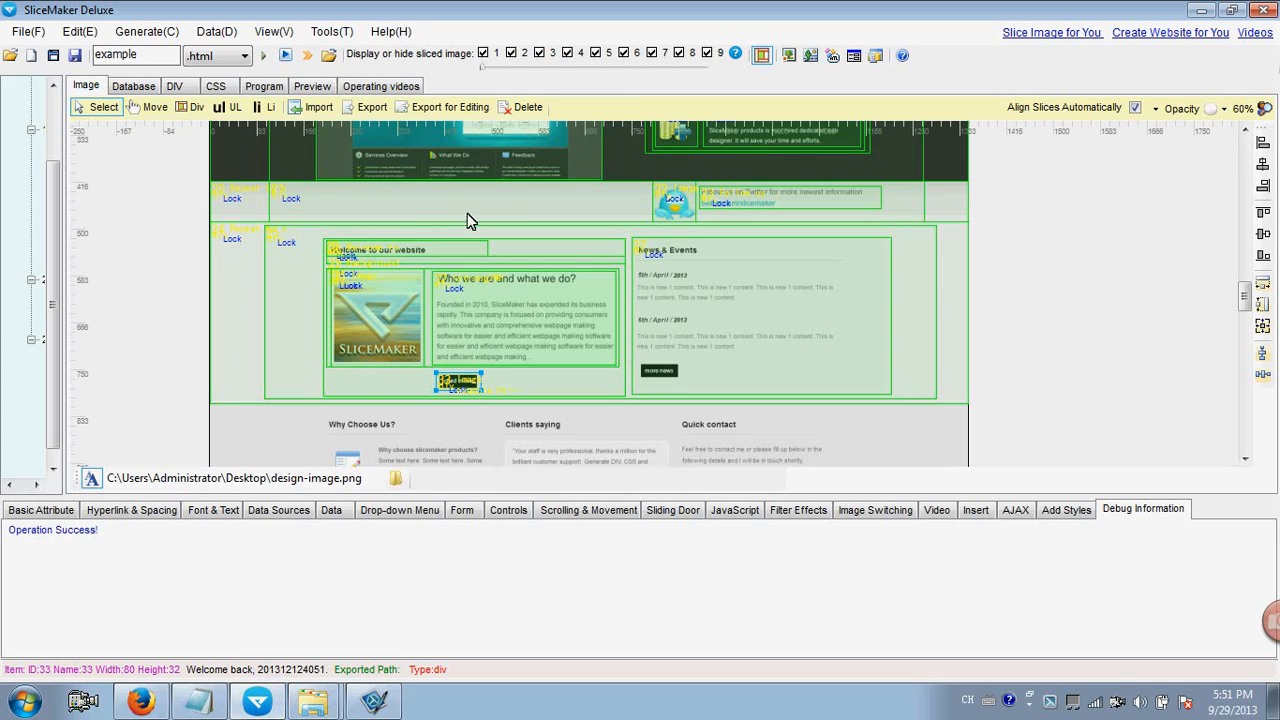
{"action": "left_click", "coordinate": [708, 290]}
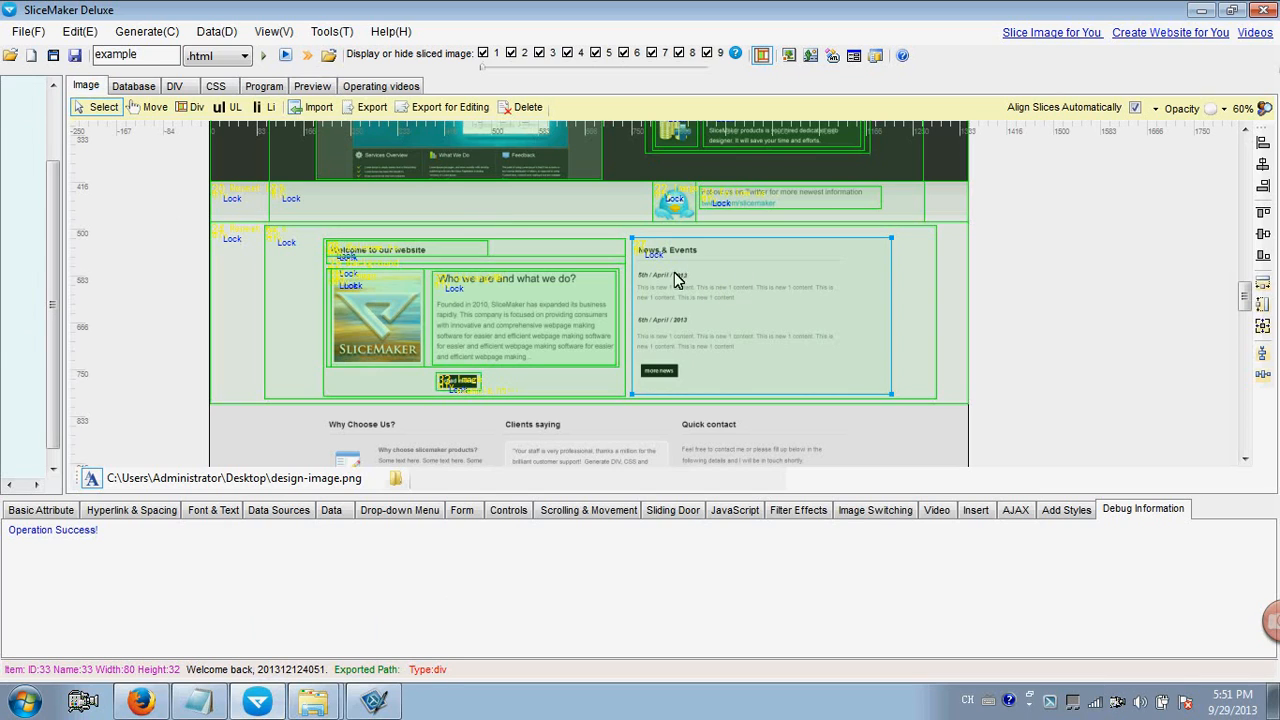
{"action": "left_click", "coordinate": [192, 107]}
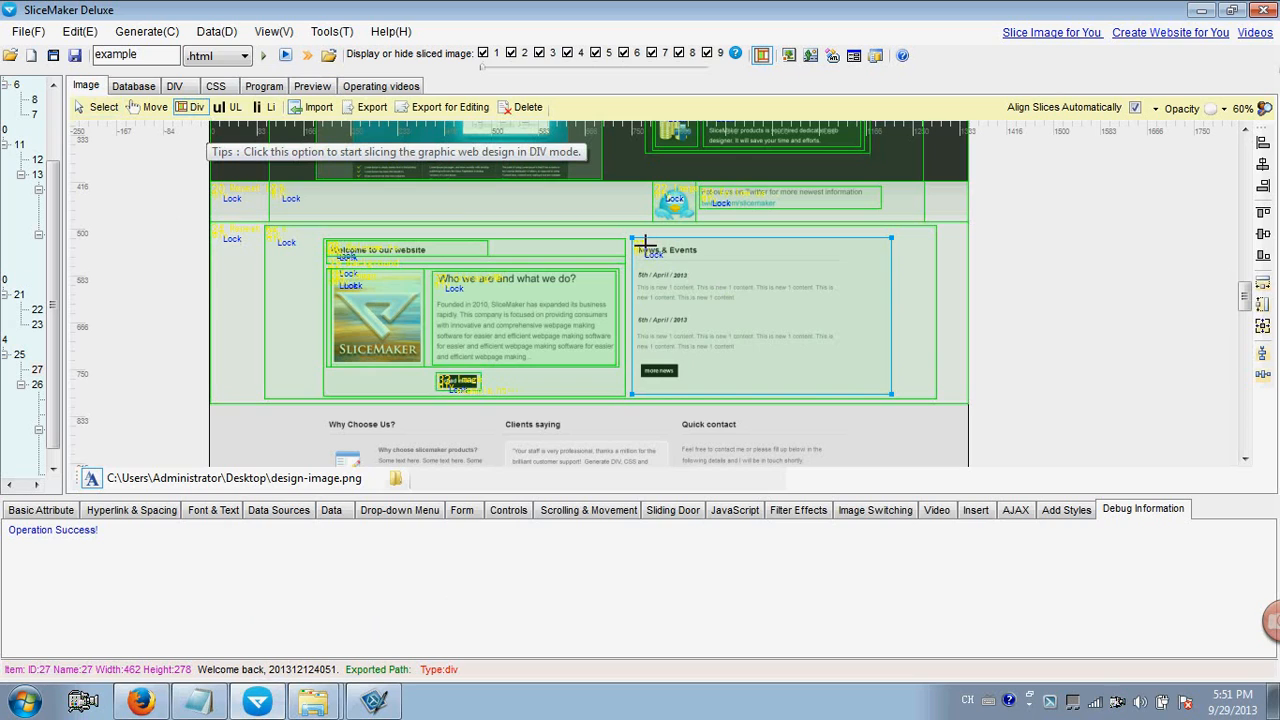
{"action": "left_click_drag", "start_coordinate": [634, 242], "coordinate": [734, 257]}
{"action": "left_click", "coordinate": [100, 107]}
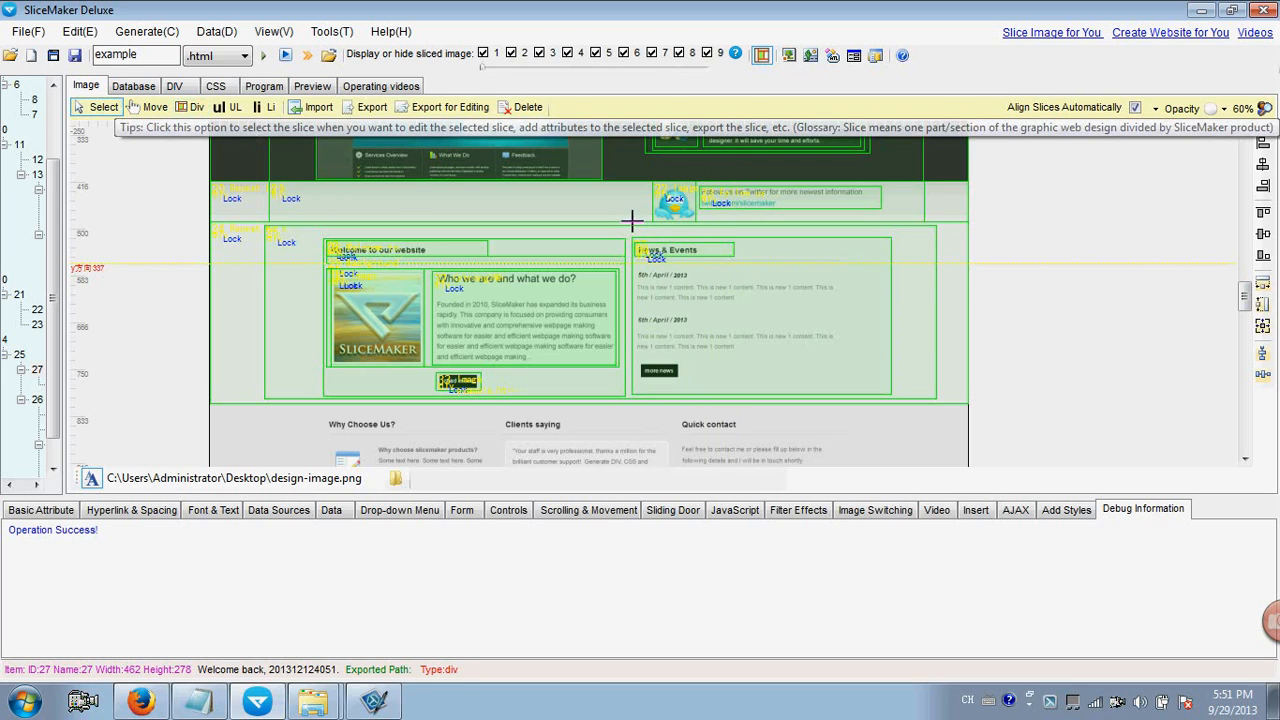
Enter "News & Events" as the text of the new heading DIV.
{"action": "left_click", "coordinate": [671, 253]}
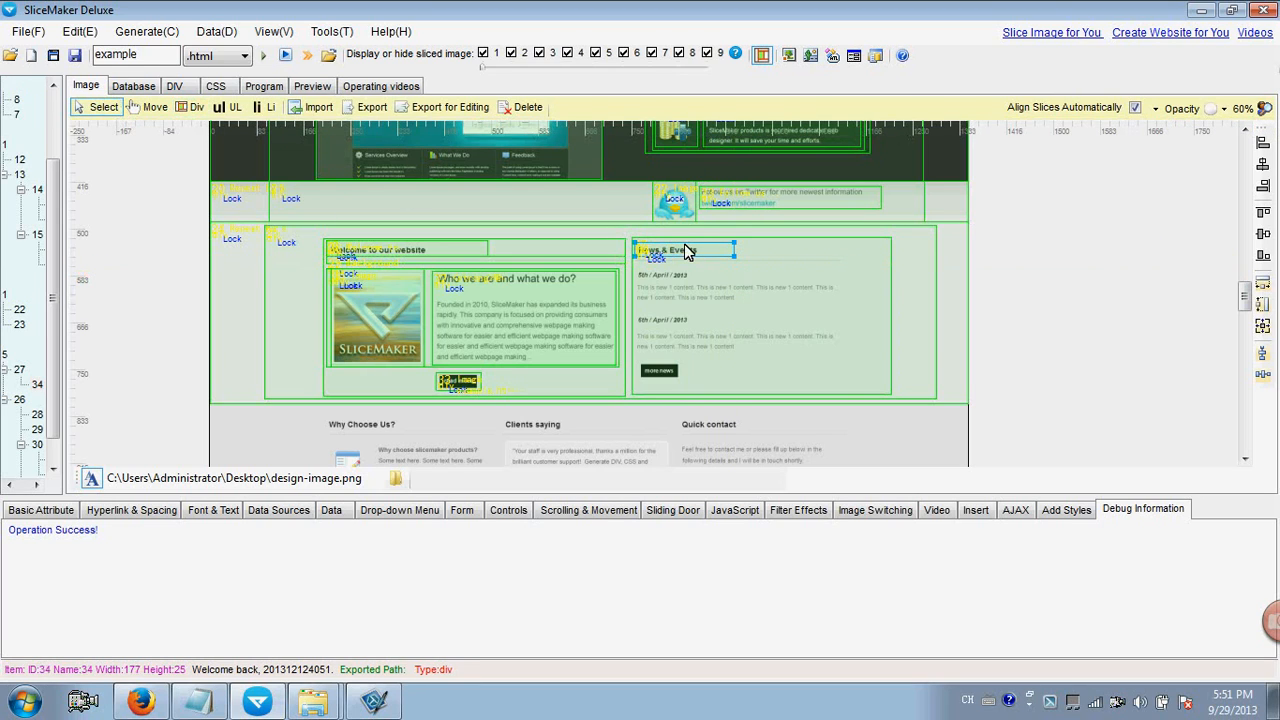
{"action": "left_click", "coordinate": [210, 510]}
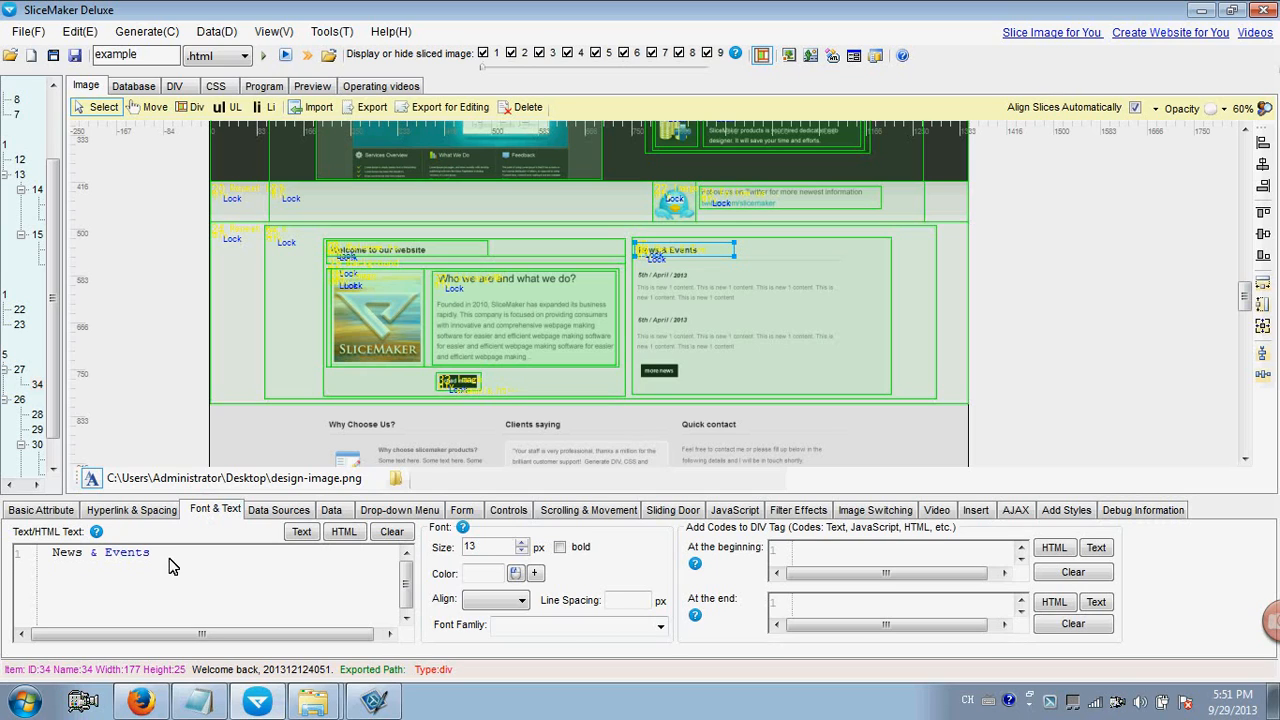
{"action": "left_click_drag", "start_coordinate": [168, 559], "coordinate": [120, 555]}
{"action": "left_click", "coordinate": [171, 553]}
Set the heading's font size to 16 px, color to dark red #400000 and family to Arial, 'Times New Roman', Times, serif.
{"action": "left_click_drag", "start_coordinate": [508, 545], "coordinate": [378, 553]}
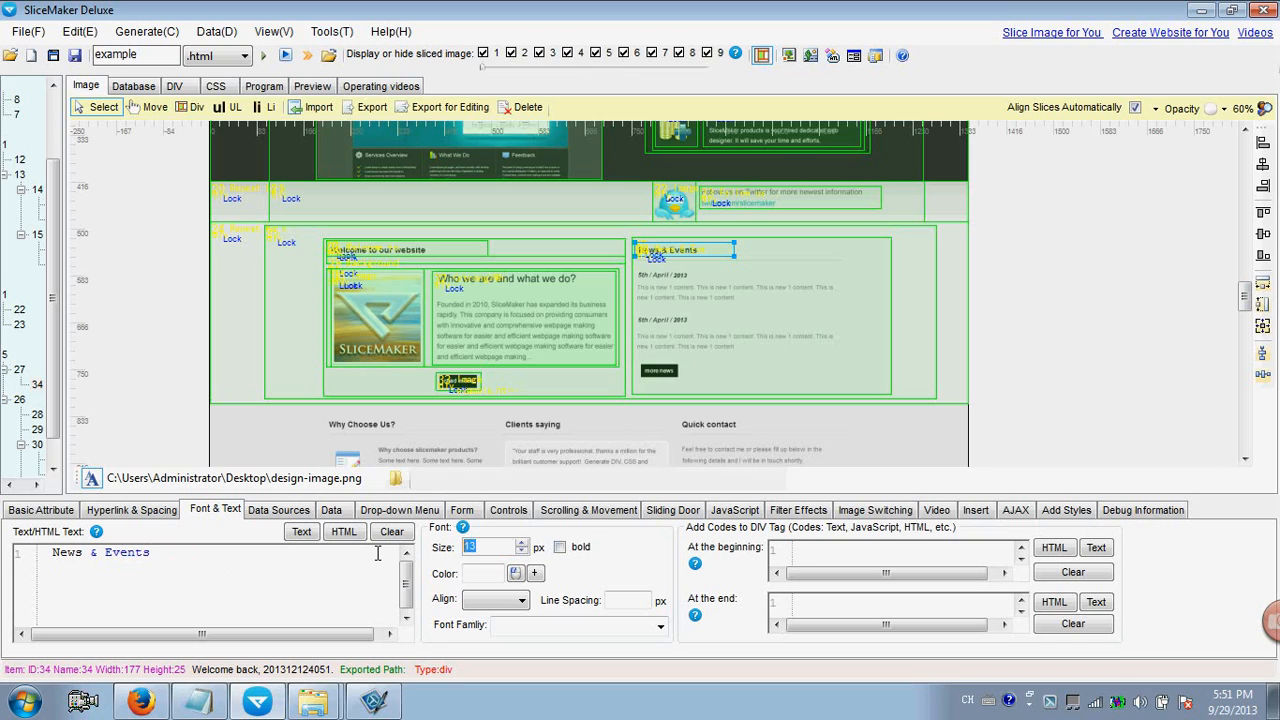
{"action": "left_click", "coordinate": [500, 574]}
{"action": "left_click", "coordinate": [517, 574]}
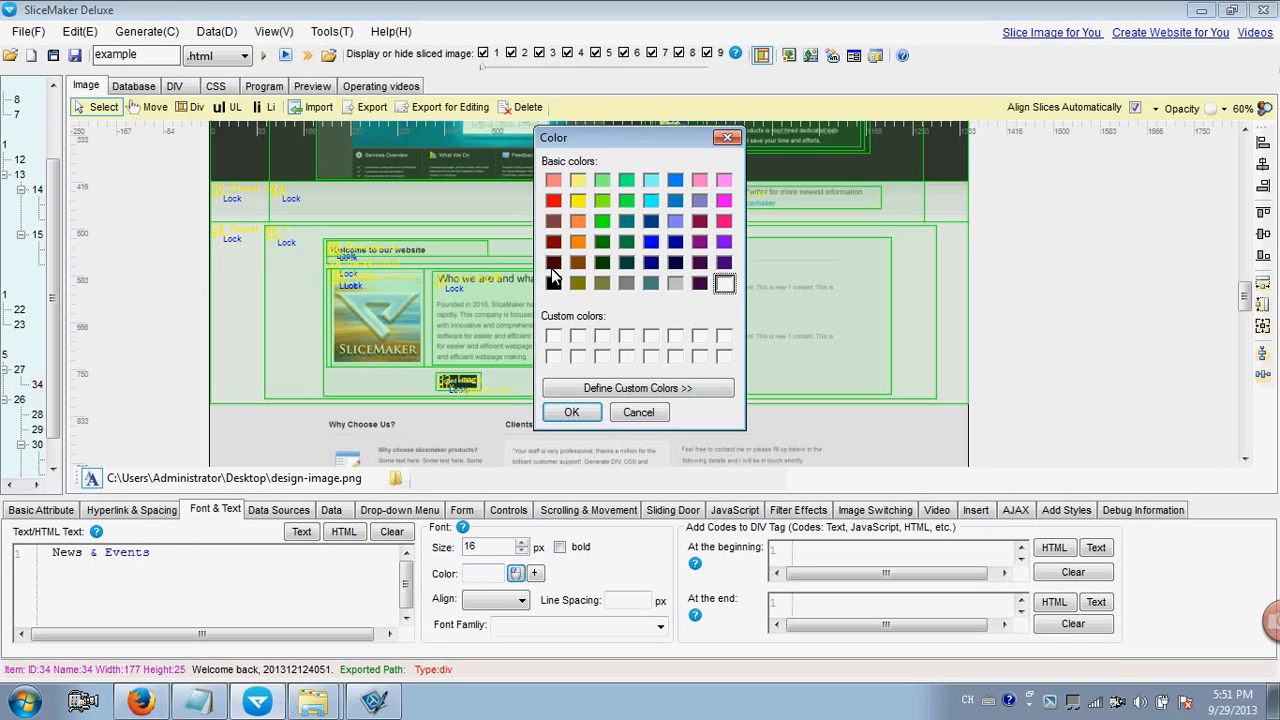
{"action": "left_click", "coordinate": [553, 263]}
{"action": "left_click", "coordinate": [572, 411]}
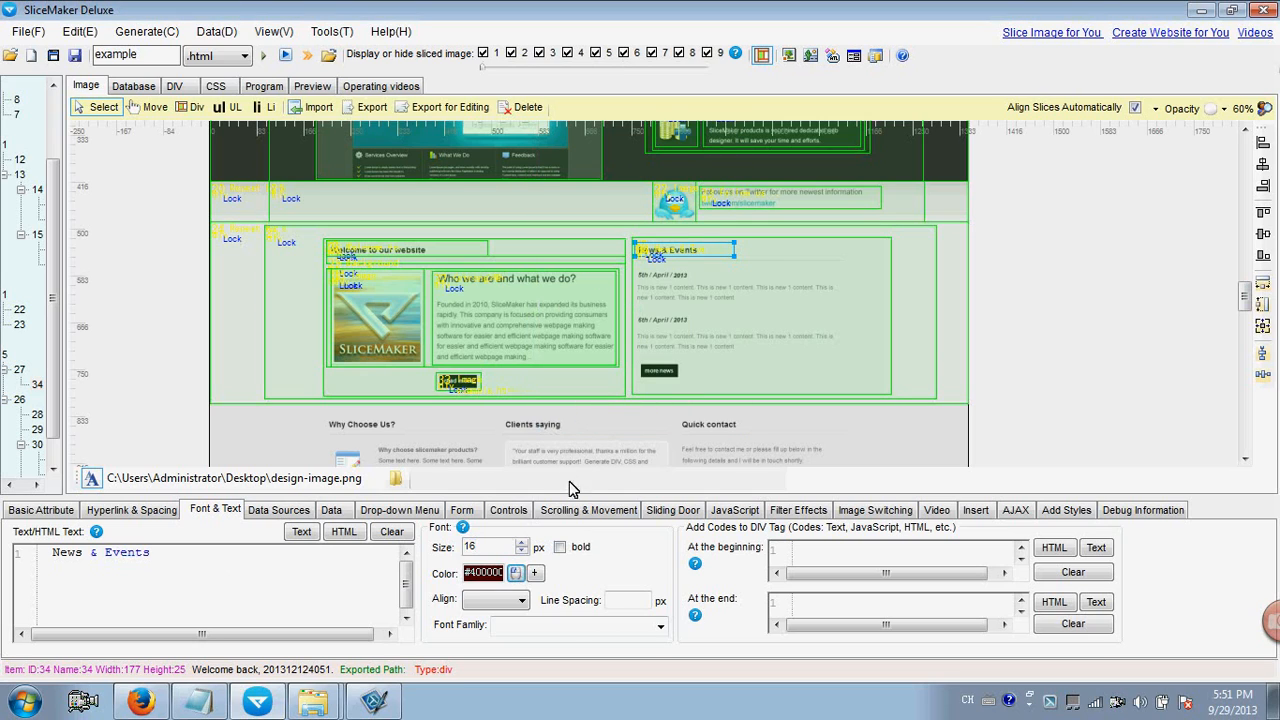
{"action": "left_click", "coordinate": [660, 625]}
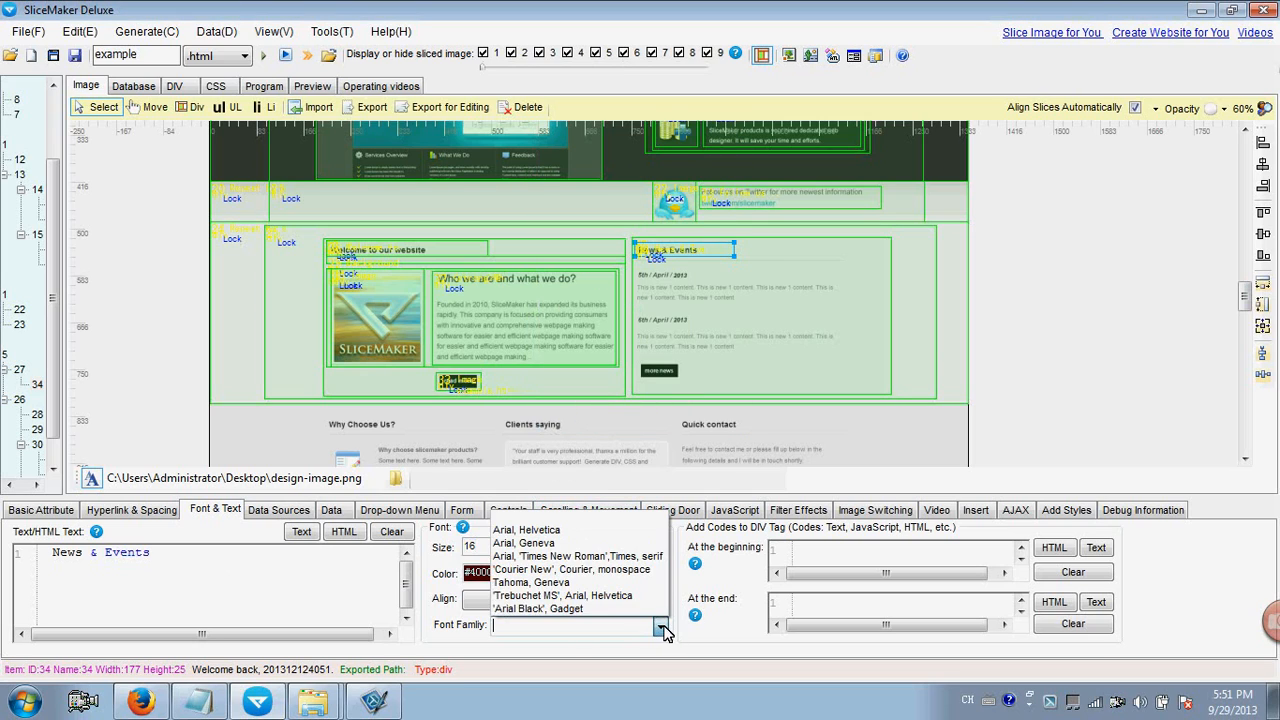
{"action": "left_click", "coordinate": [594, 556]}
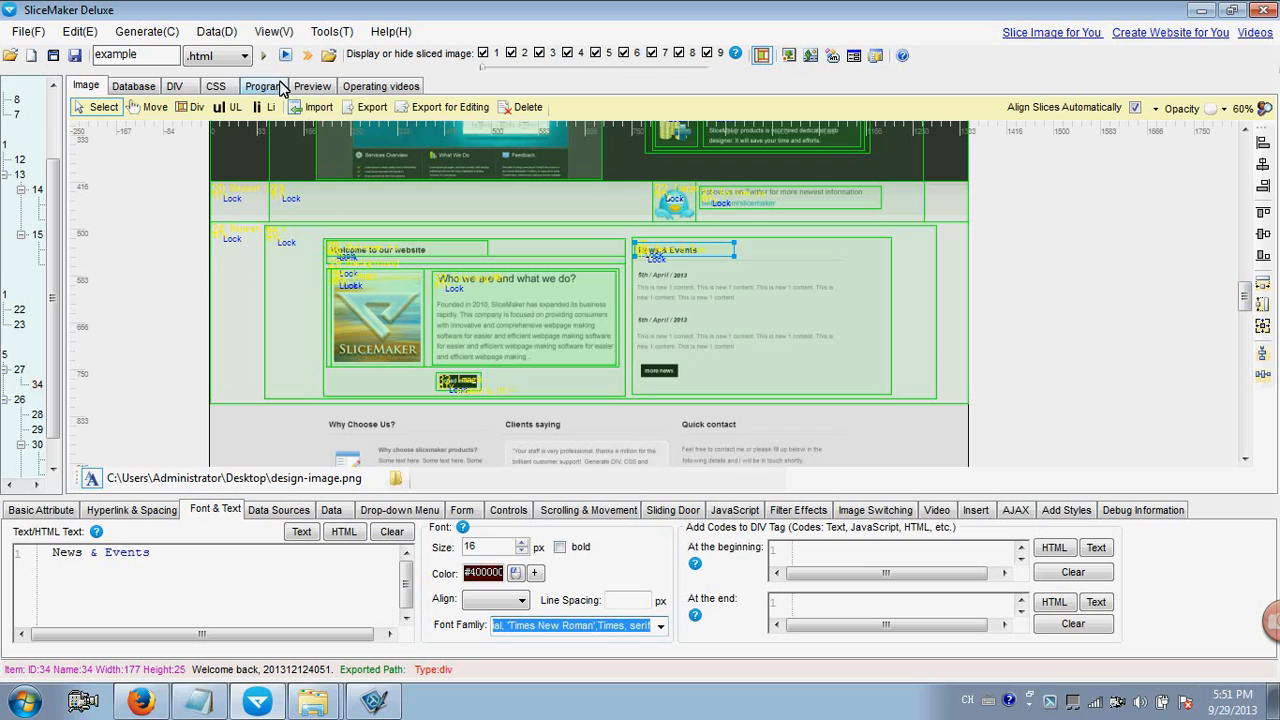
Regenerate the DIV and CSS code with the "News & Events" heading and export it over the existing example.html.
{"action": "left_click", "coordinate": [262, 56]}
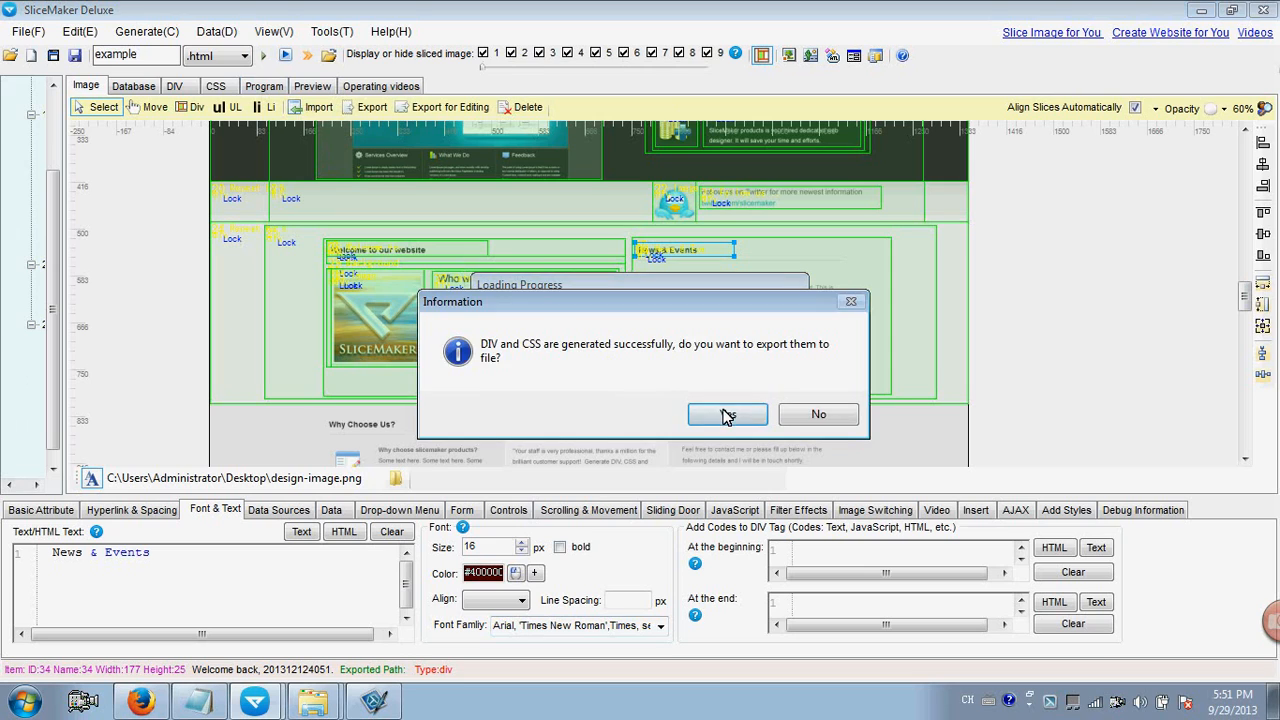
{"action": "left_click", "coordinate": [727, 416]}
{"action": "left_click", "coordinate": [800, 428]}
{"action": "left_click", "coordinate": [735, 417]}
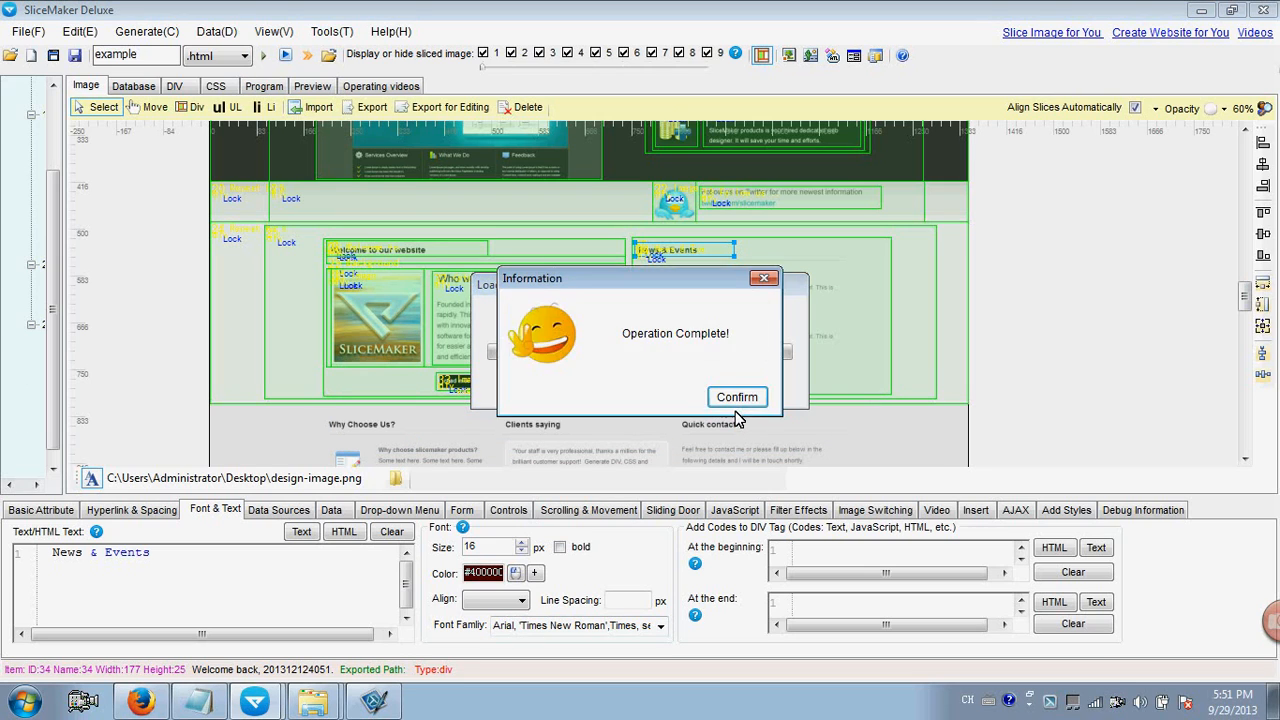
{"action": "left_click", "coordinate": [734, 394]}
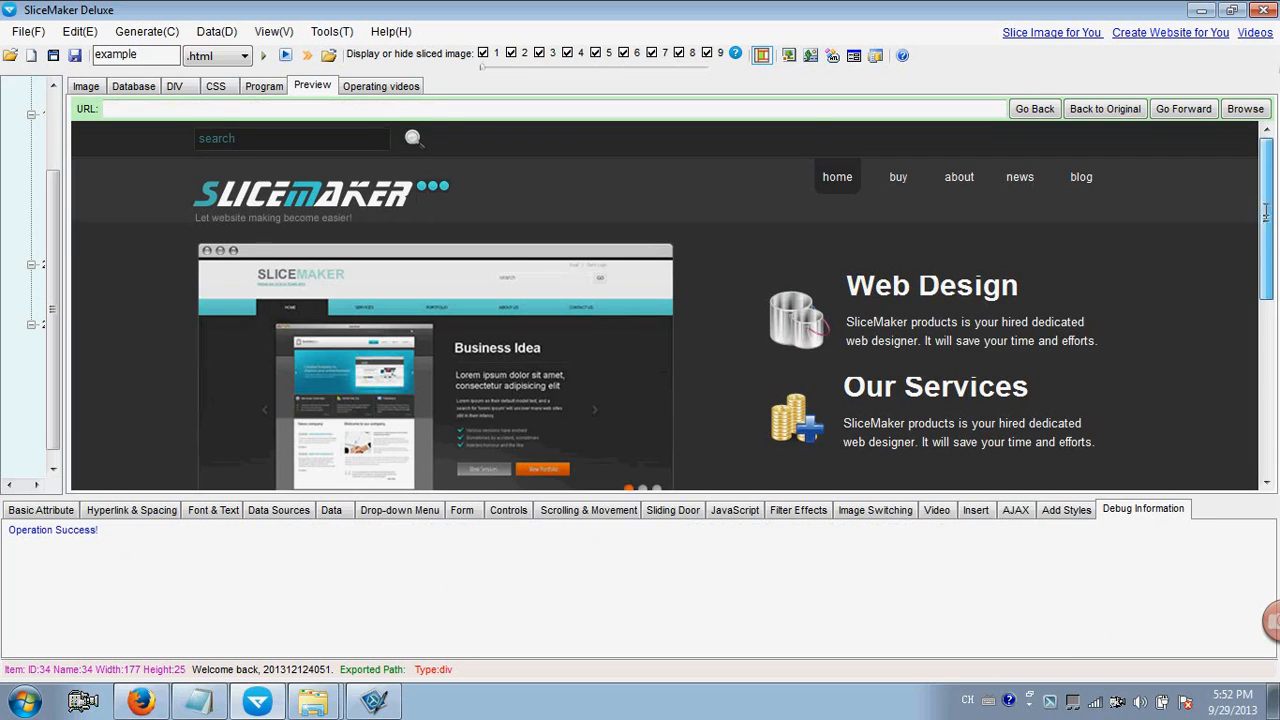
Check in the preview whether the "News & Events" heading is selectable text.
{"action": "left_click_drag", "start_coordinate": [1266, 216], "coordinate": [1266, 384]}
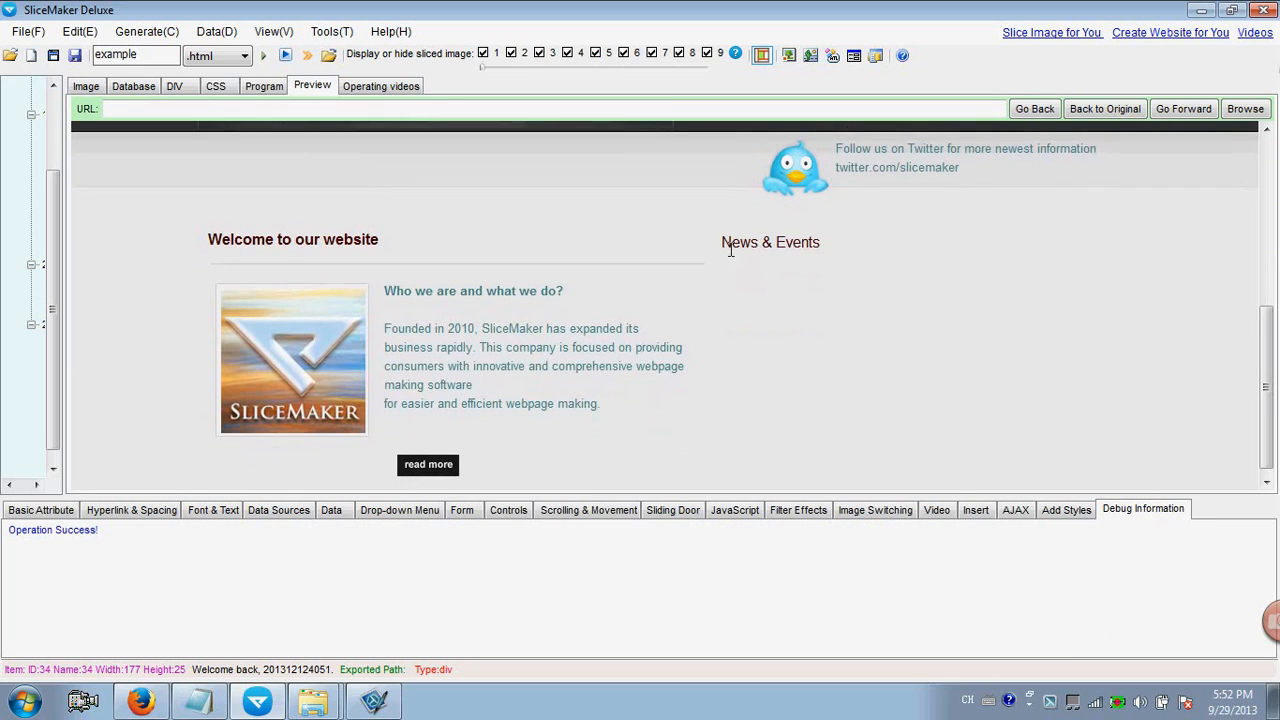
{"action": "left_click_drag", "start_coordinate": [723, 246], "coordinate": [822, 245]}
{"action": "left_click", "coordinate": [825, 245]}
{"action": "left_click_drag", "start_coordinate": [723, 245], "coordinate": [849, 245]}
{"action": "left_click", "coordinate": [848, 244]}
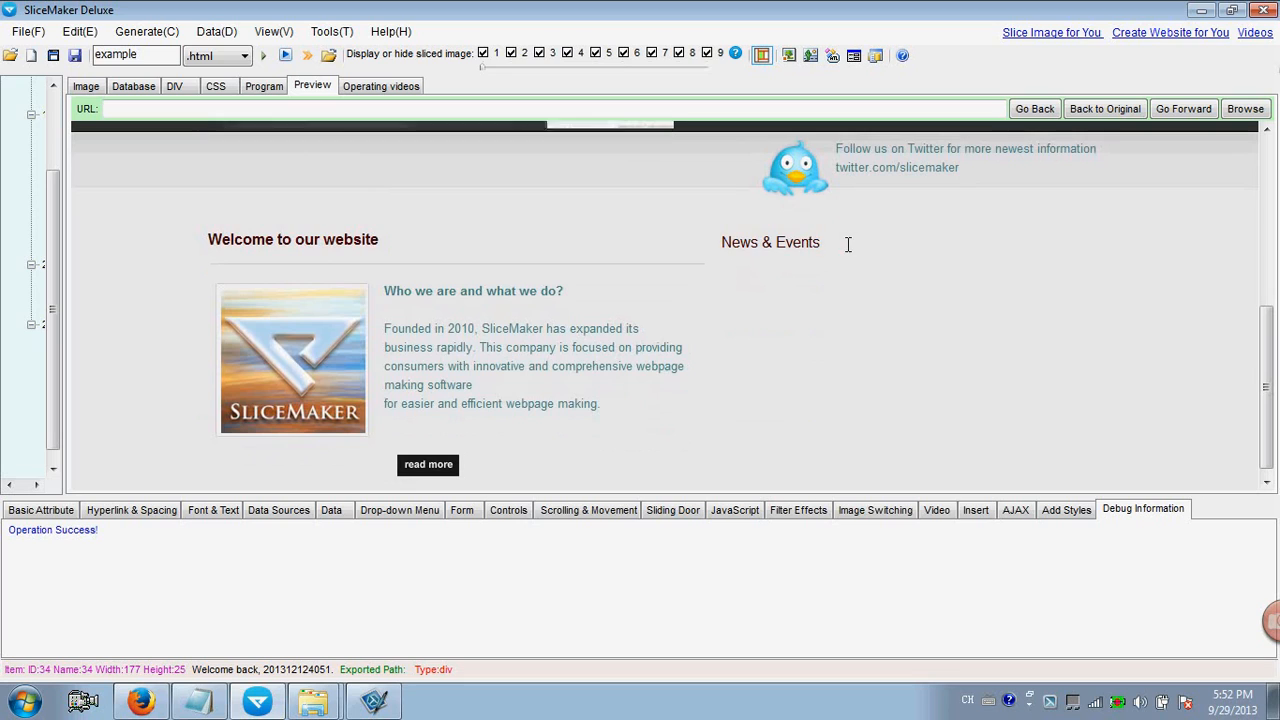
{"action": "left_click_drag", "start_coordinate": [722, 245], "coordinate": [868, 248]}
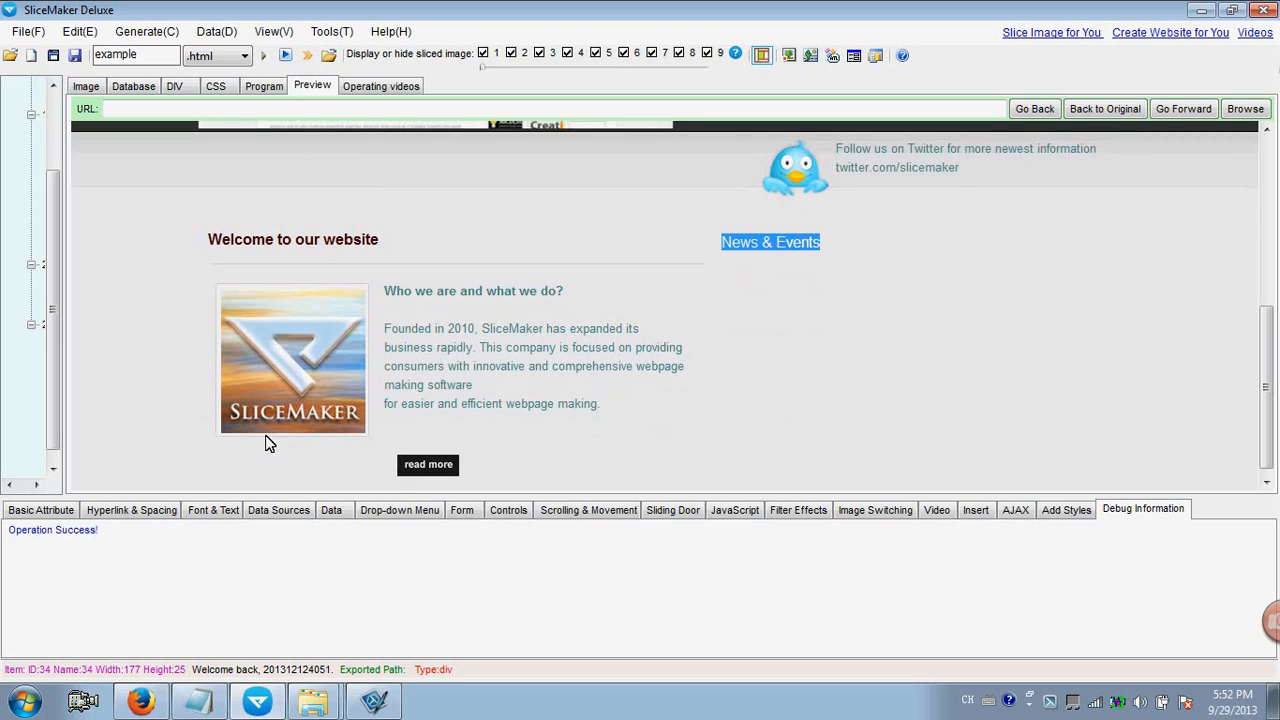
Make the "News & Events" heading bold, then regenerate the DIV and CSS code and export it over the existing example.html.
{"action": "left_click", "coordinate": [216, 510]}
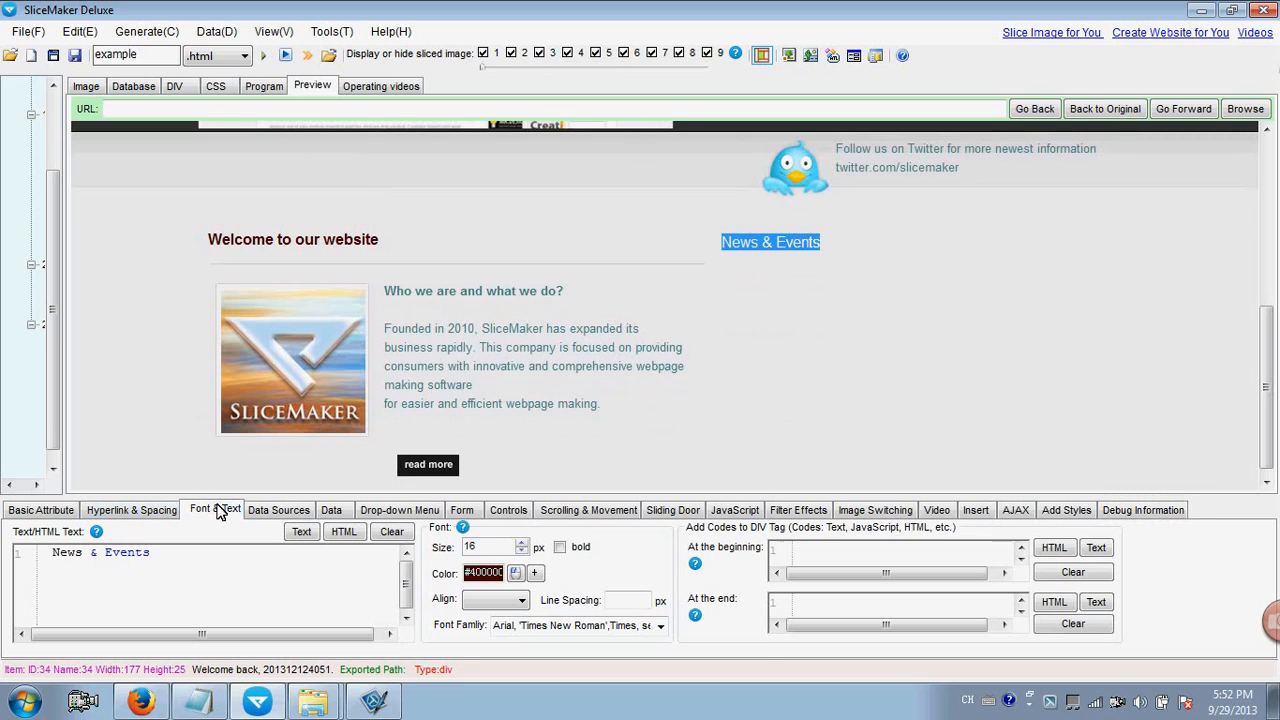
{"action": "left_click", "coordinate": [559, 547]}
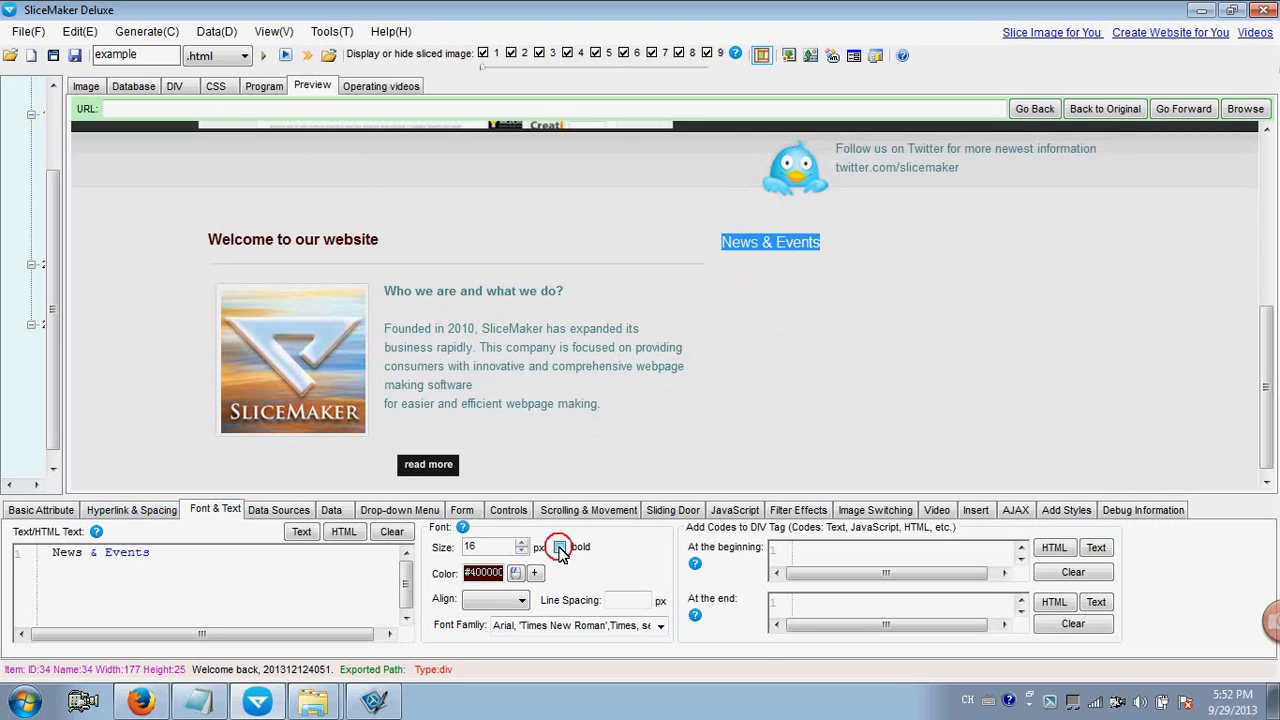
{"action": "left_click", "coordinate": [265, 58]}
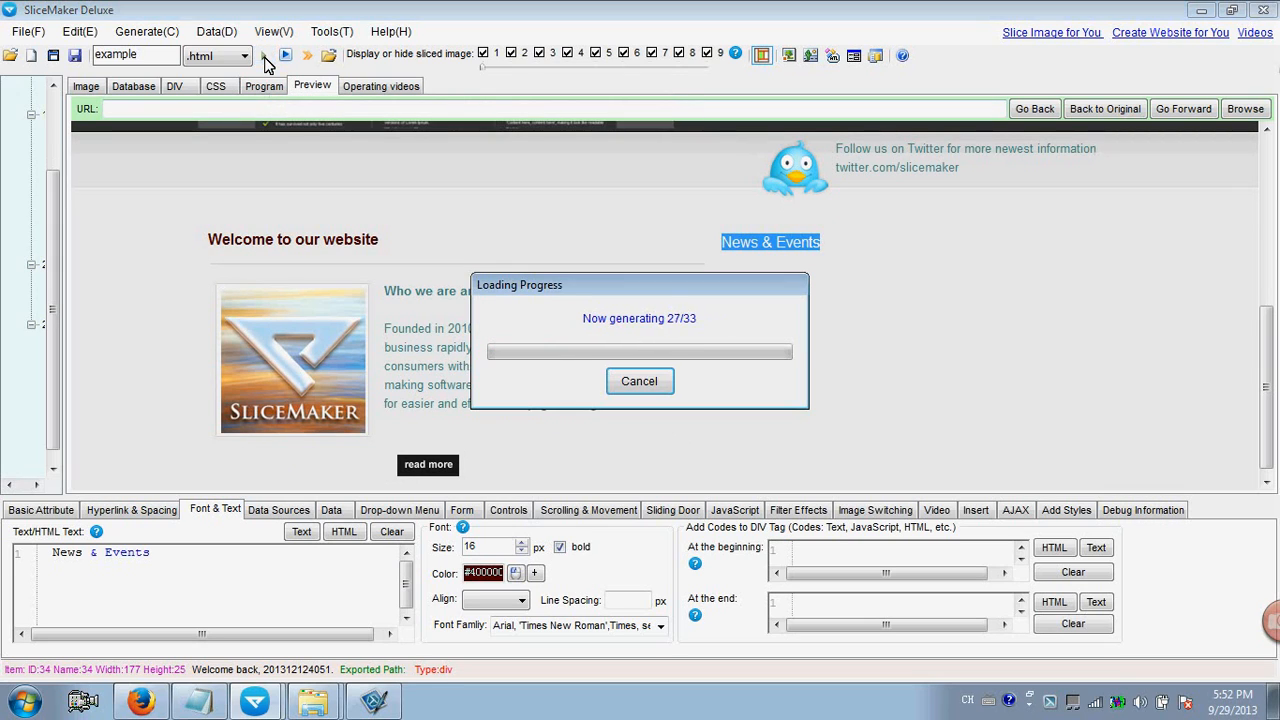
{"action": "left_click", "coordinate": [718, 418]}
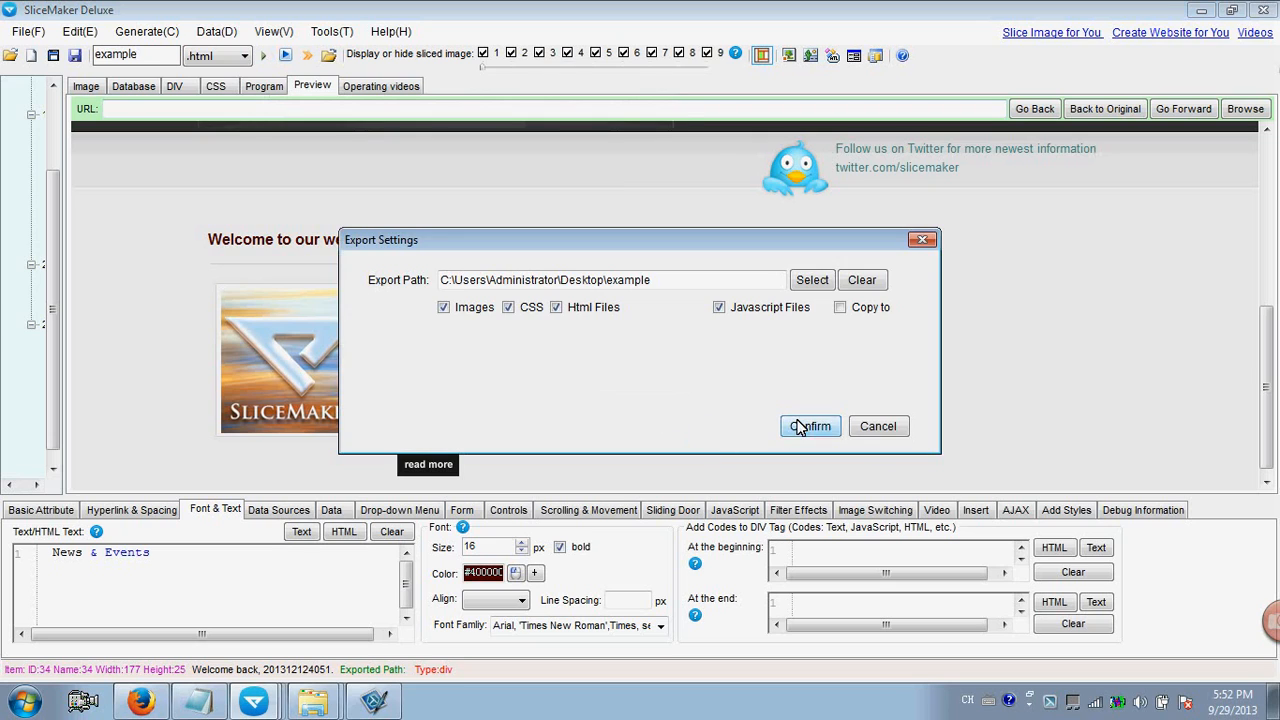
{"action": "left_click", "coordinate": [806, 424]}
{"action": "left_click", "coordinate": [727, 420]}
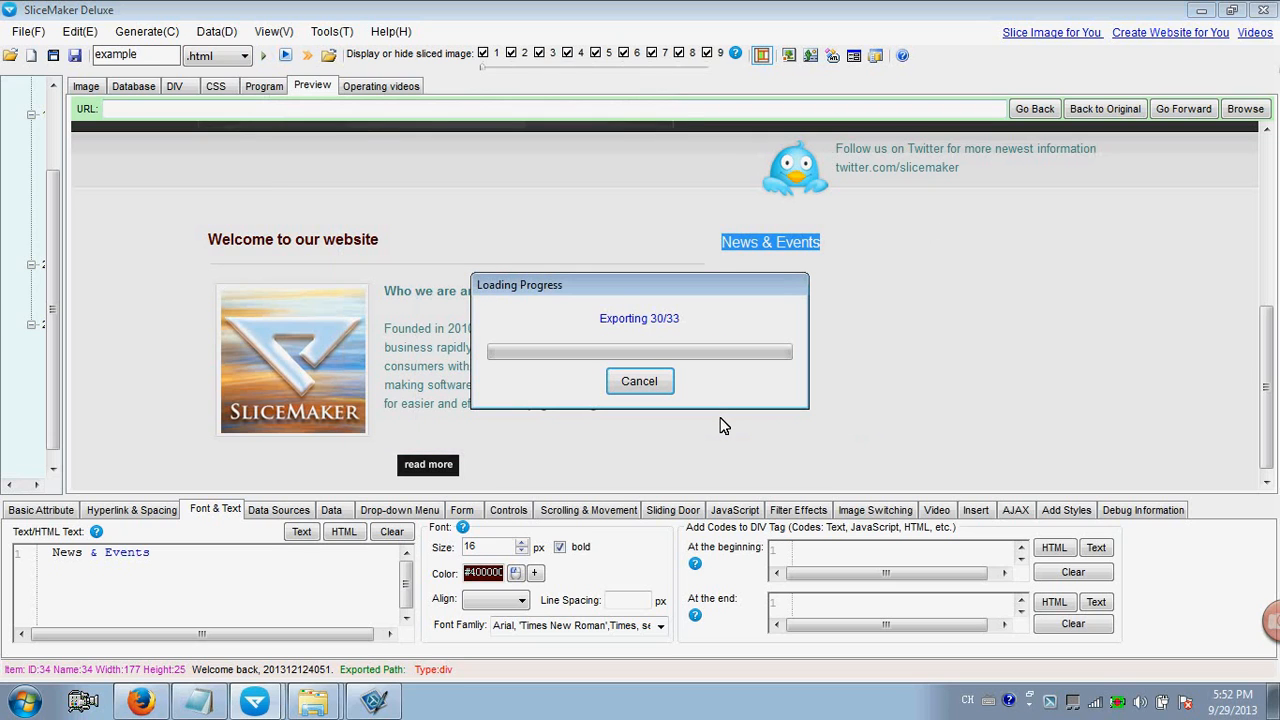
{"action": "left_click", "coordinate": [732, 398]}
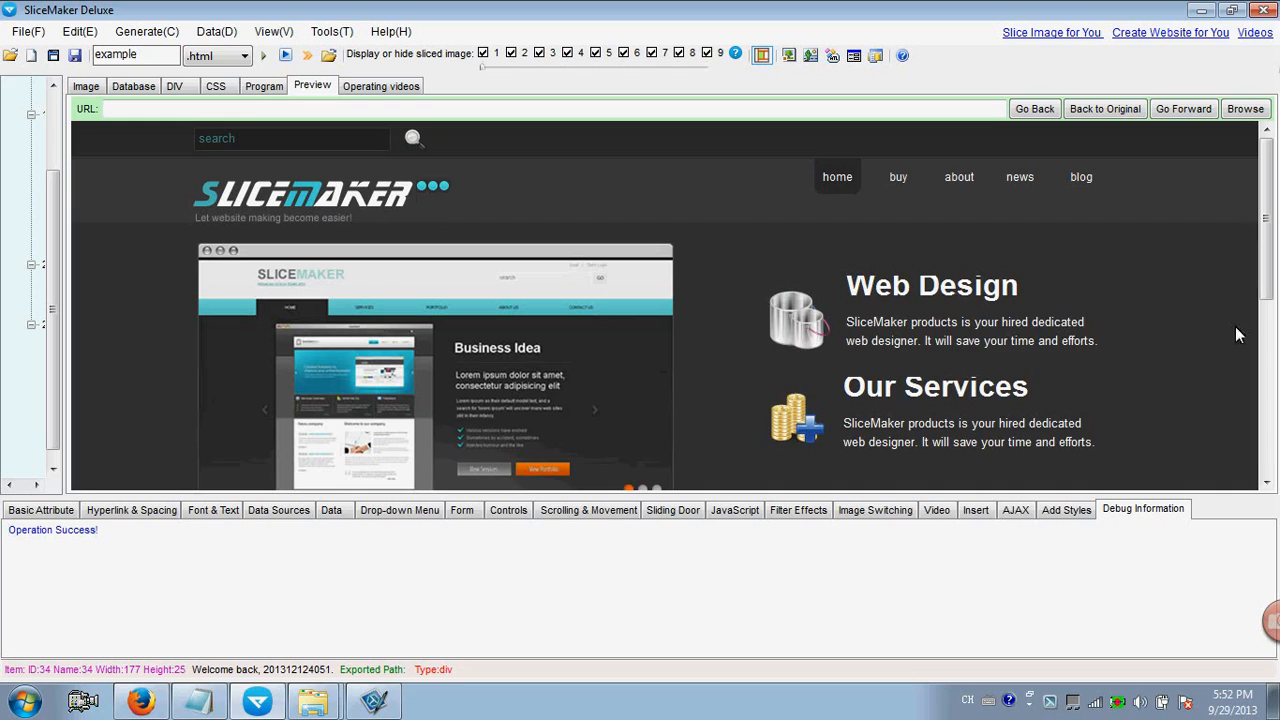
Check the bold "News & Events" heading in the preview and whether its text can be selected.
{"action": "scroll", "coordinate": [1258, 248], "scroll_direction": "down", "scroll_amount": 5}
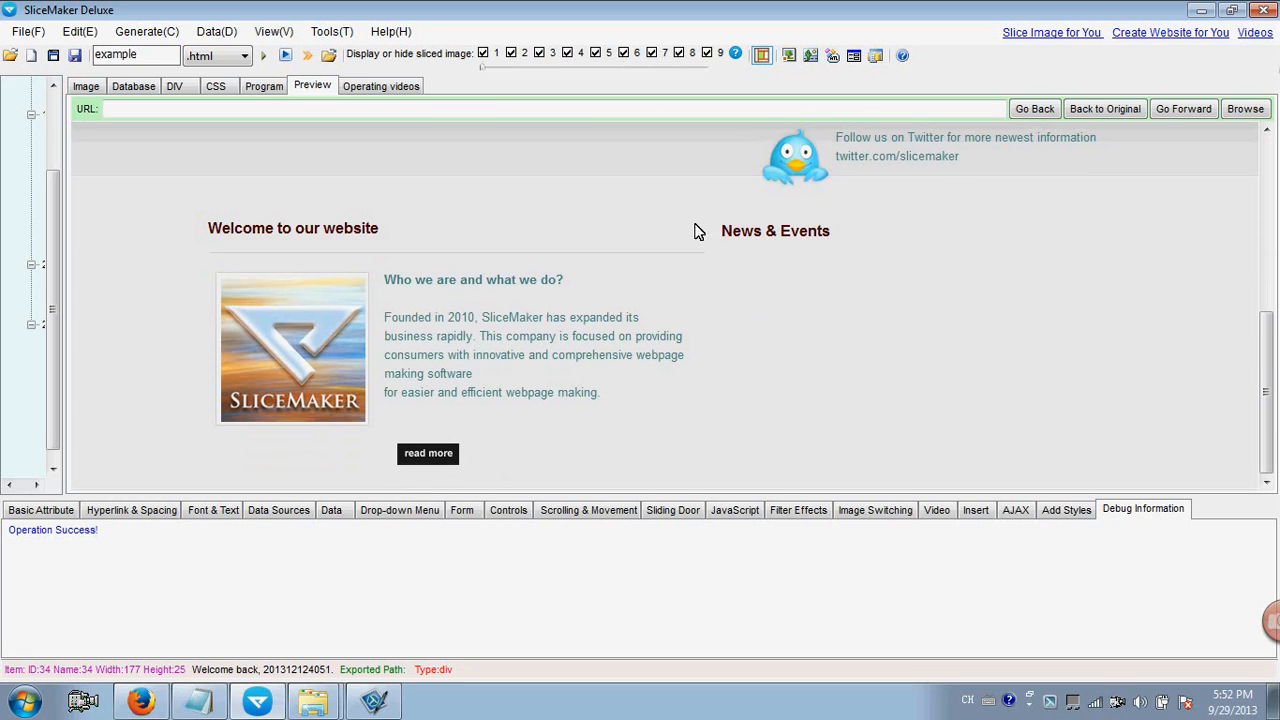
{"action": "left_click_drag", "start_coordinate": [724, 230], "coordinate": [856, 236]}
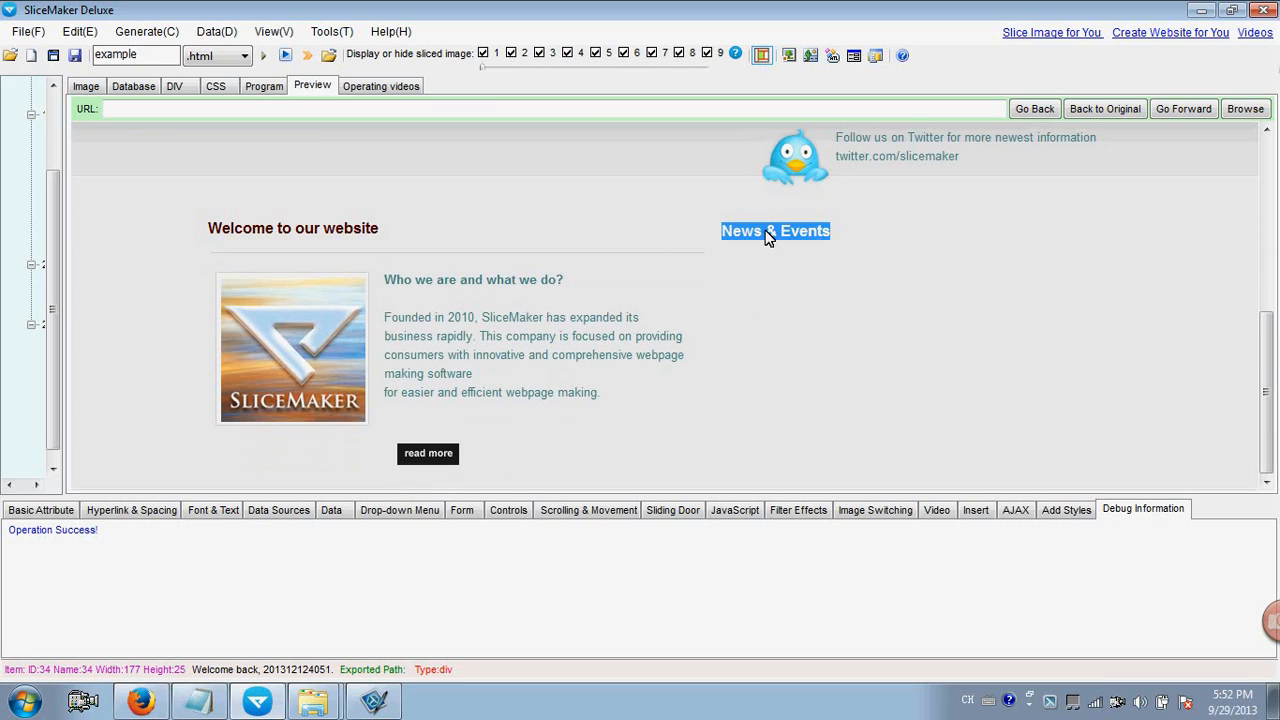
{"action": "left_click", "coordinate": [816, 239]}
Draw a DIV about 393 by 15 px over the divider line below the "News & Events" heading and set it as Background.
{"action": "left_click", "coordinate": [86, 86]}
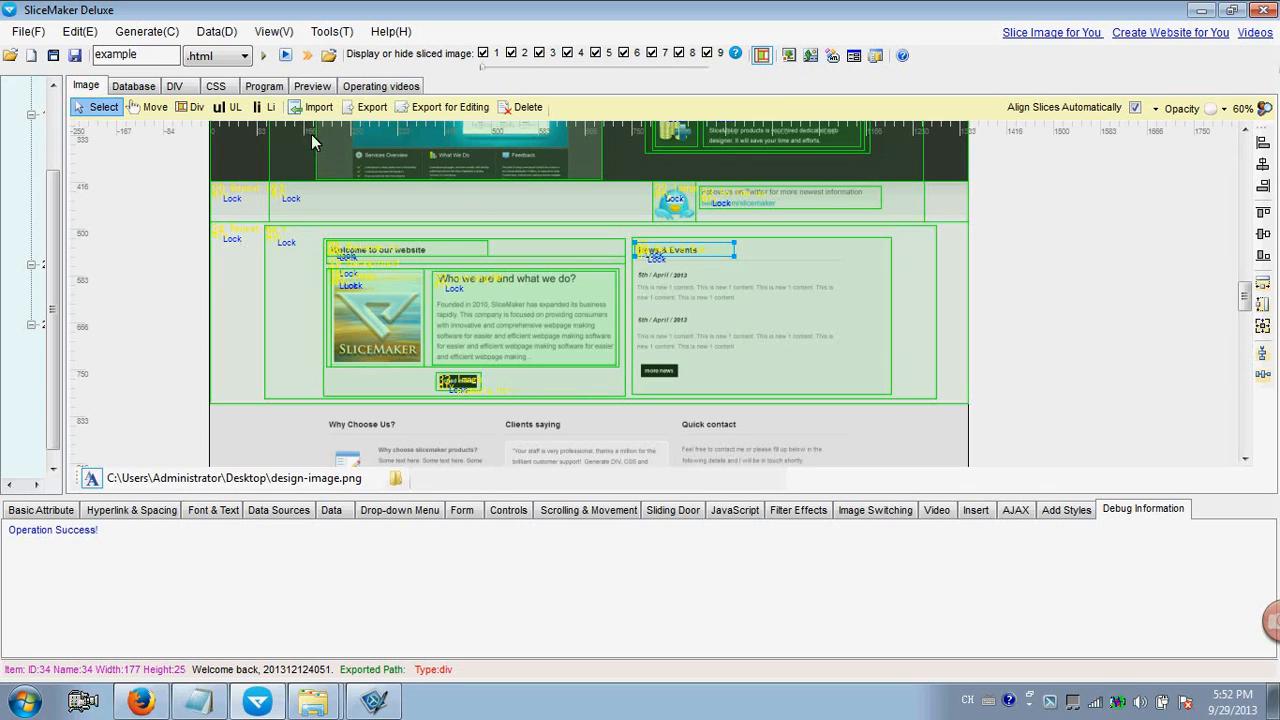
{"action": "left_click", "coordinate": [189, 107]}
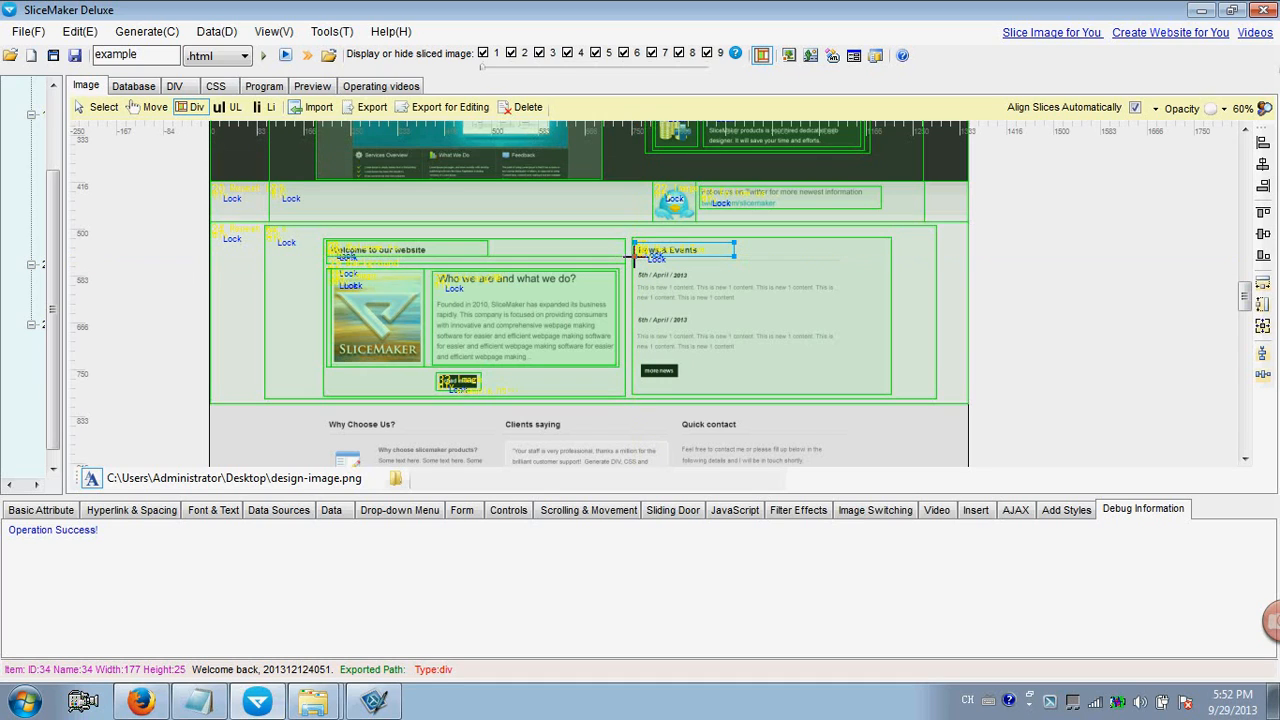
{"action": "left_click_drag", "start_coordinate": [634, 256], "coordinate": [857, 265]}
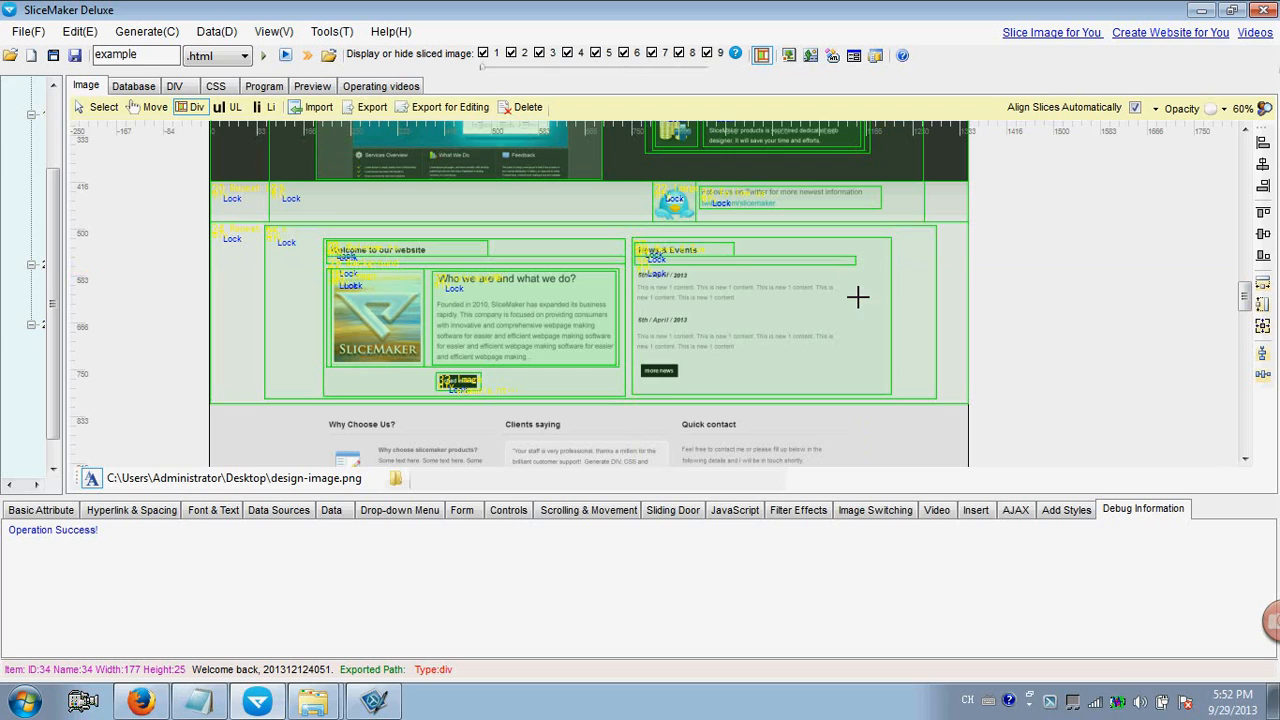
{"action": "left_click", "coordinate": [100, 107]}
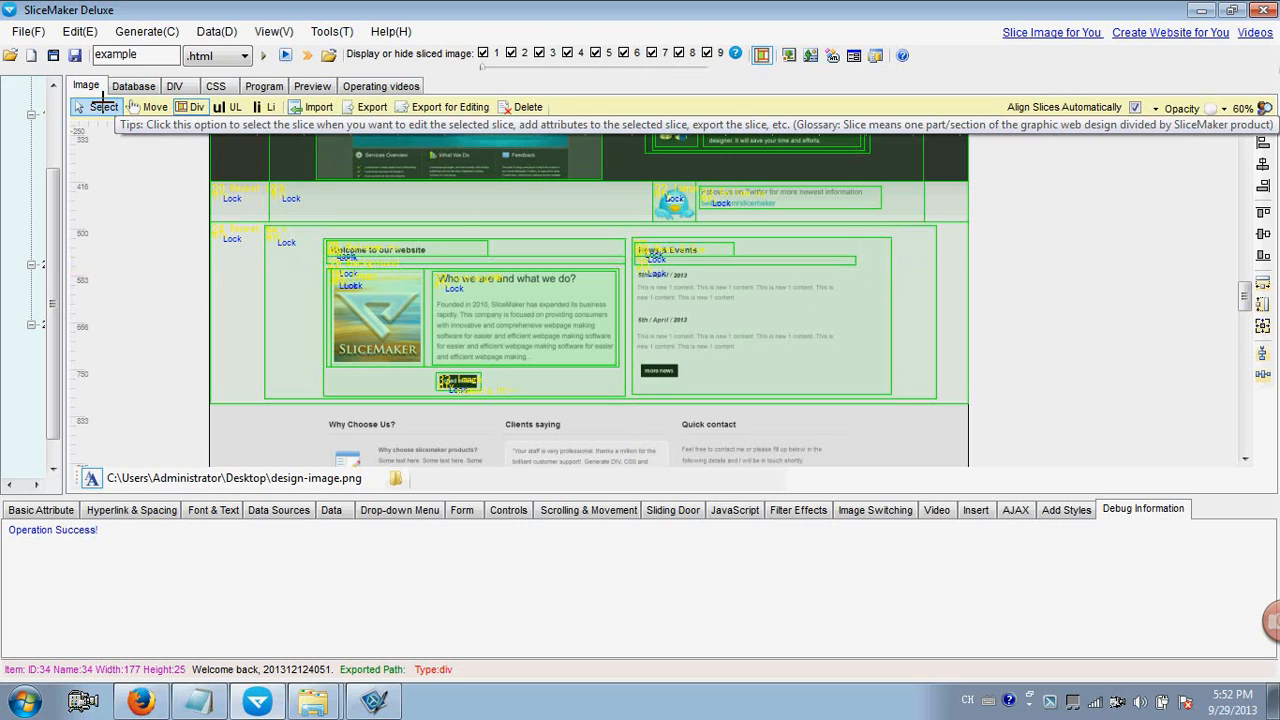
{"action": "left_click", "coordinate": [792, 260]}
{"action": "left_click", "coordinate": [52, 512]}
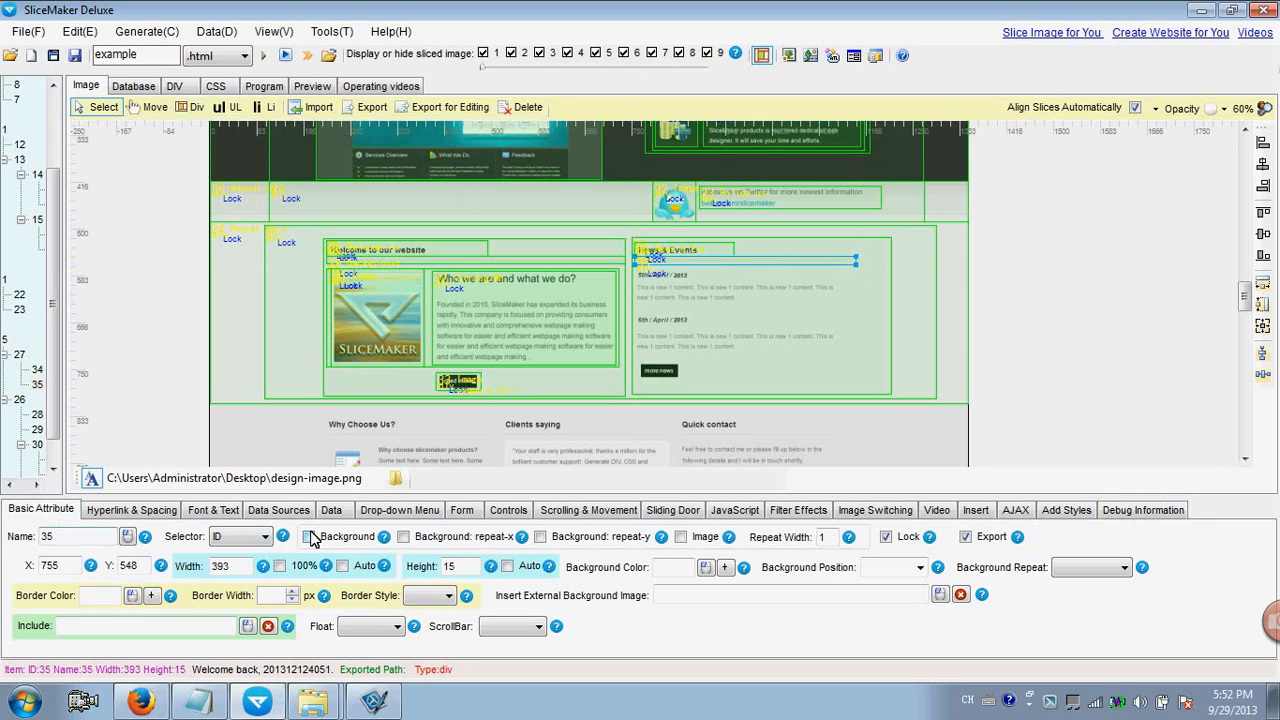
{"action": "left_click", "coordinate": [309, 537]}
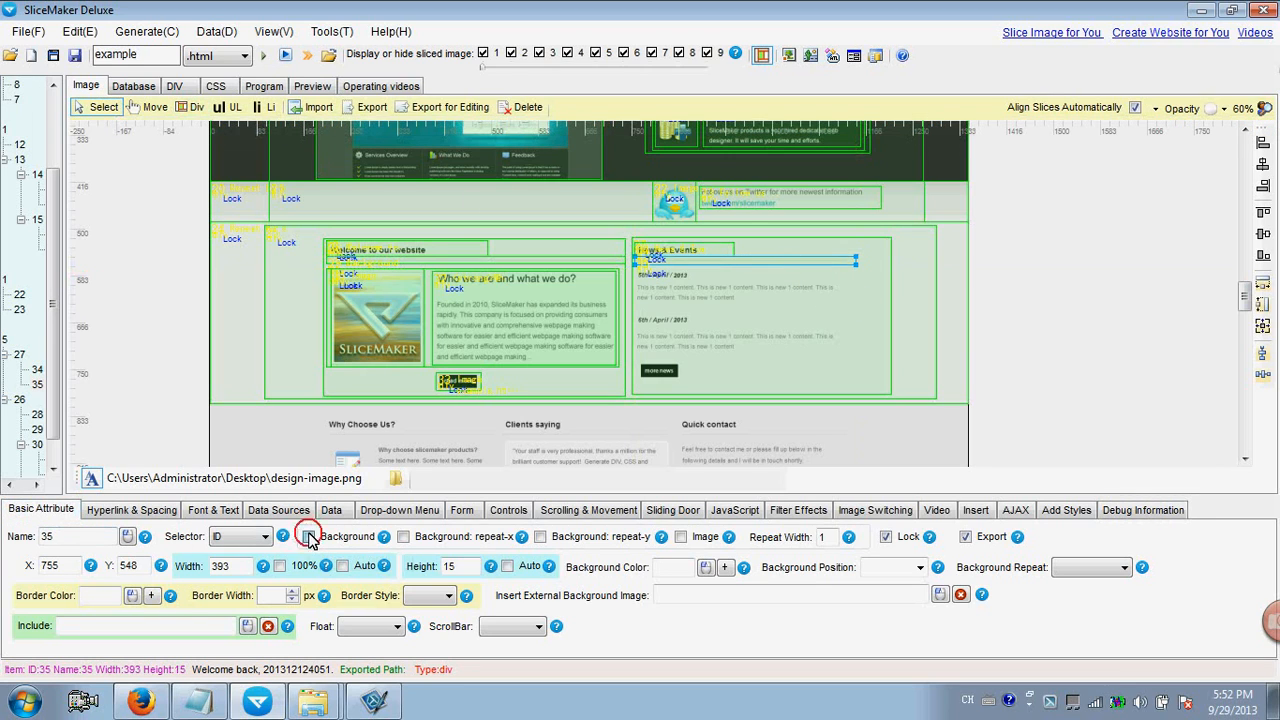
Regenerate the DIV and CSS code with the news divider line and export it over the existing example.html.
{"action": "left_click", "coordinate": [263, 56]}
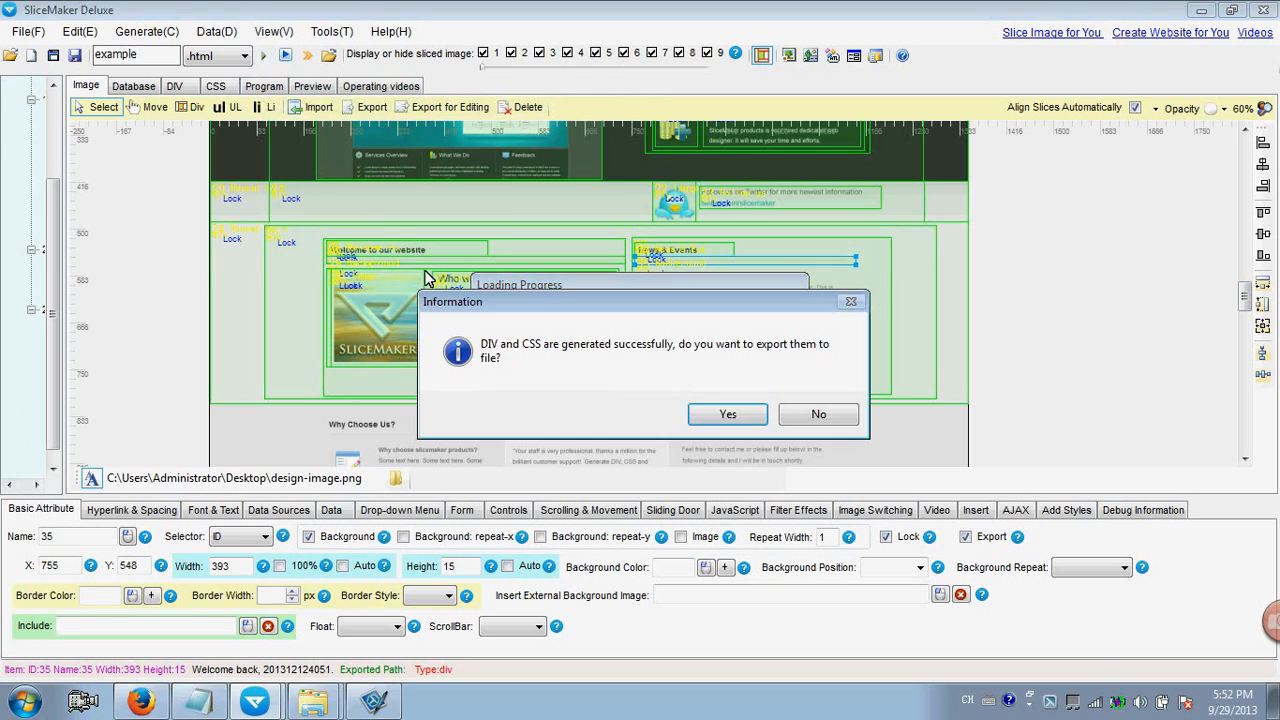
{"action": "left_click", "coordinate": [700, 413]}
{"action": "left_click", "coordinate": [806, 426]}
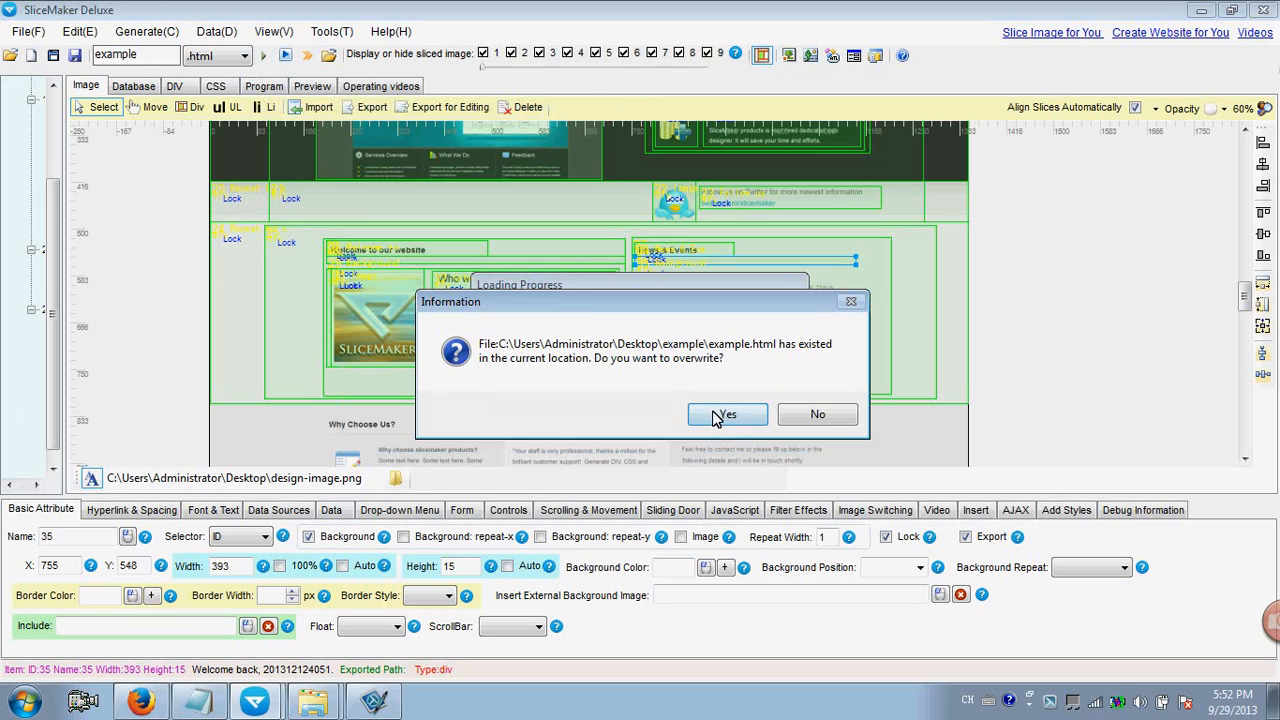
{"action": "left_click", "coordinate": [722, 418]}
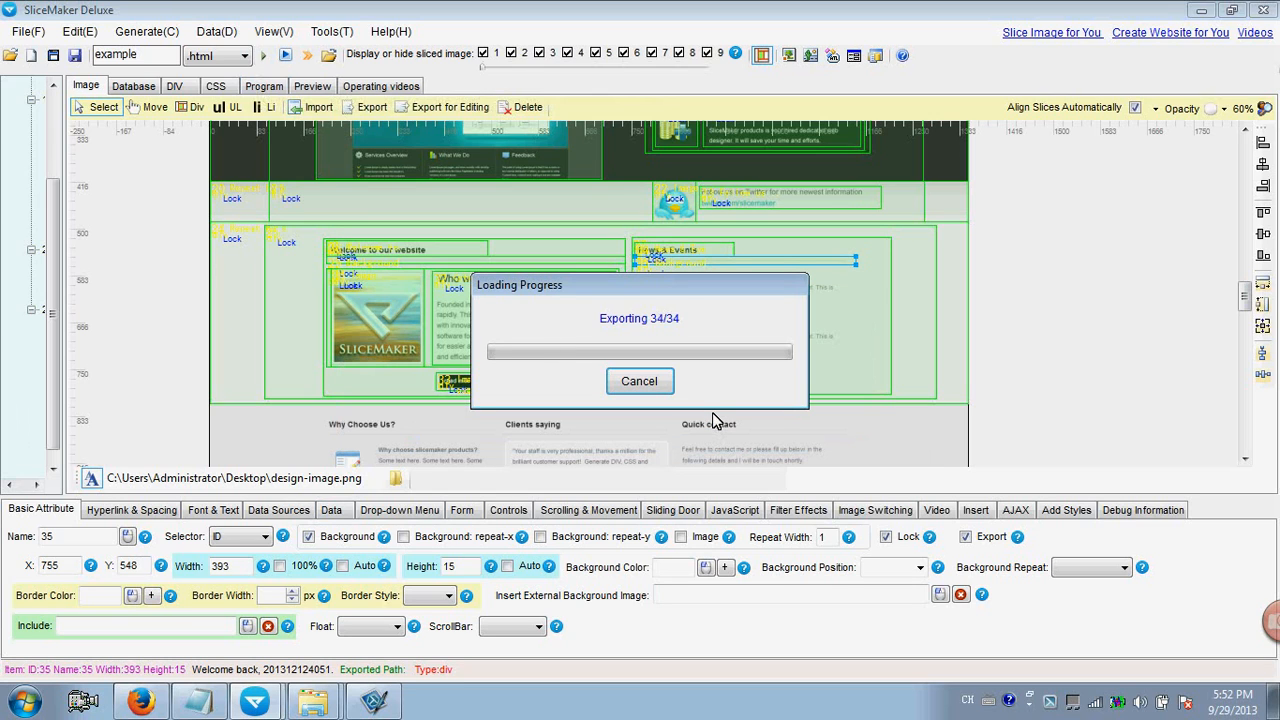
{"action": "left_click", "coordinate": [727, 396]}
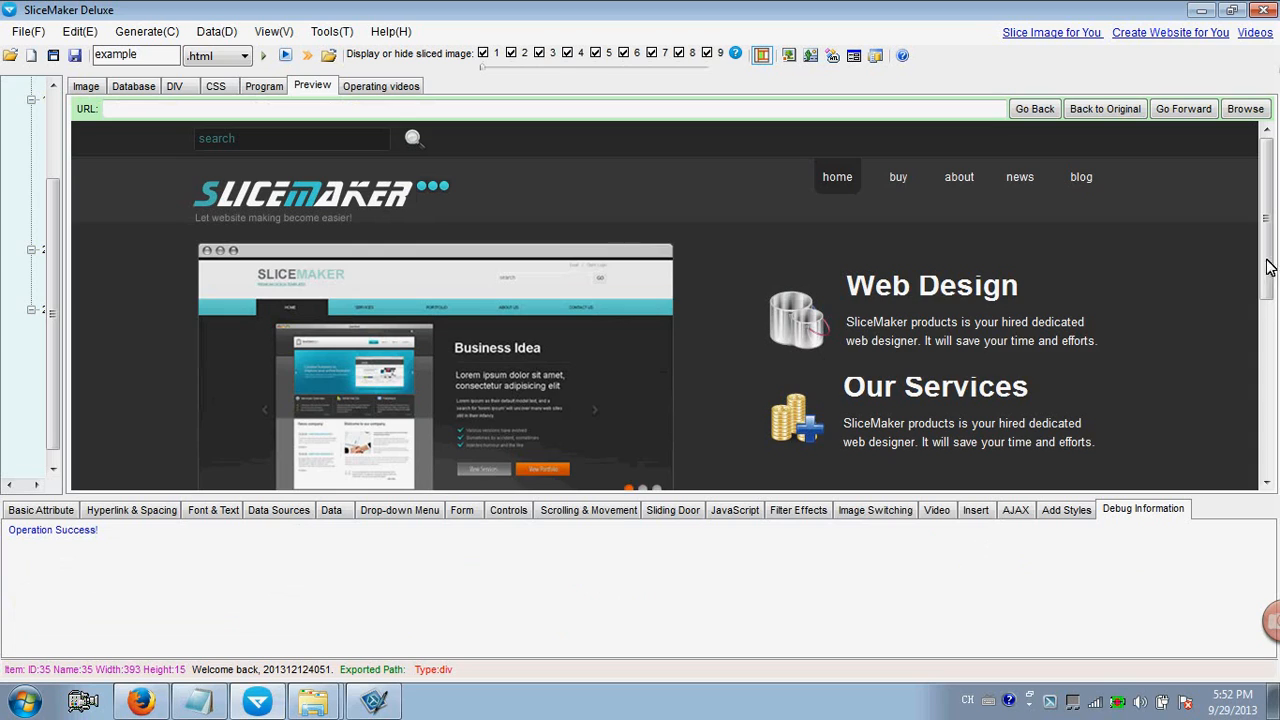
Check the "News & Events" divider line in the preview and in the reloaded example.html in Firefox, then return to SliceMaker.
{"action": "left_click_drag", "start_coordinate": [1266, 265], "coordinate": [1266, 440]}
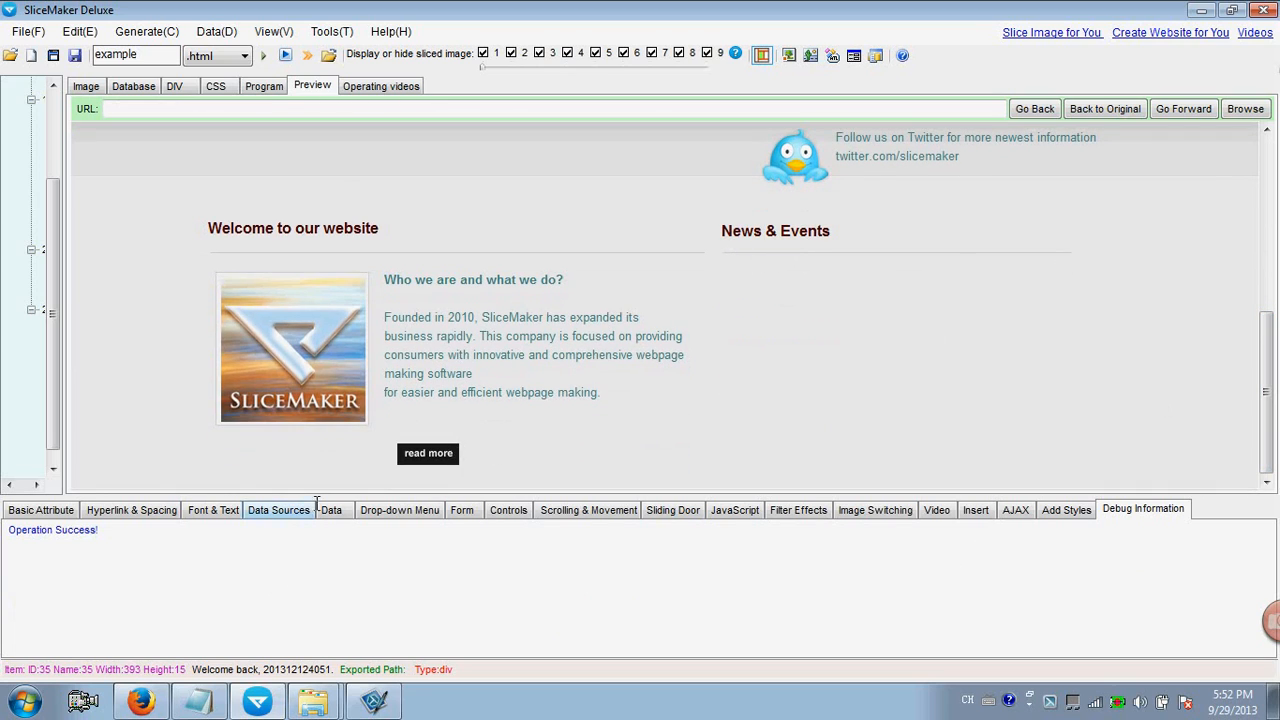
{"action": "mouse_move", "coordinate": [140, 701]}
{"action": "left_click", "coordinate": [140, 652]}
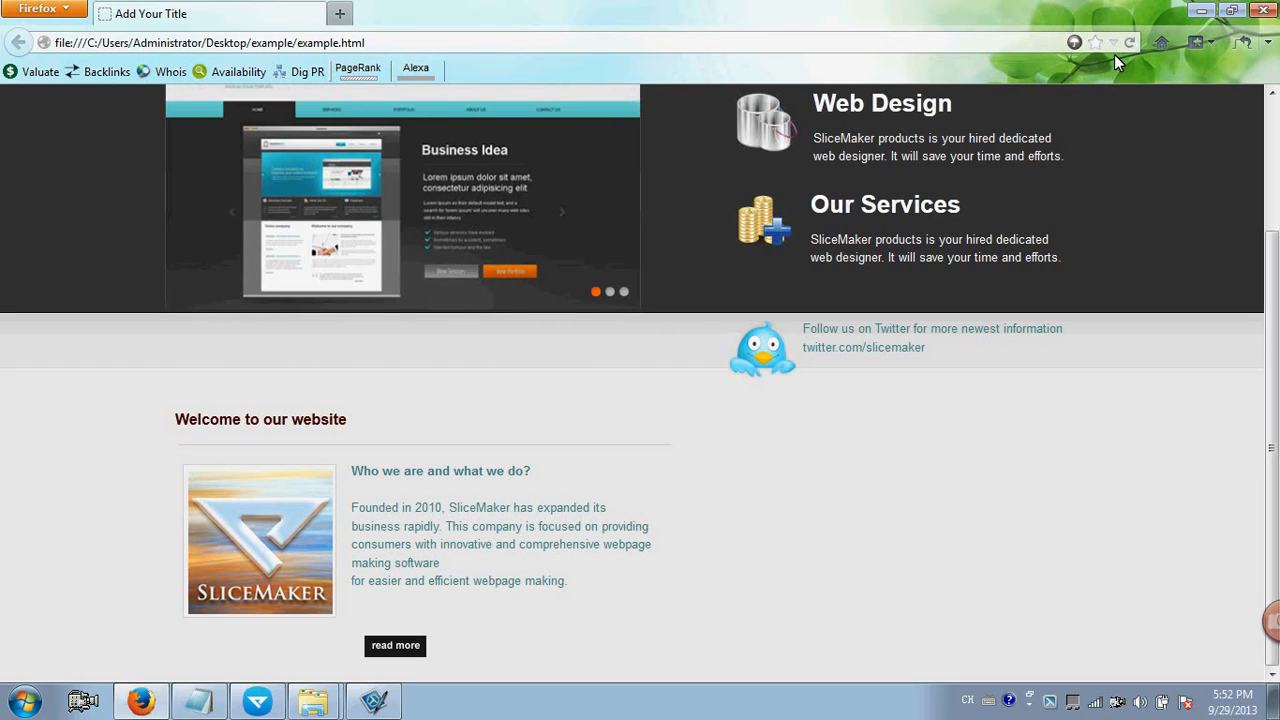
{"action": "left_click", "coordinate": [1128, 43]}
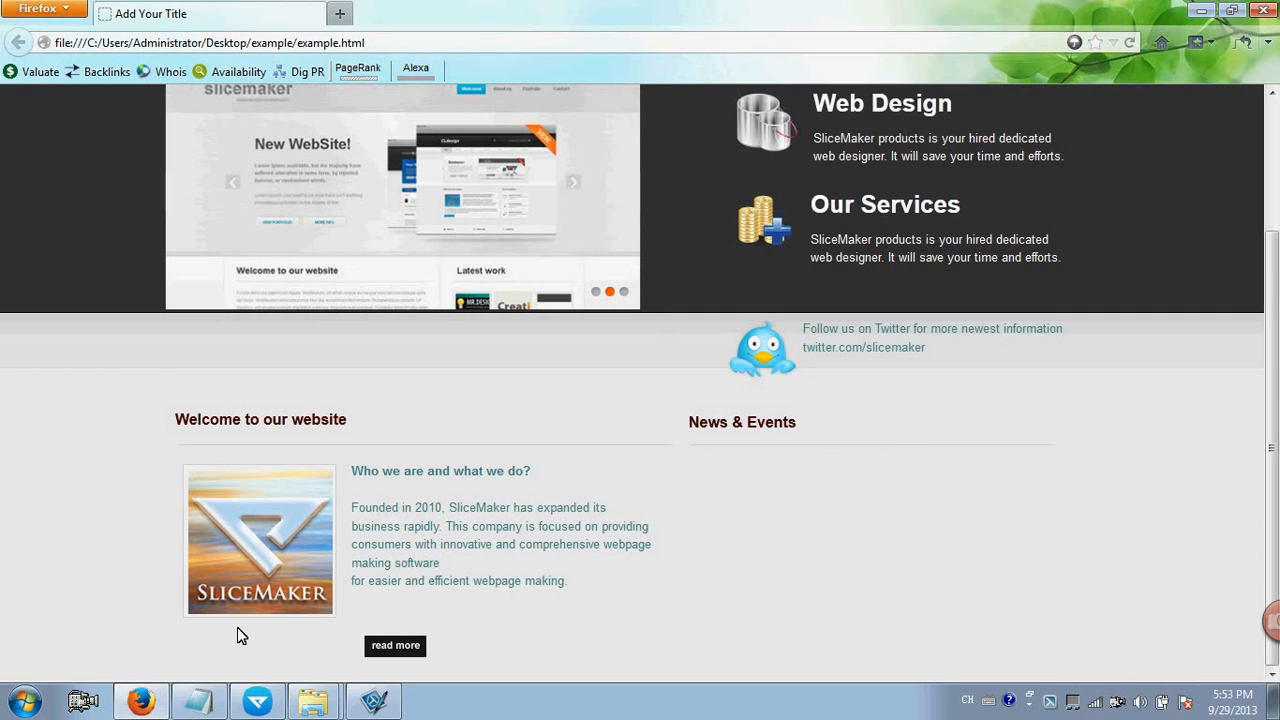
{"action": "left_click", "coordinate": [198, 700]}
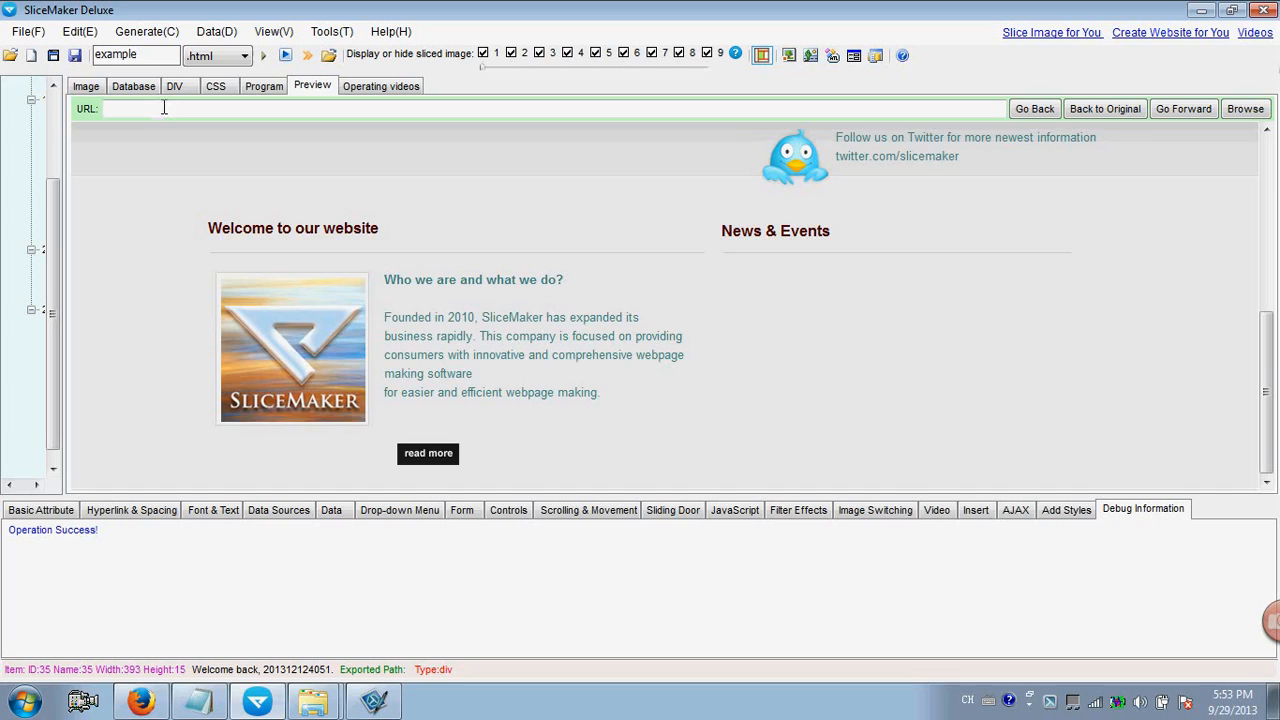
Draw two DIVs around the dated news items below the divider line, the upper one about 397 by 57 px.
{"action": "left_click", "coordinate": [86, 86]}
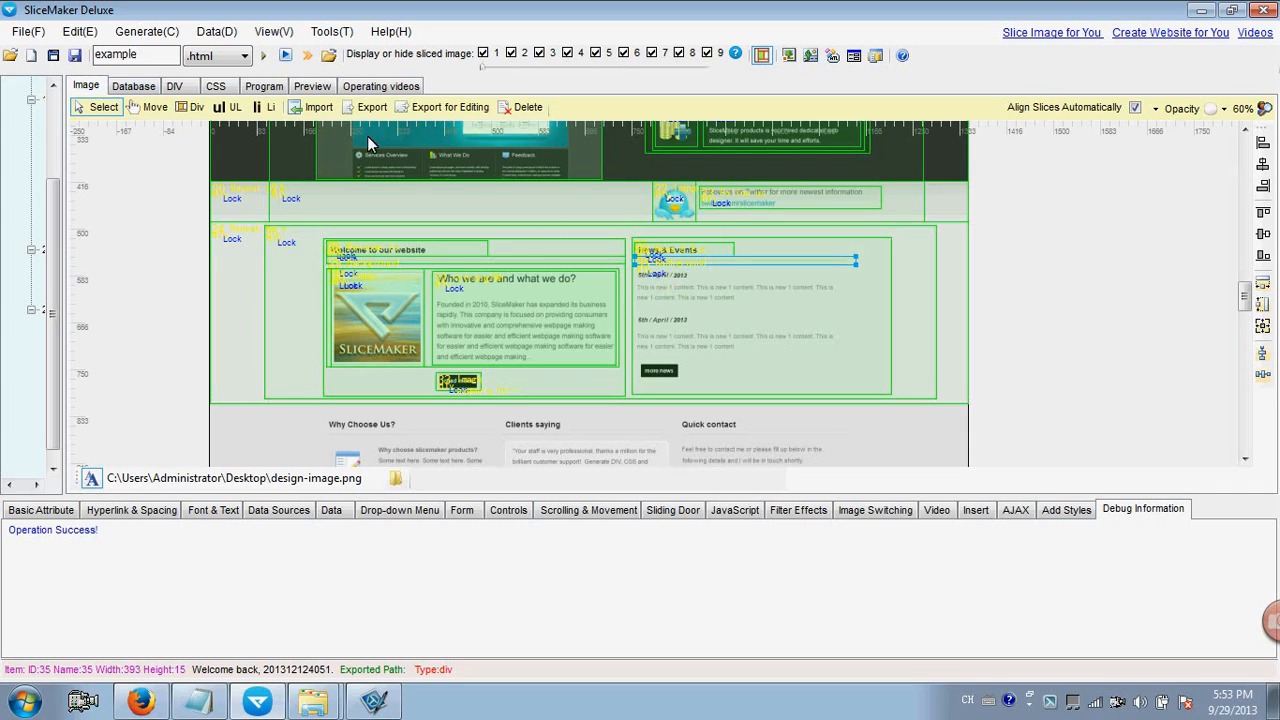
{"action": "left_click", "coordinate": [203, 111]}
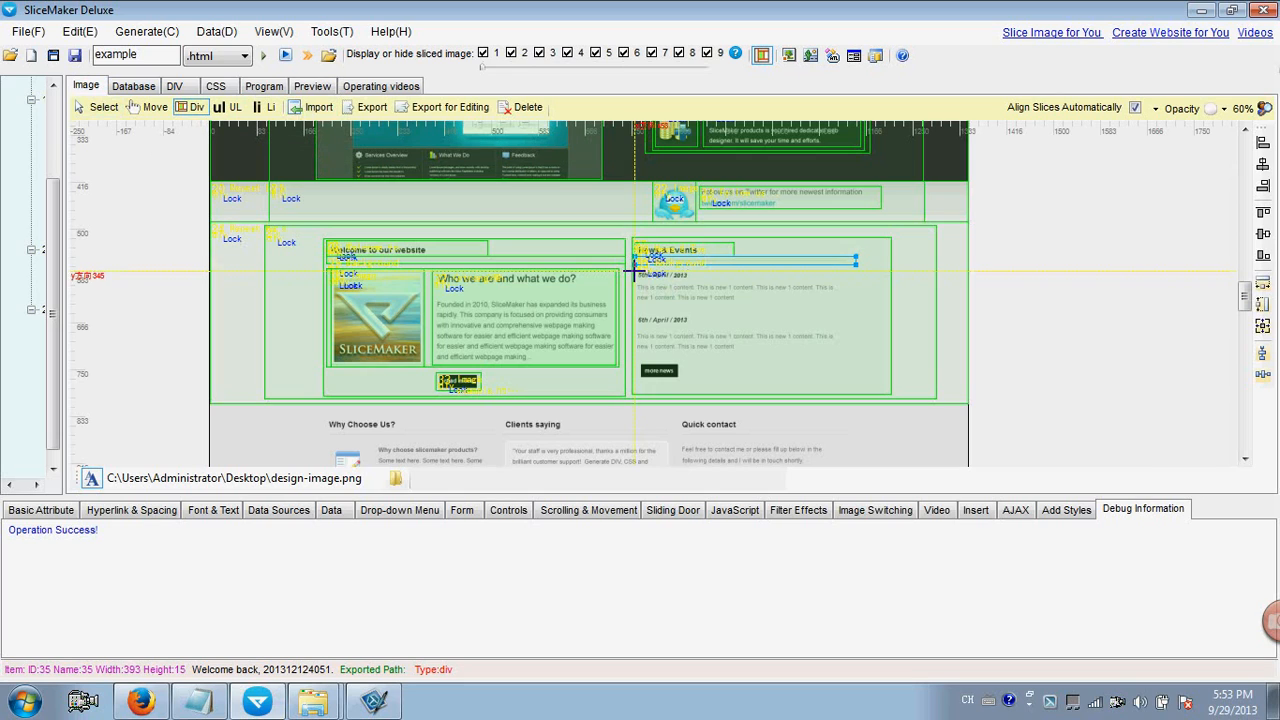
{"action": "left_click_drag", "start_coordinate": [634, 270], "coordinate": [857, 302]}
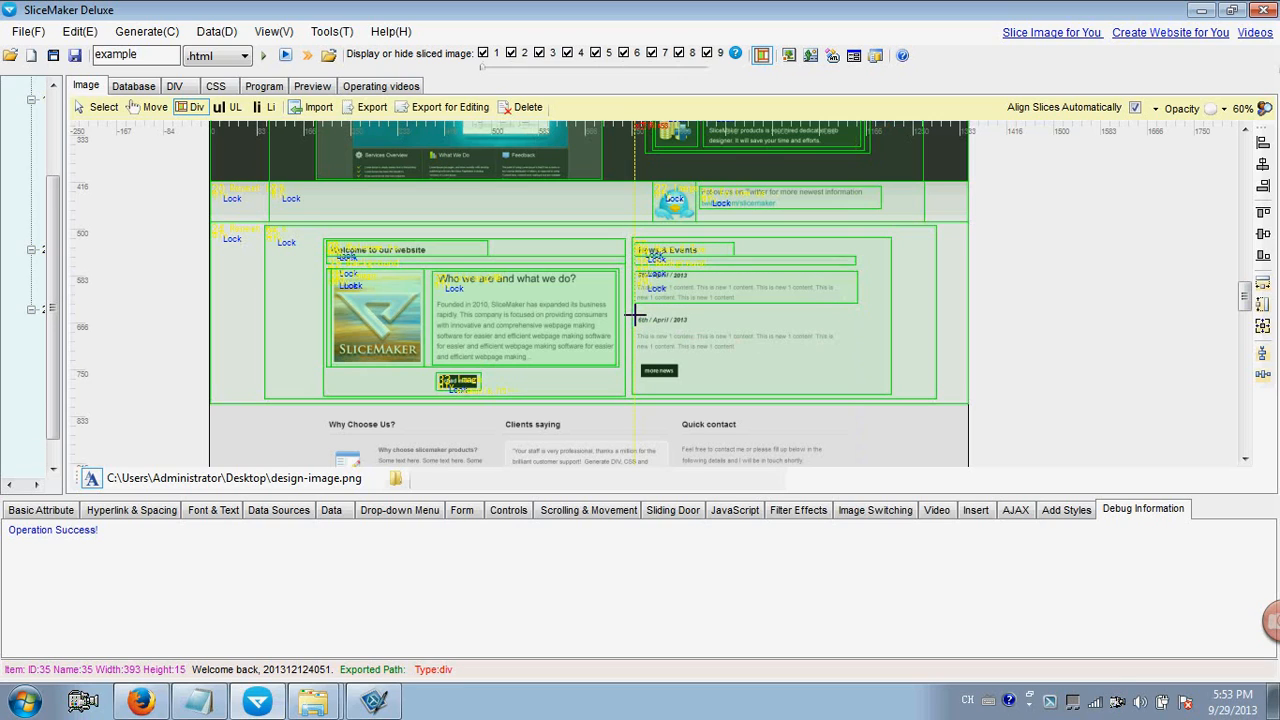
{"action": "left_click_drag", "start_coordinate": [634, 314], "coordinate": [858, 355]}
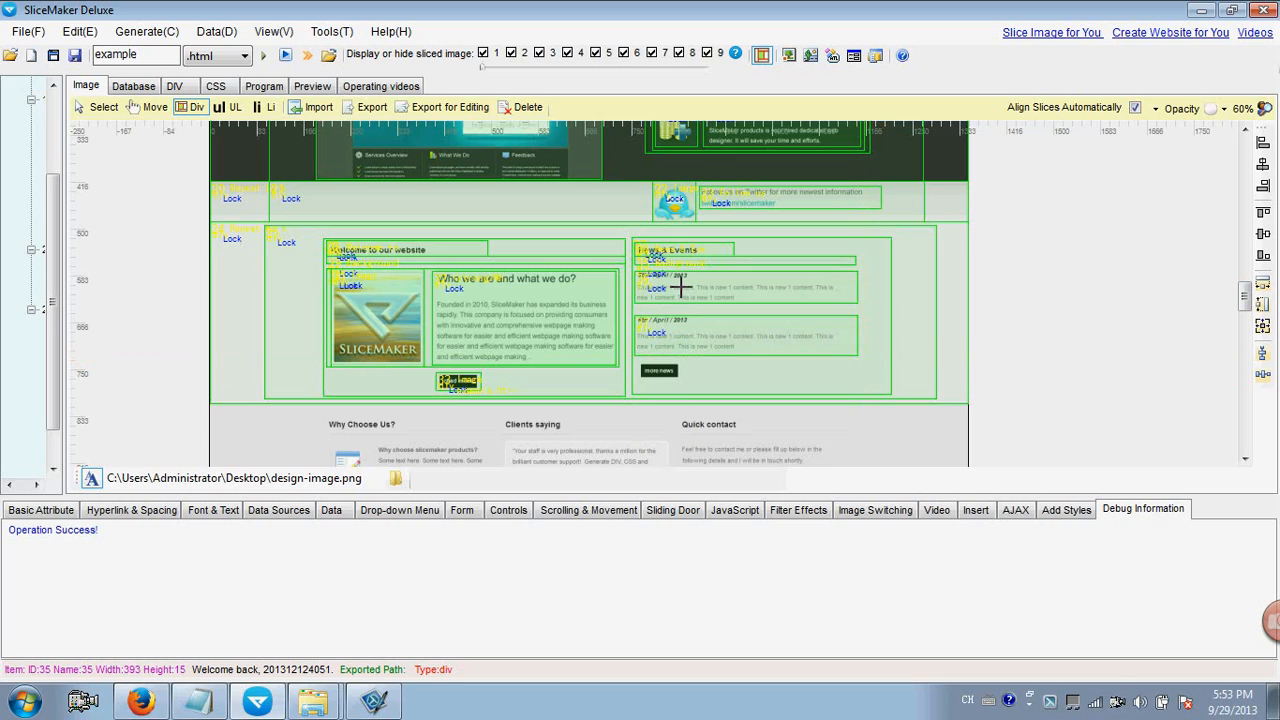
Select the upper news item DIV and copy the "6th/April/2013" date with its news content line from texts.txt in Notepad.
{"action": "left_click", "coordinate": [99, 107]}
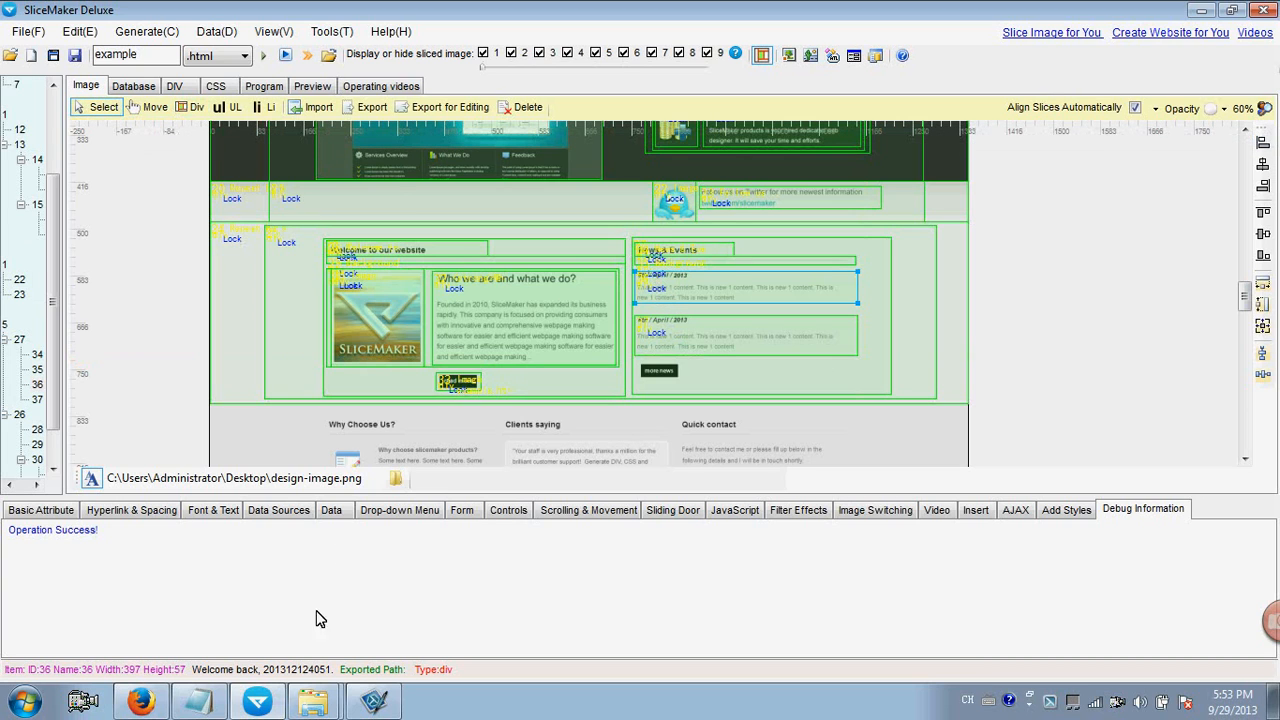
{"action": "left_click", "coordinate": [199, 702]}
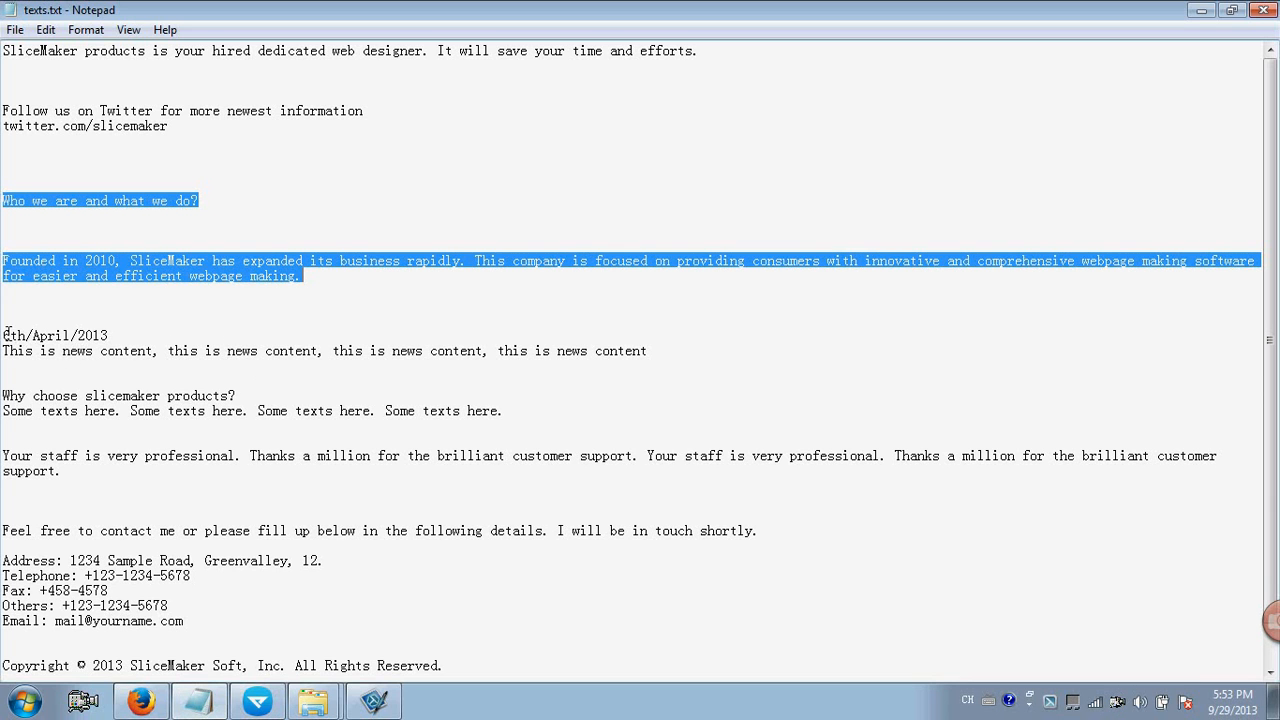
{"action": "left_click_drag", "start_coordinate": [4, 335], "coordinate": [626, 365]}
{"action": "key", "text": "ctrl+c"}
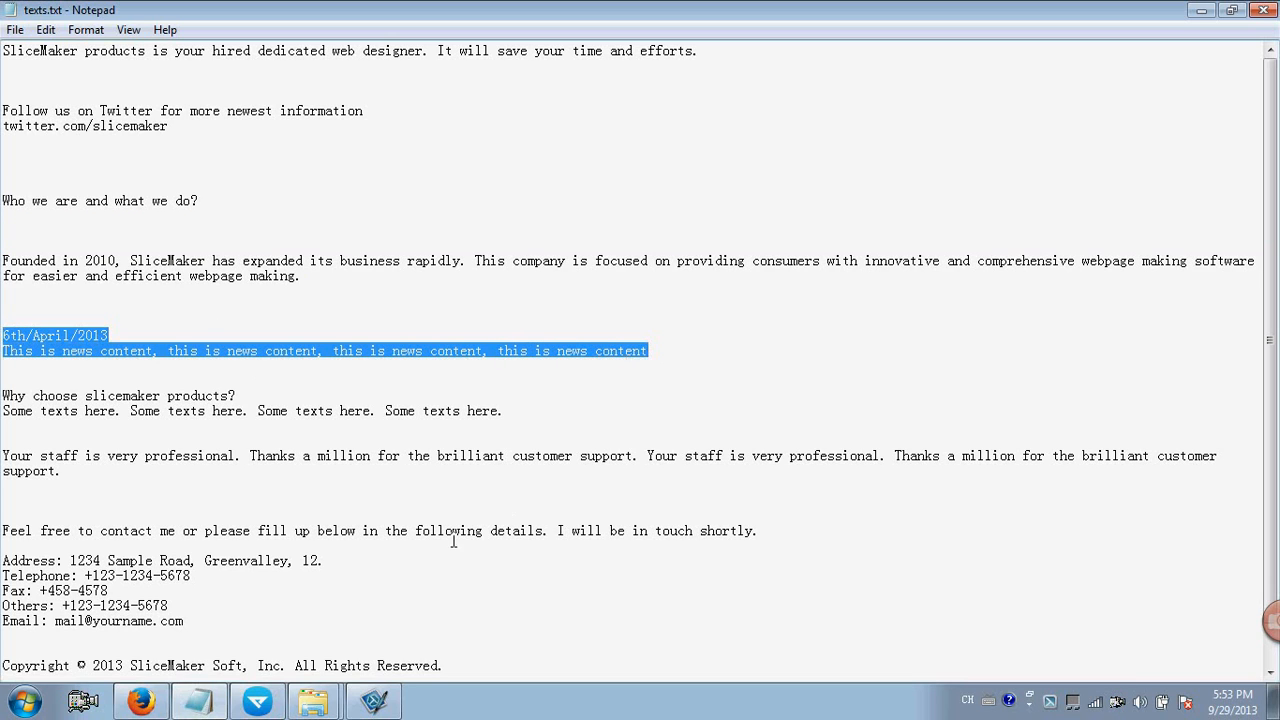
Back in SliceMaker, paste the copied date and news content into the HTML text of the upper news item DIV.
{"action": "left_click", "coordinate": [374, 702]}
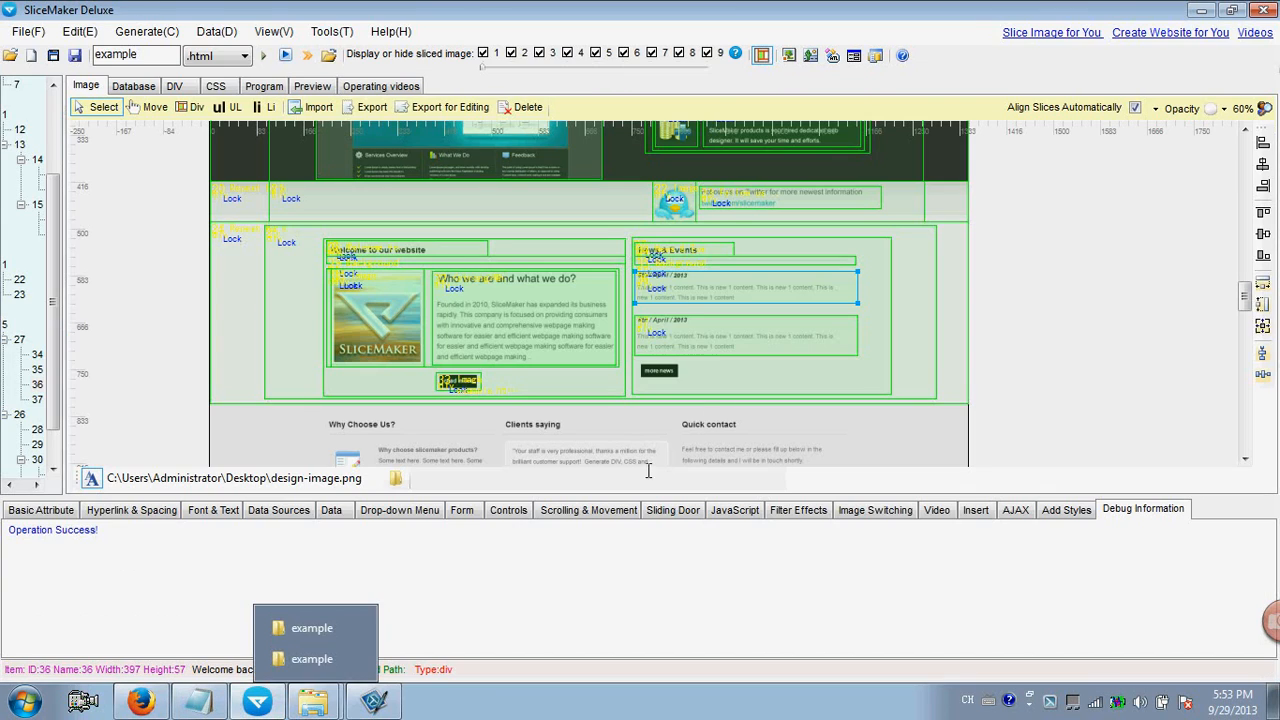
{"action": "left_click", "coordinate": [213, 510]}
{"action": "left_click", "coordinate": [340, 531]}
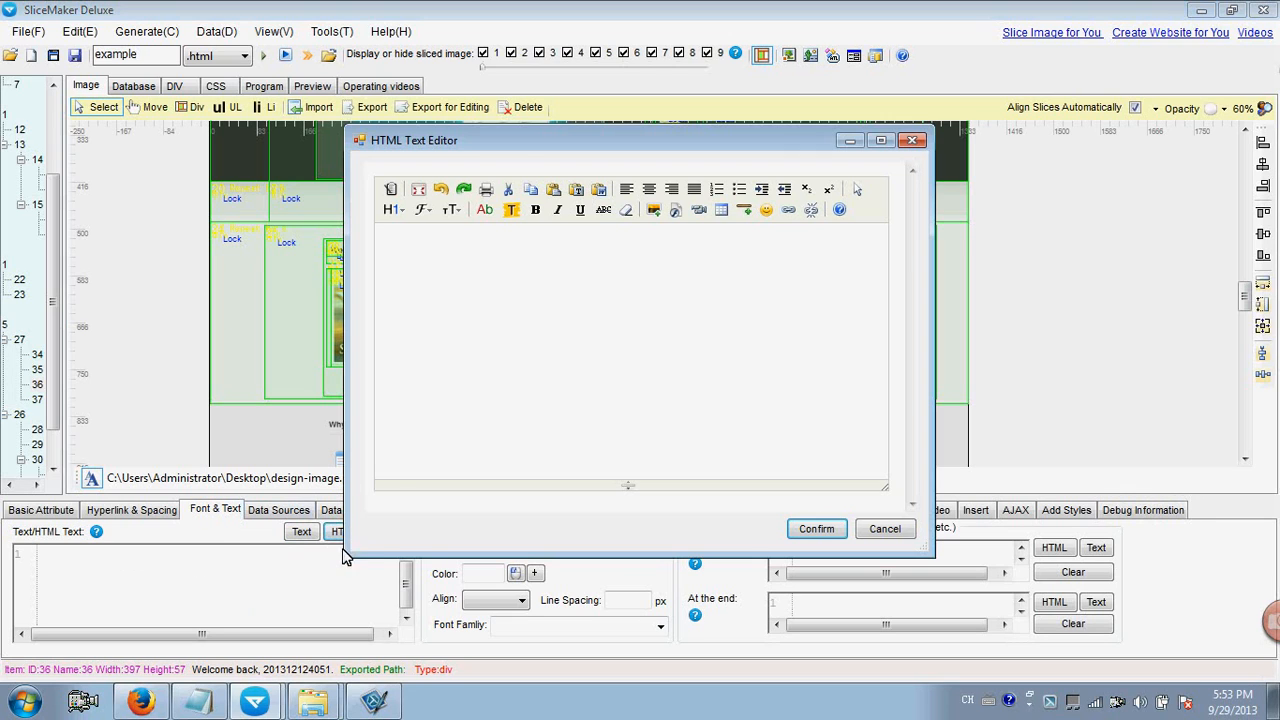
{"action": "left_click_drag", "start_coordinate": [522, 145], "coordinate": [396, 150]}
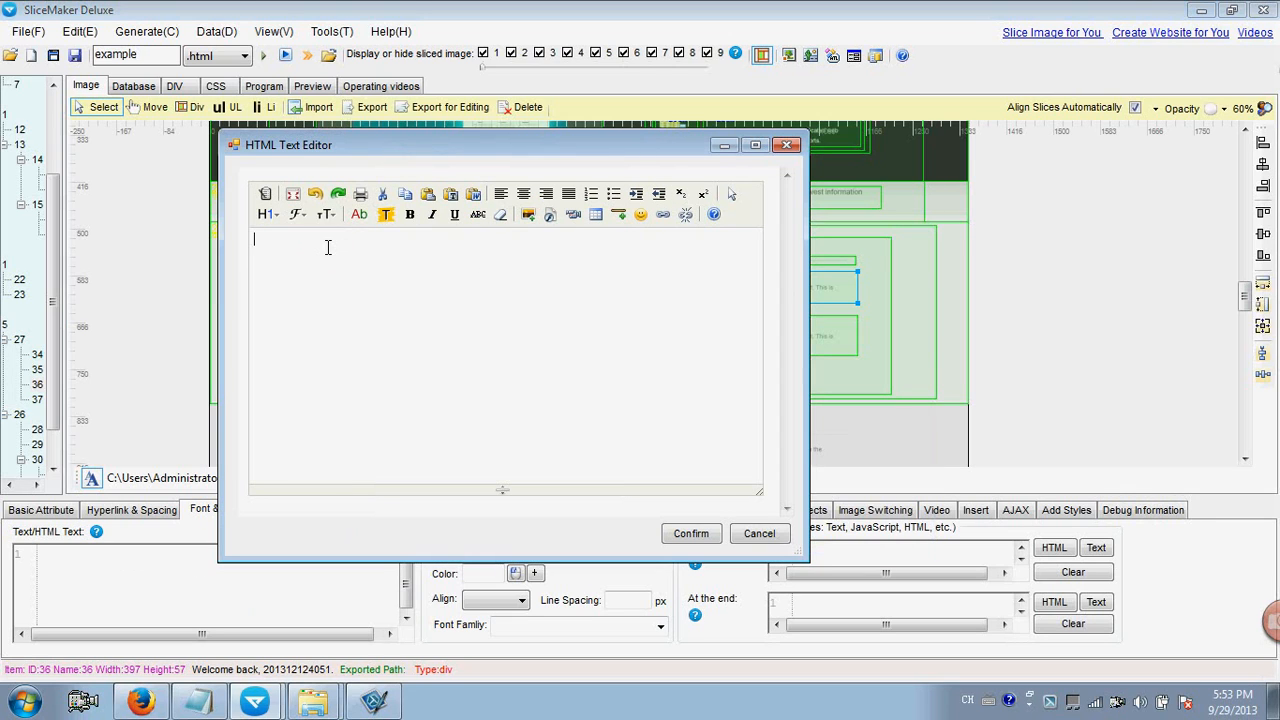
{"action": "key", "text": "ctrl+v"}
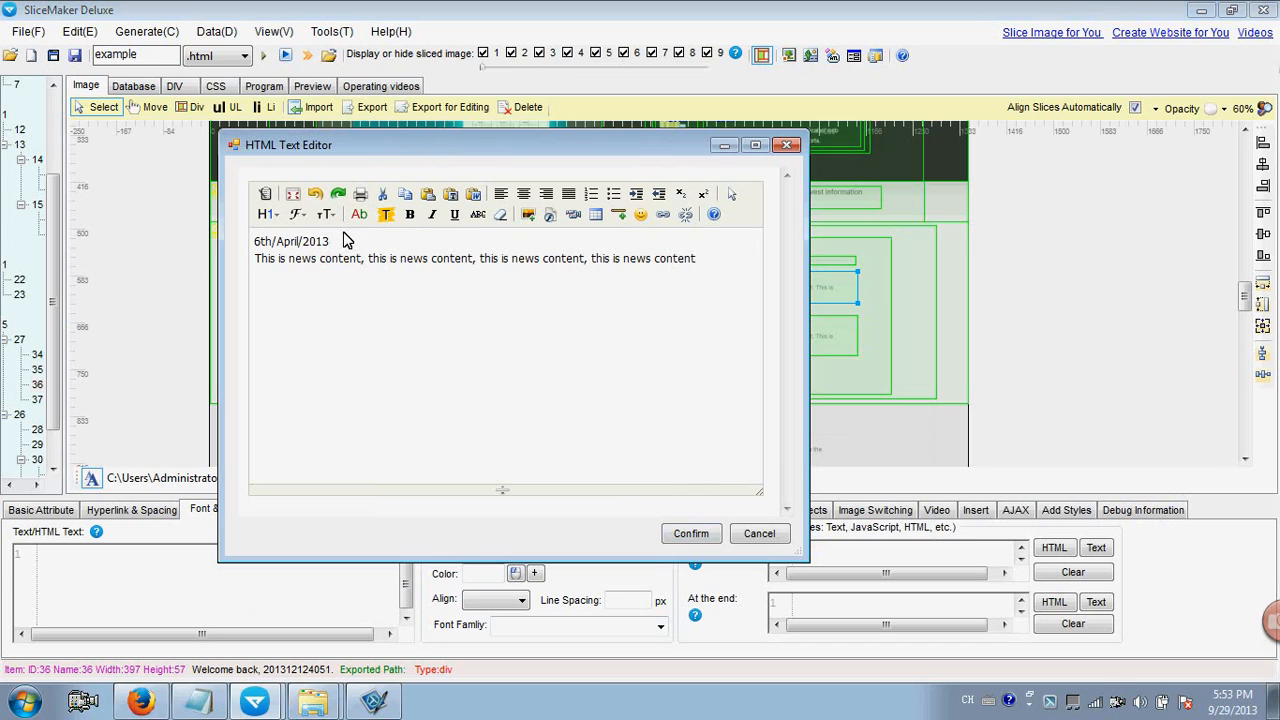
Italicize the date "6th/April/2013" in the news item's HTML text.
{"action": "left_click_drag", "start_coordinate": [334, 242], "coordinate": [257, 248]}
{"action": "left_click", "coordinate": [432, 216]}
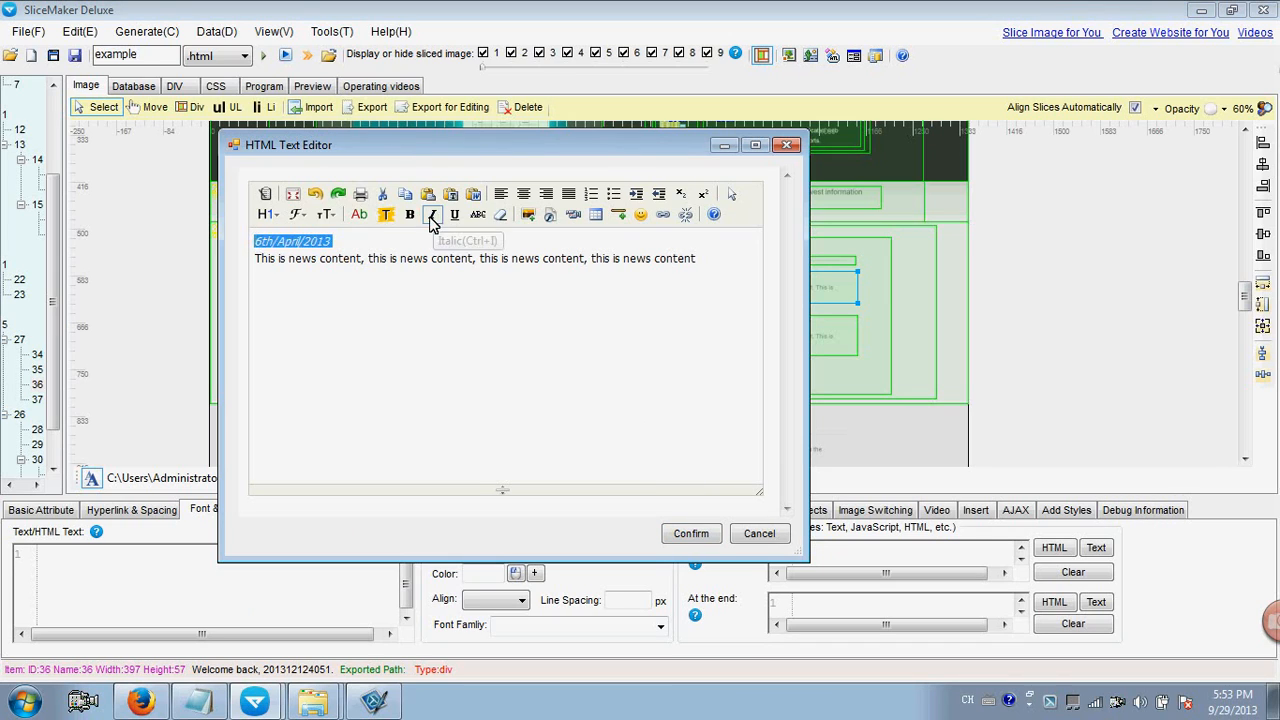
{"action": "left_click", "coordinate": [321, 258]}
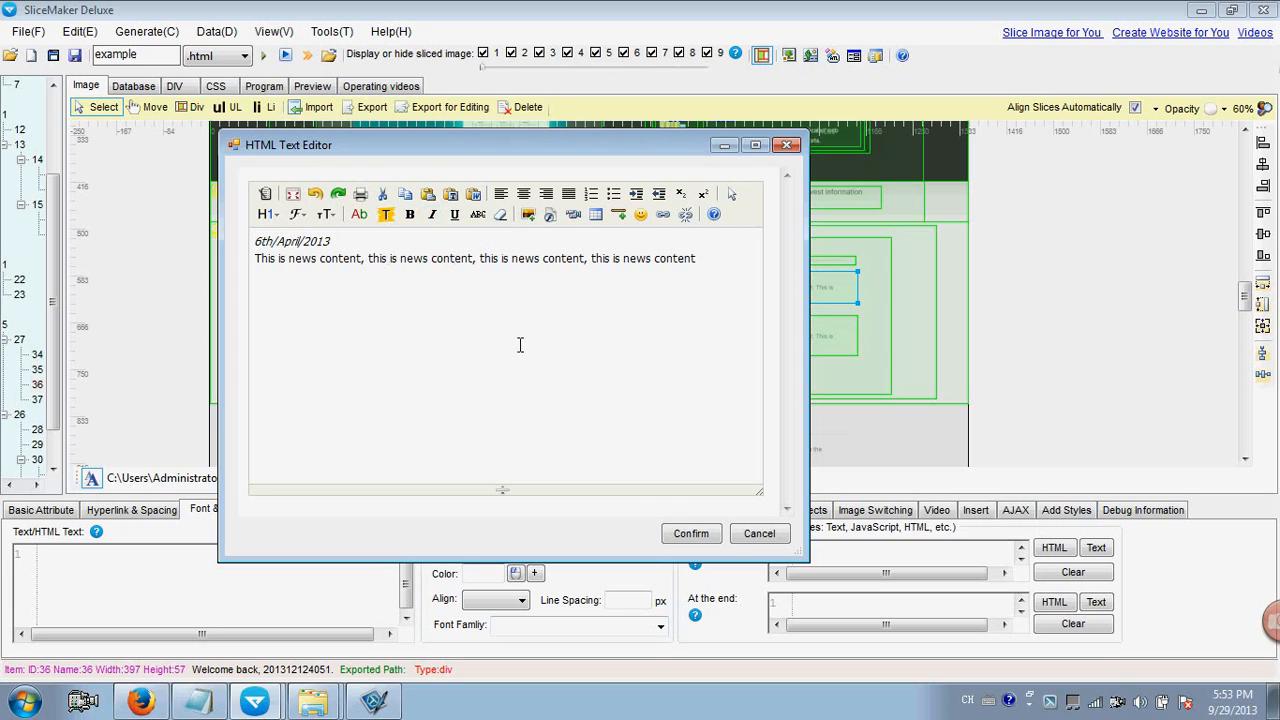
Apply the edited HTML text to the upper news item DIV and set its font color to the basic dark teal.
{"action": "left_click", "coordinate": [688, 533]}
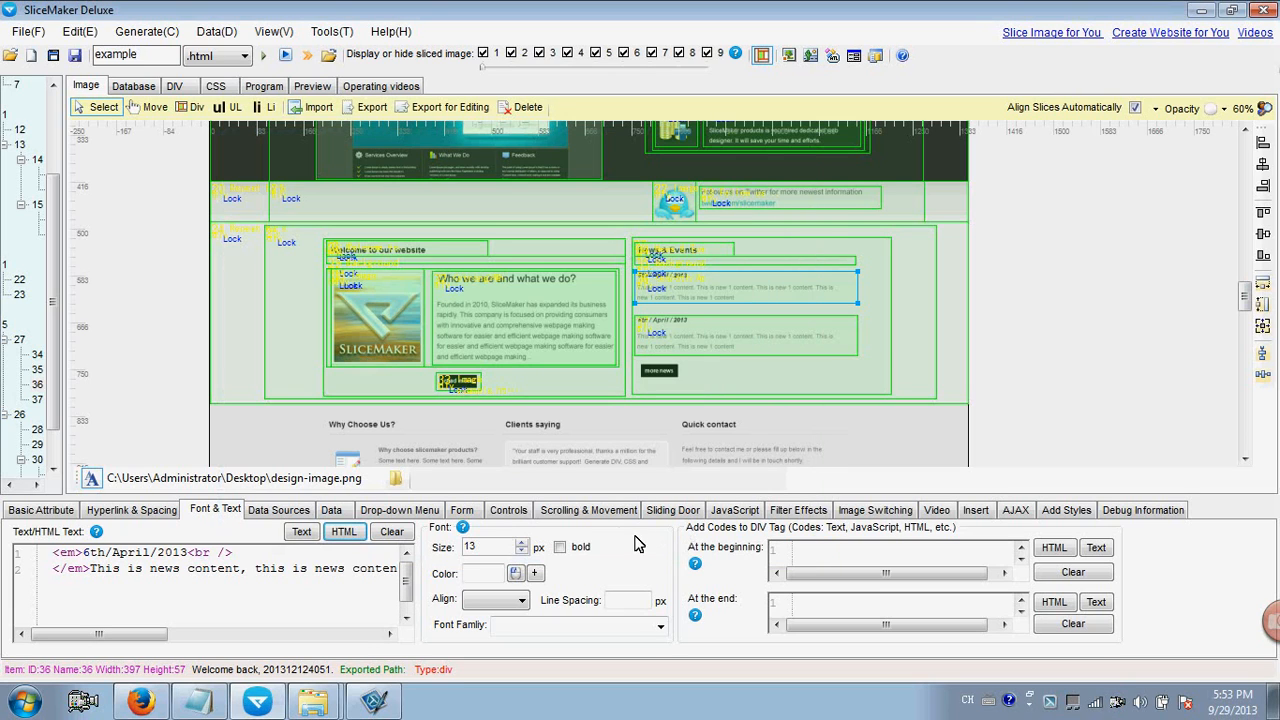
{"action": "left_click", "coordinate": [516, 575]}
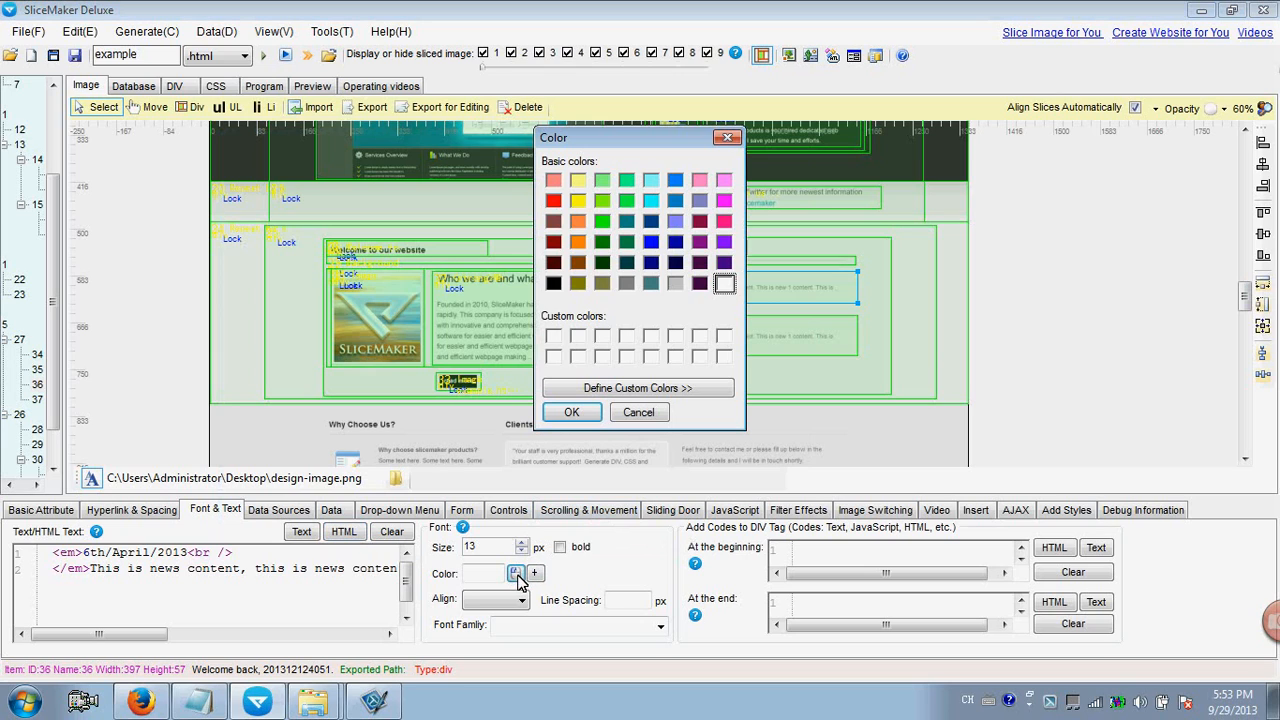
{"action": "left_click", "coordinate": [651, 283]}
{"action": "left_click", "coordinate": [571, 411]}
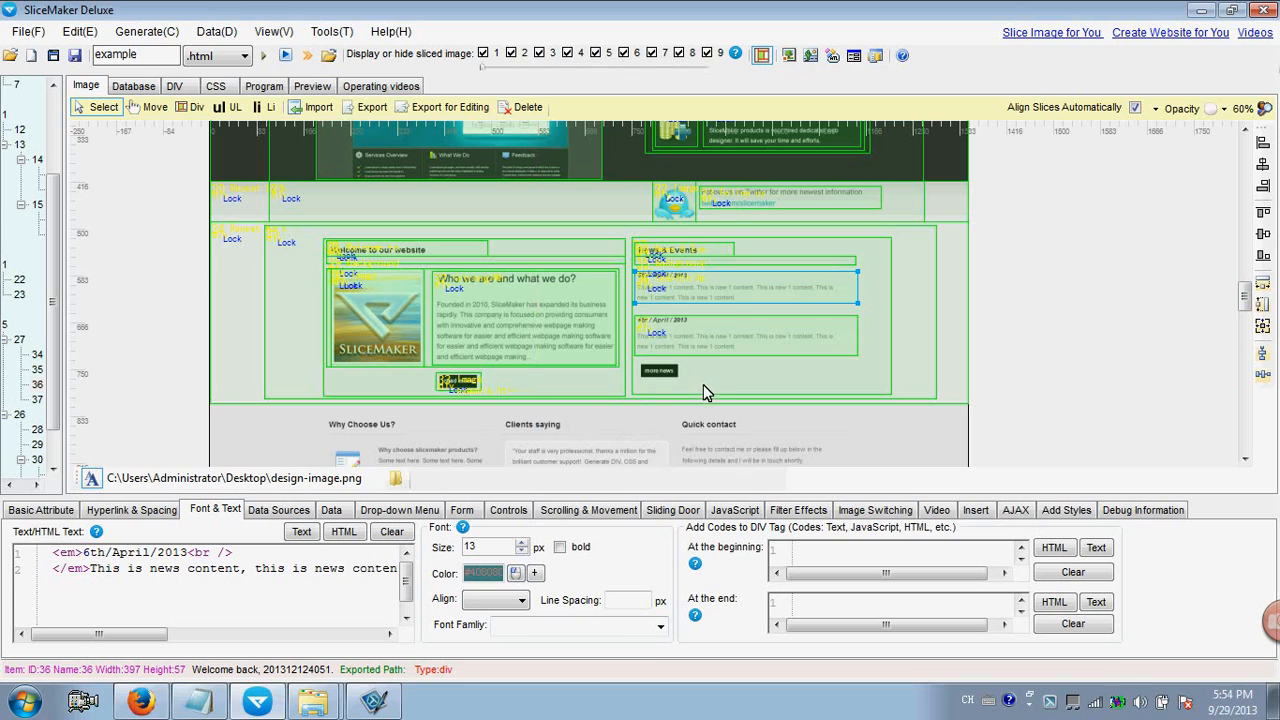
Paste the copied date and news content into the lower news item DIV's HTML text and italicize the date "6th/April/2013".
{"action": "left_click", "coordinate": [688, 337]}
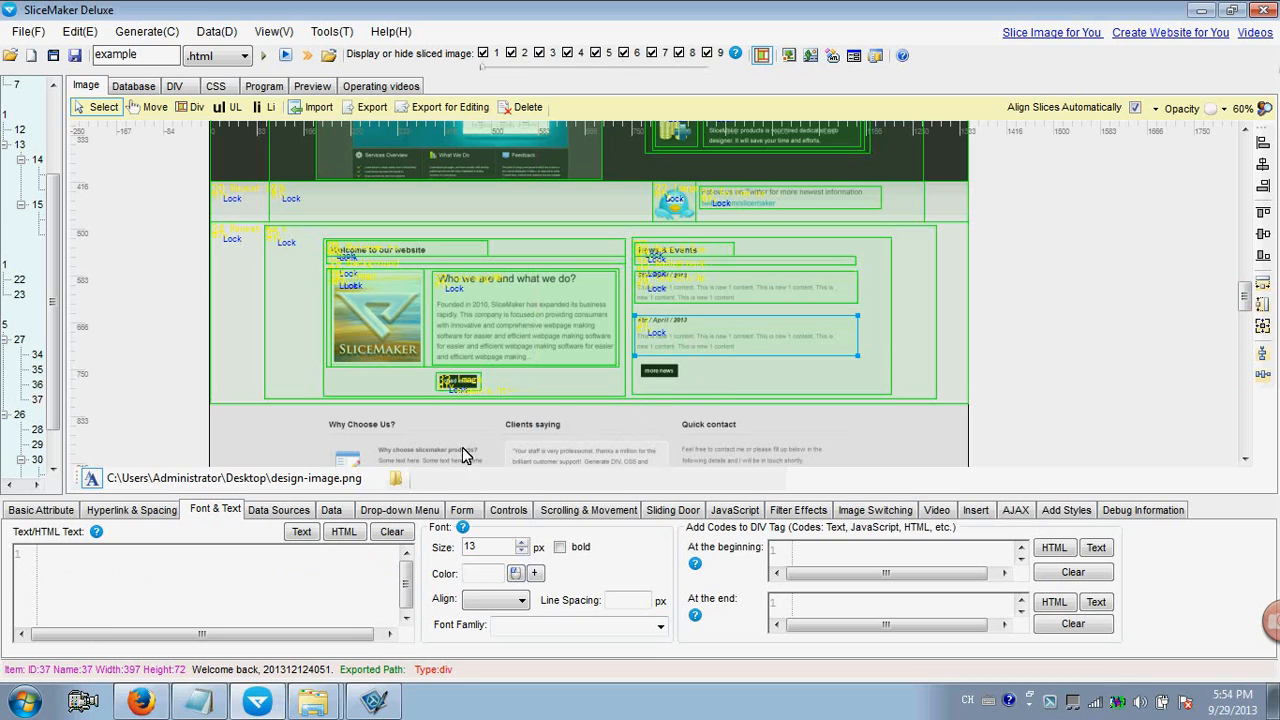
{"action": "left_click", "coordinate": [348, 531]}
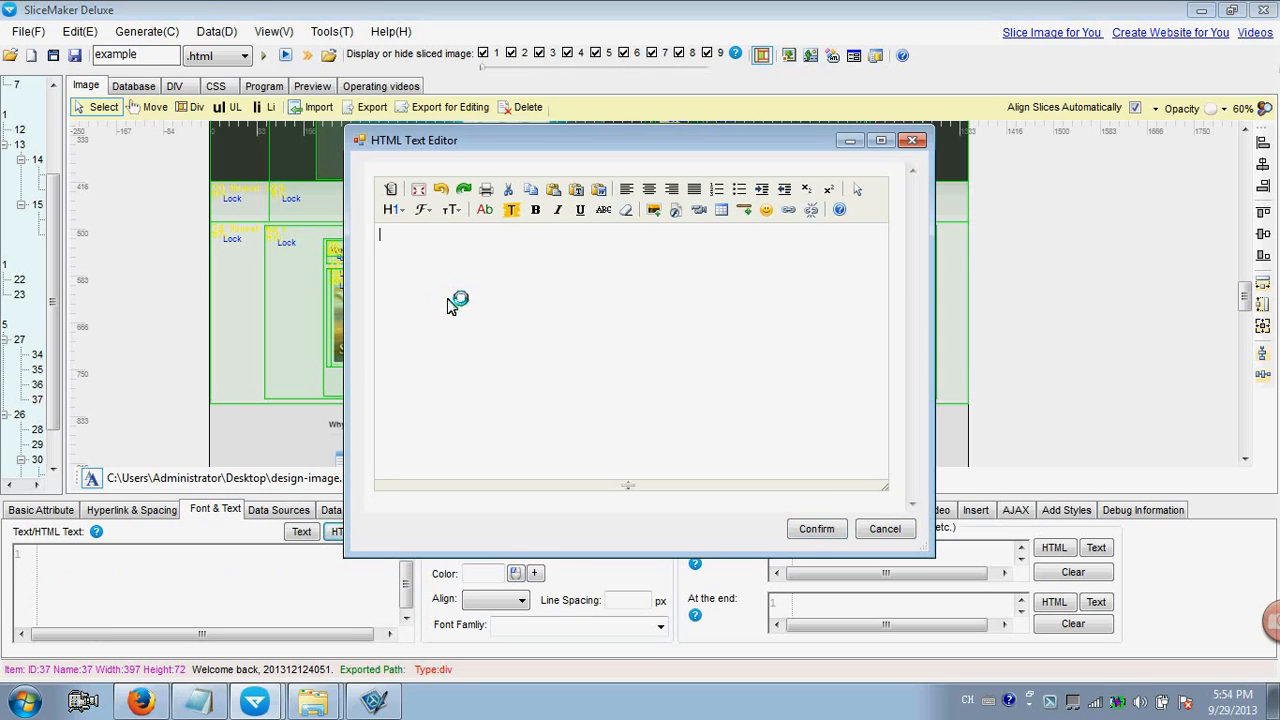
{"action": "key", "text": "ctrl+v"}
{"action": "left_click_drag", "start_coordinate": [460, 238], "coordinate": [362, 240]}
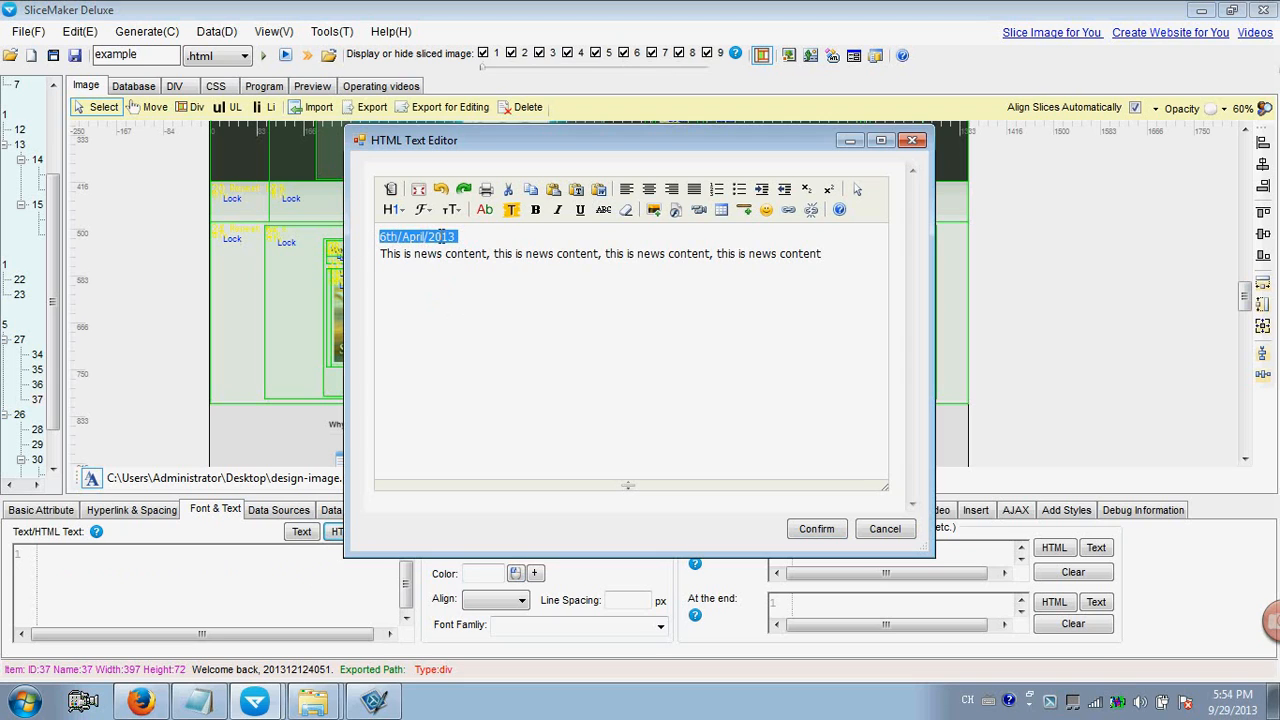
{"action": "left_click", "coordinate": [557, 210]}
{"action": "left_click", "coordinate": [812, 529]}
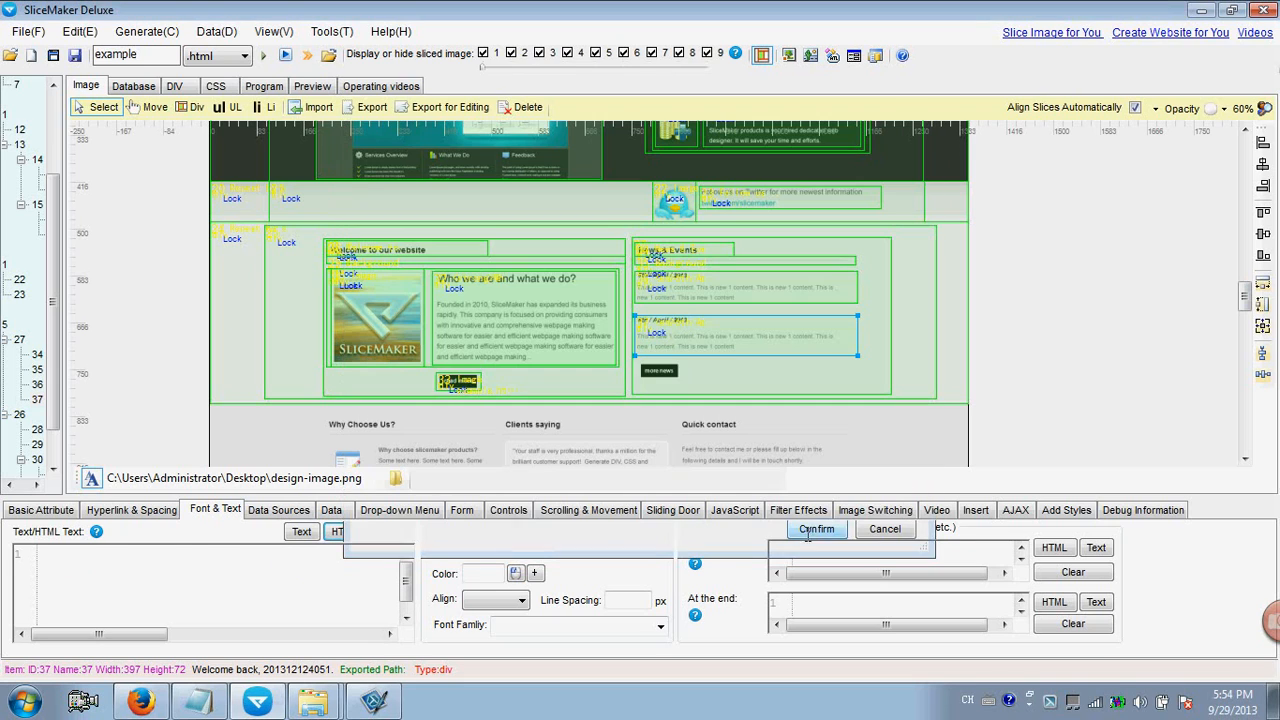
Set the lower news item's font color to dark teal and its font family to Arial, 'Times New Roman', Times, serif.
{"action": "left_click", "coordinate": [515, 574]}
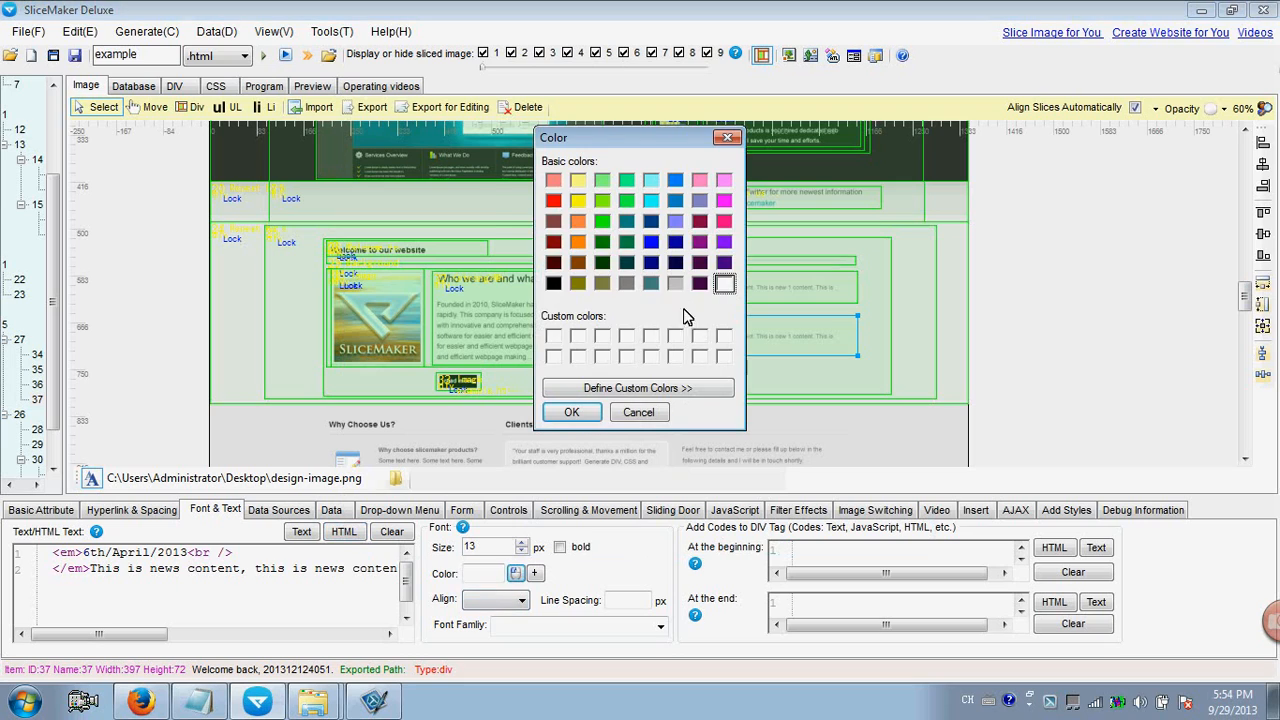
{"action": "left_click", "coordinate": [651, 283]}
{"action": "left_click", "coordinate": [571, 412]}
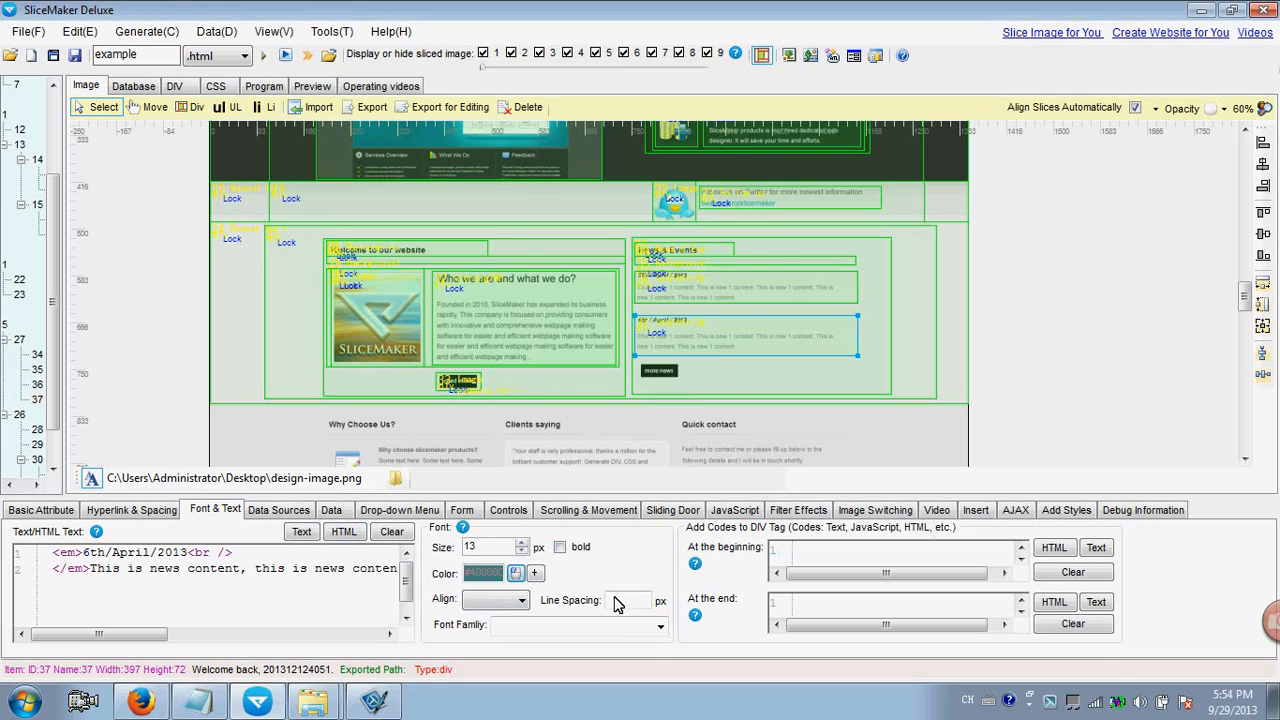
{"action": "left_click", "coordinate": [657, 632]}
{"action": "left_click", "coordinate": [530, 557]}
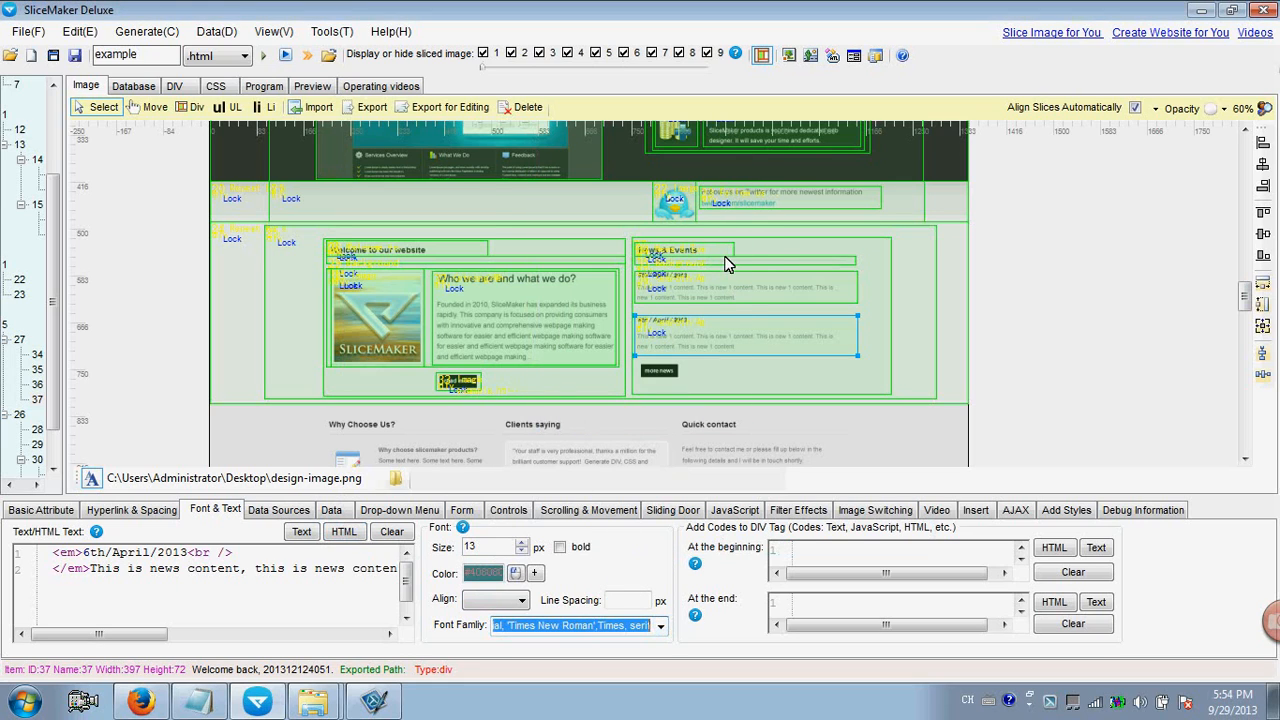
Set the upper news item DIV's font family to Arial, 'Times New Roman', Times, serif as well.
{"action": "left_click", "coordinate": [722, 288]}
{"action": "left_click", "coordinate": [660, 625]}
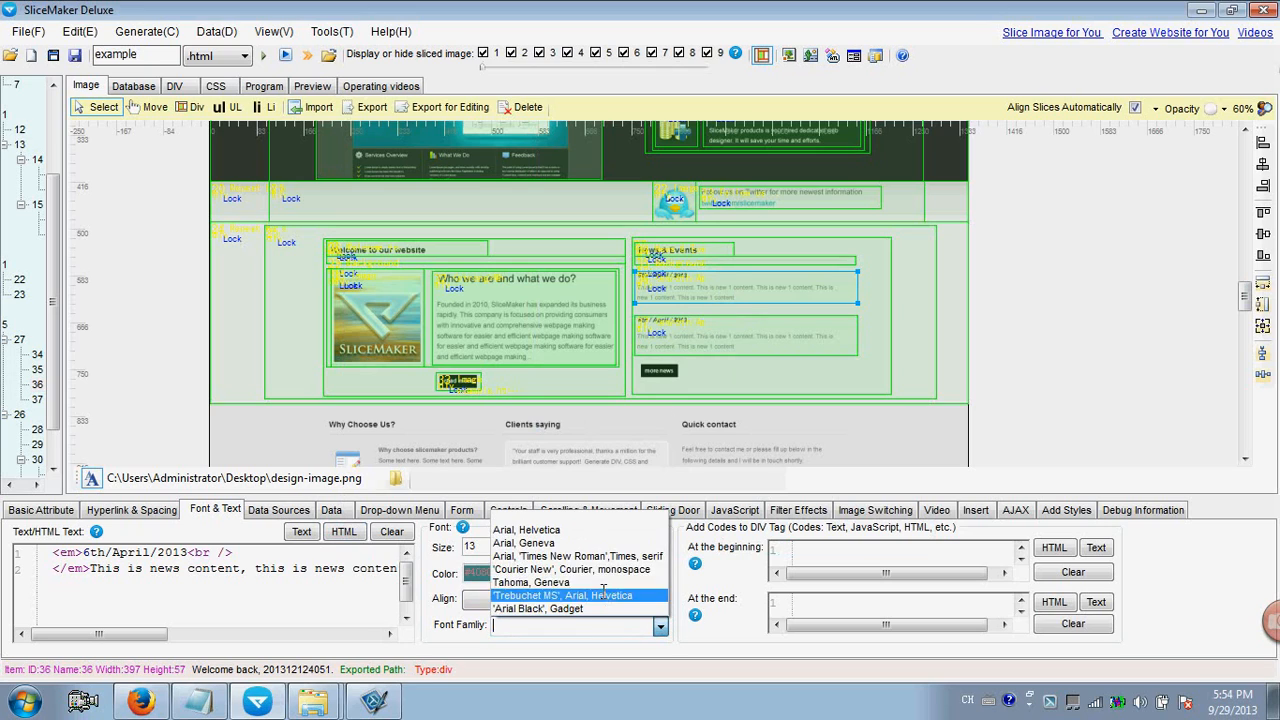
{"action": "left_click", "coordinate": [588, 563]}
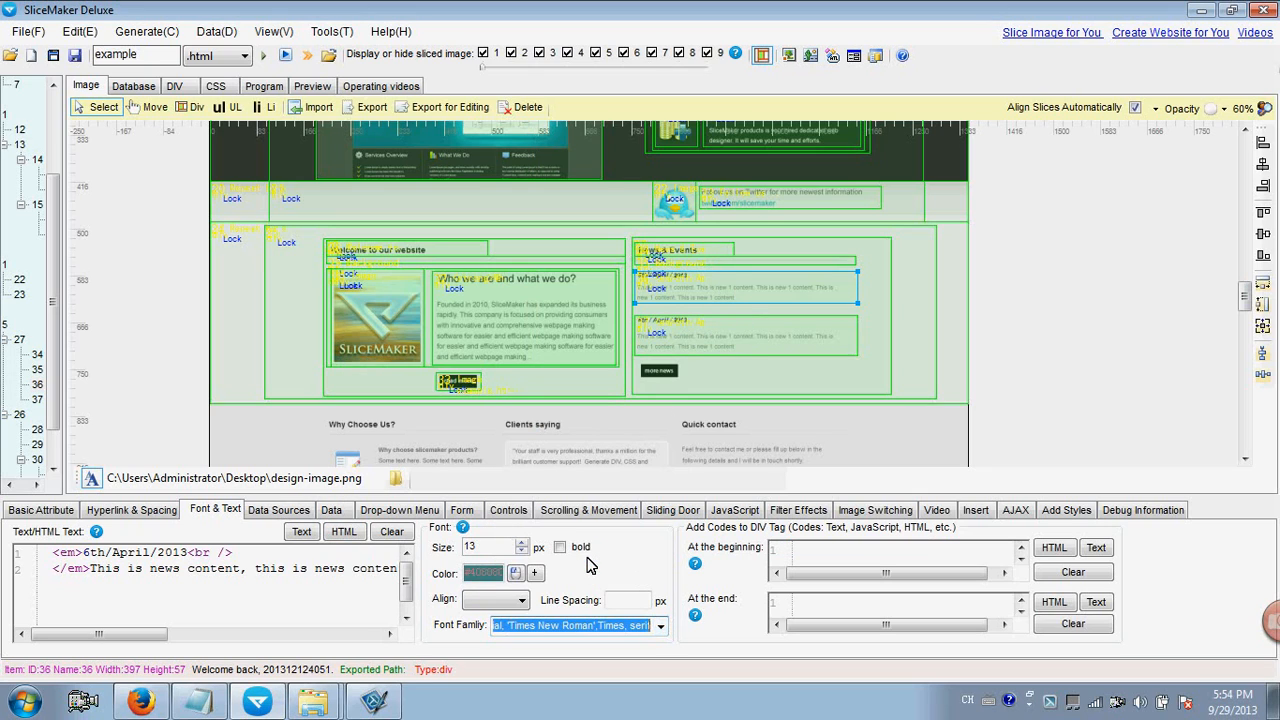
{"action": "left_click", "coordinate": [738, 345]}
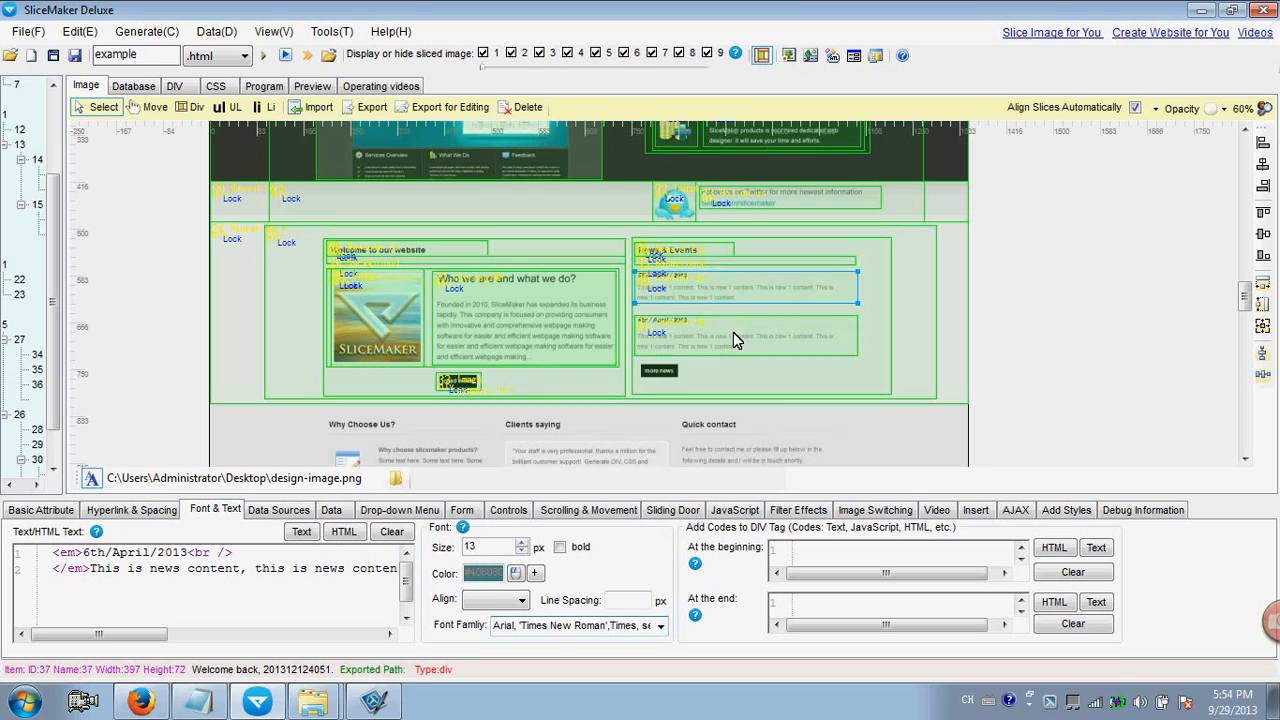
{"action": "left_click", "coordinate": [728, 290]}
Generate the DIV and CSS code with both news items and export it to the example.html file.
{"action": "left_click", "coordinate": [265, 58]}
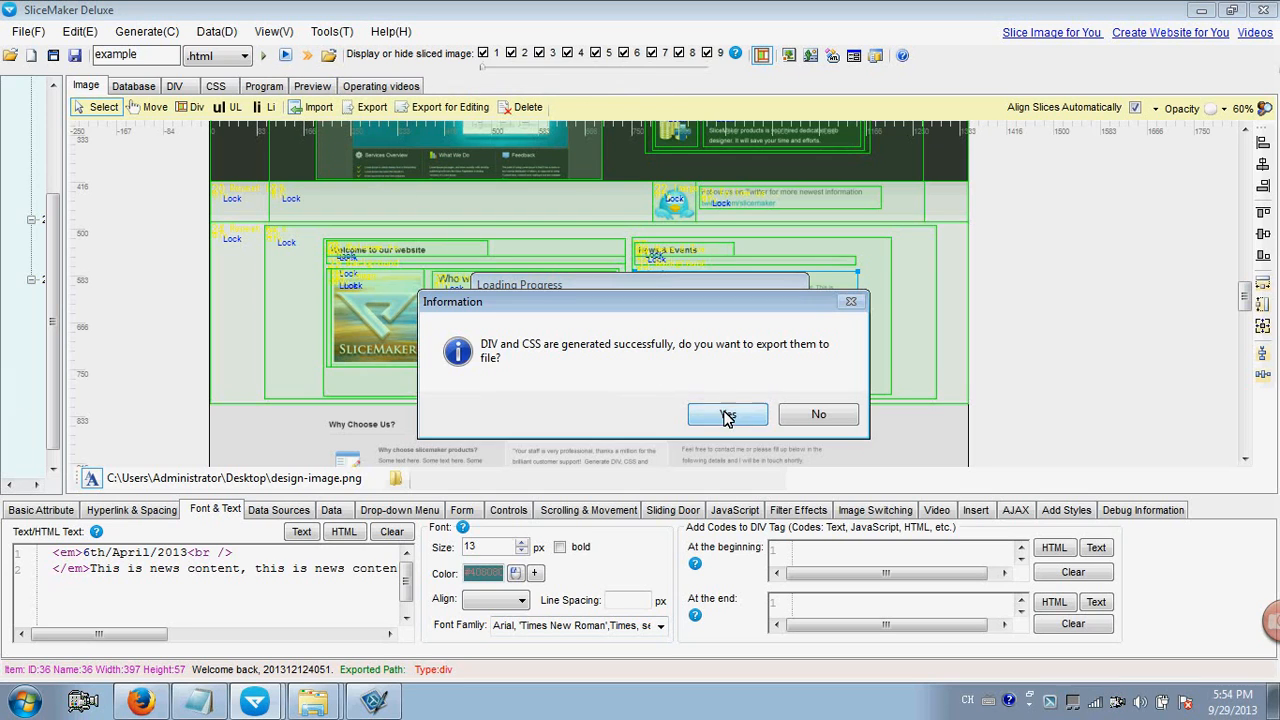
{"action": "left_click", "coordinate": [729, 414]}
{"action": "left_click", "coordinate": [790, 428]}
{"action": "left_click", "coordinate": [752, 420]}
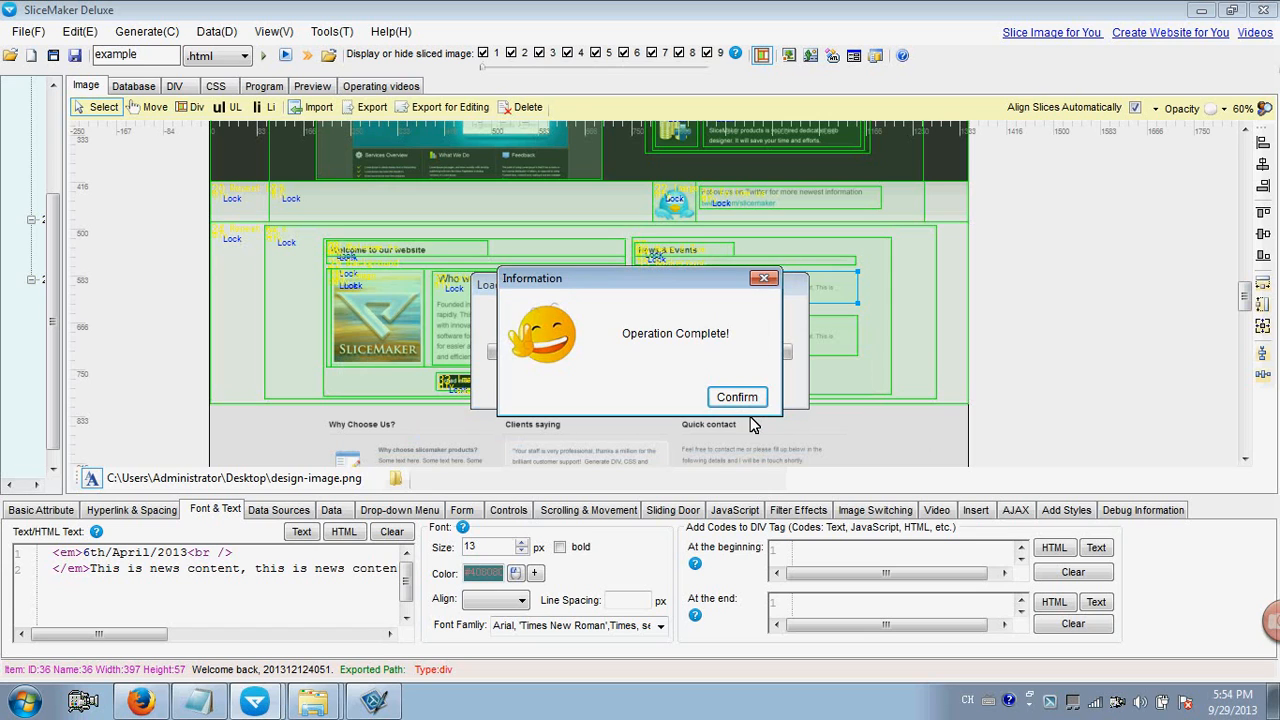
{"action": "left_click", "coordinate": [733, 397]}
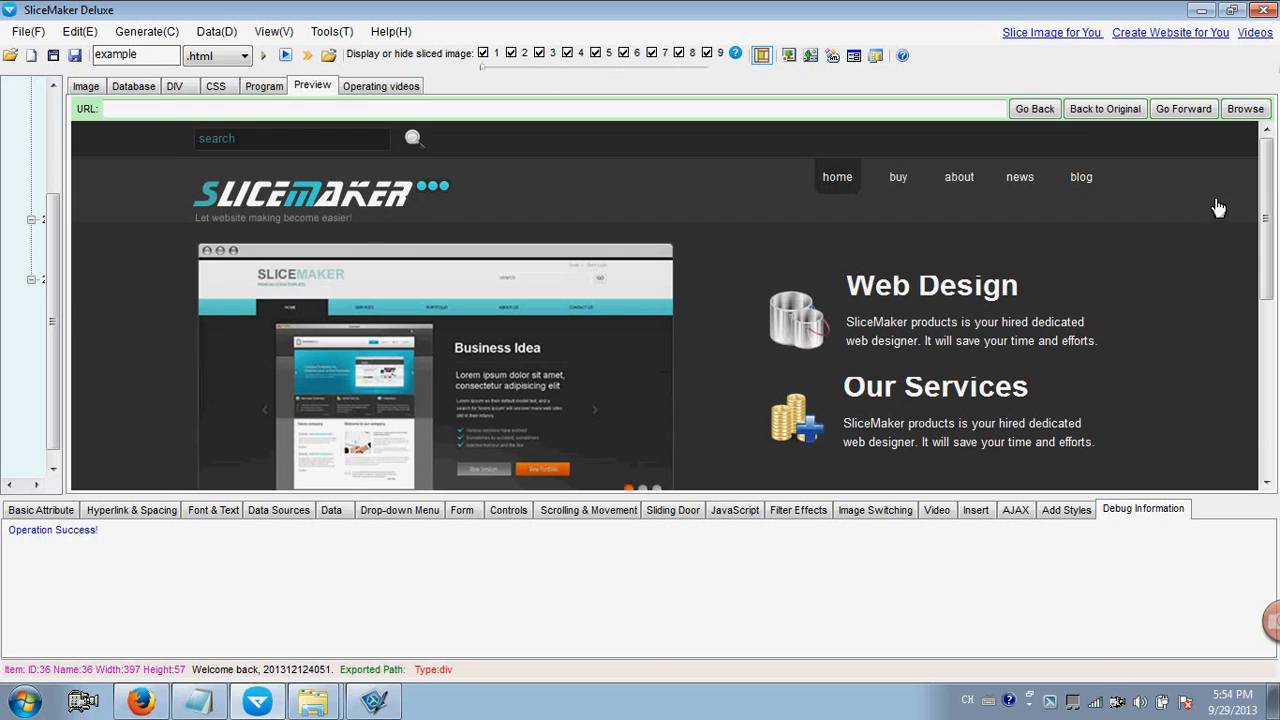
Examine the text and styling of the two news items in the preview and in example.html in Firefox.
{"action": "left_click_drag", "start_coordinate": [1266, 192], "coordinate": [1268, 390]}
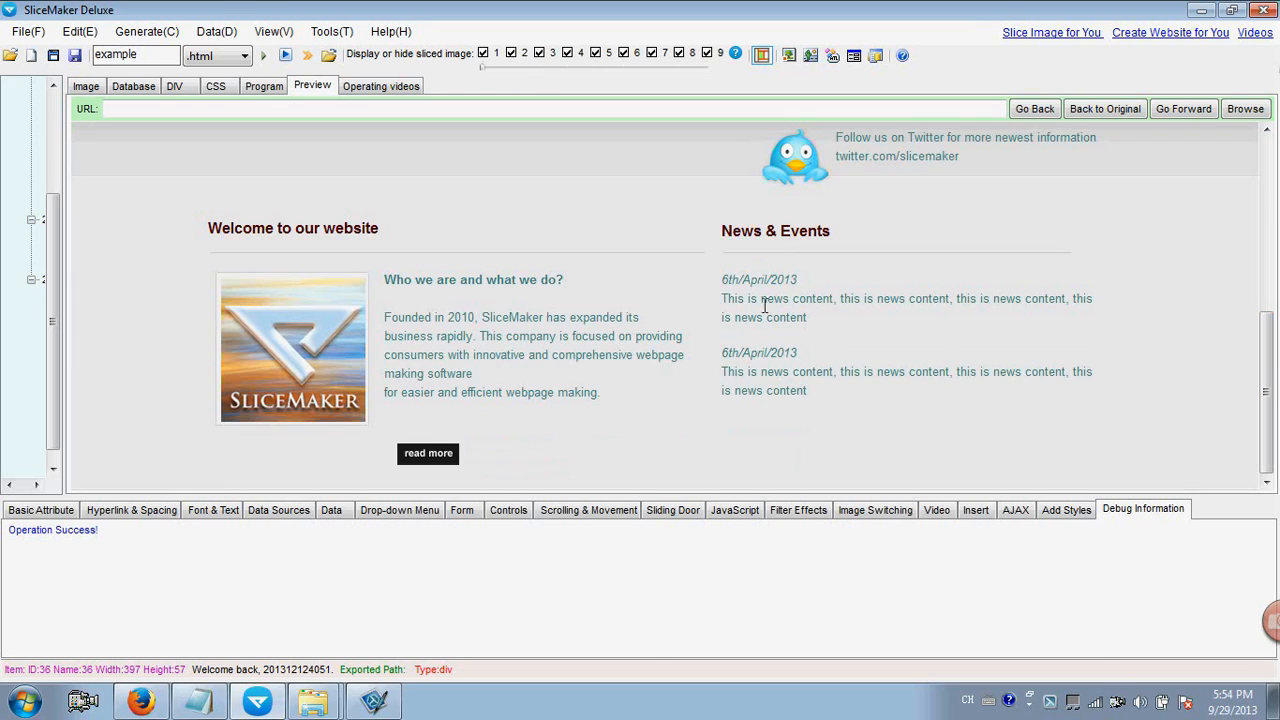
{"action": "left_click_drag", "start_coordinate": [727, 279], "coordinate": [843, 317]}
{"action": "left_click", "coordinate": [787, 342]}
{"action": "left_click_drag", "start_coordinate": [724, 348], "coordinate": [837, 394]}
{"action": "left_click", "coordinate": [837, 394]}
{"action": "left_click_drag", "start_coordinate": [727, 356], "coordinate": [826, 391]}
{"action": "left_click", "coordinate": [853, 403]}
{"action": "left_click", "coordinate": [140, 700]}
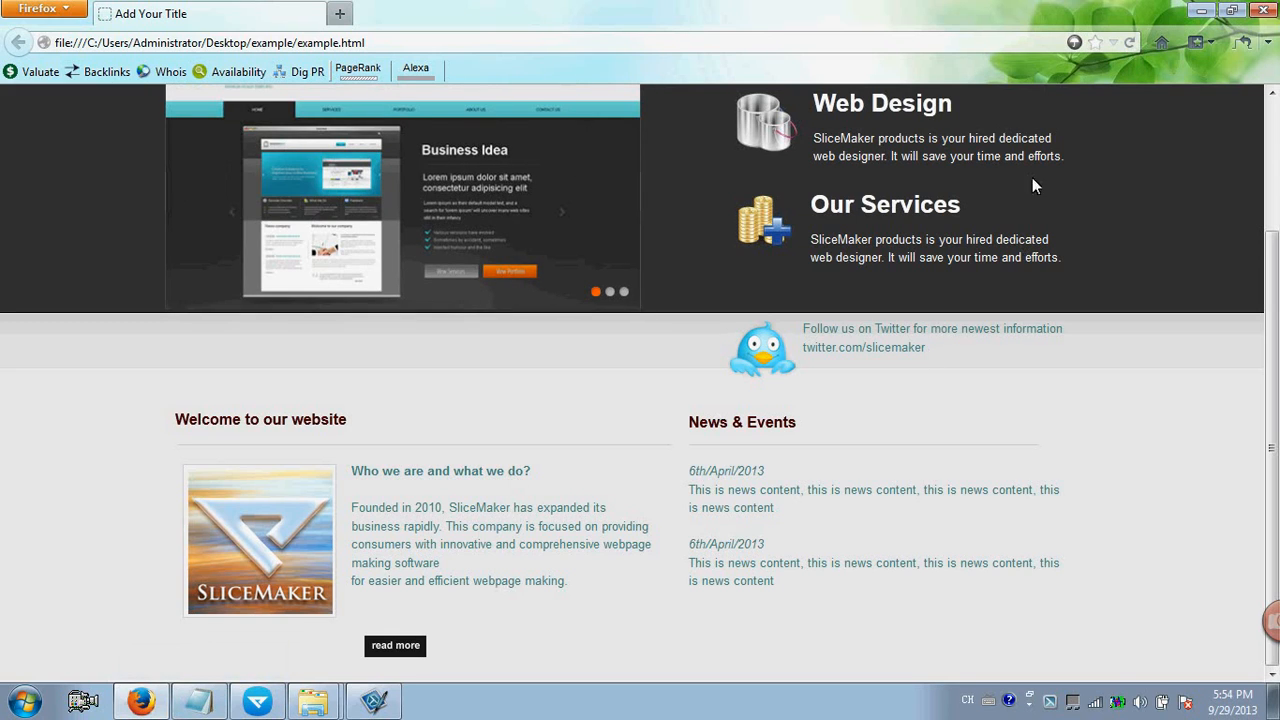
{"action": "left_click_drag", "start_coordinate": [700, 490], "coordinate": [773, 508]}
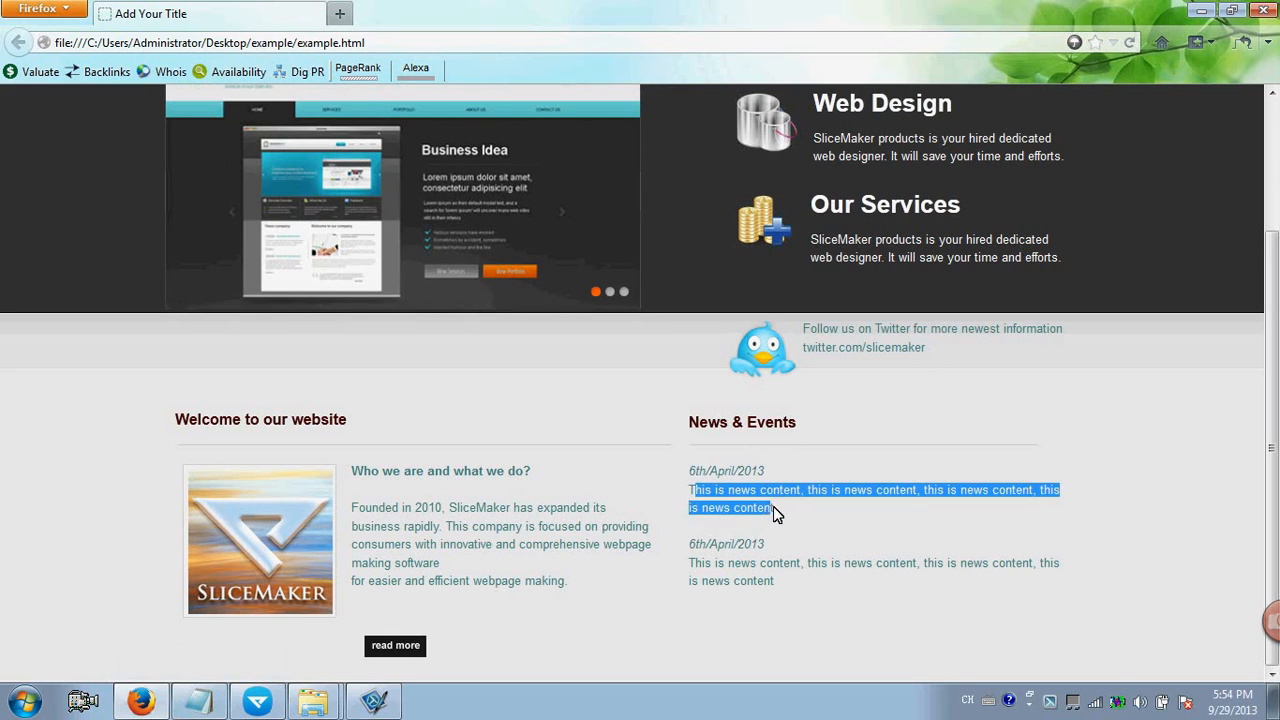
{"action": "left_click", "coordinate": [758, 528]}
{"action": "left_click_drag", "start_coordinate": [697, 545], "coordinate": [783, 558]}
{"action": "left_click", "coordinate": [781, 581]}
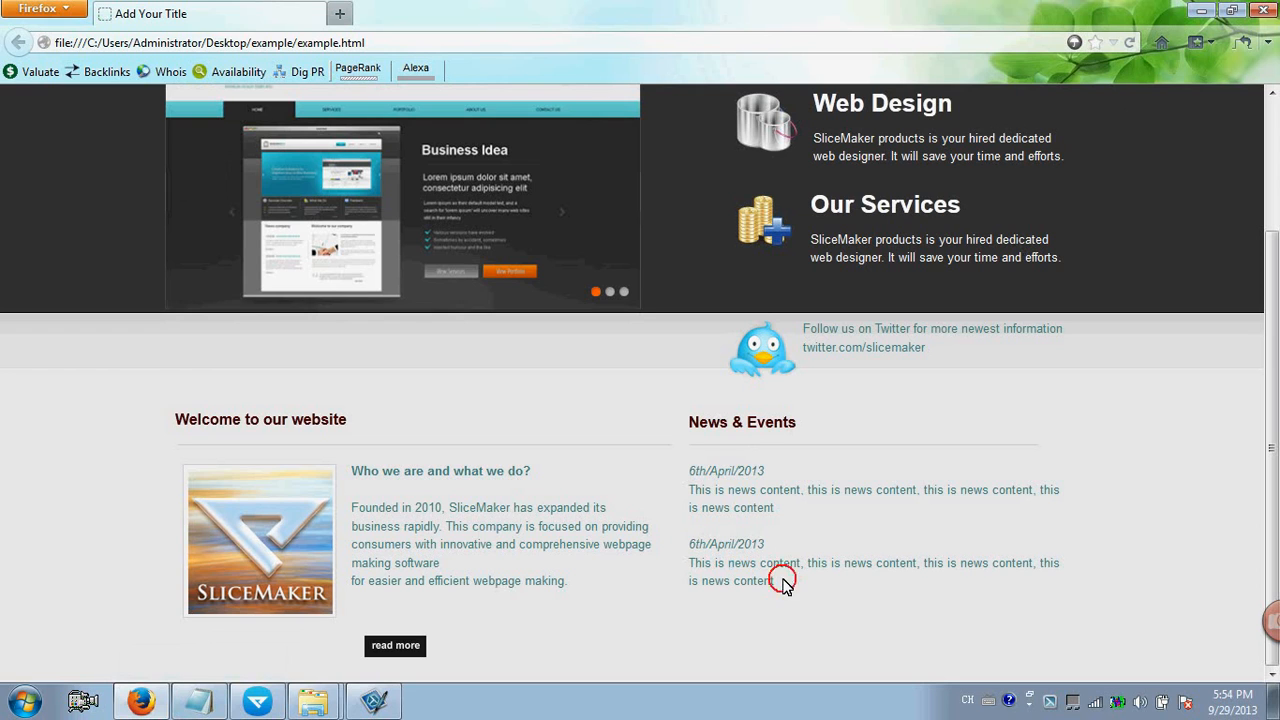
Back in SliceMaker, draw a DIV about 75 by 33 px around the "more news" button in the design image.
{"action": "left_click", "coordinate": [270, 701]}
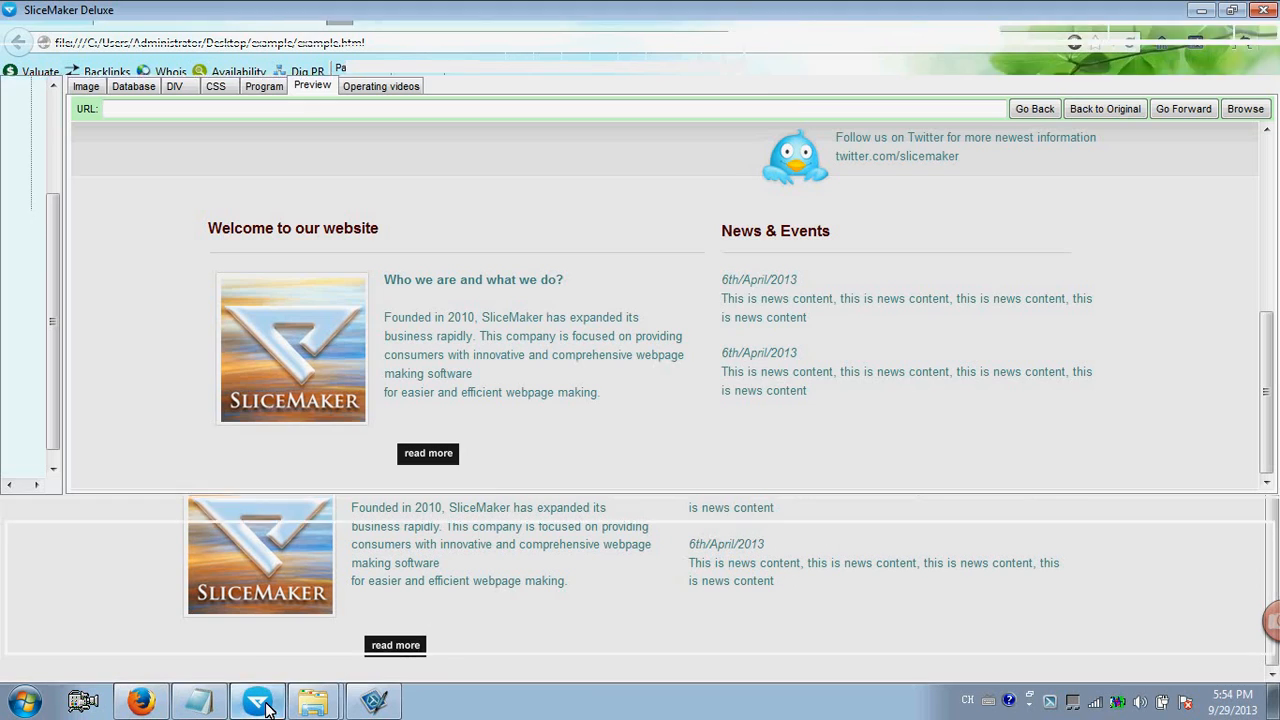
{"action": "left_click", "coordinate": [86, 86]}
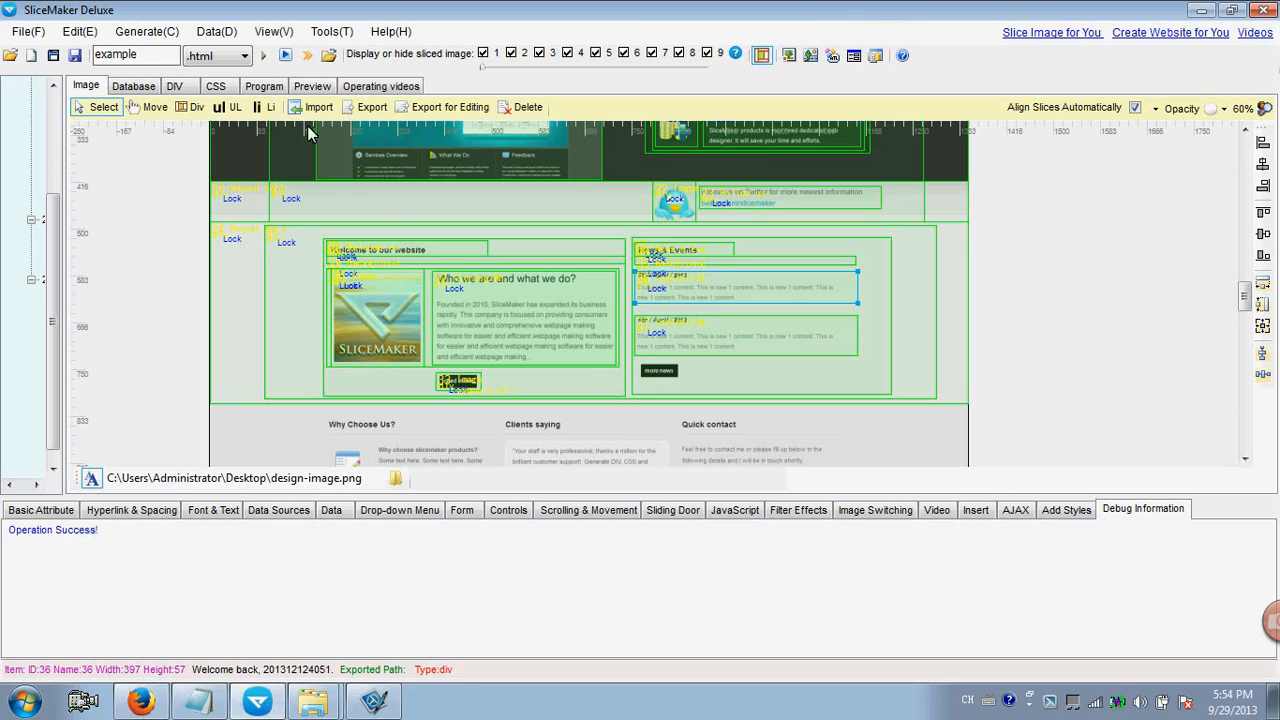
{"action": "left_click", "coordinate": [196, 108]}
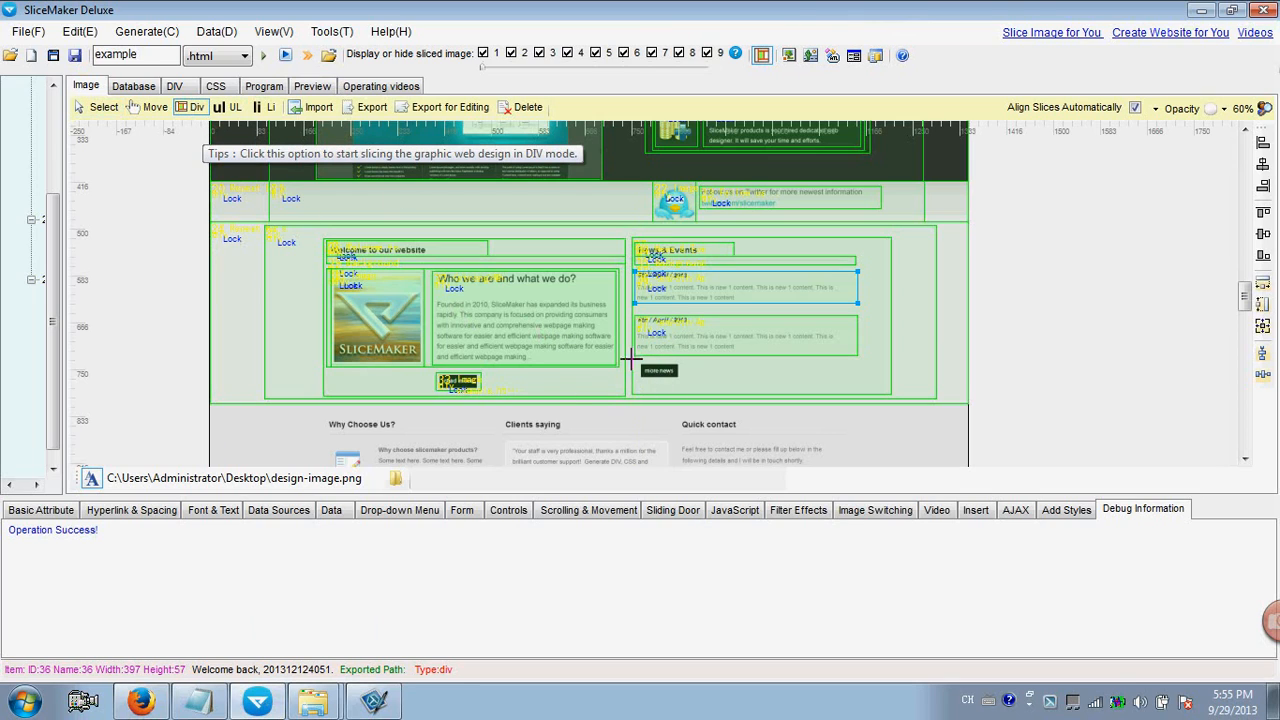
{"action": "left_click_drag", "start_coordinate": [638, 361], "coordinate": [681, 379]}
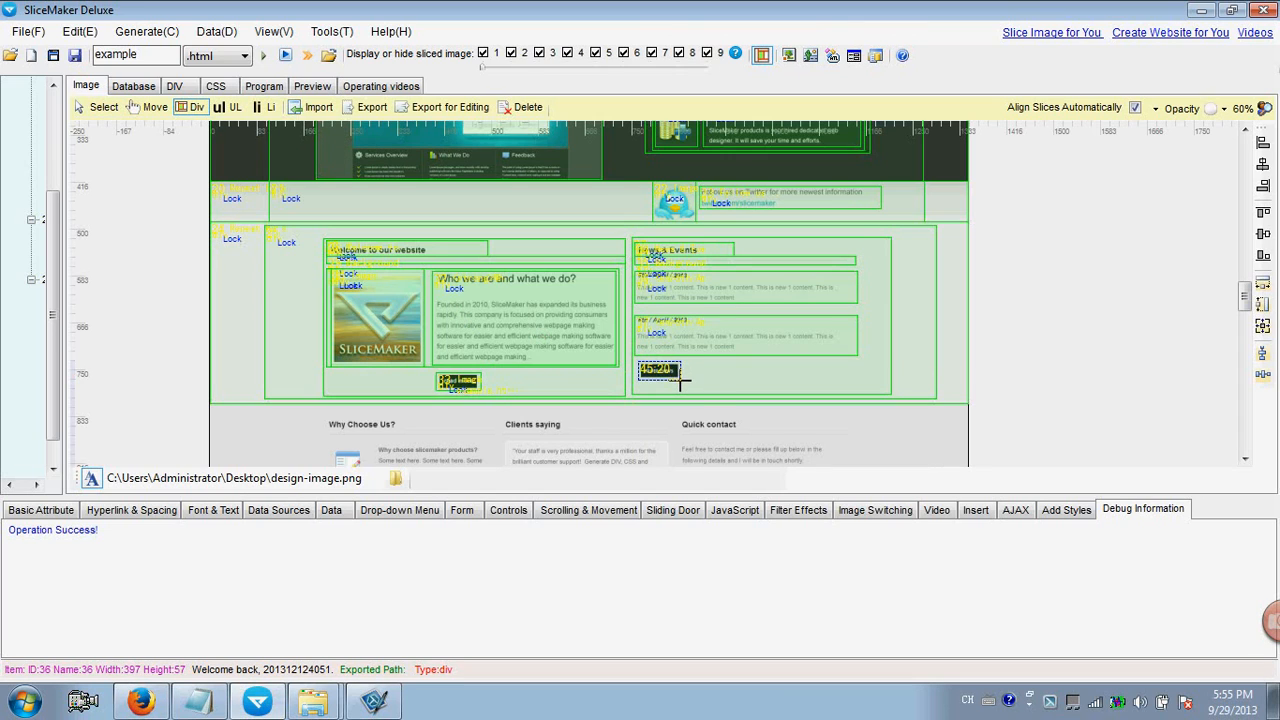
Link the "more news" DIV to example.html and give the hyperlink the title "More News".
{"action": "left_click", "coordinate": [98, 107]}
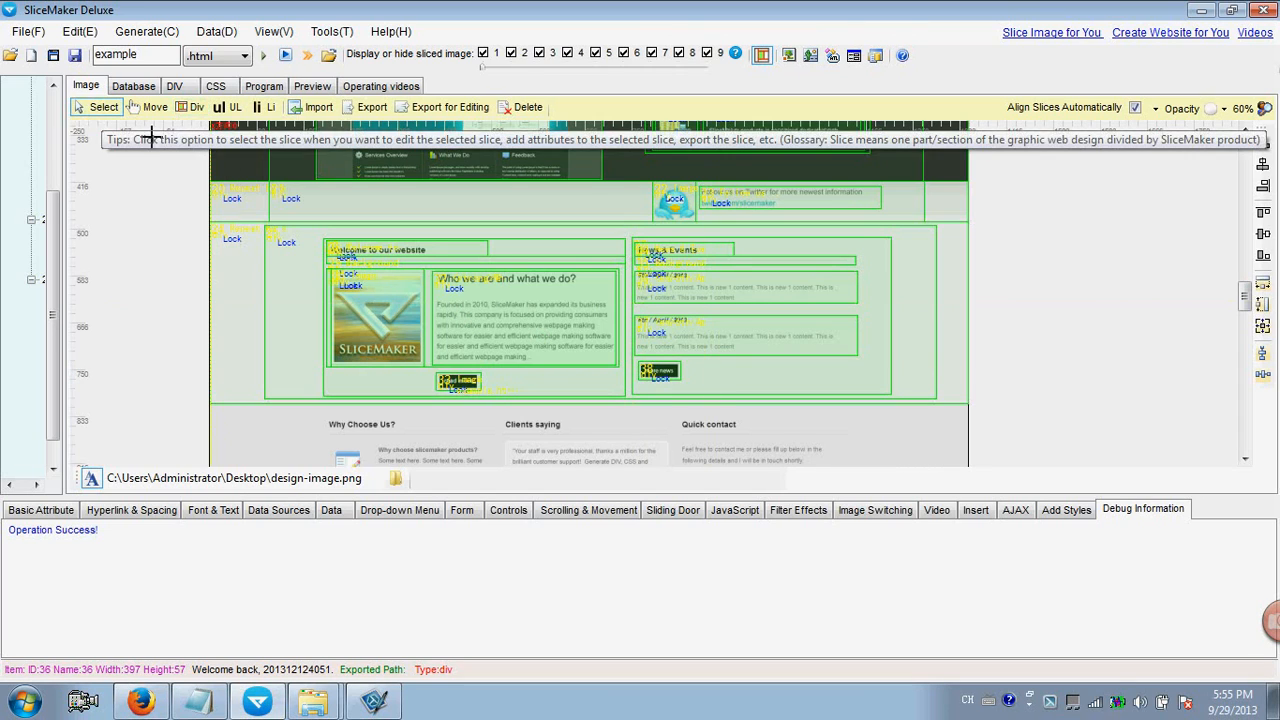
{"action": "left_click", "coordinate": [658, 373]}
{"action": "left_click", "coordinate": [42, 510]}
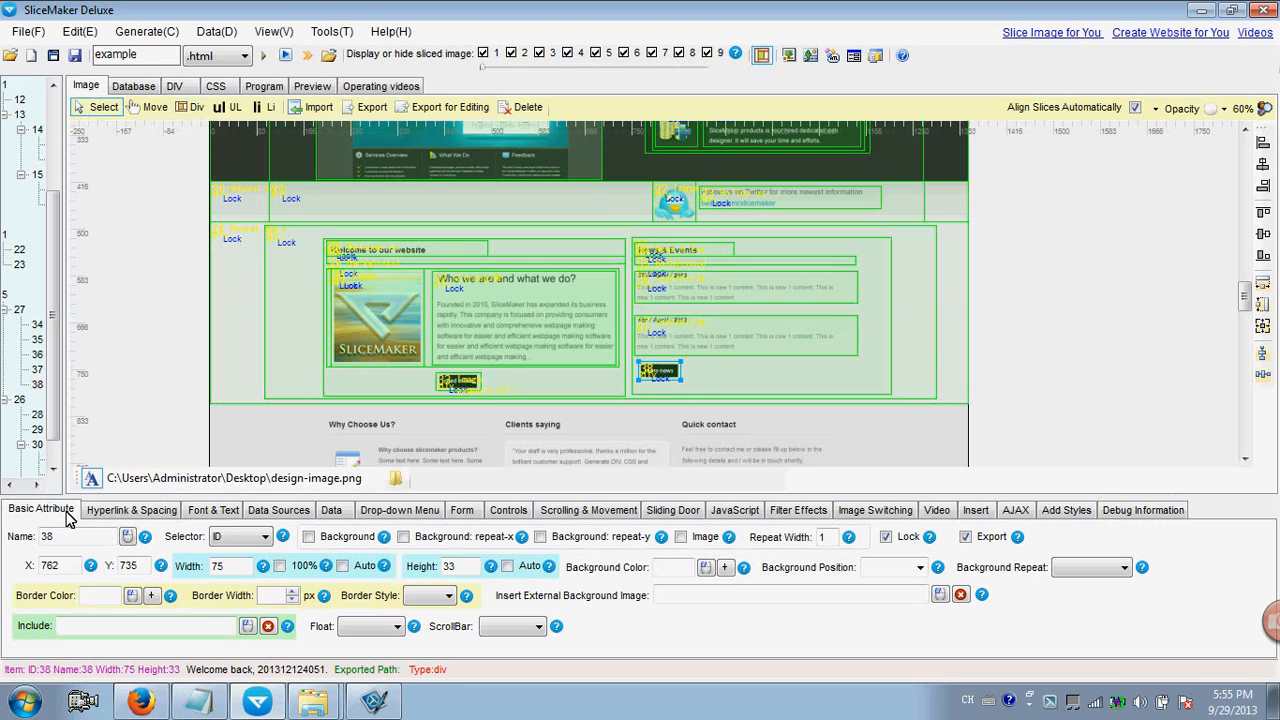
{"action": "left_click", "coordinate": [160, 510]}
{"action": "left_click", "coordinate": [174, 560]}
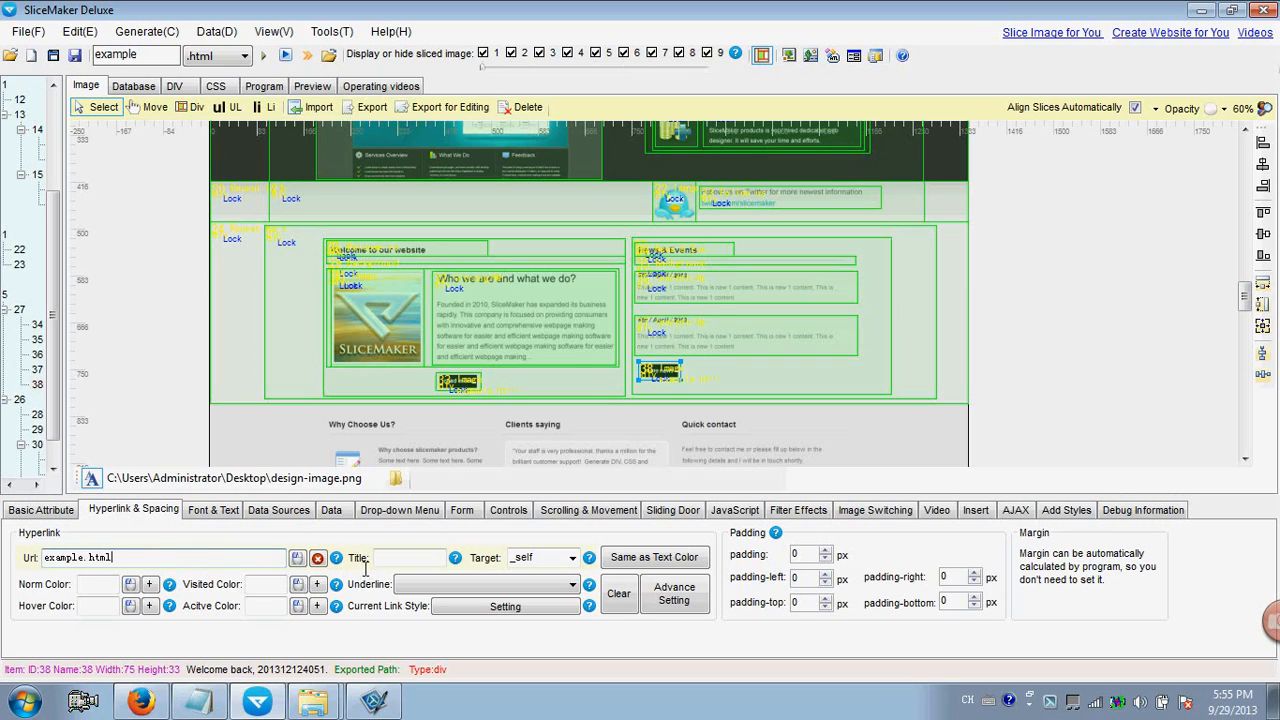
{"action": "left_click", "coordinate": [404, 558]}
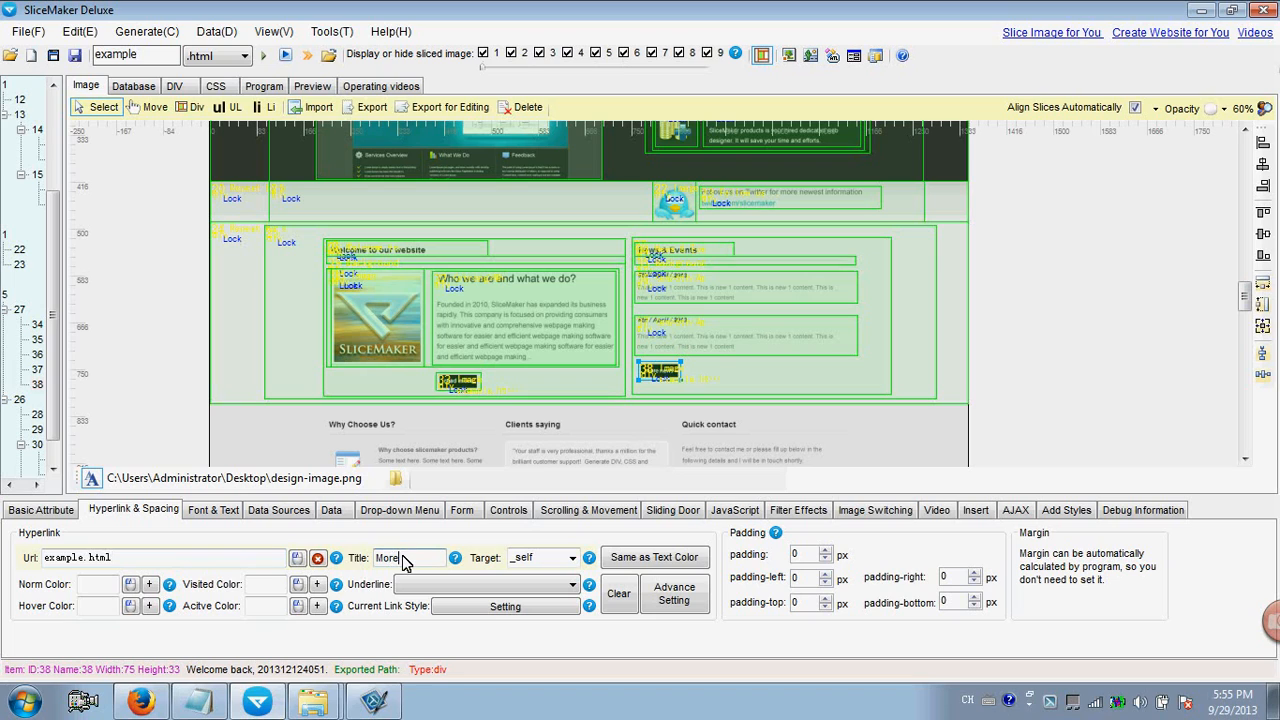
{"action": "type", "text": "More News"}
Regenerate the DIV and CSS with the "more news" link and export them to file again.
{"action": "left_click", "coordinate": [265, 55]}
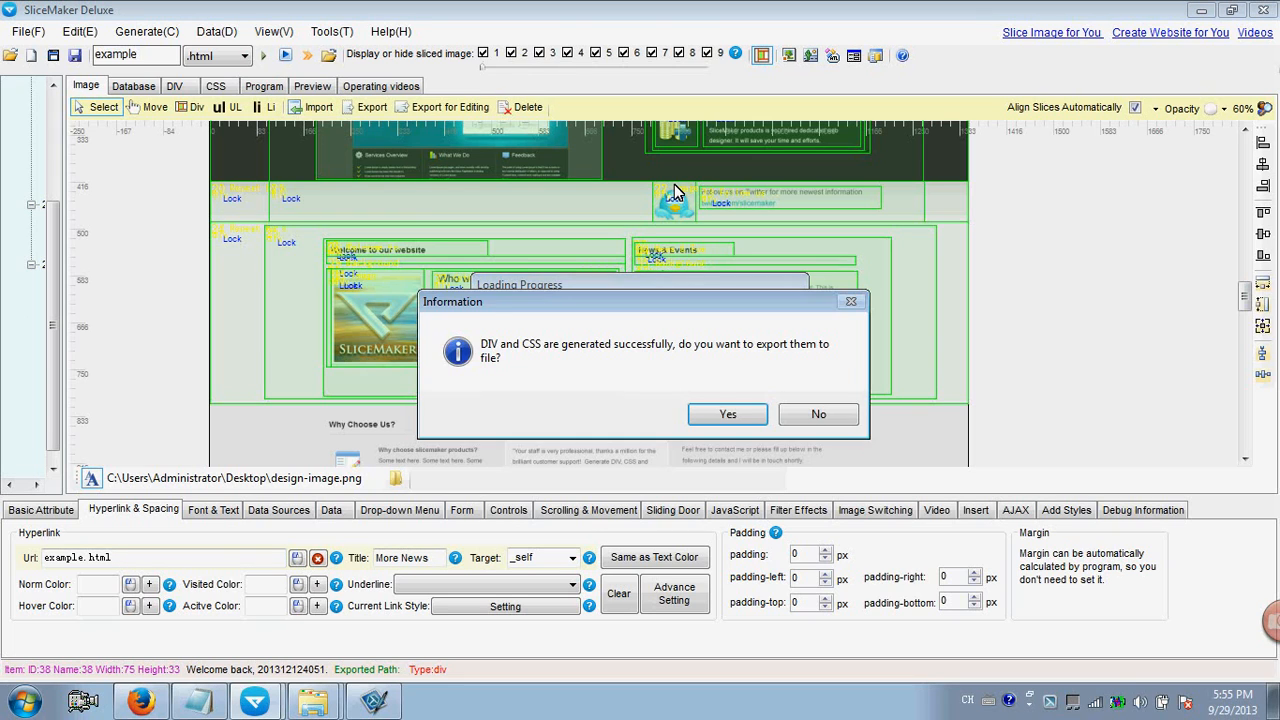
{"action": "left_click", "coordinate": [730, 415]}
{"action": "left_click", "coordinate": [810, 428]}
{"action": "left_click", "coordinate": [738, 416]}
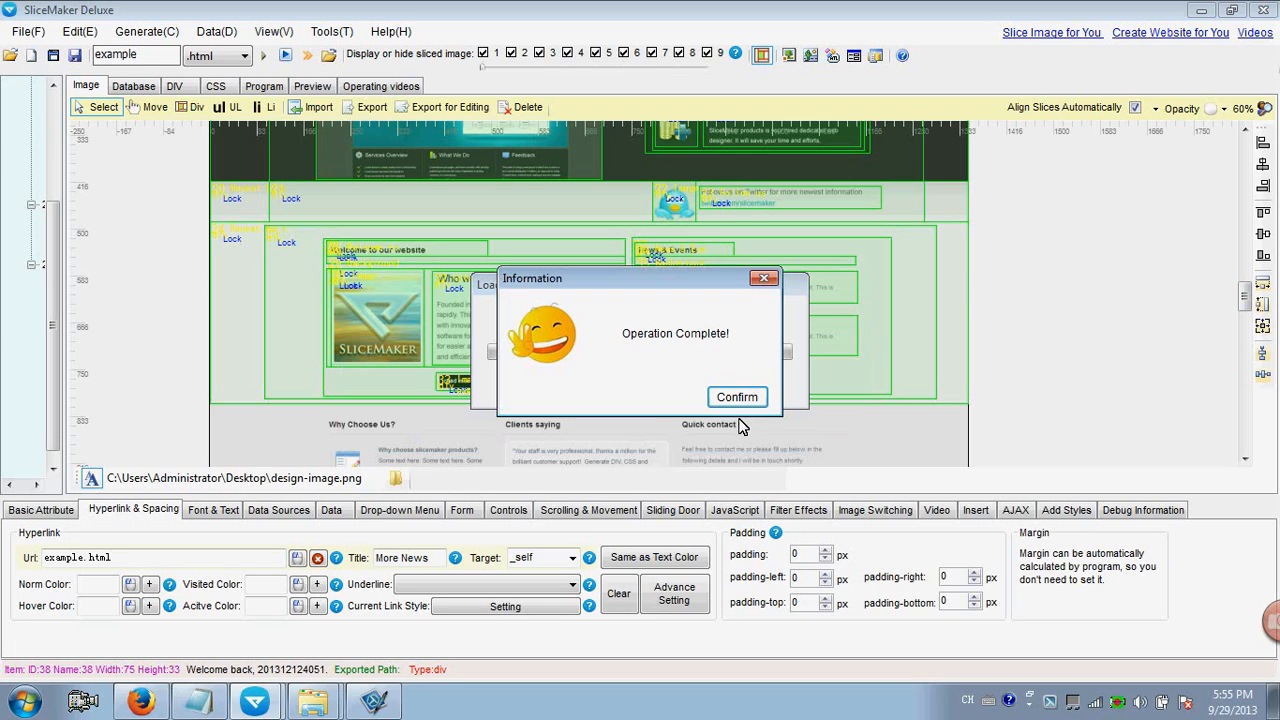
{"action": "left_click", "coordinate": [737, 397]}
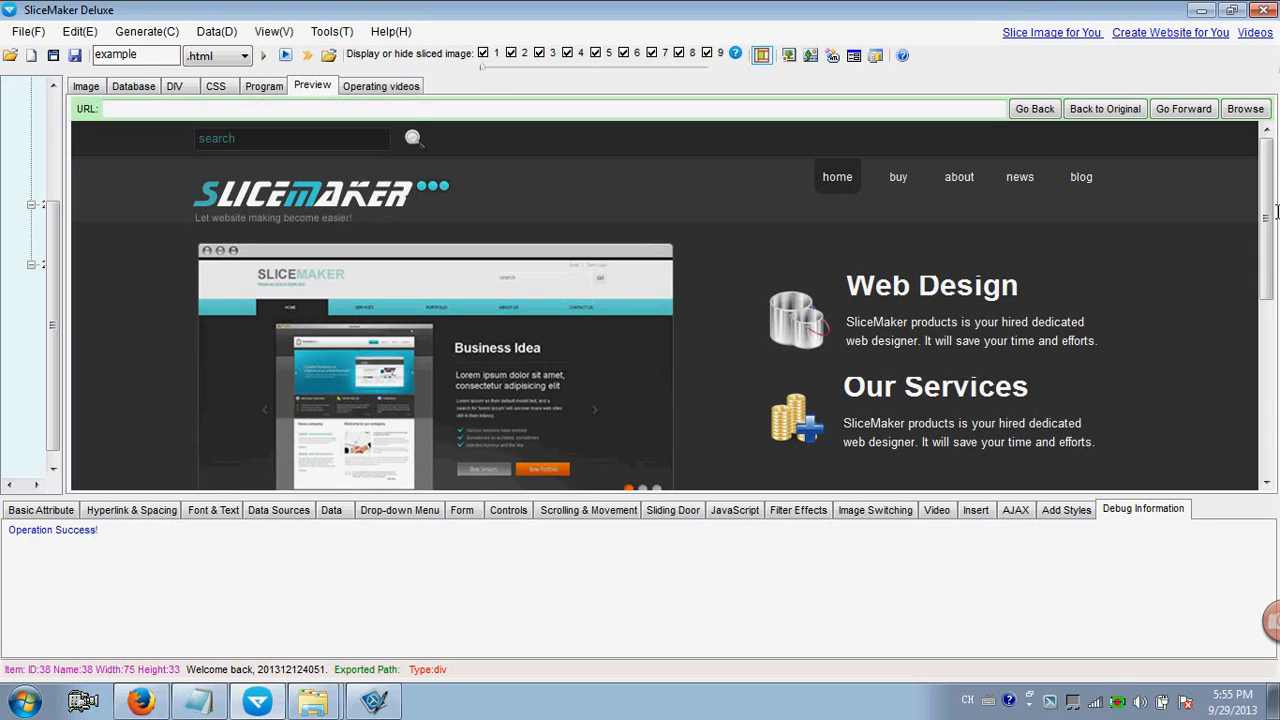
Check the "more news" button in the preview, test its link in Firefox, and return to SliceMaker.
{"action": "scroll", "coordinate": [1266, 214], "scroll_direction": "down", "scroll_amount": 5}
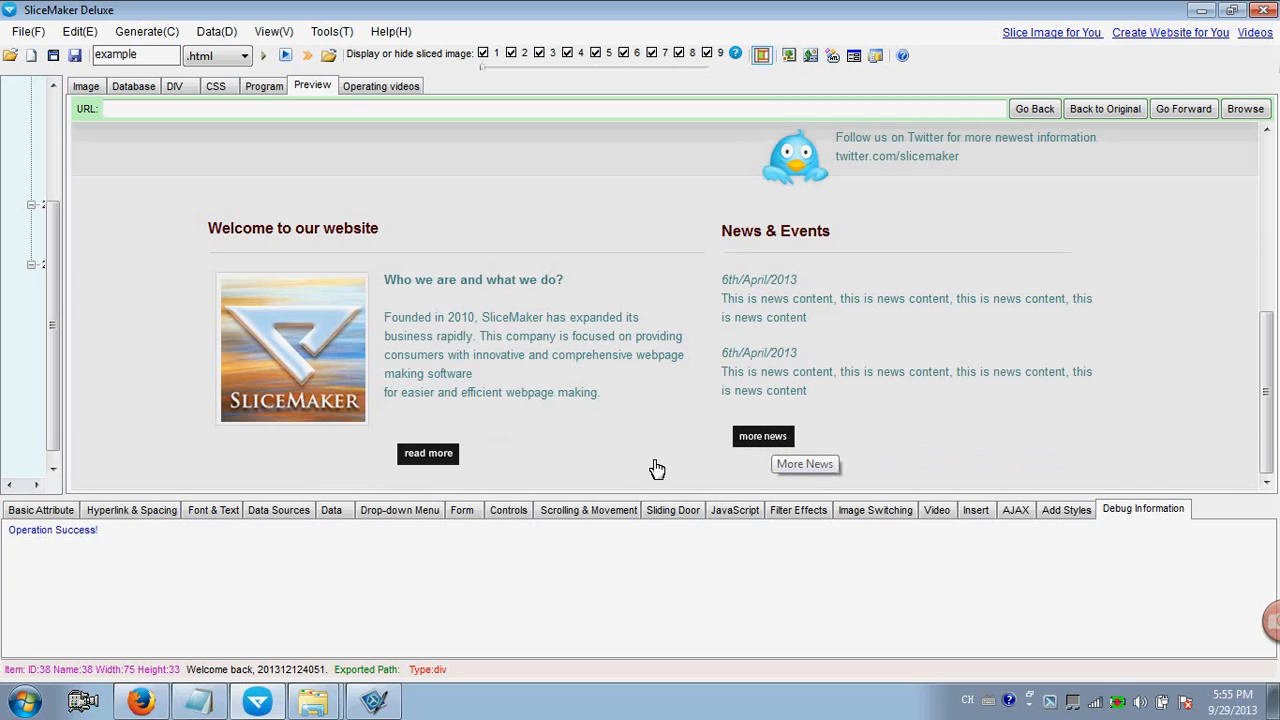
{"action": "left_click", "coordinate": [140, 700]}
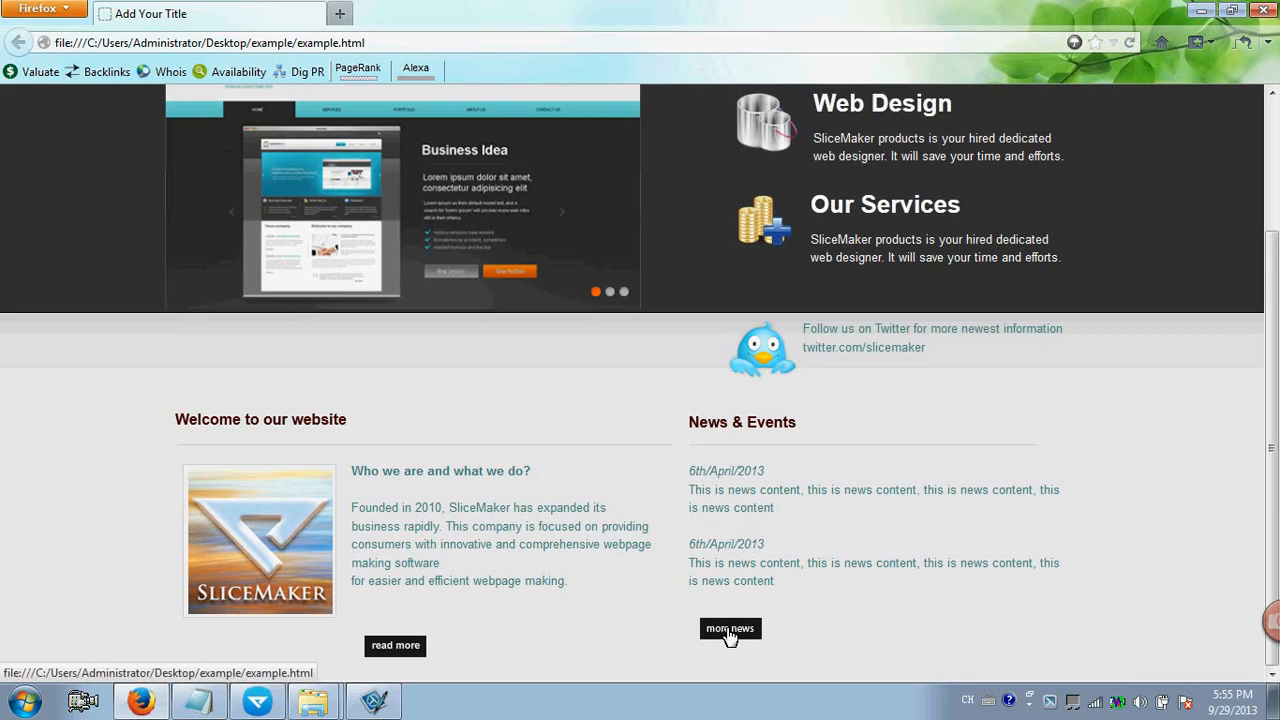
{"action": "left_click", "coordinate": [729, 630]}
{"action": "scroll", "coordinate": [734, 613], "scroll_direction": "down", "scroll_amount": 3}
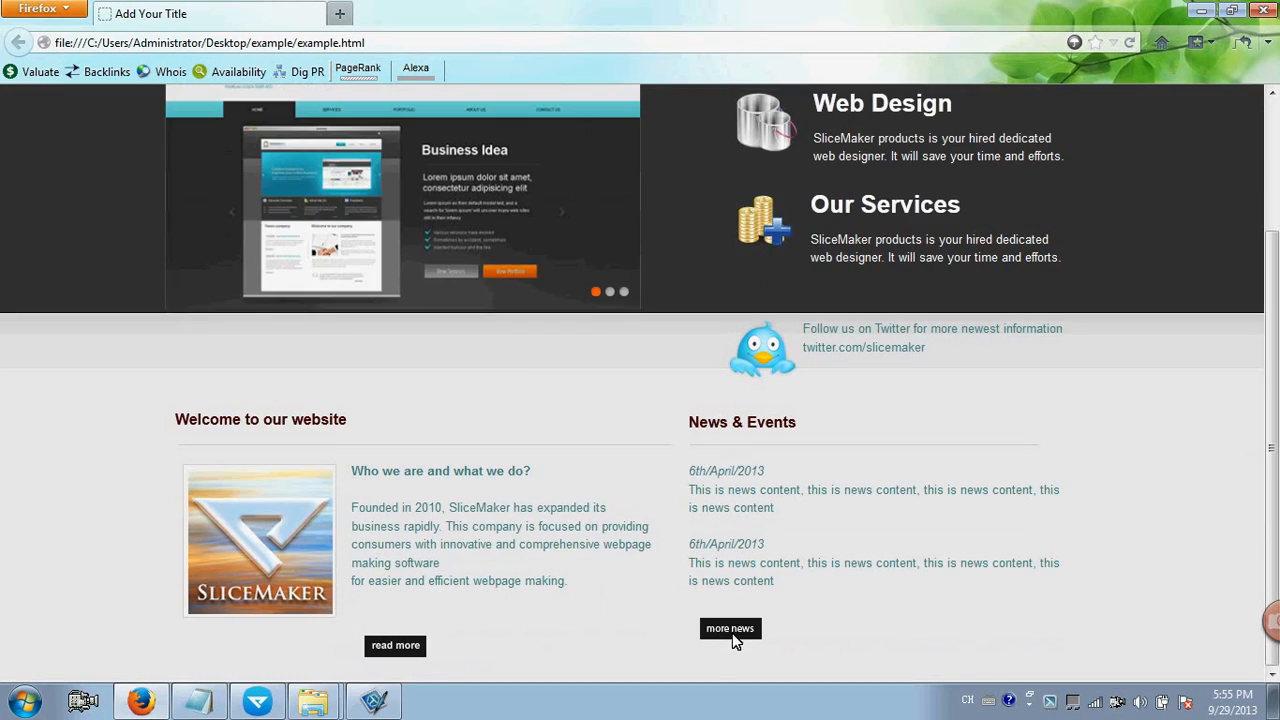
{"action": "left_click", "coordinate": [257, 701]}
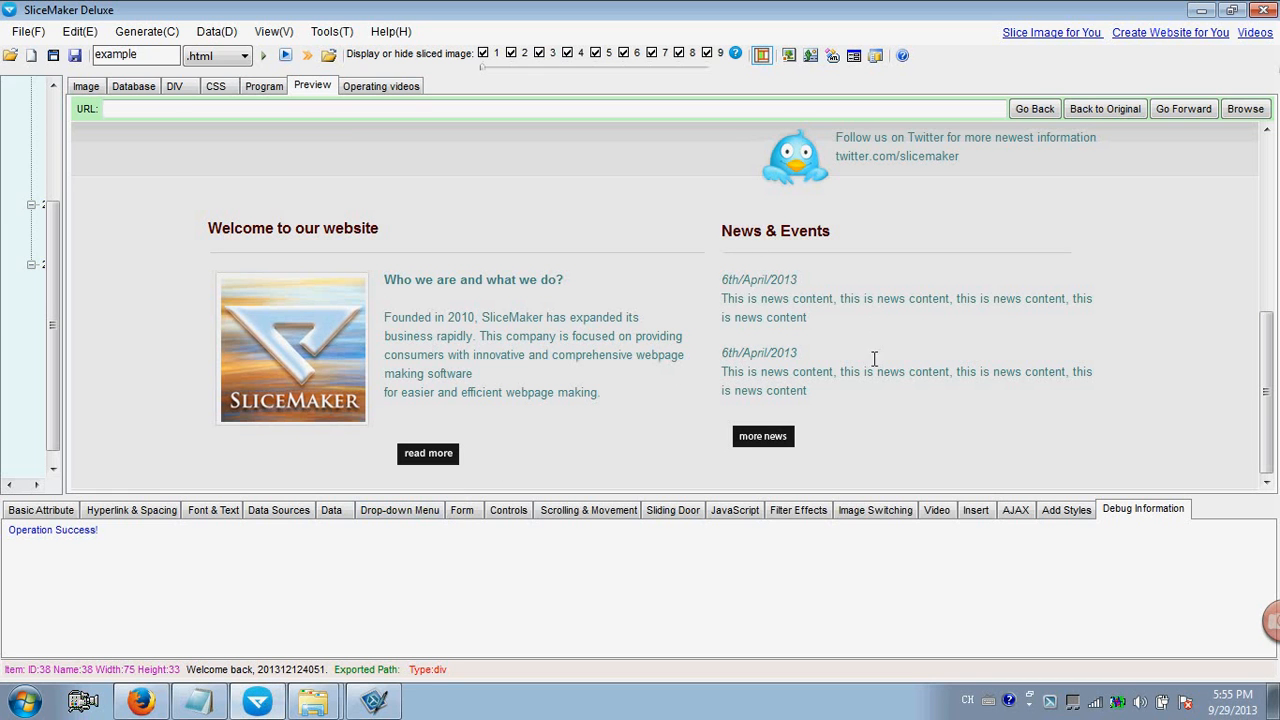
Draw a DIV about 1348 by 390 px around the second main section, between the News & Events area and the dark footer.
{"action": "left_click", "coordinate": [86, 86]}
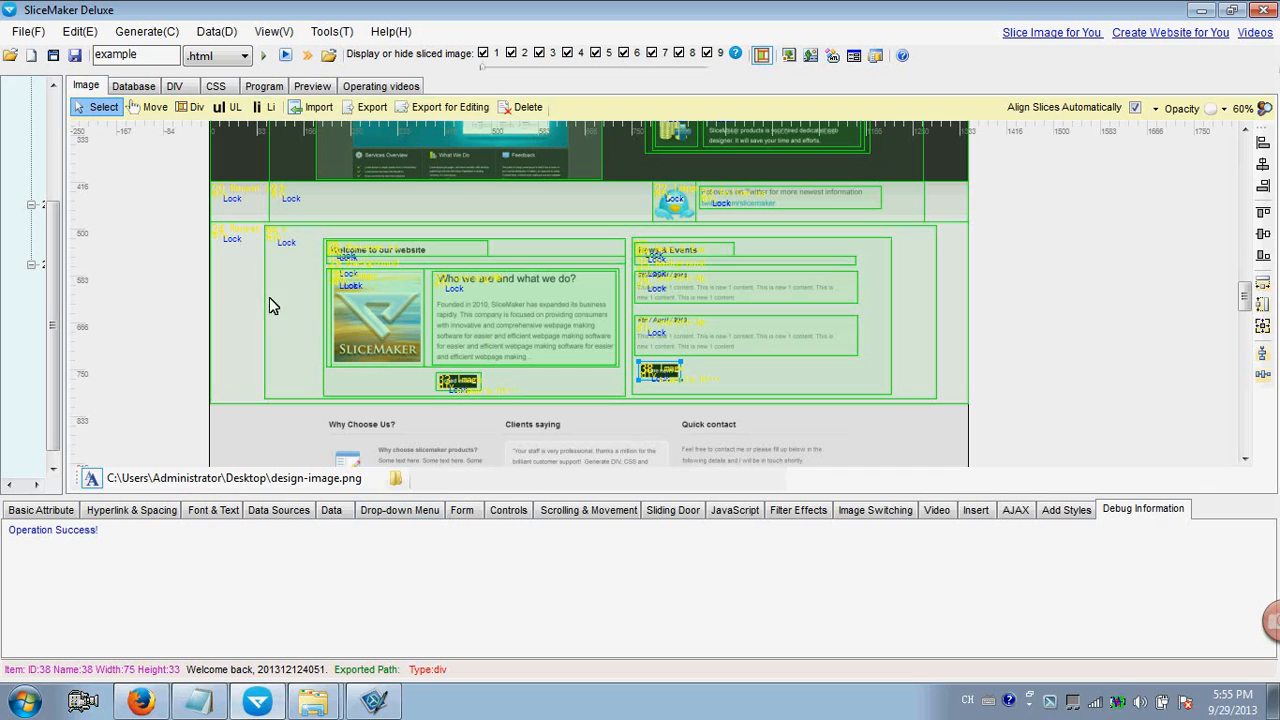
{"action": "left_click_drag", "start_coordinate": [1247, 292], "coordinate": [1268, 448]}
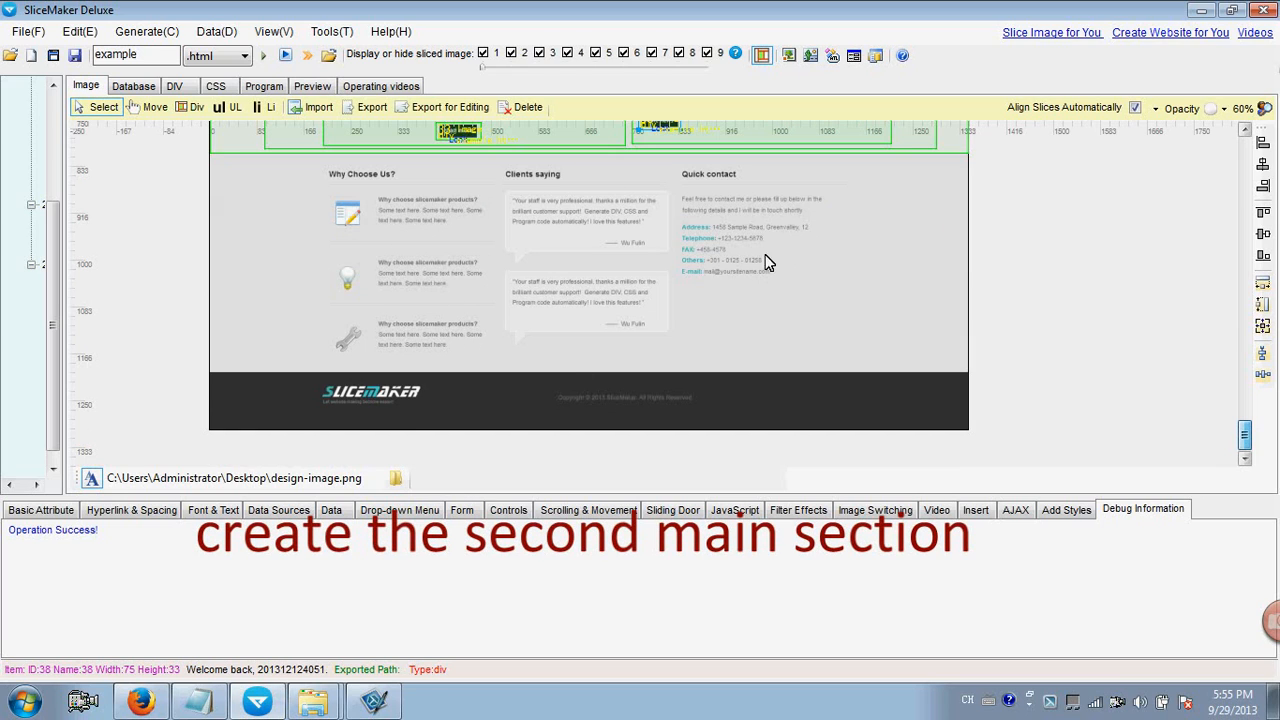
{"action": "left_click", "coordinate": [192, 107]}
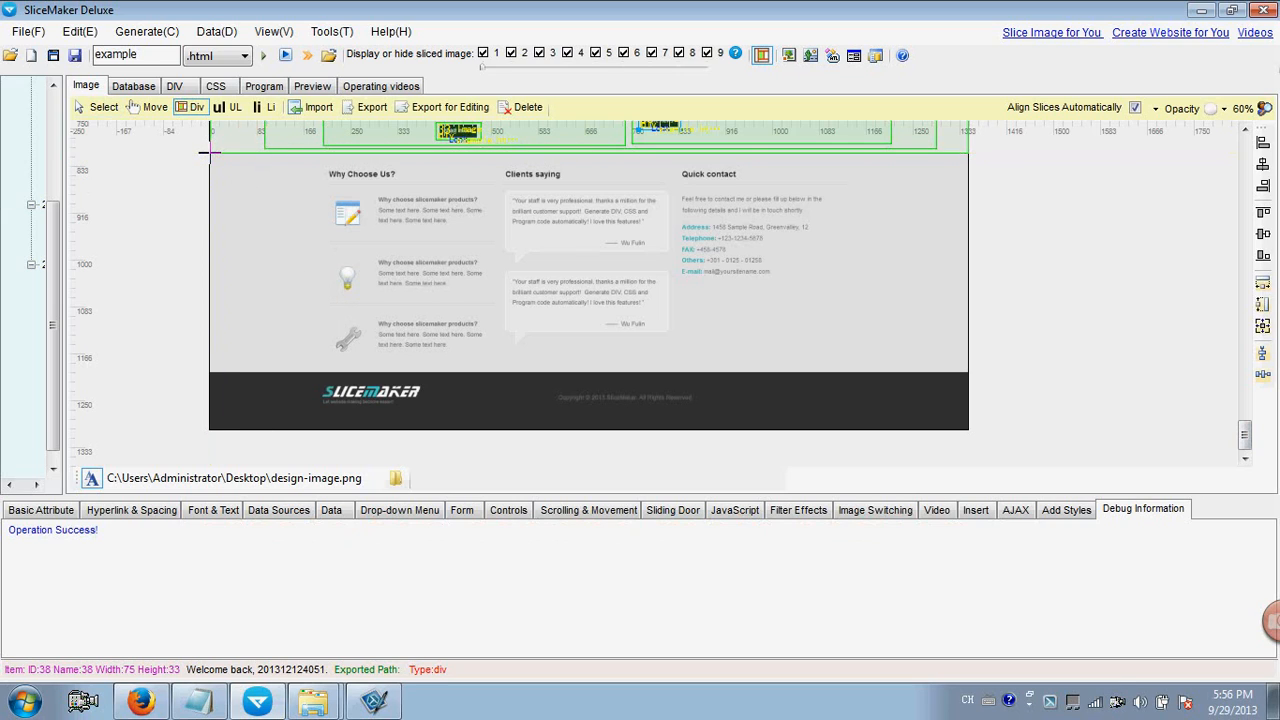
{"action": "mouse_move", "coordinate": [210, 153]}
{"action": "left_mouse_down"}
{"action": "mouse_move", "coordinate": [604, 272]}
{"action": "mouse_move", "coordinate": [944, 340]}
{"action": "mouse_move", "coordinate": [999, 373]}
{"action": "left_mouse_up"}
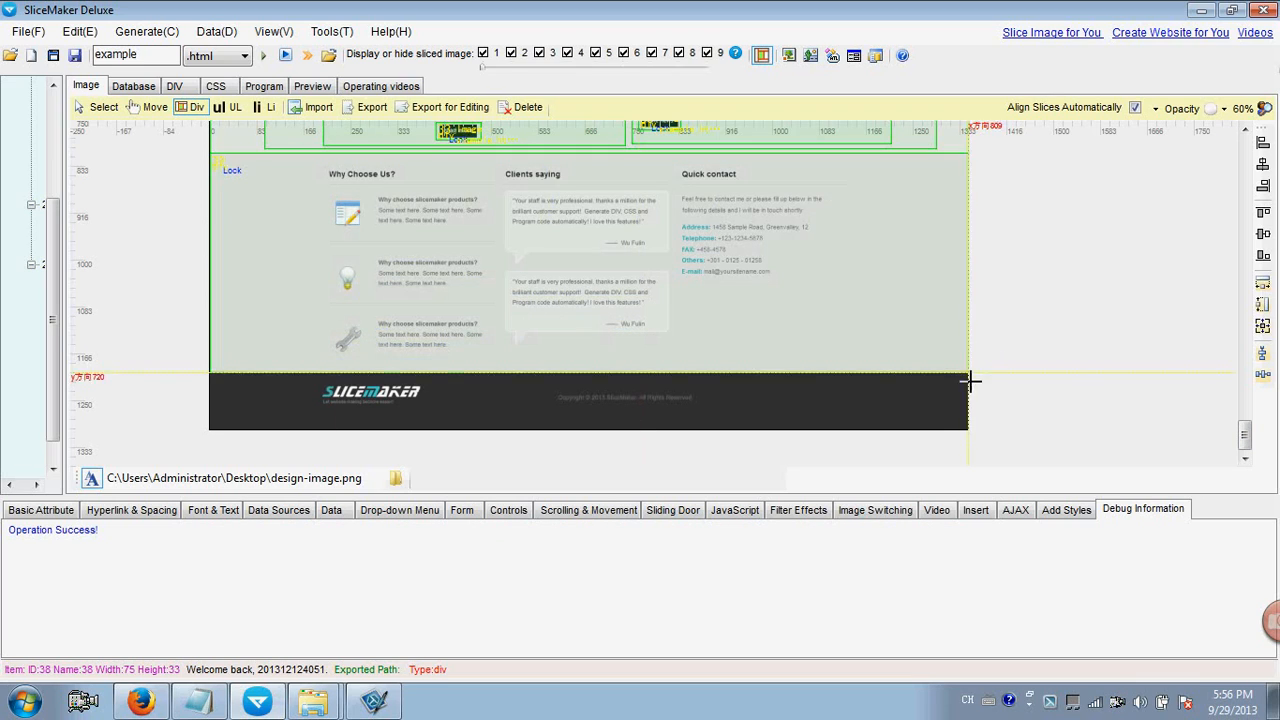
{"action": "left_click", "coordinate": [101, 107]}
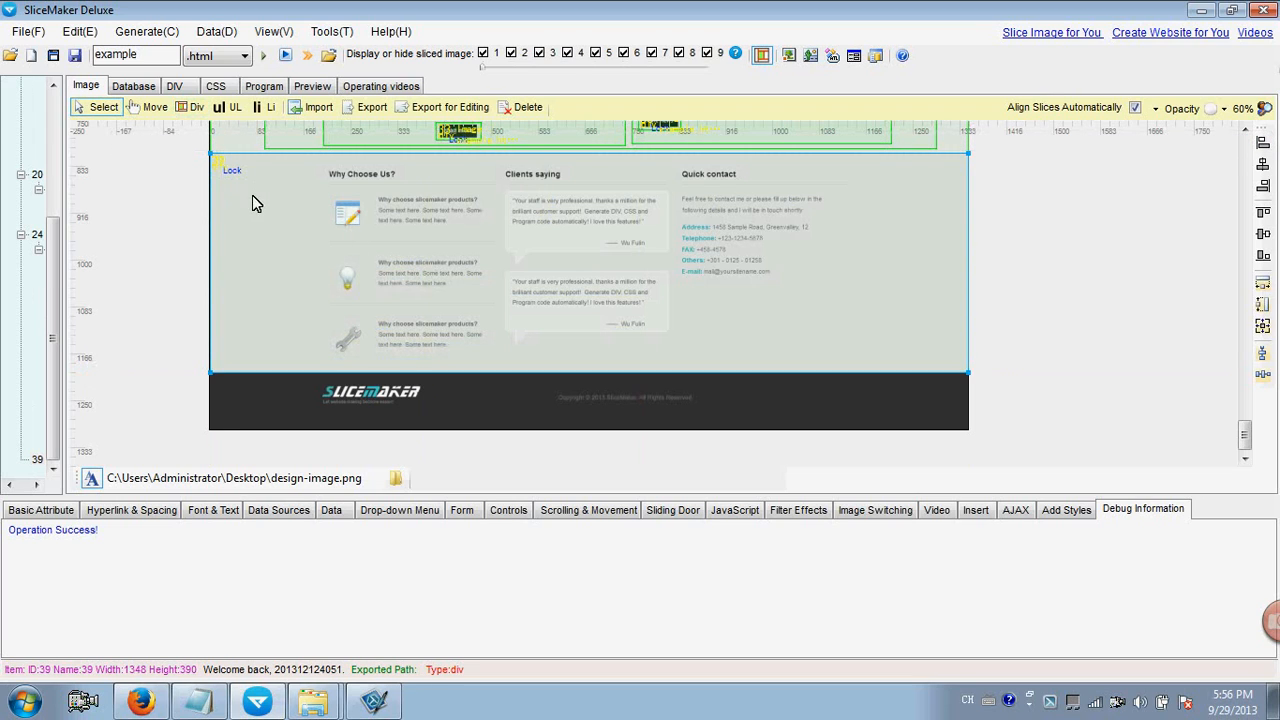
Give the second main section's DIV a horizontally repeating background and a width of 100%.
{"action": "left_click", "coordinate": [52, 514]}
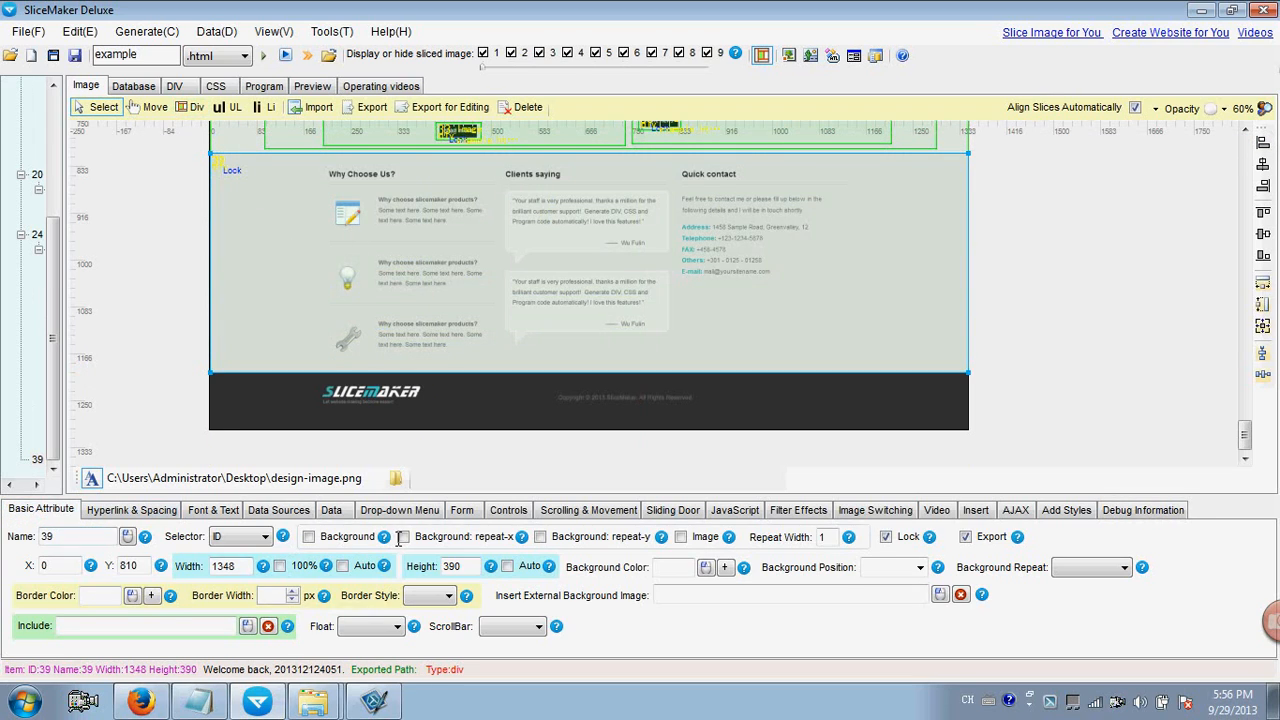
{"action": "left_click", "coordinate": [402, 537]}
{"action": "left_click", "coordinate": [279, 566]}
Regenerate the page with the second main section and export the images, CSS, HTML and JavaScript files to the Desktop example folder.
{"action": "left_click", "coordinate": [263, 55]}
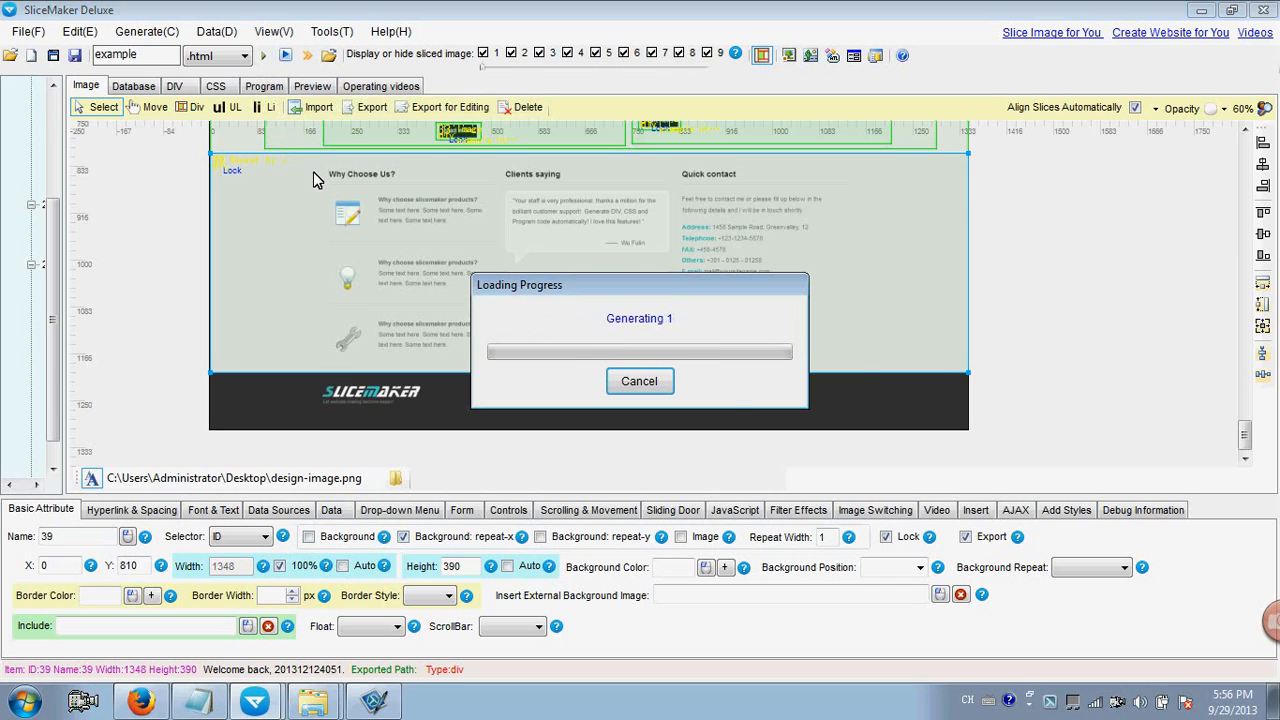
{"action": "left_click", "coordinate": [728, 412]}
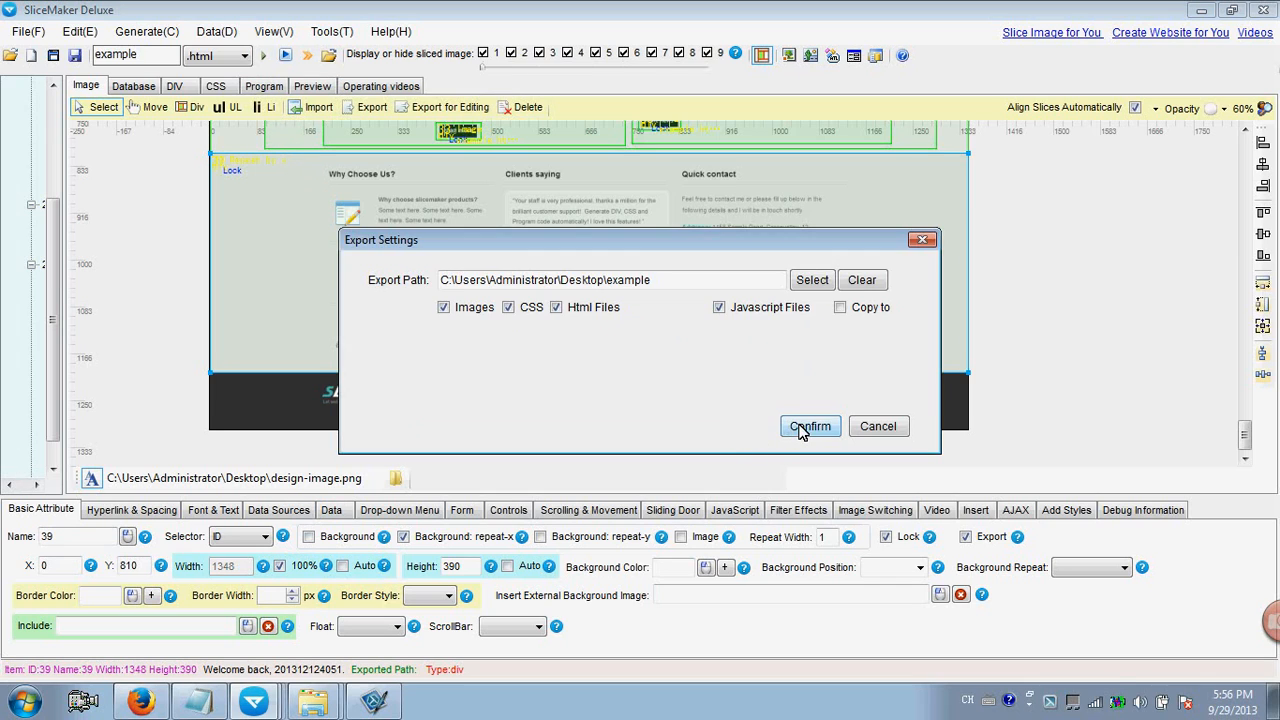
{"action": "left_click", "coordinate": [810, 427]}
{"action": "left_click", "coordinate": [733, 418]}
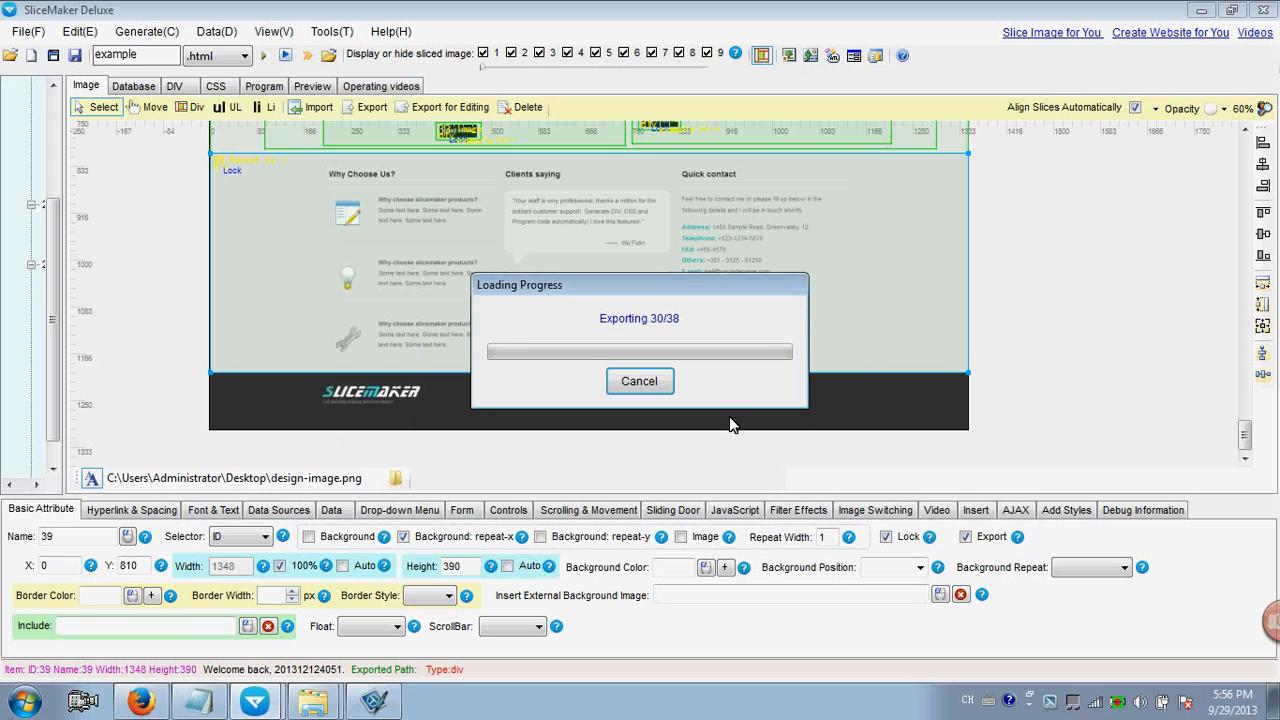
{"action": "left_click", "coordinate": [724, 404]}
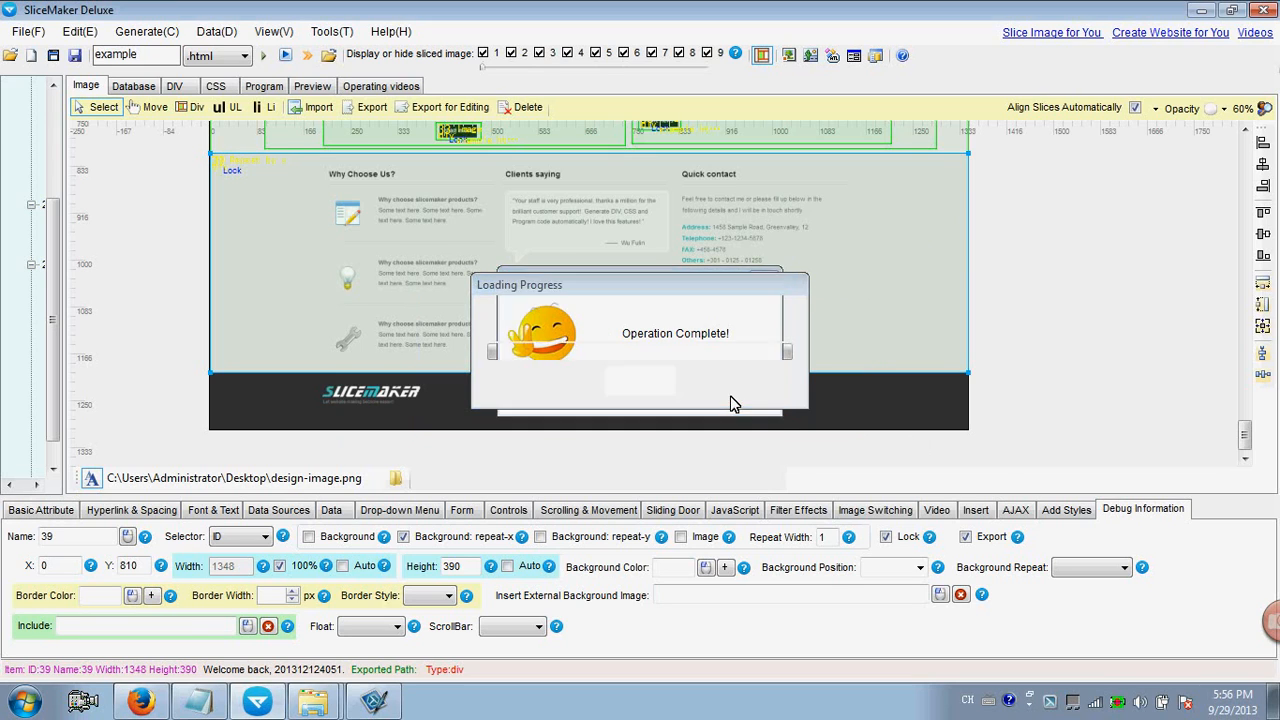
Check the second main section's background in the preview and in the reloaded example.html in Firefox, and return to SliceMaker.
{"action": "left_click_drag", "start_coordinate": [1265, 195], "coordinate": [1275, 420]}
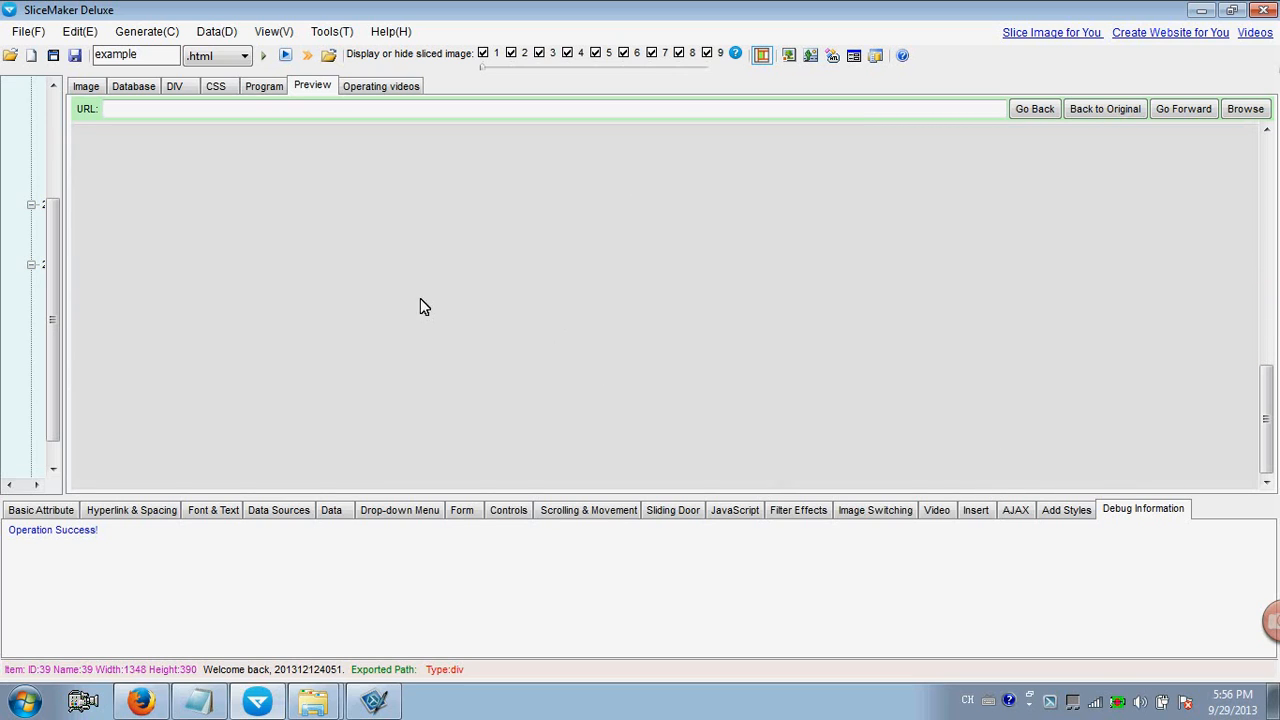
{"action": "left_click_drag", "start_coordinate": [1263, 417], "coordinate": [1272, 358]}
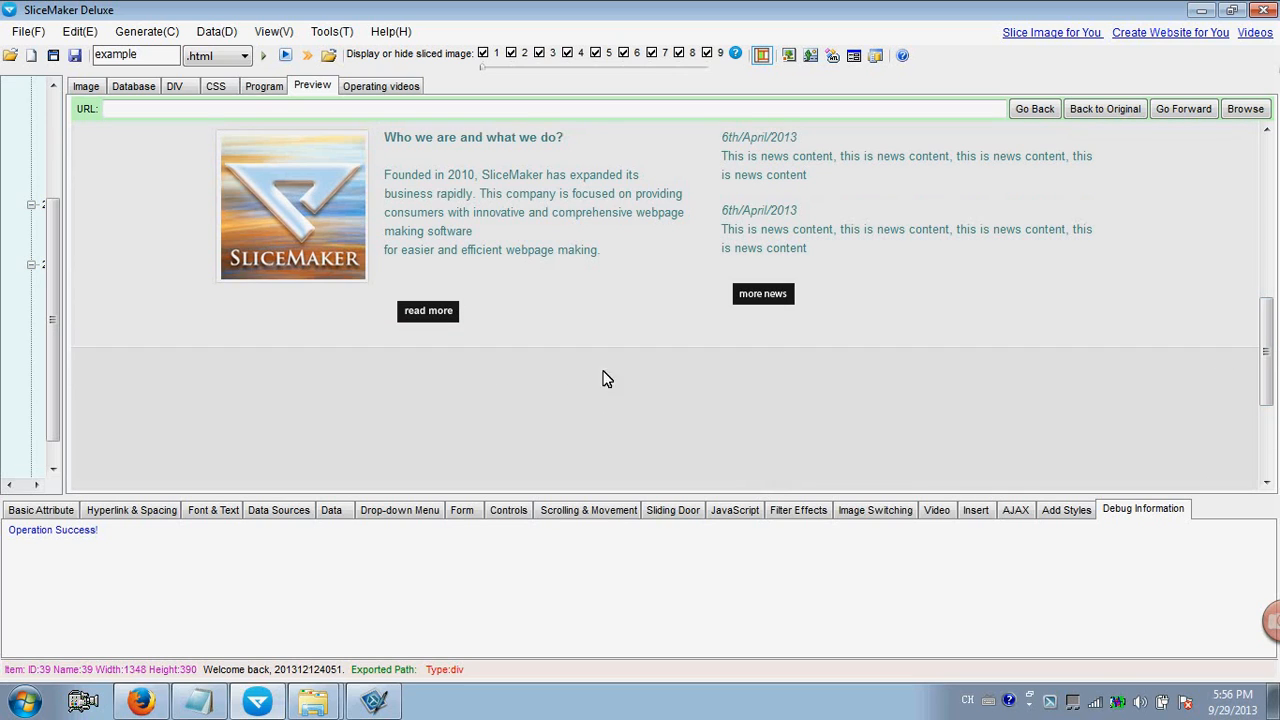
{"action": "left_click", "coordinate": [140, 700]}
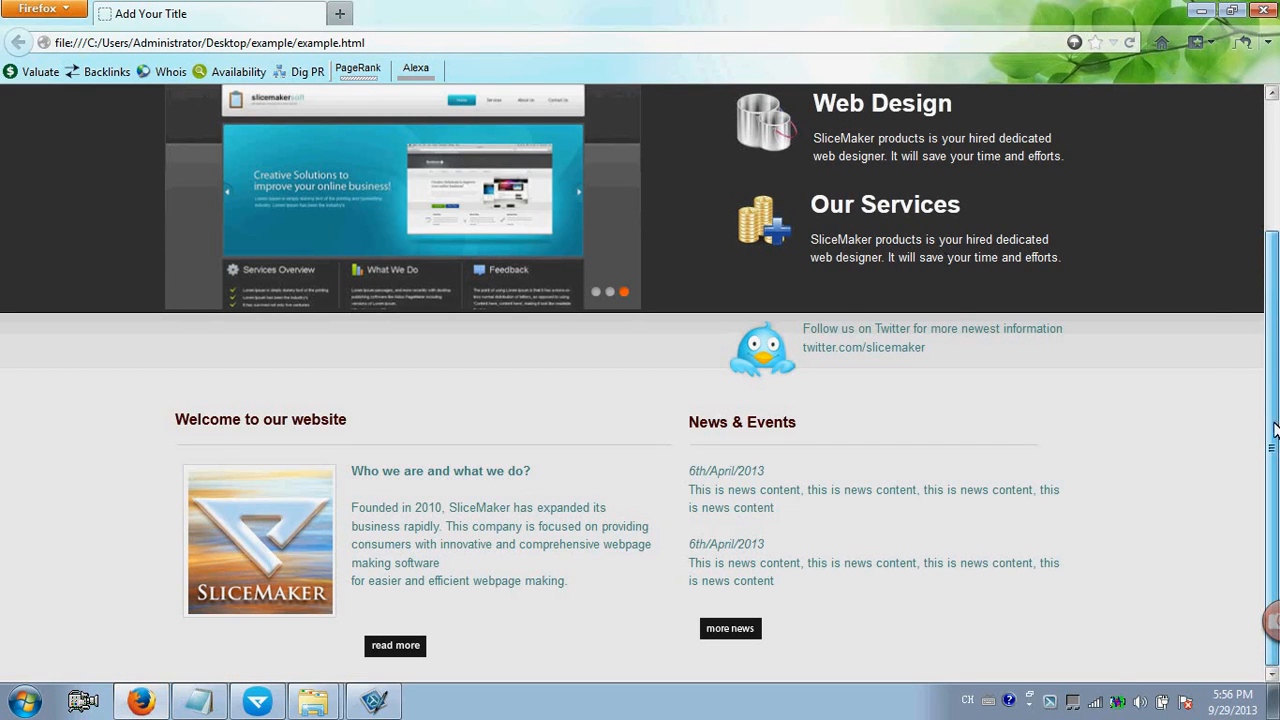
{"action": "left_click", "coordinate": [1129, 45]}
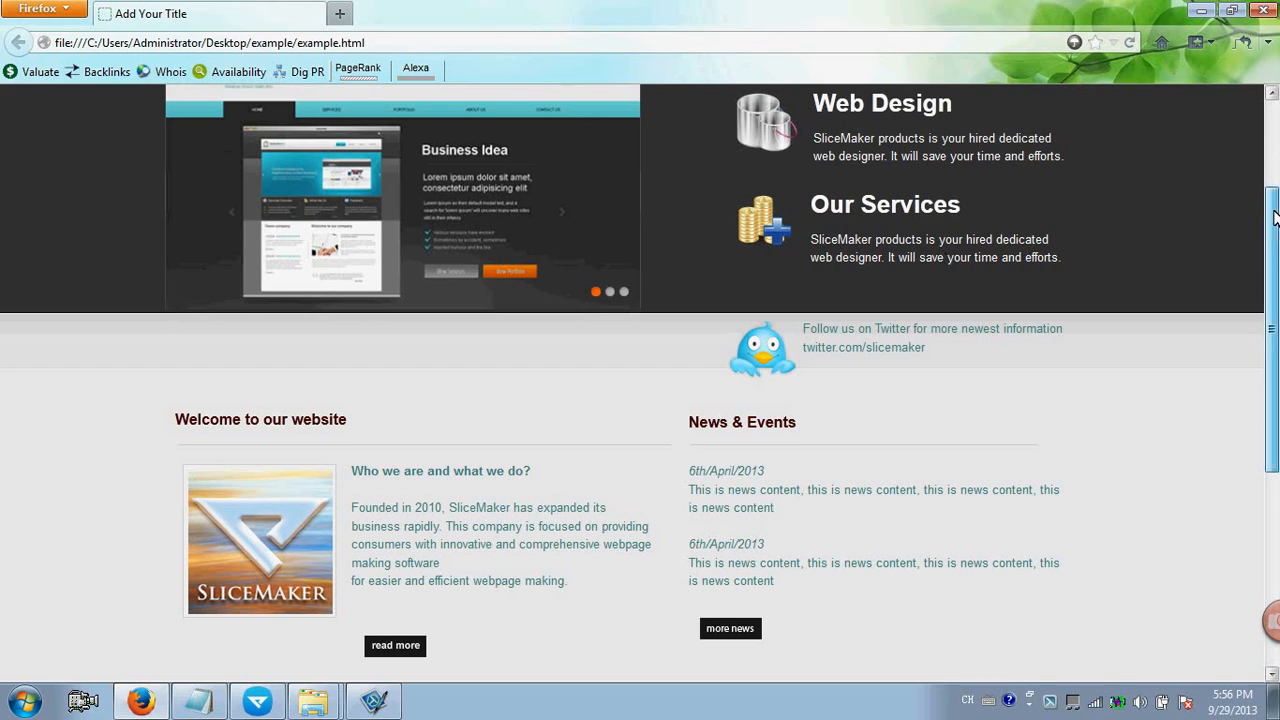
{"action": "left_click_drag", "start_coordinate": [1276, 213], "coordinate": [1276, 411]}
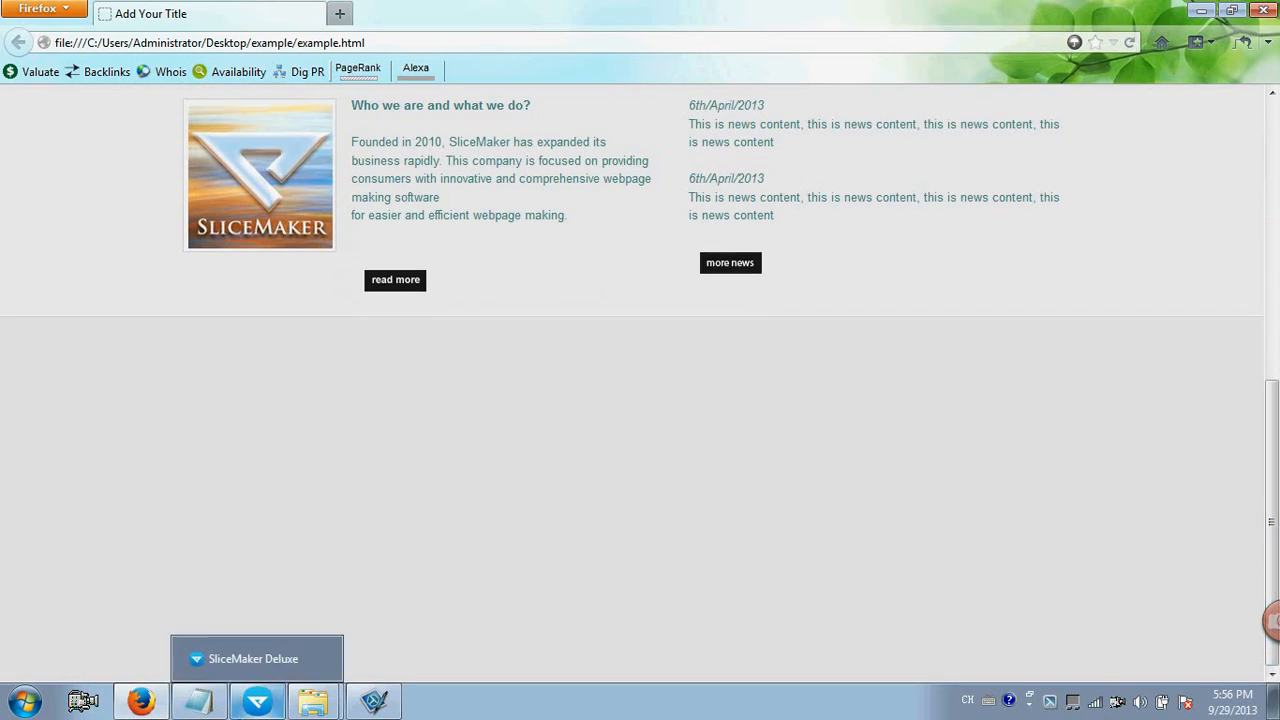
{"action": "left_click", "coordinate": [257, 701]}
In the second main section of the design image, draw a content container DIV and a nested DIV around the "Why Choose Us?" column.
{"action": "left_click", "coordinate": [86, 86]}
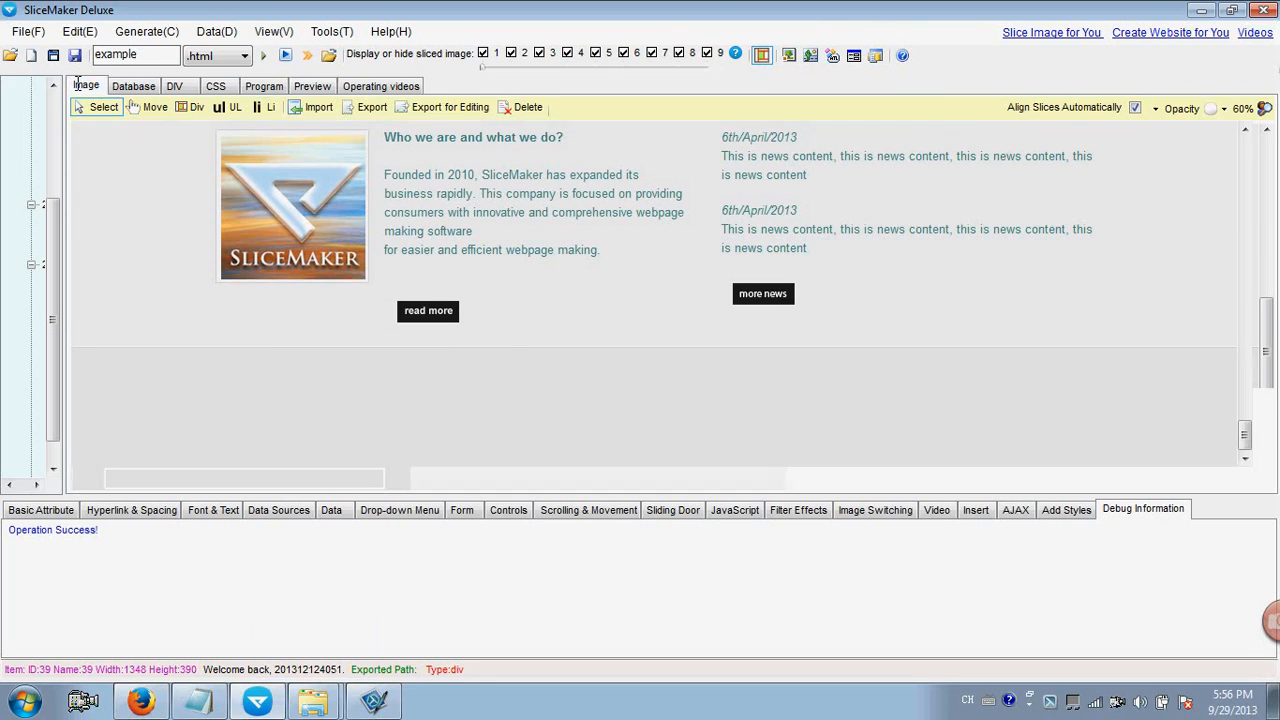
{"action": "left_click", "coordinate": [191, 107]}
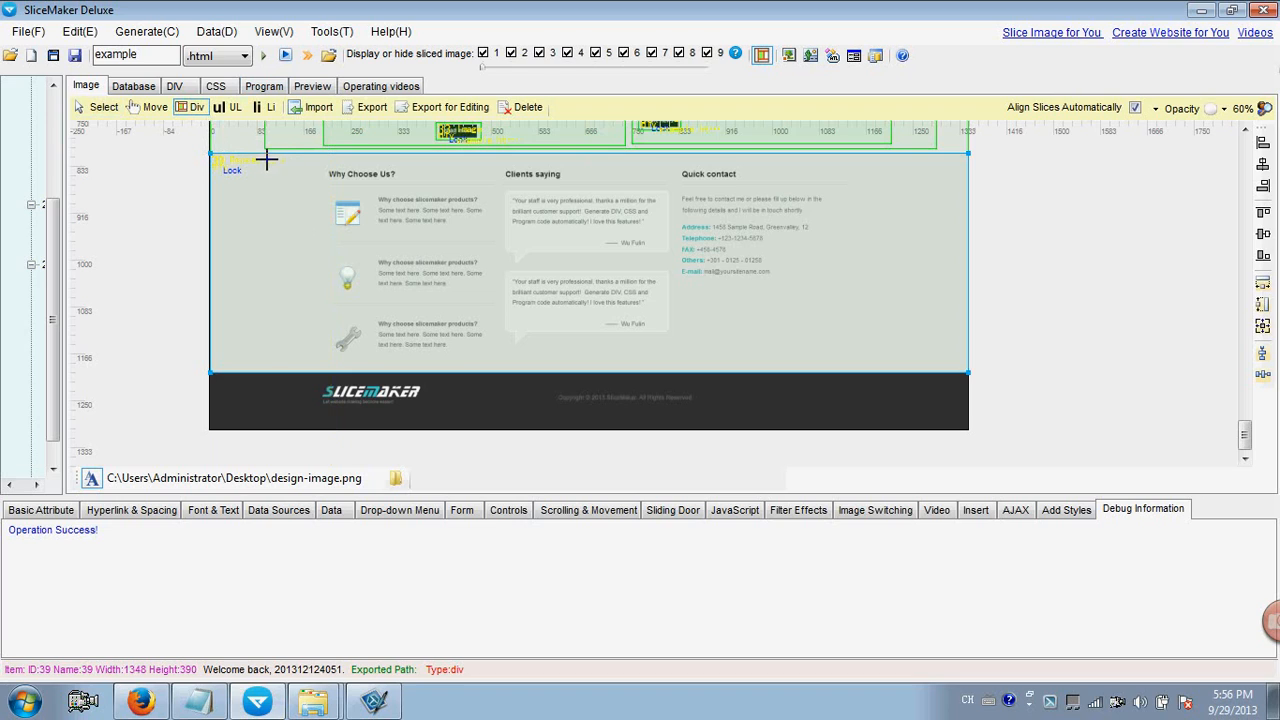
{"action": "left_click_drag", "start_coordinate": [294, 163], "coordinate": [946, 370]}
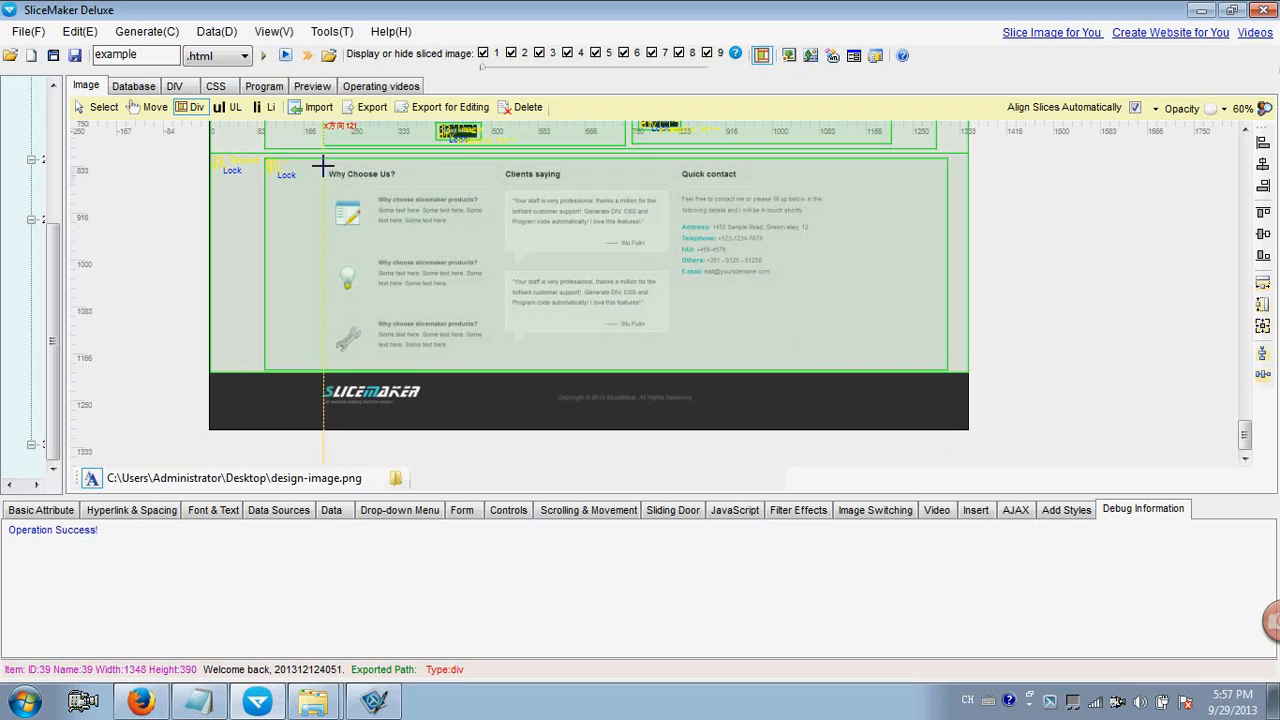
{"action": "left_click_drag", "start_coordinate": [323, 167], "coordinate": [499, 364]}
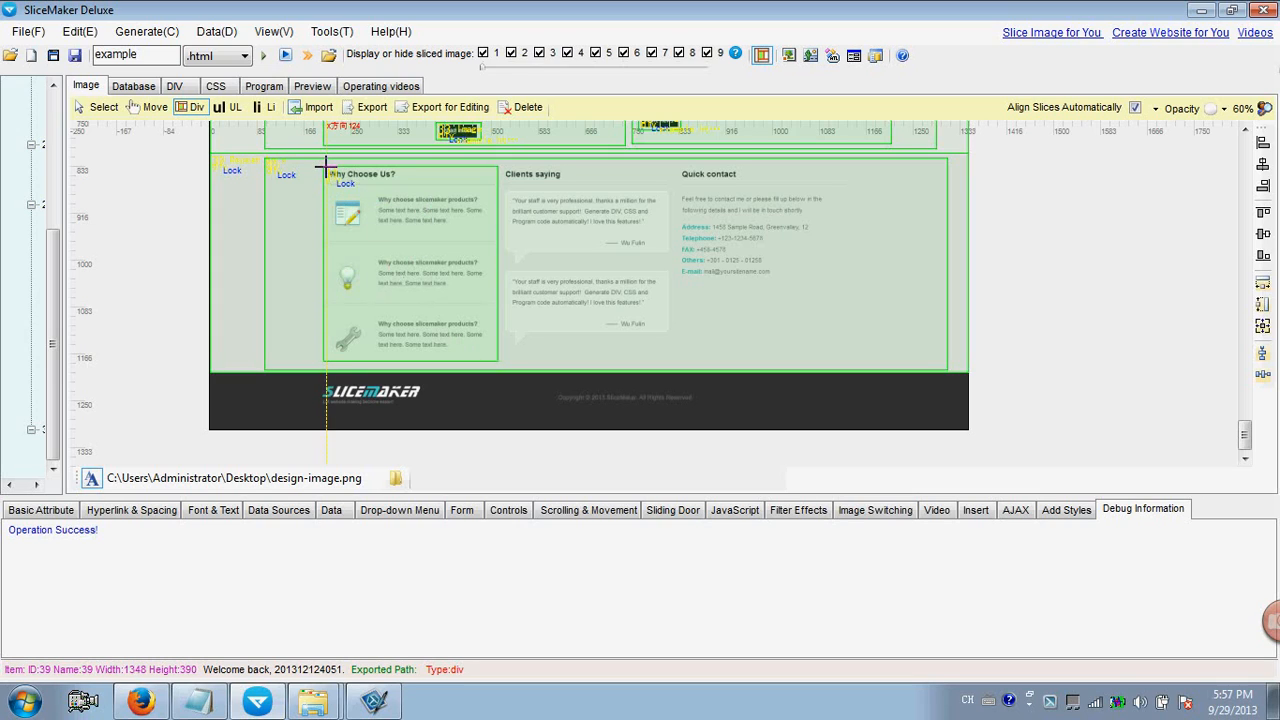
Draw a DIV about 142 by 25 px around the first column's heading and give it the text "Why Choose Us?".
{"action": "left_click_drag", "start_coordinate": [325, 167], "coordinate": [407, 182]}
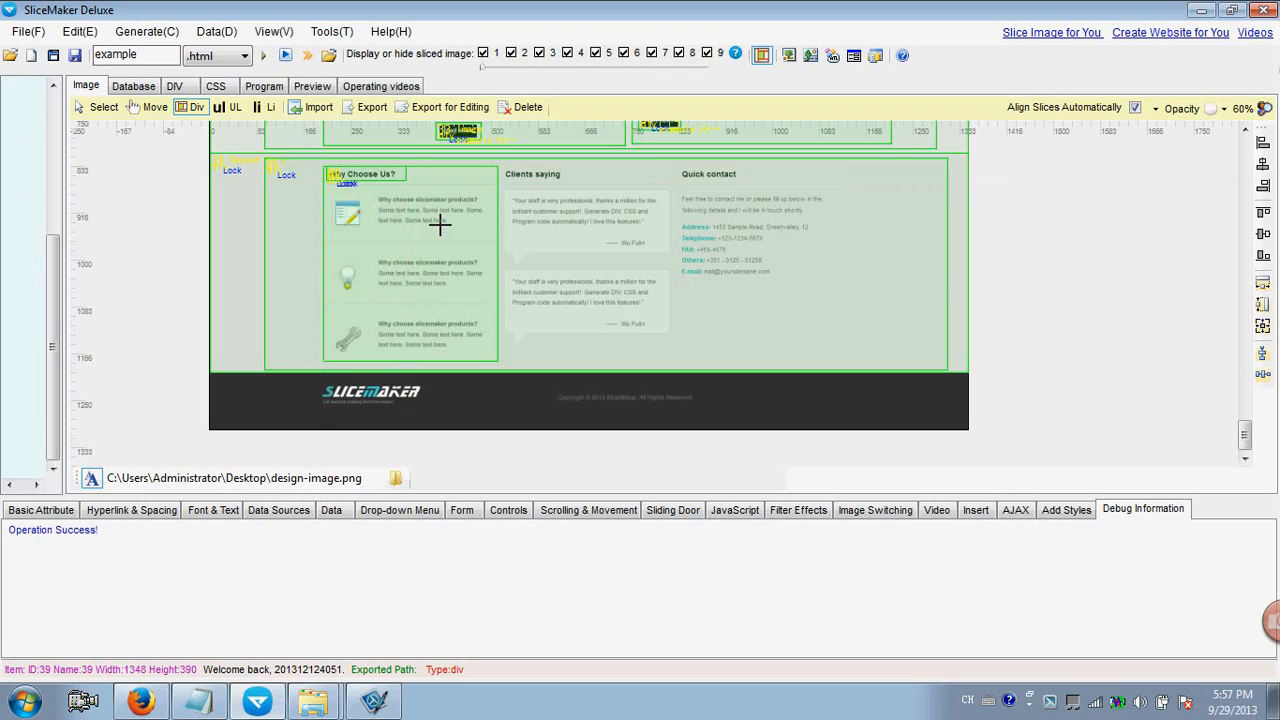
{"action": "left_click", "coordinate": [100, 110]}
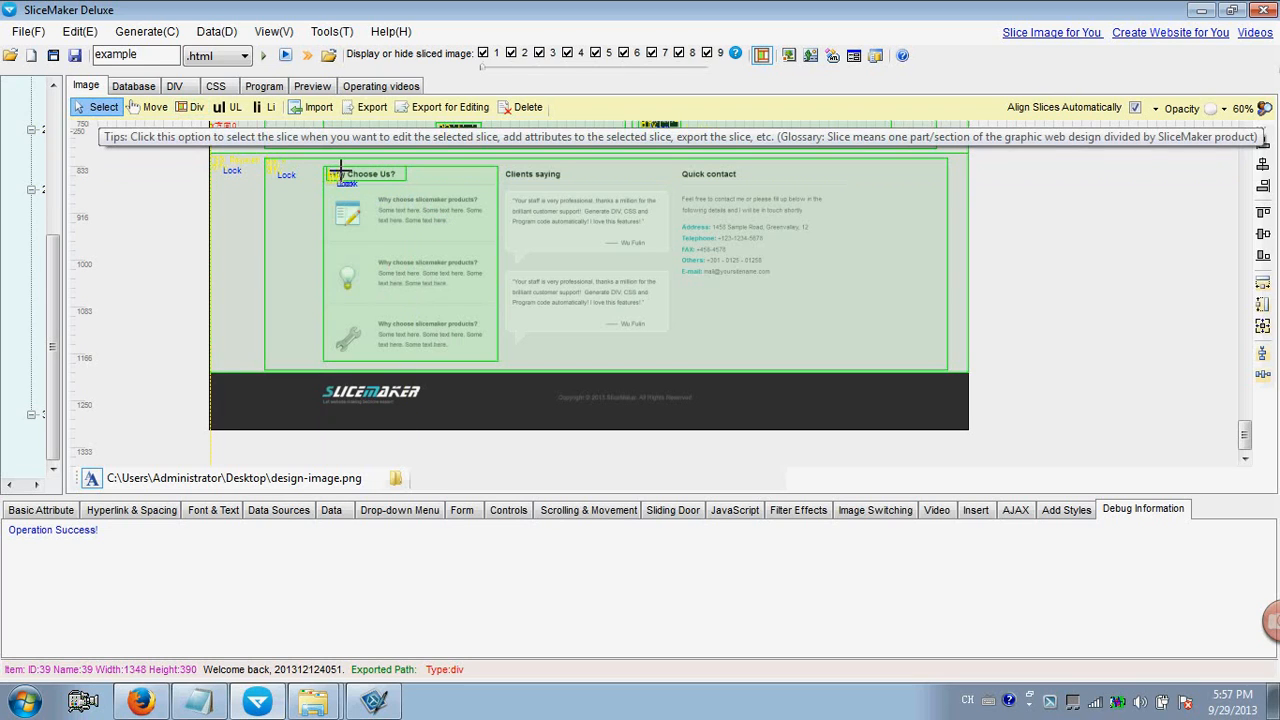
{"action": "left_click", "coordinate": [385, 175]}
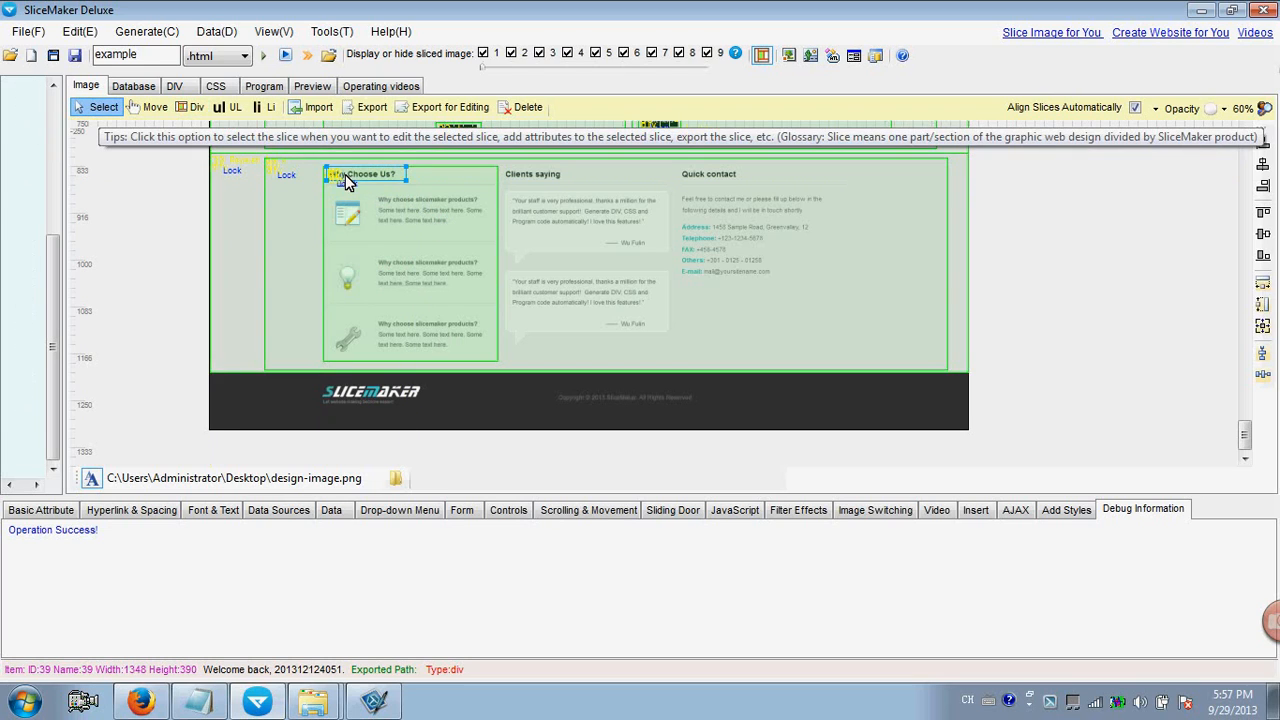
{"action": "left_click", "coordinate": [216, 510]}
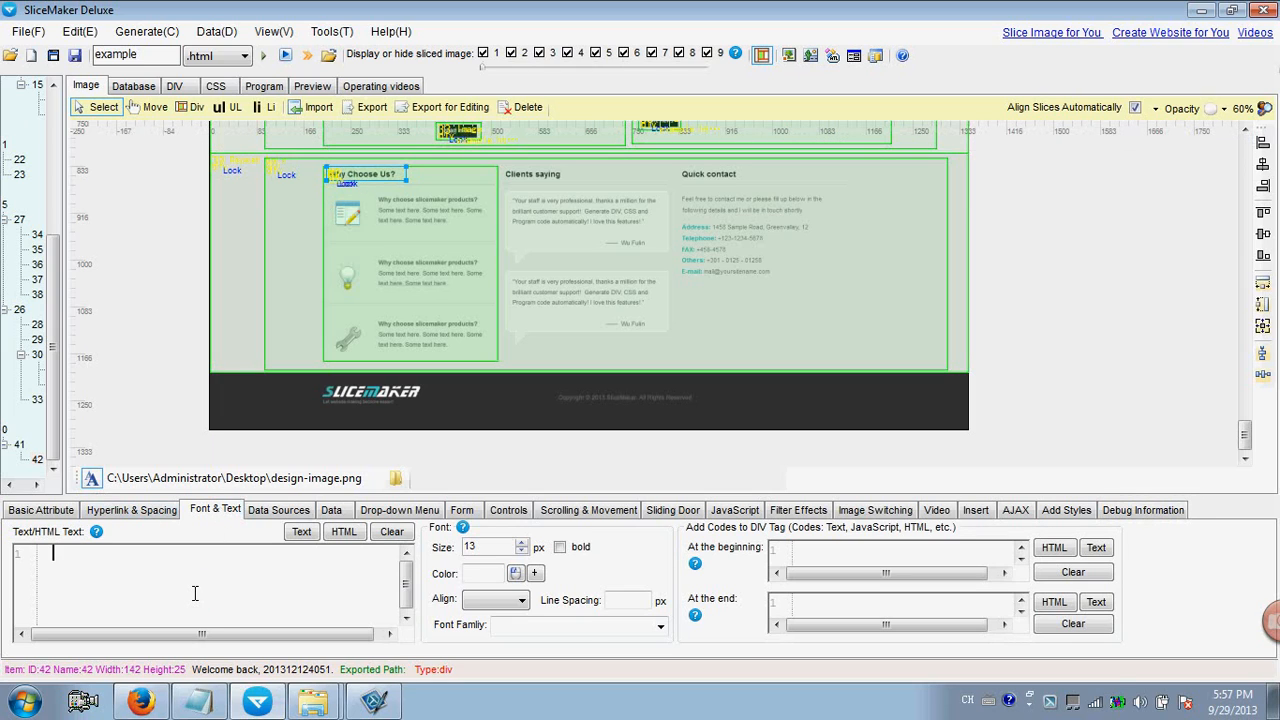
{"action": "type", "text": "Why Choose Us?"}
Format the "Why Choose Us?" heading as bold 16 px text in dark red #400000 with the Arial, 'Times New Roman', Times, serif font family.
{"action": "double_click", "coordinate": [469, 547]}
{"action": "type", "text": "16"}
{"action": "left_click", "coordinate": [515, 573]}
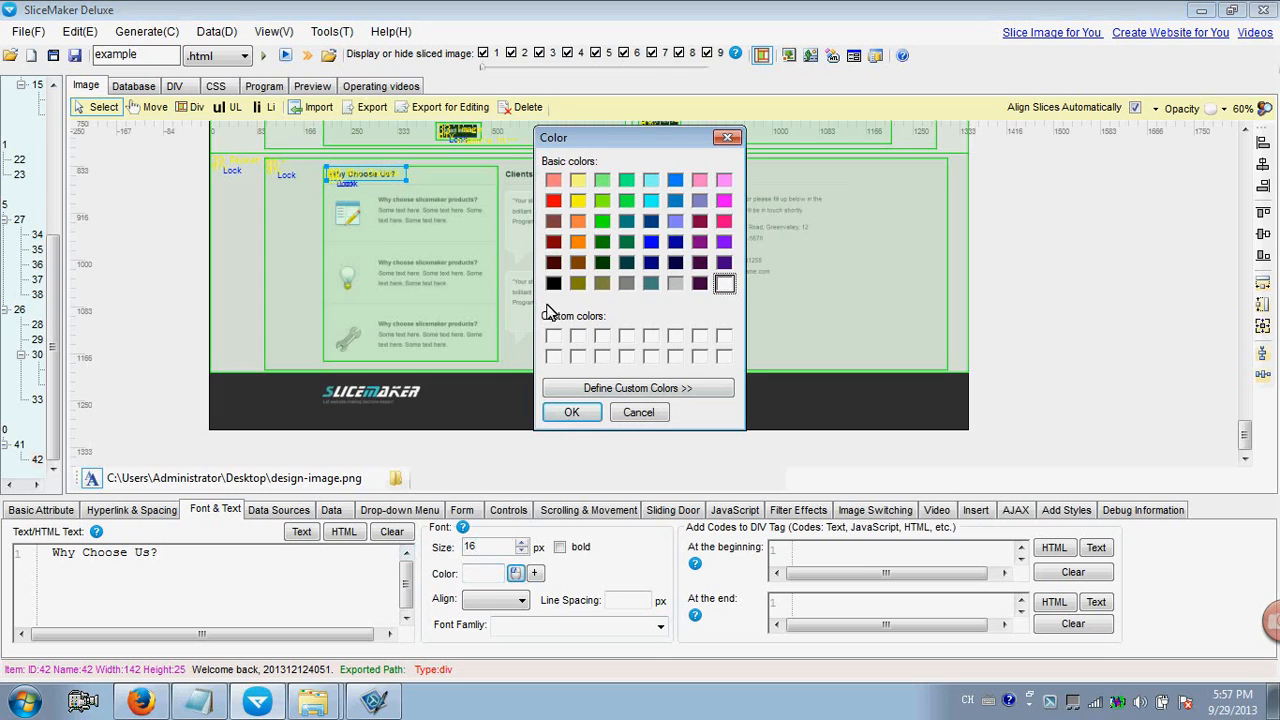
{"action": "left_click", "coordinate": [553, 264]}
{"action": "left_click", "coordinate": [572, 412]}
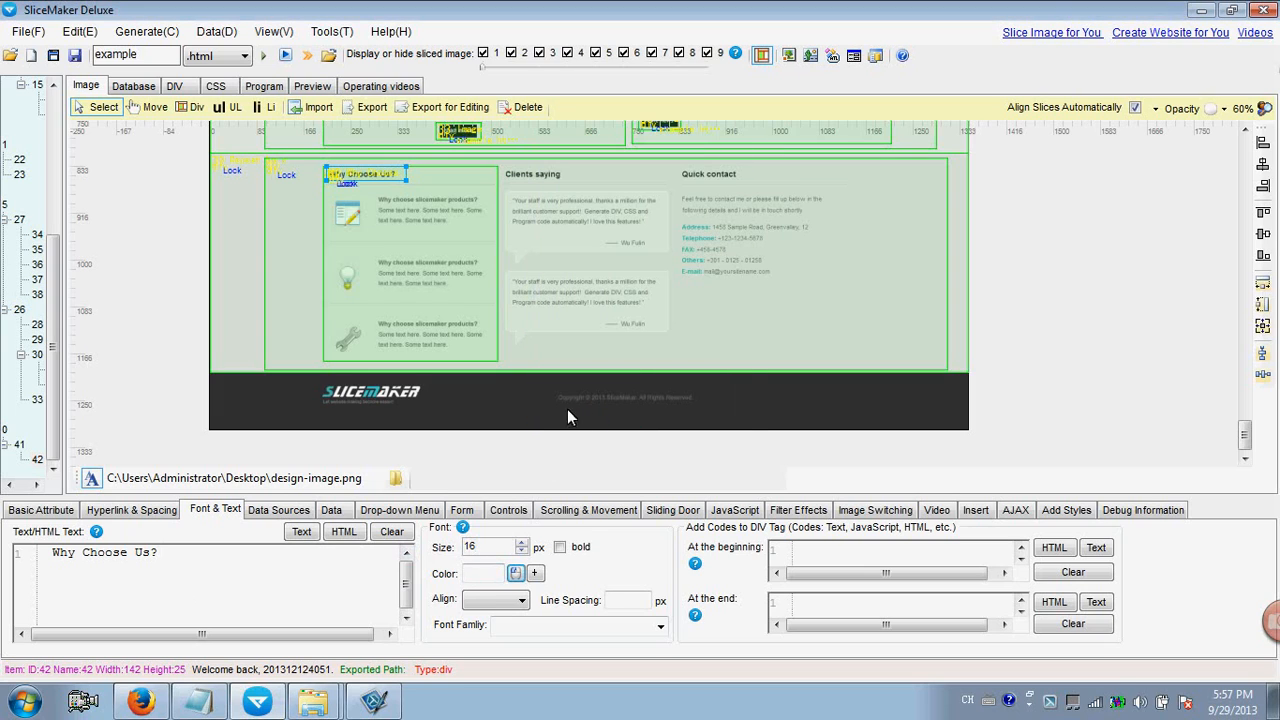
{"action": "left_click", "coordinate": [660, 625]}
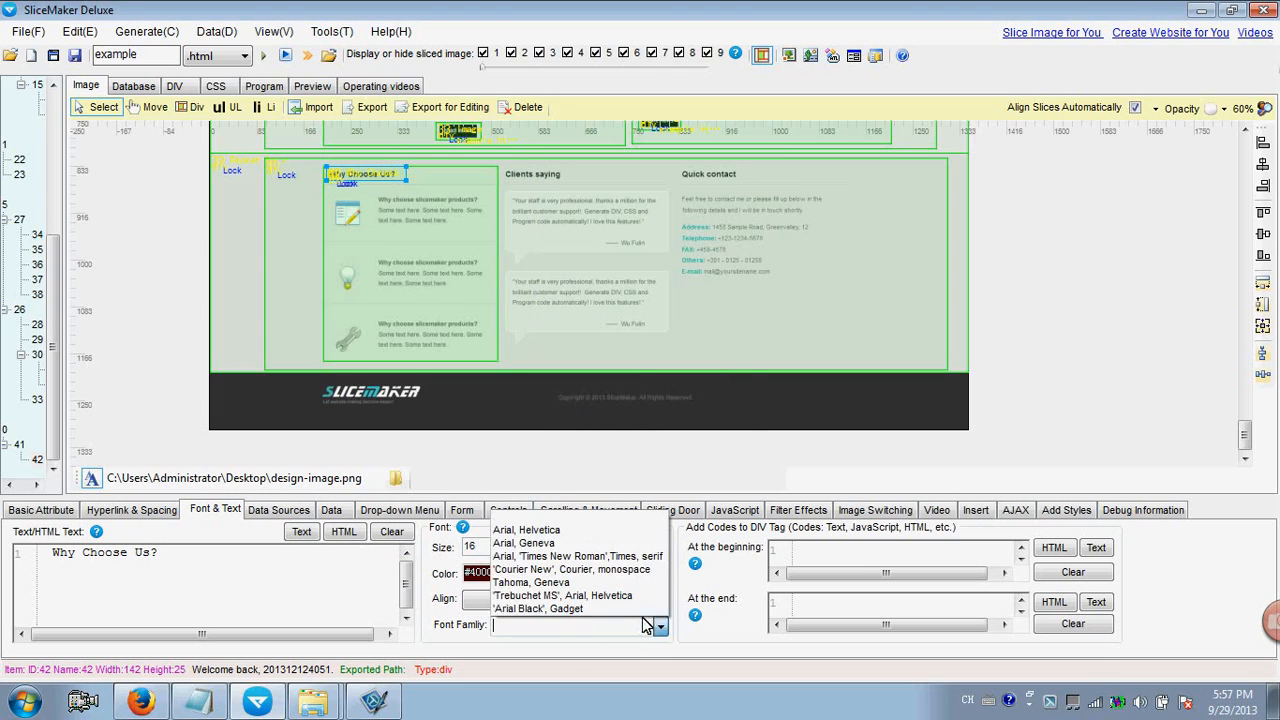
{"action": "left_click", "coordinate": [565, 557]}
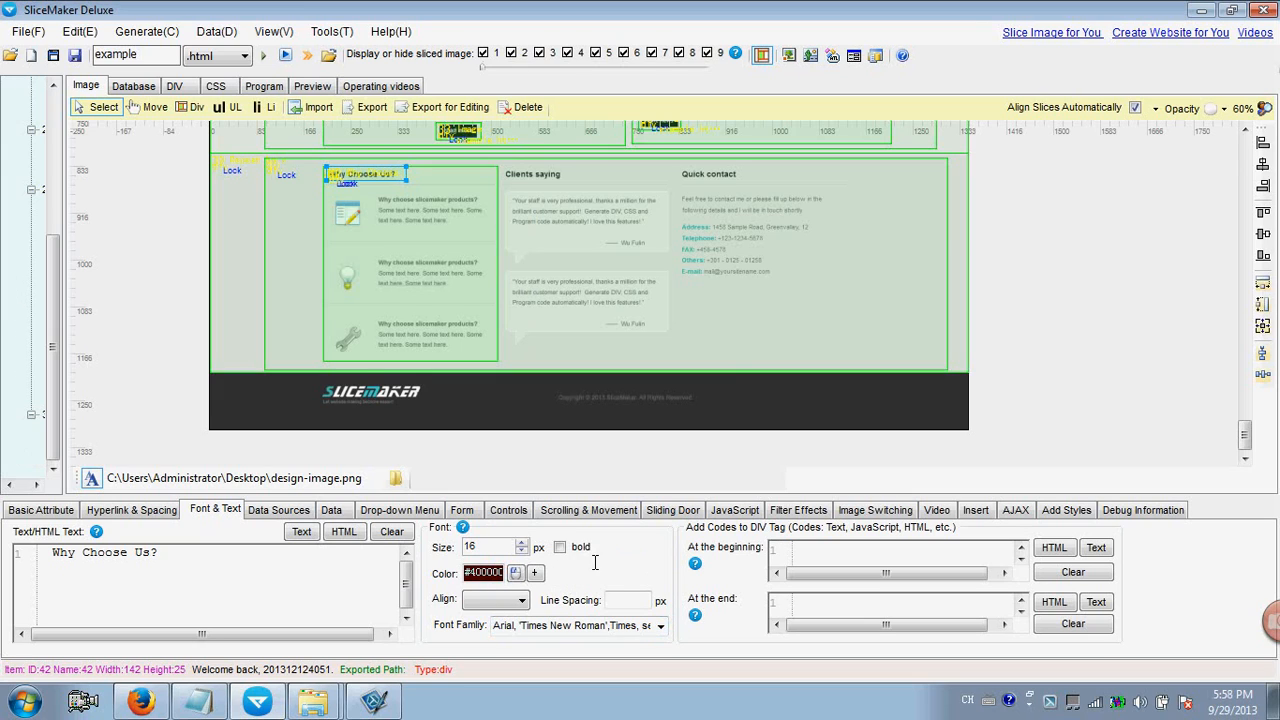
Regenerate the page with the "Why Choose Us?" heading and export all its files to the Desktop example folder.
{"action": "left_click", "coordinate": [263, 55]}
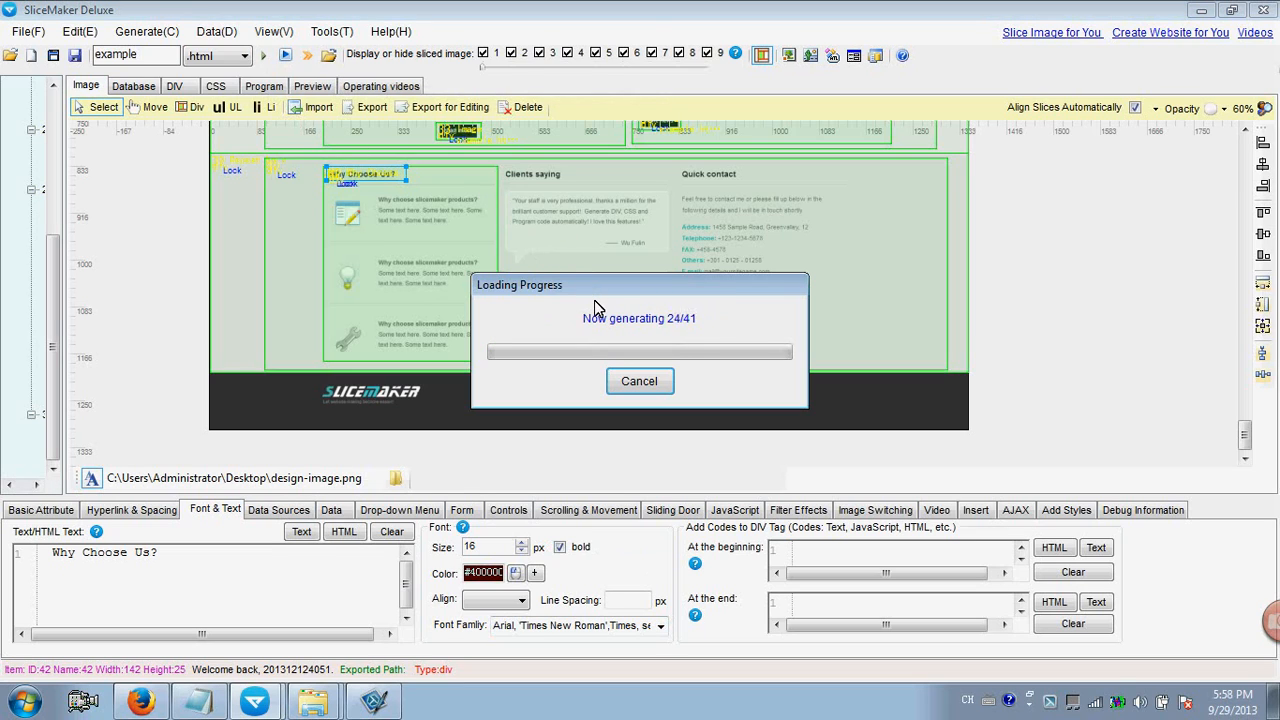
{"action": "left_click", "coordinate": [704, 421]}
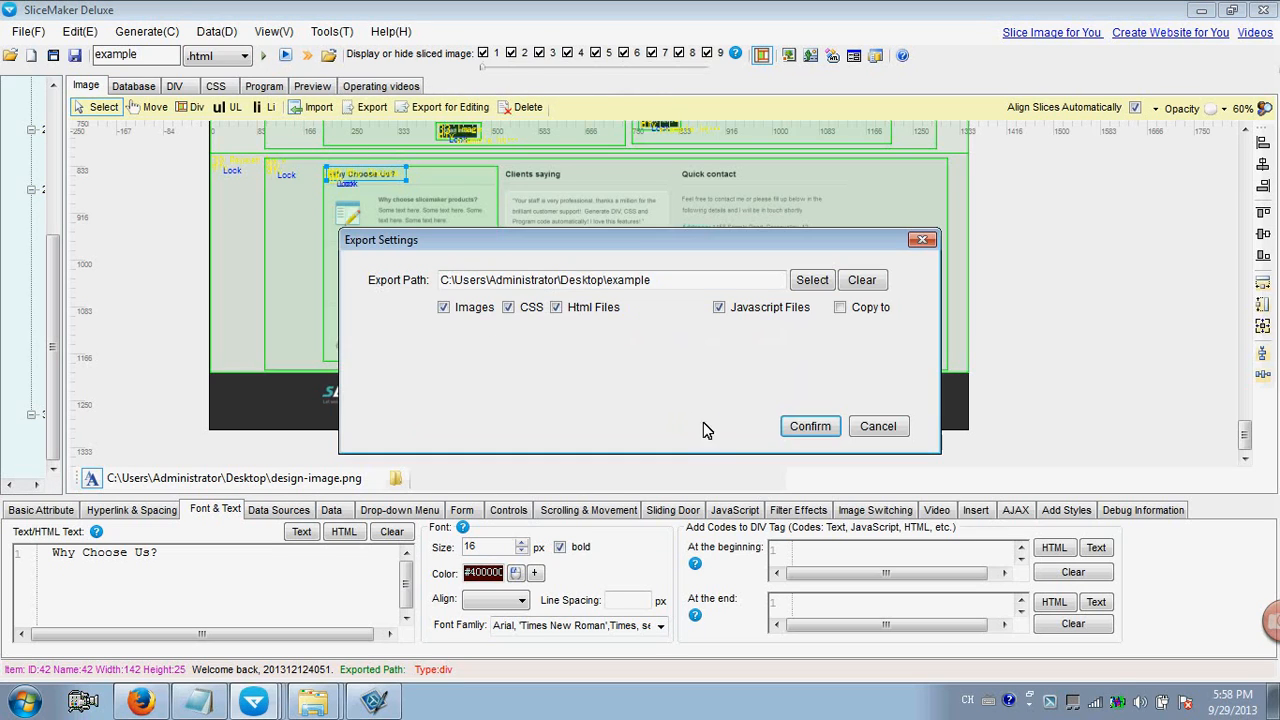
{"action": "left_click", "coordinate": [805, 426]}
{"action": "left_click", "coordinate": [700, 414]}
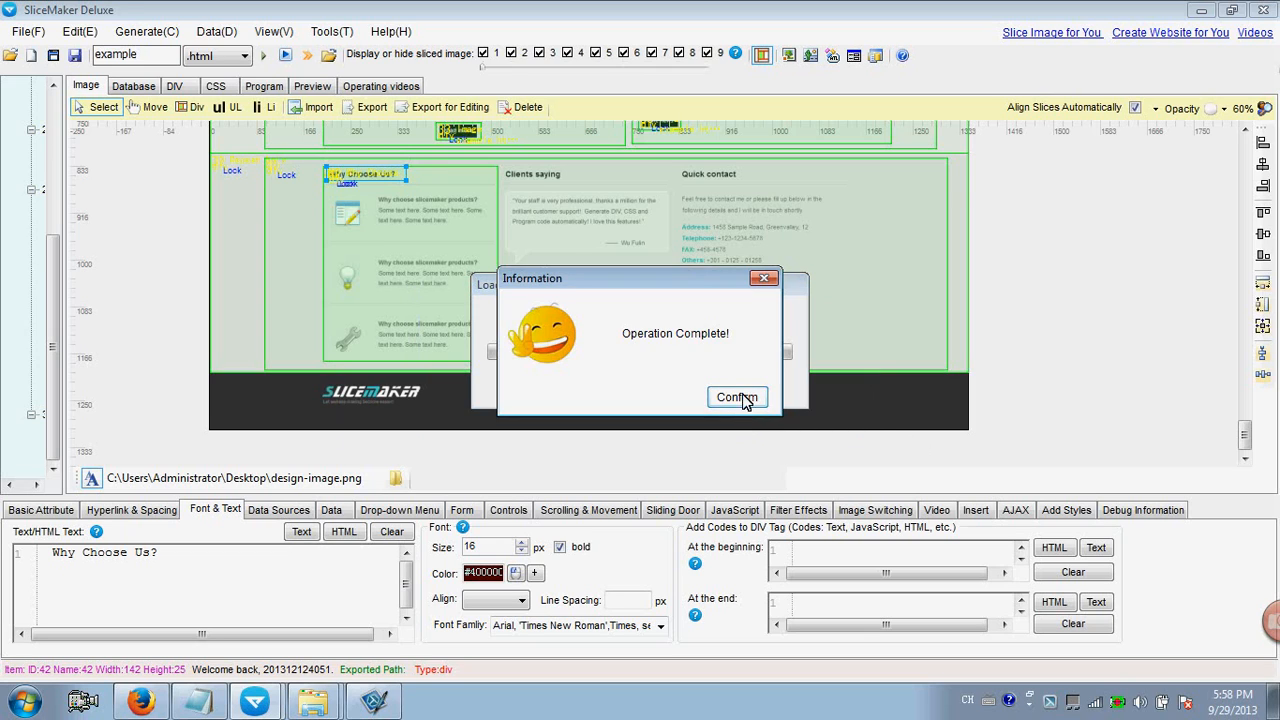
{"action": "left_click", "coordinate": [743, 398]}
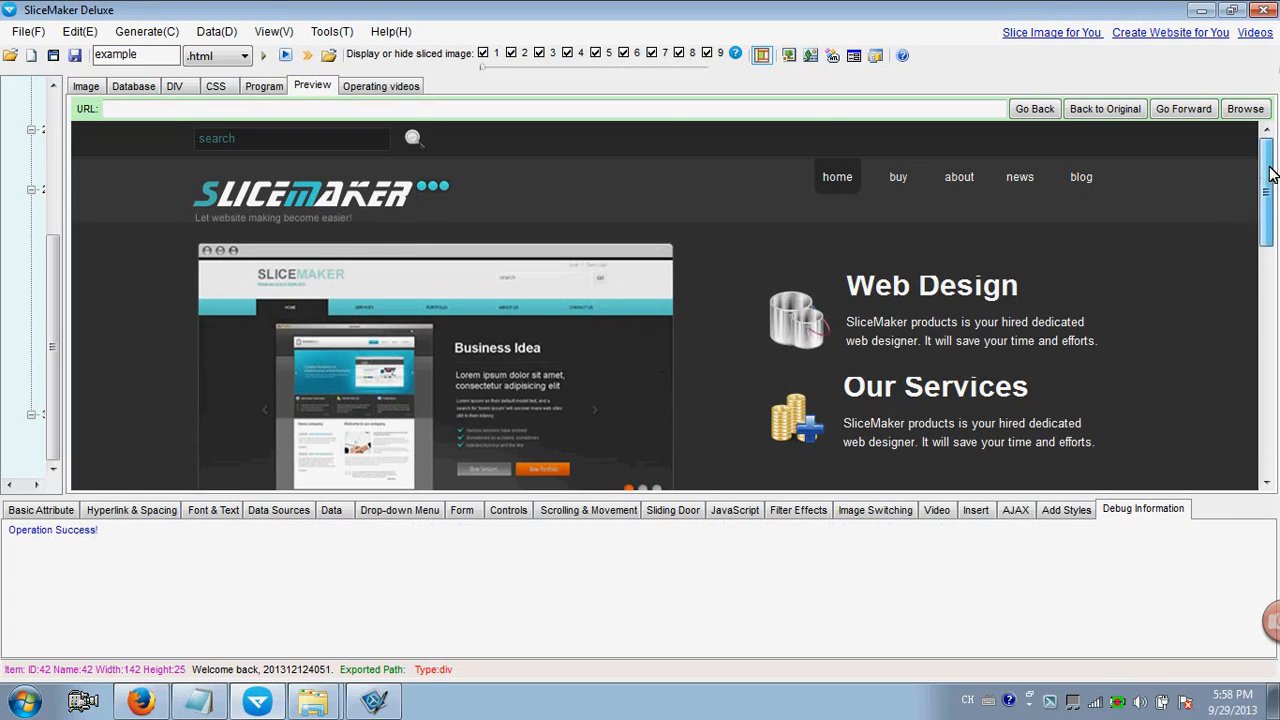
Check the "Why Choose Us?" heading in the preview and in Firefox, and return to SliceMaker.
{"action": "left_click_drag", "start_coordinate": [1266, 160], "coordinate": [1268, 380]}
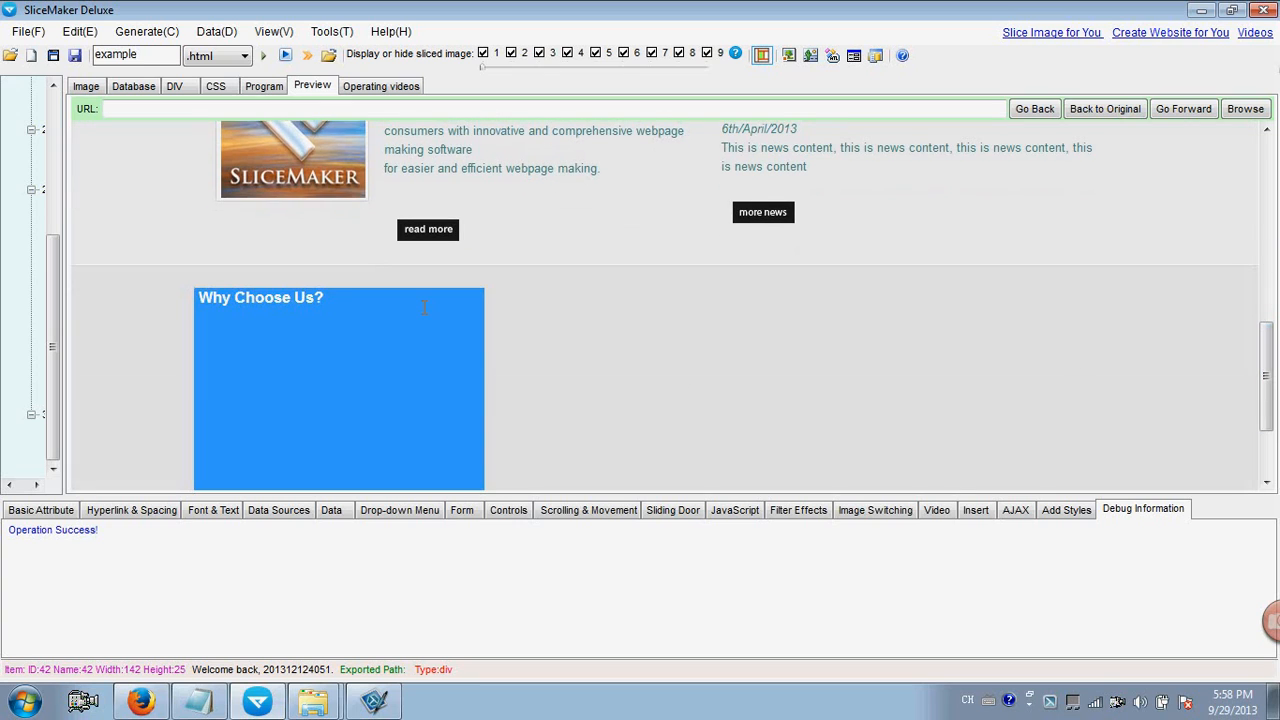
{"action": "left_click", "coordinate": [141, 701]}
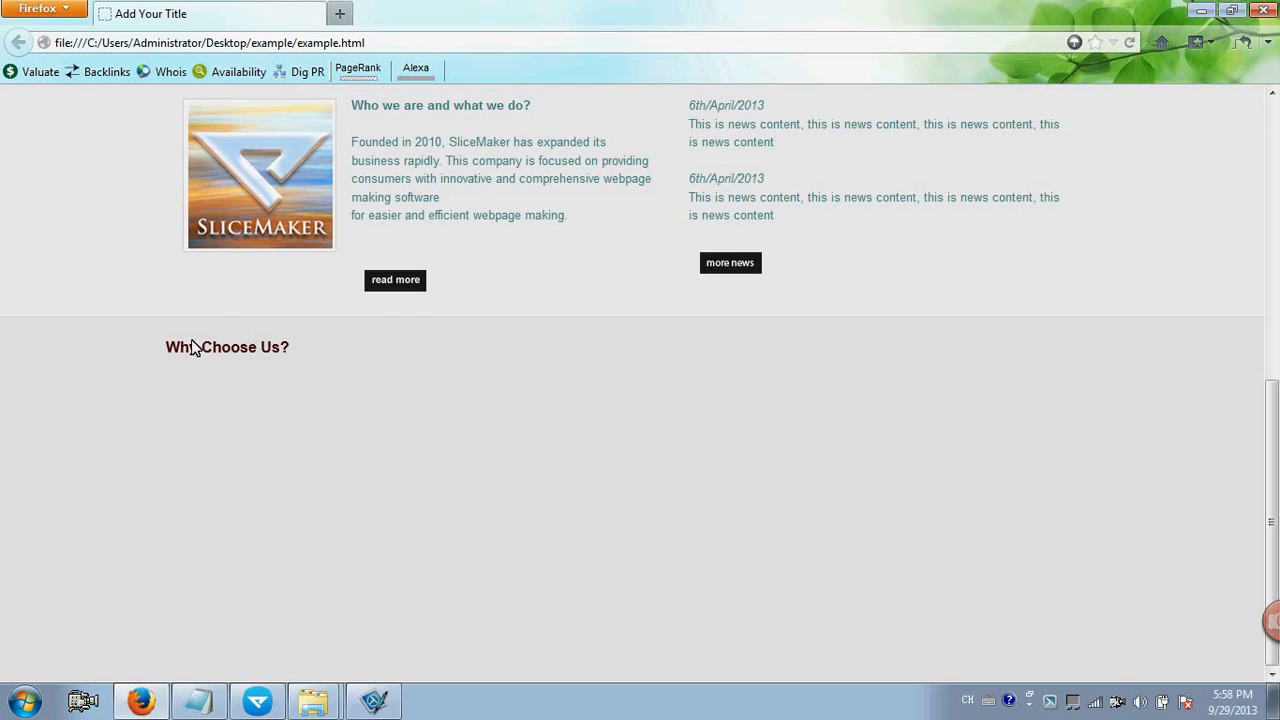
{"action": "left_click_drag", "start_coordinate": [168, 348], "coordinate": [327, 346]}
{"action": "mouse_move", "coordinate": [258, 701]}
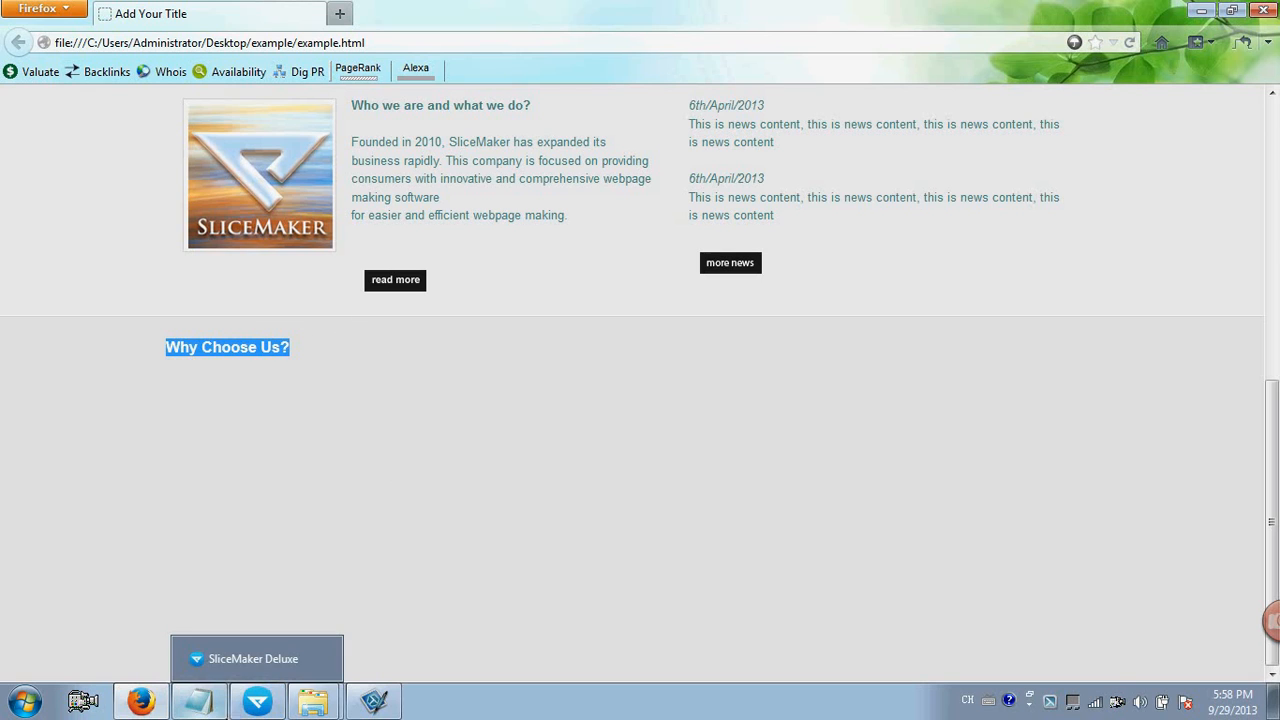
{"action": "left_click", "coordinate": [257, 652]}
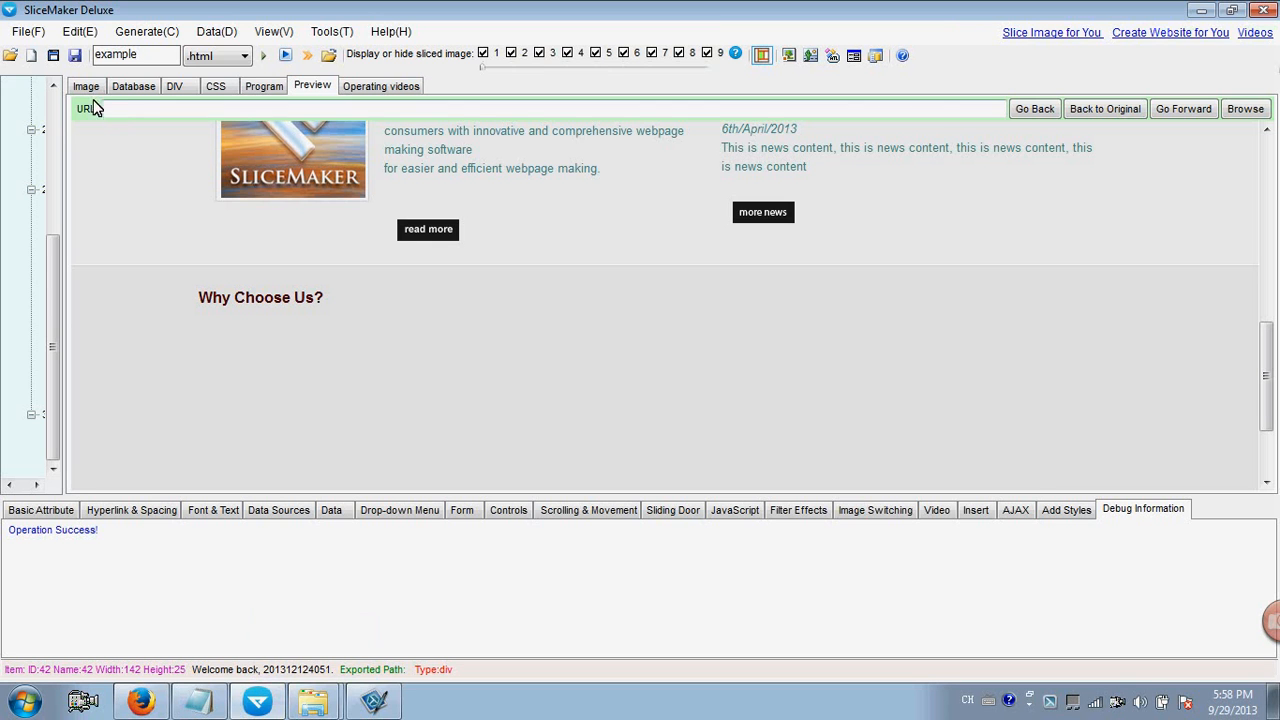
Draw a thin DIV across the width of the "Why Choose Us?" column, directly beneath its heading in the design image.
{"action": "left_click", "coordinate": [86, 86]}
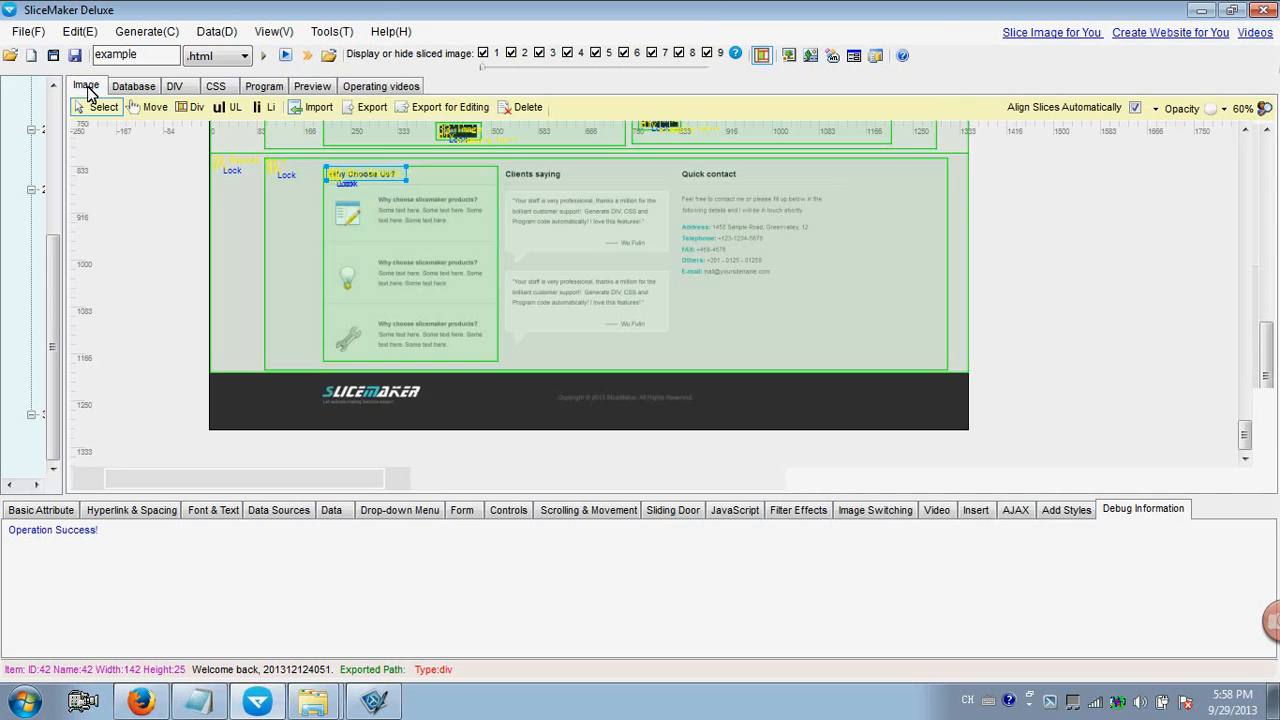
{"action": "left_click", "coordinate": [191, 107]}
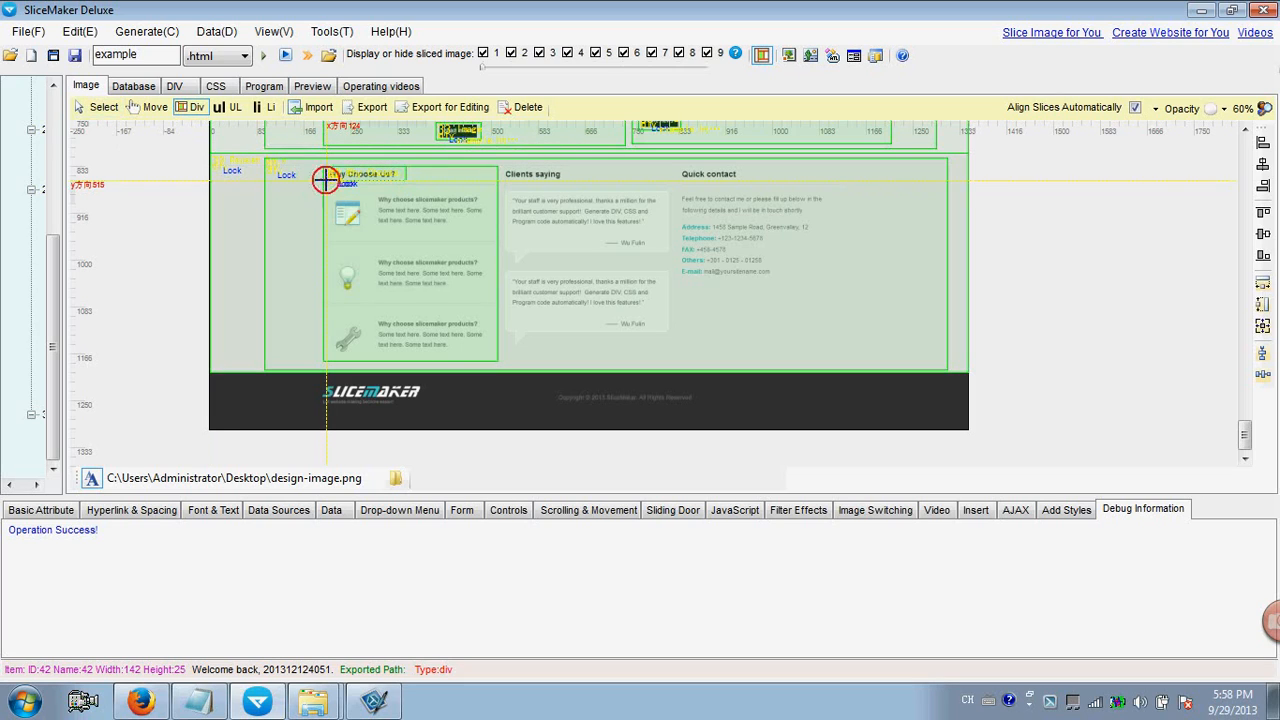
{"action": "left_click_drag", "start_coordinate": [325, 179], "coordinate": [496, 186]}
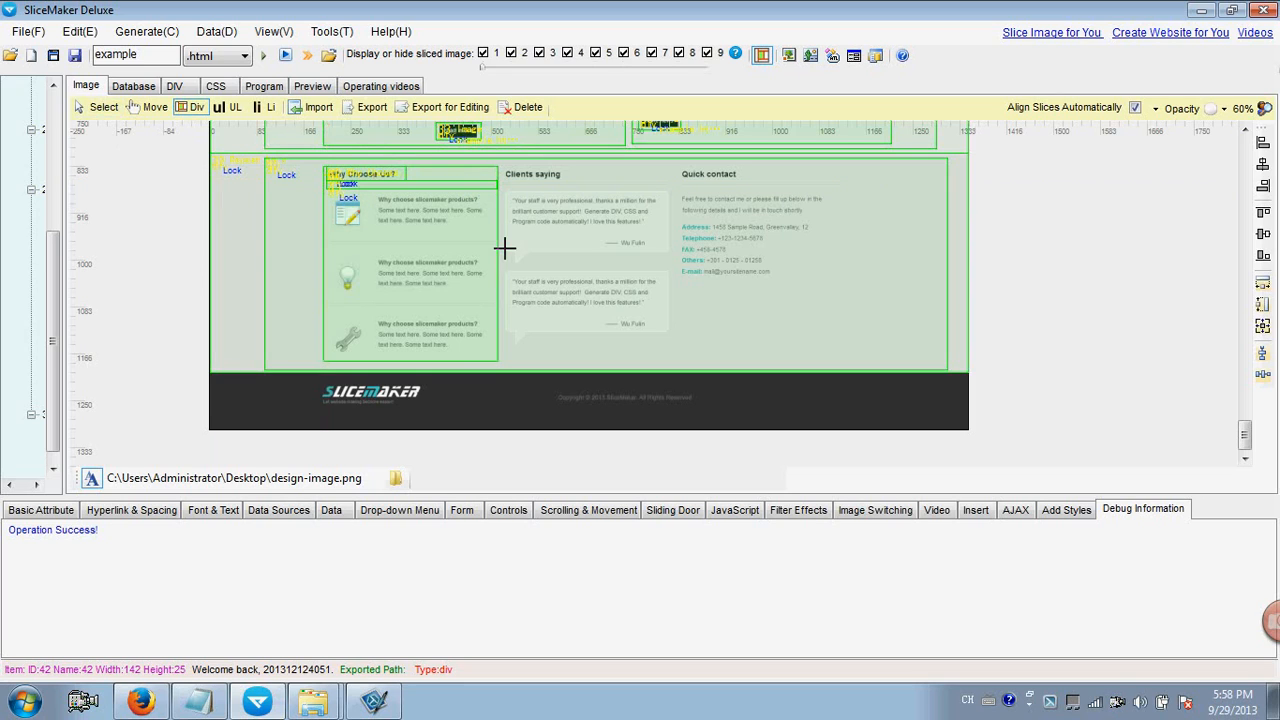
{"action": "left_click", "coordinate": [100, 107]}
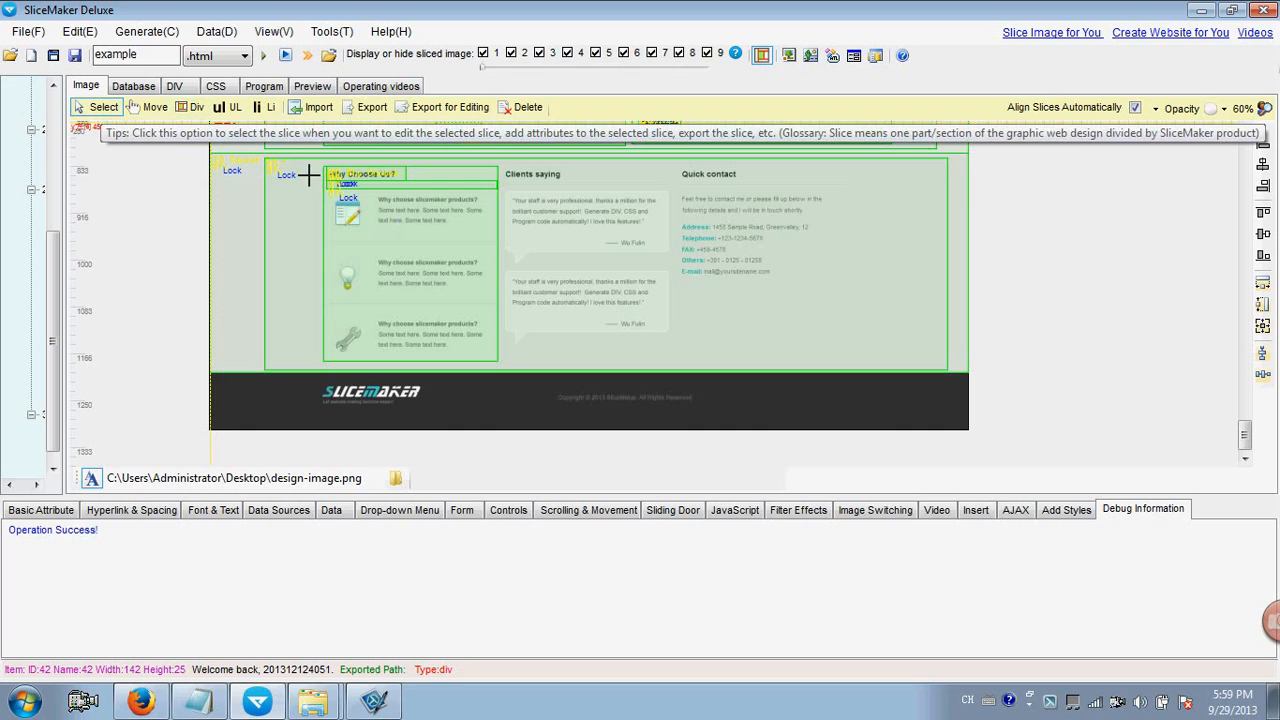
Mark the divider-line slice below the "Why Choose Us?" heading as a Background slice.
{"action": "left_click", "coordinate": [400, 188]}
{"action": "left_click", "coordinate": [41, 510]}
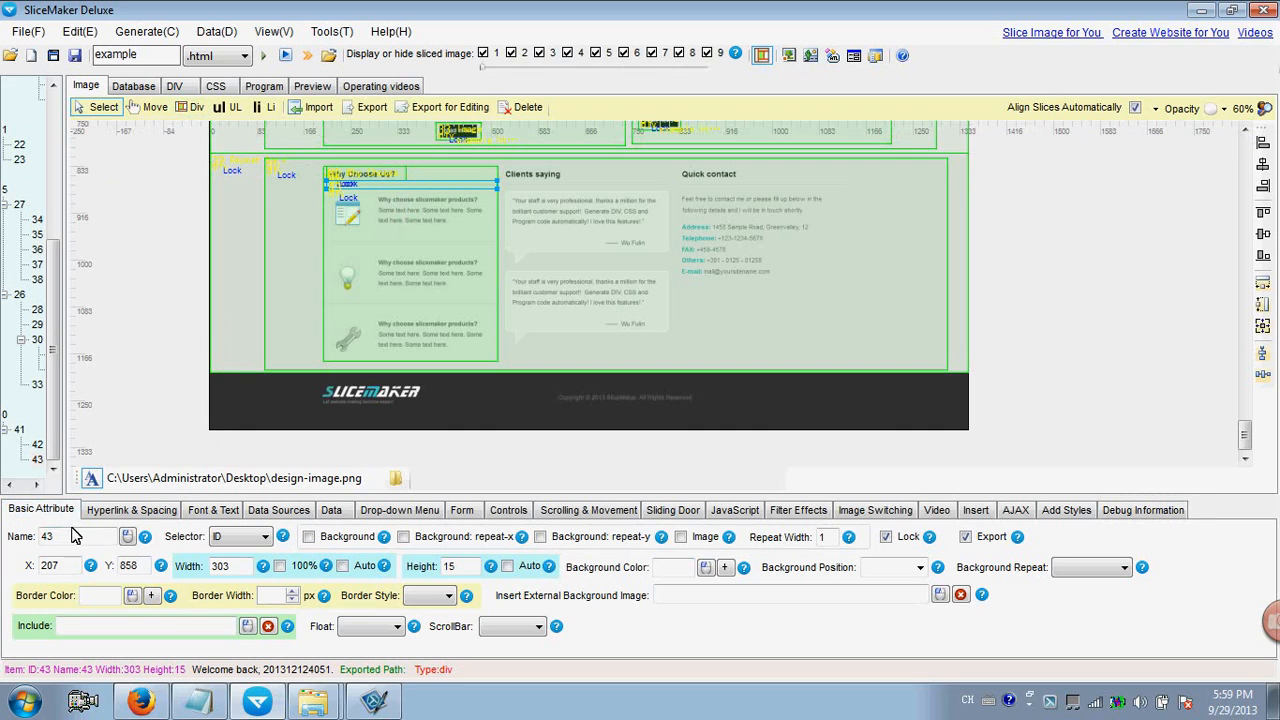
{"action": "left_click", "coordinate": [308, 537]}
Generate the DIV and CSS and export them to file, overwriting the existing example.html.
{"action": "left_click", "coordinate": [259, 57]}
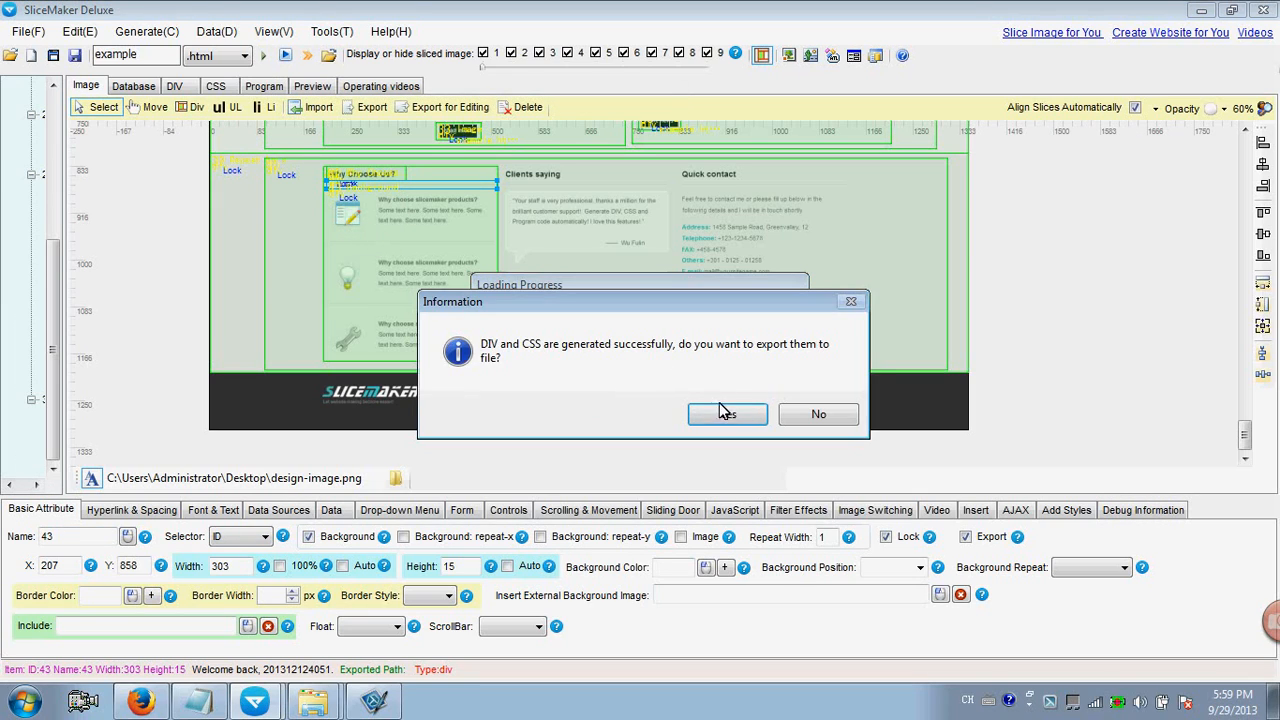
{"action": "left_click", "coordinate": [727, 412]}
{"action": "left_click", "coordinate": [810, 426]}
{"action": "left_click", "coordinate": [731, 420]}
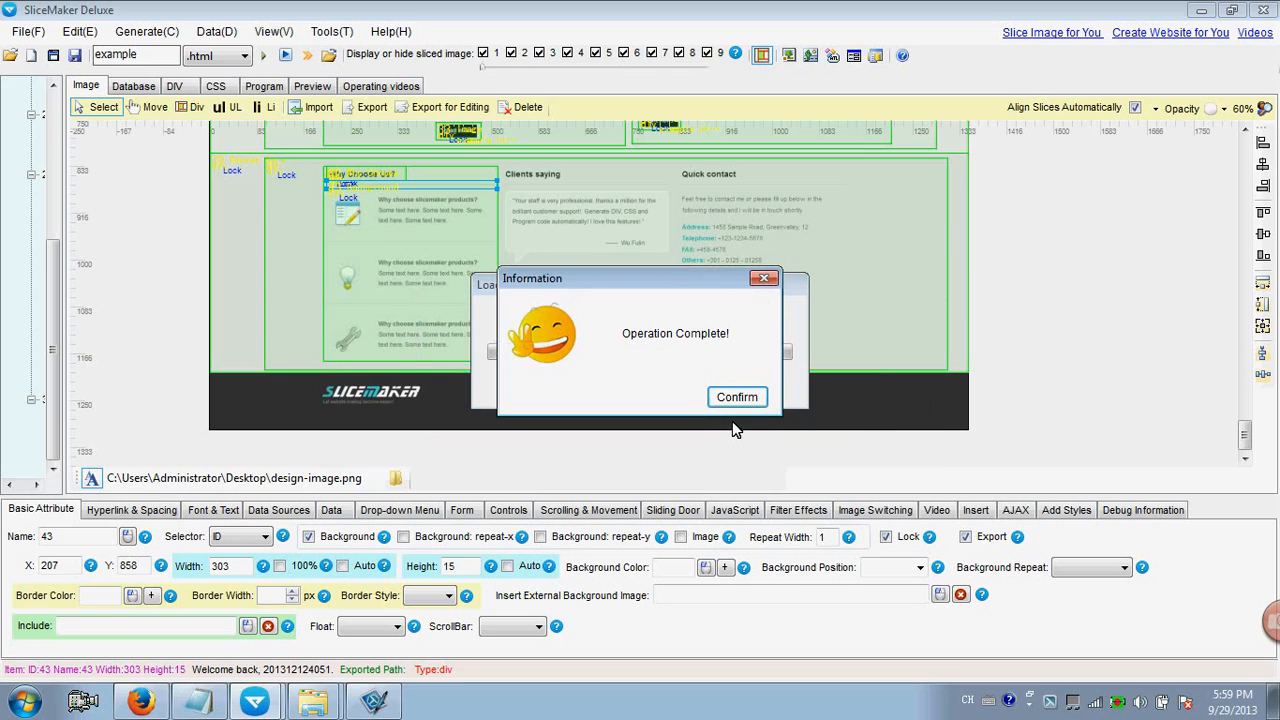
{"action": "left_click", "coordinate": [740, 393]}
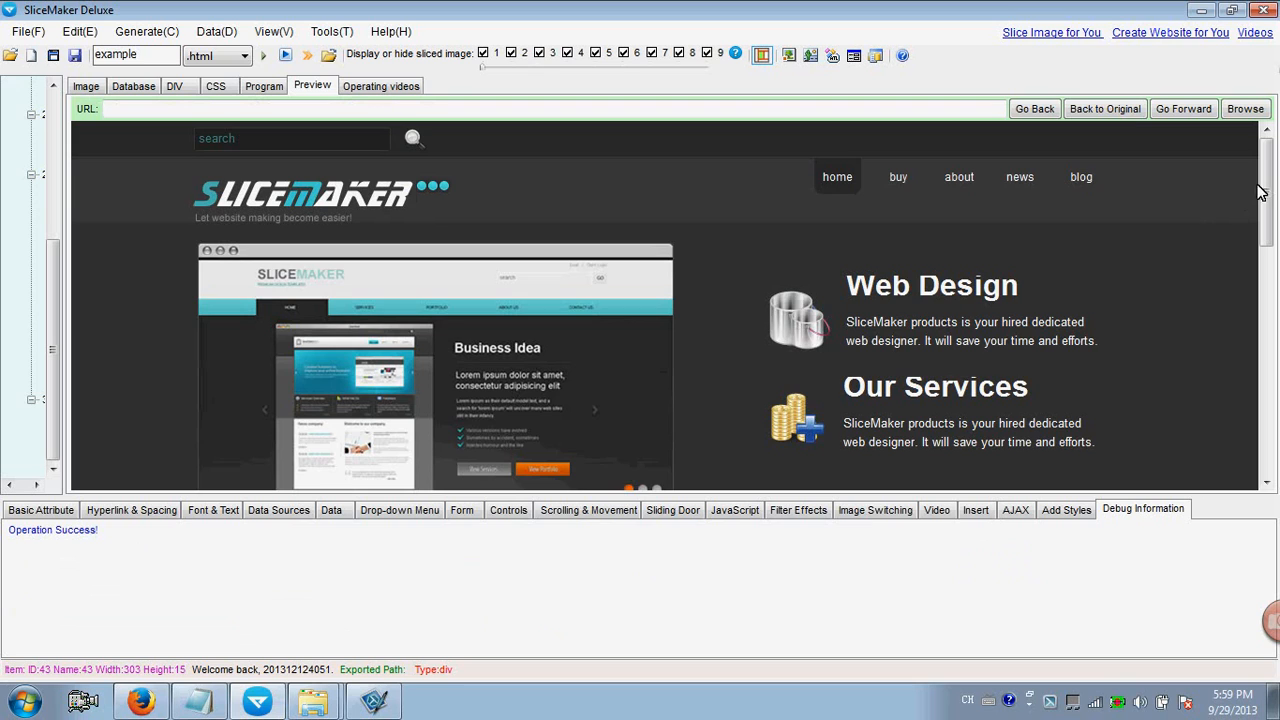
Check the divider line under "Why Choose Us?" in the preview and in the reloaded Firefox page.
{"action": "scroll", "coordinate": [988, 369], "scroll_direction": "down", "scroll_amount": 10}
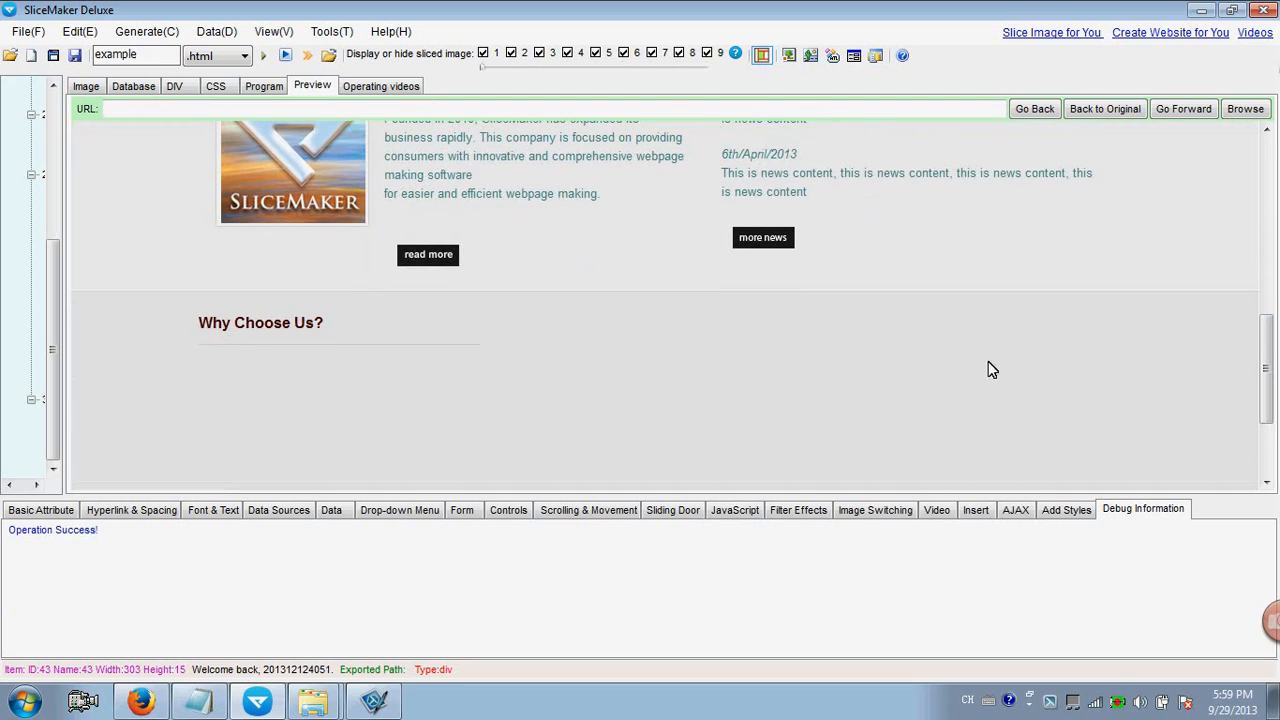
{"action": "mouse_move", "coordinate": [140, 700]}
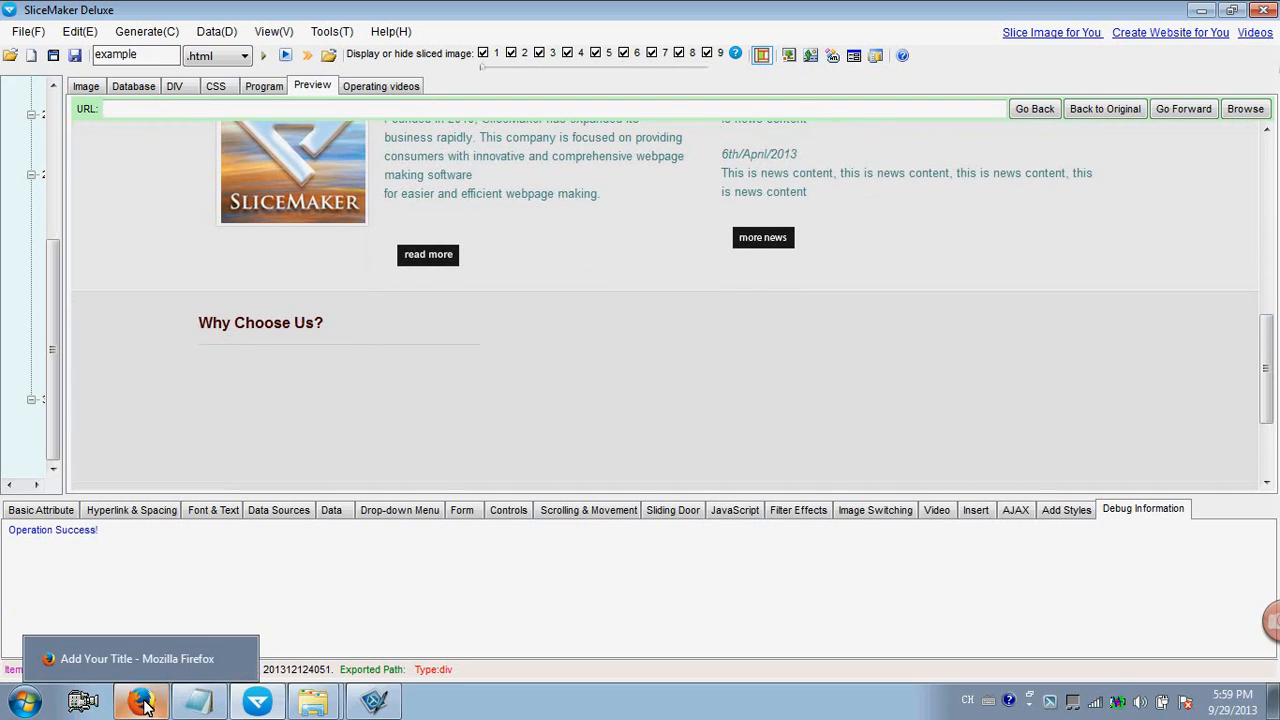
{"action": "left_click", "coordinate": [135, 648]}
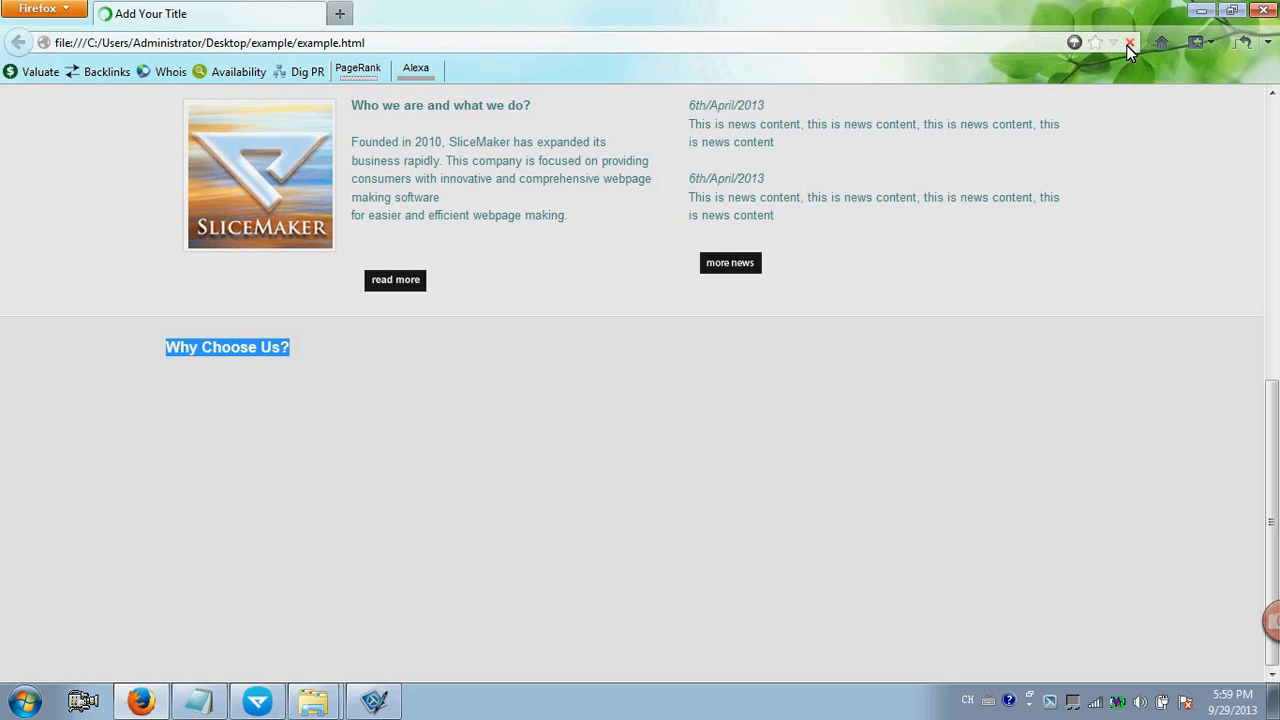
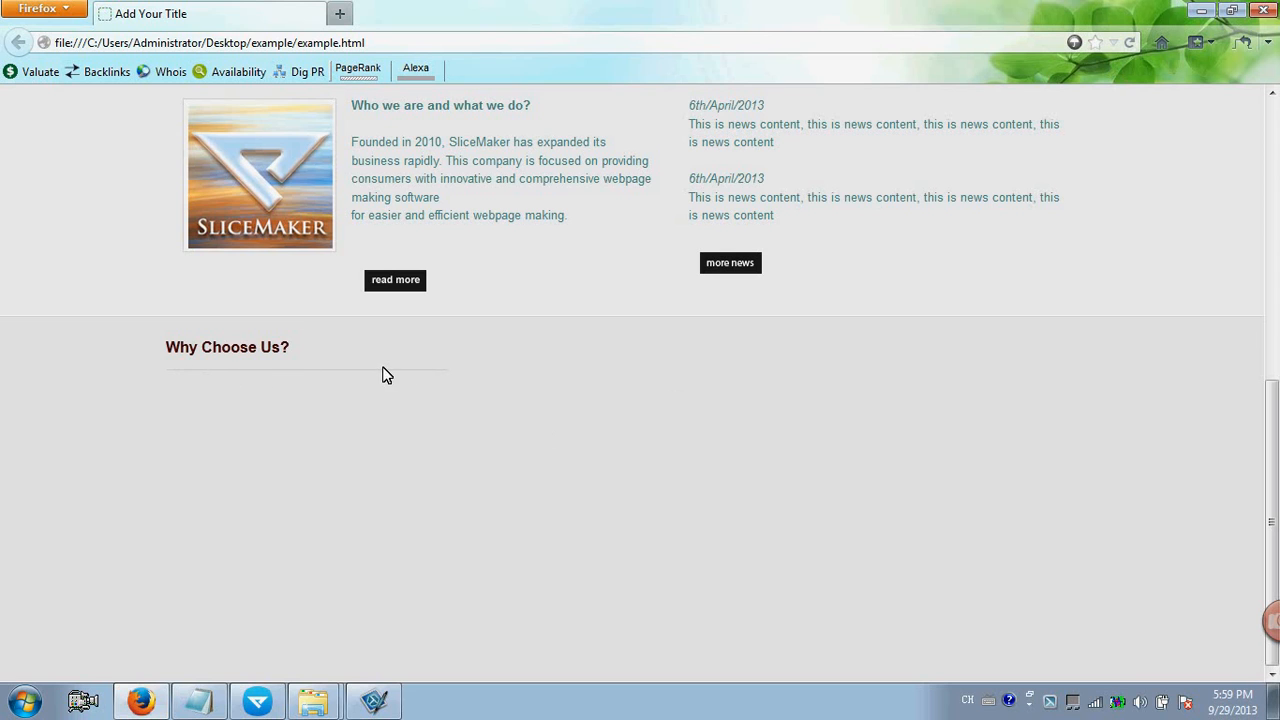
Back in SliceMaker's design image, draw Div slices around the first "Why Choose Us?" item, its icon (about 57 by 53 px) and its text (about 192 by 58 px).
{"action": "left_click", "coordinate": [257, 701]}
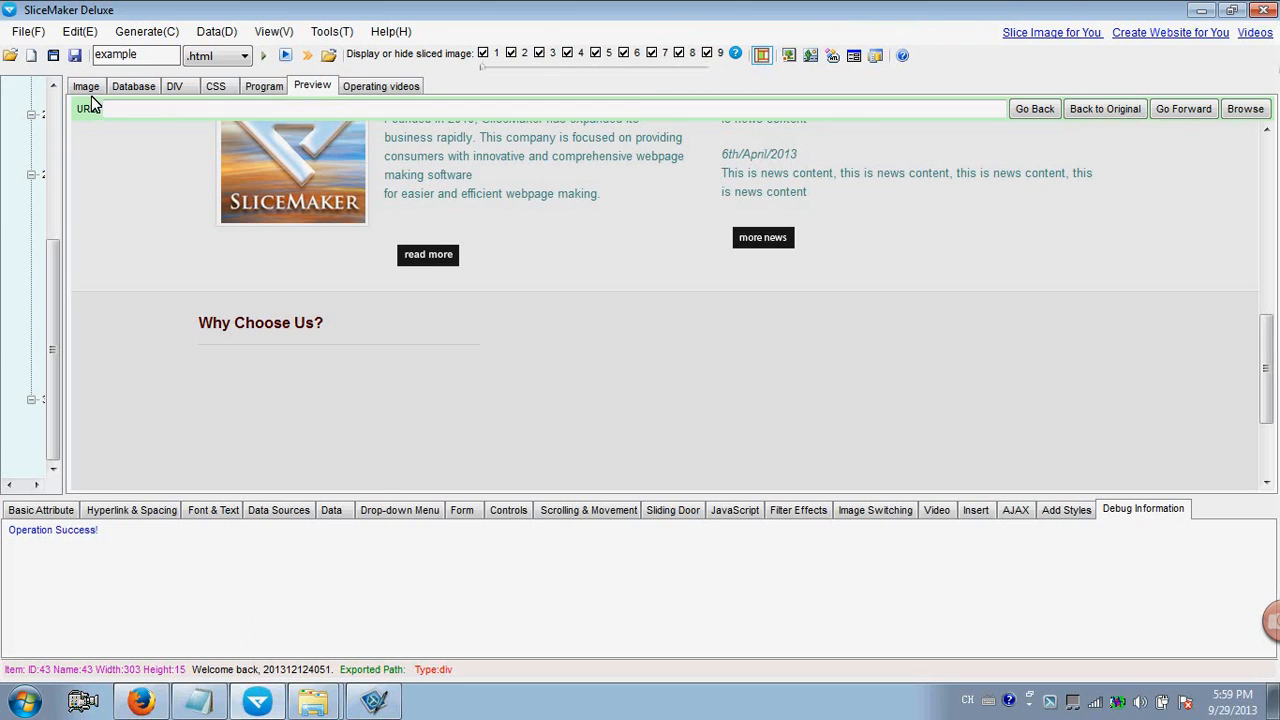
{"action": "left_click", "coordinate": [88, 88]}
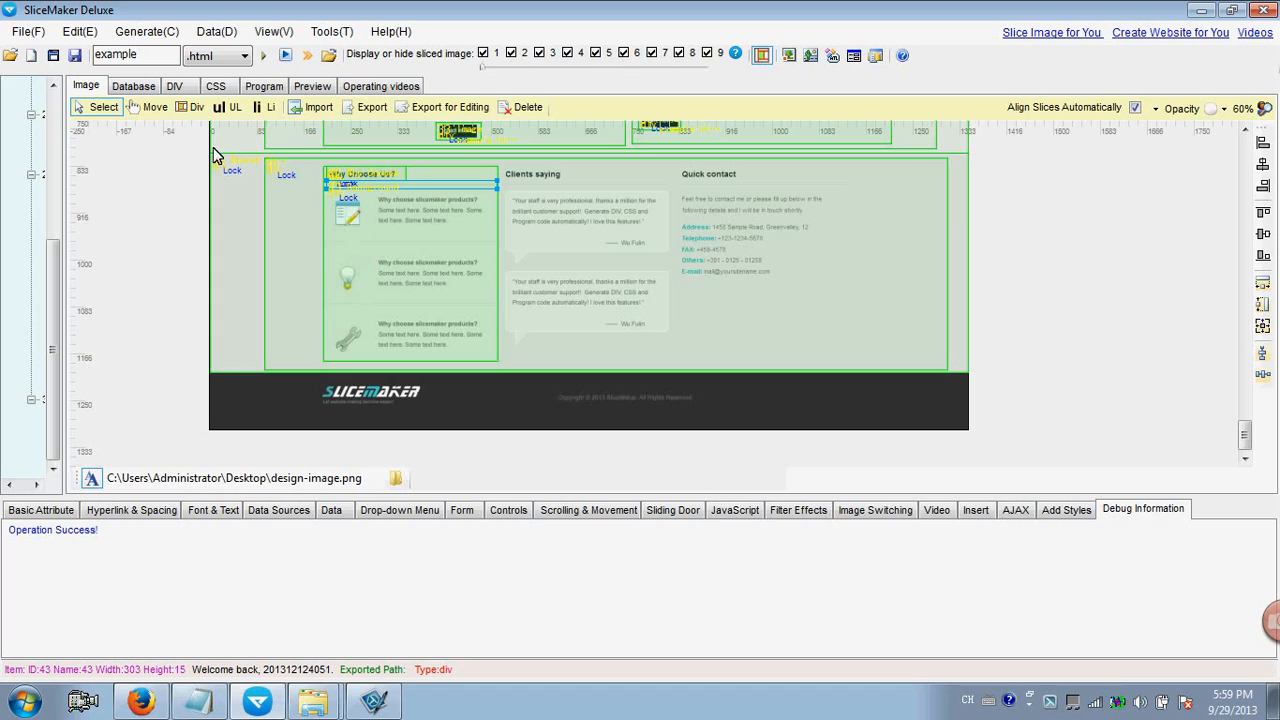
{"action": "left_click", "coordinate": [195, 107]}
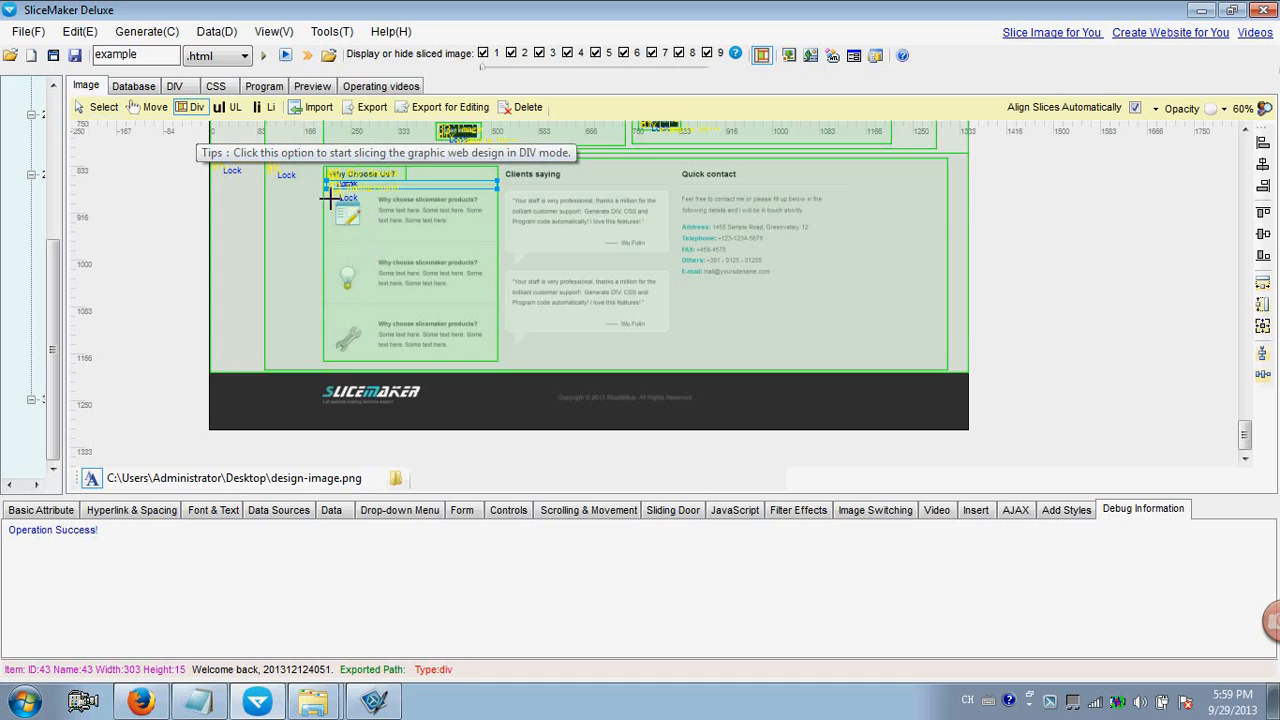
{"action": "left_click_drag", "start_coordinate": [326, 194], "coordinate": [494, 236]}
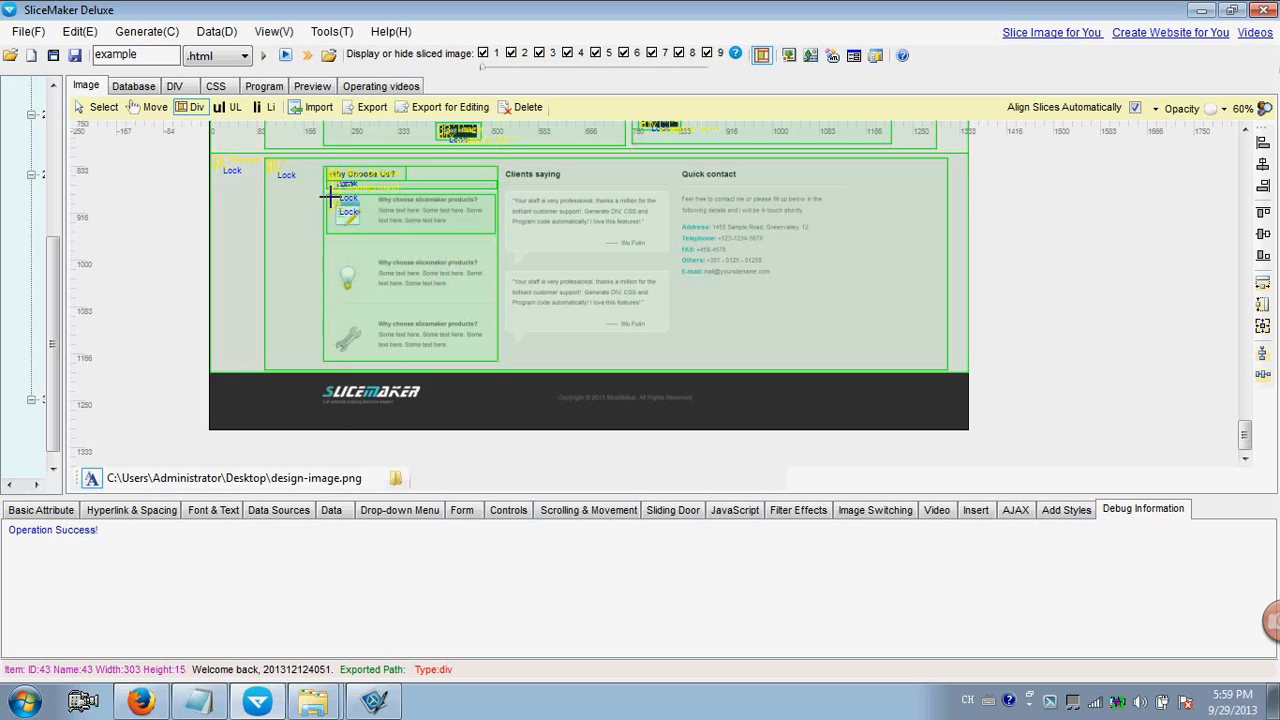
{"action": "left_click_drag", "start_coordinate": [330, 197], "coordinate": [484, 229]}
Mark the first item's notepad icon slice as an Image and widen the neighbouring text slice to about 207 px.
{"action": "left_click", "coordinate": [100, 107]}
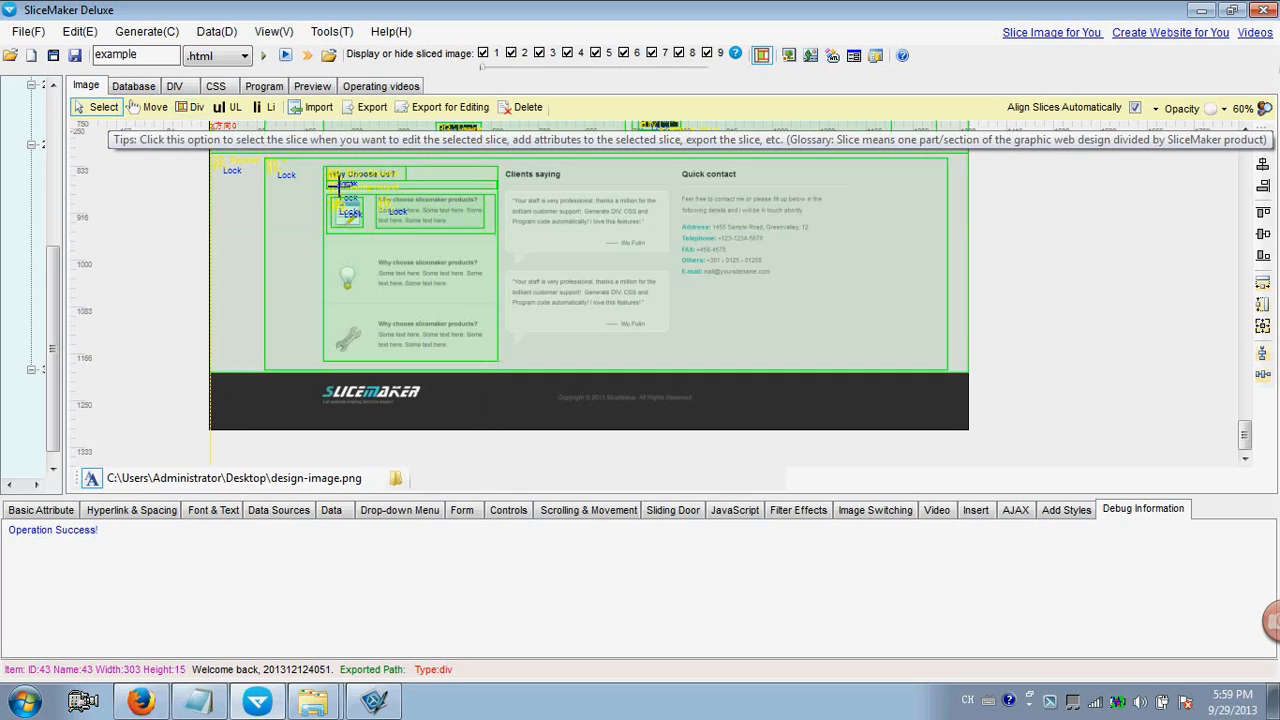
{"action": "left_click", "coordinate": [403, 193]}
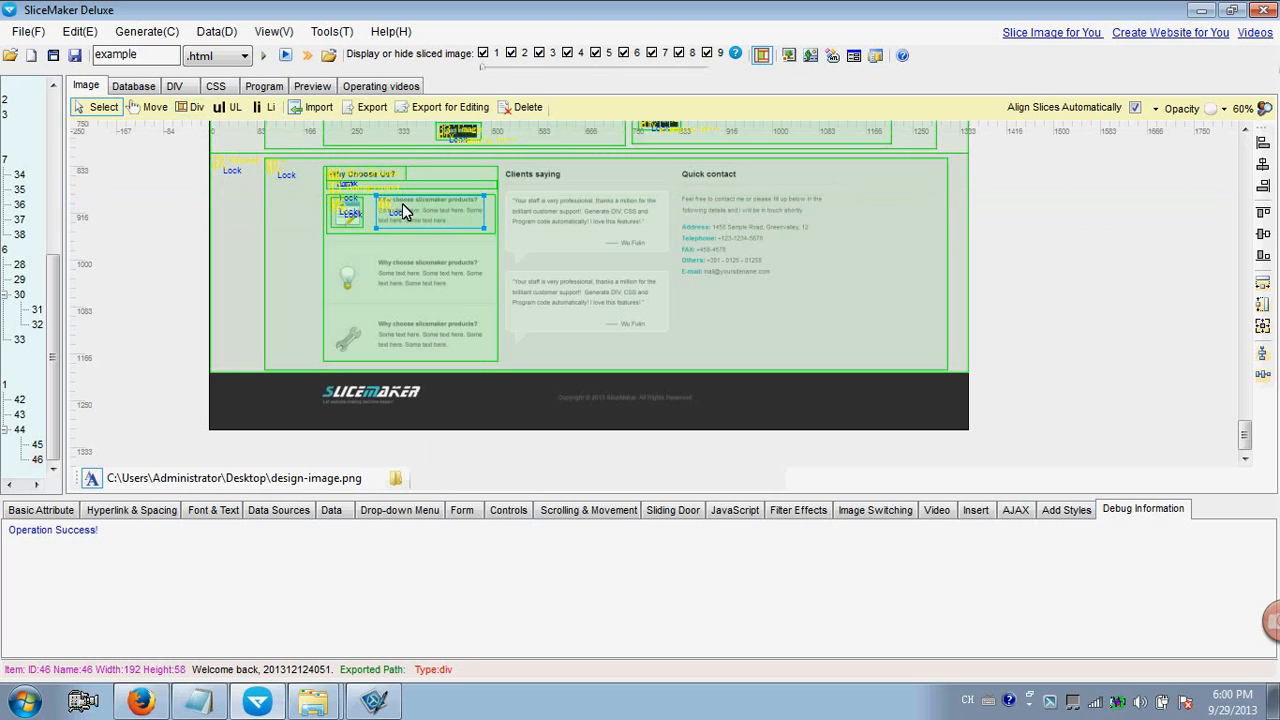
{"action": "left_click", "coordinate": [340, 220]}
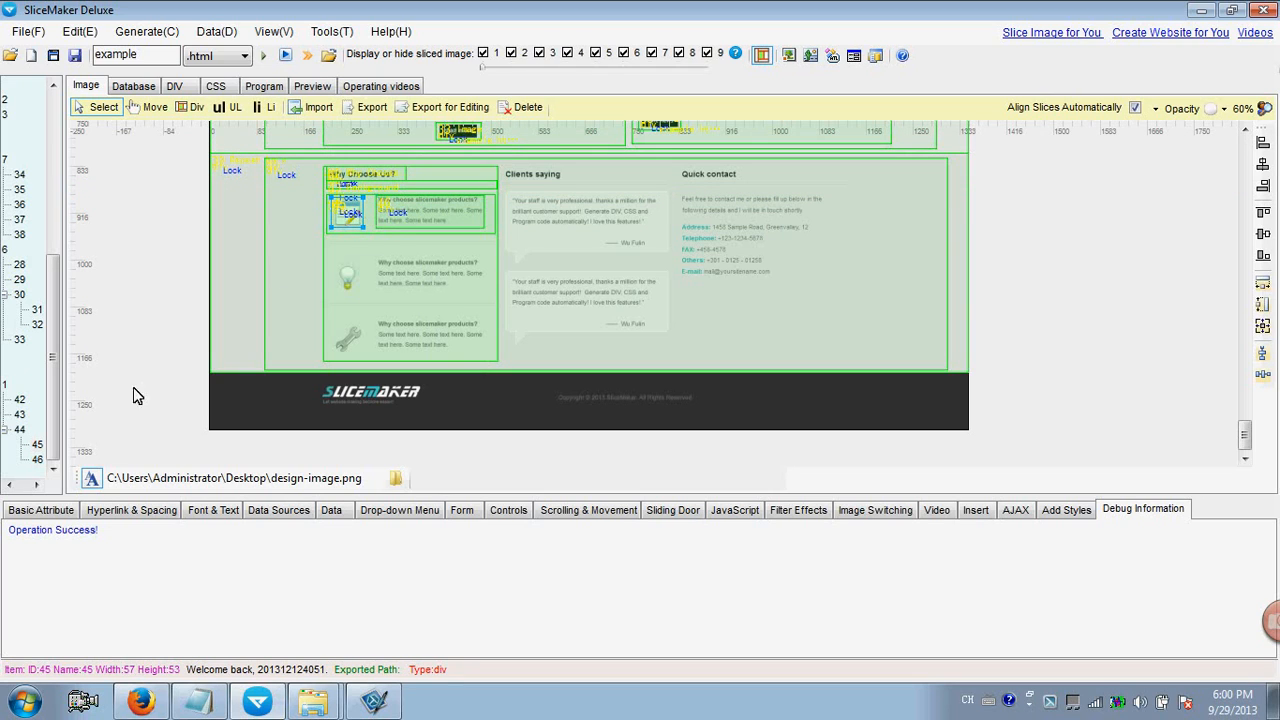
{"action": "left_click", "coordinate": [40, 510]}
{"action": "left_click", "coordinate": [680, 537]}
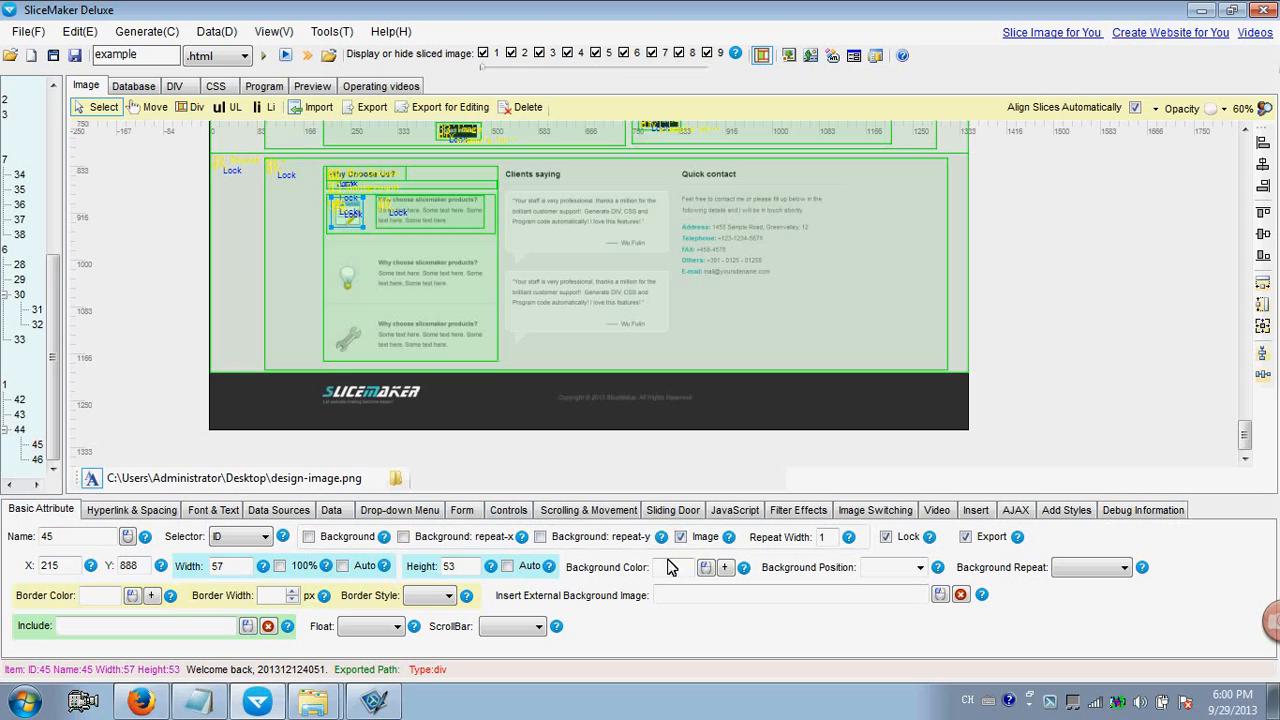
{"action": "left_click", "coordinate": [423, 213]}
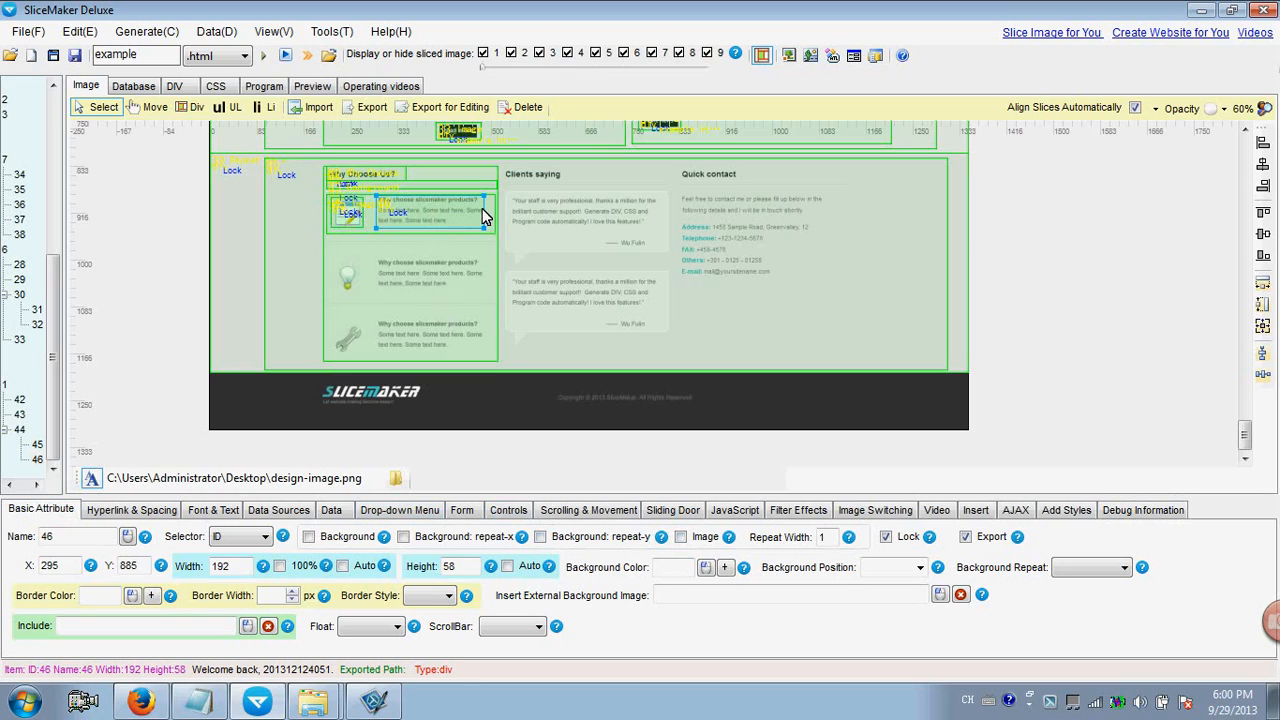
{"action": "left_click_drag", "start_coordinate": [483, 208], "coordinate": [495, 208]}
Copy the "Why choose slicemaker products?" paragraph from texts.txt in Notepad and paste it as HTML text into the SliceMaker text slice.
{"action": "left_click", "coordinate": [200, 706]}
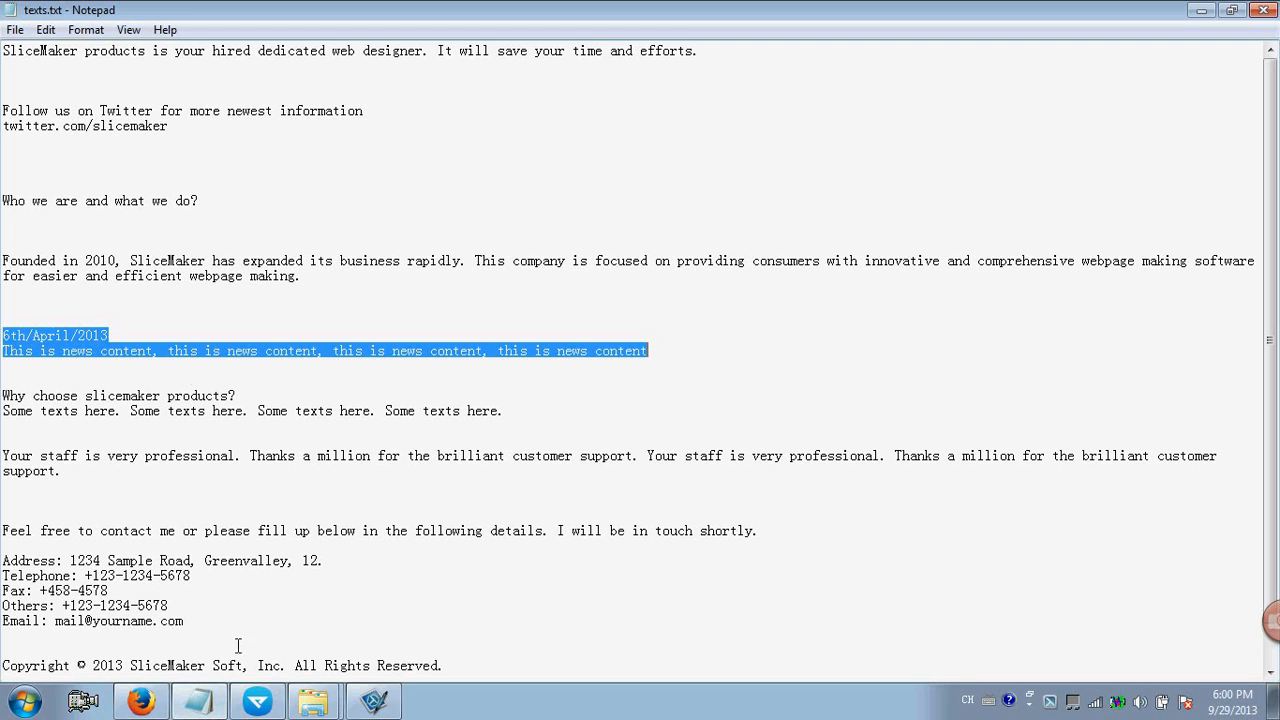
{"action": "left_click_drag", "start_coordinate": [4, 396], "coordinate": [510, 411]}
{"action": "key", "text": "ctrl+c"}
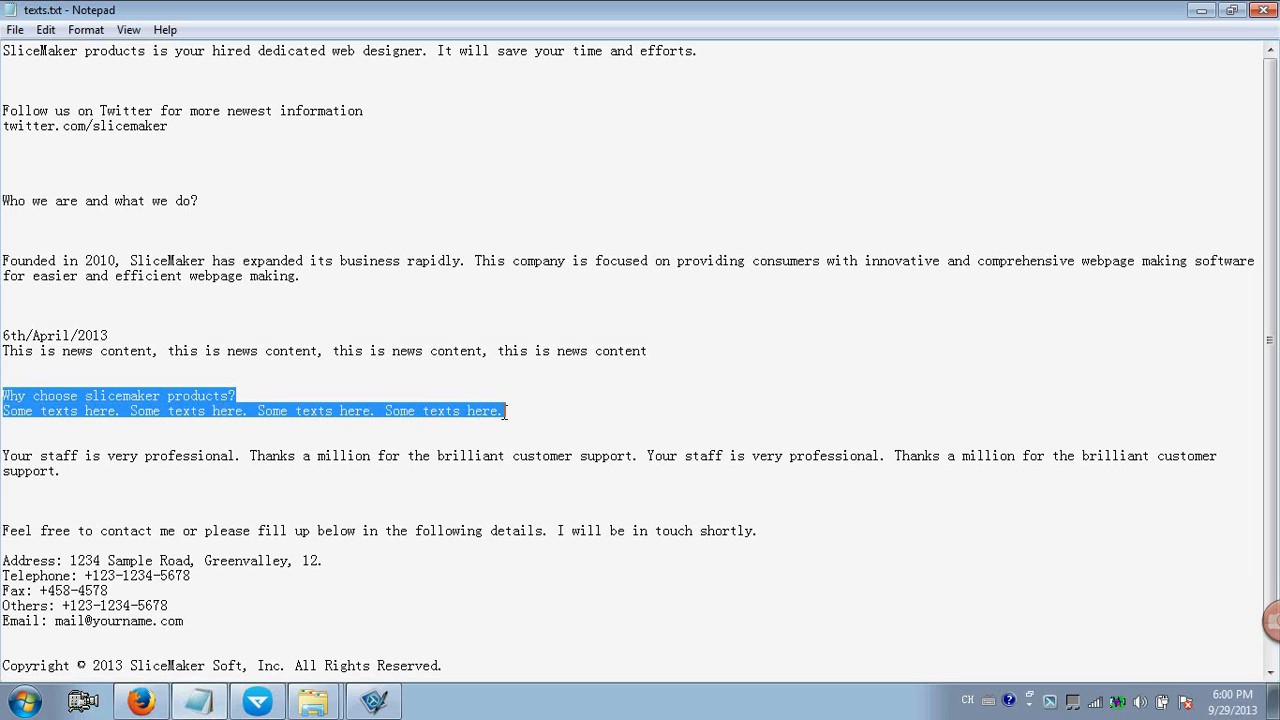
{"action": "left_click", "coordinate": [374, 702]}
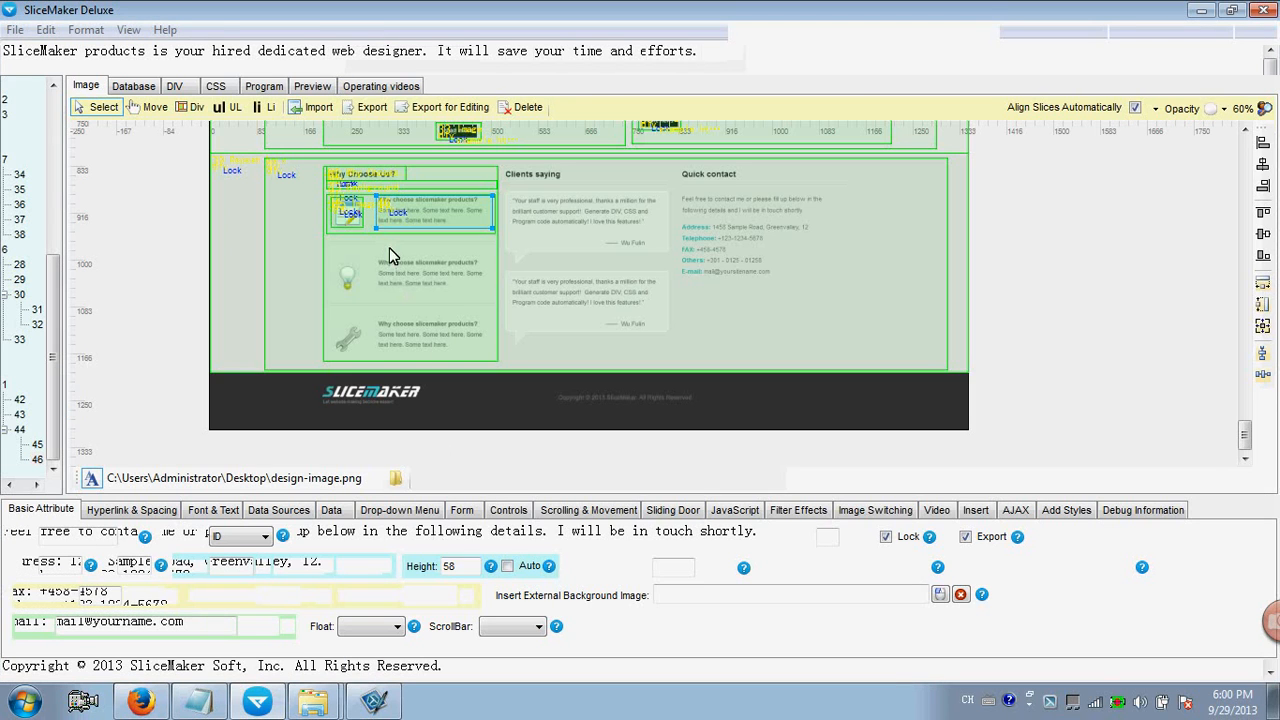
{"action": "left_click", "coordinate": [217, 511]}
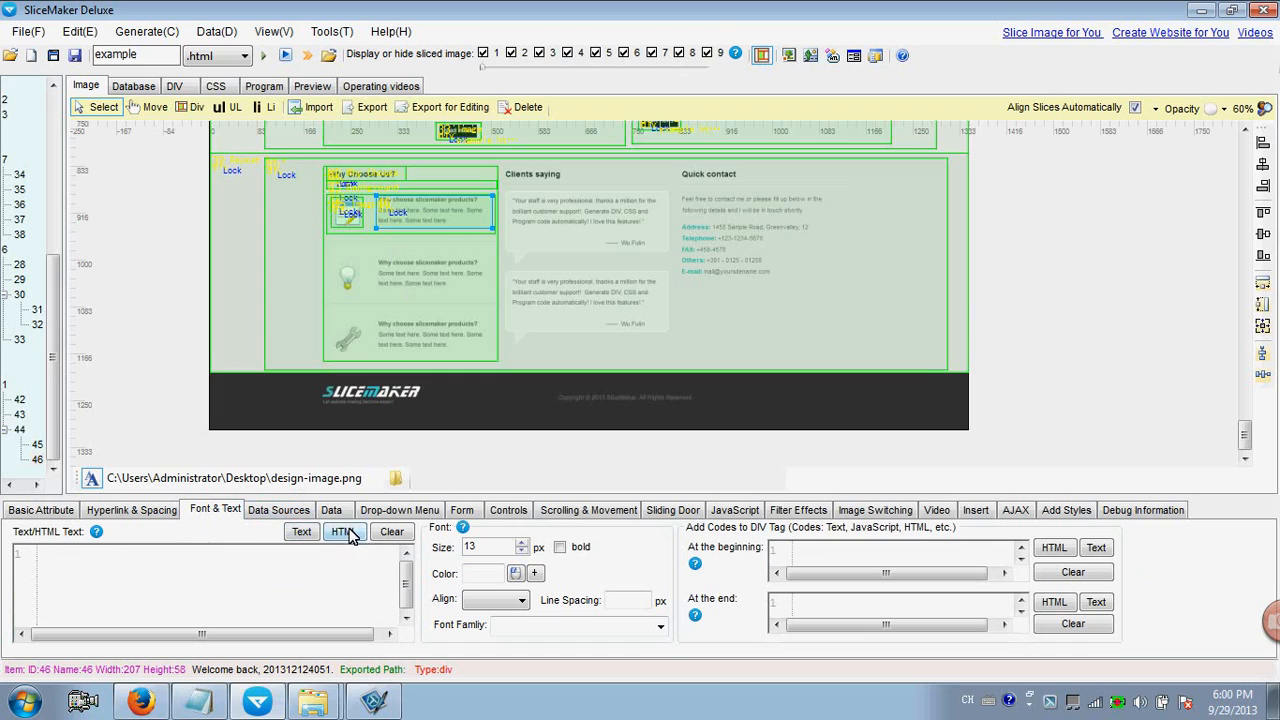
{"action": "left_click", "coordinate": [343, 532]}
{"action": "key", "text": "ctrl+v"}
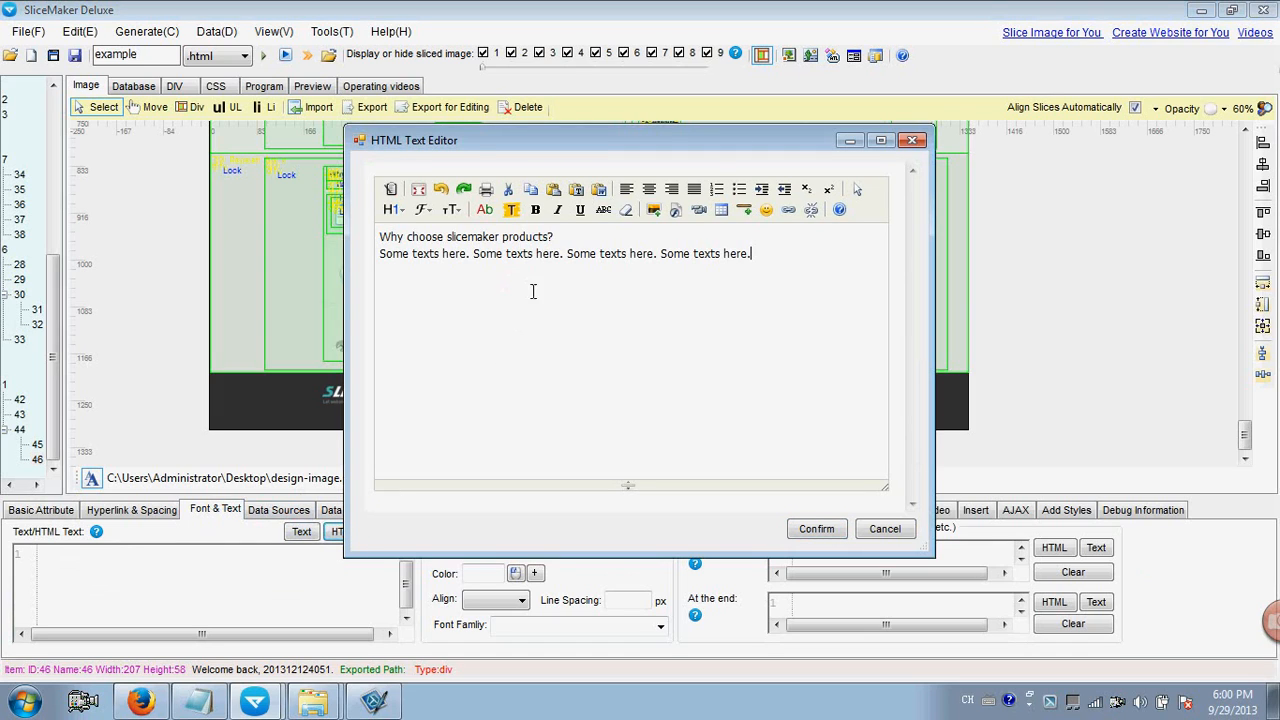
Make the line "Why choose slicemaker products?" bold and accept the HTML text.
{"action": "left_click_drag", "start_coordinate": [622, 150], "coordinate": [735, 198]}
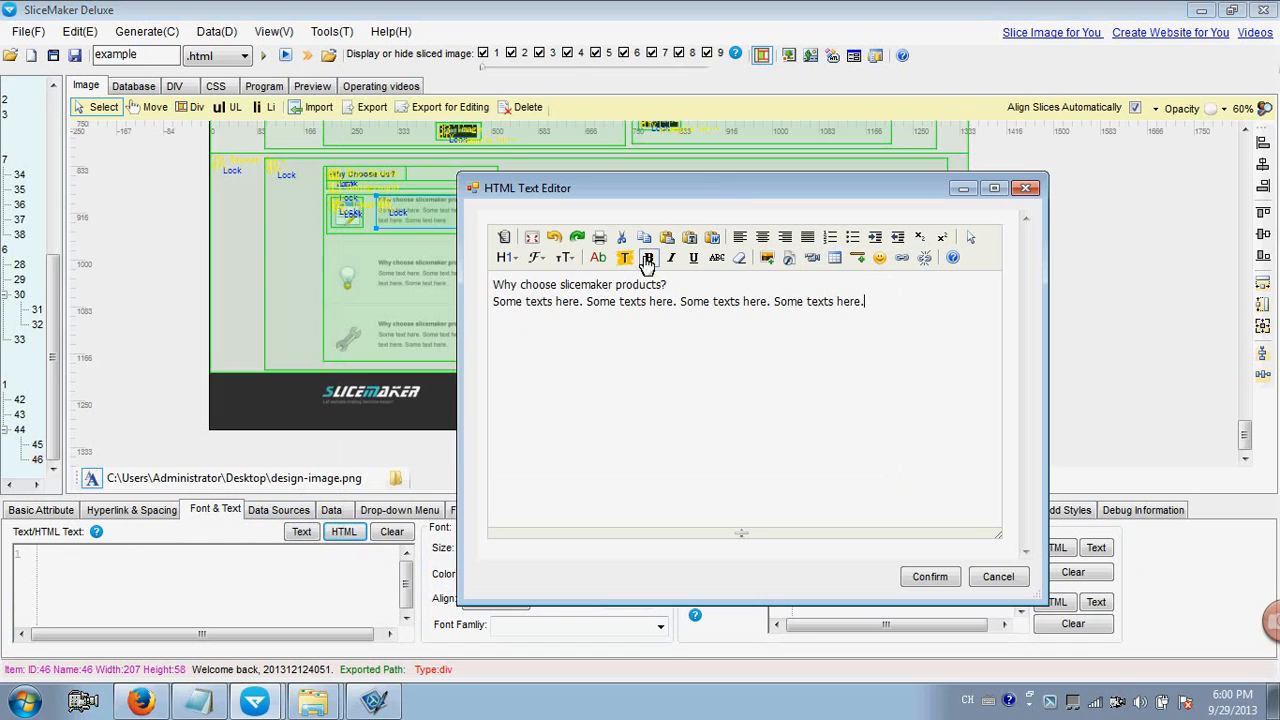
{"action": "left_click_drag", "start_coordinate": [668, 285], "coordinate": [494, 287]}
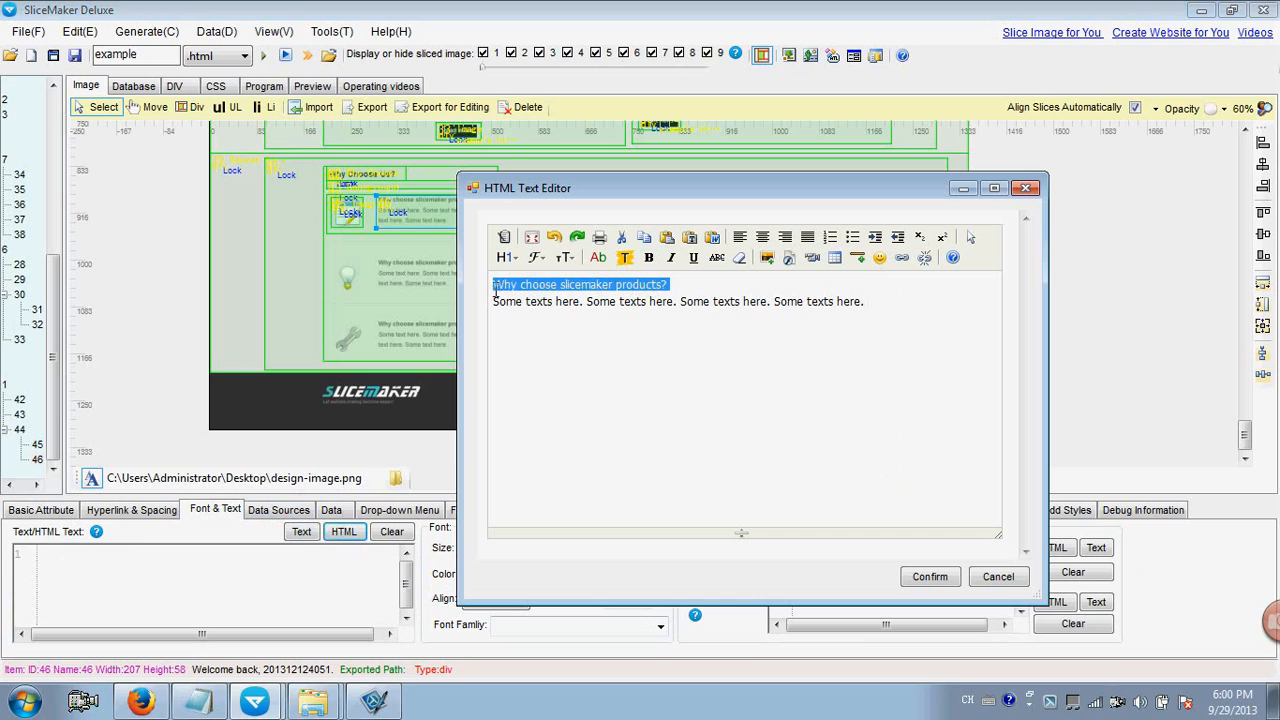
{"action": "left_click", "coordinate": [648, 257]}
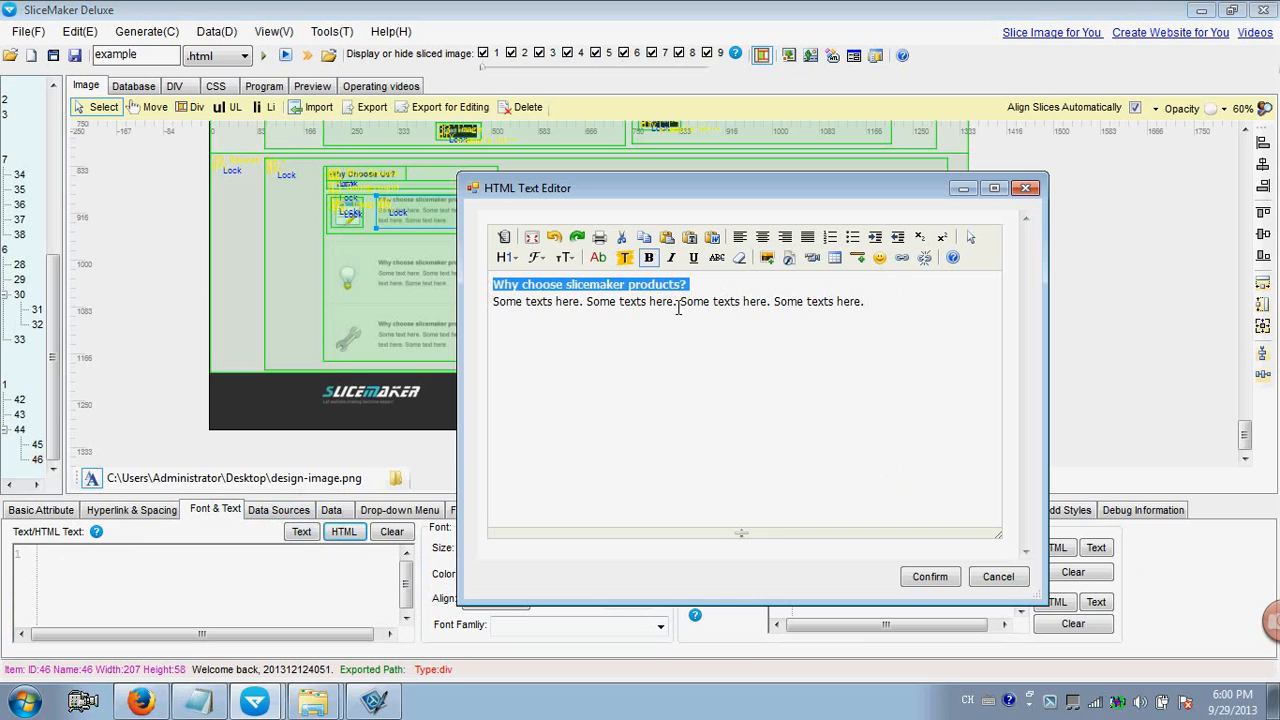
{"action": "left_click", "coordinate": [929, 577]}
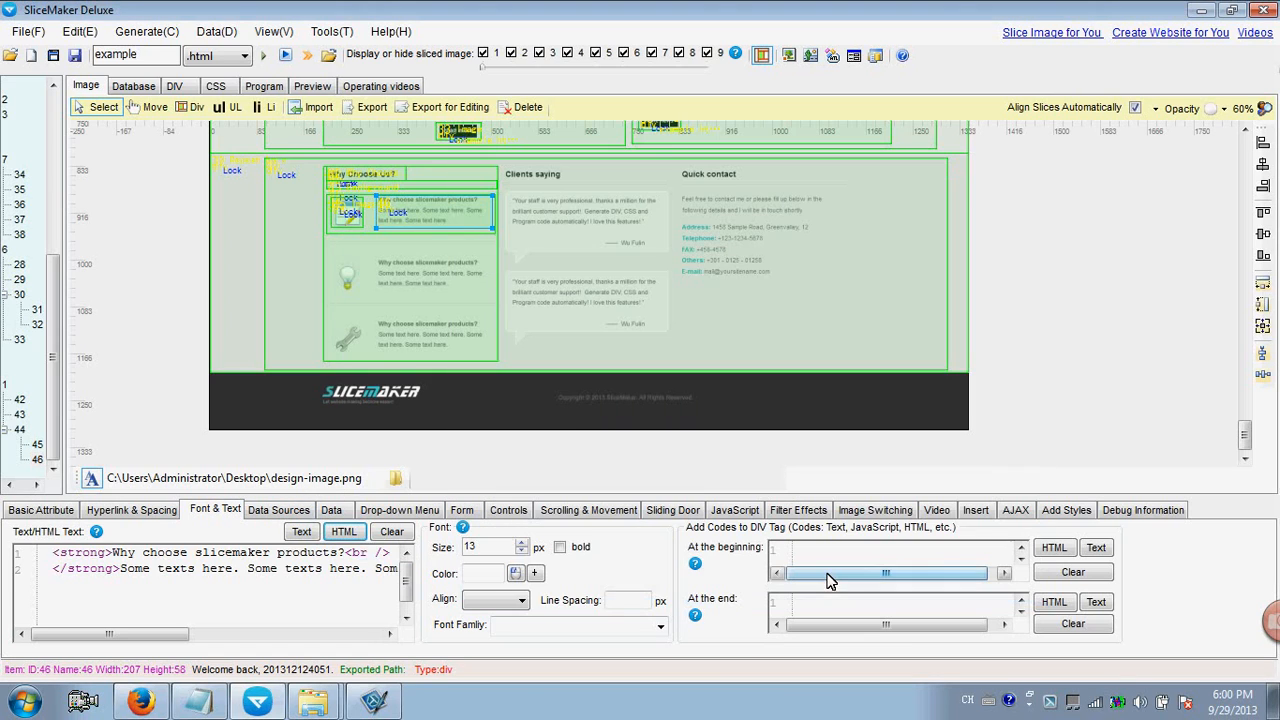
Set the text slice's font colour to the muted teal basic colour and its font family to Arial, 'Times New Roman', Times.
{"action": "left_click", "coordinate": [515, 576]}
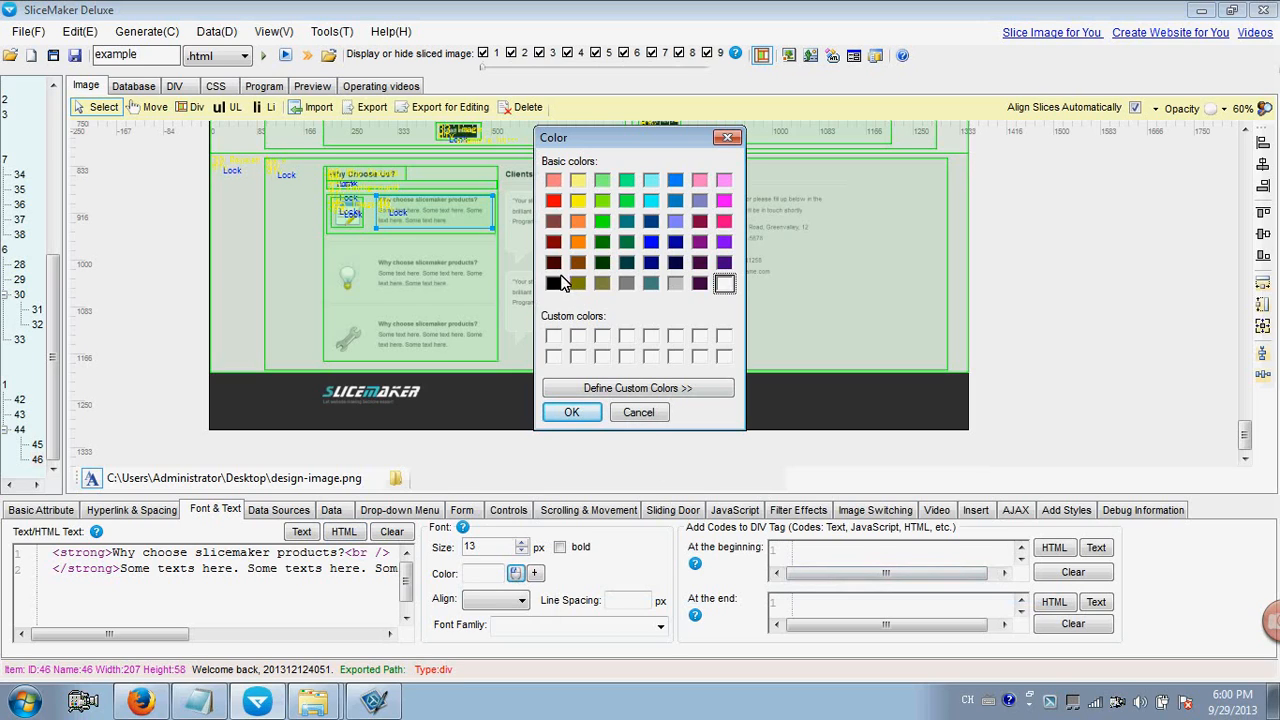
{"action": "left_click", "coordinate": [650, 284]}
{"action": "left_click", "coordinate": [571, 412]}
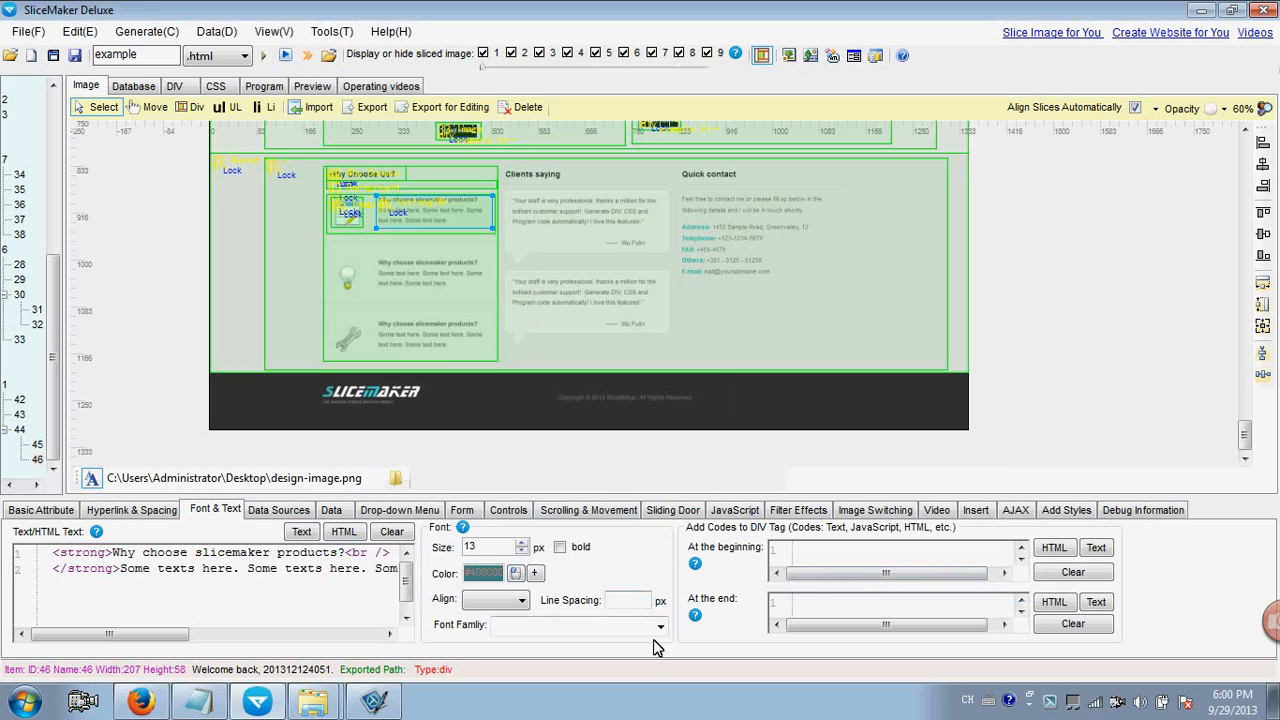
{"action": "left_click", "coordinate": [660, 626]}
{"action": "left_click", "coordinate": [572, 555]}
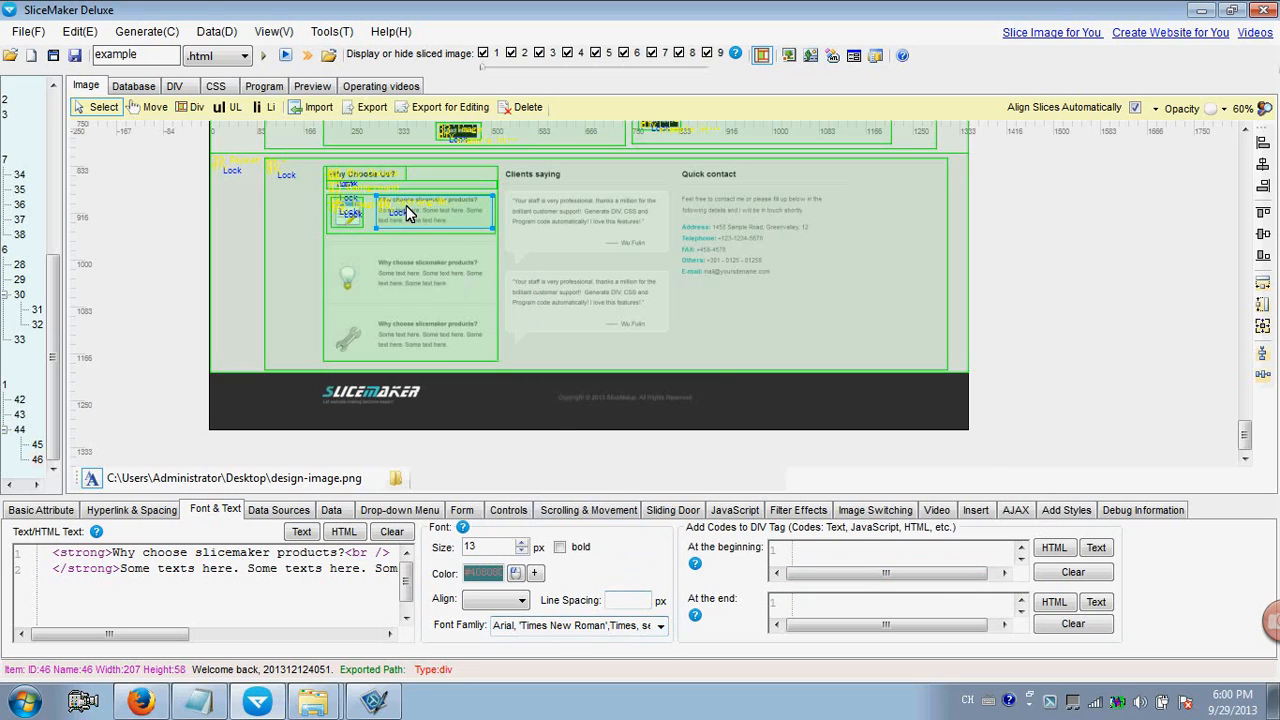
Regenerate the DIV and CSS with the new item slices and export them over the existing example.html.
{"action": "left_click", "coordinate": [285, 55]}
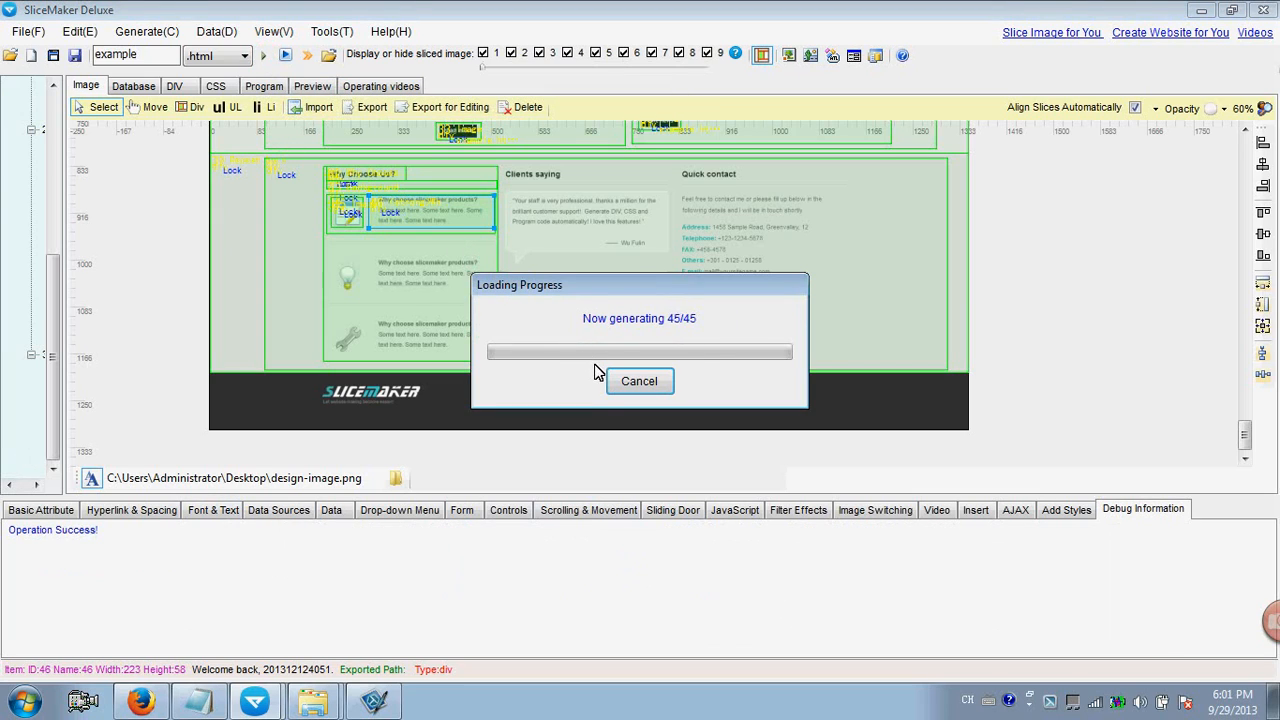
{"action": "left_click", "coordinate": [727, 414]}
{"action": "left_click", "coordinate": [810, 426]}
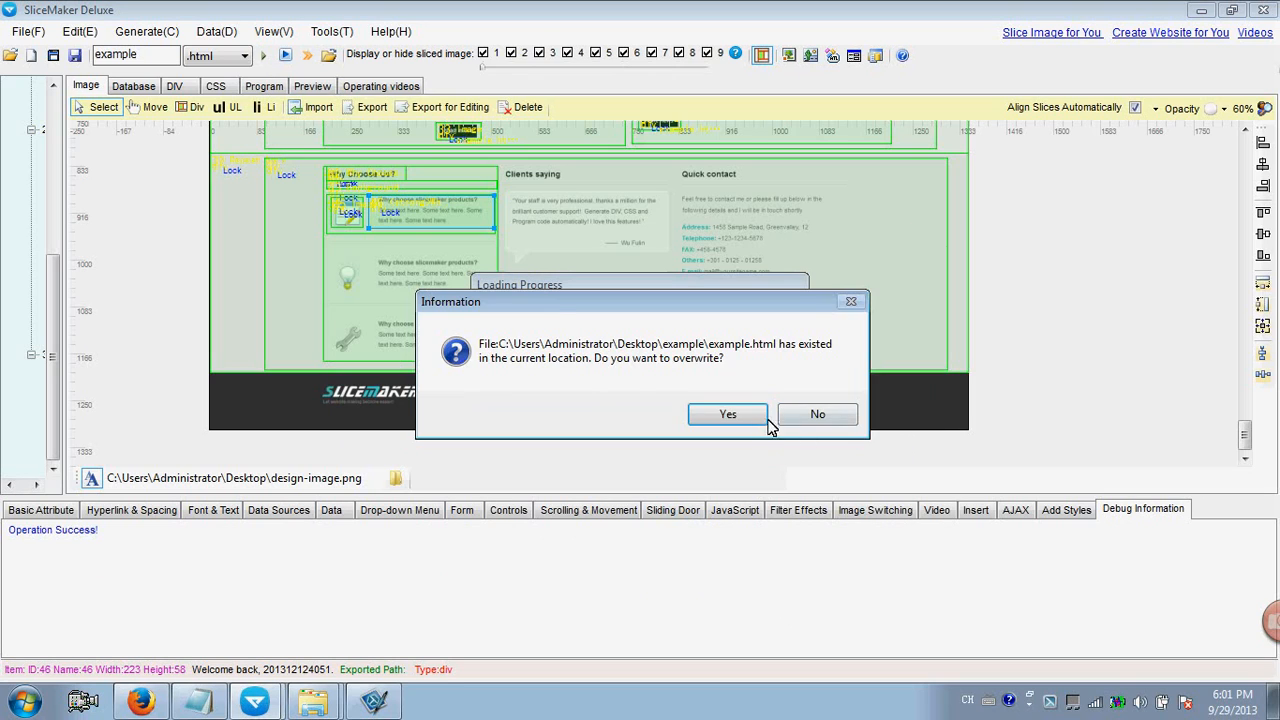
{"action": "left_click", "coordinate": [761, 423]}
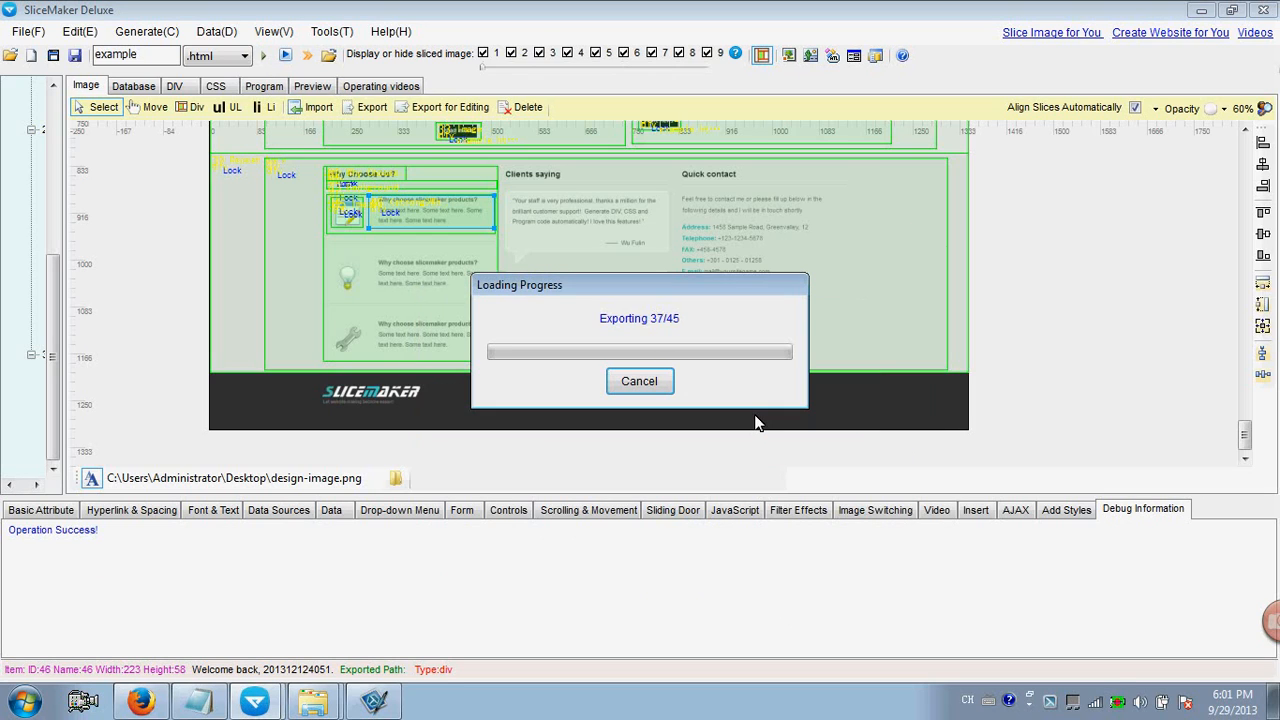
{"action": "left_click", "coordinate": [746, 397]}
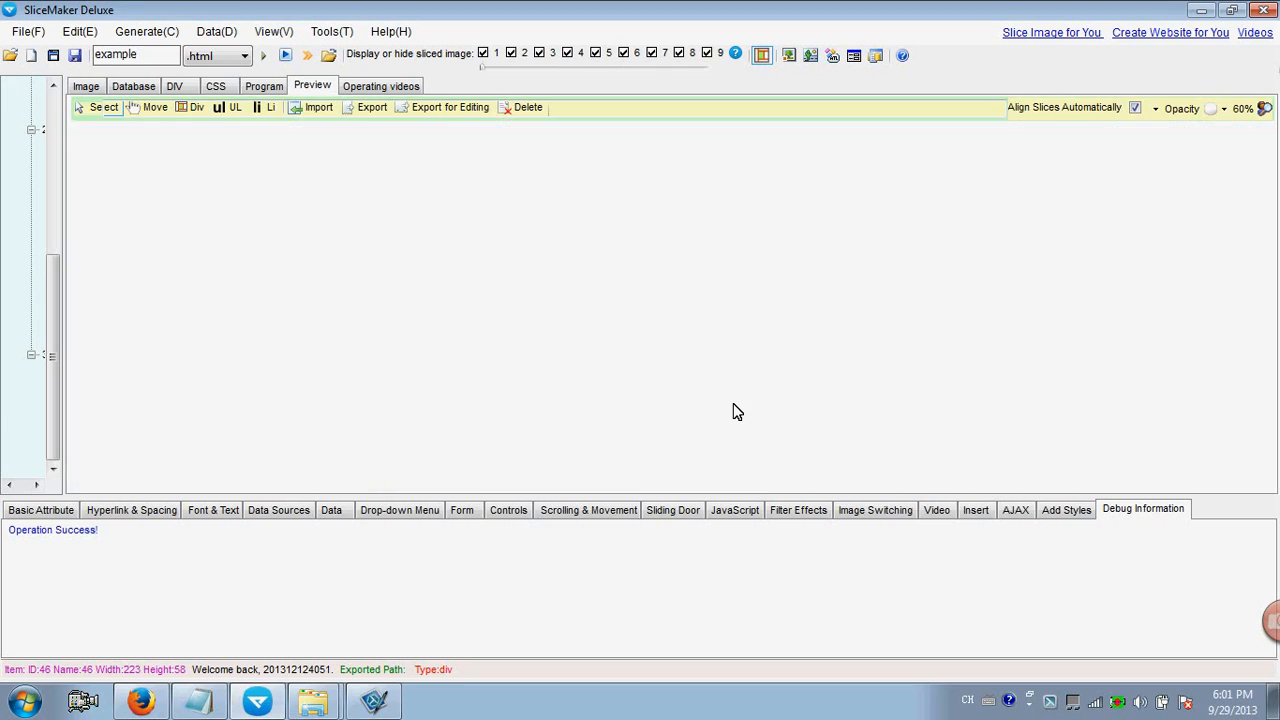
Check the first item's icon, bold heading and text in the page preview, and return to the design image.
{"action": "left_click_drag", "start_coordinate": [1268, 205], "coordinate": [1266, 385]}
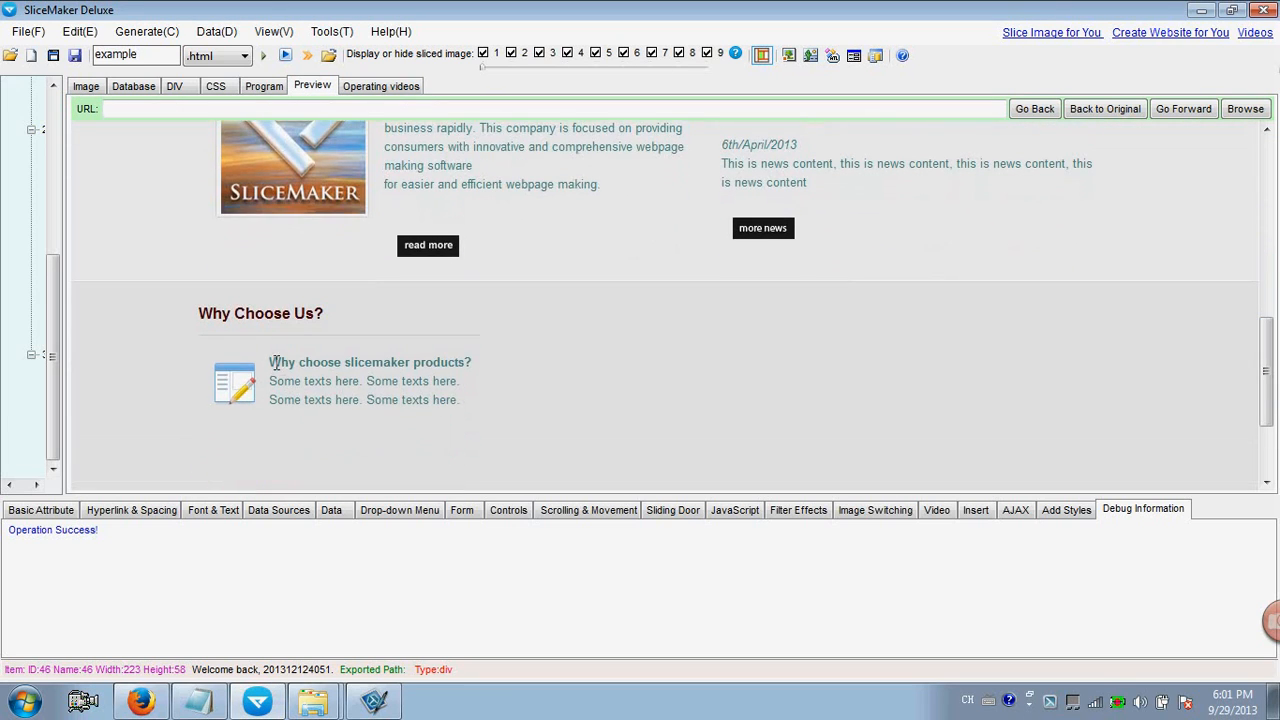
{"action": "left_click_drag", "start_coordinate": [275, 363], "coordinate": [471, 363]}
{"action": "left_click", "coordinate": [446, 363]}
{"action": "left_click_drag", "start_coordinate": [272, 384], "coordinate": [408, 383]}
{"action": "left_click", "coordinate": [352, 402]}
{"action": "left_click", "coordinate": [418, 390]}
{"action": "left_click", "coordinate": [86, 86]}
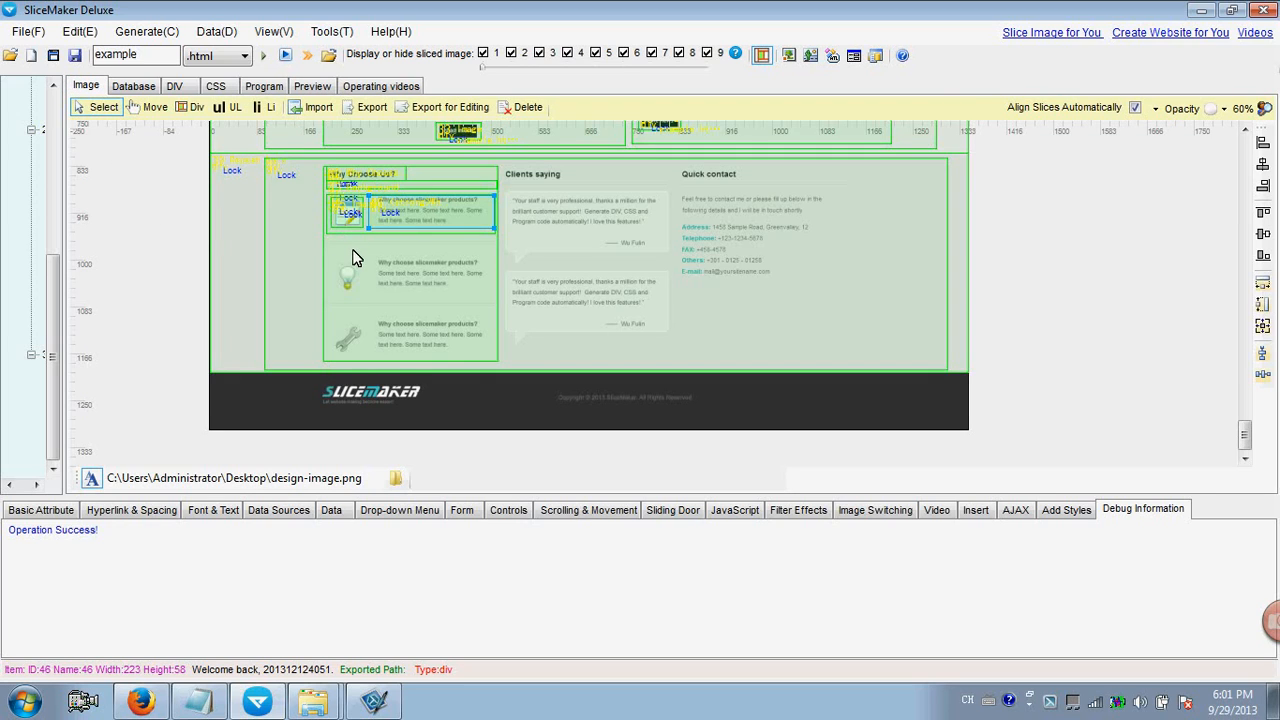
Slice the divider strip below the first item as a Div about 307 by 18 px and mark it as a background.
{"action": "left_click", "coordinate": [190, 107]}
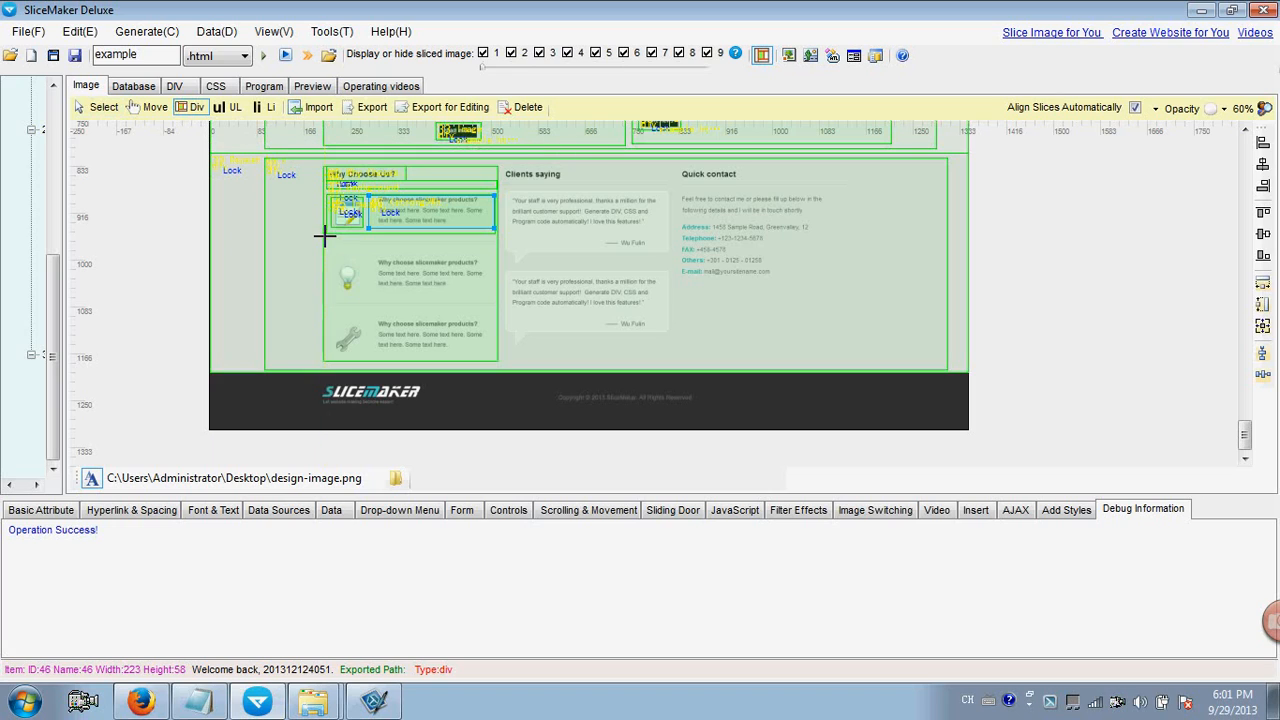
{"action": "left_click_drag", "start_coordinate": [324, 236], "coordinate": [497, 245]}
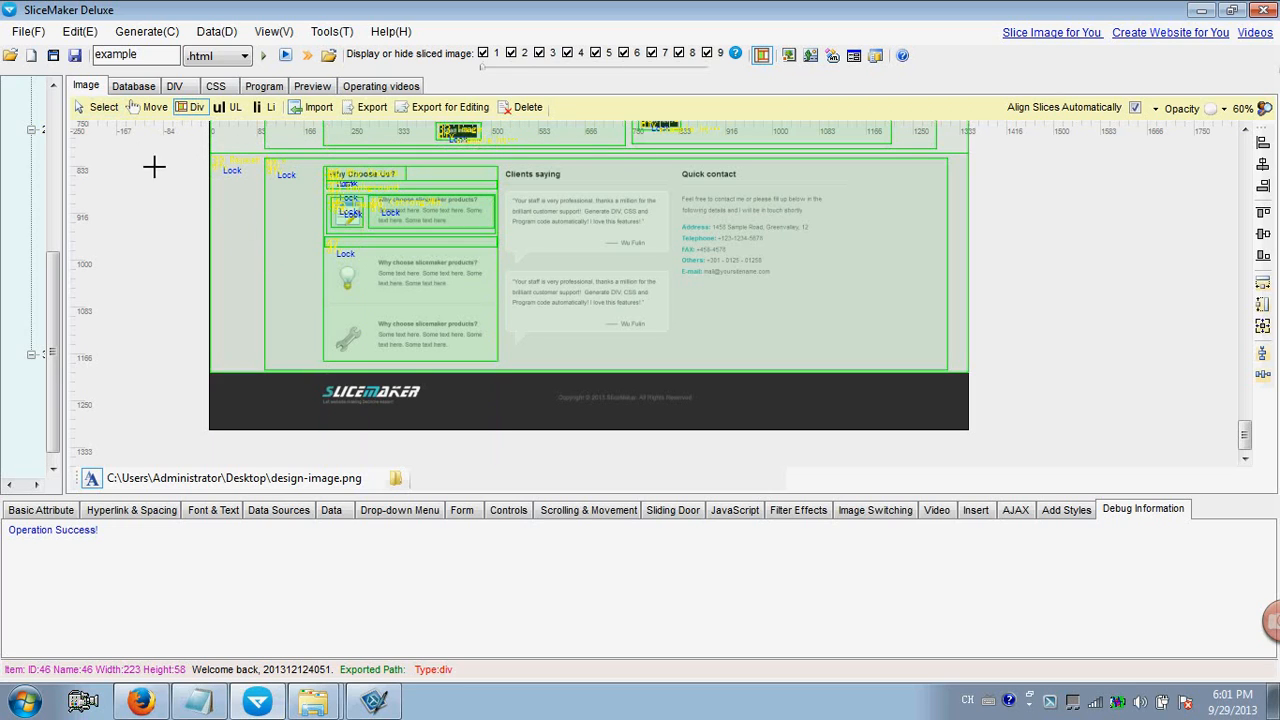
{"action": "left_click", "coordinate": [100, 107]}
{"action": "left_click", "coordinate": [361, 244]}
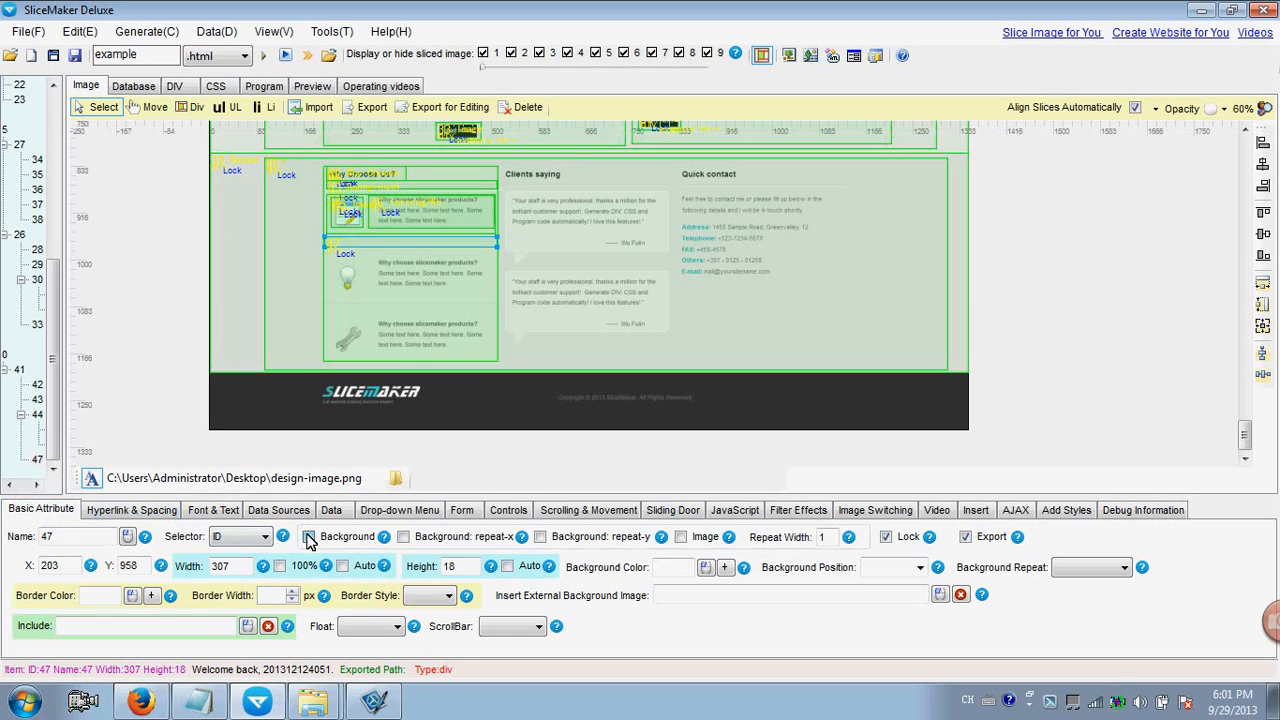
Slice the second item as a Div with nested Divs for the icon (about 50 by 68 px) and text (about 223 by 70 px); mark the icon as Image.
{"action": "left_click", "coordinate": [192, 107]}
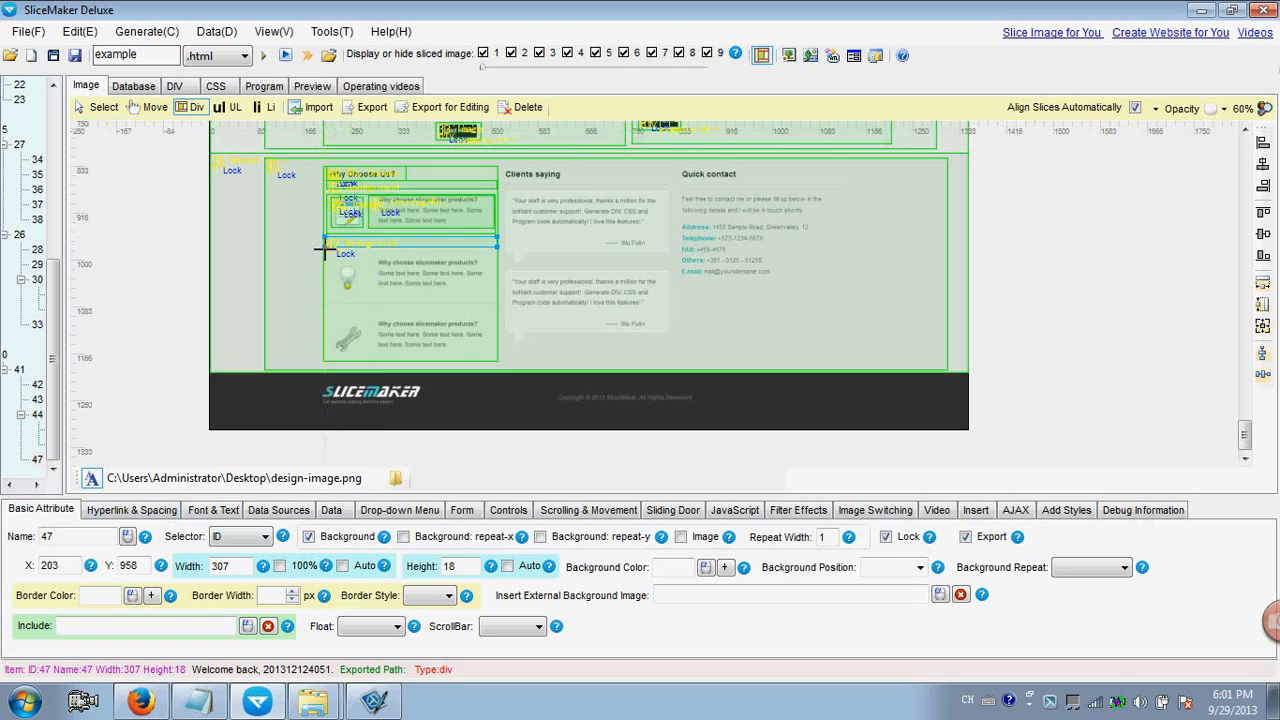
{"action": "left_click_drag", "start_coordinate": [324, 248], "coordinate": [495, 297]}
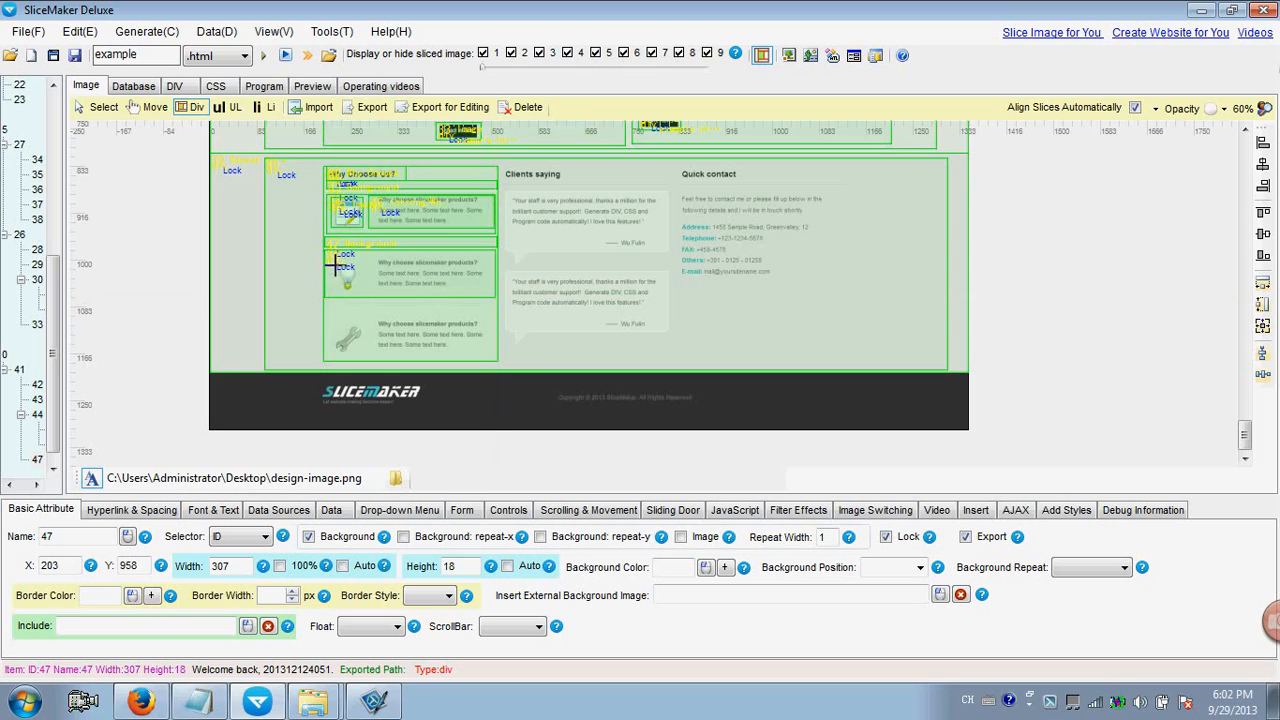
{"action": "left_click_drag", "start_coordinate": [351, 274], "coordinate": [361, 294]}
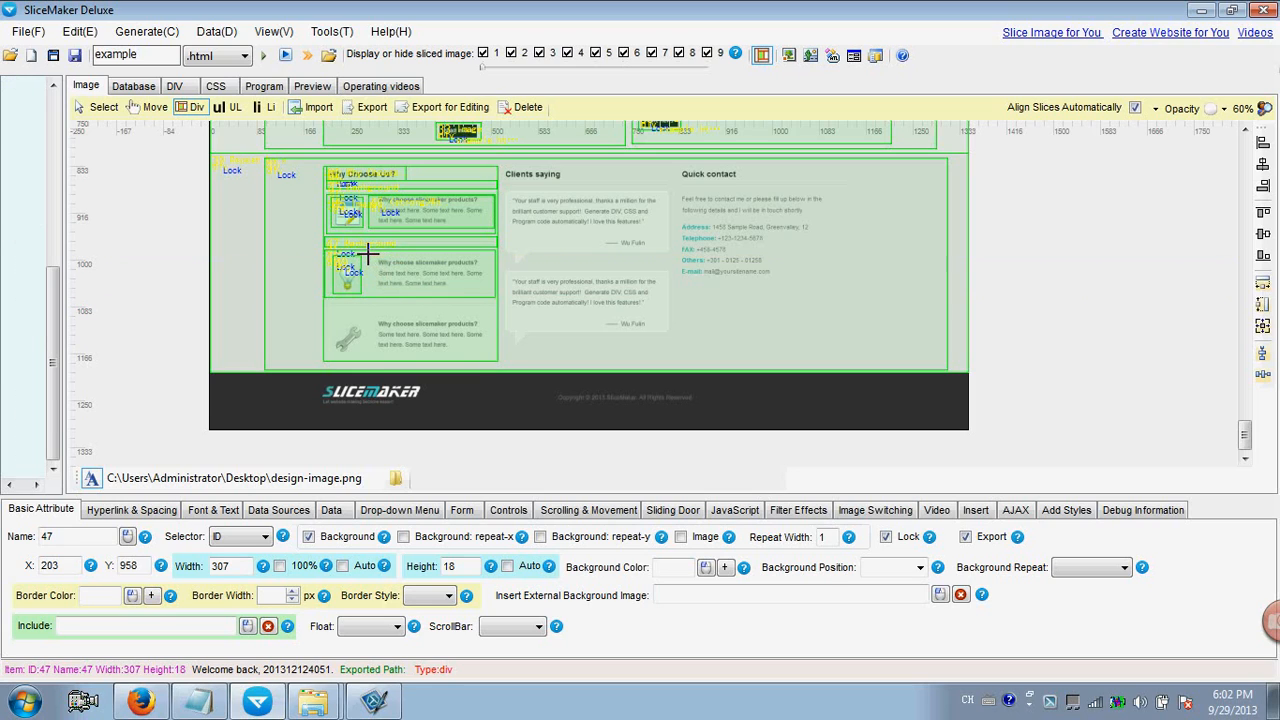
{"action": "left_click_drag", "start_coordinate": [368, 253], "coordinate": [492, 291]}
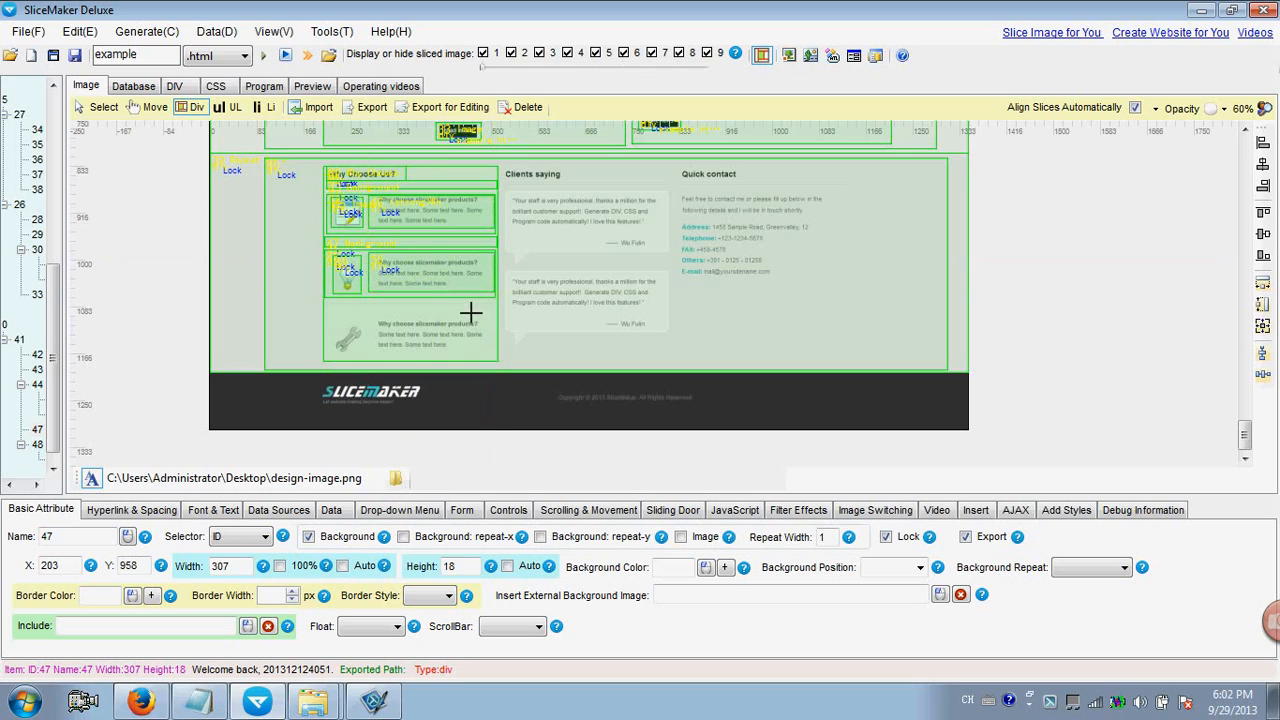
{"action": "left_click", "coordinate": [104, 107]}
{"action": "left_click", "coordinate": [345, 271]}
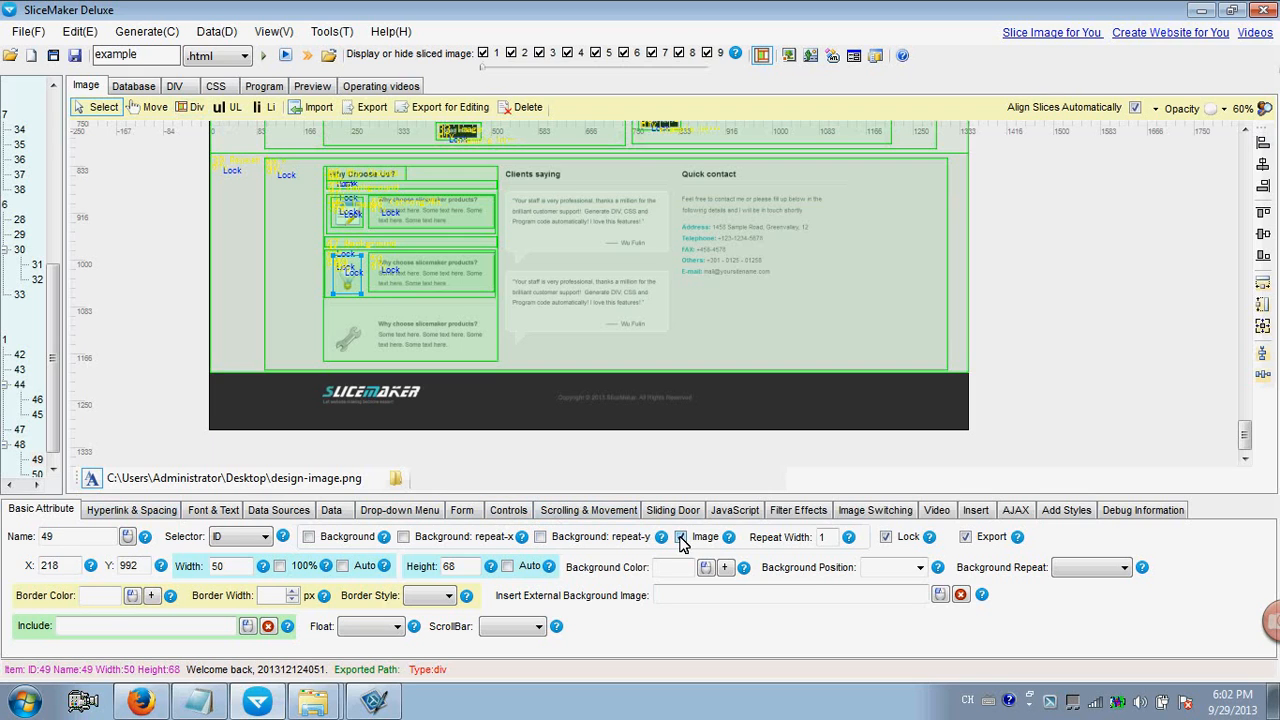
Insert the "Why choose slicemaker products?" heading and "Some texts here." line from texts.txt as HTML text in the second item's text slice.
{"action": "left_click", "coordinate": [428, 274]}
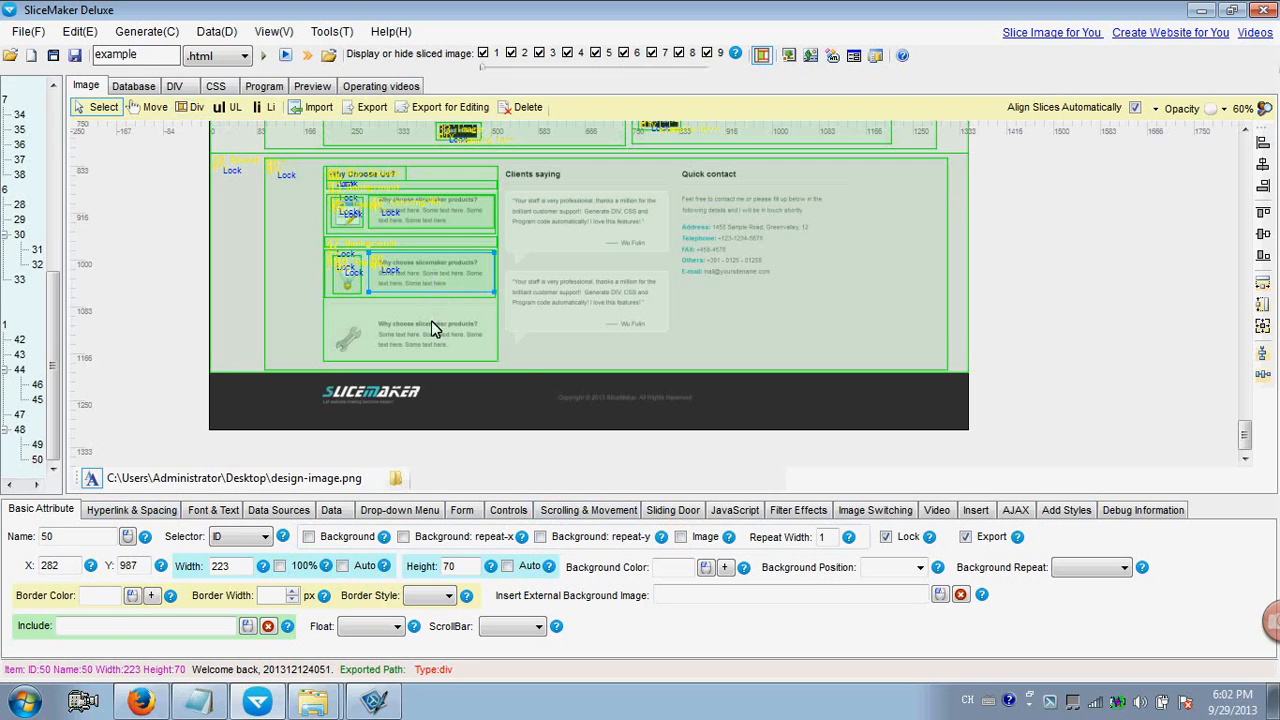
{"action": "left_click", "coordinate": [204, 700]}
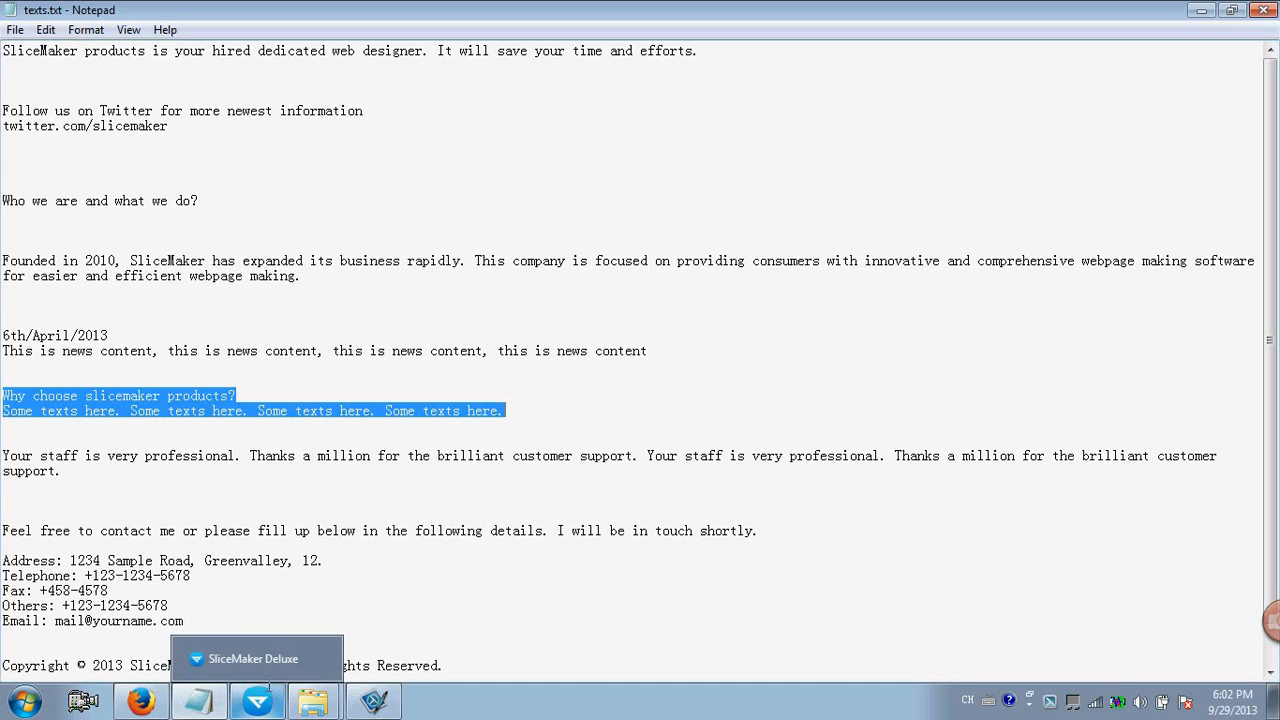
{"action": "left_click", "coordinate": [262, 702]}
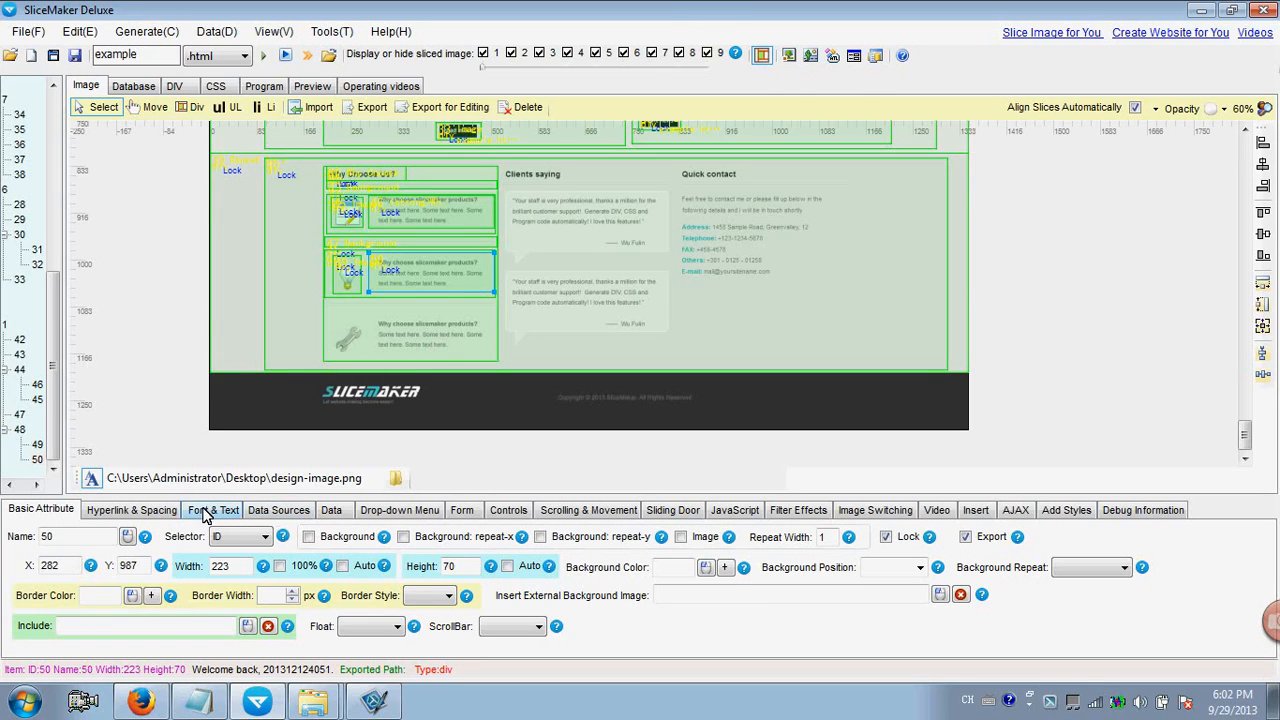
{"action": "left_click", "coordinate": [213, 510]}
{"action": "left_click", "coordinate": [342, 531]}
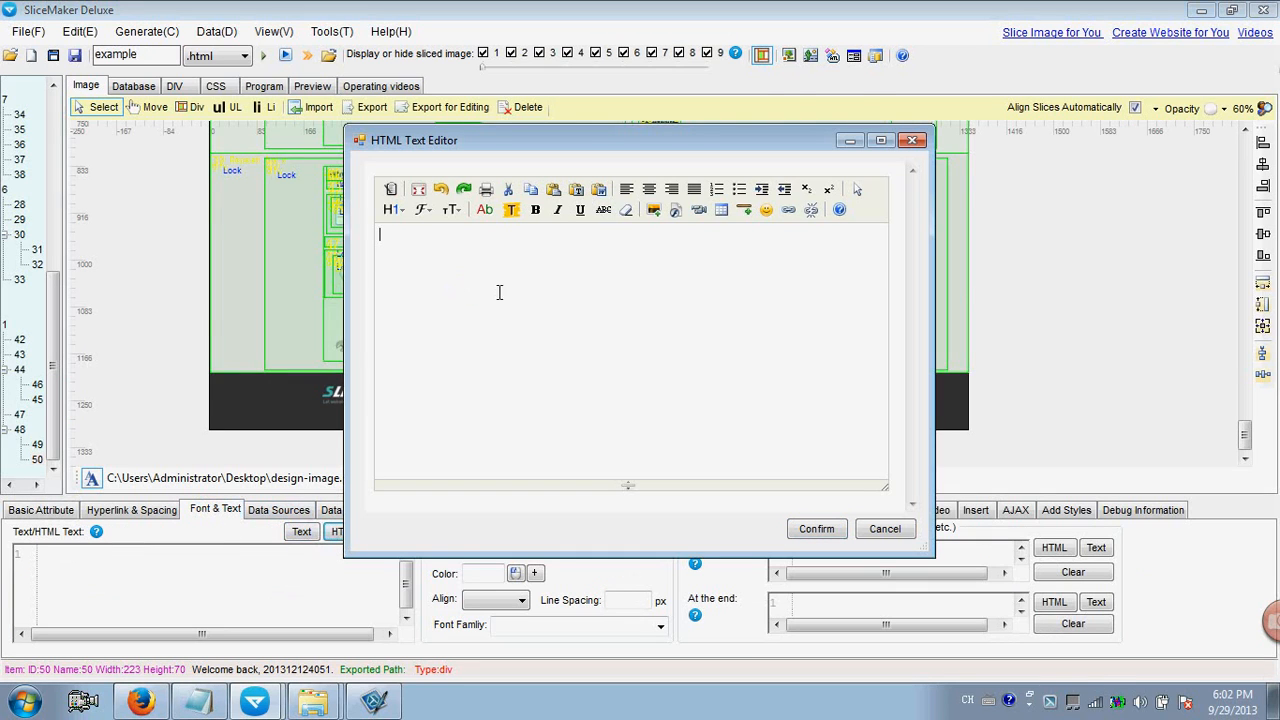
{"action": "type", "text": "Why choose slicemaker products? Some texts here. Some texts here. Some texts here. Some texts here."}
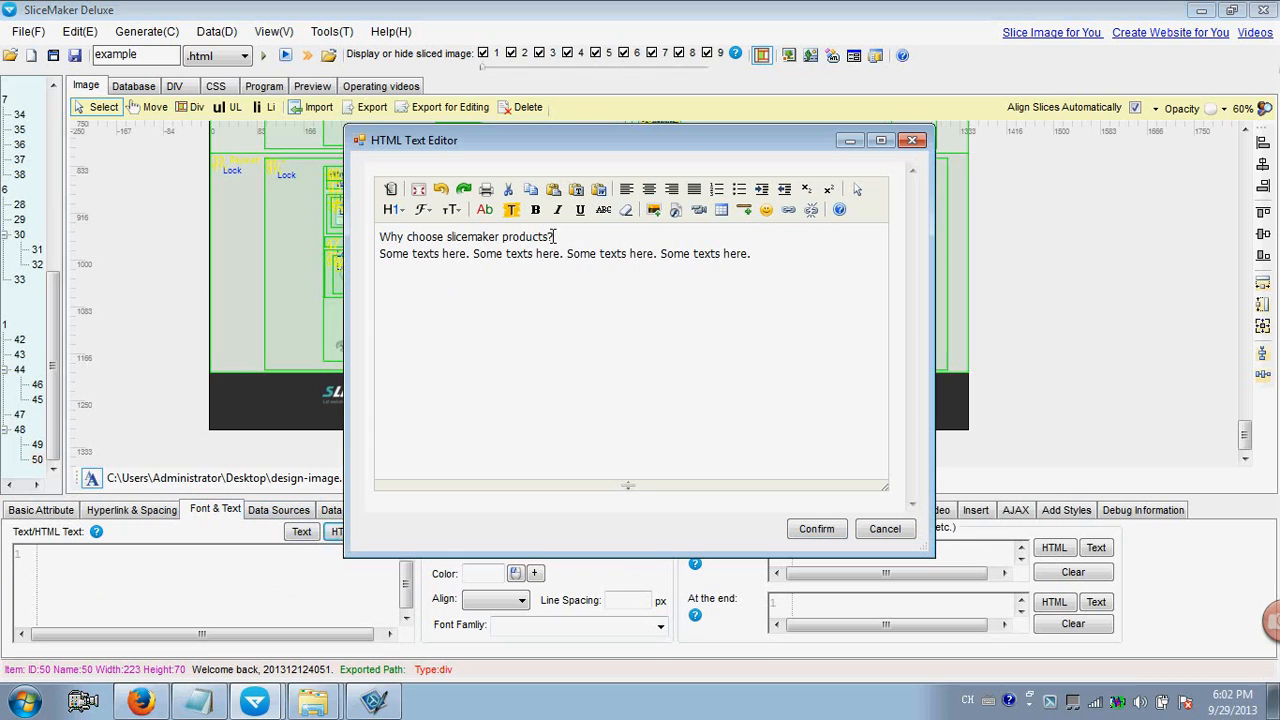
Make the second item's heading line "Why choose slicemaker products?" bold and accept the HTML text.
{"action": "left_click_drag", "start_coordinate": [553, 236], "coordinate": [383, 240]}
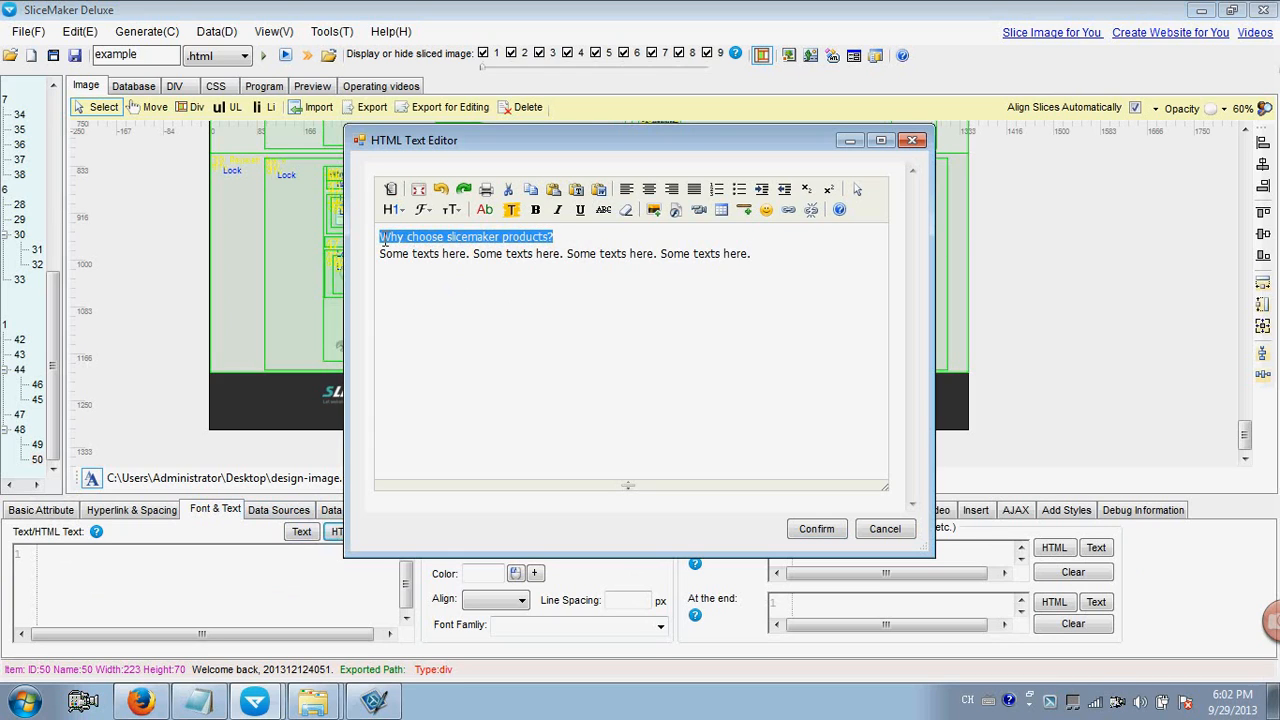
{"action": "left_click", "coordinate": [535, 209]}
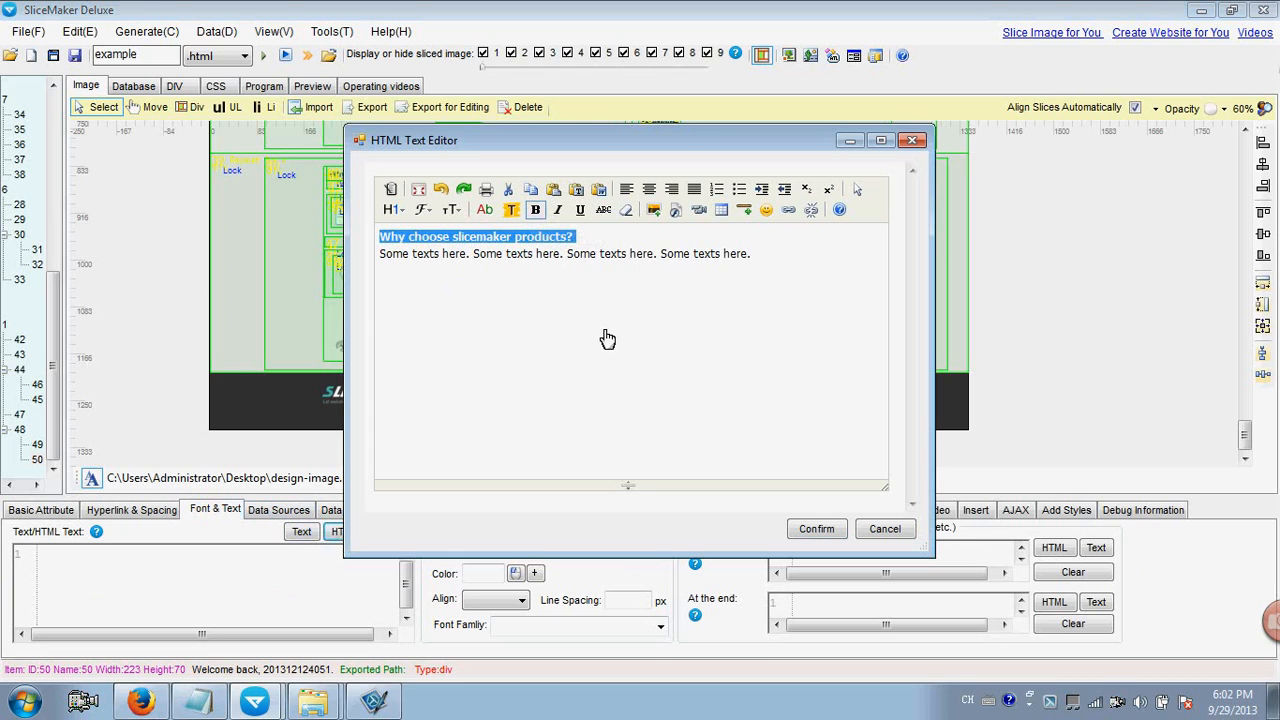
{"action": "left_click", "coordinate": [816, 528]}
Set the second item's text to the muted teal basic colour and the font family Arial, 'Times New Roman', Times, serif.
{"action": "left_click", "coordinate": [514, 572]}
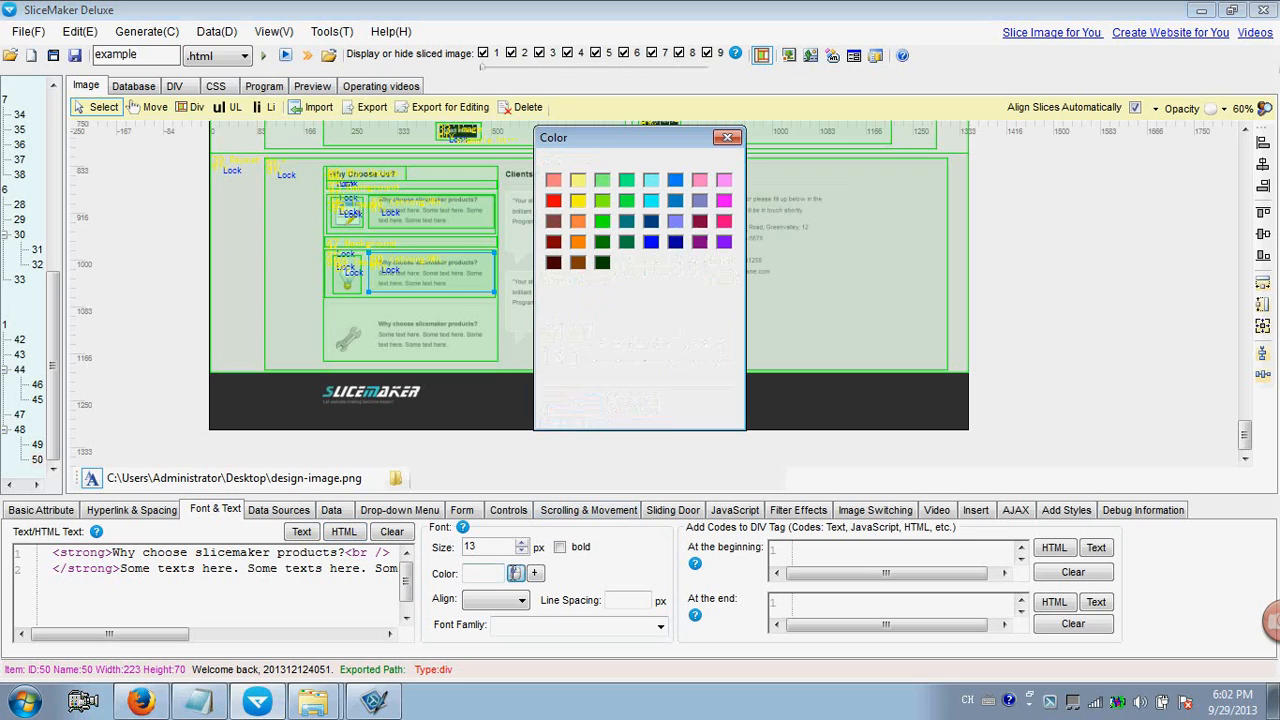
{"action": "left_click", "coordinate": [650, 284]}
{"action": "left_click", "coordinate": [571, 412]}
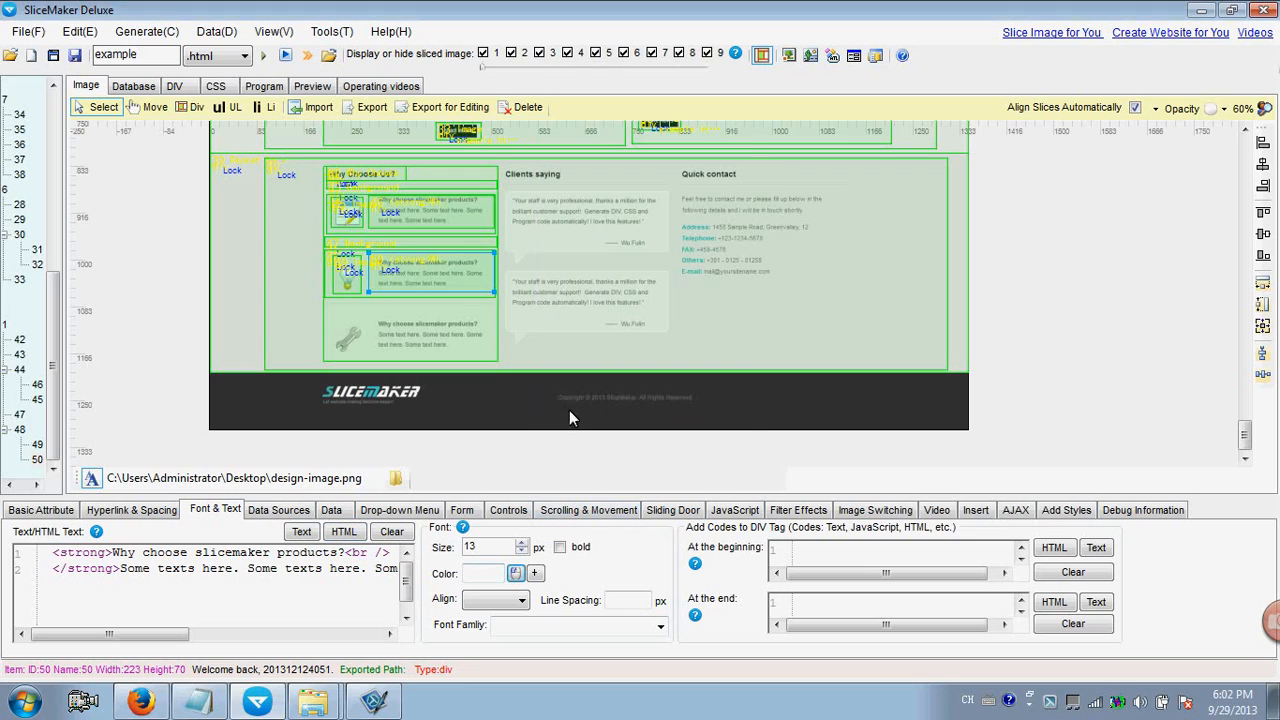
{"action": "left_click", "coordinate": [660, 625]}
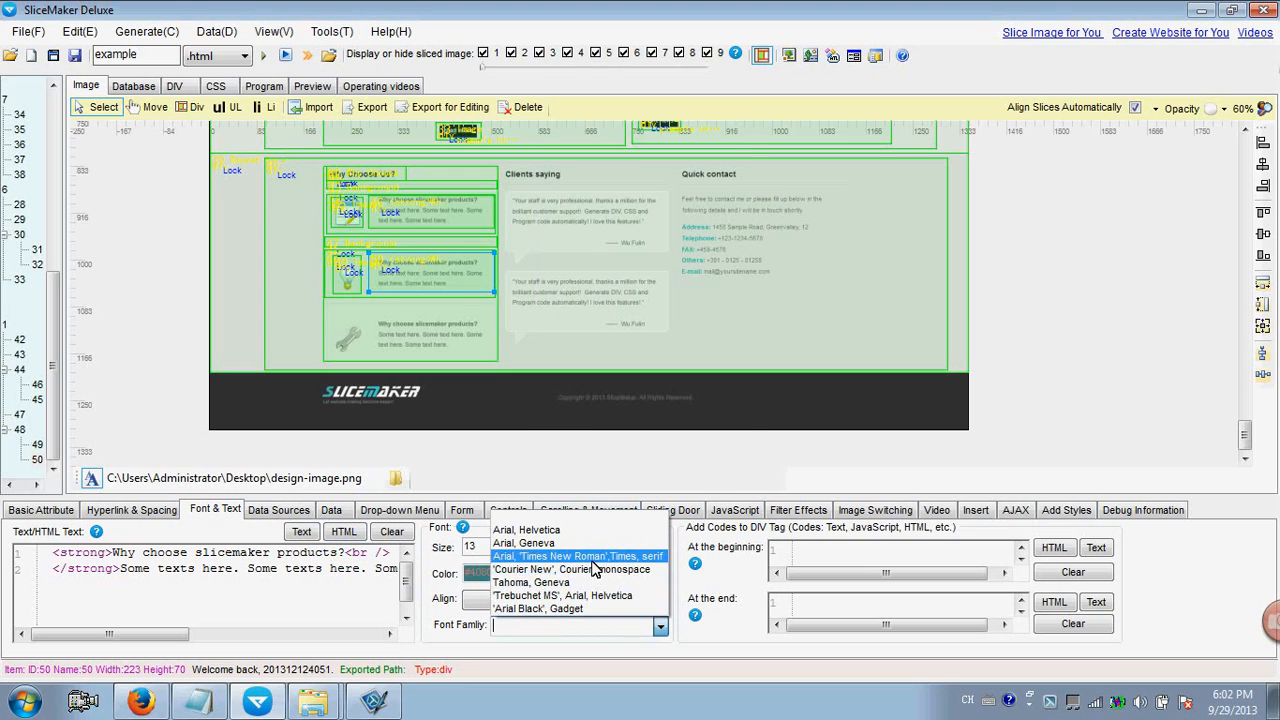
{"action": "left_click", "coordinate": [590, 554]}
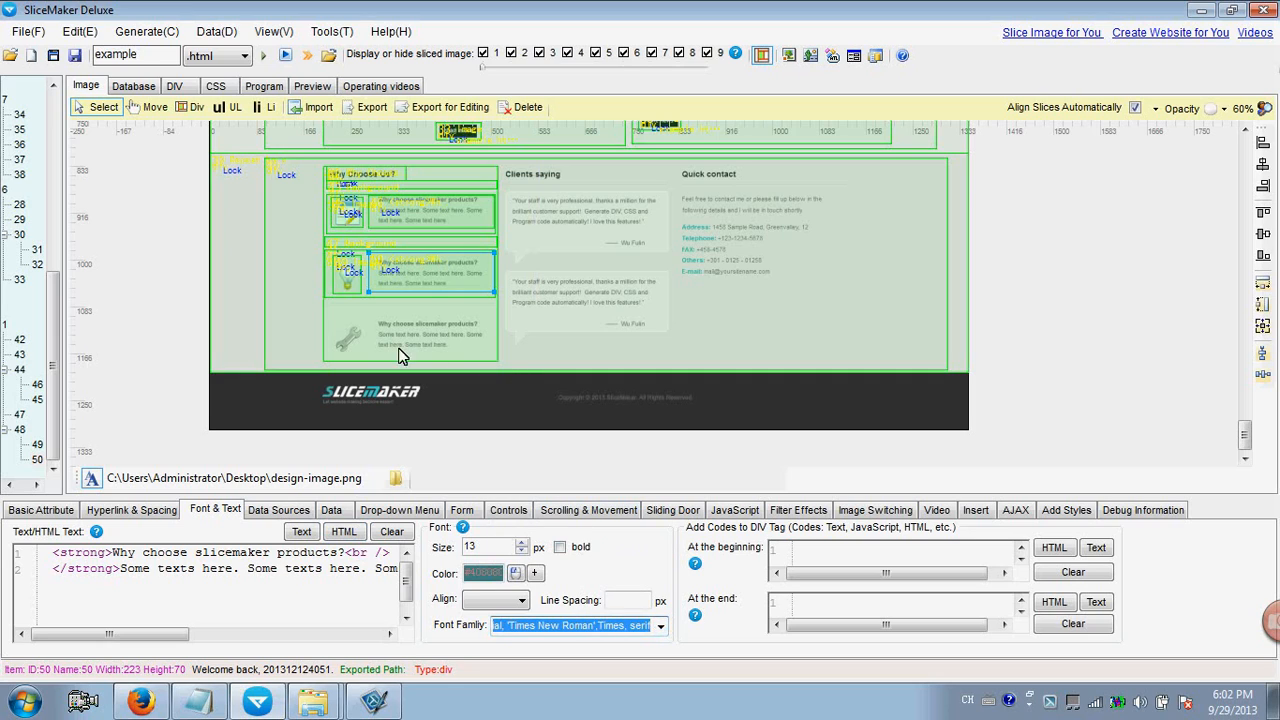
Slice the divider strip below the second item as a Div about 303 by 15 px and mark it as a background.
{"action": "left_click", "coordinate": [191, 107]}
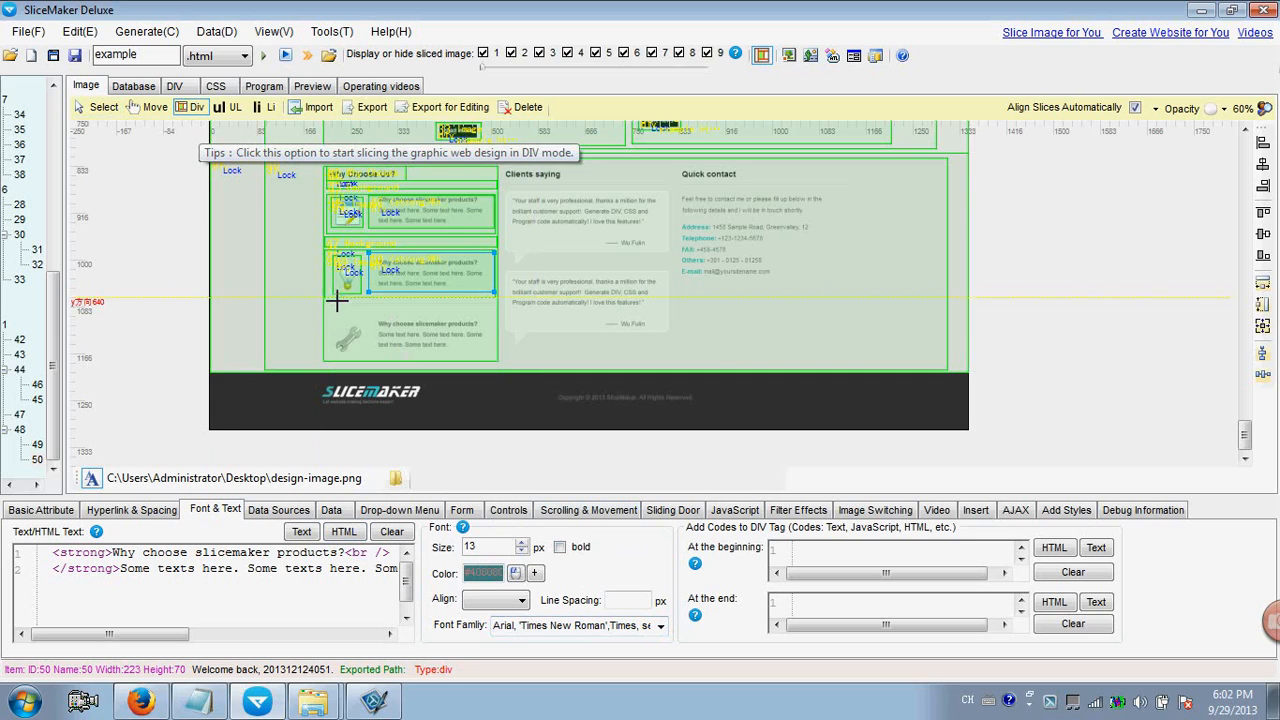
{"action": "left_click", "coordinate": [323, 298]}
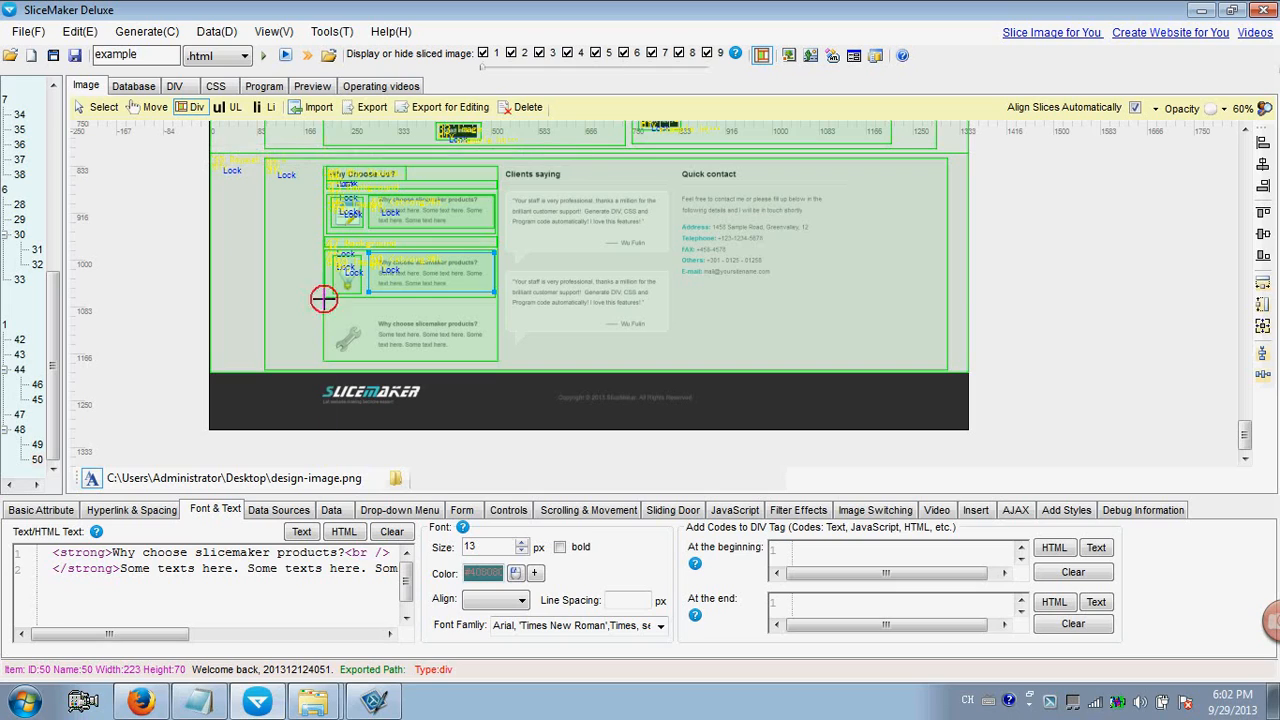
{"action": "left_click_drag", "start_coordinate": [323, 298], "coordinate": [495, 310]}
{"action": "left_click", "coordinate": [100, 107]}
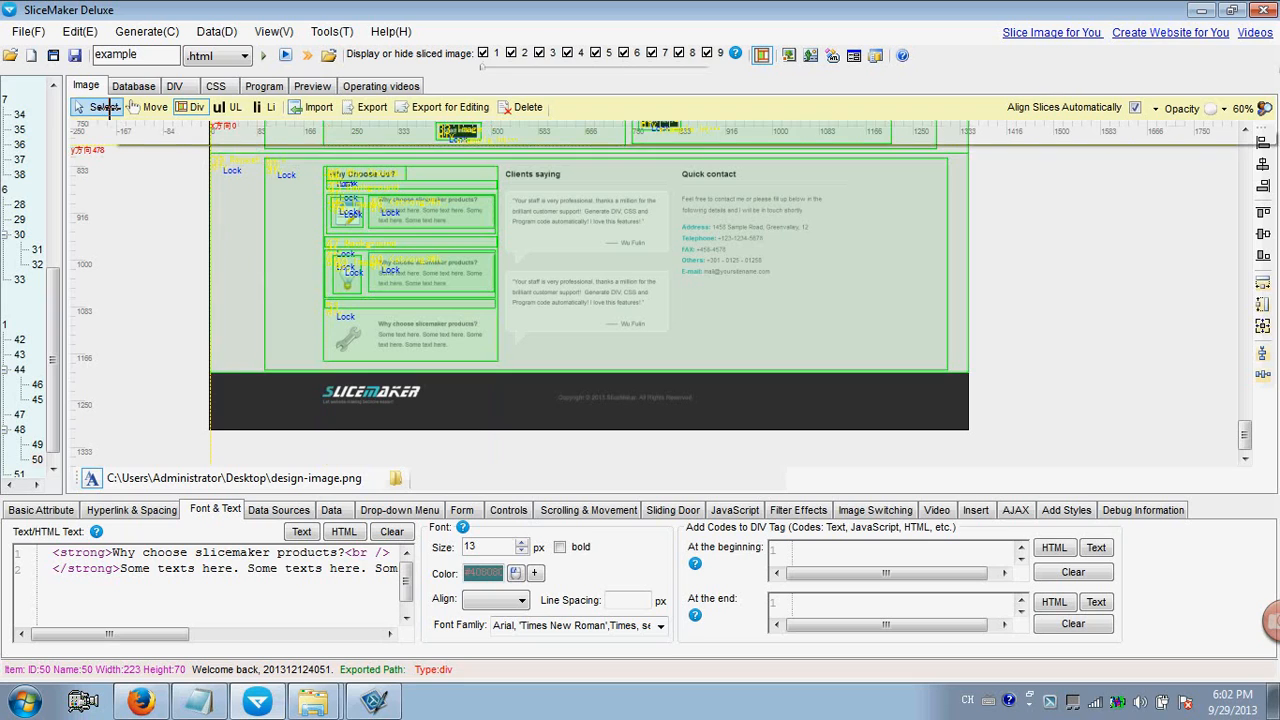
{"action": "left_click", "coordinate": [360, 301]}
{"action": "left_click", "coordinate": [60, 512]}
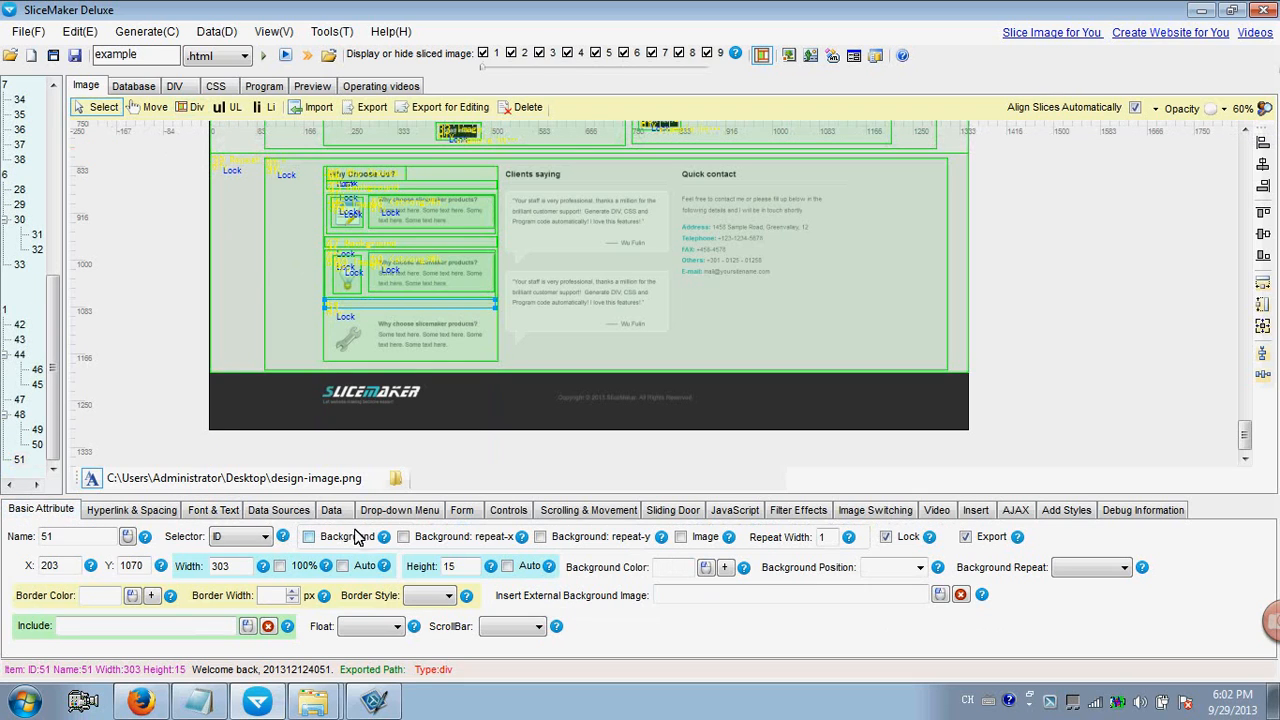
{"action": "left_click", "coordinate": [310, 538]}
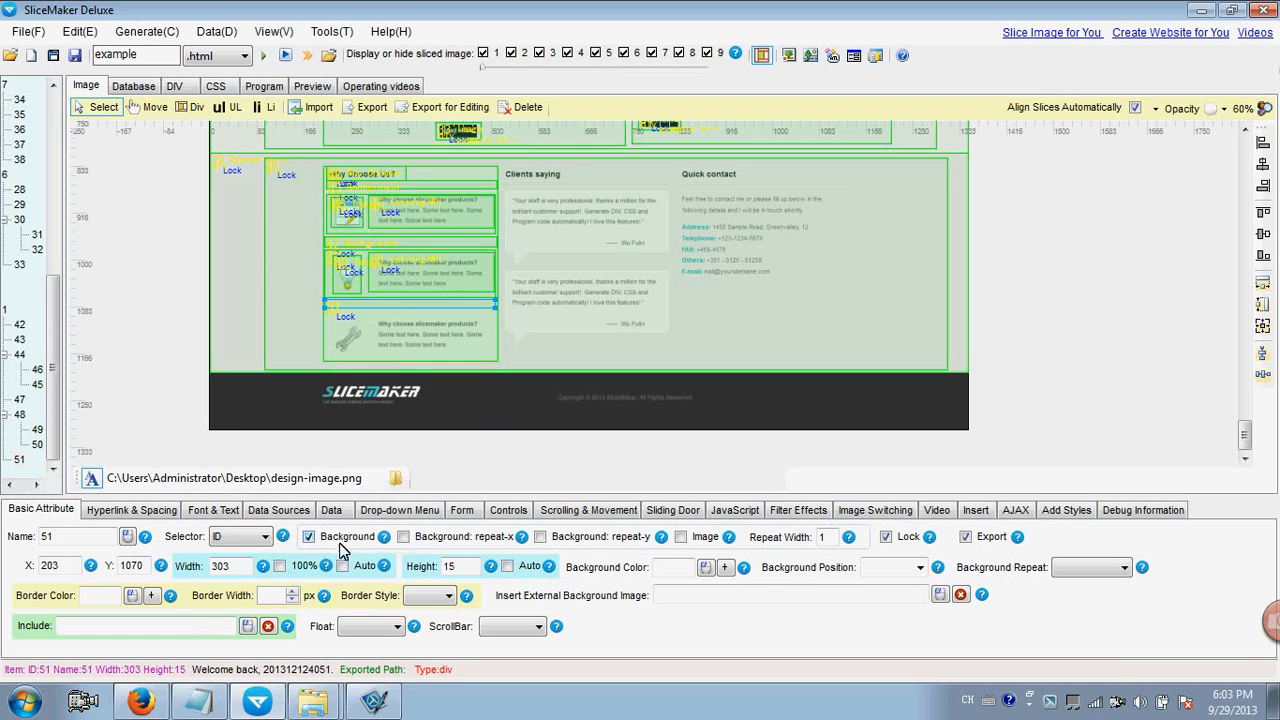
Slice the third item as a Div with nested Divs for the icon (about 60 by 63 px) and text (about 220 by 72 px); mark the icon as Image.
{"action": "left_click", "coordinate": [191, 107]}
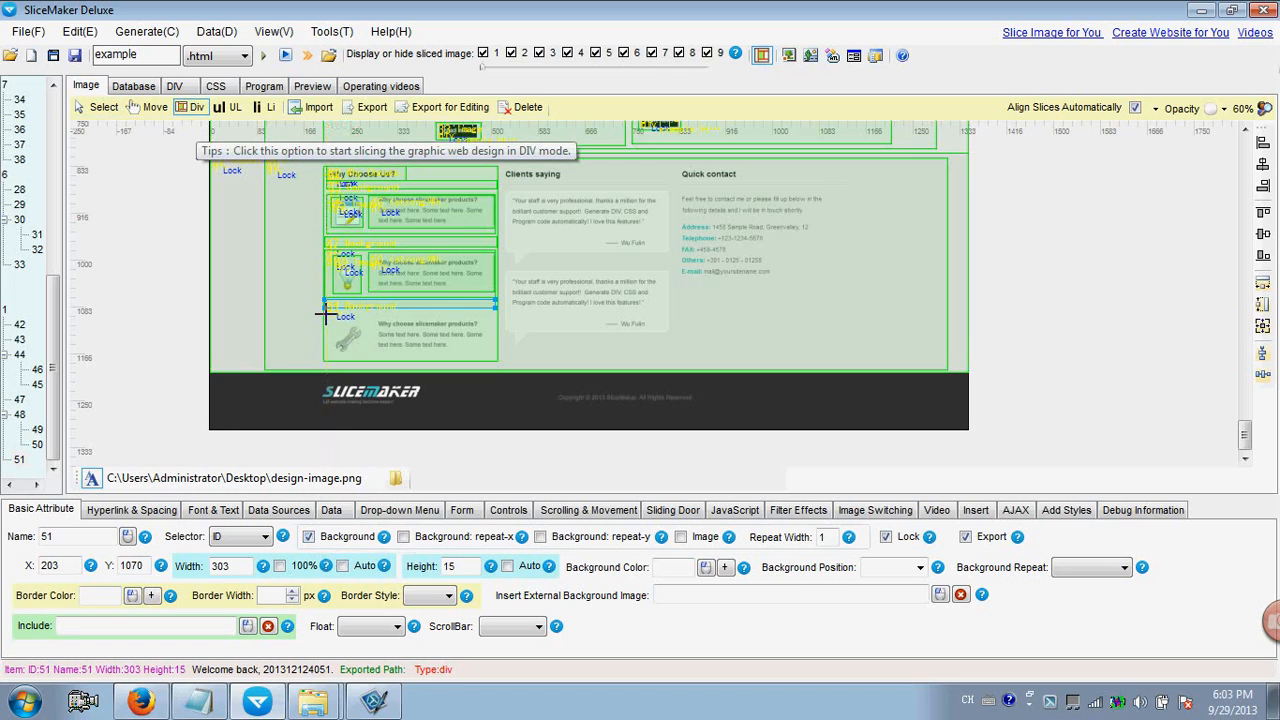
{"action": "left_click_drag", "start_coordinate": [324, 311], "coordinate": [491, 351]}
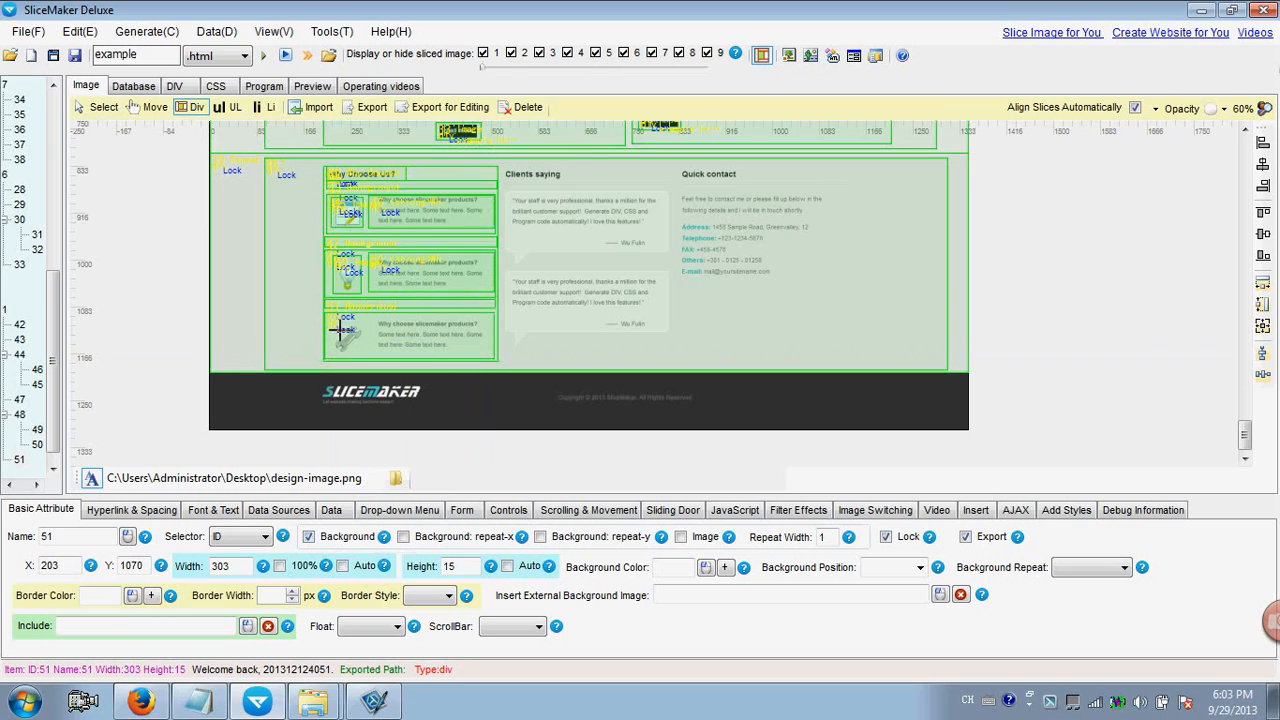
{"action": "left_click_drag", "start_coordinate": [331, 318], "coordinate": [364, 356]}
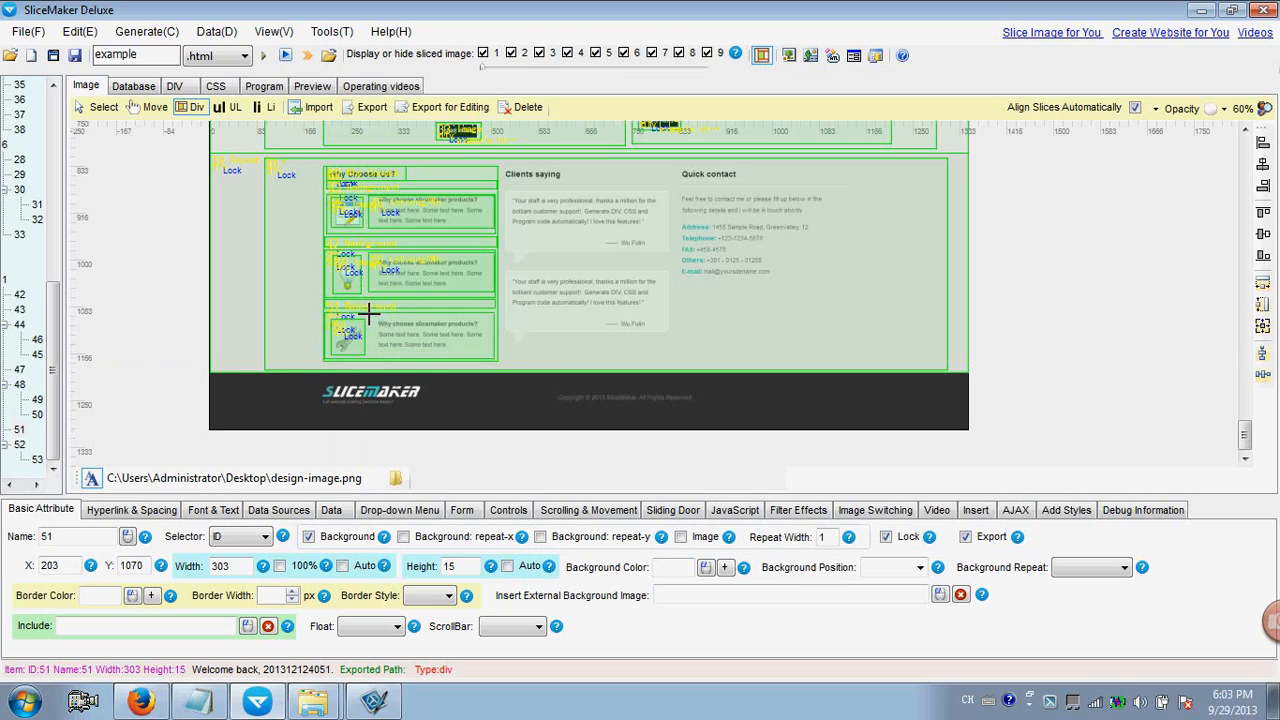
{"action": "left_click_drag", "start_coordinate": [369, 314], "coordinate": [493, 354]}
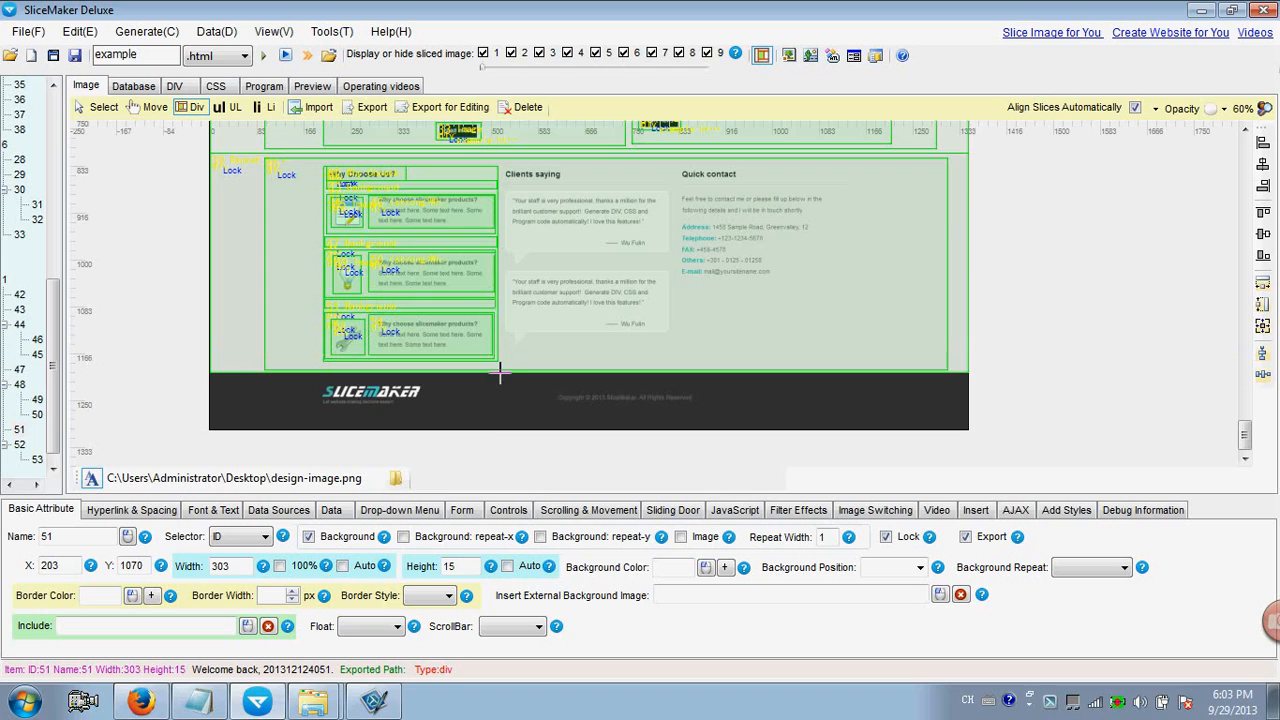
{"action": "left_click", "coordinate": [97, 107]}
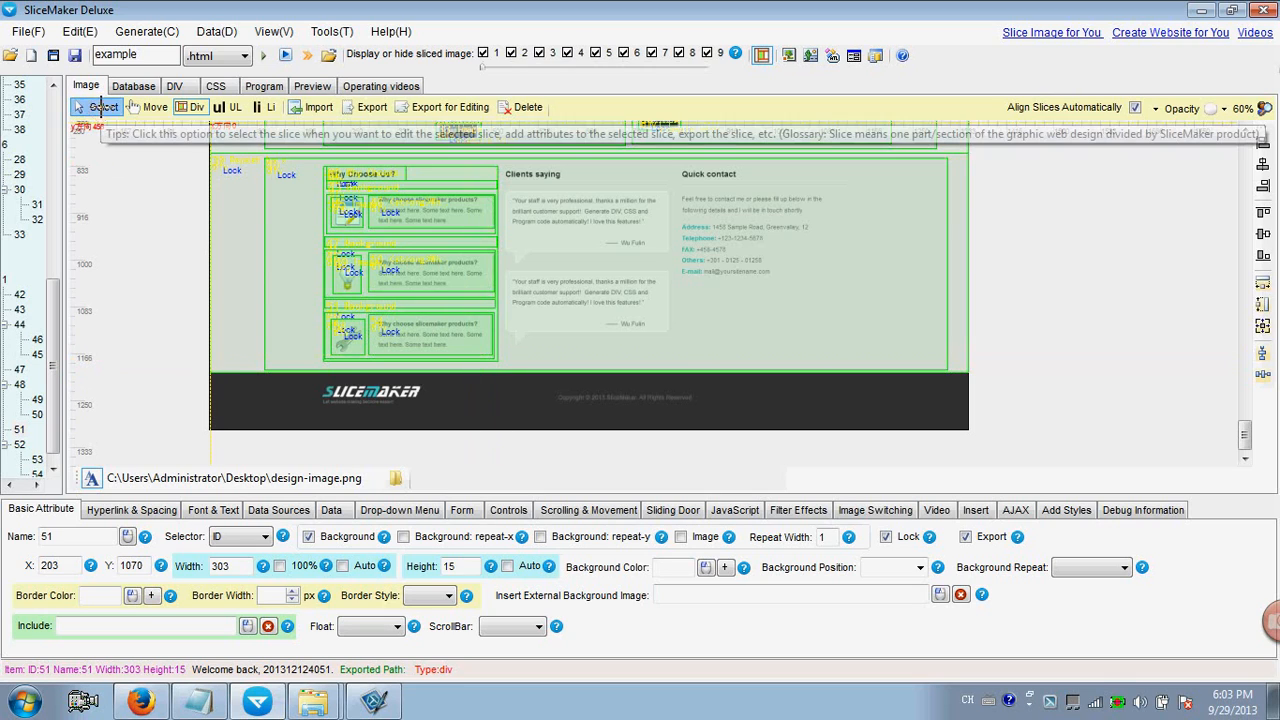
{"action": "left_click", "coordinate": [345, 336]}
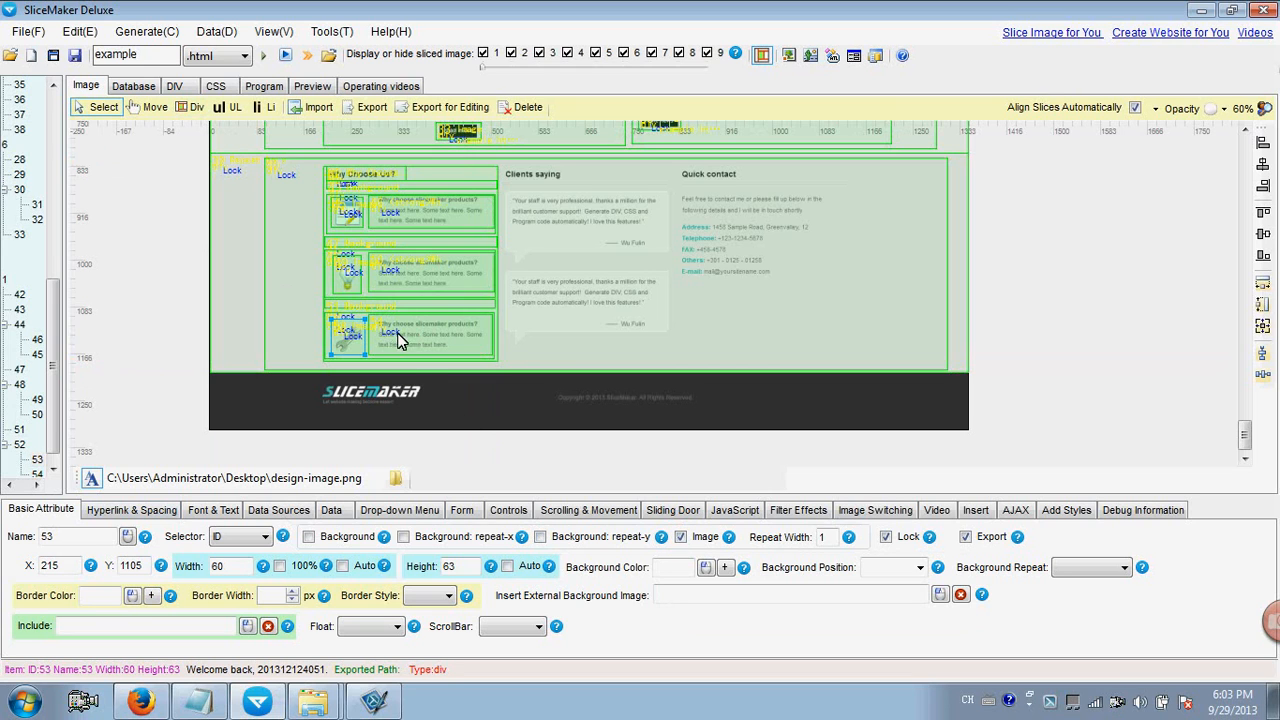
Insert the "Why choose slicemaker products?" heading and "Some texts here." line from texts.txt as HTML text in the third item's text slice.
{"action": "left_click", "coordinate": [199, 701]}
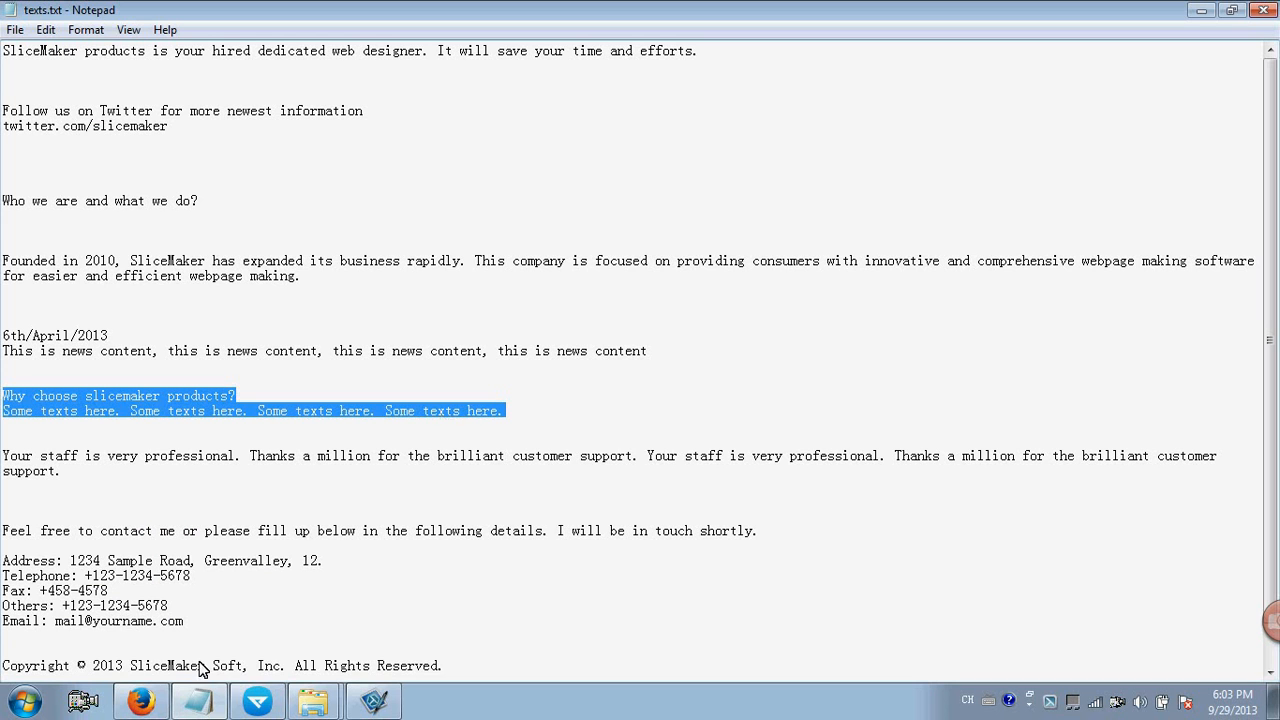
{"action": "left_click", "coordinate": [262, 703]}
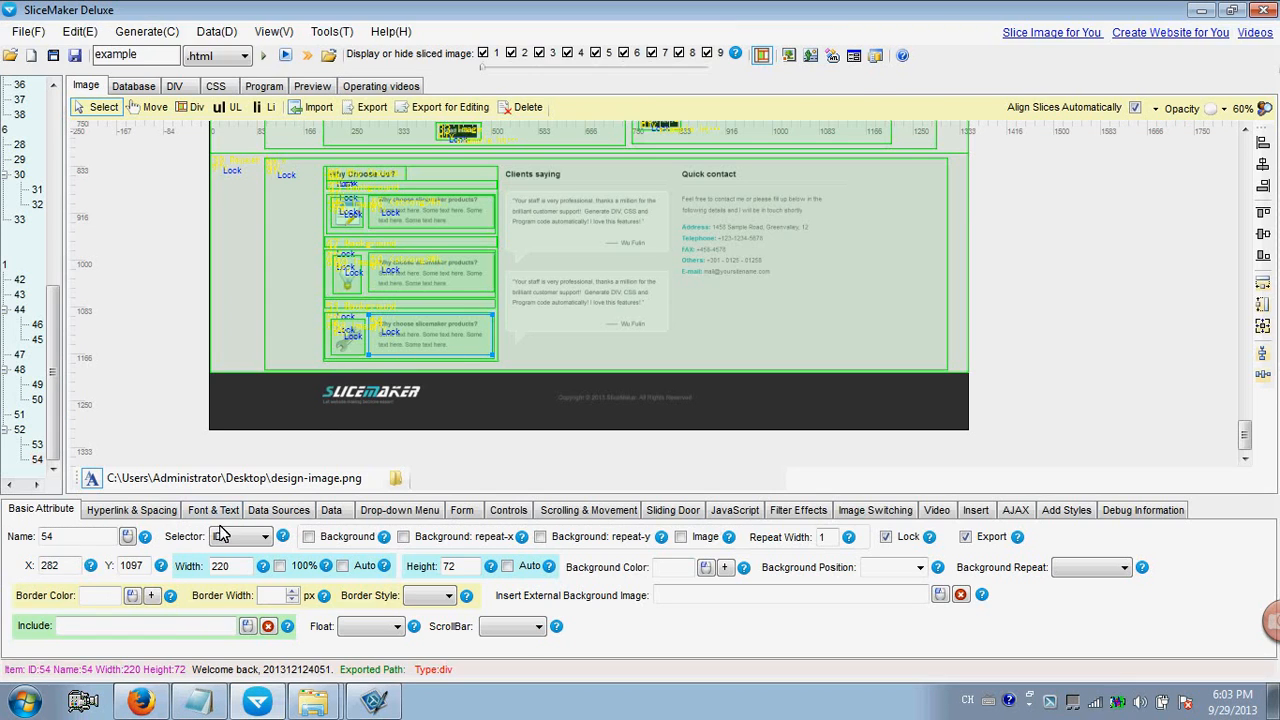
{"action": "left_click", "coordinate": [214, 510]}
{"action": "left_click", "coordinate": [350, 533]}
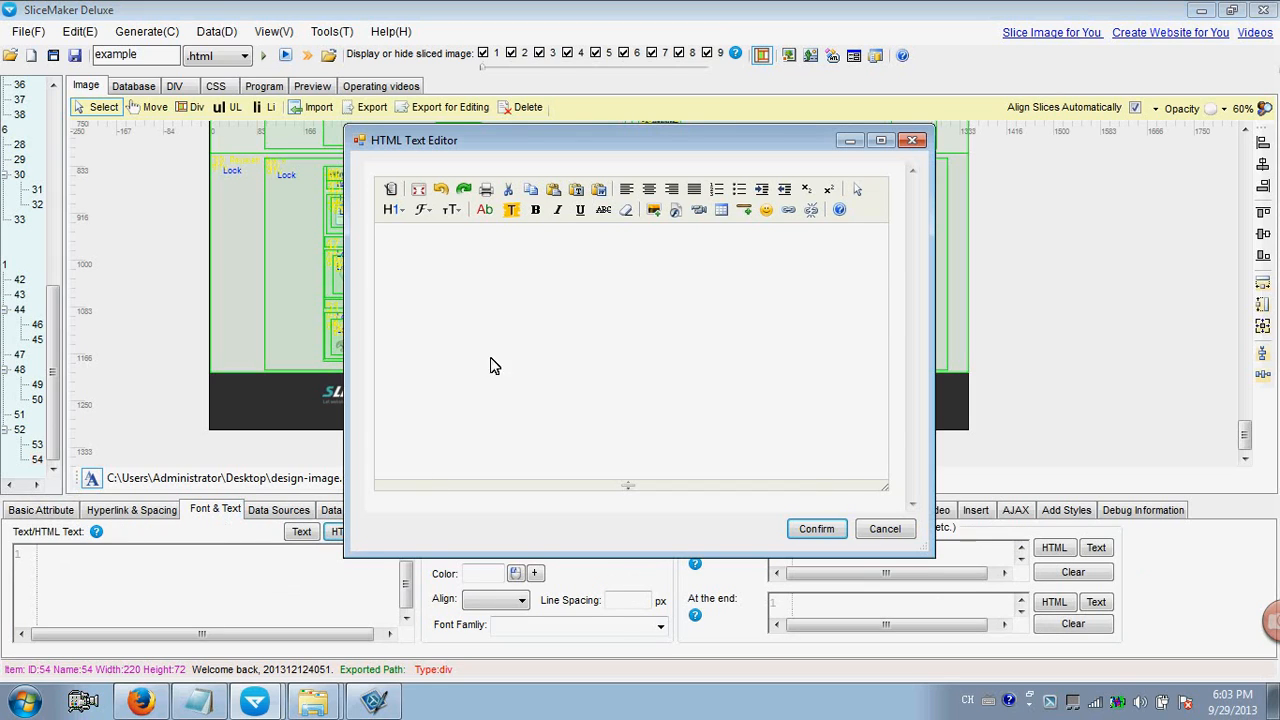
{"action": "type", "text": "Why choose slicemaker products? Some texts here. Some texts here. Some texts here. Some texts here."}
Make the third item's heading line "Why choose slicemaker products?" bold and accept the HTML text.
{"action": "left_click_drag", "start_coordinate": [559, 238], "coordinate": [382, 237]}
{"action": "left_click", "coordinate": [533, 210]}
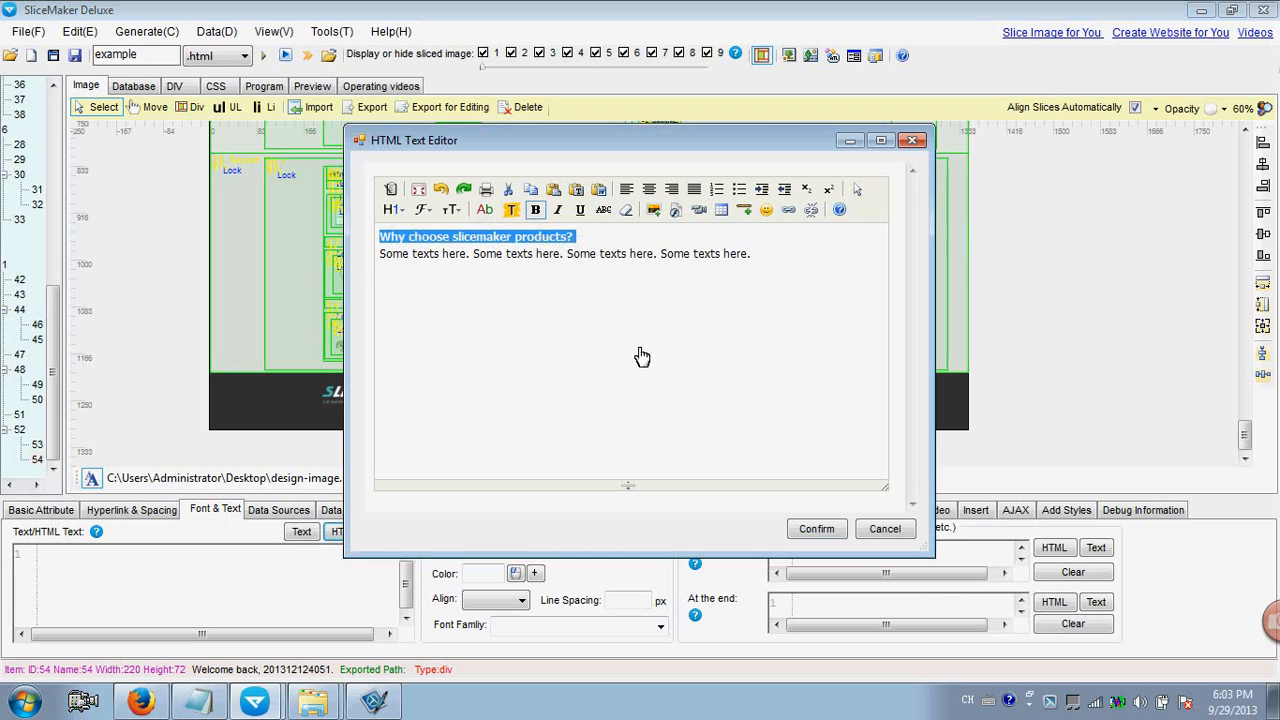
{"action": "left_click", "coordinate": [808, 529]}
Set the third item's text to dark teal with the font family Arial, 'Times New Roman', Times, serif.
{"action": "left_click", "coordinate": [515, 573]}
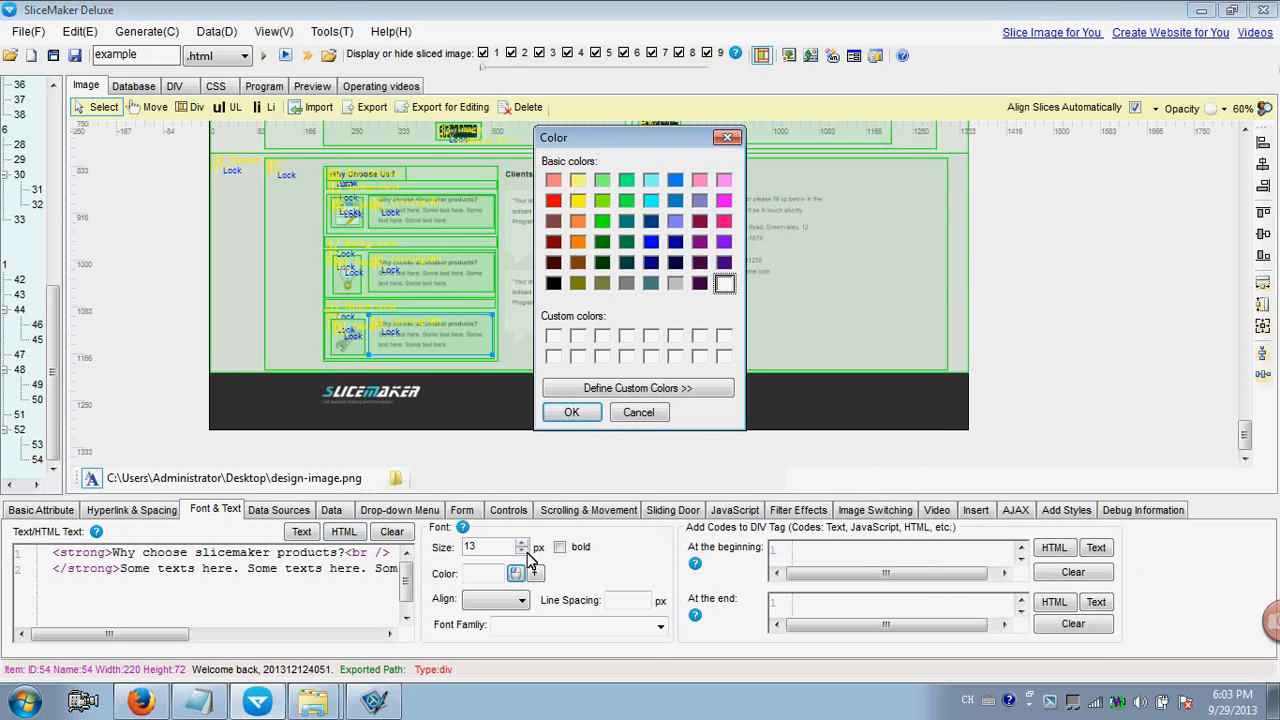
{"action": "left_click", "coordinate": [651, 283]}
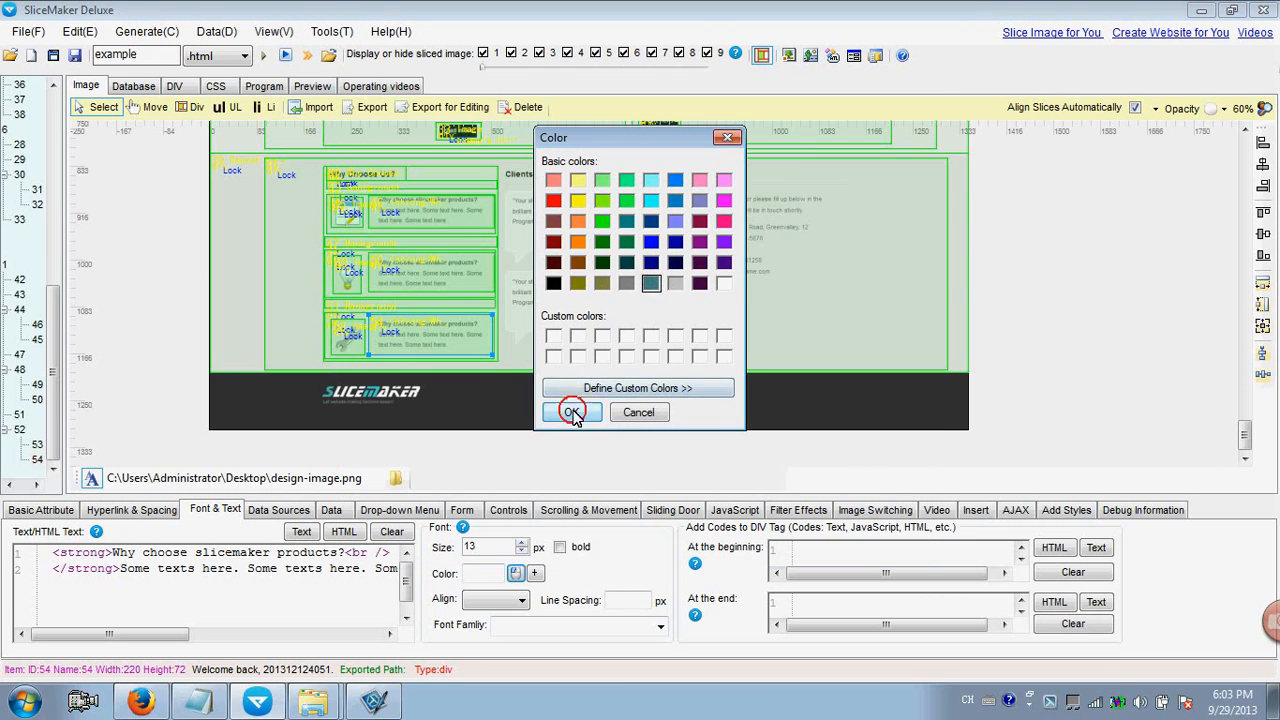
{"action": "left_click", "coordinate": [571, 412]}
{"action": "left_click", "coordinate": [660, 625]}
{"action": "left_click", "coordinate": [640, 566]}
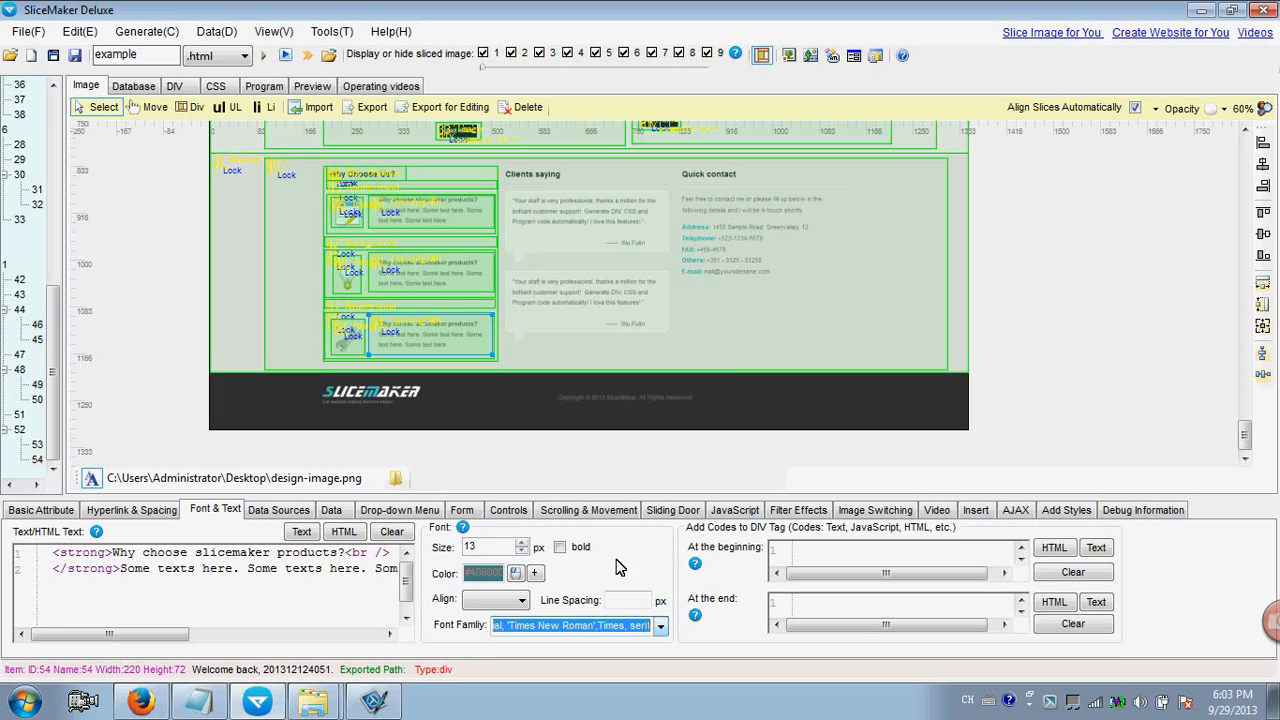
Generate the DIV and CSS code and export images, CSS, HTML and JavaScript files to the Desktop\example folder.
{"action": "left_click", "coordinate": [264, 56]}
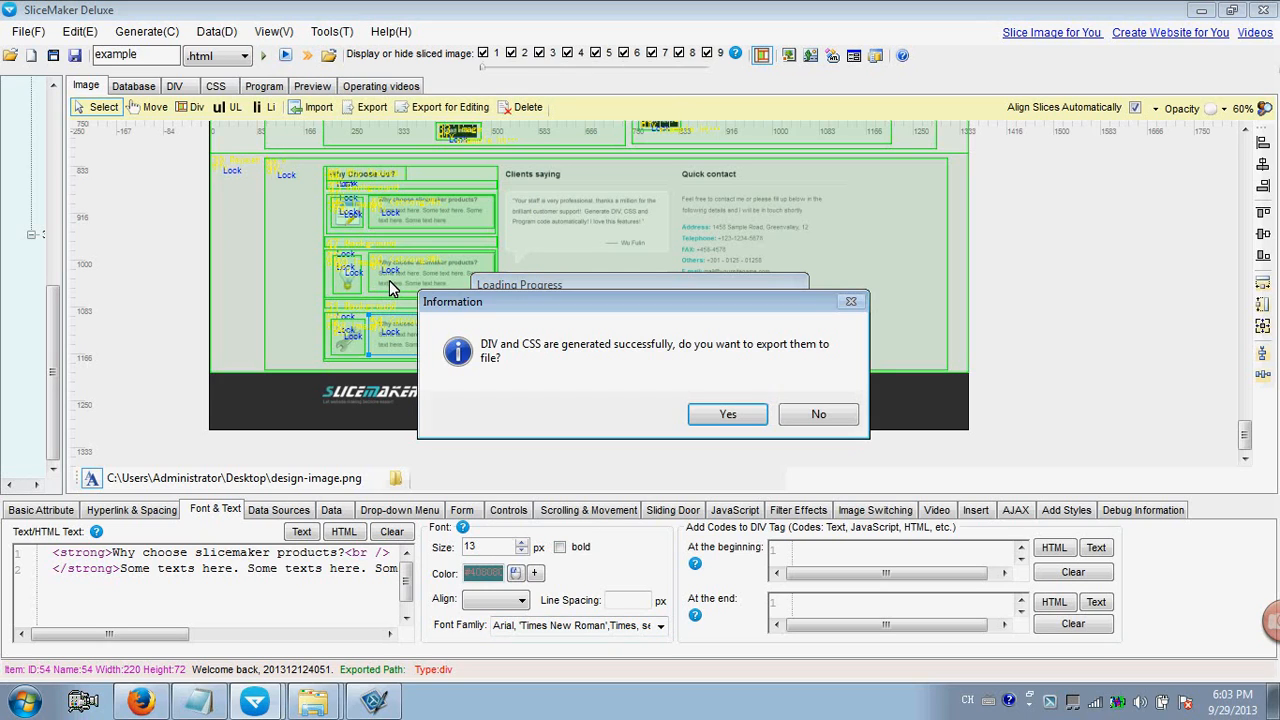
{"action": "left_click", "coordinate": [720, 418]}
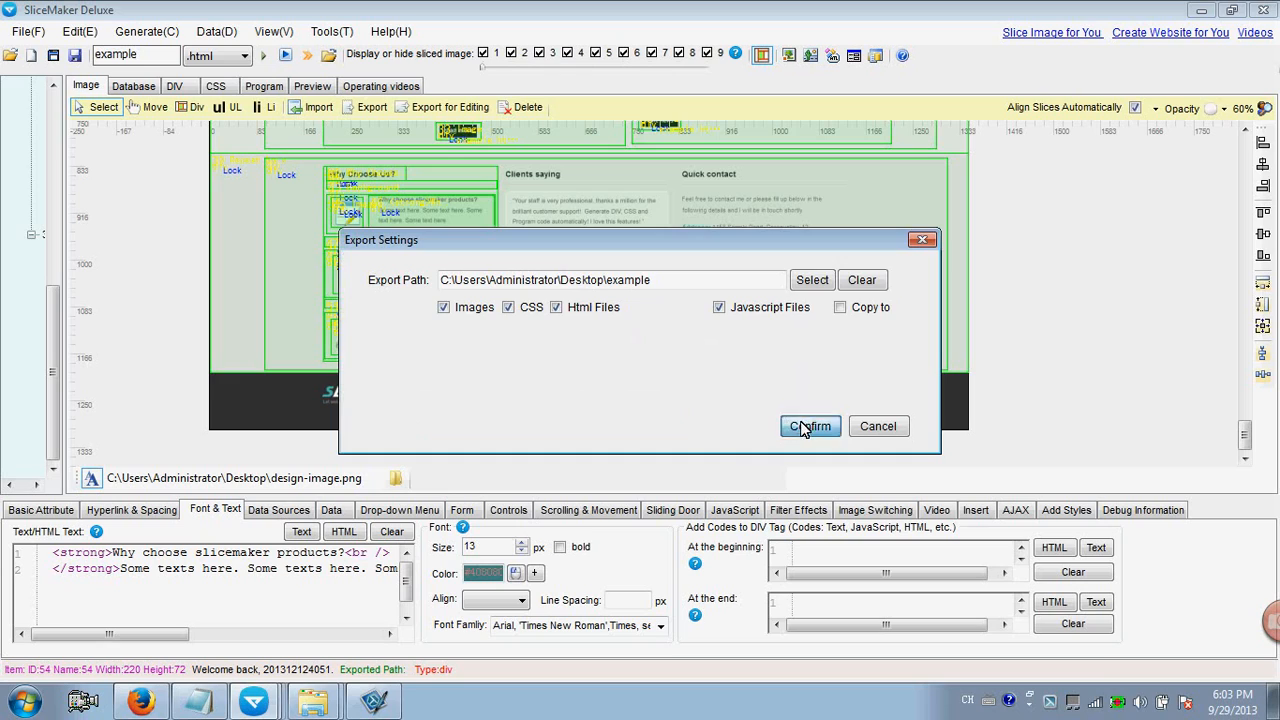
{"action": "left_click", "coordinate": [808, 426]}
{"action": "left_click", "coordinate": [748, 424]}
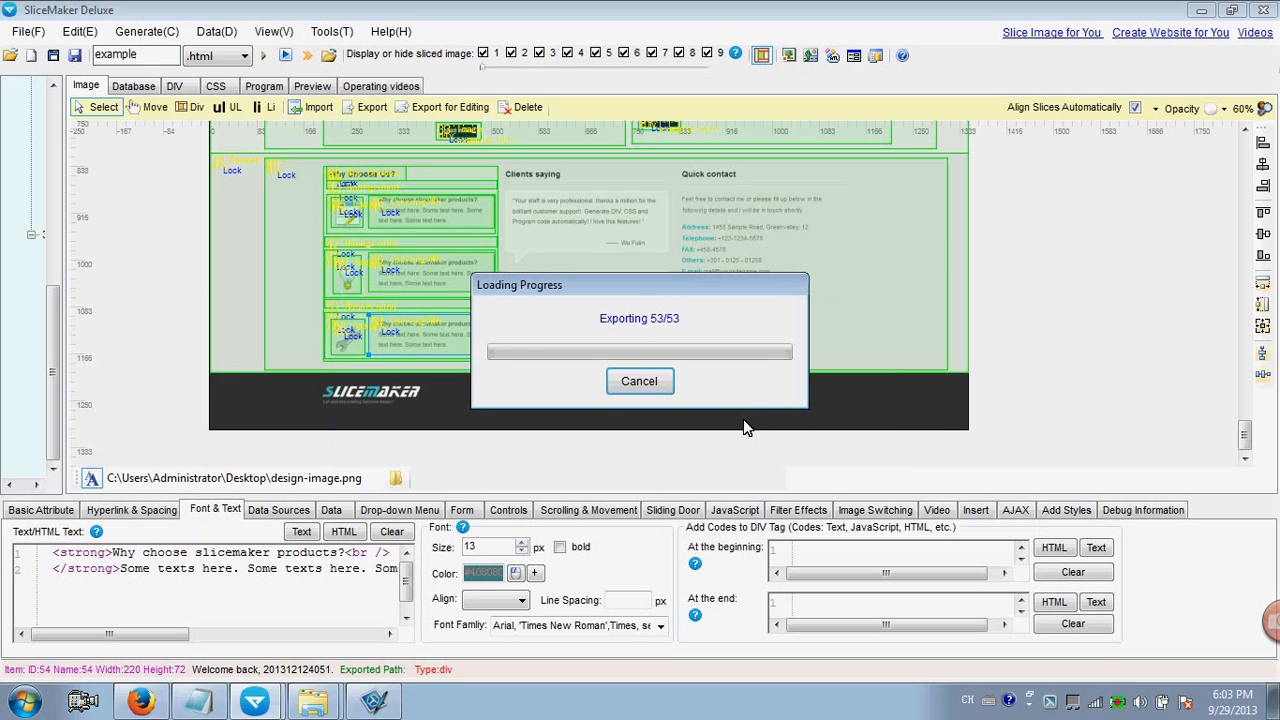
{"action": "left_click", "coordinate": [736, 398]}
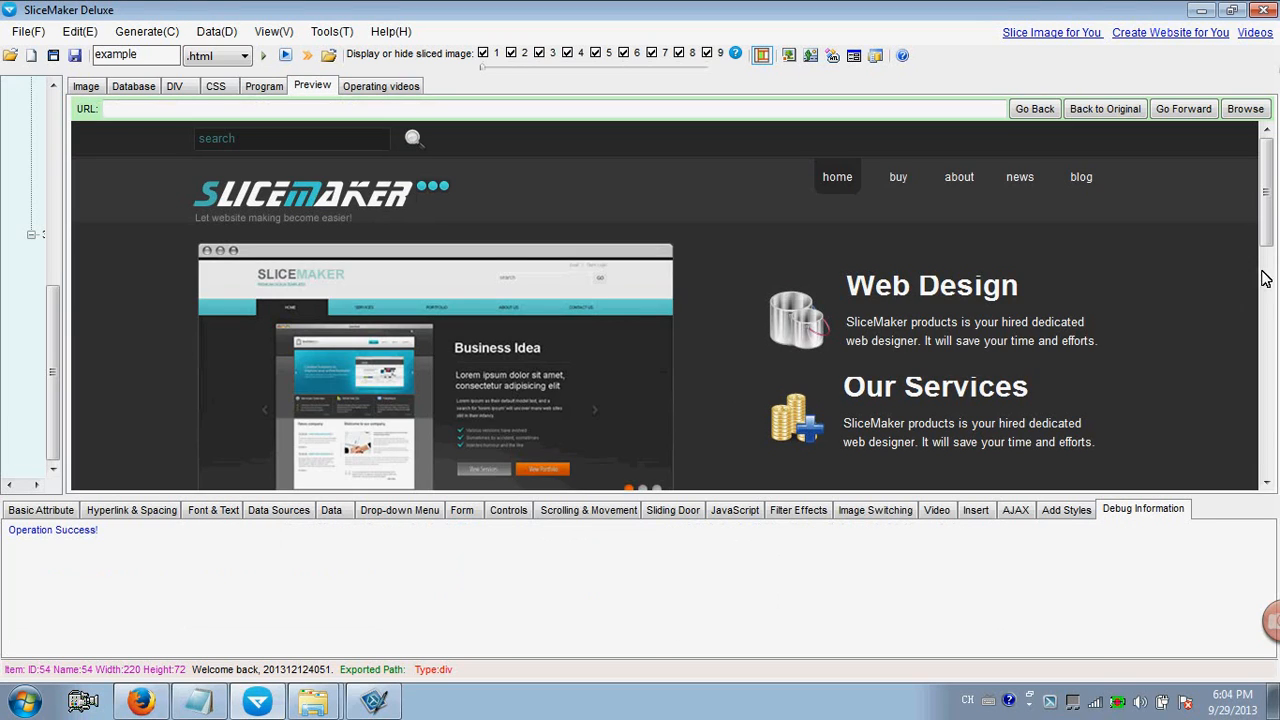
Check the three item texts of the "Why Choose Us?" section in the built-in page preview.
{"action": "left_click_drag", "start_coordinate": [1271, 201], "coordinate": [1274, 313]}
{"action": "left_click_drag", "start_coordinate": [1275, 403], "coordinate": [1275, 438]}
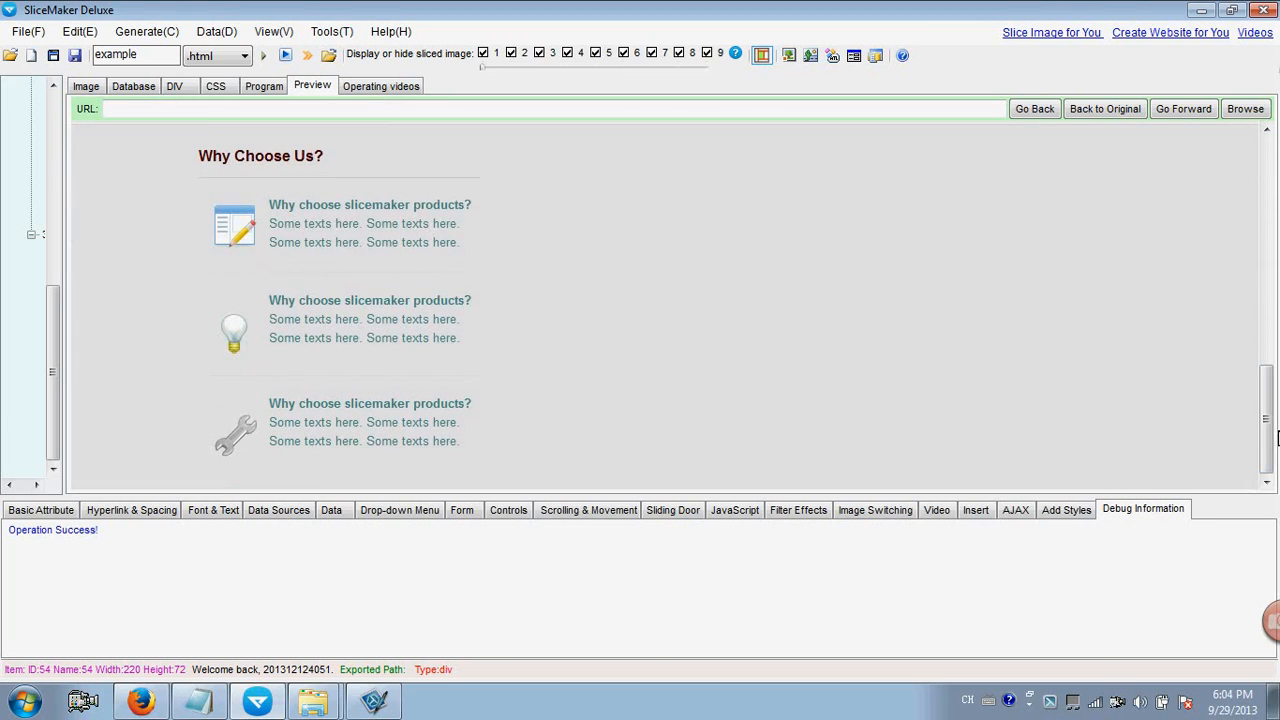
{"action": "left_click_drag", "start_coordinate": [276, 400], "coordinate": [481, 446]}
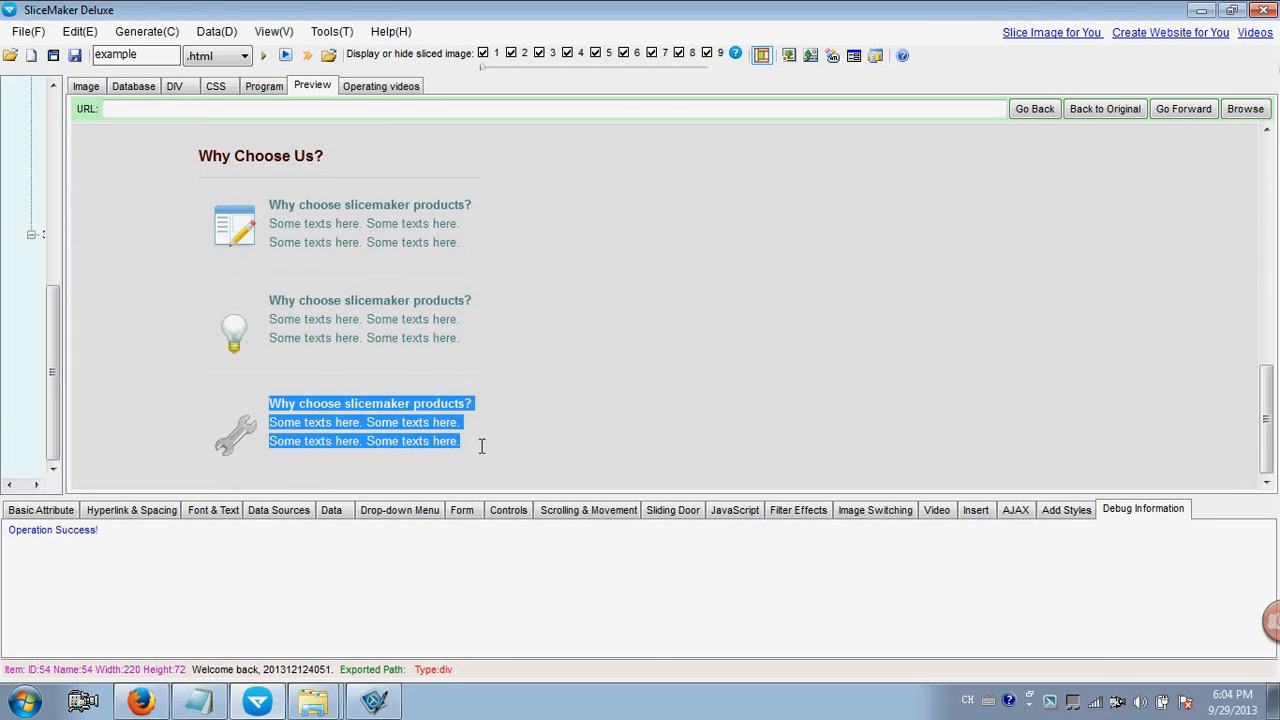
{"action": "left_click_drag", "start_coordinate": [272, 296], "coordinate": [456, 341]}
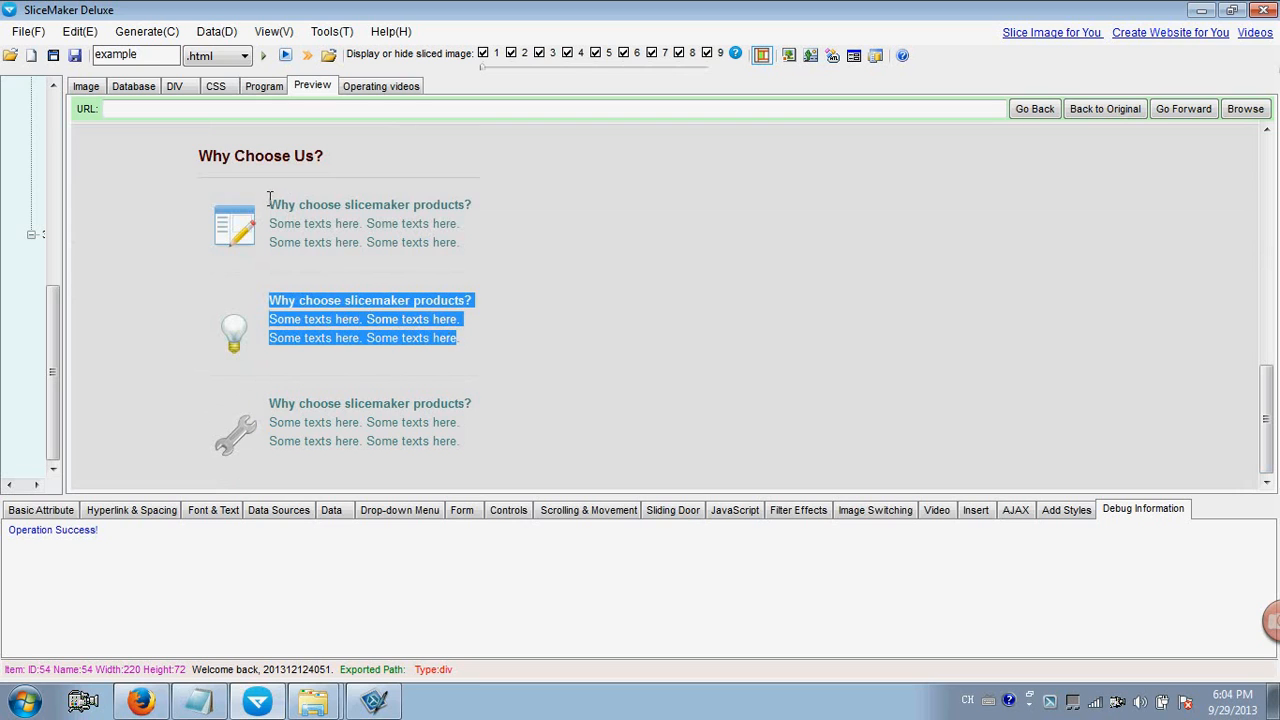
{"action": "left_click_drag", "start_coordinate": [269, 197], "coordinate": [506, 266]}
{"action": "left_click", "coordinate": [518, 259]}
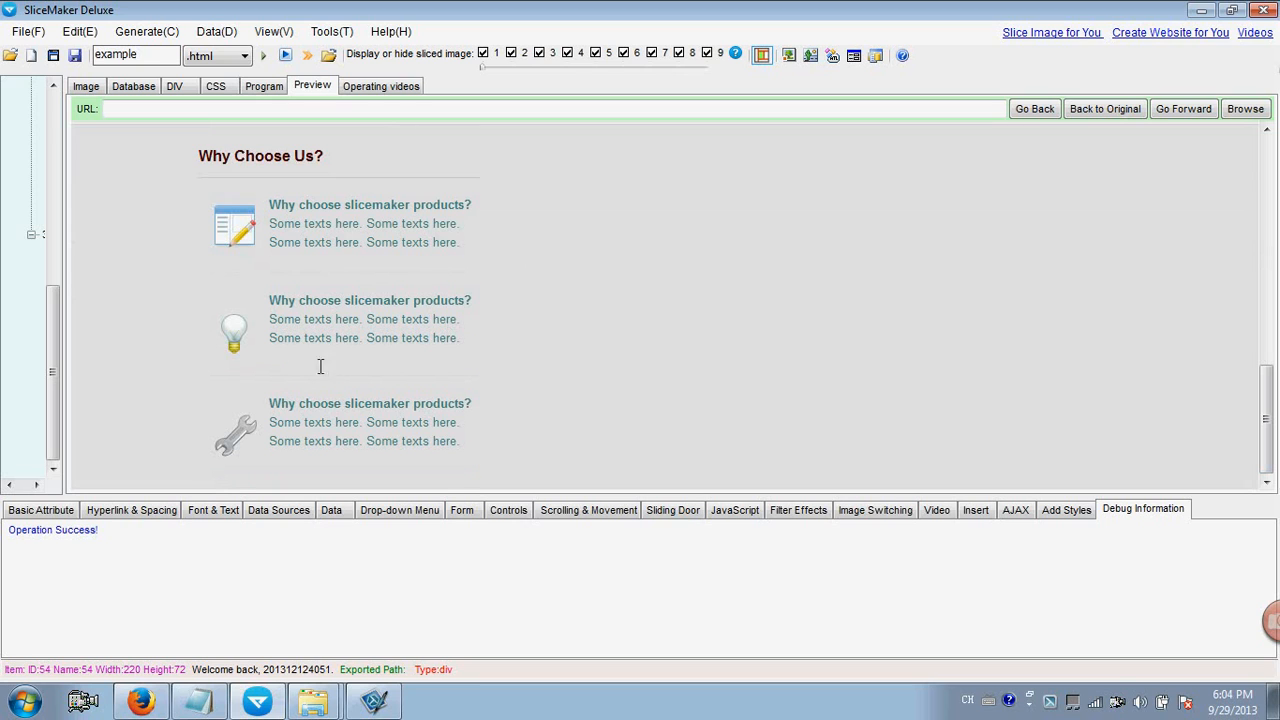
Switch to Firefox and check the three "Why Choose Us?" item texts on the exported example.html page.
{"action": "left_click", "coordinate": [140, 700]}
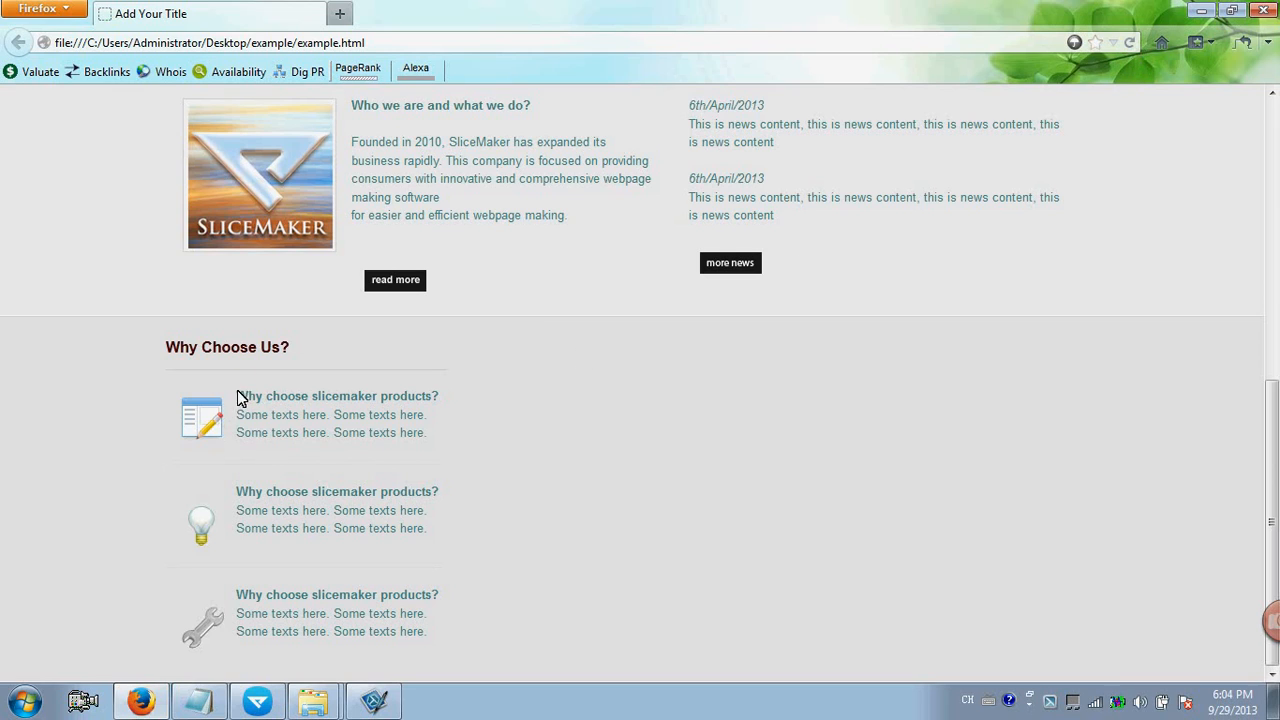
{"action": "left_click_drag", "start_coordinate": [236, 396], "coordinate": [435, 420]}
{"action": "left_click", "coordinate": [436, 430]}
{"action": "left_click_drag", "start_coordinate": [283, 432], "coordinate": [431, 436]}
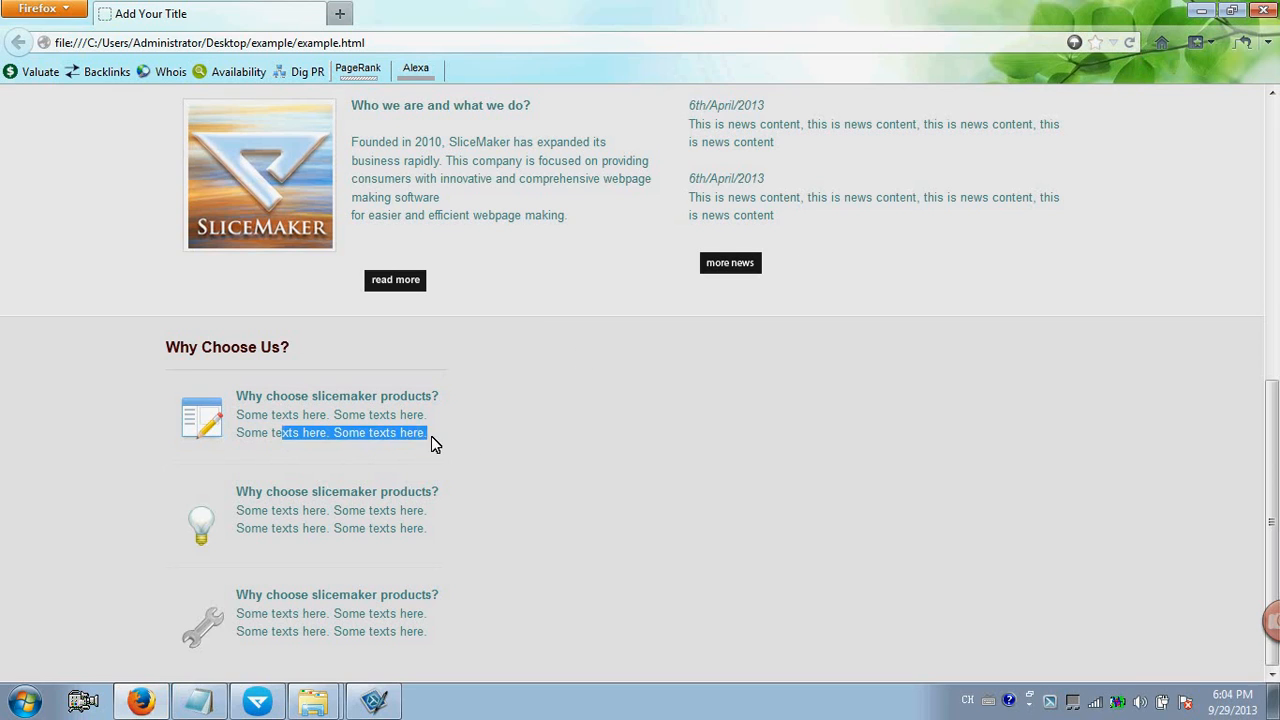
{"action": "left_click", "coordinate": [431, 436]}
{"action": "left_click_drag", "start_coordinate": [258, 494], "coordinate": [434, 531]}
{"action": "left_click", "coordinate": [434, 531]}
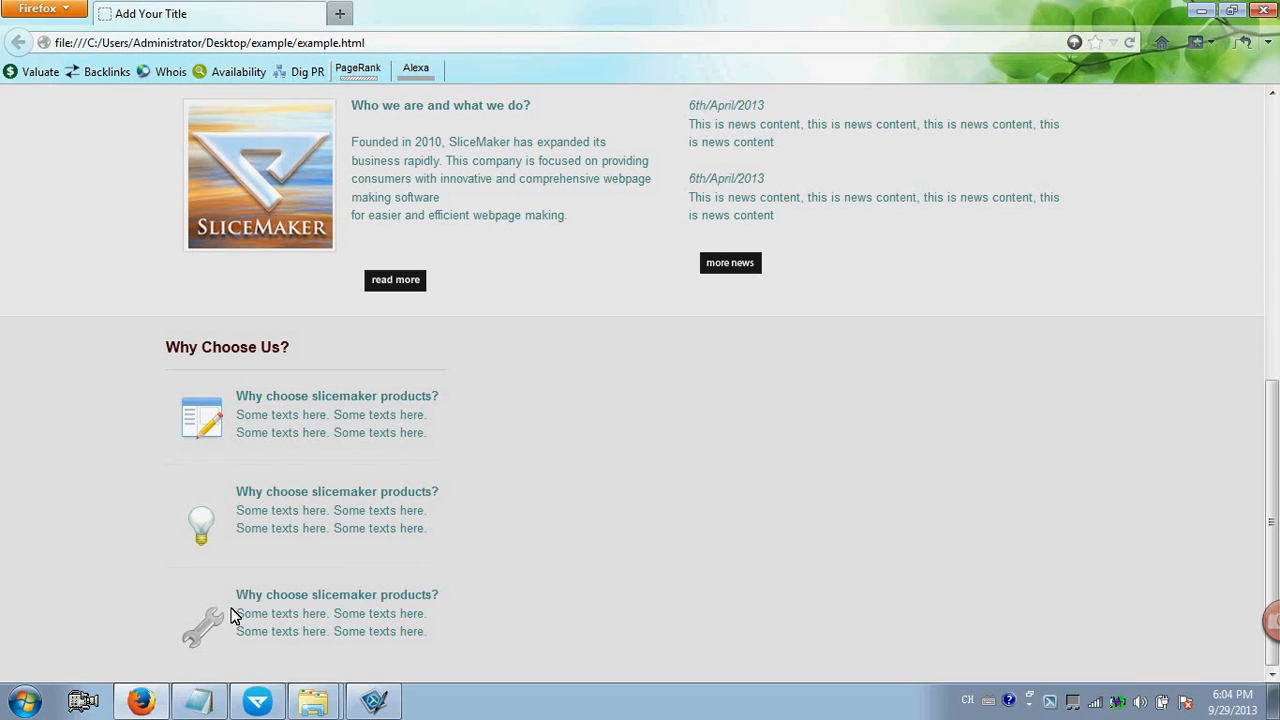
{"action": "left_click_drag", "start_coordinate": [246, 595], "coordinate": [433, 632]}
{"action": "left_click", "coordinate": [434, 632]}
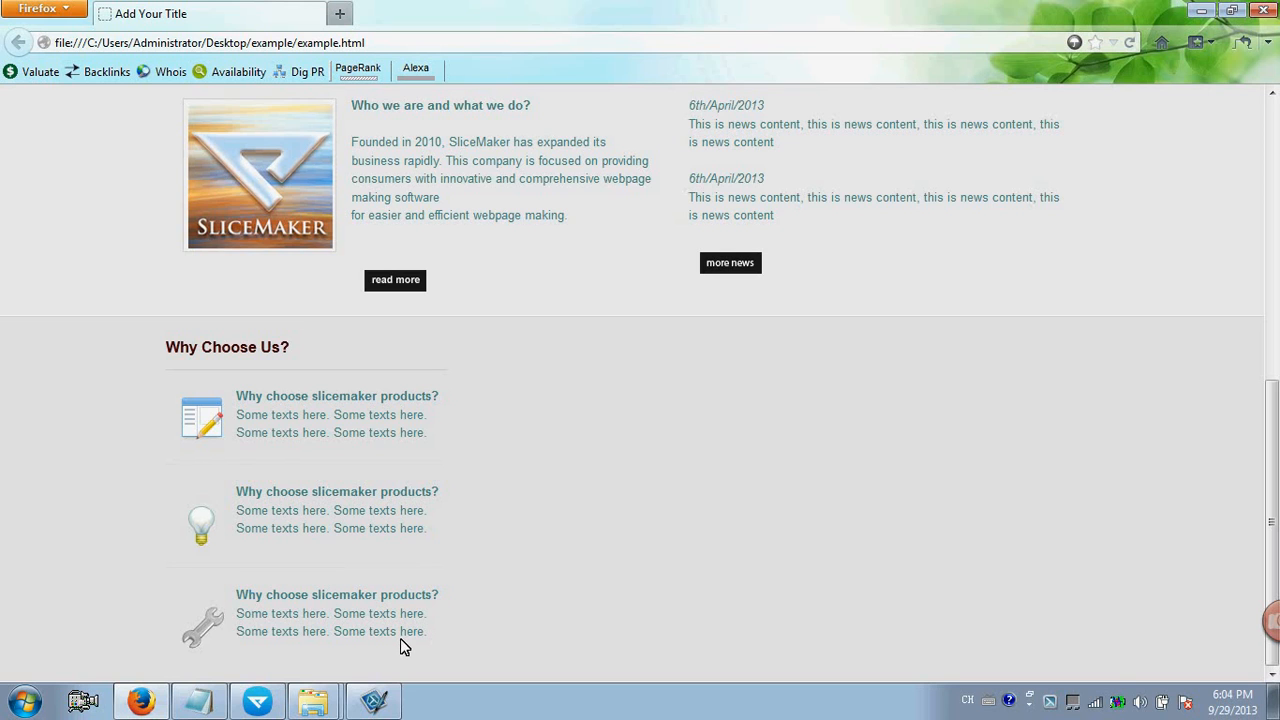
Return to the design image in SliceMaker and slice the "Clients saying" column as a Div with a nested heading Div about 170 by 25 px.
{"action": "left_click", "coordinate": [257, 700]}
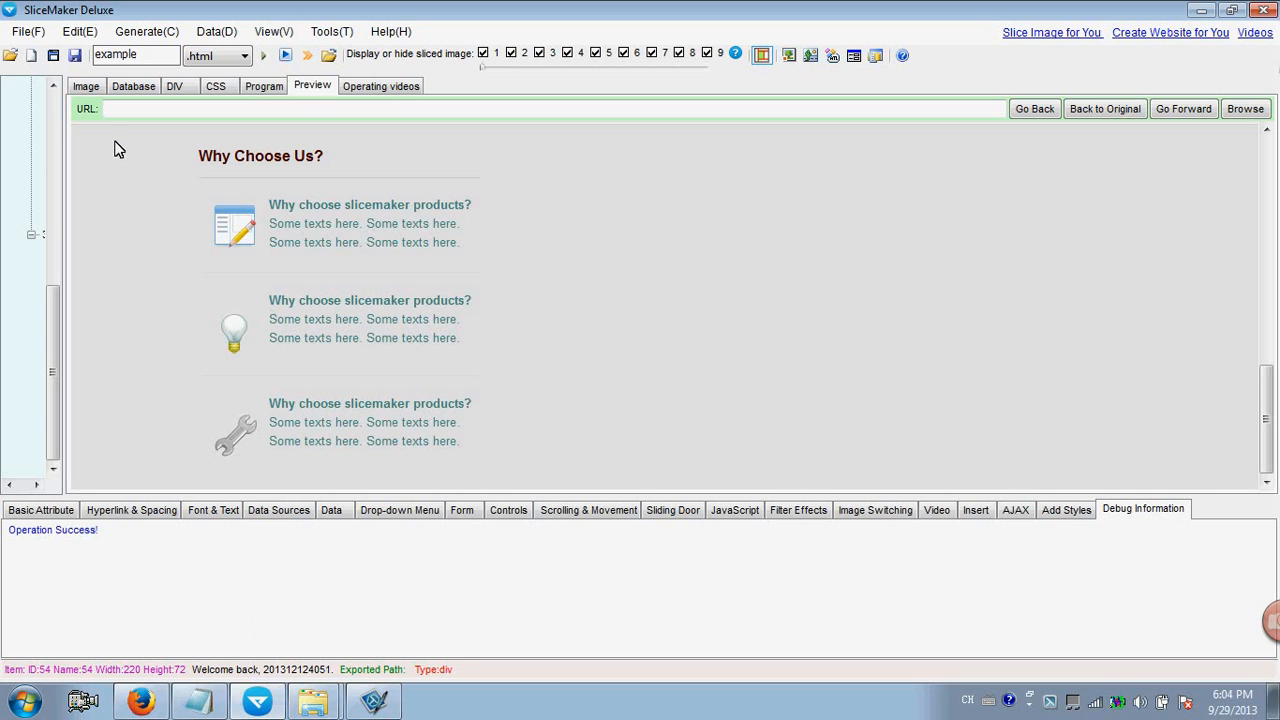
{"action": "left_click", "coordinate": [86, 87]}
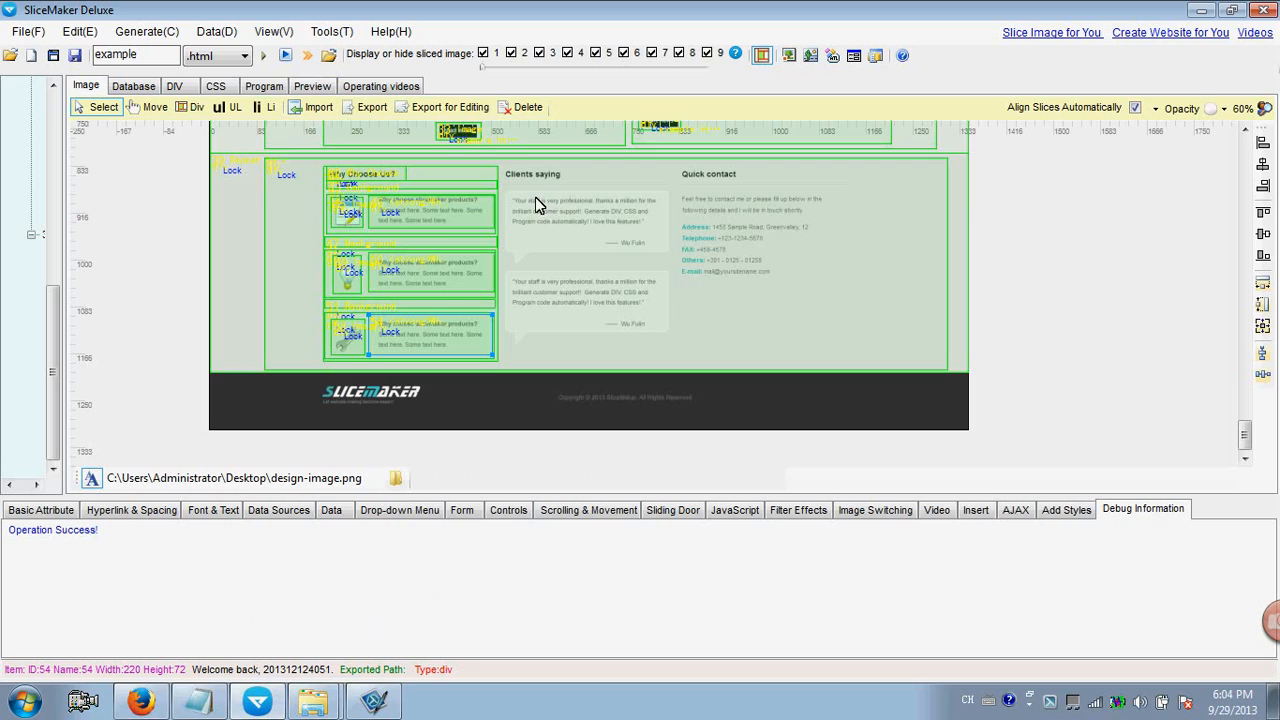
{"action": "left_click", "coordinate": [191, 107]}
{"action": "left_click_drag", "start_coordinate": [502, 165], "coordinate": [673, 361]}
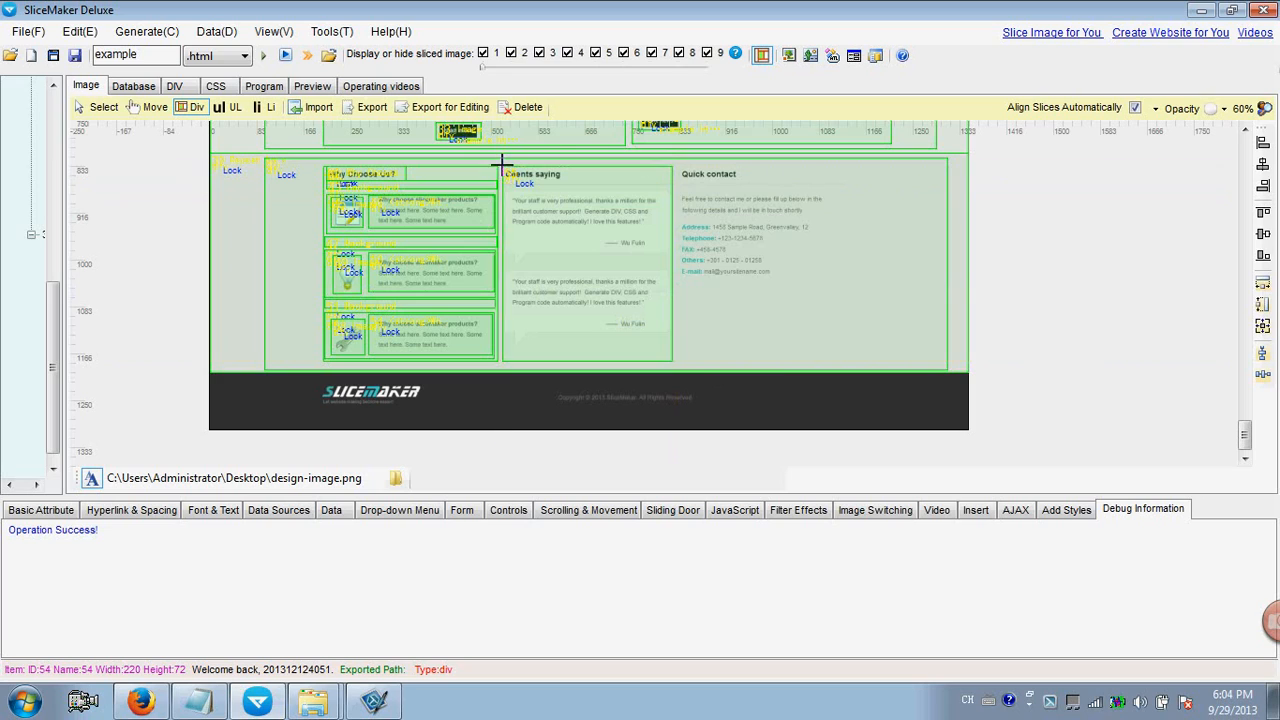
{"action": "left_click_drag", "start_coordinate": [503, 163], "coordinate": [598, 181]}
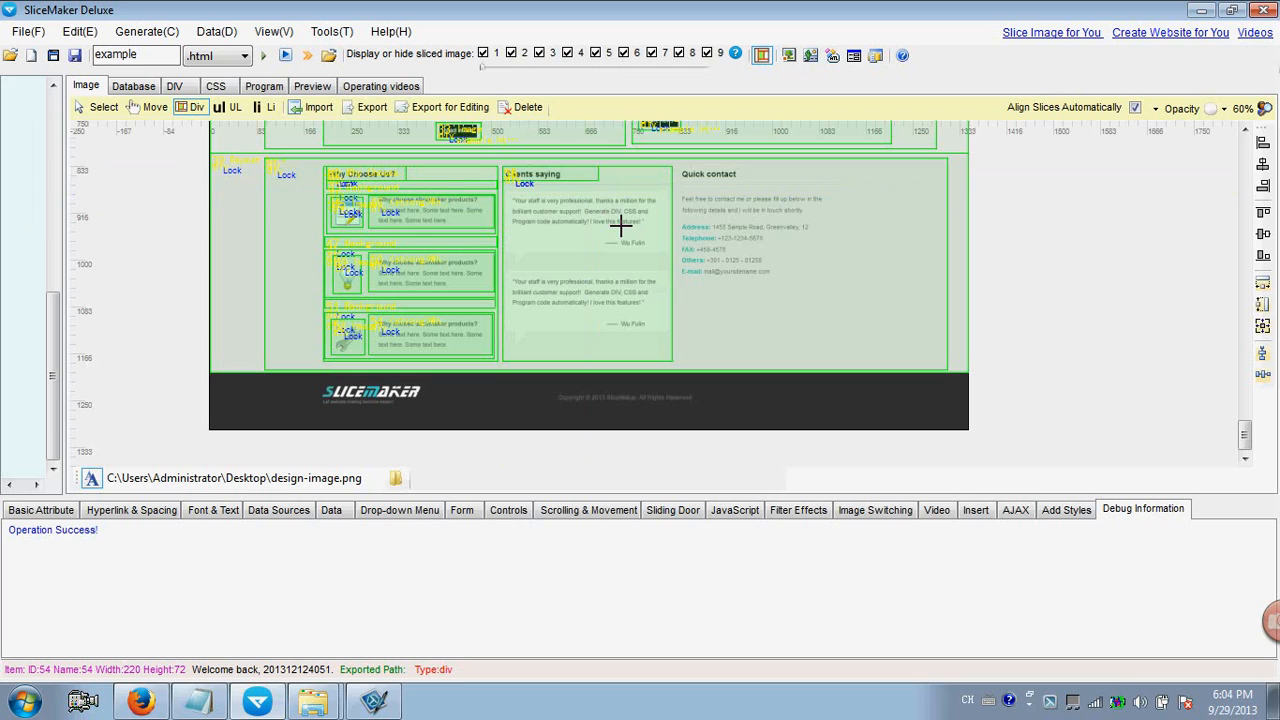
Enter "Clients Saying" as the text of the column's heading slice.
{"action": "left_click", "coordinate": [100, 107]}
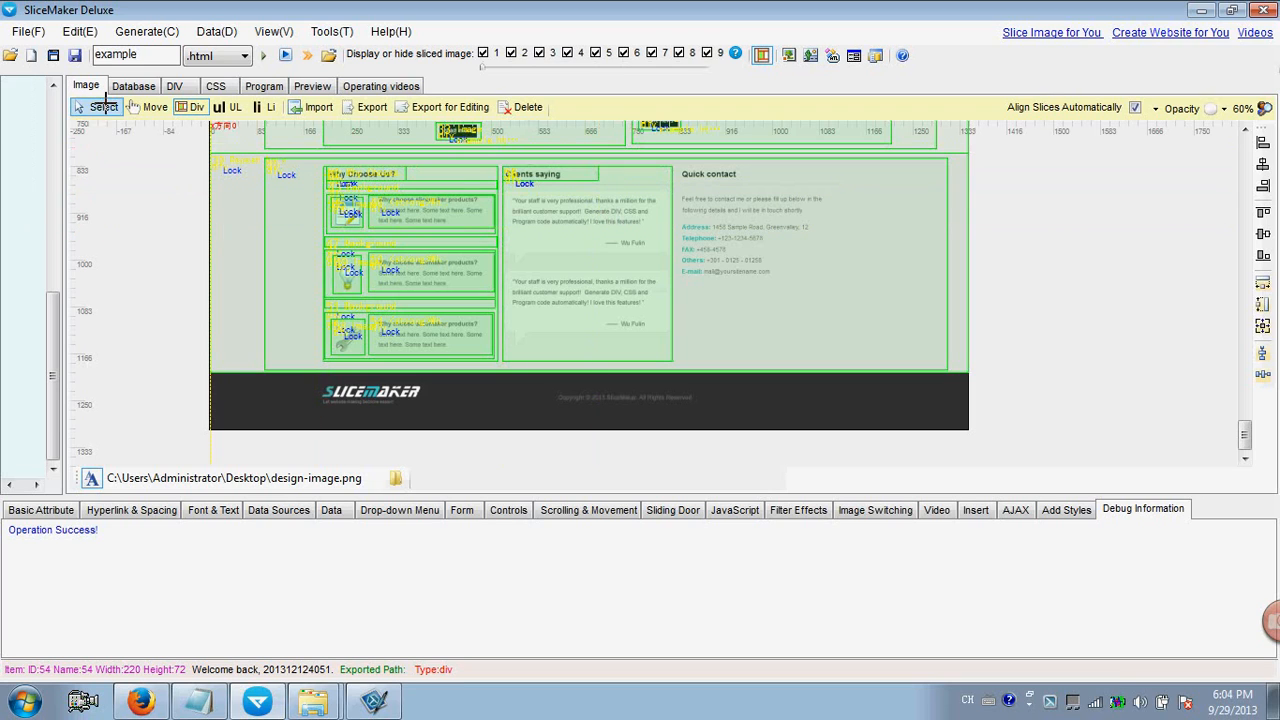
{"action": "left_click", "coordinate": [525, 175]}
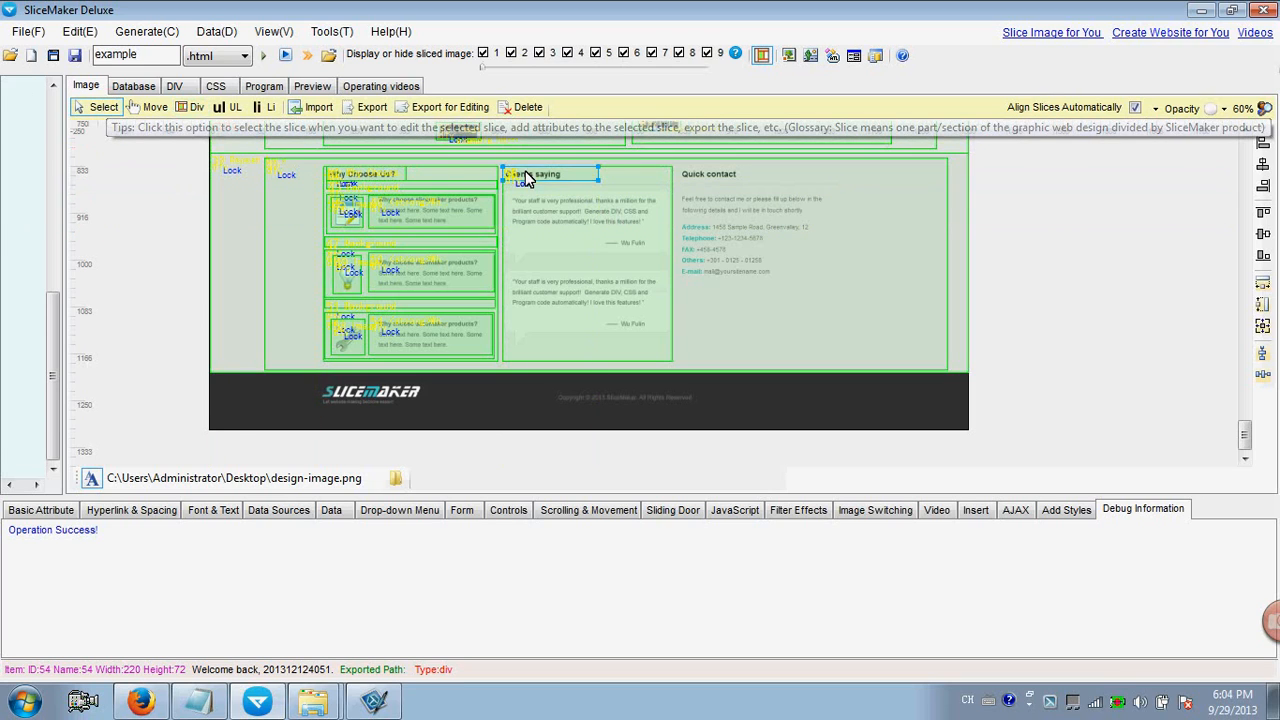
{"action": "left_click", "coordinate": [205, 510]}
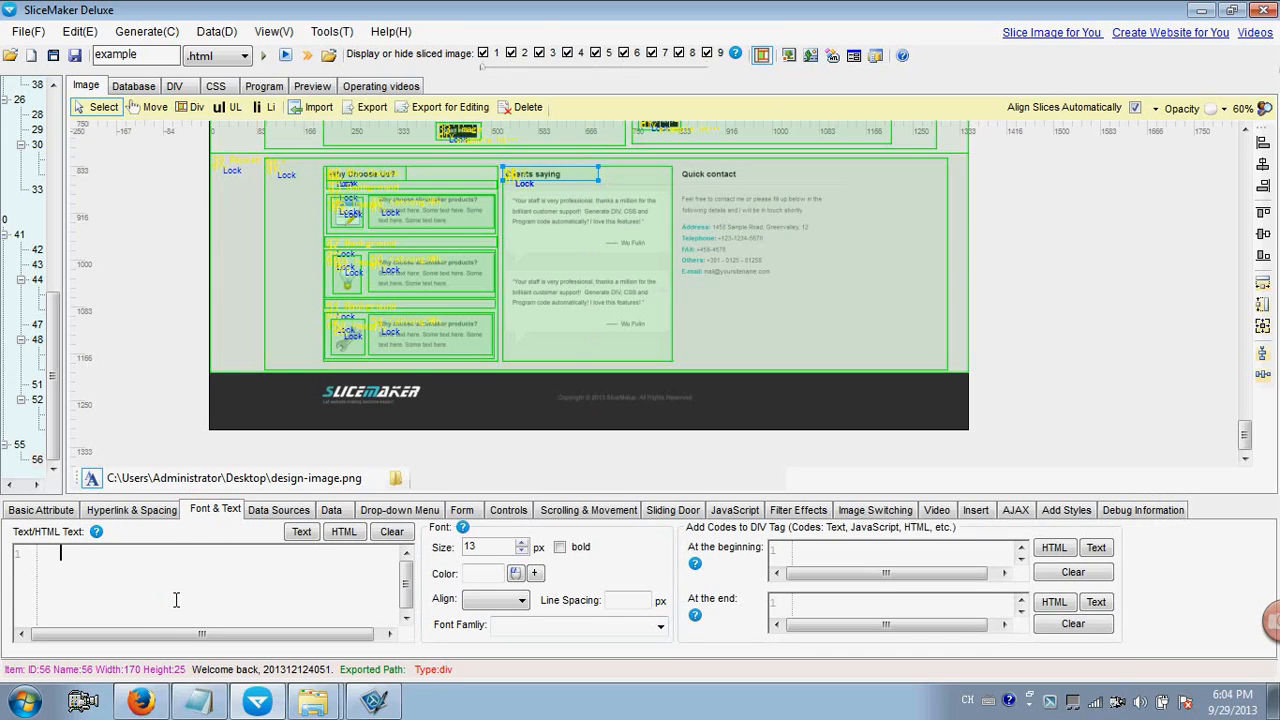
{"action": "type", "text": "Clients Saying"}
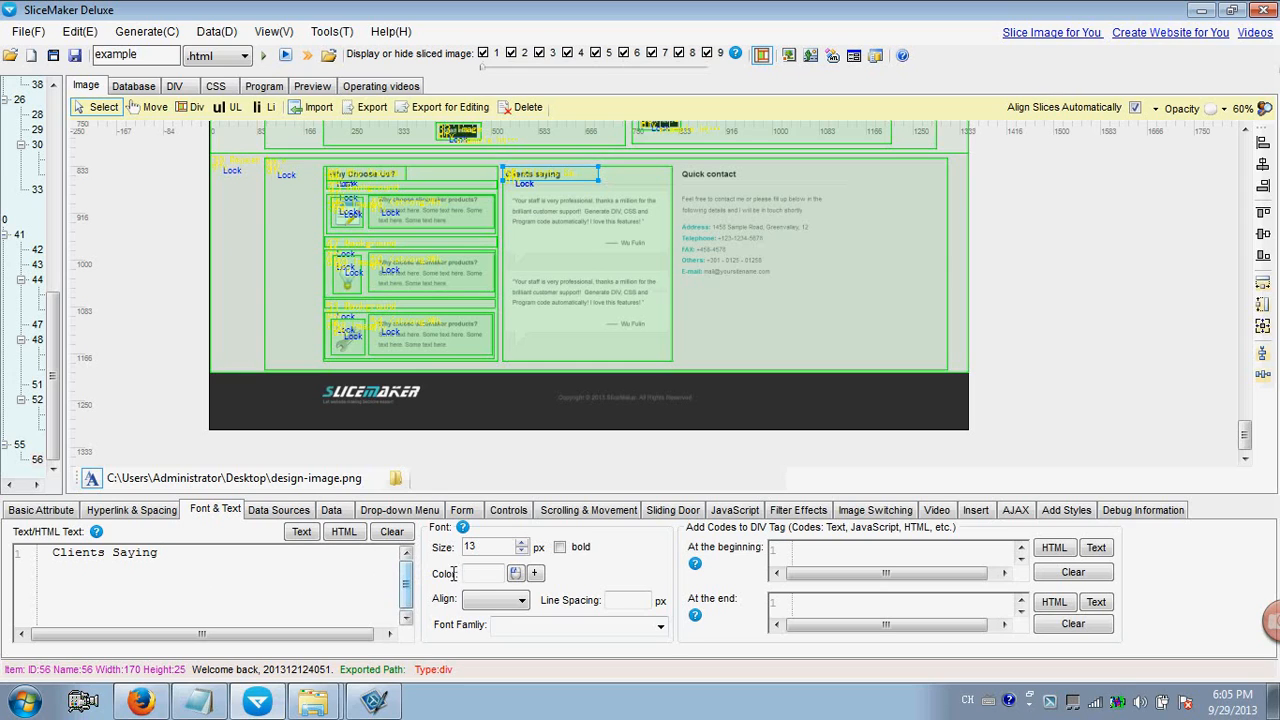
Format the "Clients Saying" heading as 16 px bold in colour #400000 with the Arial, 'Times New Roman', Times, serif font family.
{"action": "left_click", "coordinate": [487, 574]}
{"action": "double_click", "coordinate": [507, 545]}
{"action": "left_click", "coordinate": [560, 548]}
{"action": "left_click", "coordinate": [515, 574]}
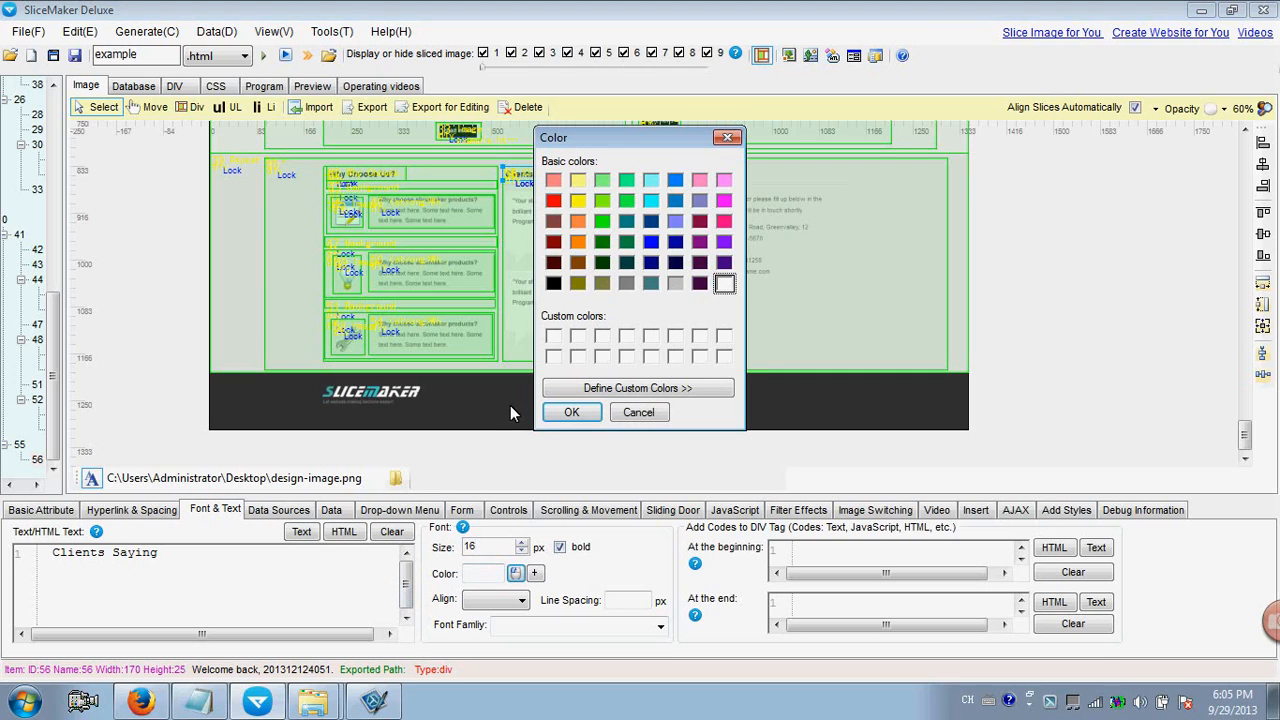
{"action": "left_click", "coordinate": [553, 262]}
{"action": "left_click", "coordinate": [571, 412]}
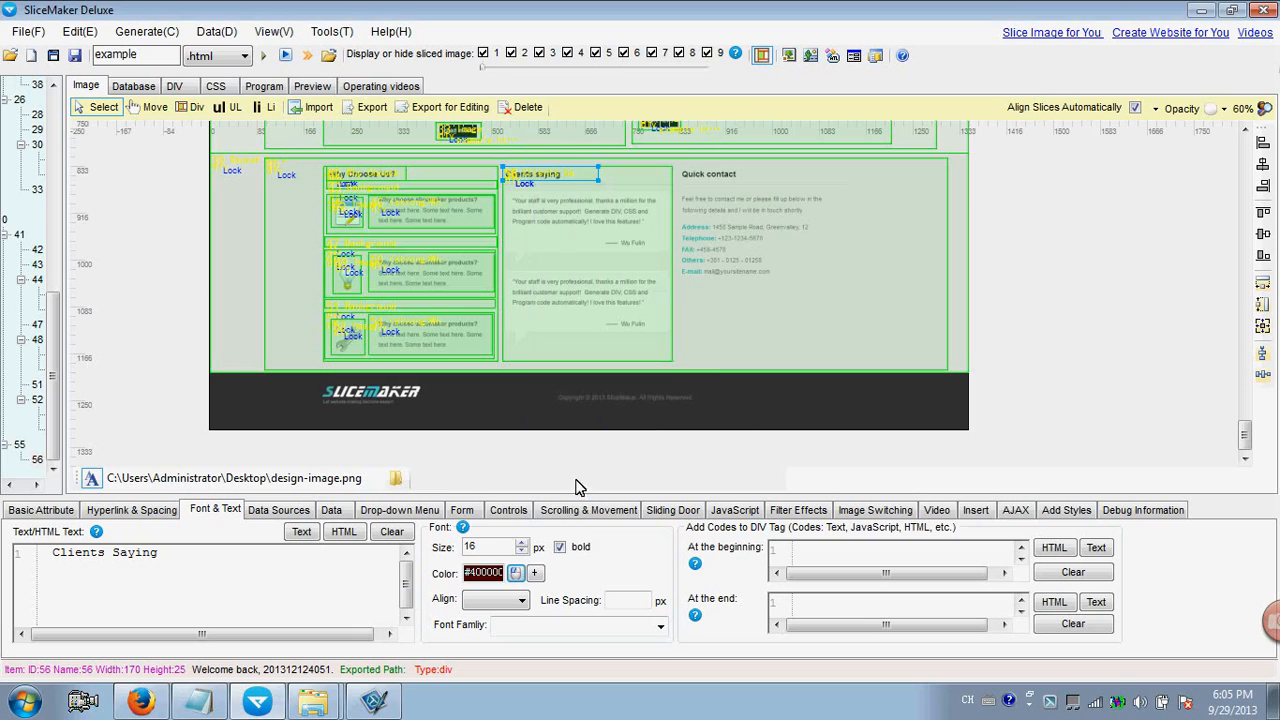
{"action": "left_click", "coordinate": [660, 626]}
{"action": "left_click", "coordinate": [540, 494]}
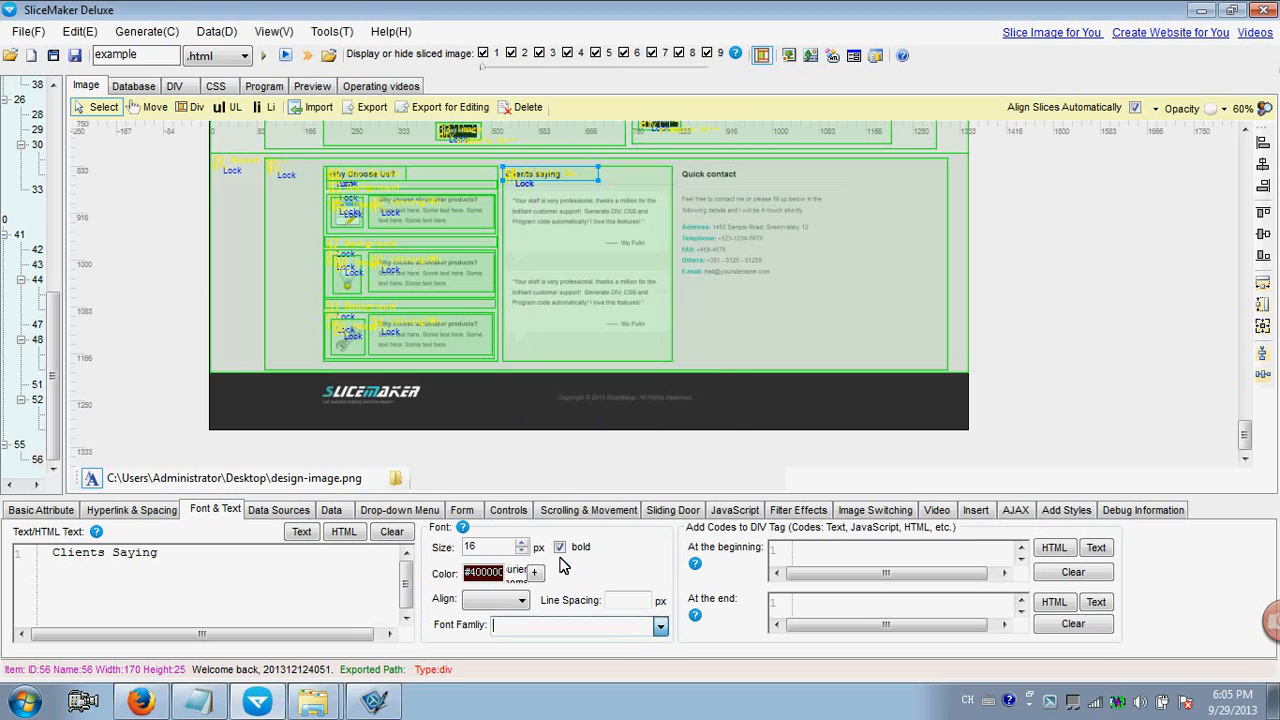
Regenerate the DIV and CSS code with the "Clients Saying" heading and export all file types to Desktop\example.
{"action": "left_click", "coordinate": [265, 60]}
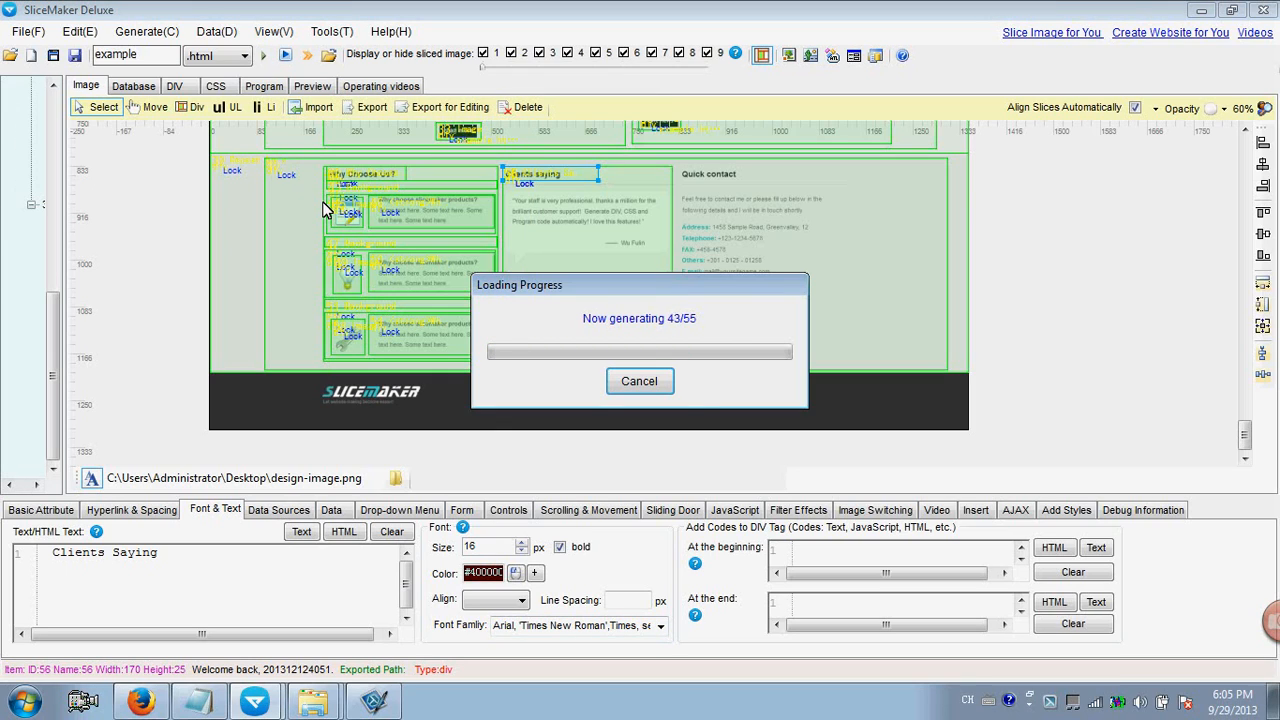
{"action": "left_click", "coordinate": [712, 415]}
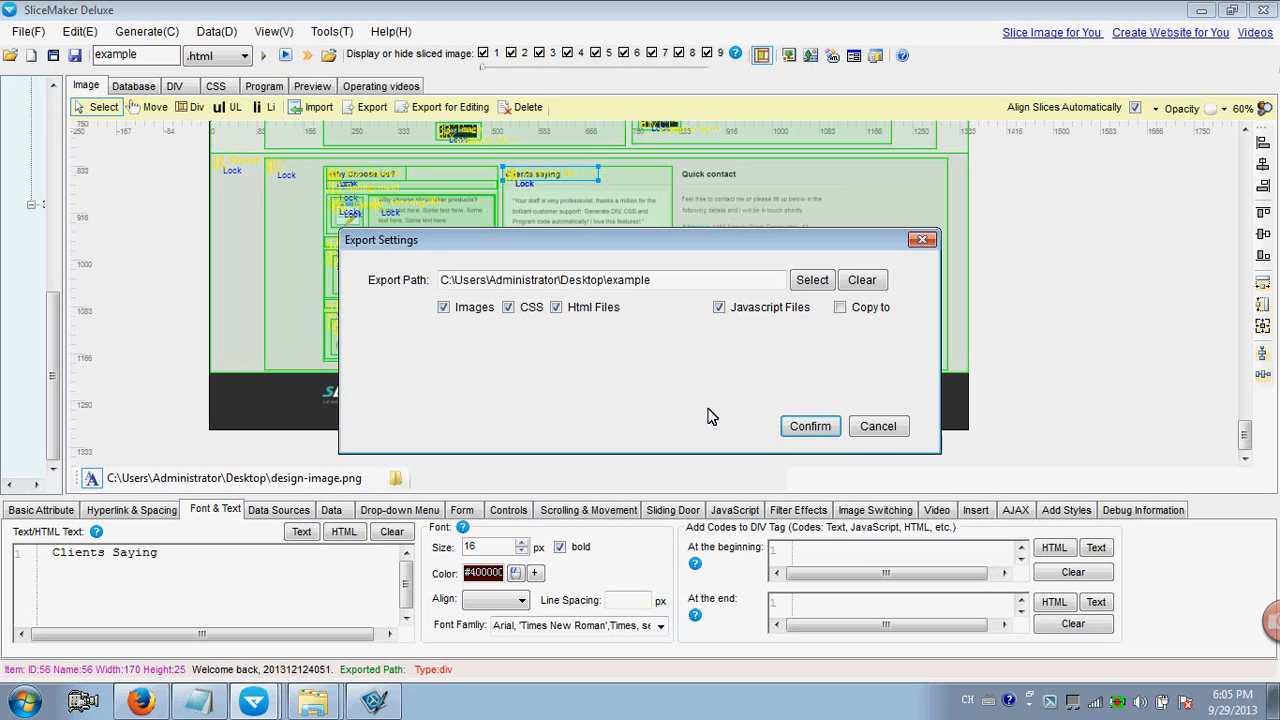
{"action": "left_click", "coordinate": [794, 420]}
{"action": "left_click", "coordinate": [745, 416]}
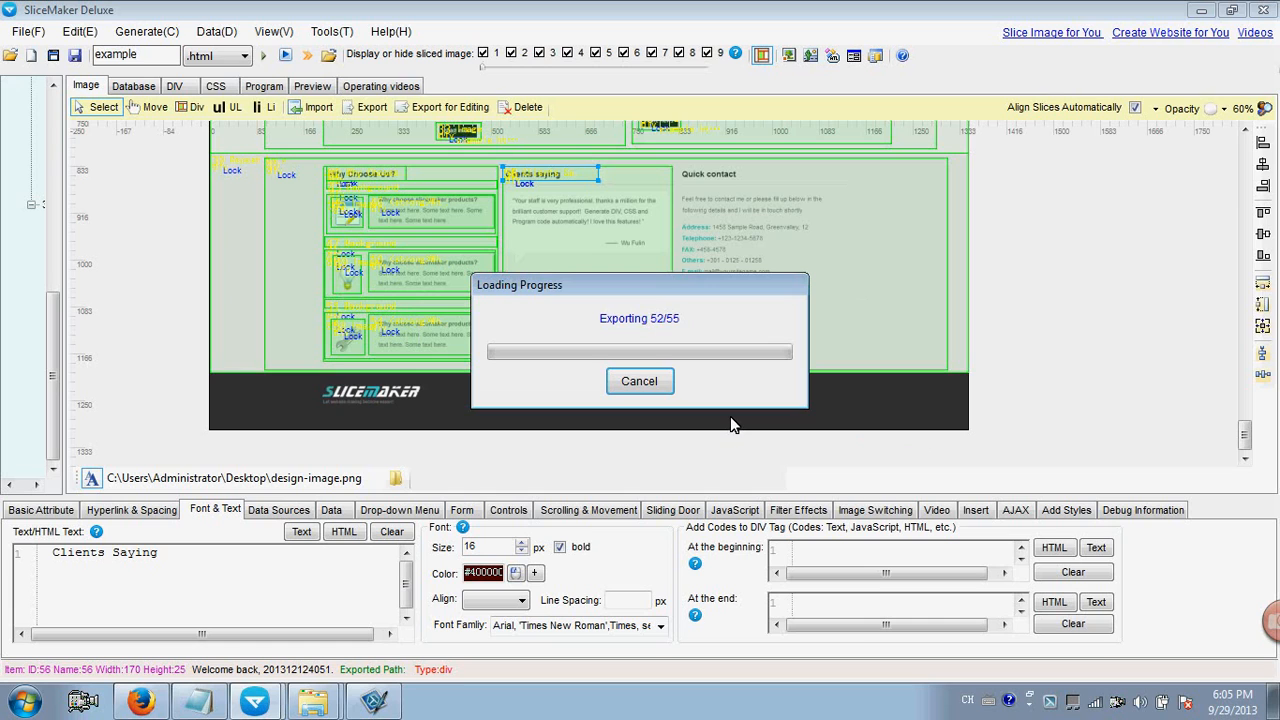
{"action": "left_click", "coordinate": [733, 396]}
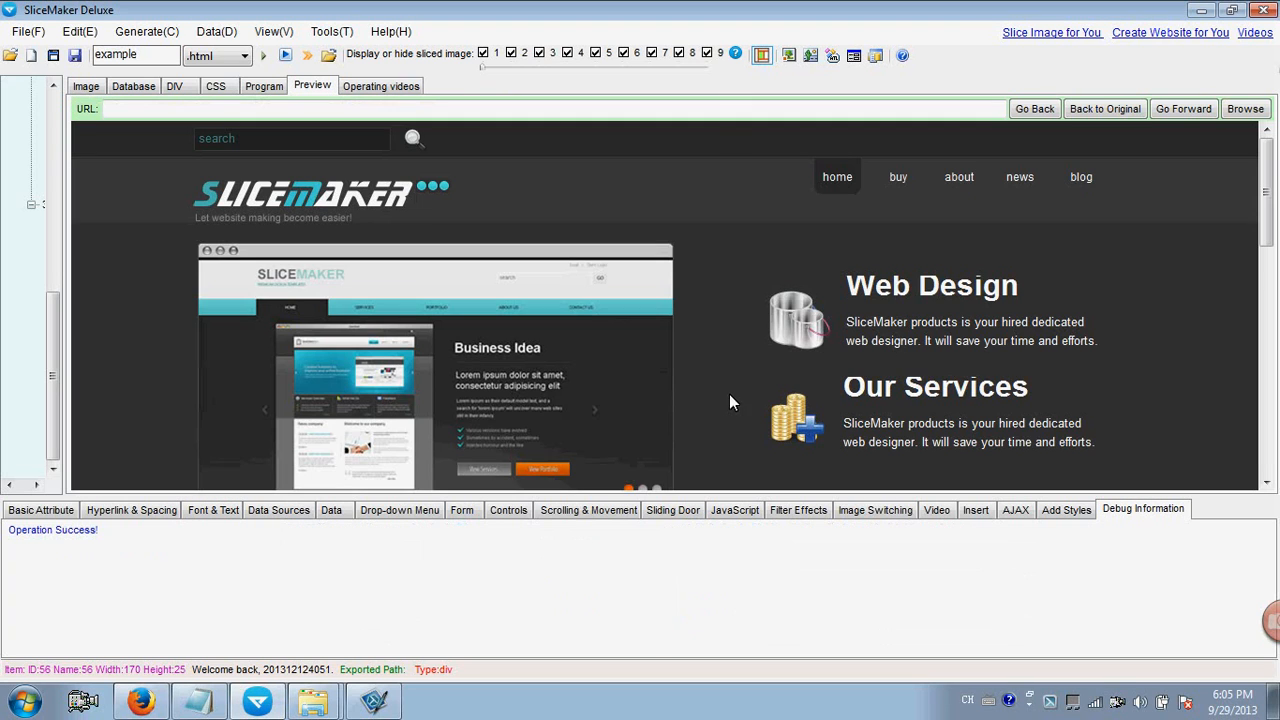
Check the "Clients Saying" heading in the built-in page preview.
{"action": "scroll", "coordinate": [1268, 185], "scroll_direction": "down", "scroll_amount": 7}
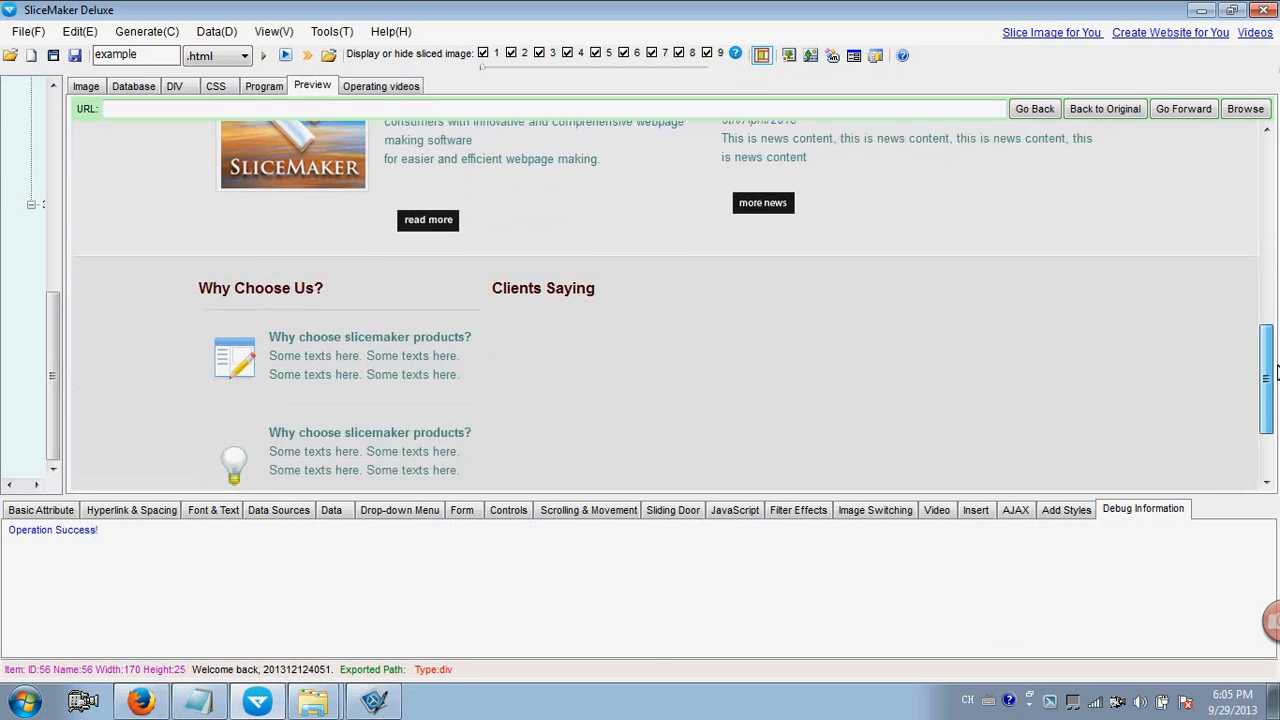
{"action": "left_click_drag", "start_coordinate": [491, 260], "coordinate": [629, 256]}
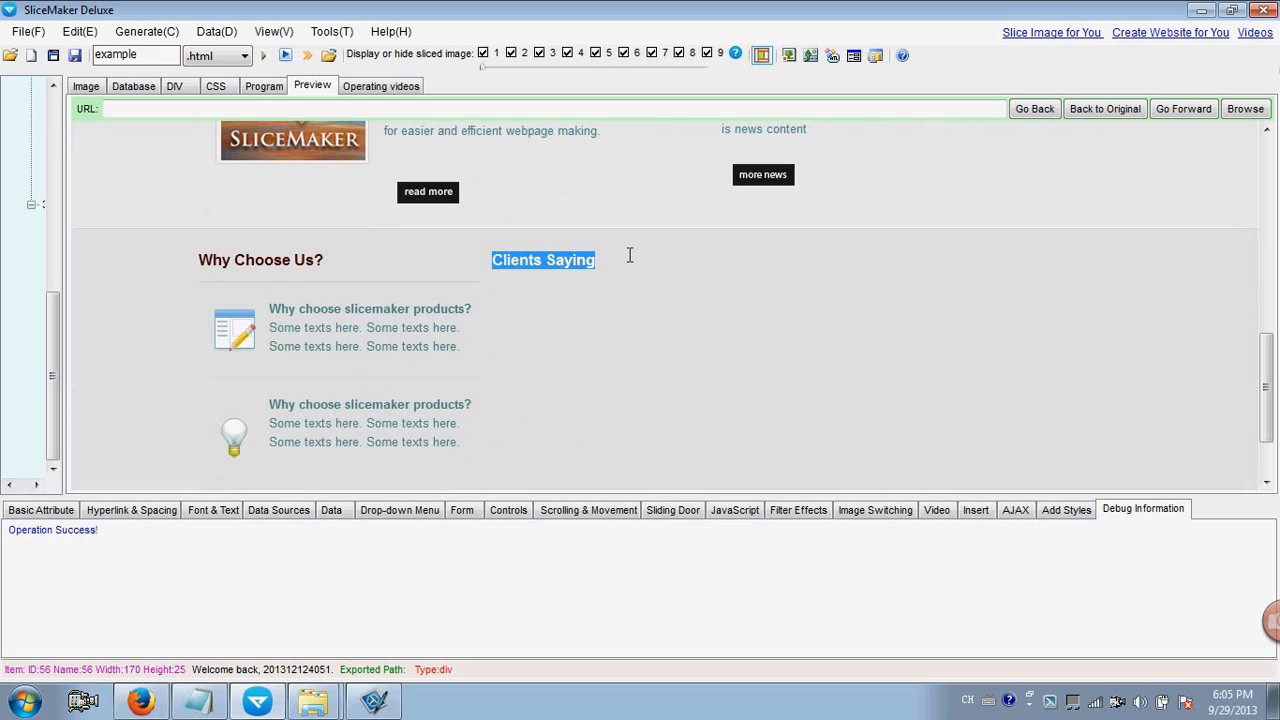
{"action": "left_click", "coordinate": [610, 259]}
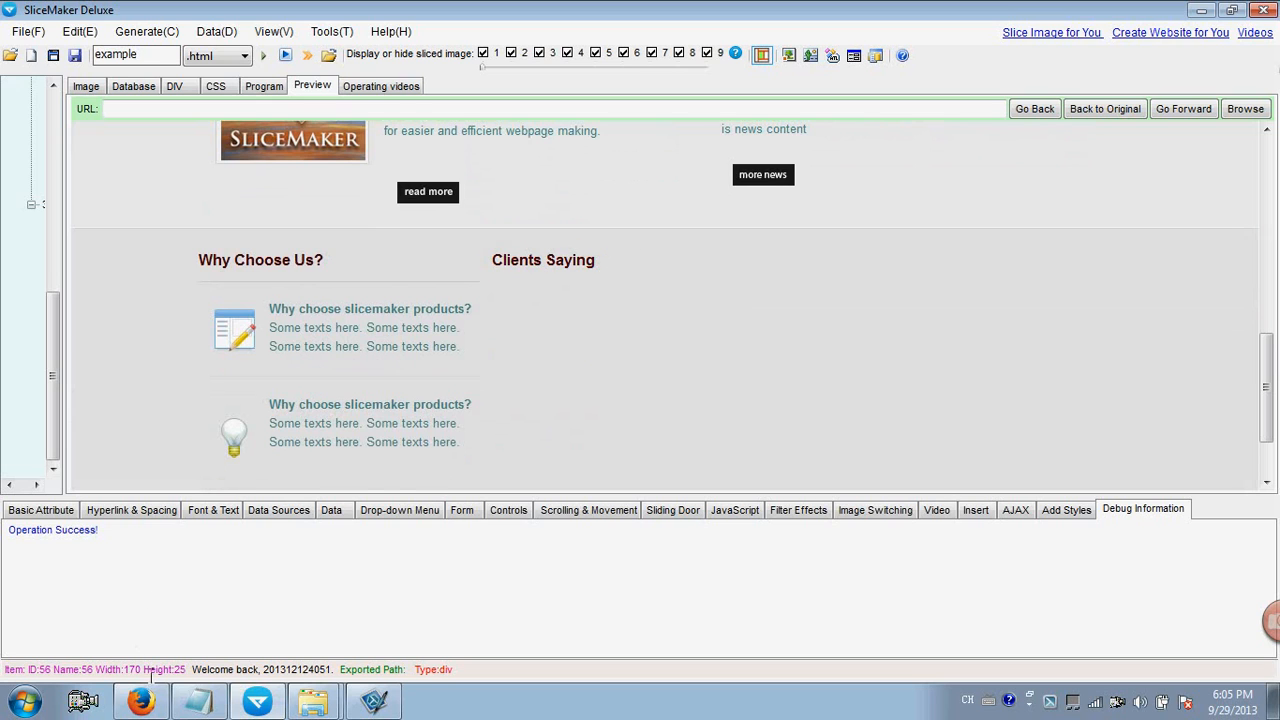
Switch to Firefox, reload example.html and check the "Clients Saying" heading beside "Why Choose Us?".
{"action": "left_click", "coordinate": [140, 701]}
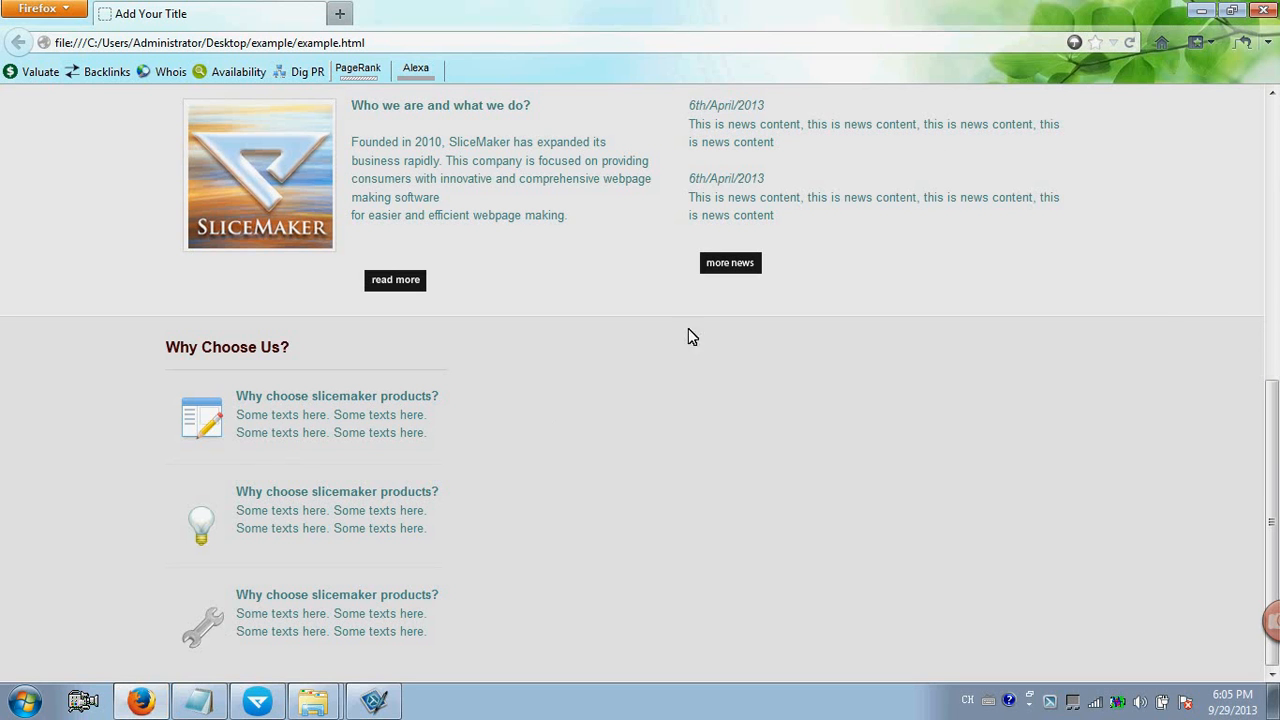
{"action": "left_click", "coordinate": [1130, 42]}
{"action": "left_click_drag", "start_coordinate": [458, 347], "coordinate": [571, 349]}
{"action": "left_click", "coordinate": [571, 346]}
{"action": "left_click", "coordinate": [566, 349]}
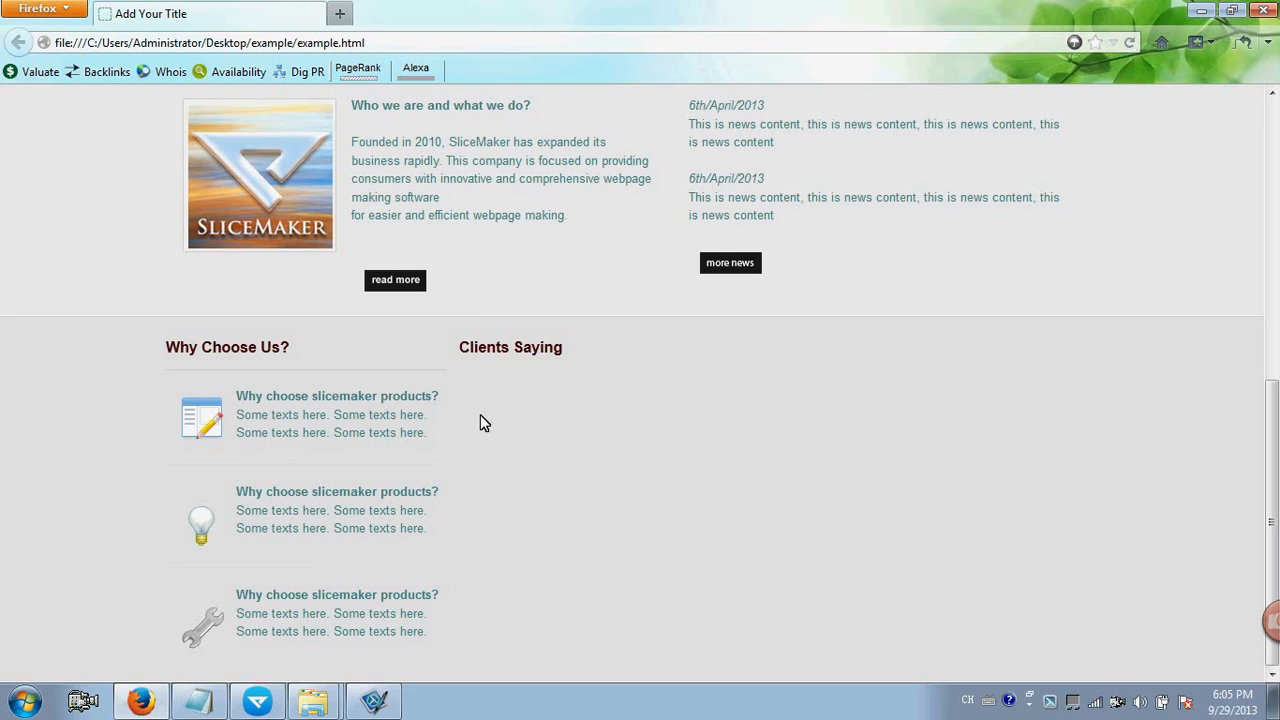
Switch to SliceMaker Deluxe, slice a Div about 300 × 15 px over the divider below "Clients saying", and set it as Background.
{"action": "left_click", "coordinate": [257, 701]}
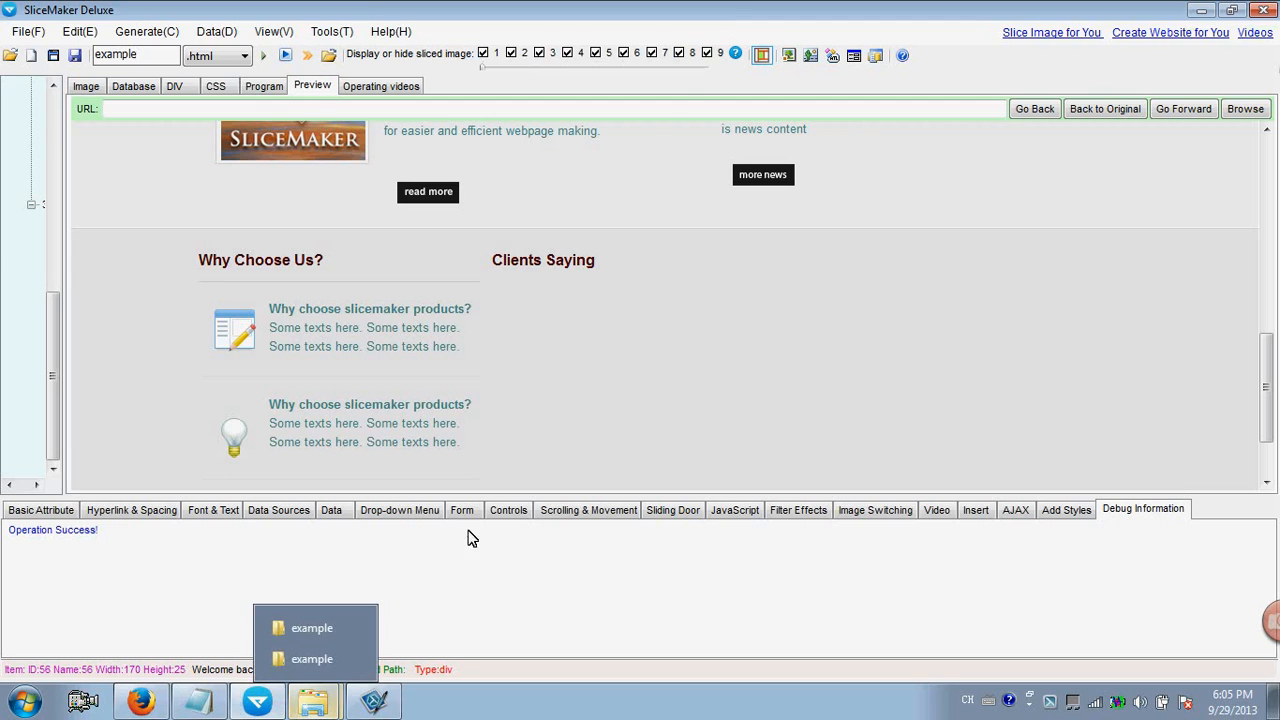
{"action": "left_click", "coordinate": [86, 86]}
{"action": "left_click", "coordinate": [197, 108]}
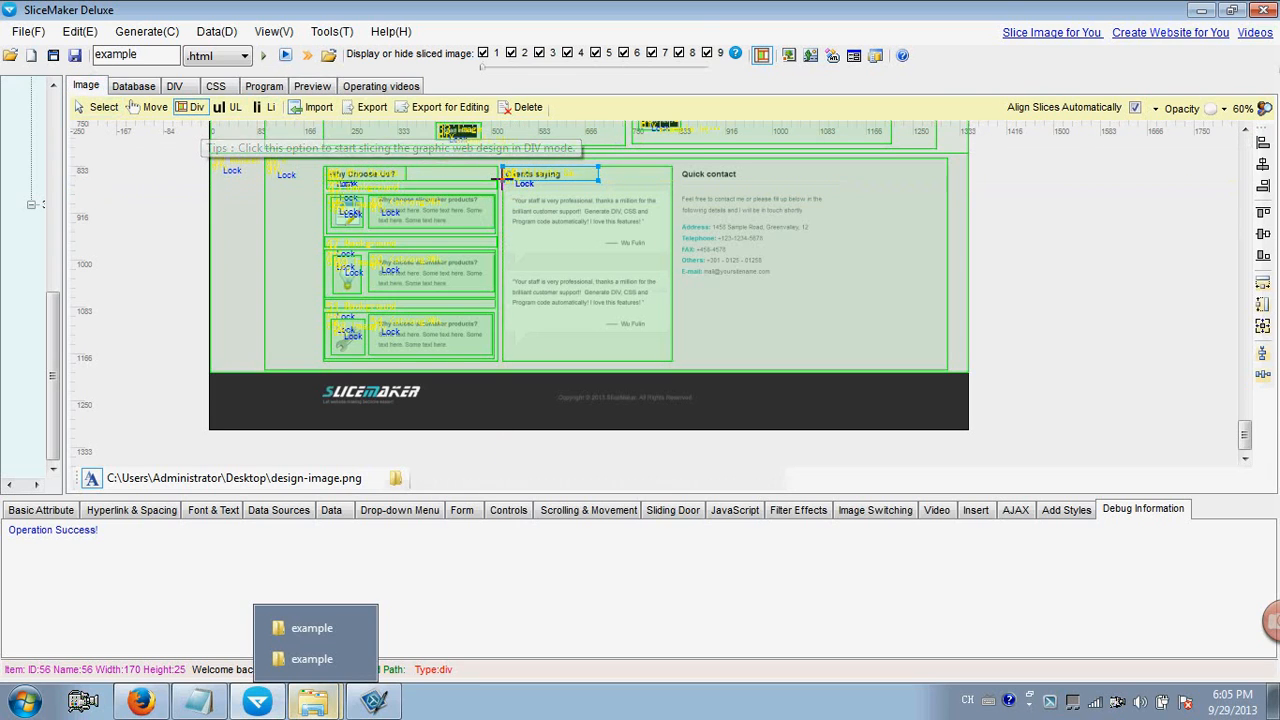
{"action": "left_click_drag", "start_coordinate": [503, 180], "coordinate": [672, 188]}
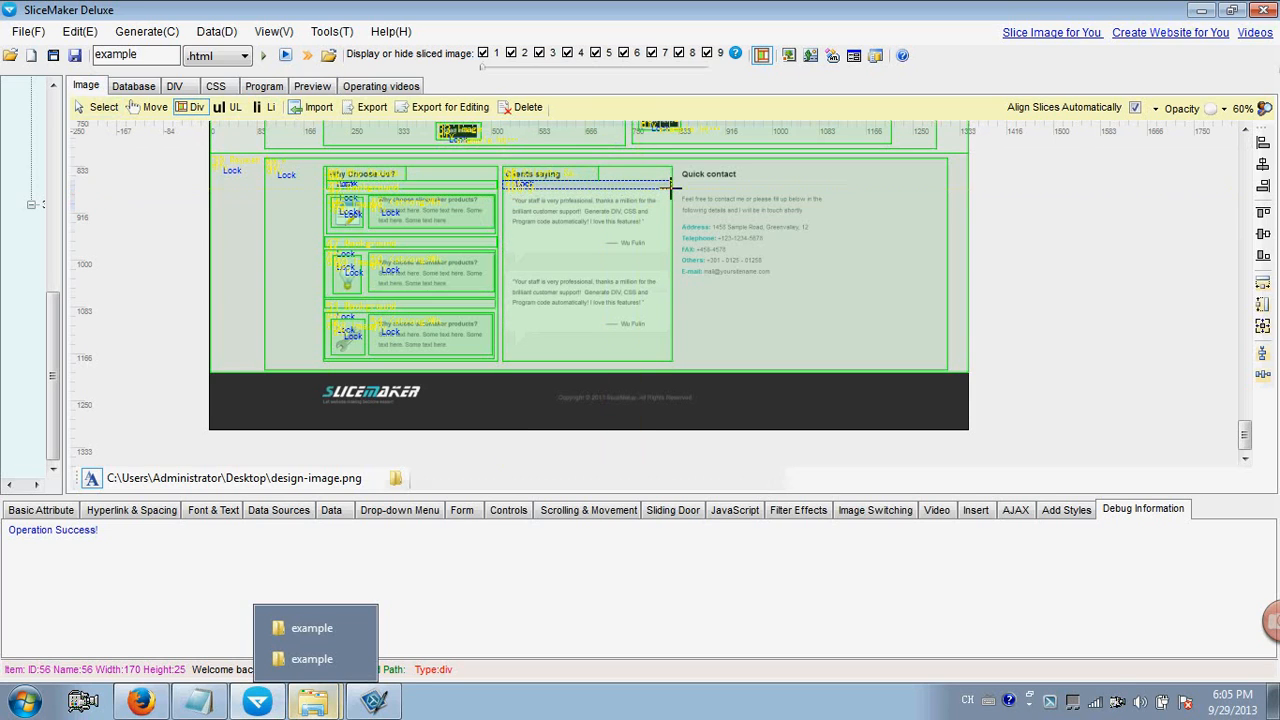
{"action": "left_click", "coordinate": [100, 106]}
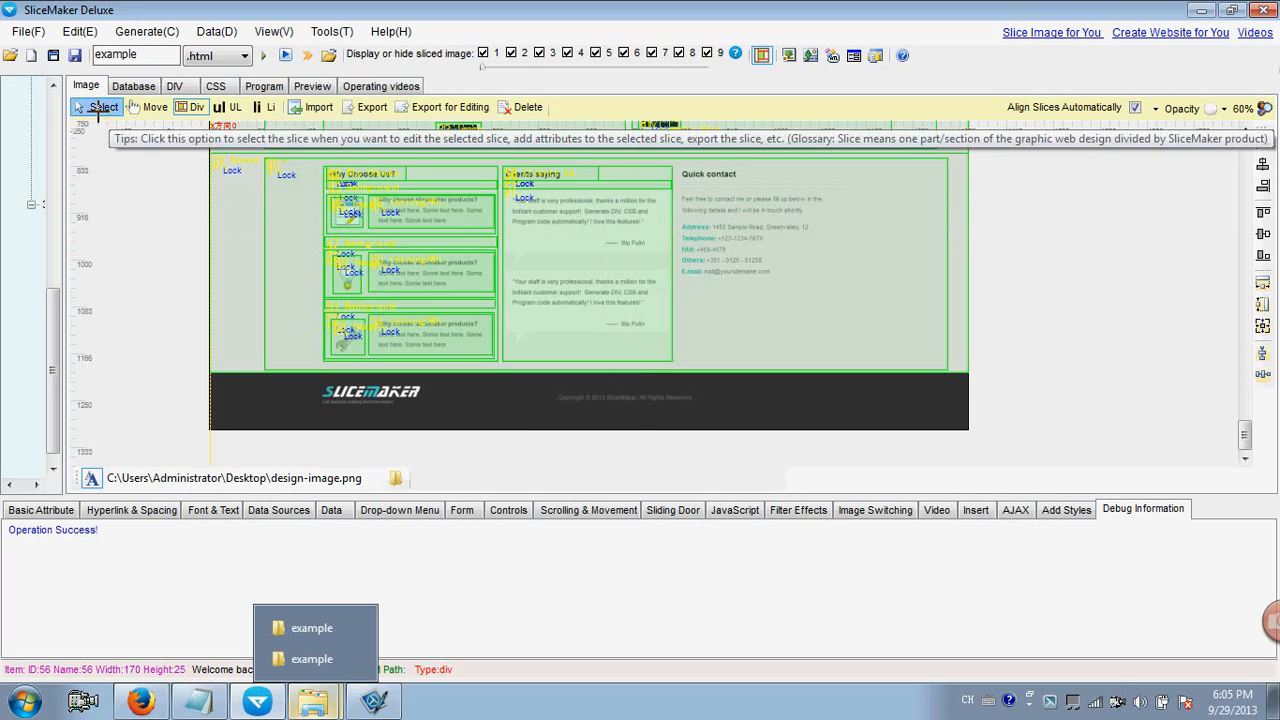
{"action": "left_click", "coordinate": [535, 186]}
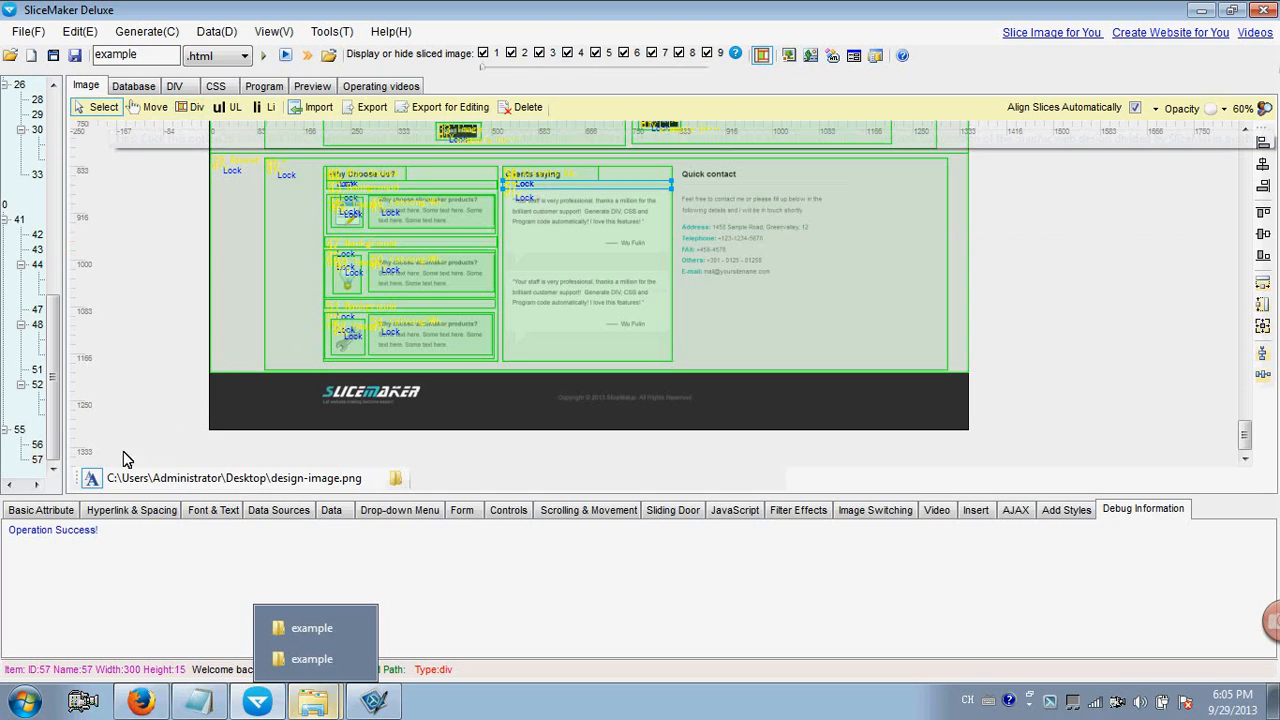
{"action": "left_click", "coordinate": [52, 514]}
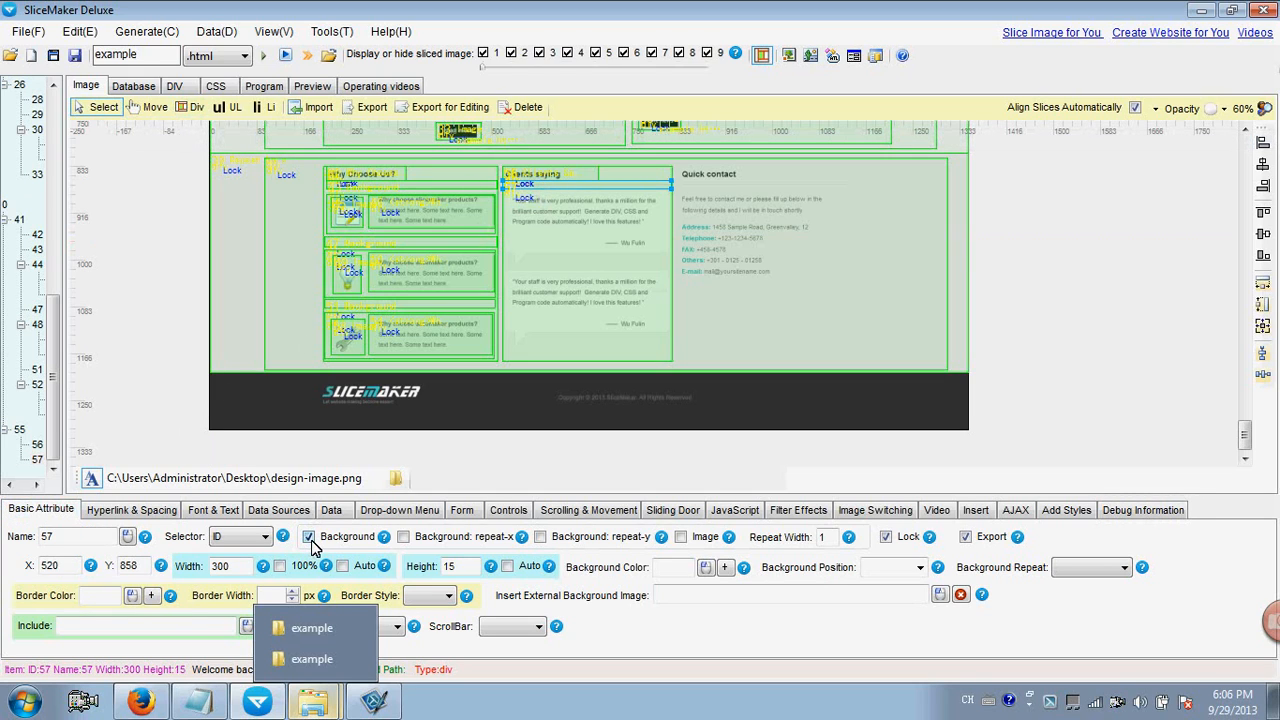
Regenerate the page code with the "Clients saying" divider and export images, CSS, HTML and JavaScript files to Desktop\example.
{"action": "left_click", "coordinate": [267, 56]}
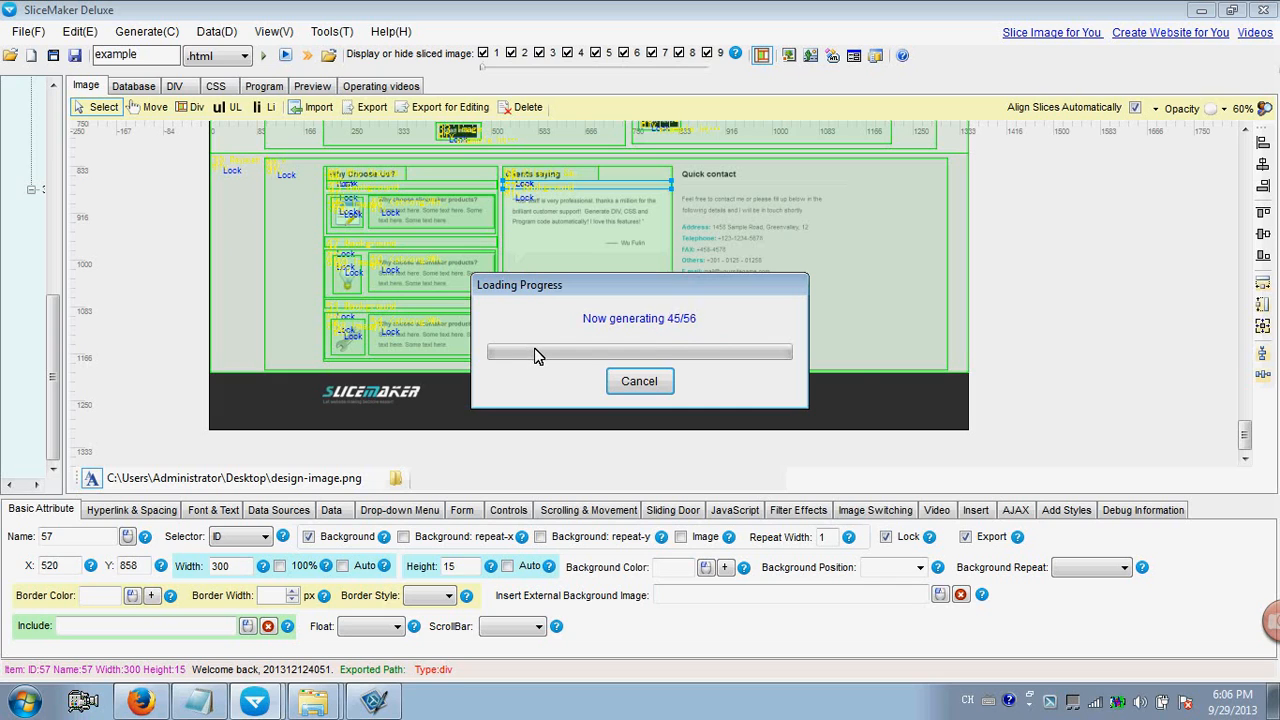
{"action": "left_click", "coordinate": [716, 418]}
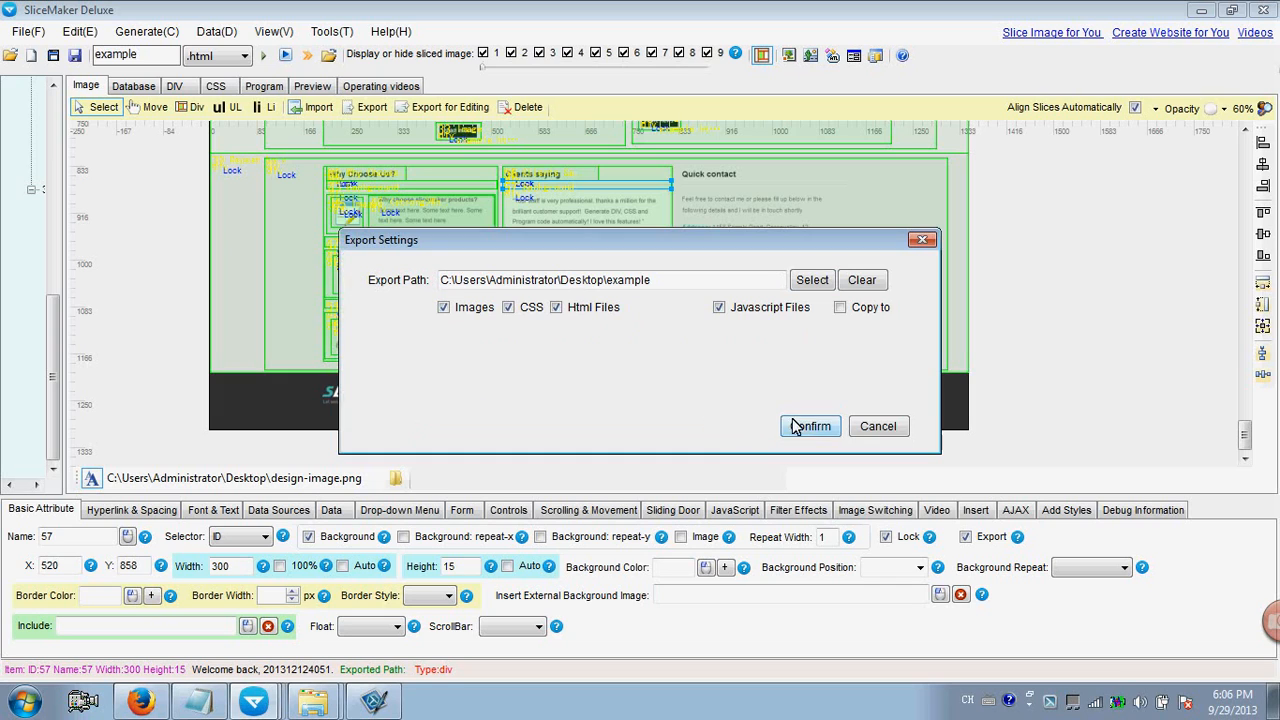
{"action": "left_click", "coordinate": [805, 425]}
{"action": "left_click", "coordinate": [755, 420]}
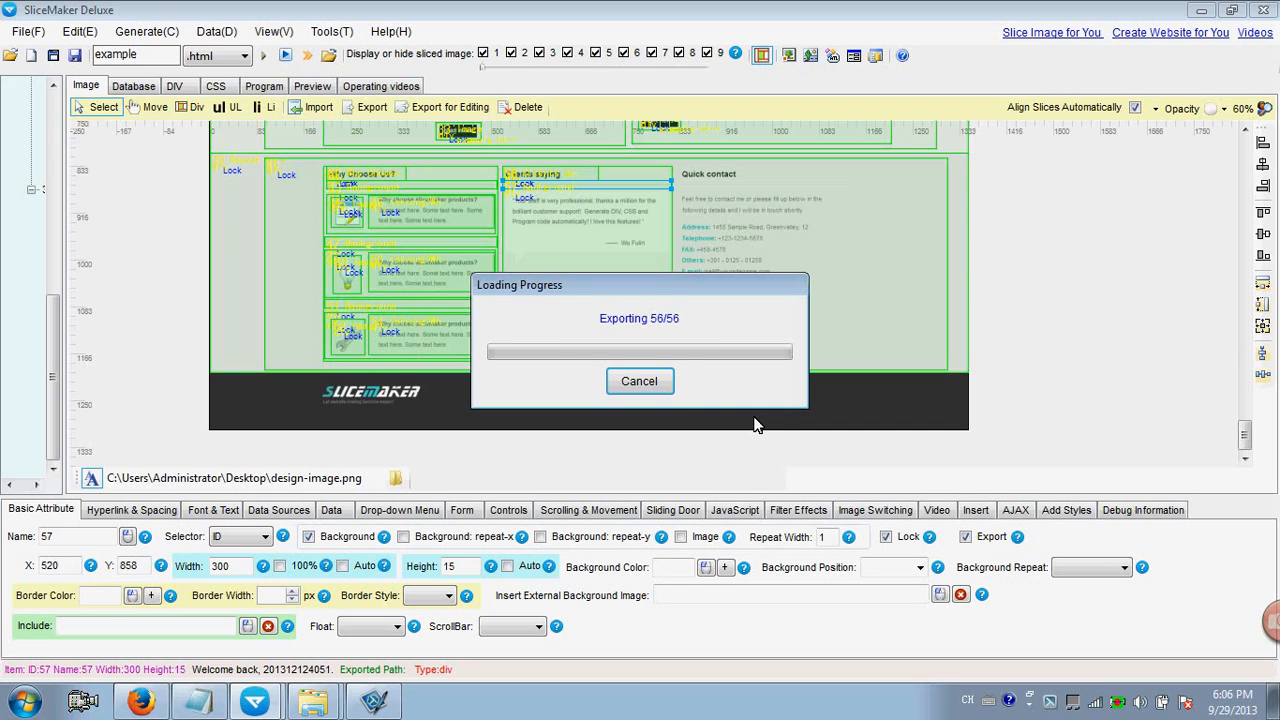
{"action": "left_click", "coordinate": [734, 394]}
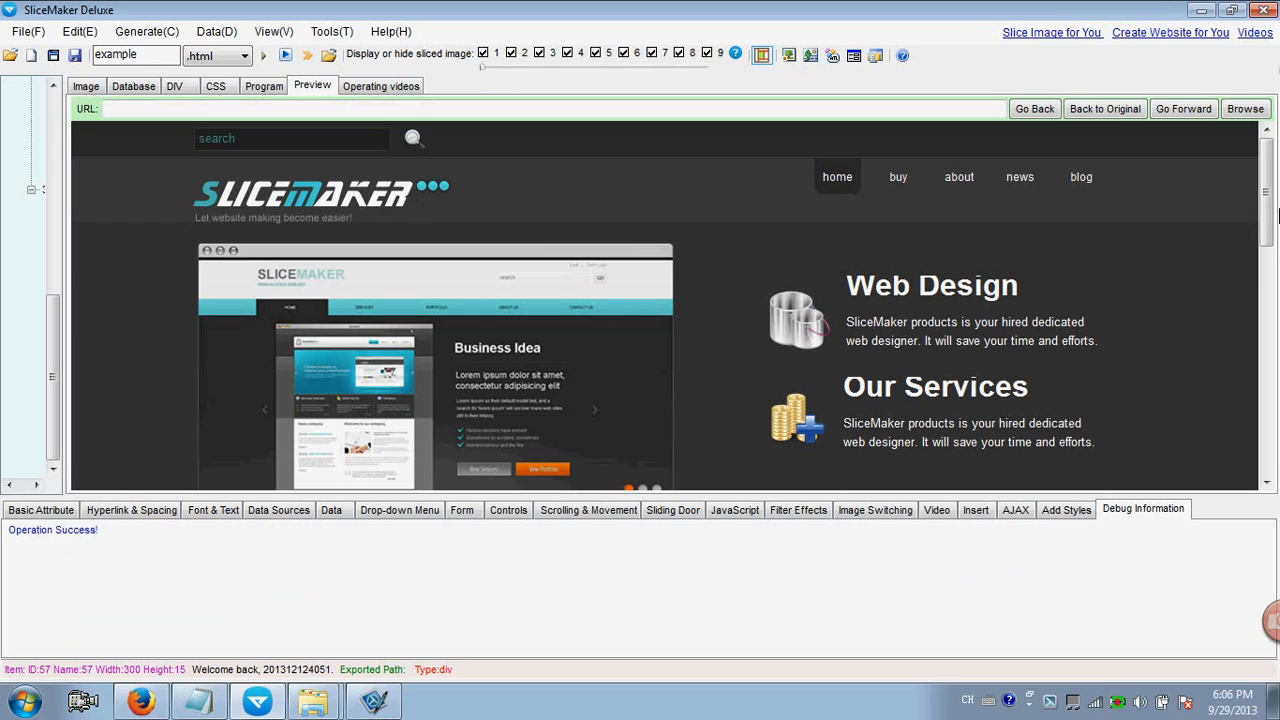
Check the divider under "Clients Saying" in the built-in page preview and in example.html in Firefox.
{"action": "left_click_drag", "start_coordinate": [1266, 215], "coordinate": [1260, 440]}
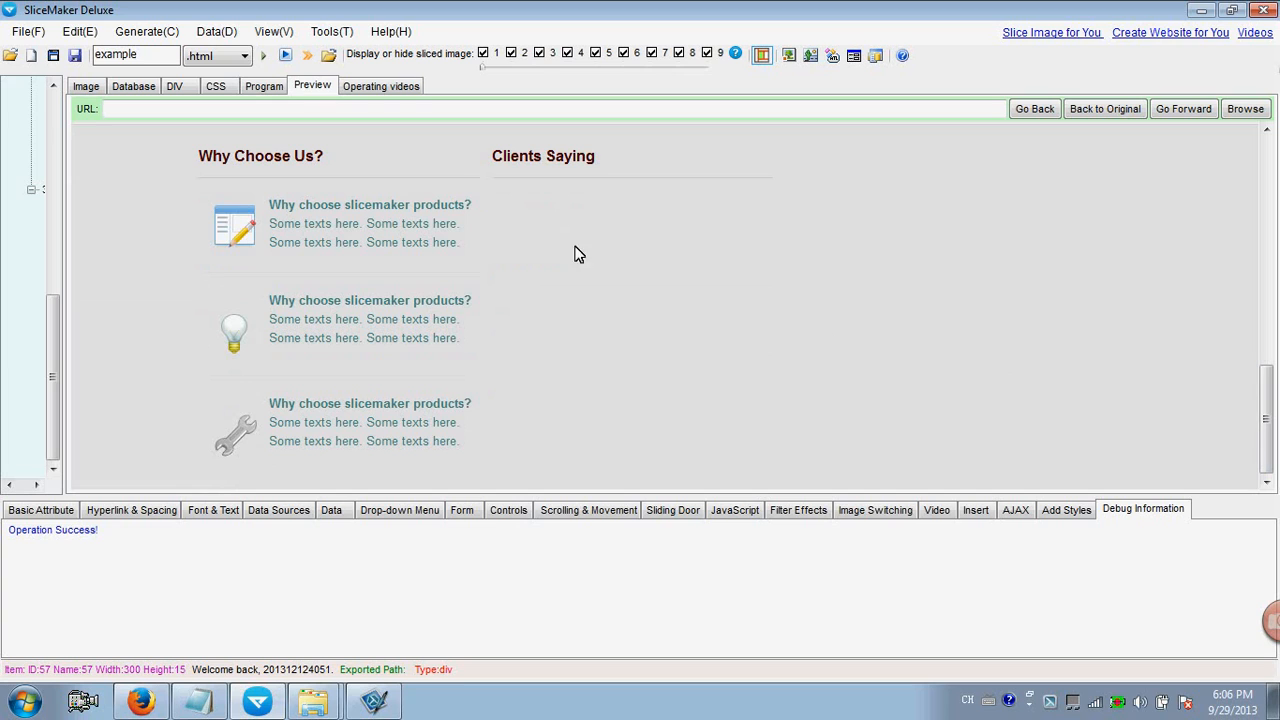
{"action": "left_click", "coordinate": [140, 700]}
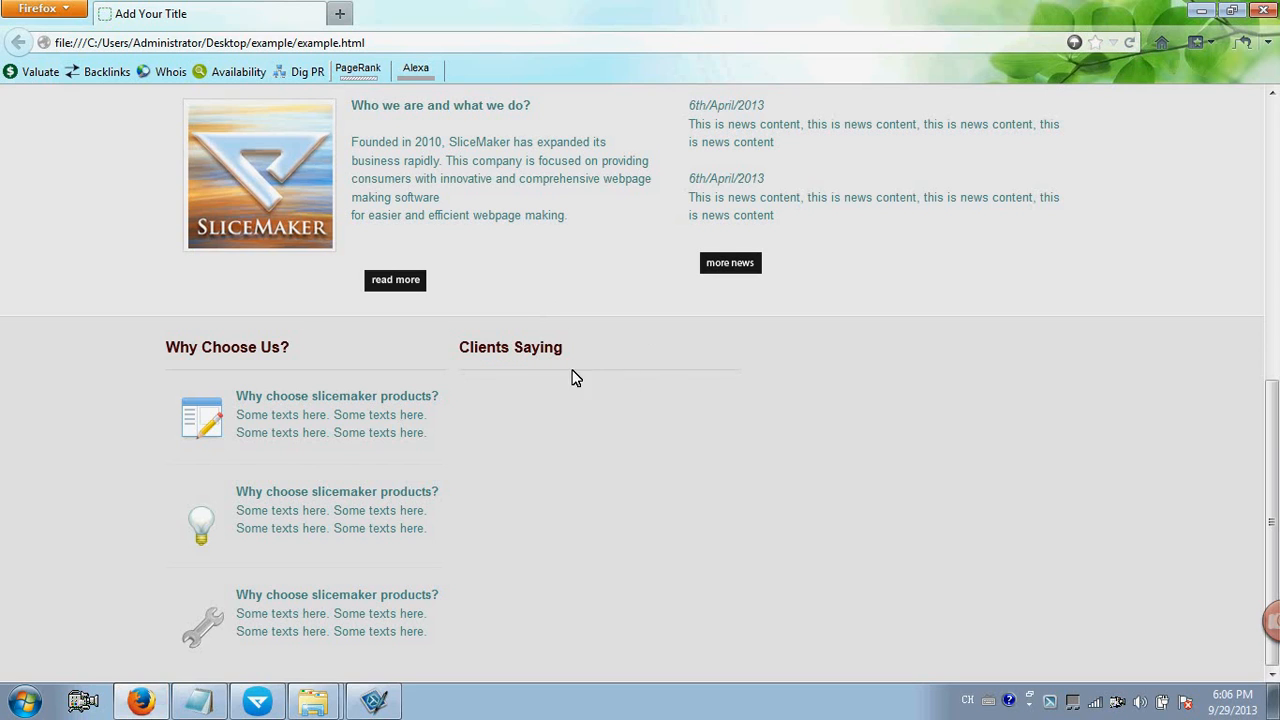
Switch to SliceMaker Deluxe and, at 100% zoom, slice a Div about 295 × 134 px around the first testimonial under "Clients saying".
{"action": "left_click", "coordinate": [257, 700]}
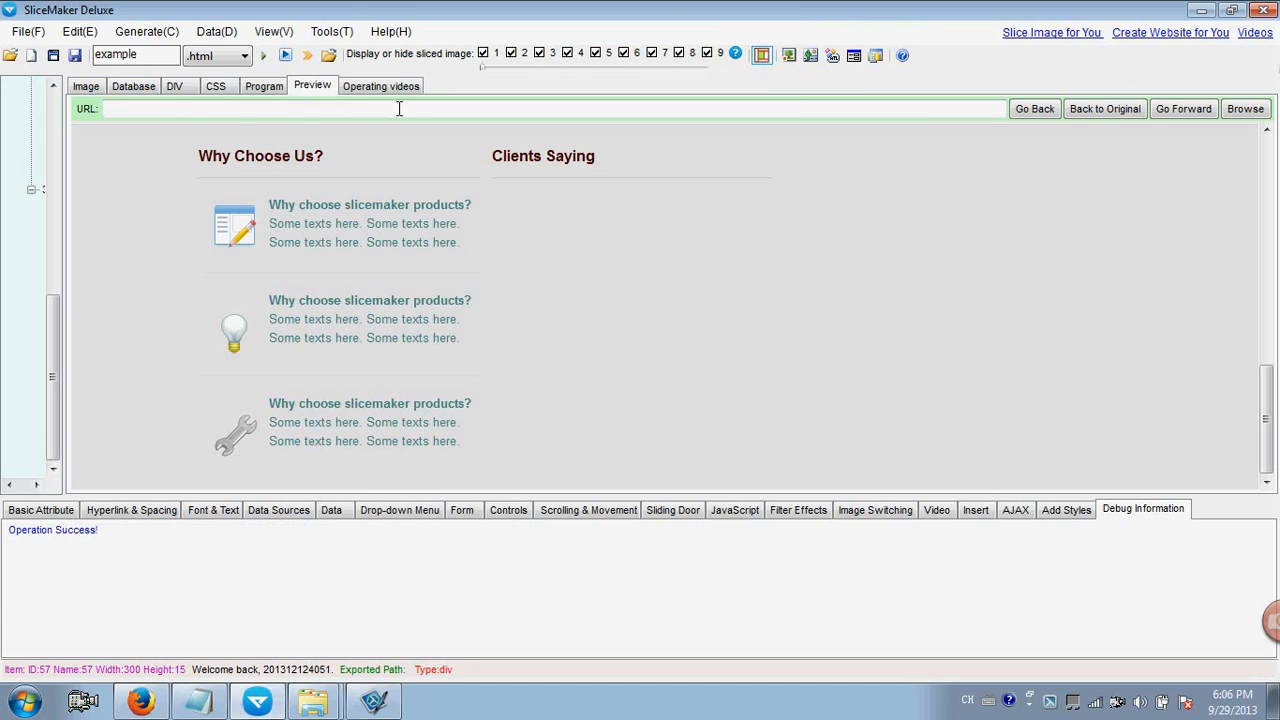
{"action": "left_click", "coordinate": [88, 86]}
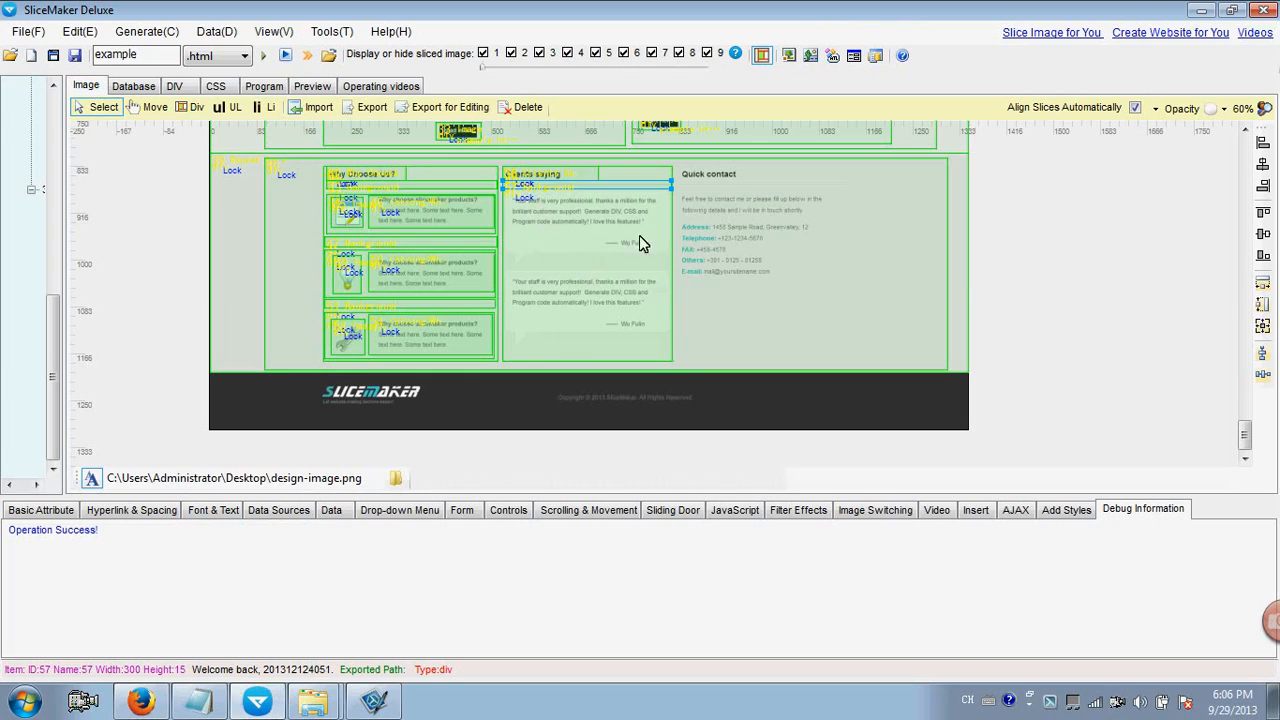
{"action": "left_click", "coordinate": [1250, 107]}
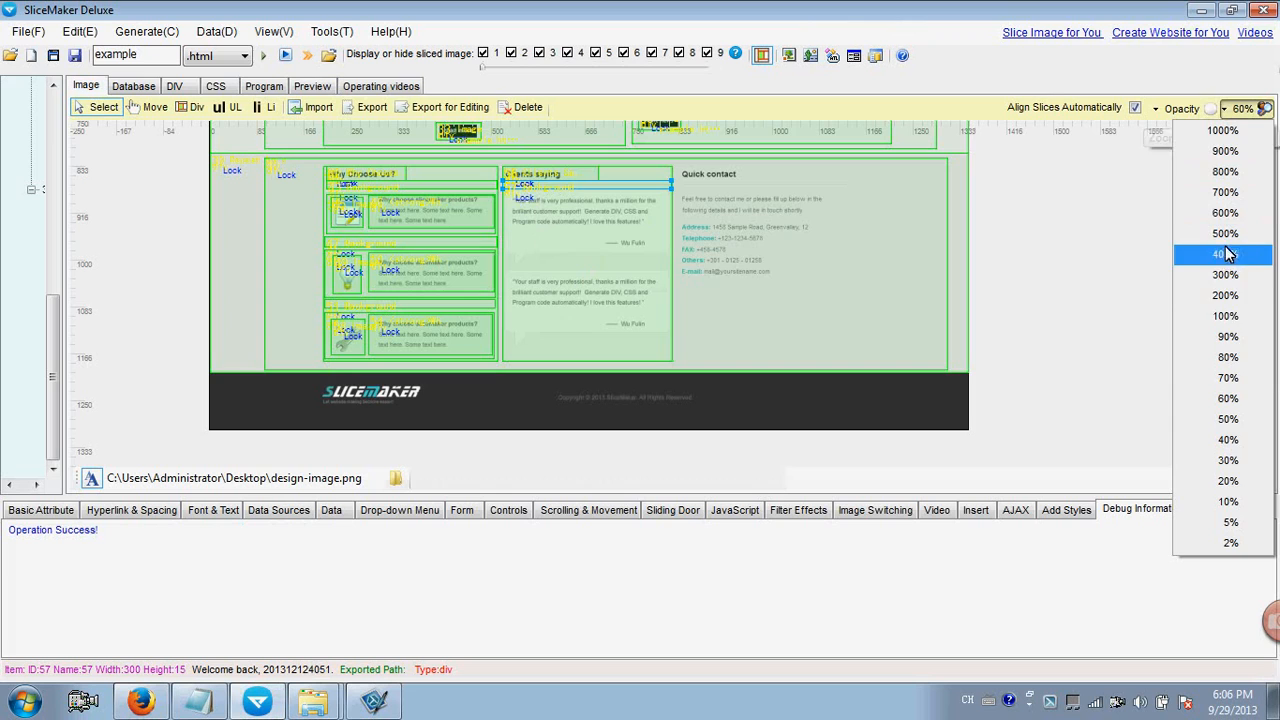
{"action": "left_click", "coordinate": [1225, 316]}
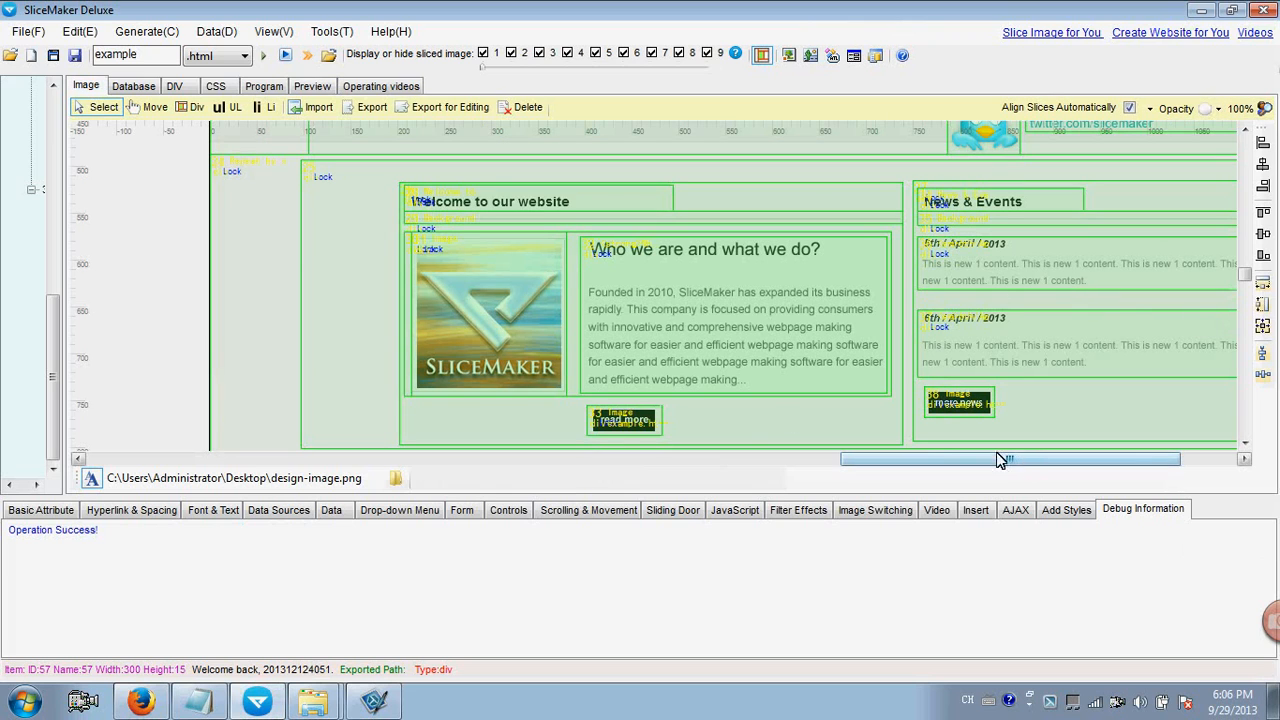
{"action": "left_click_drag", "start_coordinate": [1000, 458], "coordinate": [1068, 458]}
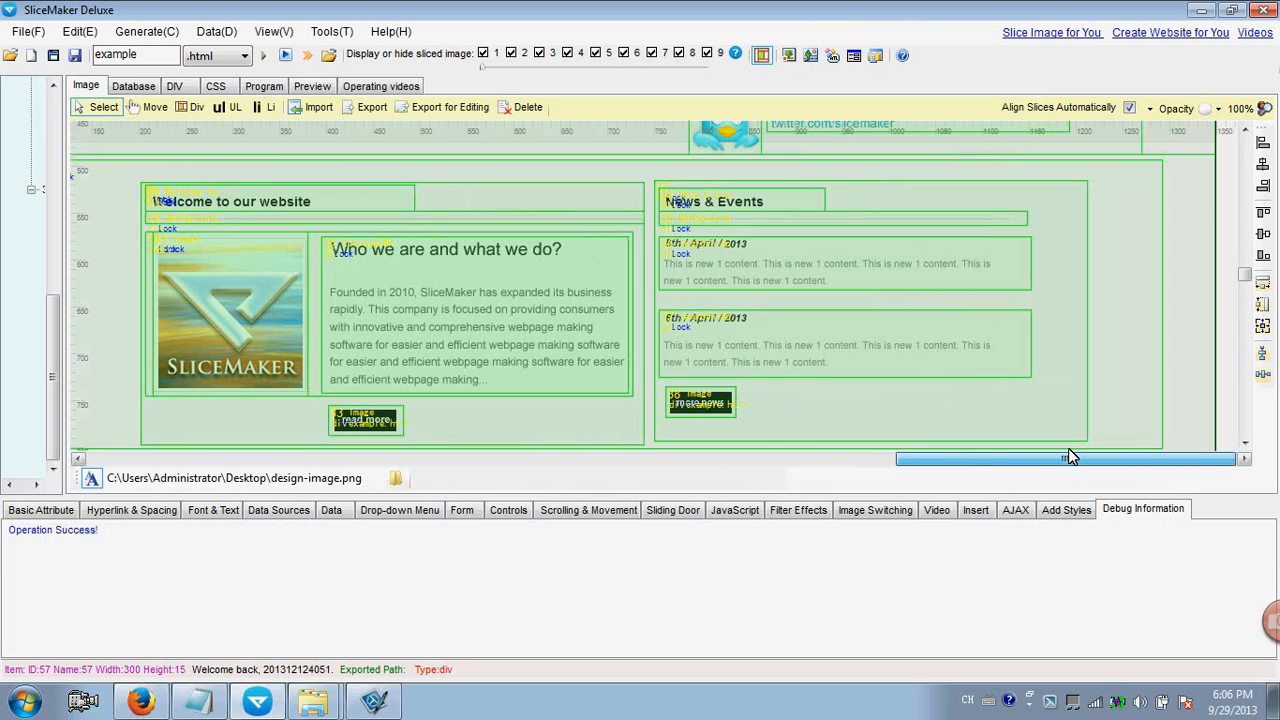
{"action": "left_click", "coordinate": [149, 111]}
{"action": "left_click_drag", "start_coordinate": [457, 326], "coordinate": [517, 108]}
{"action": "left_click_drag", "start_coordinate": [644, 399], "coordinate": [566, 312]}
{"action": "left_click_drag", "start_coordinate": [578, 393], "coordinate": [592, 333]}
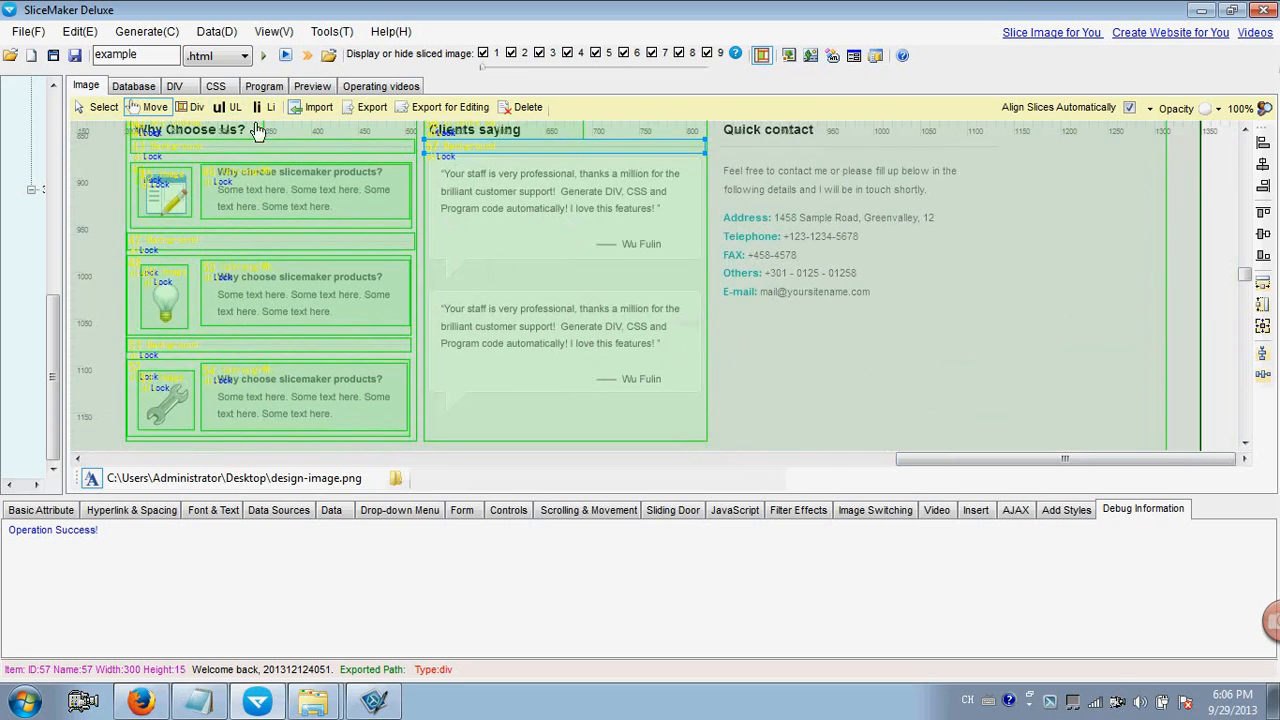
{"action": "left_click", "coordinate": [191, 107]}
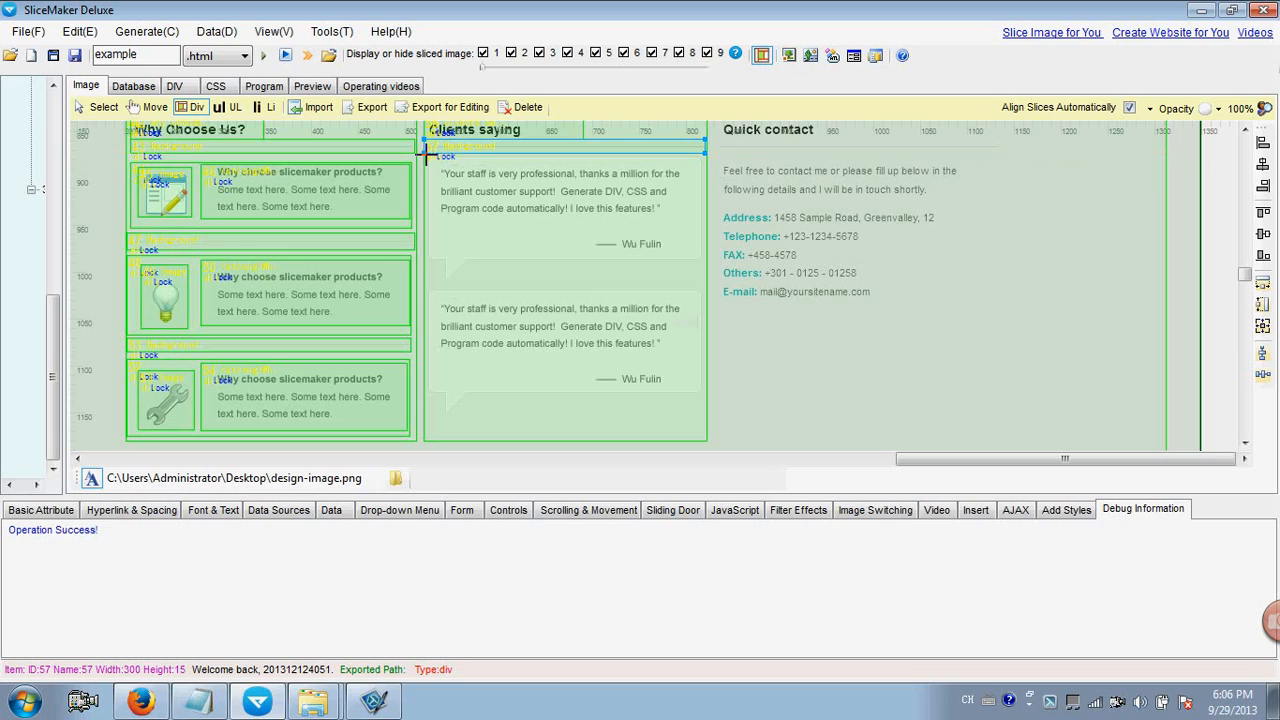
{"action": "left_click_drag", "start_coordinate": [426, 155], "coordinate": [703, 282]}
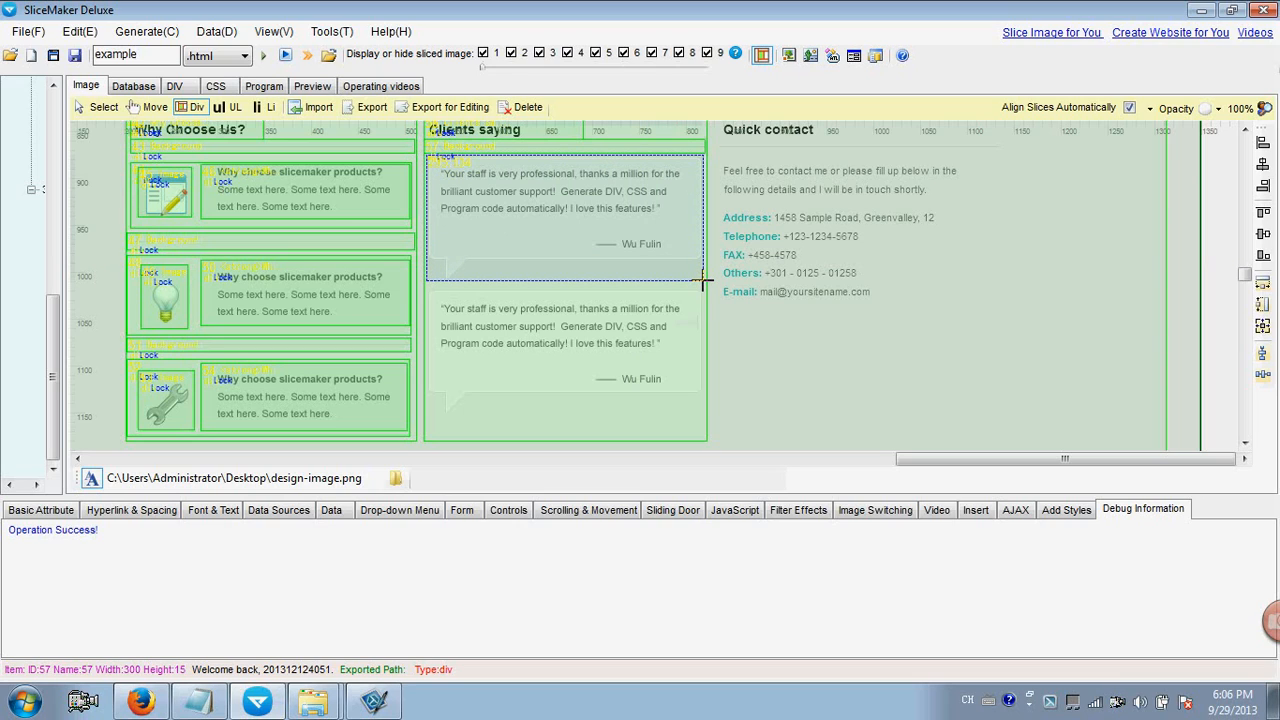
{"action": "left_click_drag", "start_coordinate": [703, 281], "coordinate": [703, 281]}
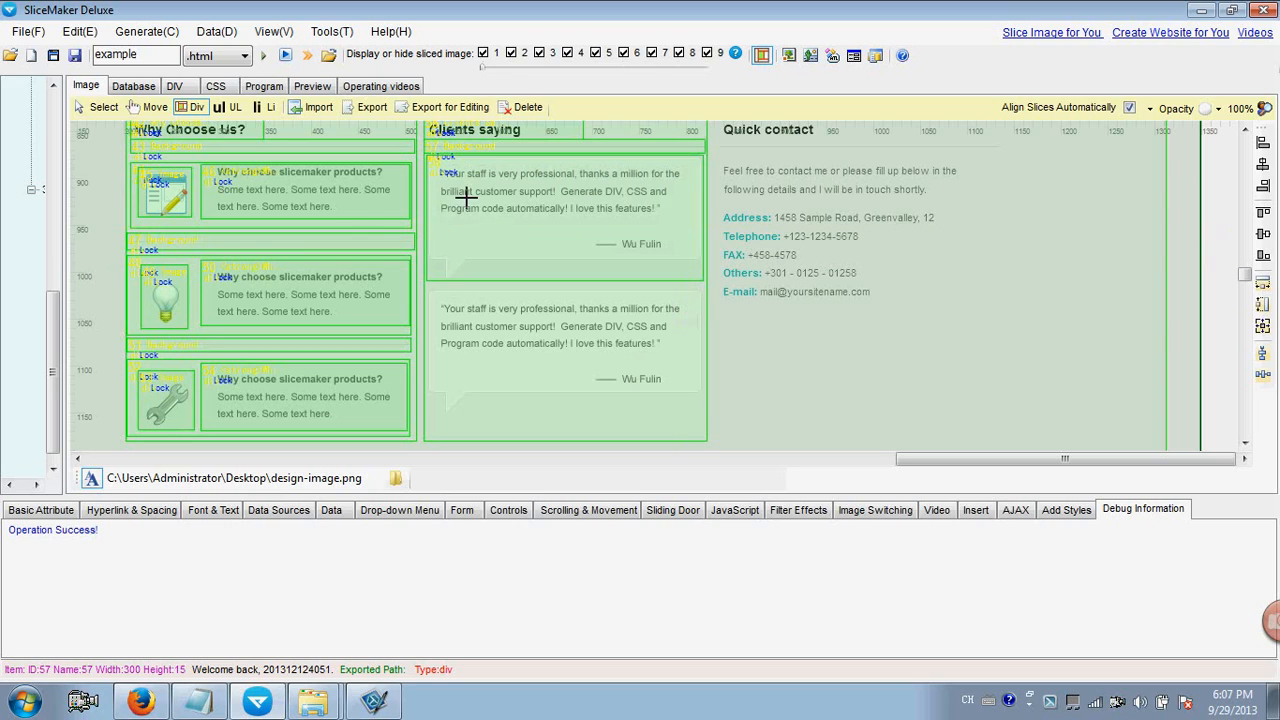
Export the first testimonial's image slice as the PNG saying-background-1 in the project's images\example folder.
{"action": "left_click", "coordinate": [100, 107]}
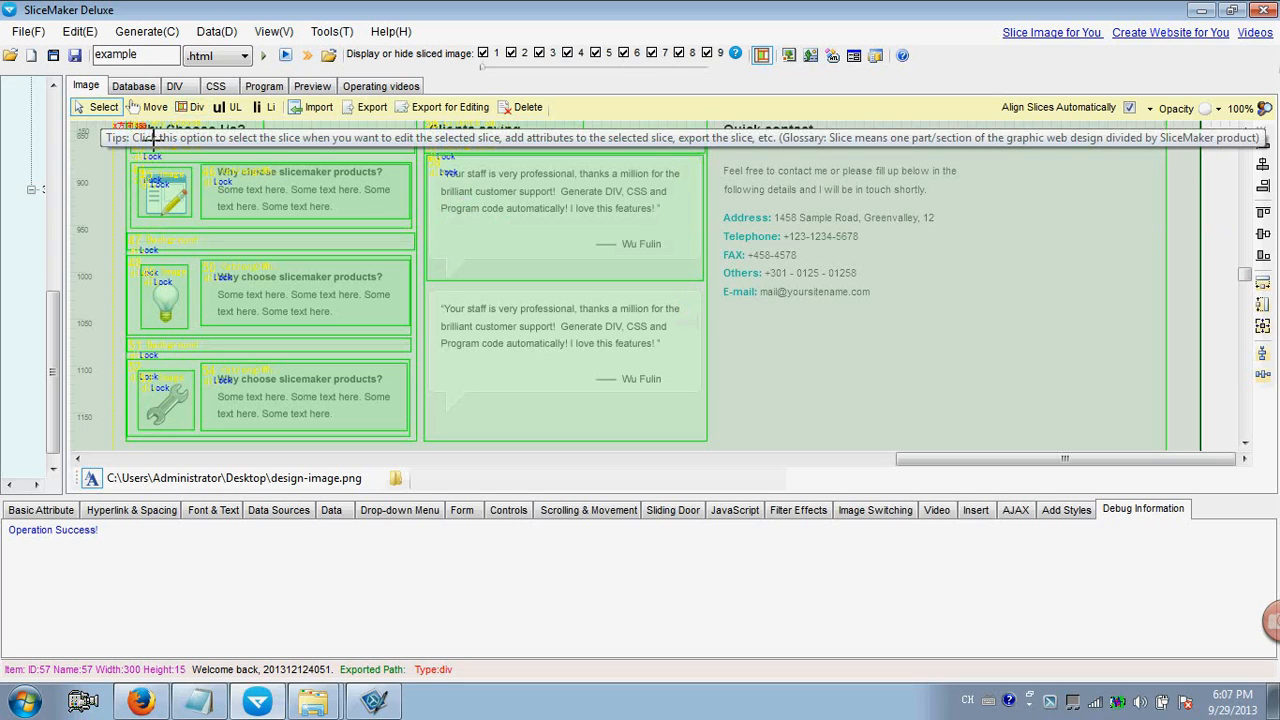
{"action": "left_click", "coordinate": [475, 185]}
{"action": "right_click", "coordinate": [447, 181]}
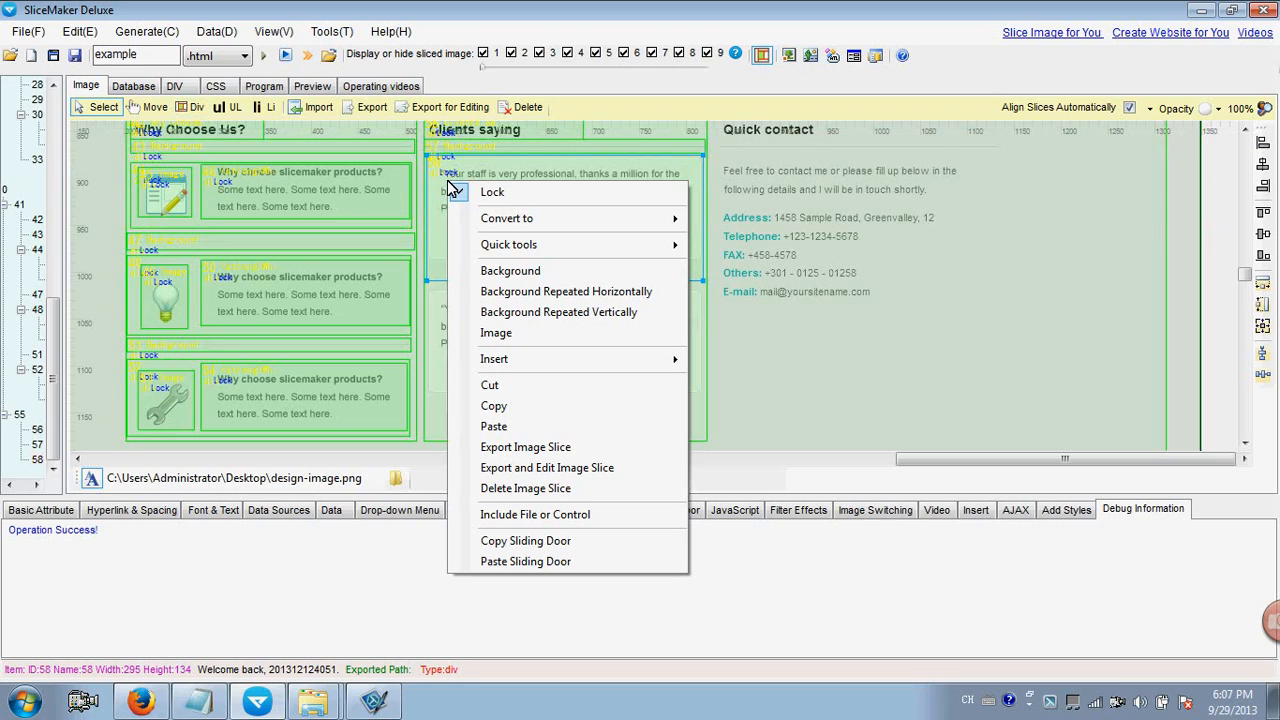
{"action": "left_click", "coordinate": [537, 447]}
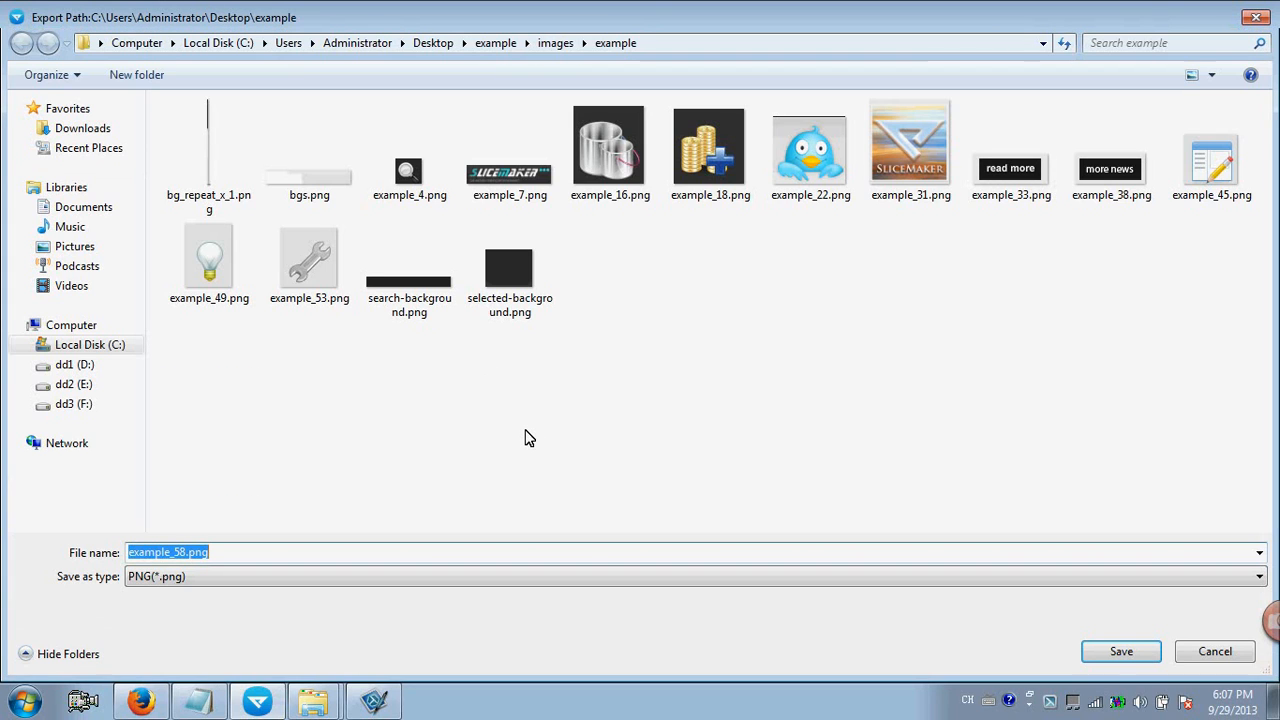
{"action": "key", "text": "BackSpace"}
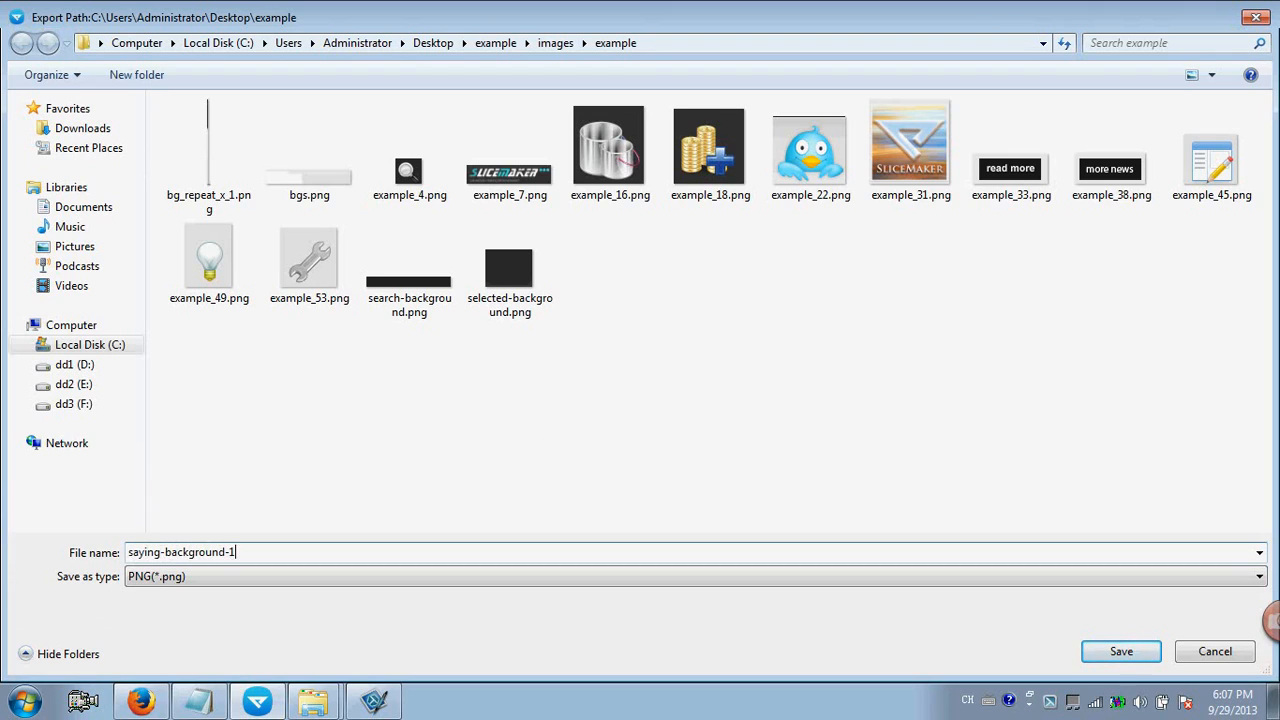
{"action": "left_click", "coordinate": [1106, 651]}
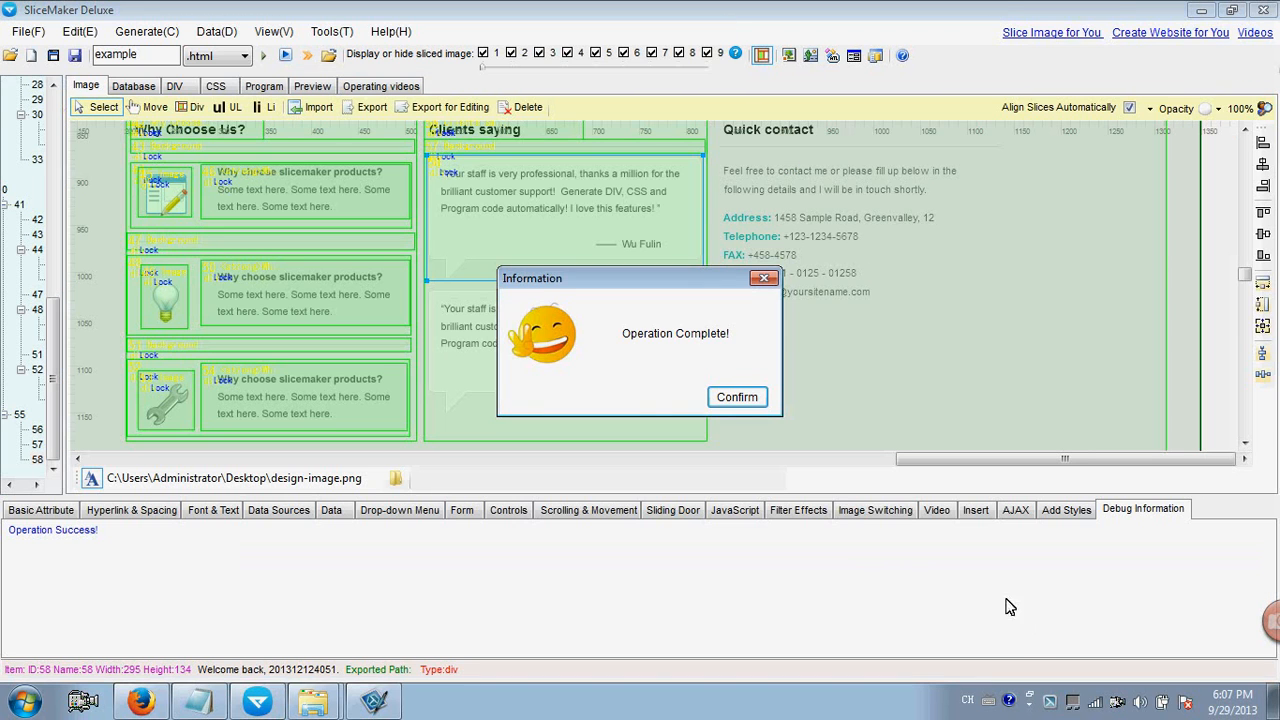
{"action": "left_click", "coordinate": [738, 398]}
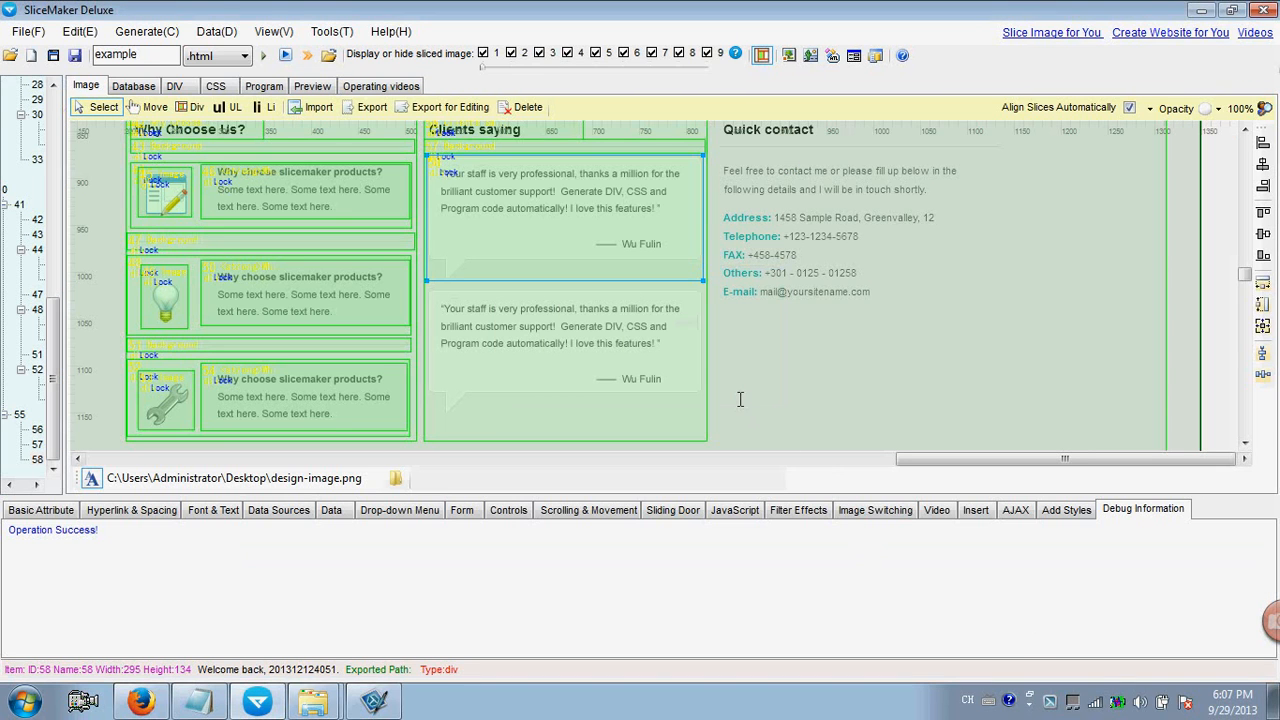
Slice a Div about 295 × 139 px around the second testimonial under "Clients saying".
{"action": "left_click", "coordinate": [188, 107]}
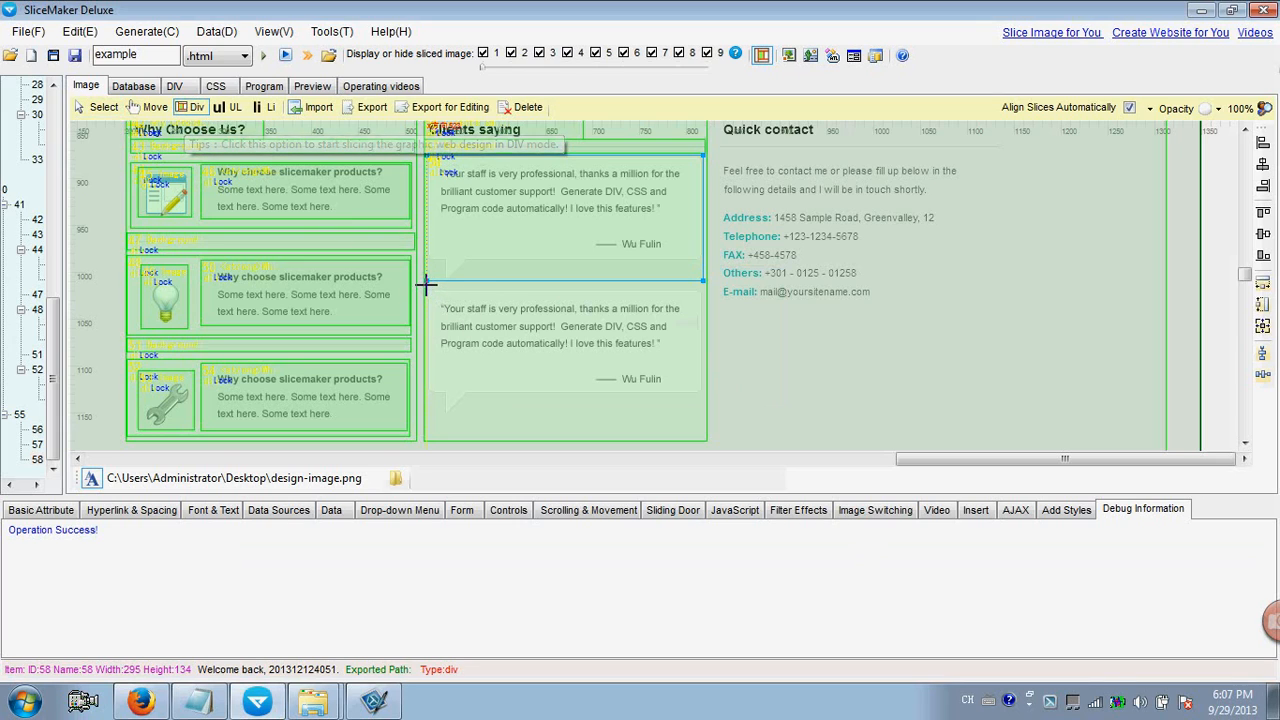
{"action": "mouse_move", "coordinate": [427, 286]}
{"action": "left_mouse_down"}
{"action": "mouse_move", "coordinate": [689, 423]}
{"action": "mouse_move", "coordinate": [703, 418]}
{"action": "left_mouse_up"}
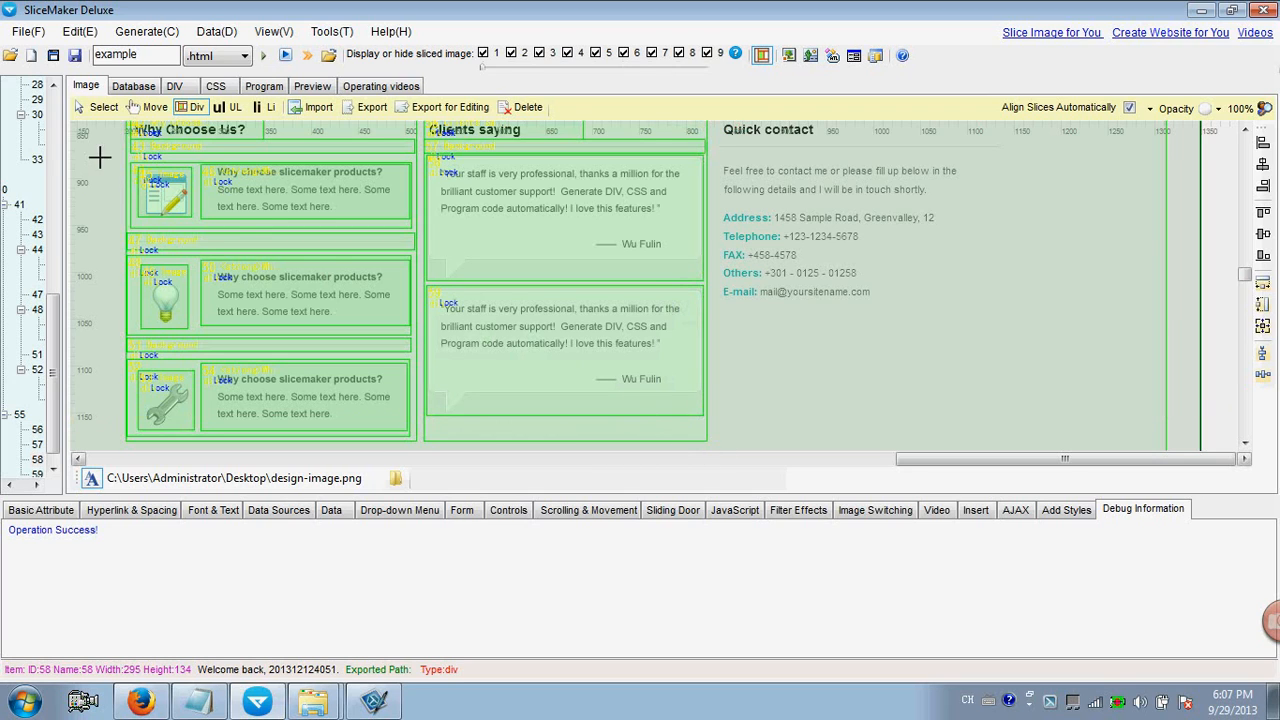
{"action": "left_click", "coordinate": [100, 108]}
Export the second testimonial's image slice as saying-background-2.png in the project's images\example folder.
{"action": "left_click", "coordinate": [500, 332]}
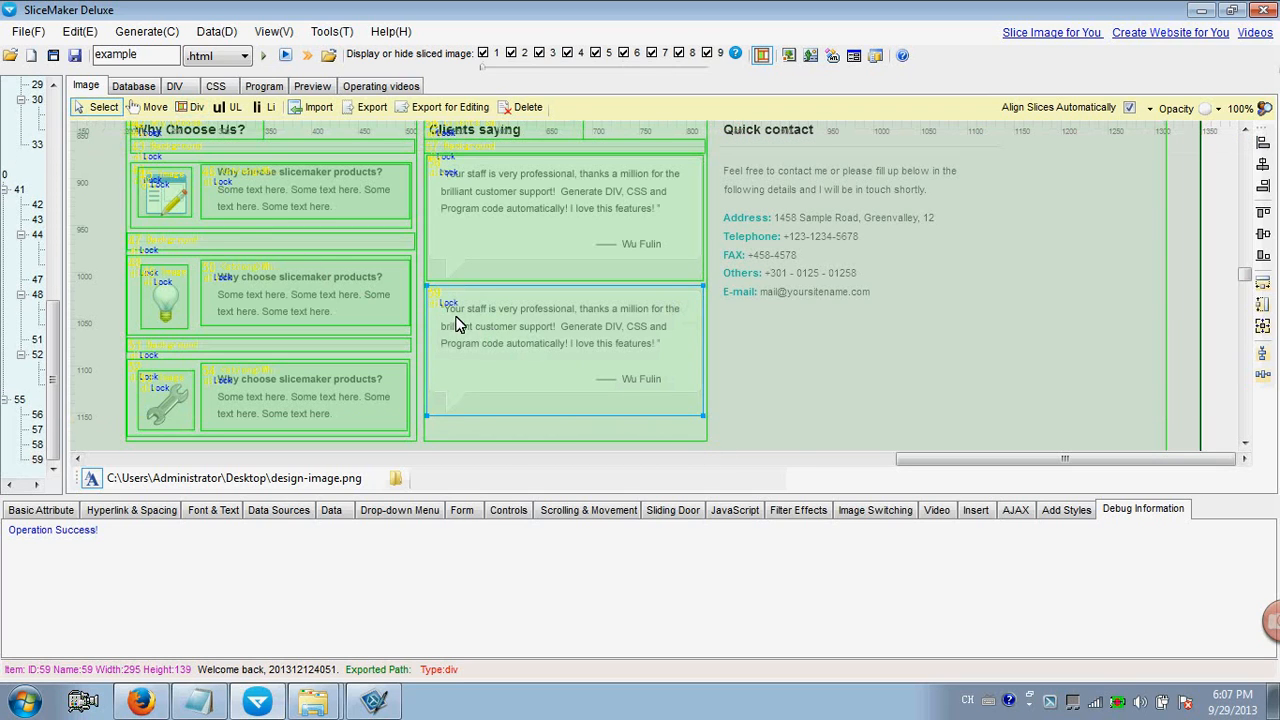
{"action": "right_click", "coordinate": [456, 318]}
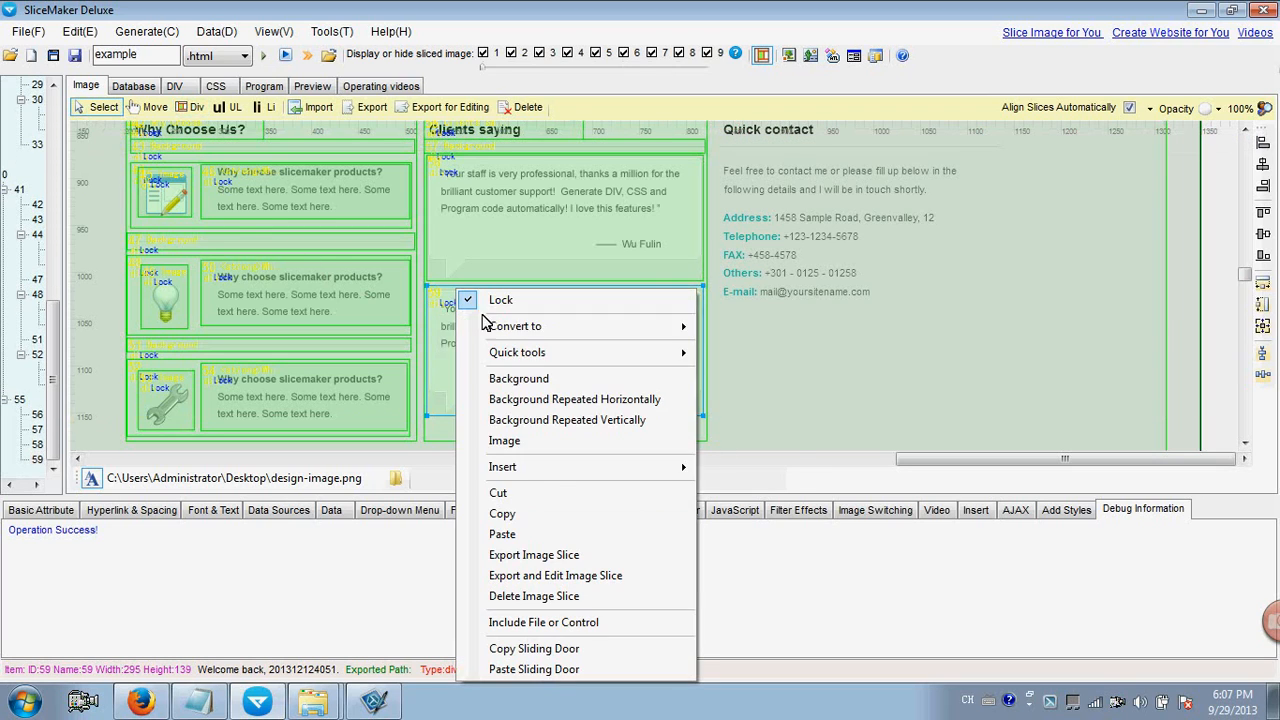
{"action": "left_click", "coordinate": [548, 556]}
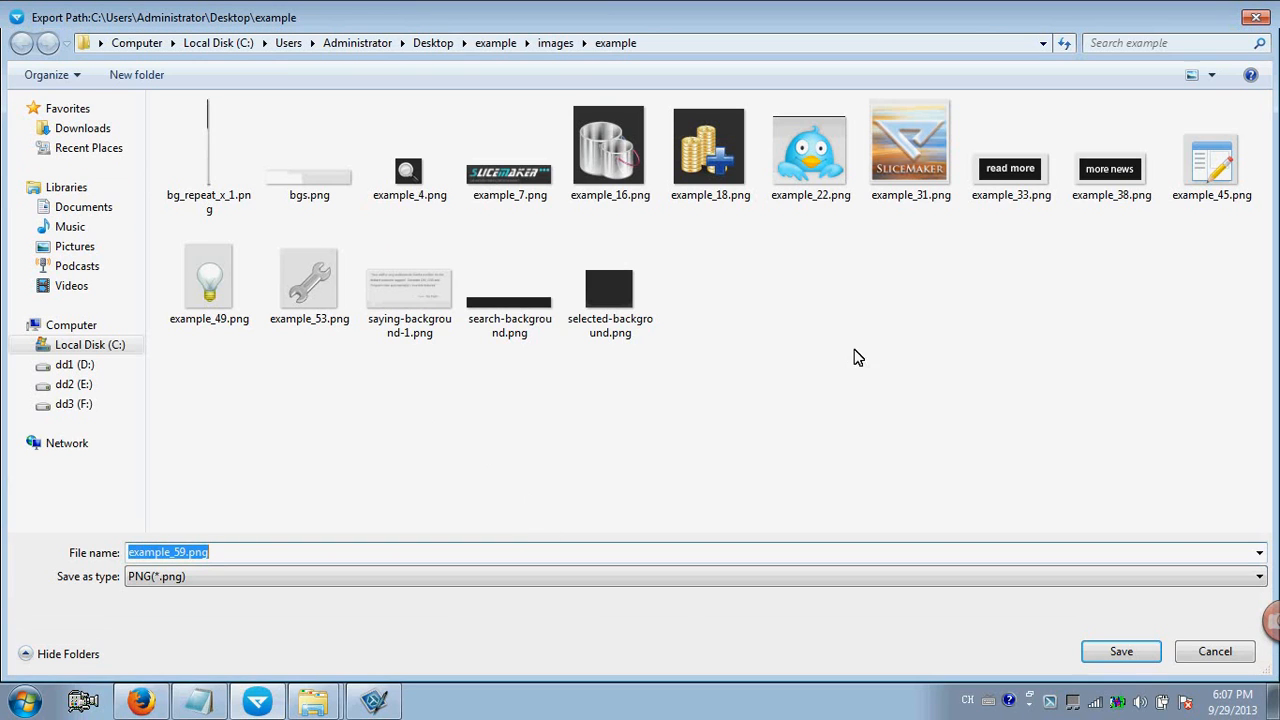
{"action": "left_click", "coordinate": [415, 330]}
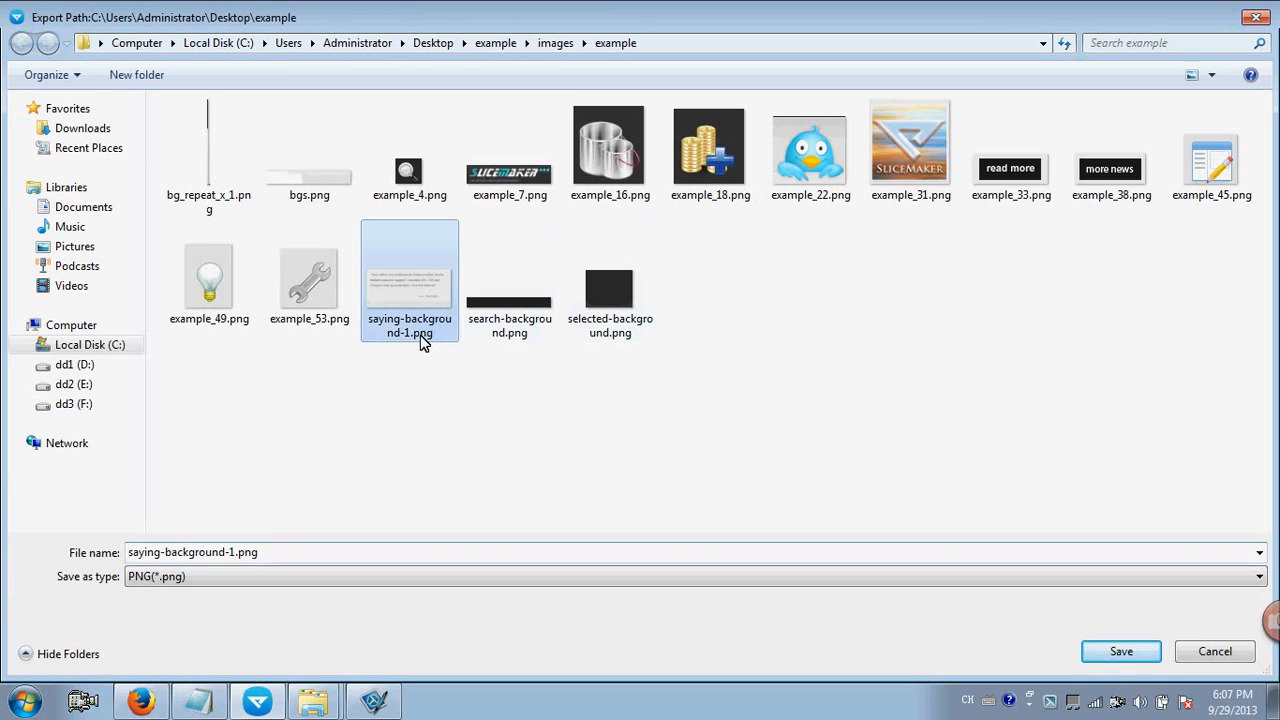
{"action": "left_click", "coordinate": [232, 556]}
{"action": "left_click", "coordinate": [236, 552]}
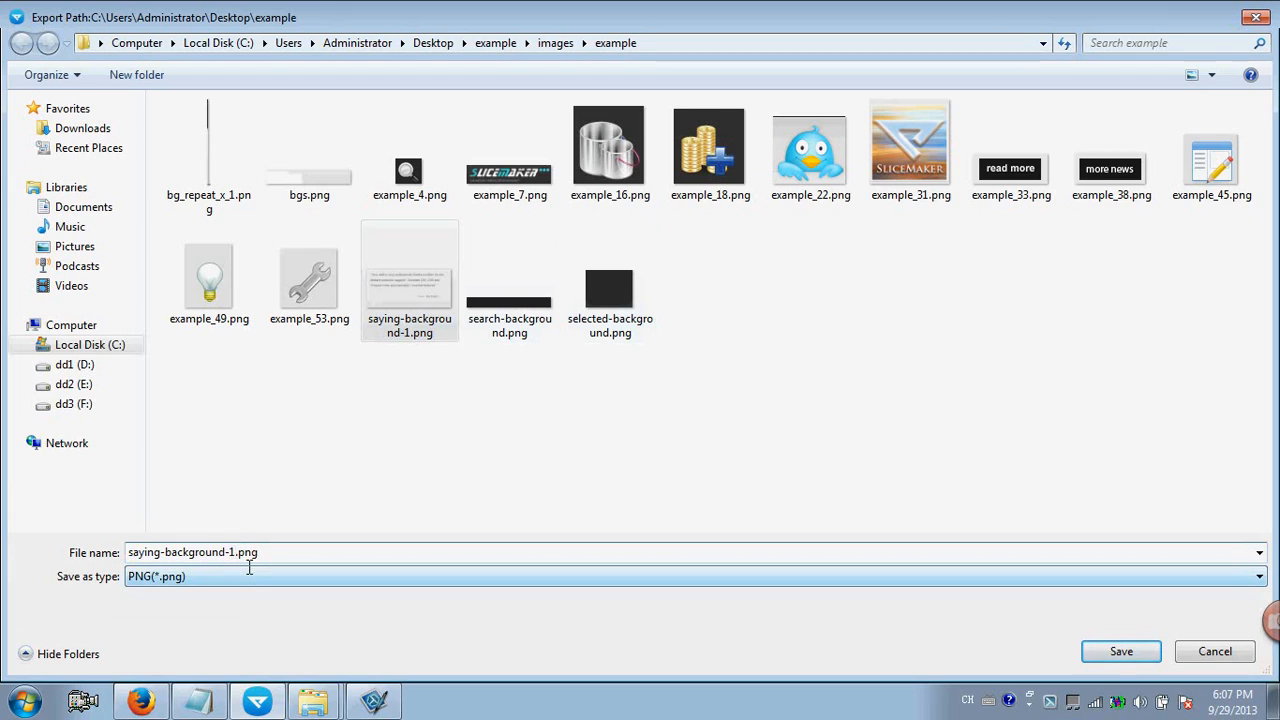
{"action": "key", "text": "Delete"}
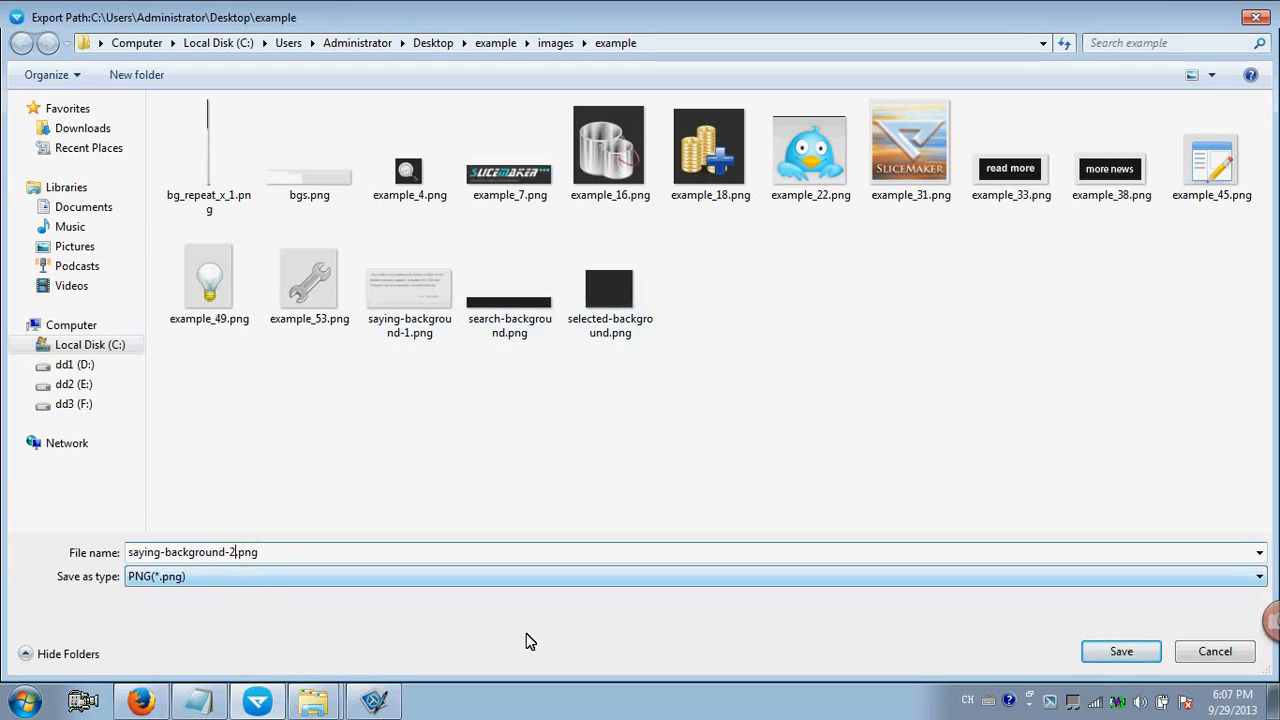
{"action": "type", "text": "2"}
{"action": "left_click", "coordinate": [1092, 658]}
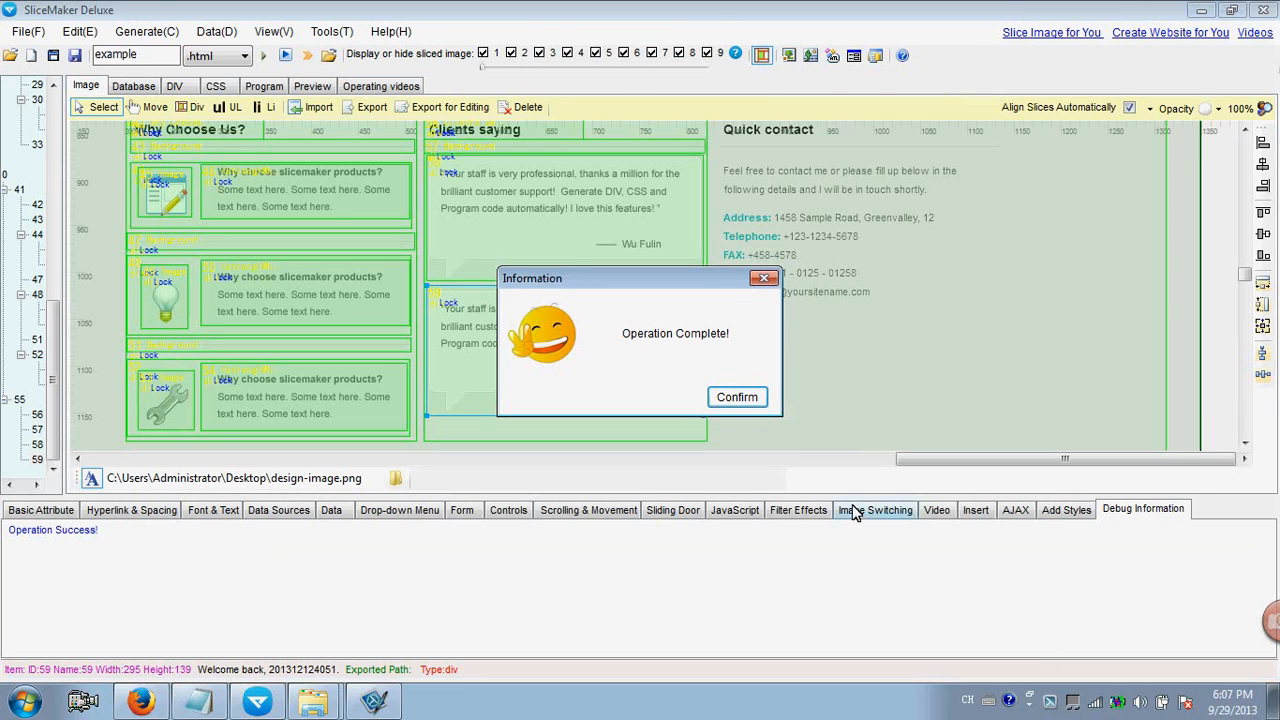
{"action": "key", "text": "Return"}
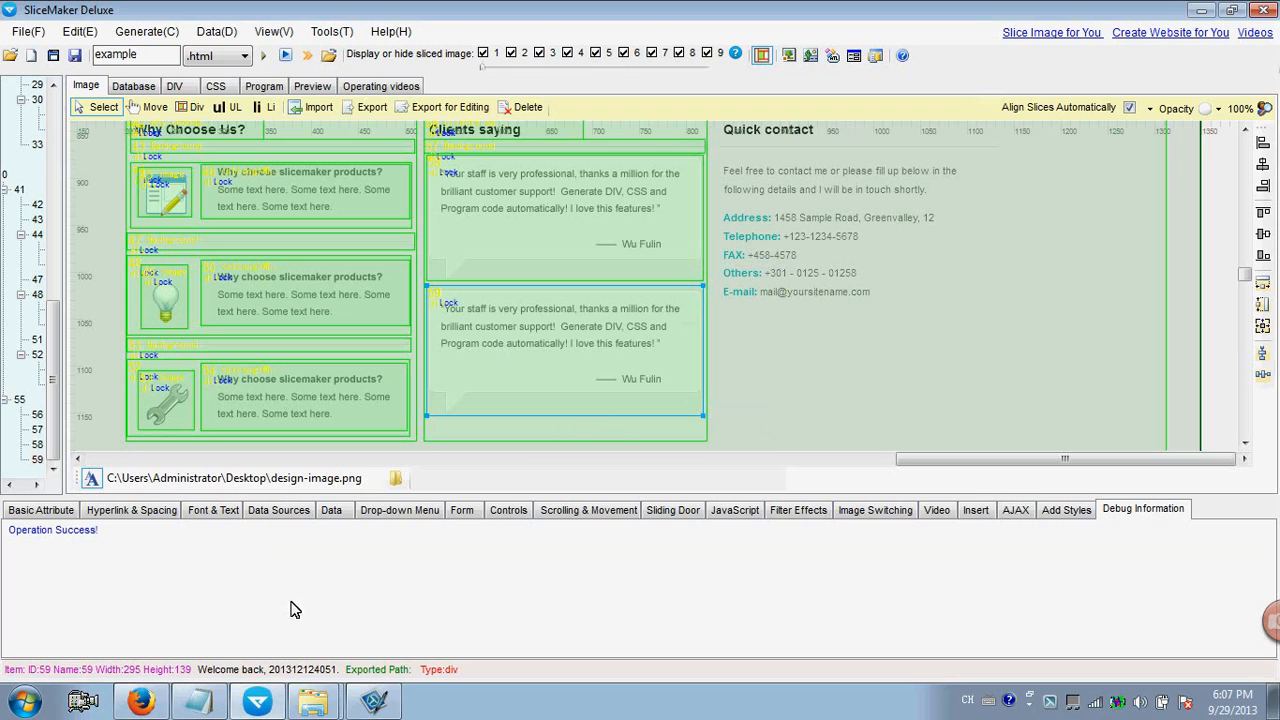
Switch to the images\example folder in Windows Explorer and open saying-background-1.png in Snagit Editor.
{"action": "left_click", "coordinate": [313, 700]}
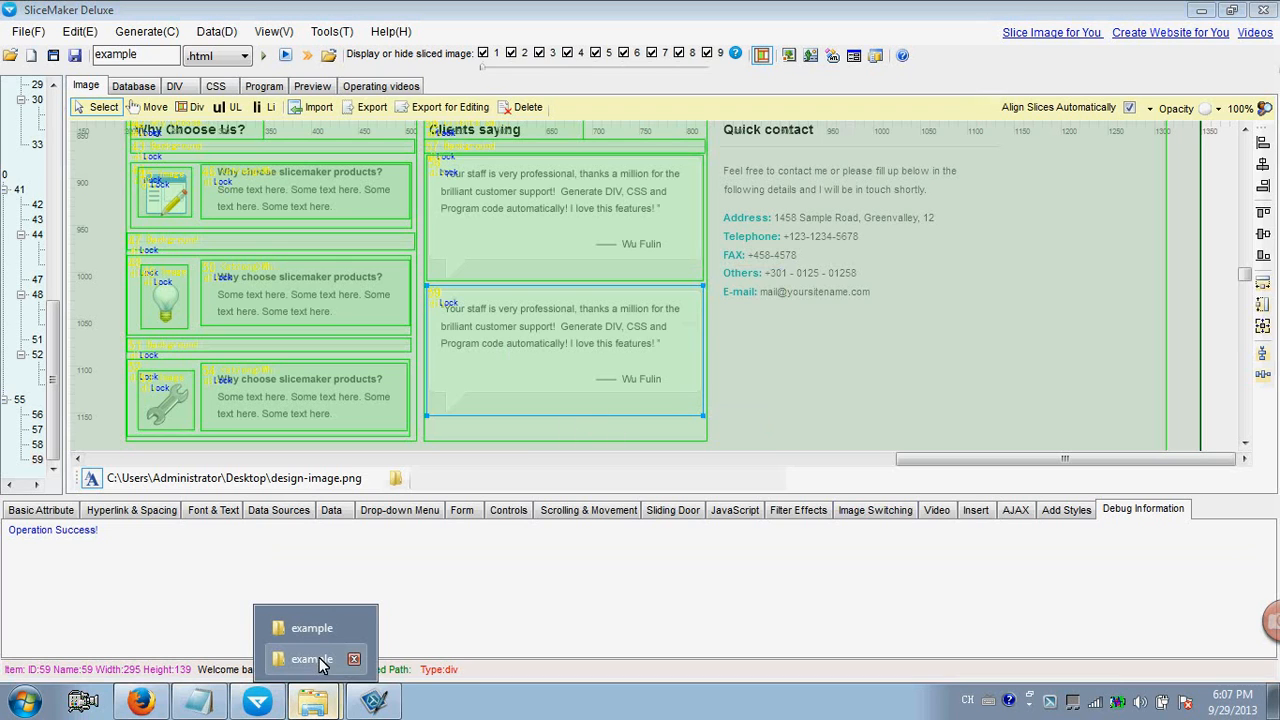
{"action": "left_click", "coordinate": [315, 630]}
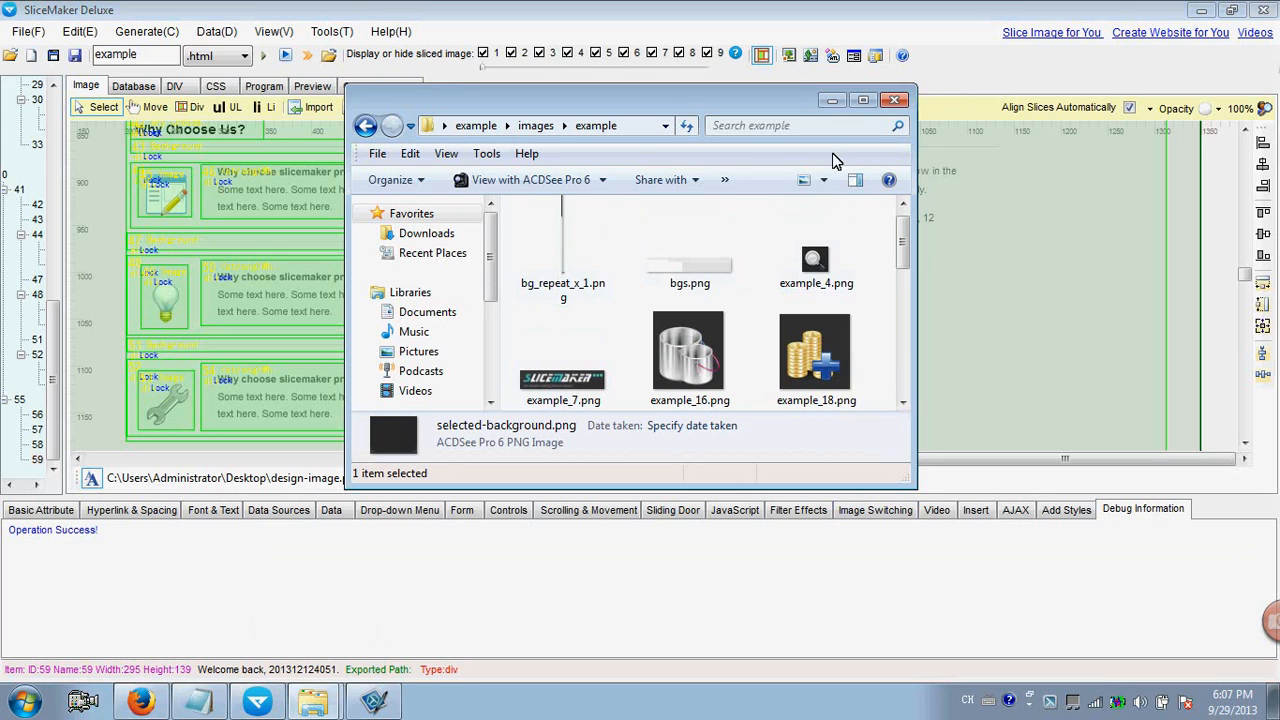
{"action": "left_click", "coordinate": [862, 102]}
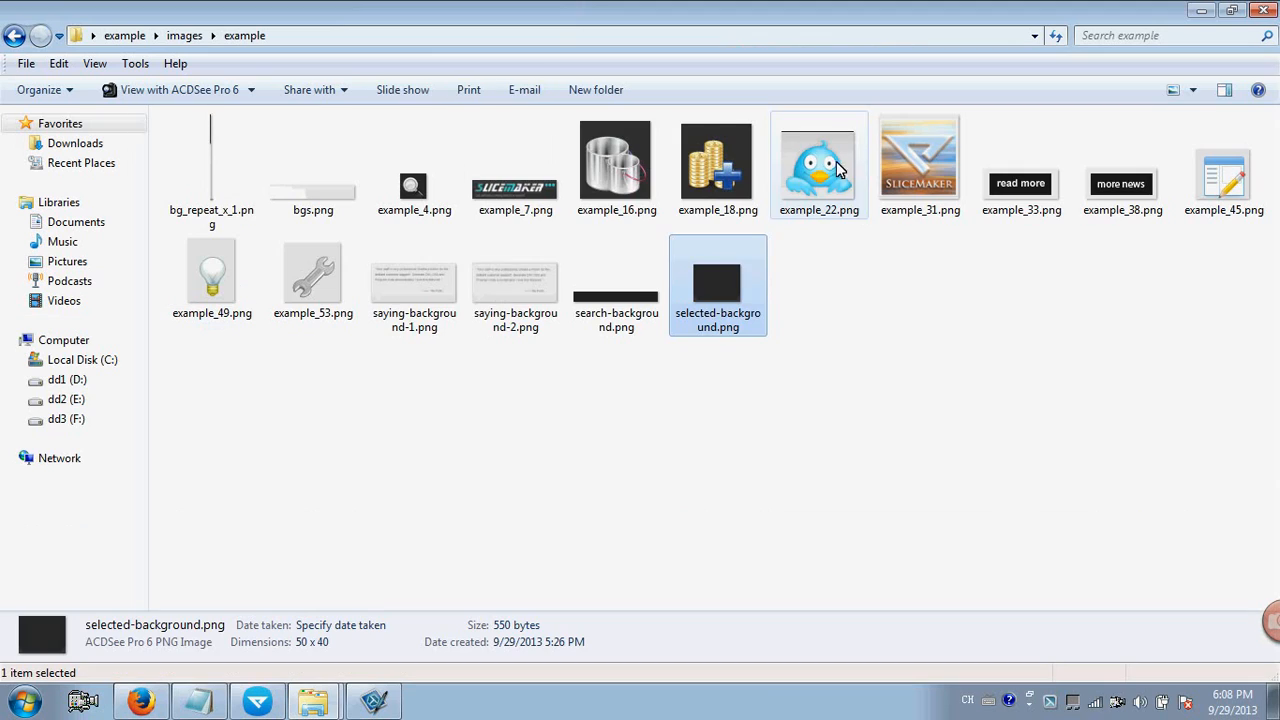
{"action": "right_click", "coordinate": [417, 287]}
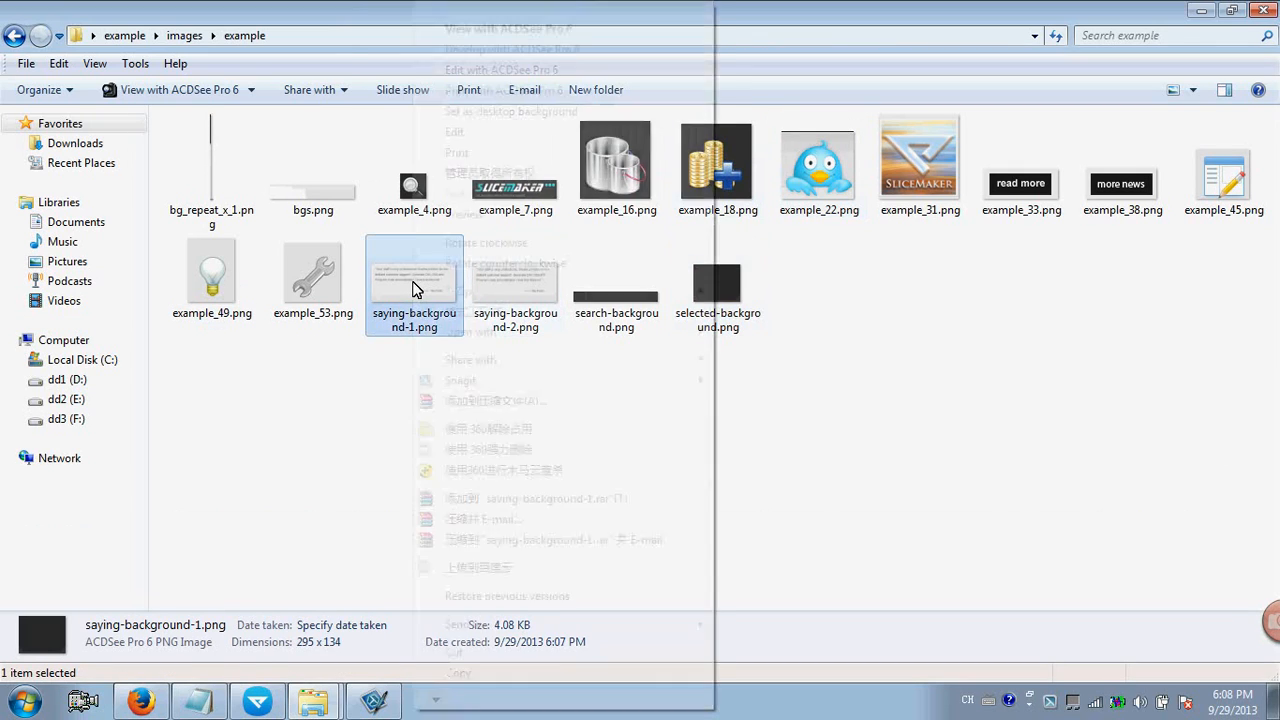
{"action": "mouse_move", "coordinate": [480, 332]}
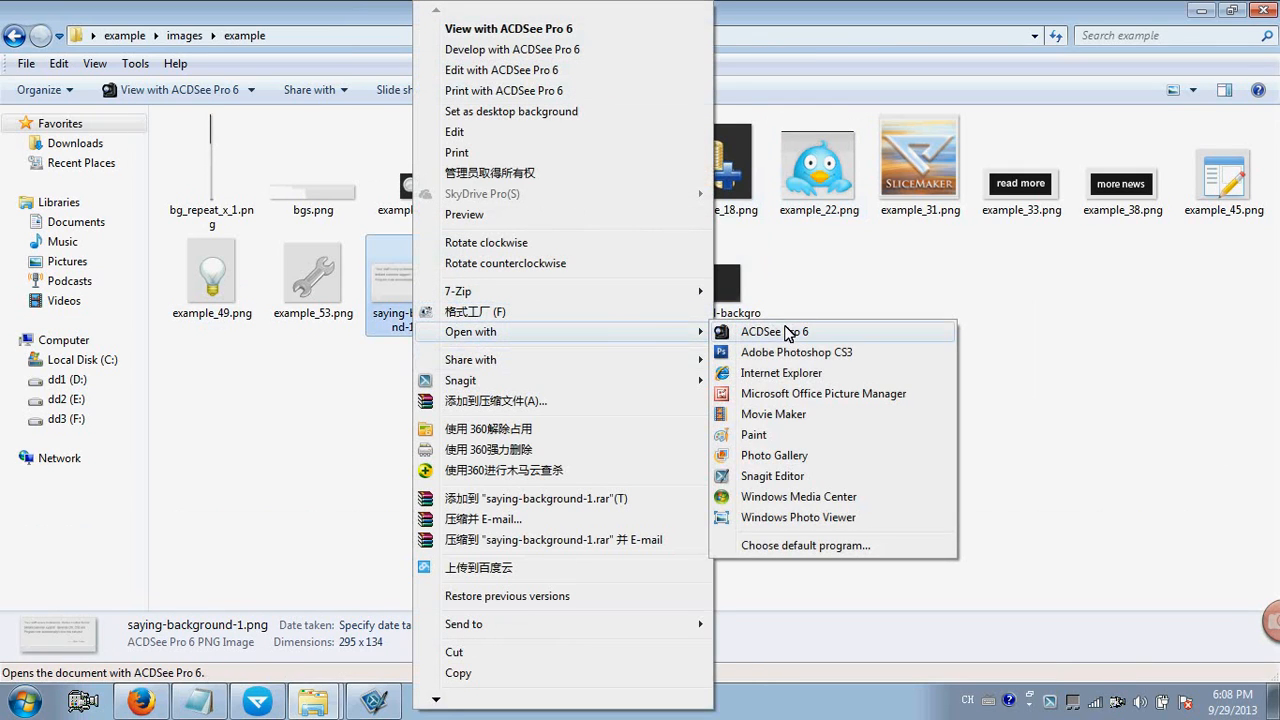
{"action": "left_click", "coordinate": [786, 476]}
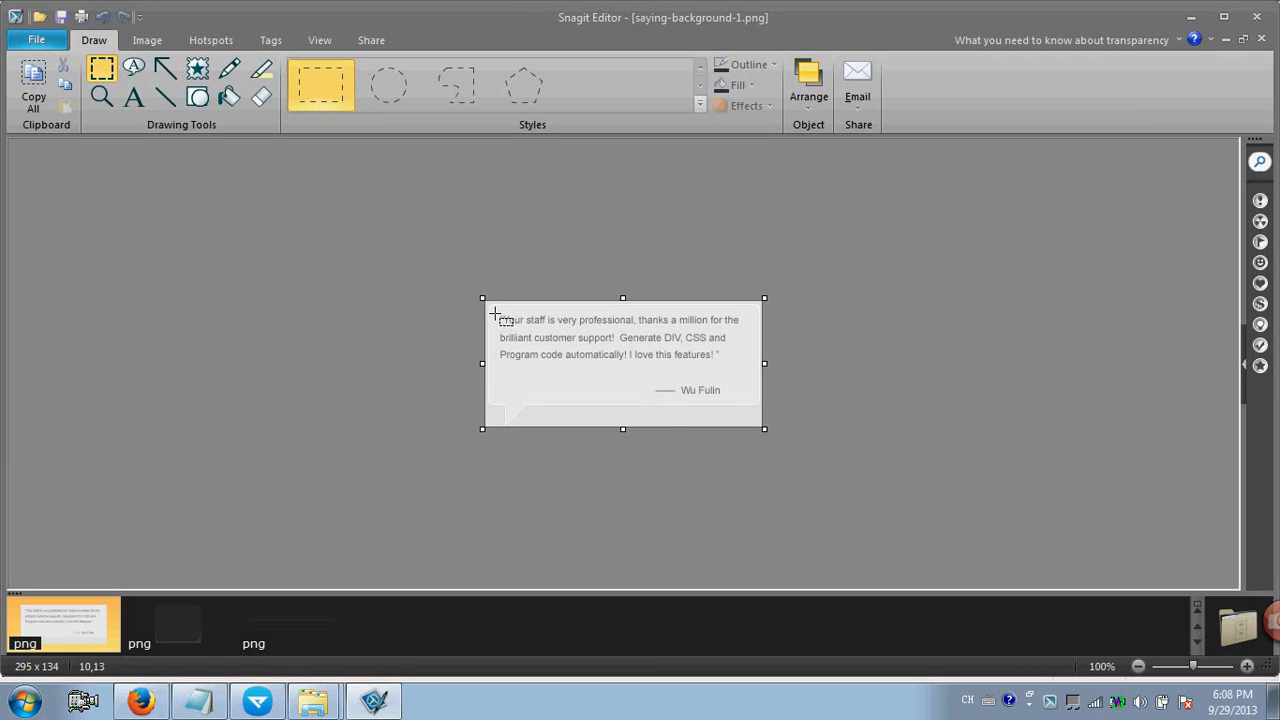
Cover the testimonial text by stretching a blank strip about 7 × 99 px from the bubble's left edge across it, and save the image.
{"action": "left_click_drag", "start_coordinate": [492, 308], "coordinate": [497, 401]}
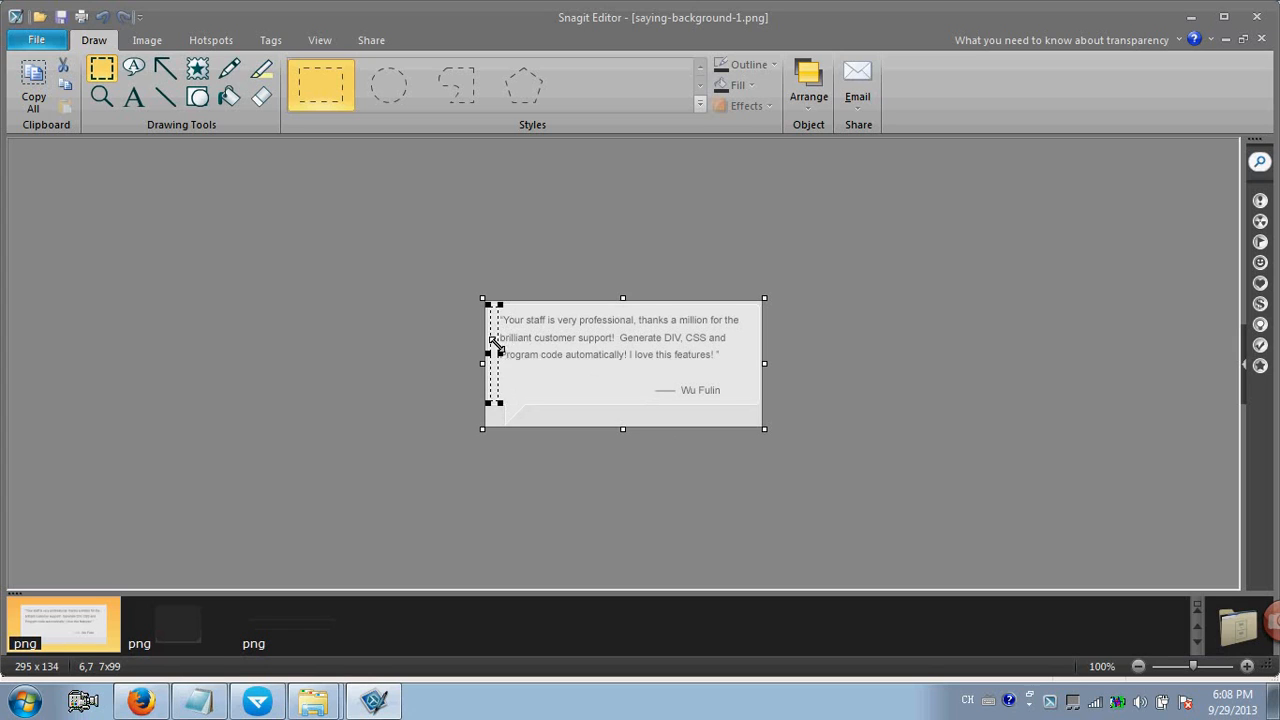
{"action": "left_click_drag", "start_coordinate": [496, 354], "coordinate": [749, 355]}
{"action": "left_click", "coordinate": [778, 357]}
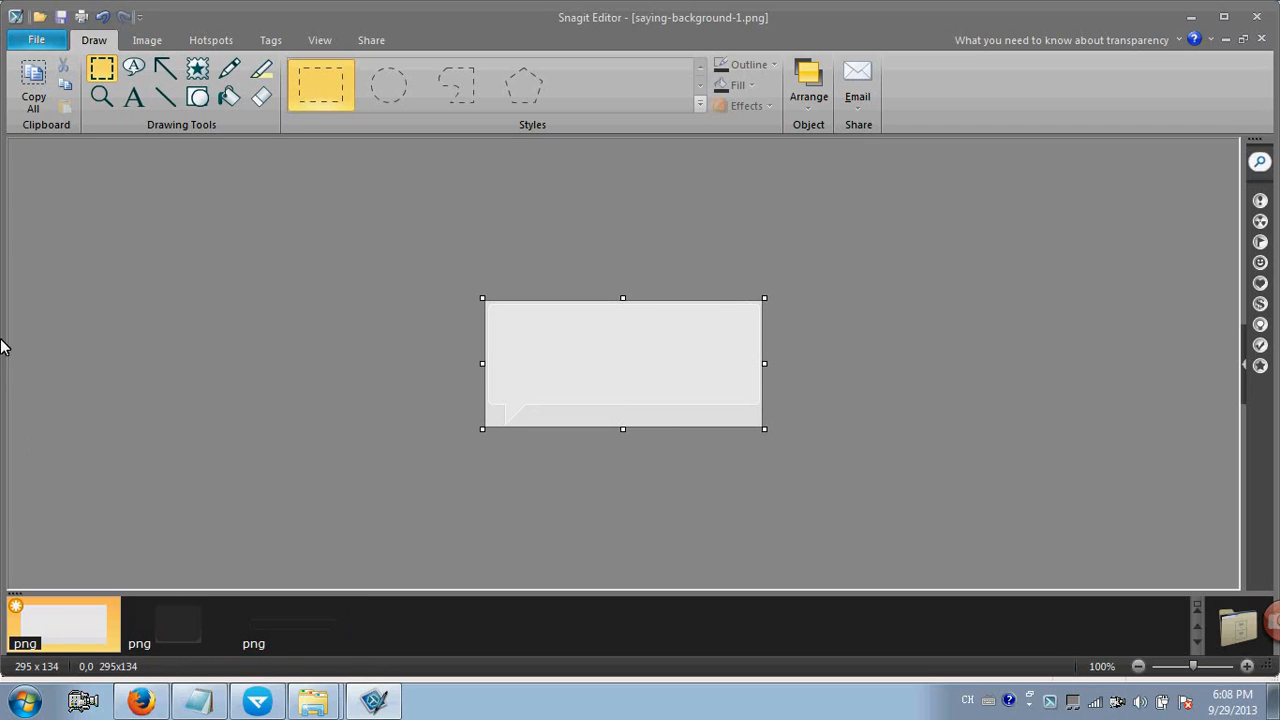
Return to the images\example folder in Windows Explorer and open saying-background-2.png in Snagit Editor.
{"action": "mouse_move", "coordinate": [313, 700]}
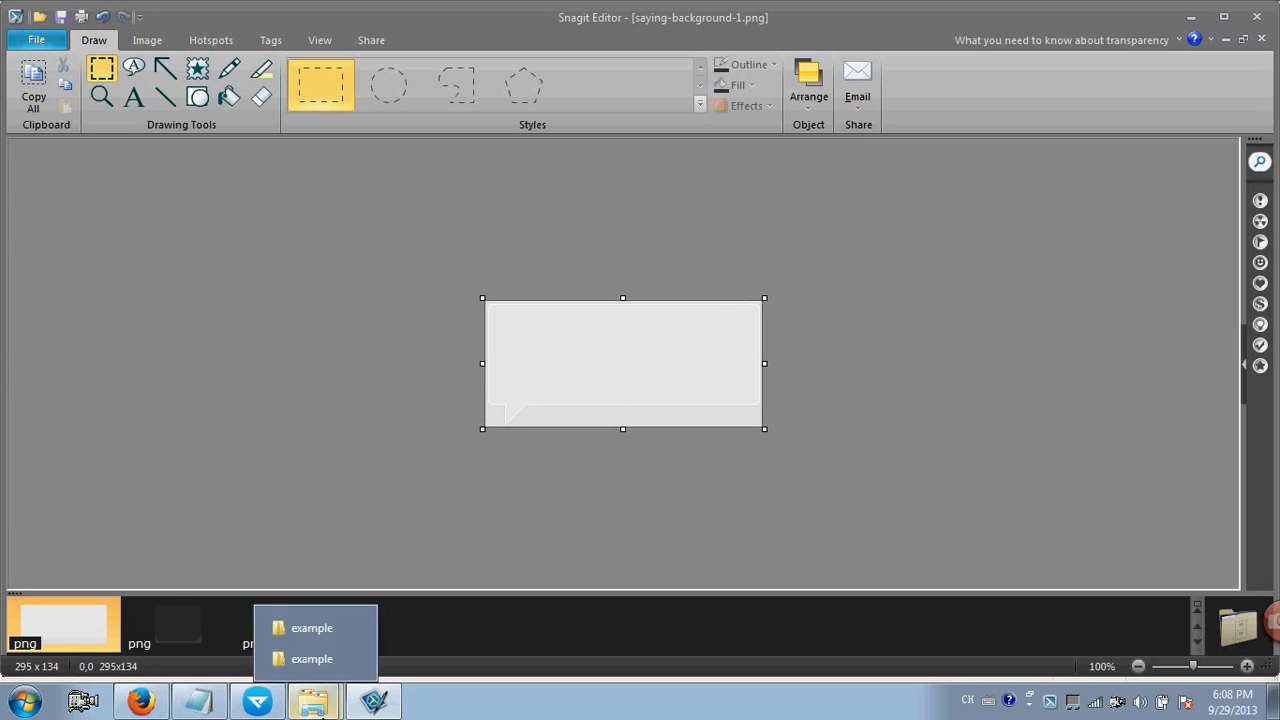
{"action": "left_click", "coordinate": [329, 661]}
{"action": "left_click", "coordinate": [515, 290]}
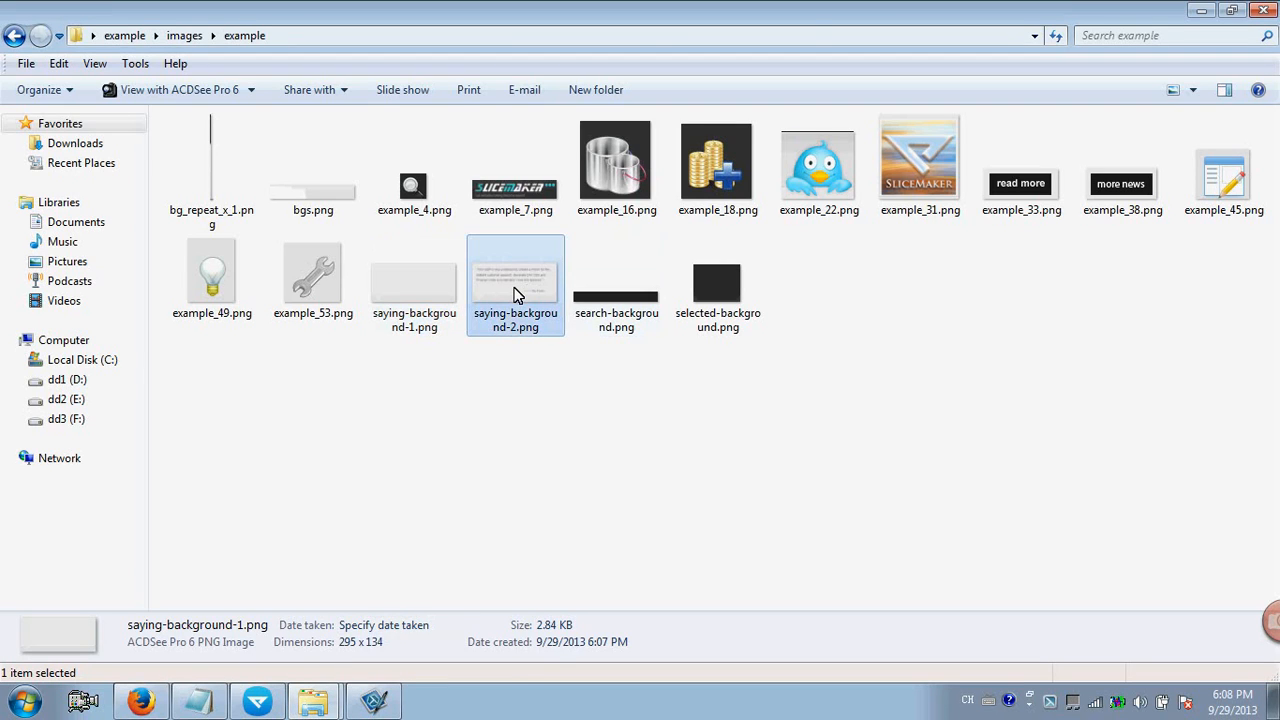
{"action": "right_click", "coordinate": [515, 290]}
{"action": "mouse_move", "coordinate": [588, 338]}
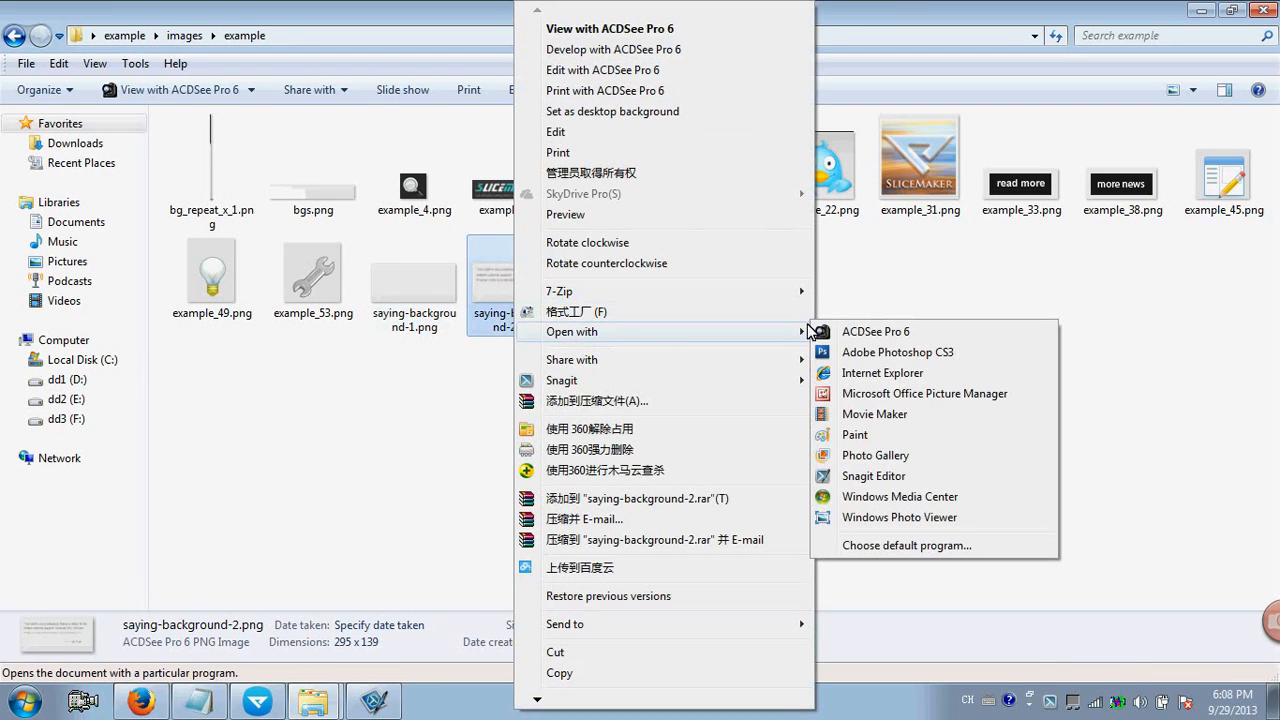
{"action": "left_click", "coordinate": [882, 476]}
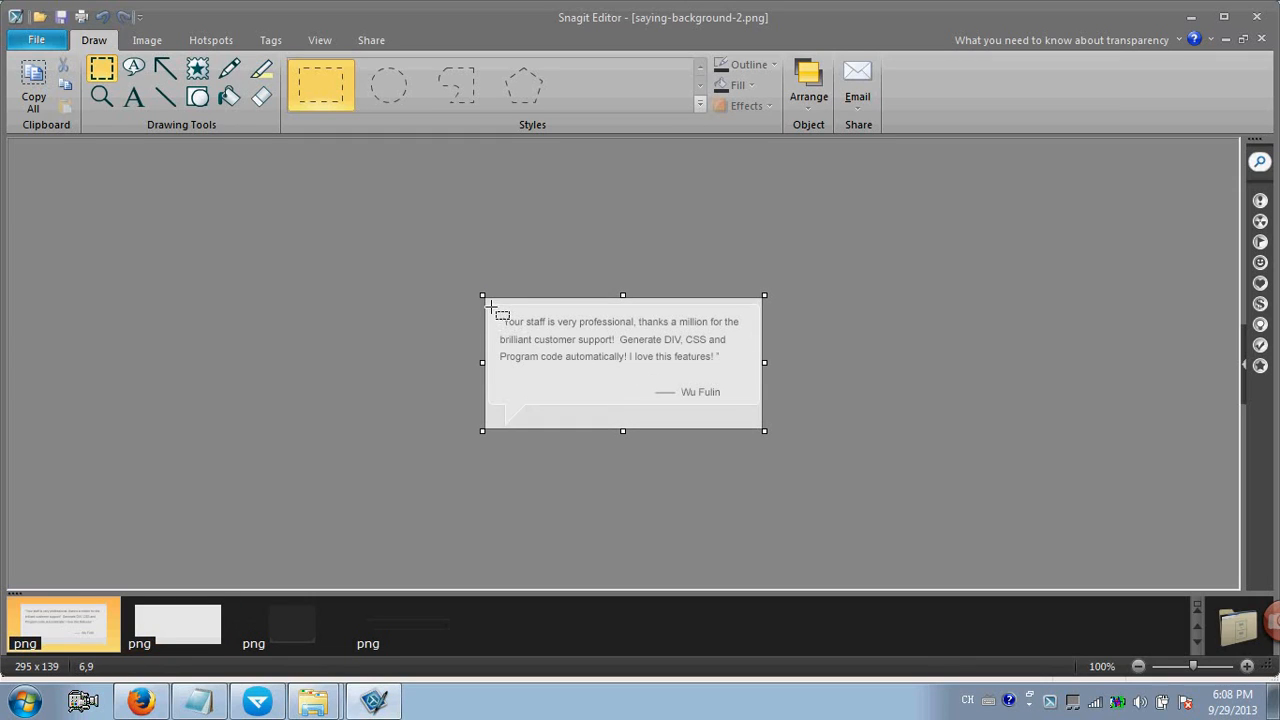
Stretch a narrow blank strip across the text in saying-background-2.png to cover it, and save the image.
{"action": "left_click_drag", "start_coordinate": [491, 308], "coordinate": [496, 401]}
{"action": "left_click_drag", "start_coordinate": [497, 353], "coordinate": [746, 354]}
{"action": "left_click", "coordinate": [812, 349]}
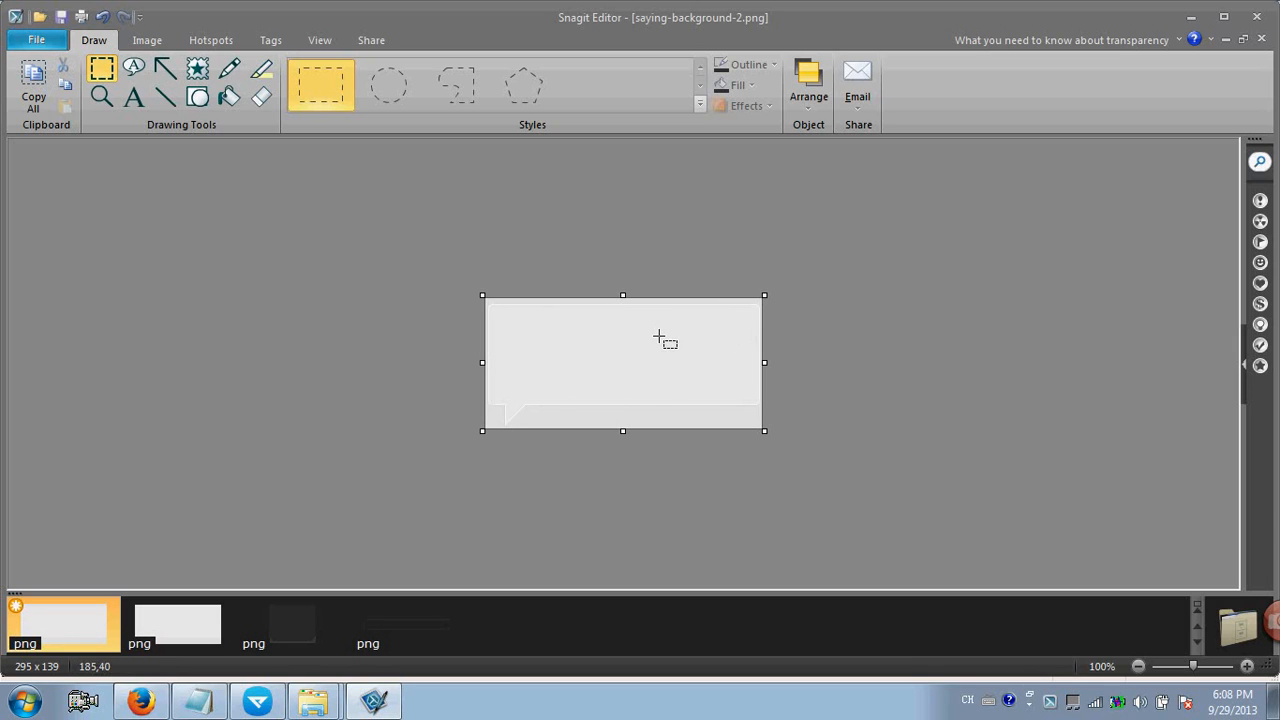
{"action": "key", "text": "ctrl+s"}
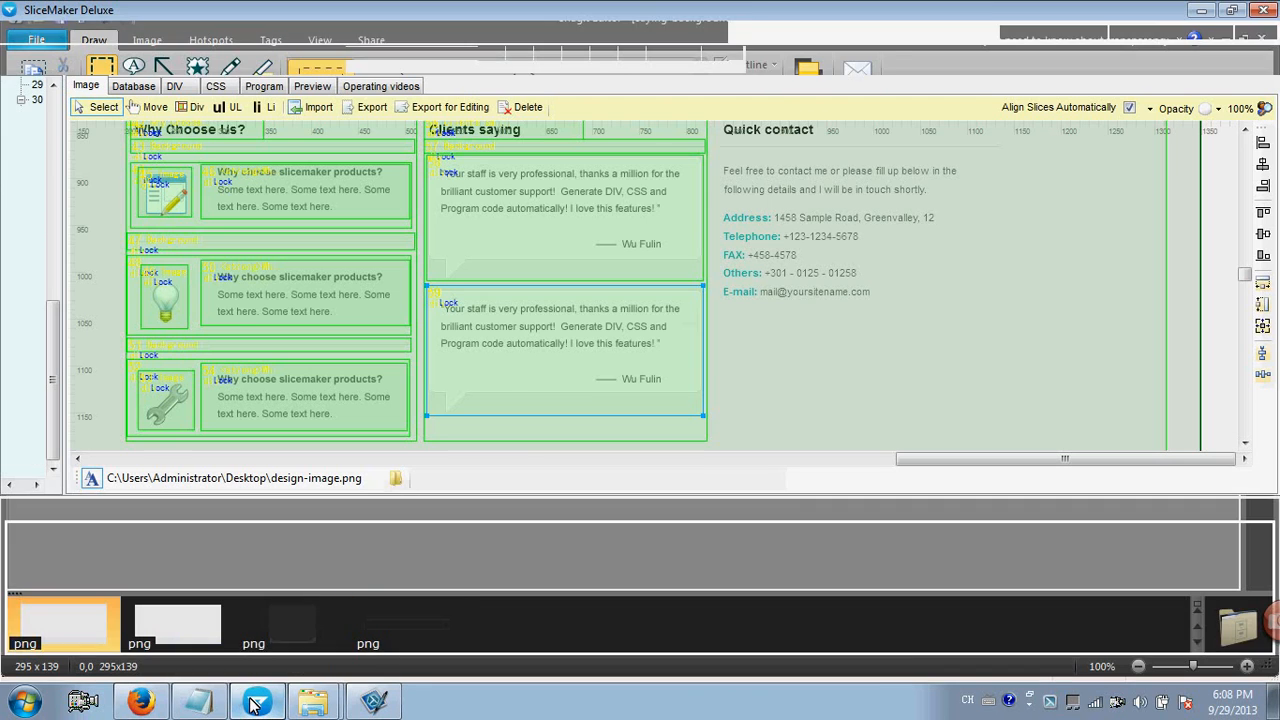
Switch to SliceMaker Deluxe and open the external background image chooser for the first testimonial's Div.
{"action": "left_click", "coordinate": [257, 701]}
{"action": "left_click", "coordinate": [493, 226]}
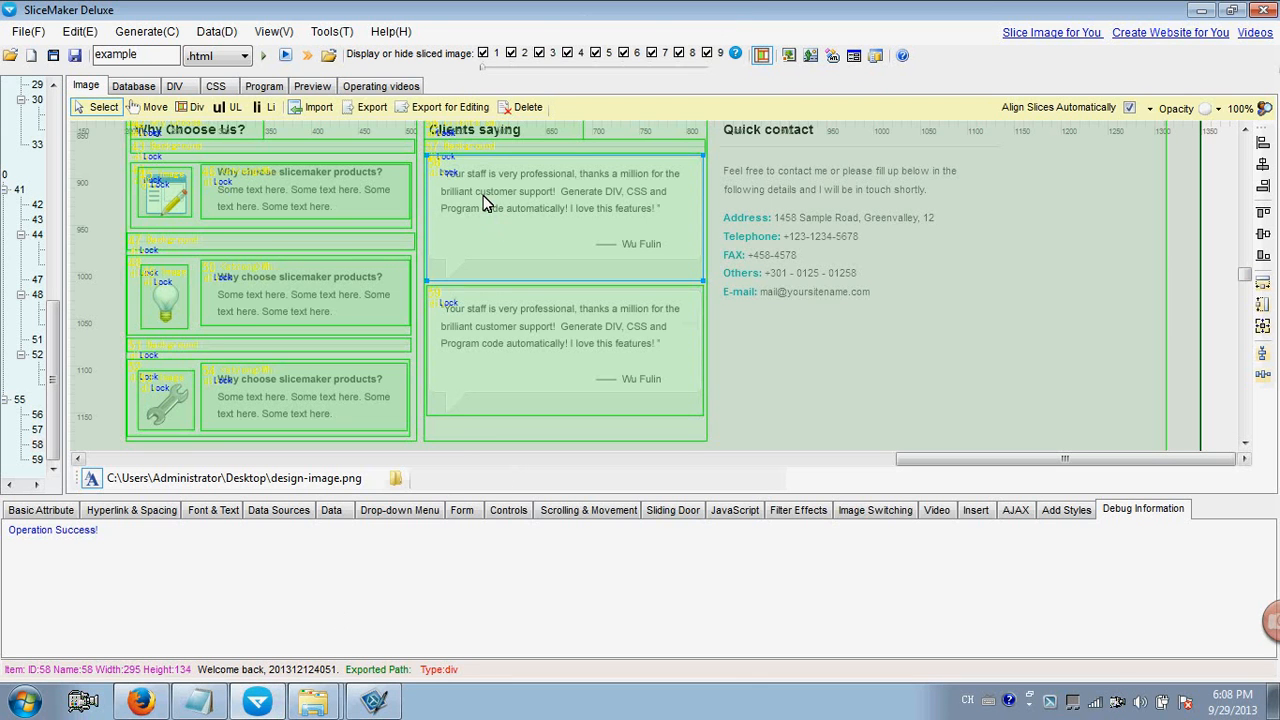
{"action": "left_click", "coordinate": [40, 512]}
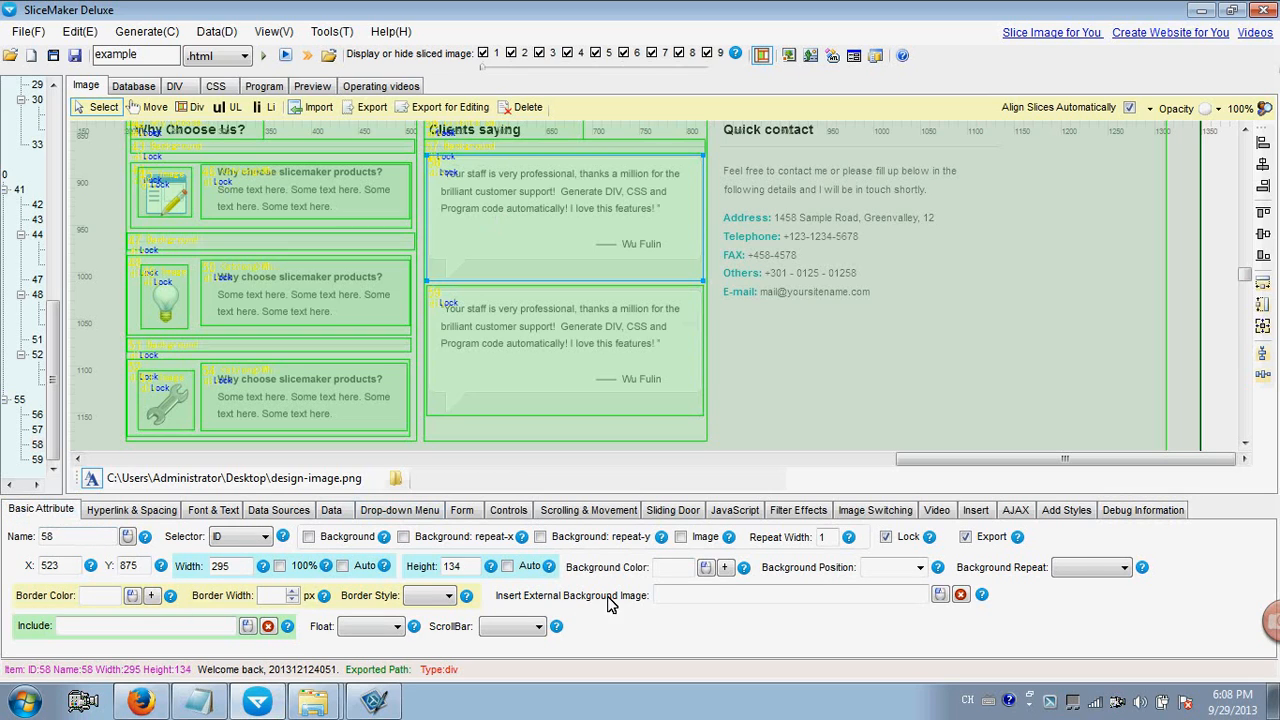
{"action": "left_click", "coordinate": [662, 596]}
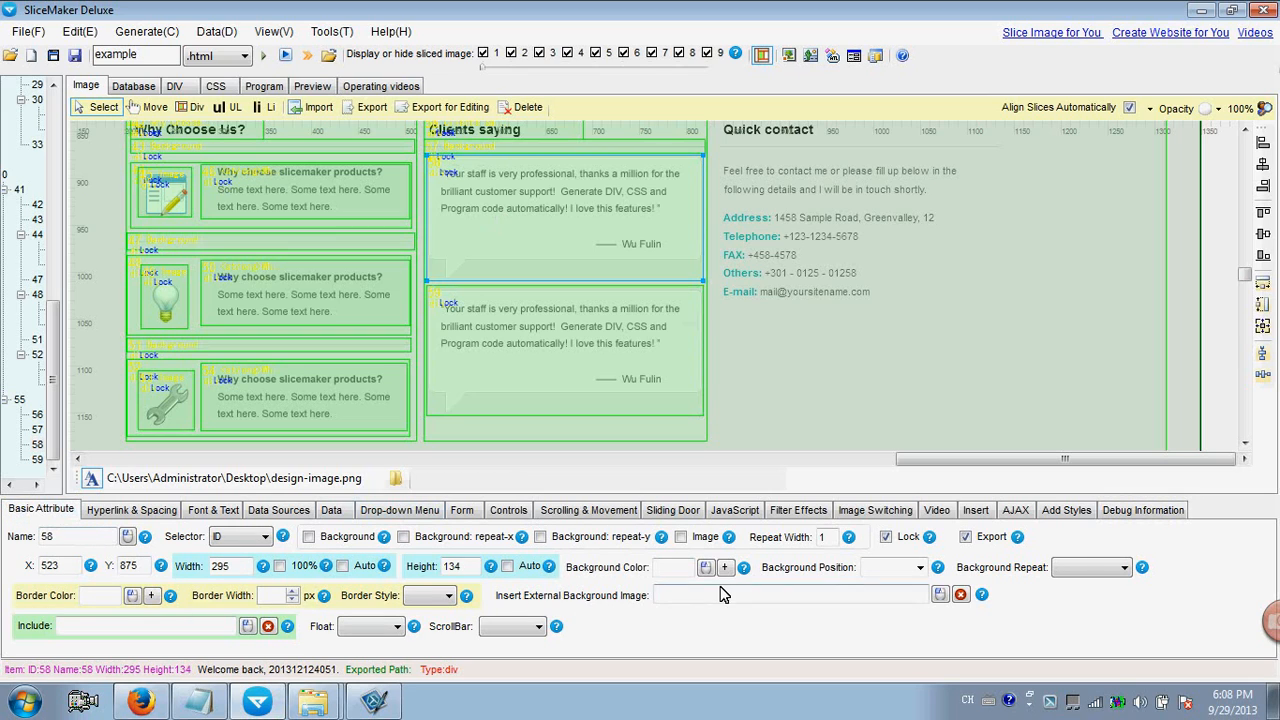
{"action": "left_click", "coordinate": [940, 595]}
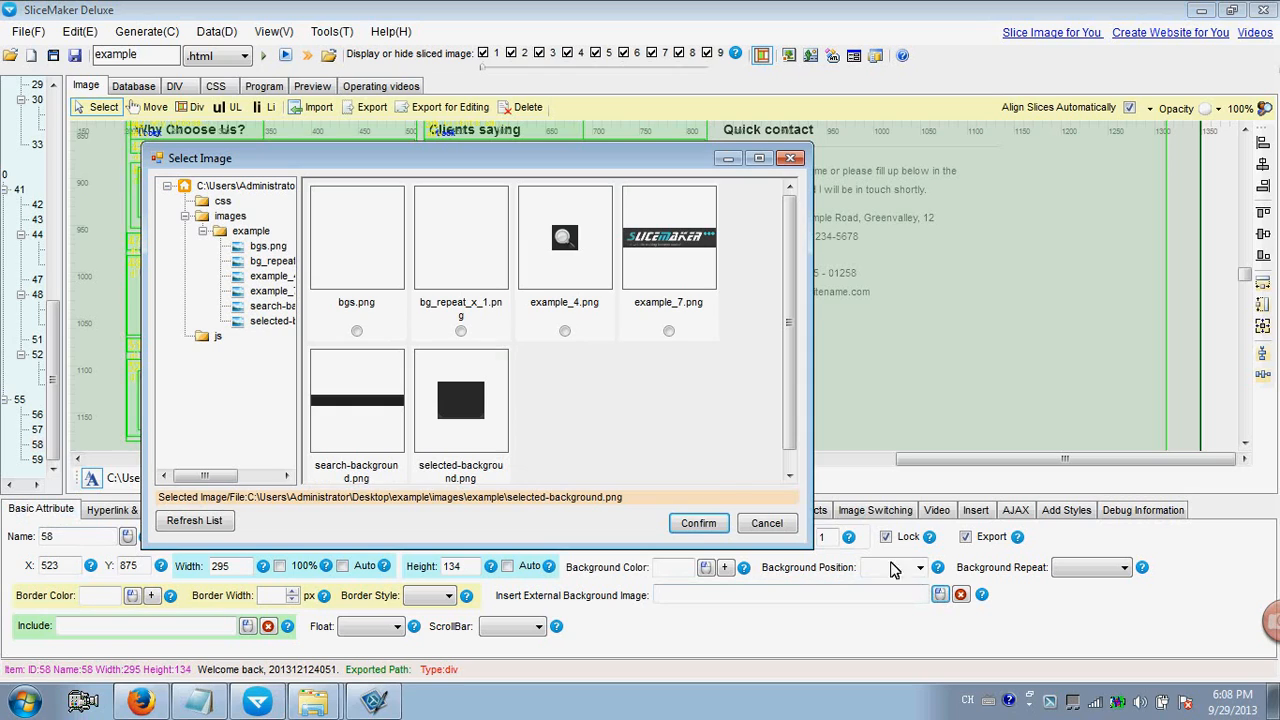
Refresh the image list, set images/example/saying-background-1.png as the first testimonial Div's external background, and set its background repeat to no-repeat.
{"action": "left_click", "coordinate": [194, 521]}
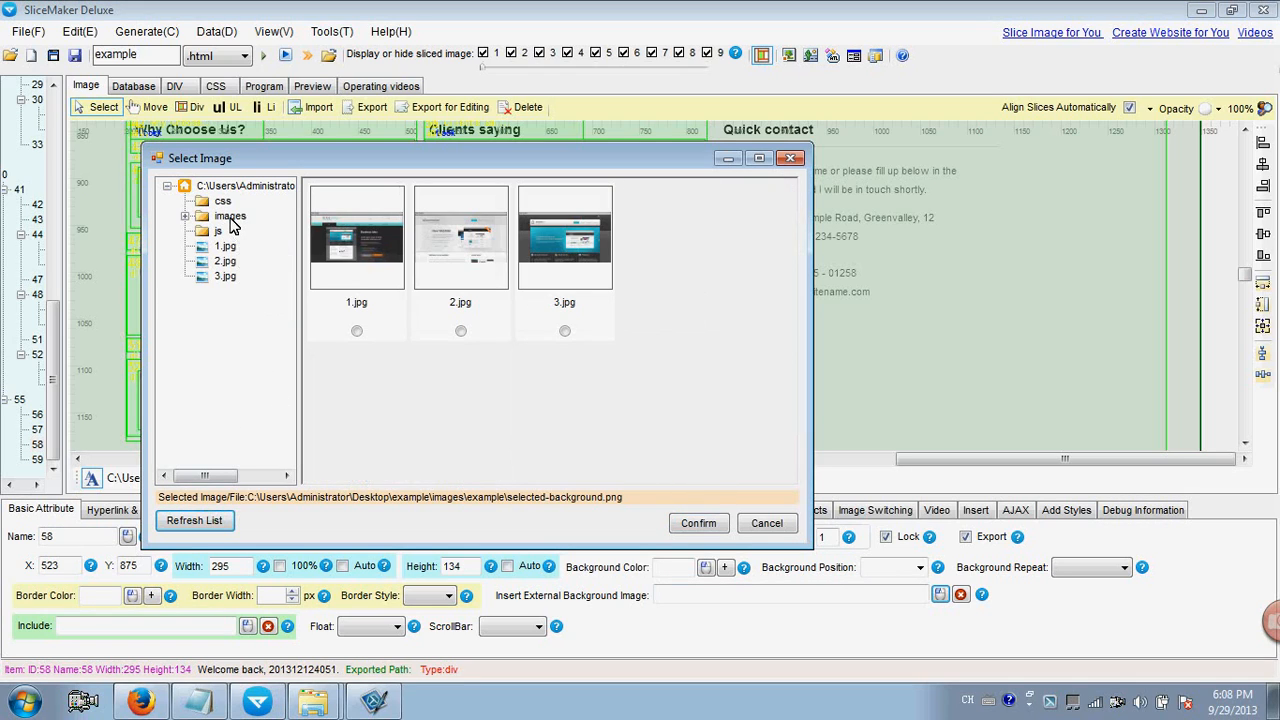
{"action": "left_click", "coordinate": [229, 216]}
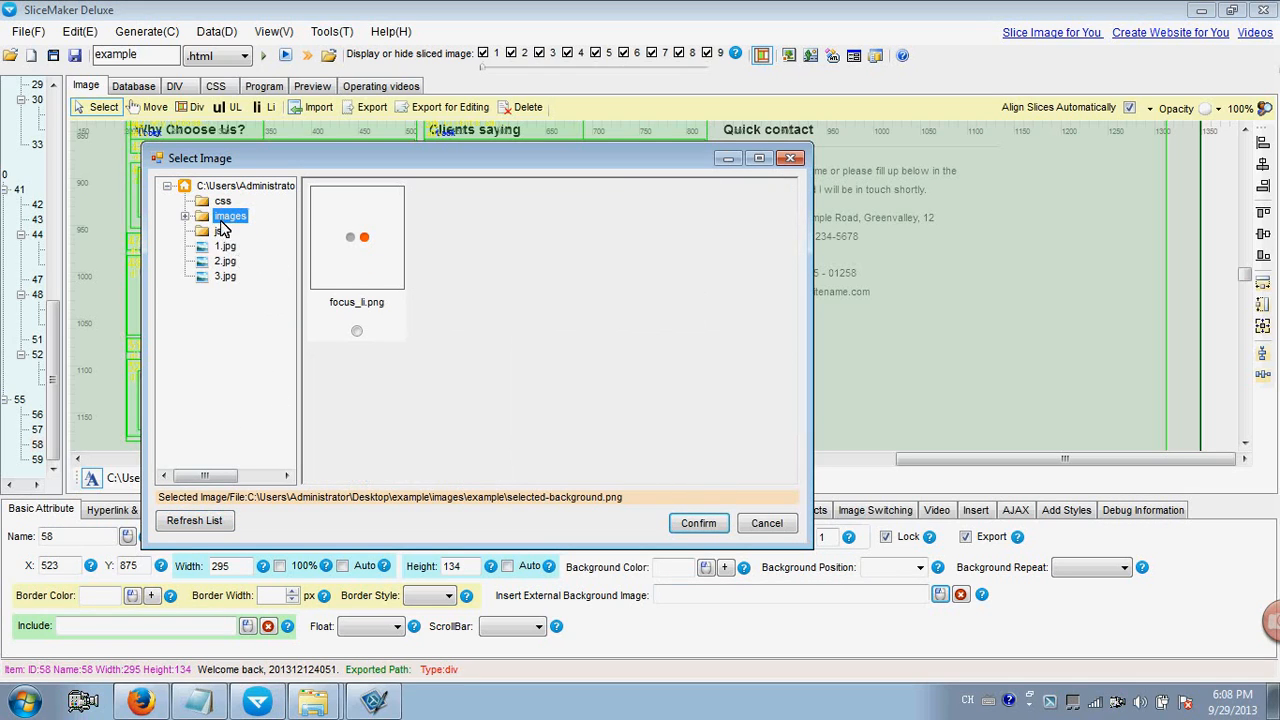
{"action": "double_click", "coordinate": [224, 220]}
{"action": "double_click", "coordinate": [246, 233]}
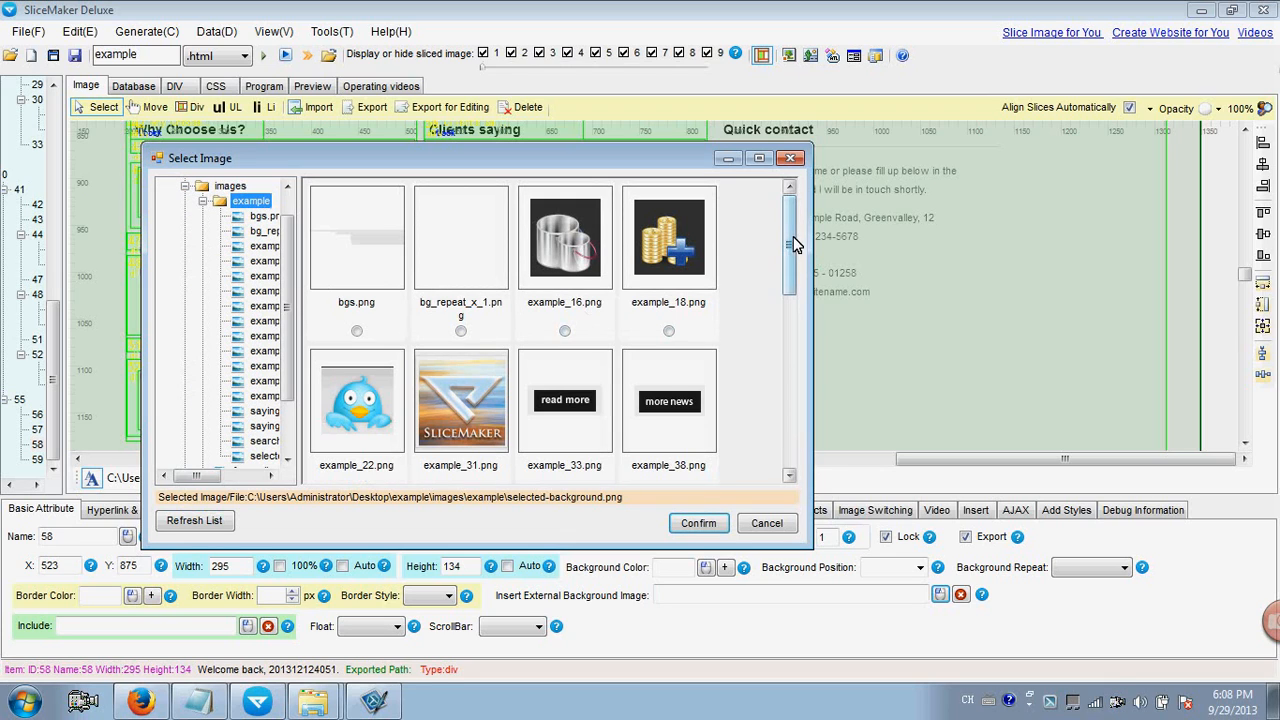
{"action": "left_click_drag", "start_coordinate": [789, 245], "coordinate": [790, 403]}
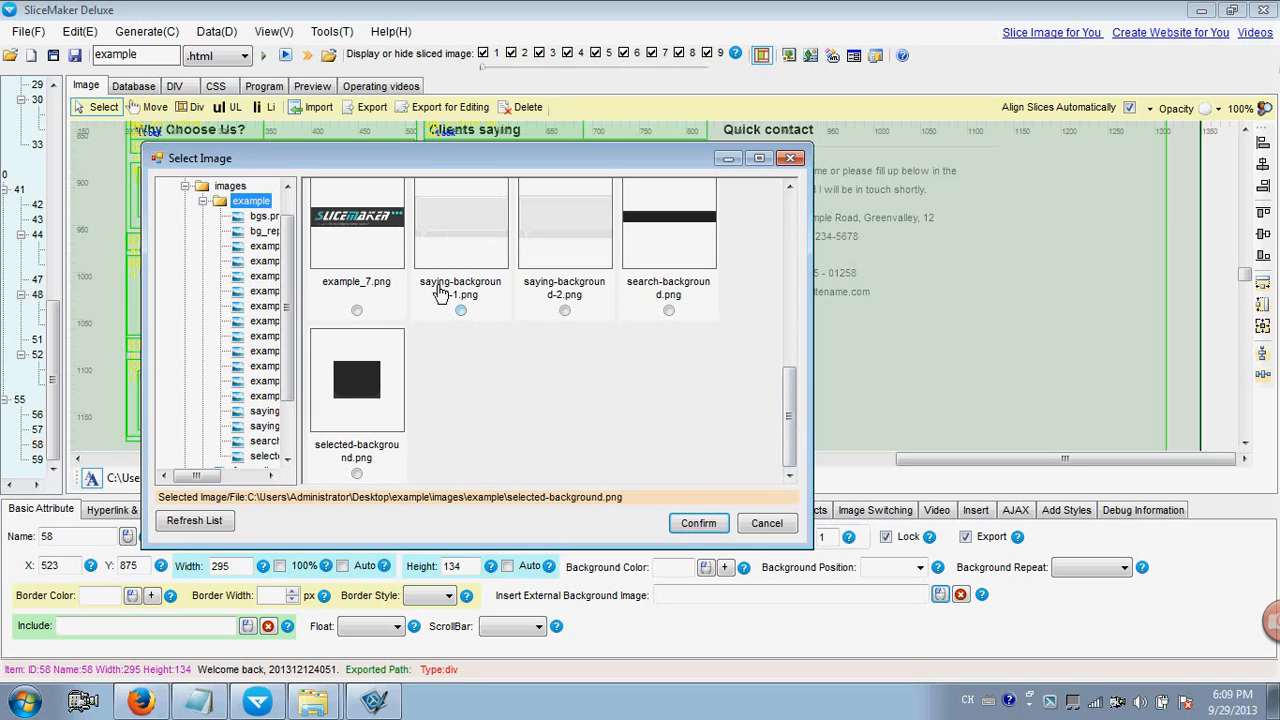
{"action": "left_click", "coordinate": [460, 311]}
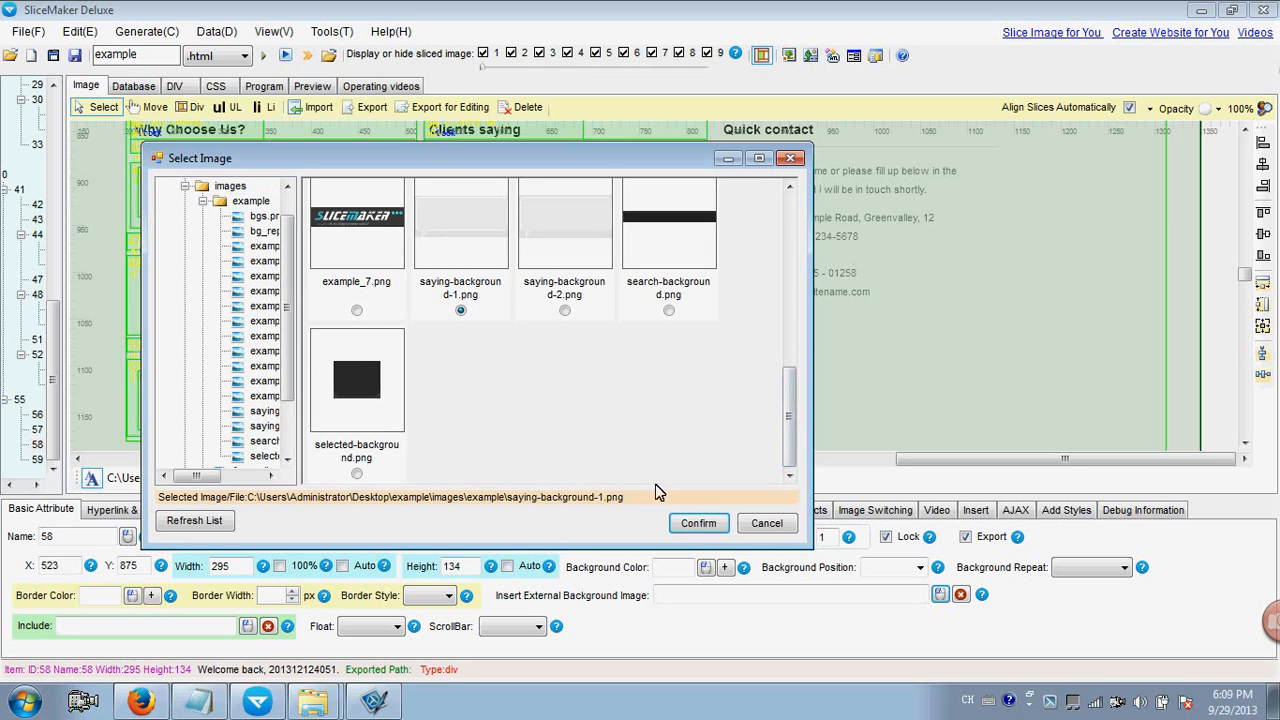
{"action": "left_click", "coordinate": [698, 523]}
{"action": "left_click", "coordinate": [1125, 567]}
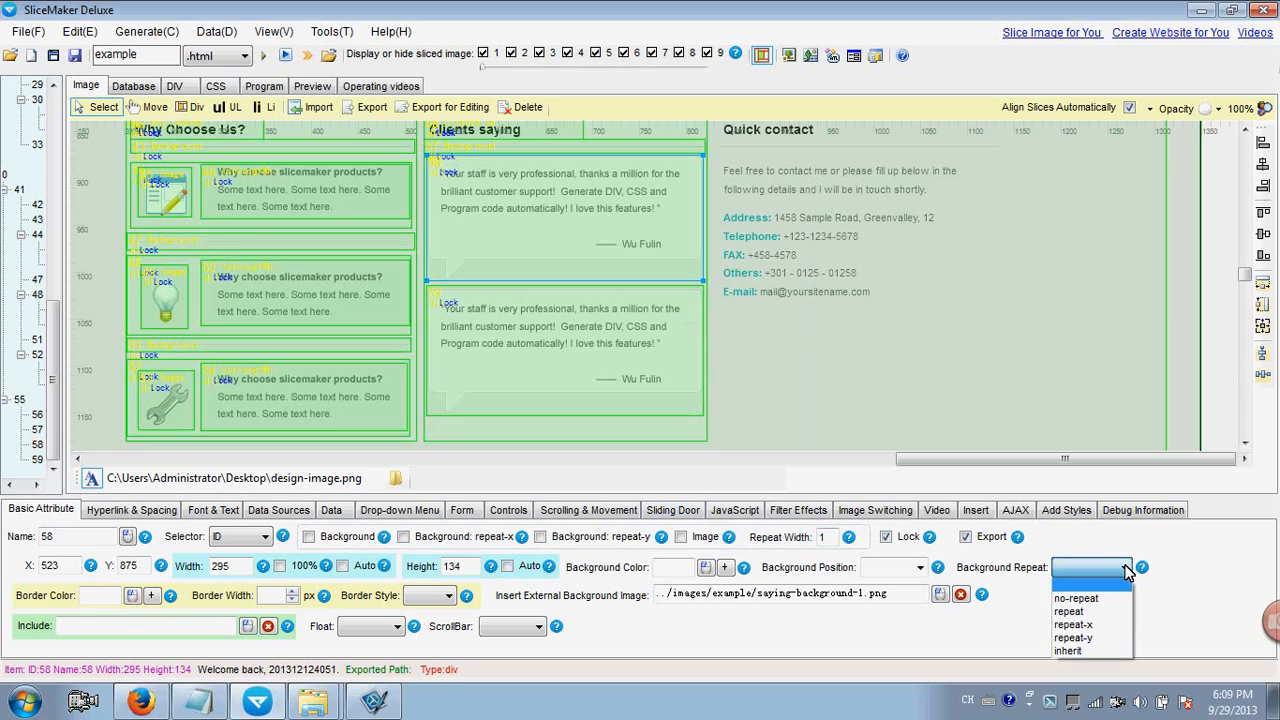
{"action": "left_click", "coordinate": [1080, 598]}
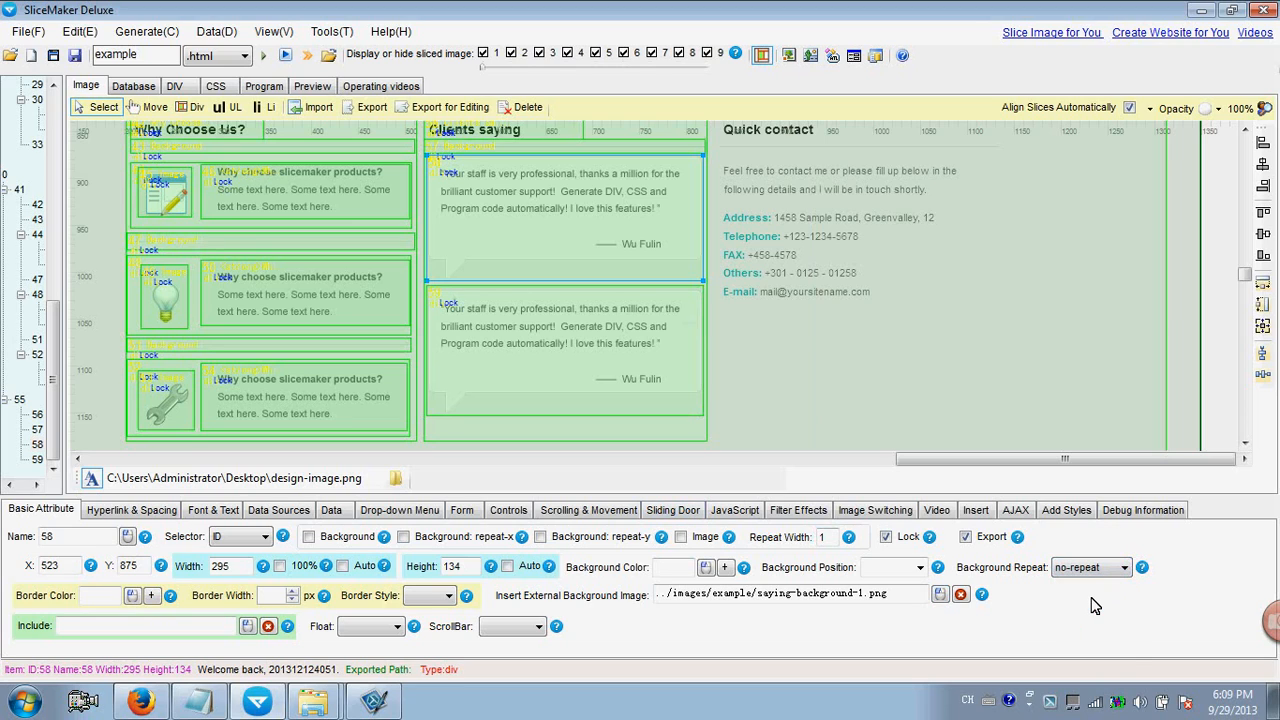
Set images/example/saying-background-2.png as the second testimonial Div's external background, with background repeat set to no-repeat.
{"action": "left_click", "coordinate": [592, 341]}
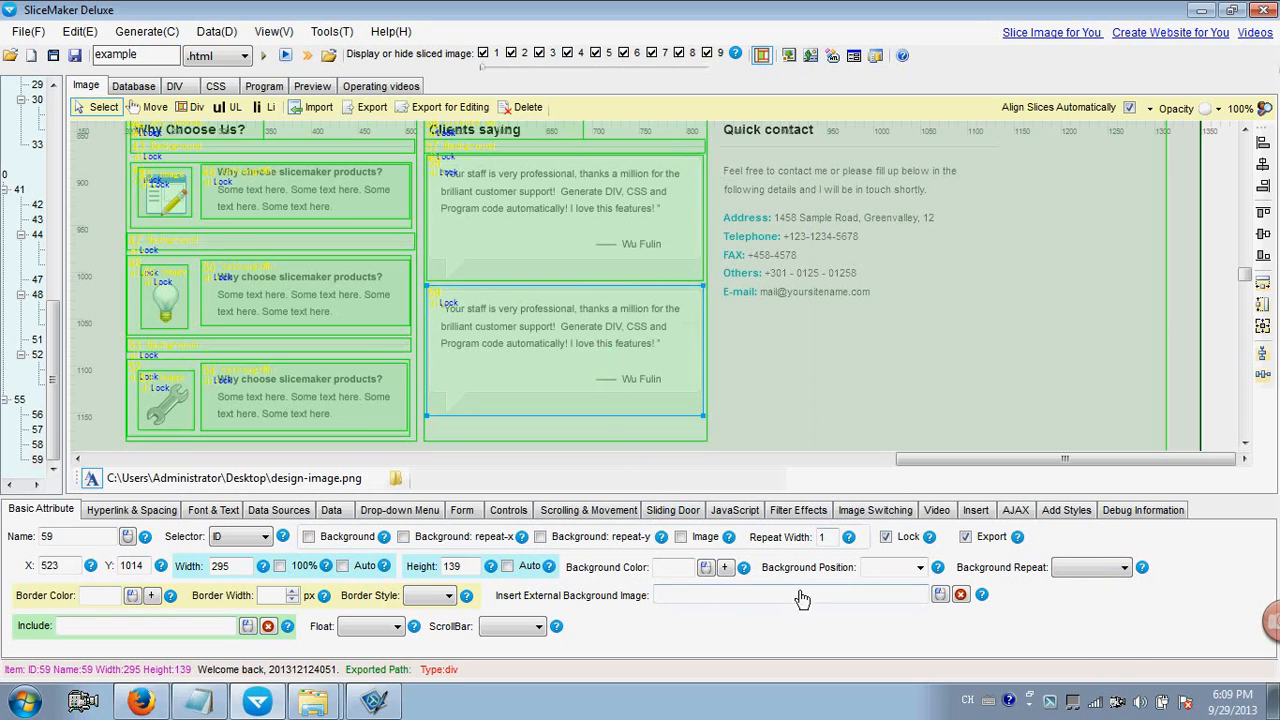
{"action": "left_click", "coordinate": [907, 593]}
{"action": "left_click", "coordinate": [940, 594]}
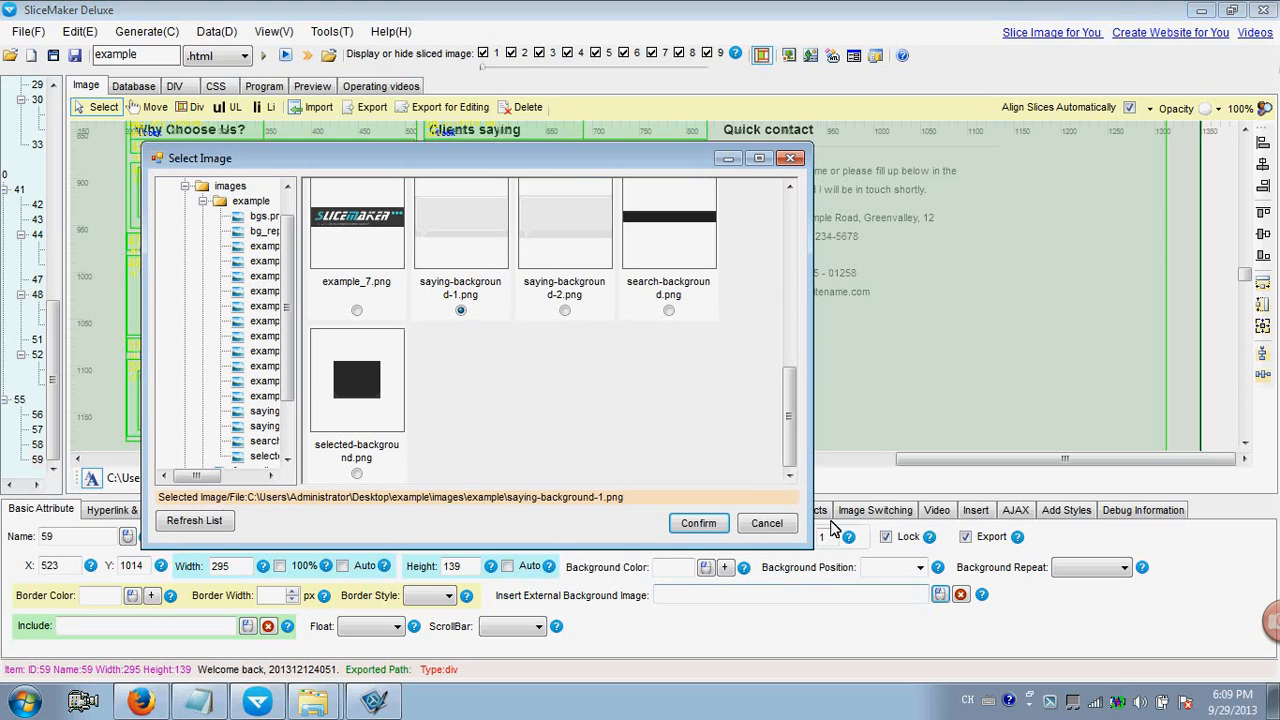
{"action": "left_click", "coordinate": [564, 310]}
{"action": "left_click", "coordinate": [698, 523]}
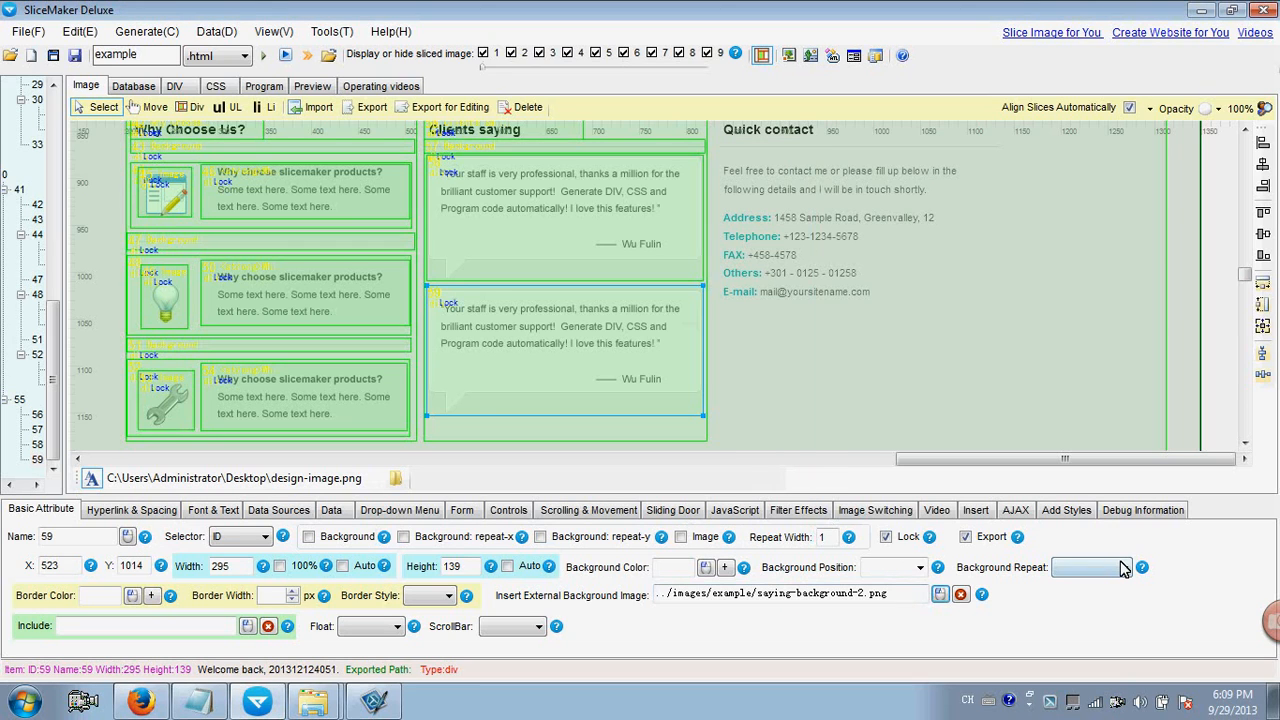
{"action": "left_click", "coordinate": [1122, 567]}
{"action": "left_click", "coordinate": [1095, 596]}
Generate the DIV and CSS code and export images, CSS, HTML and JavaScript files to C:\Users\Administrator\Desktop\example.
{"action": "left_click", "coordinate": [263, 55]}
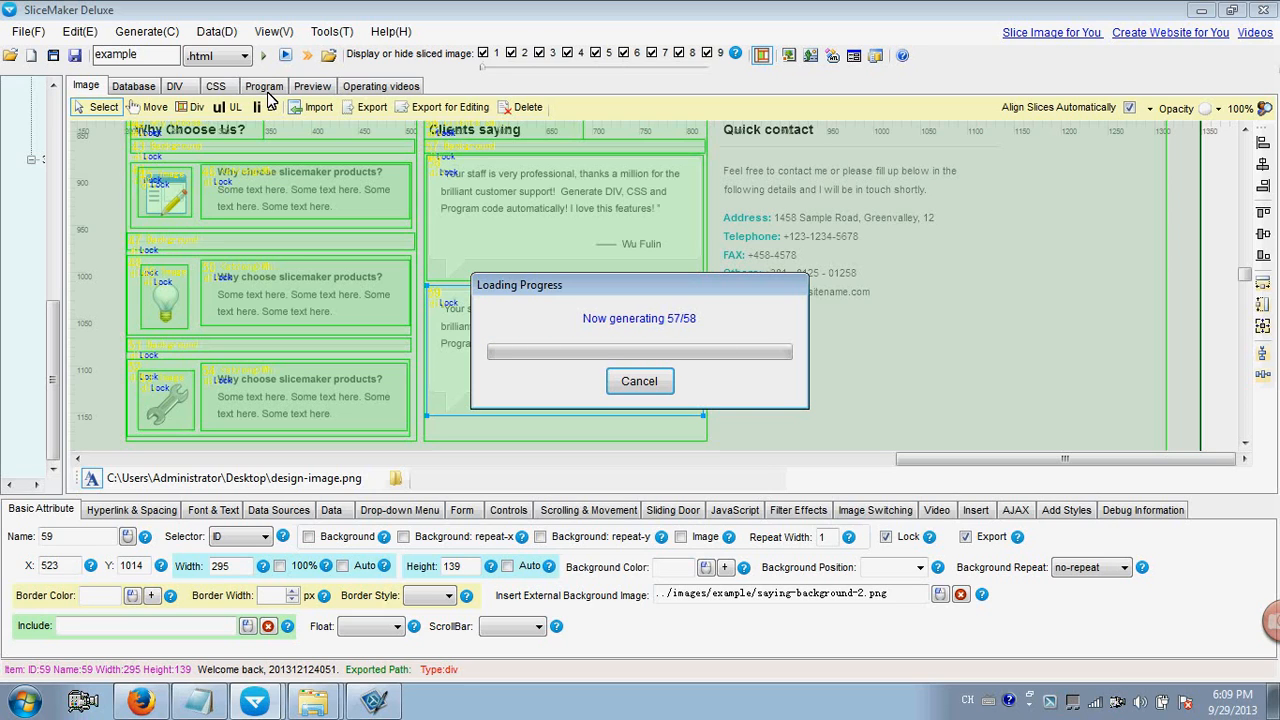
{"action": "left_click", "coordinate": [706, 416]}
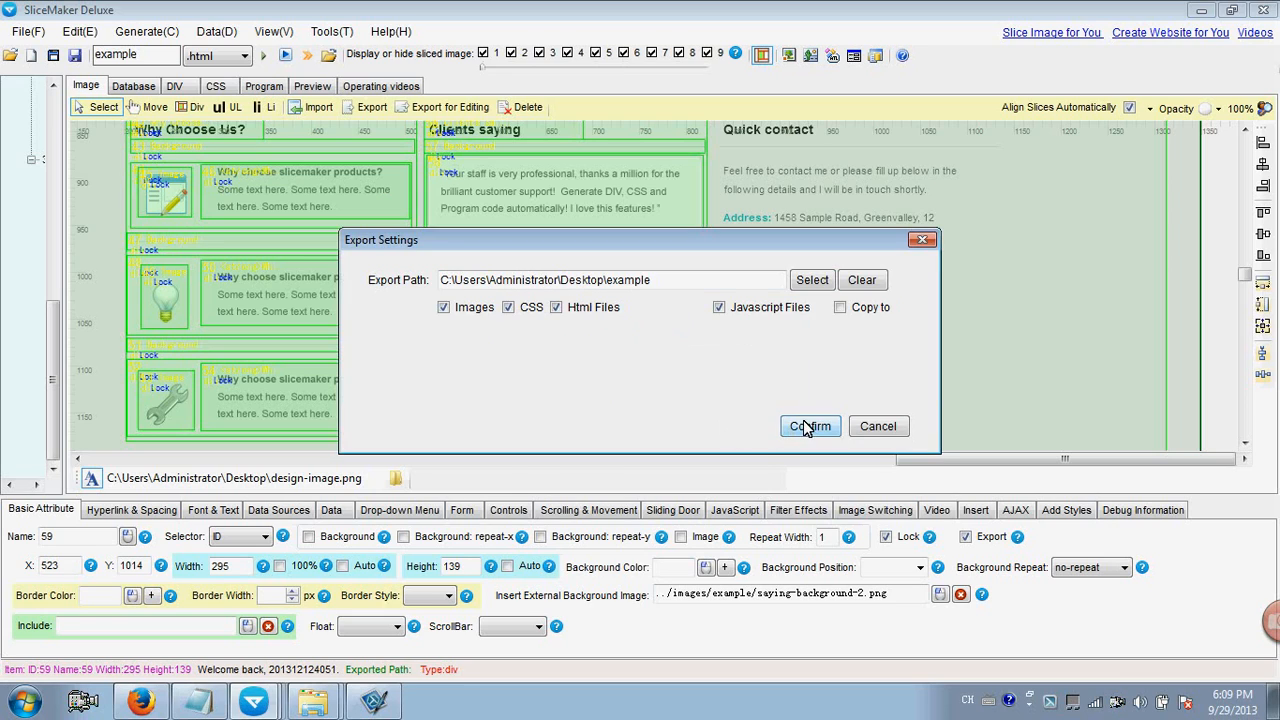
{"action": "left_click", "coordinate": [808, 428]}
{"action": "left_click", "coordinate": [740, 418]}
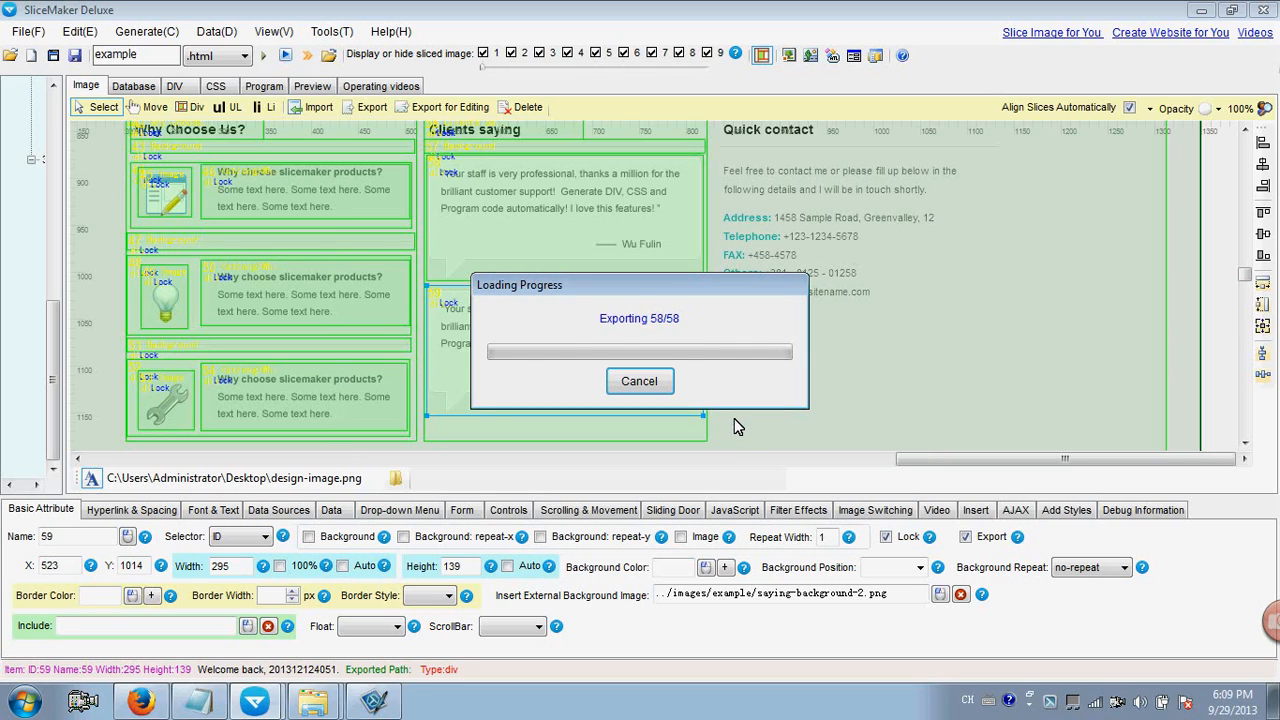
{"action": "left_click", "coordinate": [734, 395]}
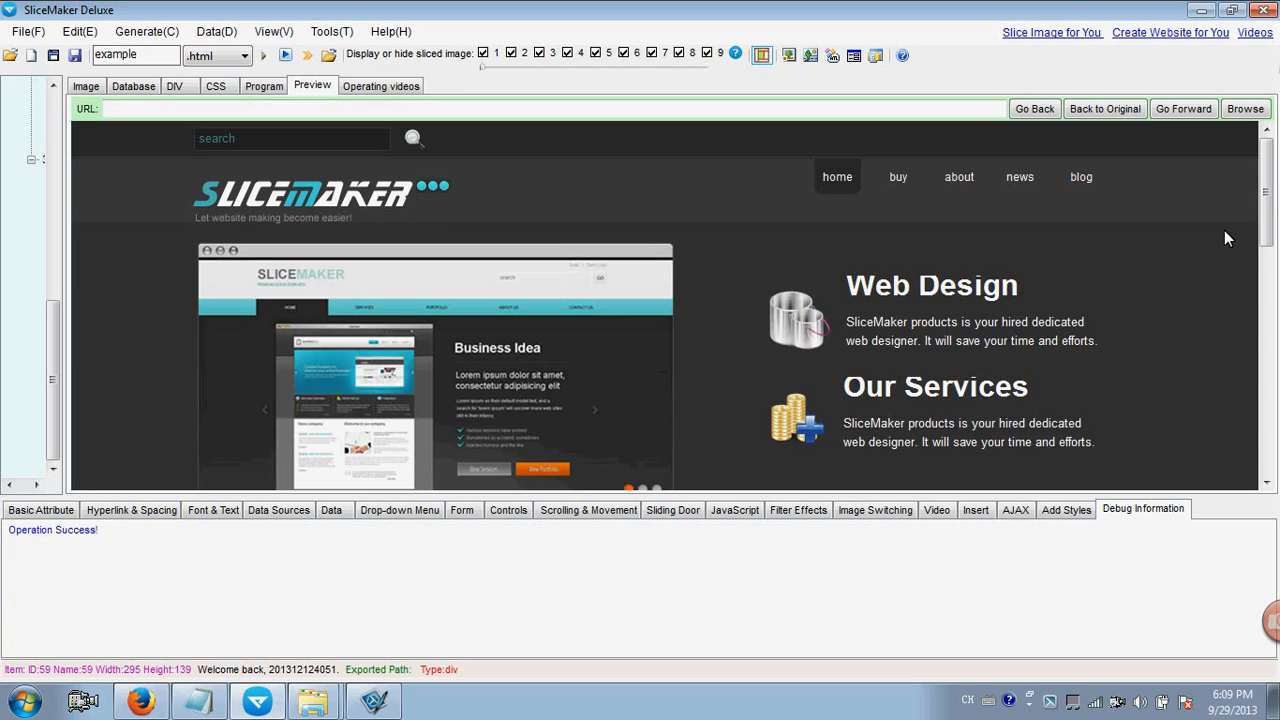
Check the Clients Saying section in the preview and in Firefox's example.html, and return to SliceMaker Deluxe.
{"action": "left_click_drag", "start_coordinate": [1268, 190], "coordinate": [1266, 406]}
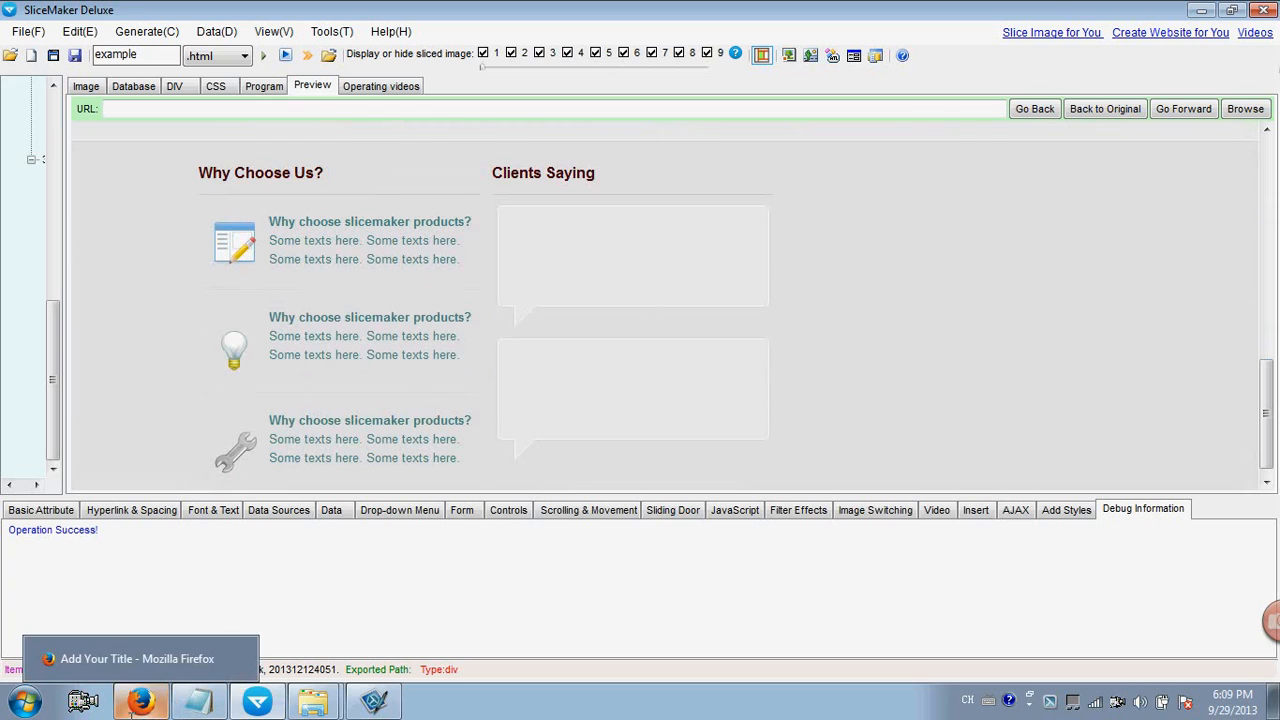
{"action": "left_click", "coordinate": [140, 700]}
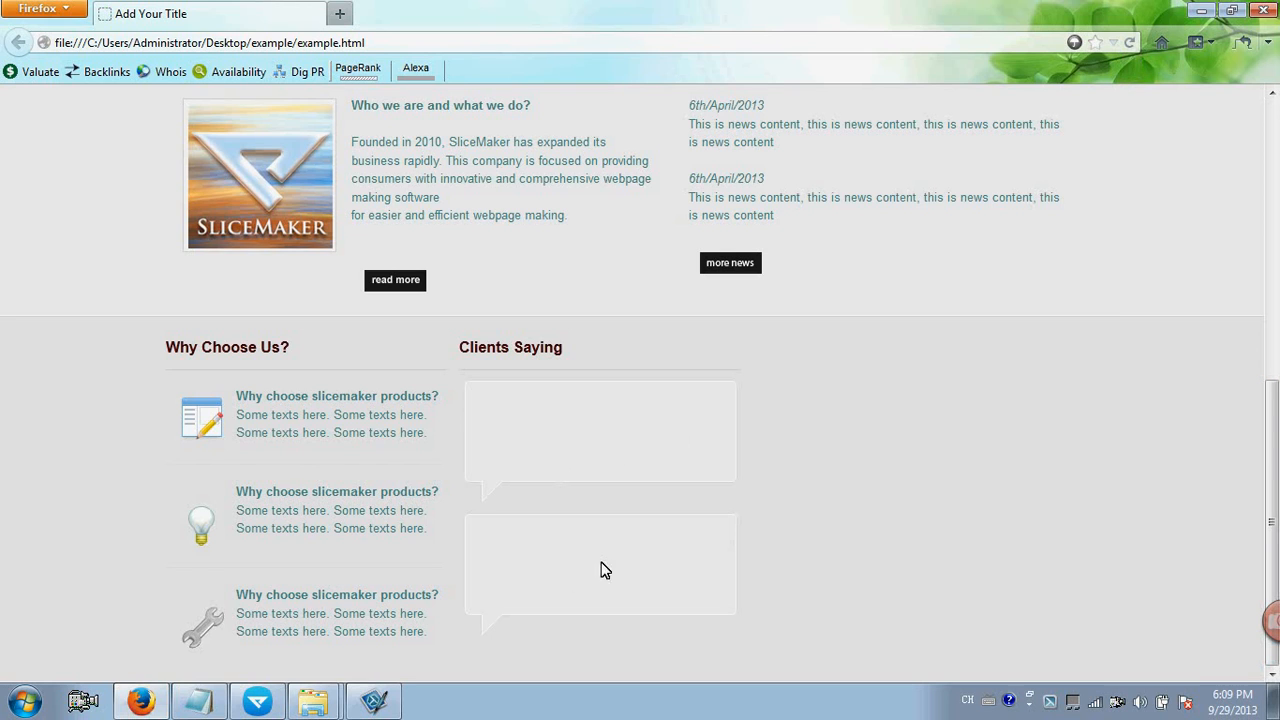
{"action": "left_click", "coordinate": [262, 702]}
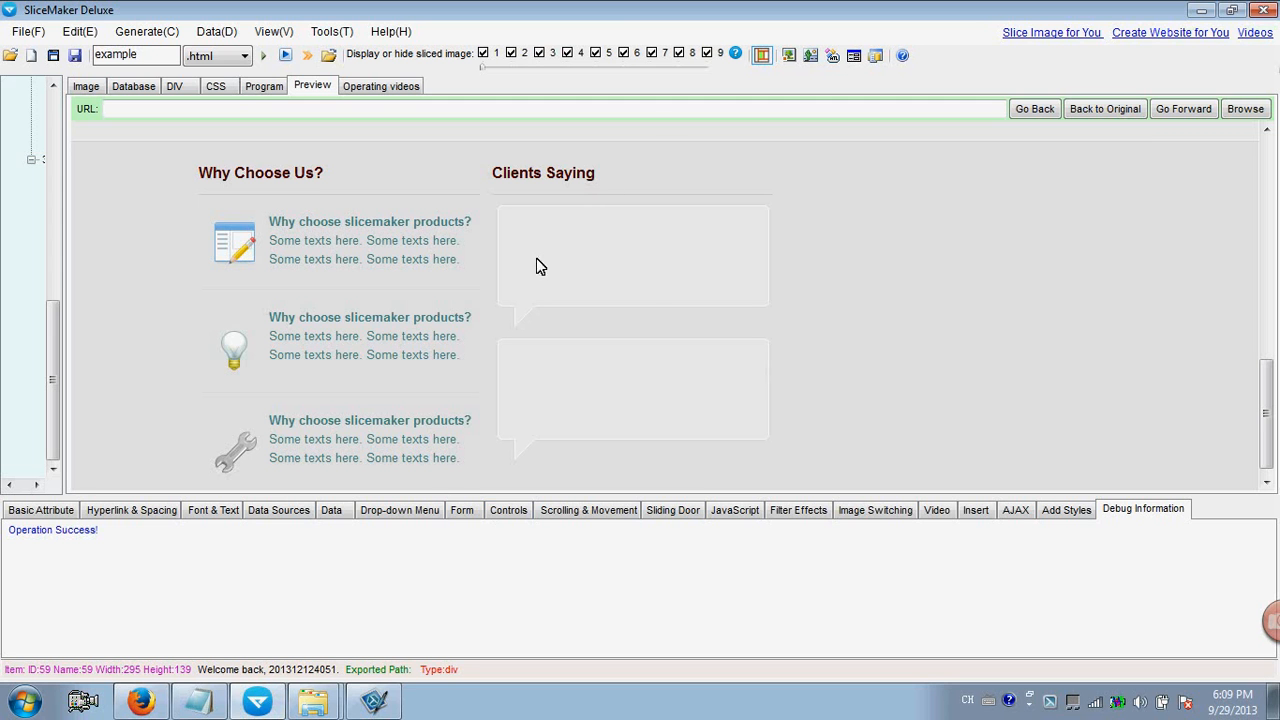
Draw a Div about 275 by 95 px around the first testimonial's text on the design image and select it.
{"action": "left_click", "coordinate": [86, 86]}
{"action": "left_click", "coordinate": [490, 208]}
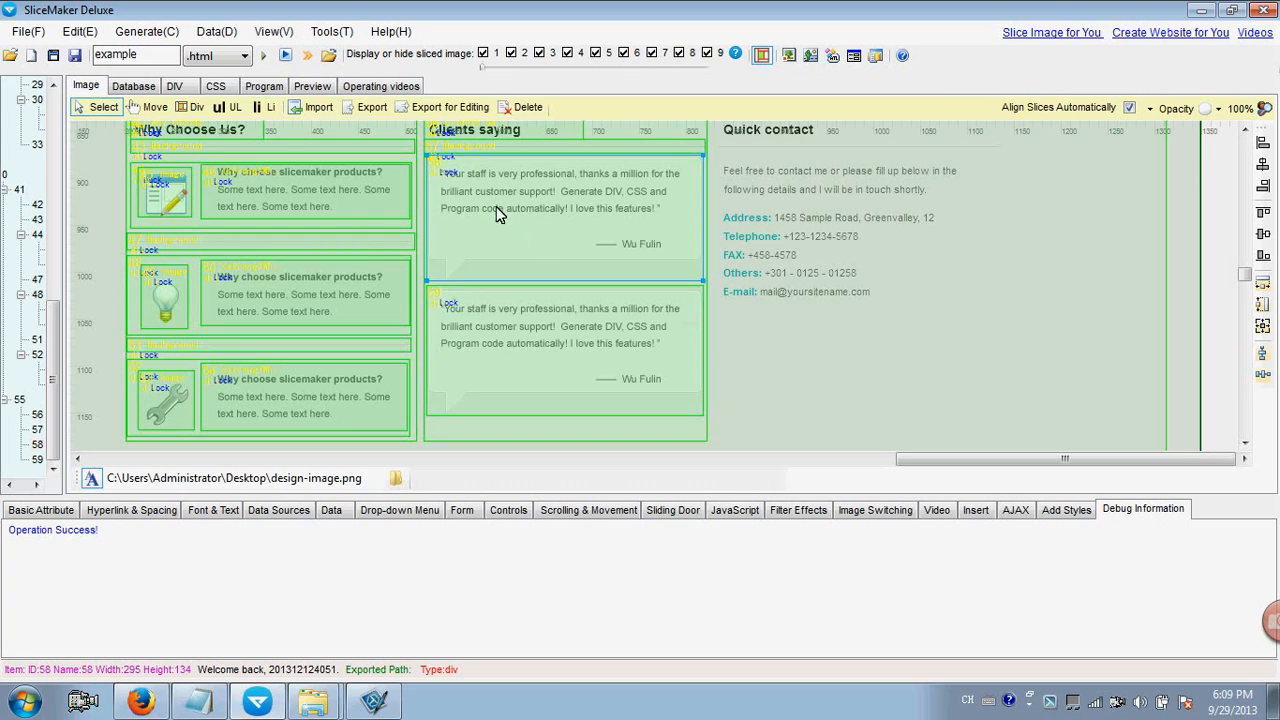
{"action": "left_click", "coordinate": [185, 108]}
{"action": "left_click_drag", "start_coordinate": [437, 163], "coordinate": [694, 253]}
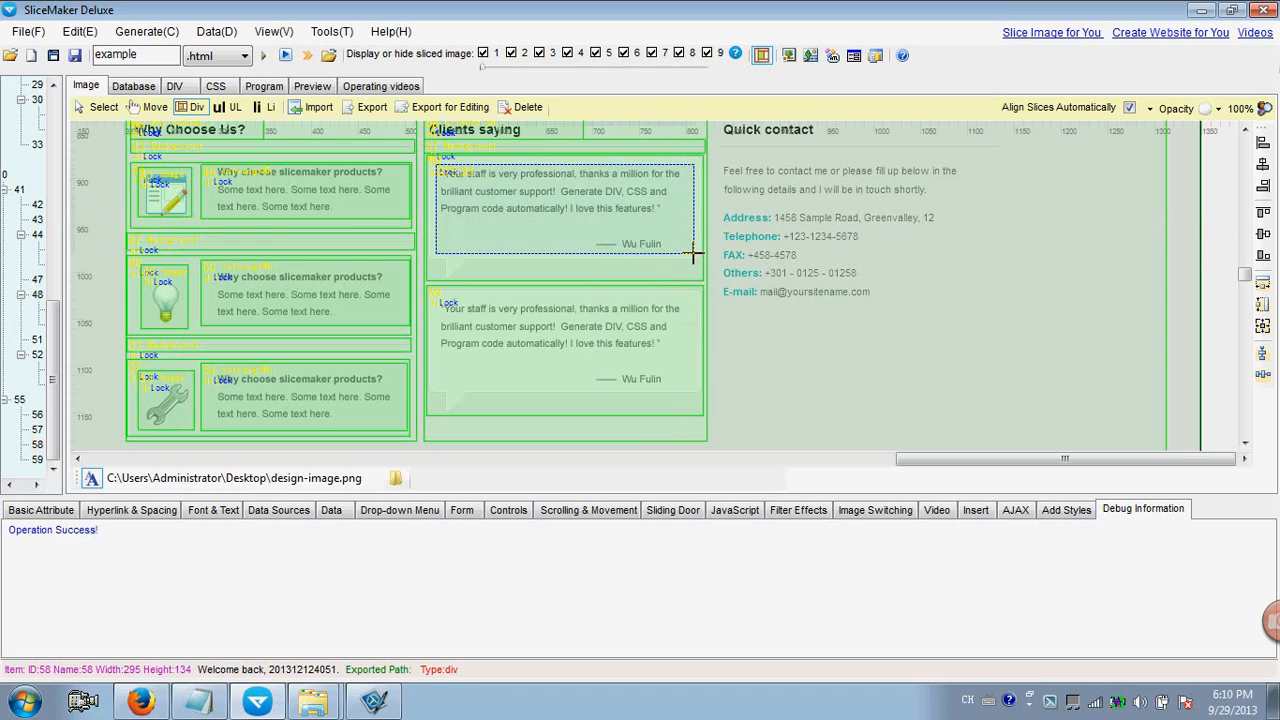
{"action": "left_click", "coordinate": [100, 107]}
{"action": "left_click", "coordinate": [487, 200]}
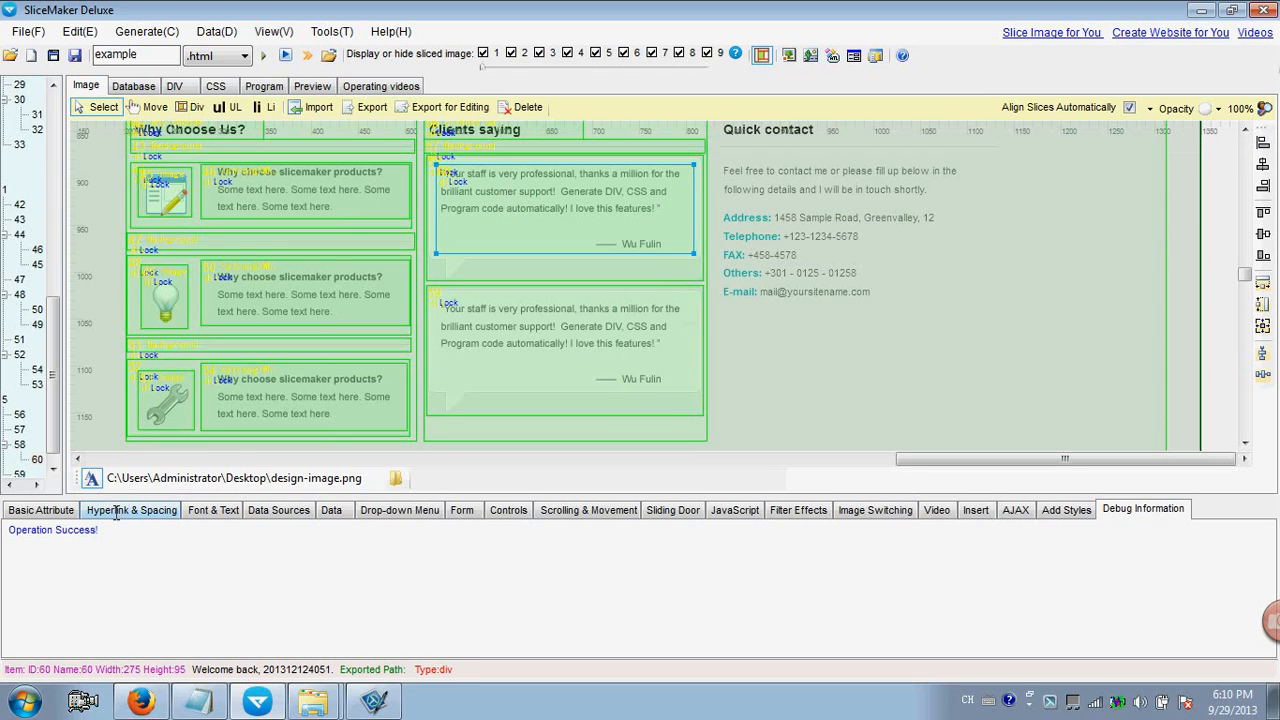
Show the new Div's text settings, switch to texts.txt in Notepad, and copy the "Your staff is very professional" paragraph.
{"action": "left_click", "coordinate": [195, 512]}
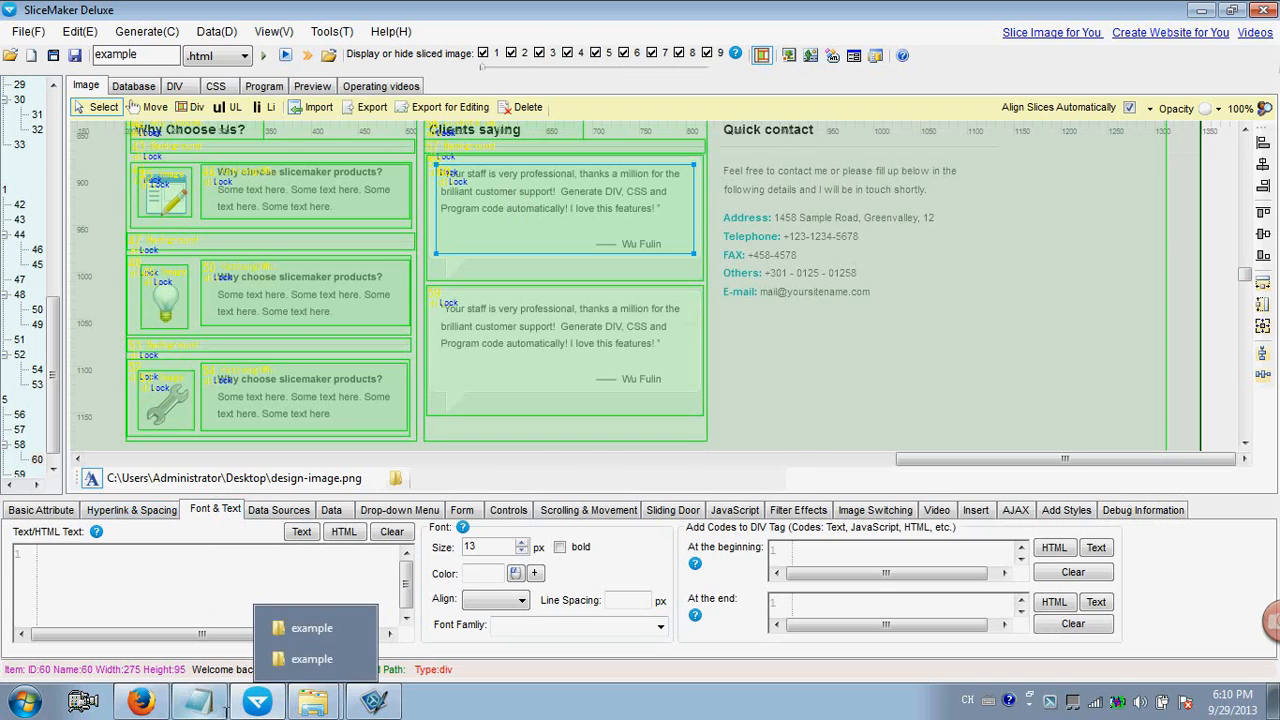
{"action": "left_click", "coordinate": [203, 704]}
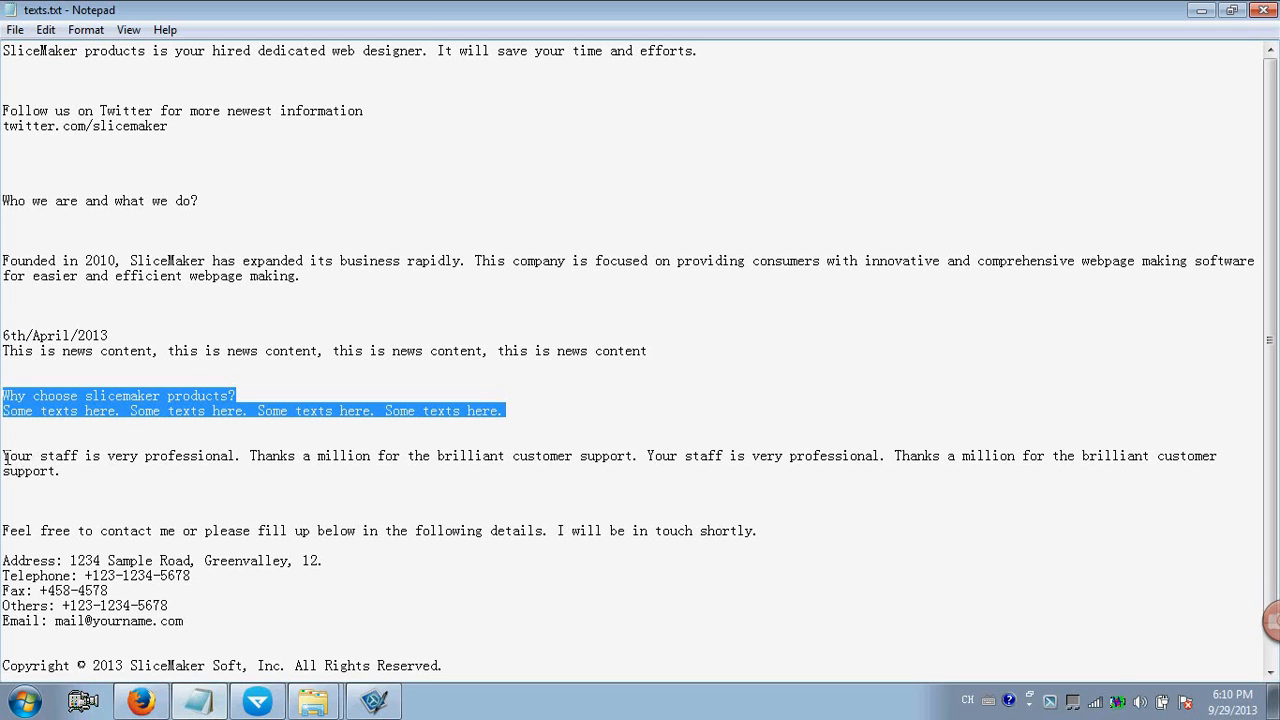
{"action": "left_click_drag", "start_coordinate": [3, 458], "coordinate": [58, 471]}
{"action": "key", "text": "ctrl+c"}
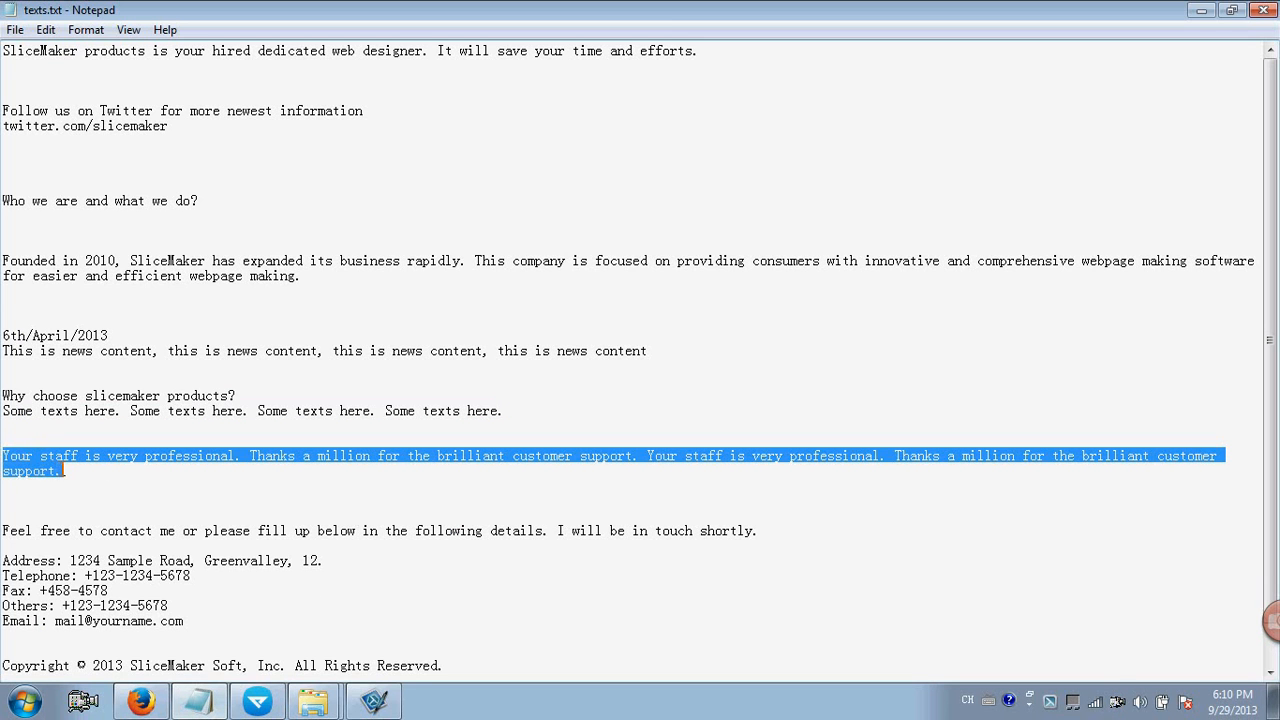
Switch to SliceMaker Deluxe and paste the paragraph as the Div's HTML text, joining "support." onto the preceding line.
{"action": "left_click", "coordinate": [258, 702]}
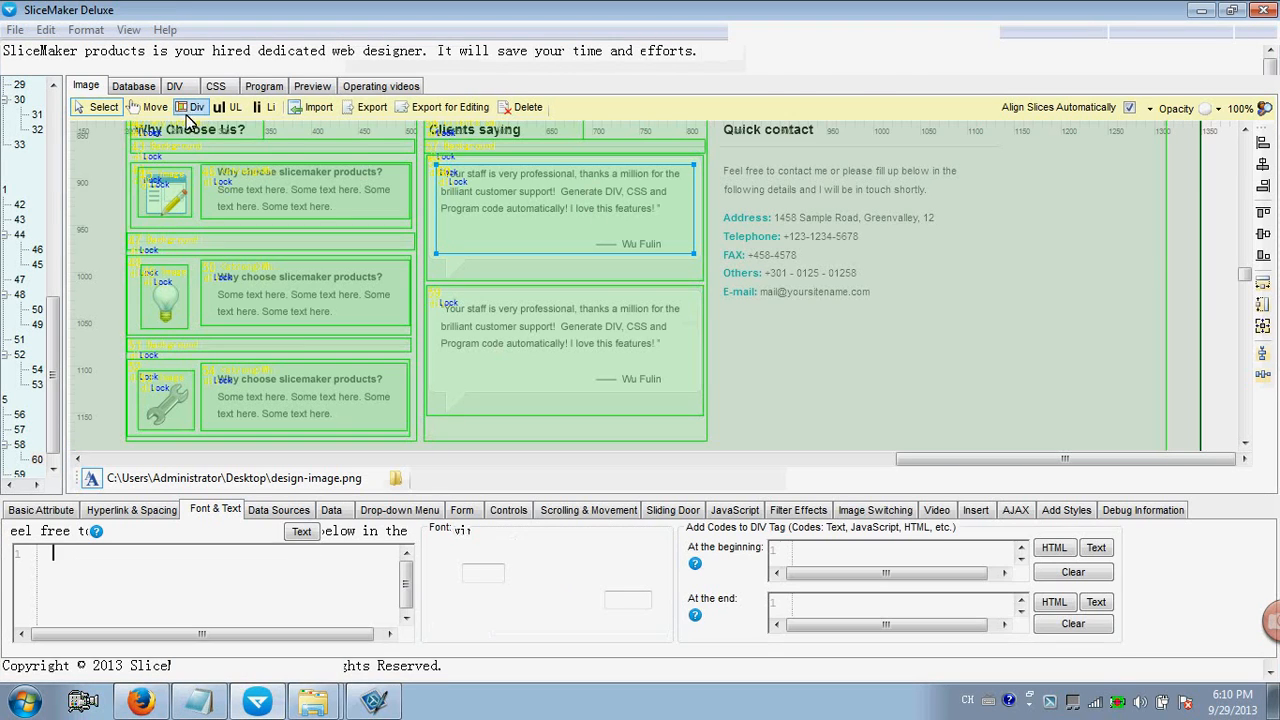
{"action": "left_click", "coordinate": [340, 531]}
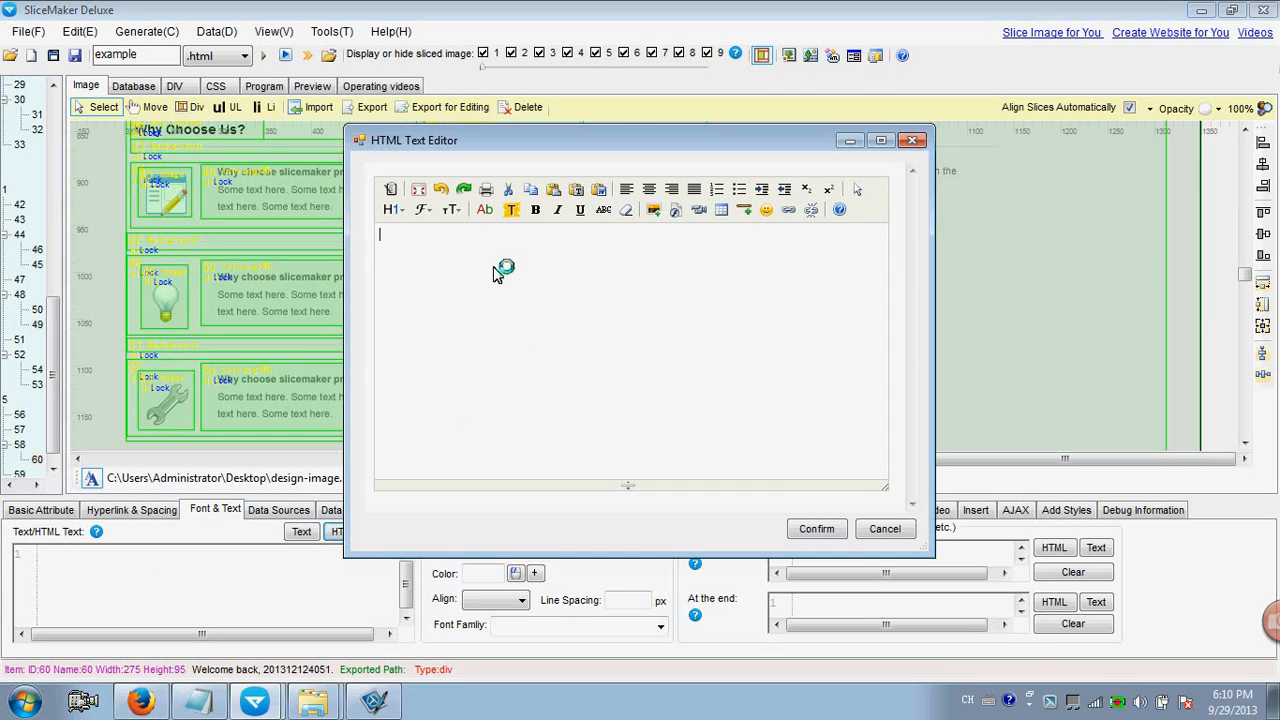
{"action": "key", "text": "ctrl+v"}
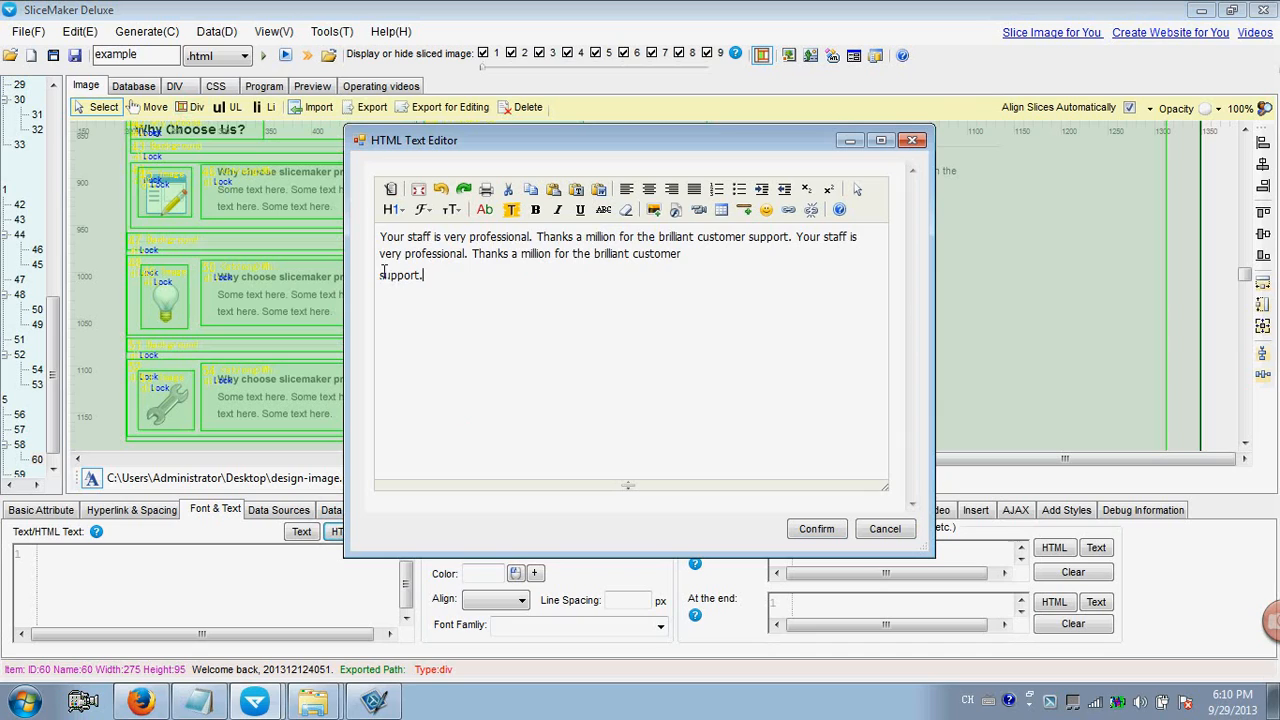
{"action": "key", "text": "BackSpace"}
{"action": "left_click", "coordinate": [816, 530]}
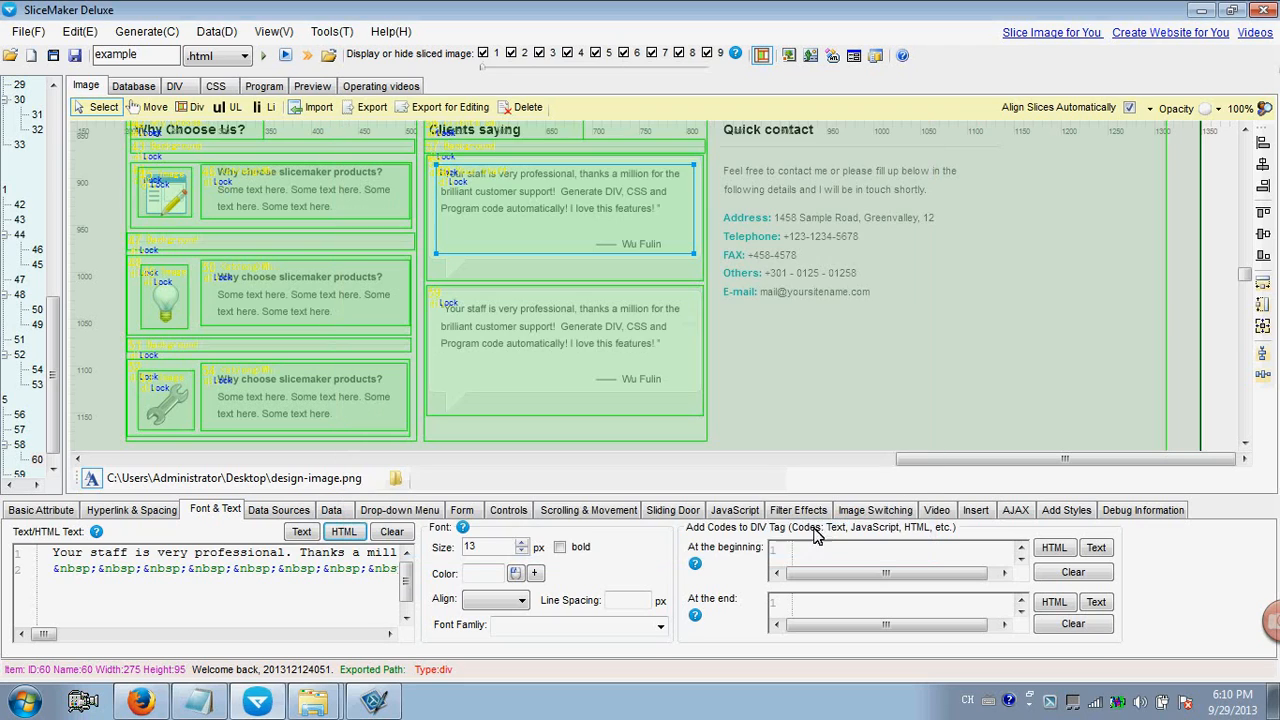
Format the first testimonial's text at 13 px in dark teal with the font family Arial, 'Times New Roman', Times, serif.
{"action": "left_click_drag", "start_coordinate": [484, 547], "coordinate": [443, 551]}
{"action": "left_click", "coordinate": [515, 573]}
{"action": "left_click", "coordinate": [653, 283]}
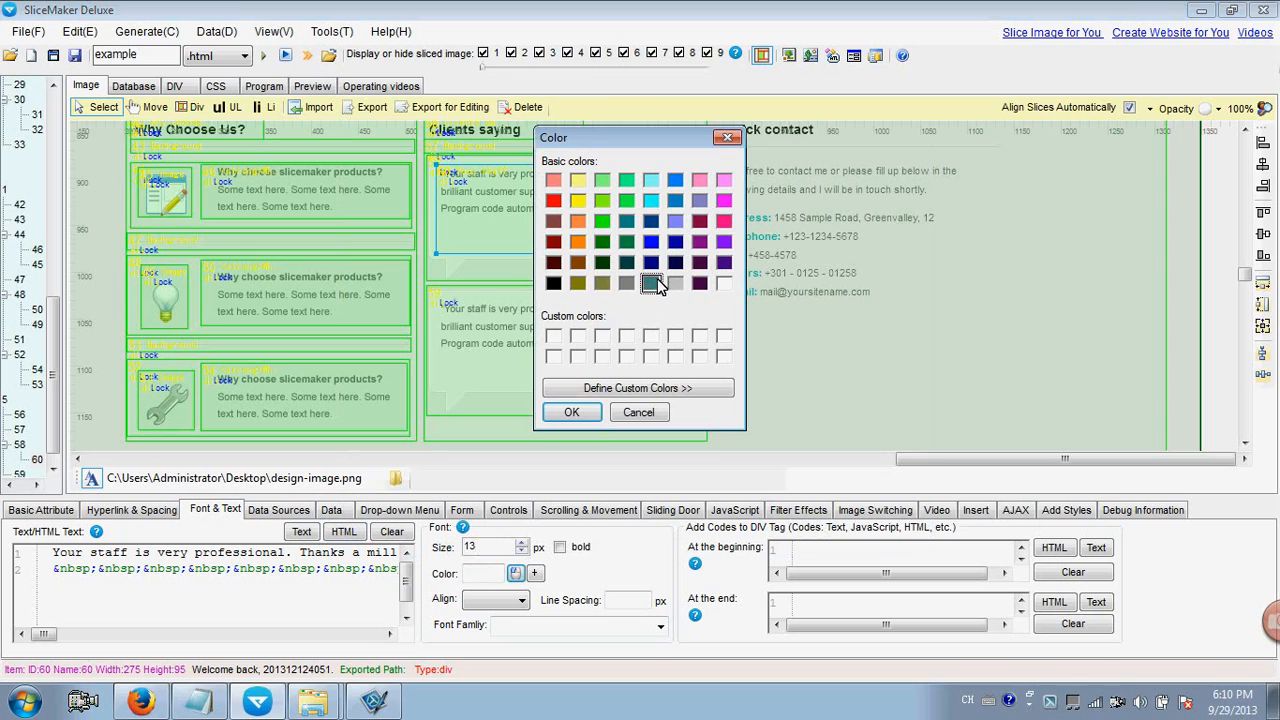
{"action": "left_click", "coordinate": [572, 412]}
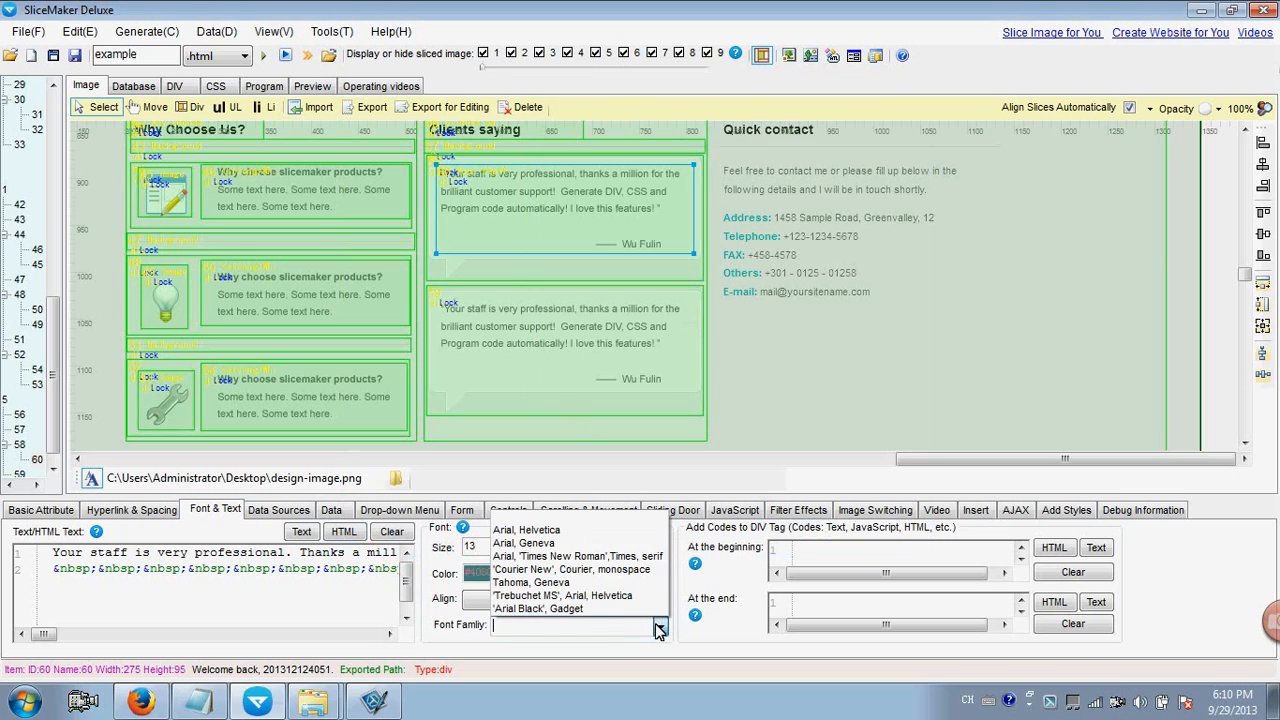
{"action": "left_click", "coordinate": [570, 556]}
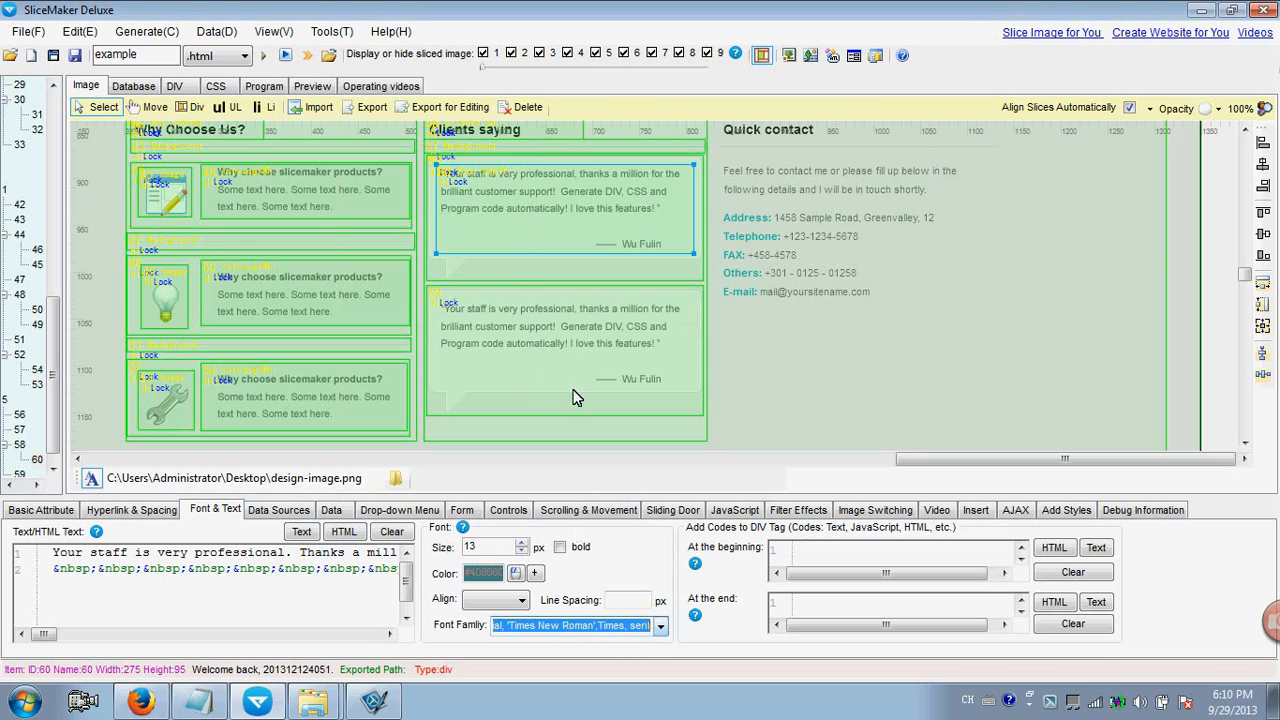
Regenerate the DIV and CSS code with the first testimonial's text and export the files again.
{"action": "left_click", "coordinate": [264, 55]}
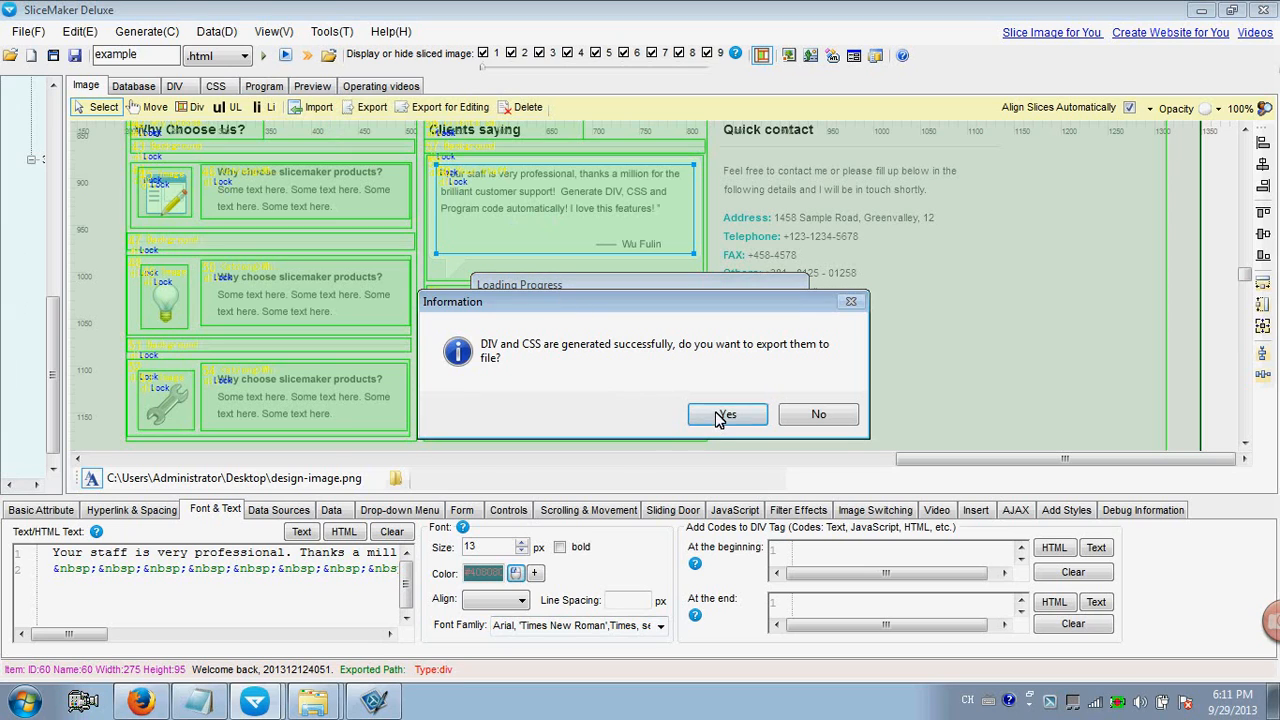
{"action": "left_click", "coordinate": [727, 414]}
{"action": "left_click", "coordinate": [806, 428]}
{"action": "left_click", "coordinate": [731, 420]}
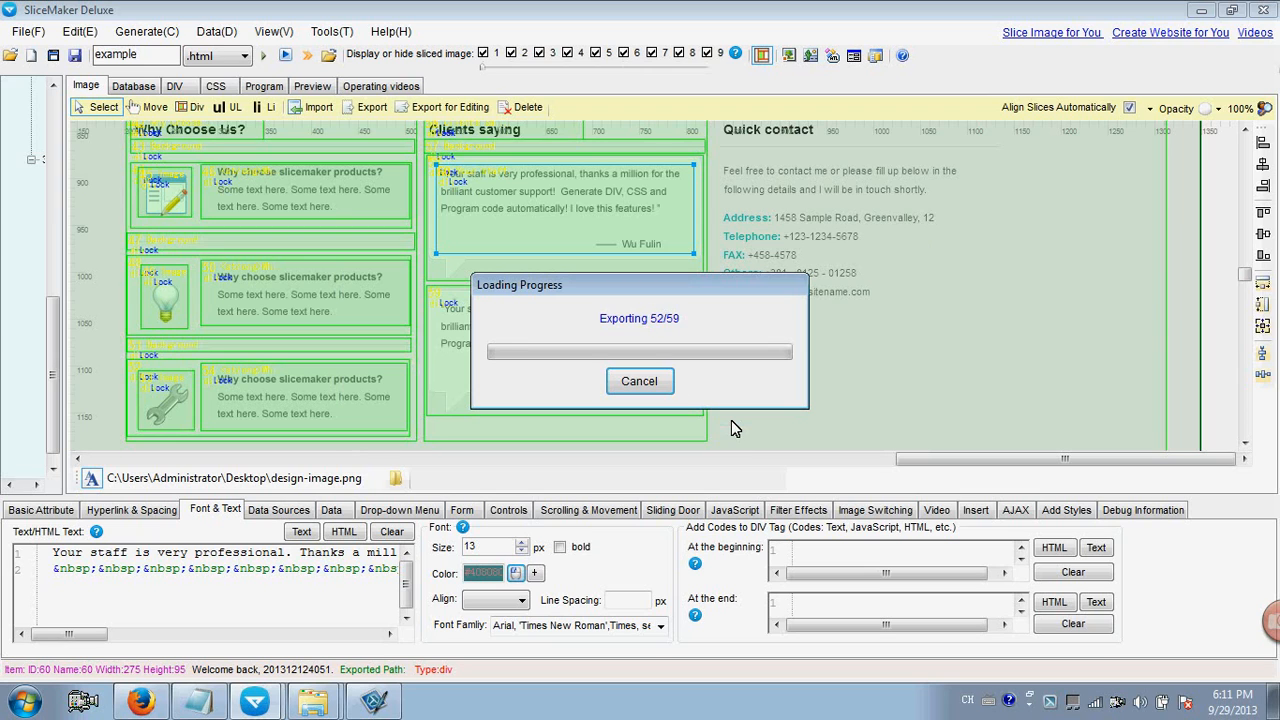
{"action": "left_click", "coordinate": [735, 397]}
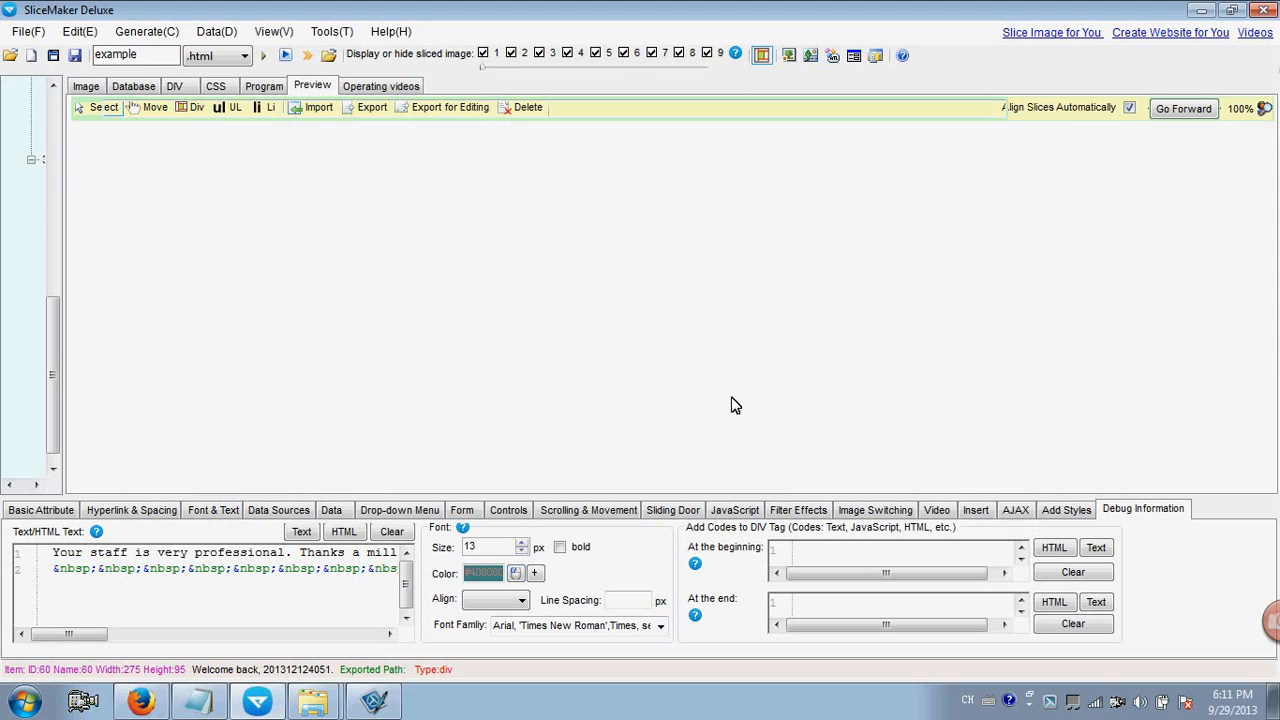
Examine the first testimonial's text and background in the preview's Clients Saying section.
{"action": "left_click_drag", "start_coordinate": [1268, 208], "coordinate": [1266, 380]}
{"action": "left_click_drag", "start_coordinate": [507, 334], "coordinate": [696, 389]}
{"action": "key", "text": "ctrl+c"}
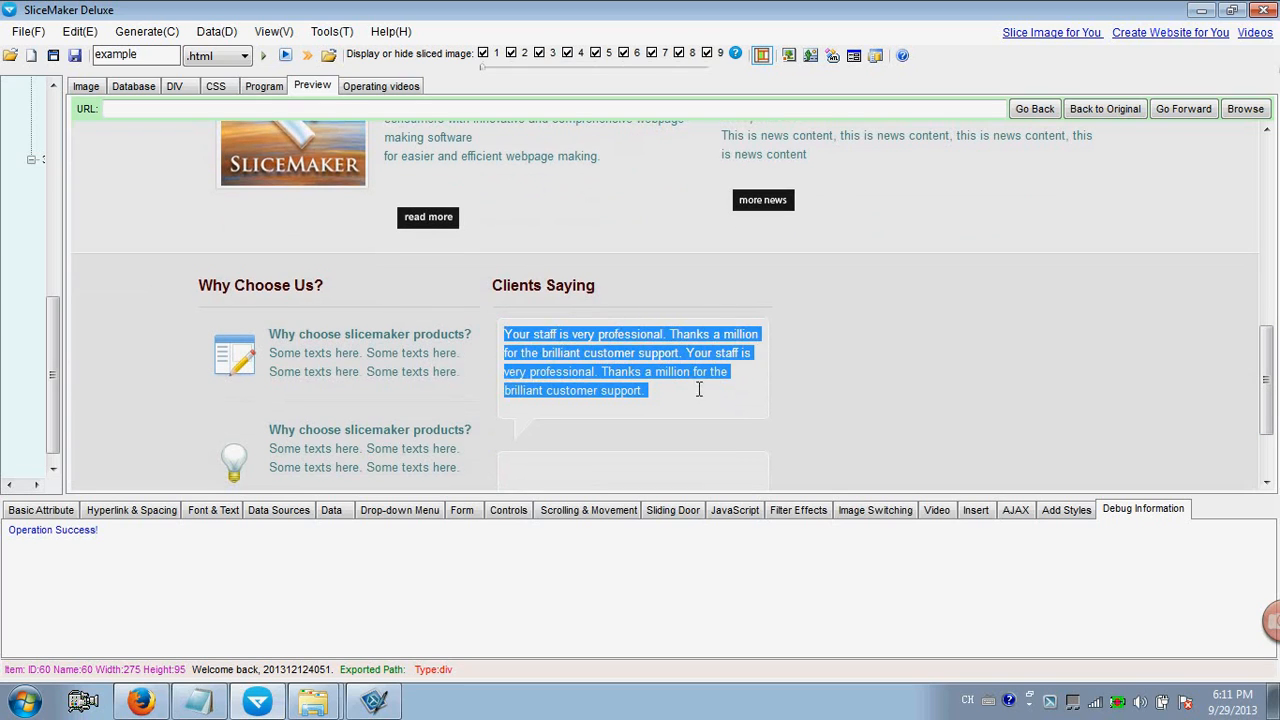
{"action": "left_click", "coordinate": [566, 366]}
{"action": "left_click_drag", "start_coordinate": [506, 350], "coordinate": [656, 380]}
{"action": "left_click", "coordinate": [661, 380]}
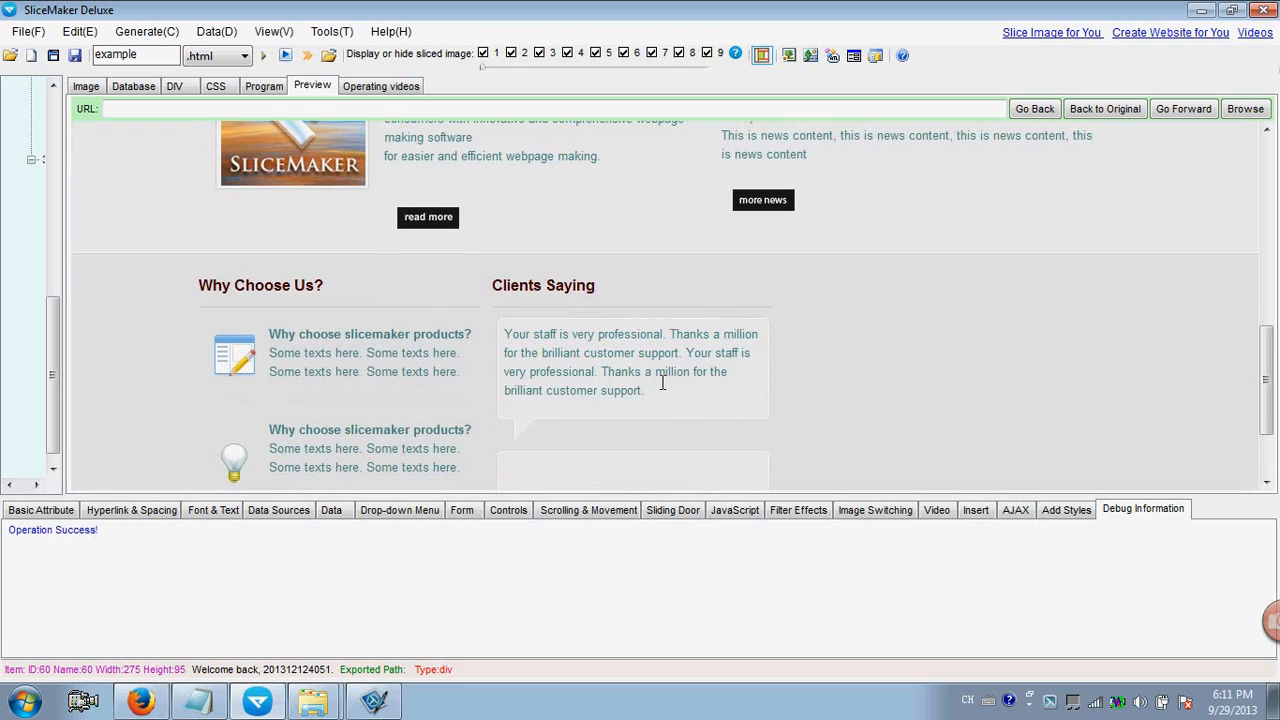
{"action": "scroll", "coordinate": [677, 366], "scroll_direction": "down", "scroll_amount": 2}
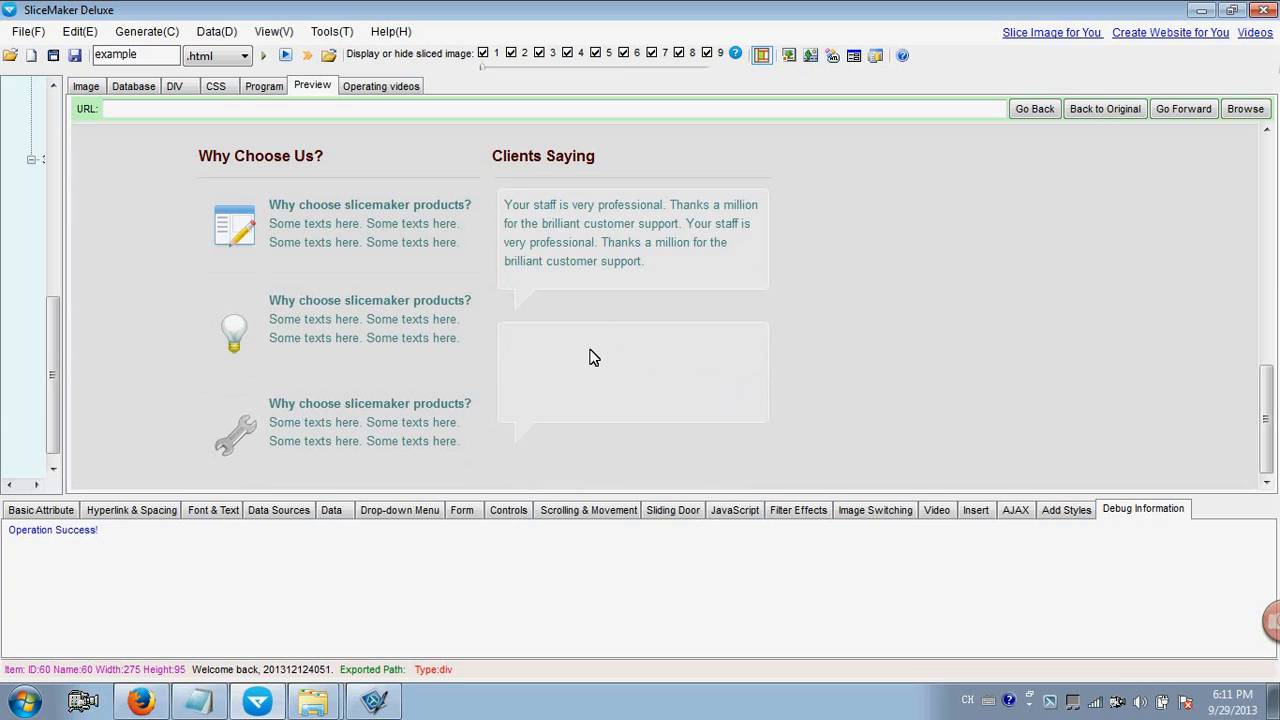
Return to the design image and draw a Div around the second testimonial's text inside its background Div.
{"action": "left_click", "coordinate": [257, 700]}
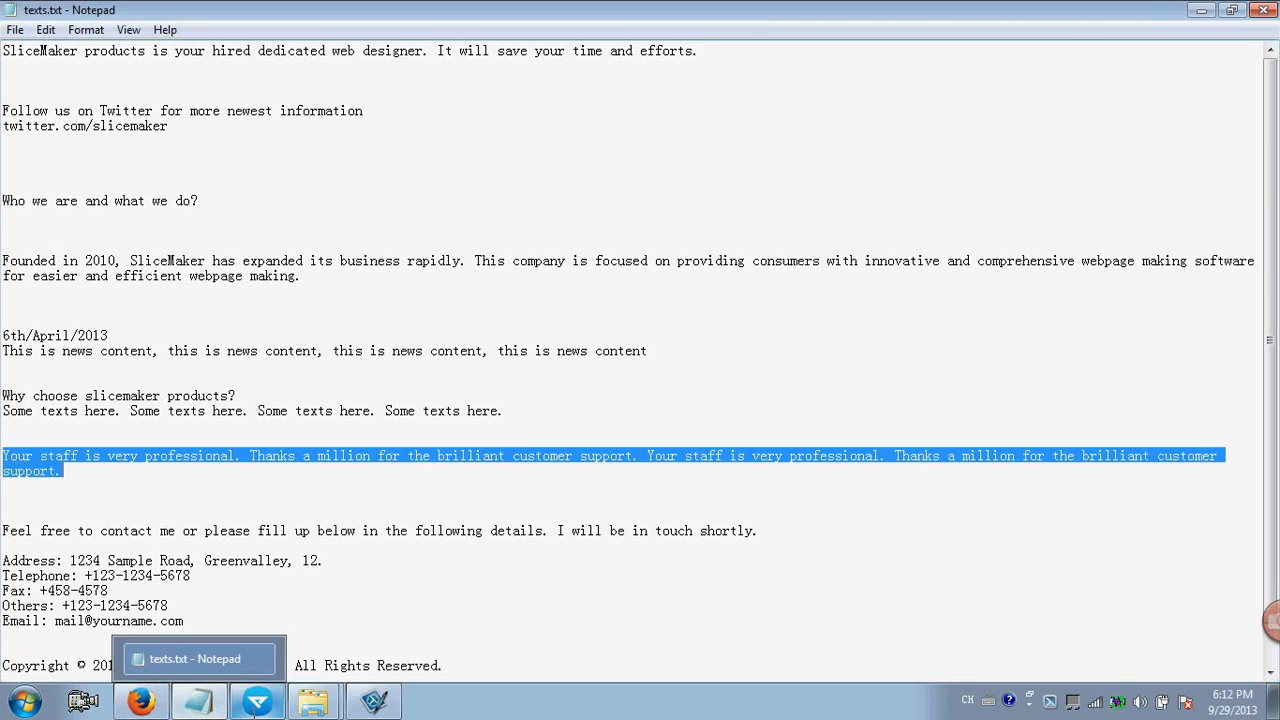
{"action": "left_click", "coordinate": [373, 700]}
{"action": "left_click", "coordinate": [88, 87]}
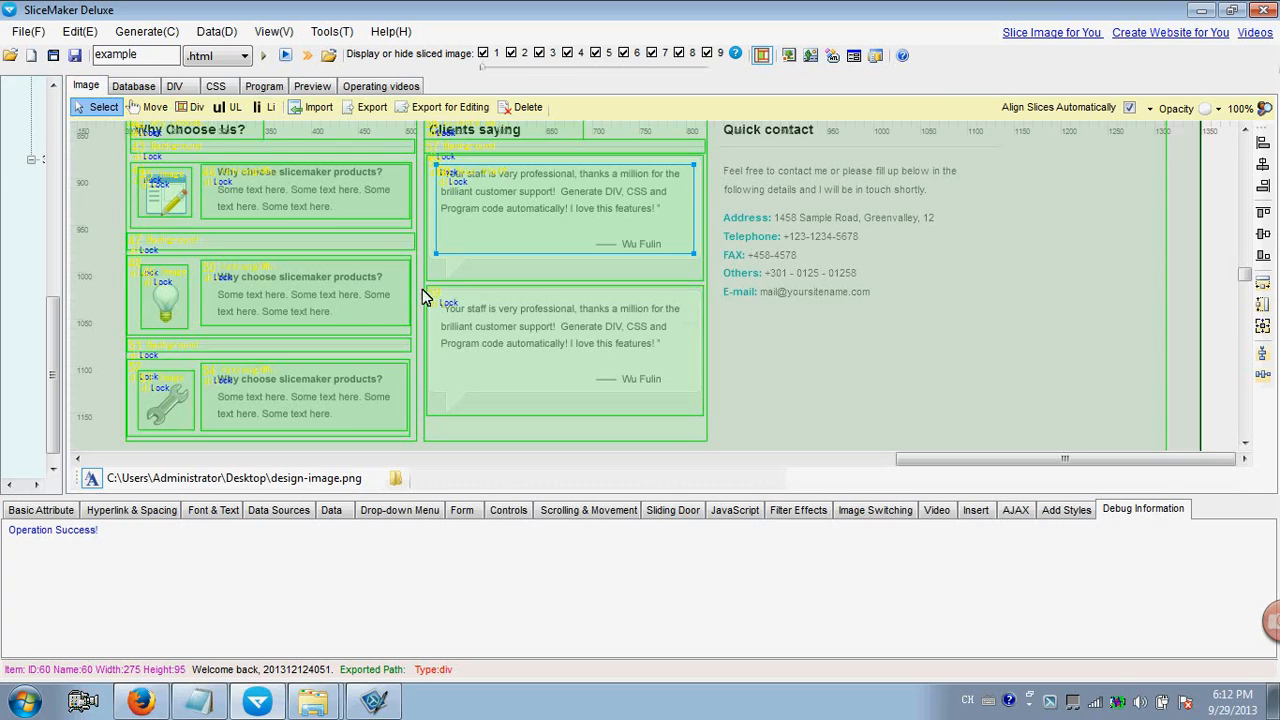
{"action": "left_click", "coordinate": [528, 330]}
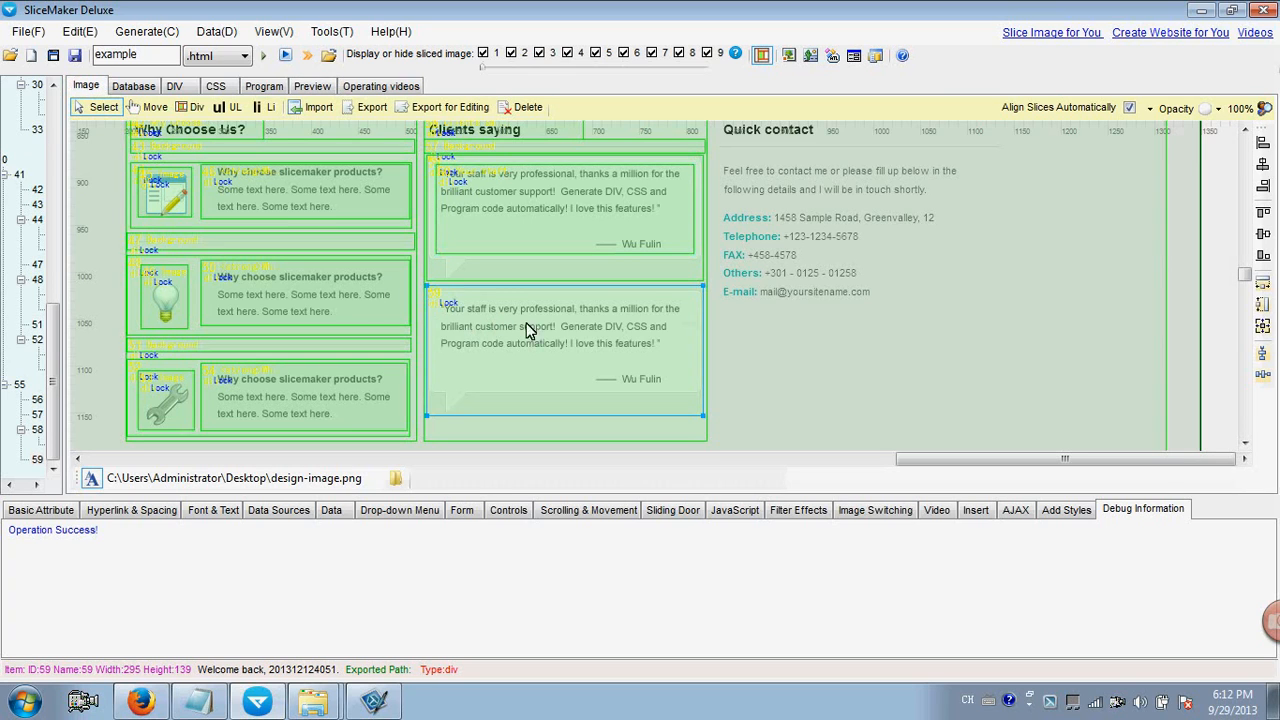
{"action": "left_click", "coordinate": [195, 108]}
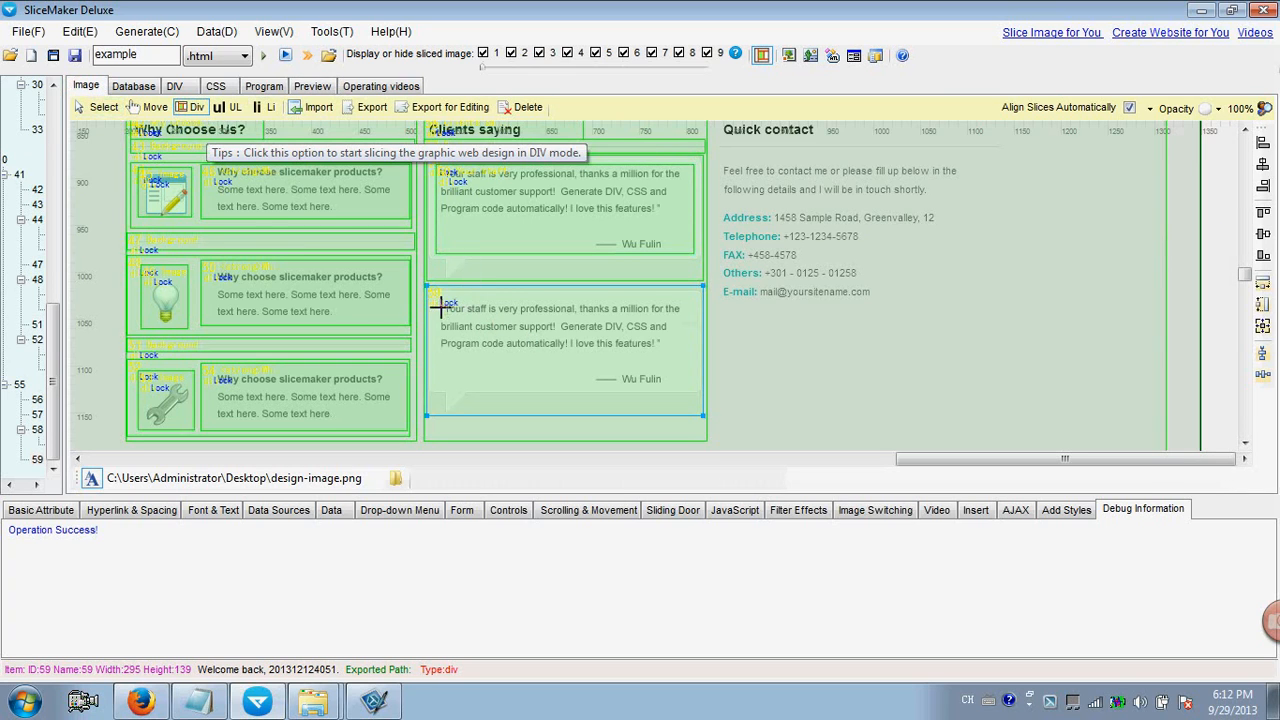
{"action": "mouse_move", "coordinate": [433, 296]}
{"action": "left_mouse_down"}
{"action": "mouse_move", "coordinate": [616, 346]}
{"action": "mouse_move", "coordinate": [694, 386]}
{"action": "left_mouse_up"}
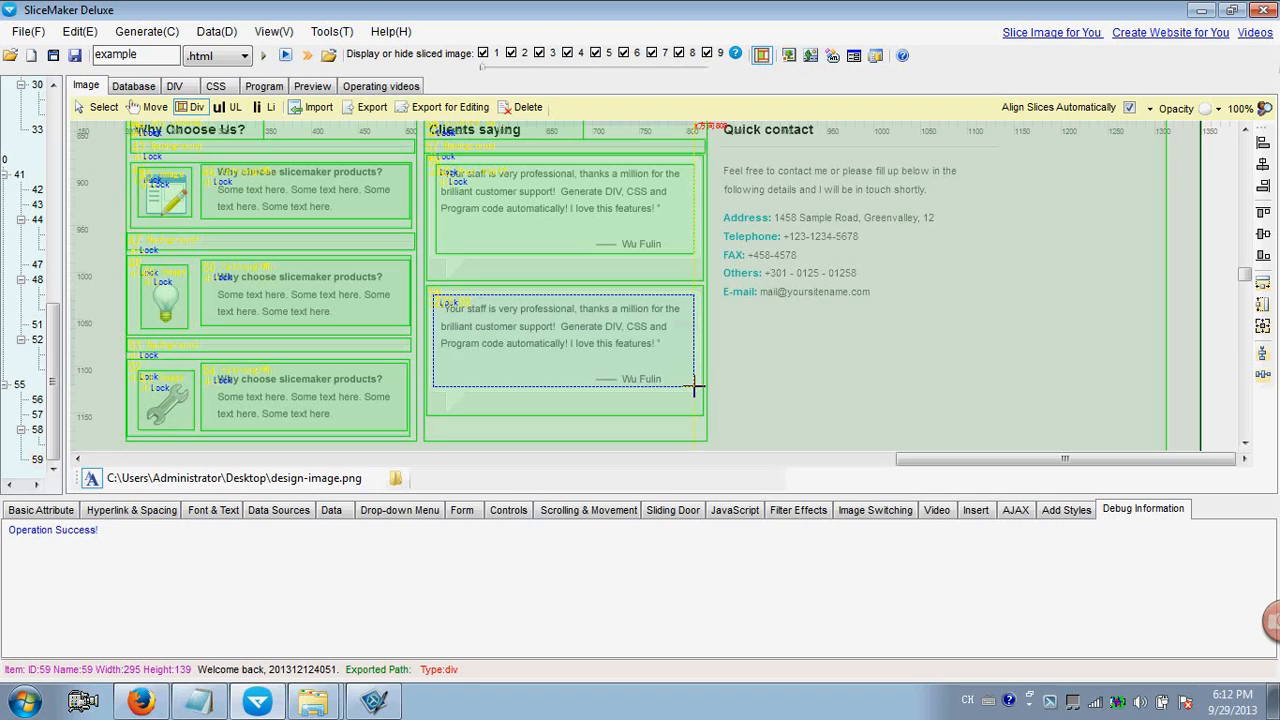
{"action": "left_click", "coordinate": [101, 107]}
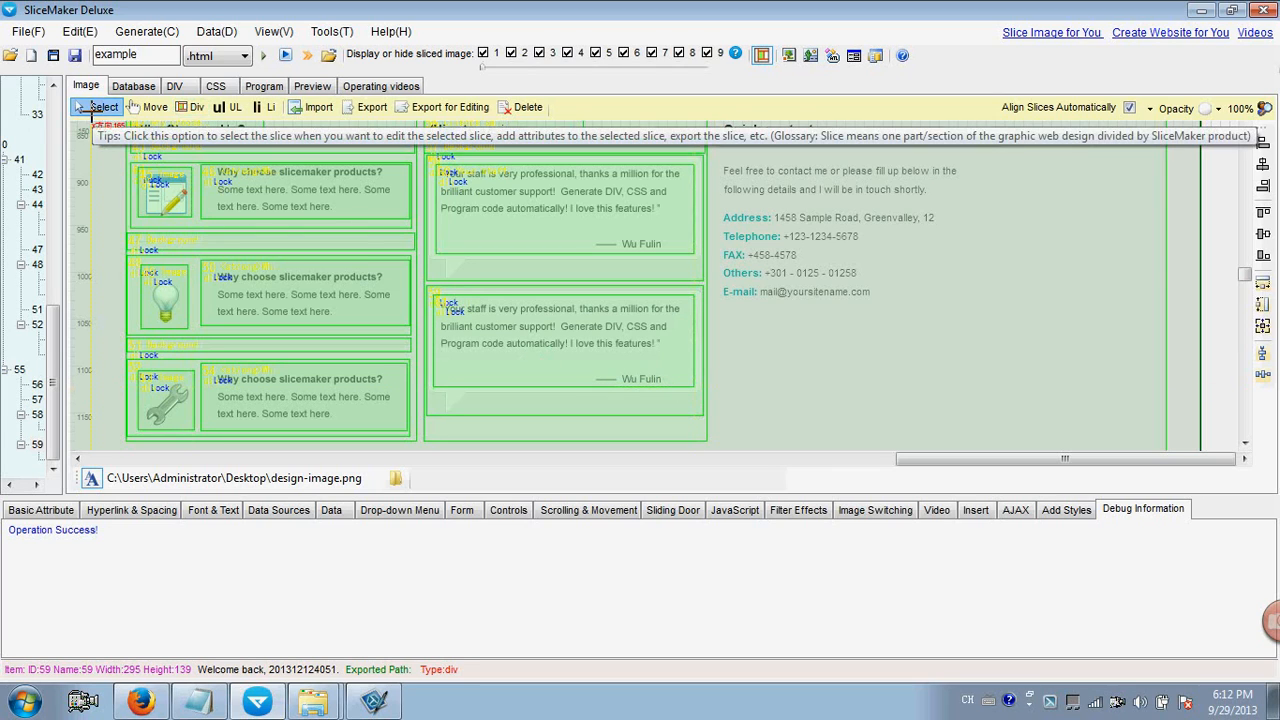
Fill the second testimonial's text Div with the copied "Your staff is very professional..." text as HTML, removing the stray line break.
{"action": "left_click", "coordinate": [515, 333]}
{"action": "left_click", "coordinate": [200, 509]}
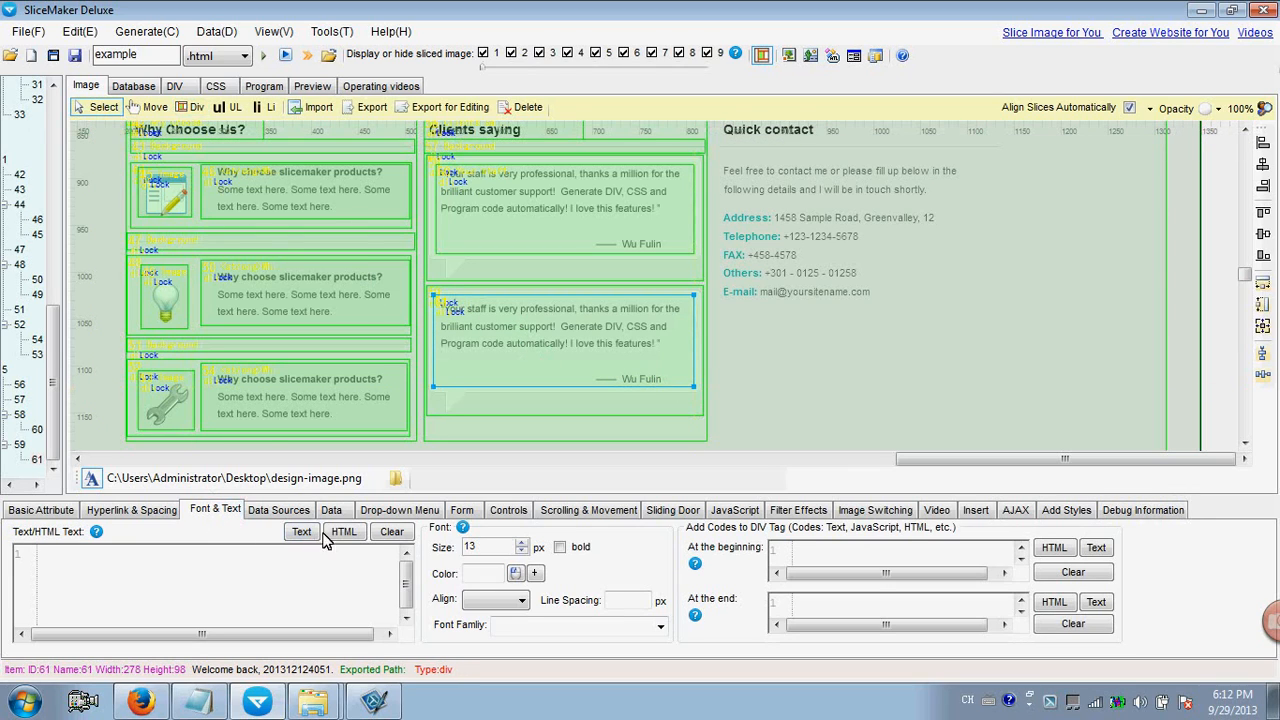
{"action": "left_click", "coordinate": [343, 532]}
{"action": "key", "text": "ctrl+v"}
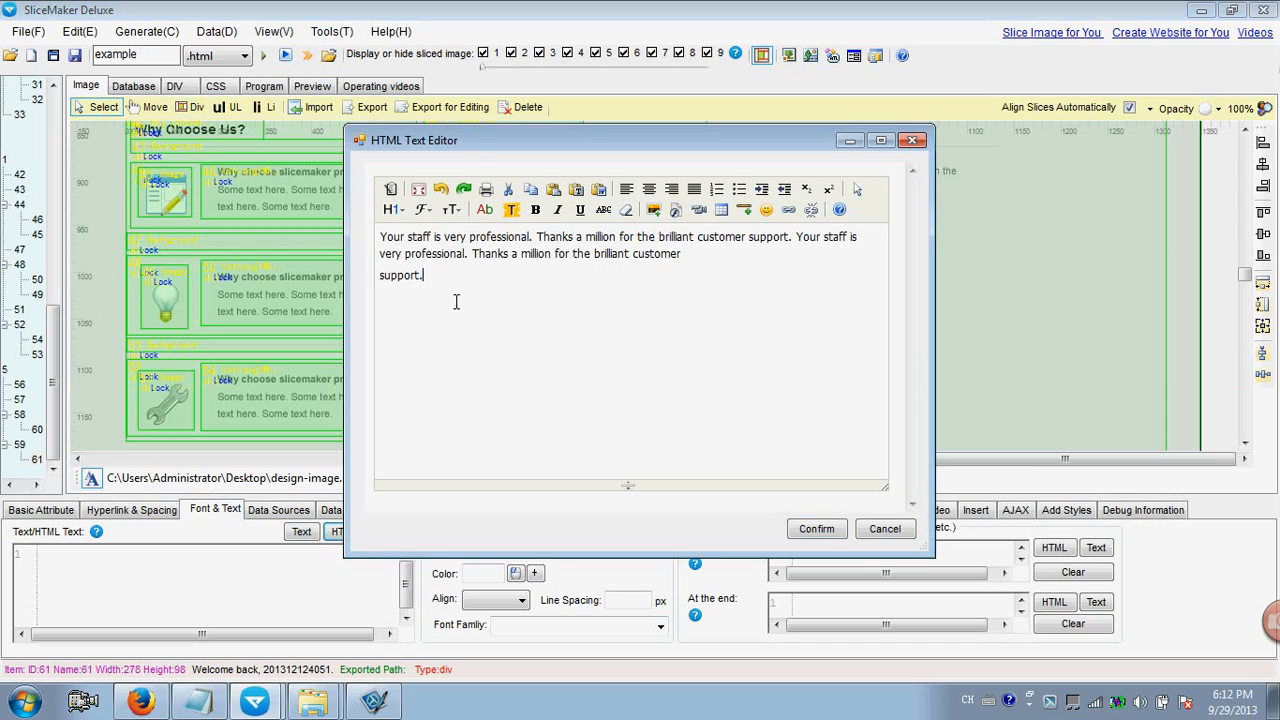
{"action": "key", "text": "BackSpace"}
{"action": "left_click", "coordinate": [816, 530]}
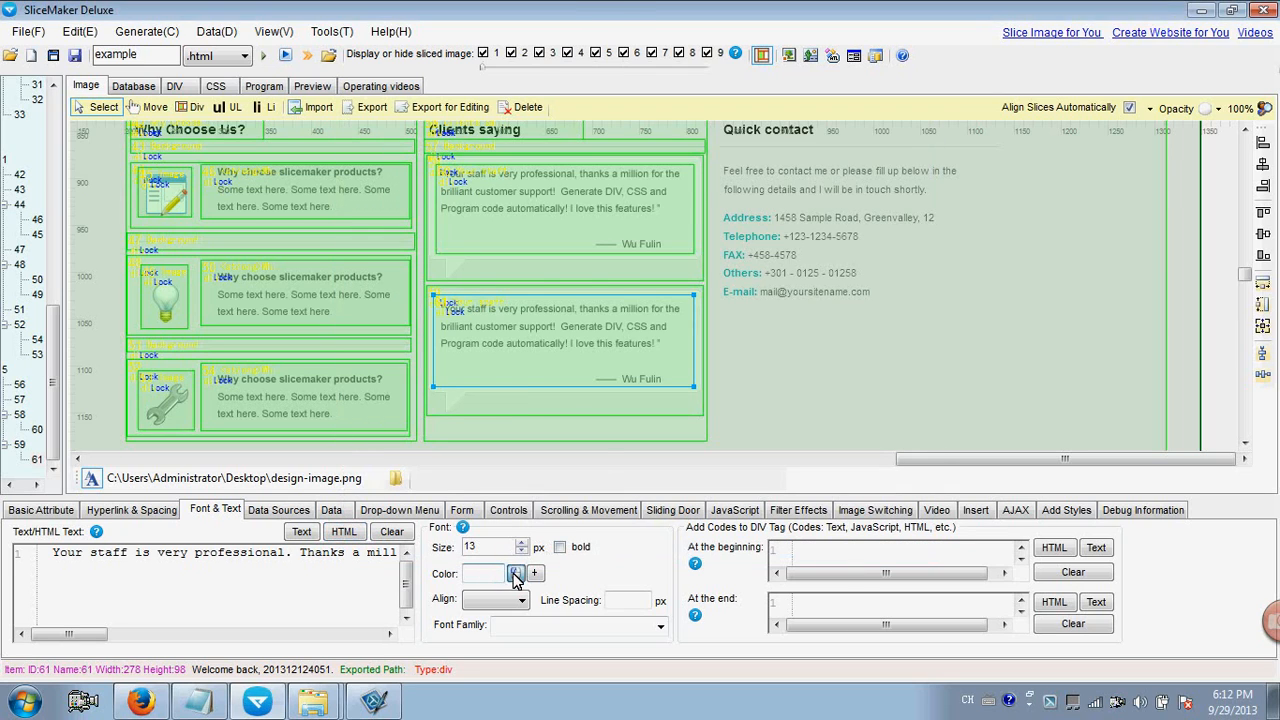
Format the second testimonial's text in dark teal with the font family Arial, 'Times New Roman', Times, serif.
{"action": "left_click", "coordinate": [515, 574]}
{"action": "left_click", "coordinate": [651, 284]}
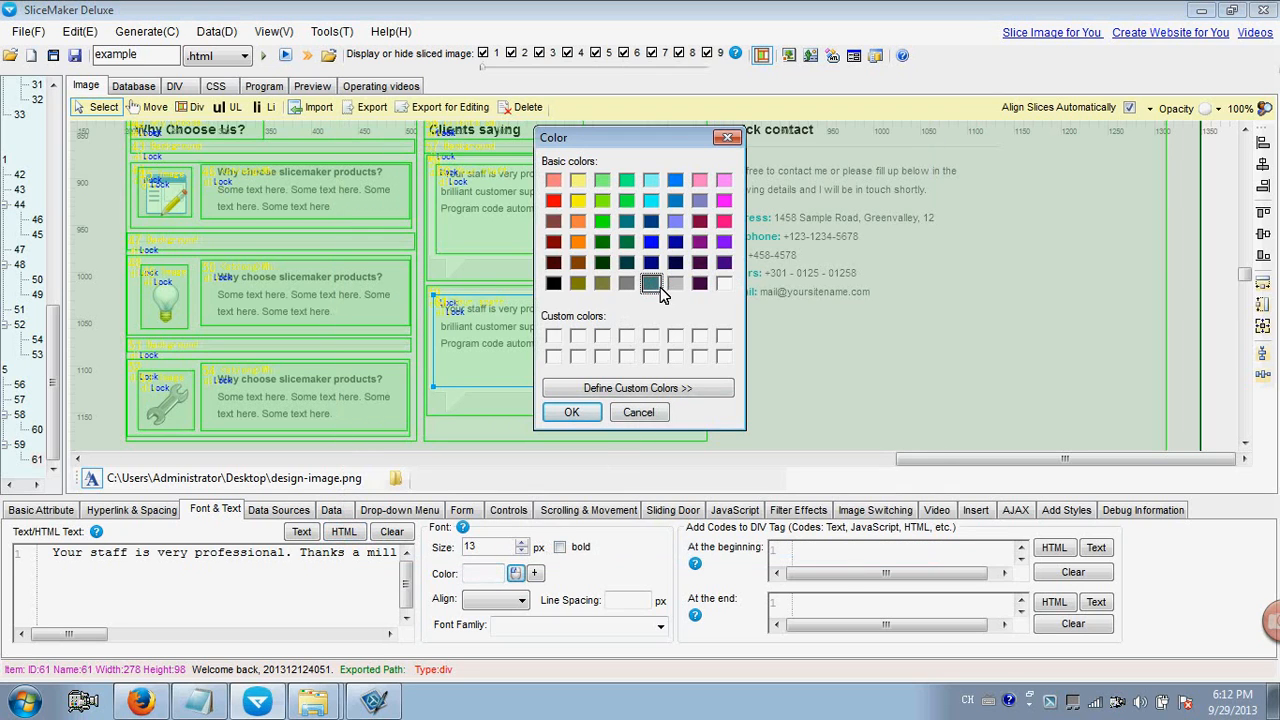
{"action": "left_click", "coordinate": [572, 413]}
{"action": "left_click", "coordinate": [660, 626]}
{"action": "left_click", "coordinate": [545, 557]}
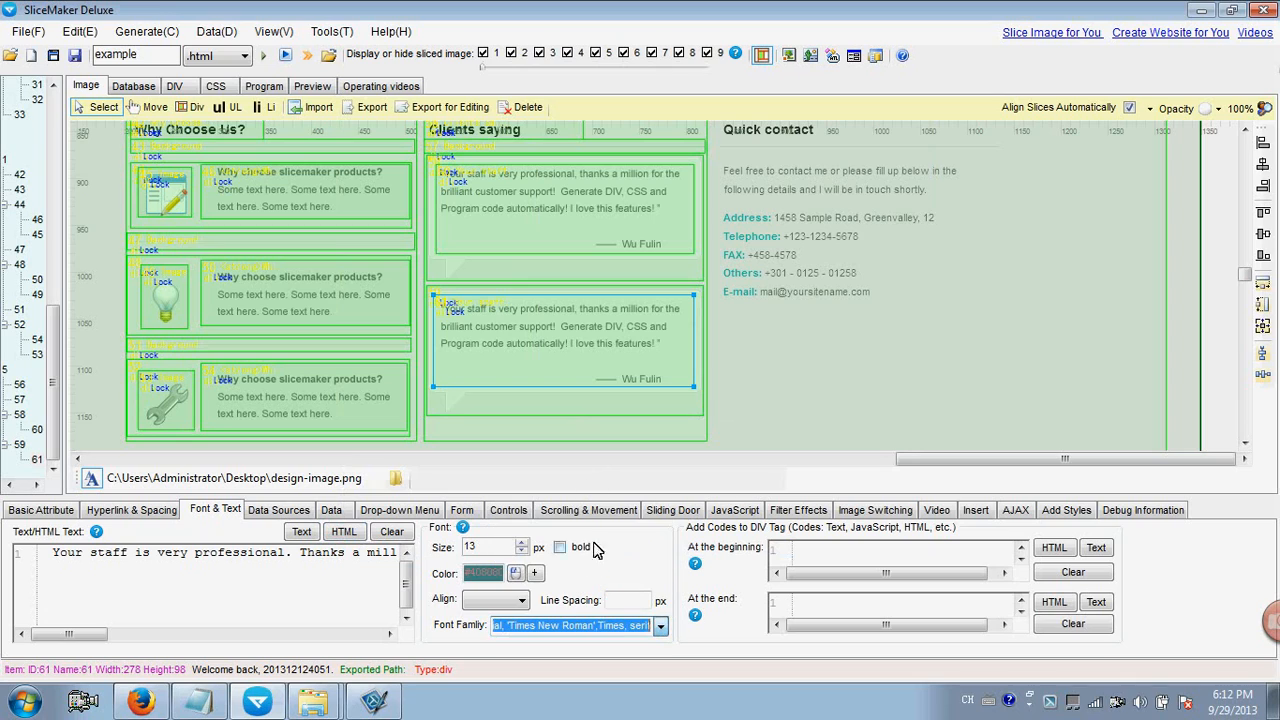
Regenerate the code with the second testimonial's text and export the images, CSS, HTML and Javascript files to the example folder.
{"action": "left_click", "coordinate": [285, 55]}
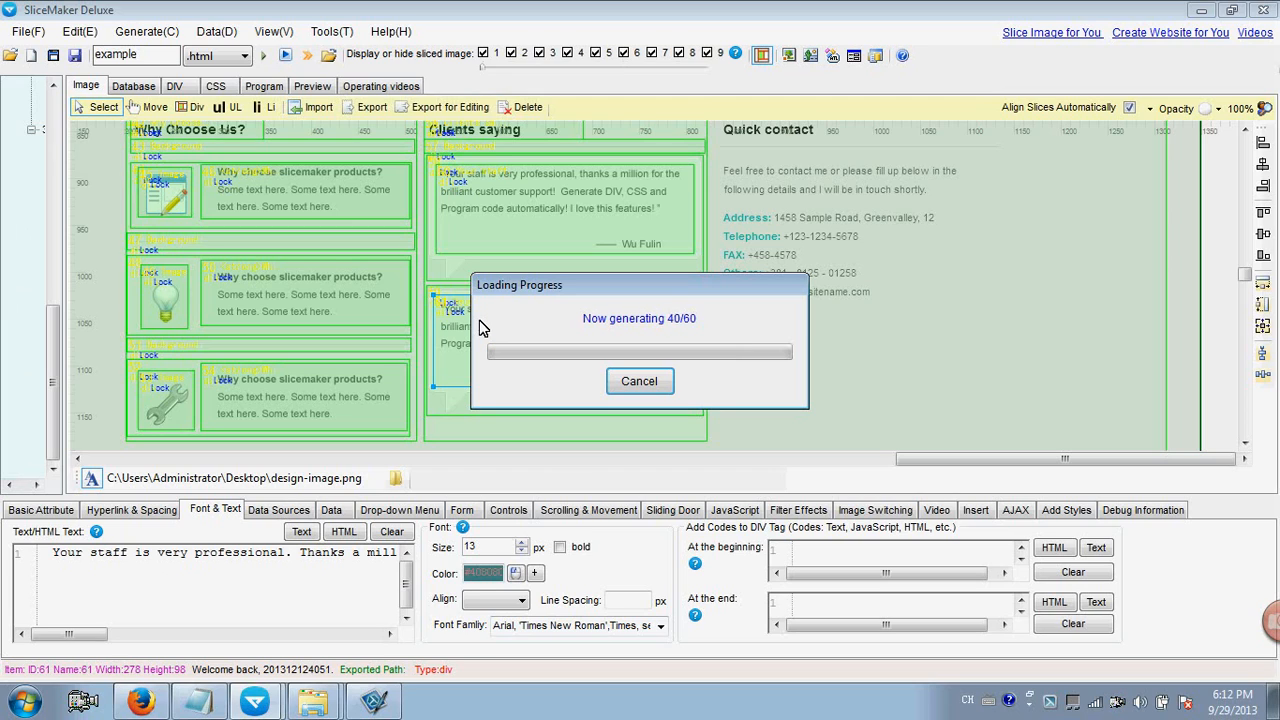
{"action": "left_click", "coordinate": [729, 413]}
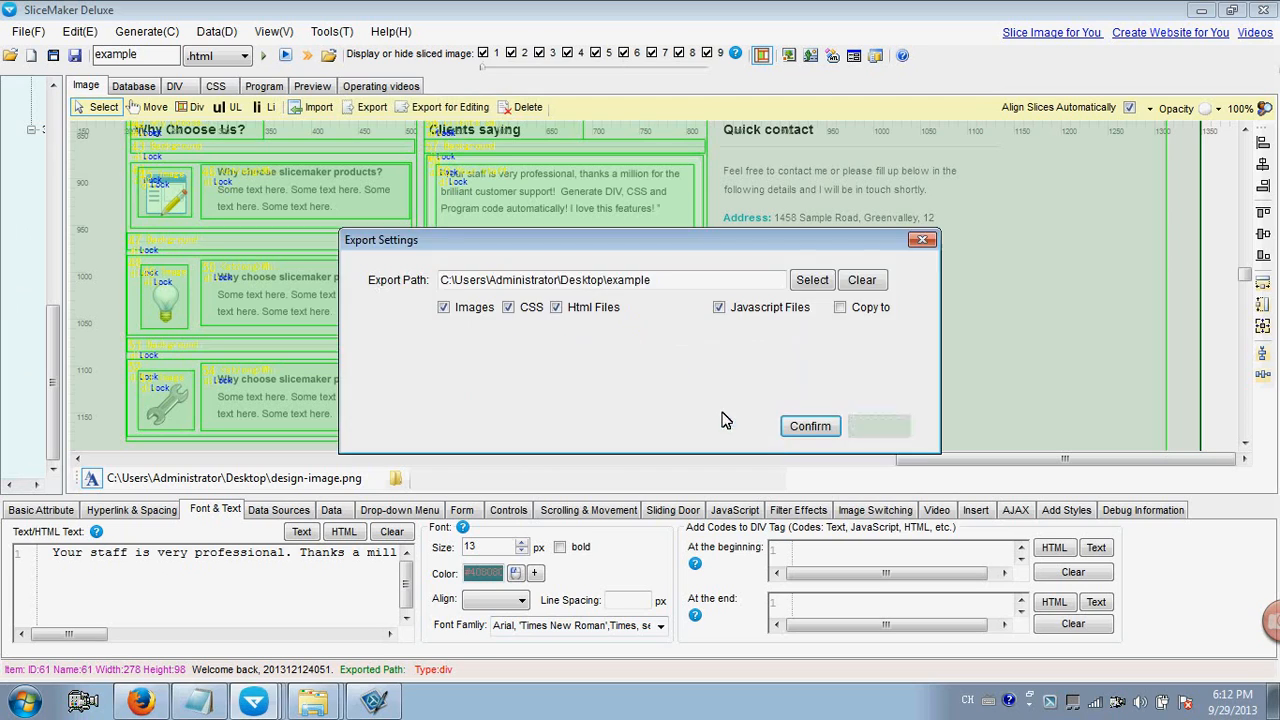
{"action": "left_click", "coordinate": [810, 427]}
{"action": "left_click", "coordinate": [727, 412]}
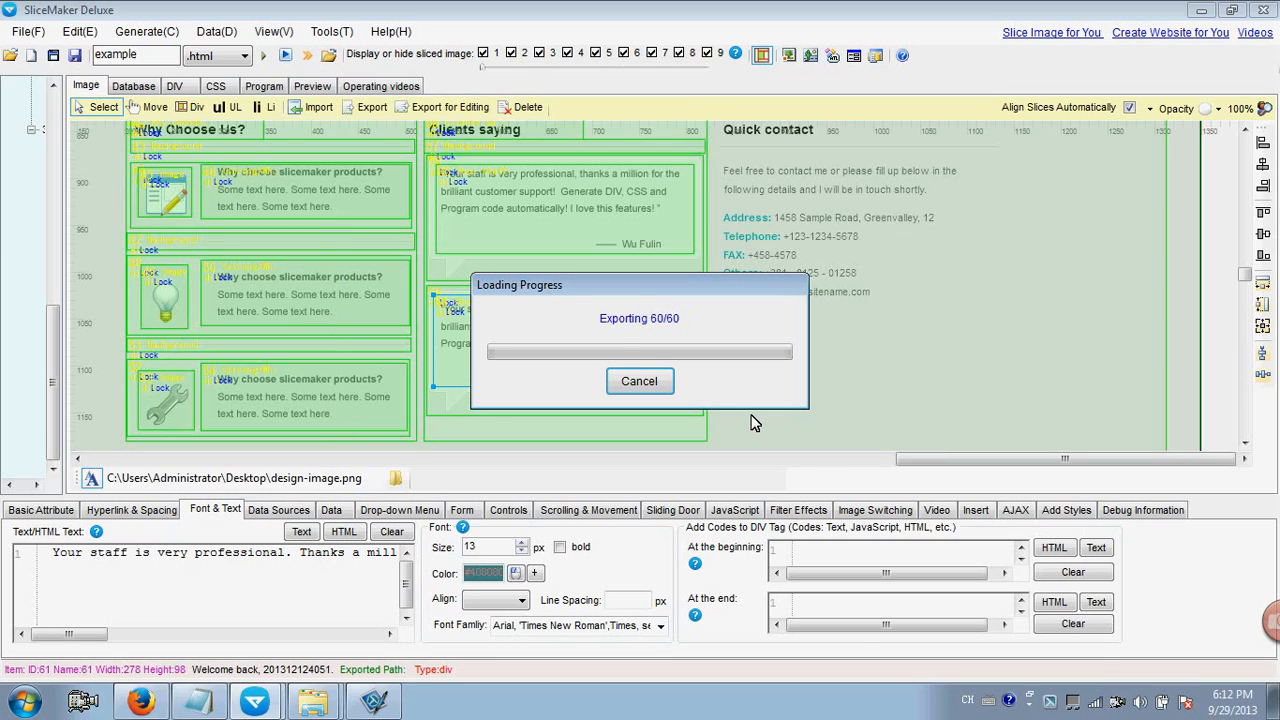
{"action": "left_click", "coordinate": [738, 400]}
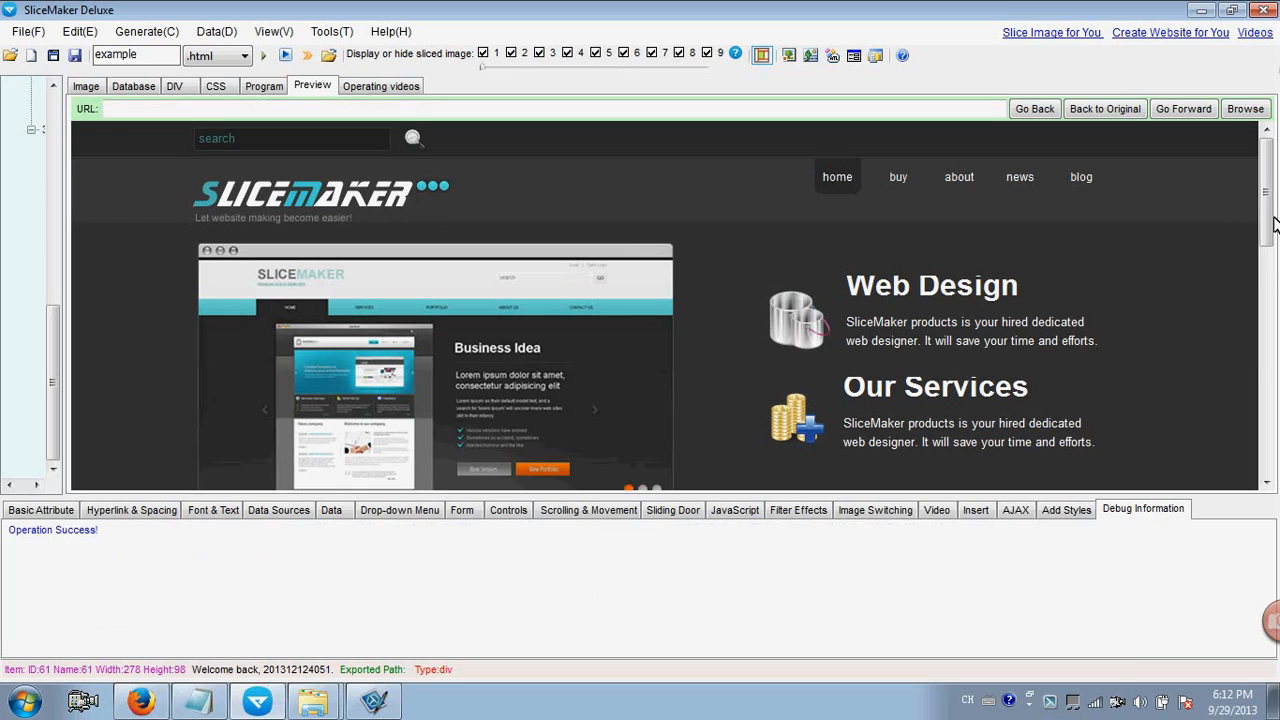
Examine the second testimonial's text in the preview's Clients Saying section.
{"action": "left_click_drag", "start_coordinate": [1265, 202], "coordinate": [1265, 425]}
{"action": "left_click_drag", "start_coordinate": [503, 346], "coordinate": [658, 406]}
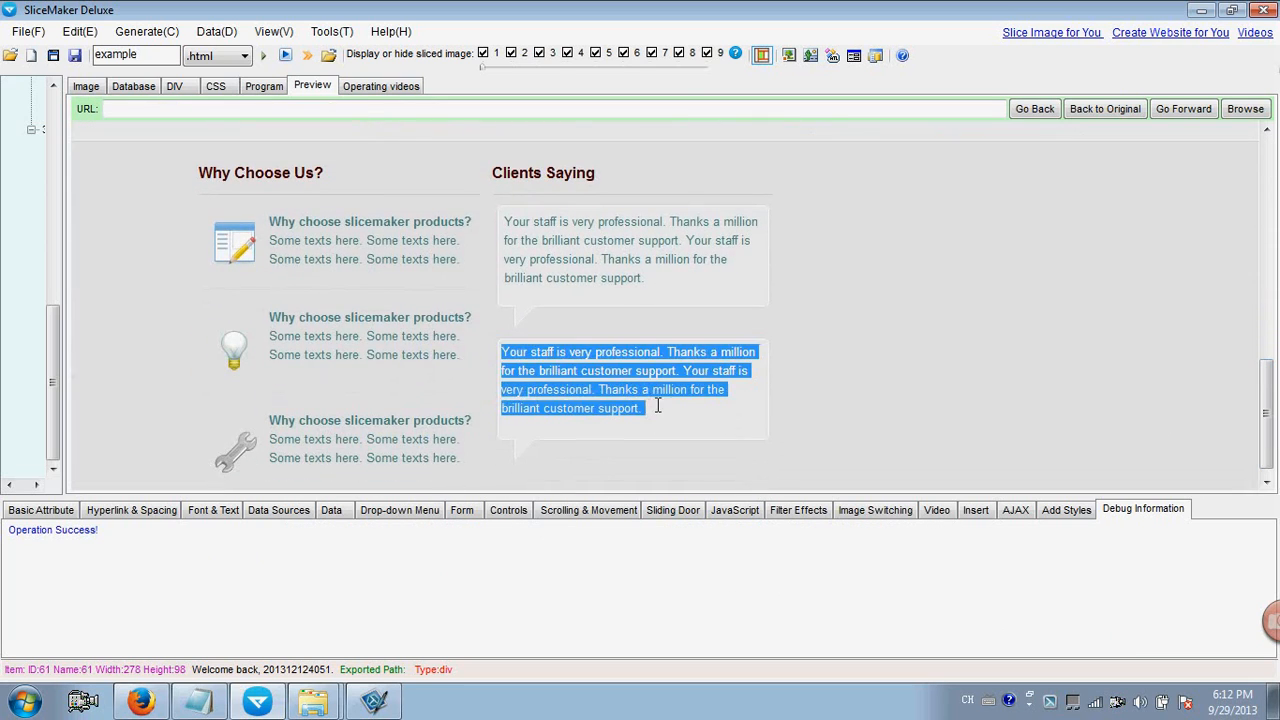
{"action": "left_click", "coordinate": [660, 405]}
Switch to Firefox, reload example.html and examine the selectable text of both testimonials under Clients Saying.
{"action": "left_click", "coordinate": [140, 700]}
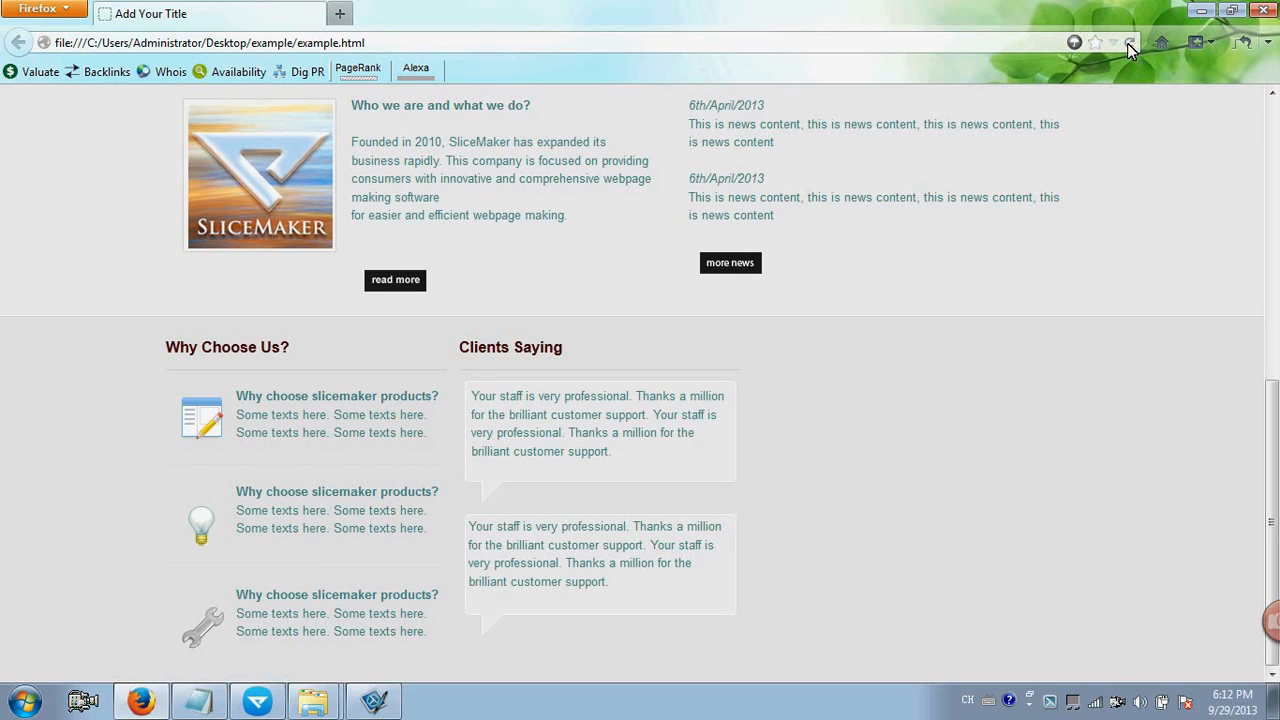
{"action": "left_click_drag", "start_coordinate": [472, 397], "coordinate": [626, 451]}
{"action": "left_click", "coordinate": [518, 516]}
{"action": "left_click_drag", "start_coordinate": [473, 526], "coordinate": [640, 580]}
{"action": "left_click", "coordinate": [603, 563]}
{"action": "left_click_drag", "start_coordinate": [487, 546], "coordinate": [615, 586]}
{"action": "left_click", "coordinate": [521, 410]}
{"action": "left_click_drag", "start_coordinate": [513, 397], "coordinate": [612, 452]}
{"action": "left_click", "coordinate": [817, 413]}
Return to the design image in SliceMaker and draw a Div around the Quick contact section and one about 130 by 23 px around its heading.
{"action": "left_click", "coordinate": [258, 701]}
{"action": "left_click", "coordinate": [87, 85]}
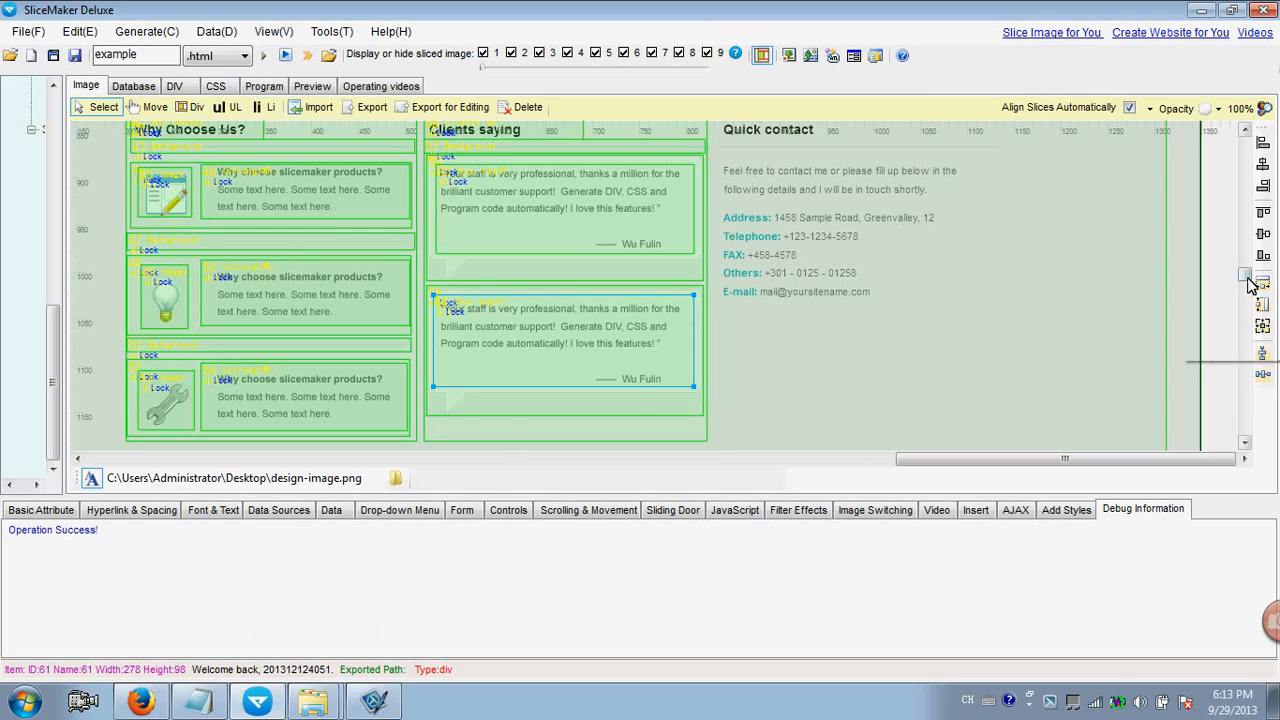
{"action": "scroll", "coordinate": [1260, 310], "scroll_direction": "up", "scroll_amount": 5}
{"action": "scroll", "coordinate": [1261, 313], "scroll_direction": "down", "scroll_amount": 5}
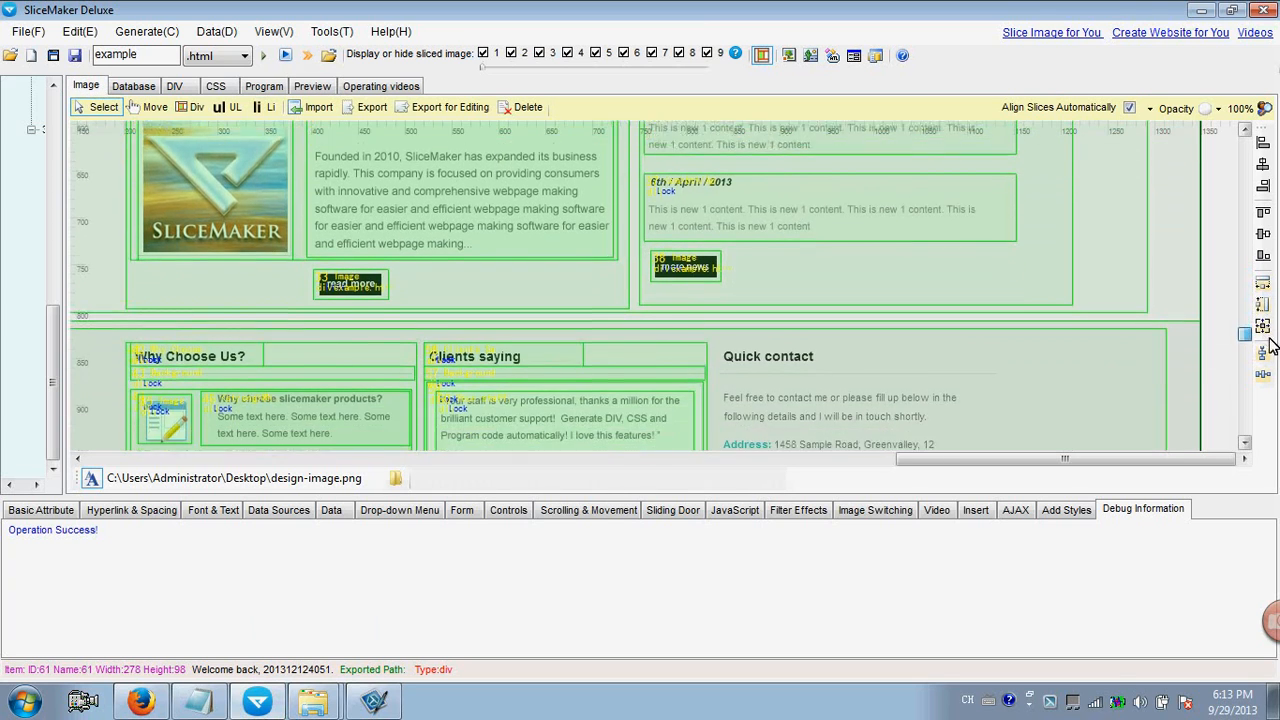
{"action": "mouse_move", "coordinate": [1273, 377]}
{"action": "left_mouse_down"}
{"action": "mouse_move", "coordinate": [1262, 393]}
{"action": "mouse_move", "coordinate": [1258, 378]}
{"action": "left_mouse_up"}
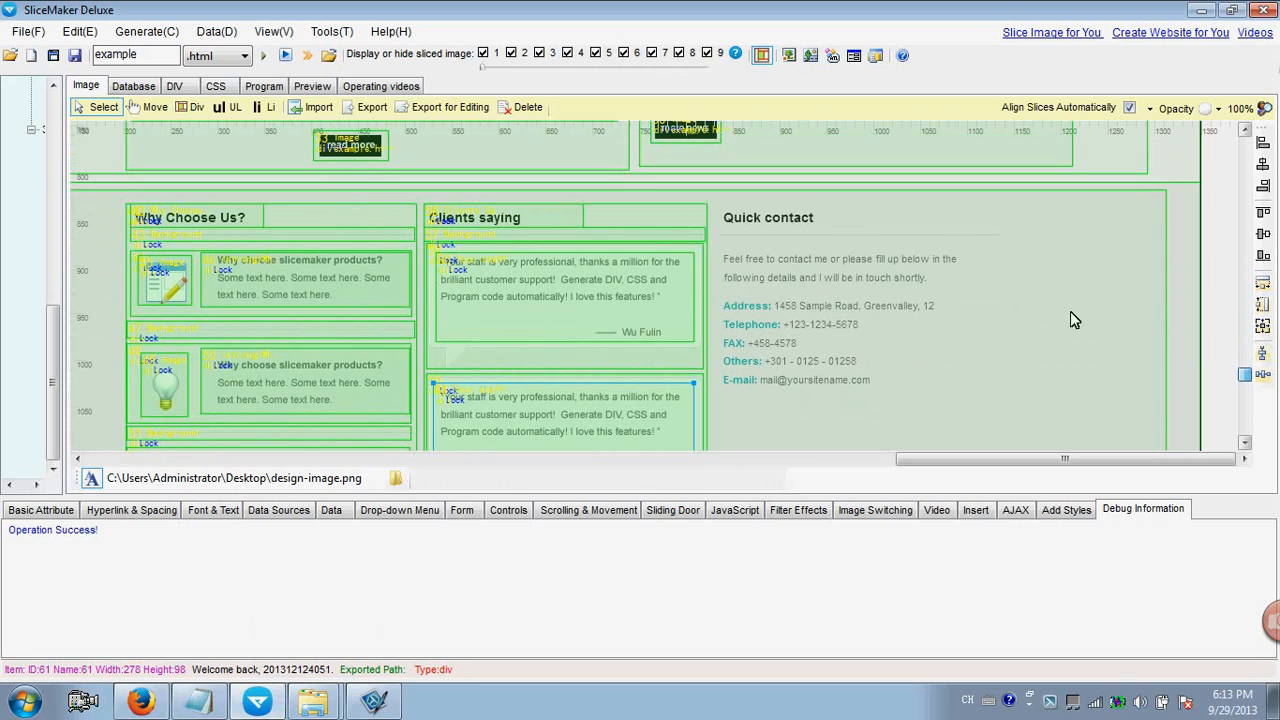
{"action": "left_click", "coordinate": [190, 107]}
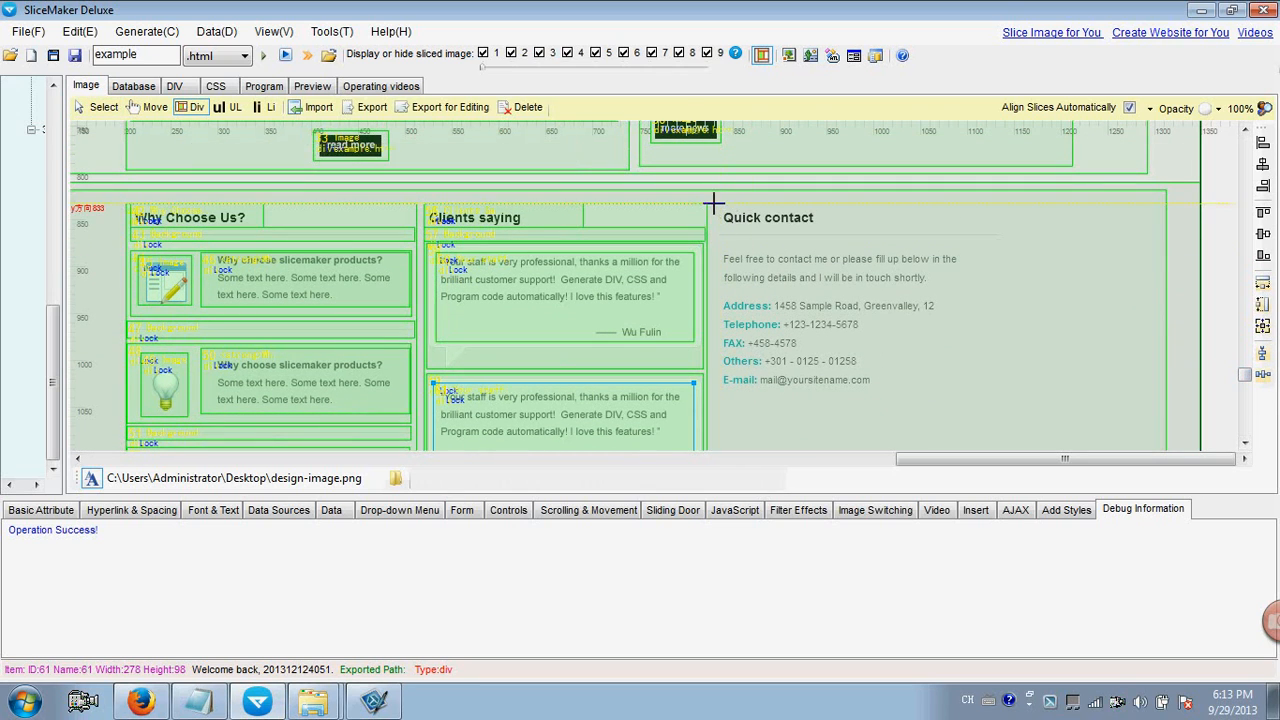
{"action": "left_click_drag", "start_coordinate": [714, 204], "coordinate": [1018, 396]}
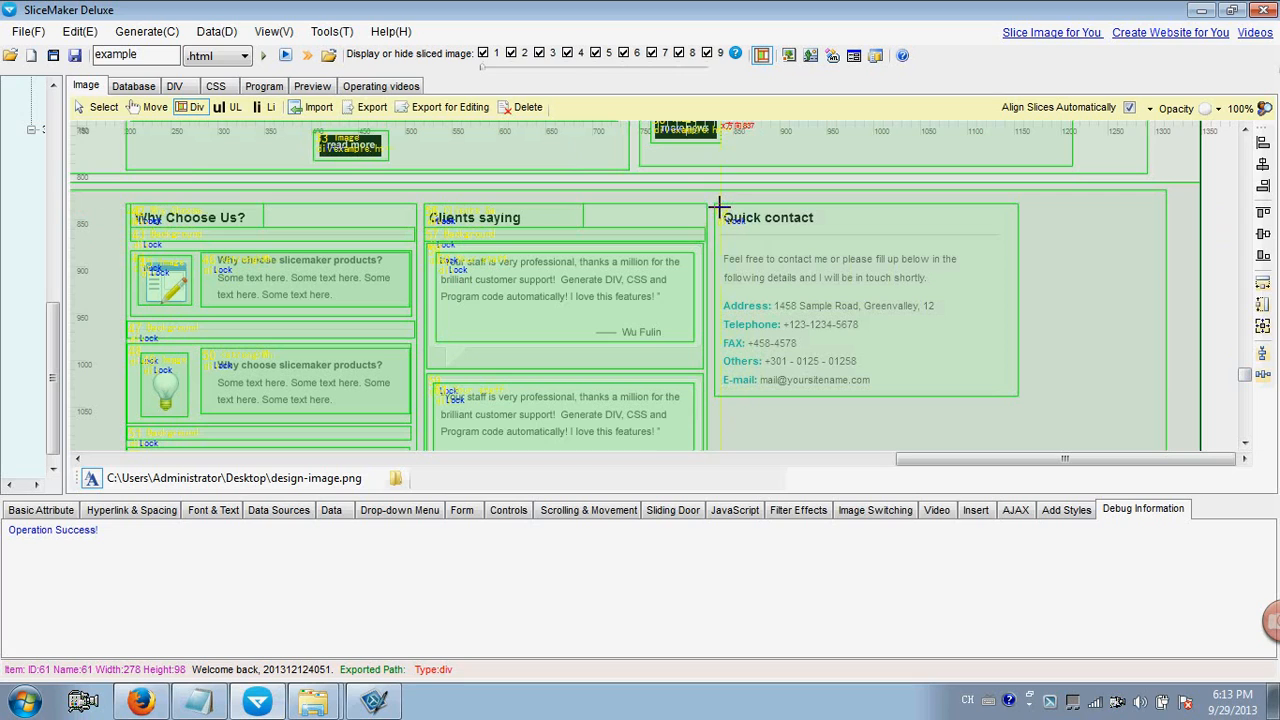
{"action": "left_click_drag", "start_coordinate": [775, 218], "coordinate": [842, 230]}
Give the Quick contact heading Div the text "Quick Contact" in 16 px bold, colour #400000, font family Arial, 'Times New Roman', Times, serif.
{"action": "left_click", "coordinate": [96, 107]}
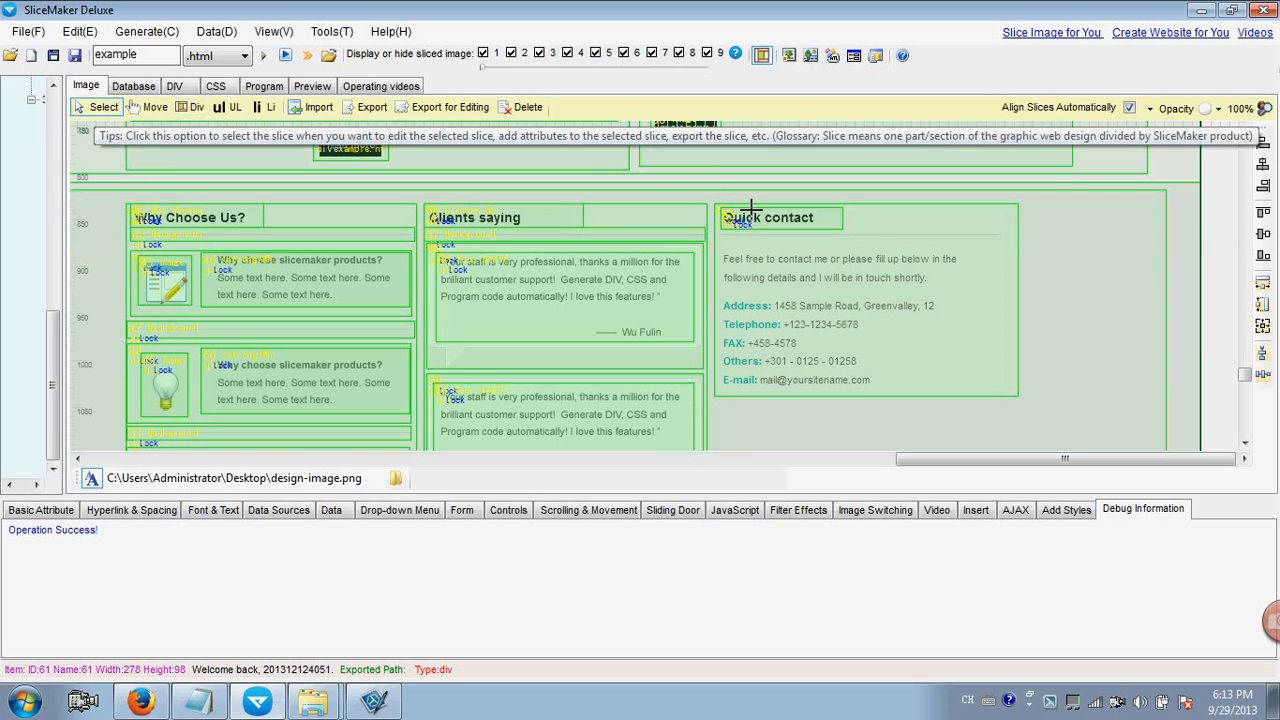
{"action": "left_click", "coordinate": [775, 226]}
{"action": "left_click", "coordinate": [214, 509]}
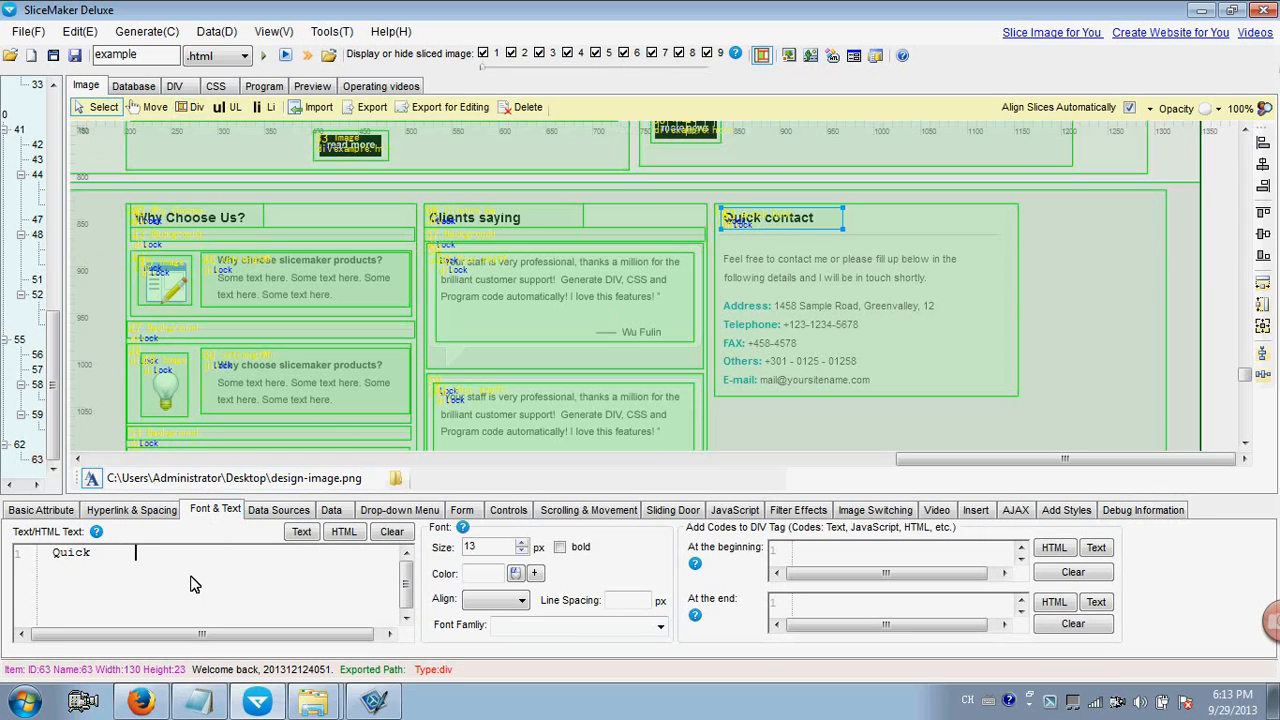
{"action": "double_click", "coordinate": [496, 547]}
{"action": "left_click", "coordinate": [516, 572]}
{"action": "left_click", "coordinate": [555, 264]}
{"action": "left_click", "coordinate": [571, 412]}
{"action": "left_click", "coordinate": [660, 626]}
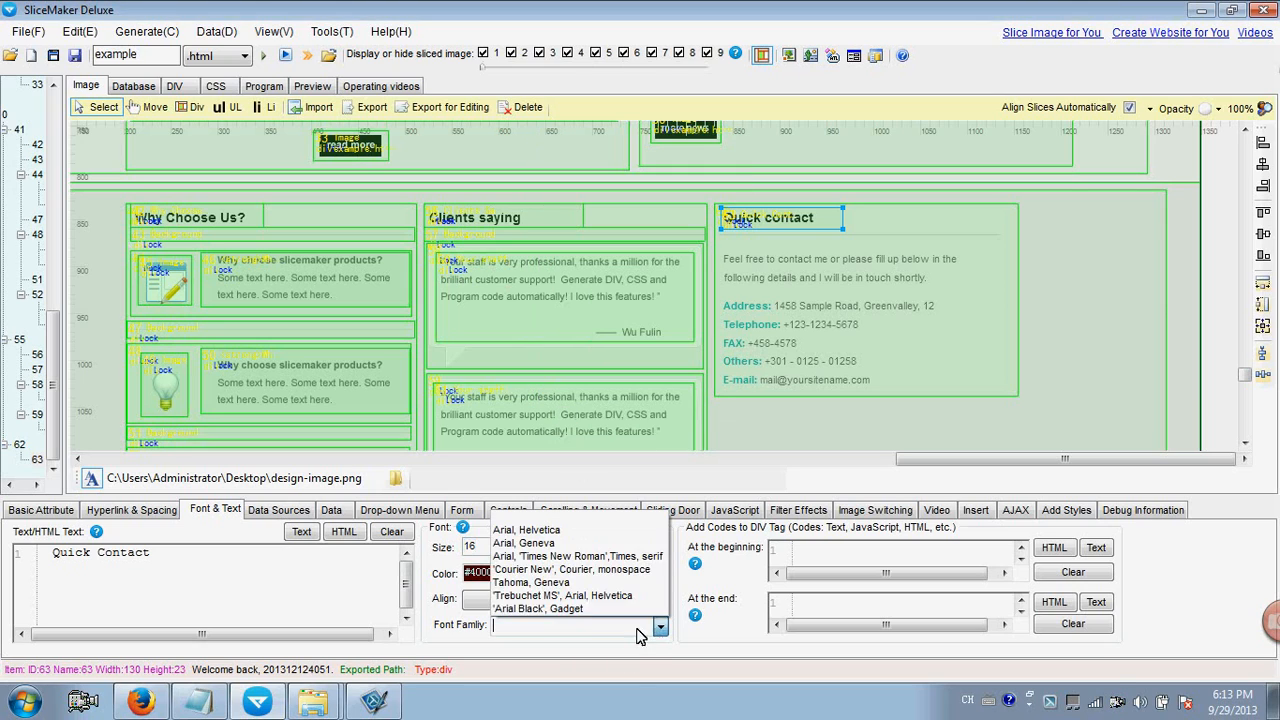
{"action": "left_click", "coordinate": [572, 554]}
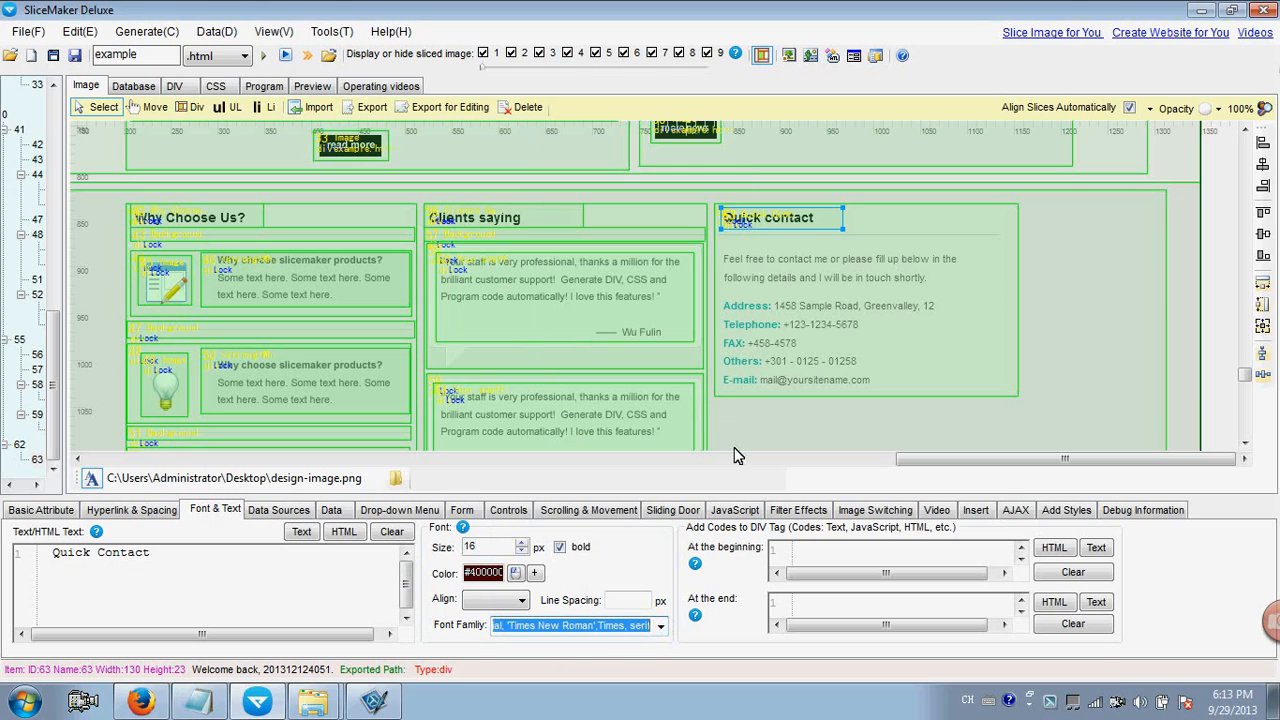
Draw a Div about 303 by 9 px over the separator line below the Quick contact heading and set it as a background.
{"action": "left_click", "coordinate": [192, 107]}
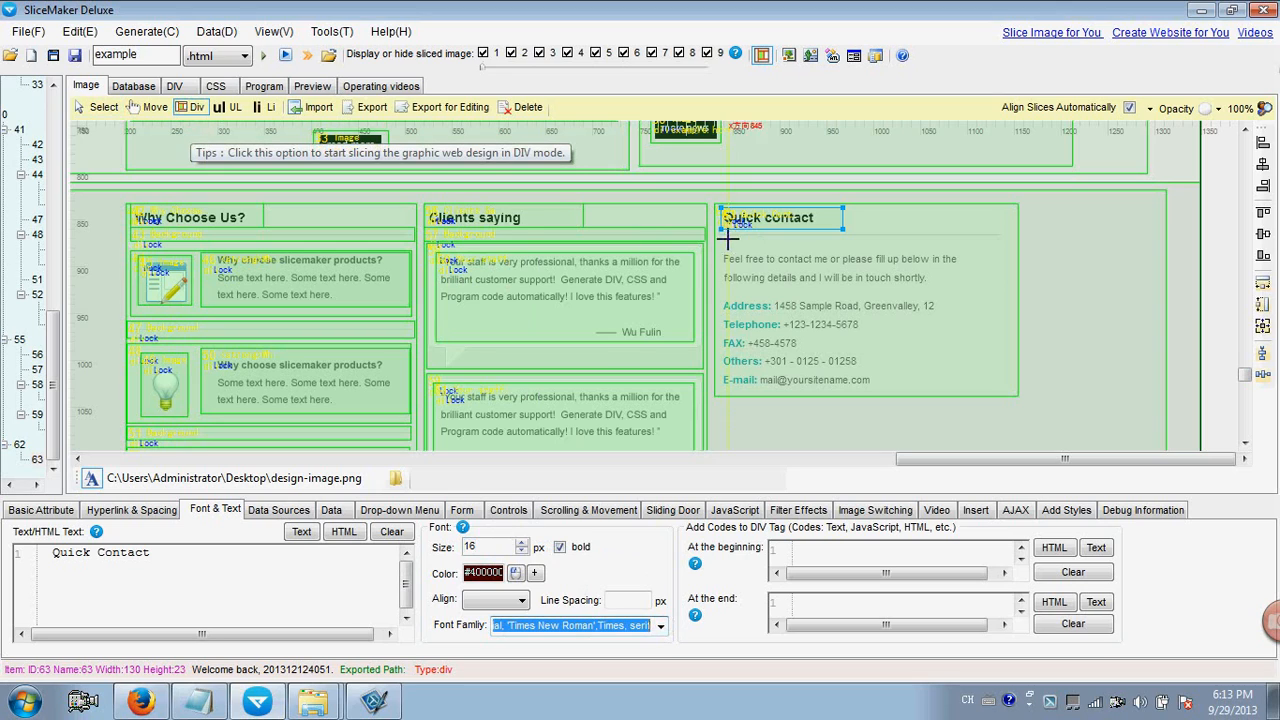
{"action": "left_click_drag", "start_coordinate": [716, 230], "coordinate": [999, 239]}
{"action": "left_click", "coordinate": [100, 107]}
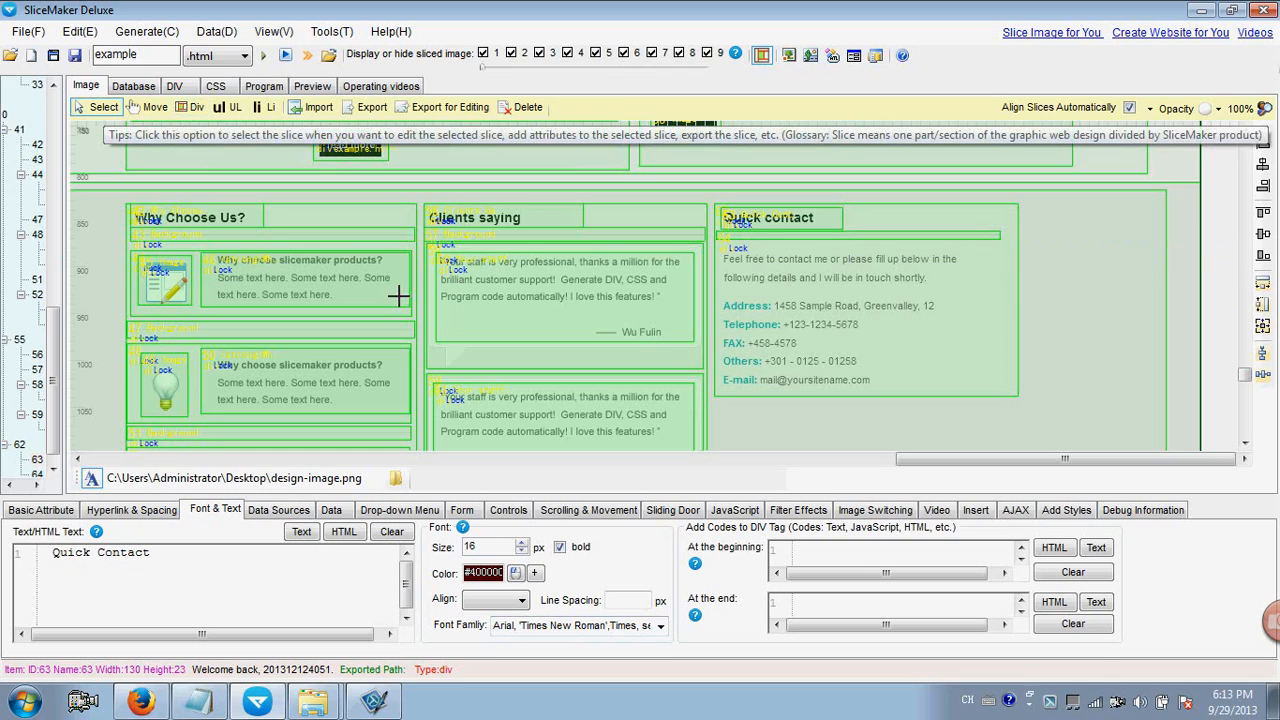
{"action": "left_click", "coordinate": [770, 255]}
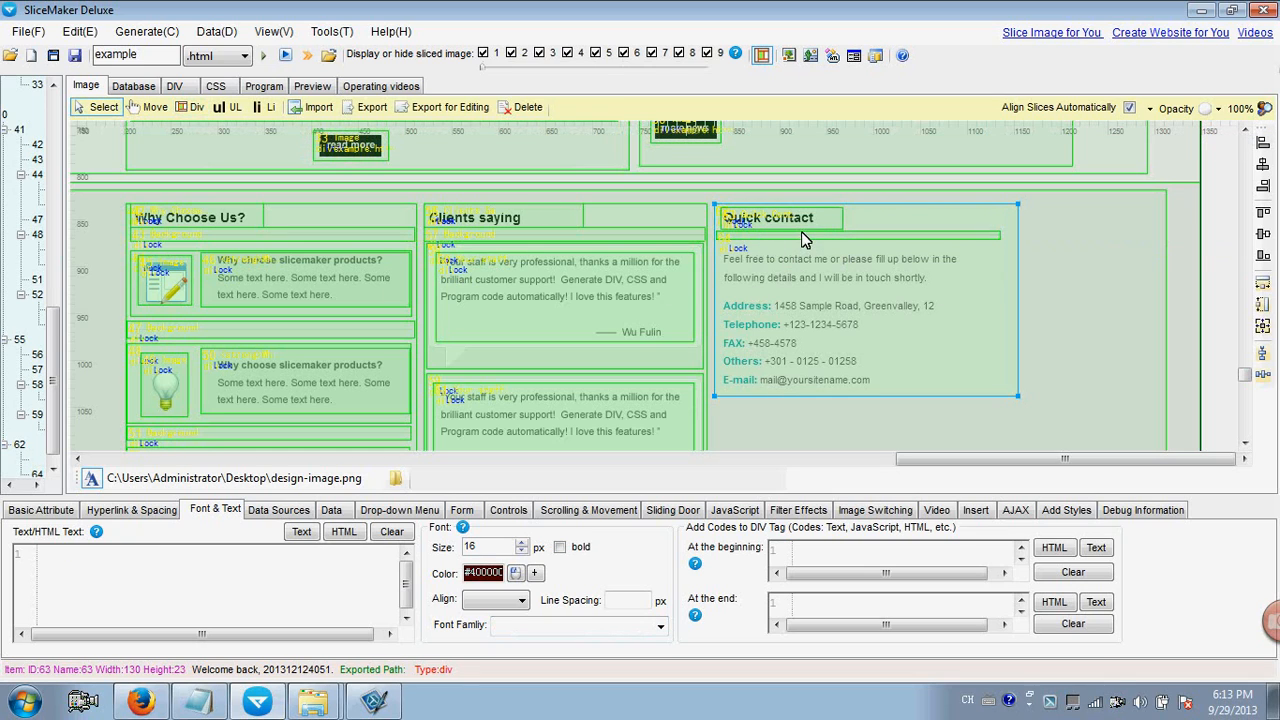
{"action": "left_click", "coordinate": [801, 235]}
{"action": "left_click", "coordinate": [41, 510]}
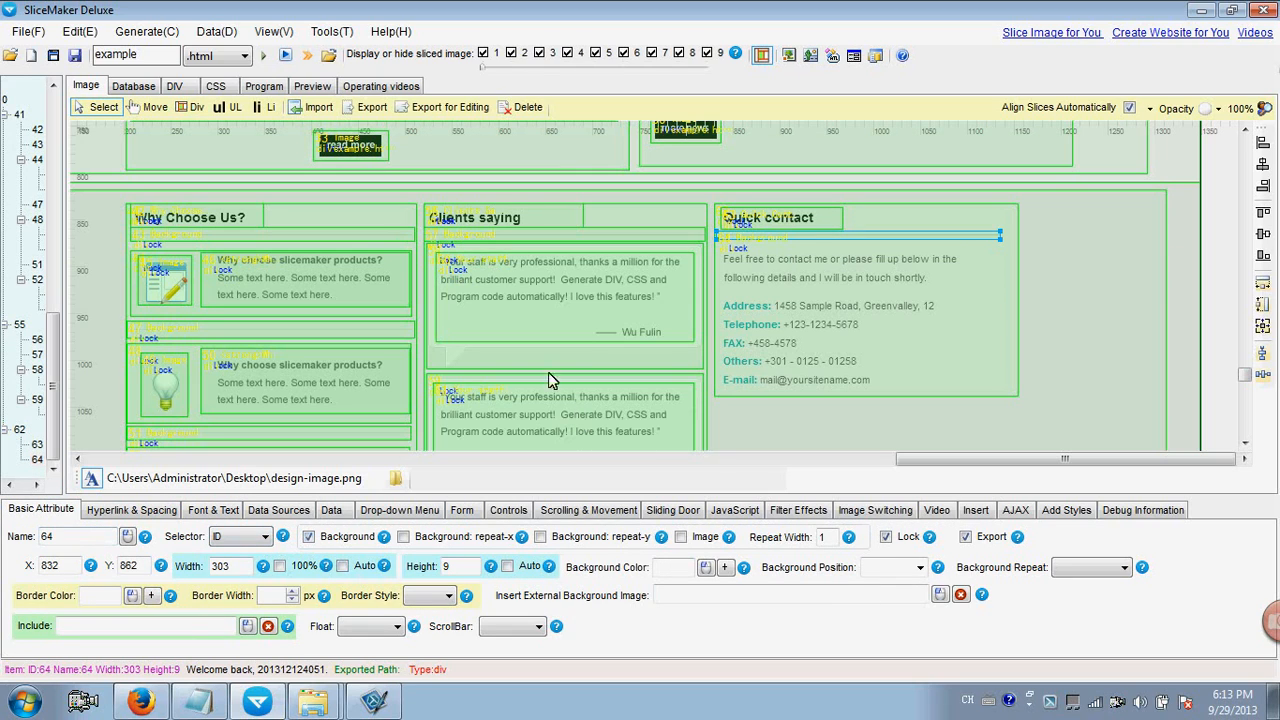
Draw a Div about 300 by 142 px around the contact details below the Quick contact separator and select it.
{"action": "left_click", "coordinate": [192, 107]}
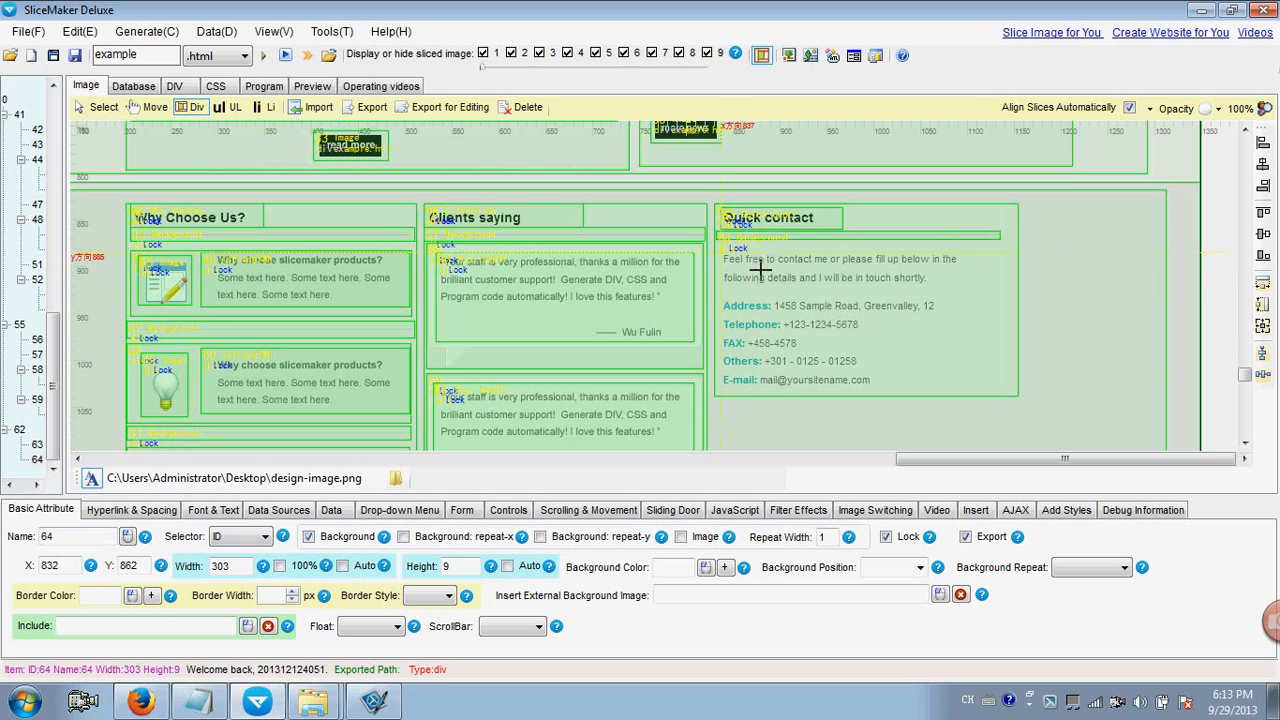
{"action": "left_click_drag", "start_coordinate": [760, 268], "coordinate": [1002, 384]}
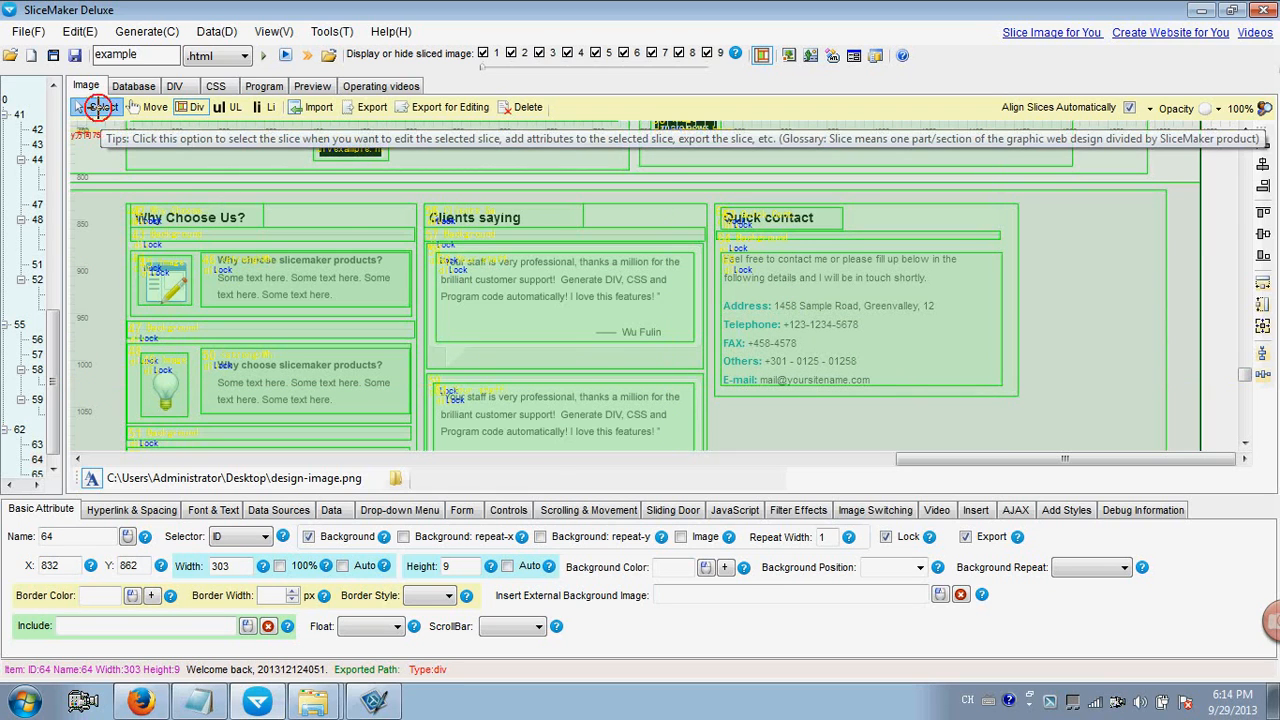
{"action": "left_click", "coordinate": [98, 106]}
{"action": "left_click", "coordinate": [774, 275]}
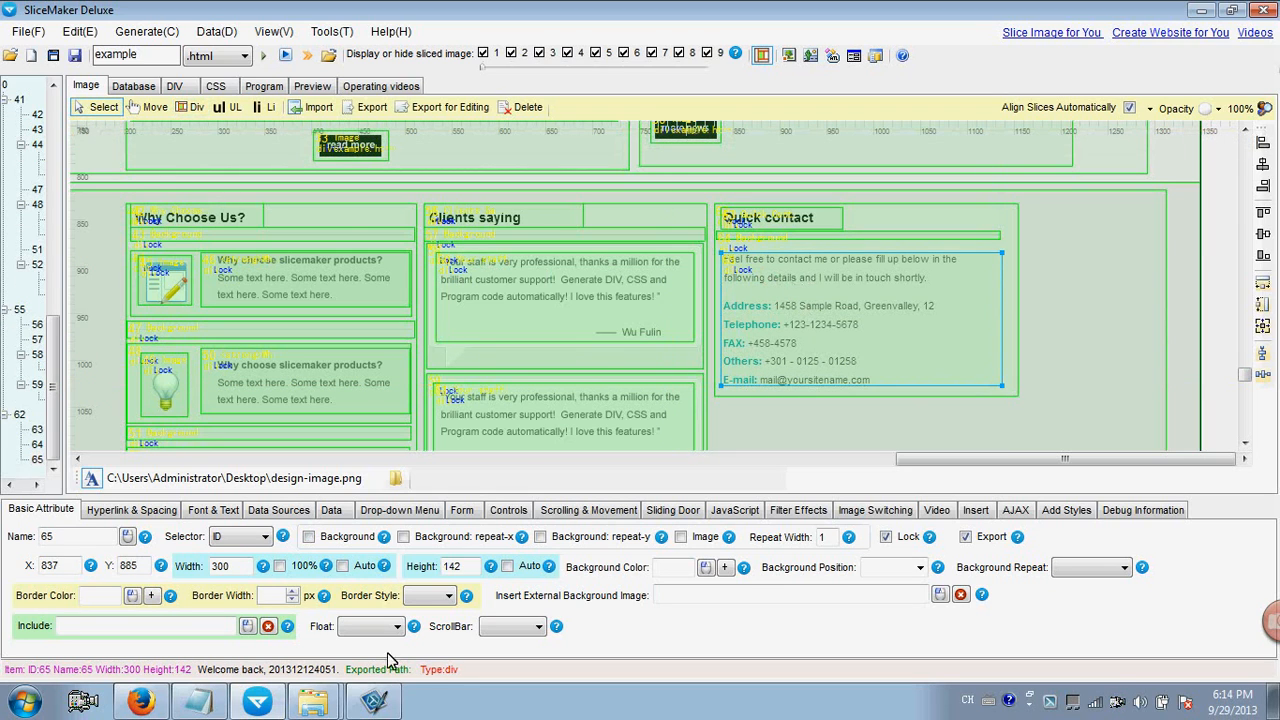
Copy the "Feel free to contact me" paragraph and contact details from texts.txt in Notepad and paste them into the contact Div's HTML text.
{"action": "left_click", "coordinate": [232, 695]}
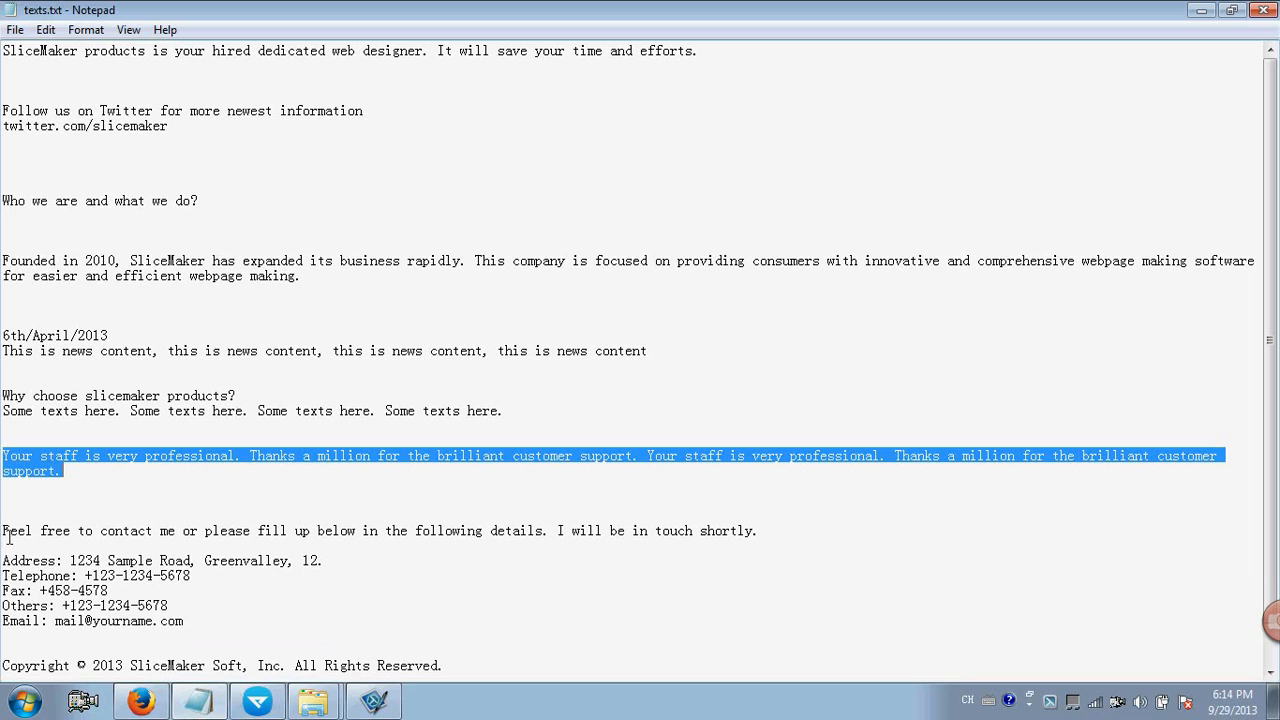
{"action": "left_click_drag", "start_coordinate": [4, 530], "coordinate": [185, 622]}
{"action": "key", "text": "ctrl+c"}
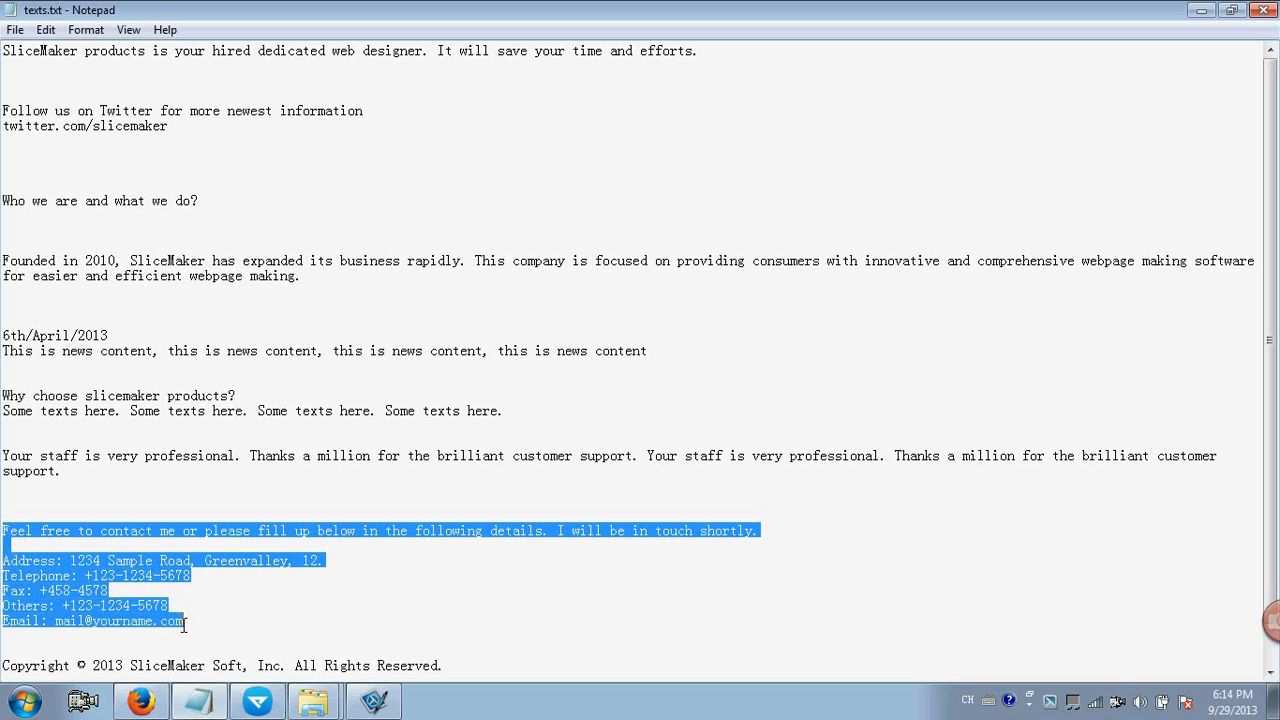
{"action": "left_click", "coordinate": [257, 700]}
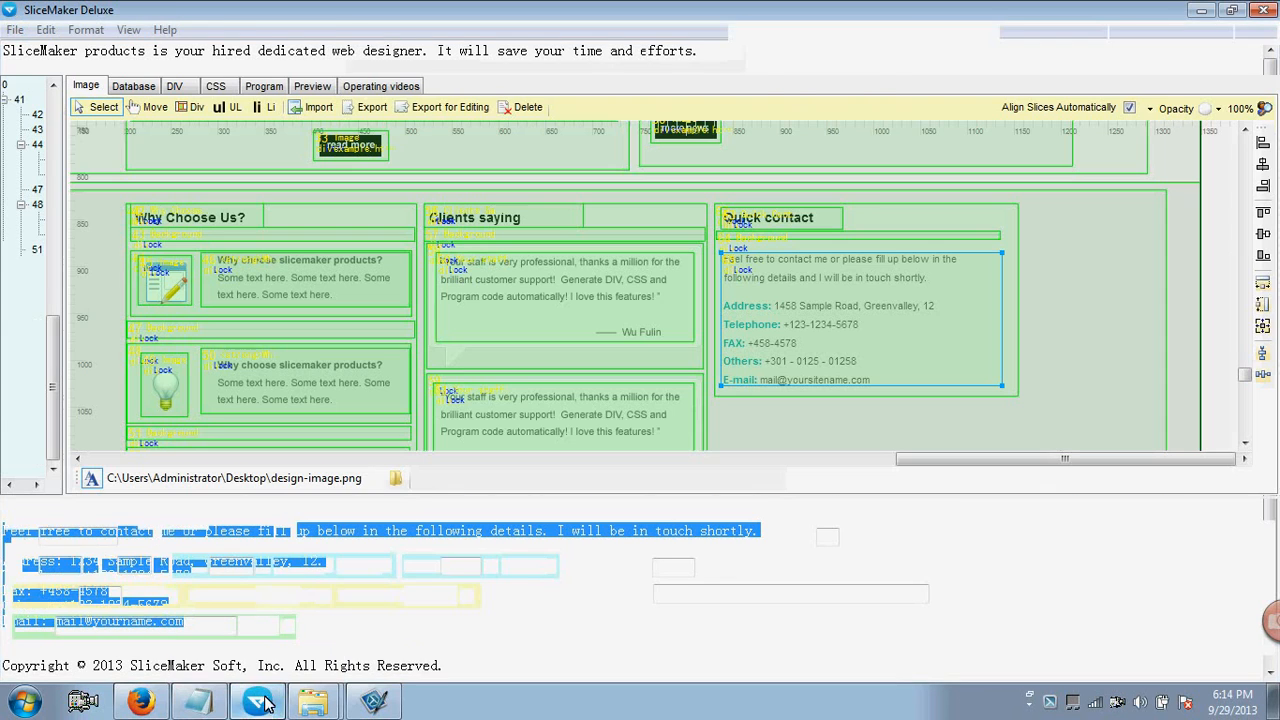
{"action": "left_click", "coordinate": [213, 510]}
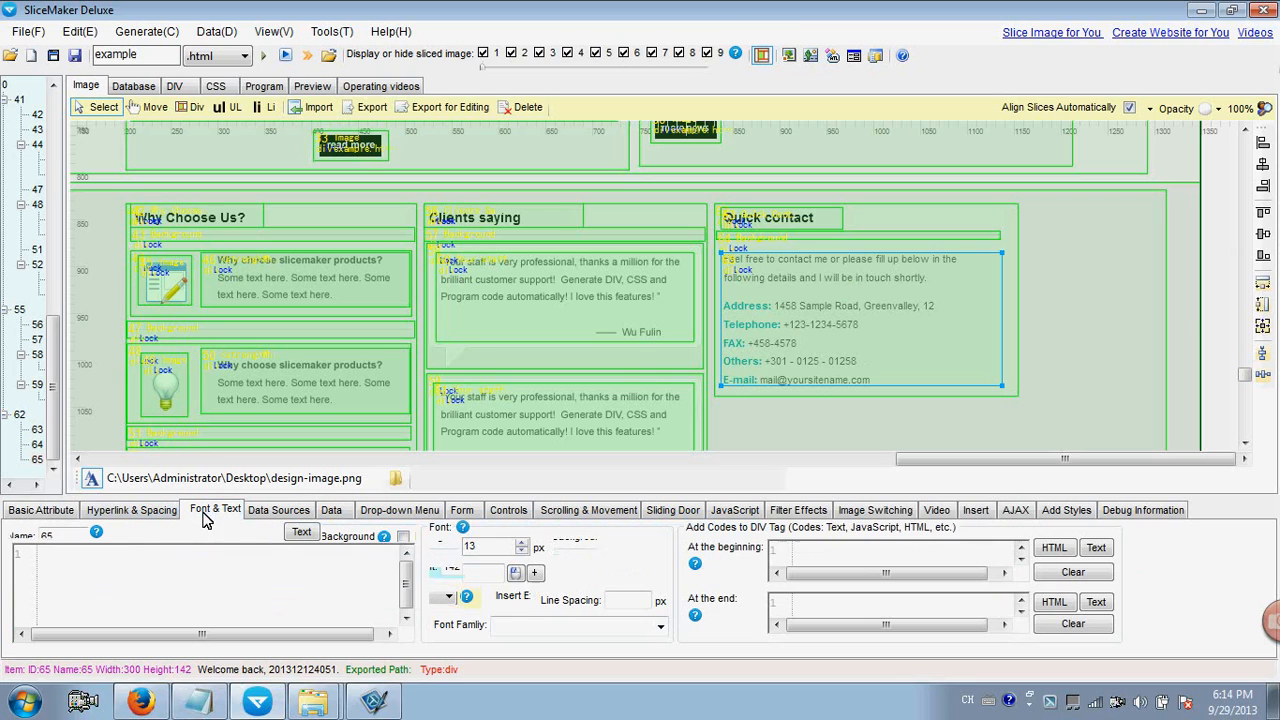
{"action": "left_click", "coordinate": [339, 536]}
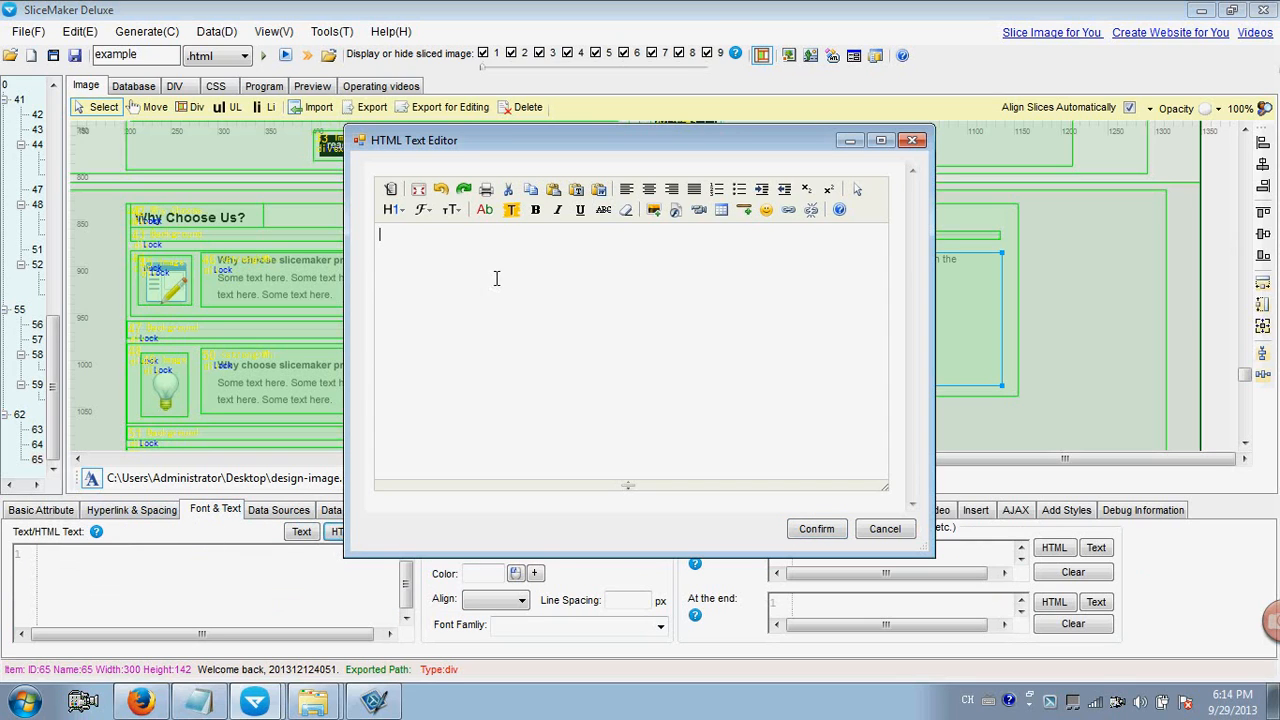
{"action": "key", "text": "ctrl+v"}
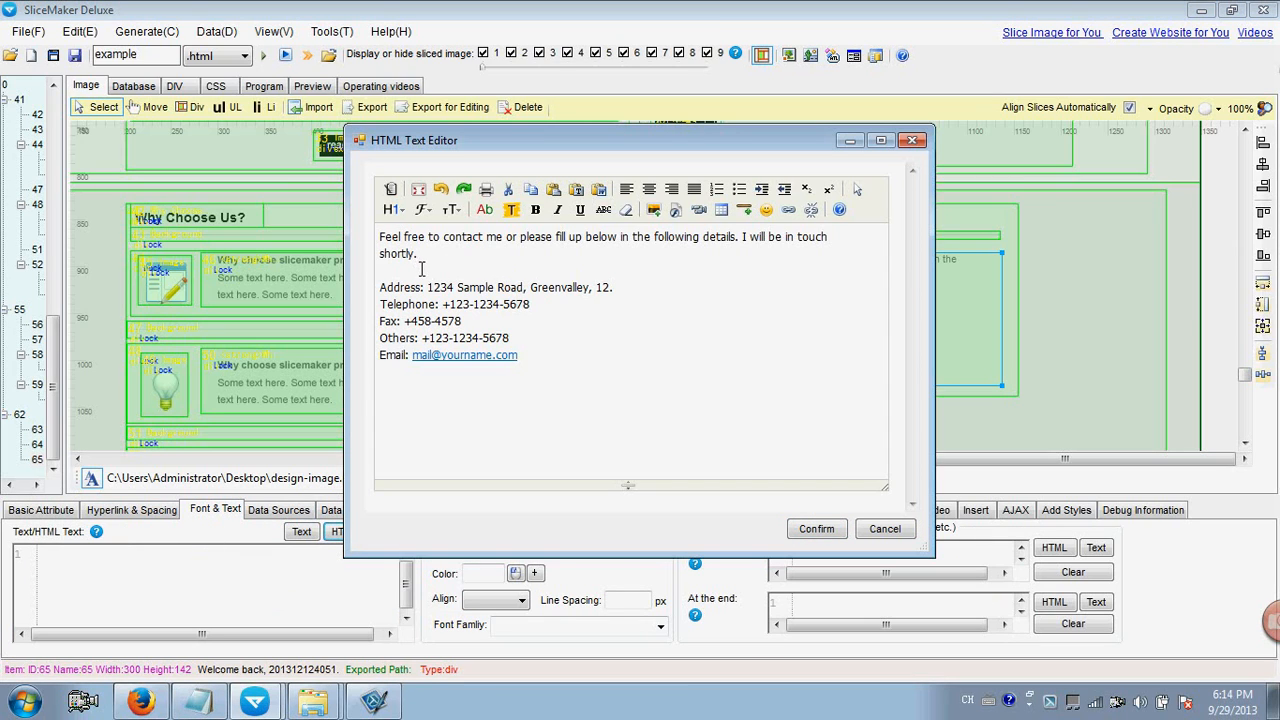
Bold the Address, Telephone, Fax, Others and Email labels in the contact text and confirm the HTML text.
{"action": "left_click_drag", "start_coordinate": [645, 143], "coordinate": [465, 162]}
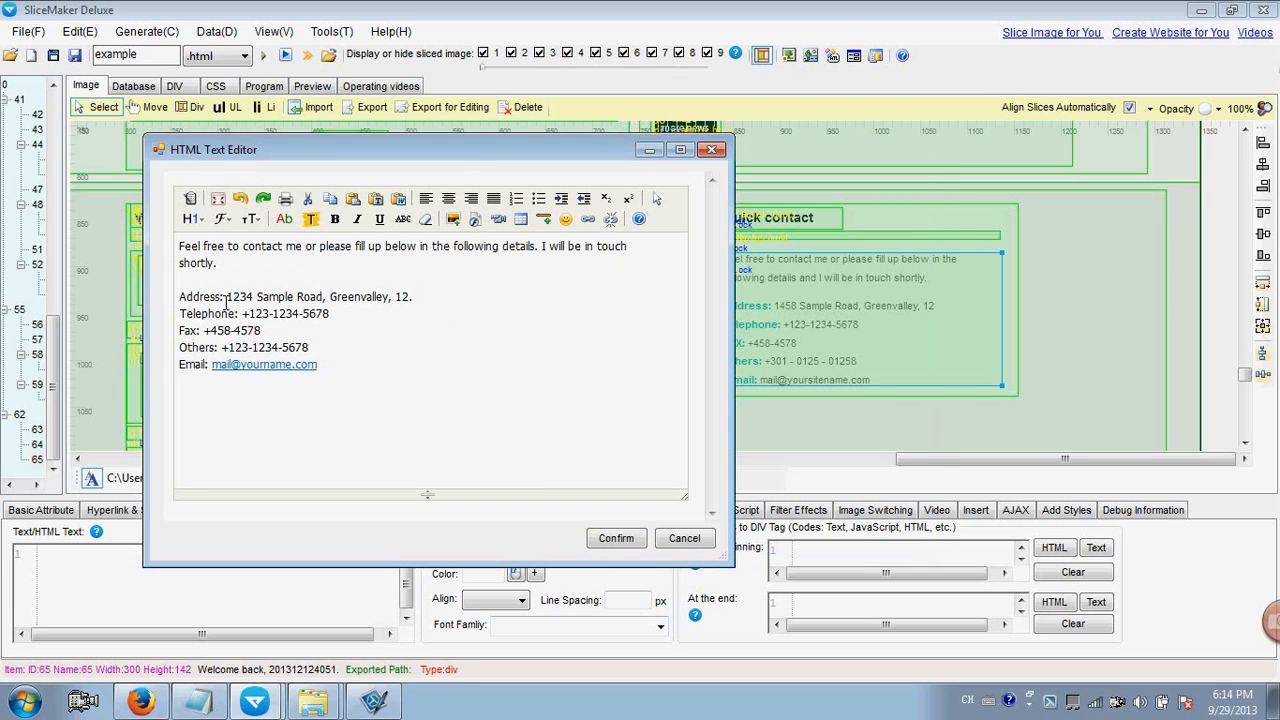
{"action": "left_click_drag", "start_coordinate": [224, 297], "coordinate": [330, 313]}
{"action": "left_click", "coordinate": [334, 219]}
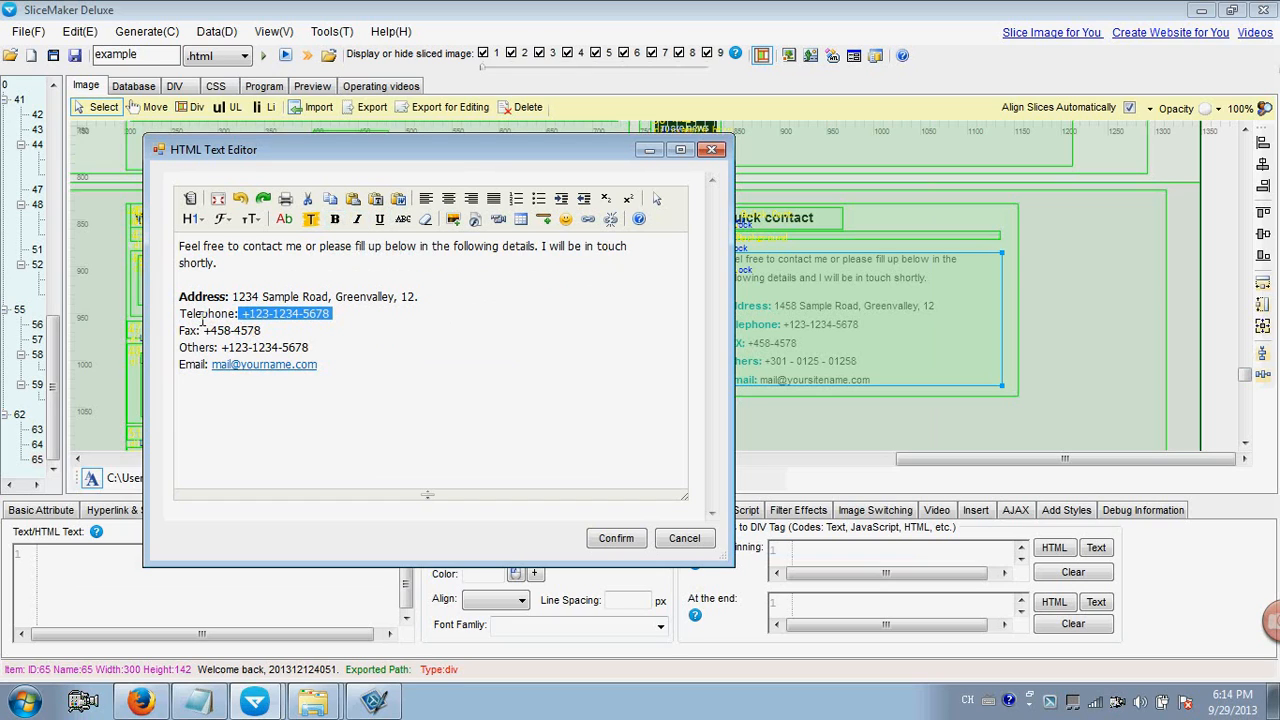
{"action": "left_click_drag", "start_coordinate": [179, 314], "coordinate": [238, 313]}
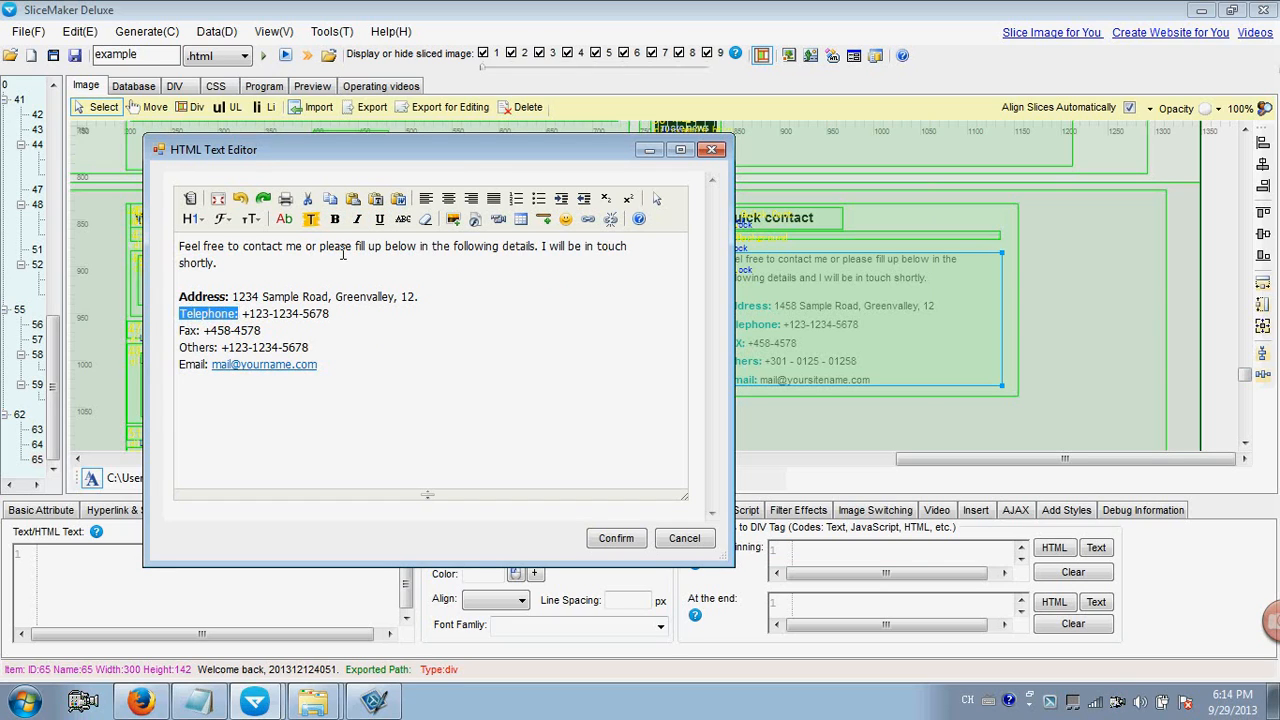
{"action": "left_click", "coordinate": [334, 219]}
{"action": "left_click", "coordinate": [185, 335]}
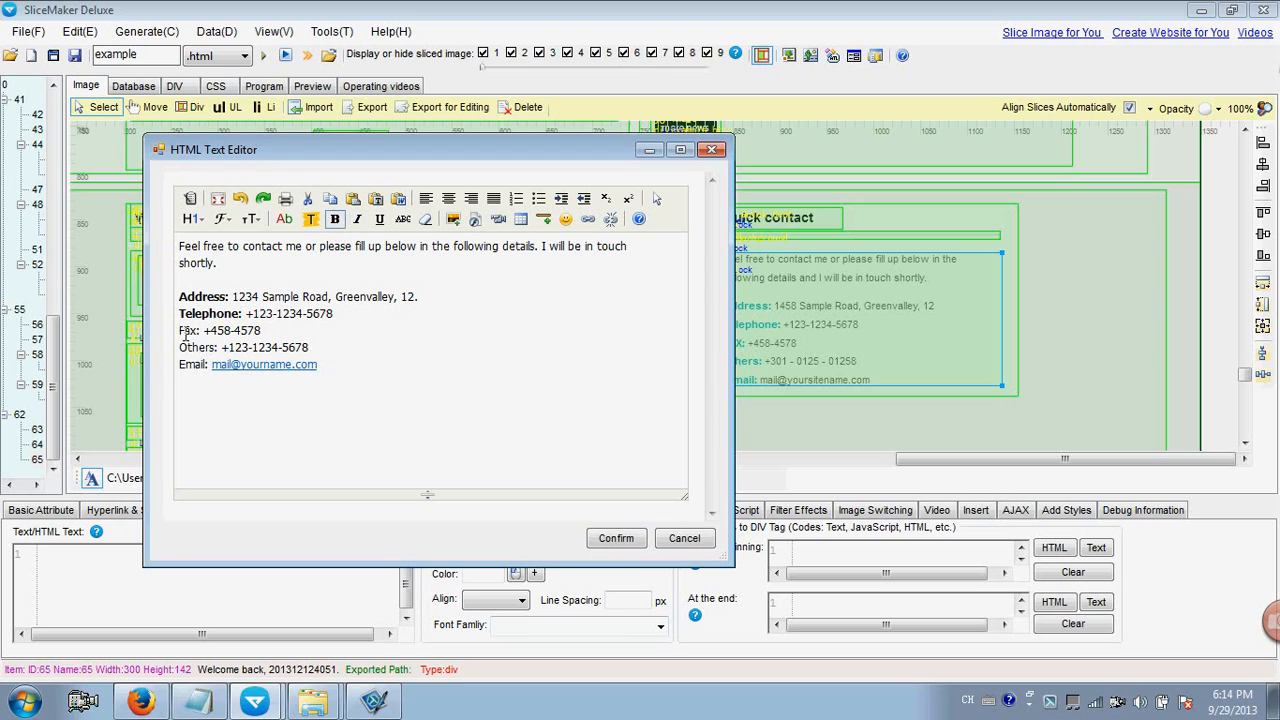
{"action": "left_click", "coordinate": [336, 219]}
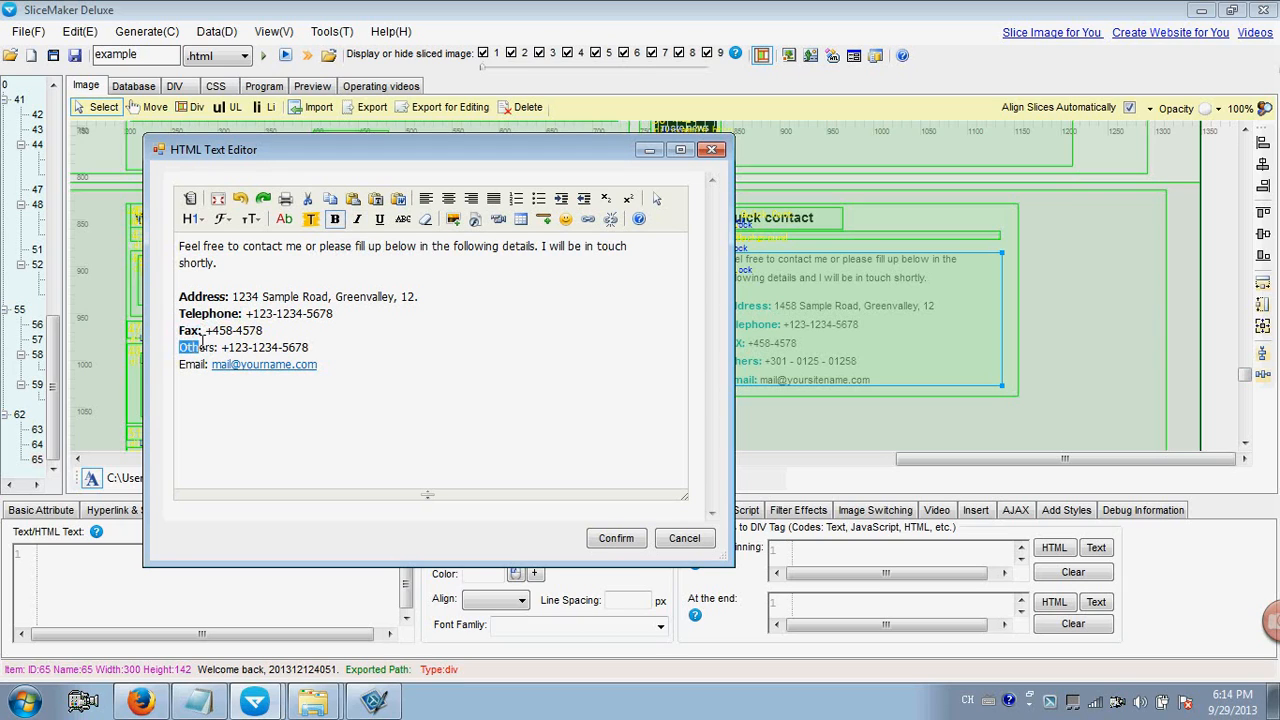
{"action": "left_click", "coordinate": [335, 219]}
{"action": "left_click_drag", "start_coordinate": [181, 364], "coordinate": [204, 364]}
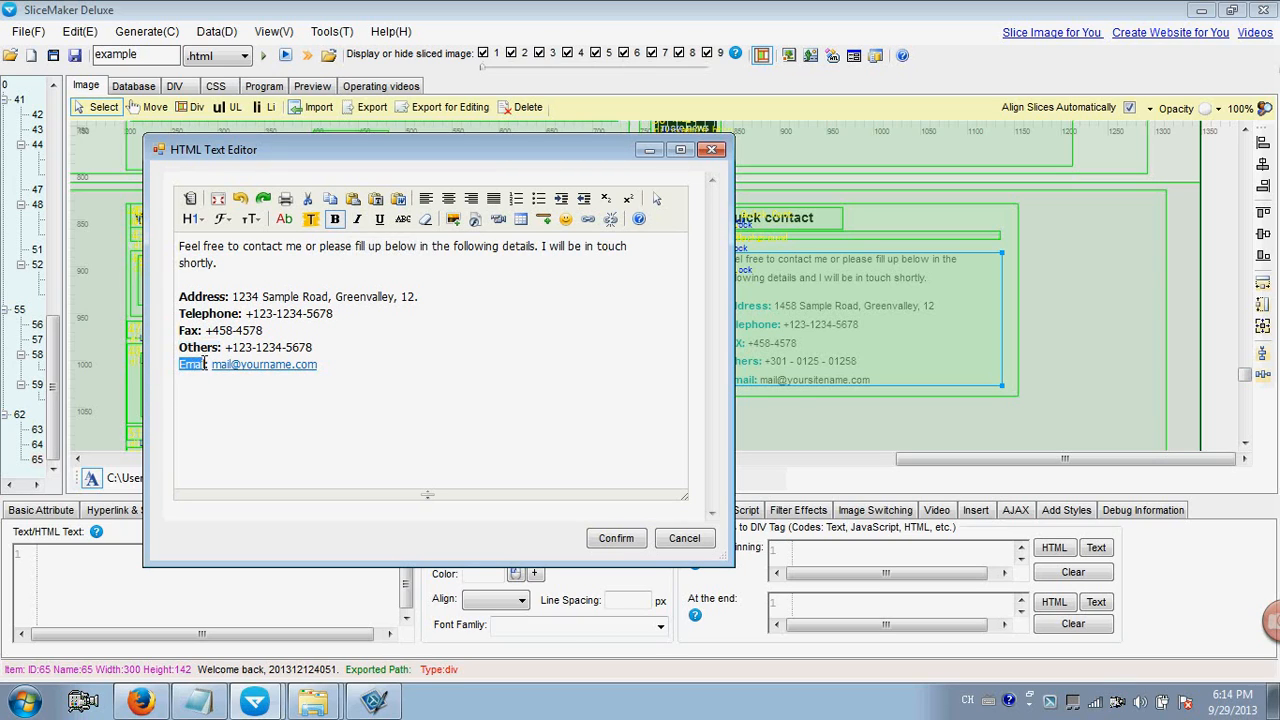
{"action": "left_click", "coordinate": [335, 219]}
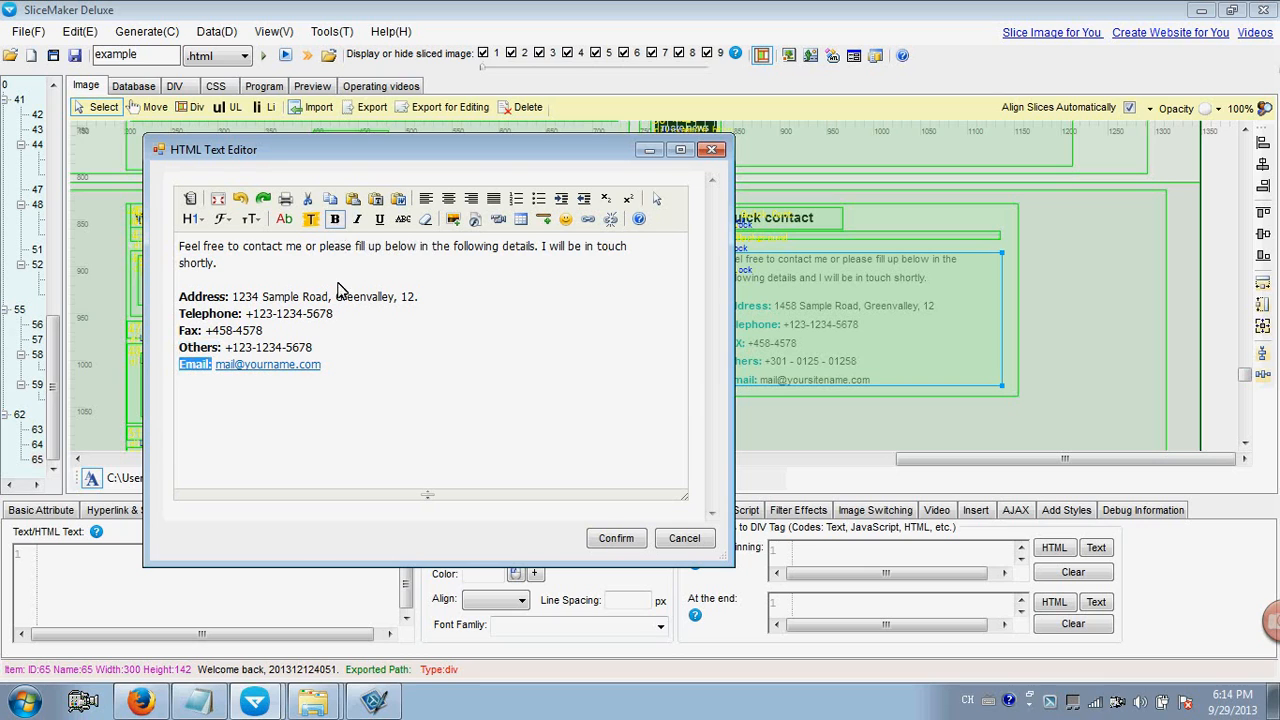
{"action": "left_click", "coordinate": [614, 538]}
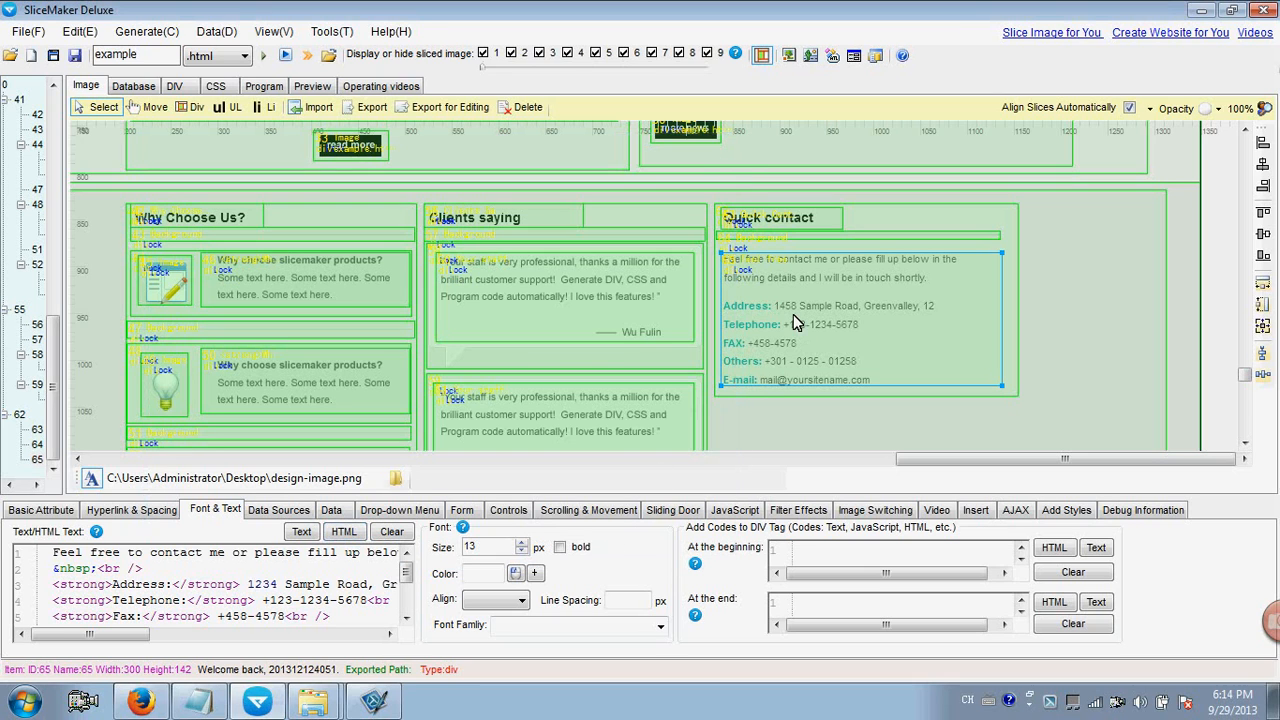
Give the contact details Div a muted teal text colour and the font family Arial, 'Times New Roman', Times, serif.
{"action": "left_click", "coordinate": [515, 573]}
{"action": "left_click", "coordinate": [650, 283]}
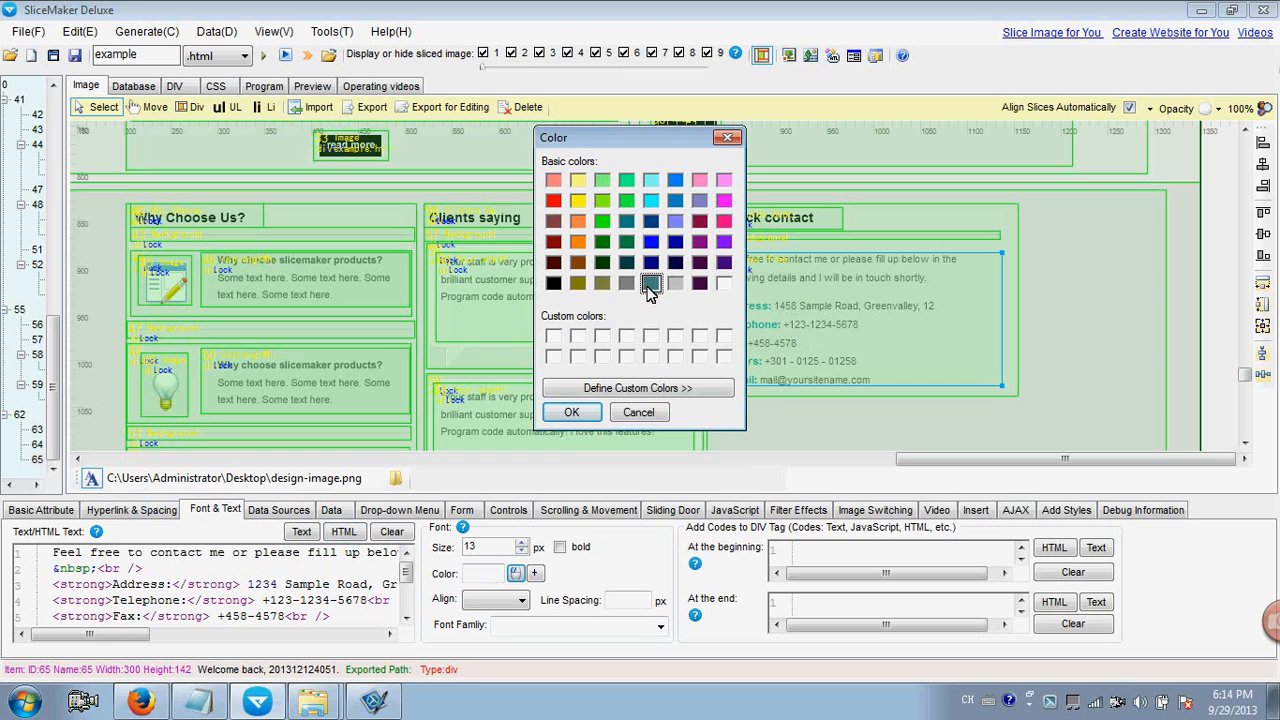
{"action": "left_click", "coordinate": [571, 412]}
{"action": "left_click", "coordinate": [662, 626]}
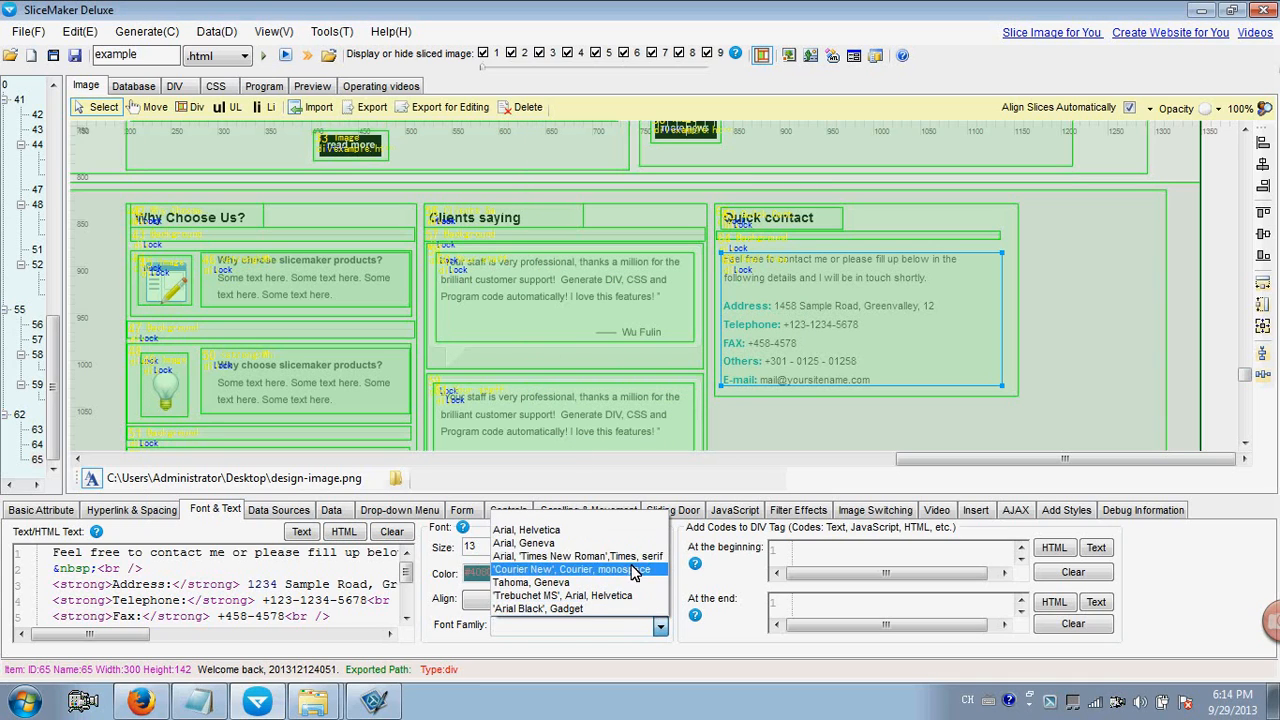
{"action": "left_click", "coordinate": [562, 569]}
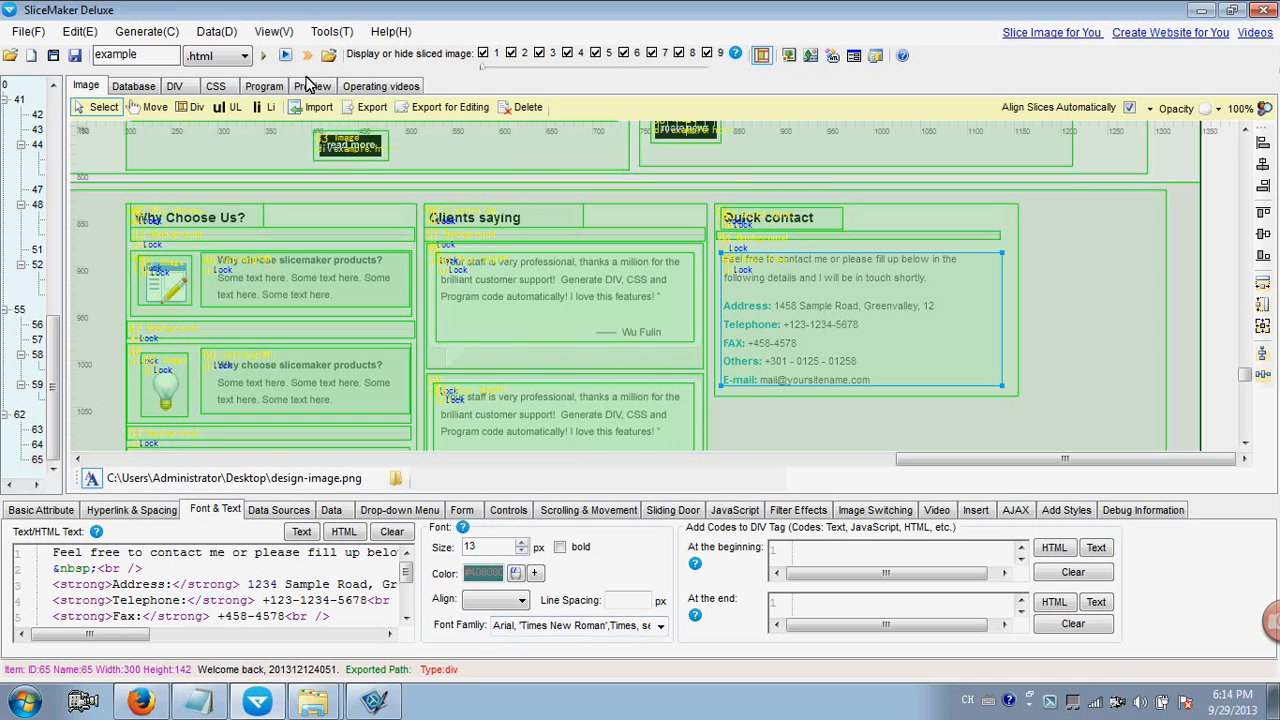
Generate the page and export its images, CSS, HTML and JavaScript files to the example folder on the desktop.
{"action": "left_click", "coordinate": [263, 55]}
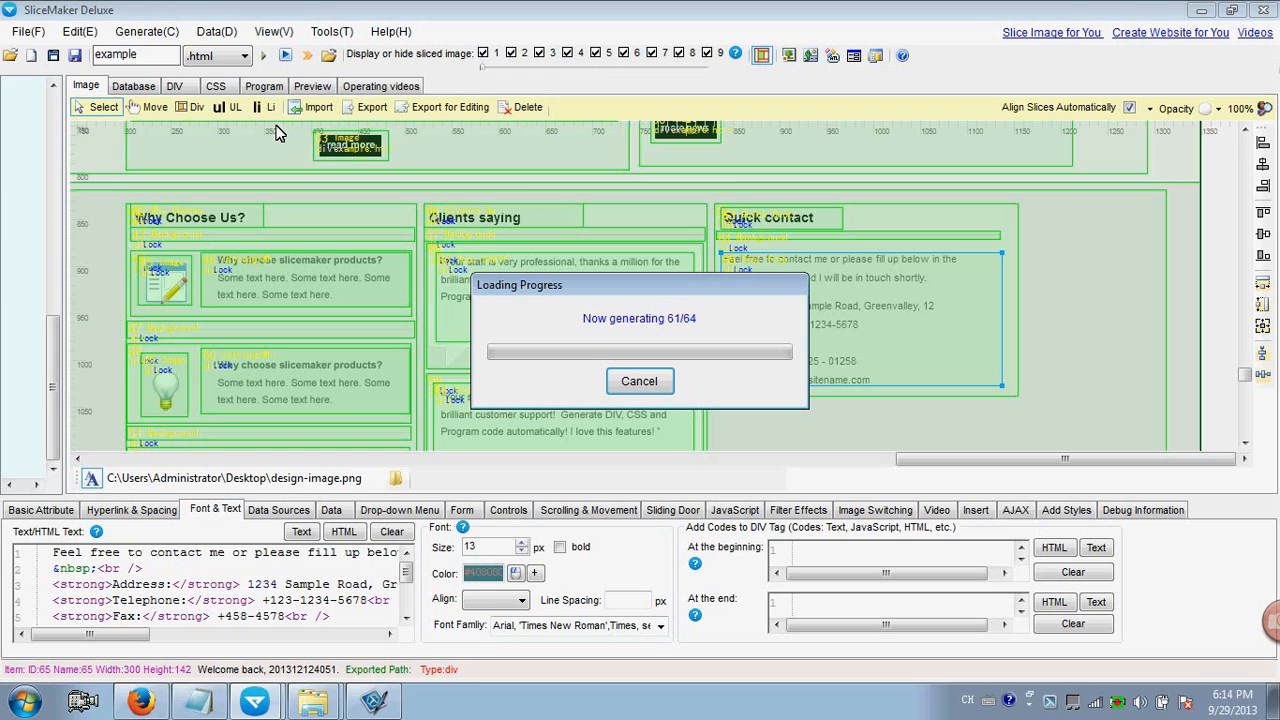
{"action": "left_click", "coordinate": [718, 414]}
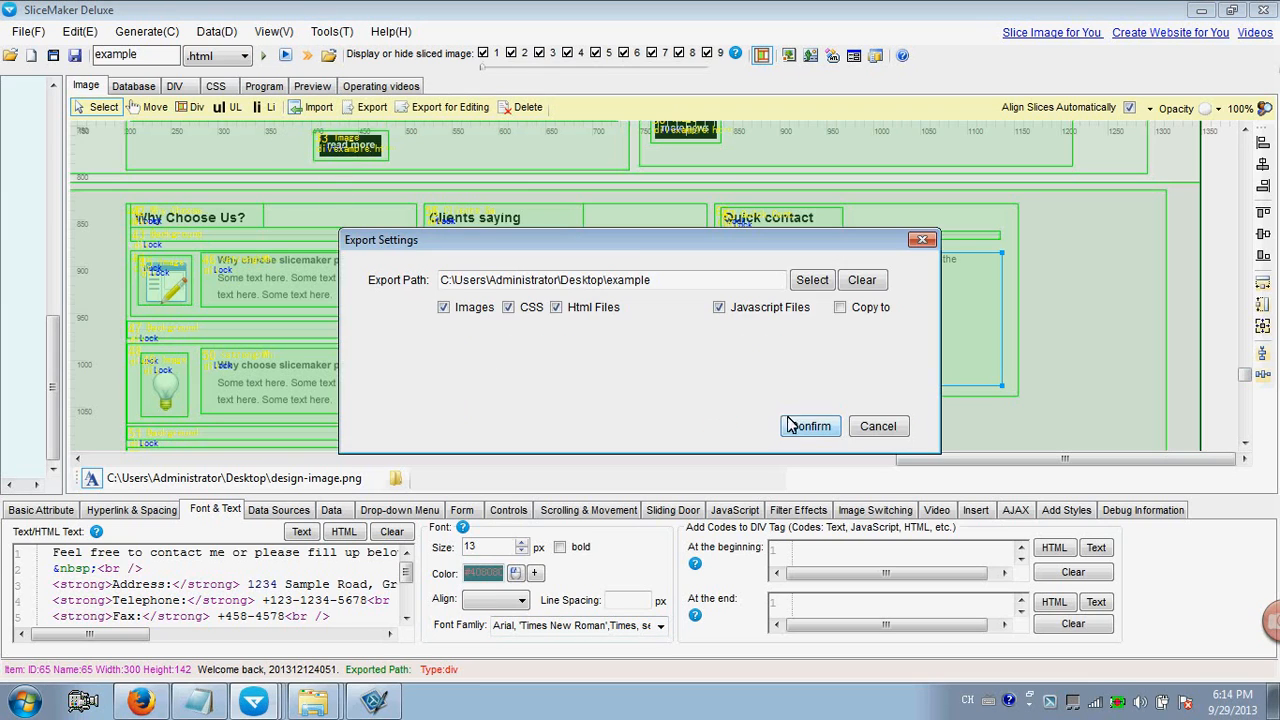
{"action": "left_click", "coordinate": [792, 426]}
{"action": "left_click", "coordinate": [733, 416]}
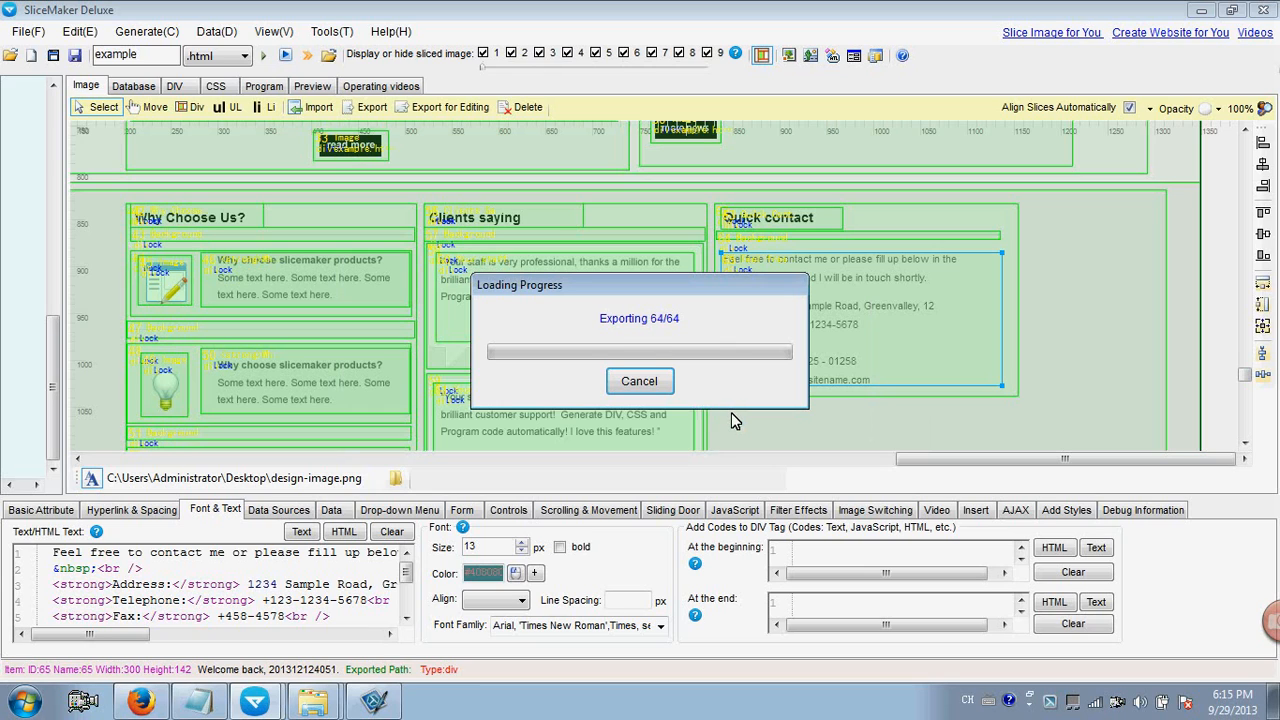
{"action": "left_click", "coordinate": [738, 397]}
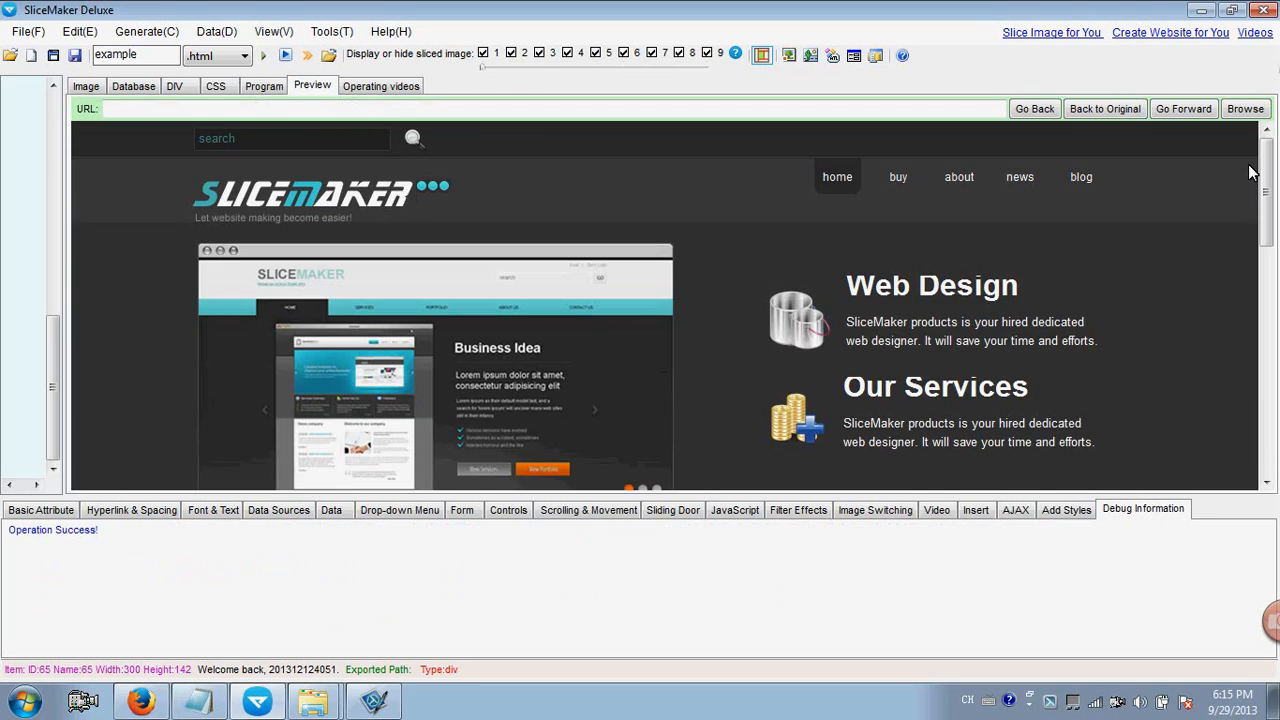
Examine the Quick Contact paragraph and contact details in the built-in page preview.
{"action": "left_click_drag", "start_coordinate": [1266, 166], "coordinate": [1230, 388]}
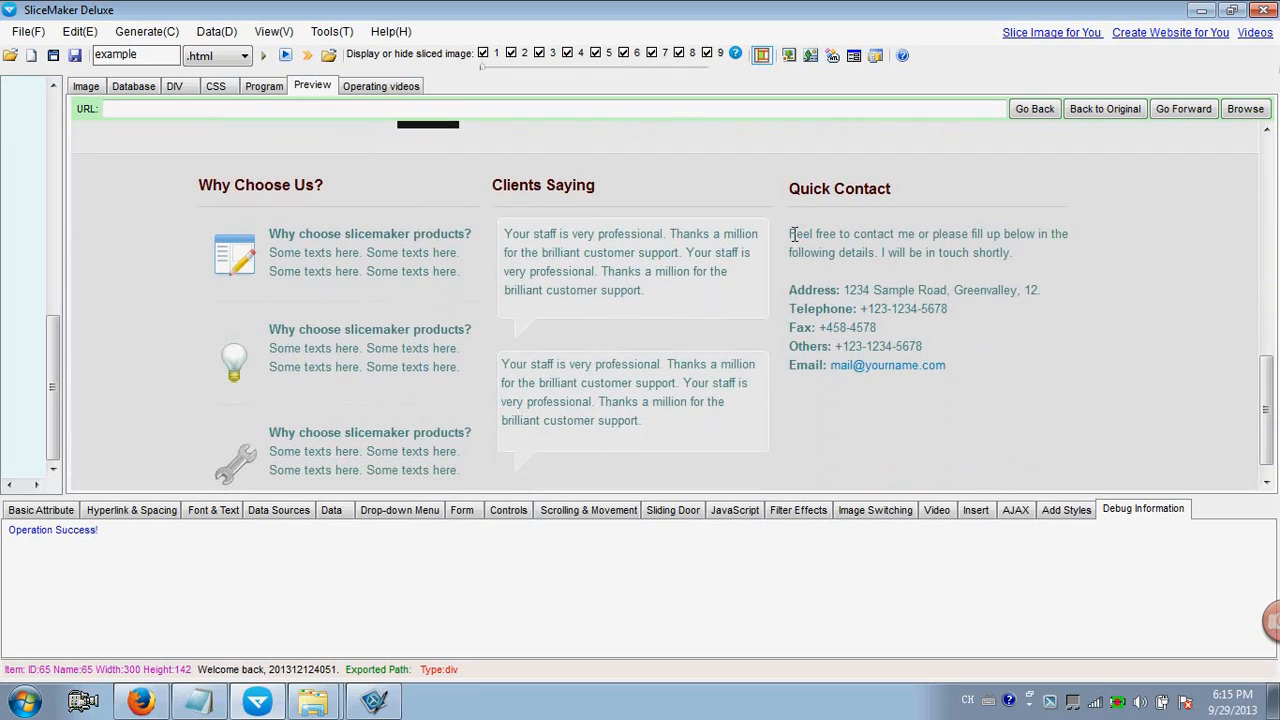
{"action": "left_click_drag", "start_coordinate": [793, 234], "coordinate": [1040, 292]}
{"action": "left_click", "coordinate": [900, 318]}
{"action": "left_click_drag", "start_coordinate": [790, 304], "coordinate": [826, 328]}
{"action": "left_click", "coordinate": [888, 334]}
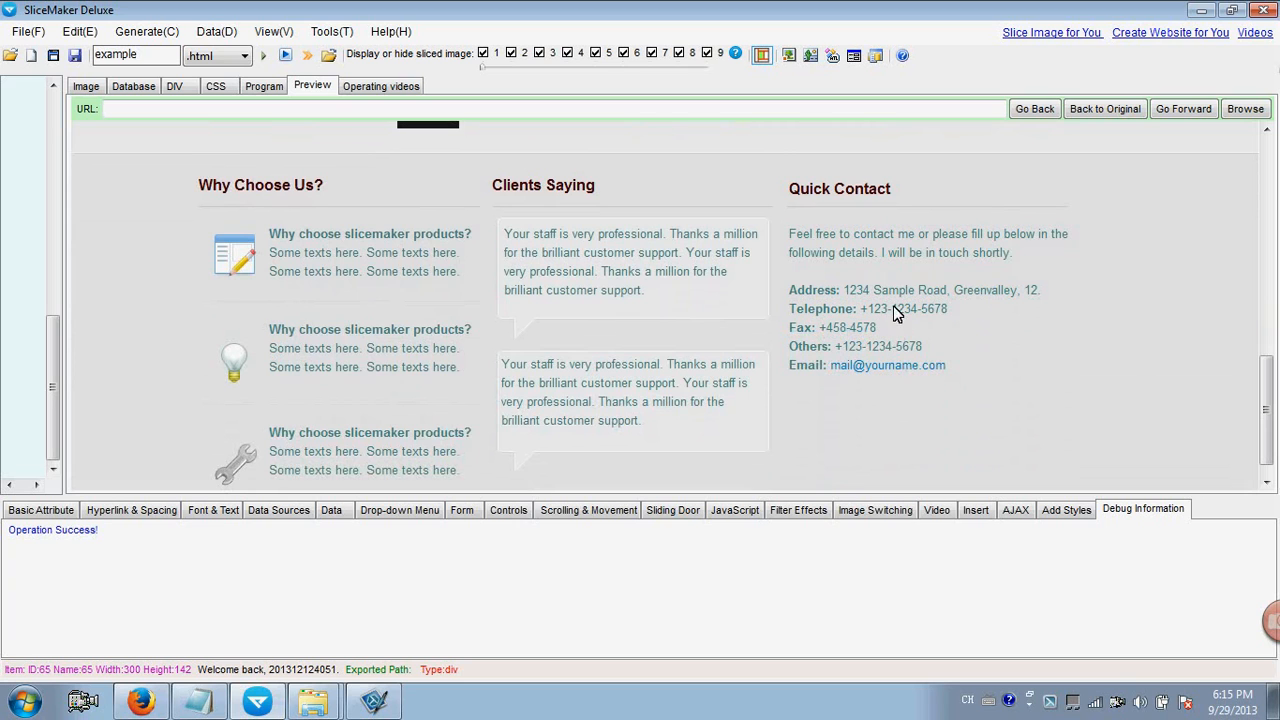
Switch to Firefox, reload example.html and examine the Quick Contact heading, paragraph and contact details.
{"action": "left_click", "coordinate": [150, 704]}
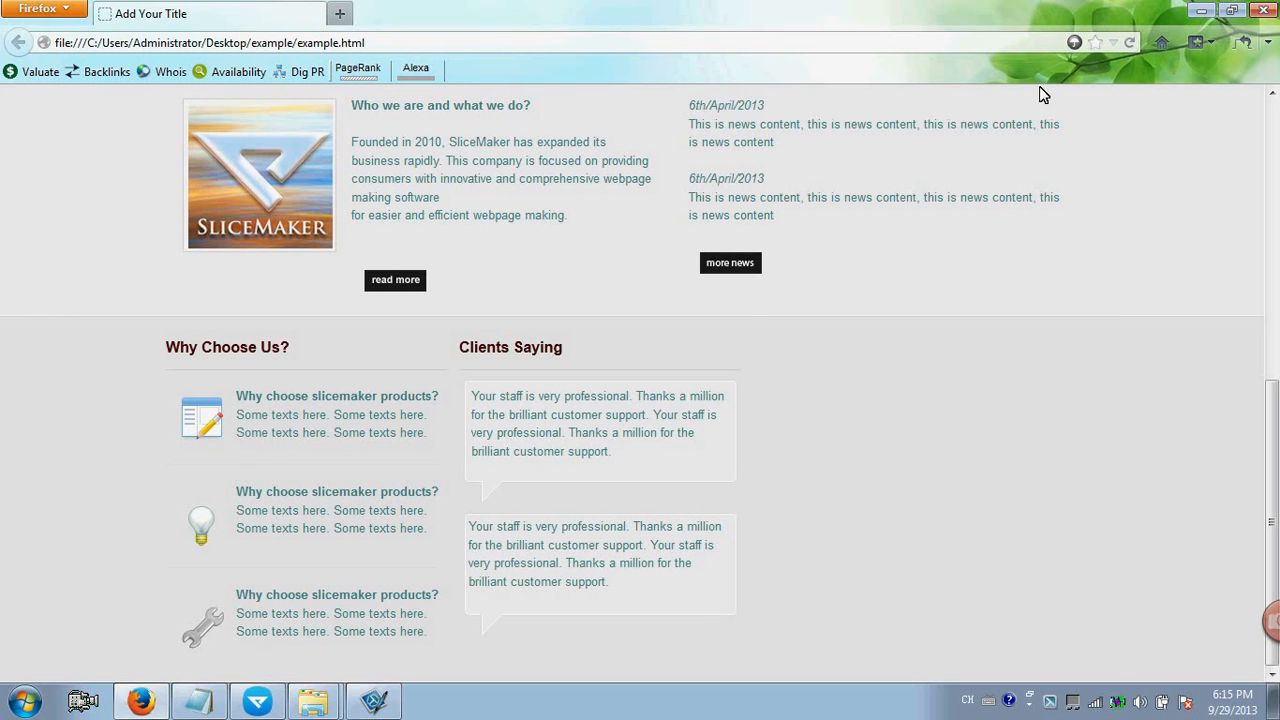
{"action": "left_click", "coordinate": [1128, 41]}
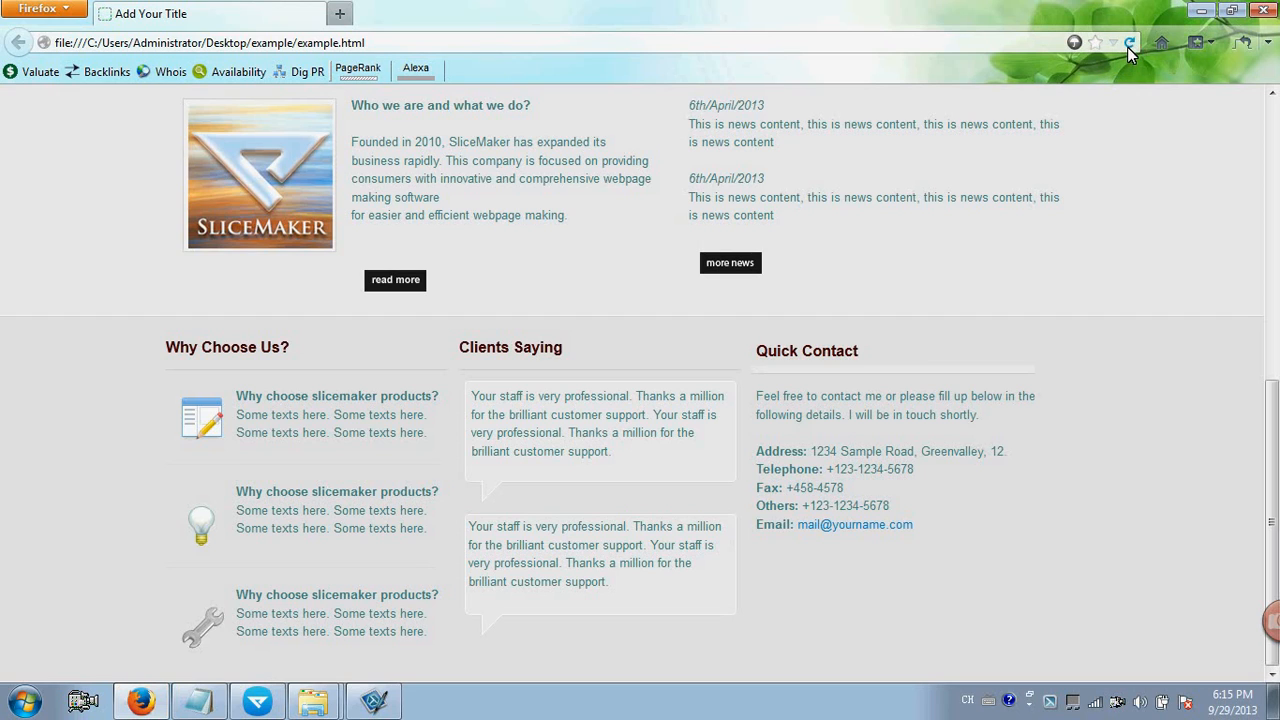
{"action": "left_click", "coordinate": [1128, 44]}
{"action": "left_click_drag", "start_coordinate": [758, 349], "coordinate": [896, 342]}
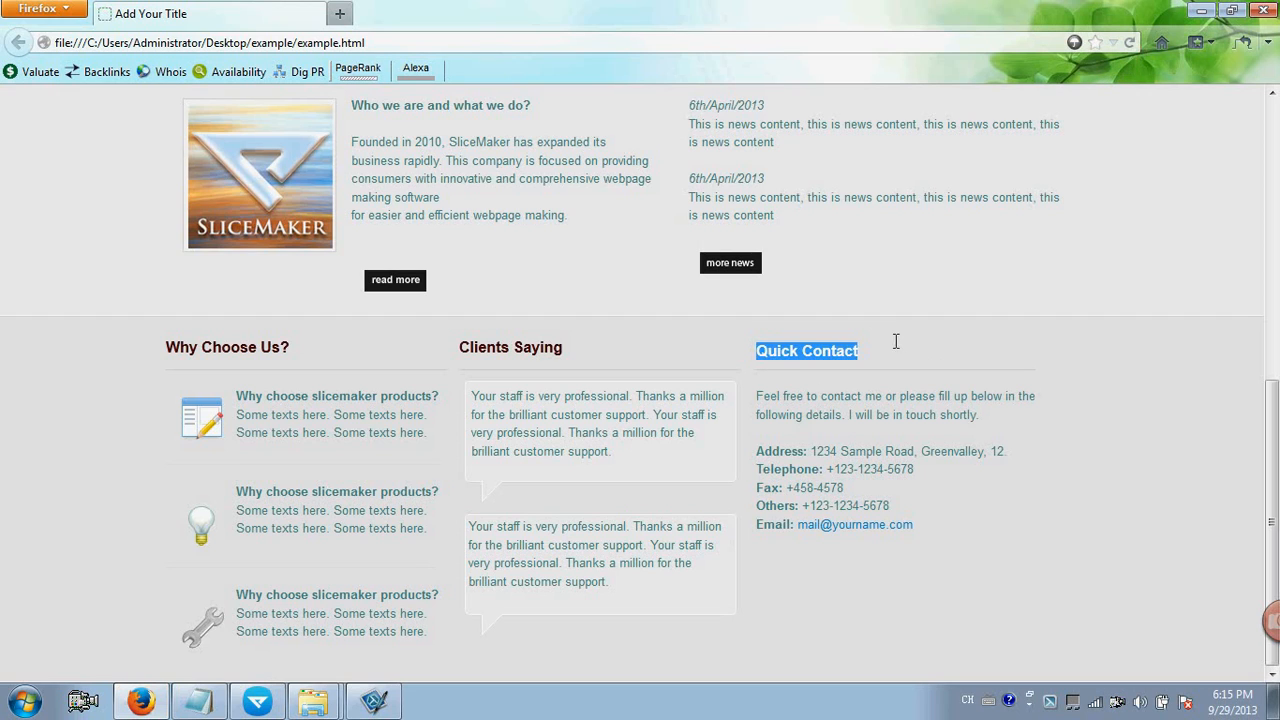
{"action": "left_click_drag", "start_coordinate": [758, 396], "coordinate": [997, 420]}
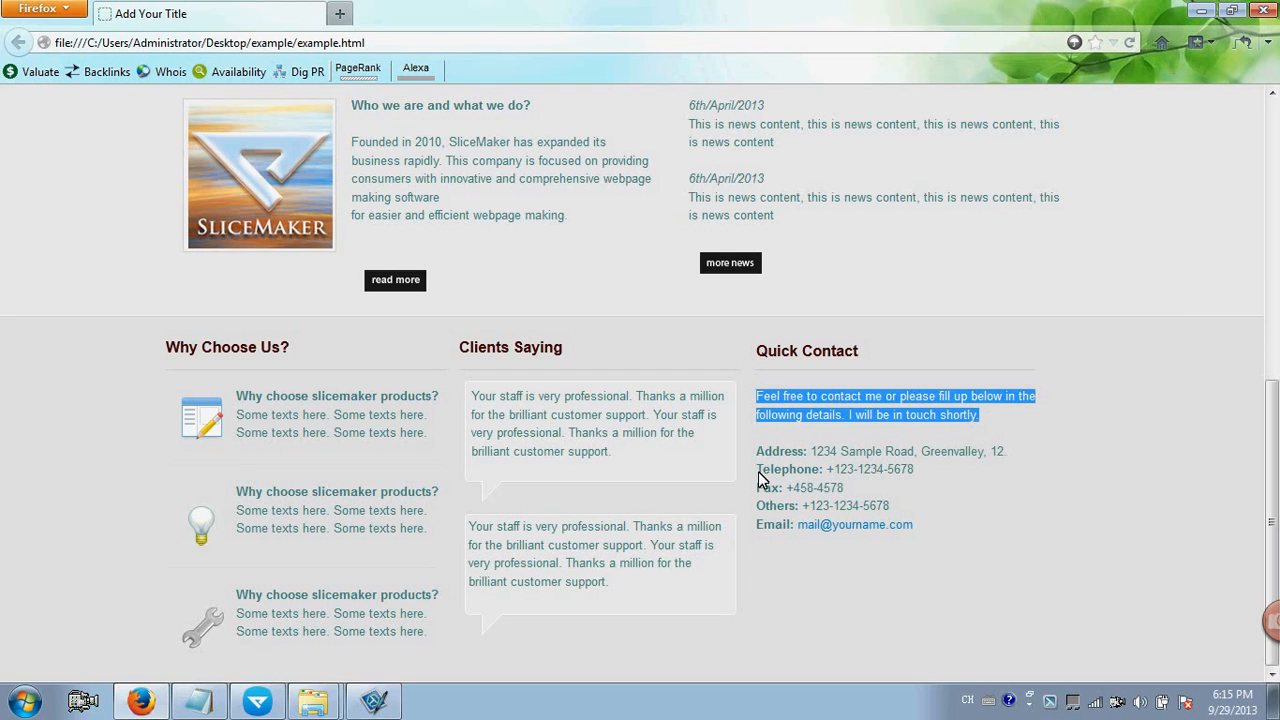
{"action": "left_click_drag", "start_coordinate": [758, 451], "coordinate": [966, 537]}
{"action": "left_click", "coordinate": [857, 520]}
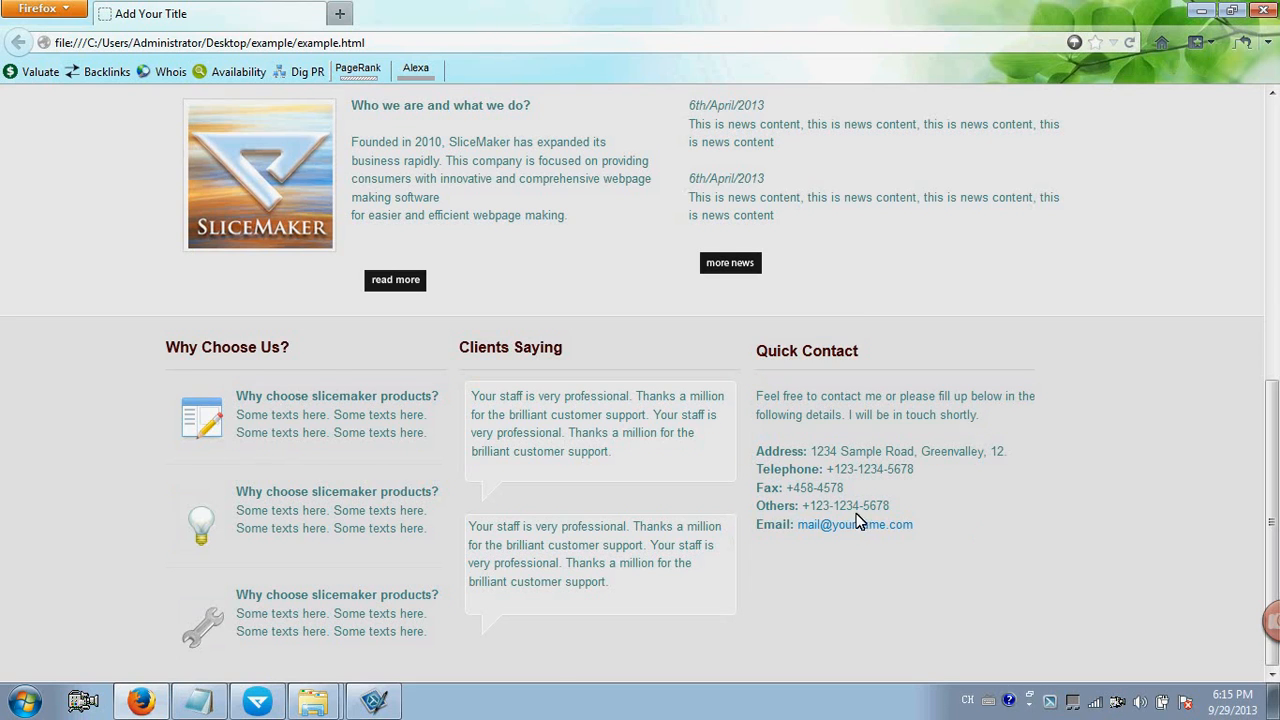
{"action": "left_click_drag", "start_coordinate": [818, 453], "coordinate": [1006, 452]}
{"action": "left_click_drag", "start_coordinate": [856, 463], "coordinate": [948, 478]}
{"action": "left_click", "coordinate": [948, 480]}
{"action": "mouse_move", "coordinate": [374, 700]}
Return to SliceMaker Deluxe and draw a Div about 1348 by 102 px over the dark footer band of the design image.
{"action": "left_click", "coordinate": [305, 628]}
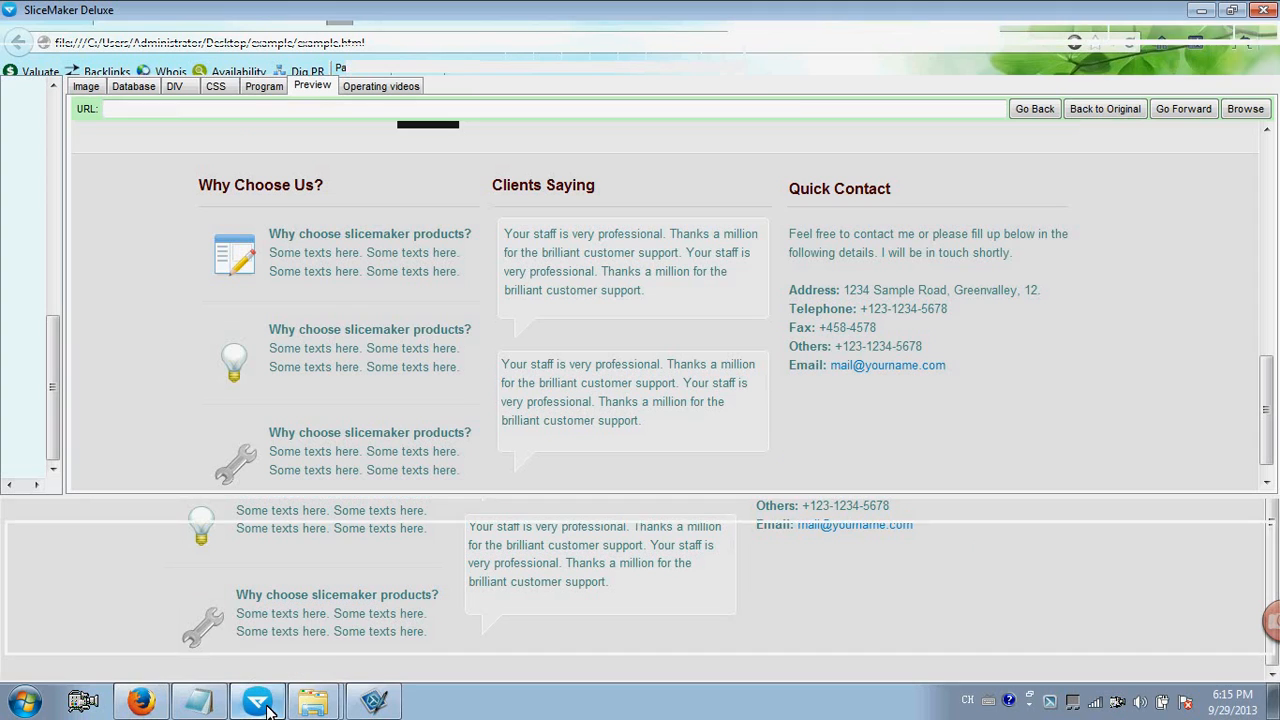
{"action": "left_click", "coordinate": [84, 86]}
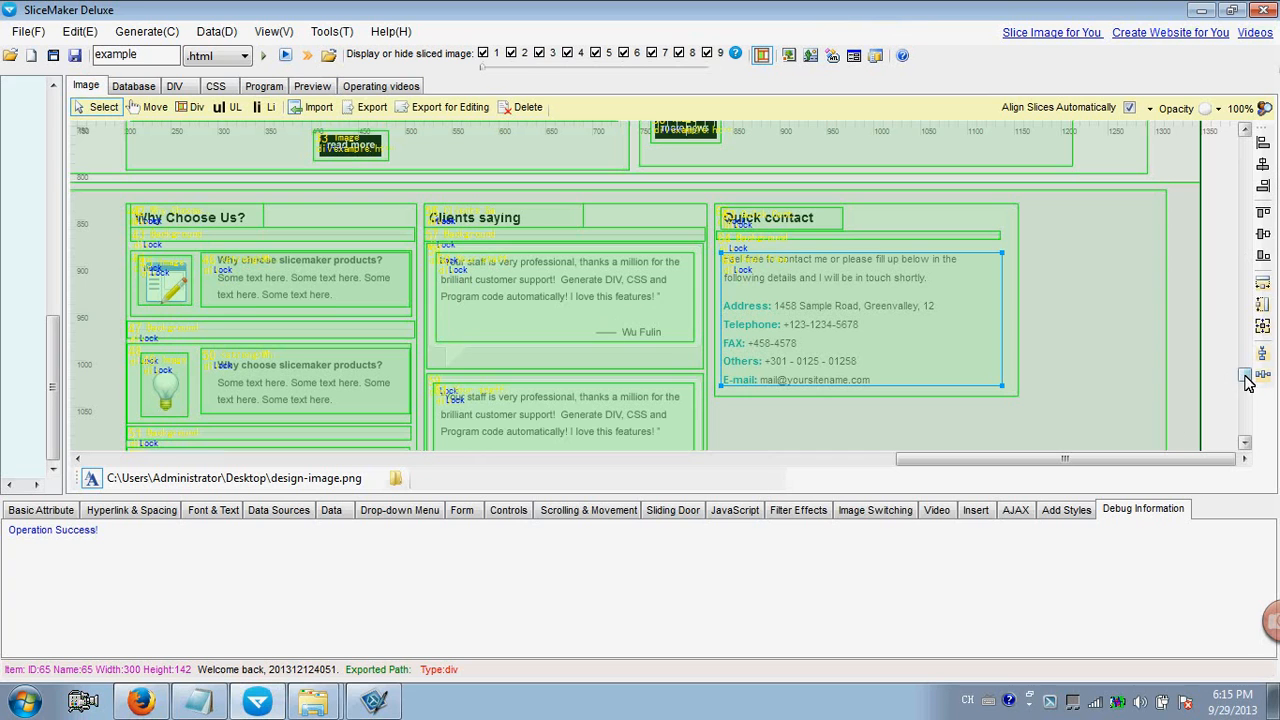
{"action": "scroll", "coordinate": [1233, 376], "scroll_direction": "down", "scroll_amount": 5}
{"action": "left_click_drag", "start_coordinate": [1043, 460], "coordinate": [322, 460]}
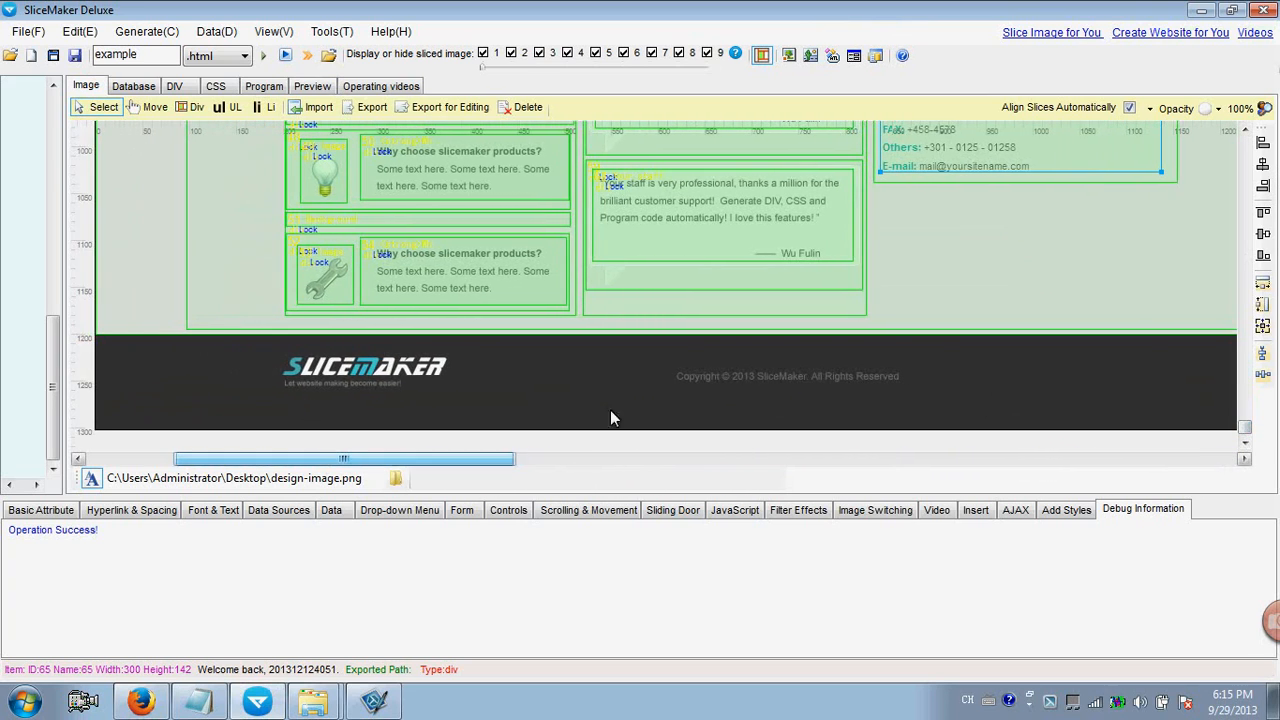
{"action": "left_click", "coordinate": [1240, 113]}
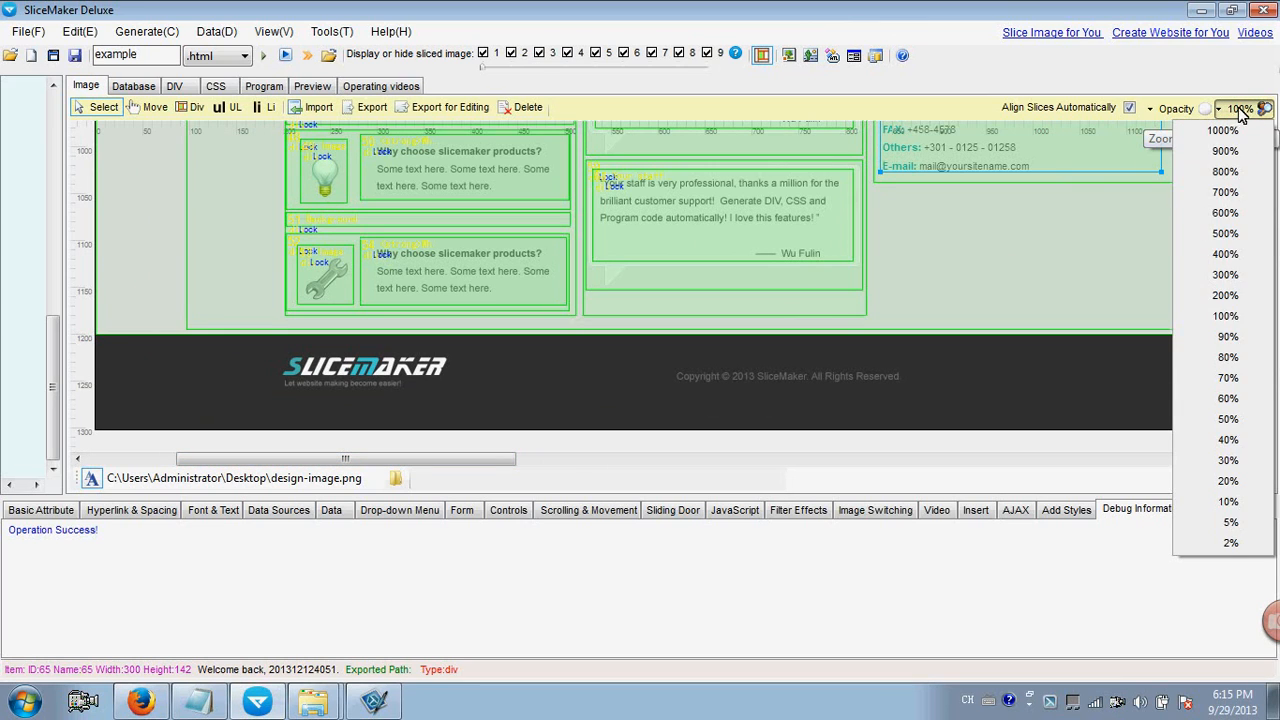
{"action": "left_click", "coordinate": [1236, 392]}
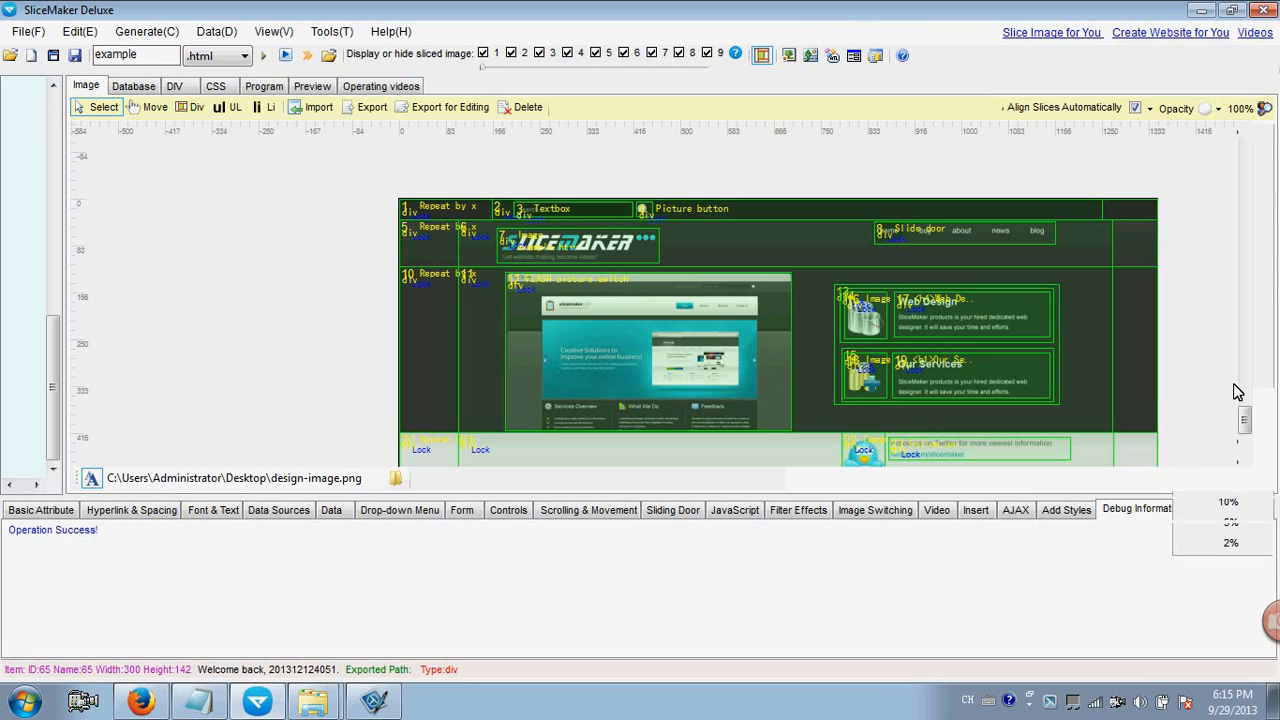
{"action": "left_click", "coordinate": [152, 107]}
{"action": "left_click_drag", "start_coordinate": [804, 316], "coordinate": [561, 70]}
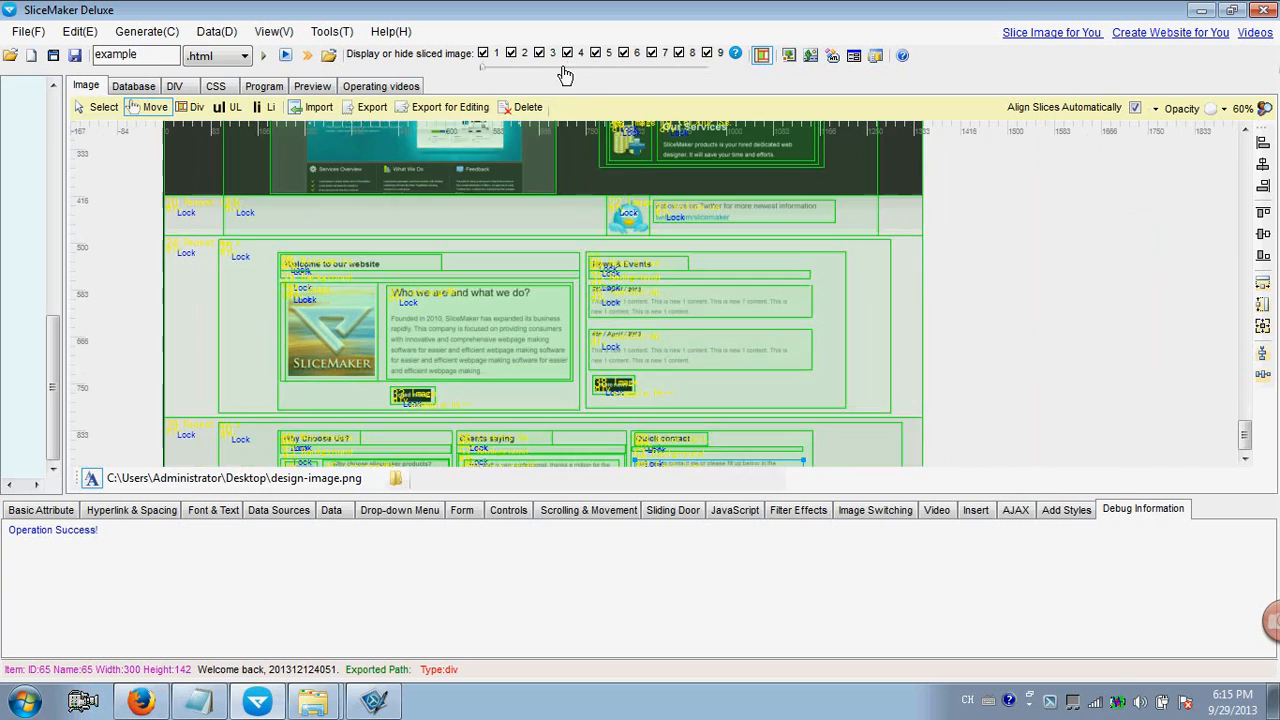
{"action": "left_click_drag", "start_coordinate": [537, 380], "coordinate": [591, 186]}
{"action": "scroll", "coordinate": [591, 400], "scroll_direction": "down", "scroll_amount": 2}
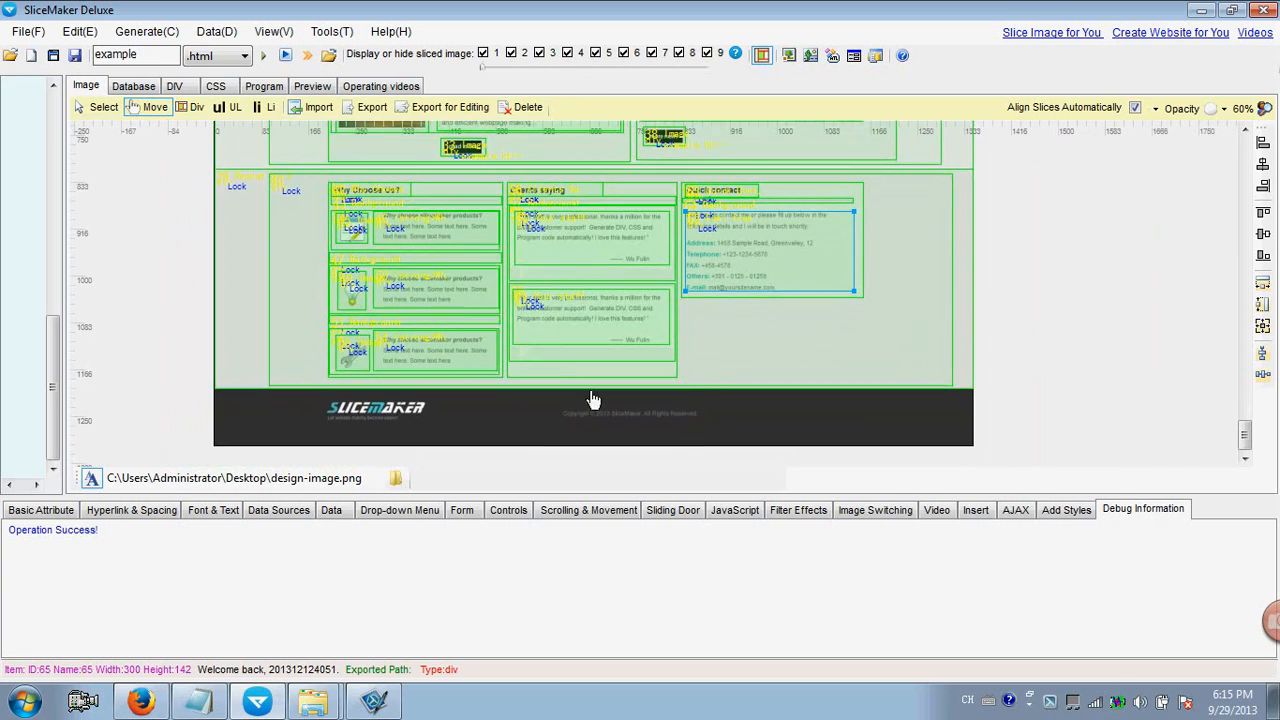
{"action": "left_click_drag", "start_coordinate": [738, 362], "coordinate": [680, 309]}
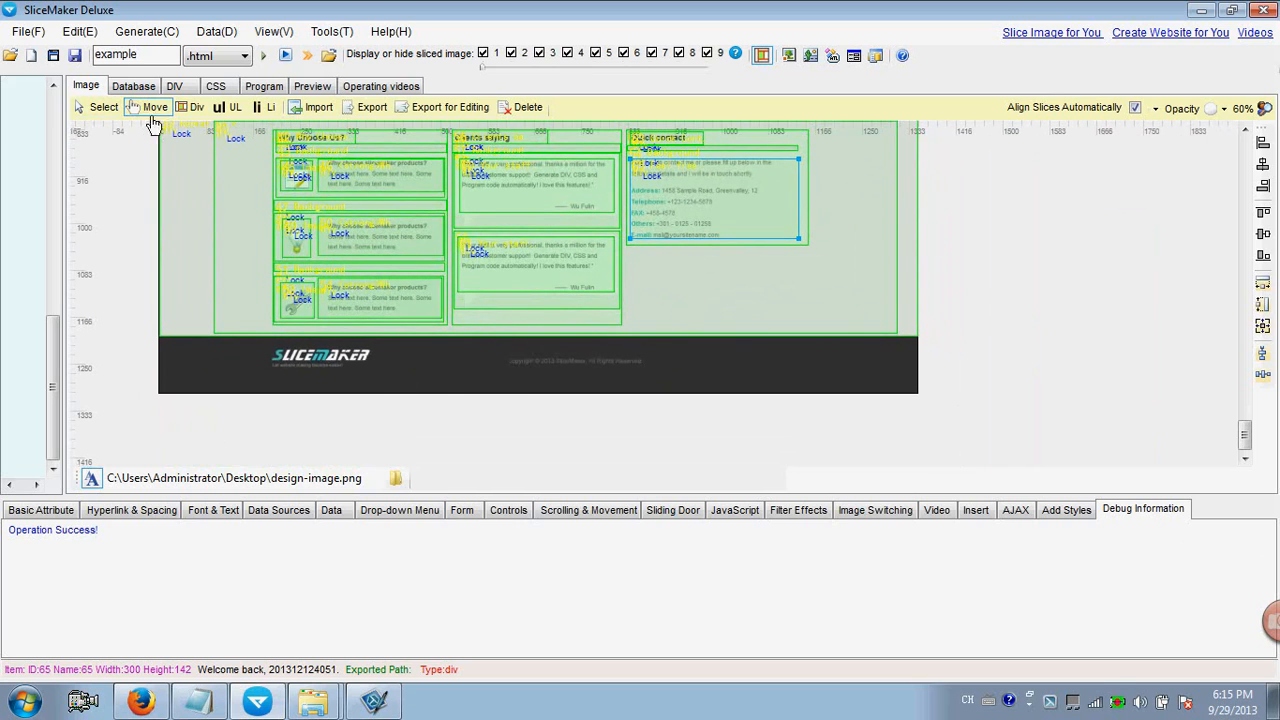
{"action": "left_click", "coordinate": [196, 108]}
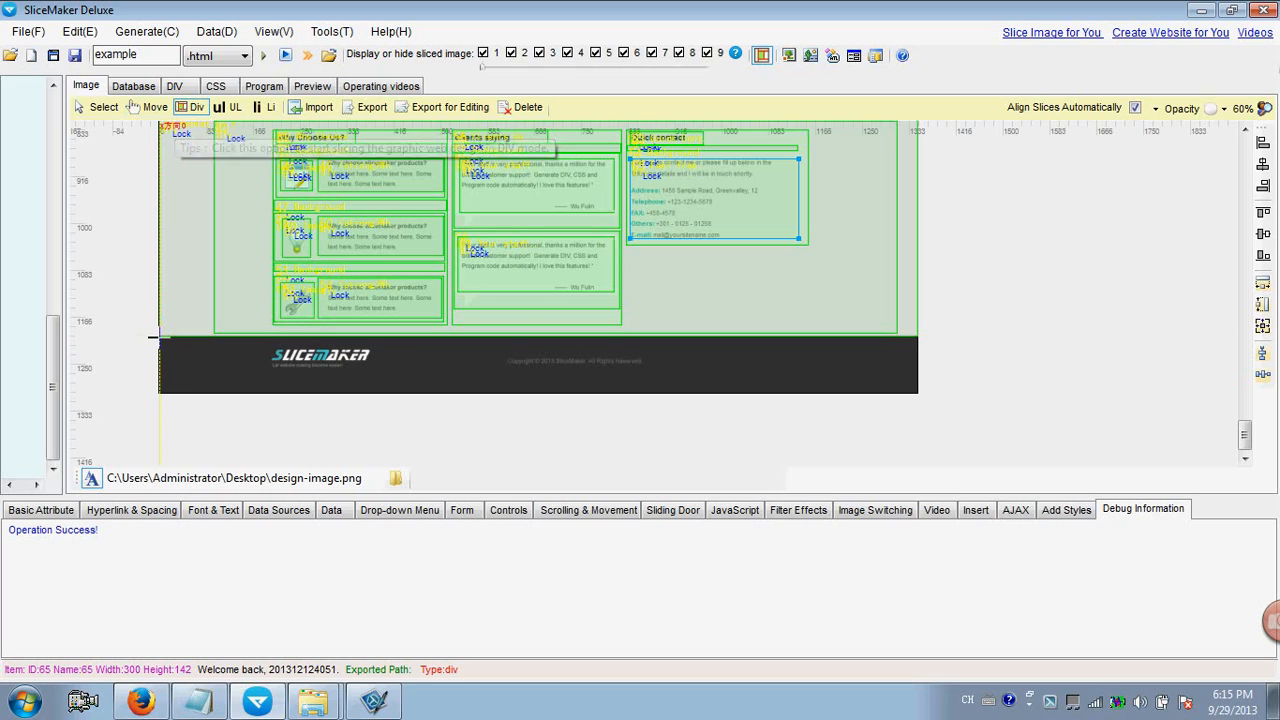
{"action": "left_click_drag", "start_coordinate": [182, 345], "coordinate": [895, 441]}
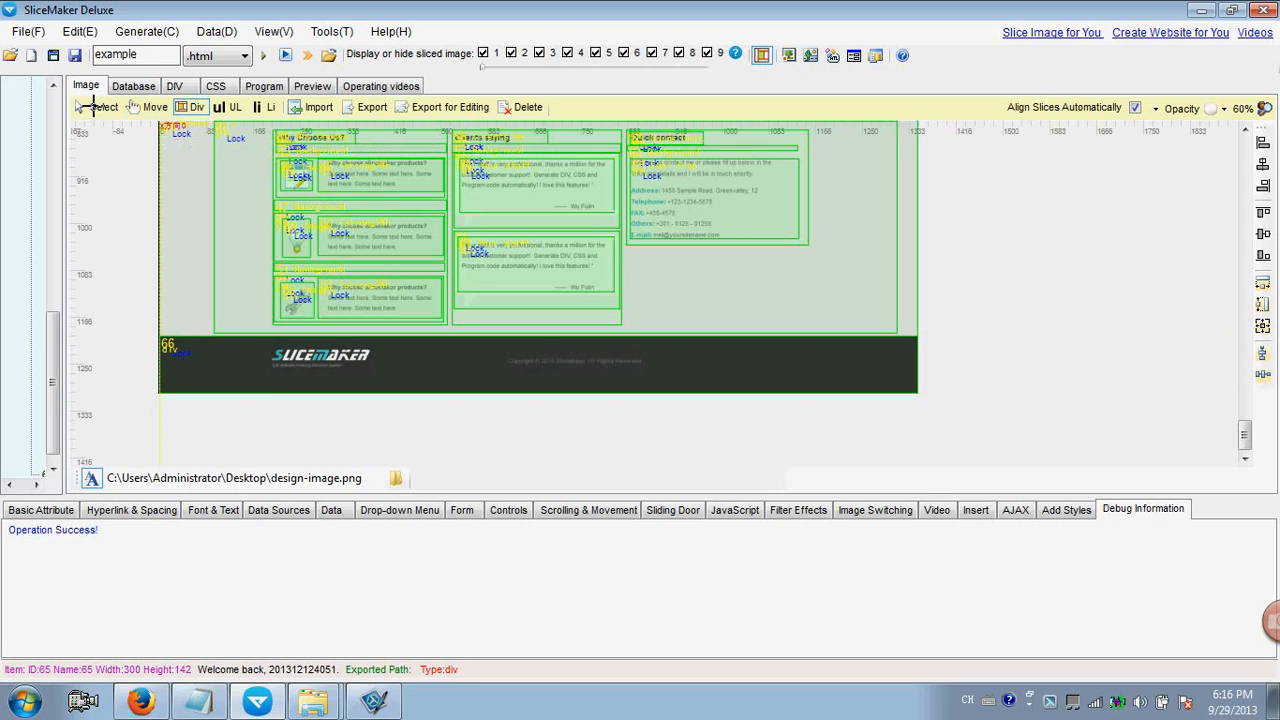
Give the footer band's Div a horizontally repeating background and a width of 100%.
{"action": "left_click", "coordinate": [97, 107]}
{"action": "left_click", "coordinate": [160, 368]}
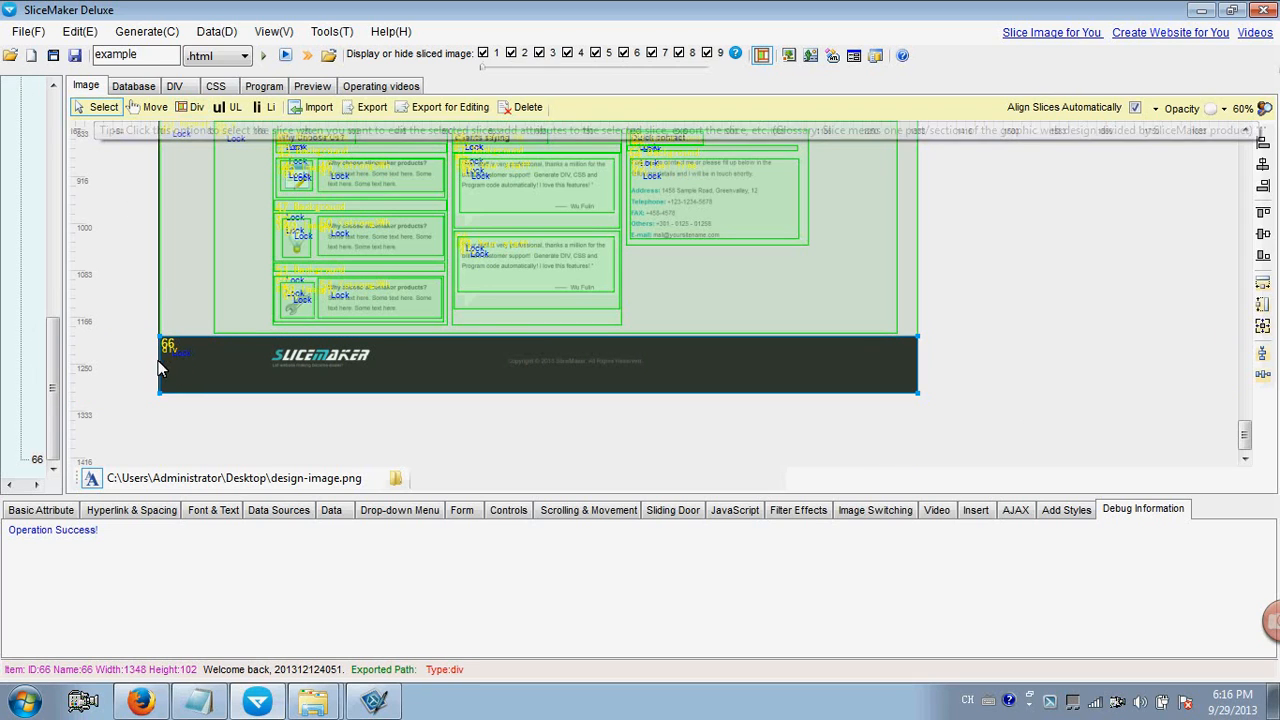
{"action": "left_click", "coordinate": [158, 360]}
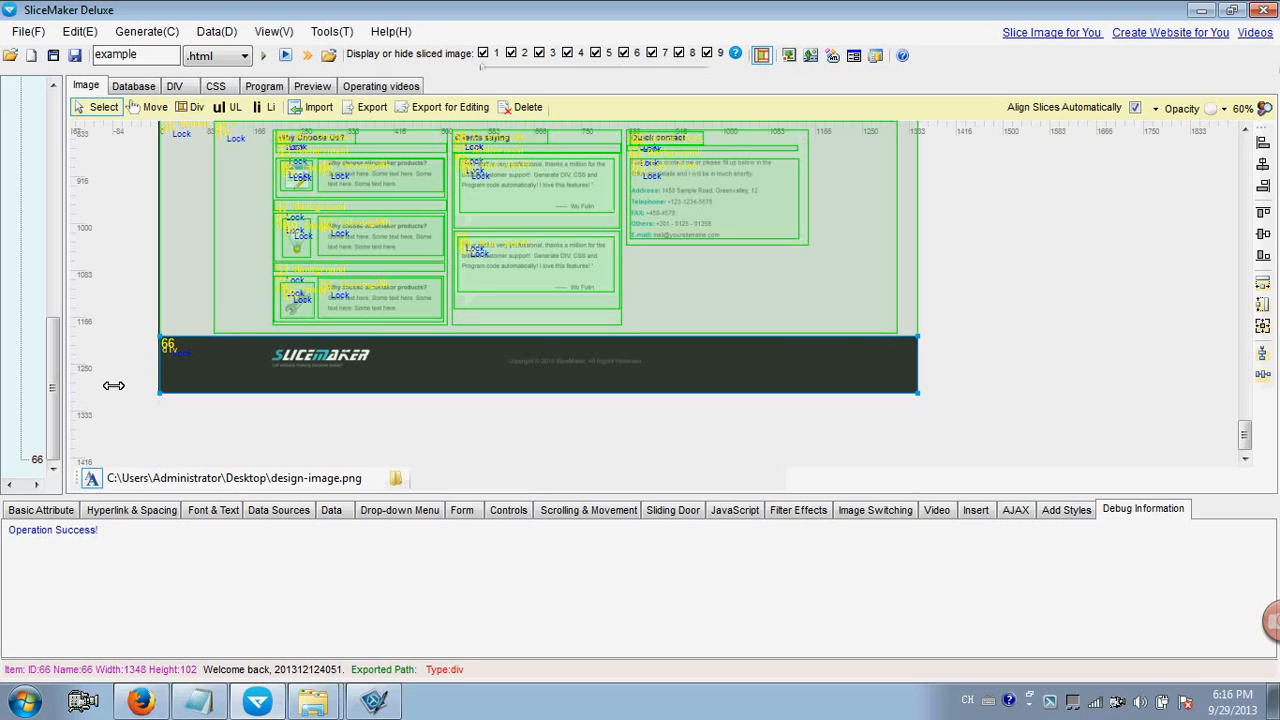
{"action": "left_click", "coordinate": [40, 509]}
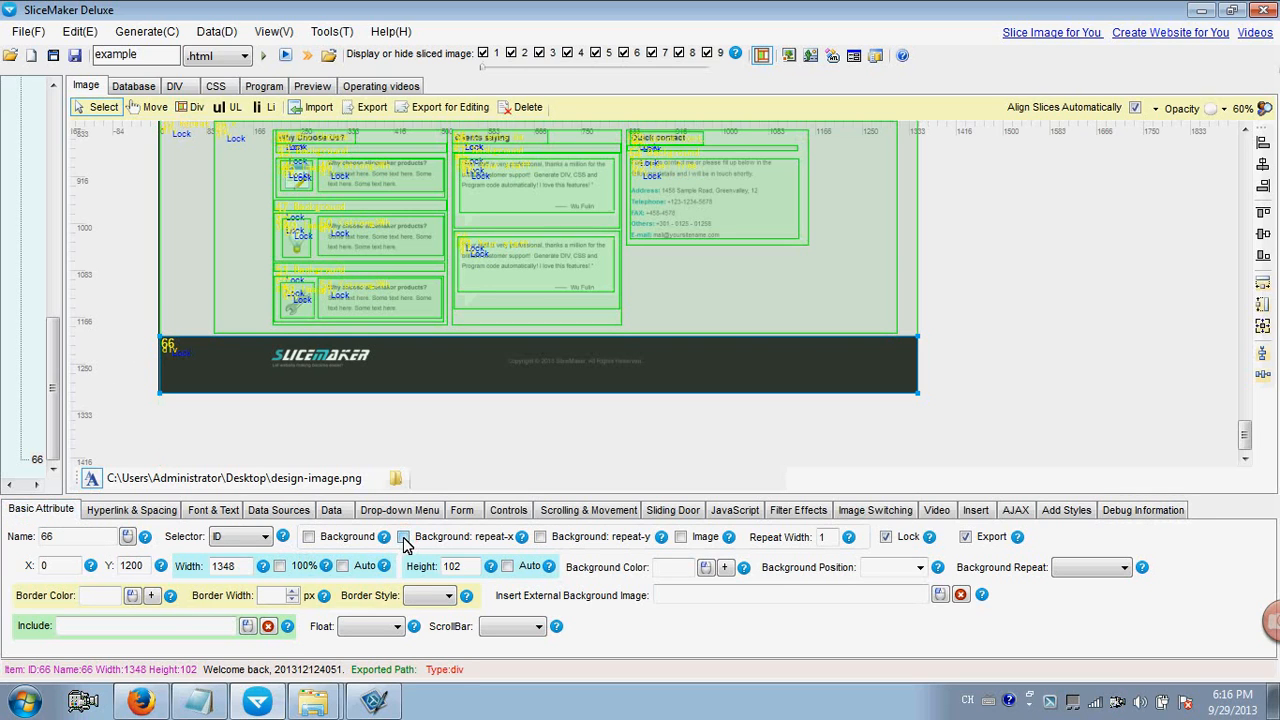
{"action": "left_click", "coordinate": [404, 537]}
{"action": "left_click", "coordinate": [280, 566]}
Generate the page with the footer background and export its files.
{"action": "left_click", "coordinate": [265, 56]}
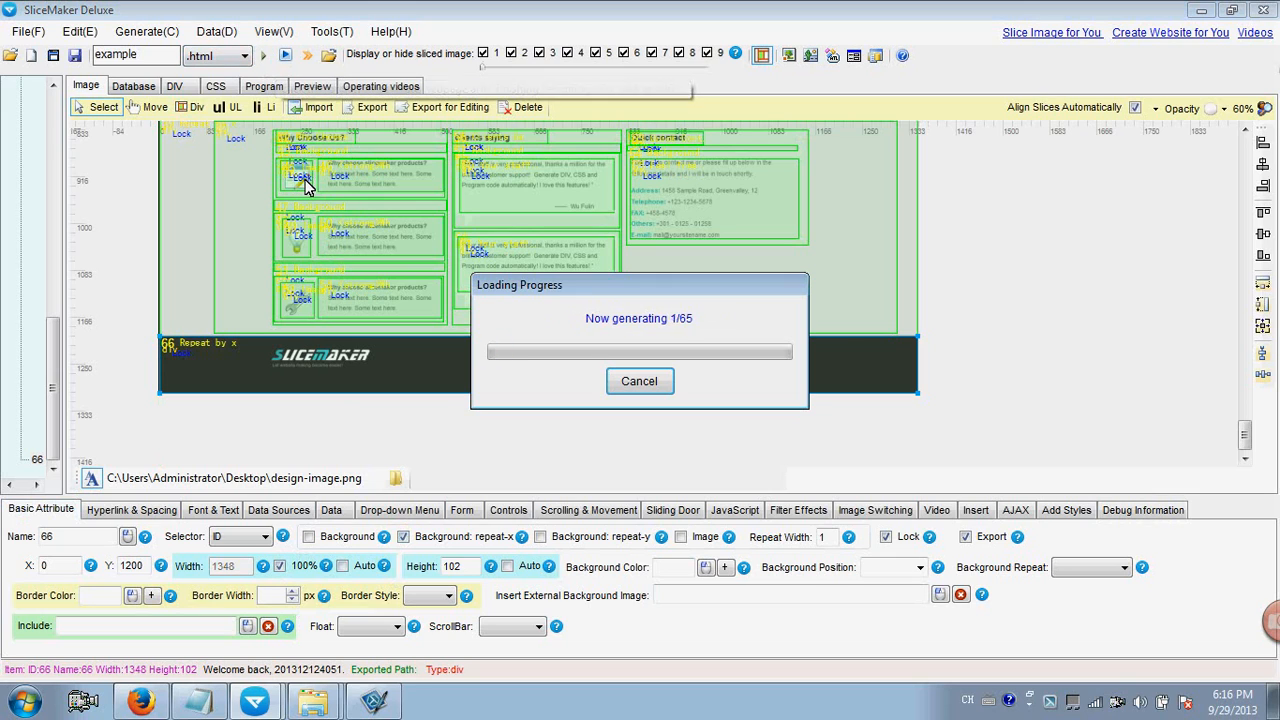
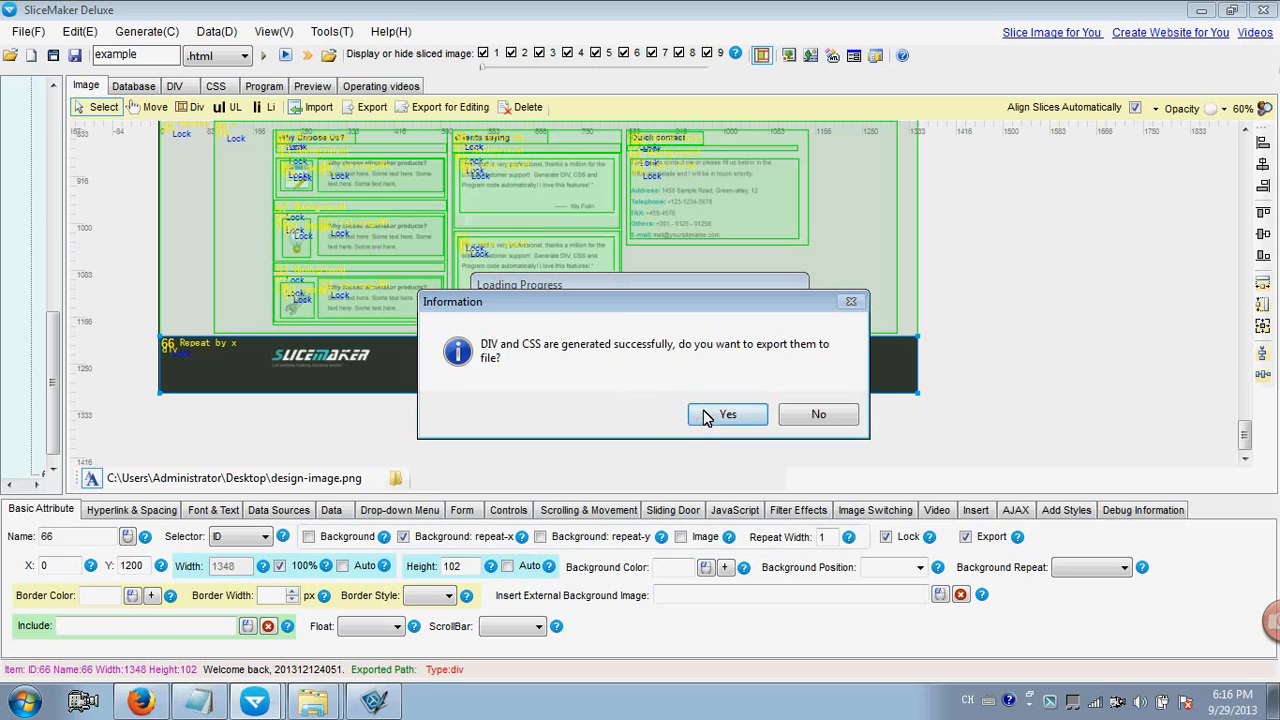
{"action": "left_click", "coordinate": [700, 416]}
{"action": "left_click", "coordinate": [798, 428]}
{"action": "left_click", "coordinate": [737, 422]}
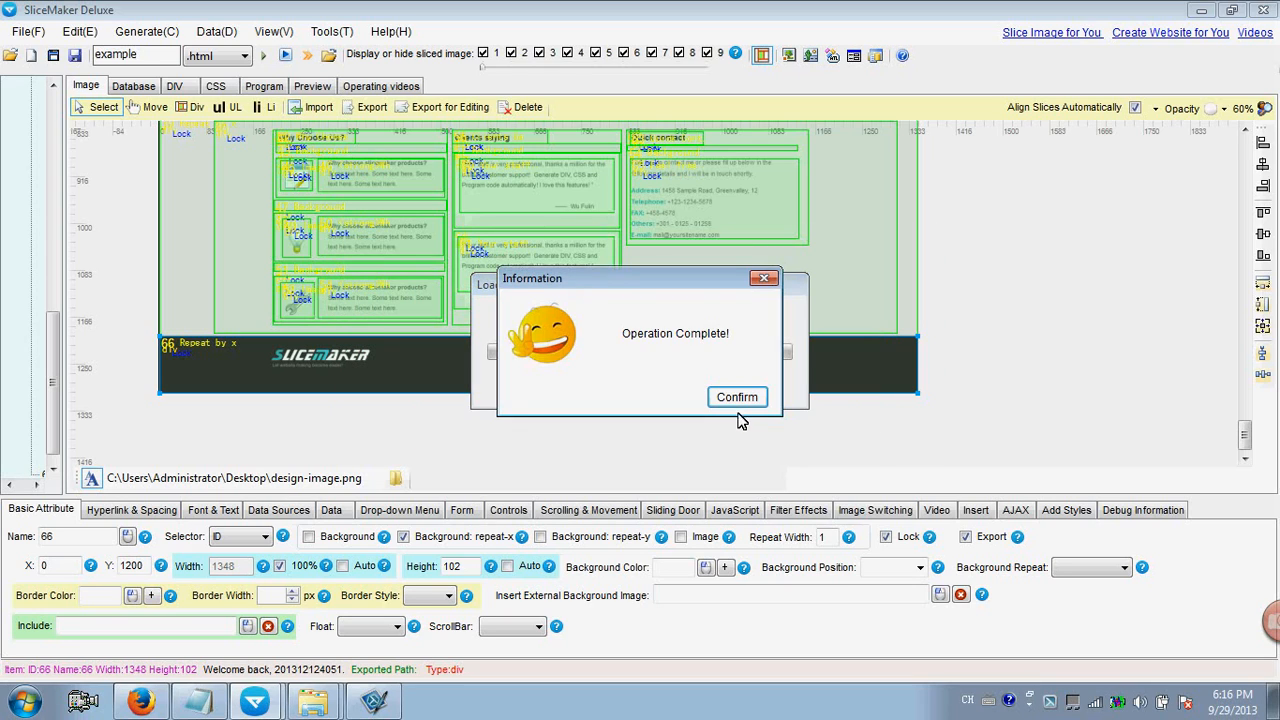
{"action": "left_click", "coordinate": [737, 398]}
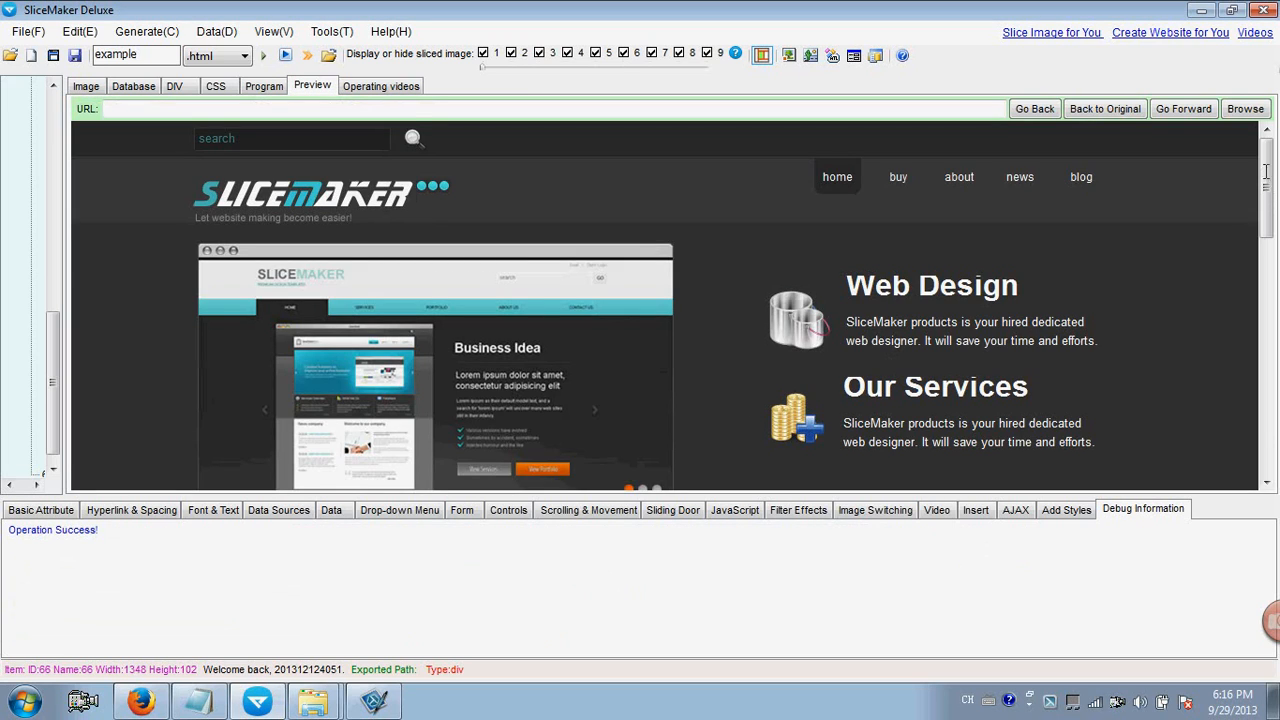
Examine the dark footer band in the built-in preview, and switch to Firefox to examine it in example.html.
{"action": "left_click_drag", "start_coordinate": [1266, 172], "coordinate": [1267, 460]}
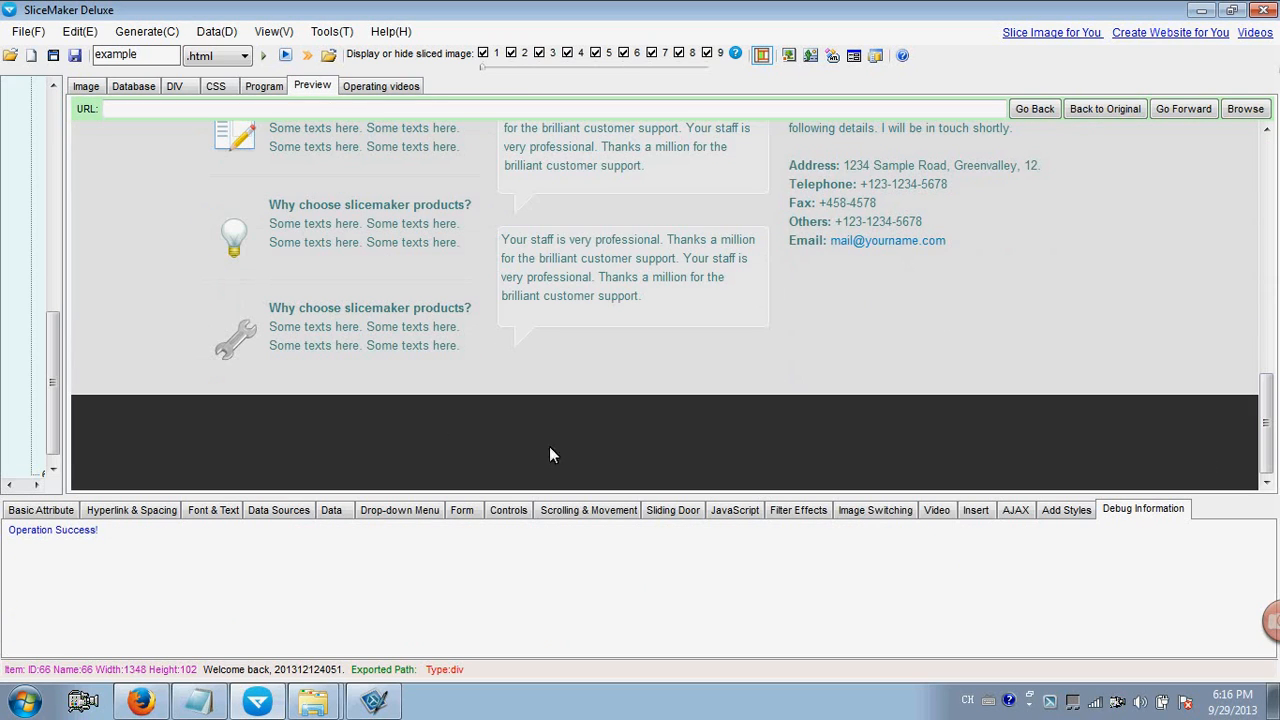
{"action": "left_click", "coordinate": [140, 700]}
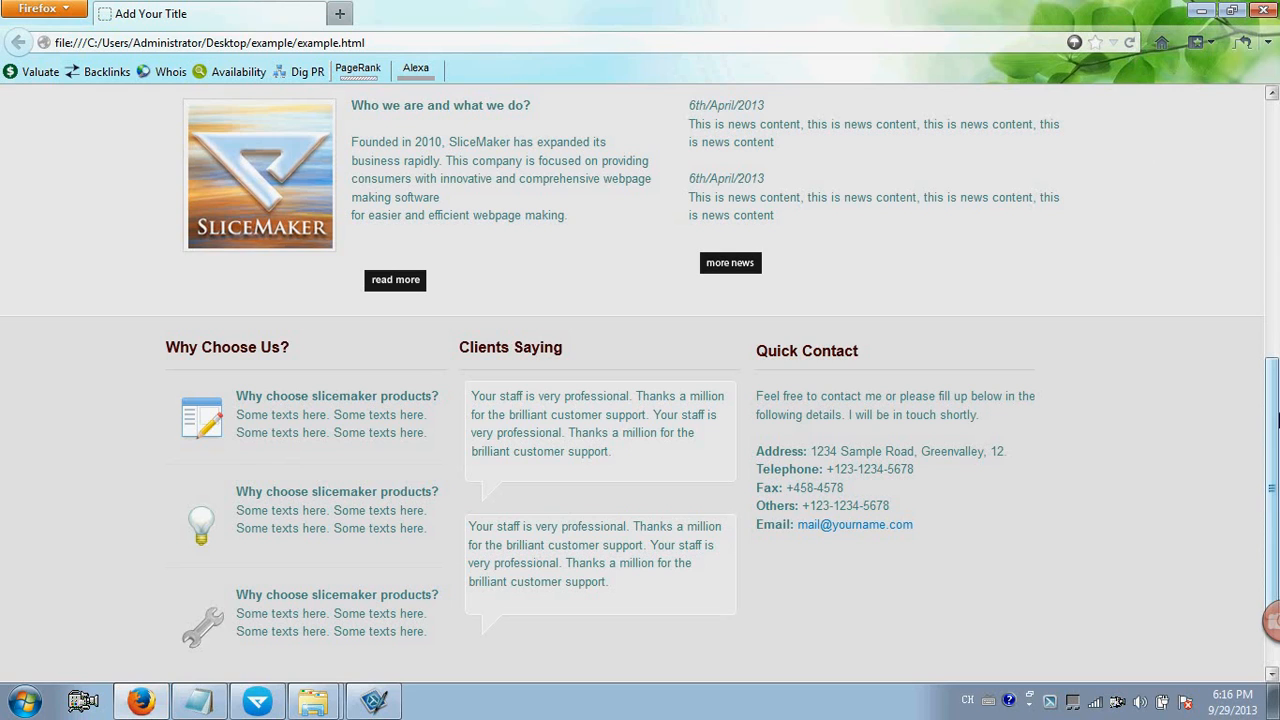
{"action": "scroll", "coordinate": [1276, 415], "scroll_direction": "down", "scroll_amount": 2}
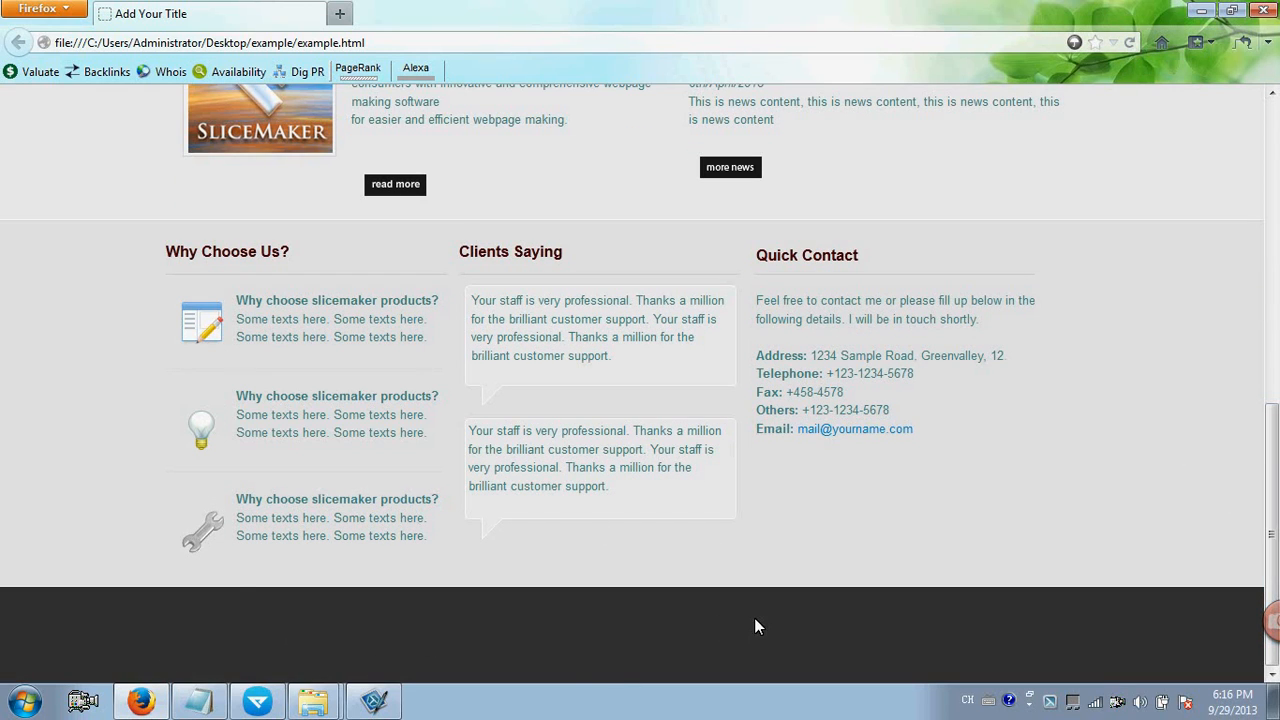
Return to SliceMaker Deluxe and draw a container Div inside the footer band and a Div about 198 by 47 px around the footer logo.
{"action": "left_click", "coordinate": [373, 700]}
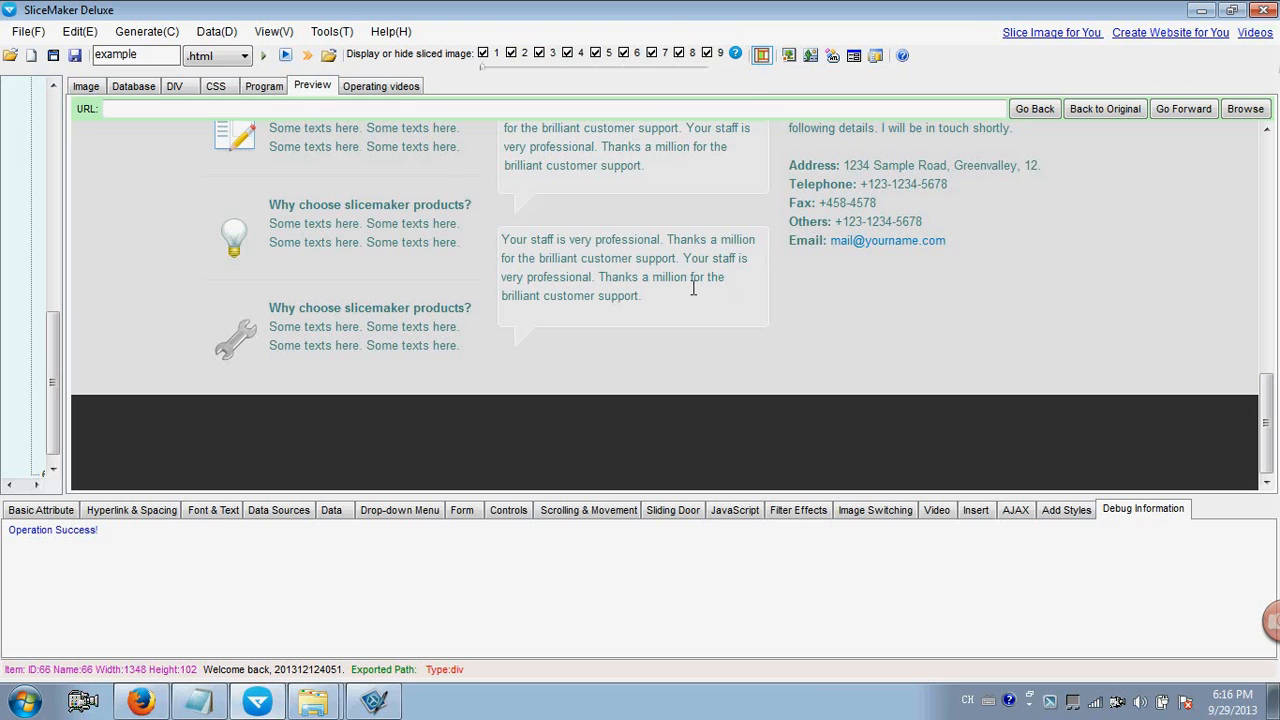
{"action": "left_click", "coordinate": [74, 90]}
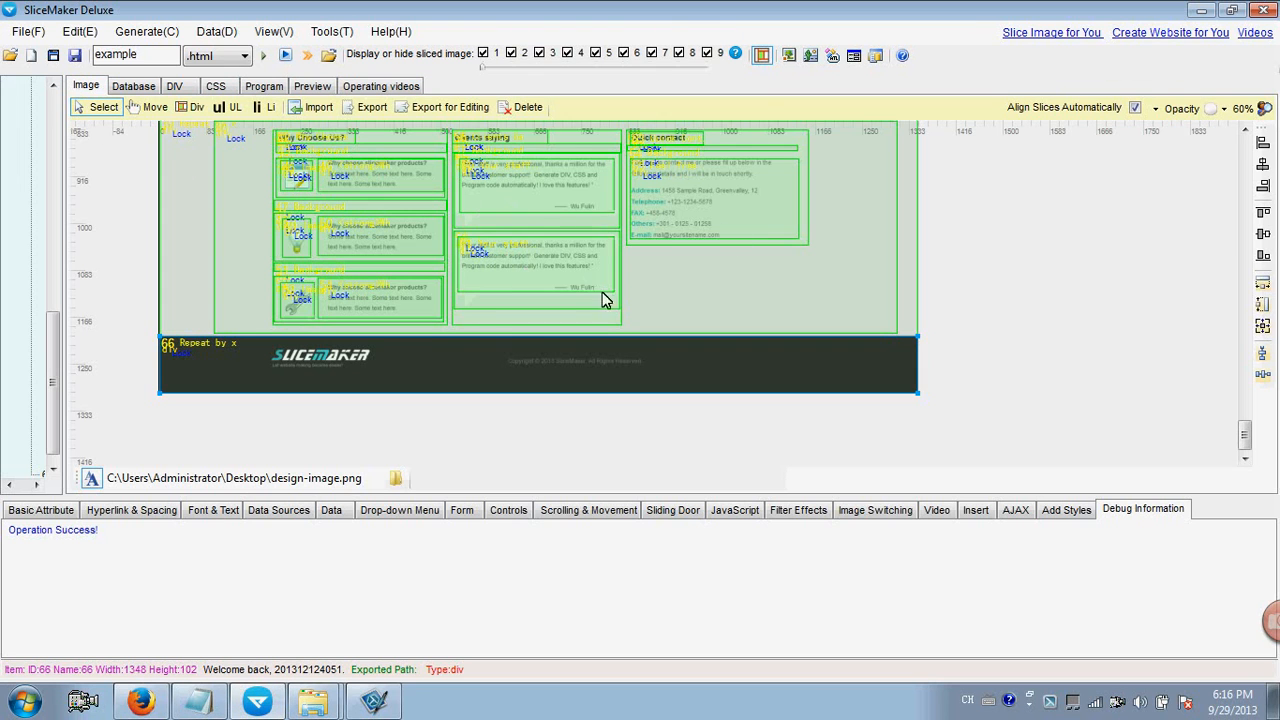
{"action": "left_click", "coordinate": [190, 107]}
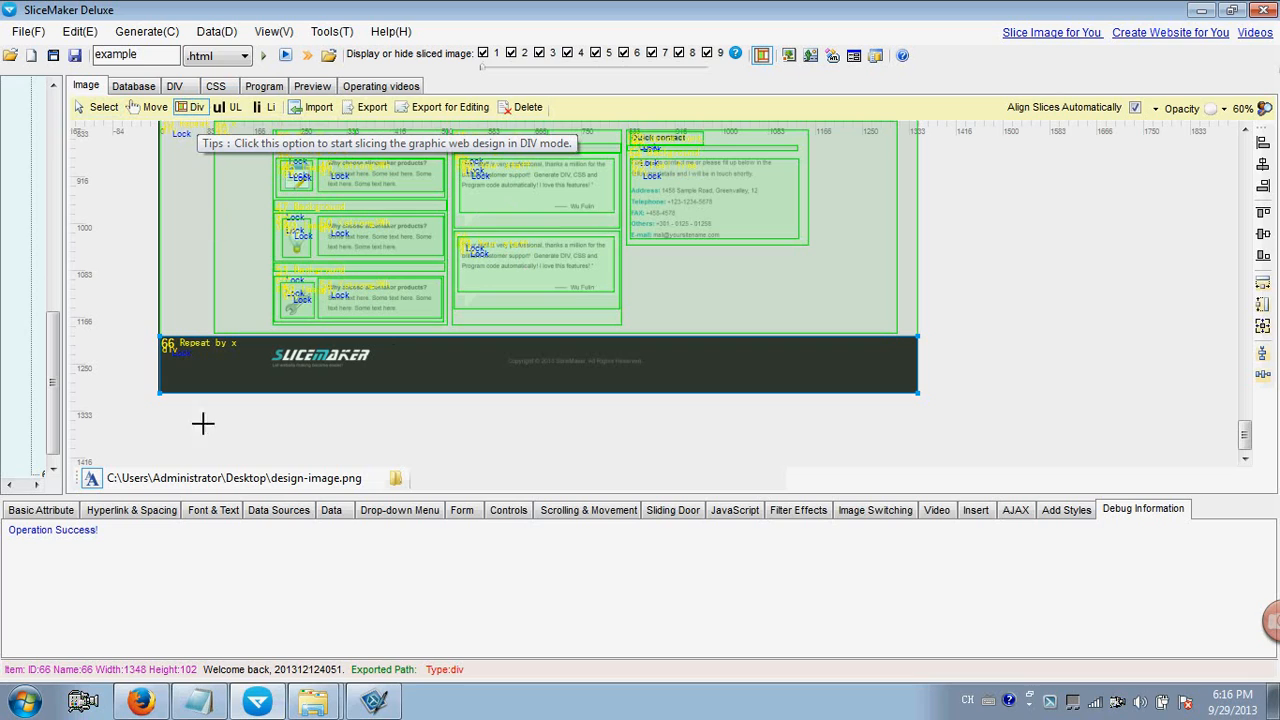
{"action": "left_click_drag", "start_coordinate": [214, 345], "coordinate": [897, 392]}
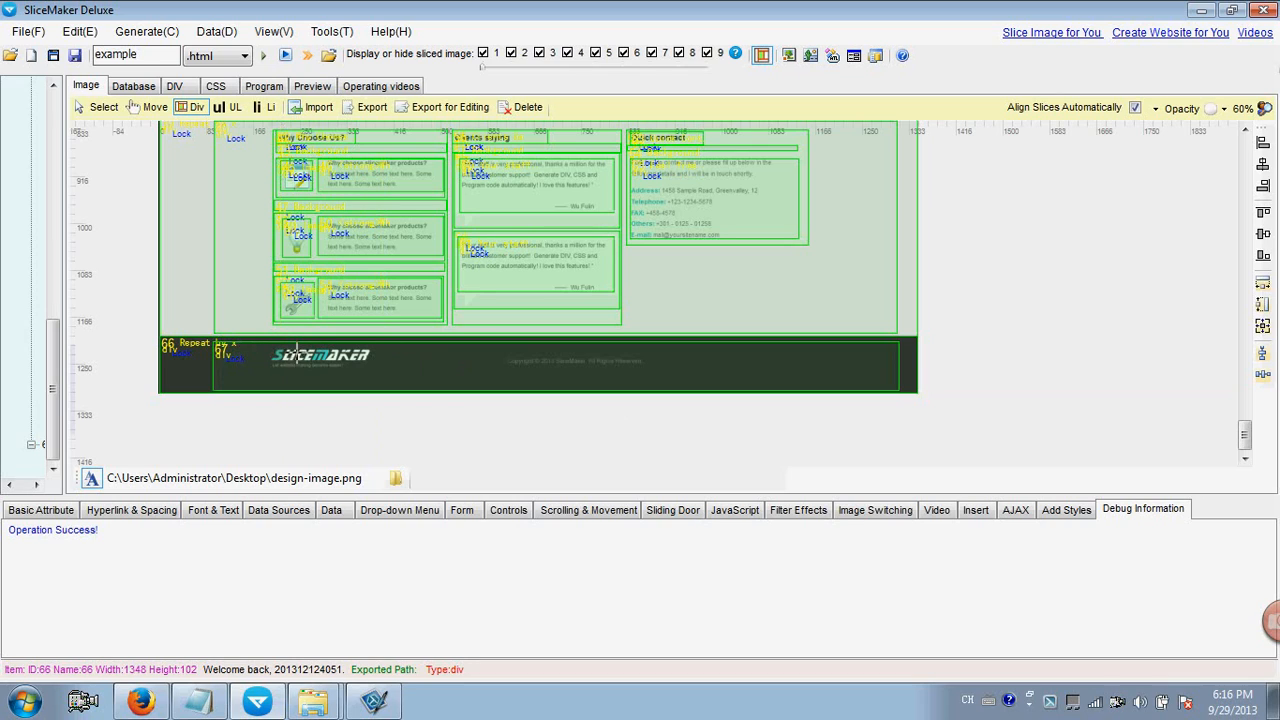
{"action": "left_click_drag", "start_coordinate": [349, 365], "coordinate": [379, 370]}
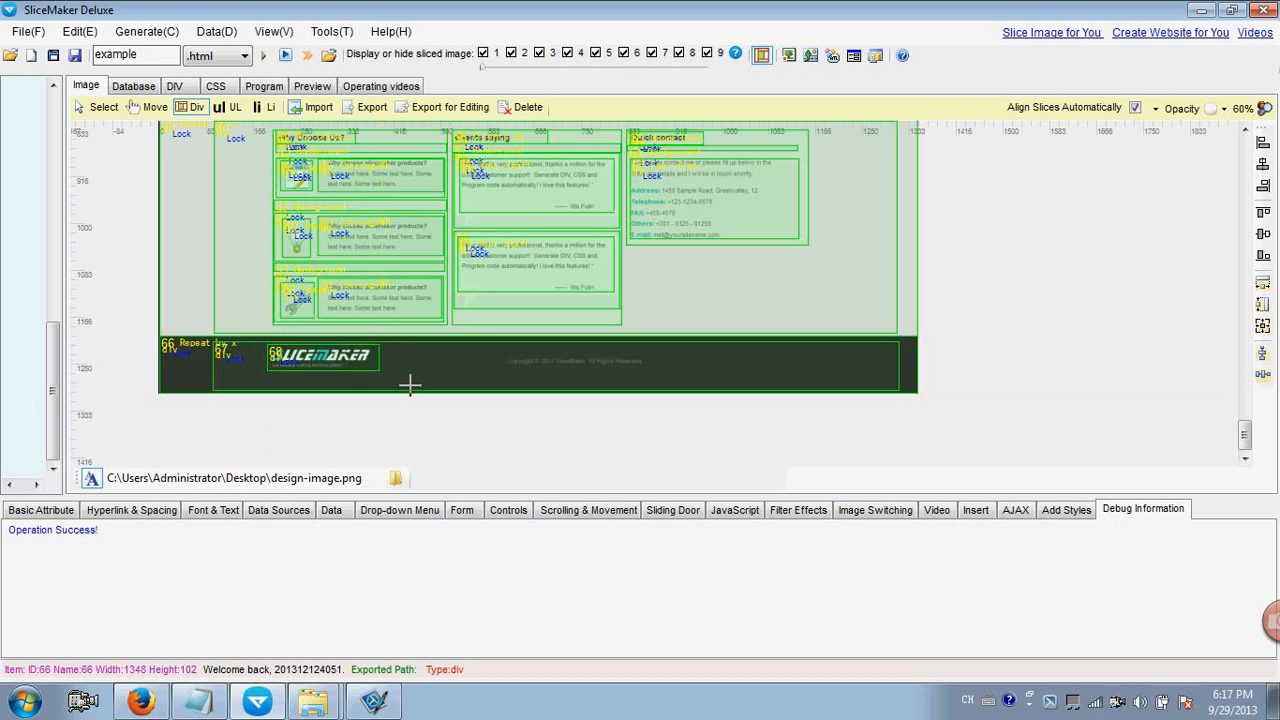
Link the footer logo's Div to example.html with the title "Our Homepage".
{"action": "left_click", "coordinate": [98, 107]}
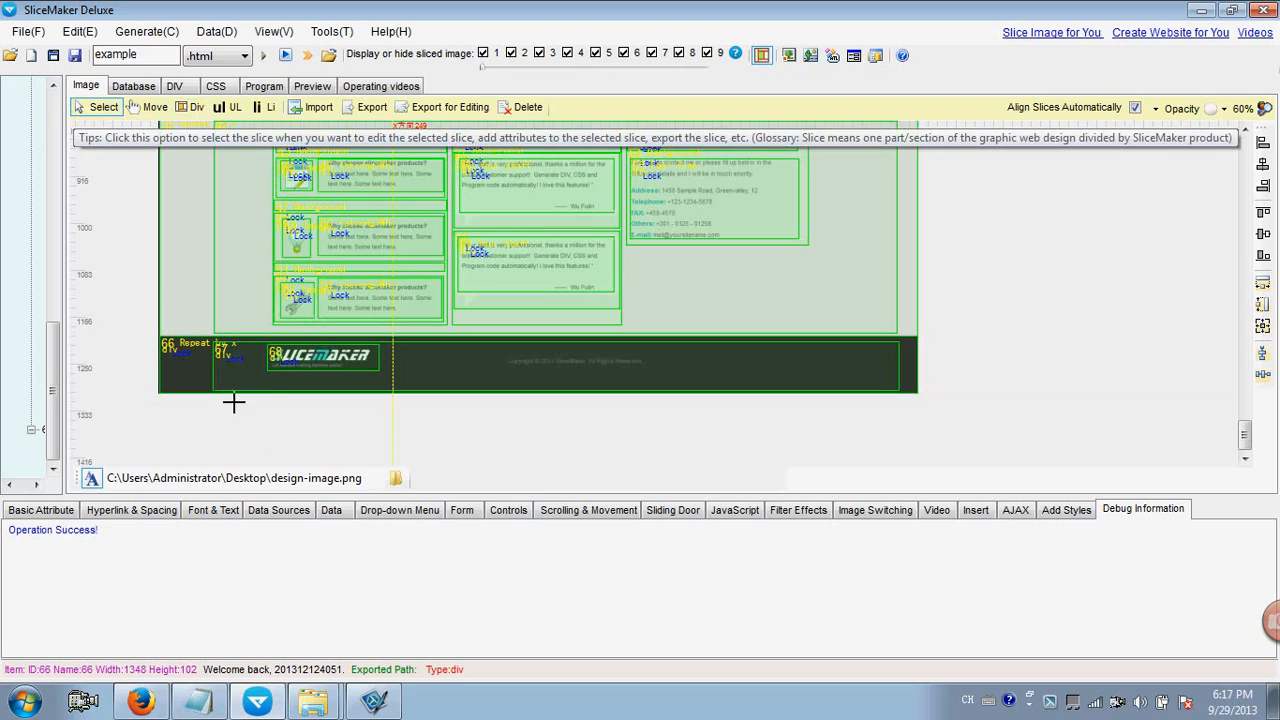
{"action": "left_click", "coordinate": [303, 363]}
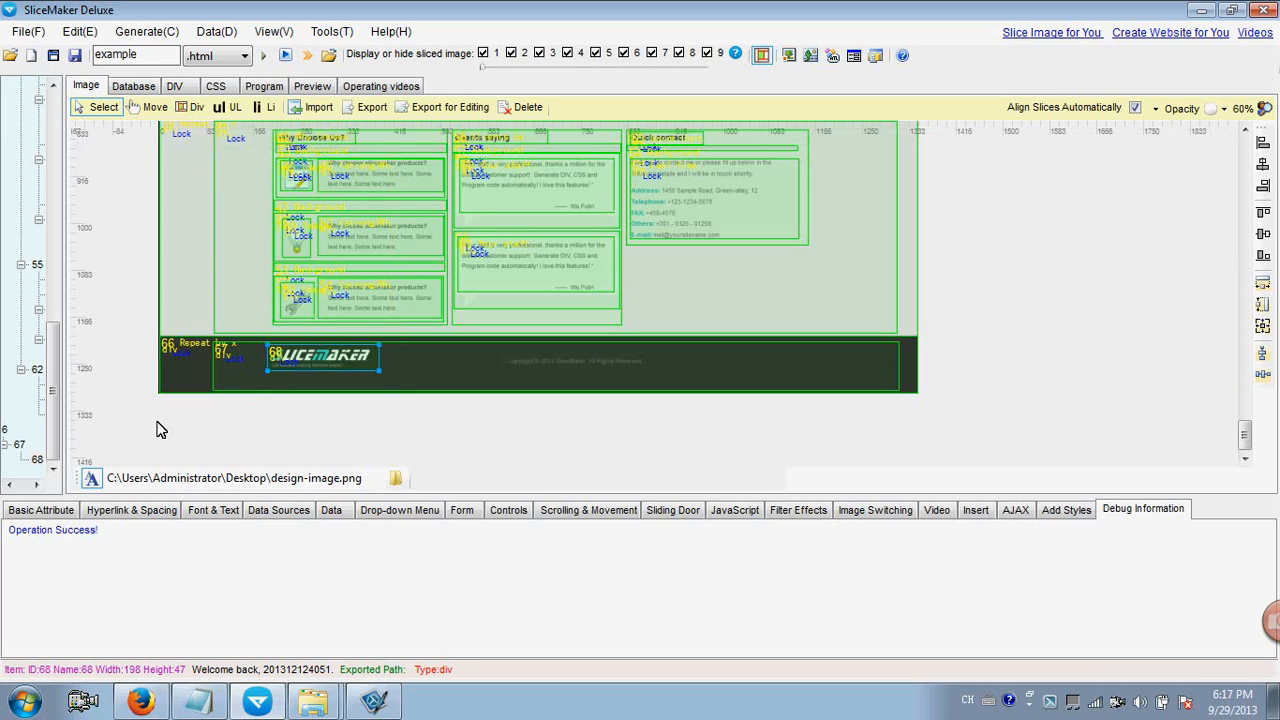
{"action": "left_click", "coordinate": [52, 513]}
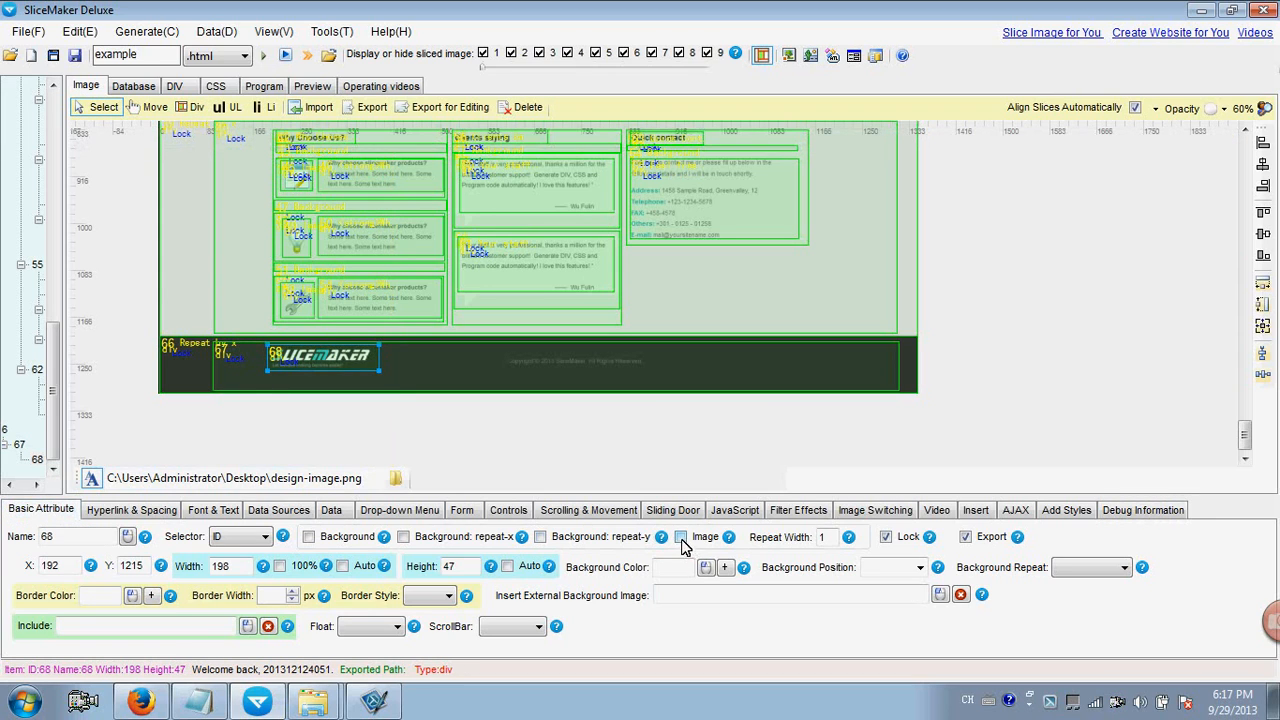
{"action": "left_click", "coordinate": [118, 511]}
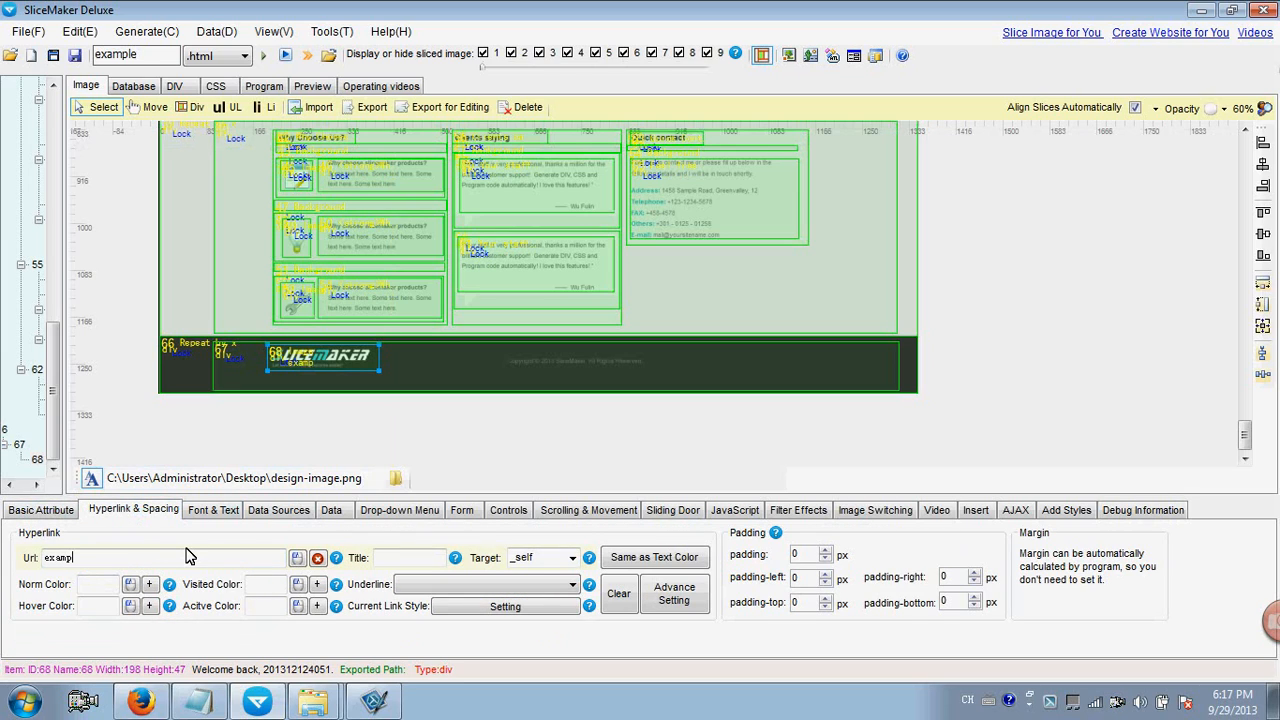
{"action": "type", "text": "example.html"}
{"action": "left_click", "coordinate": [416, 556]}
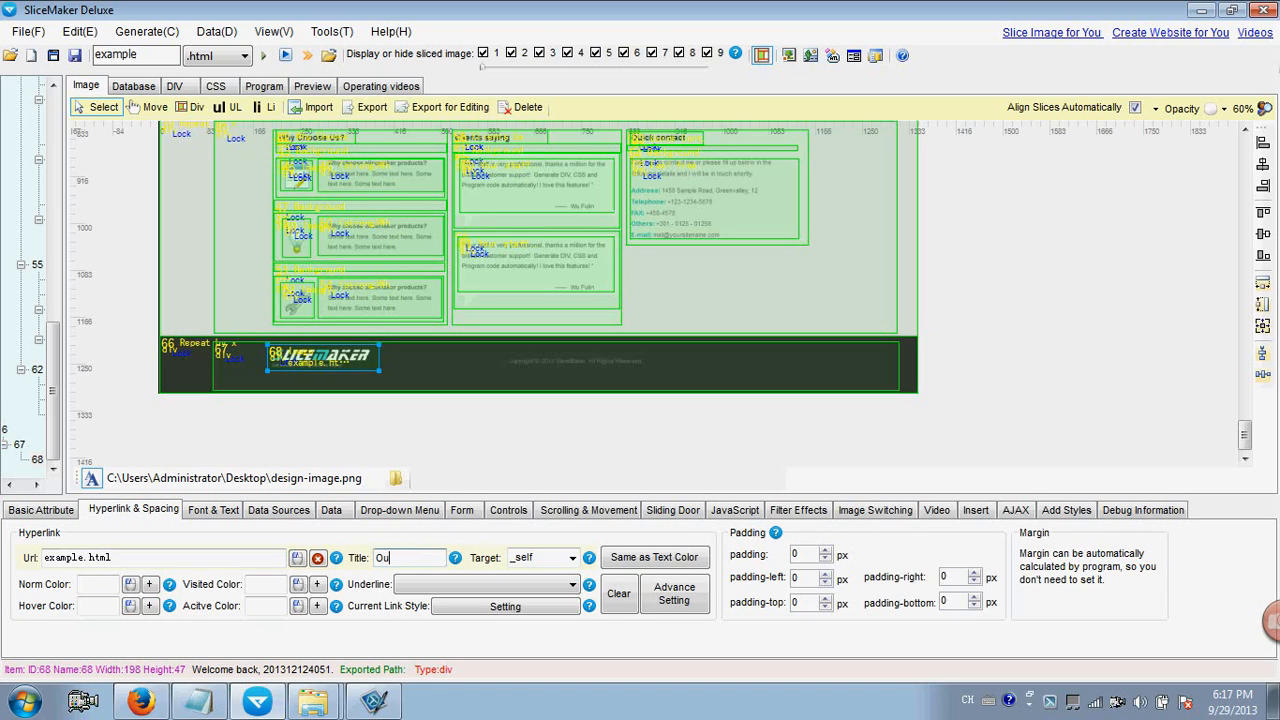
{"action": "type", "text": "Our HOmepage"}
Draw a Div about 432 by 22 px over the footer's copyright line and select it.
{"action": "left_click", "coordinate": [191, 107]}
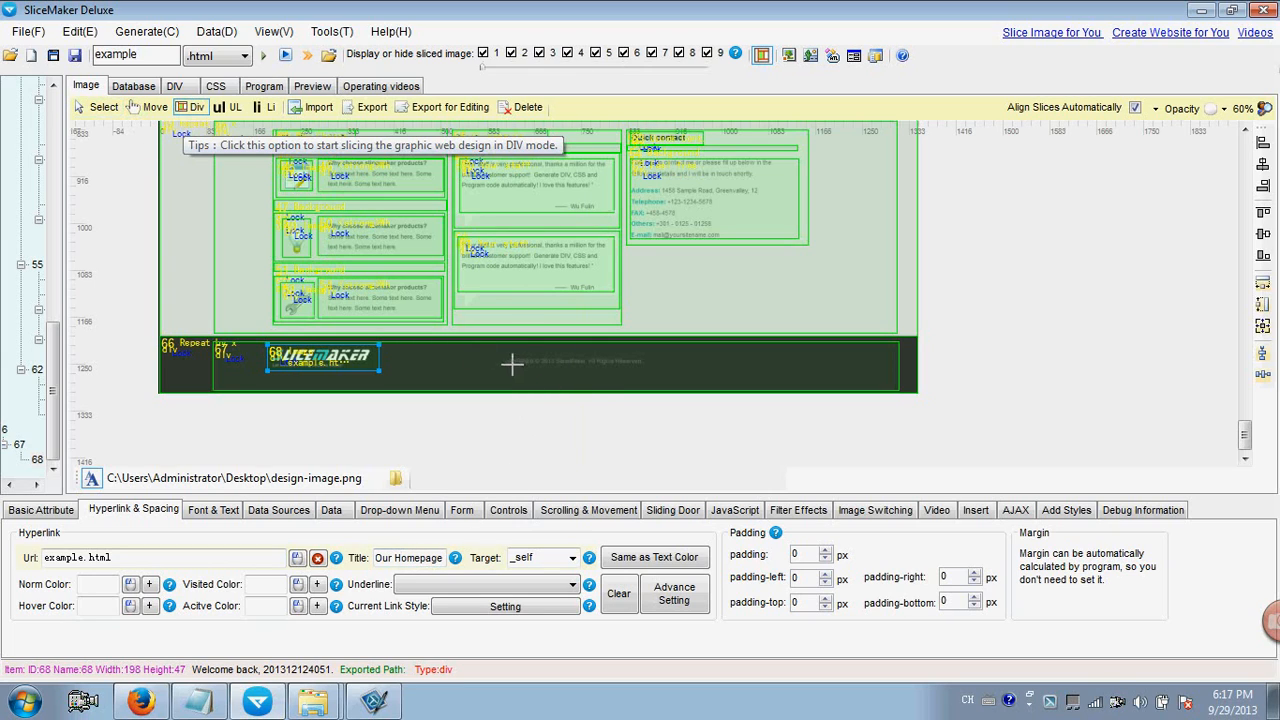
{"action": "left_click_drag", "start_coordinate": [546, 356], "coordinate": [743, 367]}
{"action": "left_click", "coordinate": [110, 110]}
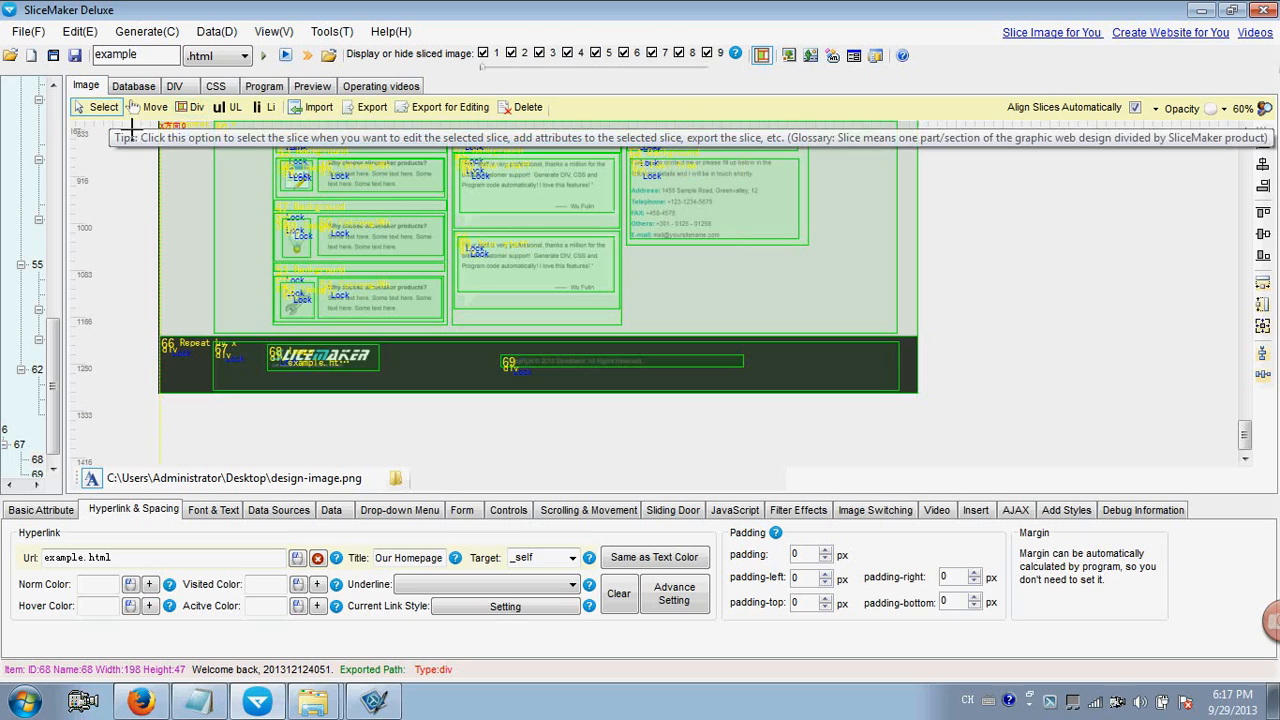
{"action": "left_click", "coordinate": [547, 361]}
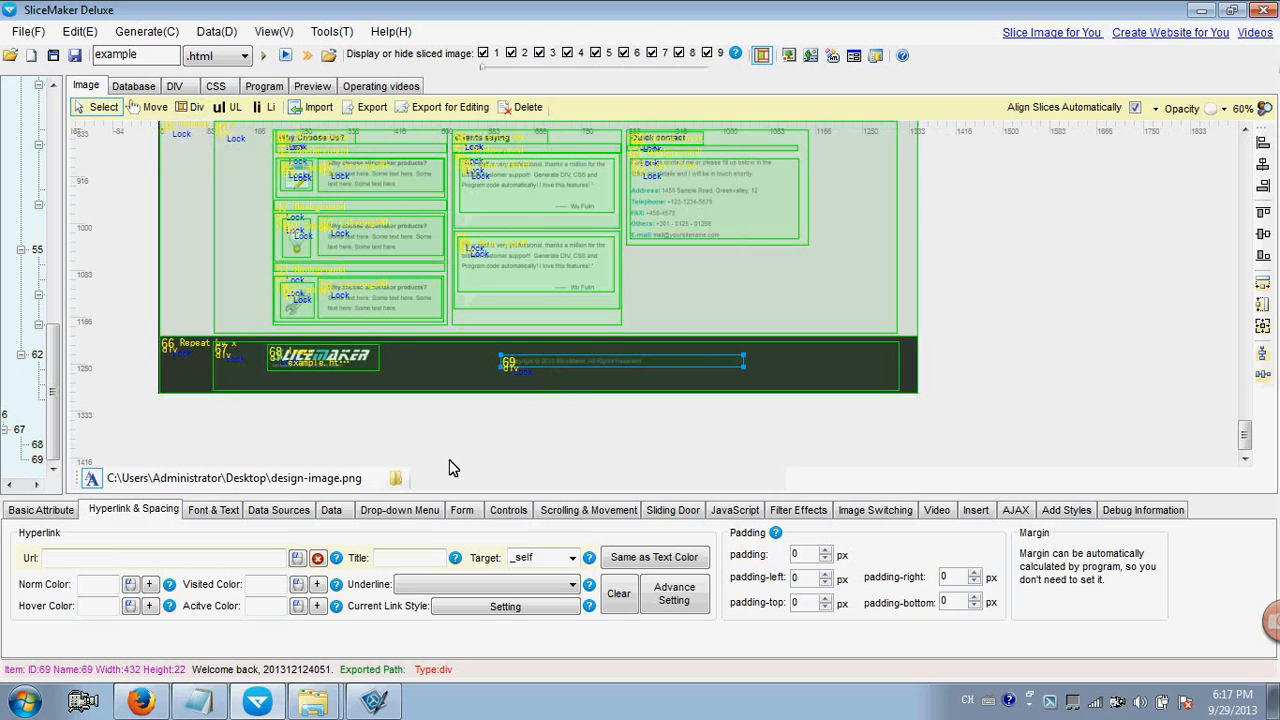
Copy the SliceMaker Soft copyright line from texts.txt in Notepad and paste it as the copyright Div's text in SliceMaker Deluxe.
{"action": "left_click", "coordinate": [199, 703]}
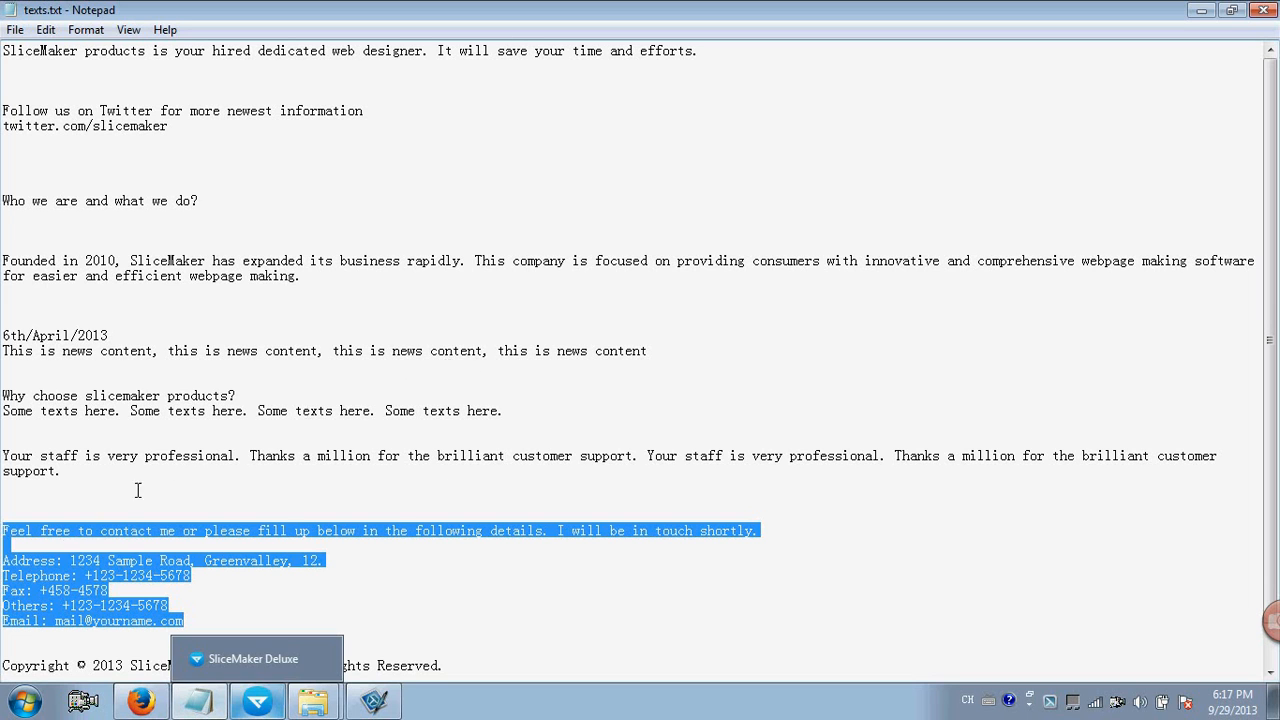
{"action": "left_click", "coordinate": [54, 590]}
{"action": "scroll", "coordinate": [66, 604], "scroll_direction": "down", "scroll_amount": 1}
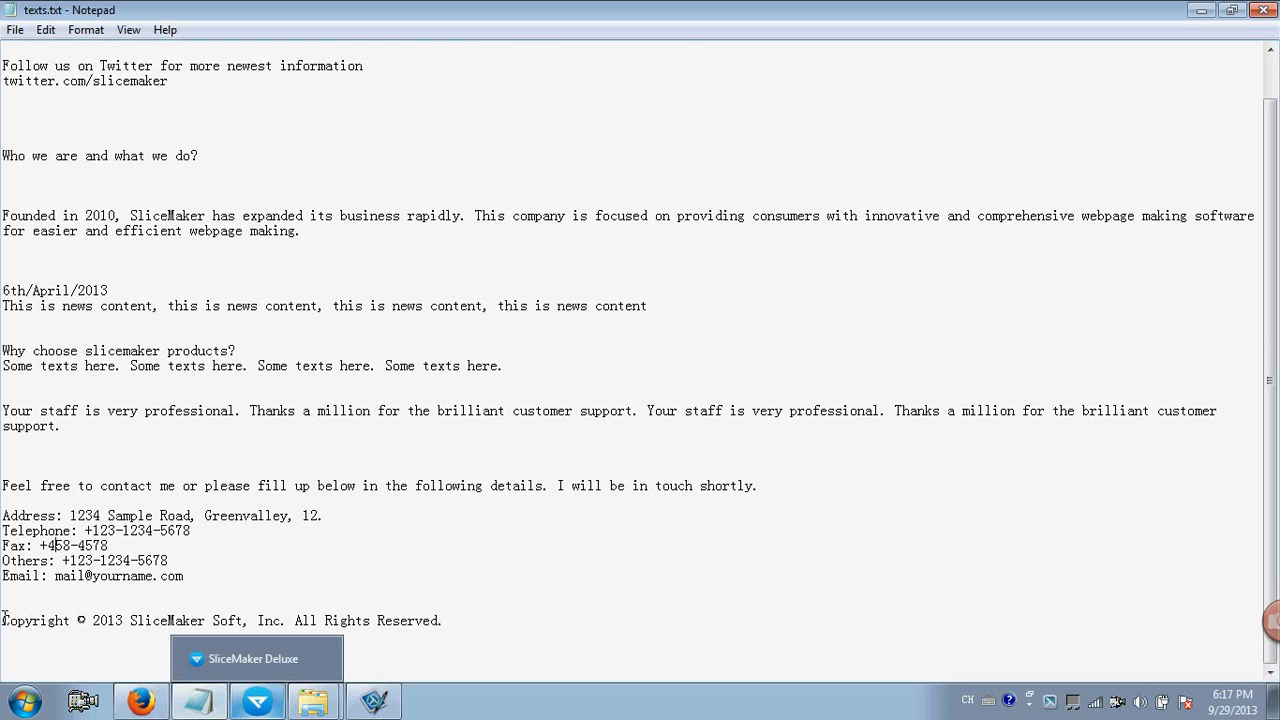
{"action": "left_click_drag", "start_coordinate": [4, 618], "coordinate": [423, 631]}
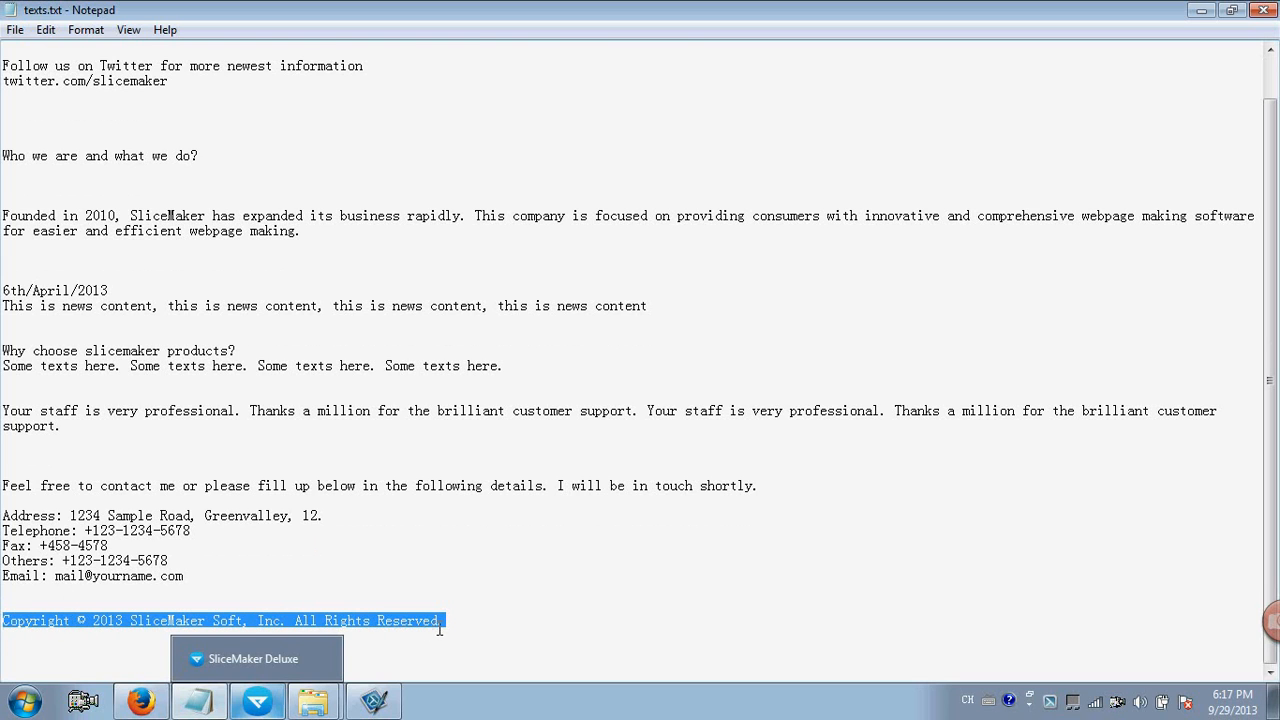
{"action": "left_click", "coordinate": [258, 703]}
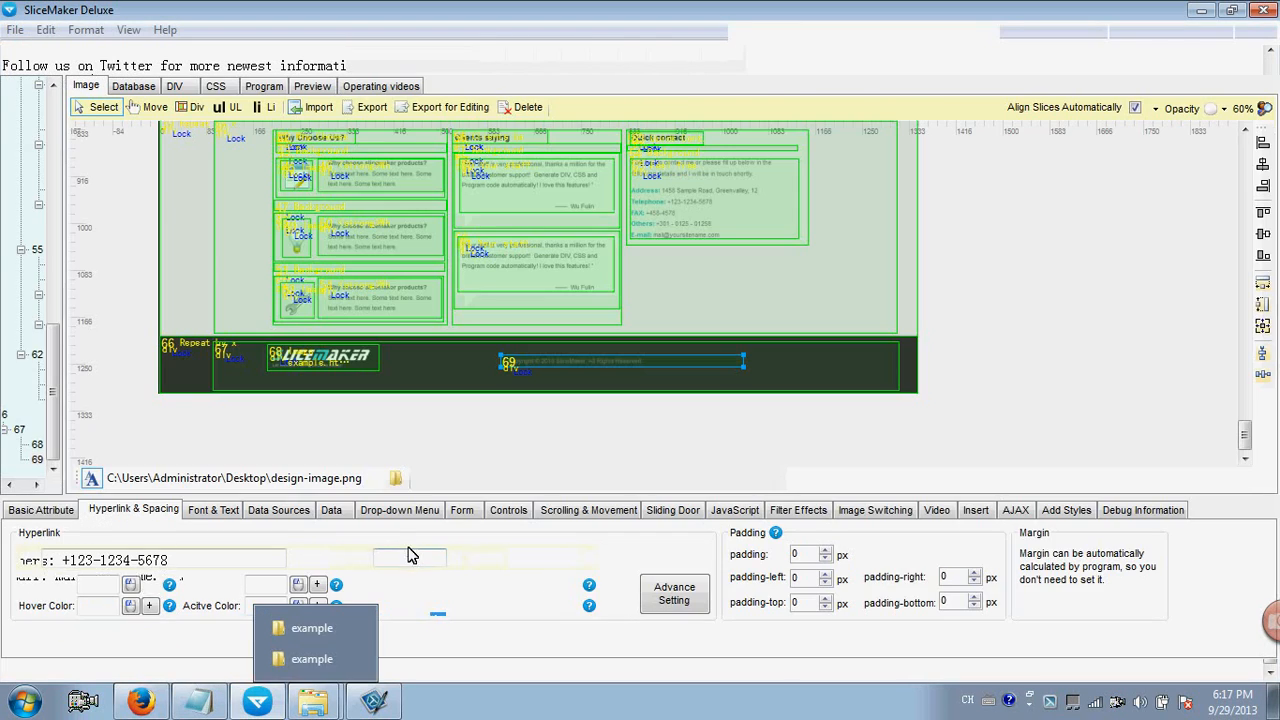
{"action": "left_click", "coordinate": [210, 511]}
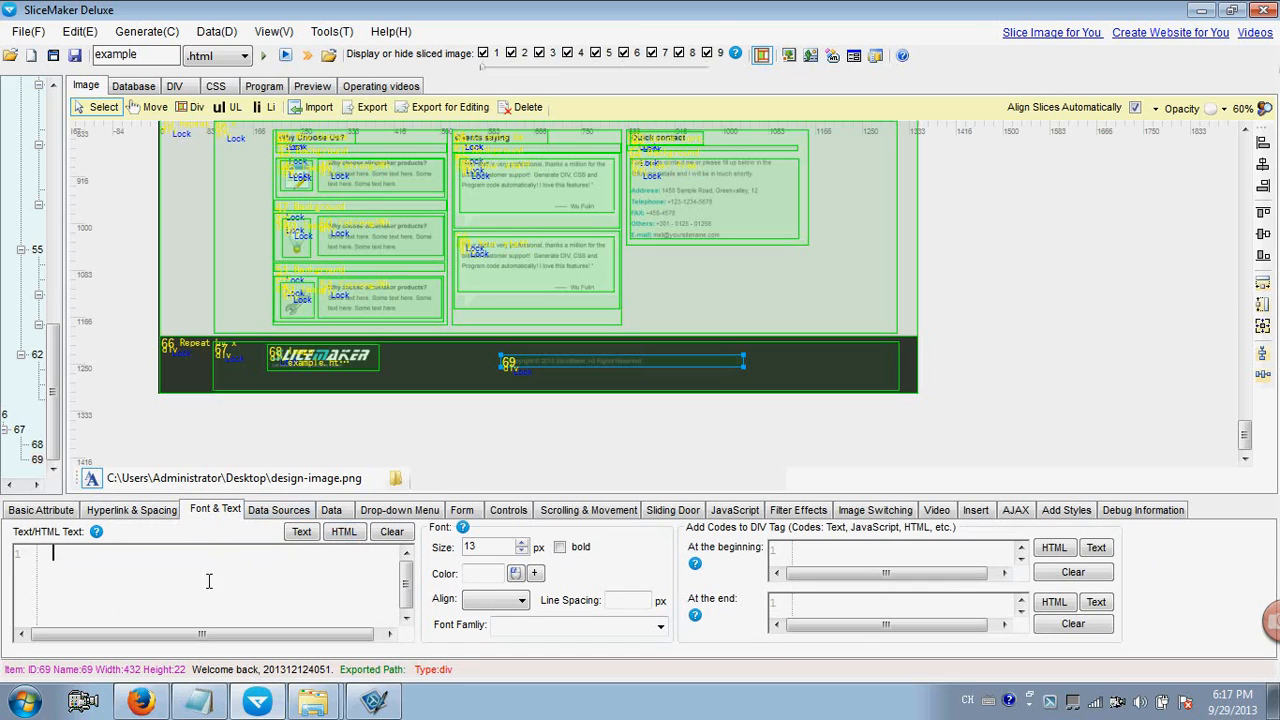
{"action": "right_click", "coordinate": [136, 570]}
{"action": "left_click", "coordinate": [185, 623]}
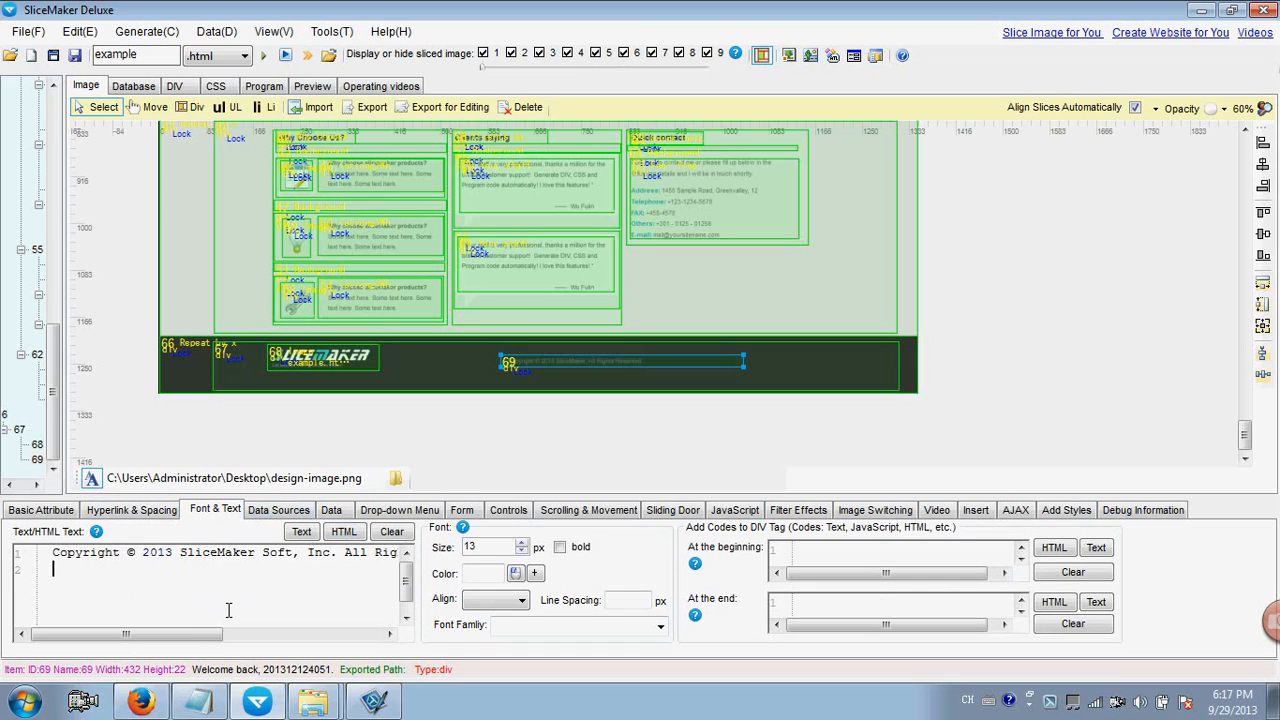
Set the copyright text's color to light gray #c0c0c0 and its font family to Arial, 'Times New Roman', Times, serif.
{"action": "left_click", "coordinate": [515, 575]}
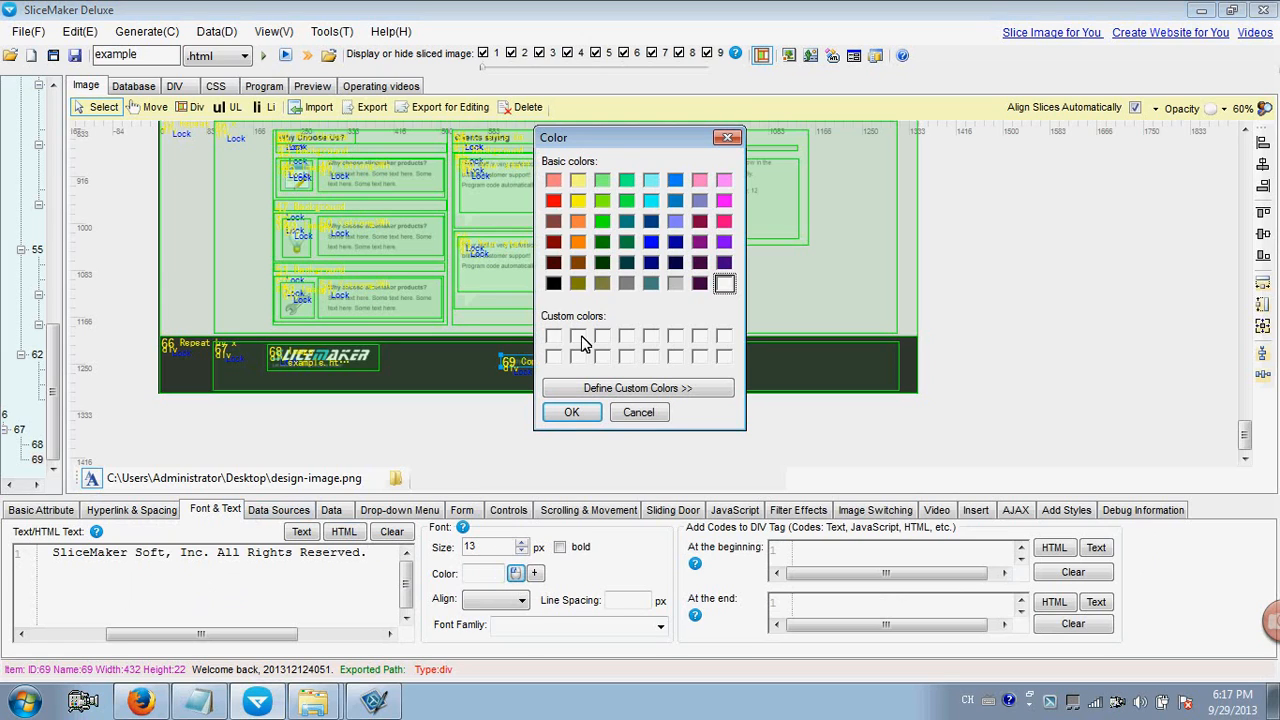
{"action": "left_click", "coordinate": [650, 285]}
{"action": "left_click", "coordinate": [628, 286]}
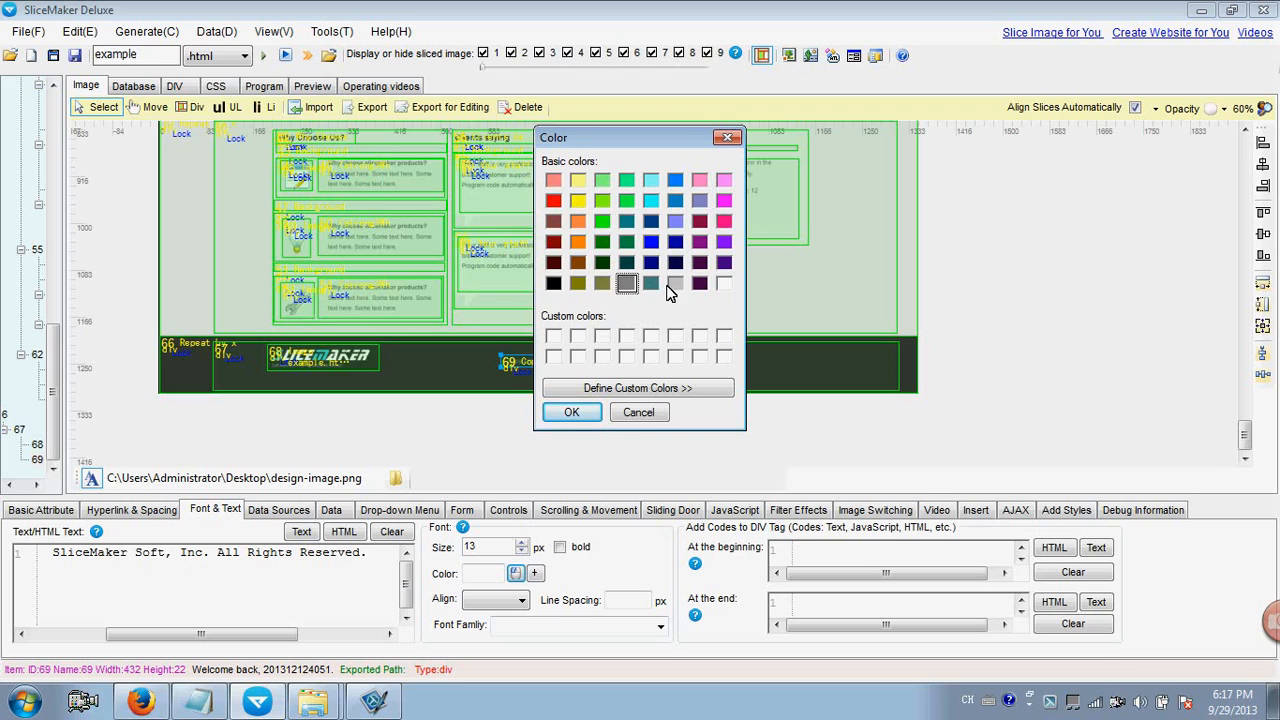
{"action": "left_click", "coordinate": [673, 286]}
{"action": "left_click", "coordinate": [574, 414]}
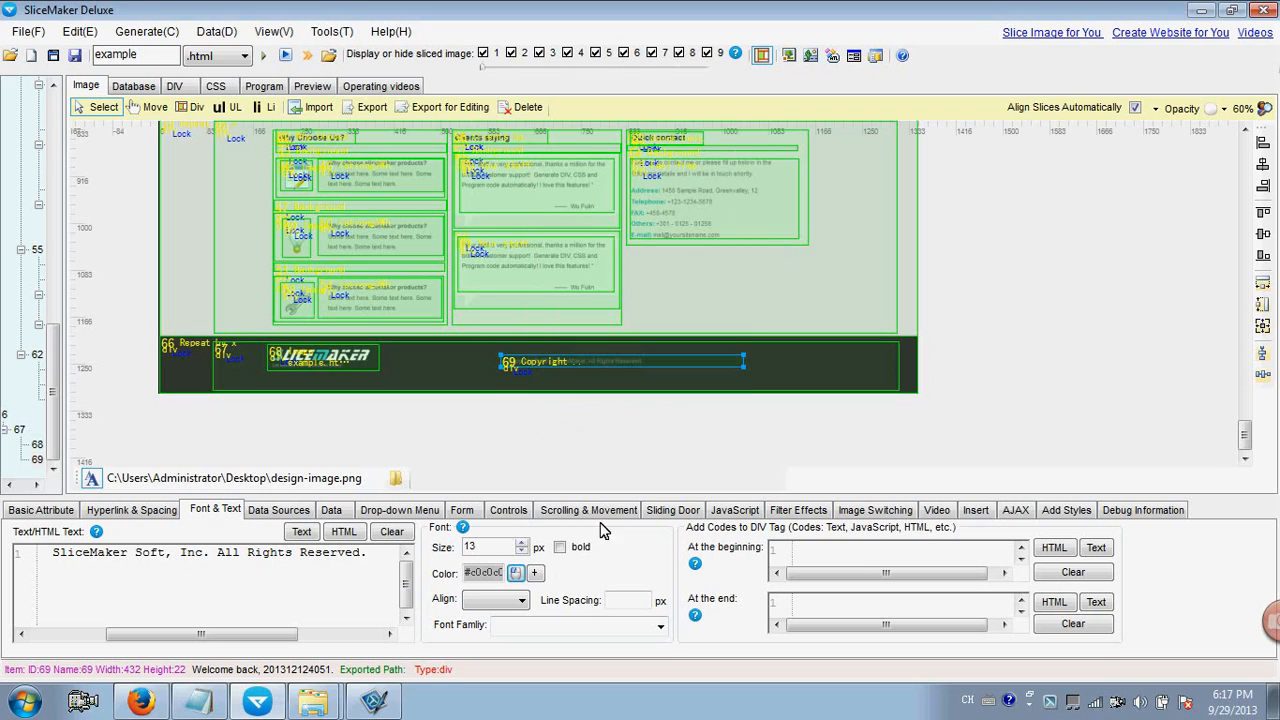
{"action": "left_click", "coordinate": [660, 628]}
{"action": "left_click", "coordinate": [575, 556]}
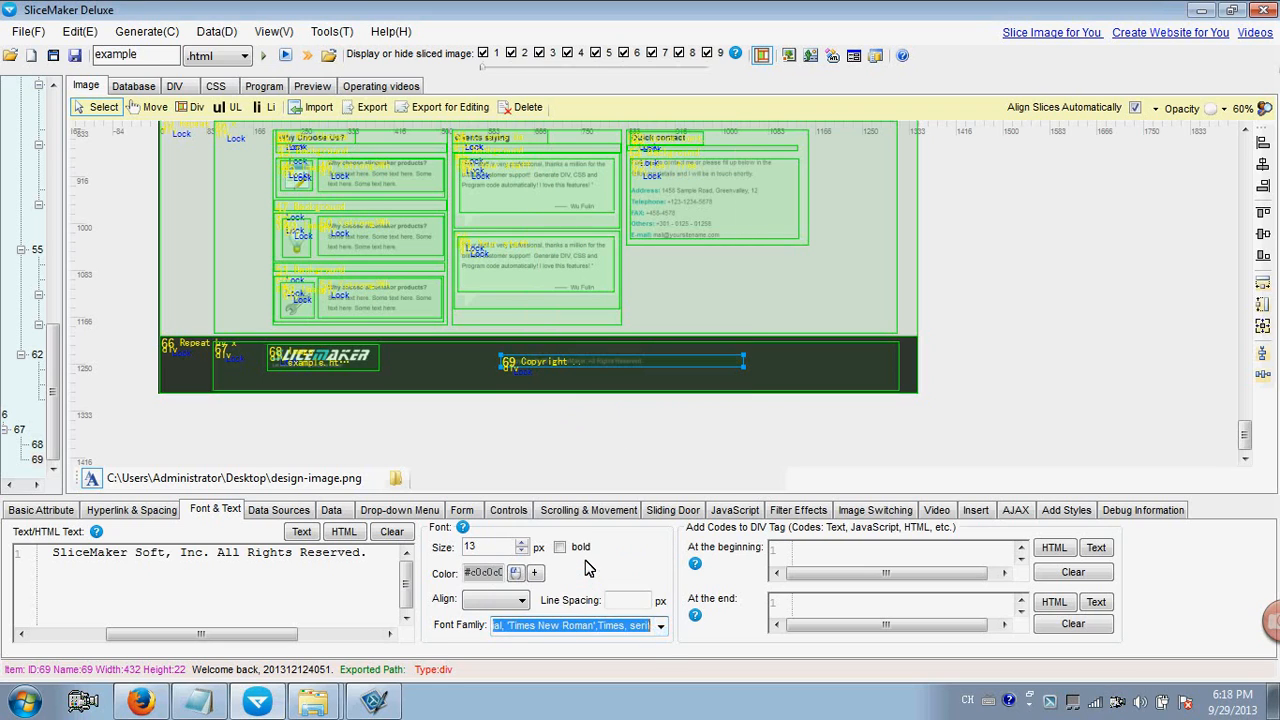
Generate the DIV and CSS and export the images, CSS, HTML and JavaScript files to the Desktop\example folder.
{"action": "left_click", "coordinate": [263, 55]}
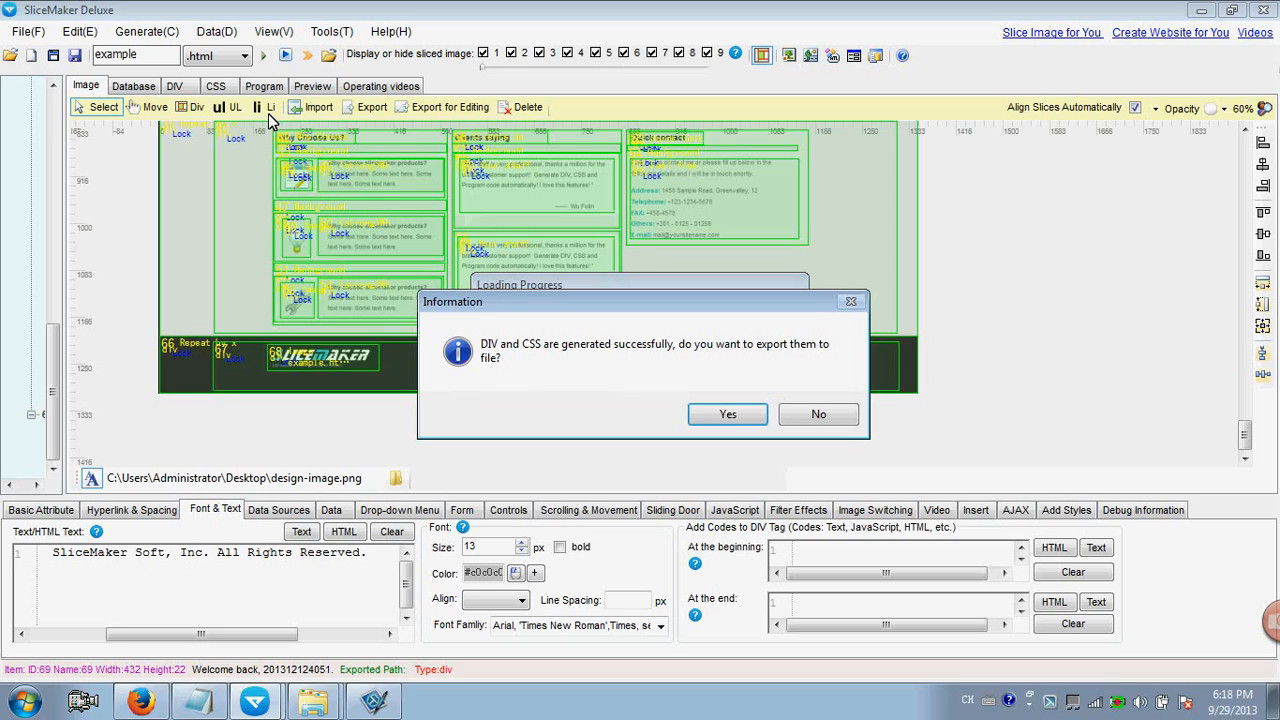
{"action": "left_click", "coordinate": [727, 413]}
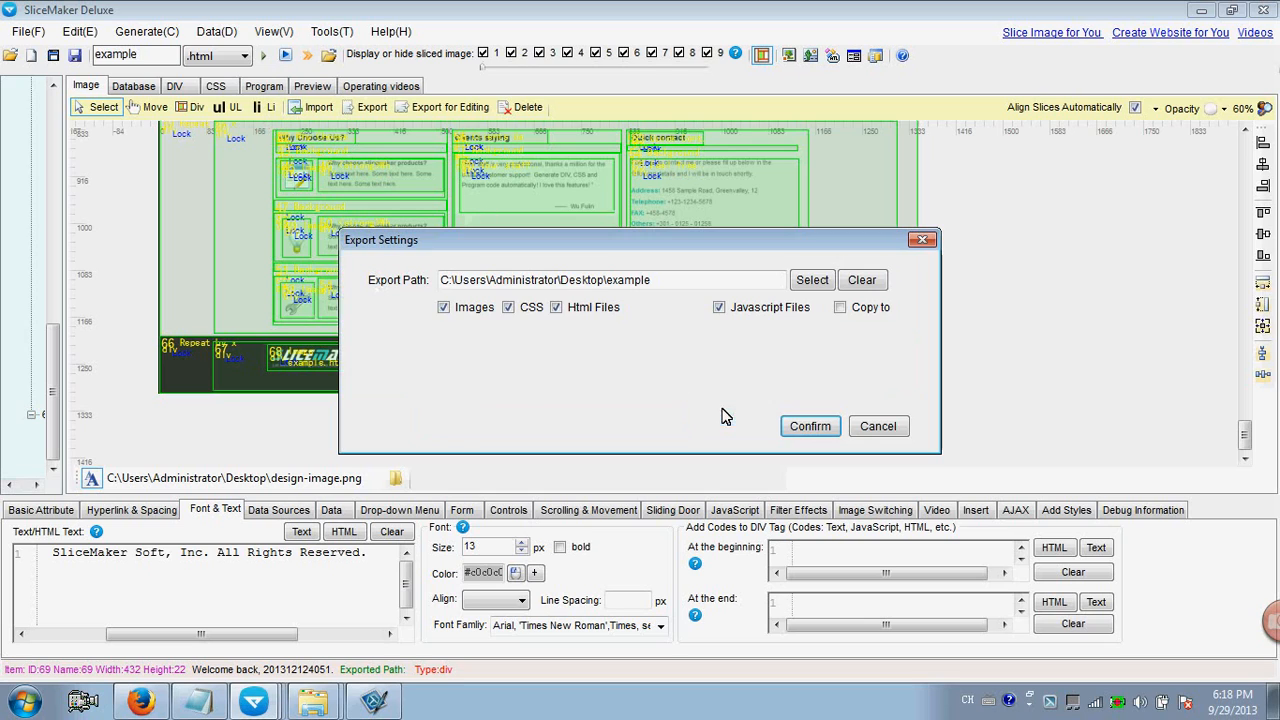
{"action": "left_click", "coordinate": [806, 428]}
{"action": "left_click", "coordinate": [727, 414]}
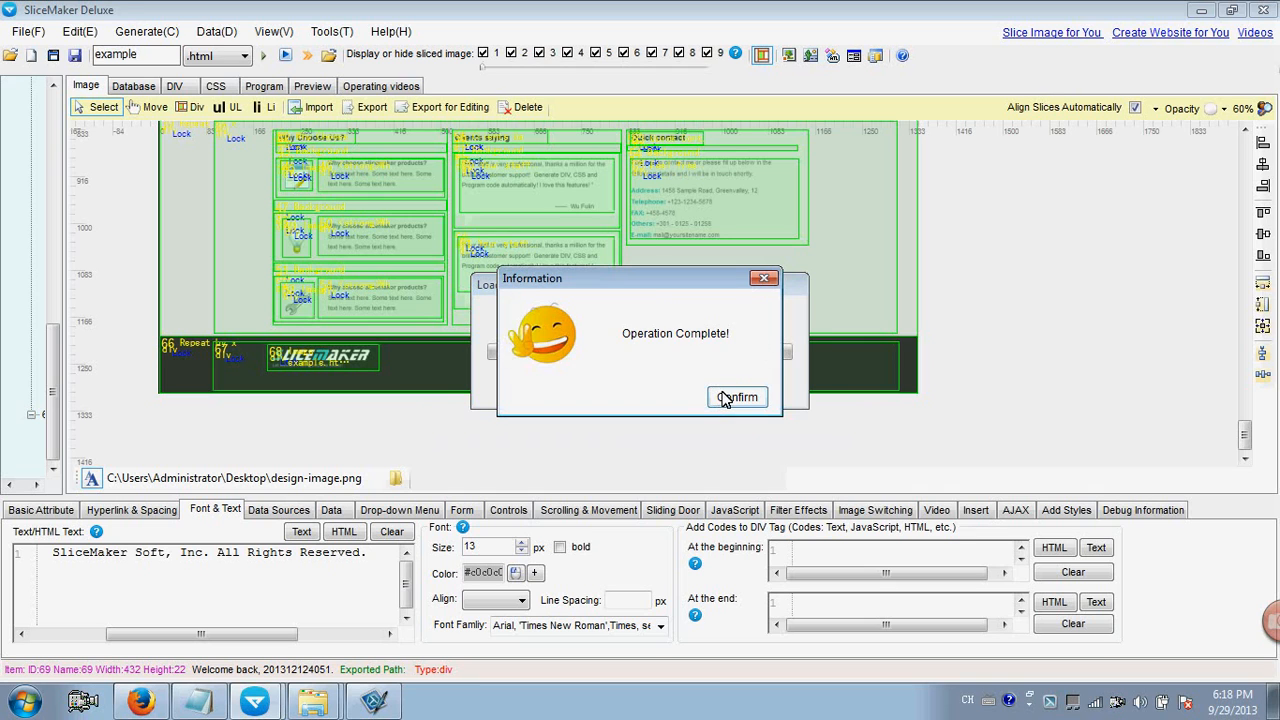
{"action": "left_click", "coordinate": [731, 398]}
Check the footer's logo link and copyright text in the preview and in example.html in Firefox.
{"action": "left_click_drag", "start_coordinate": [1272, 193], "coordinate": [1274, 428]}
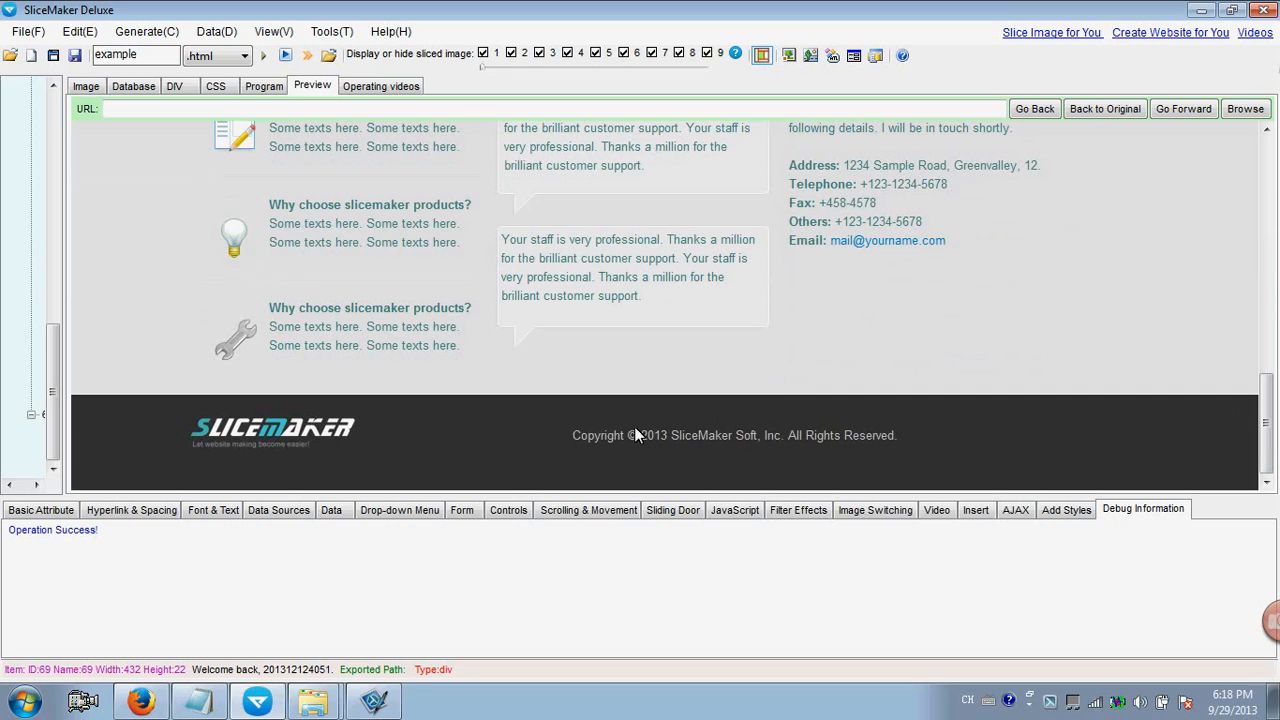
{"action": "left_click_drag", "start_coordinate": [576, 435], "coordinate": [902, 443]}
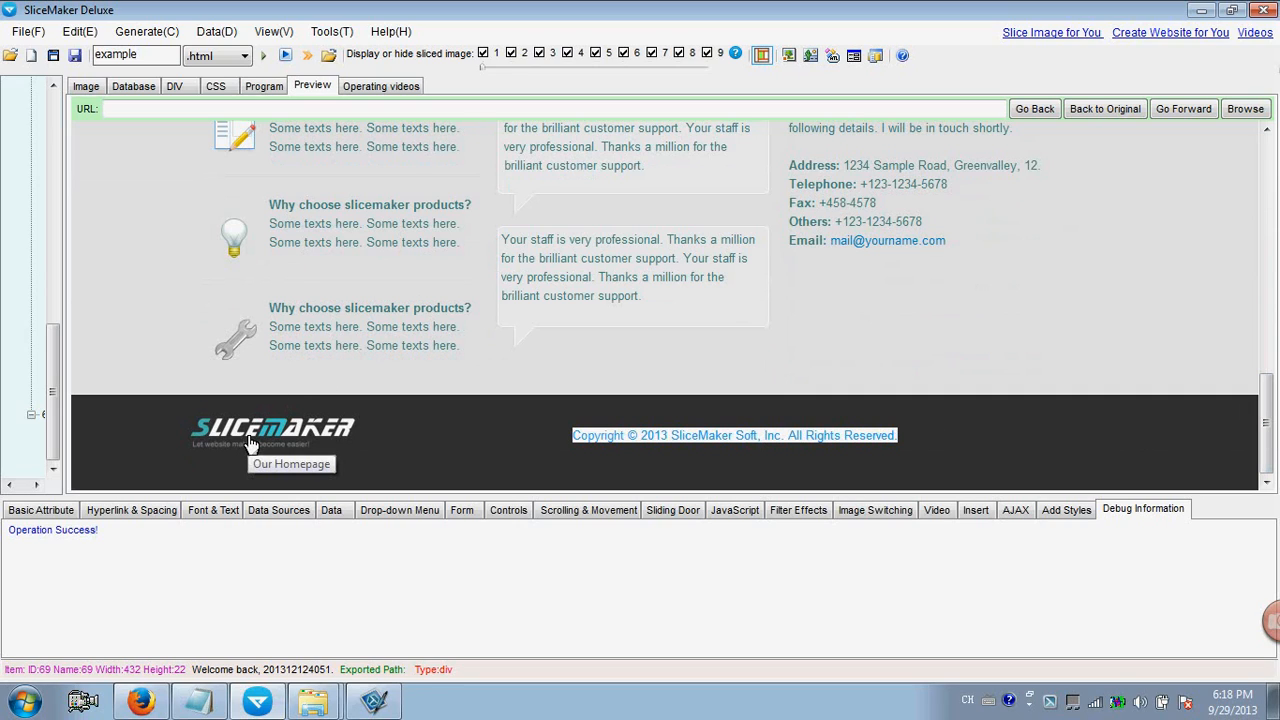
{"action": "left_click", "coordinate": [140, 701]}
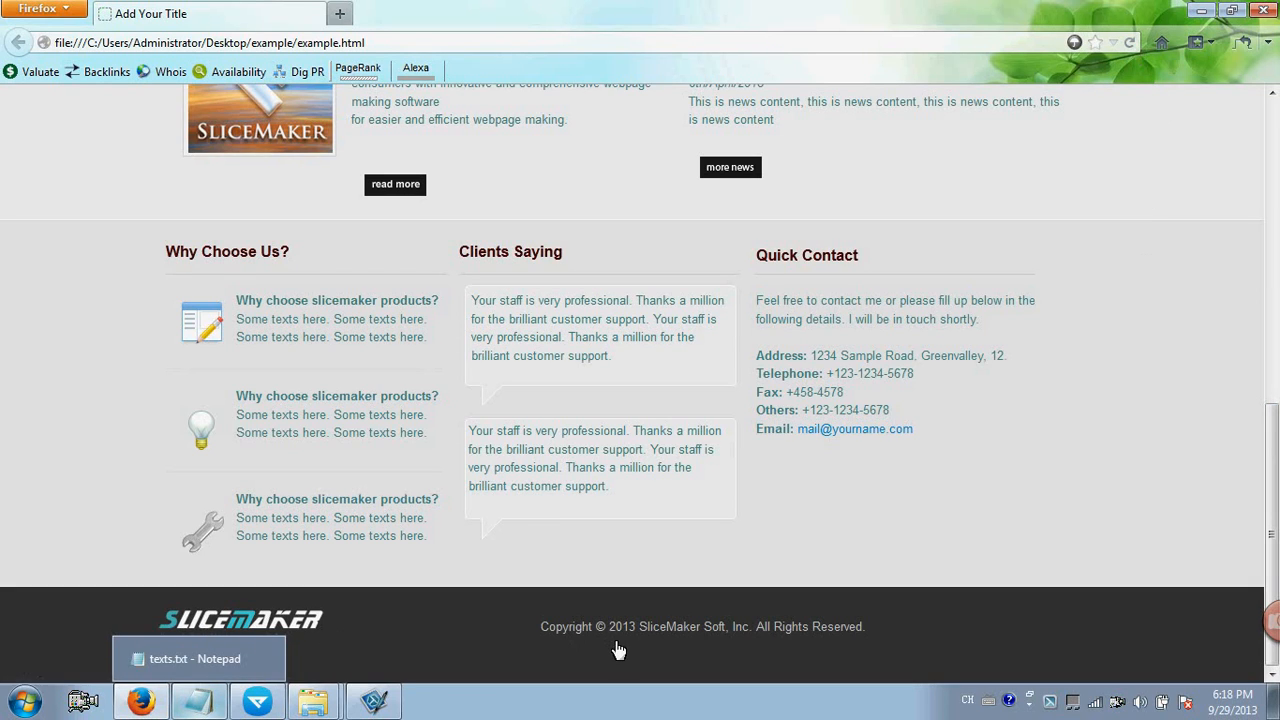
{"action": "left_click_drag", "start_coordinate": [641, 629], "coordinate": [812, 636]}
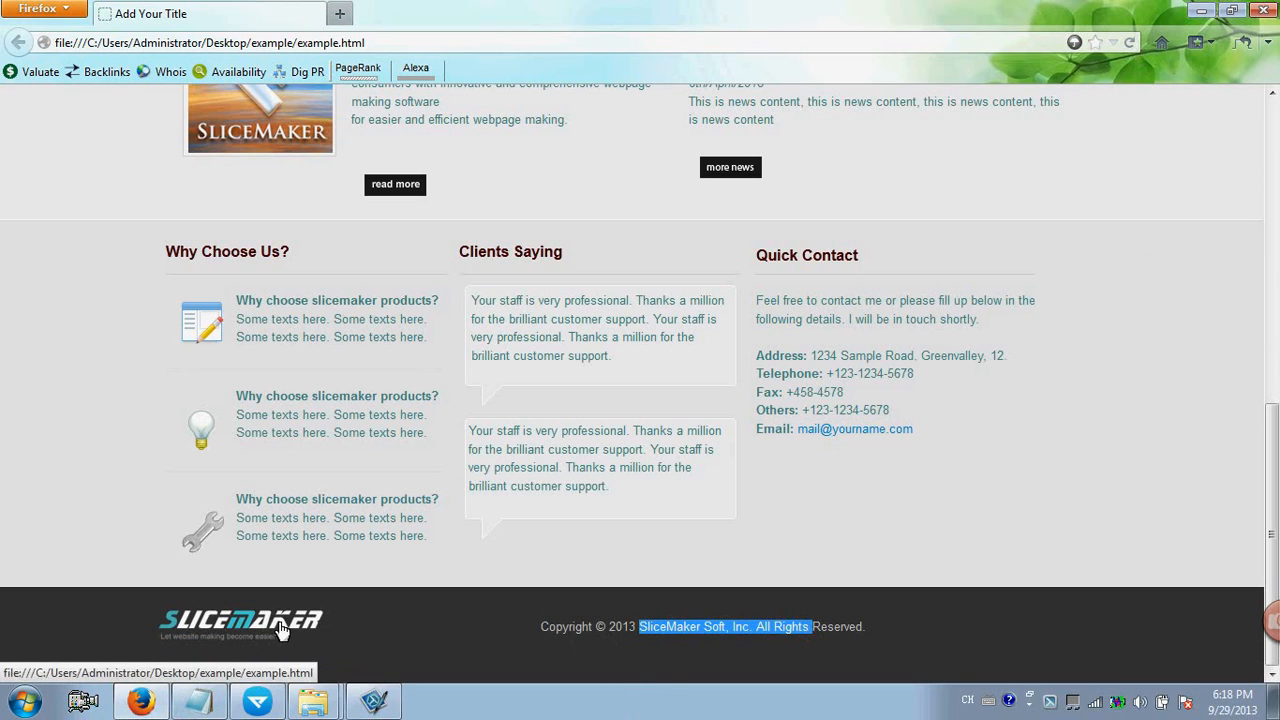
{"action": "left_click", "coordinate": [546, 626]}
{"action": "left_click_drag", "start_coordinate": [734, 643], "coordinate": [851, 627]}
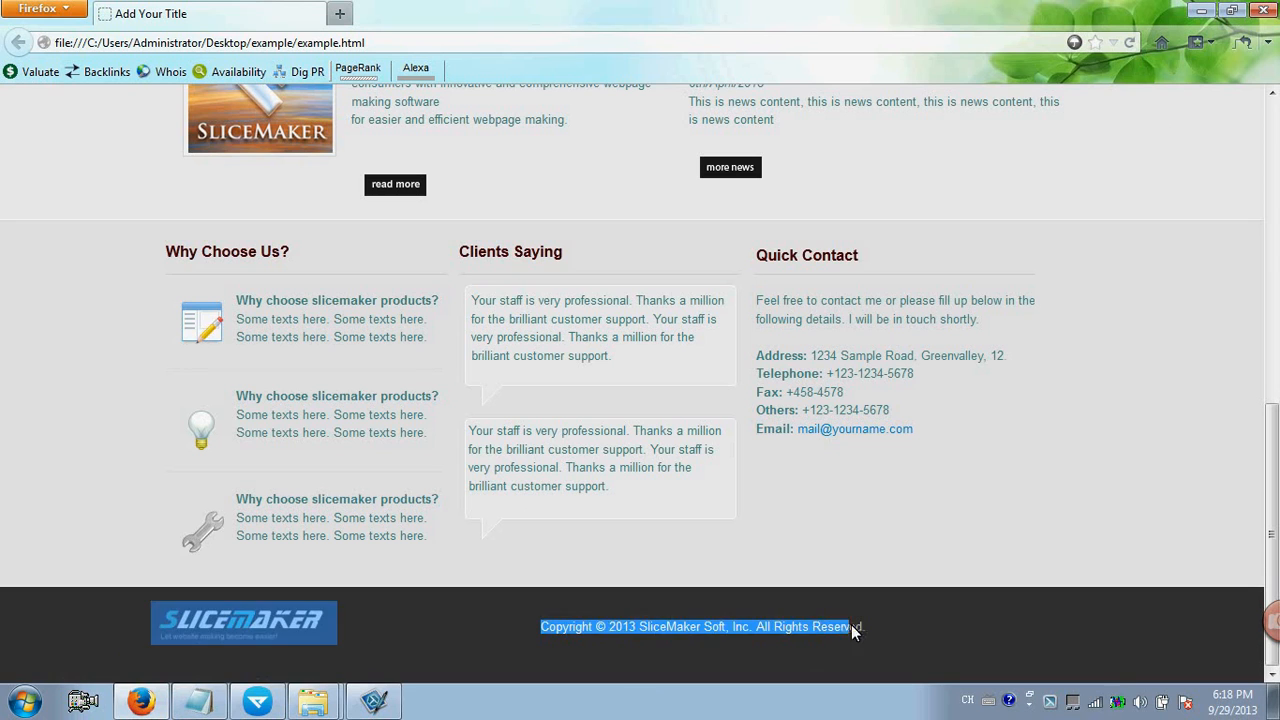
{"action": "left_click", "coordinate": [875, 625]}
Test the search box at the head of the page by submitting "dfdfdfdfdfdf".
{"action": "mouse_move", "coordinate": [1274, 456]}
{"action": "left_mouse_down"}
{"action": "mouse_move", "coordinate": [1274, 229]}
{"action": "mouse_move", "coordinate": [1272, 445]}
{"action": "left_mouse_up"}
{"action": "scroll", "coordinate": [763, 215], "scroll_direction": "up", "scroll_amount": 10}
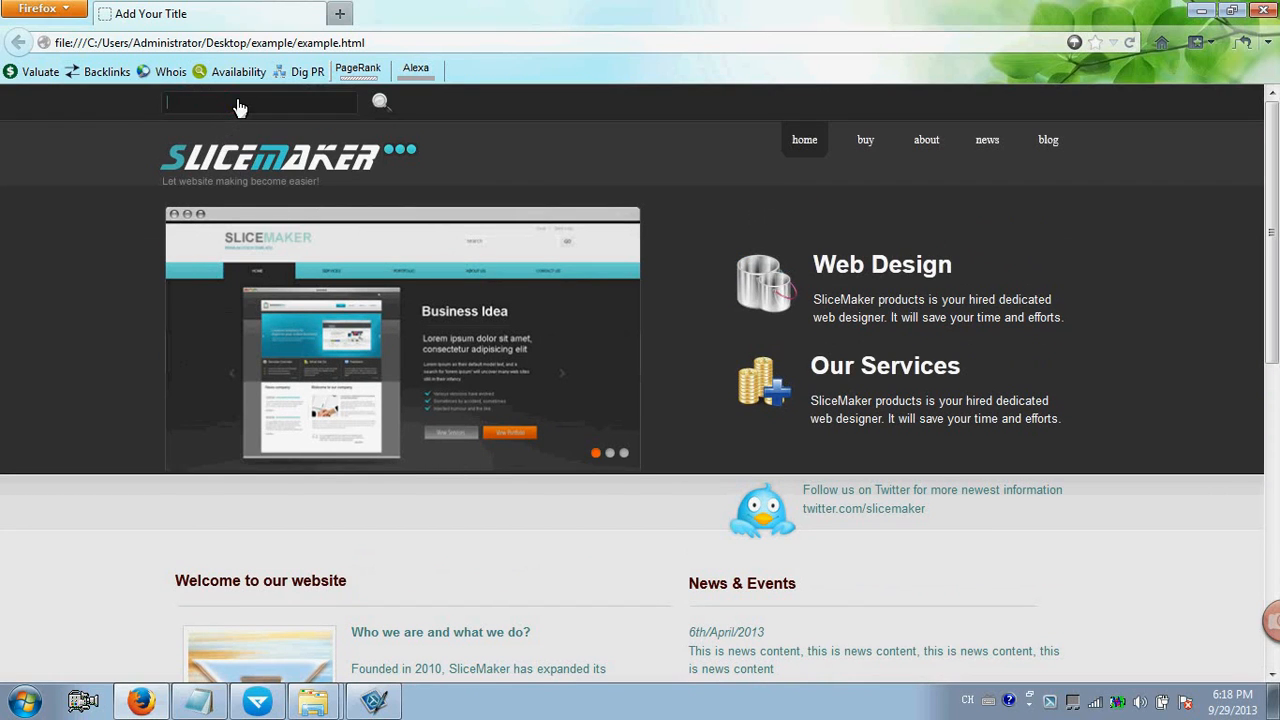
{"action": "left_click", "coordinate": [241, 100]}
{"action": "type", "text": "dfdfdfdfdfdf"}
{"action": "left_click", "coordinate": [372, 102]}
Switch the banner slideshow to its third and first slides and check the Web Design and Our Services texts.
{"action": "left_click", "coordinate": [624, 454]}
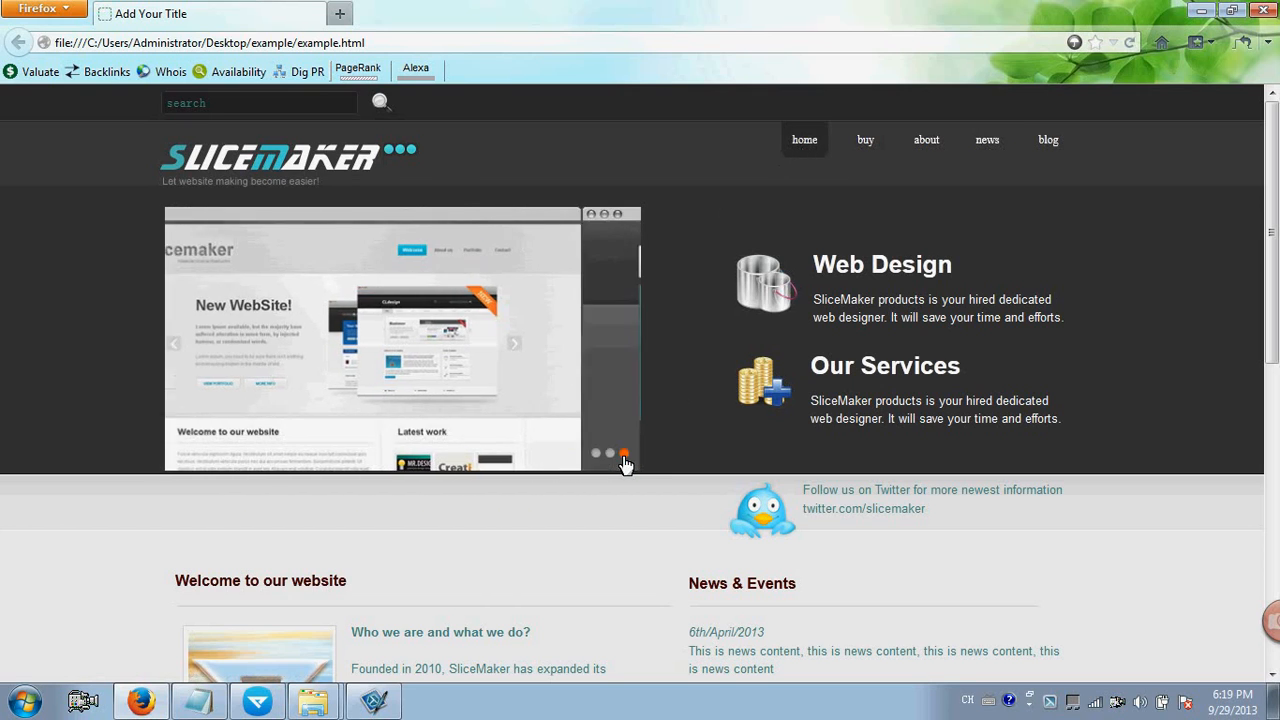
{"action": "left_click", "coordinate": [596, 454]}
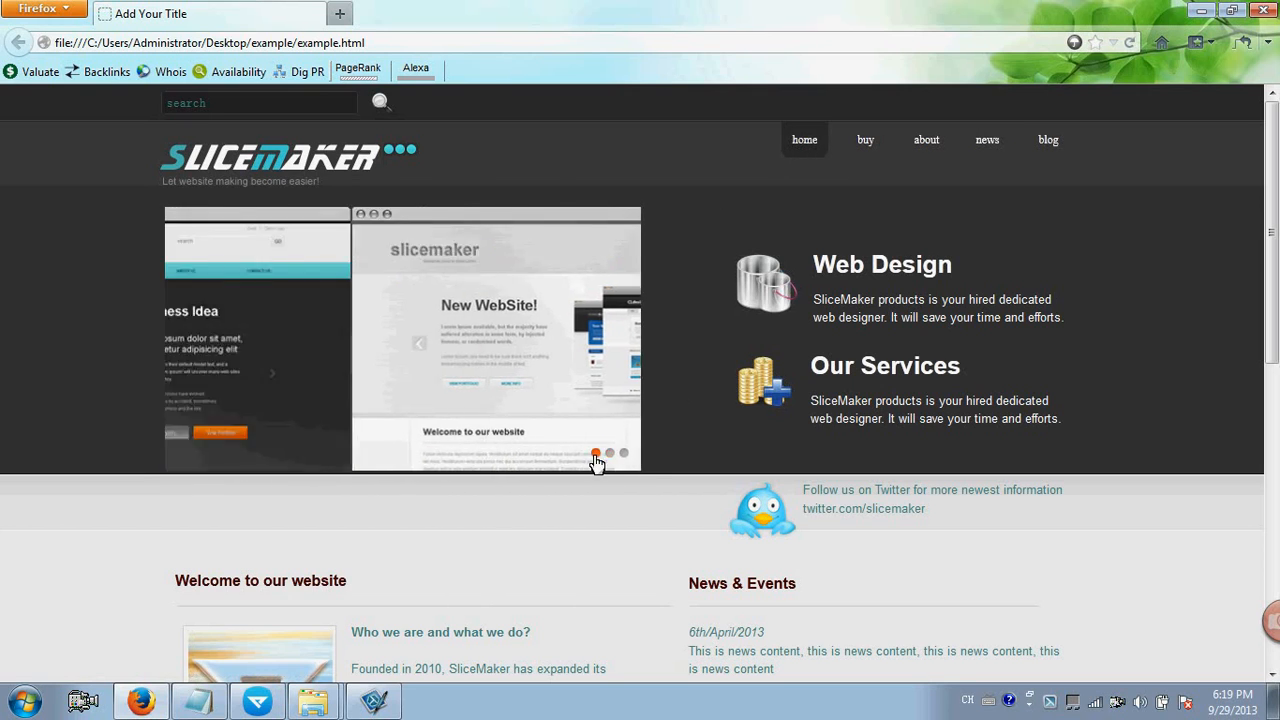
{"action": "left_click_drag", "start_coordinate": [814, 253], "coordinate": [1077, 327]}
{"action": "left_click_drag", "start_coordinate": [814, 370], "coordinate": [1066, 426]}
Check that the Twitter, Welcome to our website and News & Events sections contain selectable text.
{"action": "scroll", "coordinate": [1058, 430], "scroll_direction": "down", "scroll_amount": 1}
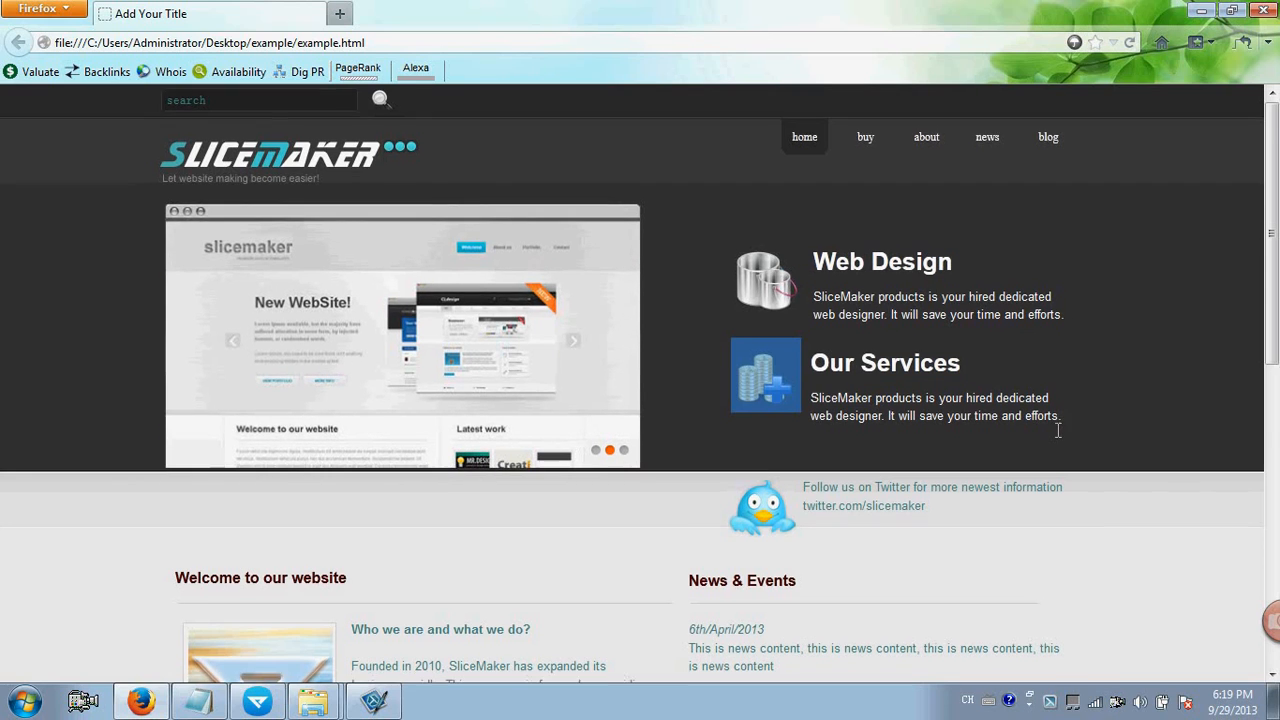
{"action": "scroll", "coordinate": [1058, 430], "scroll_direction": "down", "scroll_amount": 2}
{"action": "left_click_drag", "start_coordinate": [806, 383], "coordinate": [983, 410]}
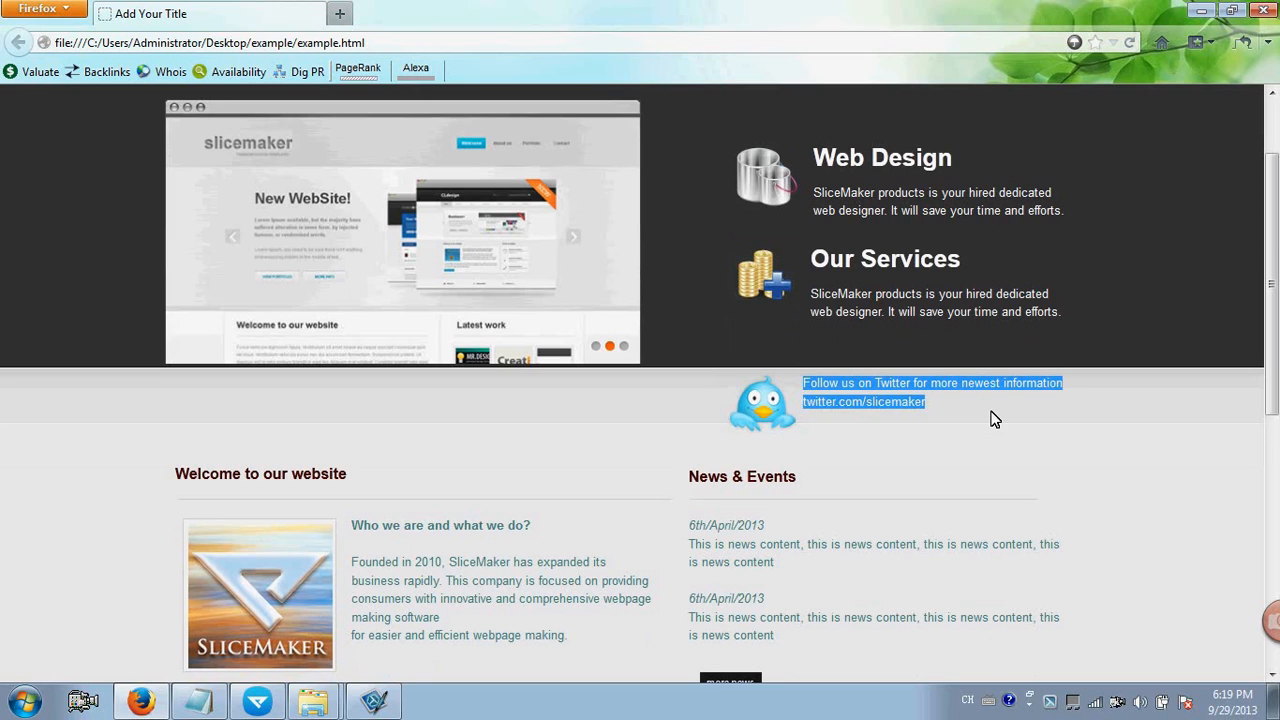
{"action": "left_click", "coordinate": [995, 418]}
{"action": "left_click_drag", "start_coordinate": [188, 470], "coordinate": [386, 471]}
{"action": "scroll", "coordinate": [380, 465], "scroll_direction": "down", "scroll_amount": 4}
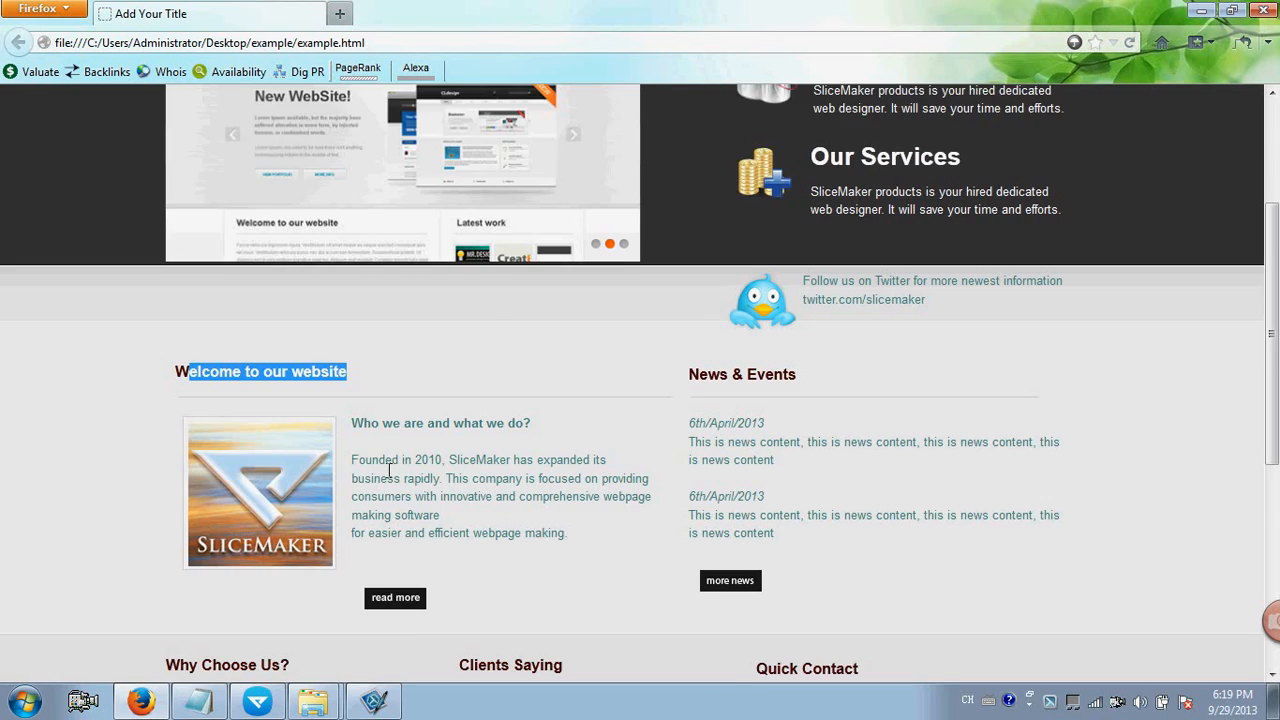
{"action": "left_click_drag", "start_coordinate": [351, 311], "coordinate": [583, 434]}
{"action": "left_click", "coordinate": [583, 434]}
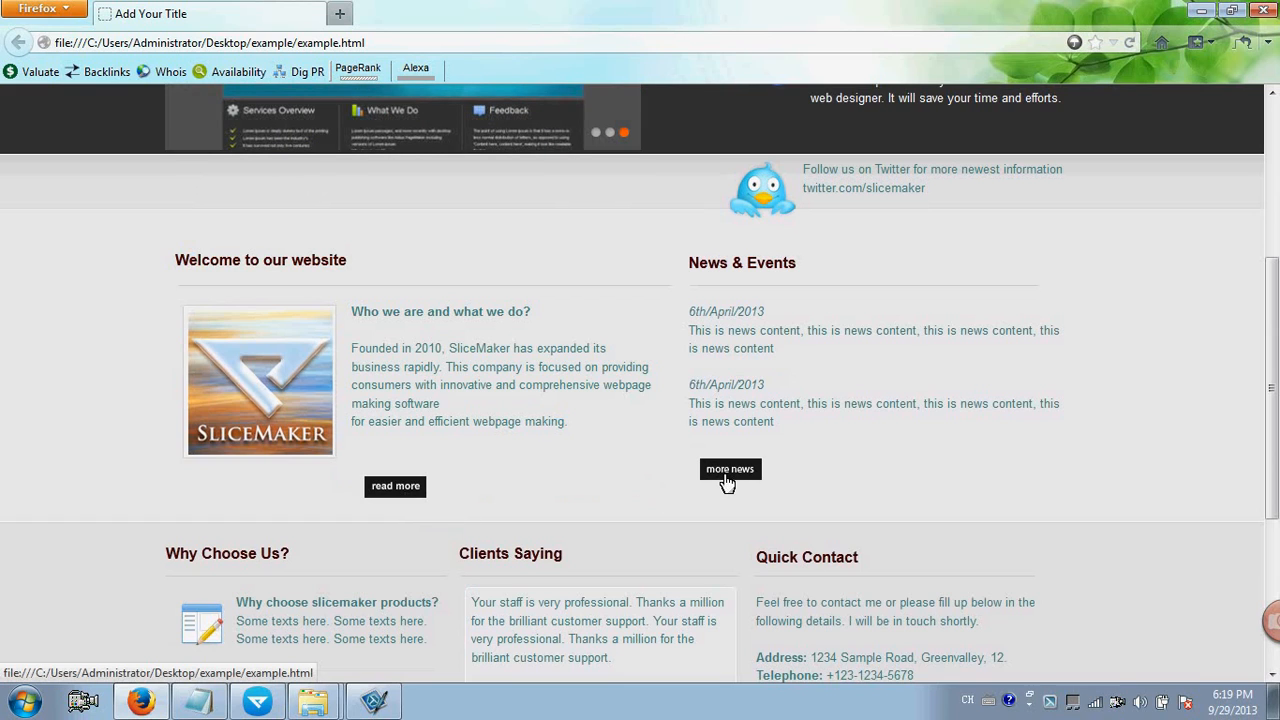
{"action": "left_click_drag", "start_coordinate": [686, 266], "coordinate": [866, 403]}
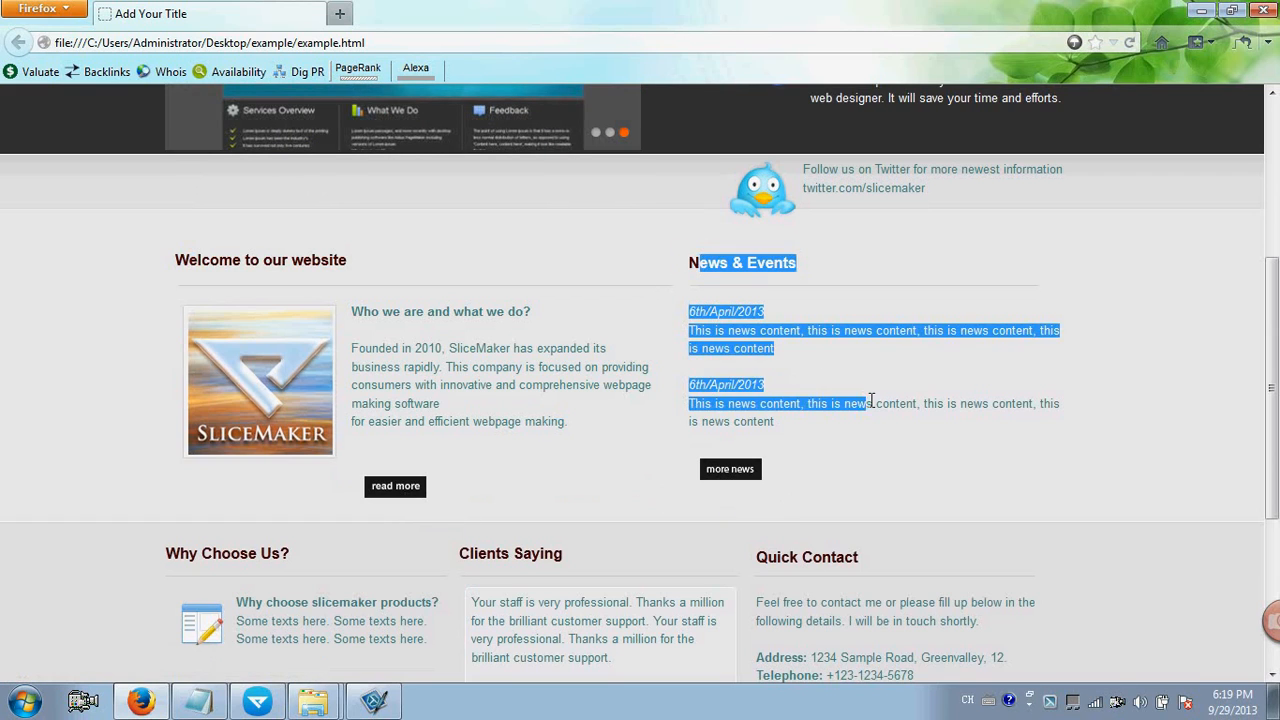
{"action": "left_click", "coordinate": [874, 402]}
Check the selectable text in the Clients Saying, Why Choose Us?, Quick Contact and footer copyright sections.
{"action": "scroll", "coordinate": [874, 402], "scroll_direction": "down", "scroll_amount": 3}
{"action": "left_click_drag", "start_coordinate": [486, 300], "coordinate": [568, 356]}
{"action": "left_click", "coordinate": [568, 356]}
{"action": "left_click_drag", "start_coordinate": [168, 256], "coordinate": [314, 251]}
{"action": "left_click_drag", "start_coordinate": [288, 300], "coordinate": [409, 354]}
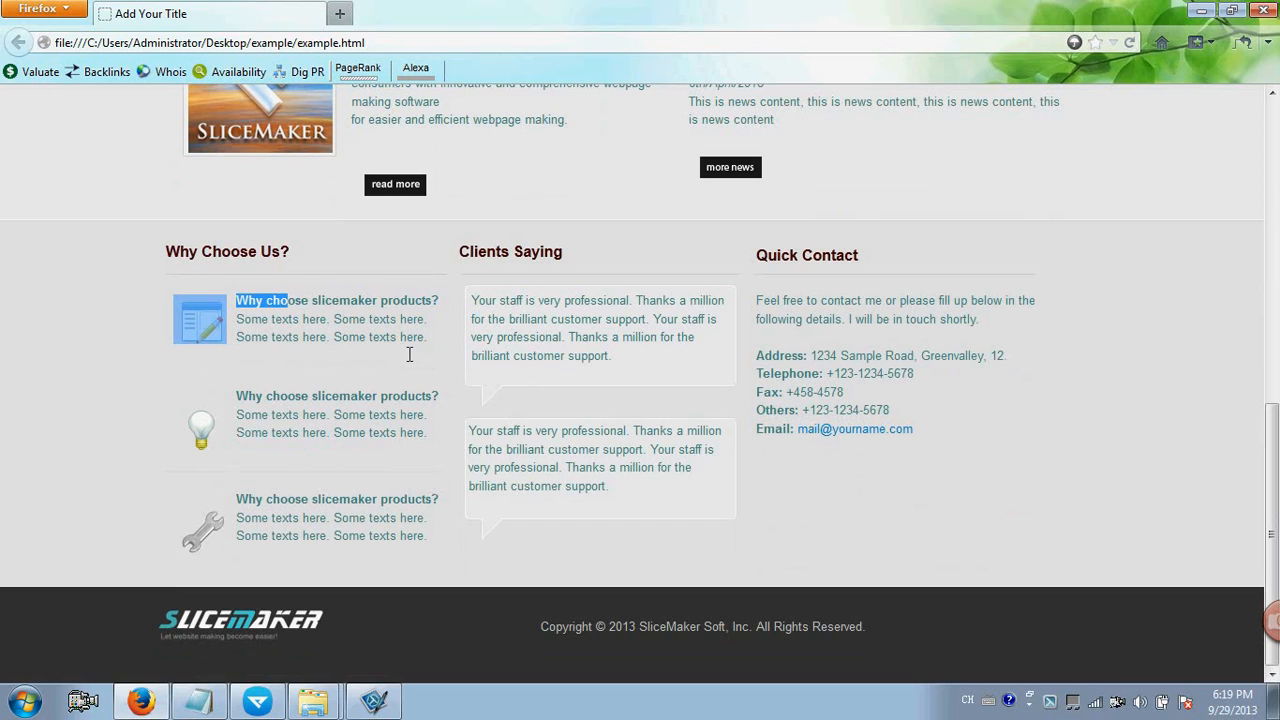
{"action": "left_click_drag", "start_coordinate": [770, 302], "coordinate": [960, 426]}
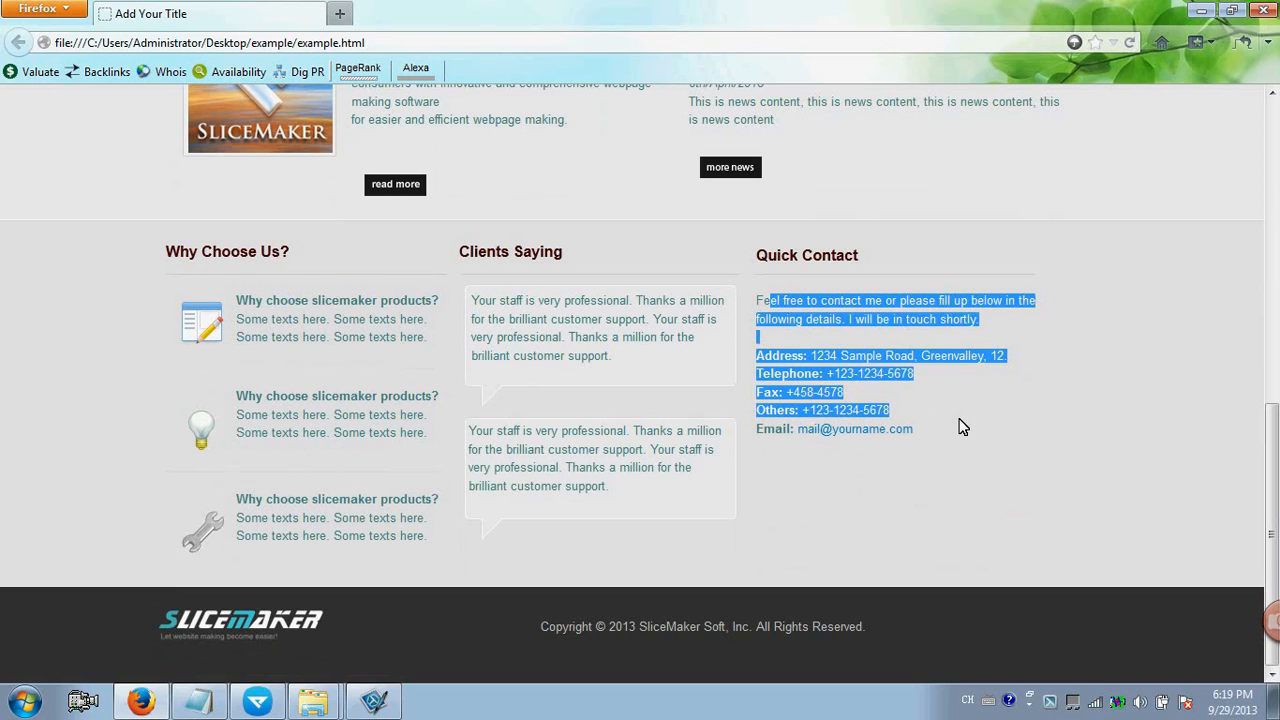
{"action": "left_click_drag", "start_coordinate": [539, 648], "coordinate": [916, 640]}
{"action": "left_click", "coordinate": [910, 645]}
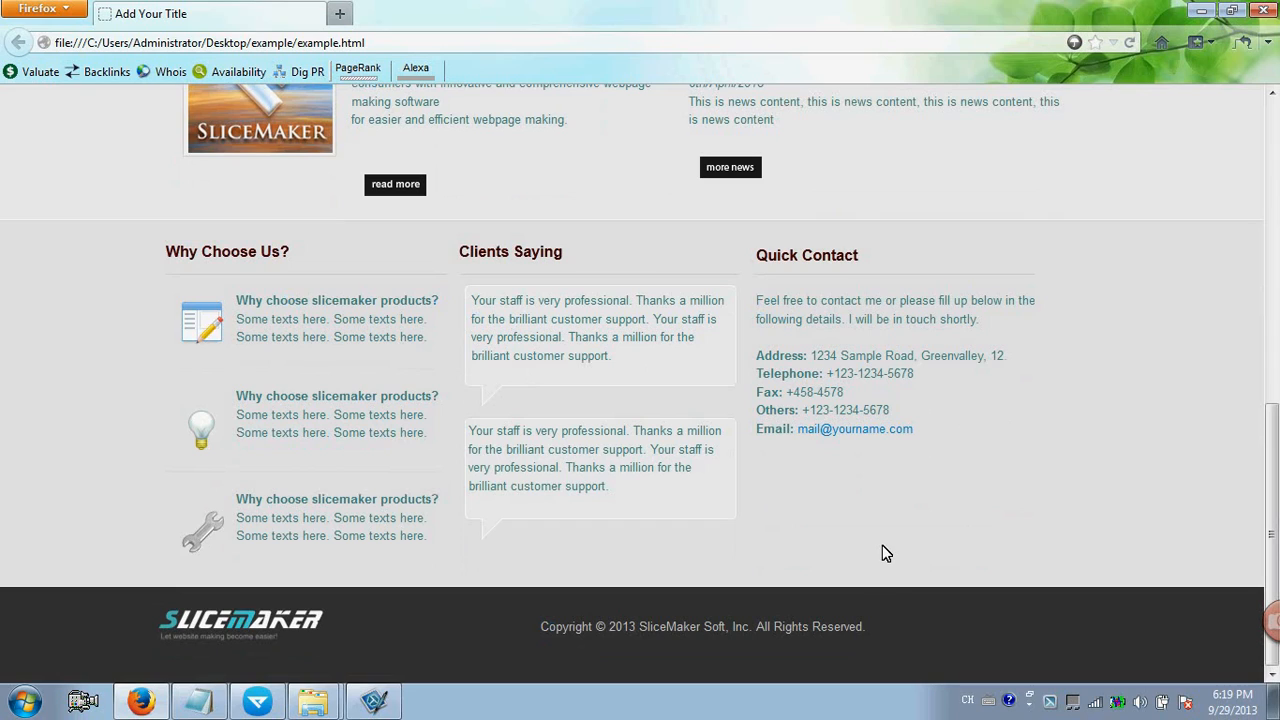